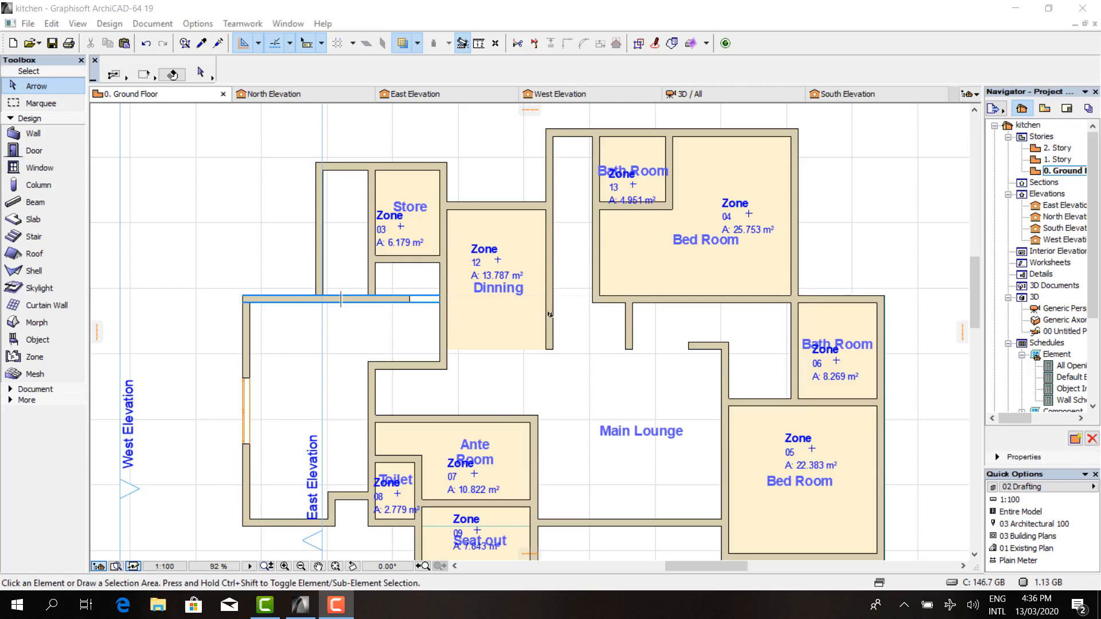
- Examine the kitchen space around the East Elevation marker on the ground floor plan
scroll(393, 303, down, 2)
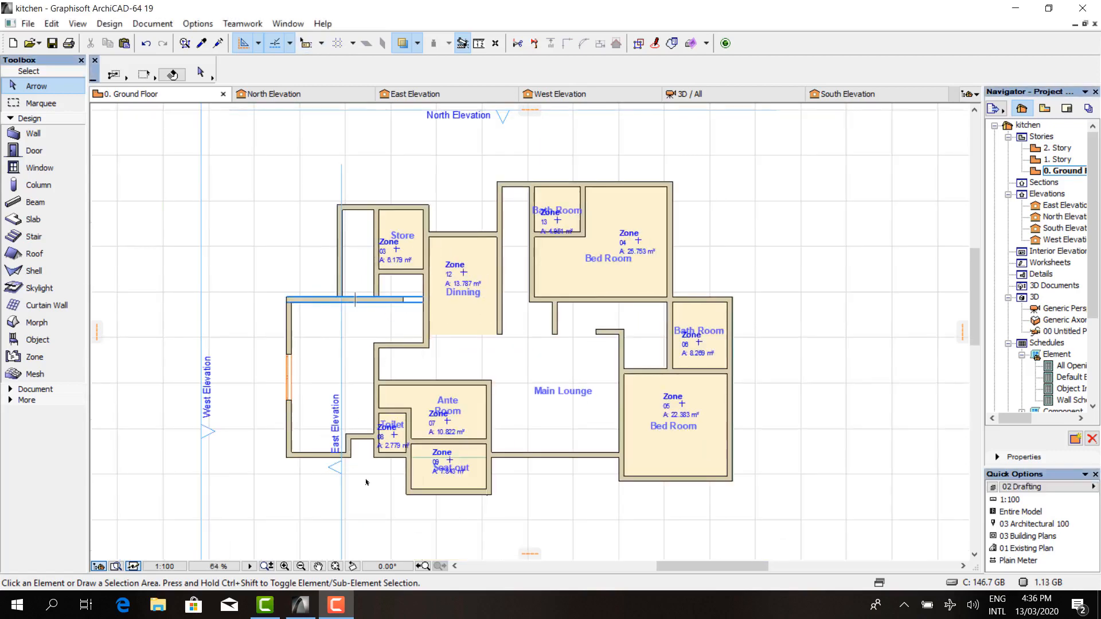
scroll(367, 477, up, 2)
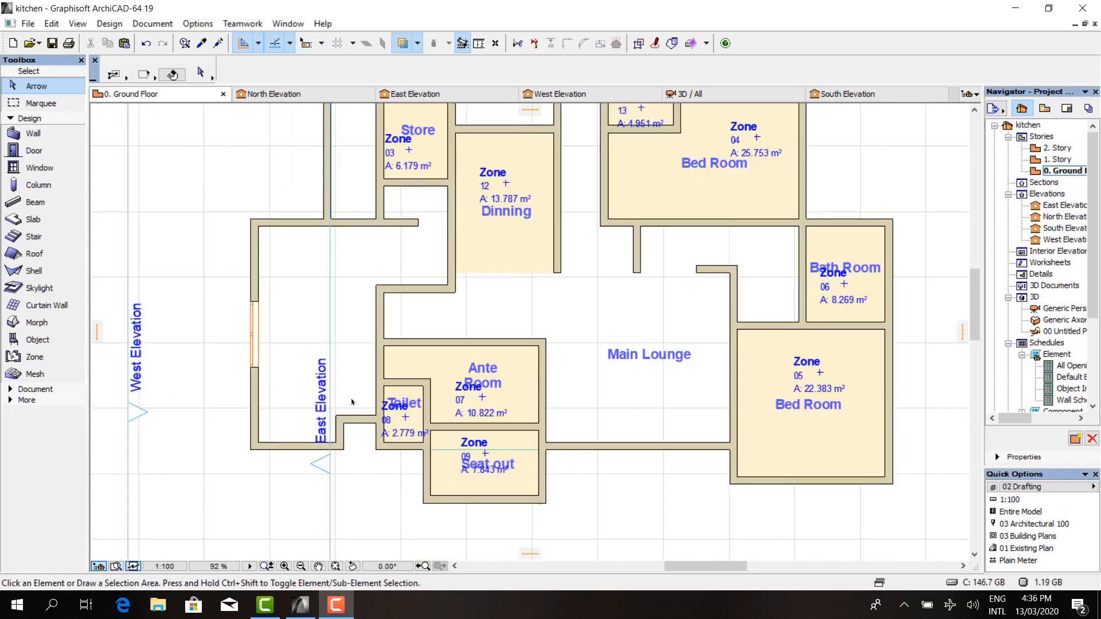
click(330, 359)
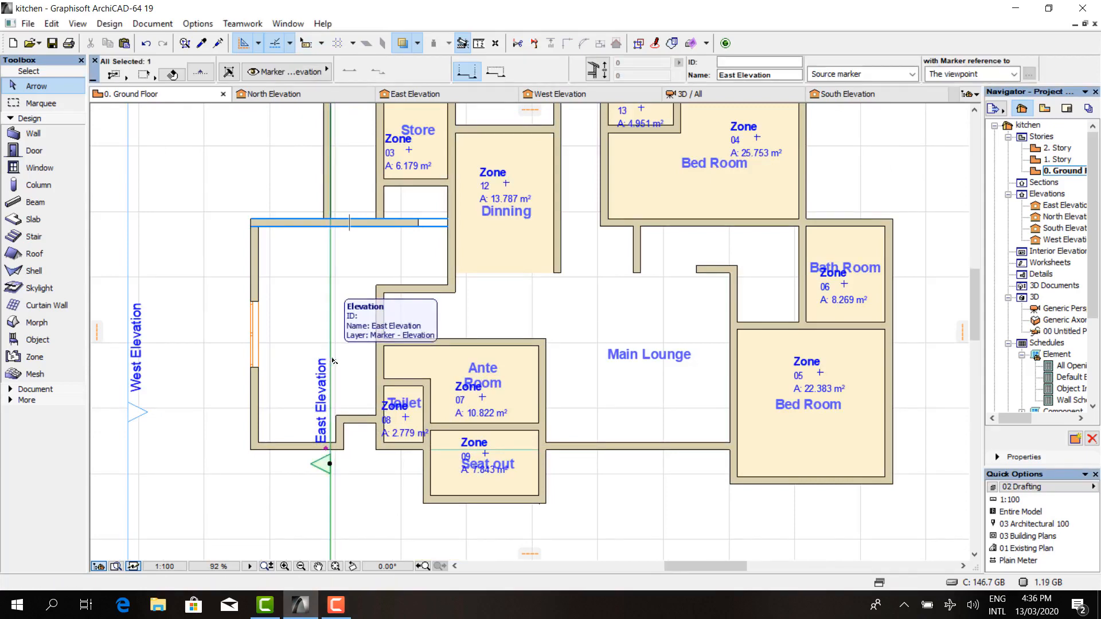
scroll(314, 335, down, 2)
key(Escape)
scroll(327, 366, up, 5)
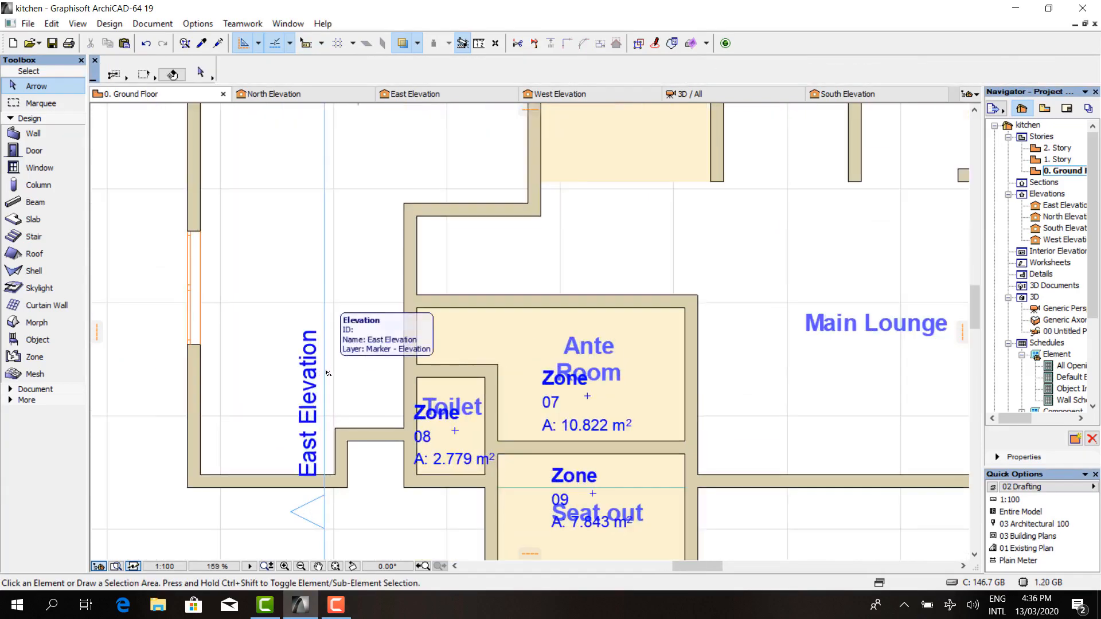
click(327, 375)
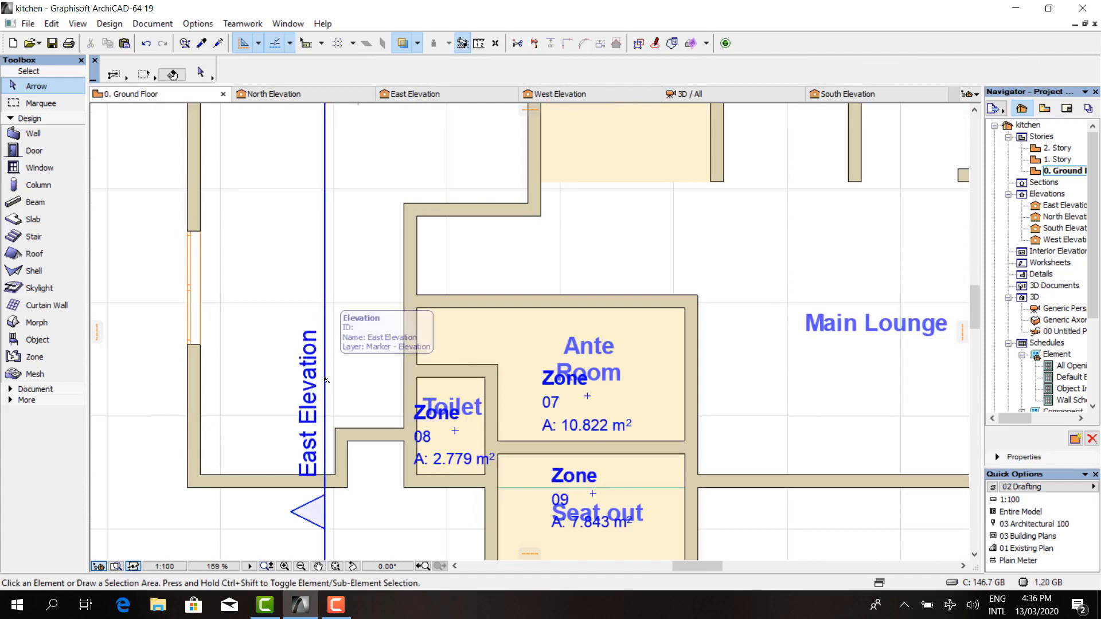
key(Escape)
scroll(275, 409, down, 3)
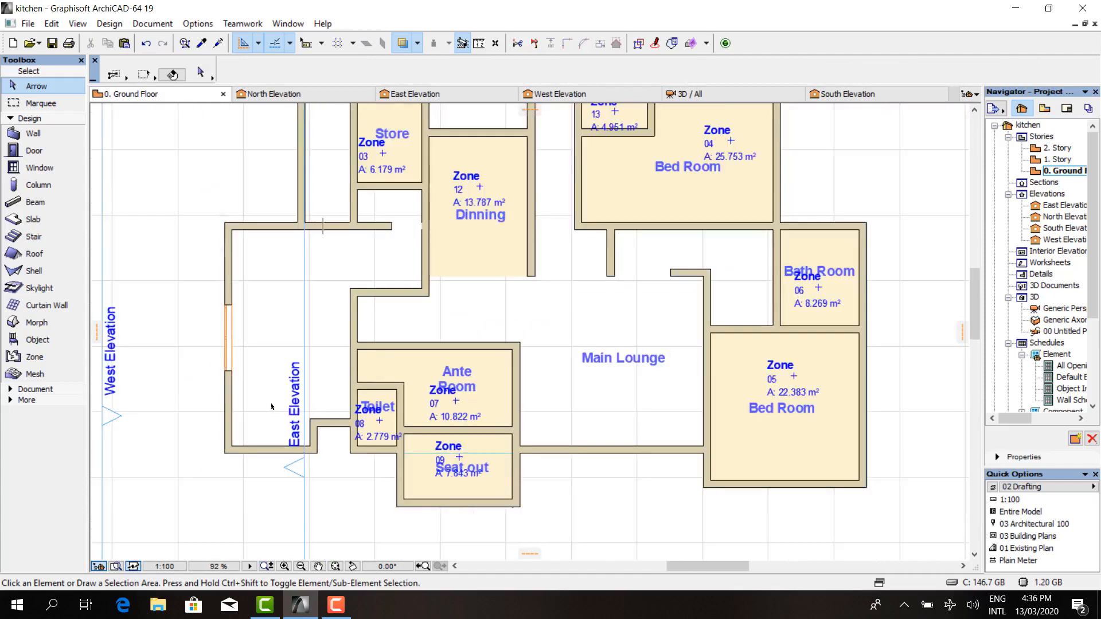
scroll(283, 325, up, 3)
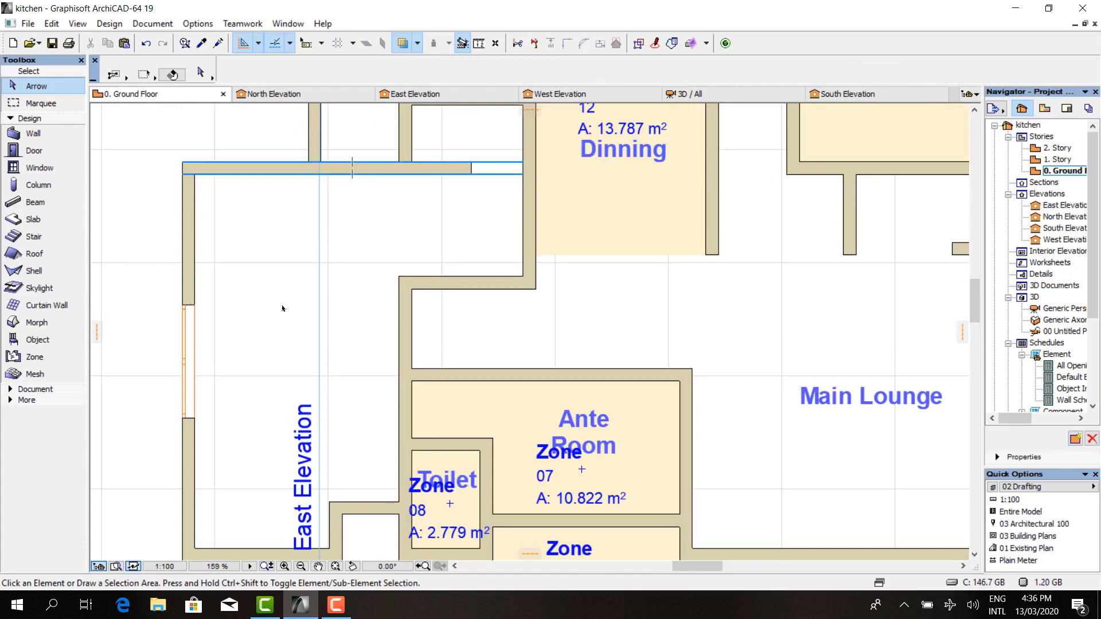
scroll(279, 299, down, 3)
- Measure the kitchen's inside length from the upper wall to the lower wall
key(m)
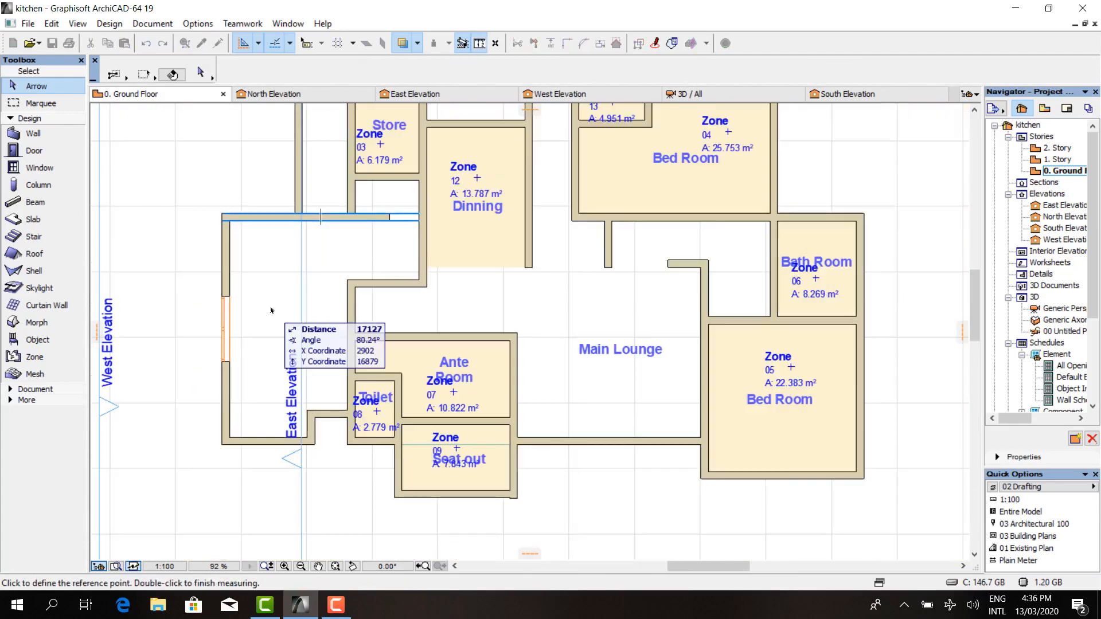
scroll(243, 224, up, 6)
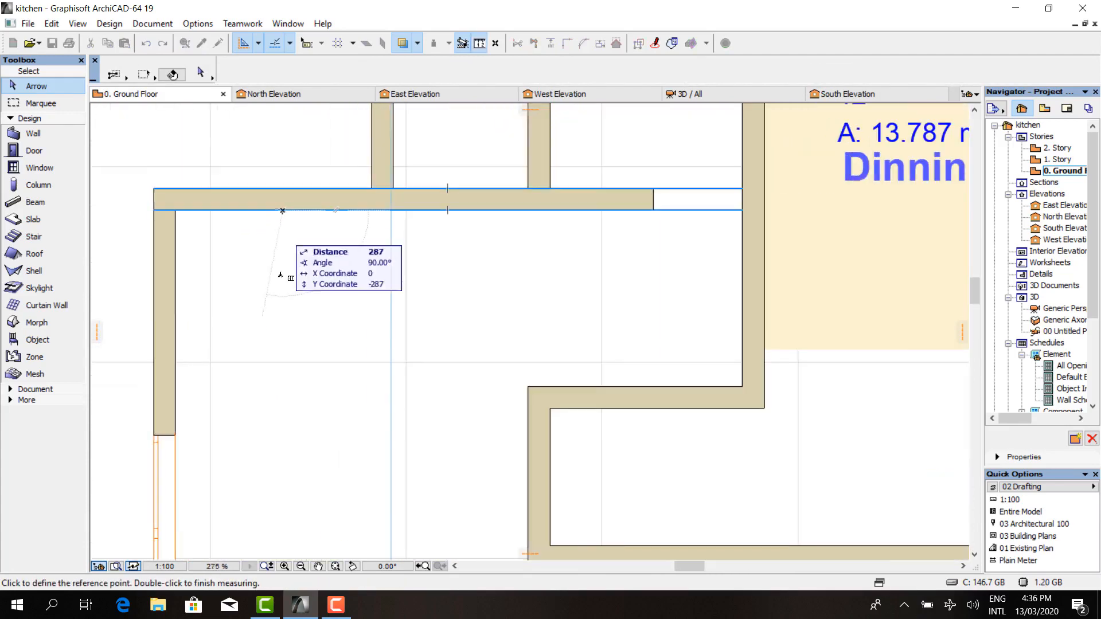
click(283, 205)
scroll(283, 205, down, 4)
scroll(286, 463, up, 6)
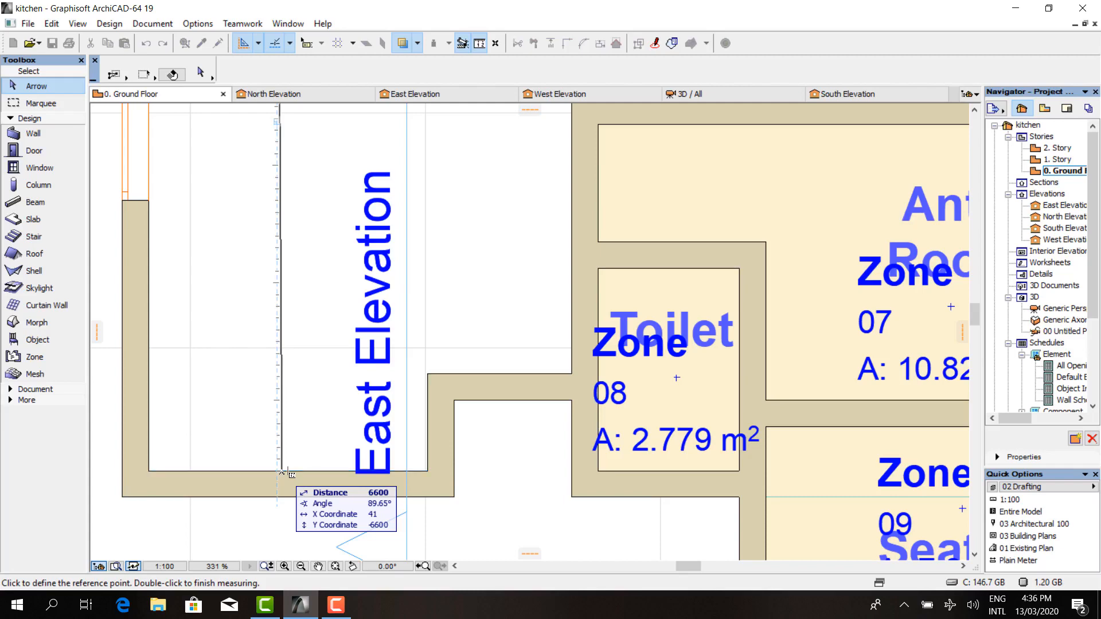
key(Escape)
- Measure the kitchen's inside width from the window wall towards the wall beside the toilet
scroll(226, 406, down, 3)
scroll(218, 352, up, 5)
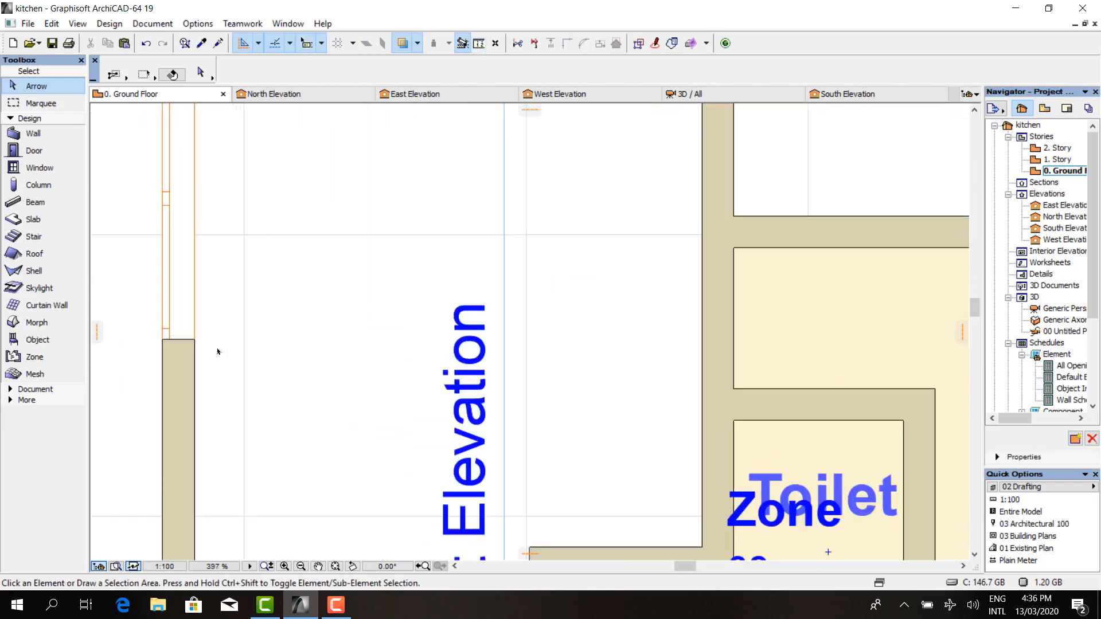
key(m)
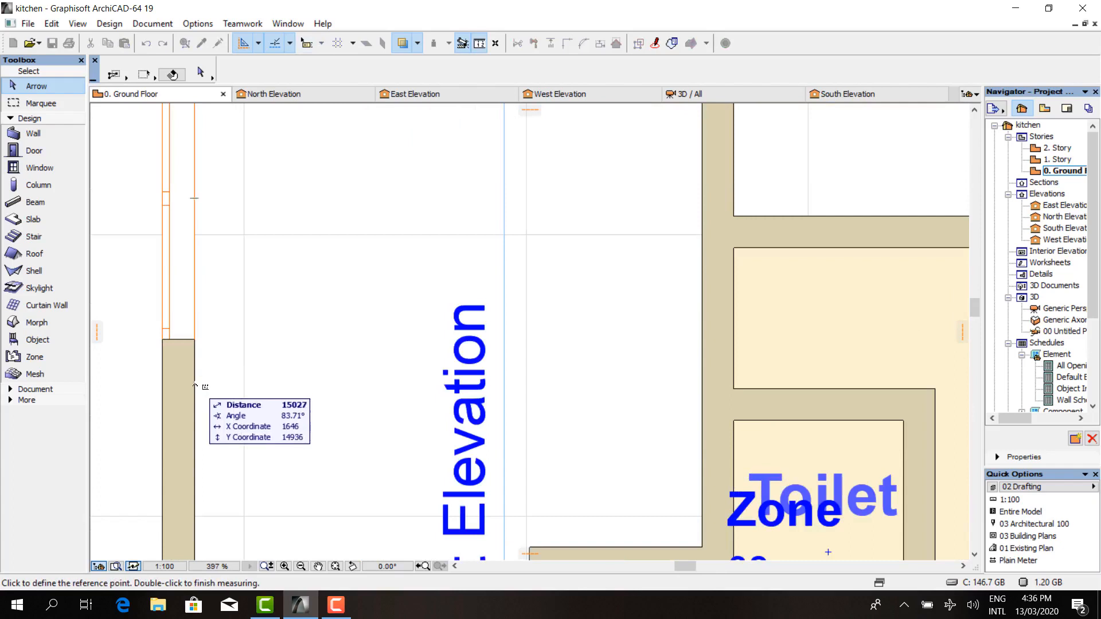
click(195, 384)
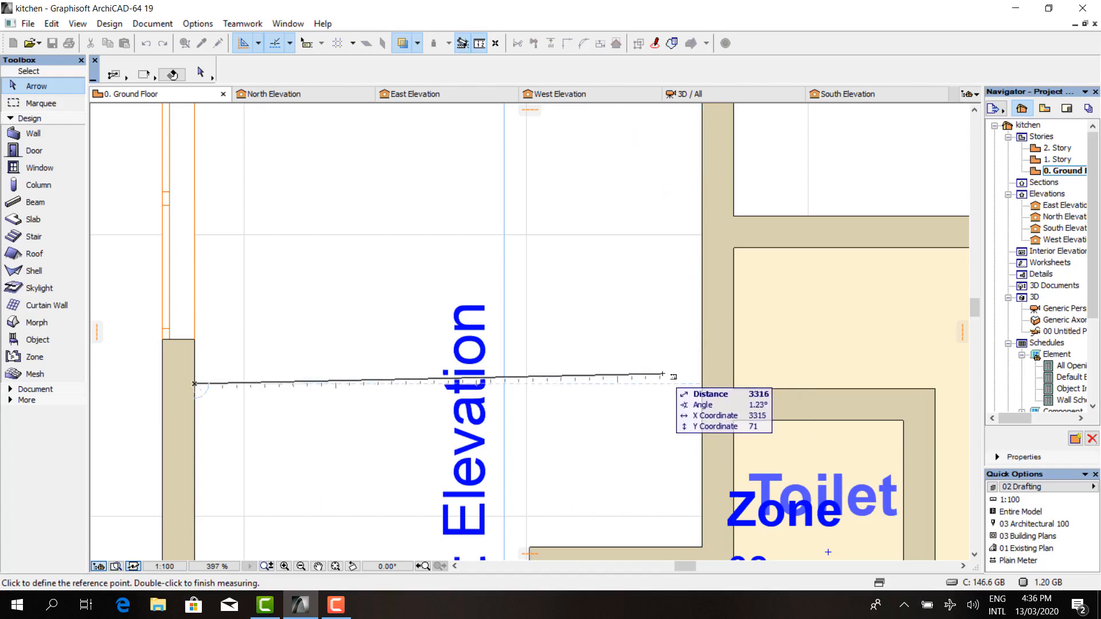
key(Escape)
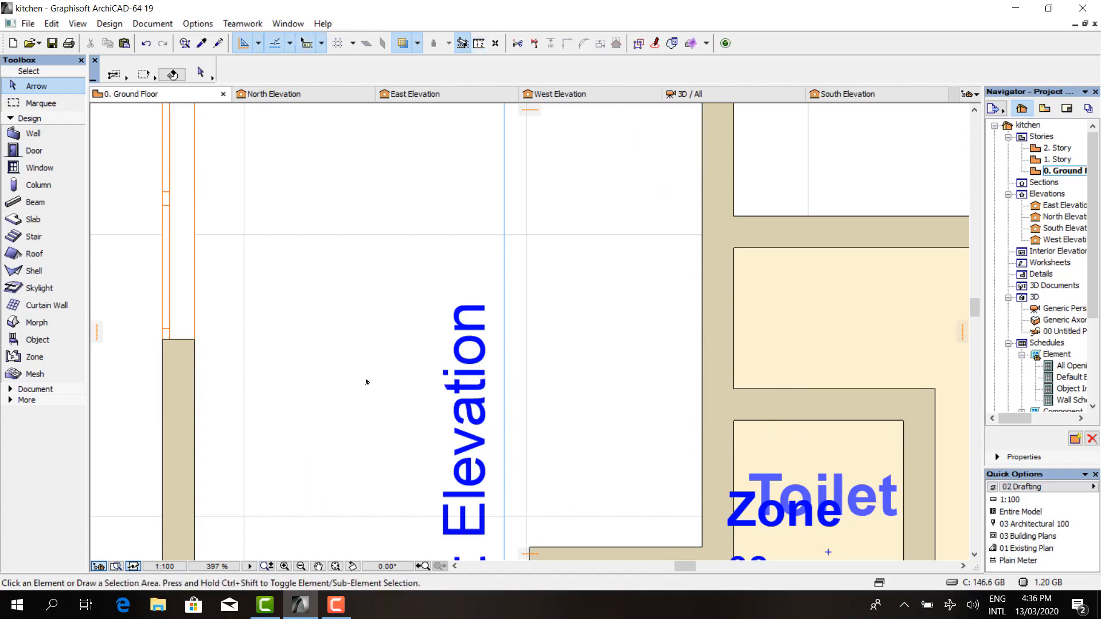
- Activate the Object tool and open its default settings
scroll(366, 381, down, 3)
scroll(321, 531, down, 2)
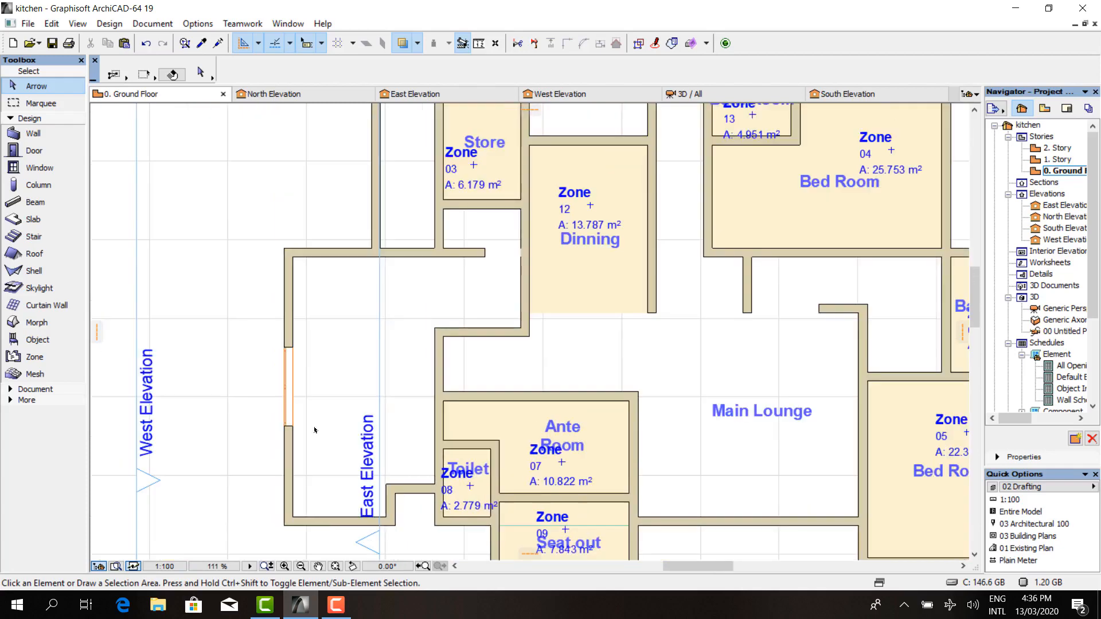
scroll(299, 414, up, 2)
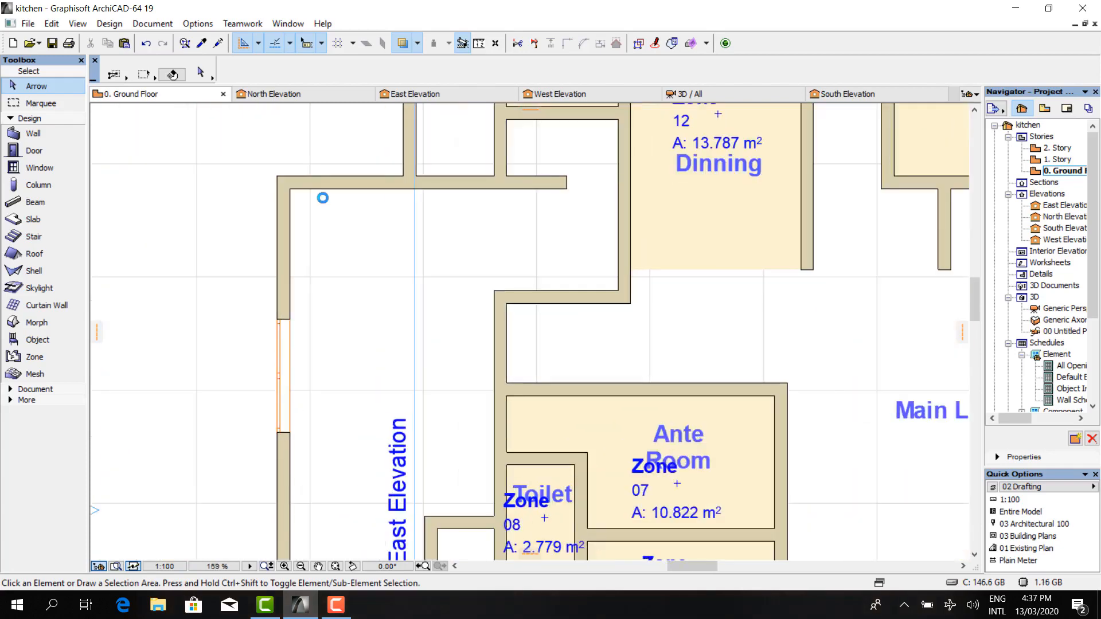
scroll(322, 190, down, 3)
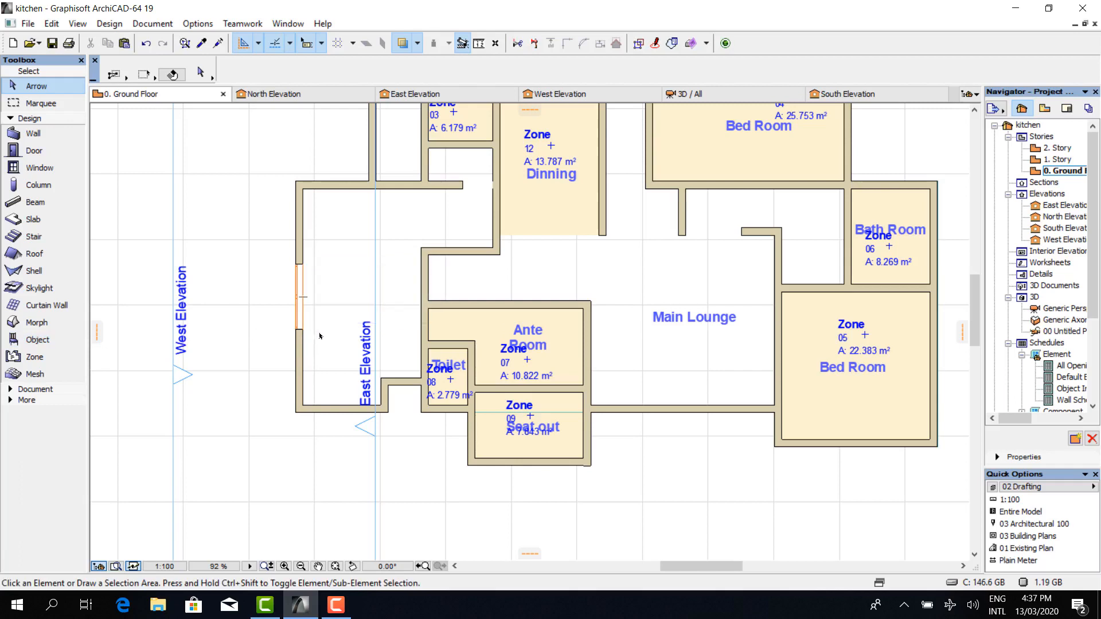
click(38, 340)
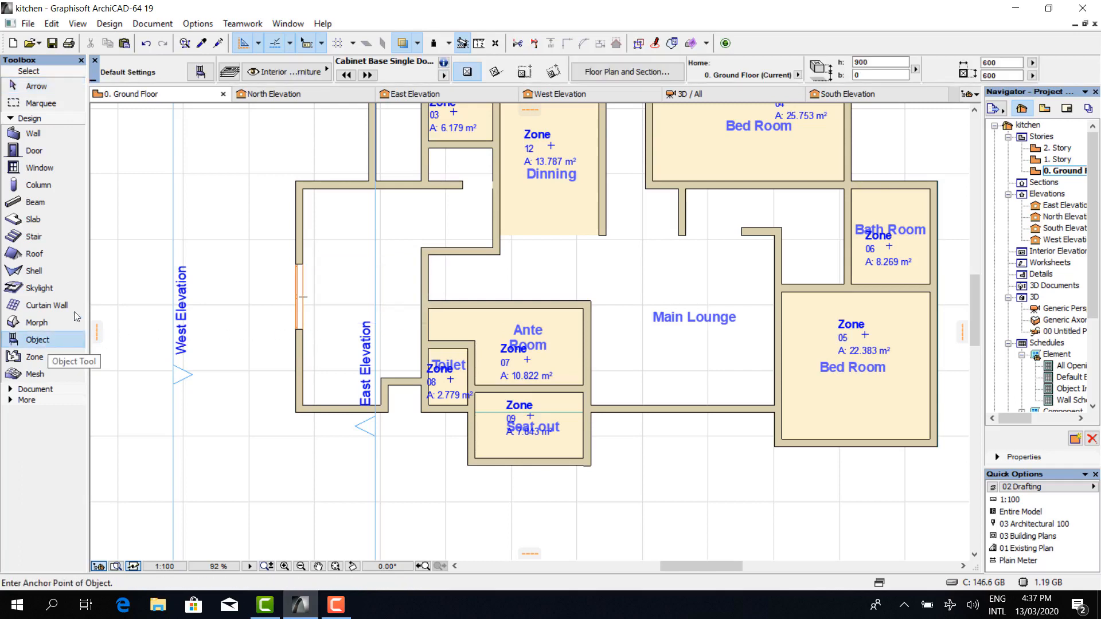
click(201, 75)
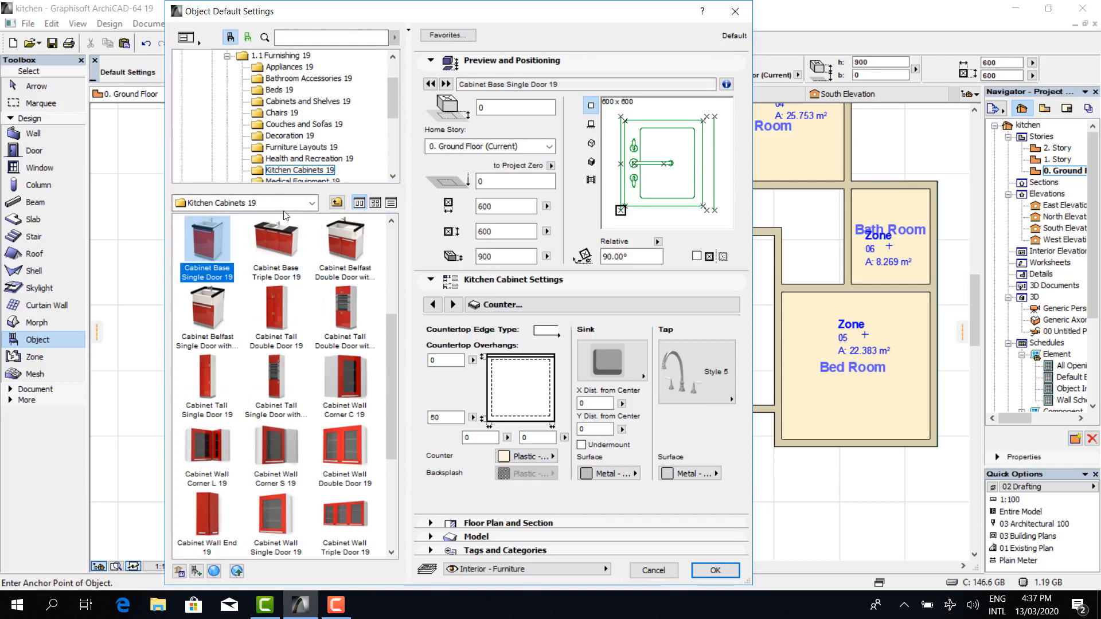
- Choose Cabinet Base Single Door 19 from Kitchen Cabinets 19, within 1.1 Furnishing 19 of the Basic Library
click(227, 56)
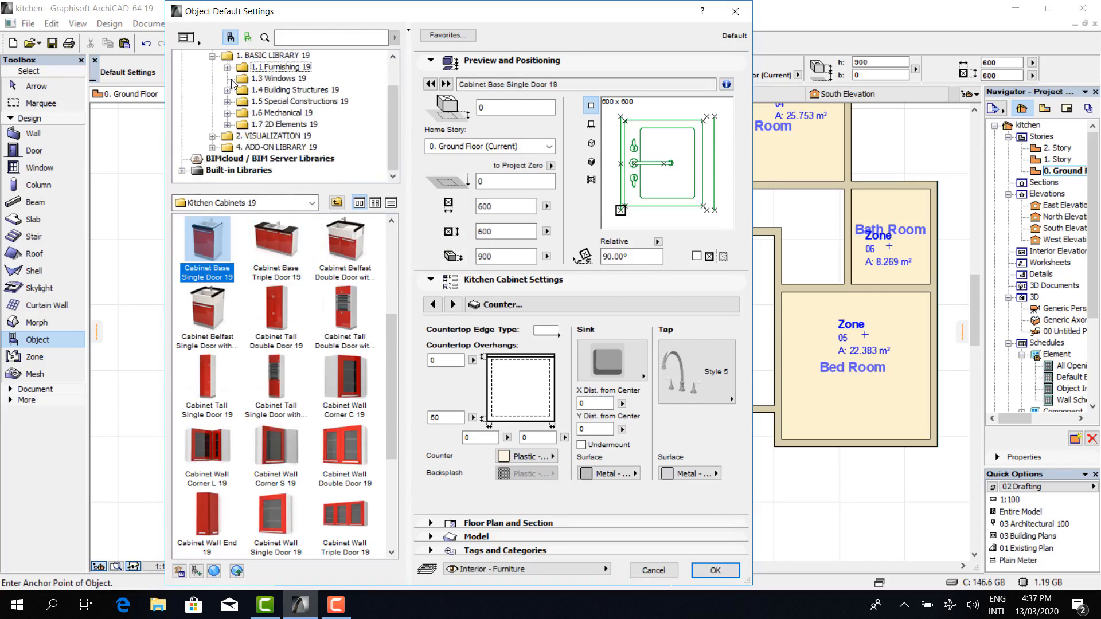
scroll(233, 72, up, 1)
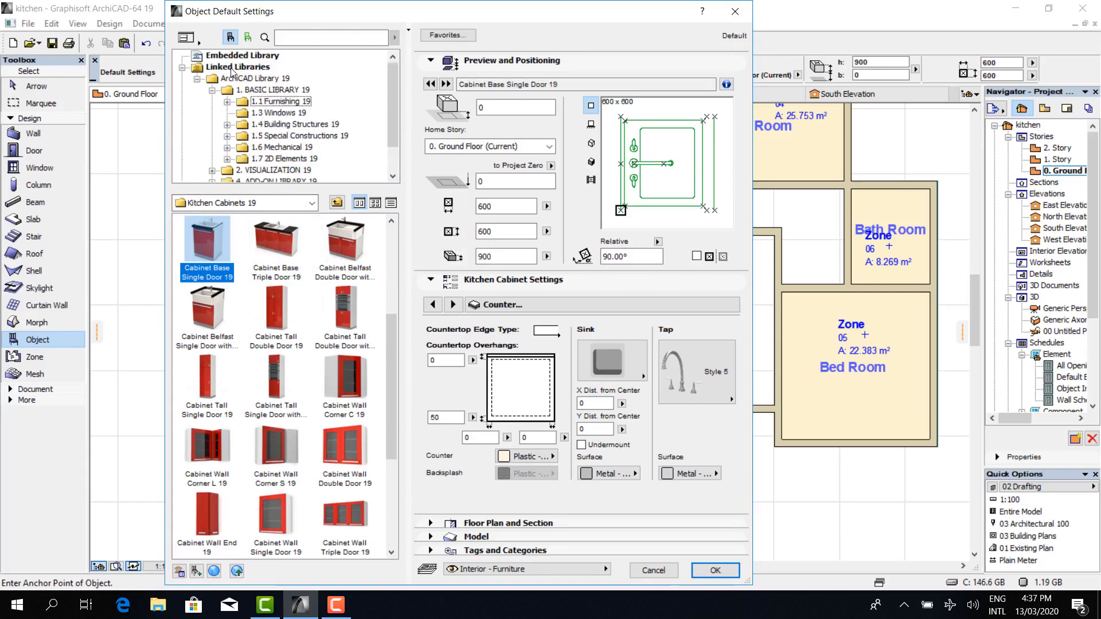
click(212, 91)
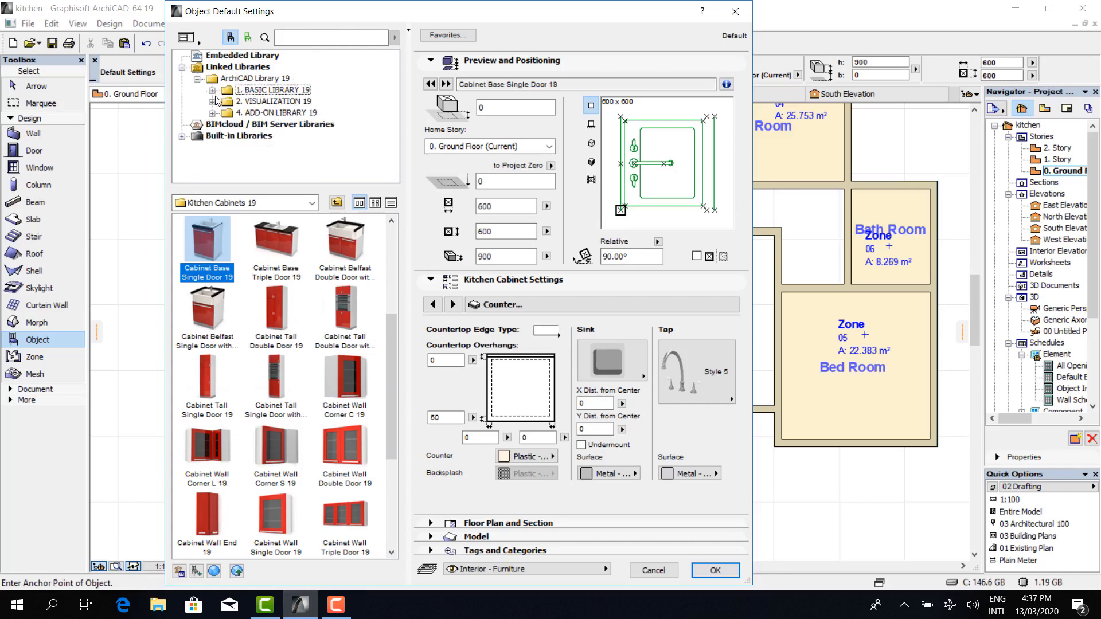
click(214, 90)
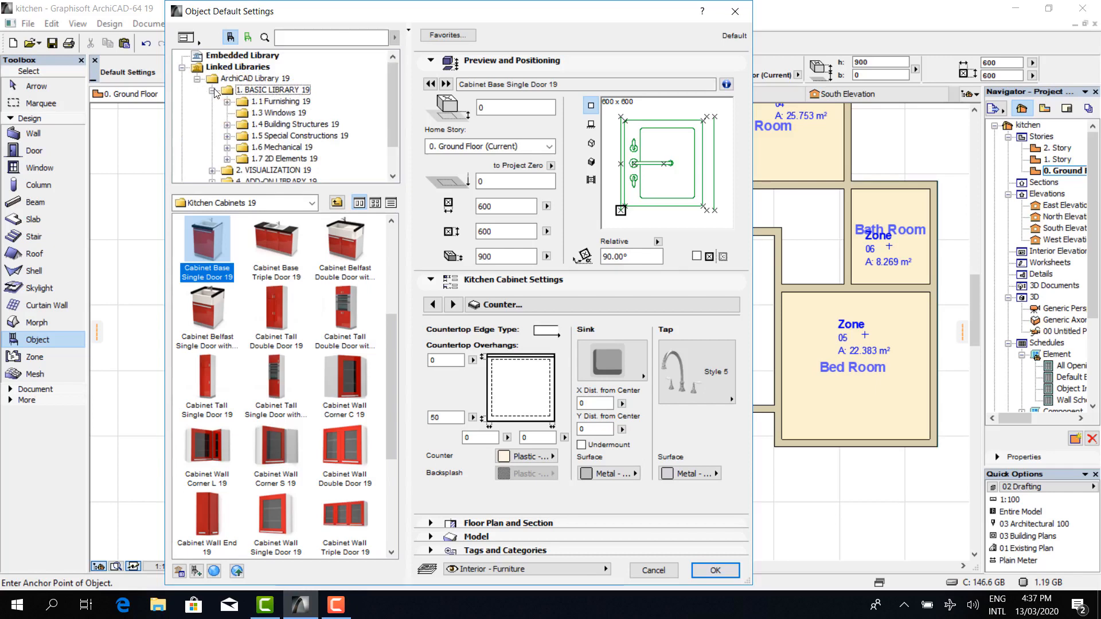
click(227, 101)
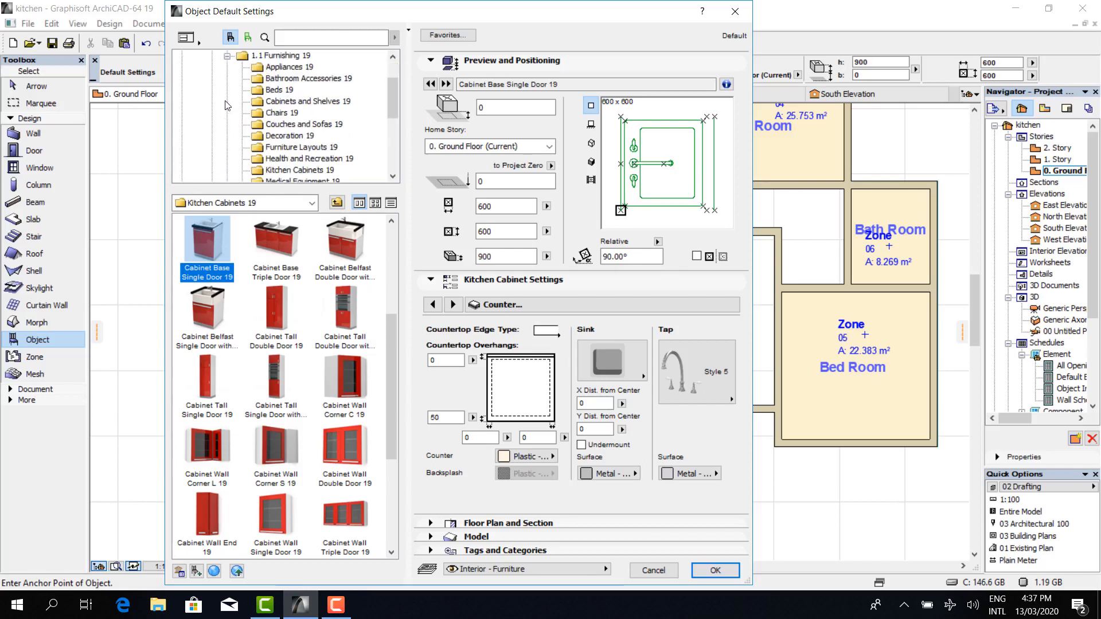
scroll(270, 180, down, 1)
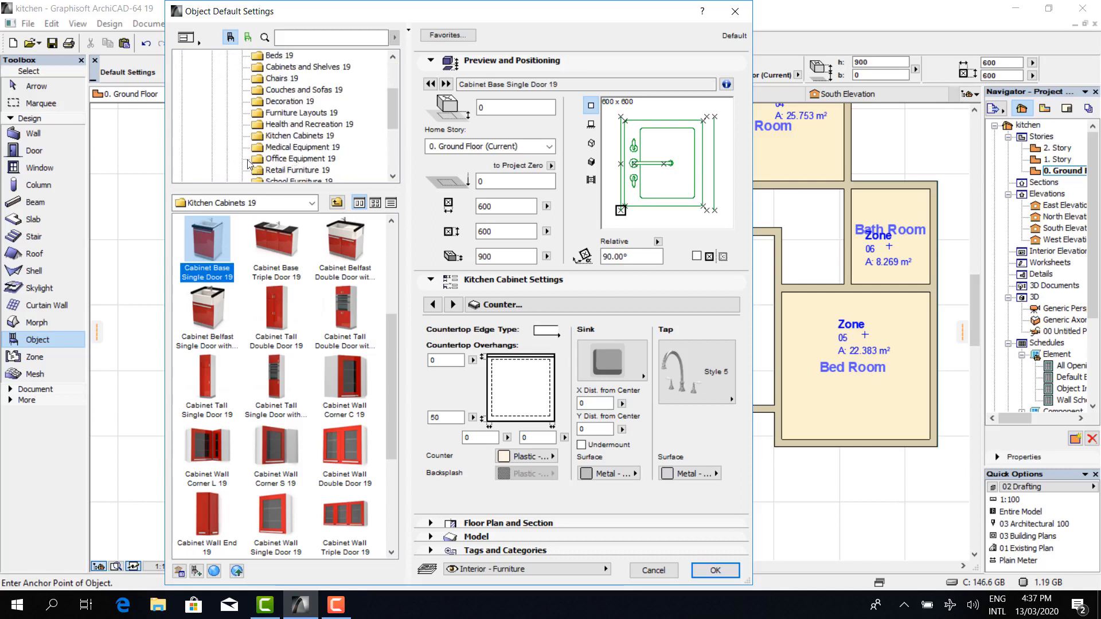
click(255, 141)
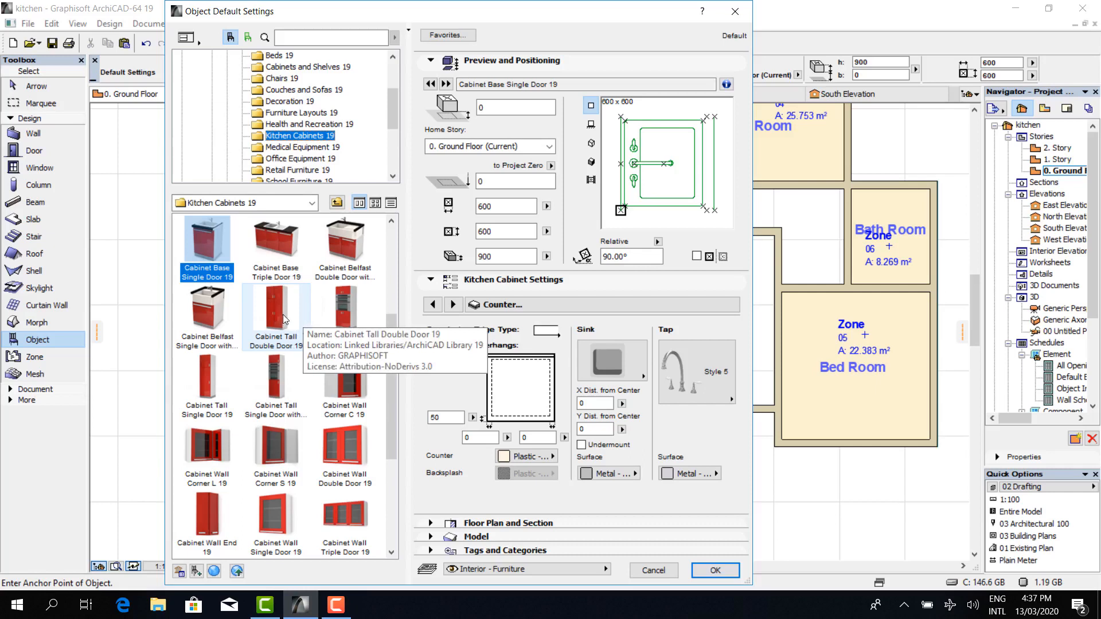
click(208, 245)
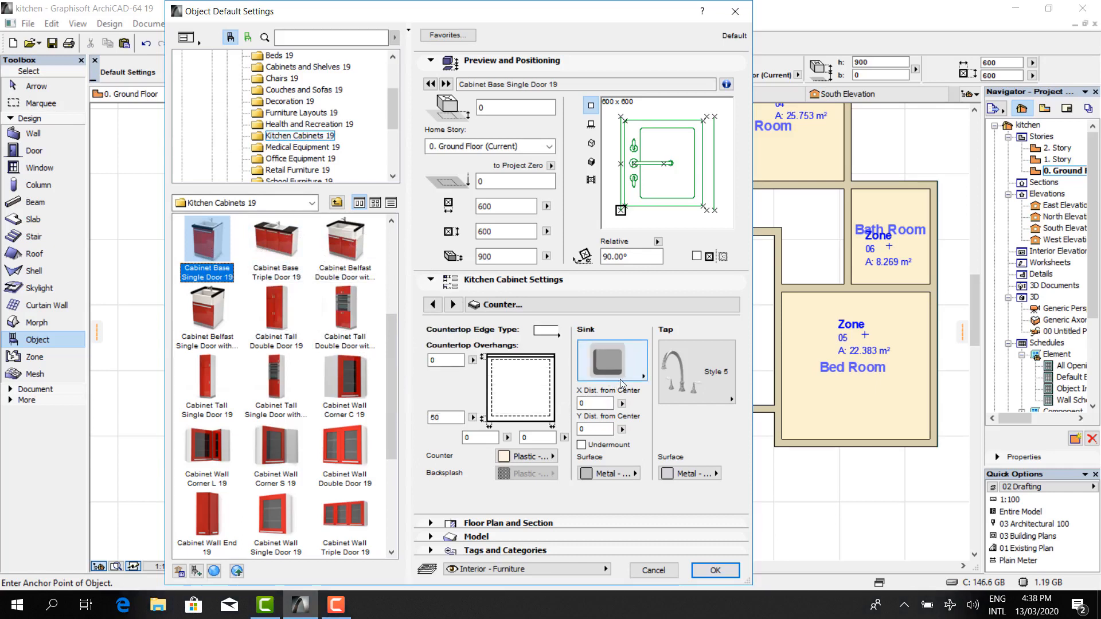
- Give the cabinet's counter the rectangular sink and a Style 7 tap with a Metal - Stainless Steel surface
click(721, 400)
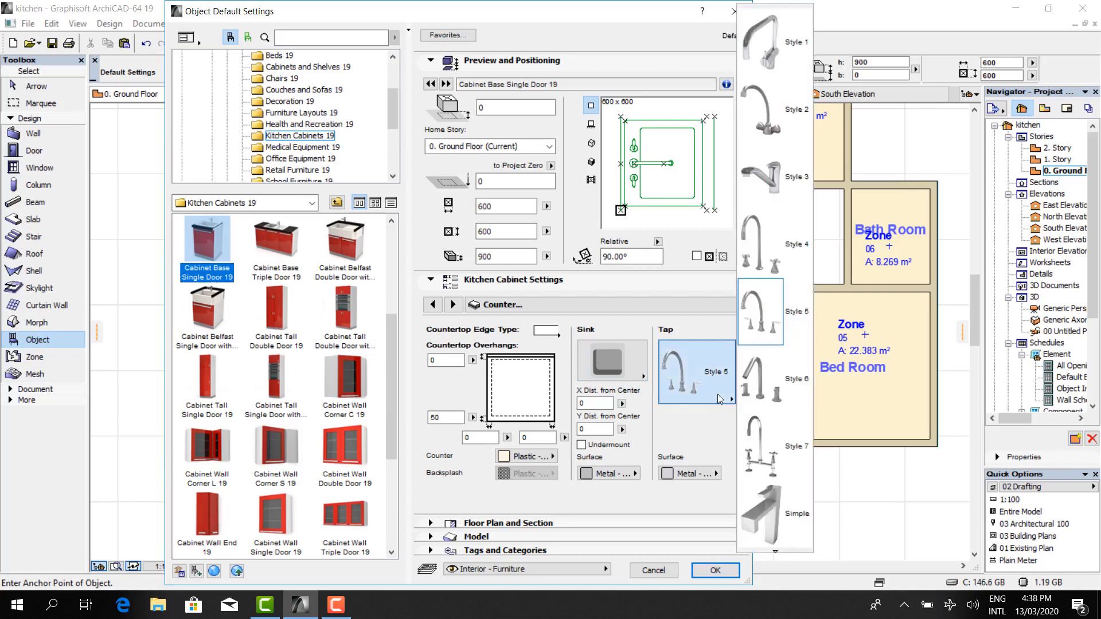
click(790, 454)
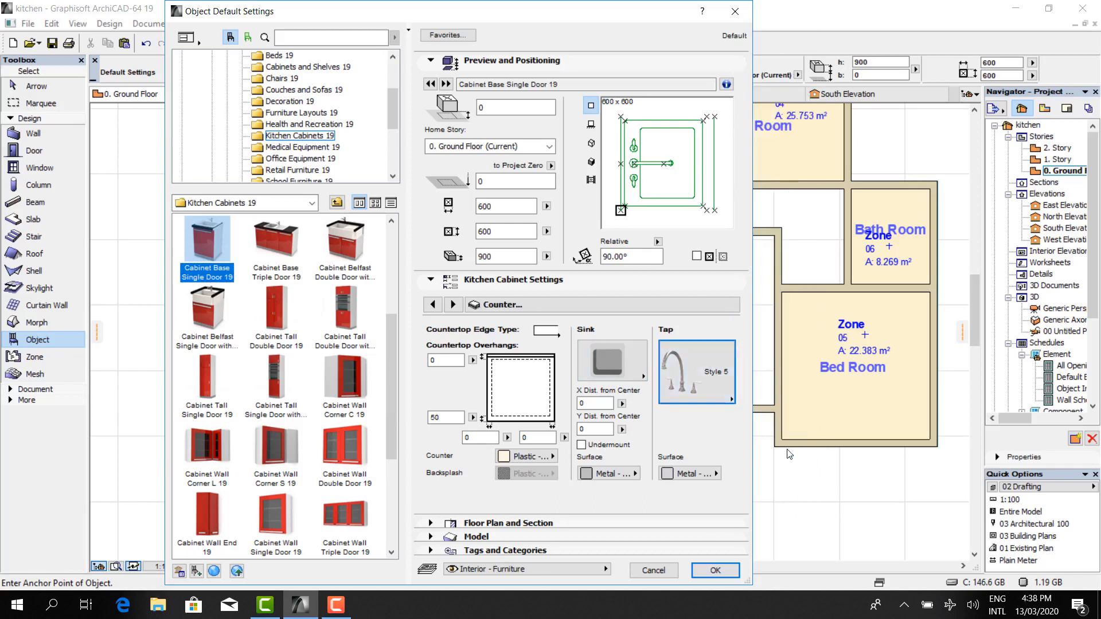
click(637, 380)
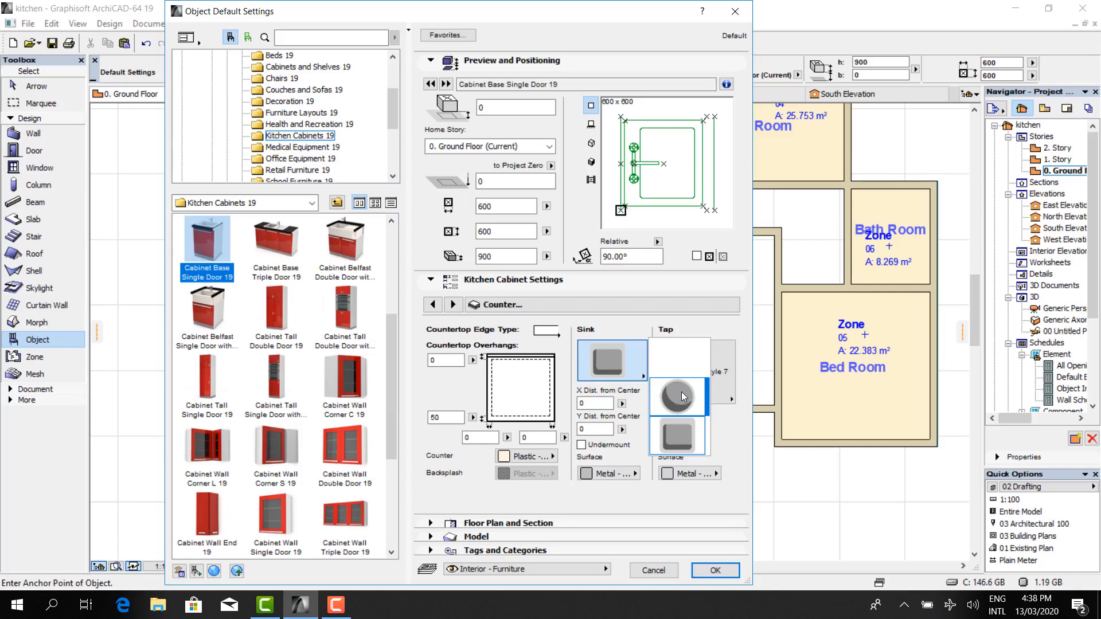
click(682, 439)
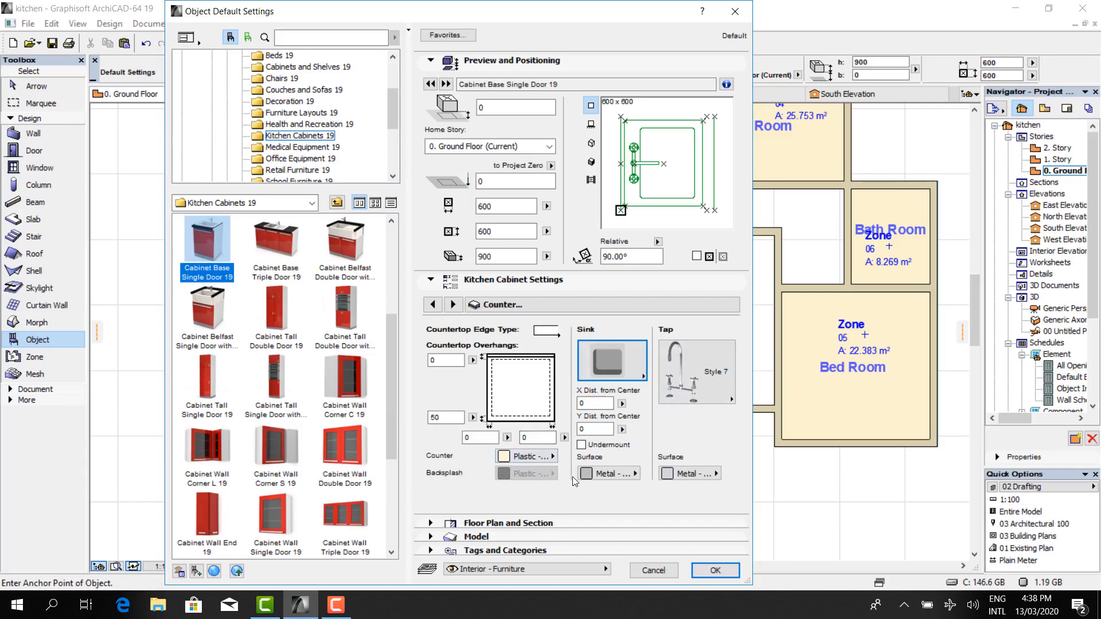
click(696, 473)
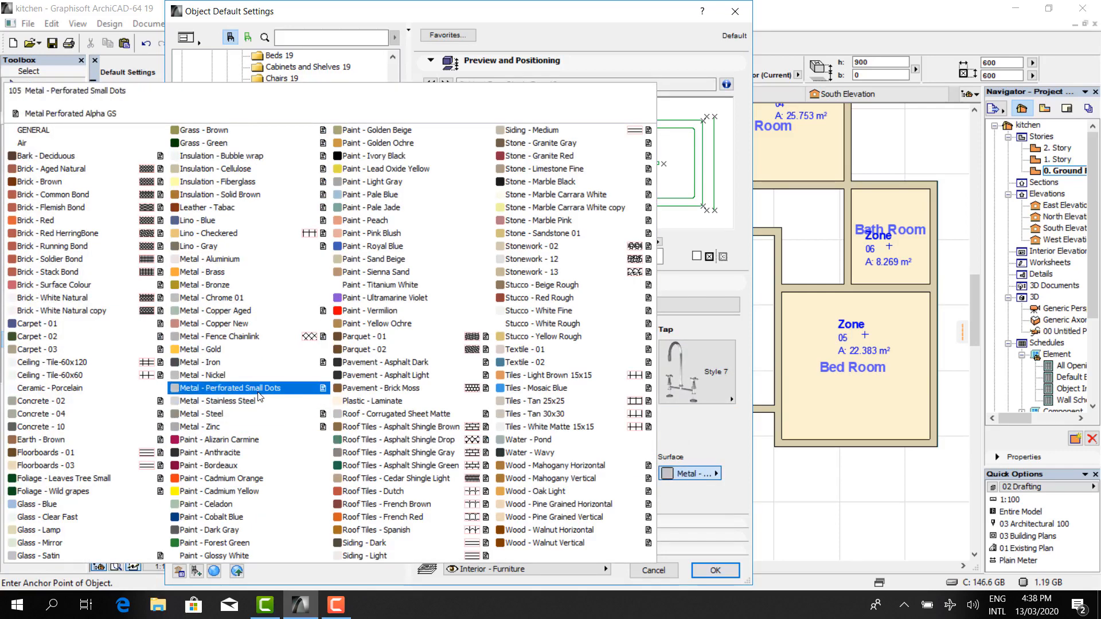
click(259, 406)
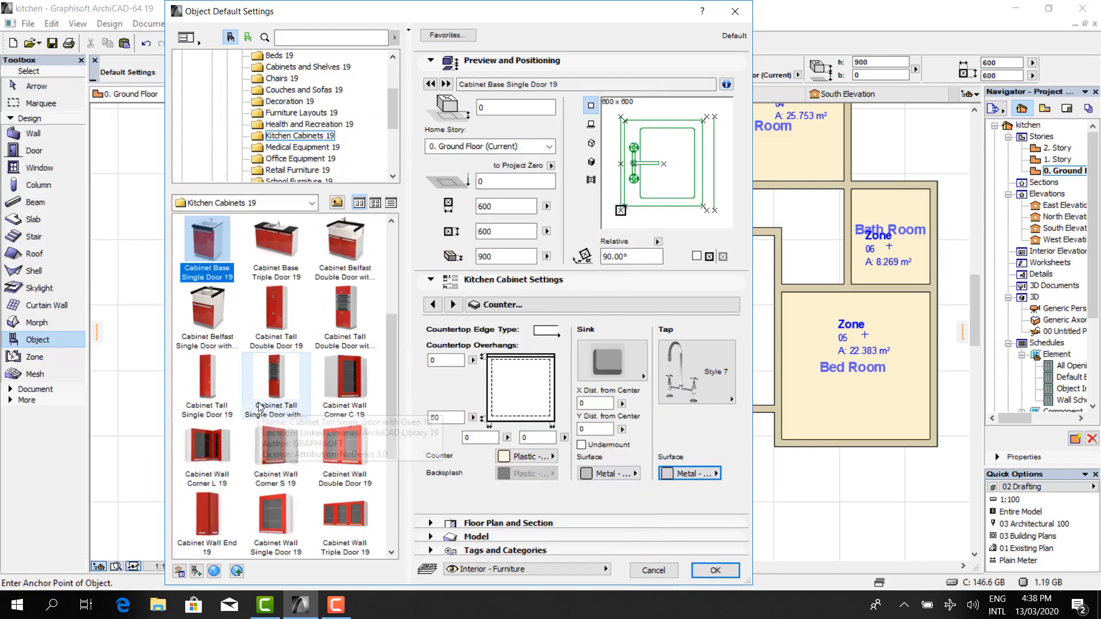
- Give the cabinet door Style 2 and apply the Wood - Mahogany Vertical surface to the door frame and drawer
click(452, 306)
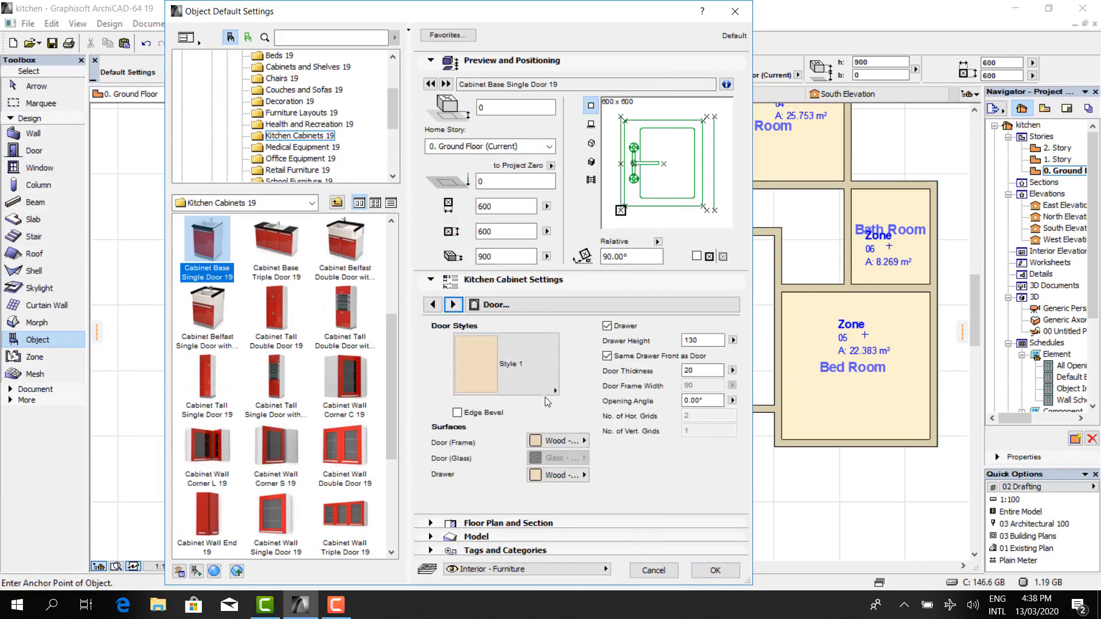
click(545, 394)
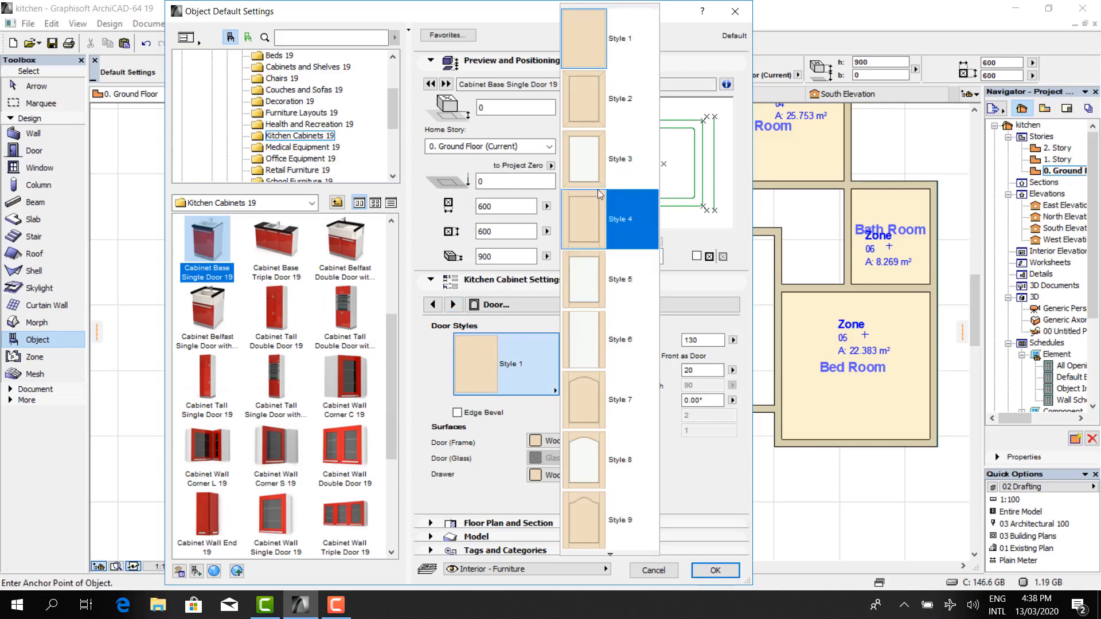
click(590, 104)
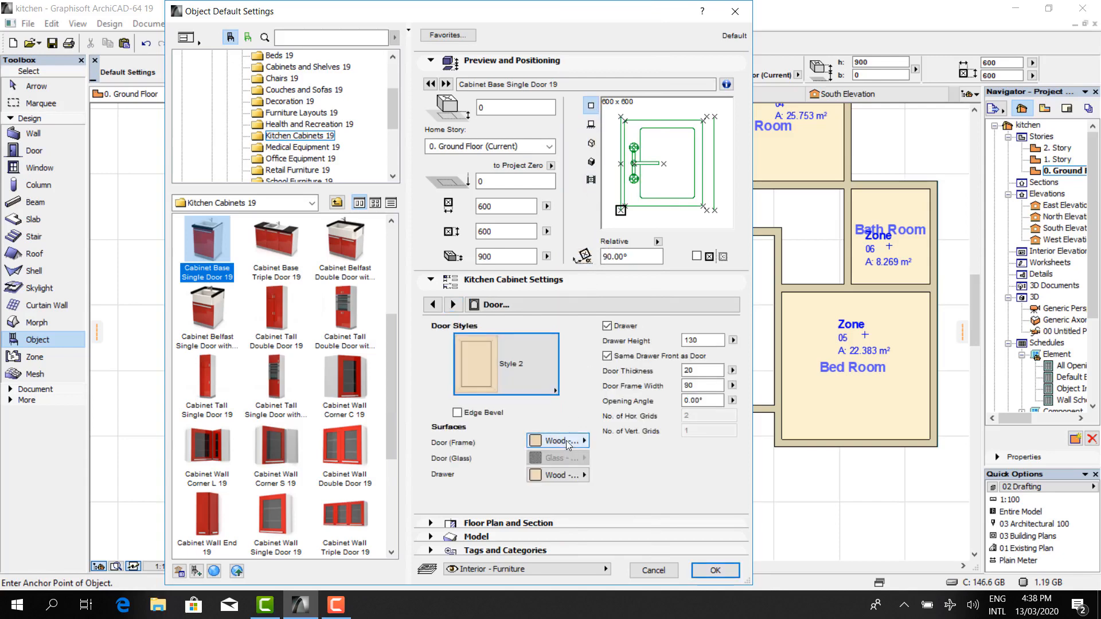
click(566, 441)
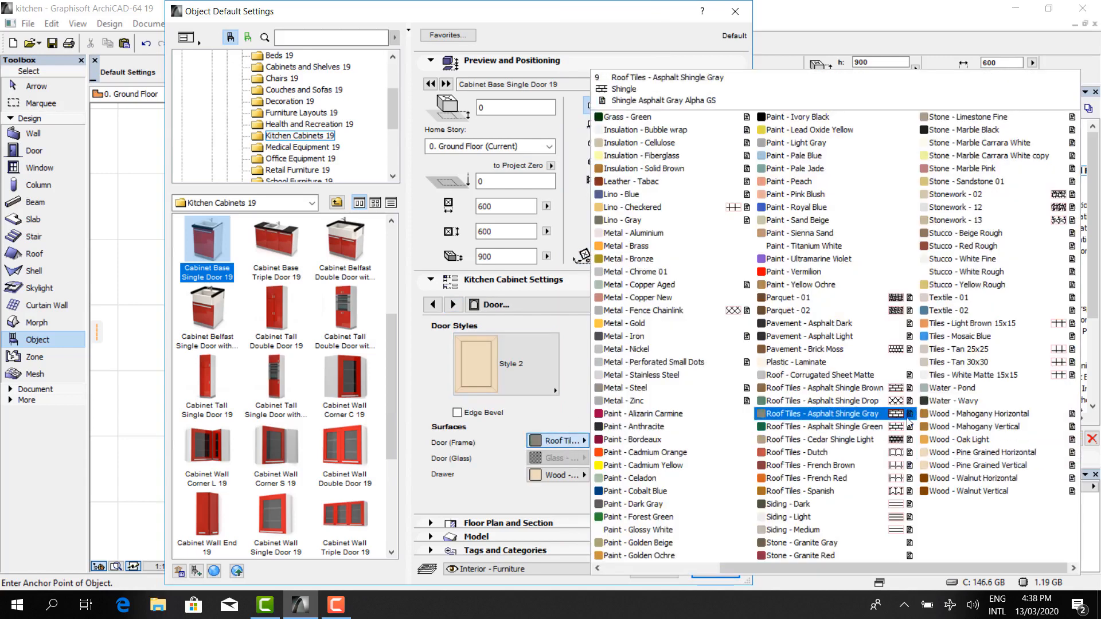
click(1002, 433)
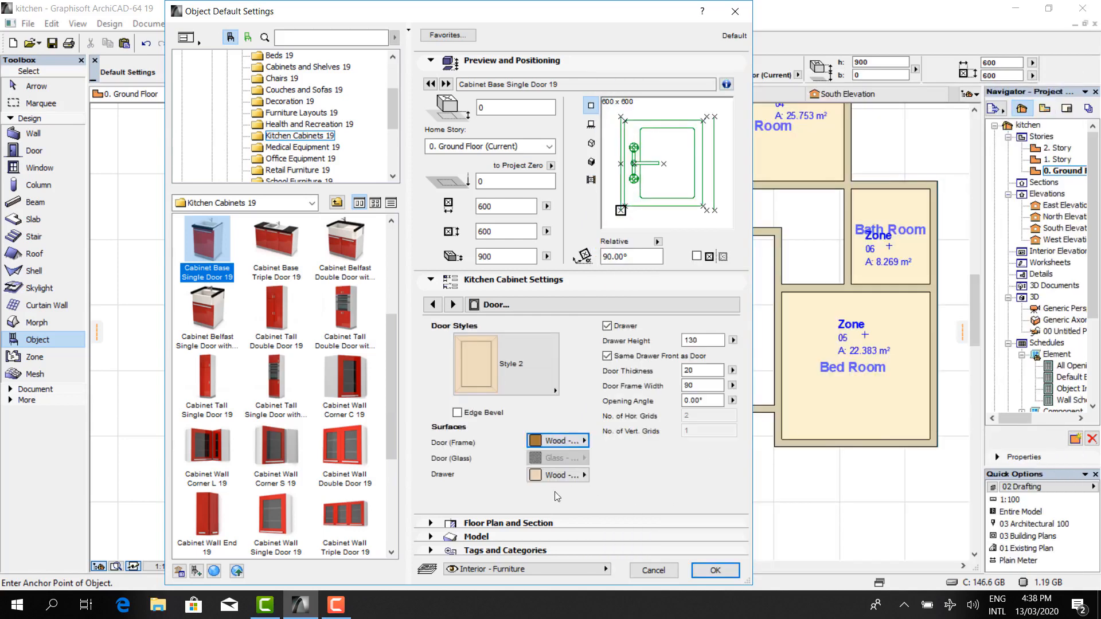
click(576, 476)
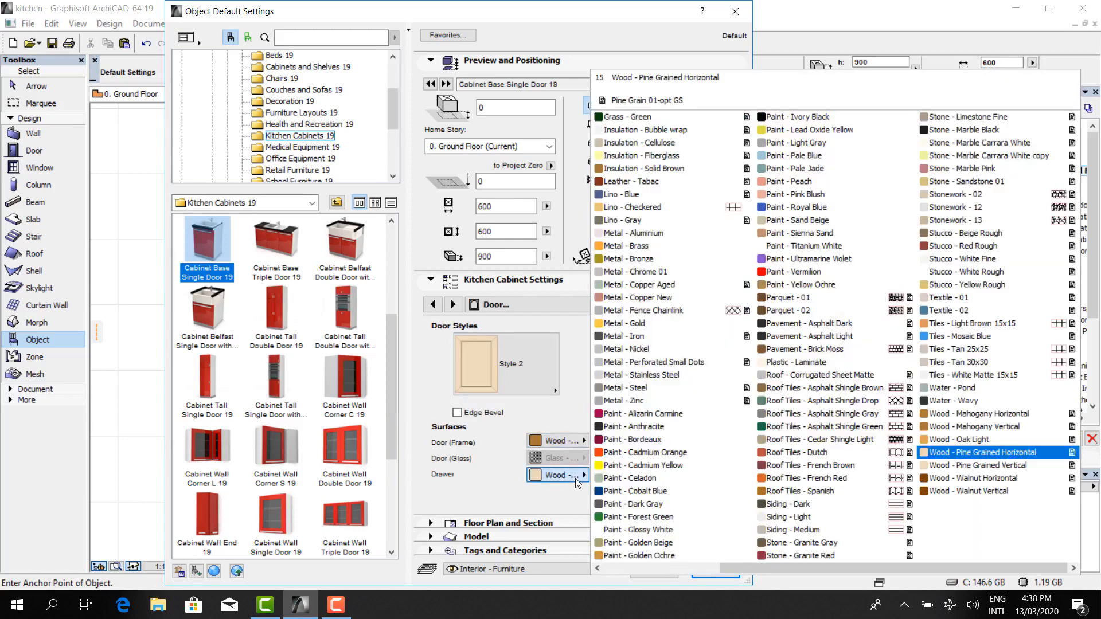
click(982, 428)
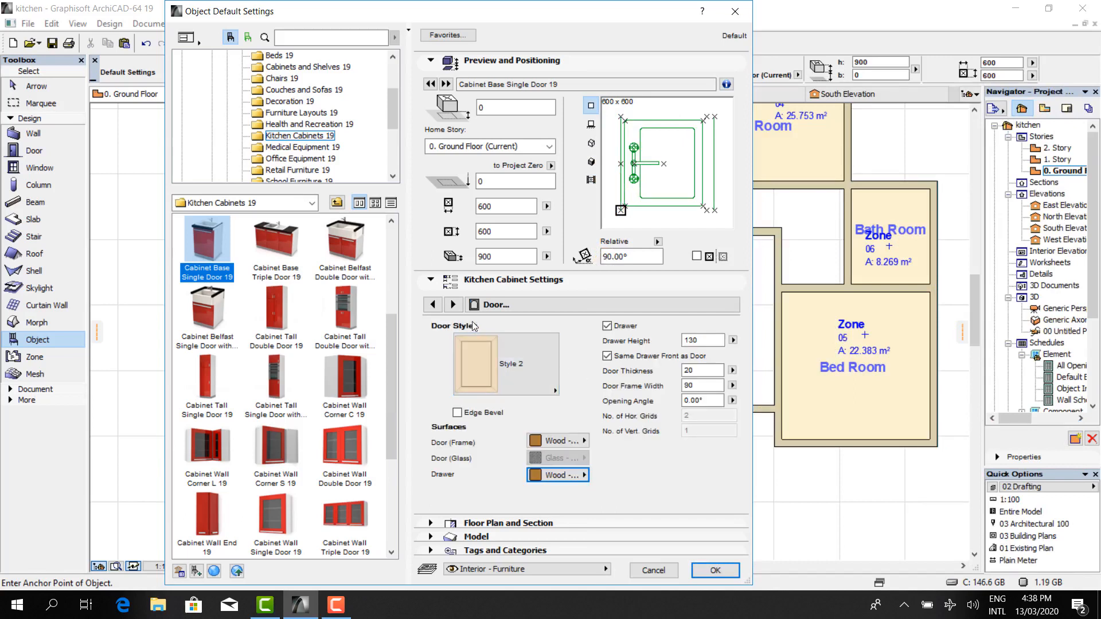
- Set the cabinet's knob to Style 5
click(453, 305)
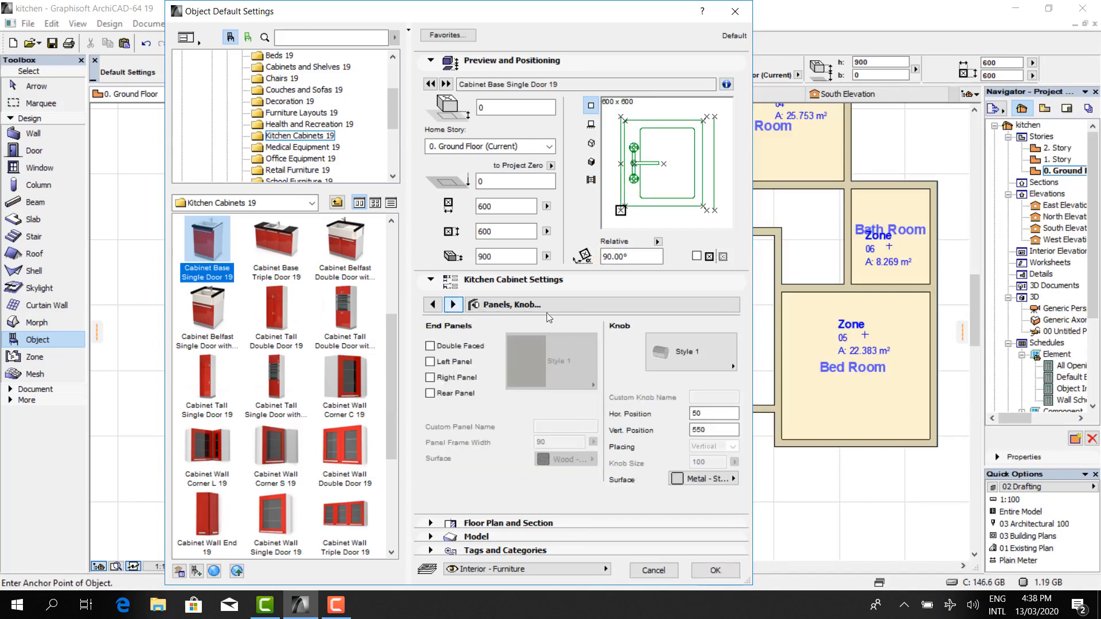
click(702, 364)
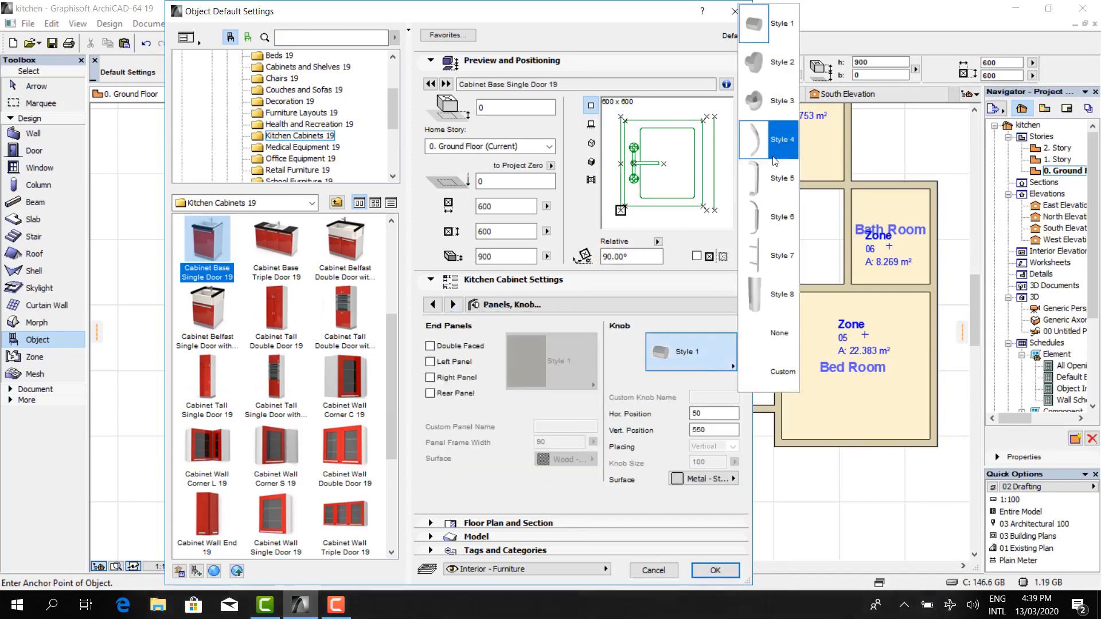
click(768, 178)
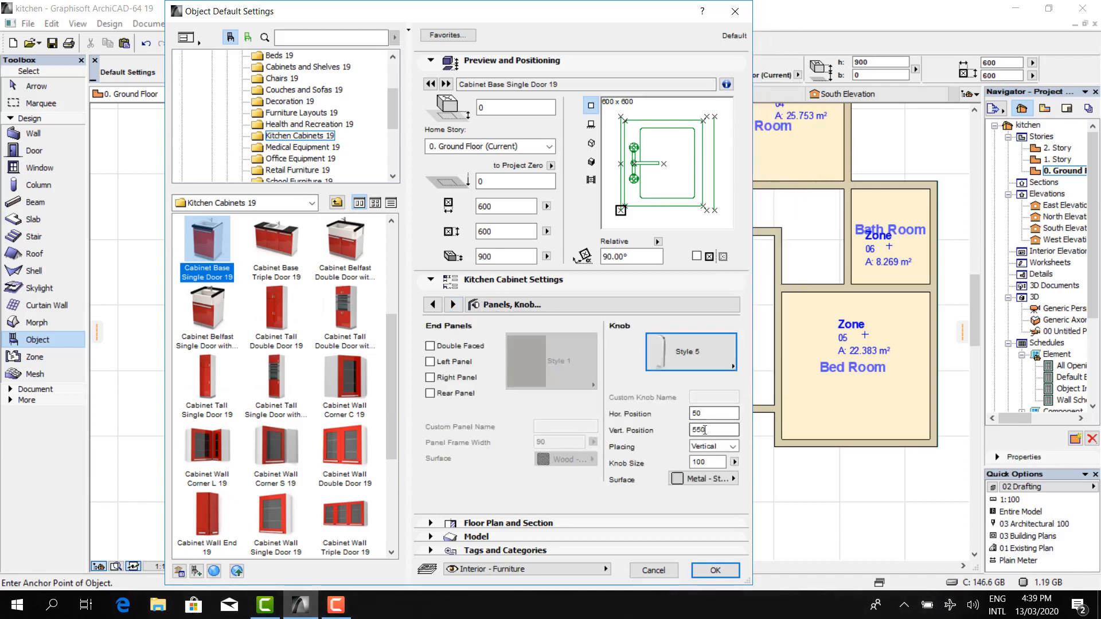
click(721, 416)
click(487, 181)
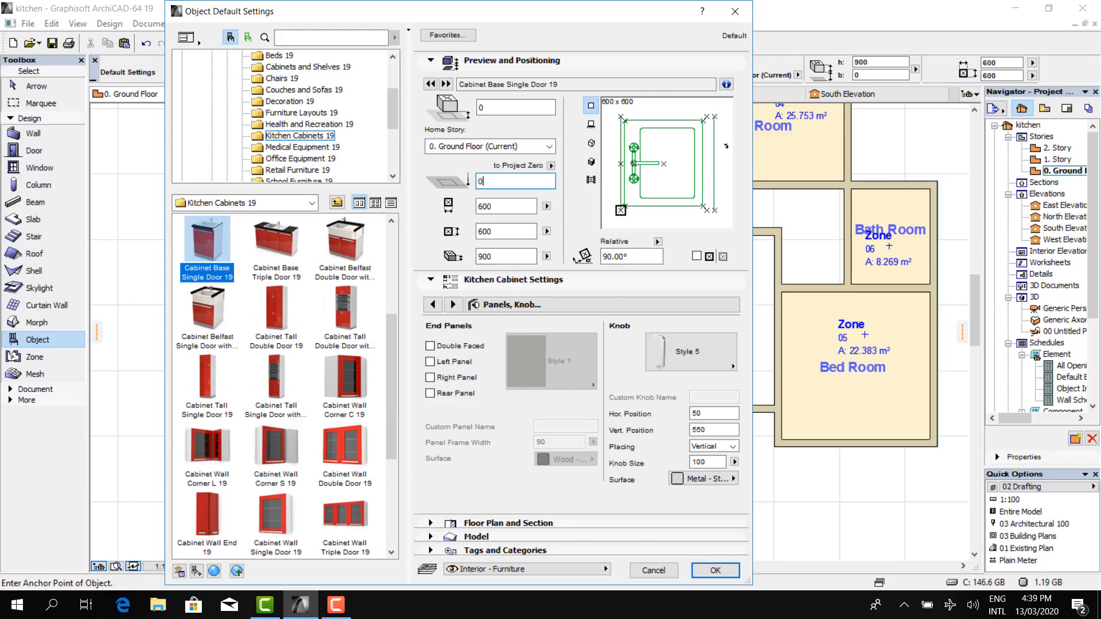
click(722, 124)
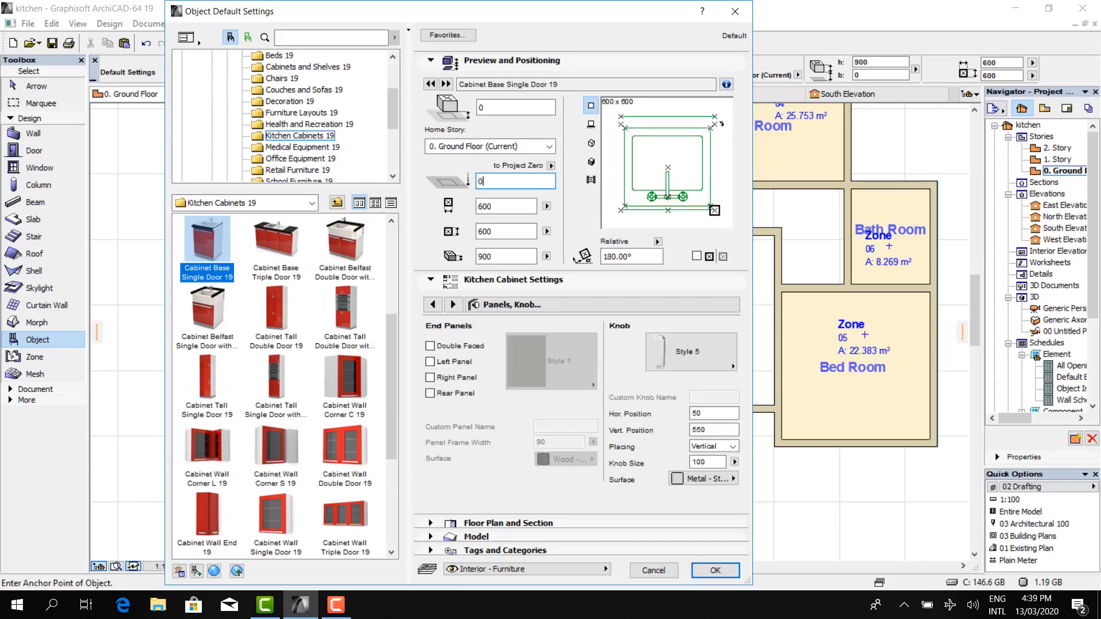
click(643, 199)
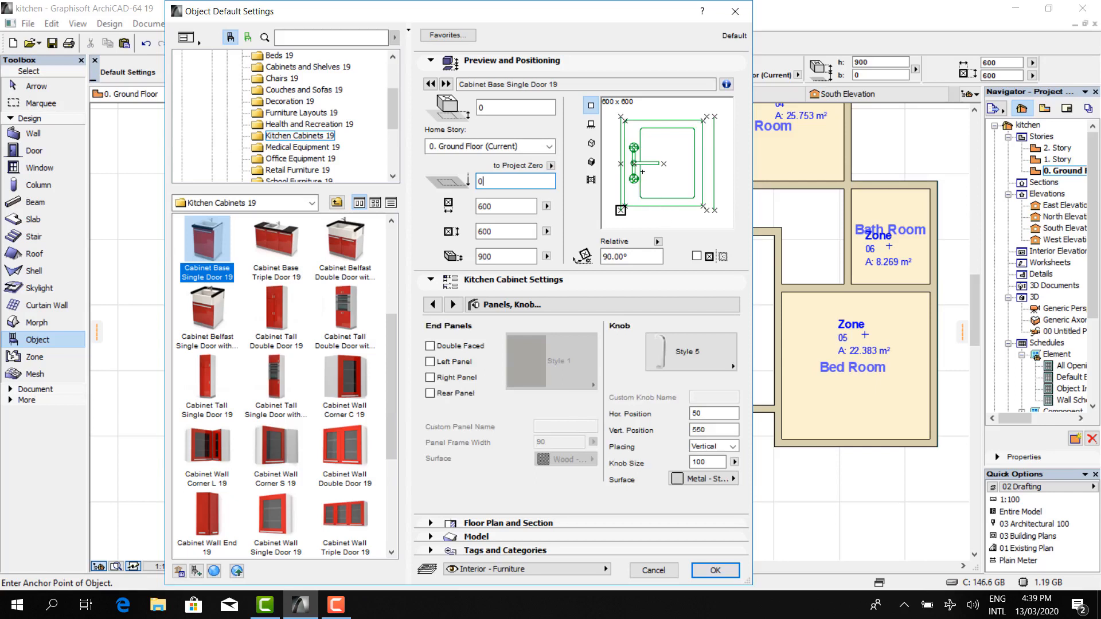
- Confirm the object settings and place the sink cabinet inside the kitchen, a short distance from the window wall
click(714, 571)
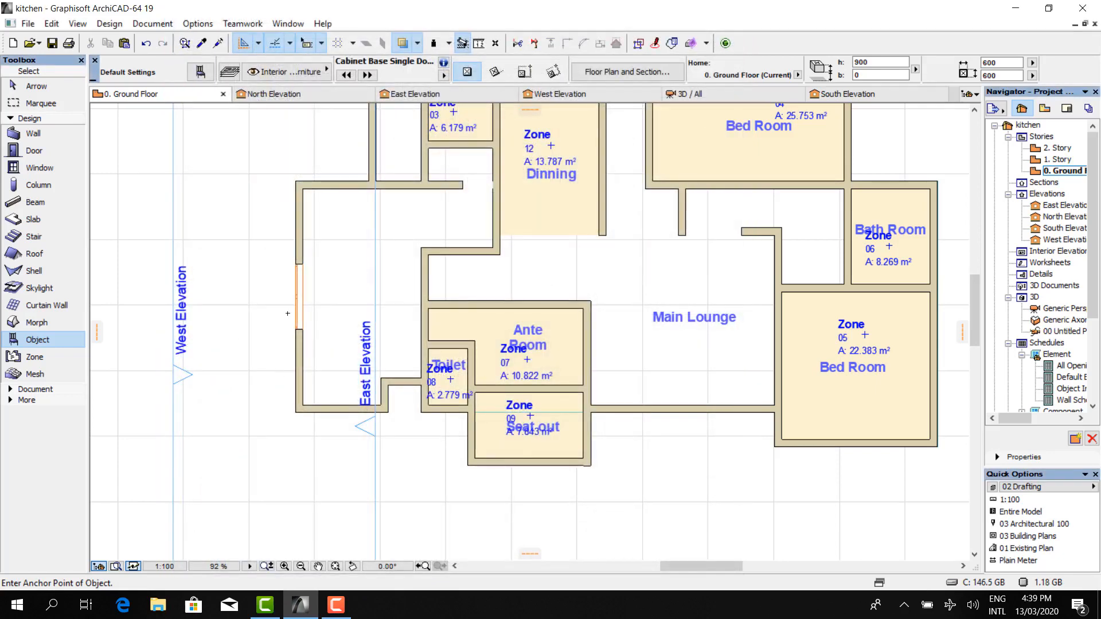
scroll(332, 264, up, 4)
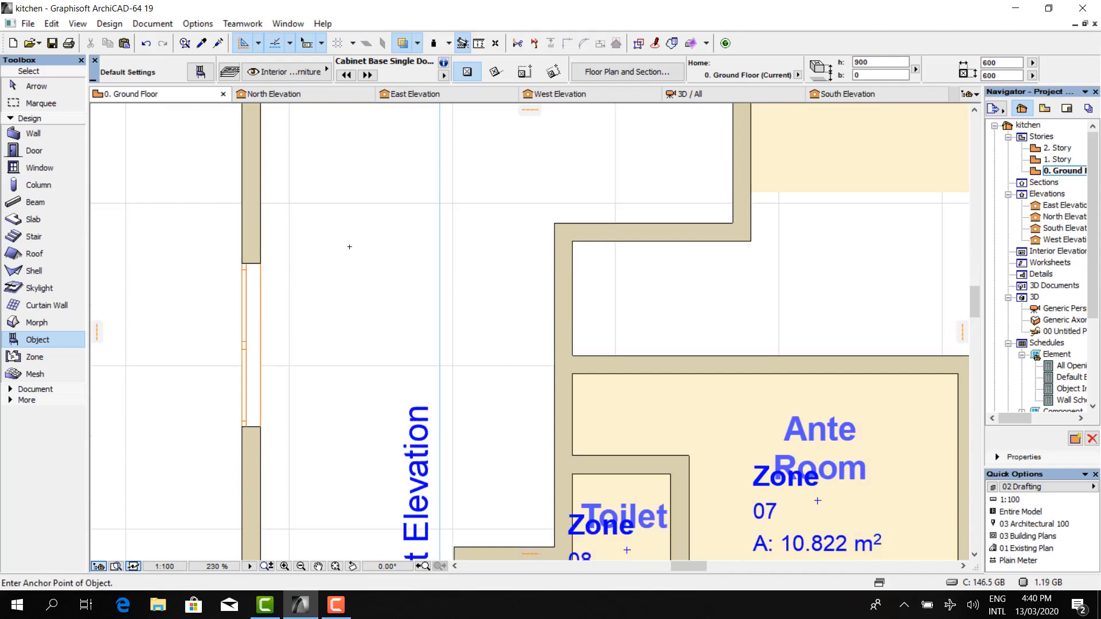
click(350, 247)
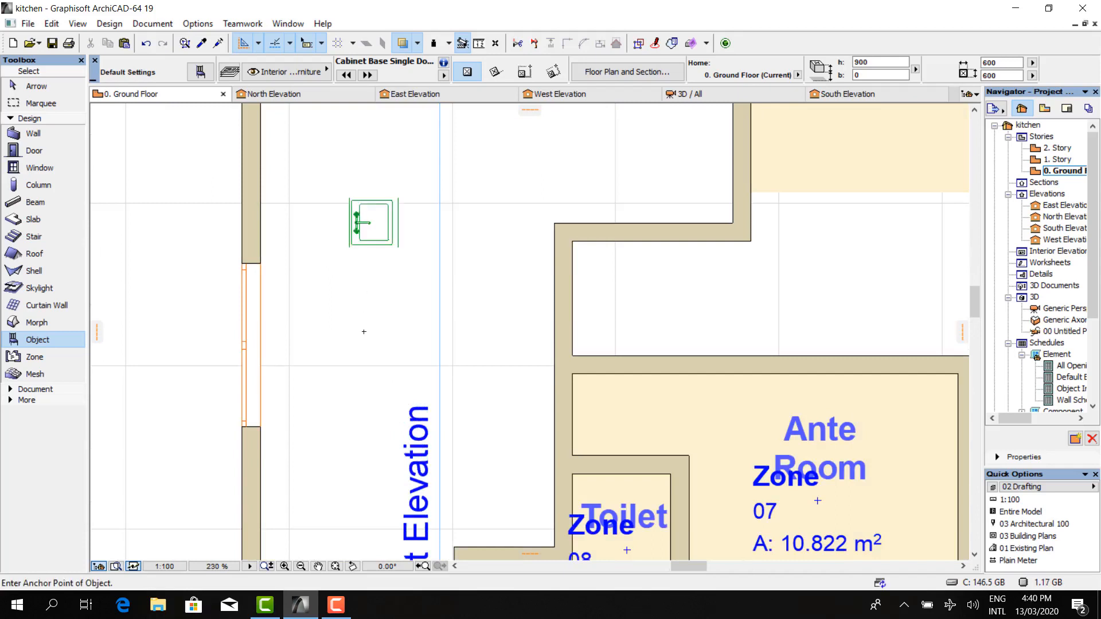
key(Escape)
- Move the sink cabinet by its back corner so its back sits against the window wall's inner face, beyond the window
click(364, 240)
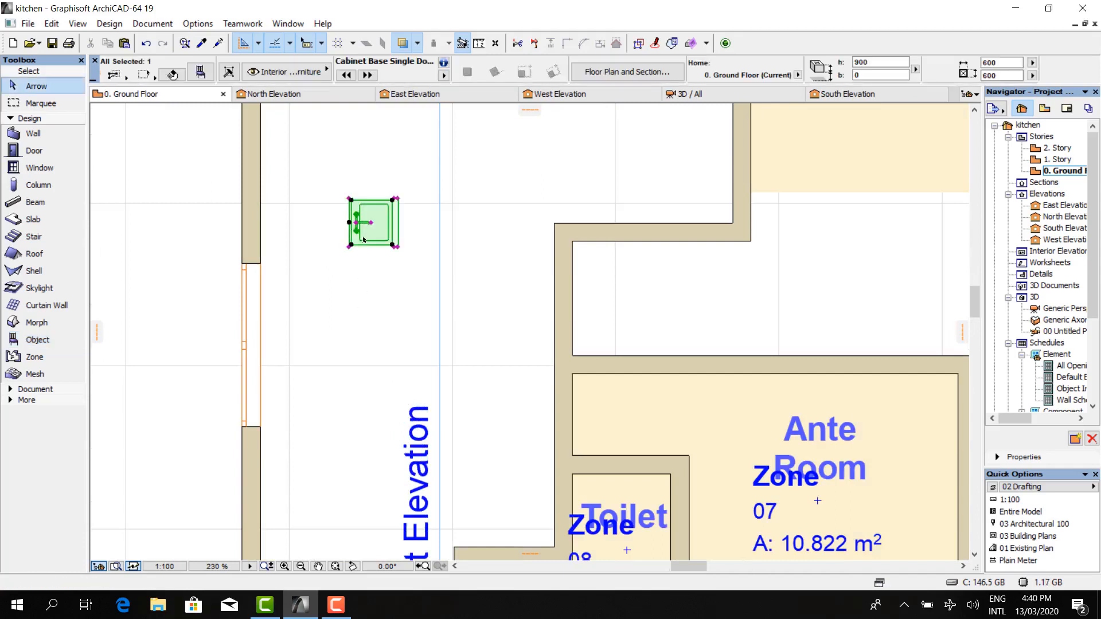
right_click(378, 278)
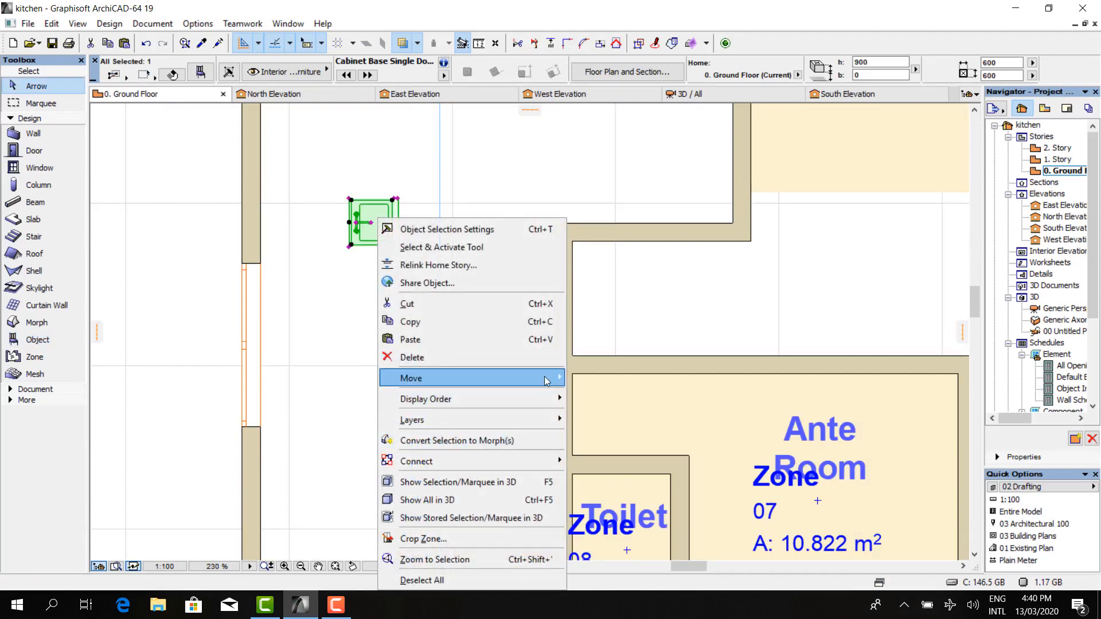
mouse_move(549, 380)
click(595, 379)
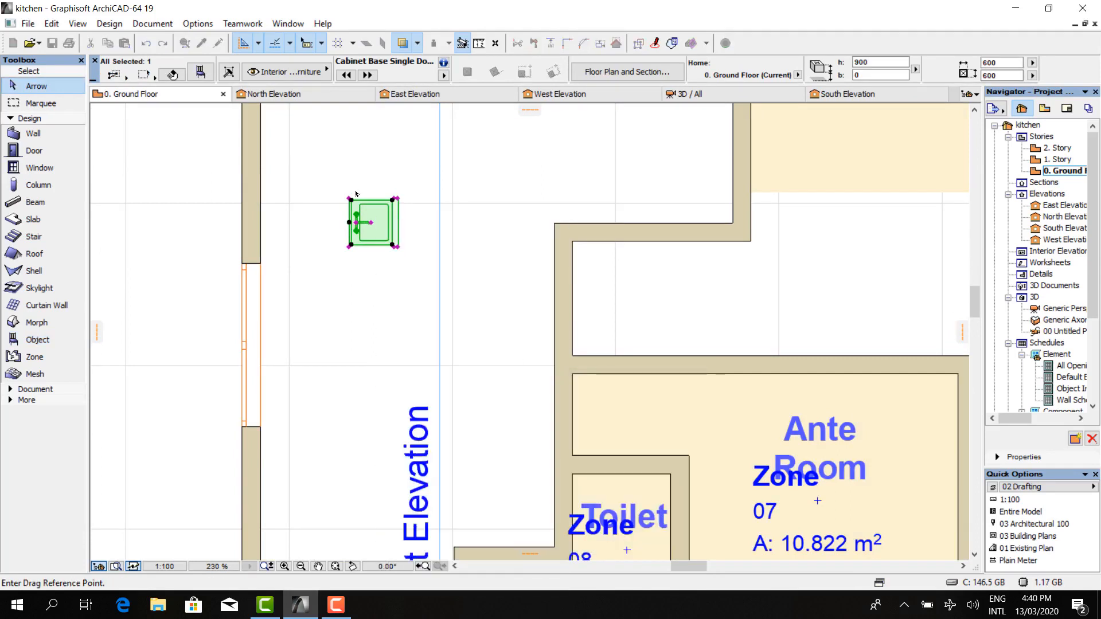
scroll(356, 194, up, 3)
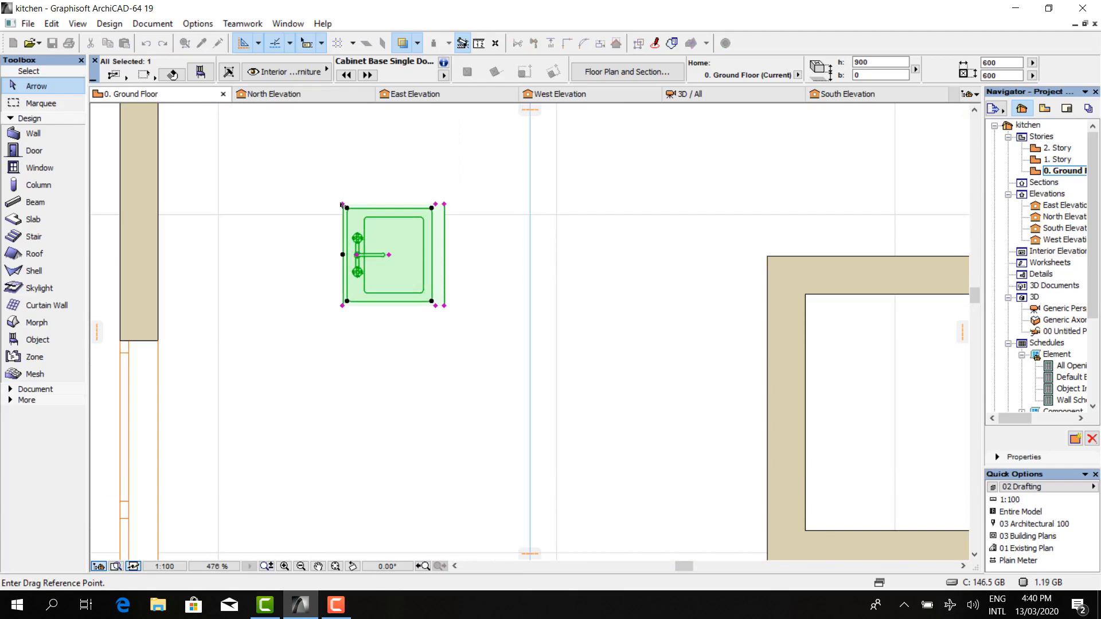
click(342, 204)
scroll(338, 202, down, 4)
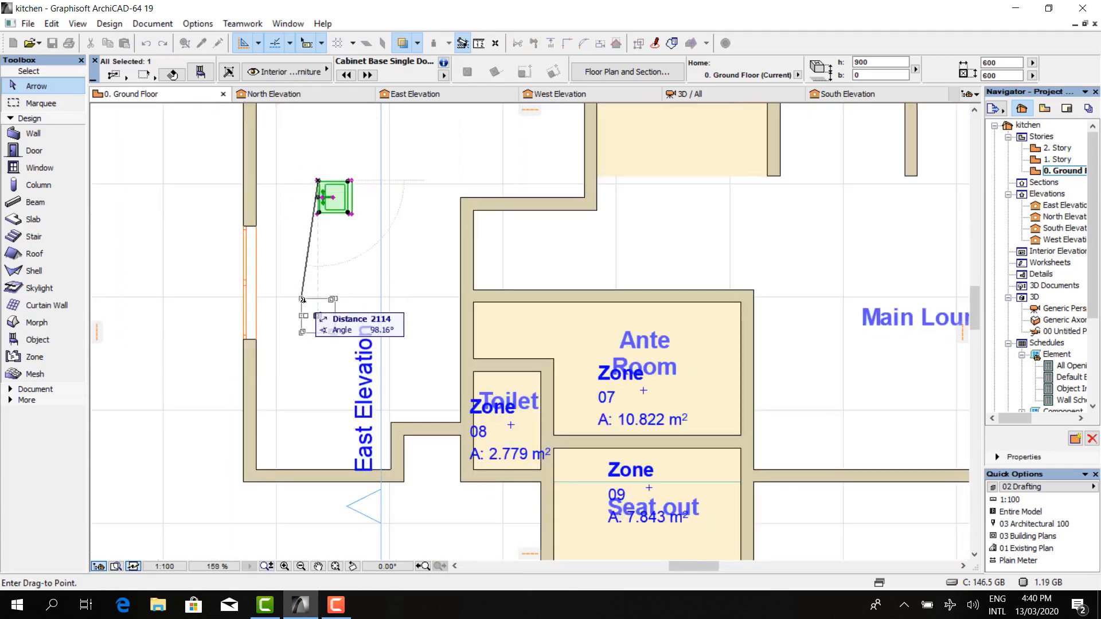
scroll(277, 416, down, 1)
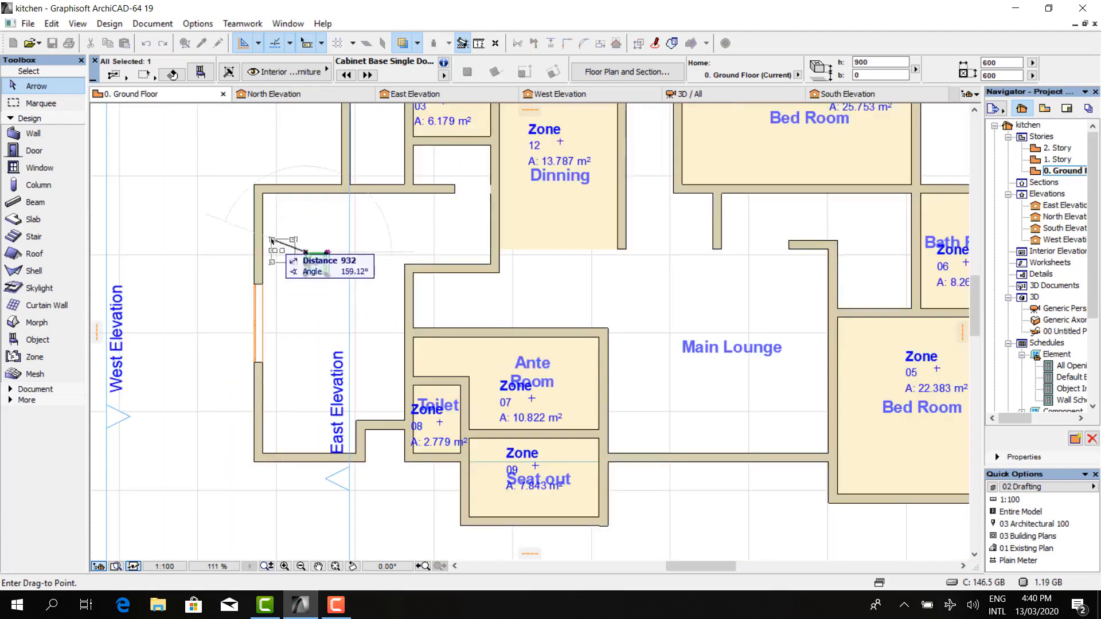
scroll(272, 241, up, 3)
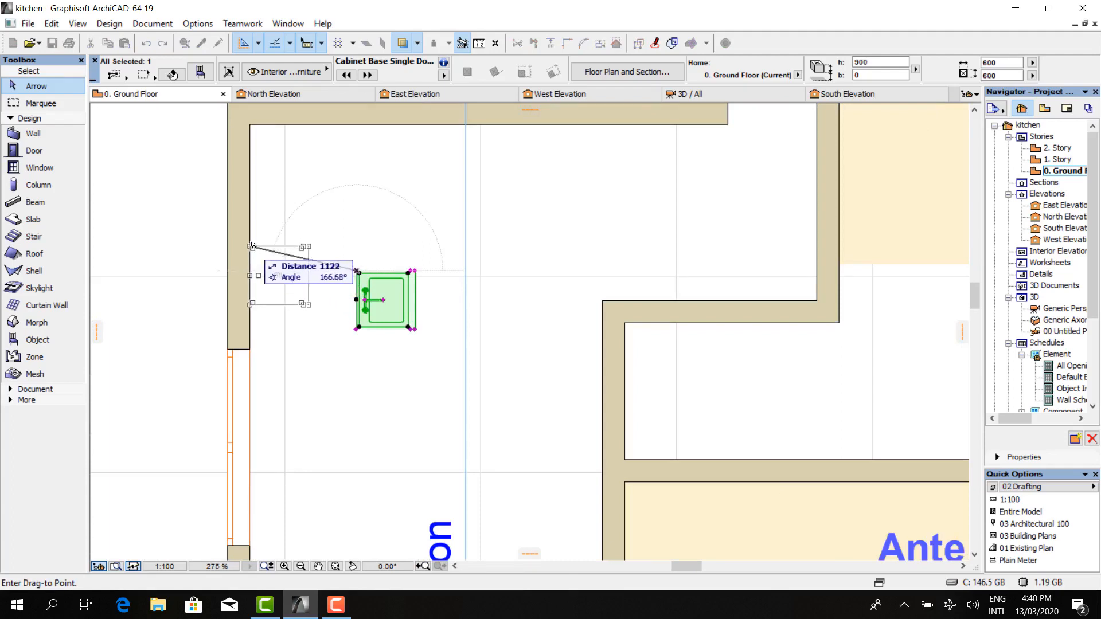
click(252, 210)
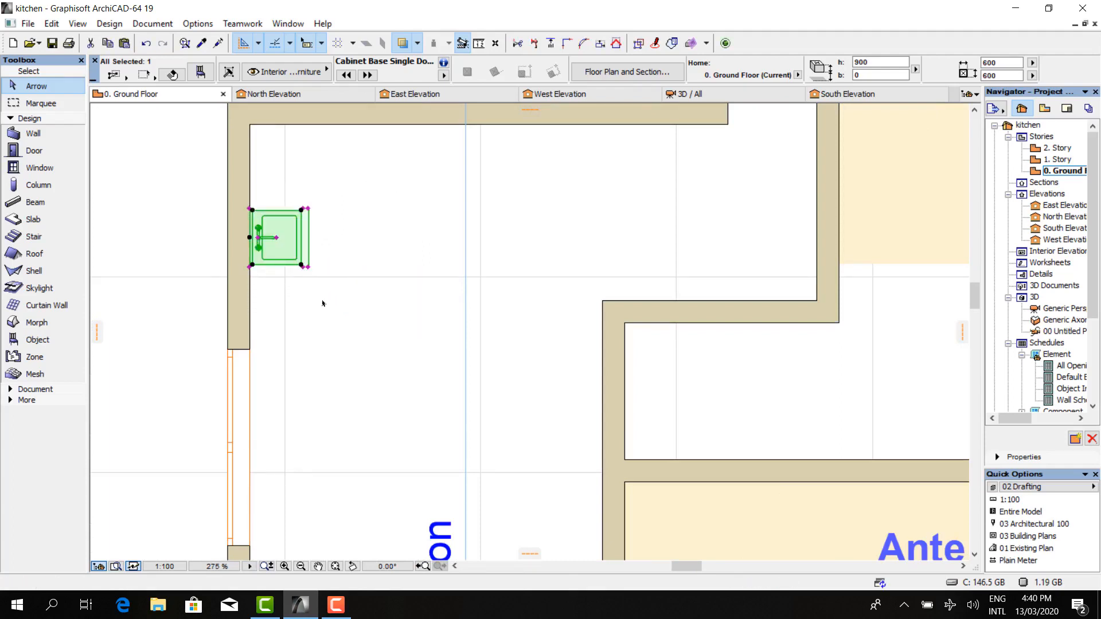
- Drag a copy of the sink cabinet 600 mm along the wall towards the window, directly adjoining the original
scroll(325, 244, up, 3)
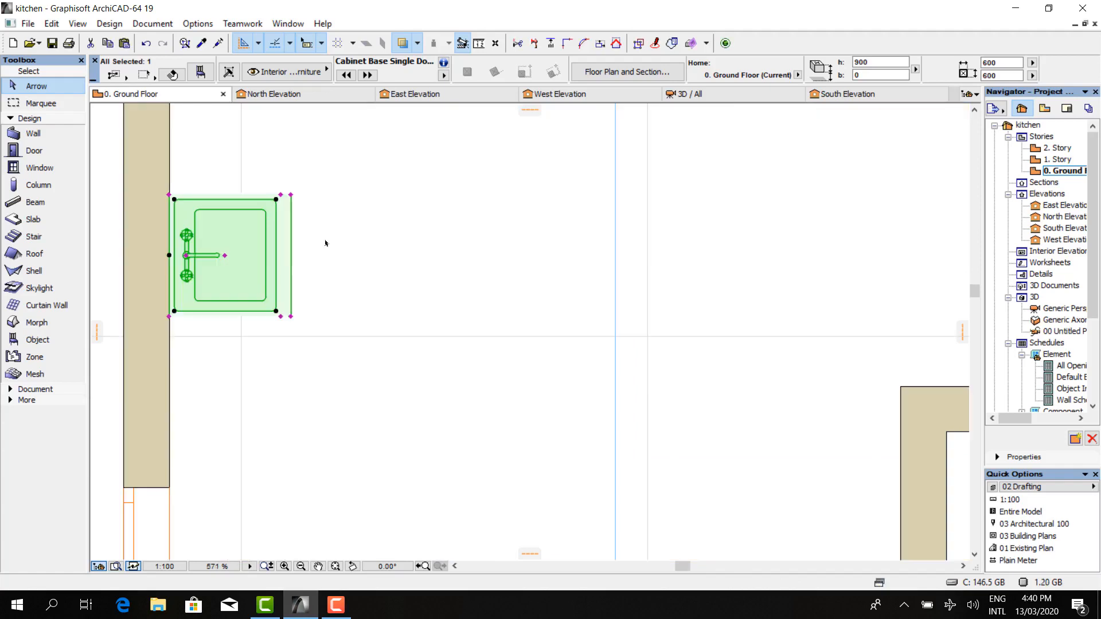
right_click(369, 245)
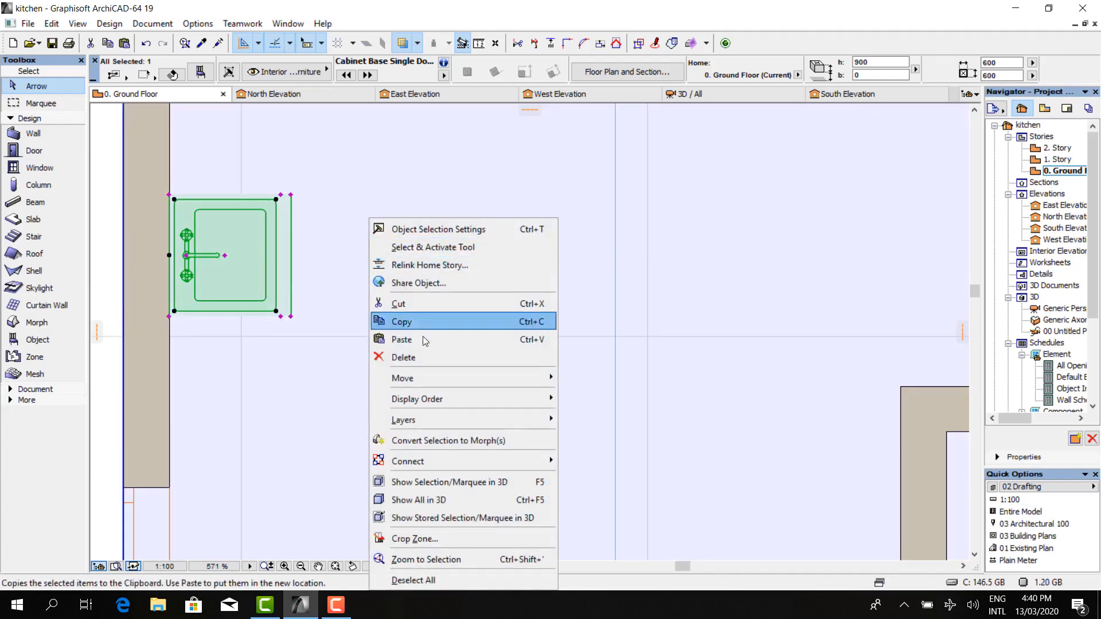
mouse_move(514, 420)
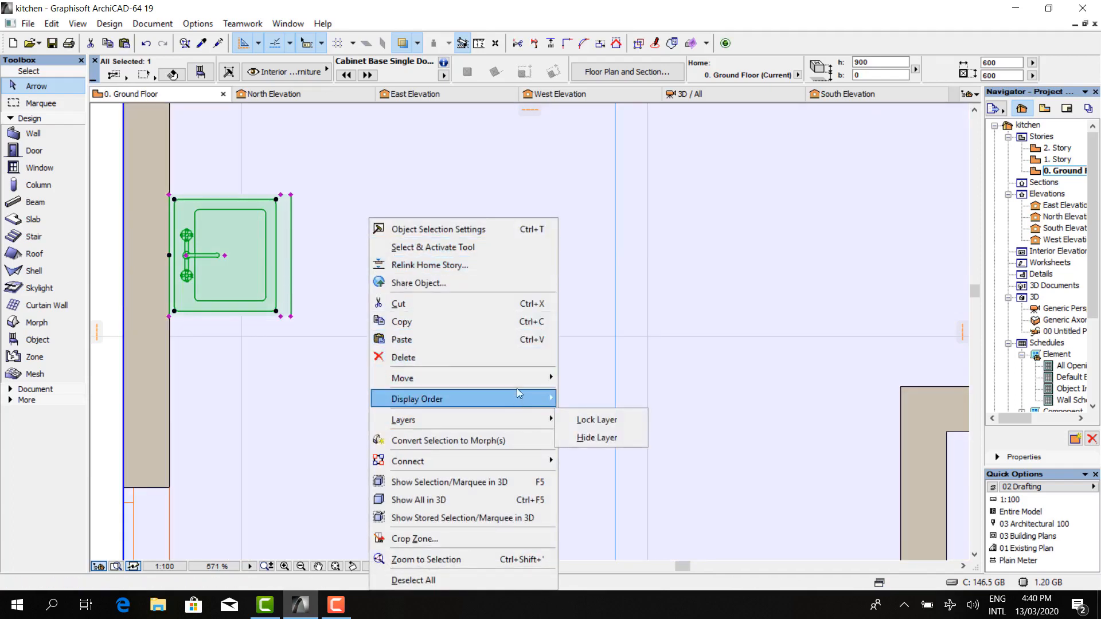
mouse_move(528, 371)
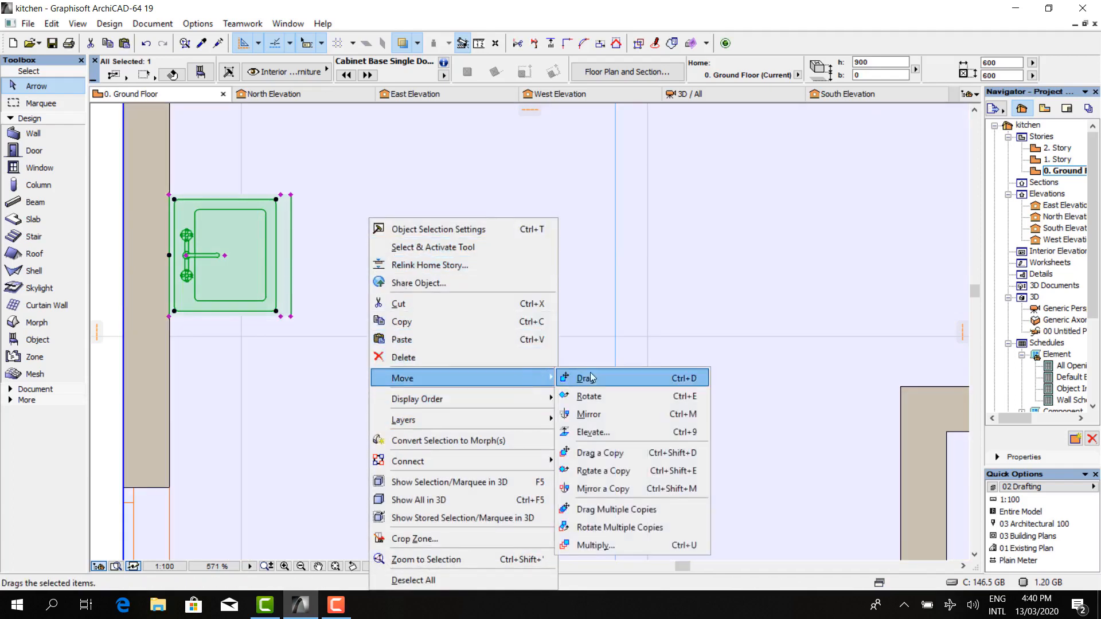
click(613, 459)
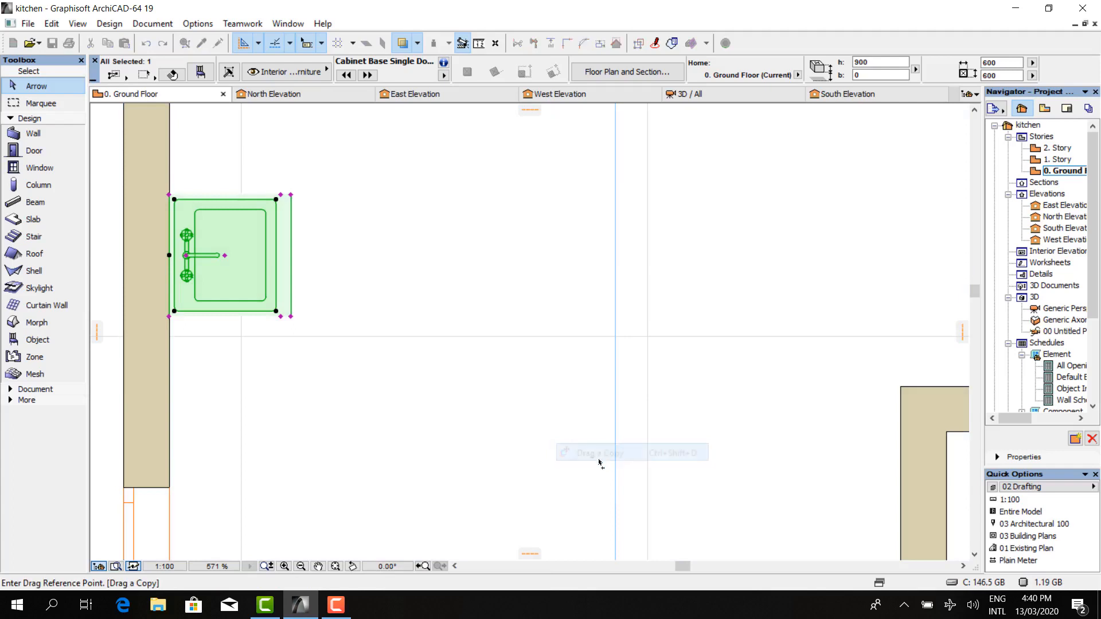
click(169, 198)
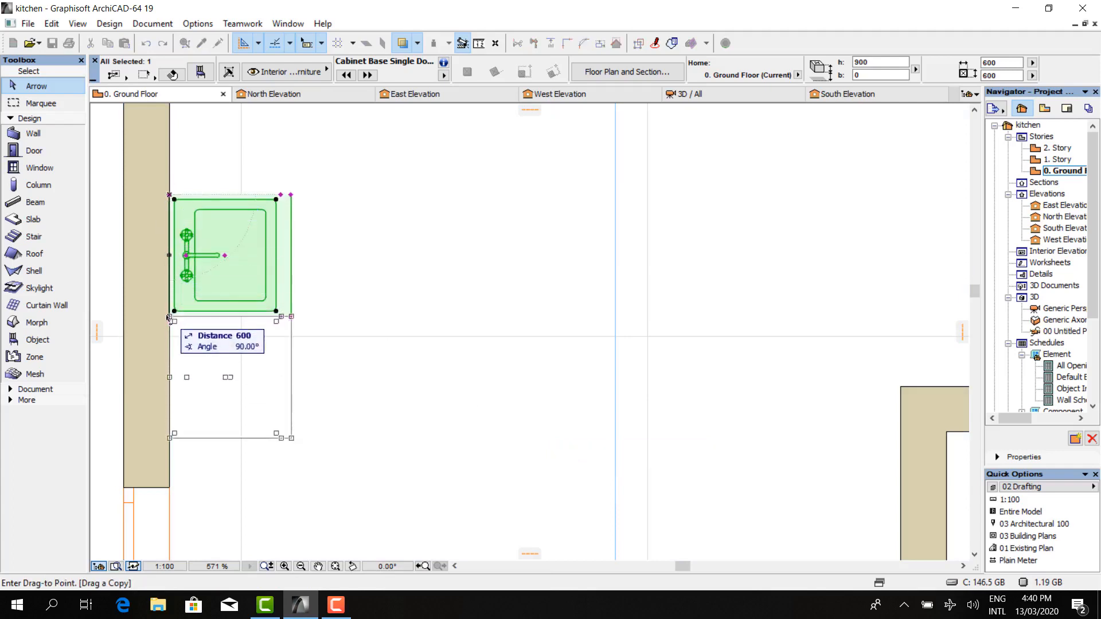
click(170, 318)
scroll(359, 159, down, 2)
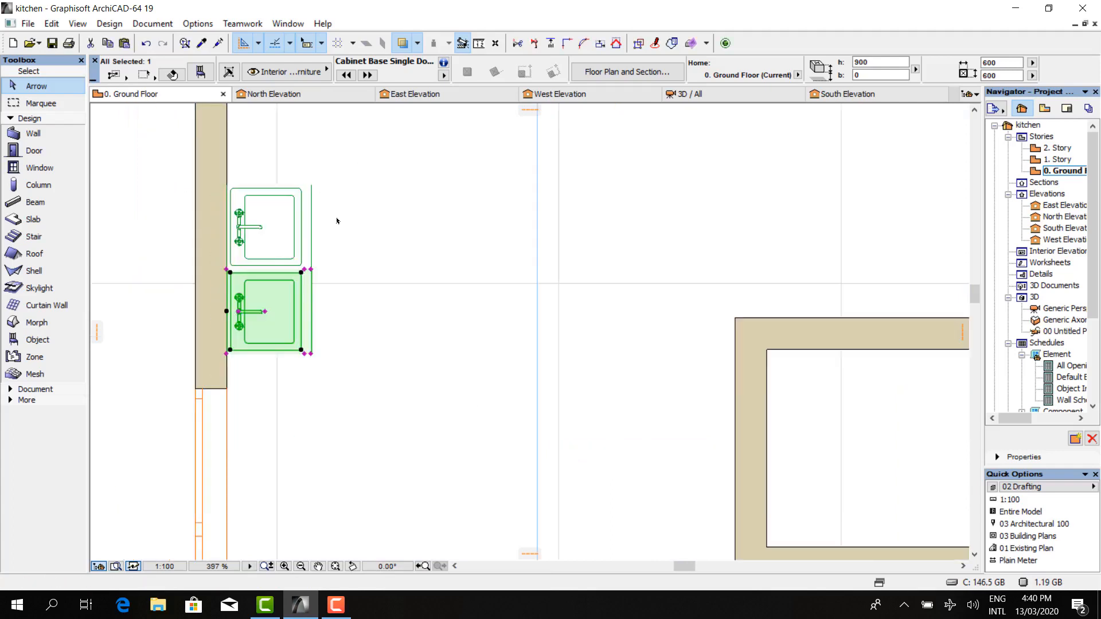
click(143, 282)
- Examine the two adjoining sink cabinets in the 3D view, checking their doors, drawers, knobs and taps
scroll(180, 270, down, 3)
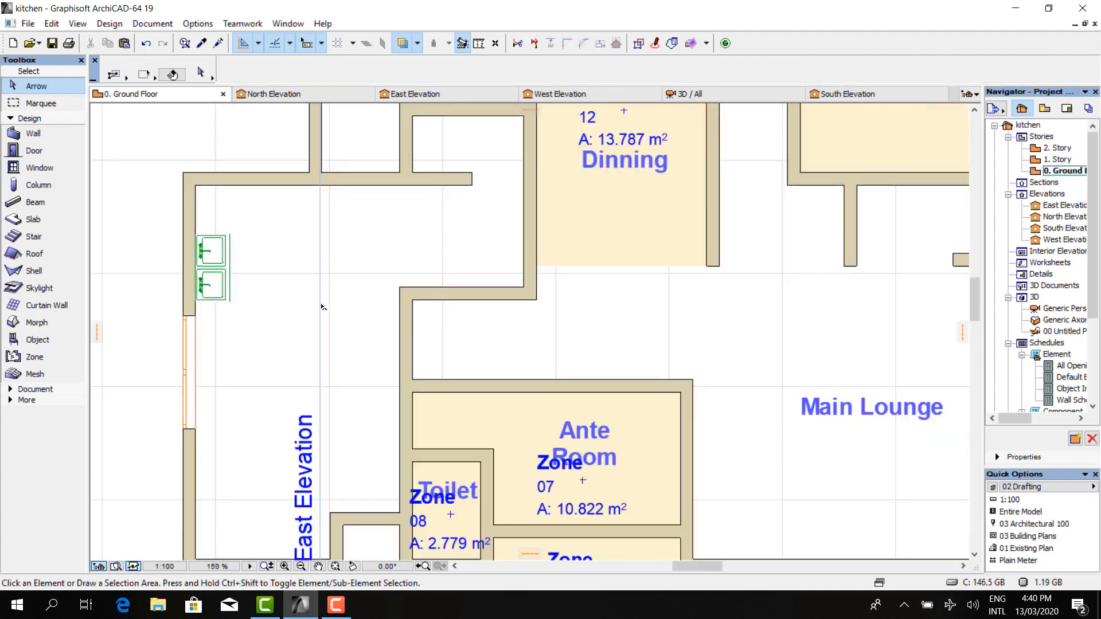
click(321, 305)
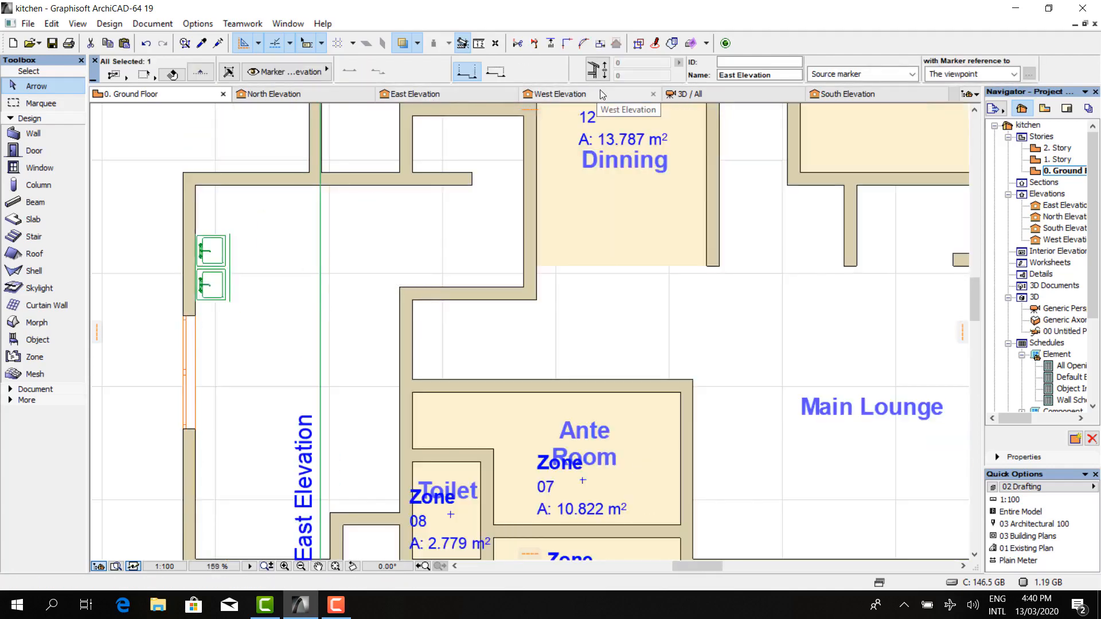
click(686, 94)
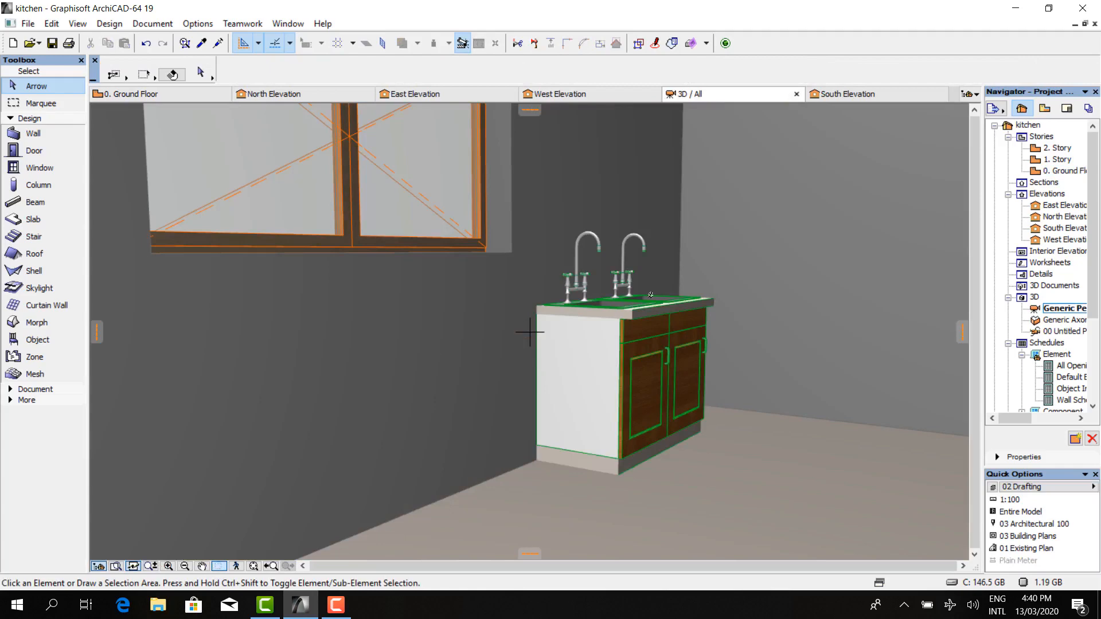
shift+middle_drag(660, 294, 458, 179)
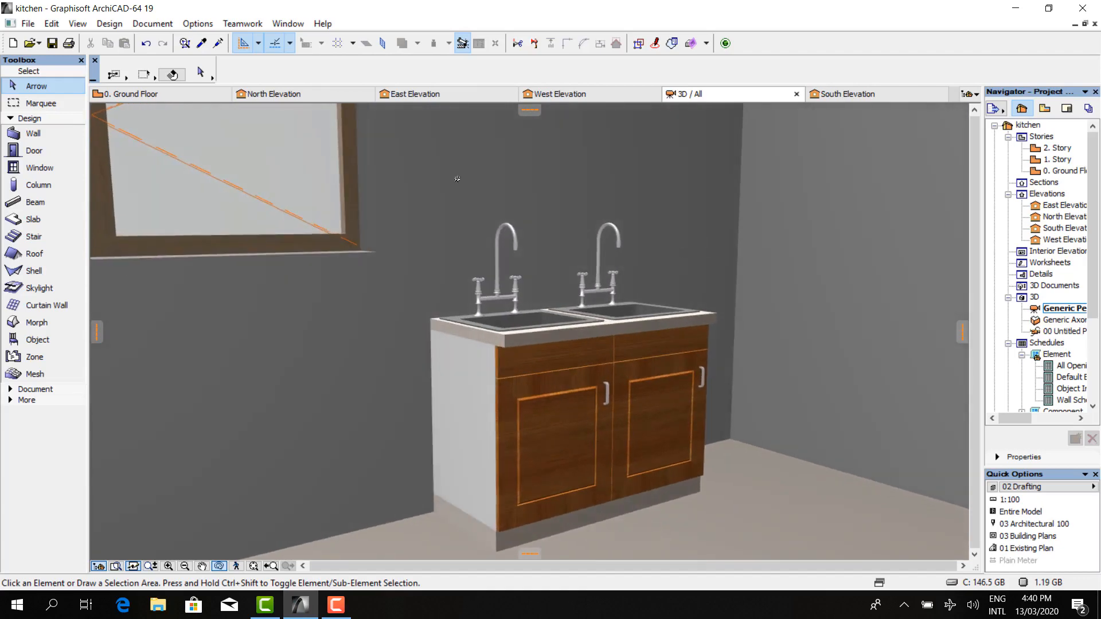
- Examine the two adjoining sink cabinets beside the window in the East Elevation
click(168, 99)
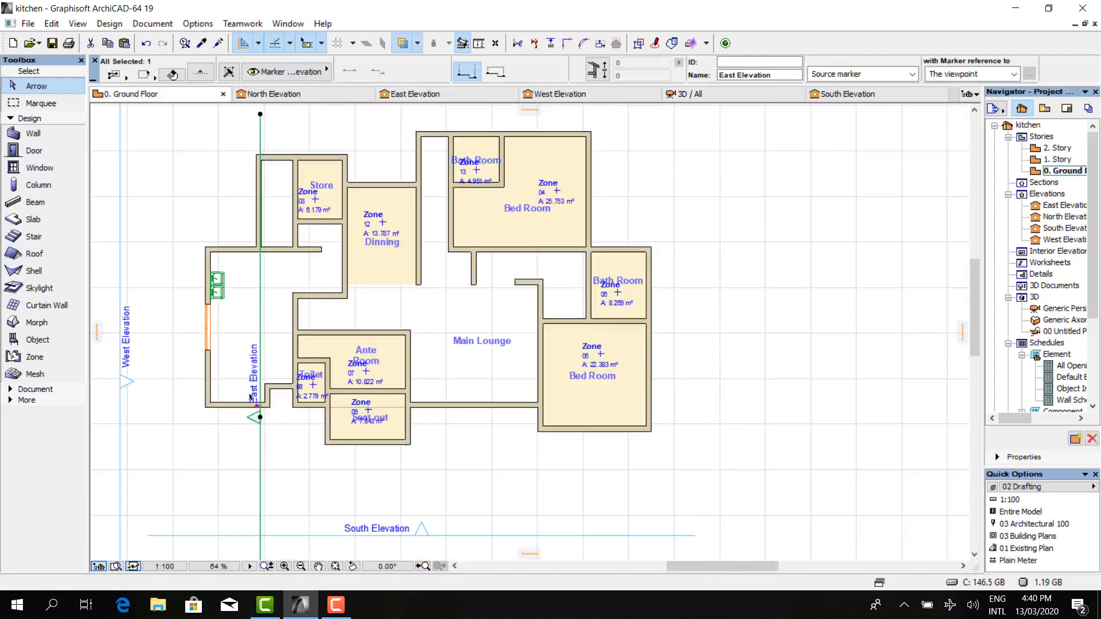
scroll(261, 414, up, 5)
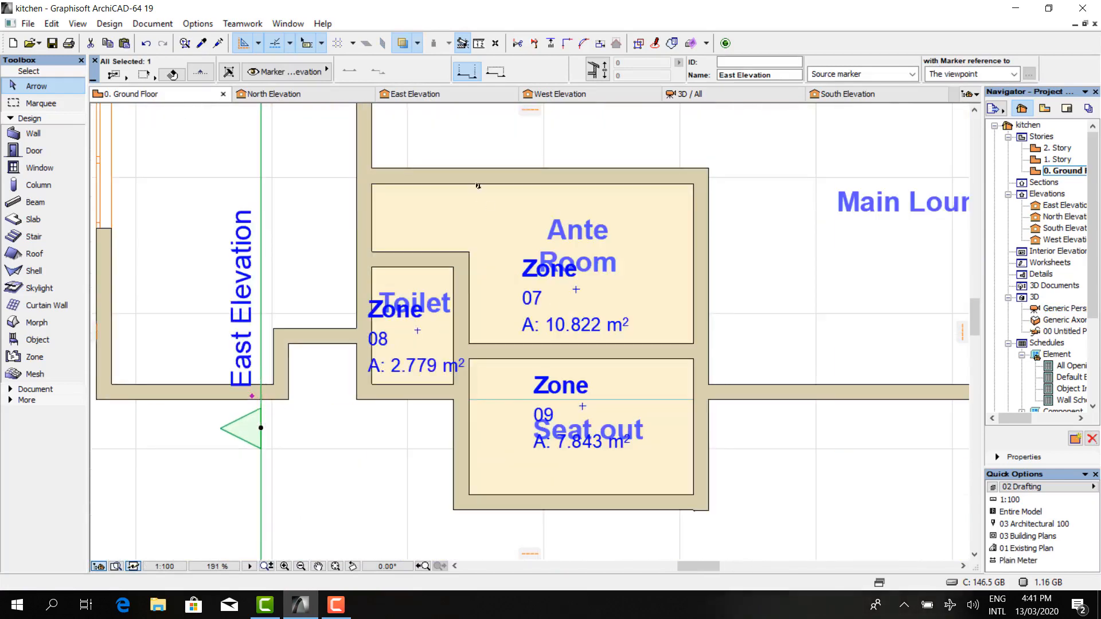
click(396, 96)
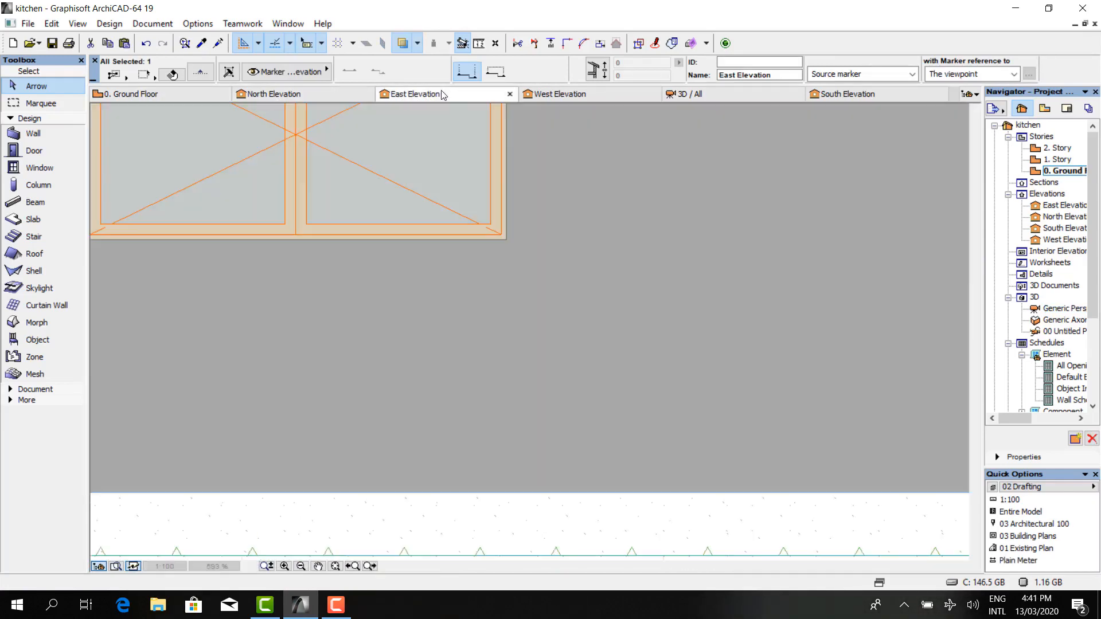
scroll(346, 381, down, 3)
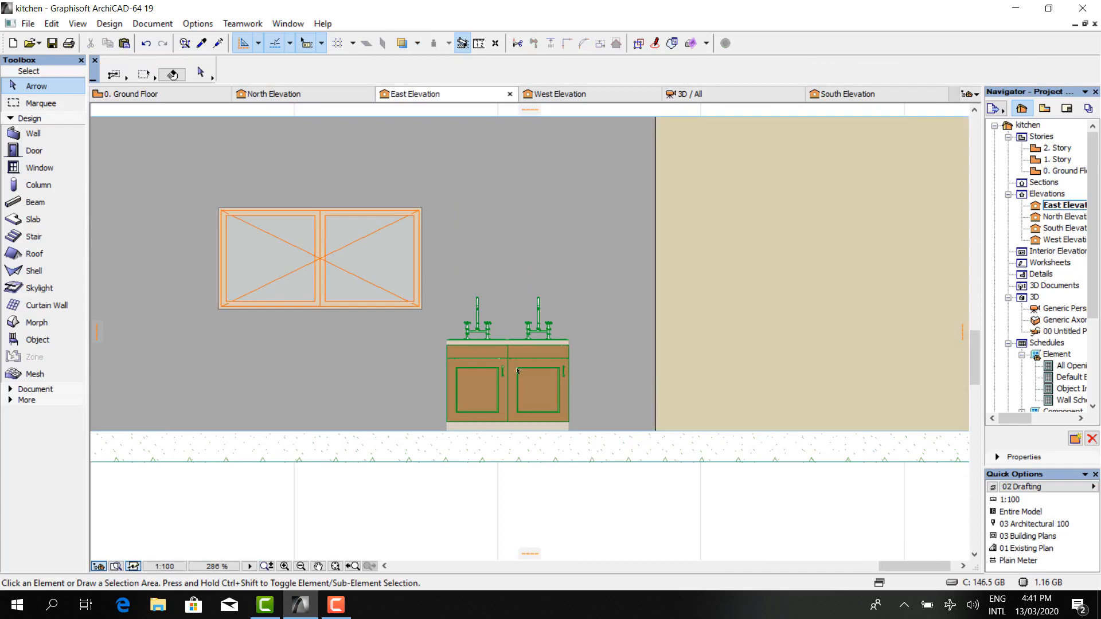
scroll(538, 366, up, 3)
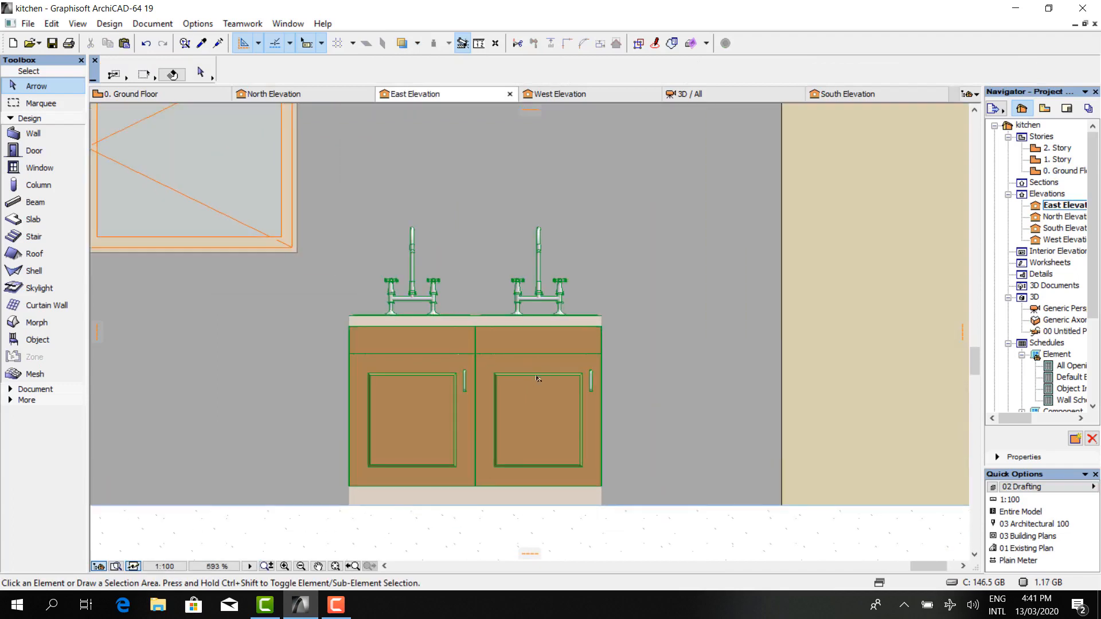
scroll(539, 382, down, 2)
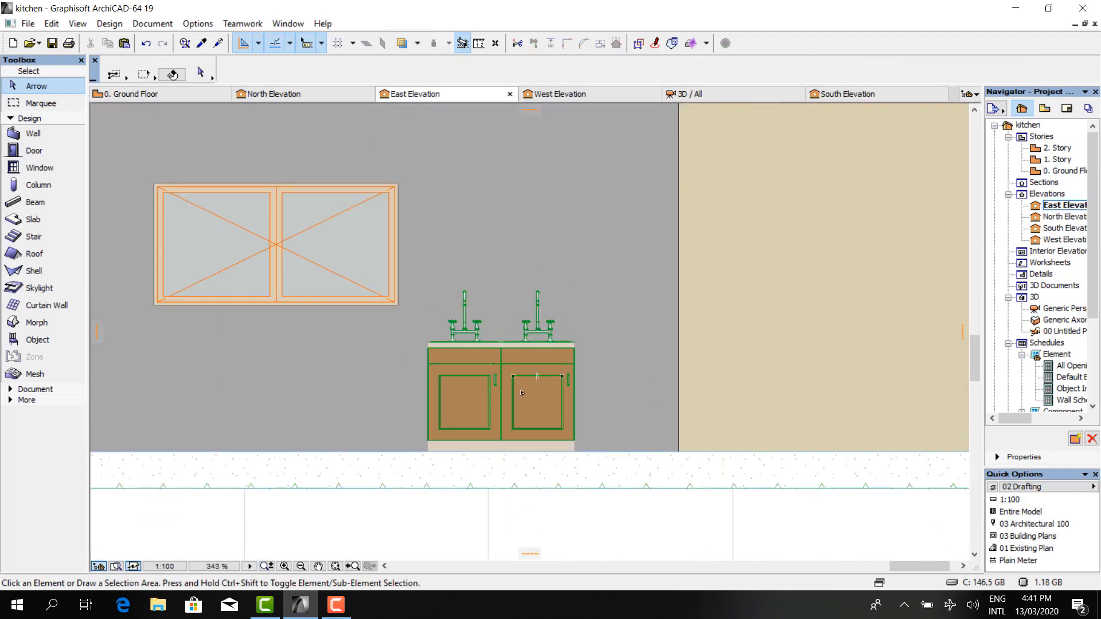
scroll(520, 379, up, 1)
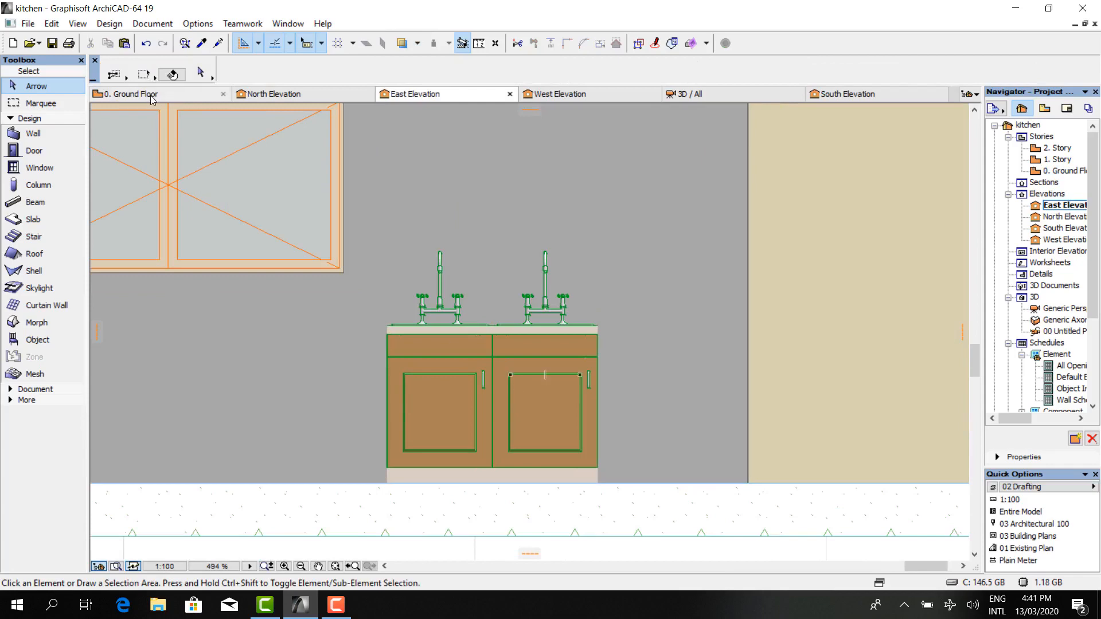
- Return to the ground floor plan and choose Cabinet Base MultiDrawer 19 from the Kitchen Cabinets 19 library
click(151, 96)
scroll(202, 321, down, 3)
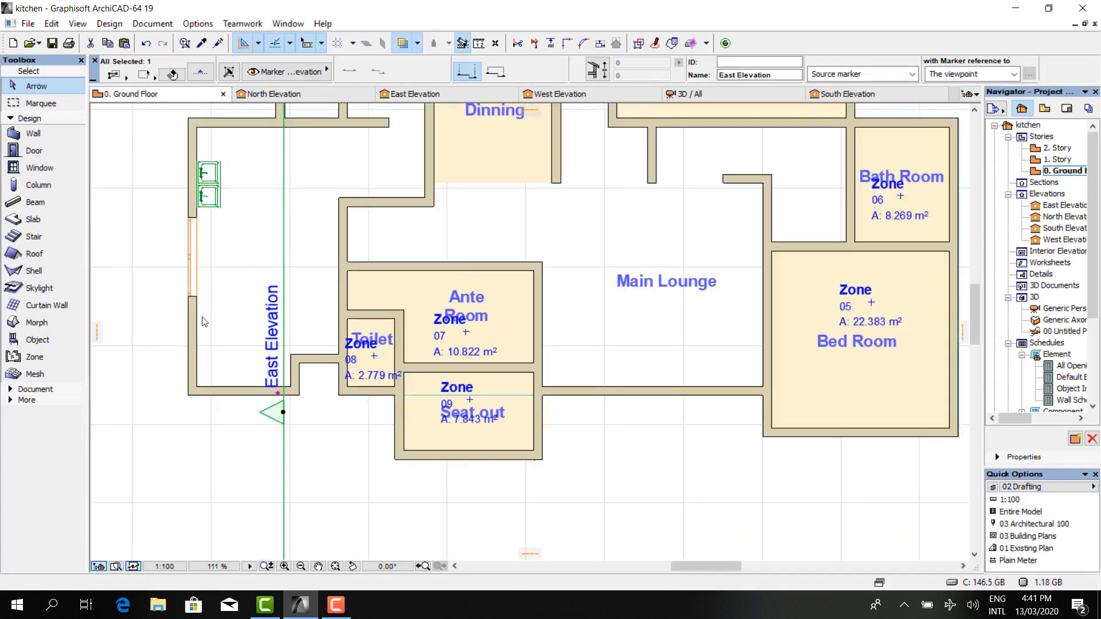
scroll(238, 365, down, 3)
scroll(240, 313, up, 6)
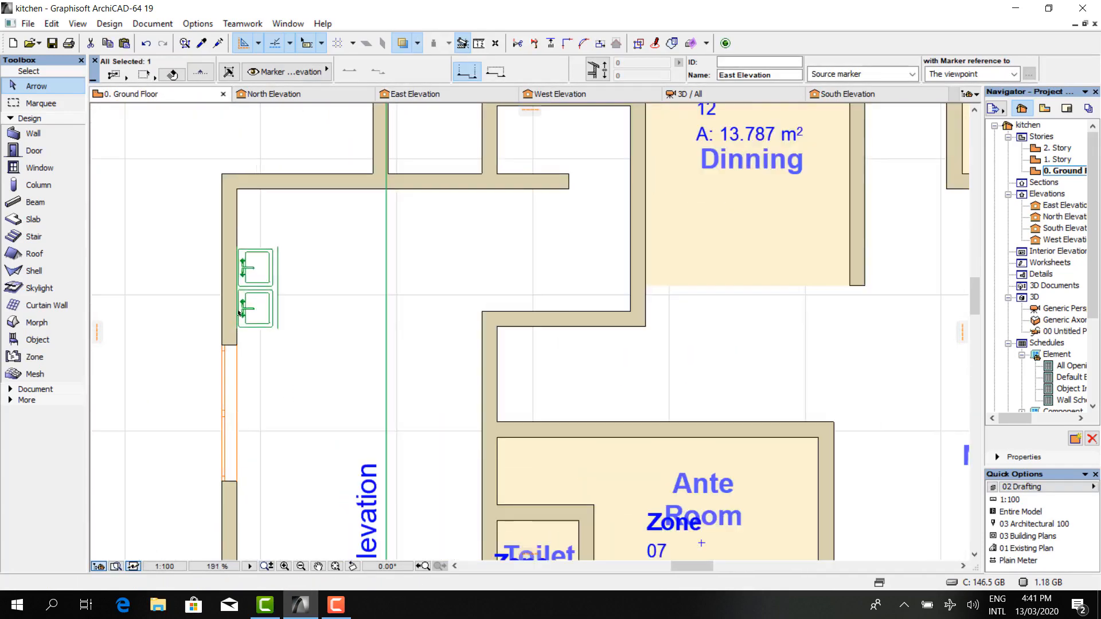
scroll(276, 251, up, 3)
scroll(285, 190, down, 4)
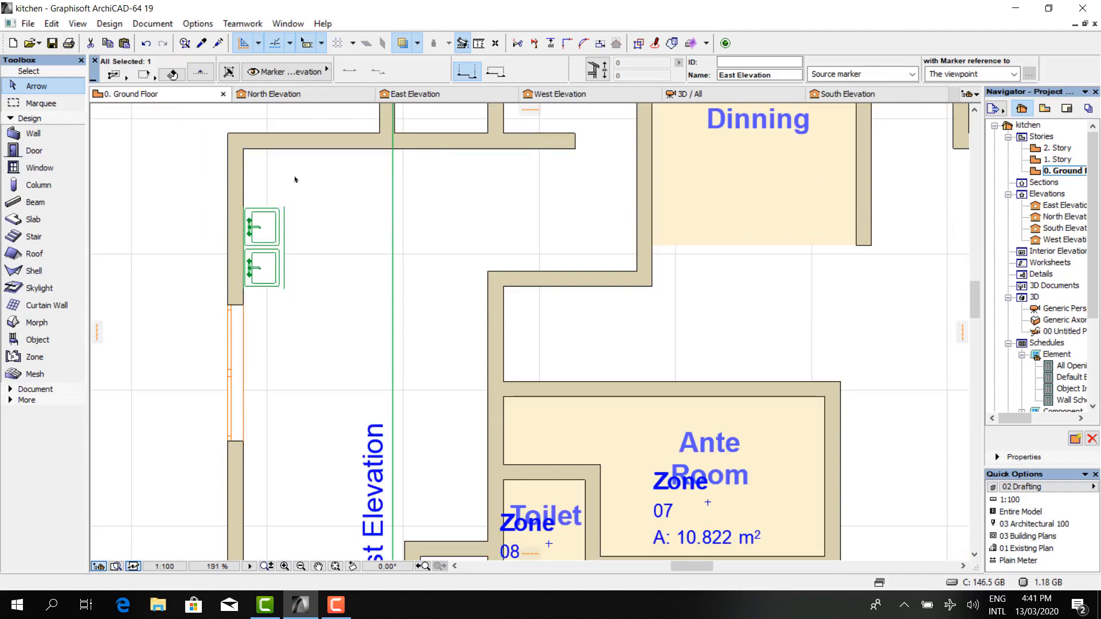
scroll(293, 147, up, 4)
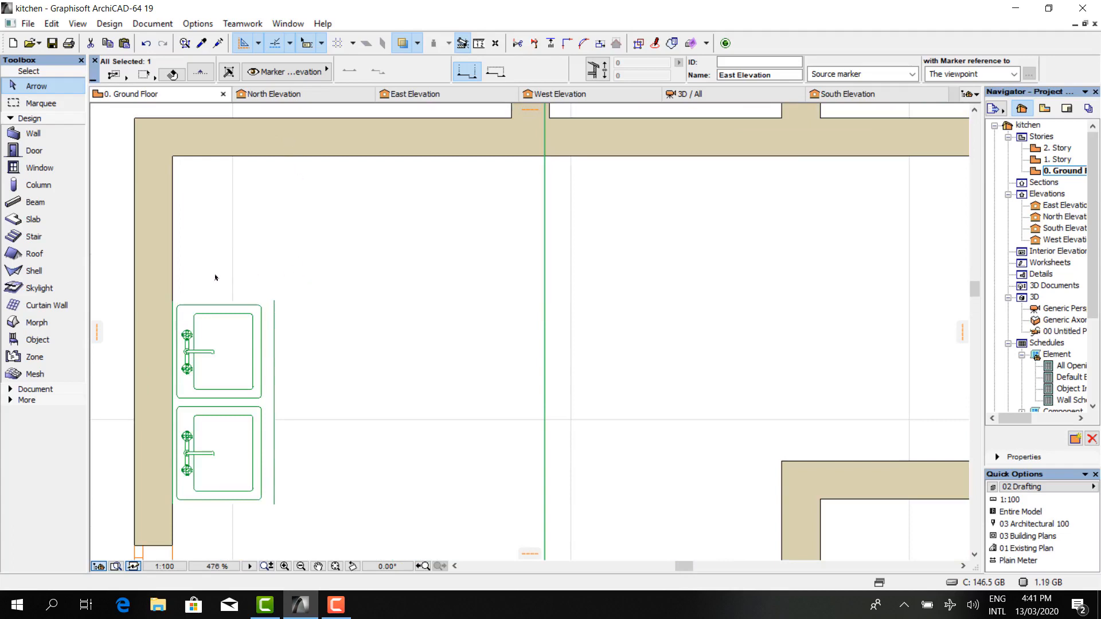
click(70, 339)
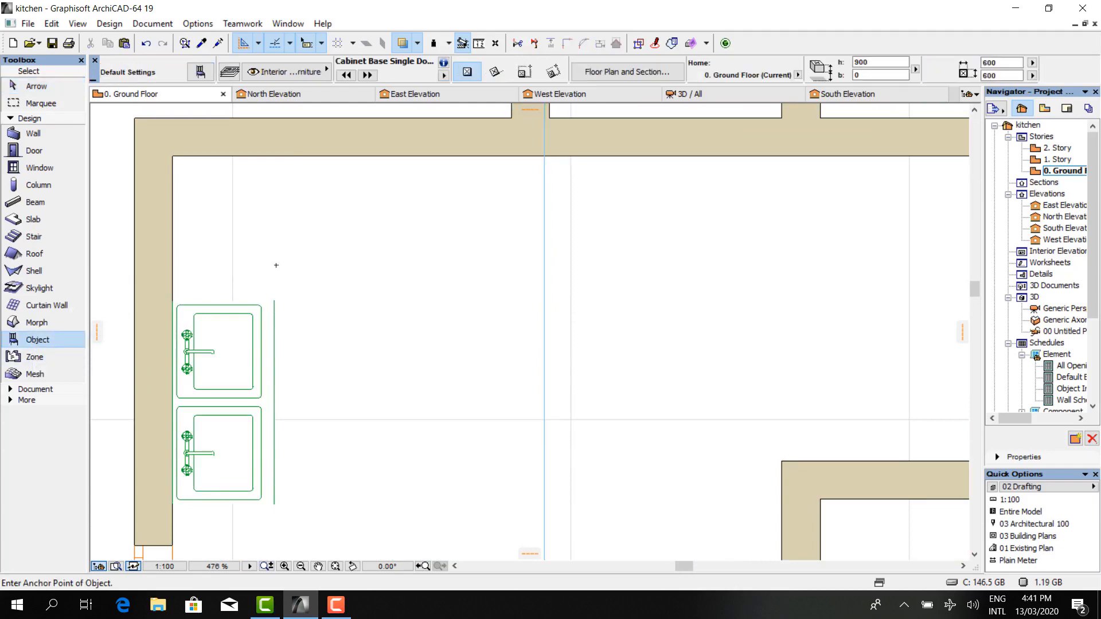
click(202, 73)
click(346, 379)
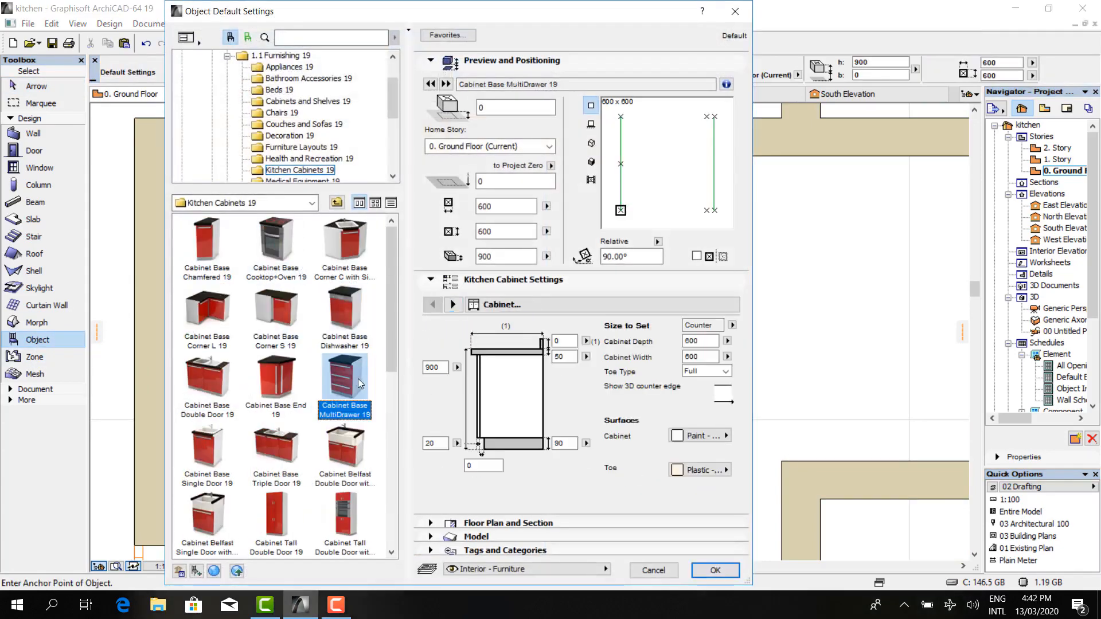
- Set the drawer front to Style 2 and give the upper and other drawers a Wood - Mahogany surface
click(459, 305)
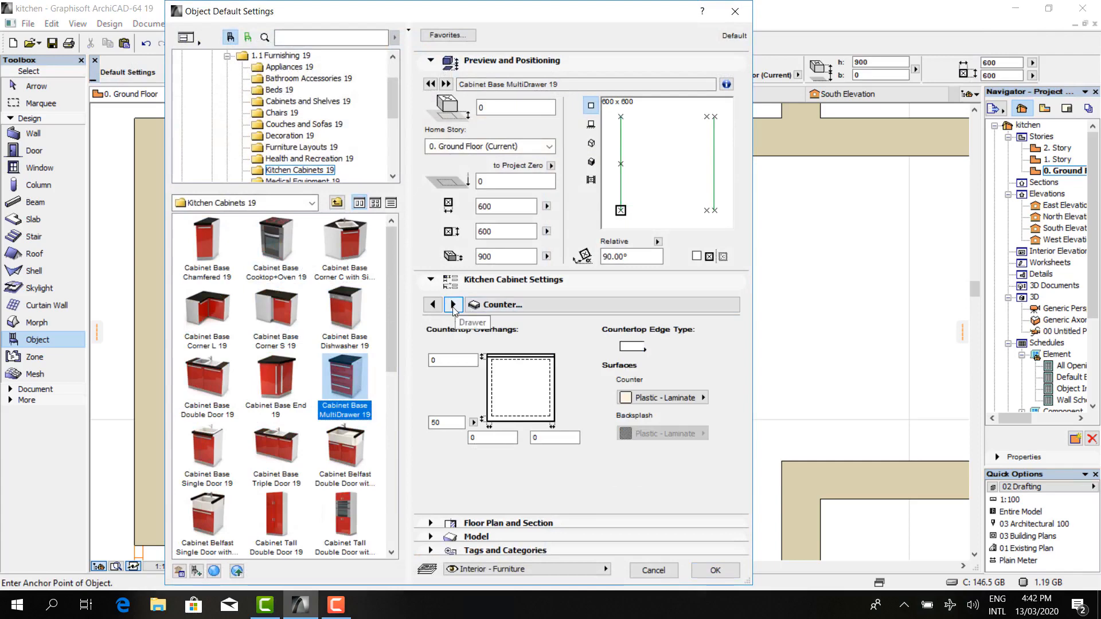
click(454, 304)
click(518, 394)
click(614, 106)
click(694, 346)
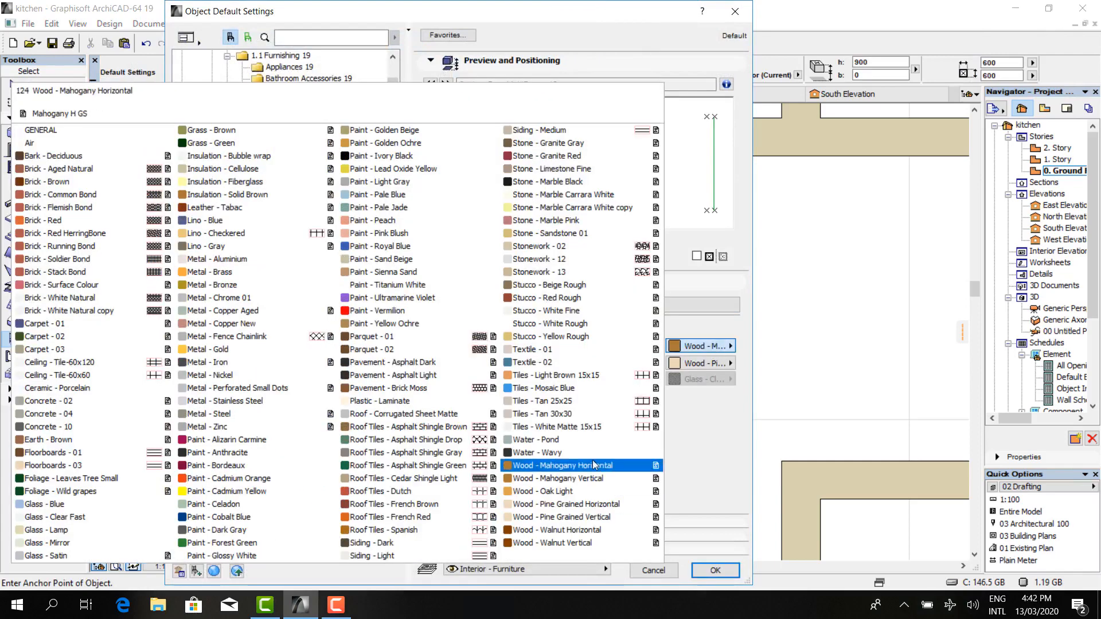
click(603, 469)
click(699, 363)
click(574, 480)
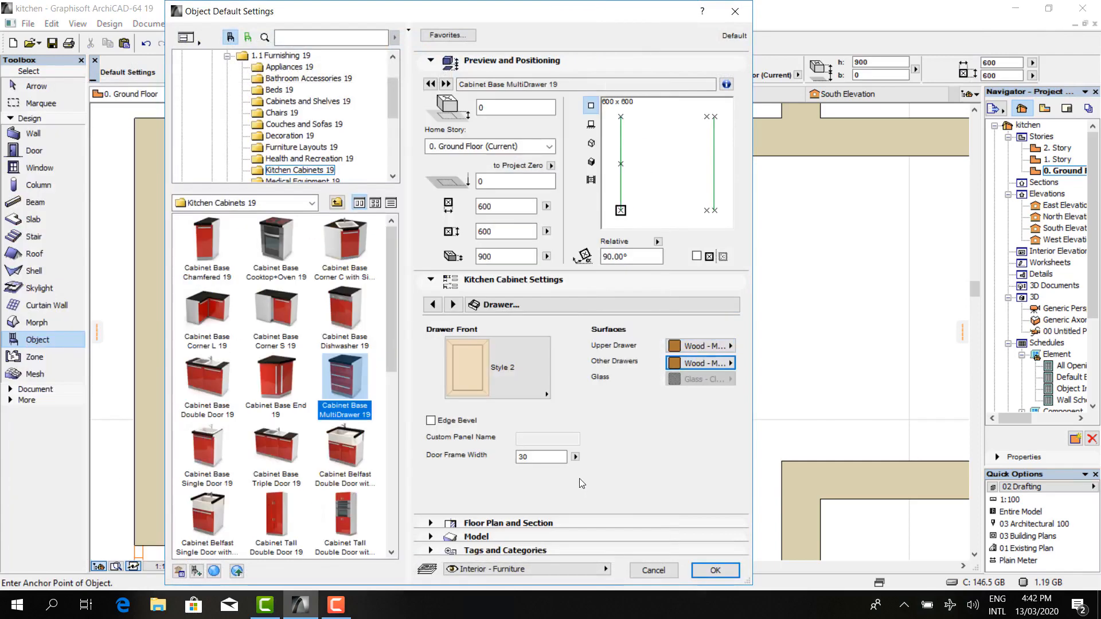
- Set the knob to Style 5 and place the drawer cabinet inside the kitchen, near the sink cabinets
click(453, 305)
click(692, 362)
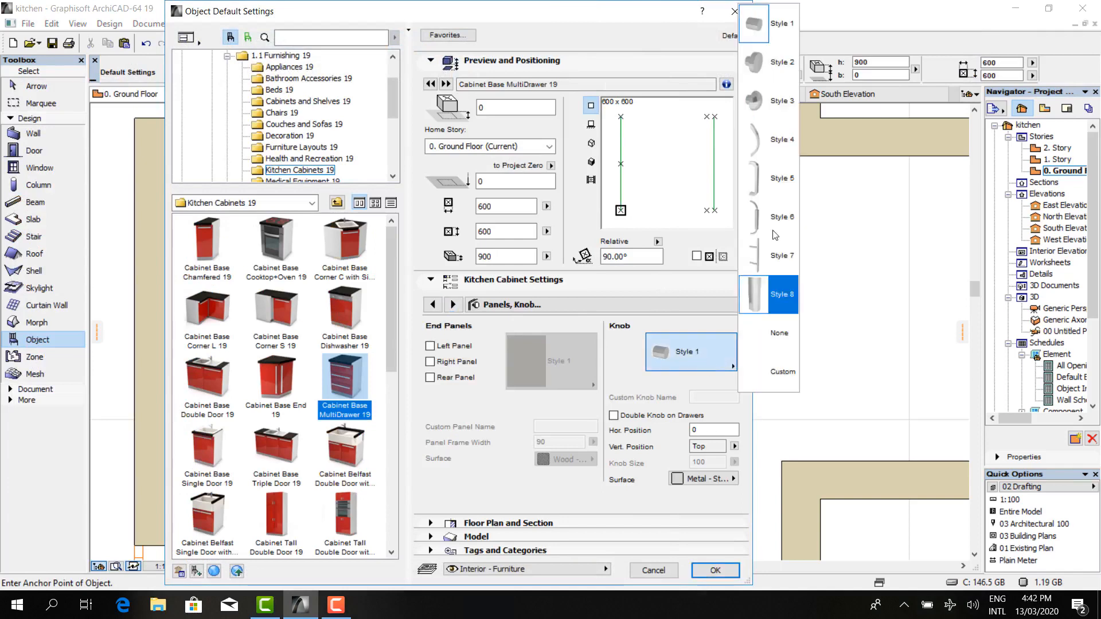
click(768, 179)
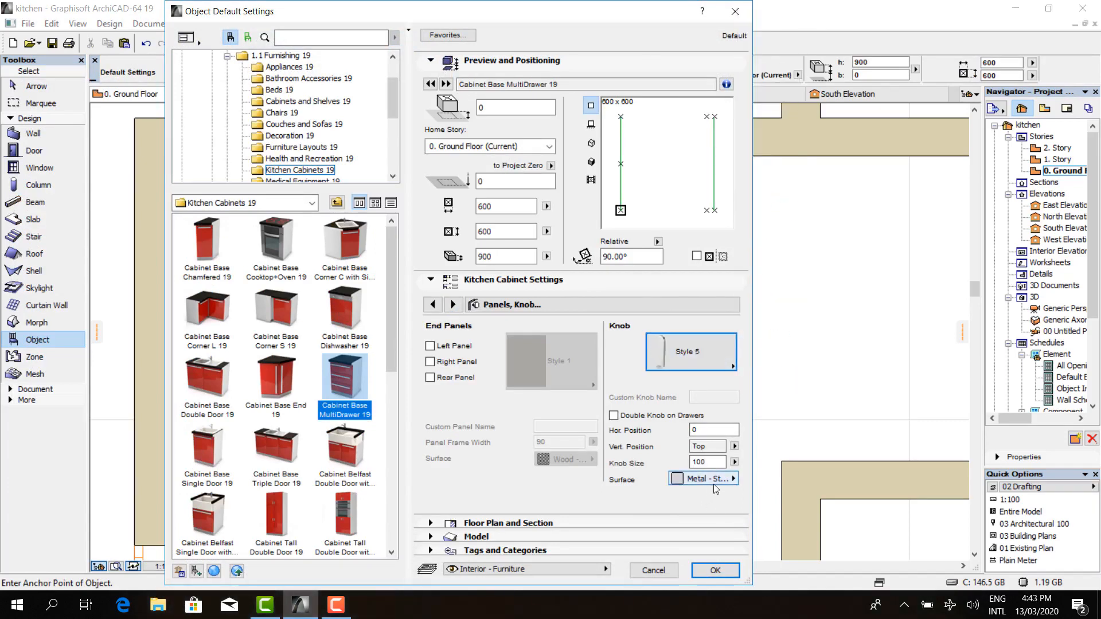
click(716, 570)
click(37, 86)
click(433, 270)
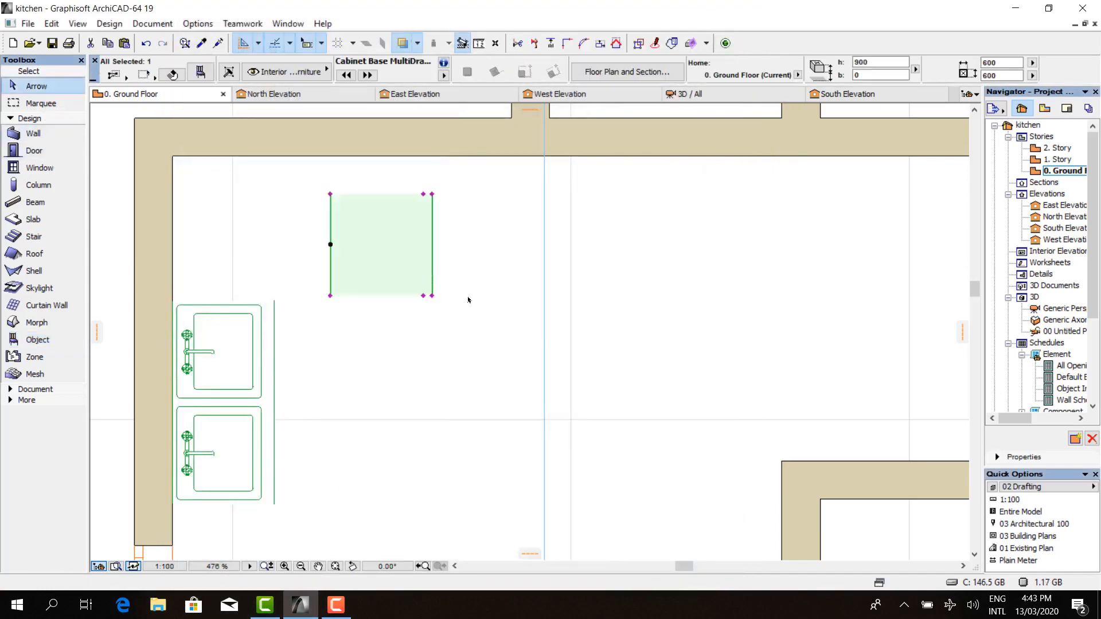
- Move the drawer cabinet by its back corner to the window side of the two sink cabinets
key(ctrl+d)
click(331, 296)
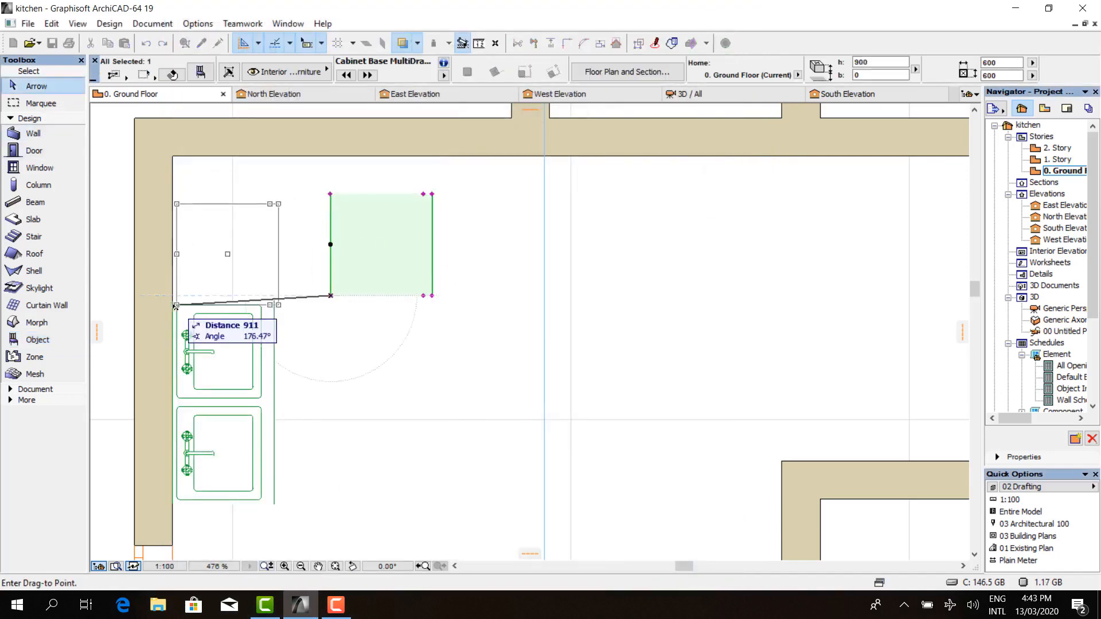
scroll(174, 307, up, 4)
scroll(173, 307, down, 10)
scroll(267, 487, up, 3)
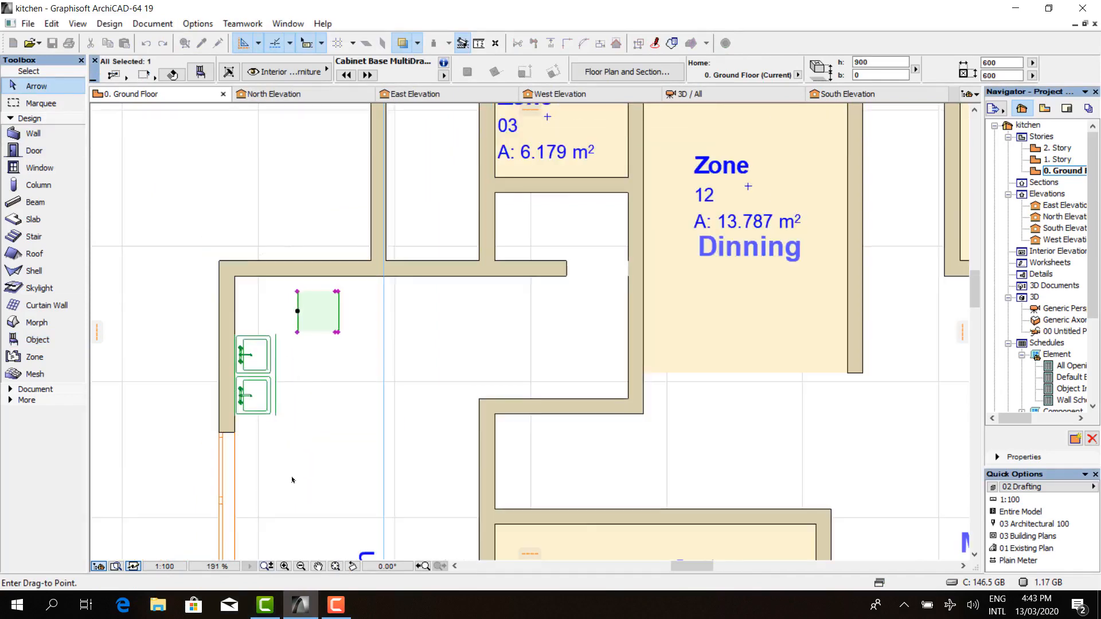
scroll(266, 488, up, 2)
click(280, 387)
- Move the drawer cabinet against the window wall so its back corner meets the end of the nearest sink cabinet
scroll(311, 327, up, 6)
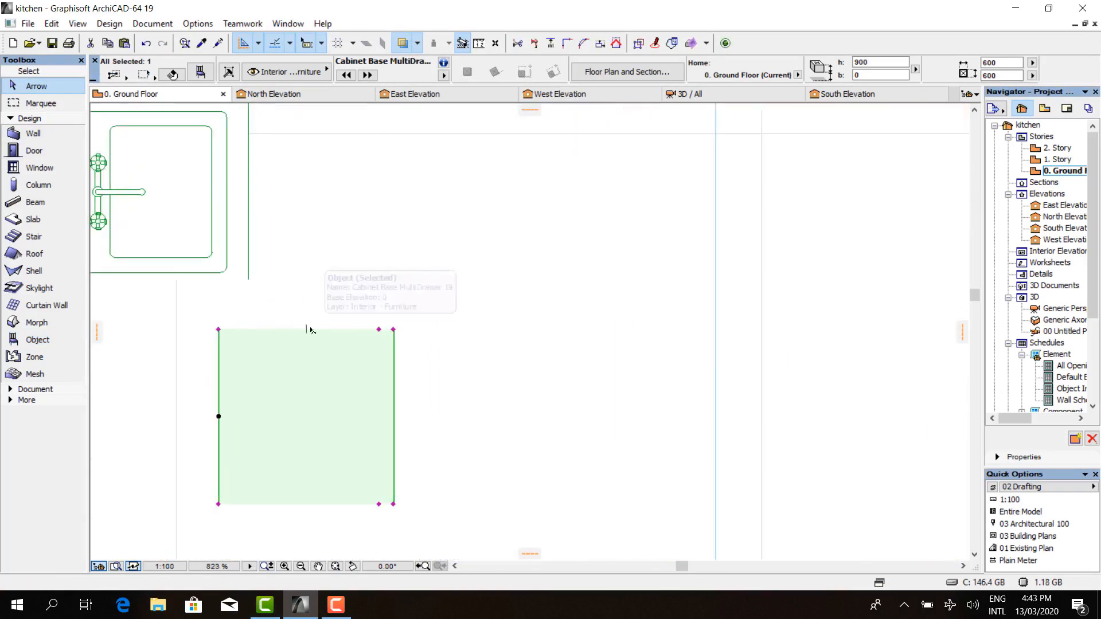
key(ctrl+d)
scroll(219, 324, up, 3)
click(219, 337)
scroll(219, 337, down, 7)
scroll(165, 322, up, 4)
click(131, 302)
click(324, 275)
- Choose Cabinet Base Corner L 19 from the Kitchen Cabinets 19 library as the next object
scroll(322, 275, down, 5)
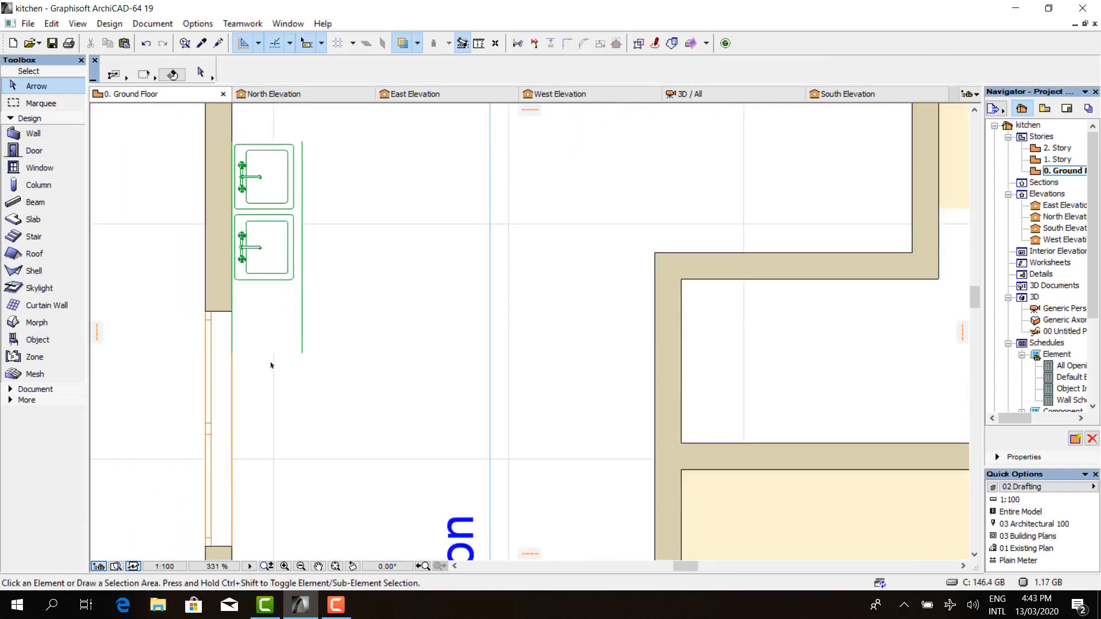
scroll(273, 365, down, 5)
scroll(281, 276, up, 5)
double_click(40, 339)
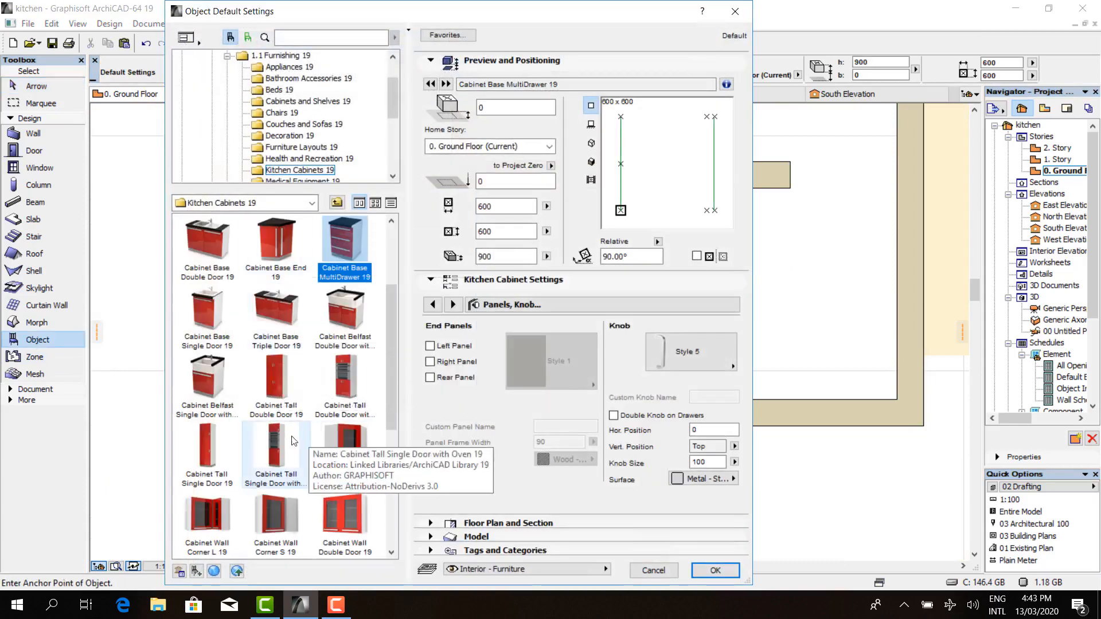
scroll(252, 350, up, 3)
click(207, 310)
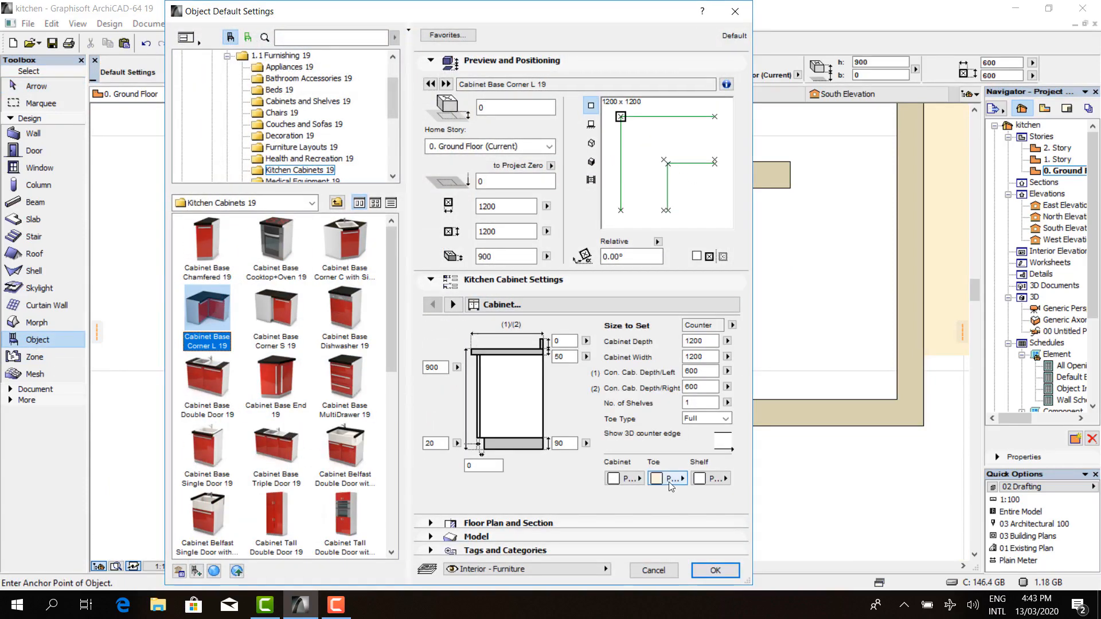
- Set the corner cabinet's door to Style 2 and change its door frame surface
click(453, 305)
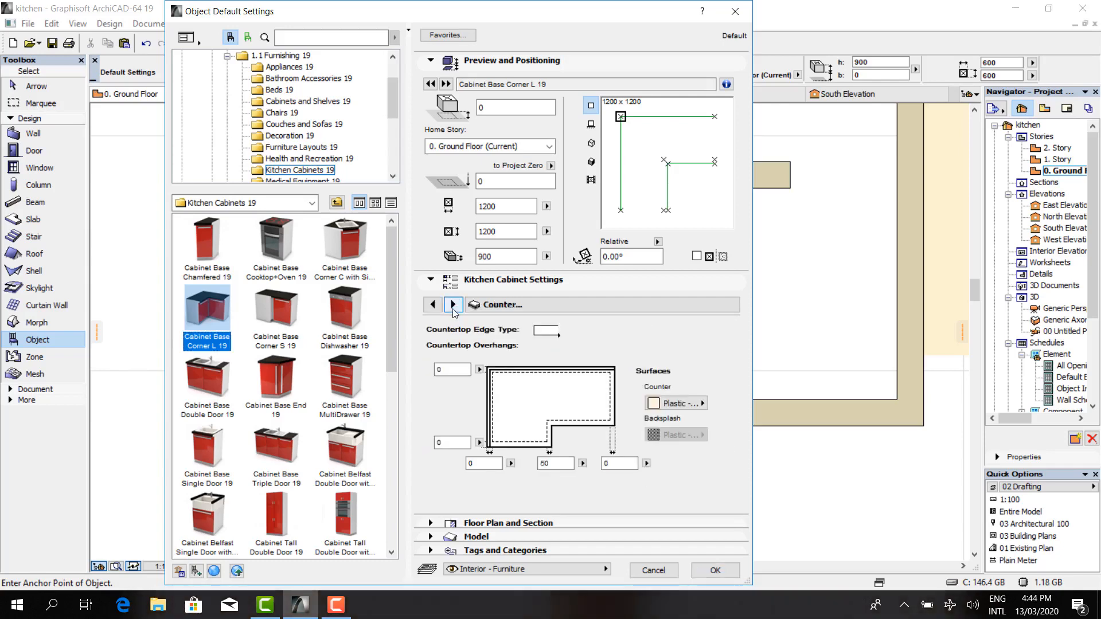
click(453, 305)
click(555, 390)
click(551, 286)
click(558, 441)
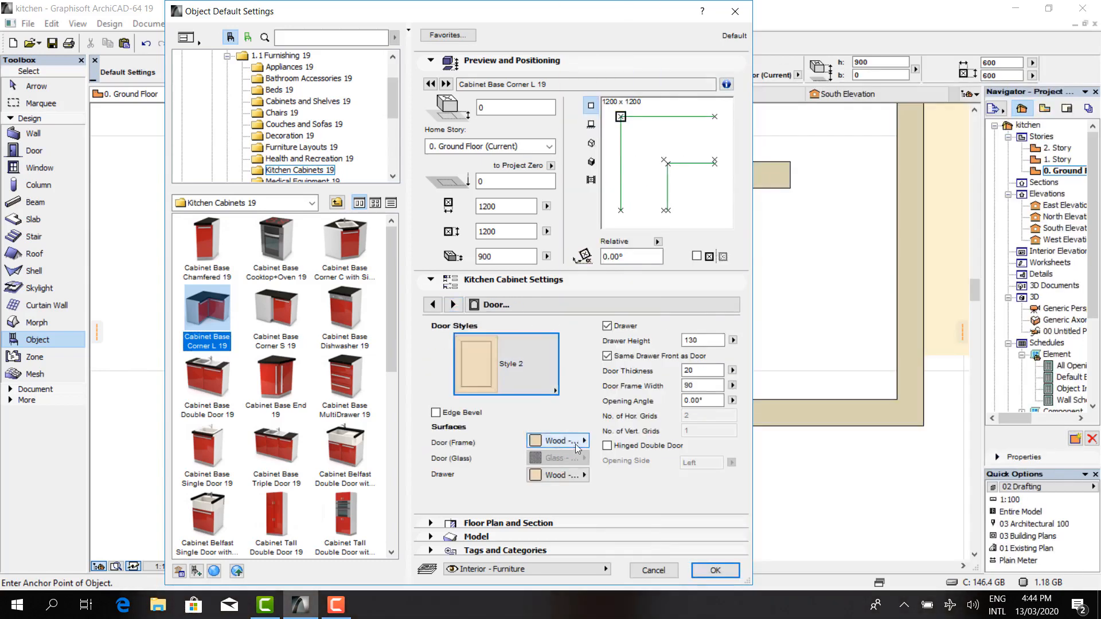
click(988, 429)
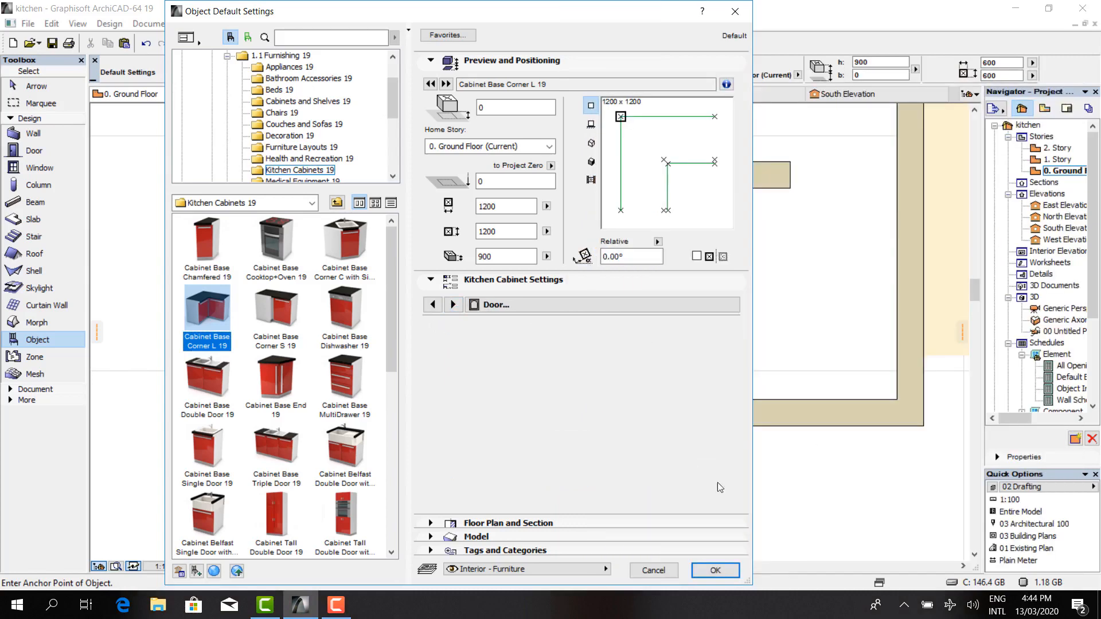
- Confirm the object settings and place the L-shaped corner cabinet in the kitchen, beside the sink cabinets
click(716, 570)
click(365, 301)
click(36, 87)
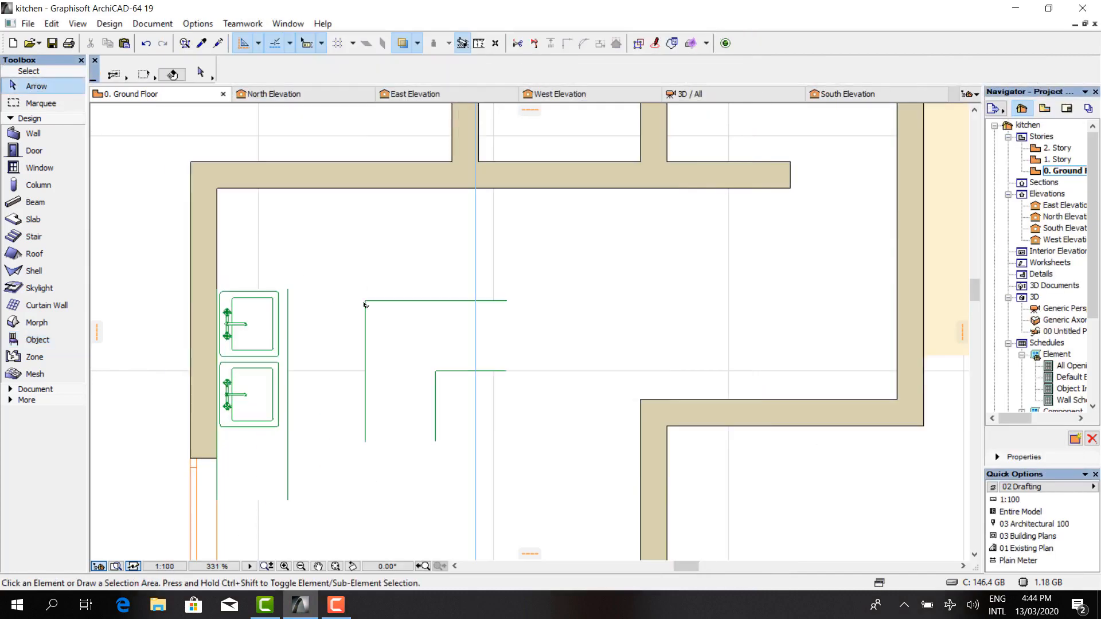
- Move the L-shaped corner cabinet closer to the sink cabinets, clear of the walls
click(365, 302)
key(ctrl+d)
click(365, 442)
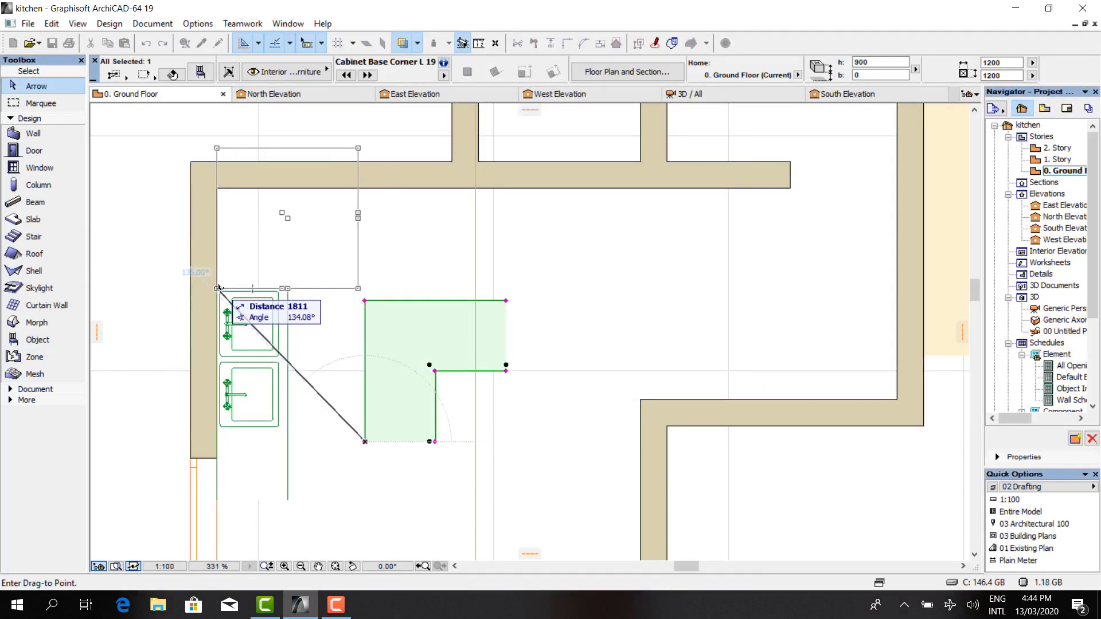
click(304, 409)
- Shift both sink cabinets and the drawer cabinet together along the window wall, about one cabinet width away from the room corner
scroll(271, 346, up, 1)
drag(301, 263, 228, 464)
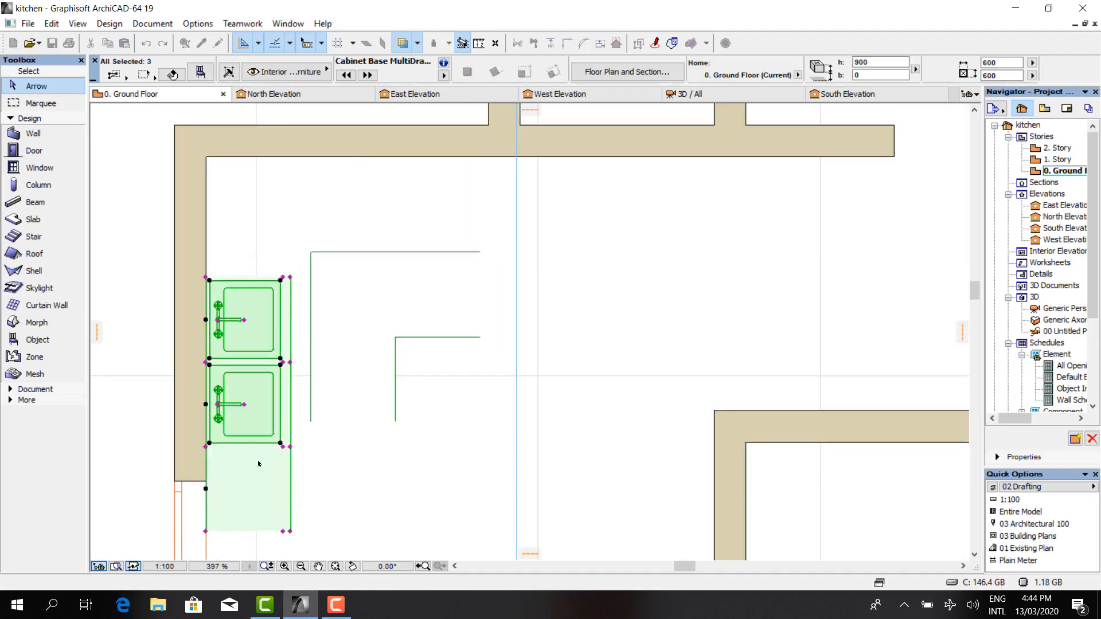
key(ctrl+d)
click(290, 278)
click(291, 367)
click(314, 277)
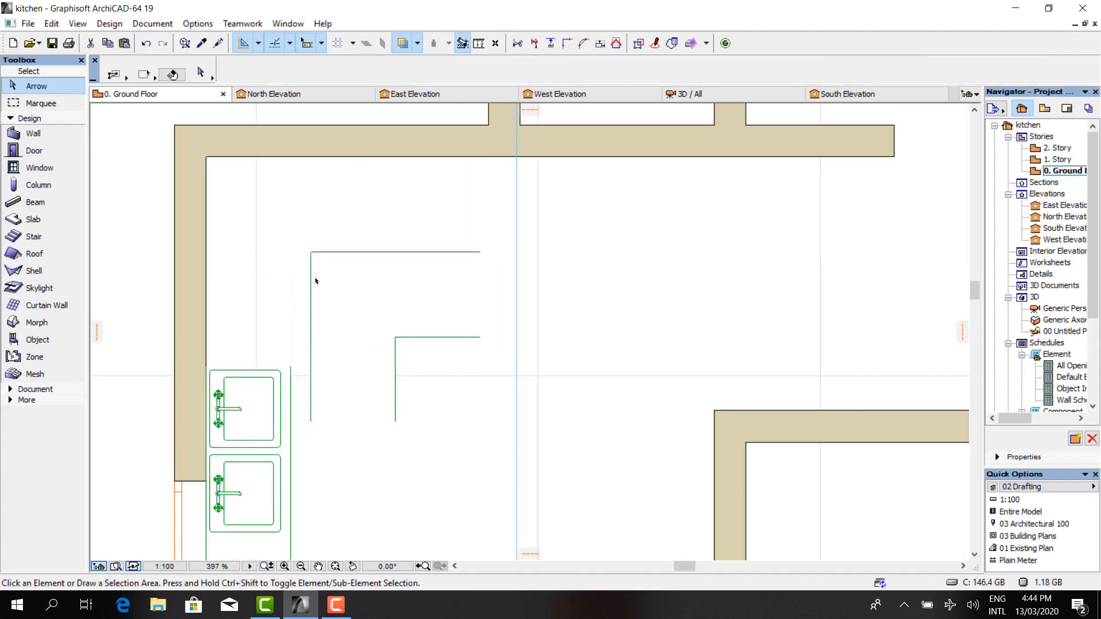
- Move the L-shaped cabinet by its outer corner into the inner corner where the window wall meets the adjacent wall
click(311, 274)
key(ctrl+d)
click(311, 252)
click(206, 157)
click(312, 291)
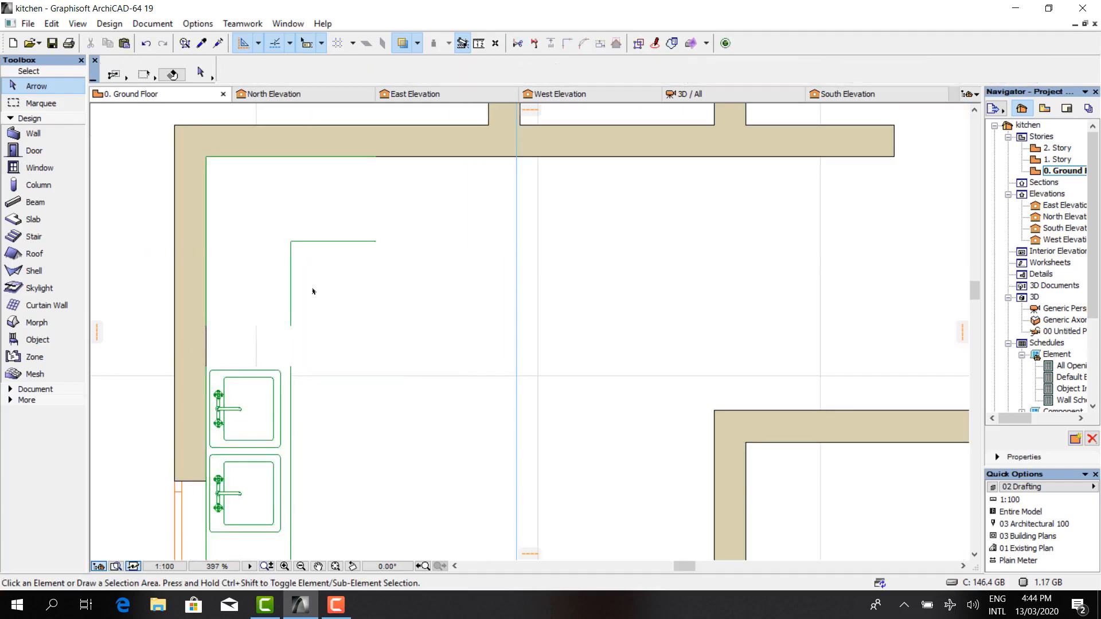
- Move the two sink cabinets and the drawer cabinet together along the window wall to adjoin the end of the L-shaped cabinet
middle_drag(318, 358, 338, 261)
drag(338, 261, 225, 524)
key(ctrl+d)
scroll(226, 255, up, 3)
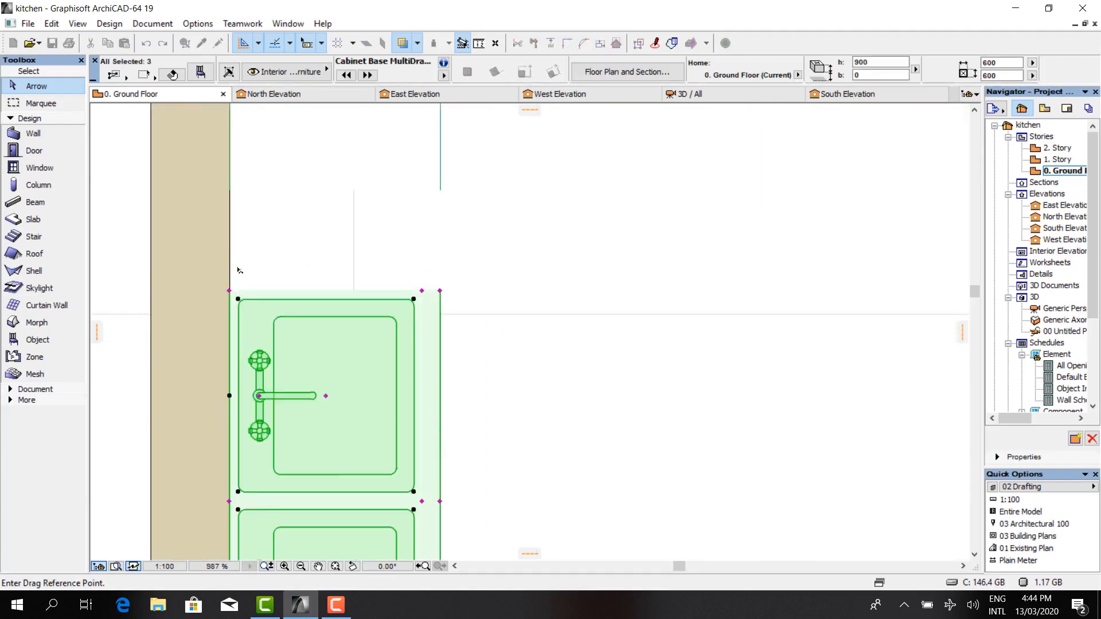
click(229, 291)
click(230, 187)
scroll(281, 244, down, 5)
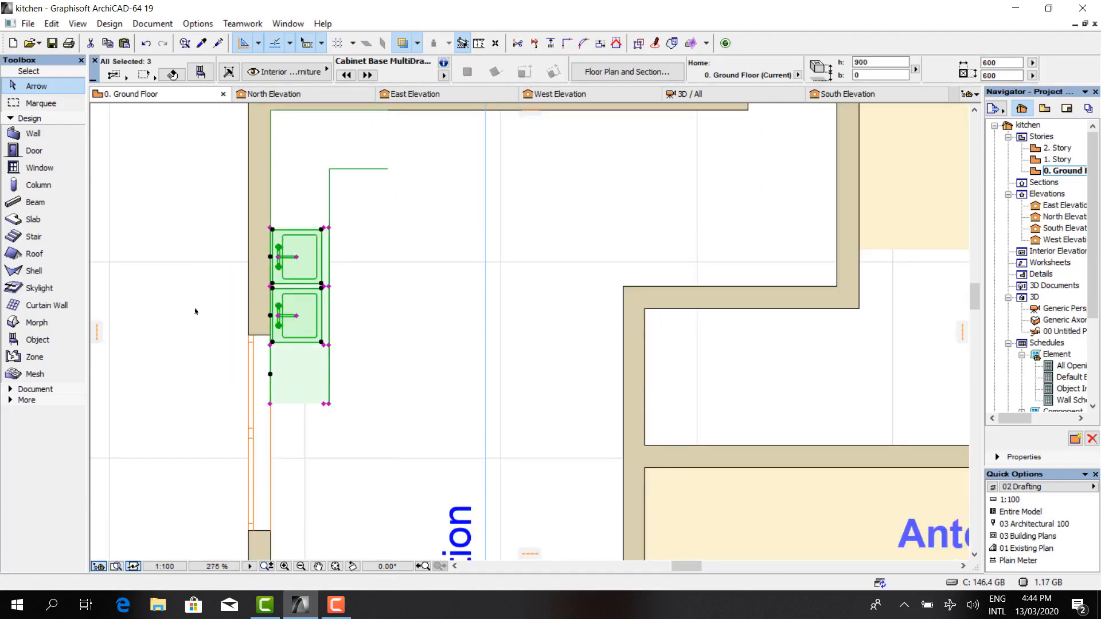
- In the 3D view, change the L-shaped corner cabinet's knobs to Style 5
click(197, 312)
scroll(265, 256, down, 2)
scroll(340, 176, up, 2)
click(688, 94)
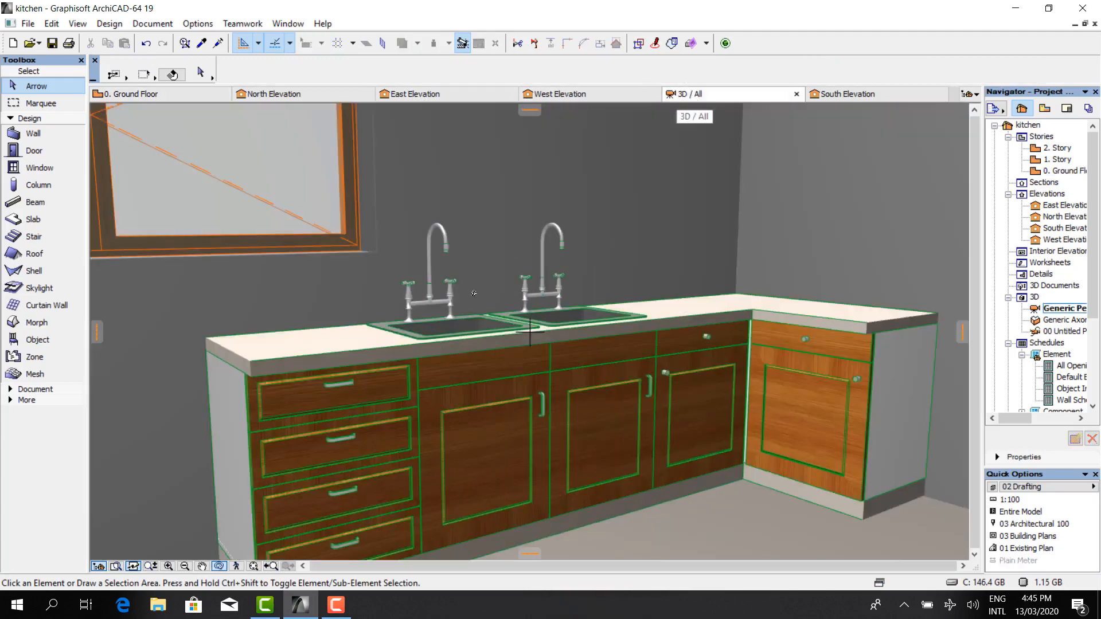
drag(407, 286, 363, 271)
key(ctrl+a)
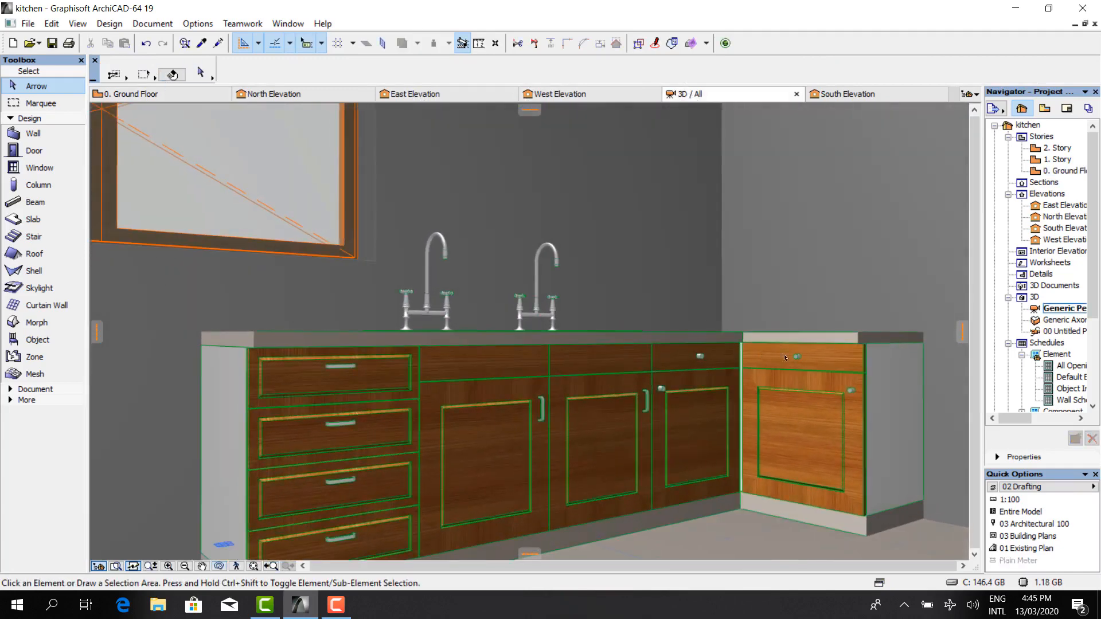
click(868, 537)
key(ctrl+t)
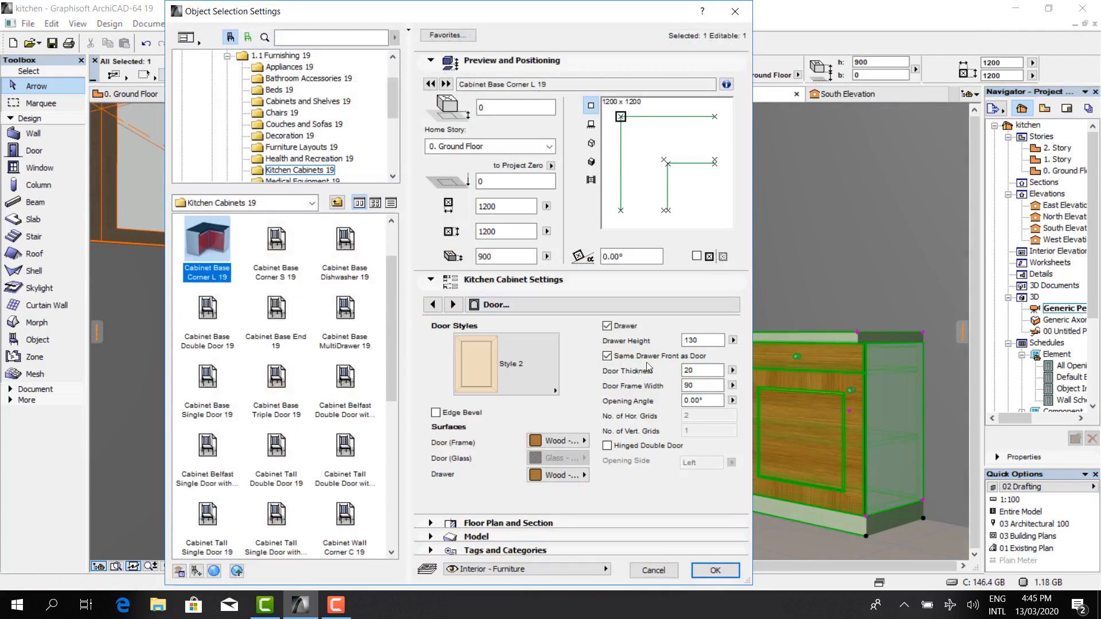
click(457, 305)
click(434, 305)
click(719, 373)
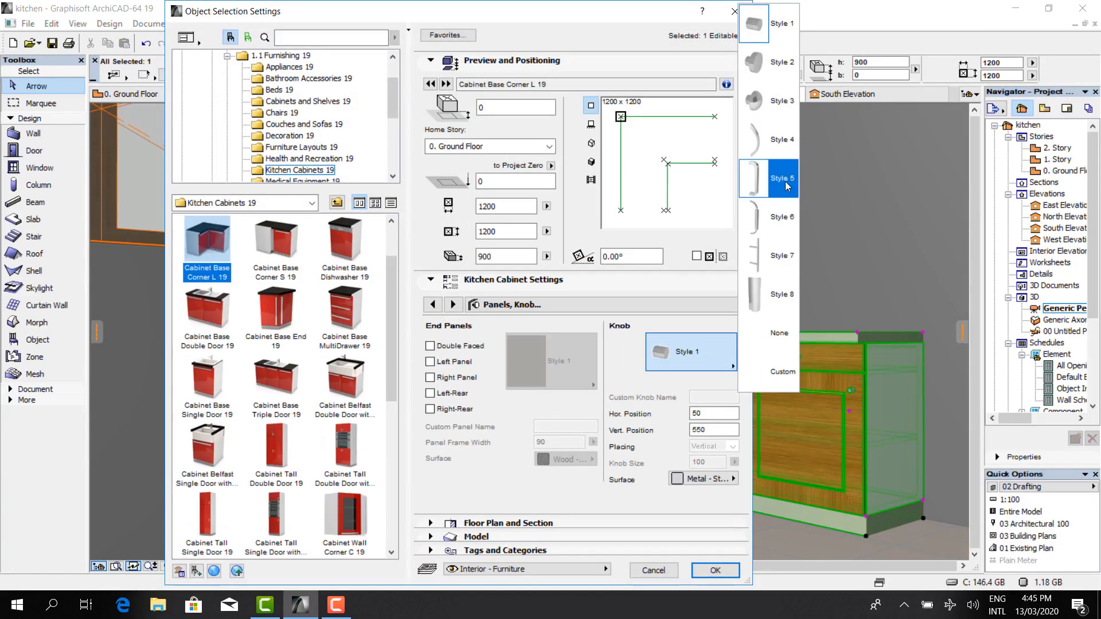
click(784, 184)
click(721, 569)
key(Escape)
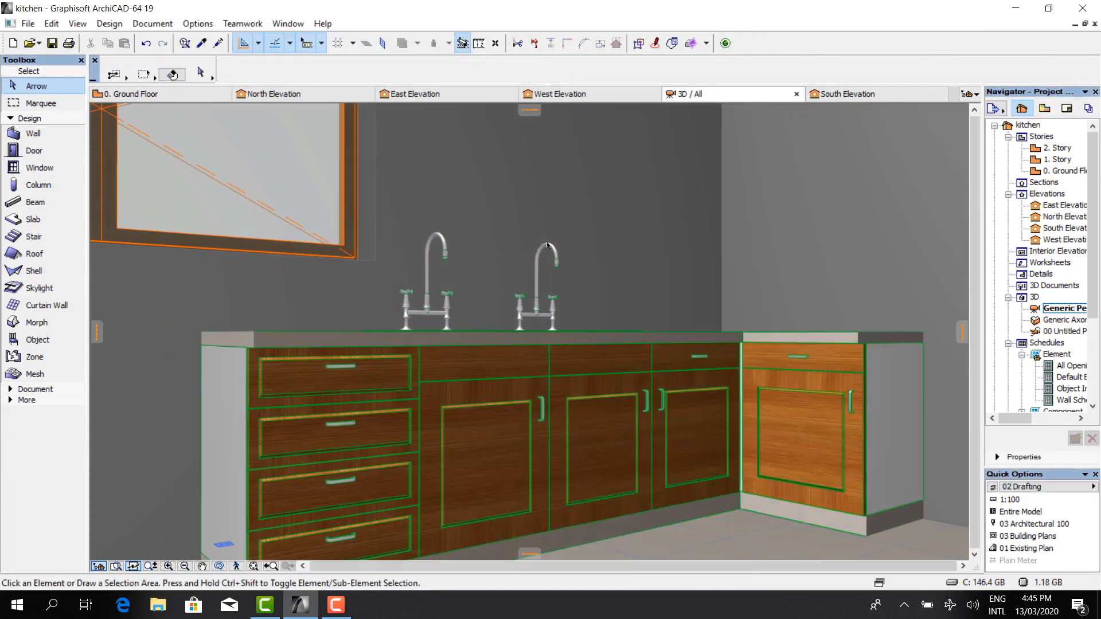
- Return to the ground floor plan and choose Range Electric 19 from the Appliances 19 library as the object to place
scroll(548, 245, down, 1)
drag(582, 217, 461, 305)
key(o)
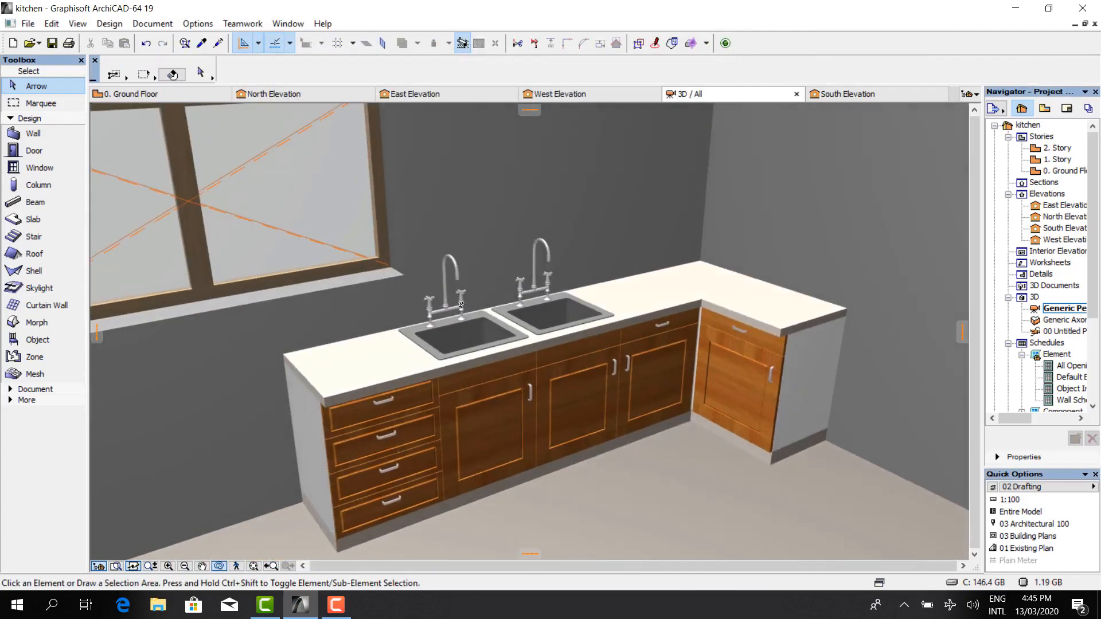
click(132, 91)
scroll(300, 253, down, 4)
scroll(322, 389, up, 5)
click(43, 340)
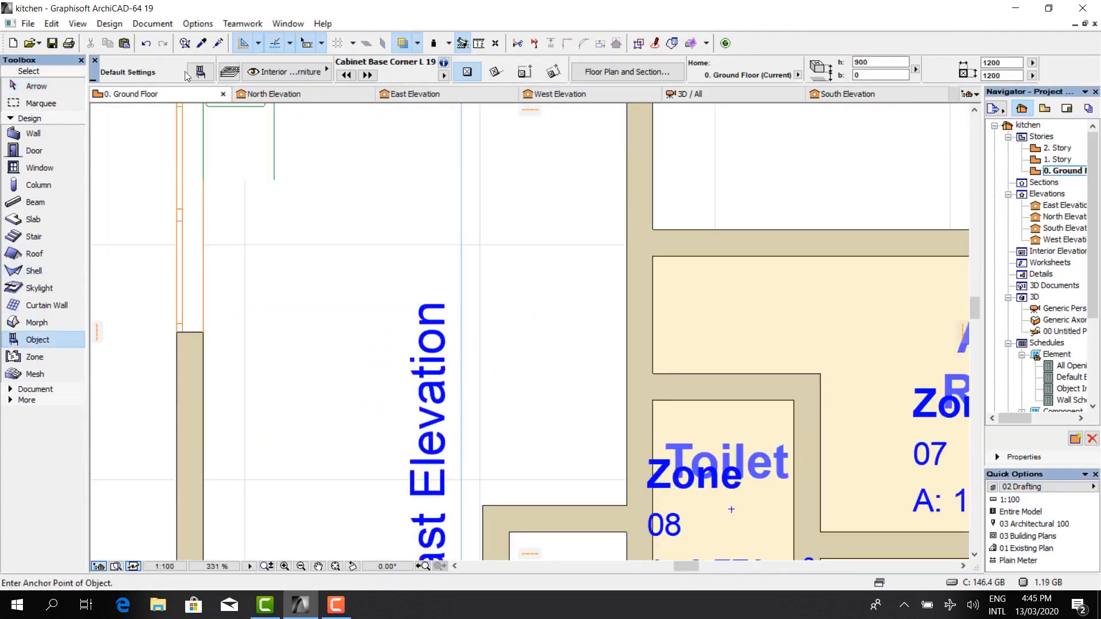
click(199, 72)
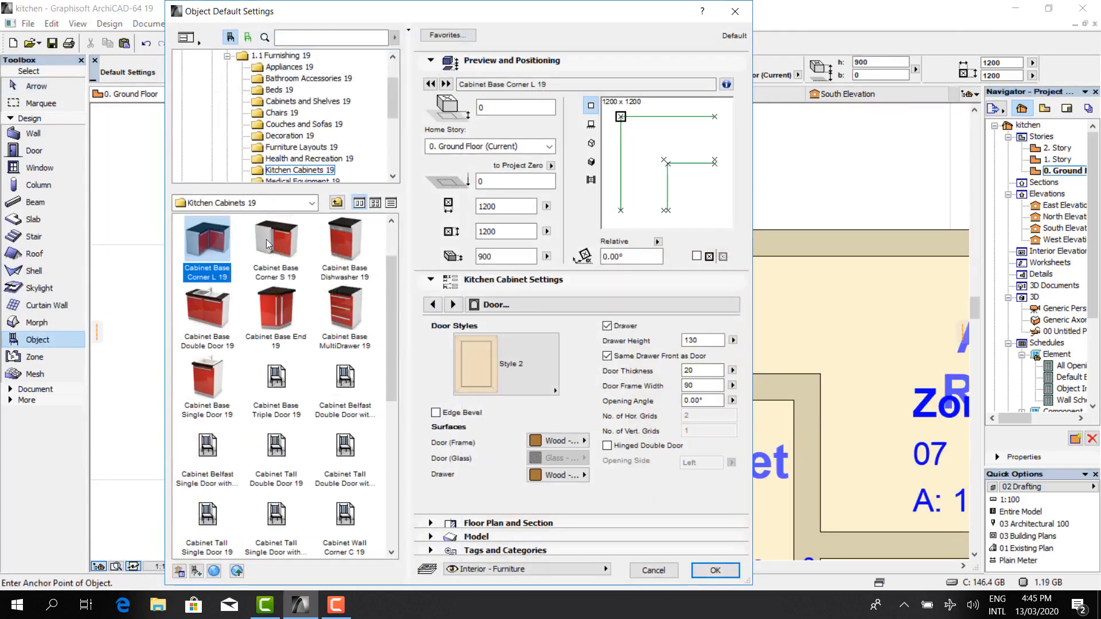
click(290, 67)
click(222, 380)
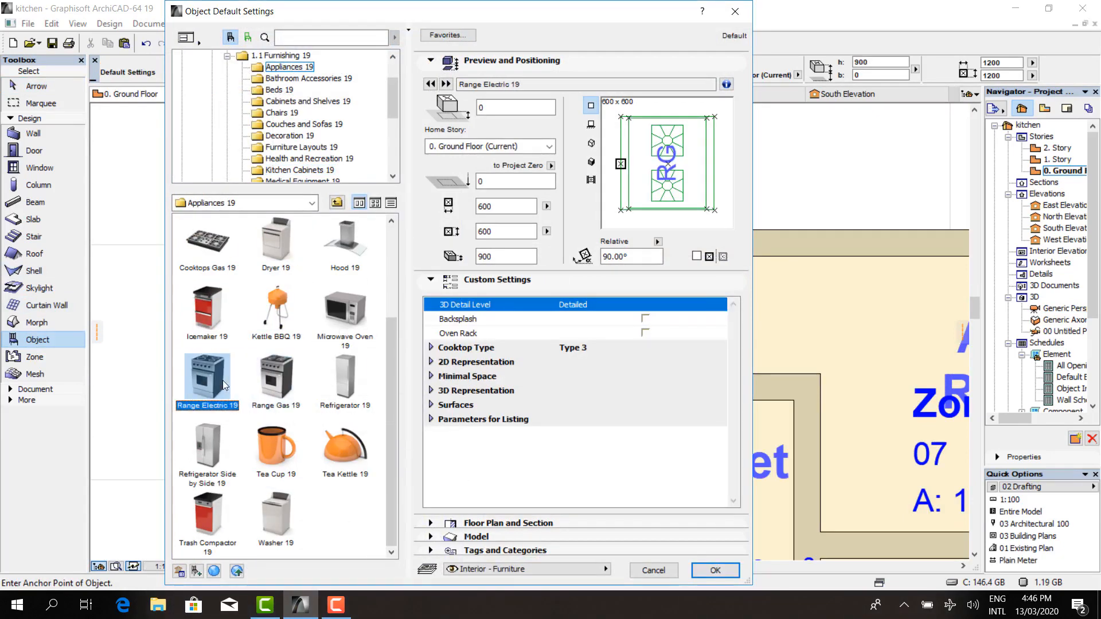
- Review the range's surface settings, accept them, and place the range on the free floor beside the window wall
click(432, 280)
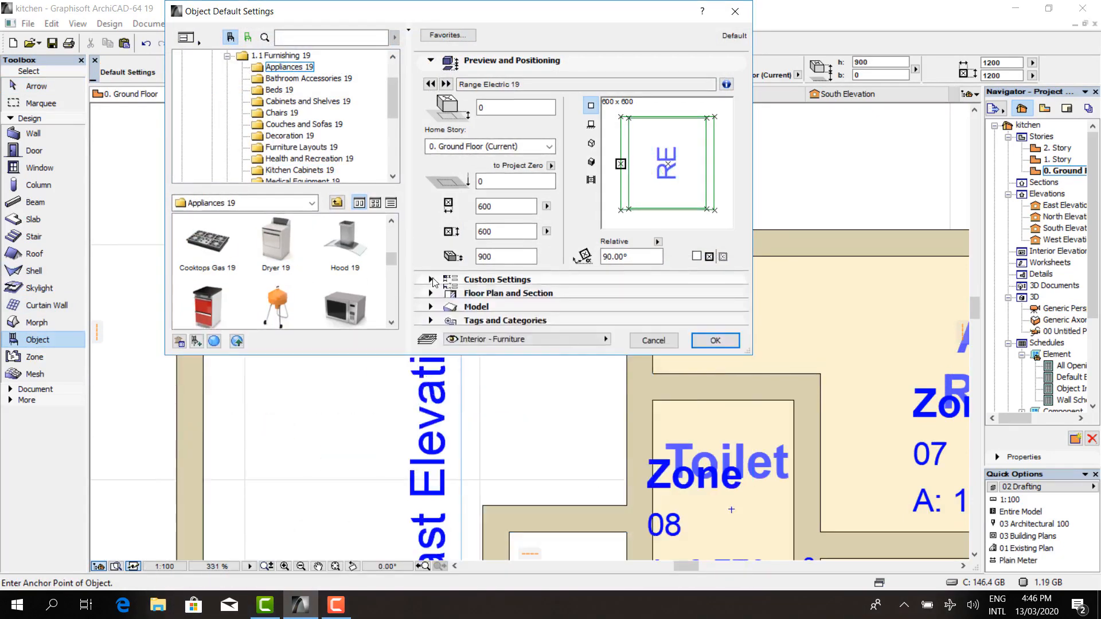
click(432, 280)
click(434, 409)
scroll(639, 467, down, 1)
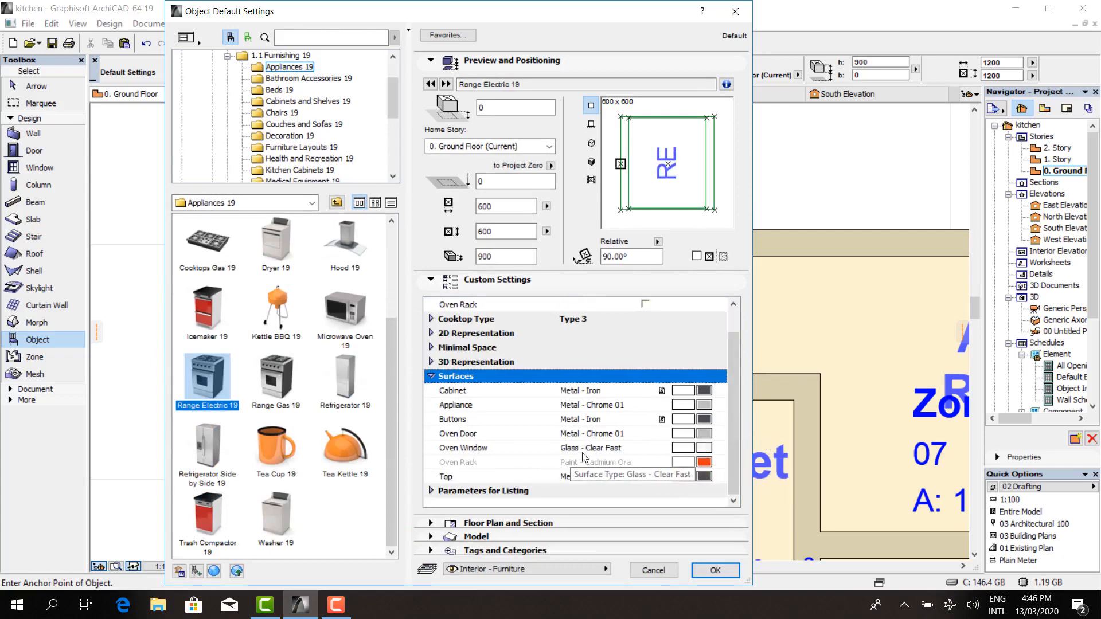
click(715, 570)
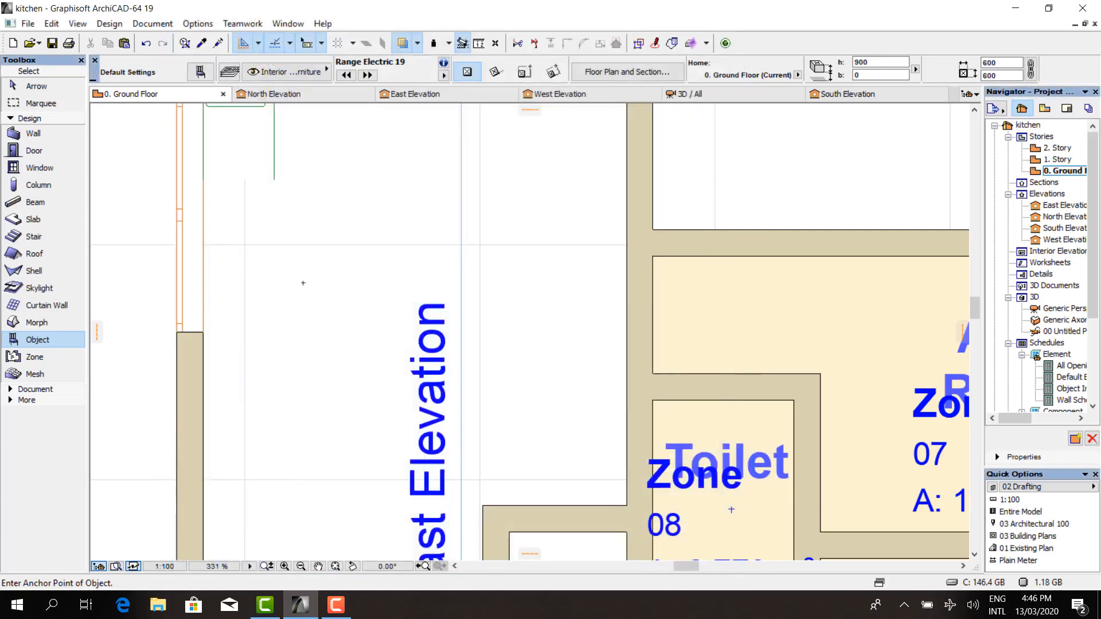
click(343, 302)
click(36, 86)
click(344, 335)
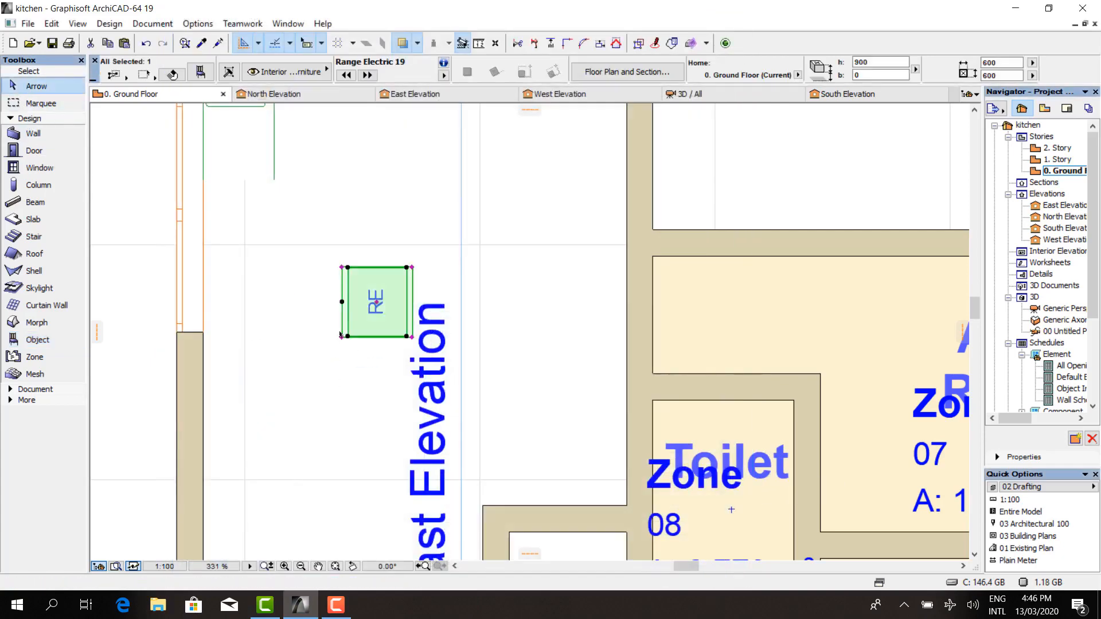
- Move the range by its corner against the window wall so it adjoins the end of the drawer cabinet
scroll(331, 242, up, 3)
scroll(331, 243, up, 1)
click(352, 295)
scroll(371, 447, down, 4)
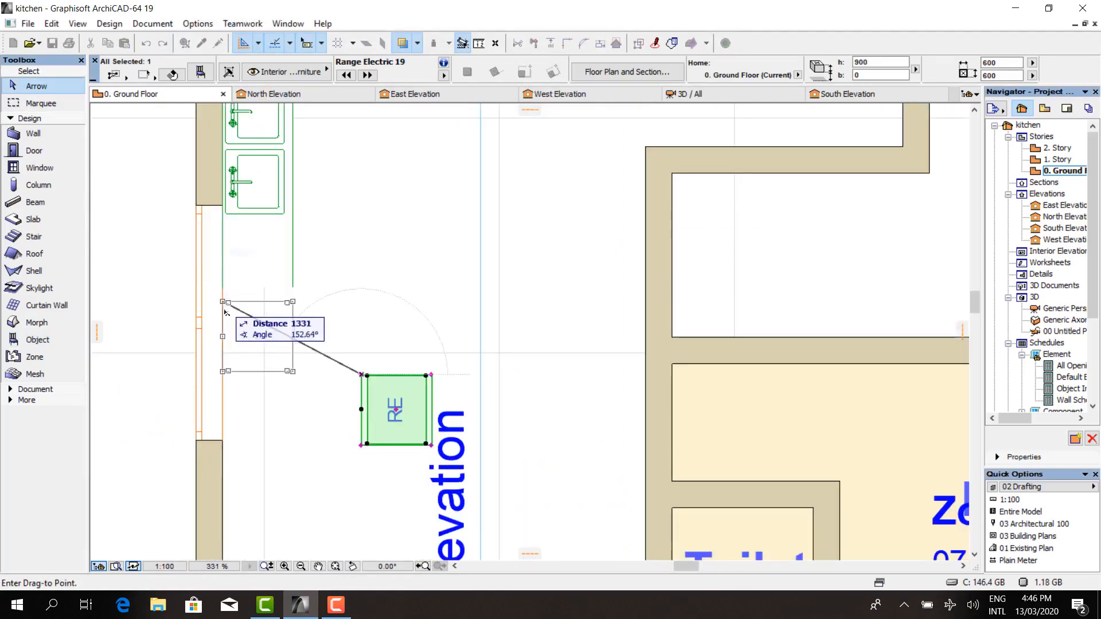
click(222, 287)
click(693, 95)
scroll(326, 439, up, 6)
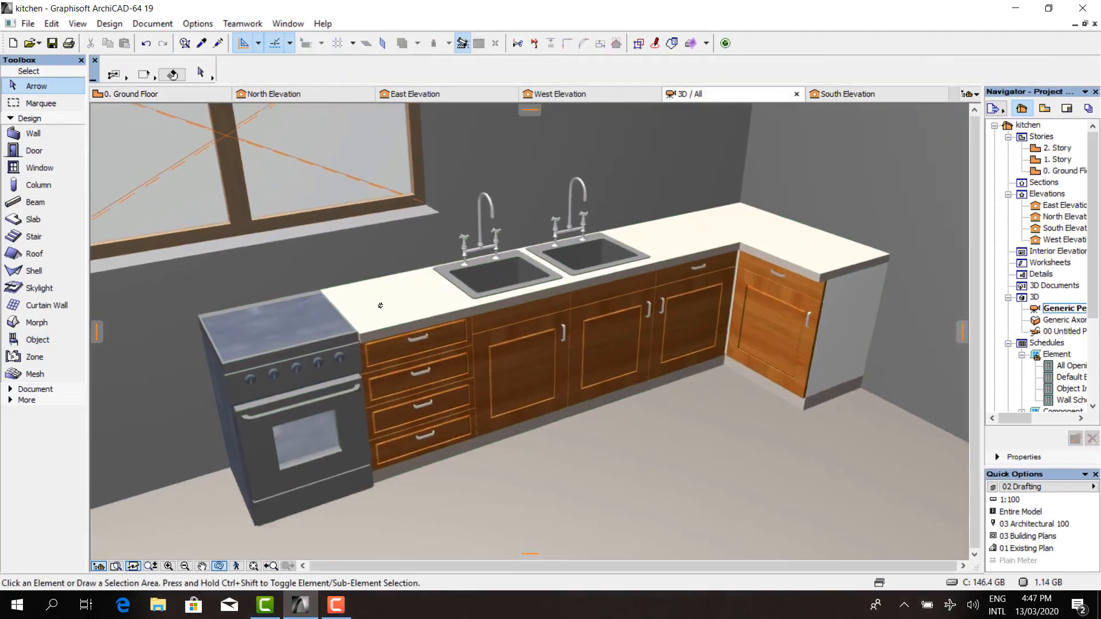
- Set the electric range's cooktop type to Type 2
click(143, 95)
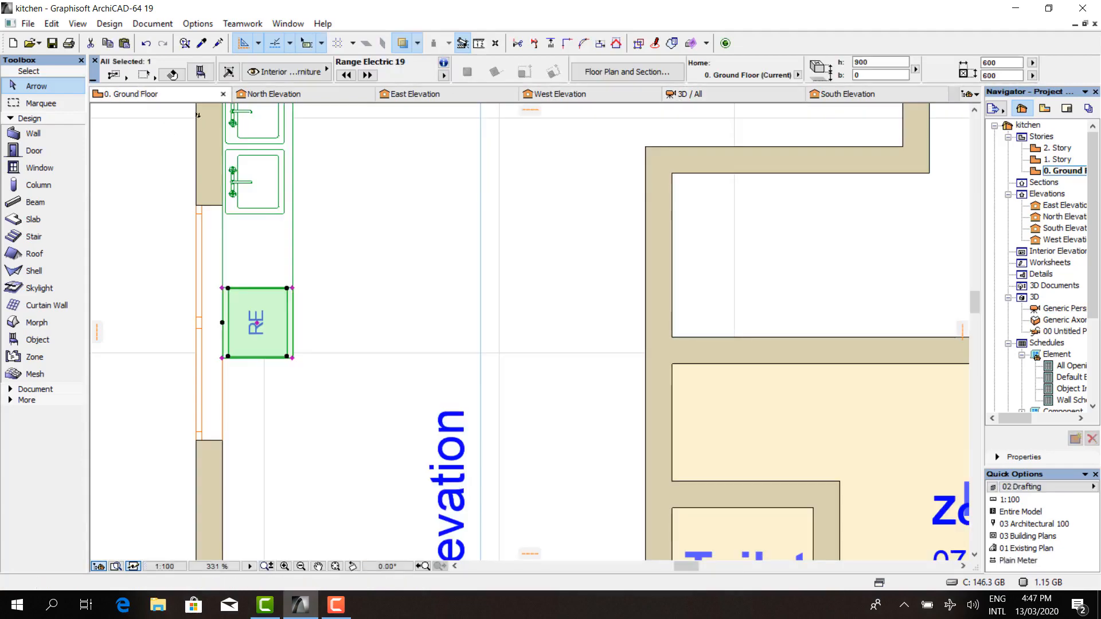
click(689, 94)
double_click(502, 288)
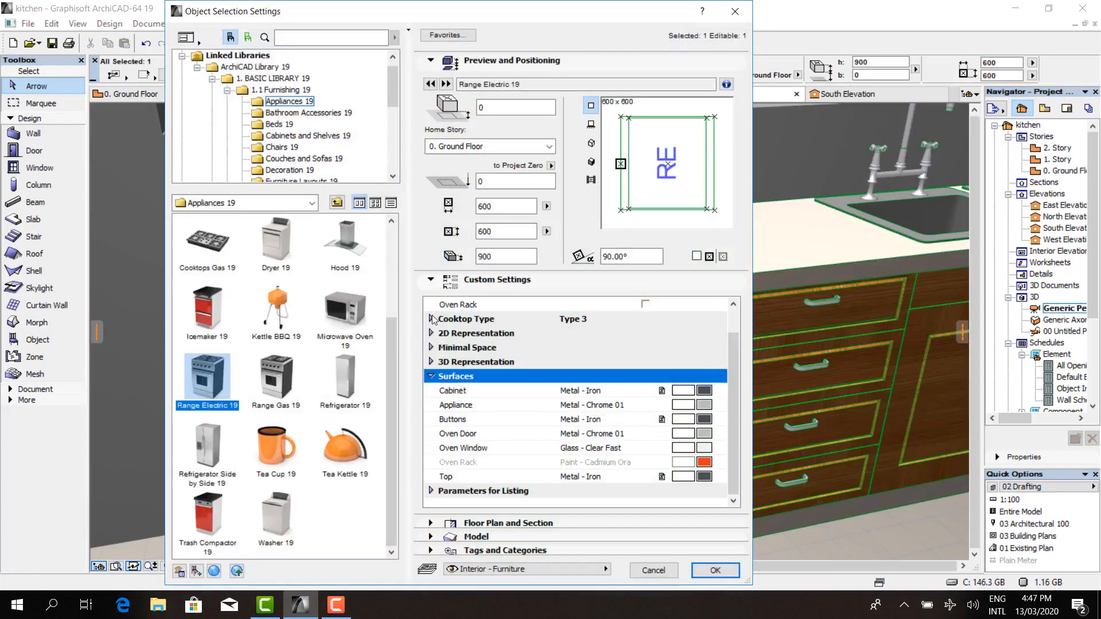
click(432, 319)
click(720, 320)
click(743, 342)
click(715, 570)
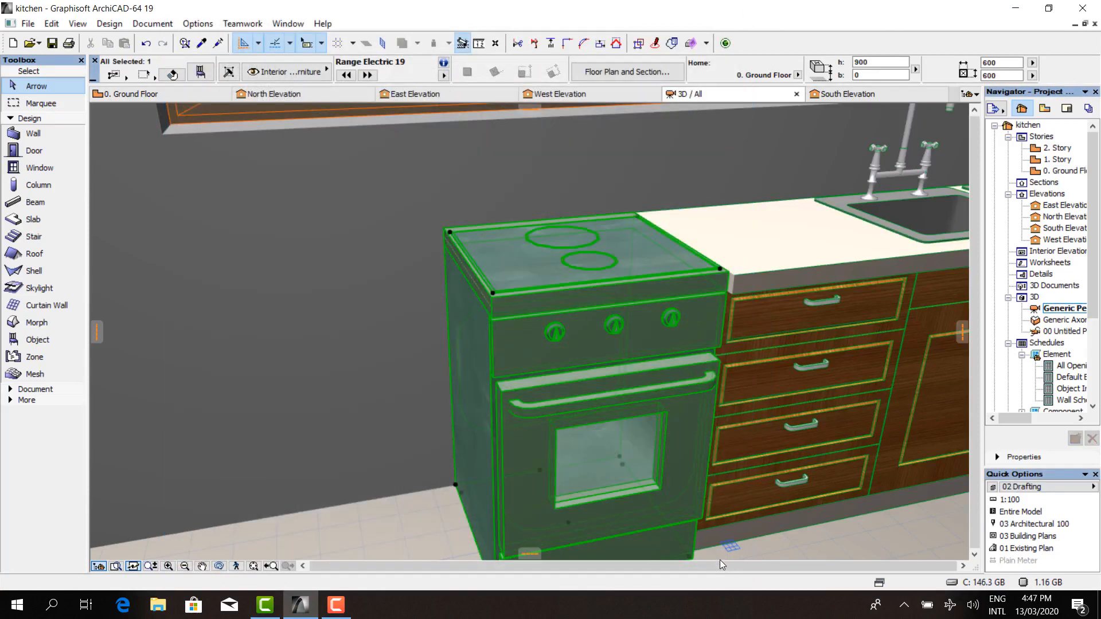
- Change the electric range's cooktop type to Type 6 with a range width of 750
click(197, 71)
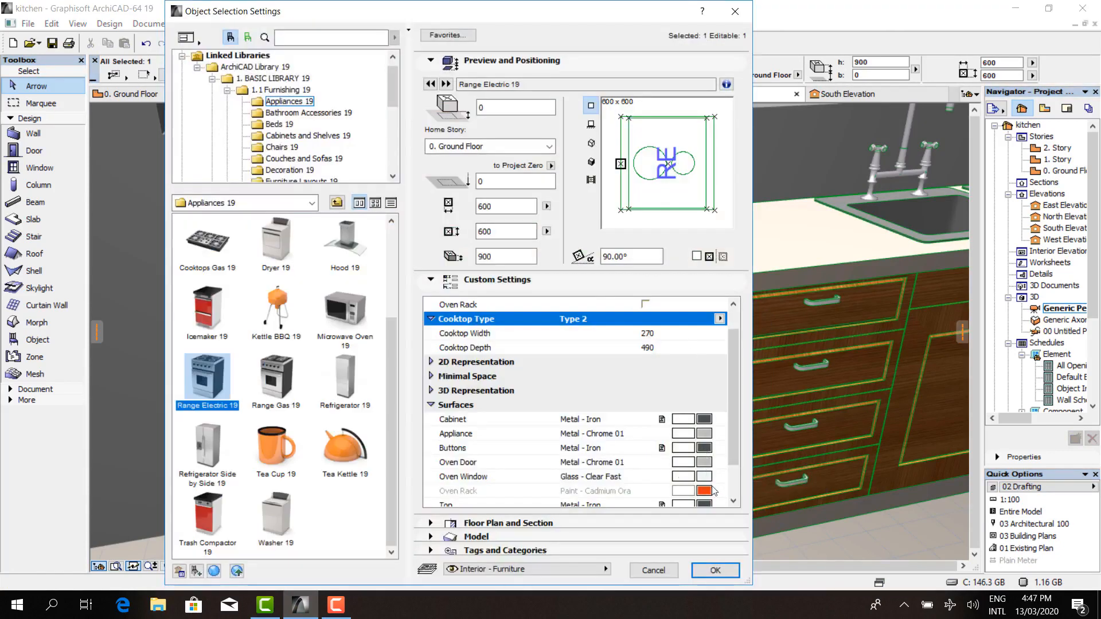
click(720, 319)
click(743, 378)
click(719, 319)
click(743, 411)
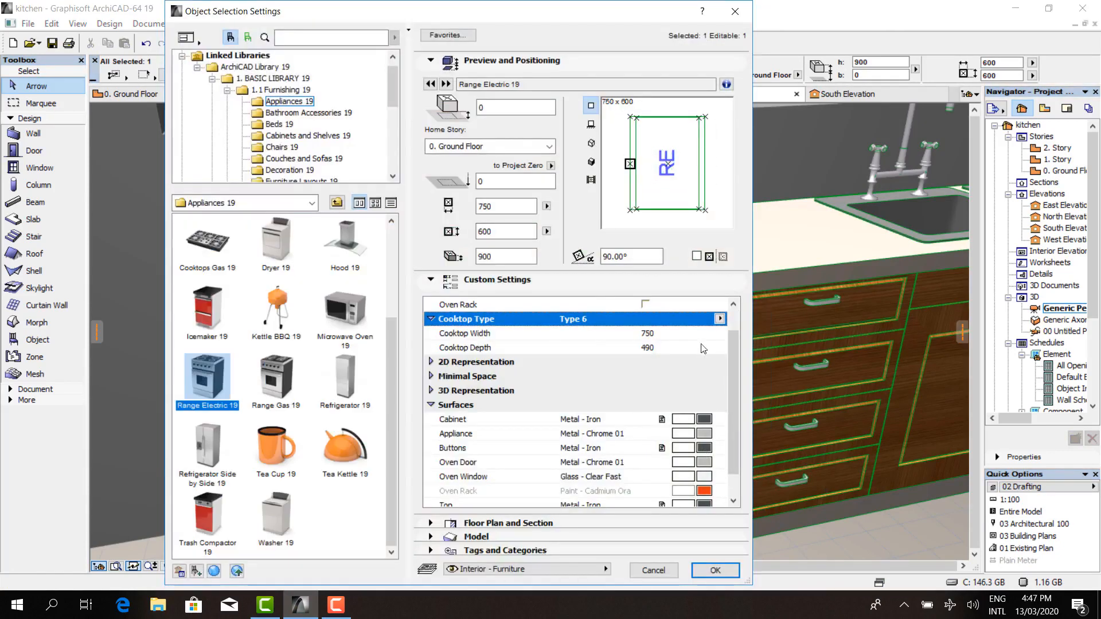
click(720, 319)
click(742, 411)
click(715, 571)
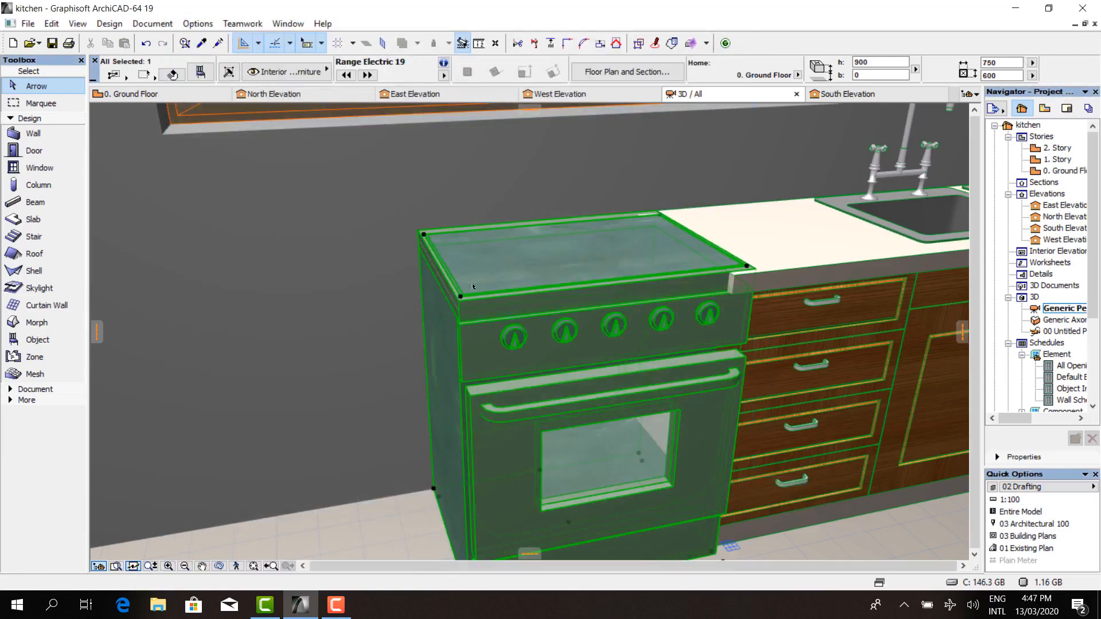
- Set the electric range's cooktop type to Type 5
click(199, 75)
click(720, 319)
click(742, 395)
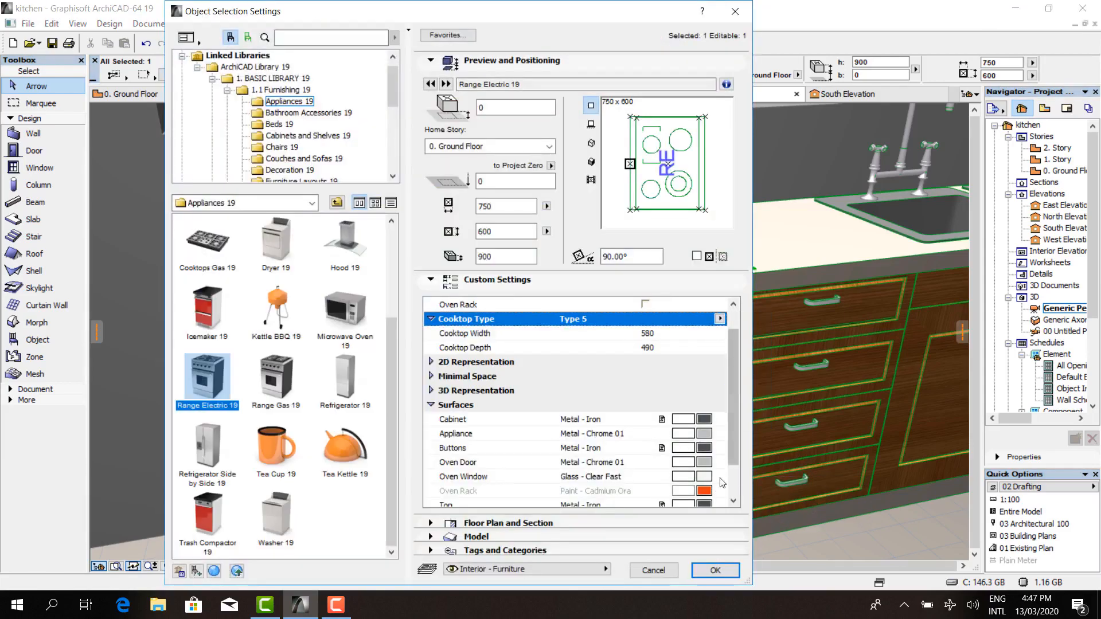
click(715, 570)
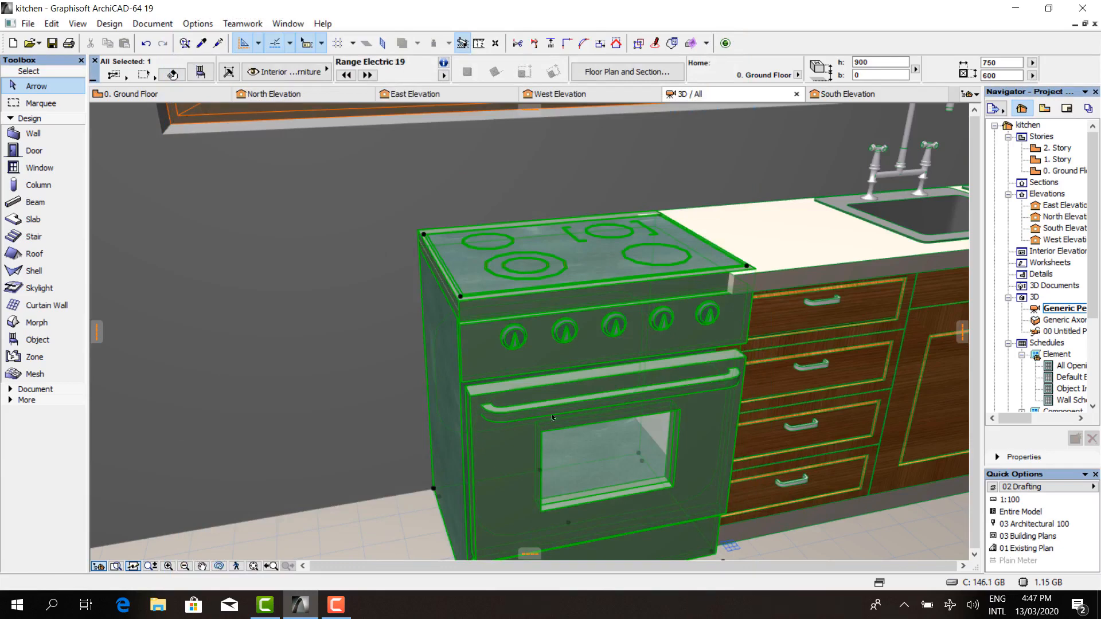
- On the floor plan, move the range along the window wall by its front corner to clear its overlap with the drawer cabinet
click(154, 95)
key(ctrl+d)
scroll(317, 294, up, 6)
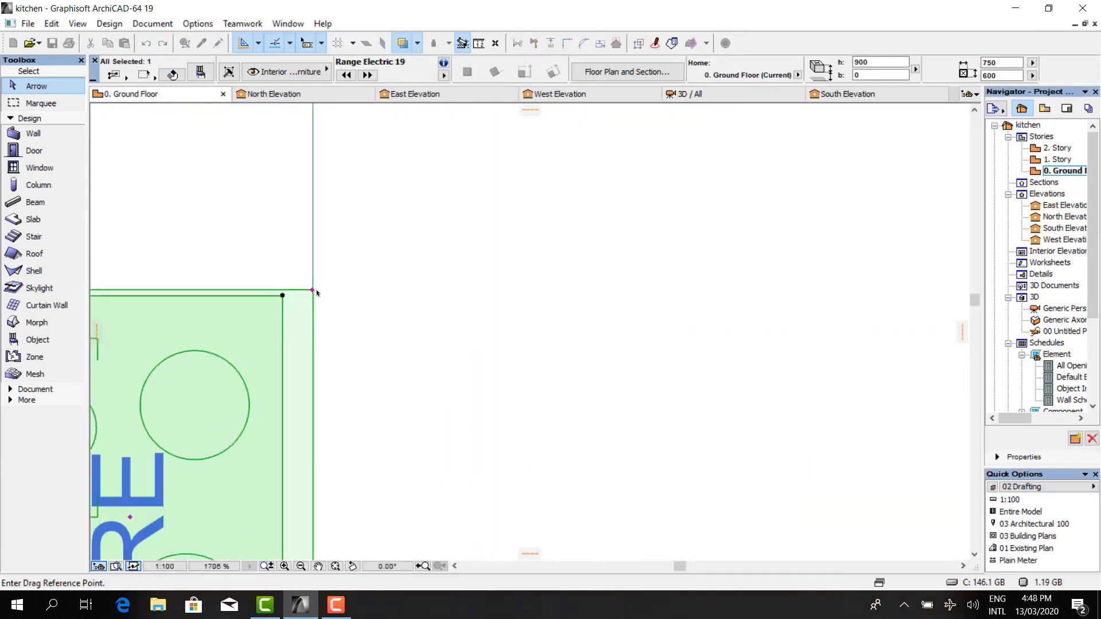
scroll(314, 339, down, 4)
click(336, 305)
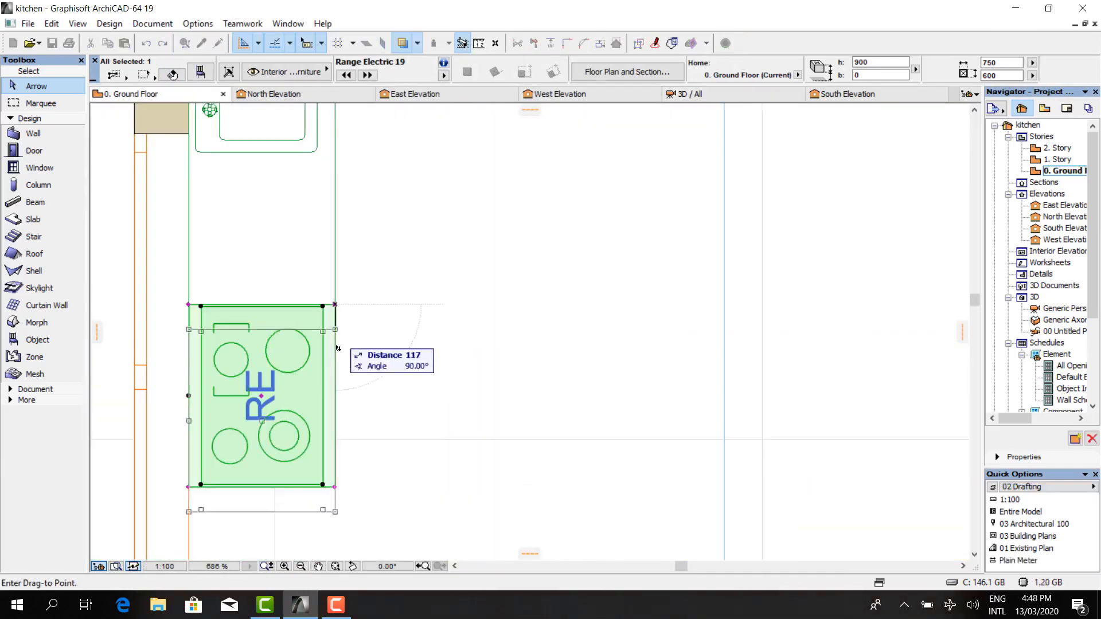
scroll(336, 301, up, 3)
click(336, 270)
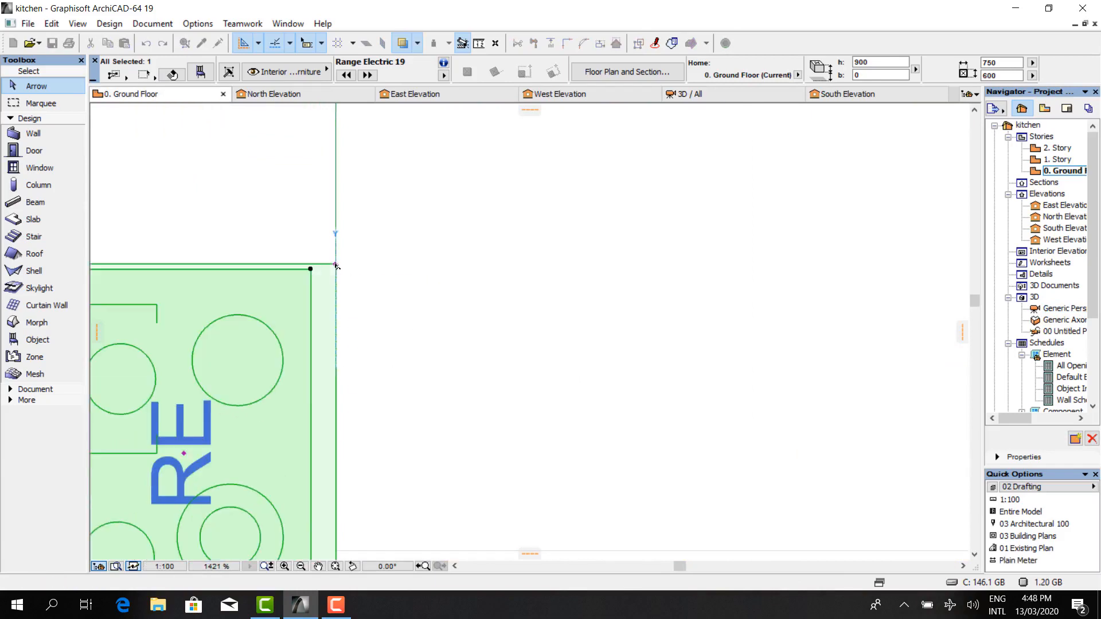
scroll(404, 258, down, 5)
click(688, 95)
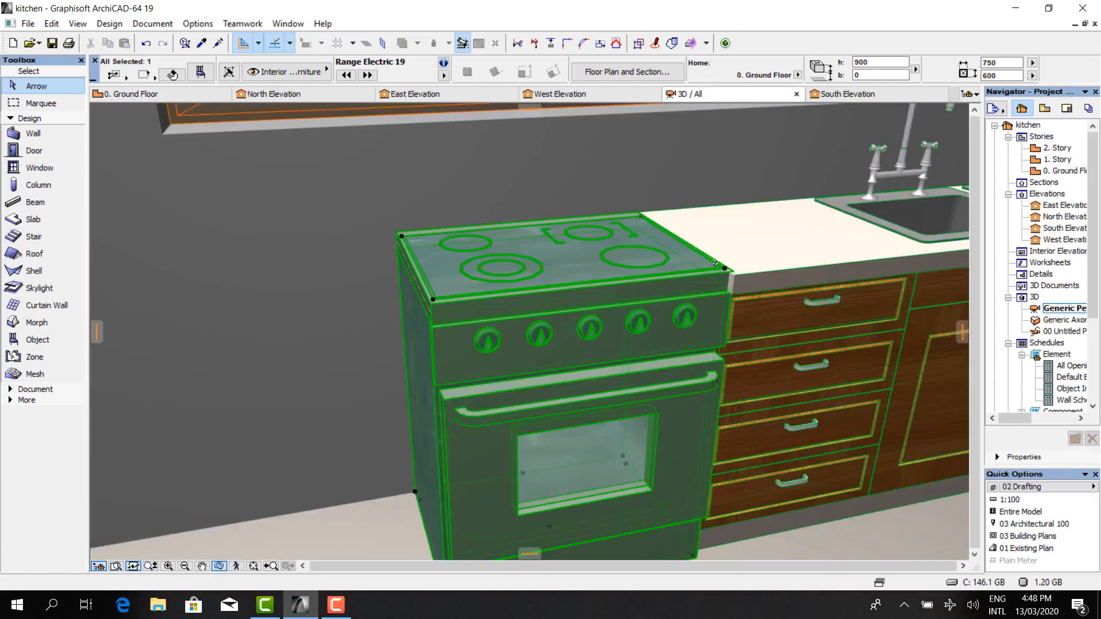
shift+middle_drag(715, 263, 595, 227)
- In the East Elevation, move the range so its top corner meets the end edge of the drawer cabinet's countertop
key(ctrl+Tab)
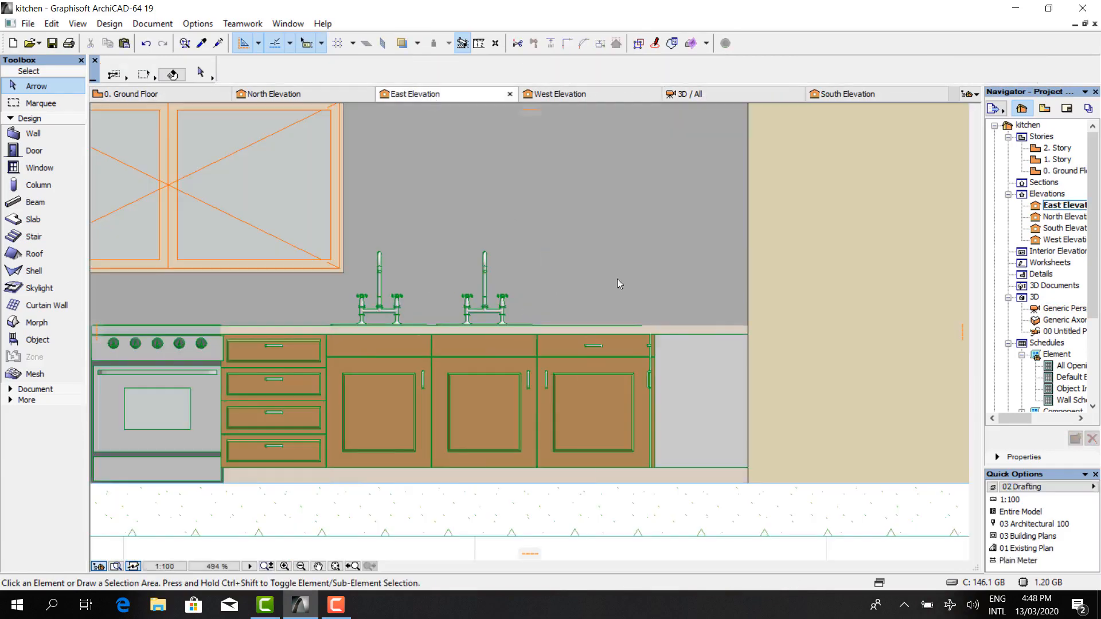
scroll(408, 261, up, 6)
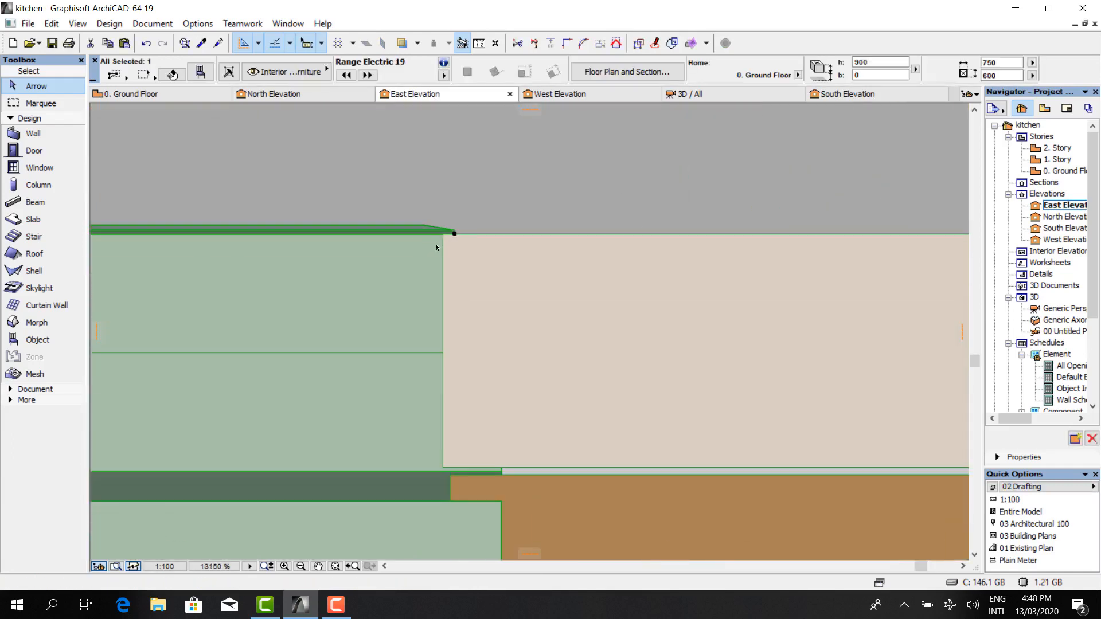
click(454, 234)
scroll(453, 245, up, 4)
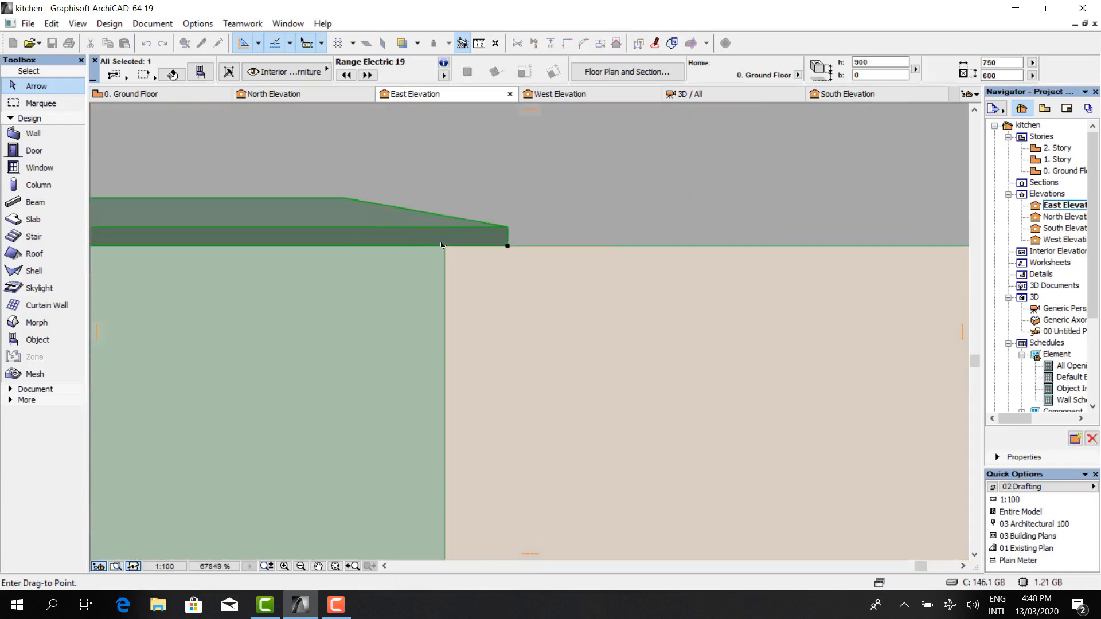
click(445, 247)
scroll(497, 253, down, 4)
scroll(493, 253, up, 5)
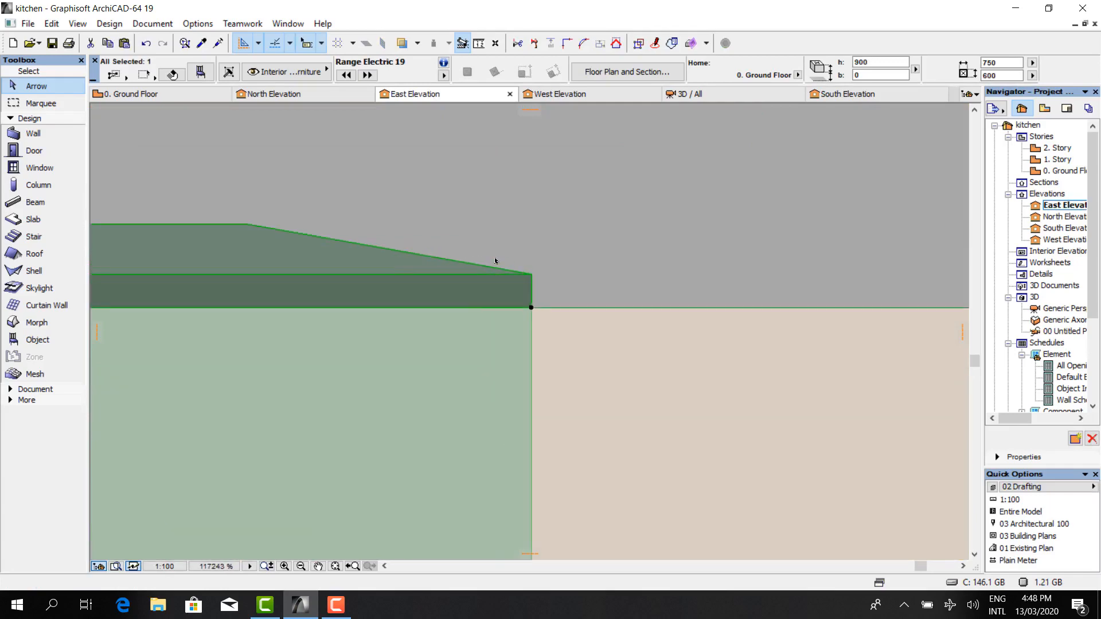
scroll(485, 287, down, 7)
scroll(490, 296, down, 5)
scroll(483, 341, up, 5)
scroll(476, 387, down, 6)
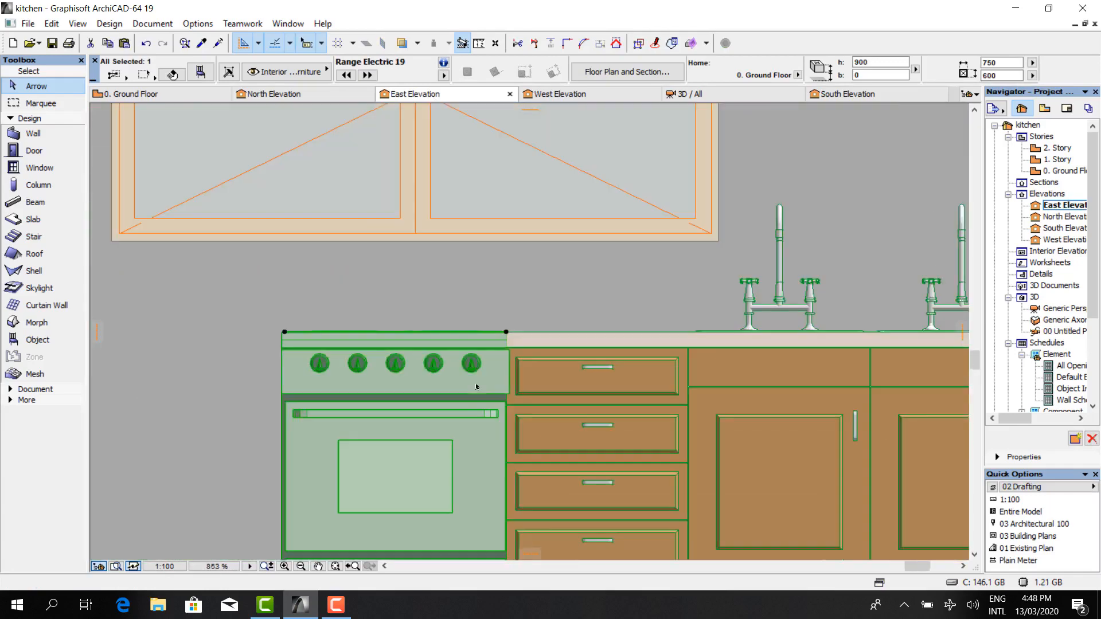
click(691, 93)
shift+middle_drag(528, 332, 786, 169)
- On the ground floor plan, drag a copy of the drawer cabinet to the far end of the electric range, flush with the wall
click(172, 96)
scroll(298, 436, down, 4)
scroll(325, 229, up, 3)
click(343, 198)
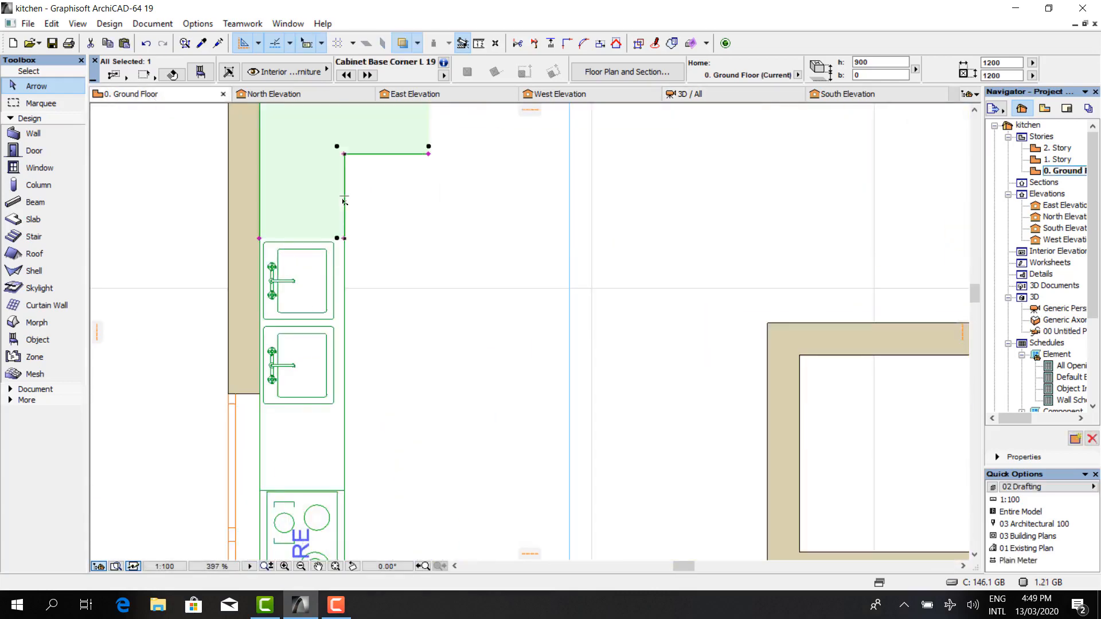
scroll(341, 195, down, 2)
click(340, 346)
scroll(314, 482, up, 2)
right_click(182, 435)
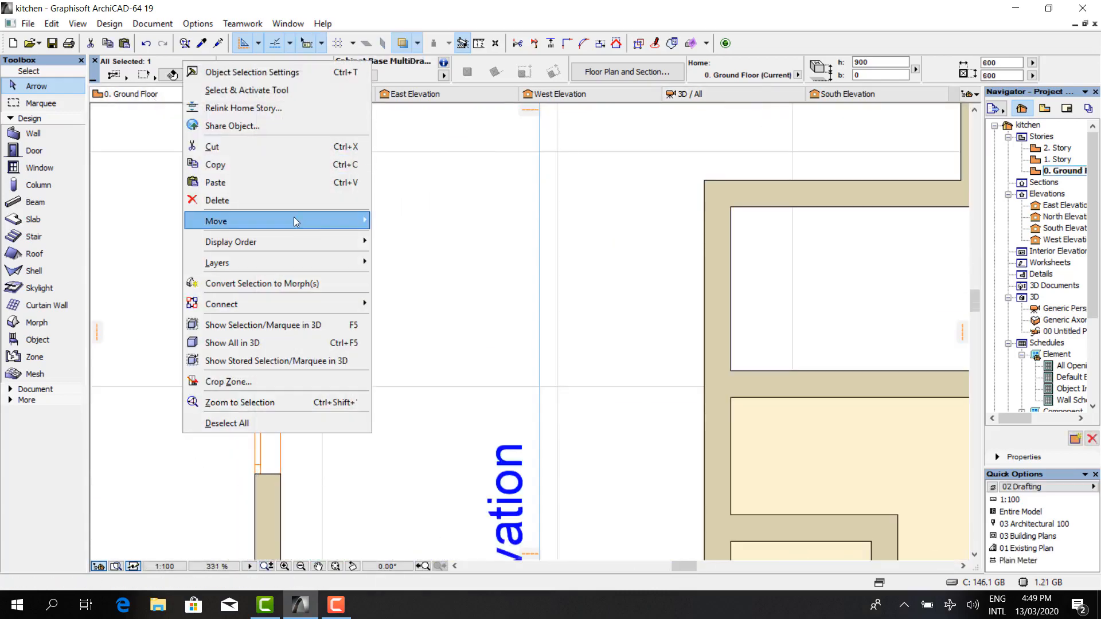
click(413, 294)
click(280, 251)
scroll(281, 418, up, 8)
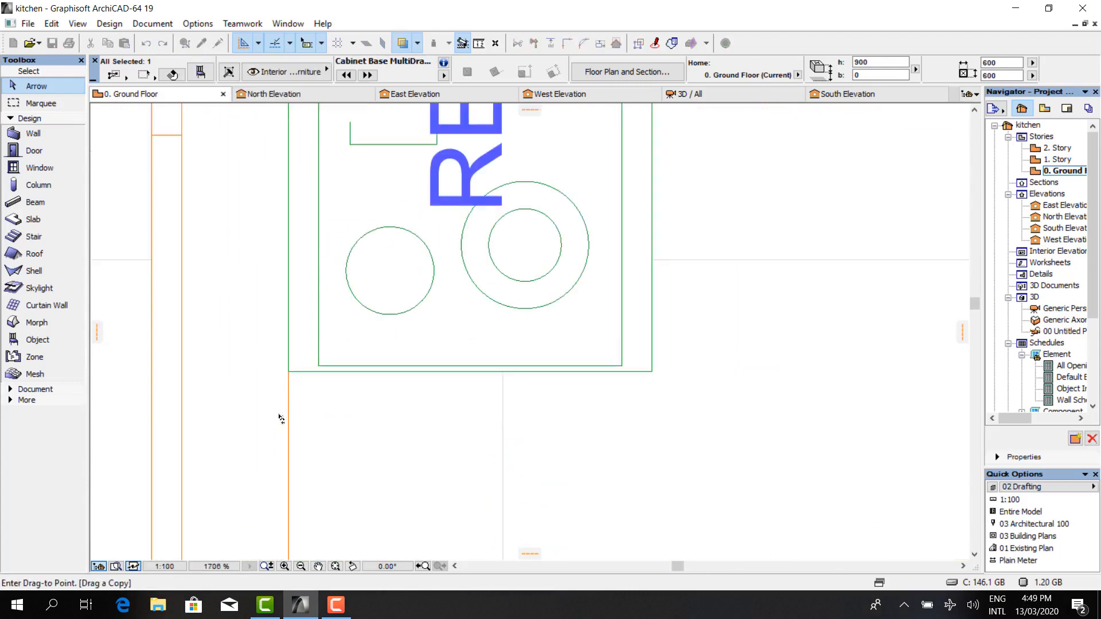
click(288, 371)
- Examine how the range fits between the two drawer cabinets in the East Elevation and the 3D view
click(448, 95)
key(Escape)
scroll(484, 353, down, 5)
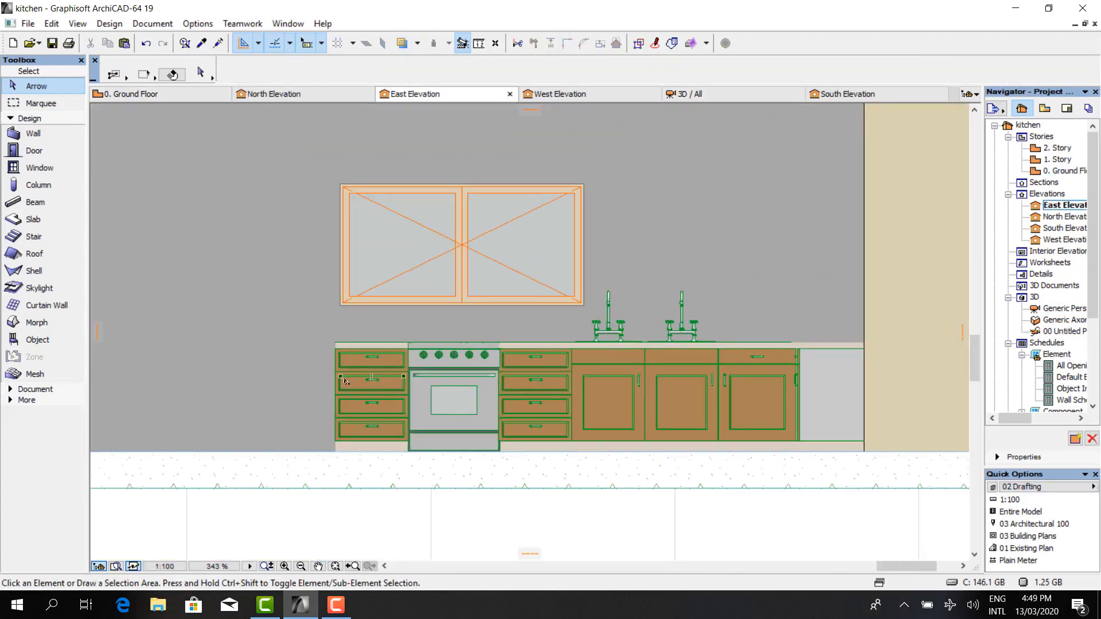
scroll(339, 379, up, 3)
scroll(390, 421, down, 3)
scroll(708, 419, up, 3)
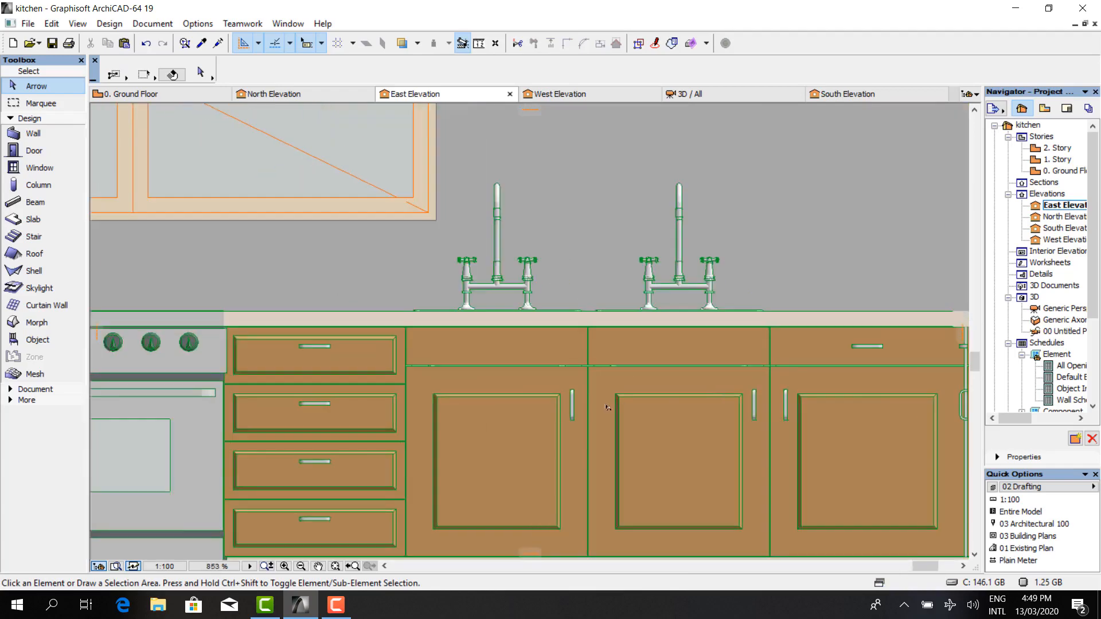
scroll(747, 417, down, 3)
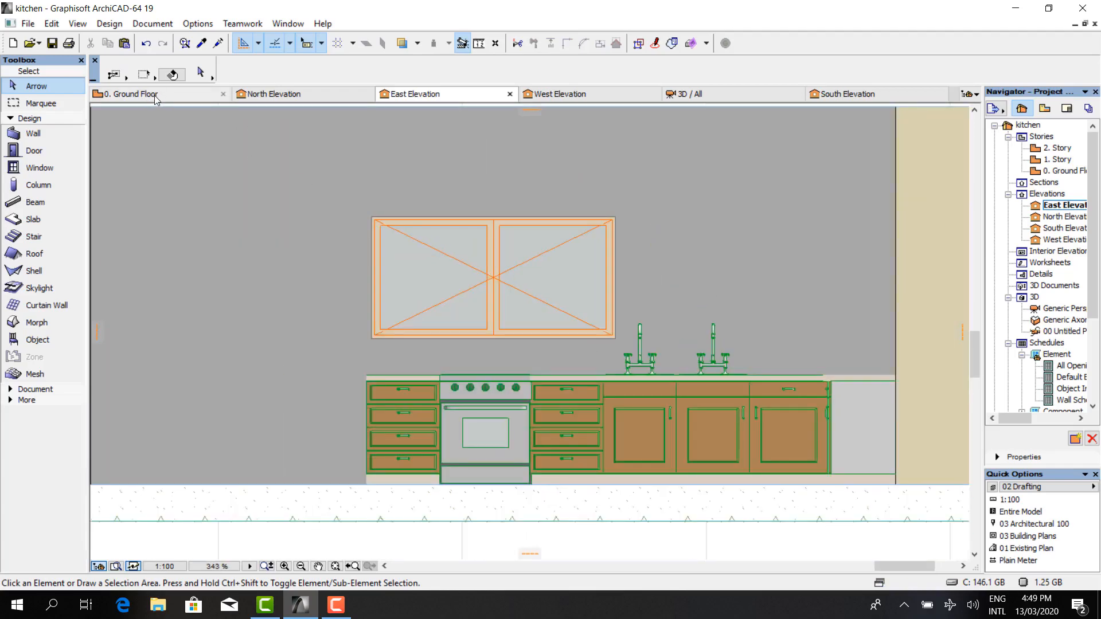
click(686, 94)
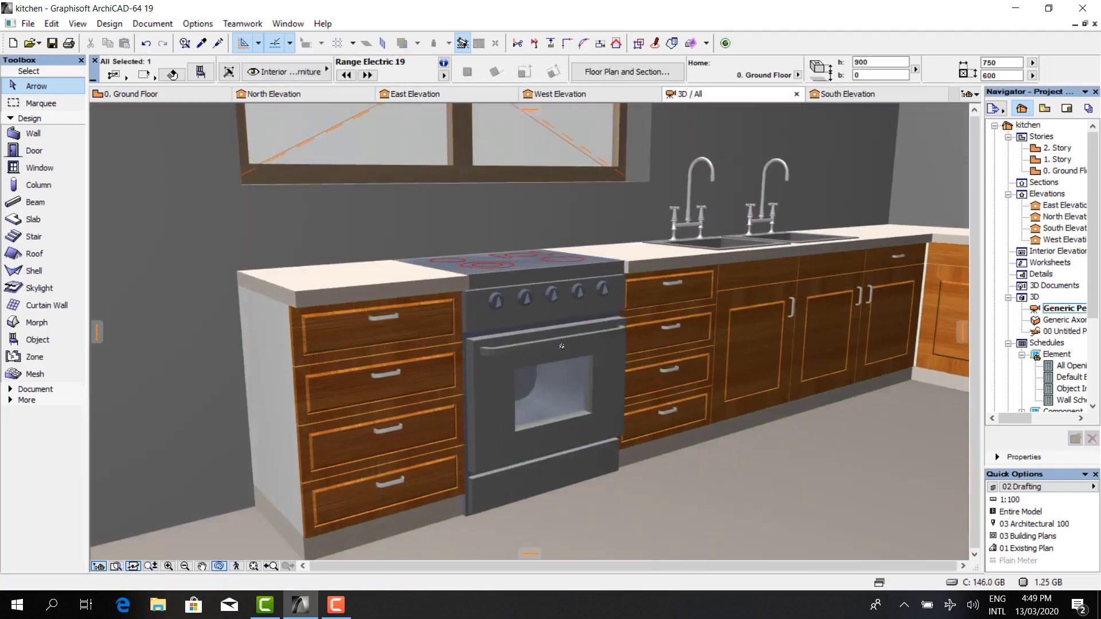
scroll(568, 333, down, 1)
drag(521, 306, 523, 344)
scroll(524, 345, up, 2)
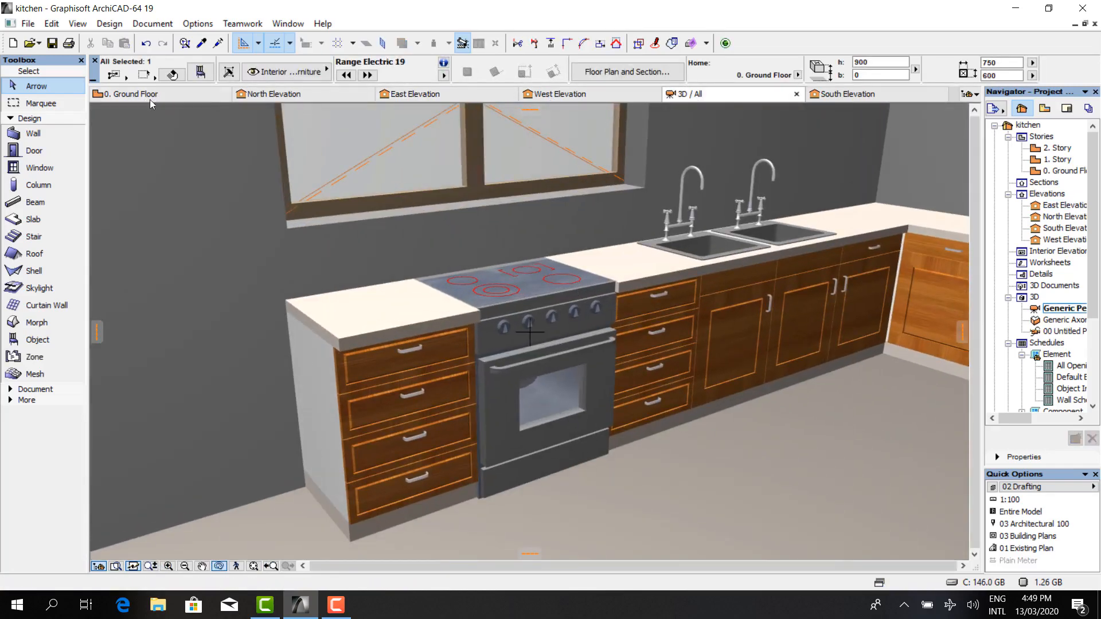
- For a new object on the ground floor, choose Trash Compactor 19 and set its toe surface to Plastic - Laminate
click(149, 98)
scroll(339, 191, down, 3)
double_click(38, 339)
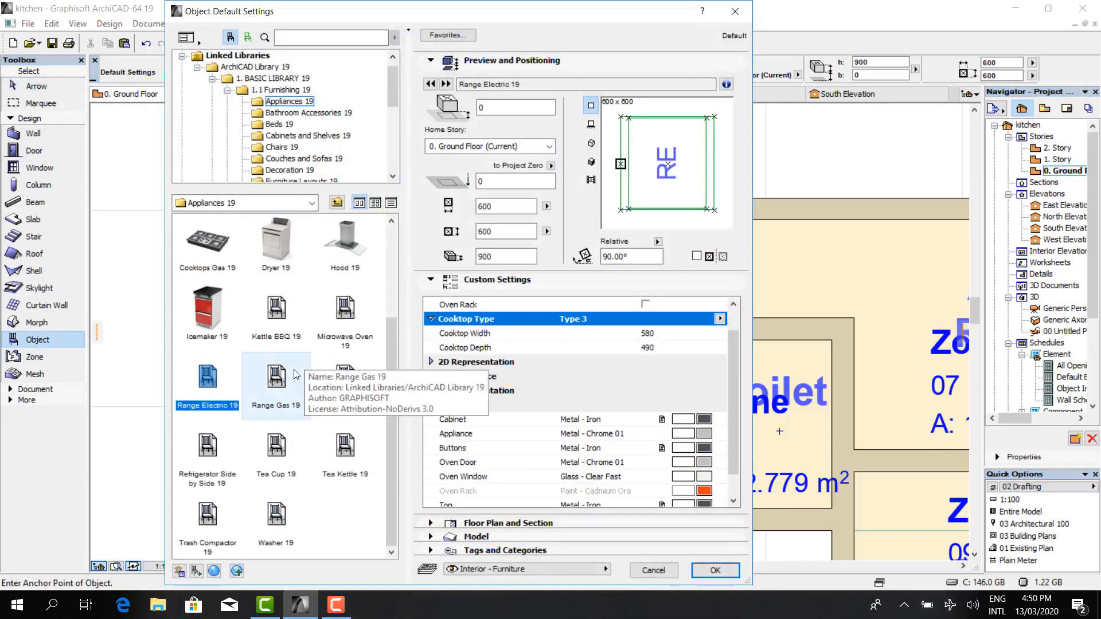
click(185, 319)
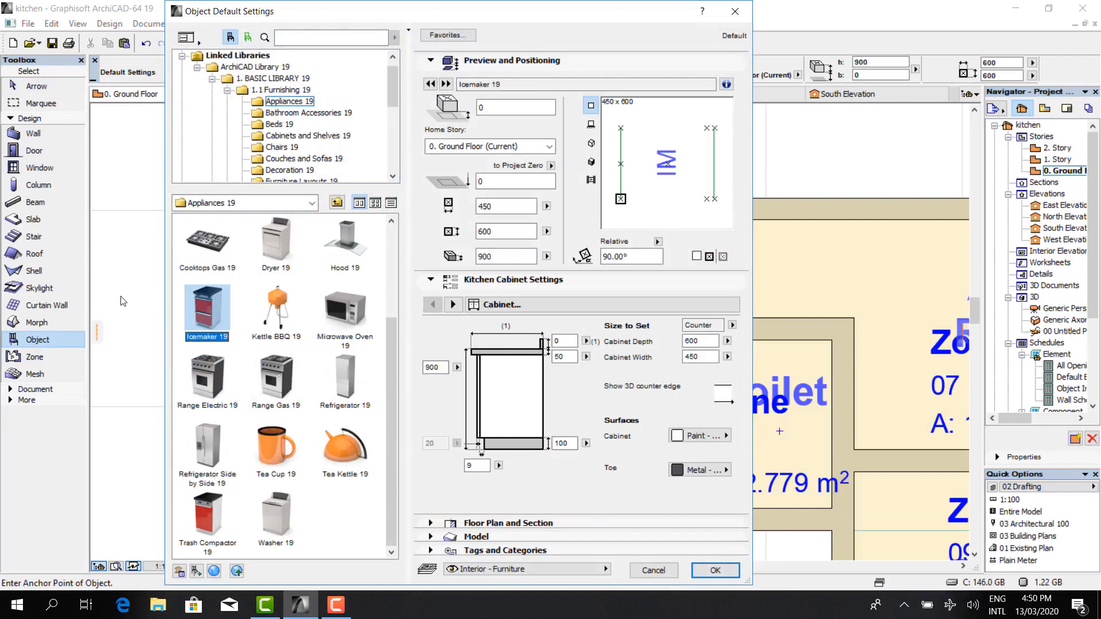
click(208, 519)
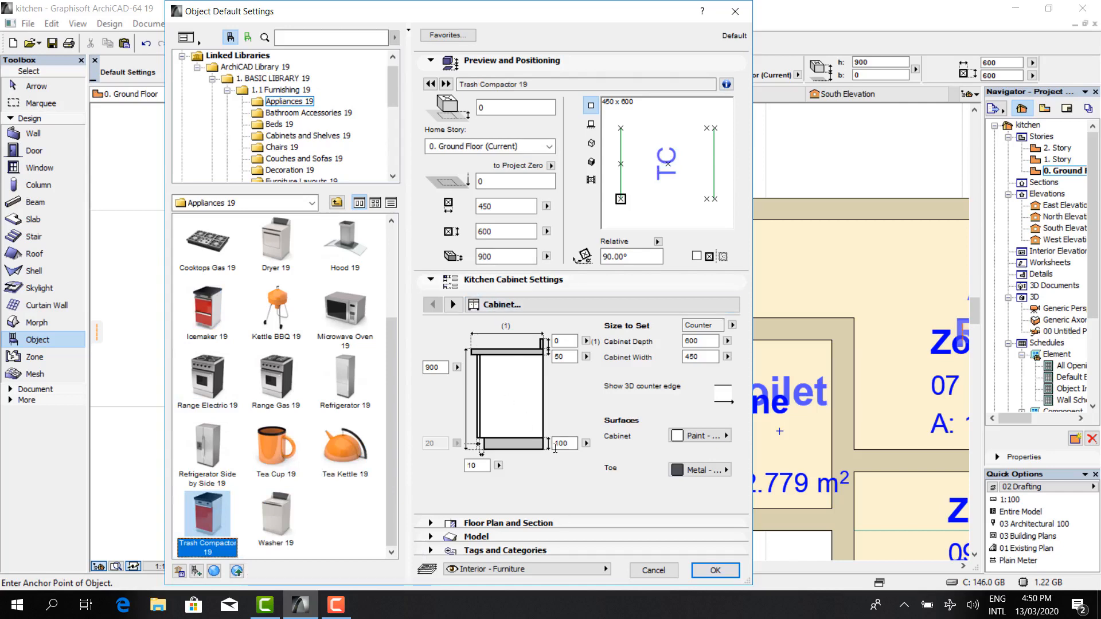
click(700, 471)
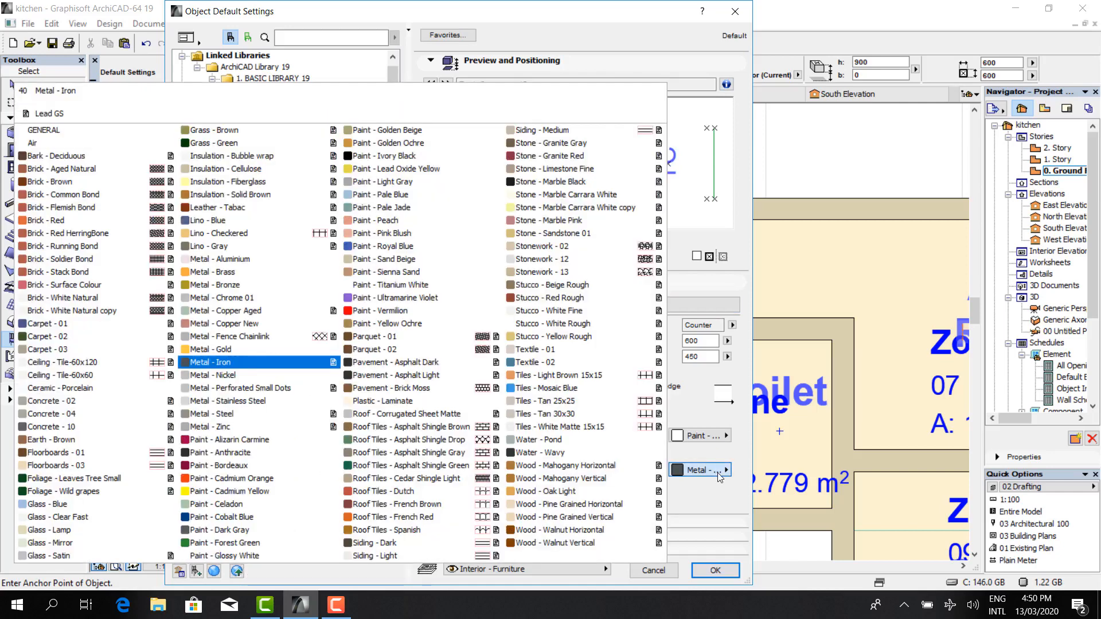
click(459, 396)
- Set the trash compactor's door style to Style 2 and its knob to Style 7, and accept the settings
click(453, 304)
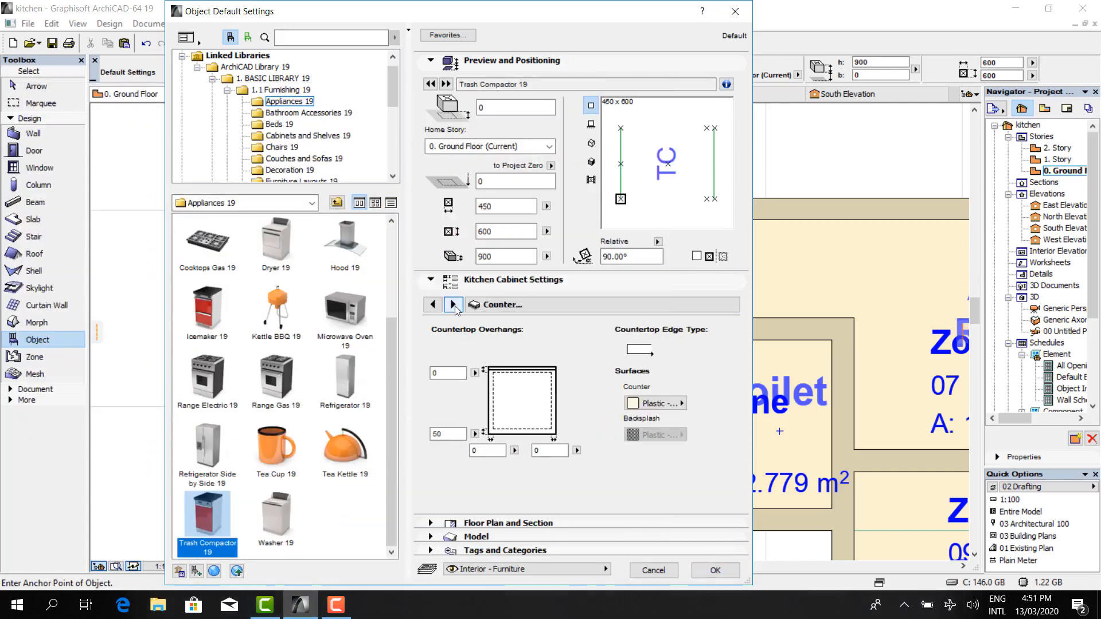
click(453, 305)
click(556, 345)
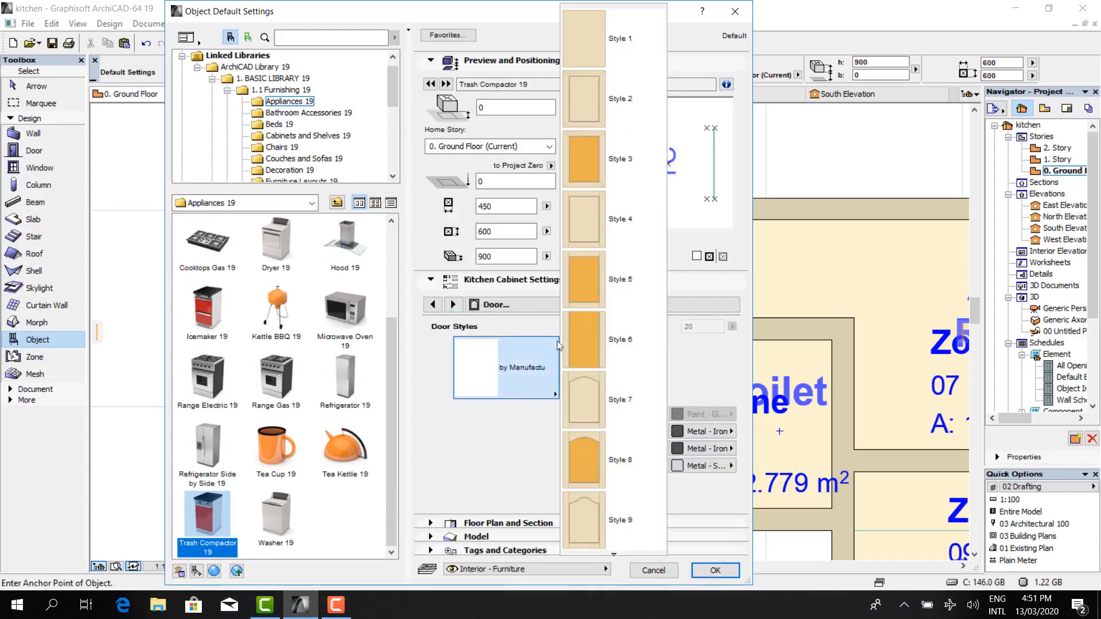
click(623, 120)
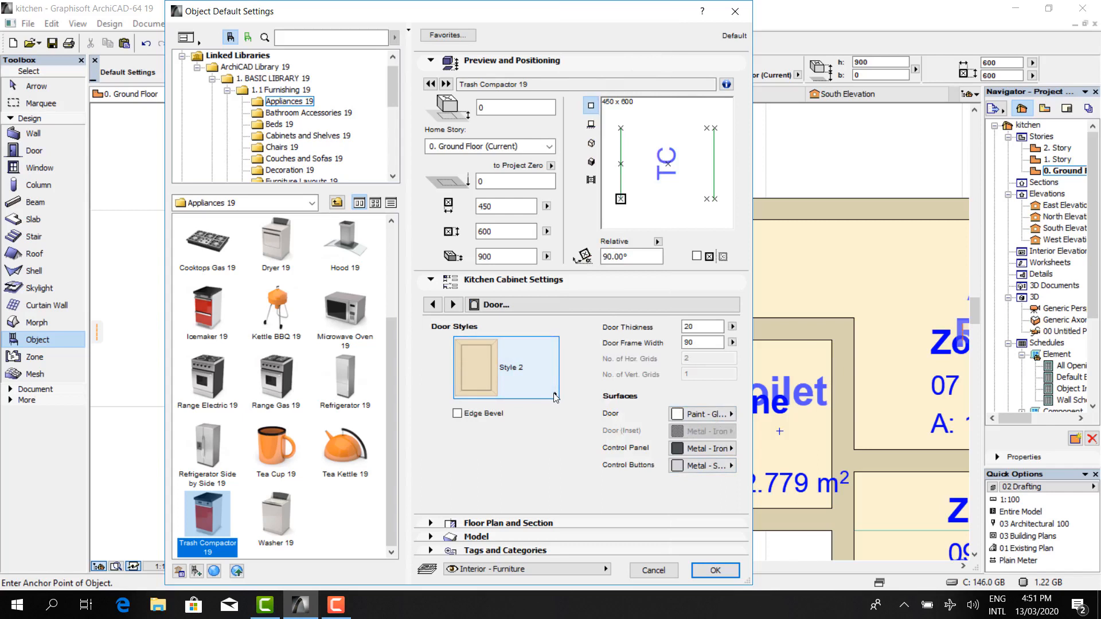
click(453, 305)
click(684, 352)
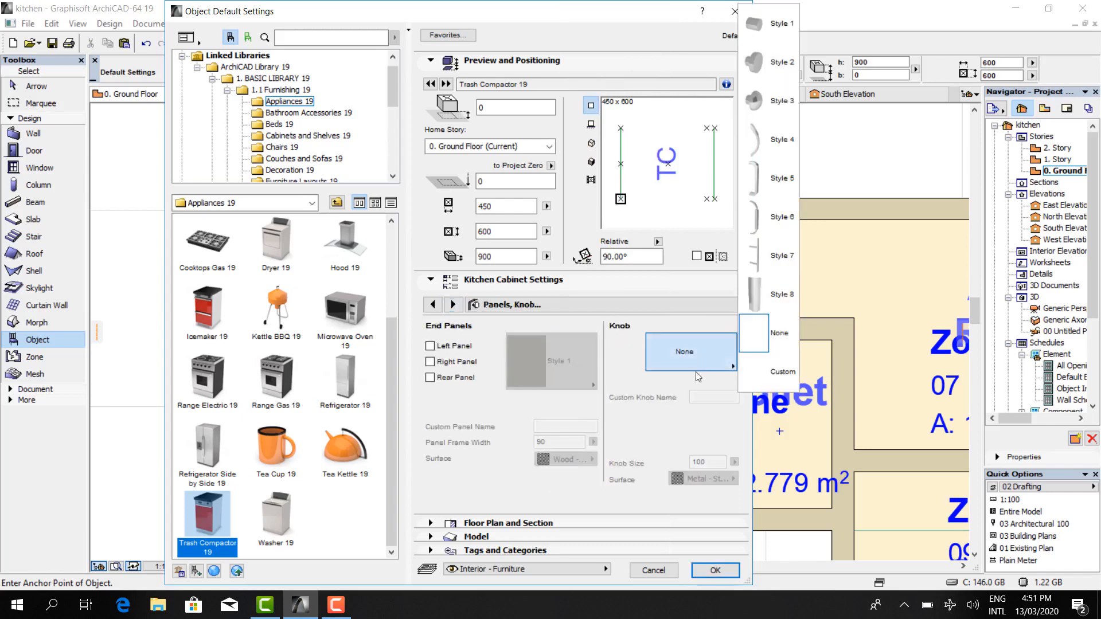
click(772, 259)
click(453, 305)
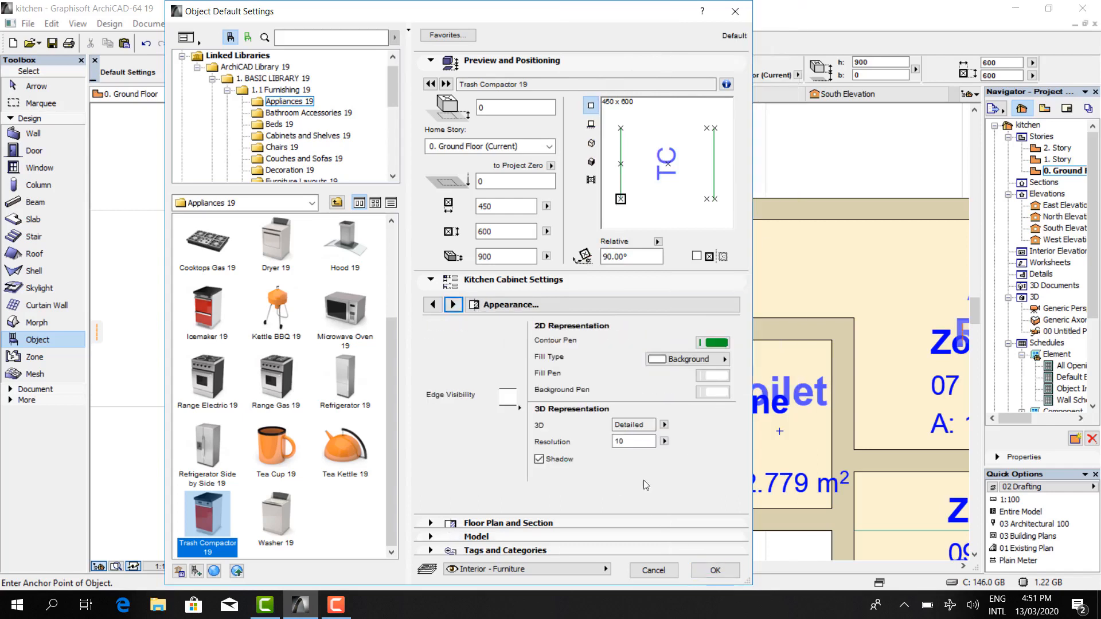
click(716, 571)
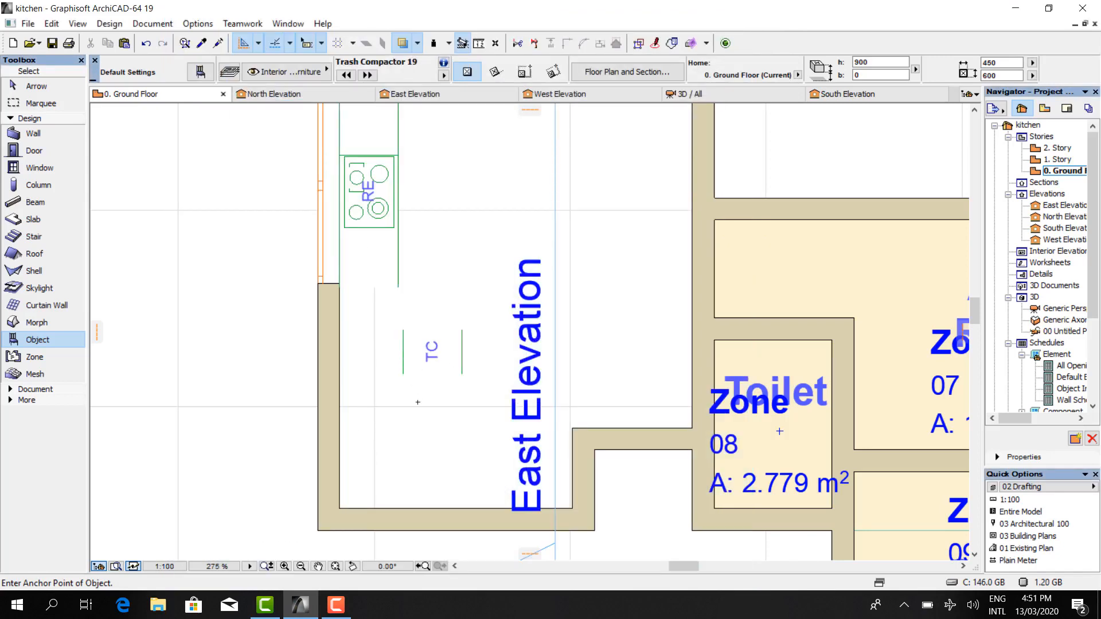
- Place the trash compactor against the wall at the end of the last drawer cabinet and check it in the 3D view
scroll(404, 452, down, 4)
scroll(404, 368, up, 5)
key(Escape)
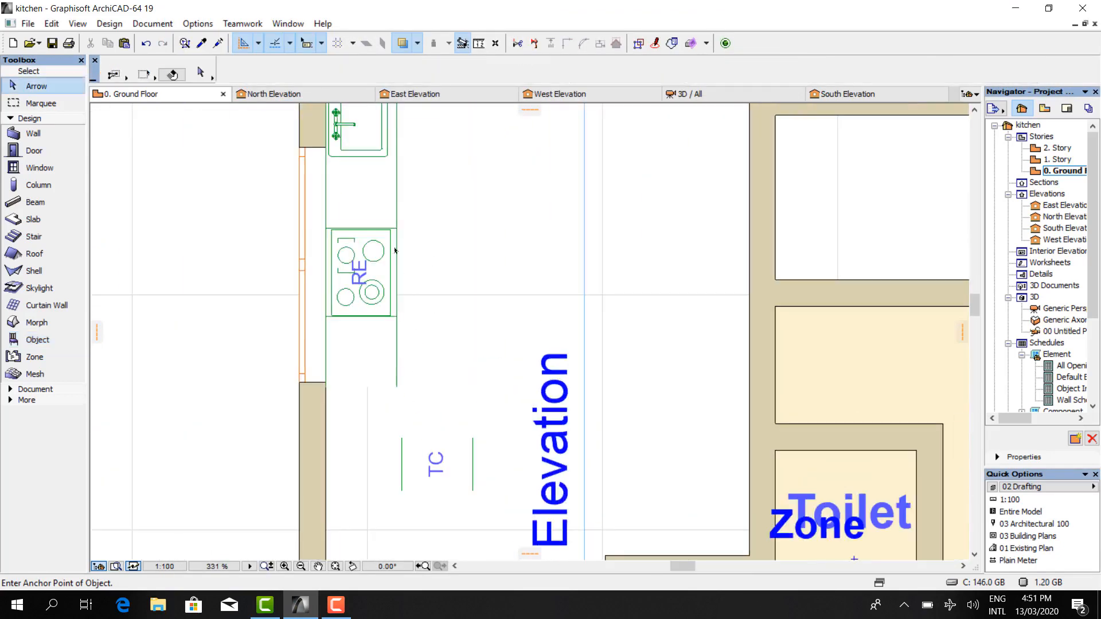
click(405, 452)
click(325, 408)
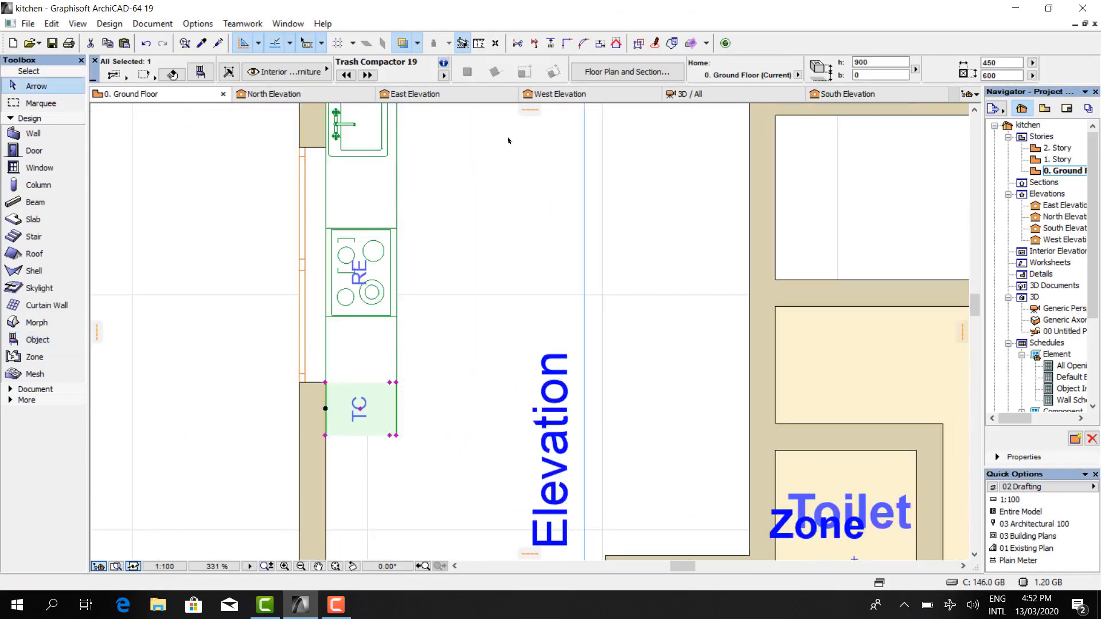
click(708, 96)
shift+middle_drag(463, 527, 499, 523)
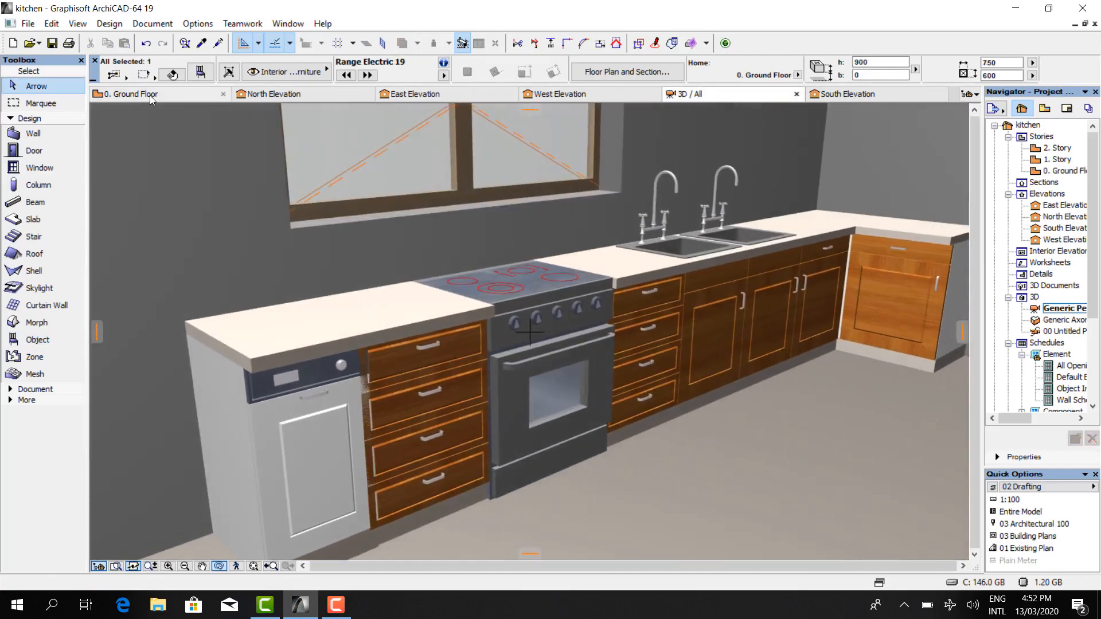
- On the floor plan, move the drawer cabinet between the sinks and the range out into the open floor area
click(150, 95)
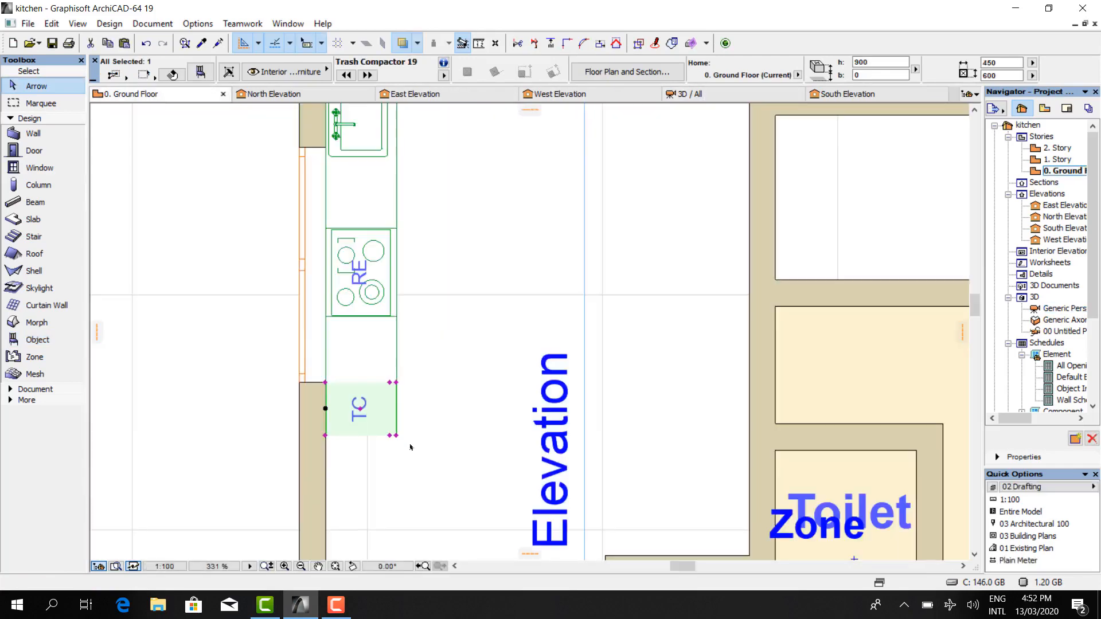
click(383, 193)
click(326, 161)
click(509, 192)
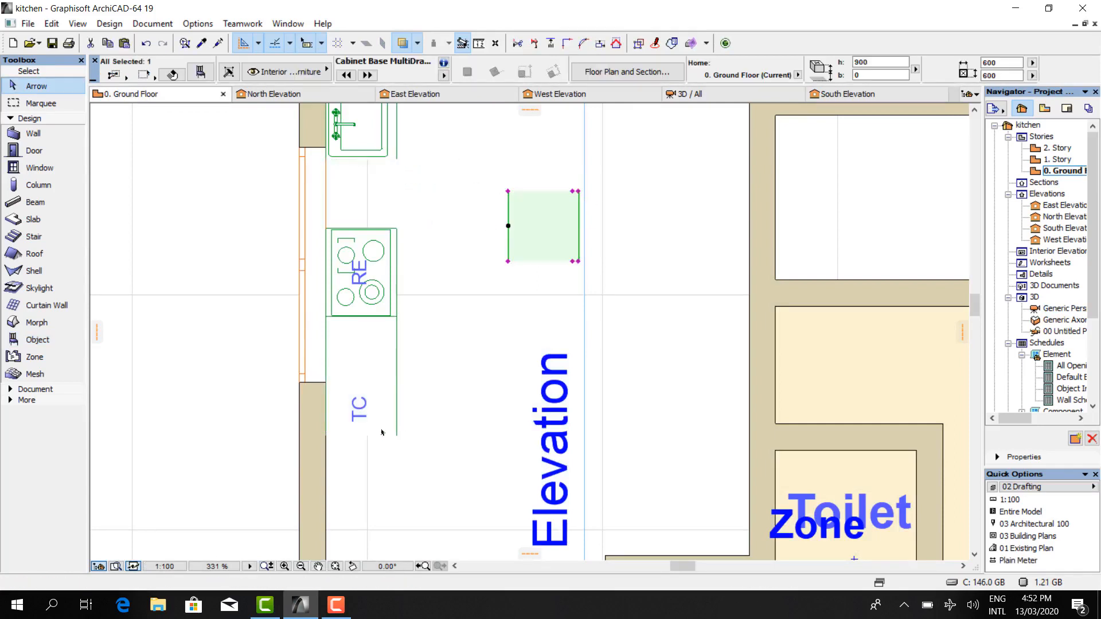
- Move the trash compactor into the gap between the sinks and the range, and stretch its width to 590 to meet the range
click(381, 432)
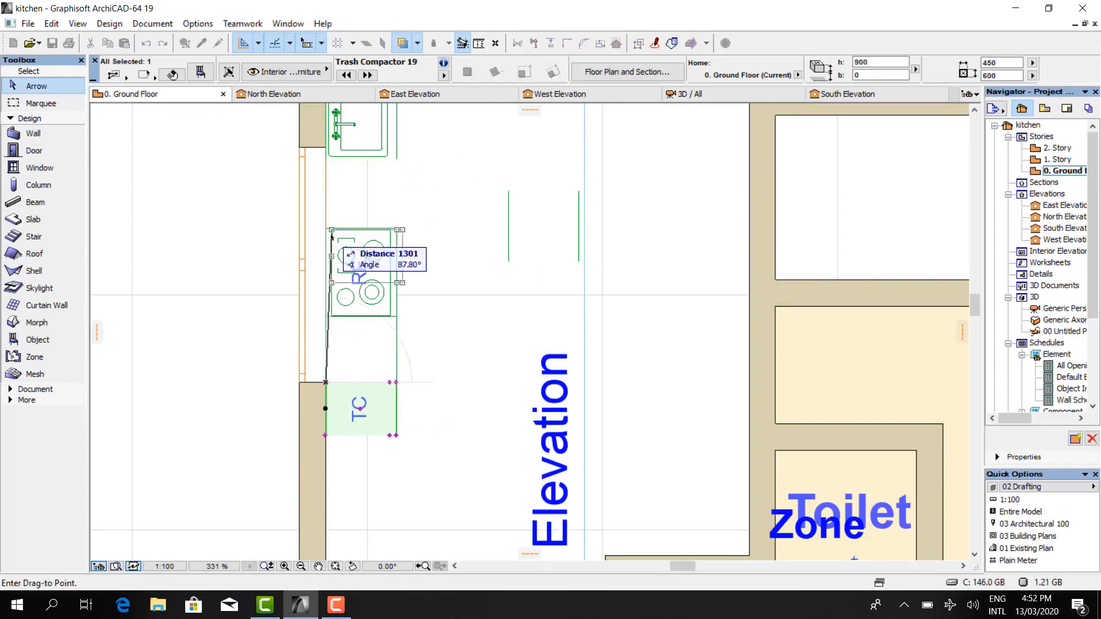
scroll(331, 155, up, 5)
click(320, 165)
click(494, 297)
click(494, 338)
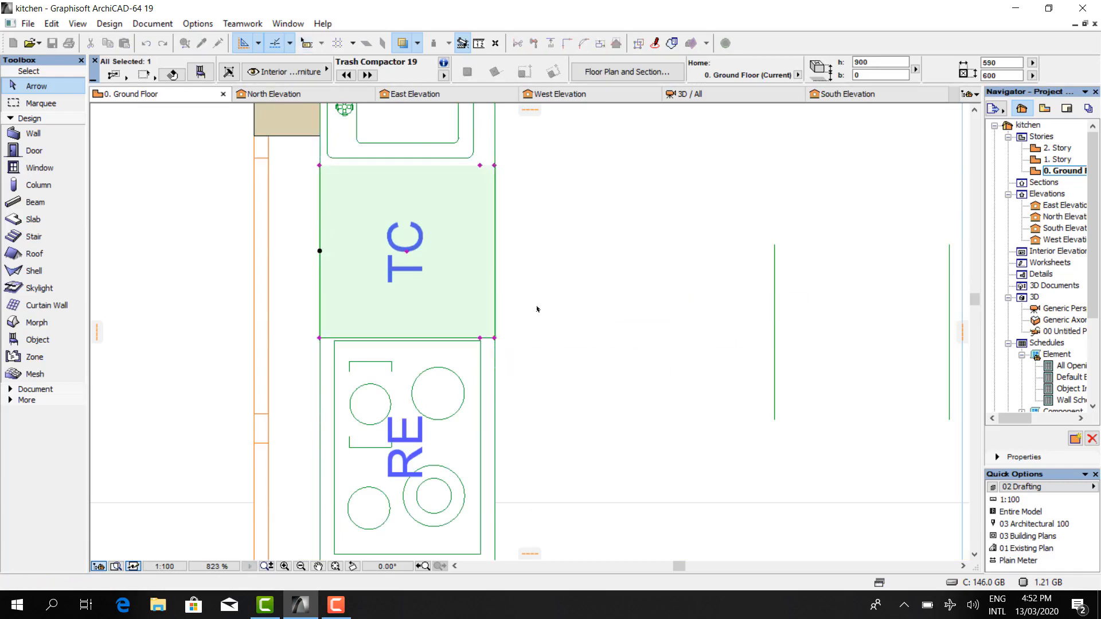
- Change the trash compactor's door surface to wood and check the result in the 3D view
scroll(528, 284, up, 1)
click(201, 73)
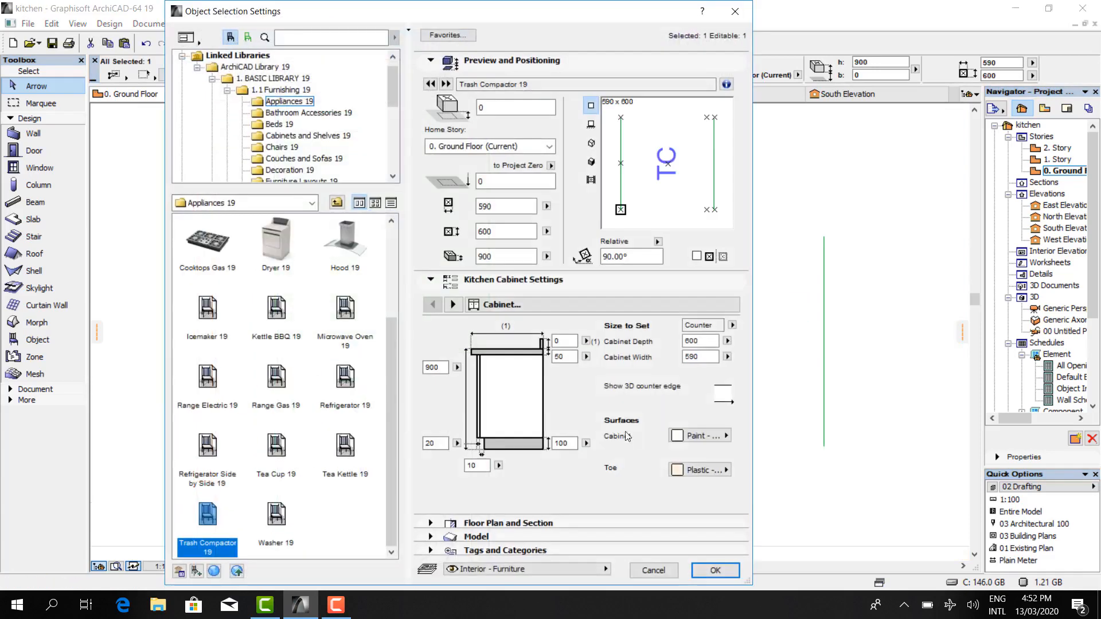
click(499, 332)
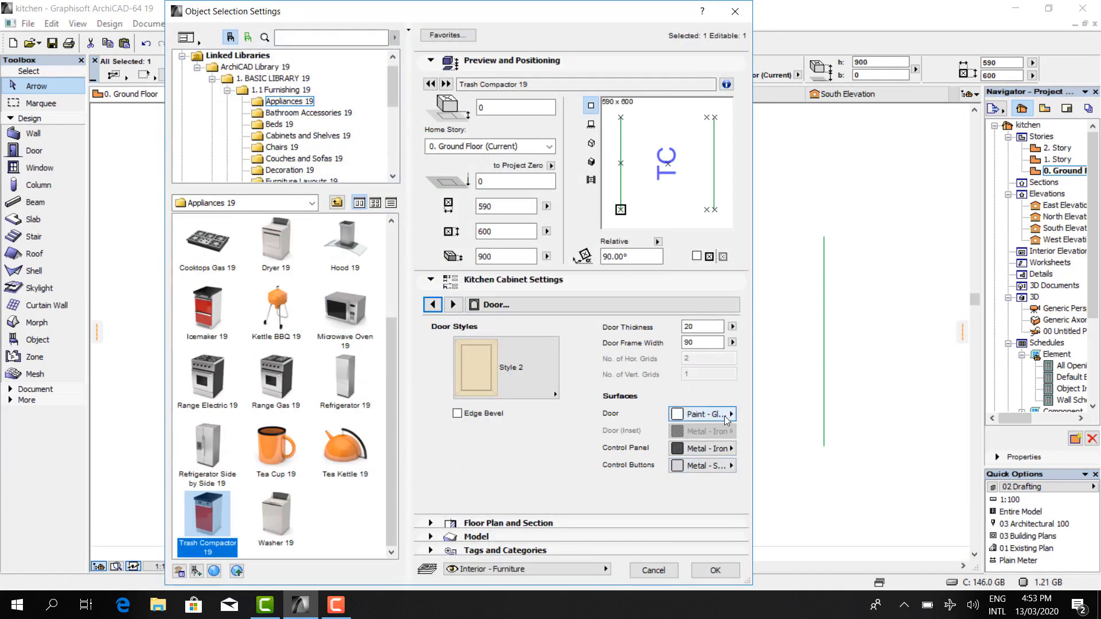
click(702, 414)
click(579, 469)
click(714, 570)
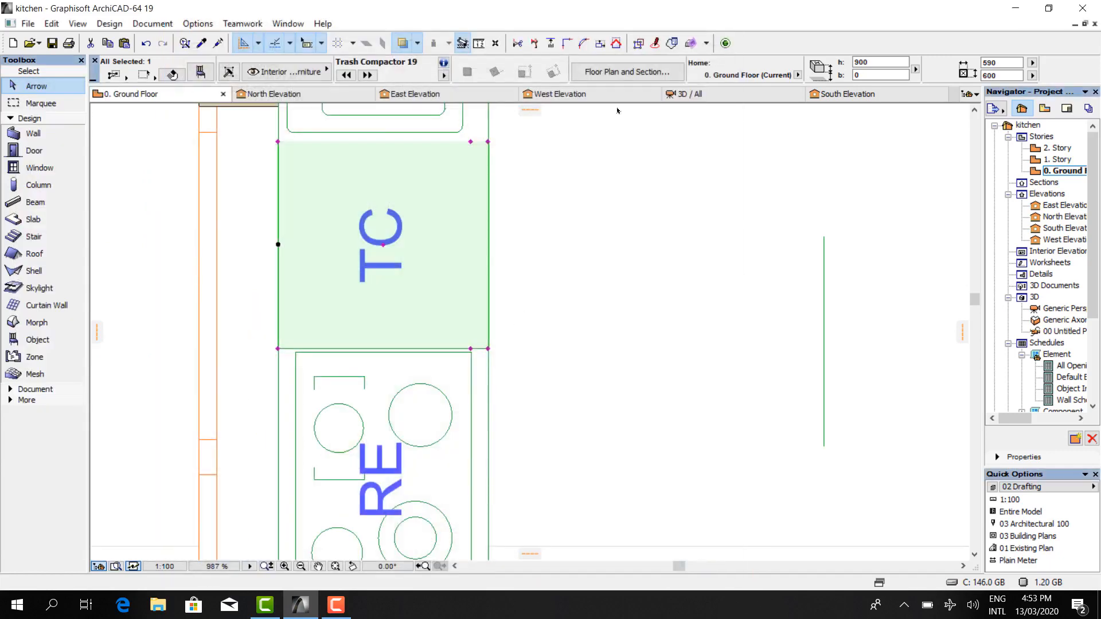
click(692, 94)
scroll(529, 331, up, 3)
drag(675, 402, 692, 428)
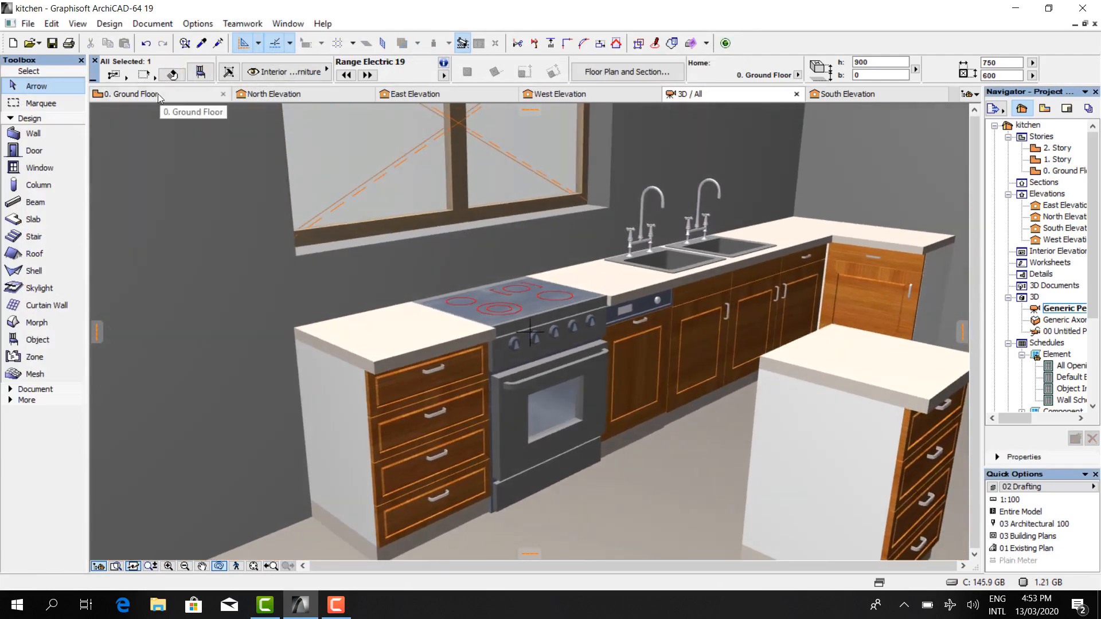
- Move the loose drawer cabinet against the wall beside the other drawer cabinet at the end of the run, and check it in 3D
click(160, 95)
scroll(505, 259, down, 3)
click(624, 247)
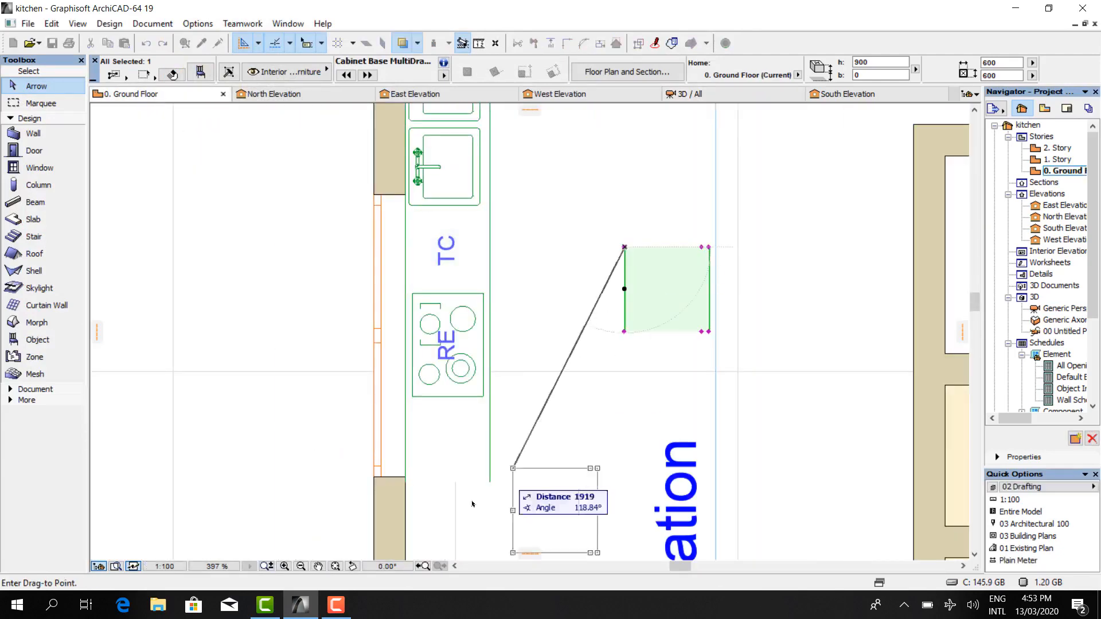
scroll(427, 227, up, 3)
click(382, 269)
click(696, 95)
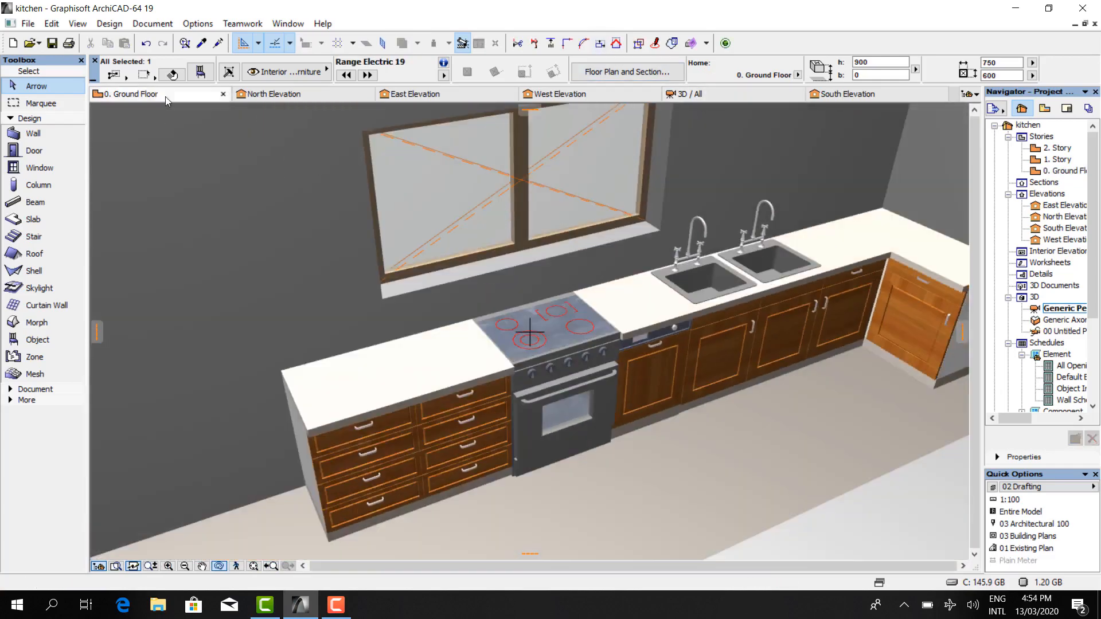
- On the floor plan, move the electric range by its rear corner out of the counter run into the open floor area
click(166, 98)
scroll(413, 356, down, 5)
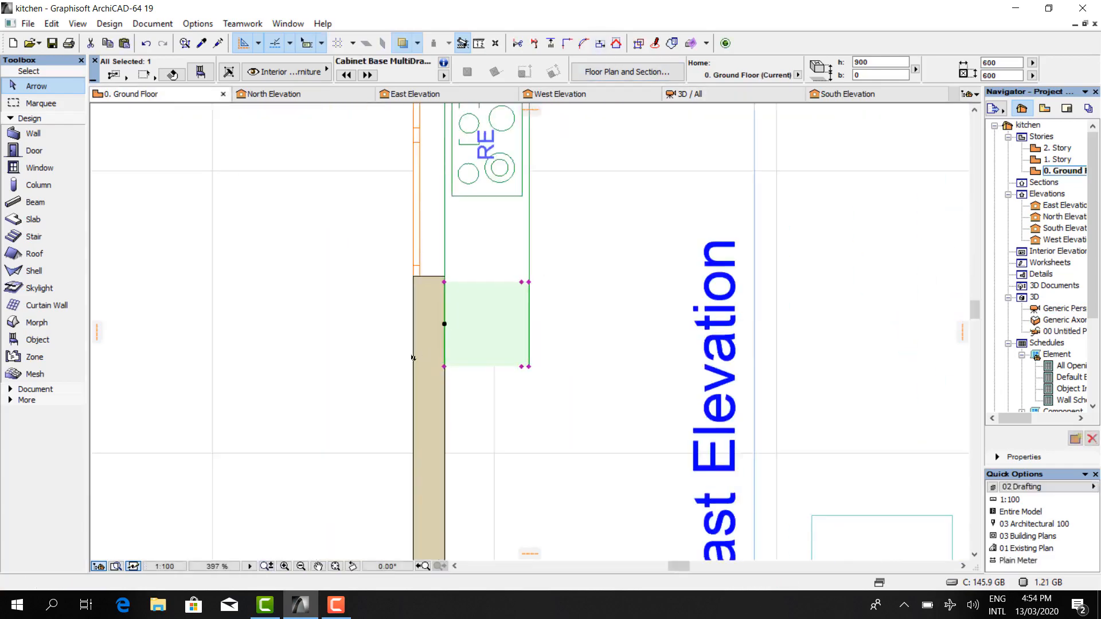
scroll(450, 277, up, 4)
key(Escape)
click(468, 196)
click(471, 236)
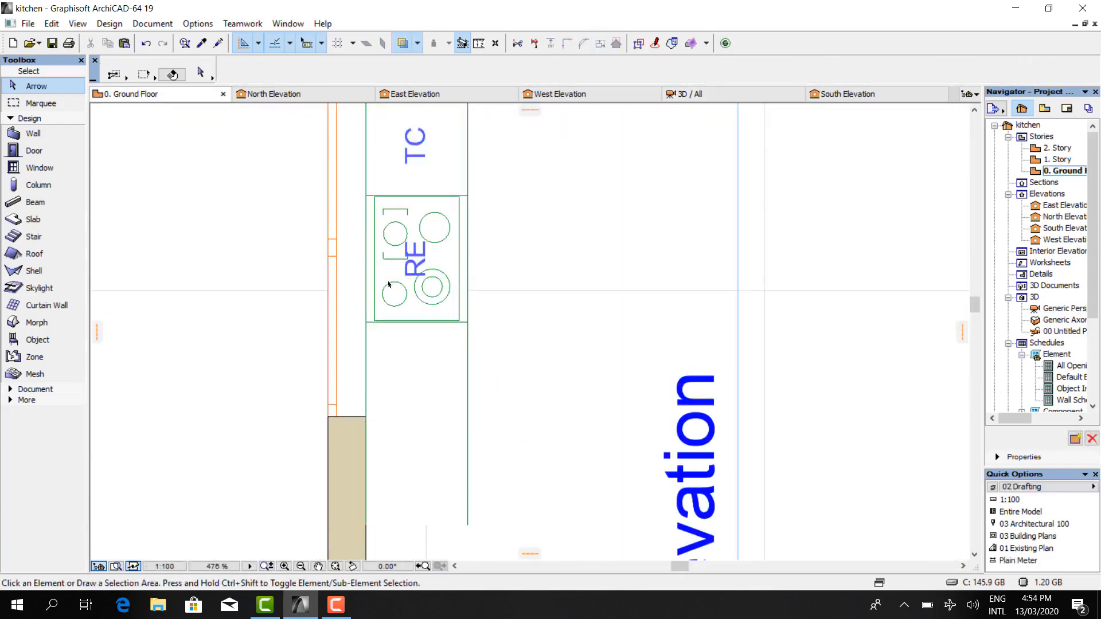
click(390, 285)
scroll(487, 258, down, 4)
key(ctrl+d)
scroll(440, 237, up, 4)
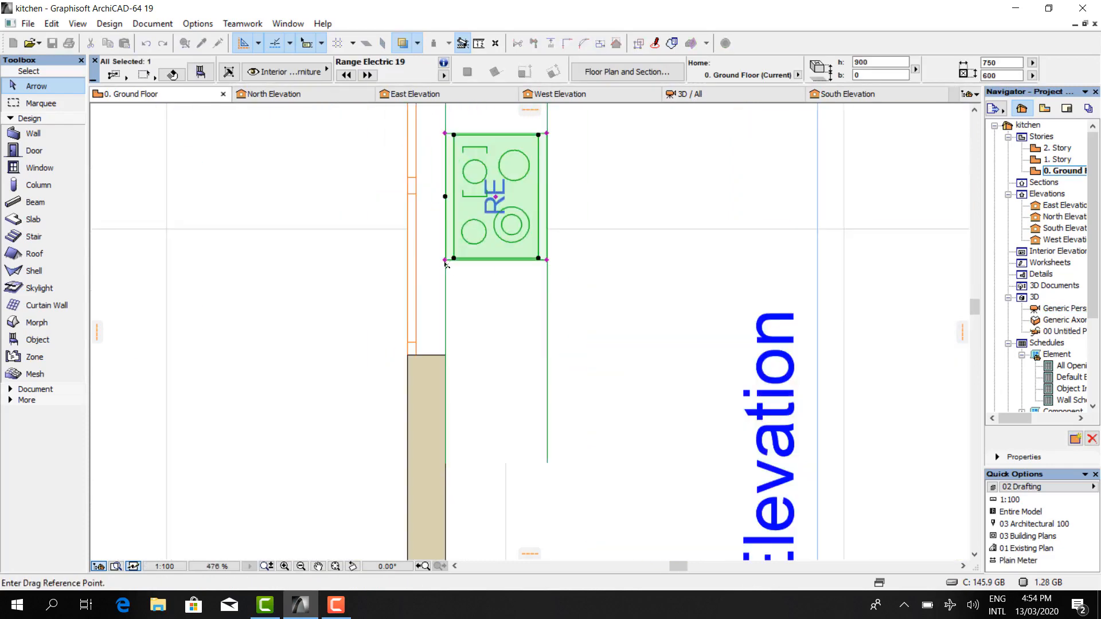
click(445, 261)
click(607, 341)
- Move both drawer cabinets together along the wall by their rear corner to butt against the trash compactor
drag(557, 243, 525, 416)
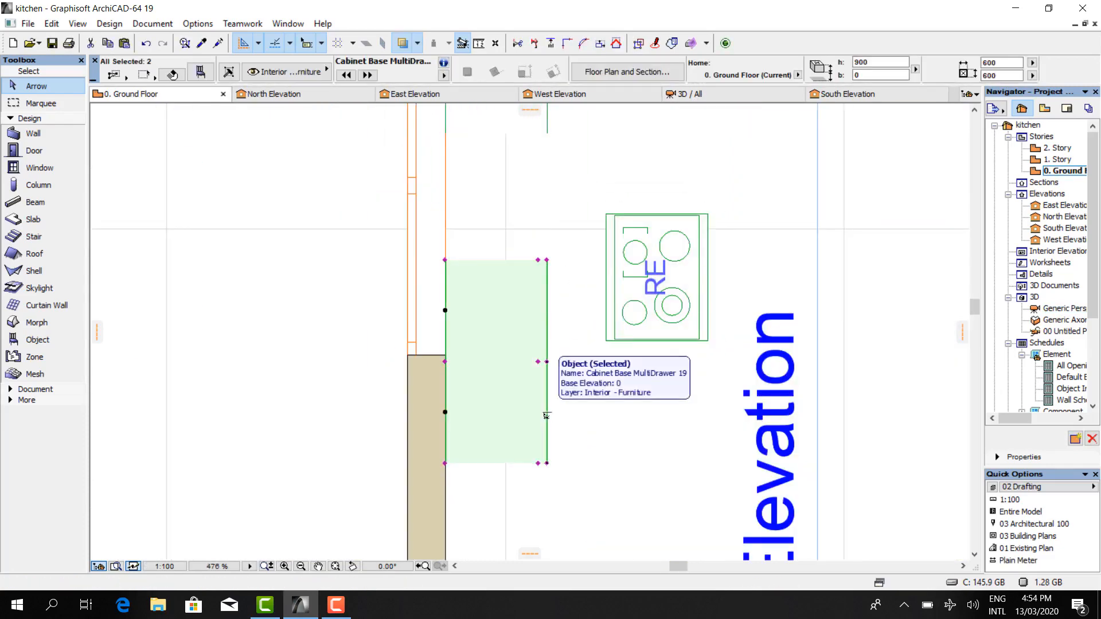
key(ctrl+d)
click(446, 261)
scroll(444, 159, down, 2)
middle_drag(444, 158, 445, 207)
click(445, 190)
- Move the electric range by its rear corner to the free end of the drawer cabinets, and check the run in 3D
click(584, 248)
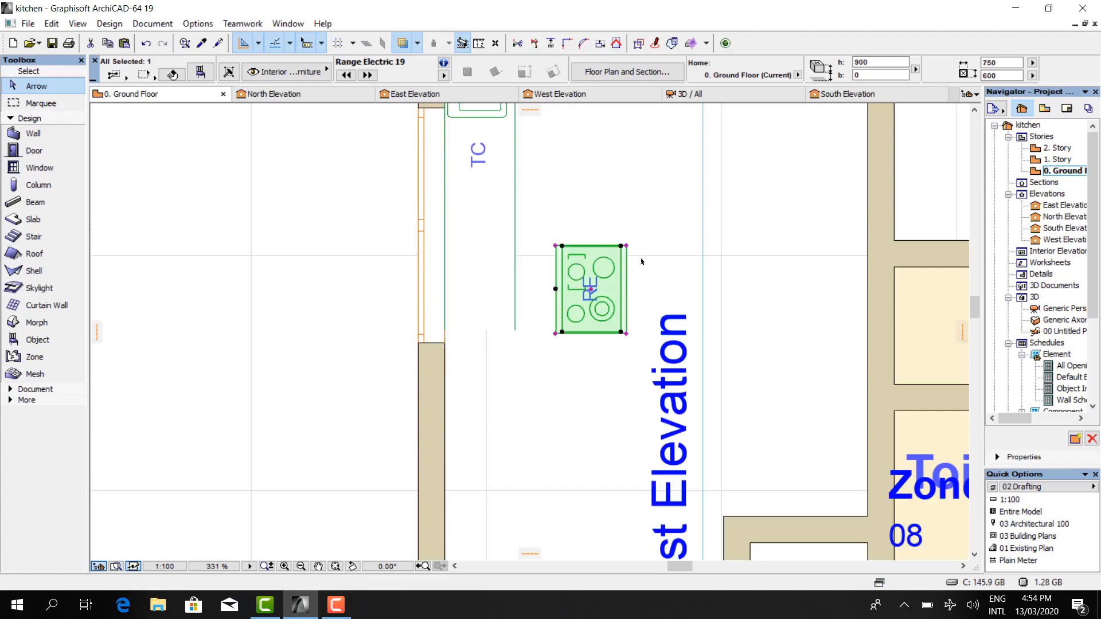
key(ctrl+d)
scroll(549, 245, up, 5)
click(568, 249)
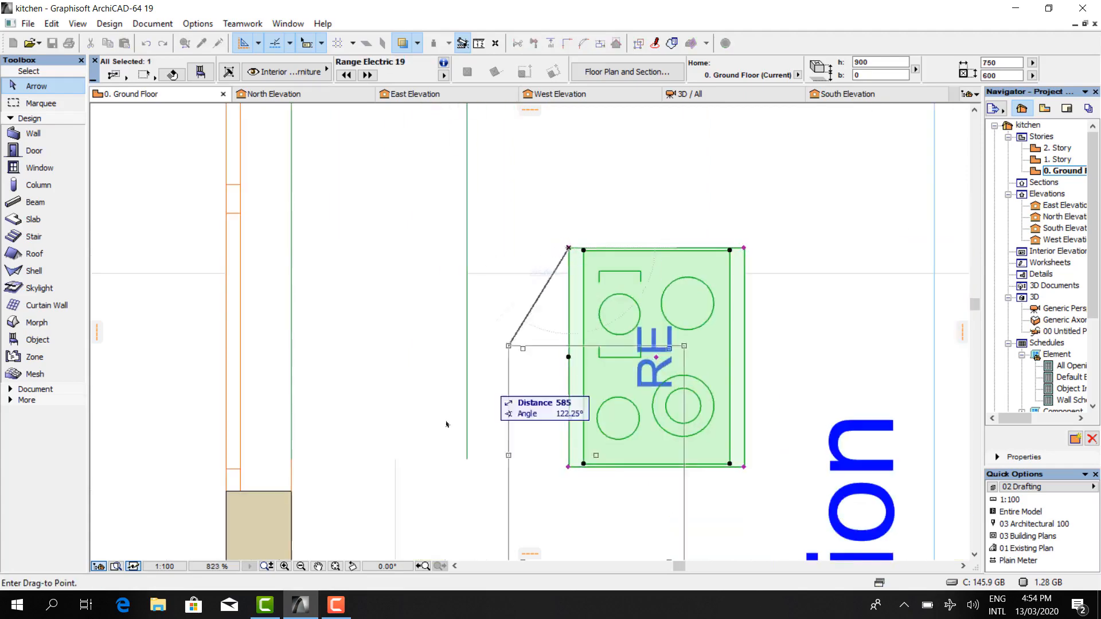
click(292, 460)
scroll(520, 223, down, 4)
scroll(505, 267, down, 3)
click(684, 94)
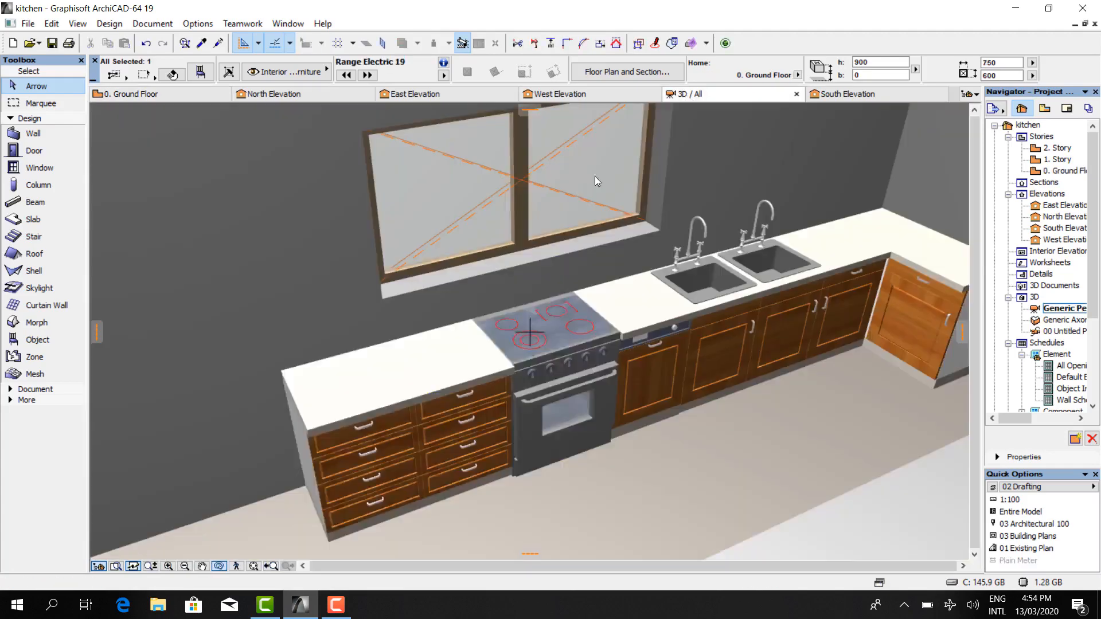
shift+middle_drag(594, 177, 349, 328)
scroll(348, 327, up, 4)
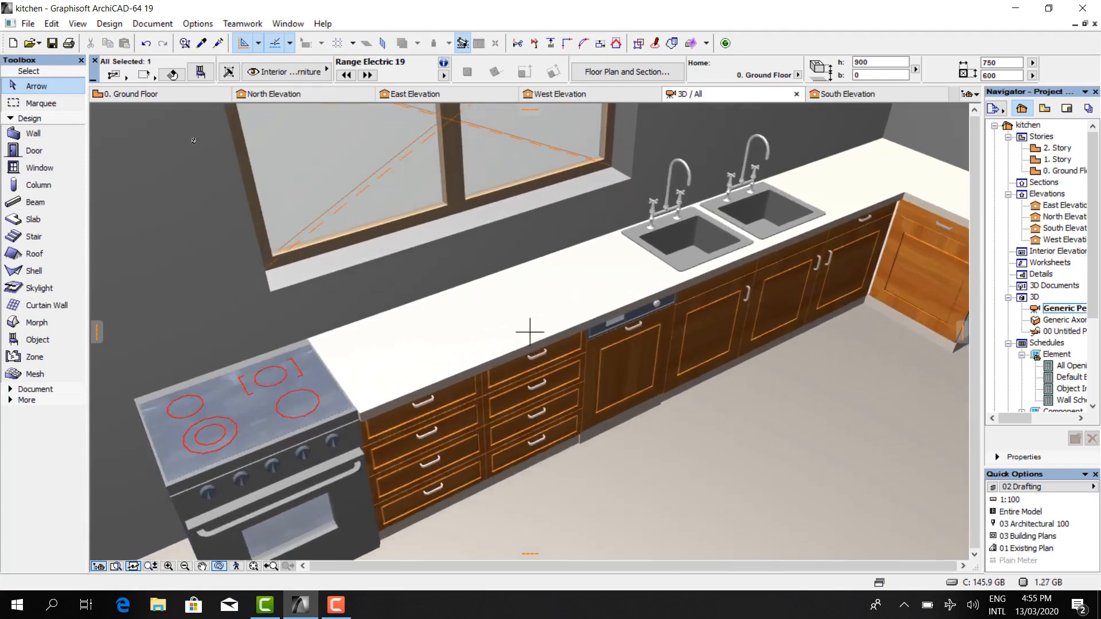
- On the floor plan, shift the range along the wall to line up its rear corner with the end of the window opening
click(156, 94)
scroll(466, 237, up, 6)
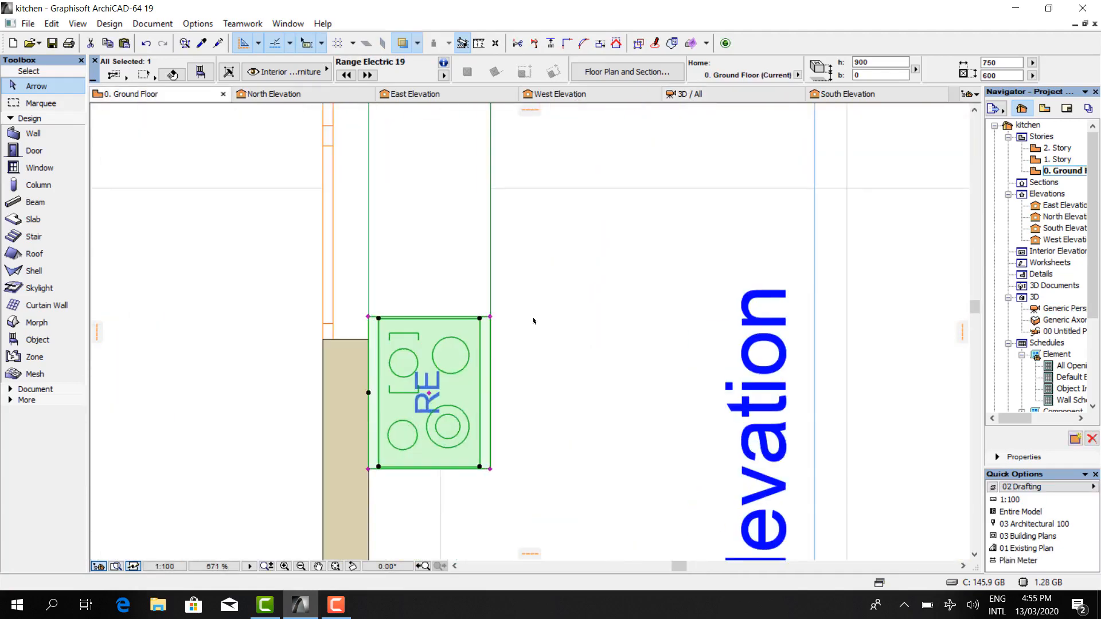
scroll(411, 471, down, 2)
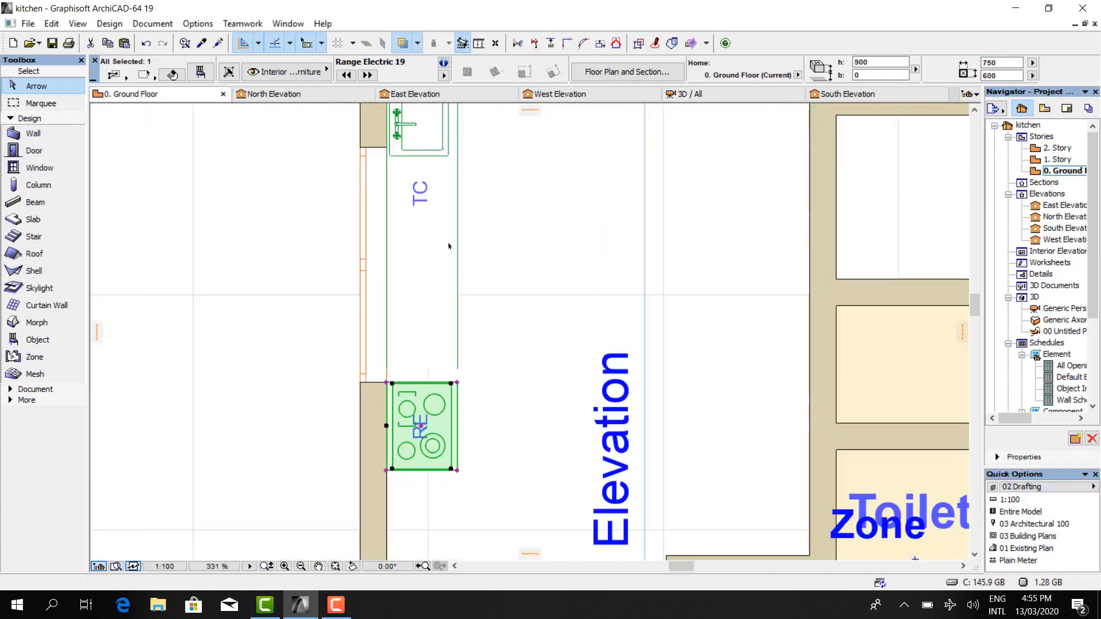
- Move the two sinks, trash compactor and two drawer cabinets together along the wall to meet the range
scroll(498, 232, down, 3)
drag(473, 173, 431, 371)
scroll(437, 378, up, 6)
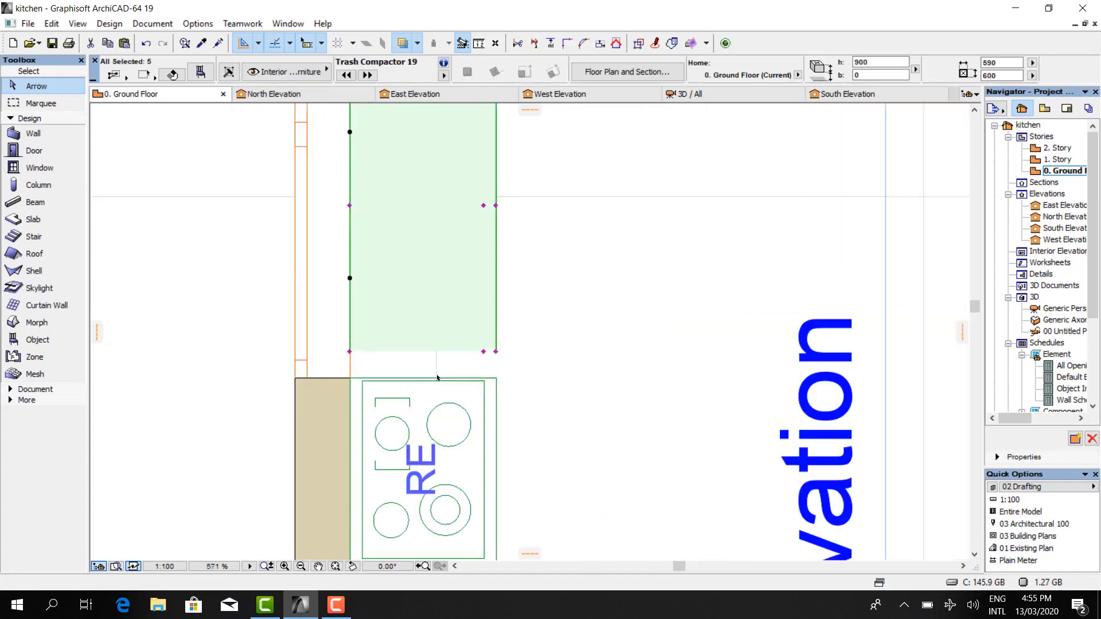
scroll(344, 370, up, 5)
click(370, 324)
click(370, 388)
click(228, 374)
scroll(367, 390, down, 12)
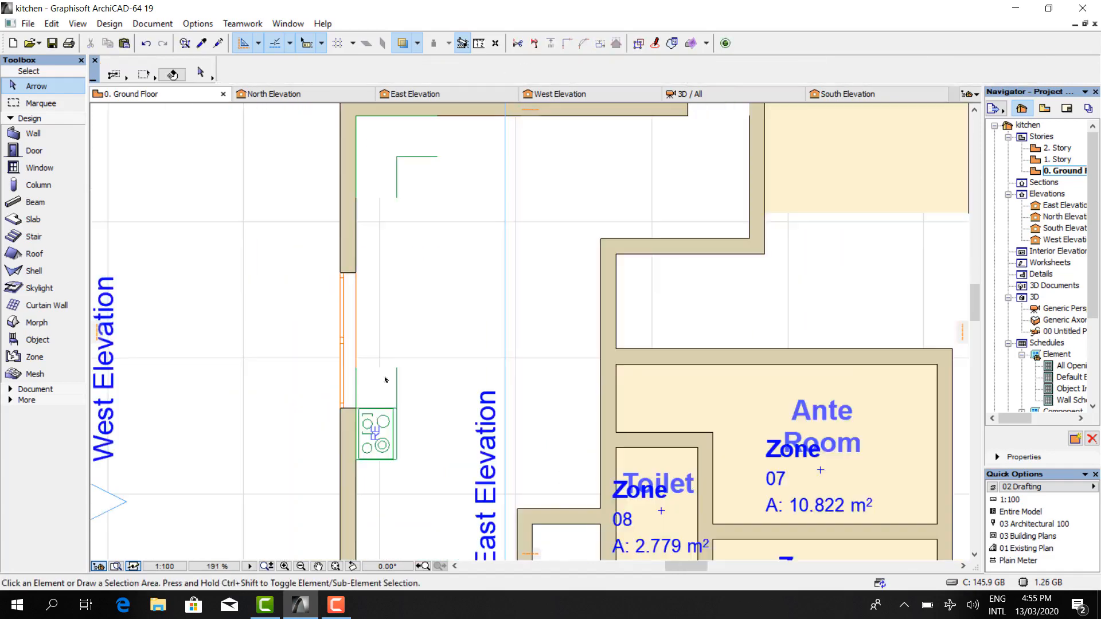
- Stretch the corner cabinet's depth to 1296 to meet the first sink cabinet, and check the continuous counter in 3D
scroll(396, 195, up, 6)
click(417, 215)
scroll(304, 247, up, 3)
click(304, 248)
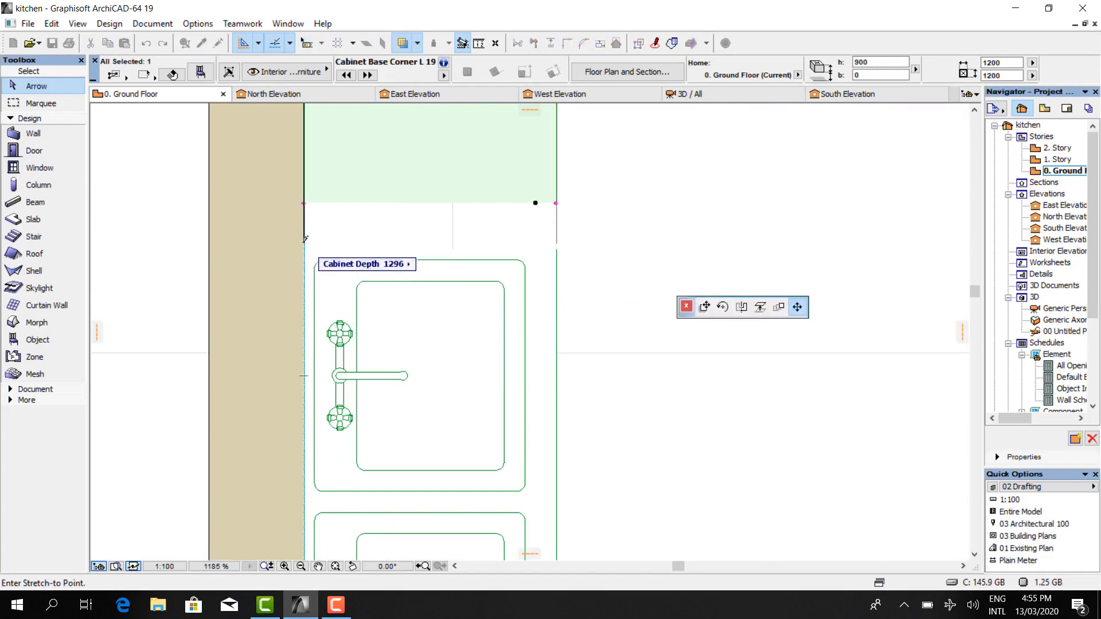
click(691, 94)
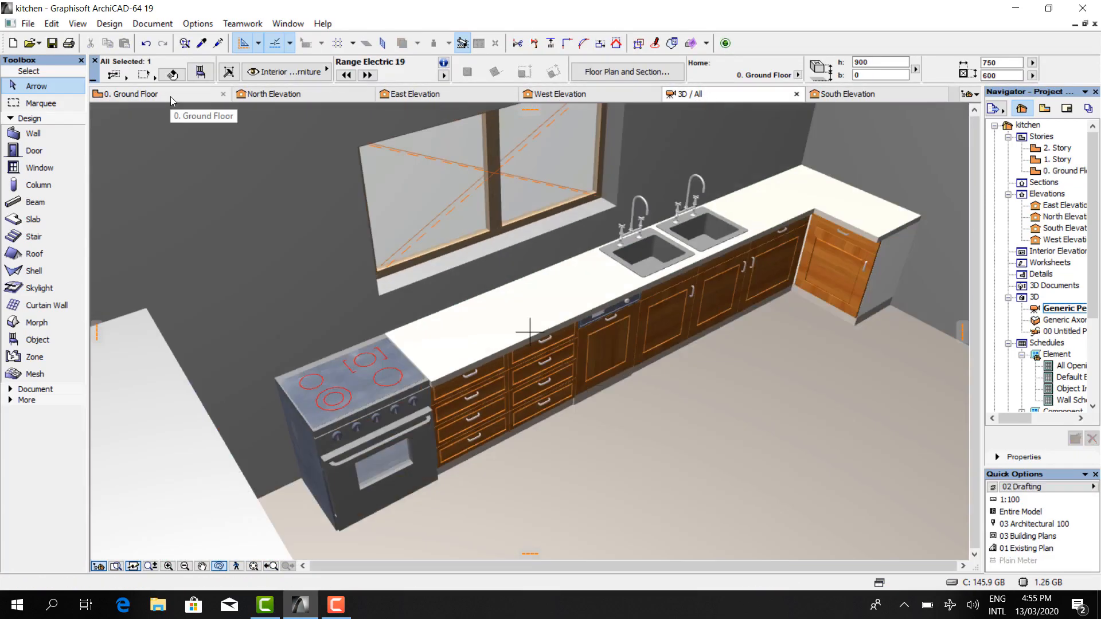
click(170, 96)
scroll(396, 330, down, 9)
scroll(537, 244, up, 5)
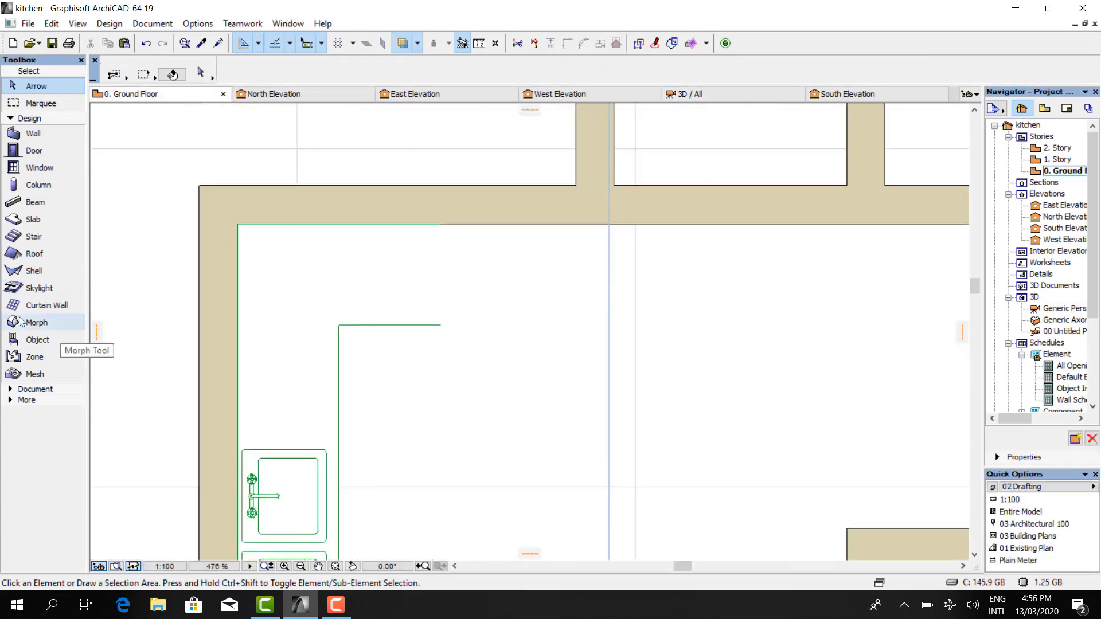
- Choose Cabinet Tall Double Door with Oven 19 from Kitchen Cabinets 19 and set its oven door style to Style 2
click(57, 340)
click(202, 76)
scroll(299, 143, down, 1)
click(300, 169)
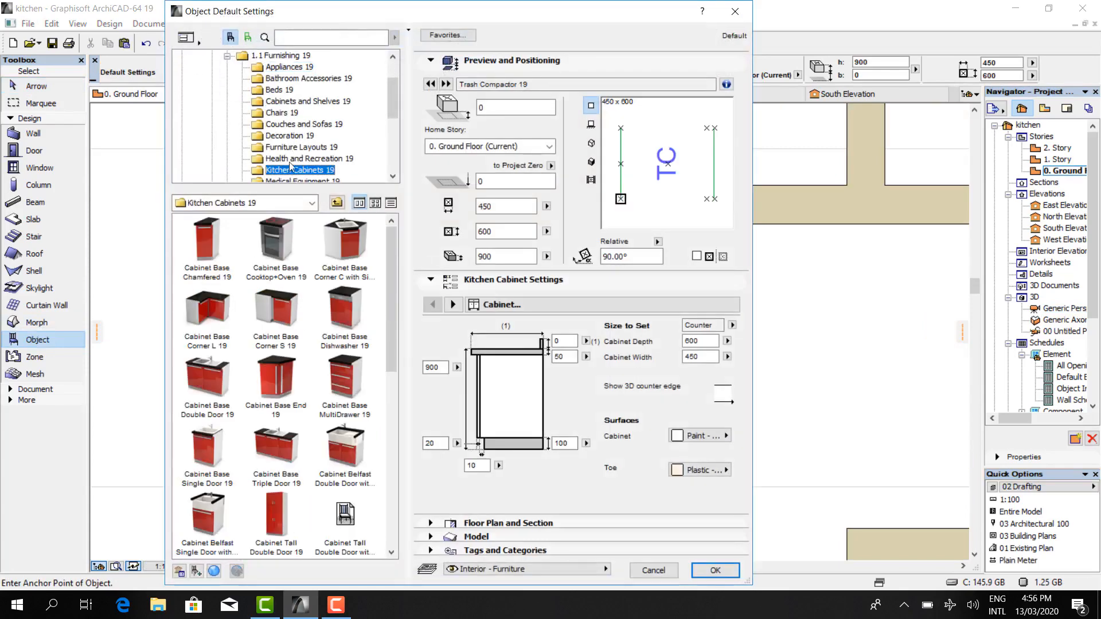
click(344, 516)
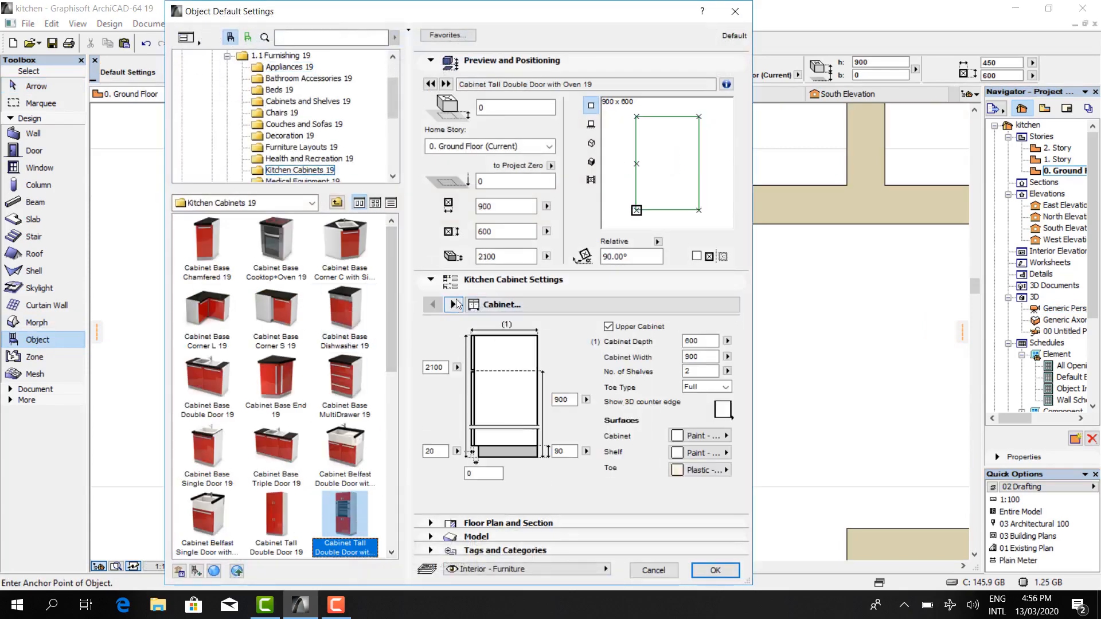
click(453, 305)
click(507, 421)
click(594, 493)
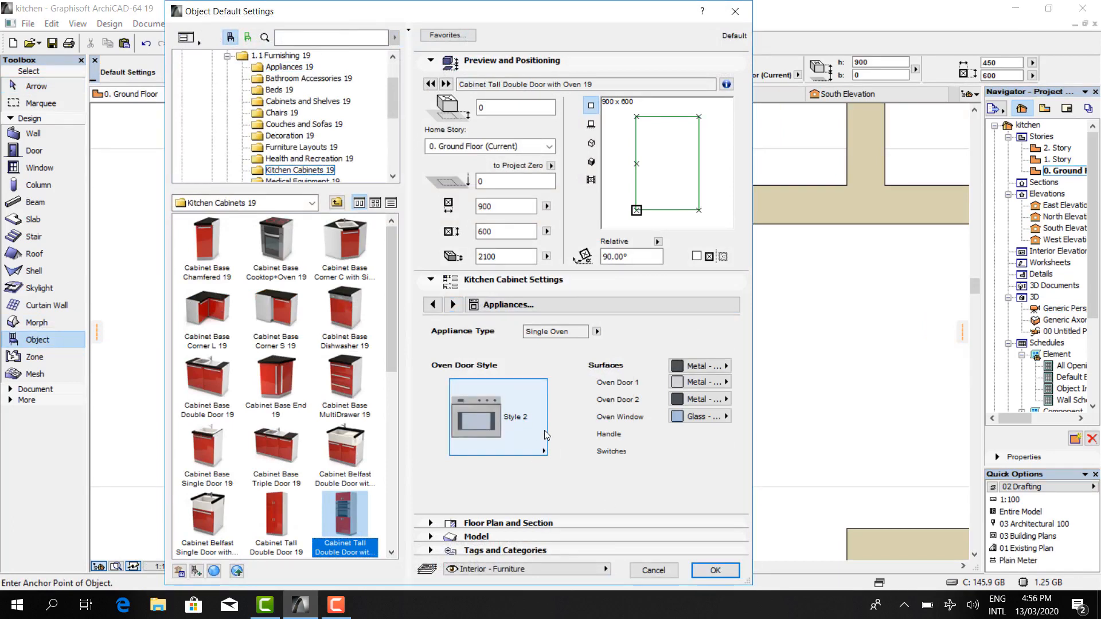
- Set the tall cabinet's door style to Style 2 and its door frame surface to Wood - Mahogany Vertical
click(453, 304)
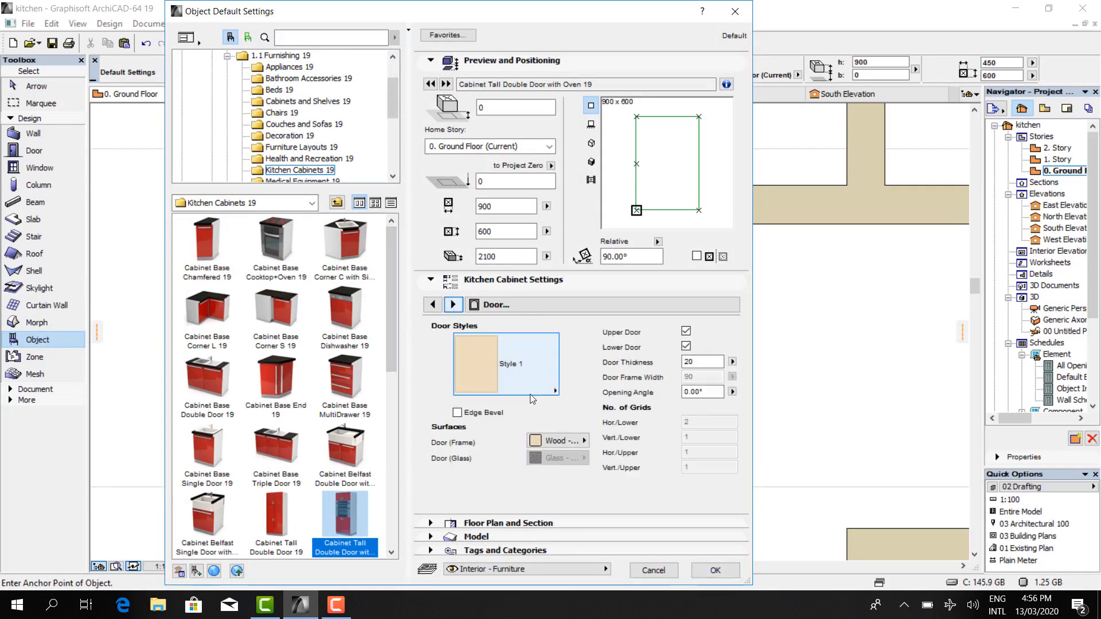
click(543, 389)
click(614, 114)
click(557, 441)
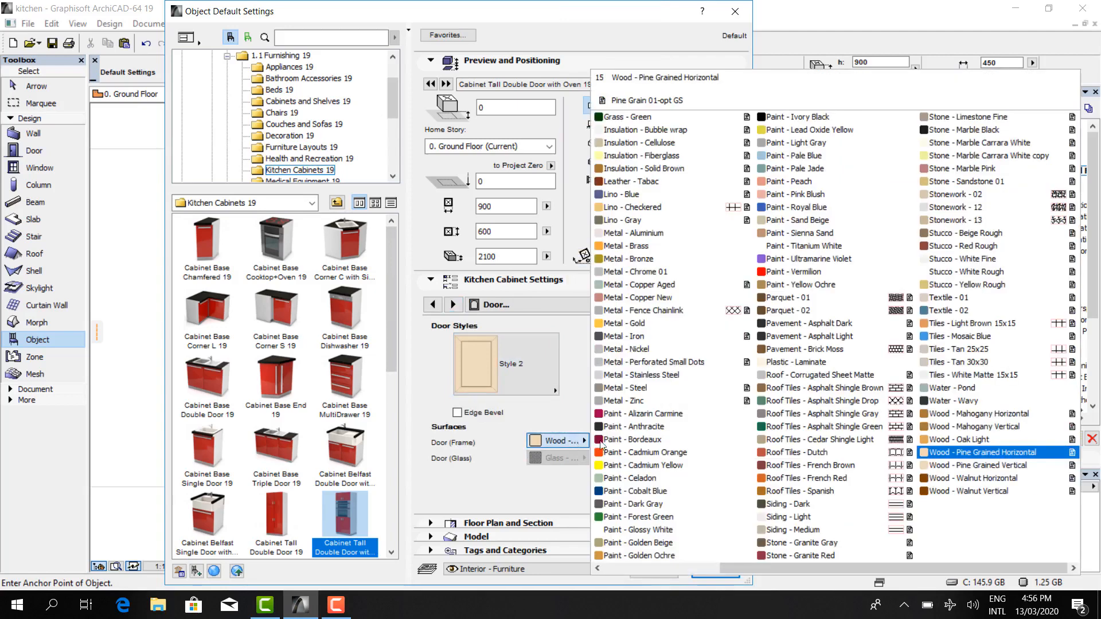
click(1011, 424)
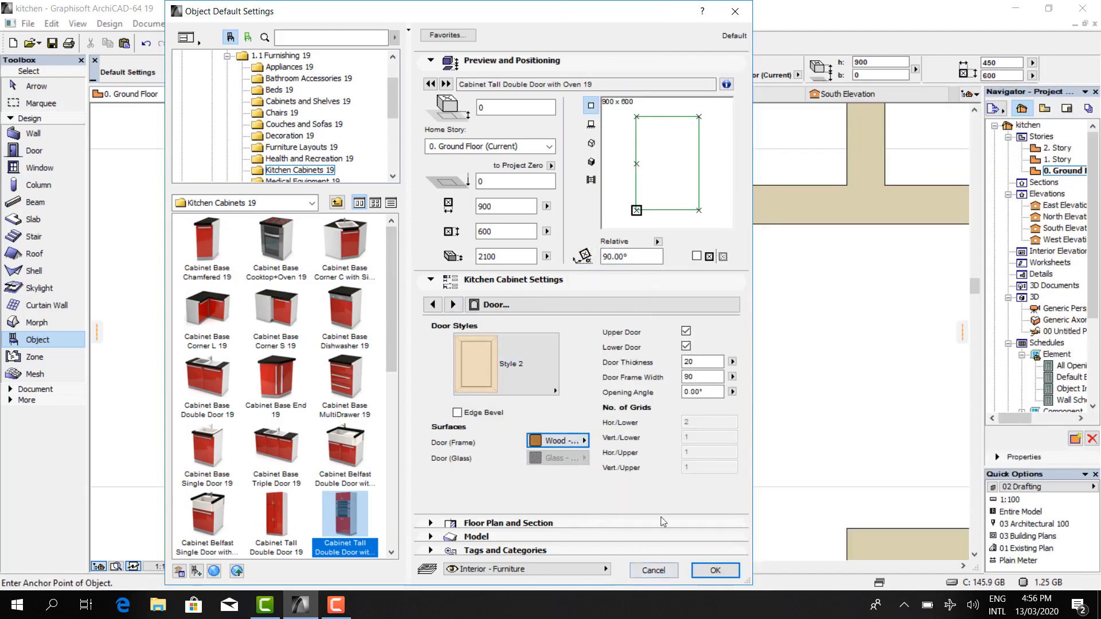
- Set the tall cabinet's knob to Style 5 and its rotation to 0.00°, and place it in the open kitchen floor
click(453, 305)
click(497, 382)
click(570, 285)
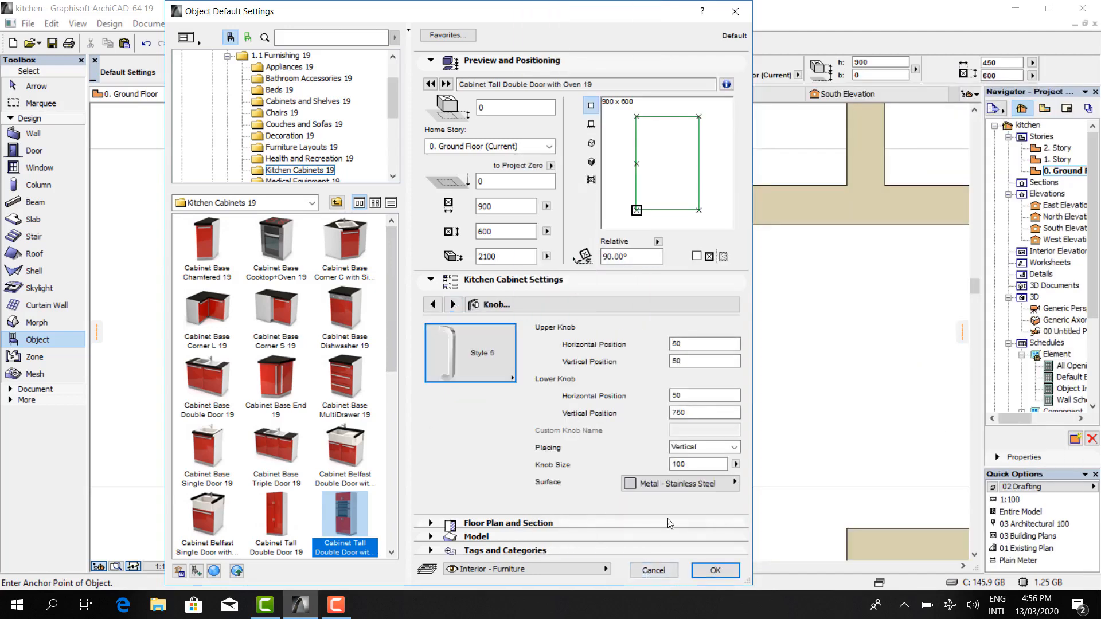
click(715, 570)
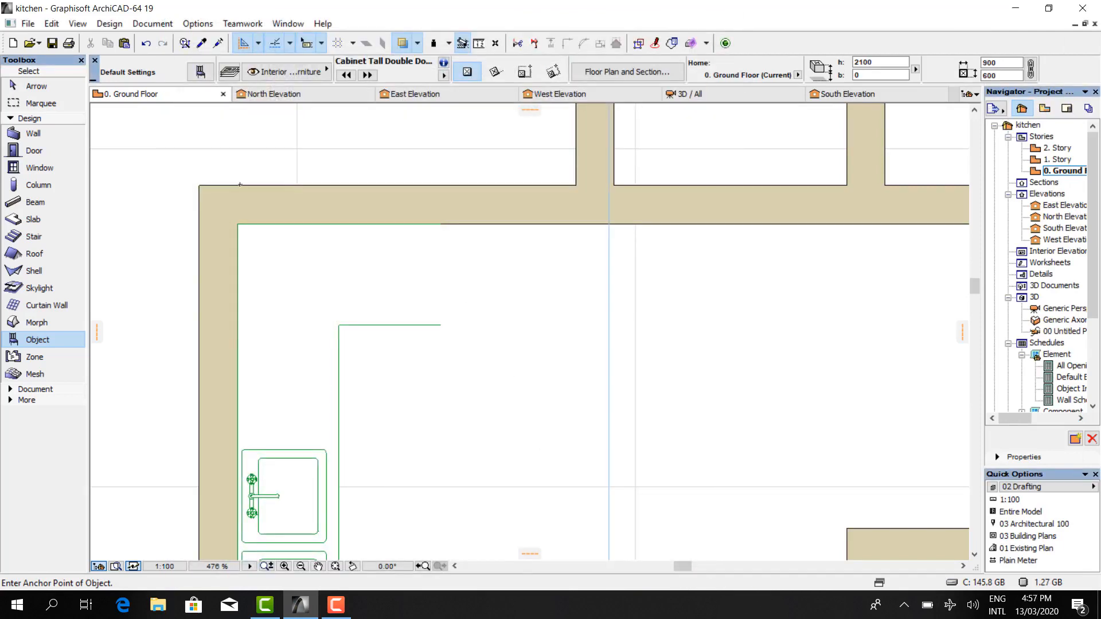
key(ctrl+t)
click(715, 571)
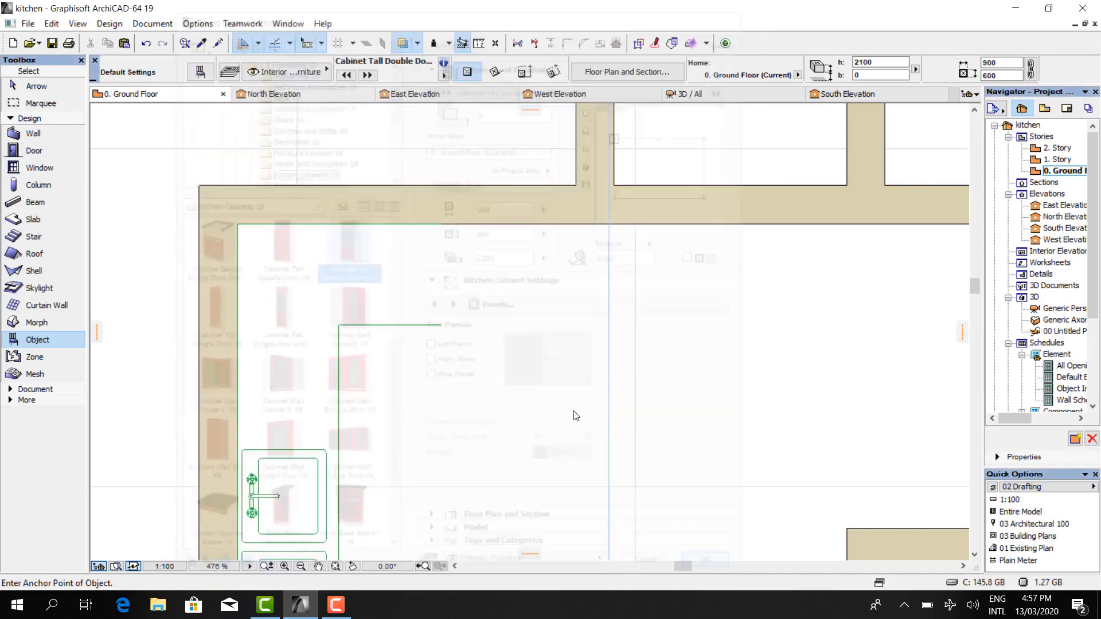
click(510, 374)
- Move the tall oven cabinet by its rear corner against the wall beside the corner cabinet, and check it in 3D
click(48, 88)
click(511, 386)
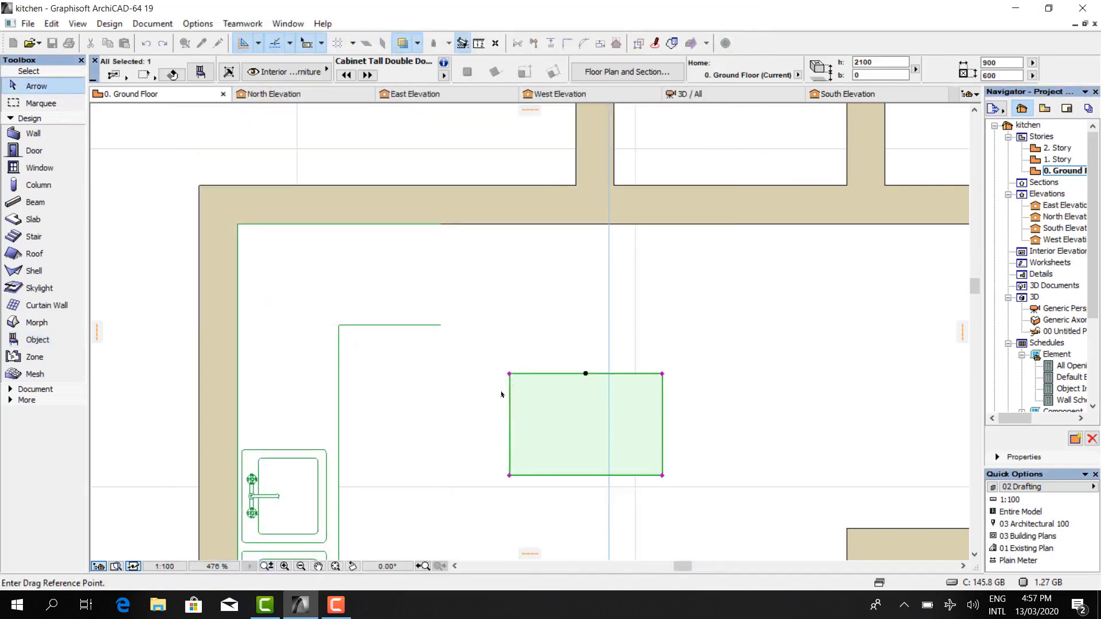
click(511, 374)
click(440, 223)
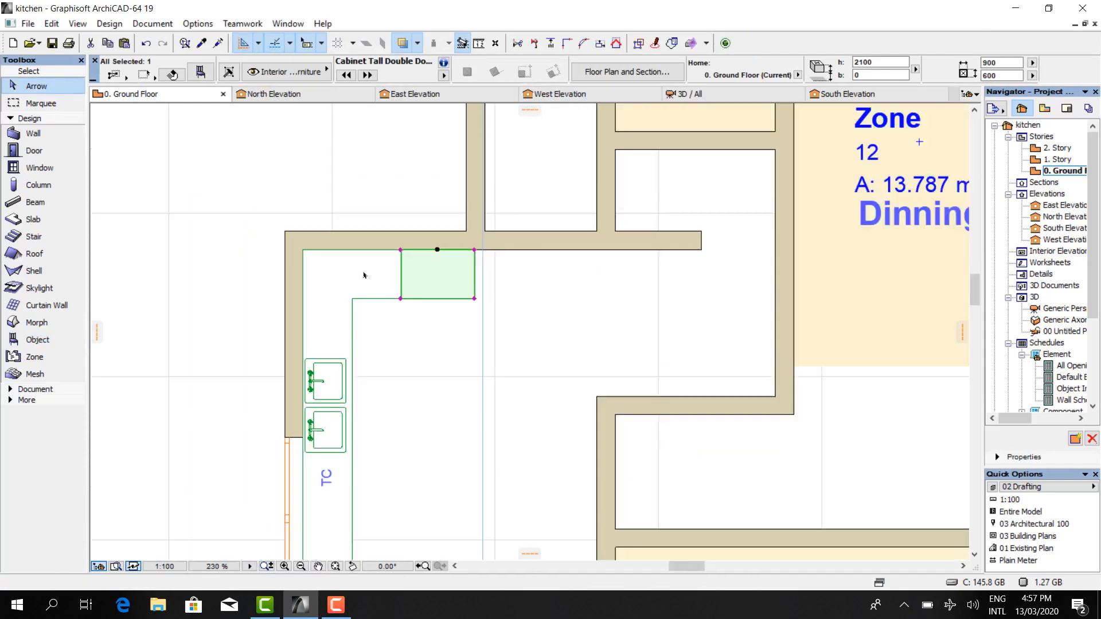
click(689, 94)
scroll(647, 450, down, 3)
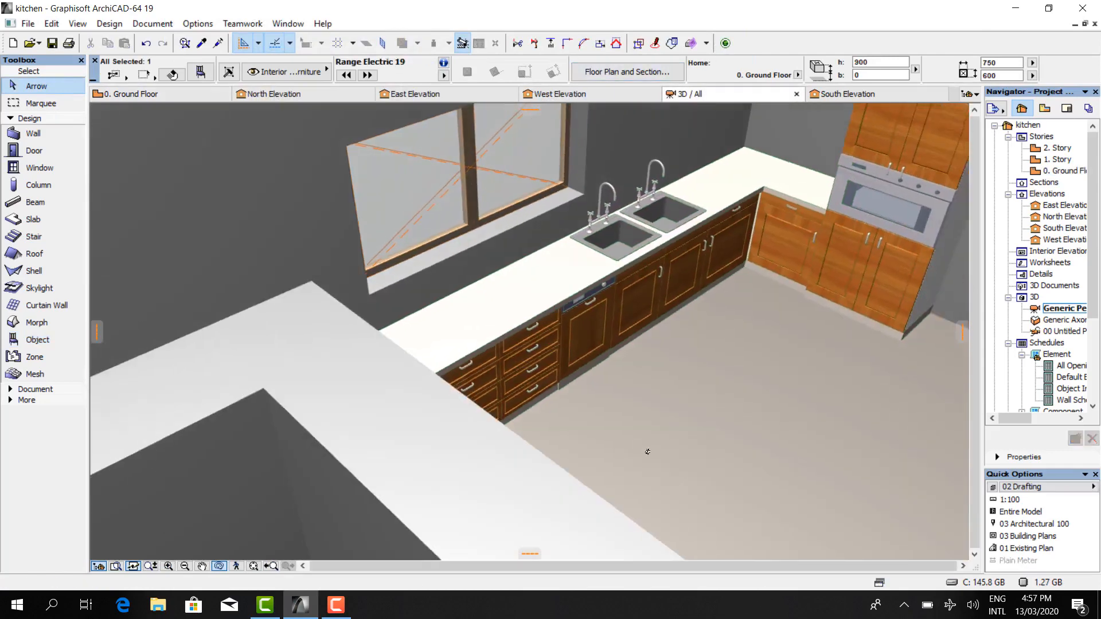
shift+middle_drag(647, 449, 740, 459)
- Return to the ground floor plan and choose Refrigerator 19 from the Appliances 19 library folder as the object to place
click(143, 97)
scroll(296, 231, down, 6)
scroll(462, 249, down, 2)
click(462, 248)
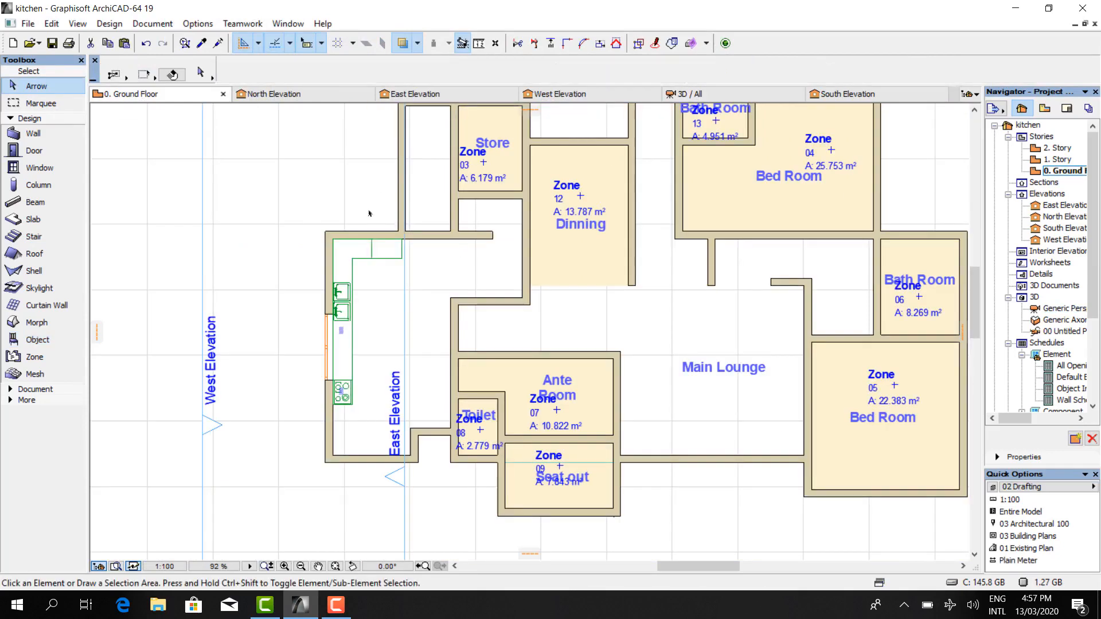
scroll(338, 219, up, 4)
double_click(36, 339)
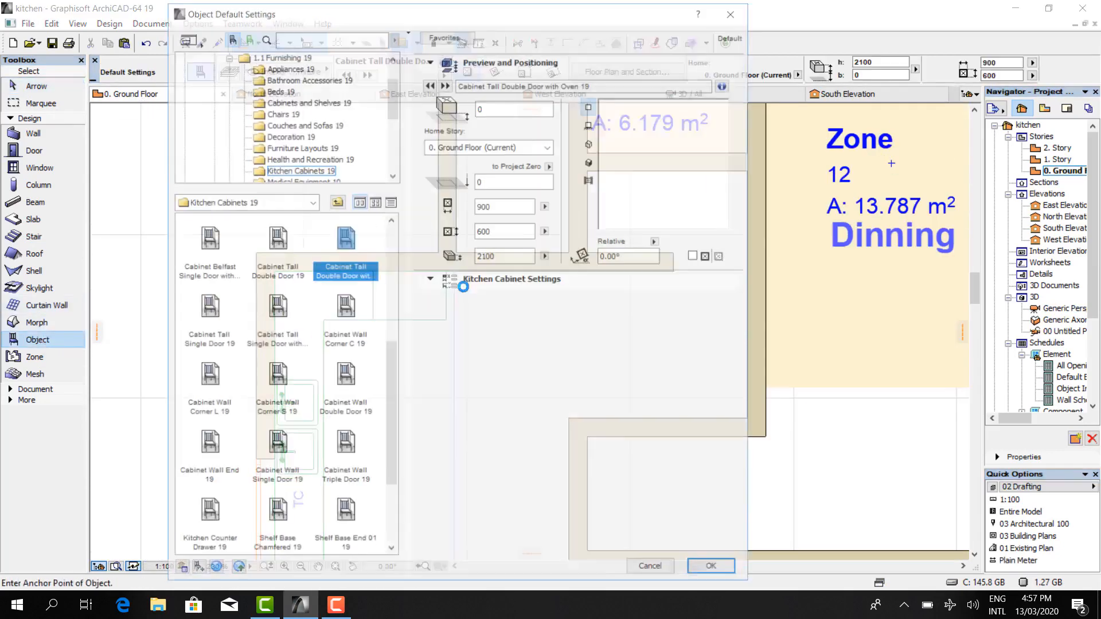
click(291, 67)
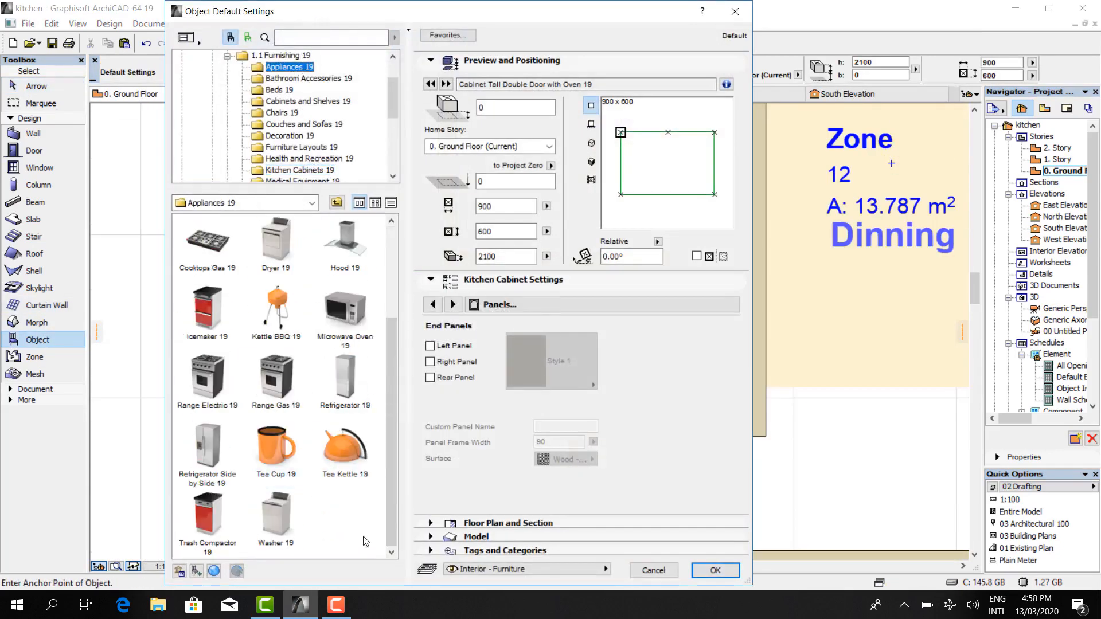
click(345, 378)
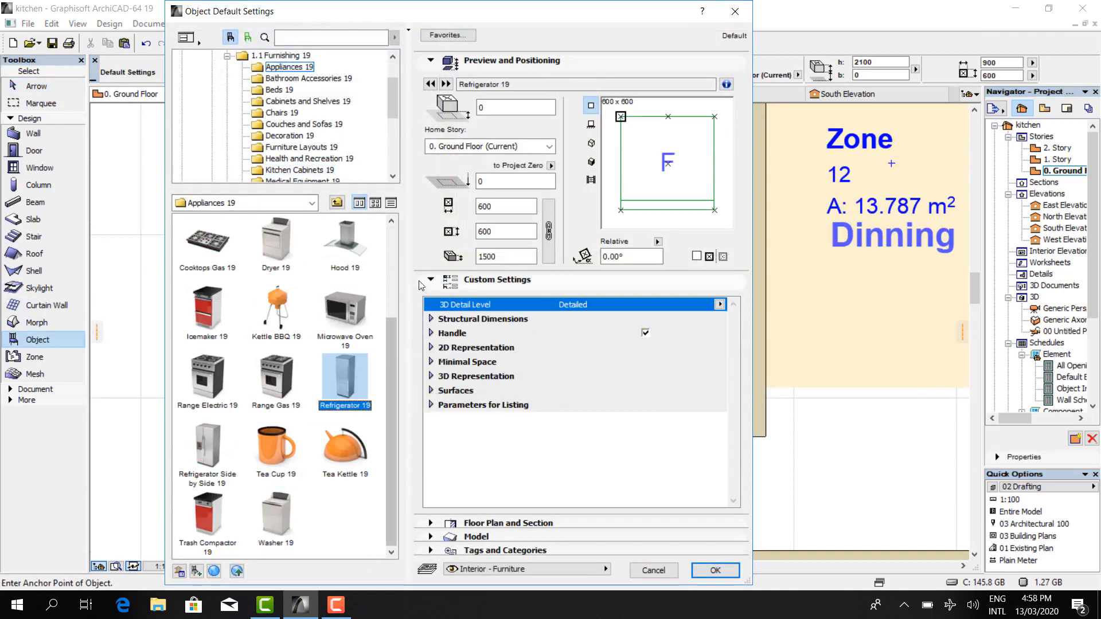
- Examine the refrigerator's handle parameters and surface materials
click(431, 333)
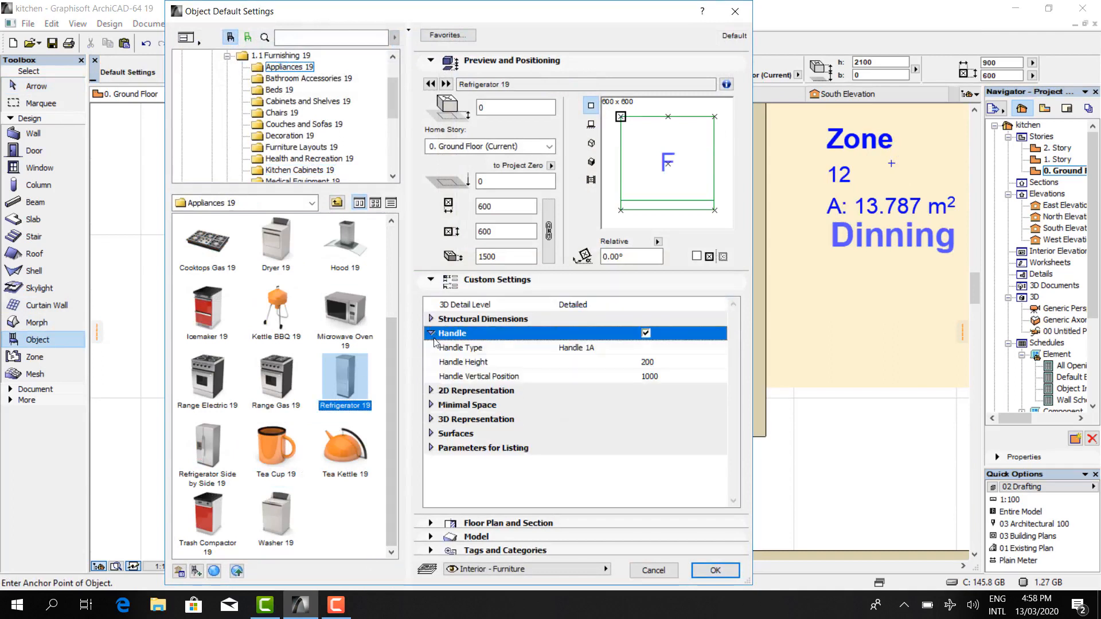
click(430, 334)
click(431, 333)
click(610, 348)
click(722, 349)
click(724, 354)
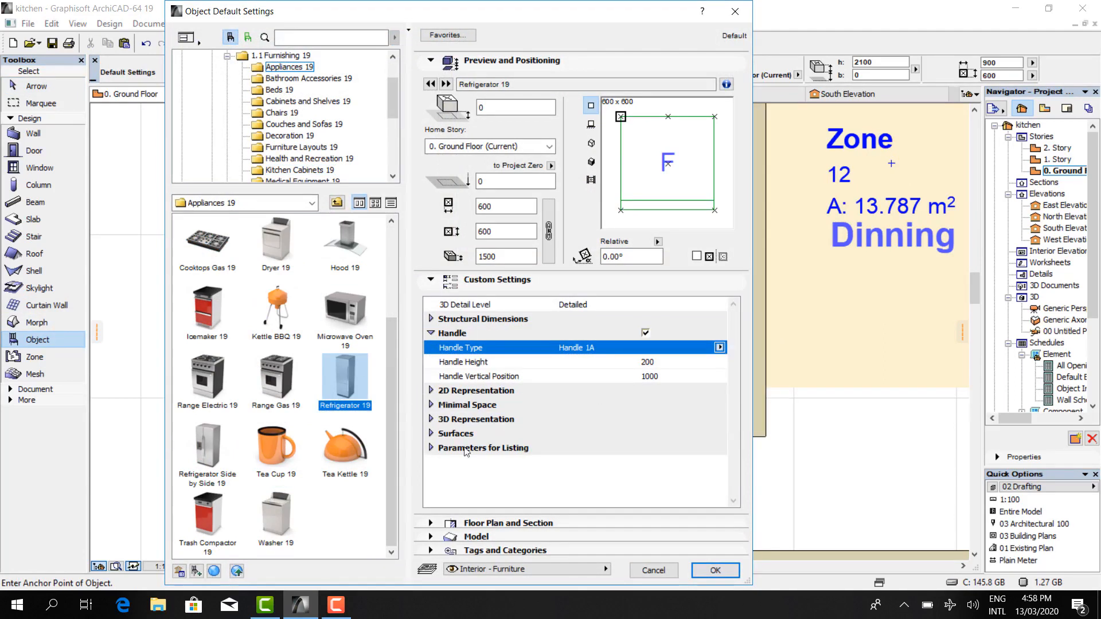
click(430, 434)
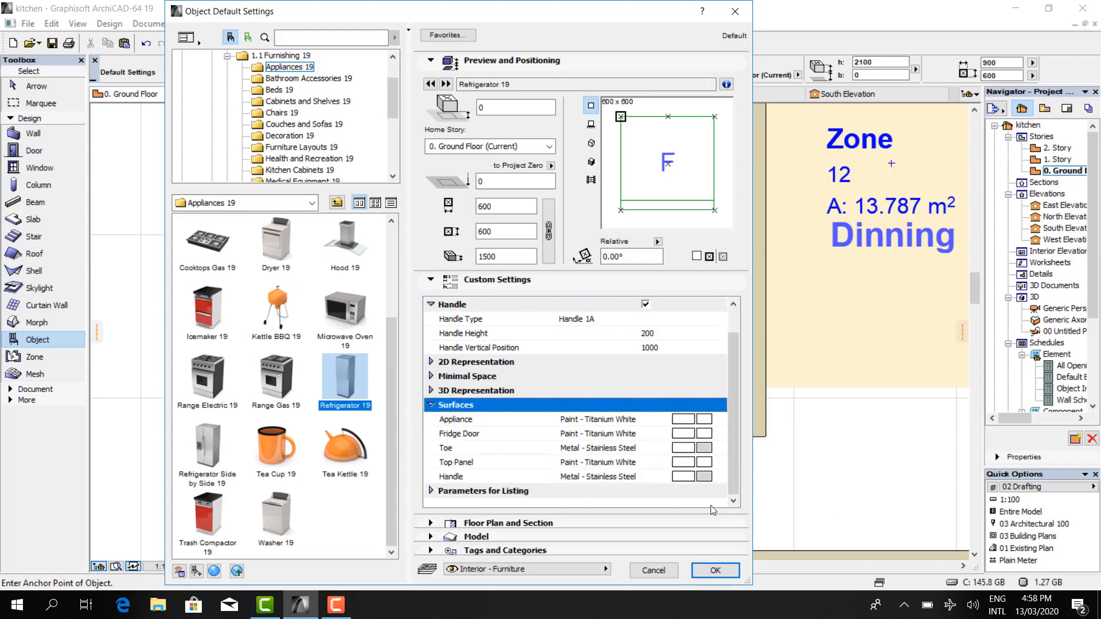
- Place the refrigerator on the plan and move it by its rear corner against the wall beside the tall oven cabinet
click(715, 571)
click(490, 345)
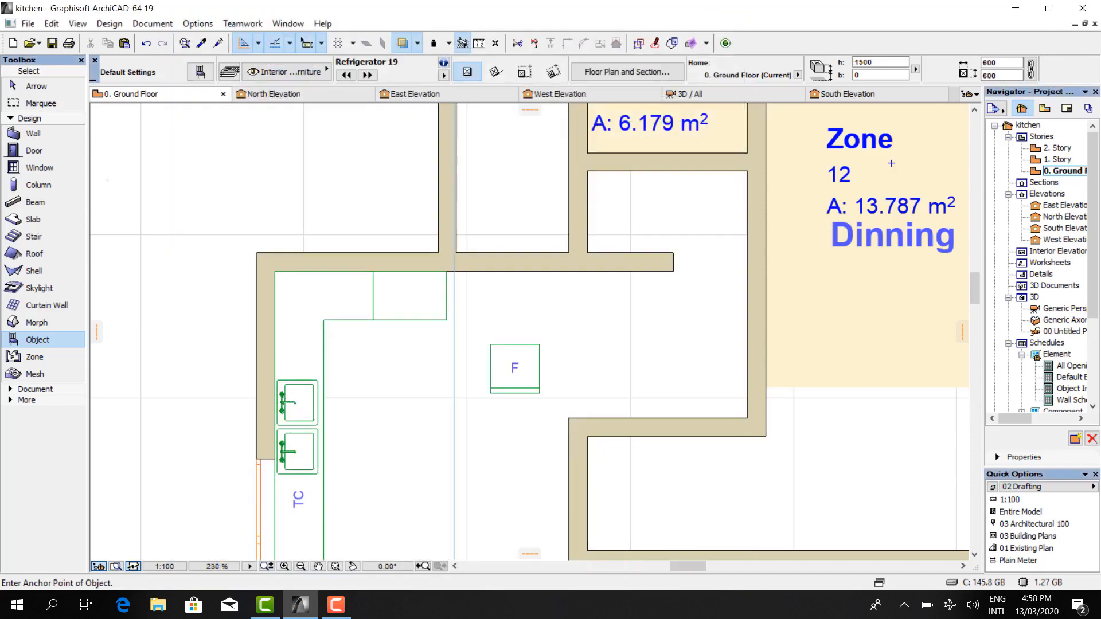
click(37, 87)
click(501, 366)
scroll(499, 369, up, 4)
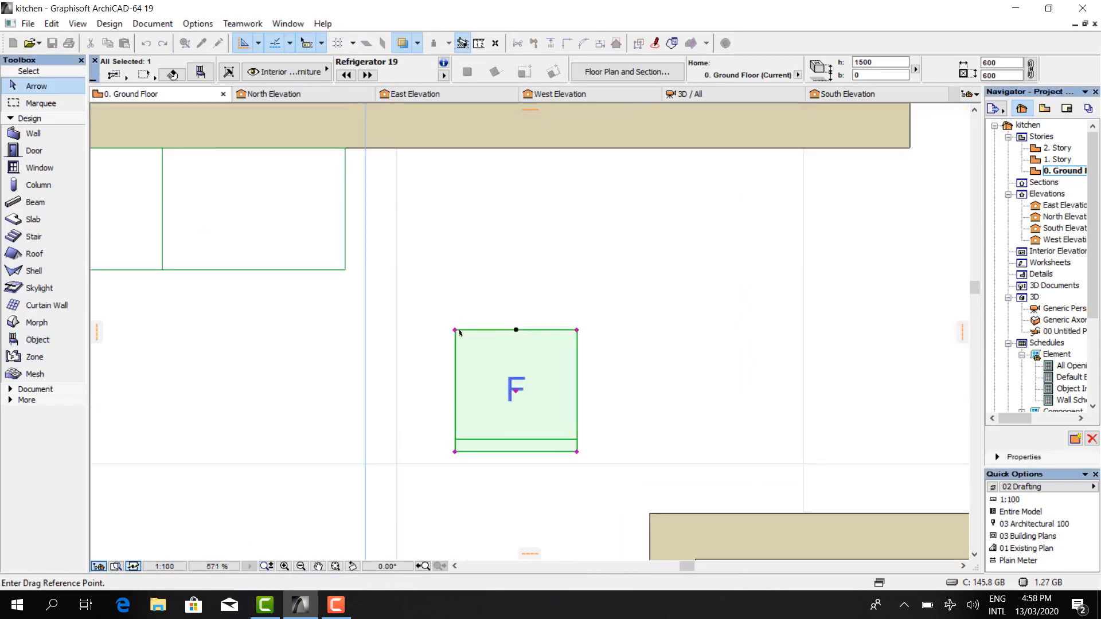
click(457, 328)
click(346, 149)
click(674, 96)
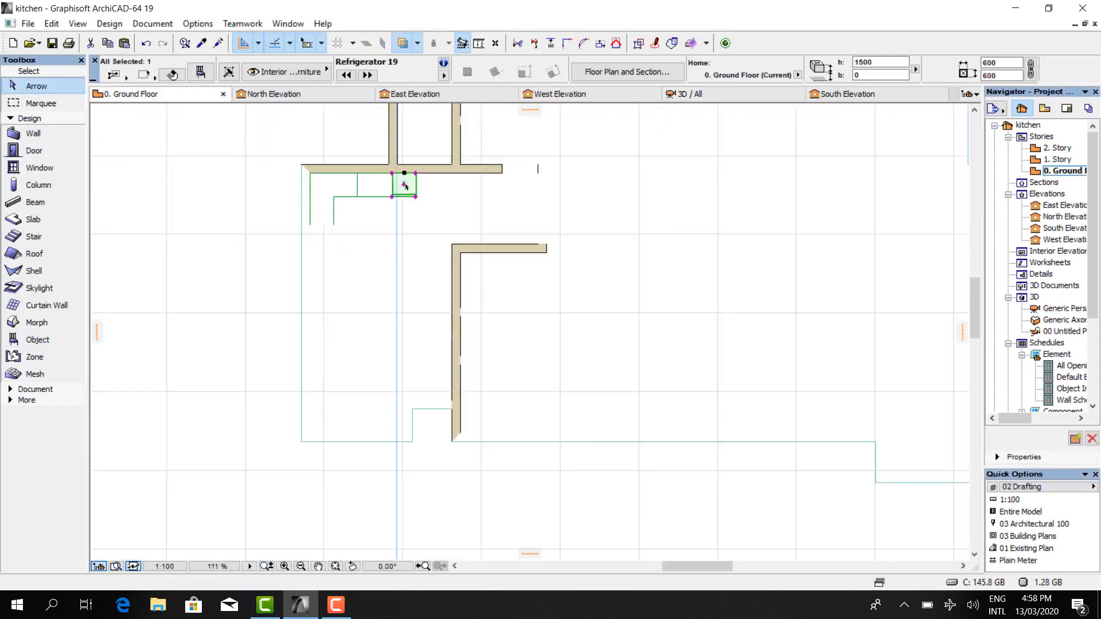
scroll(407, 287, down, 3)
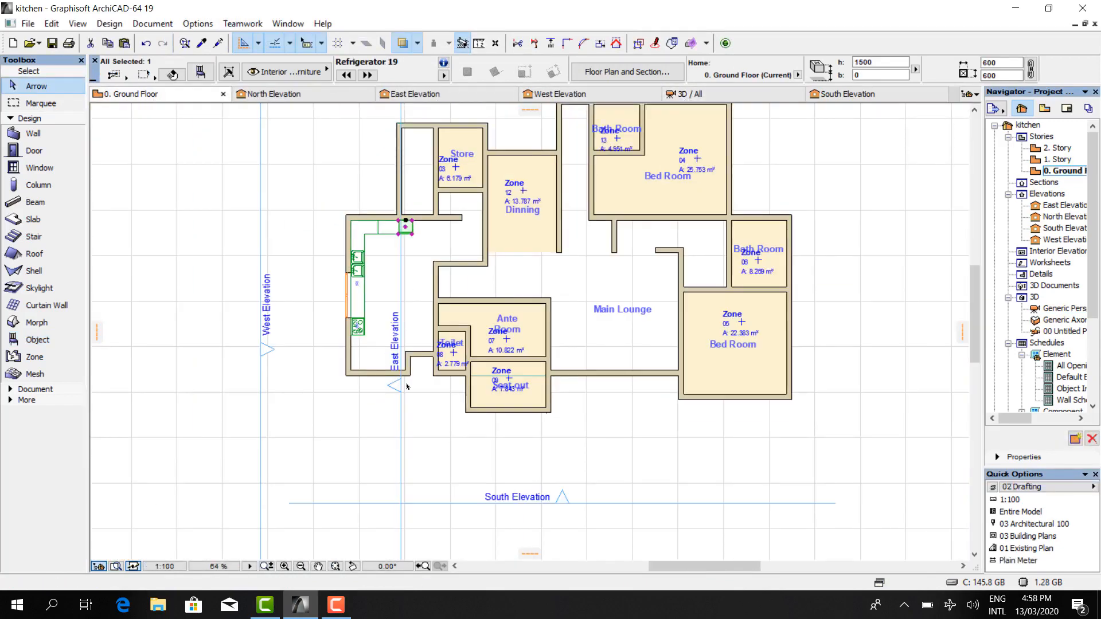
- Measure the tall oven cabinet's height in the South Elevation
double_click(450, 503)
click(826, 95)
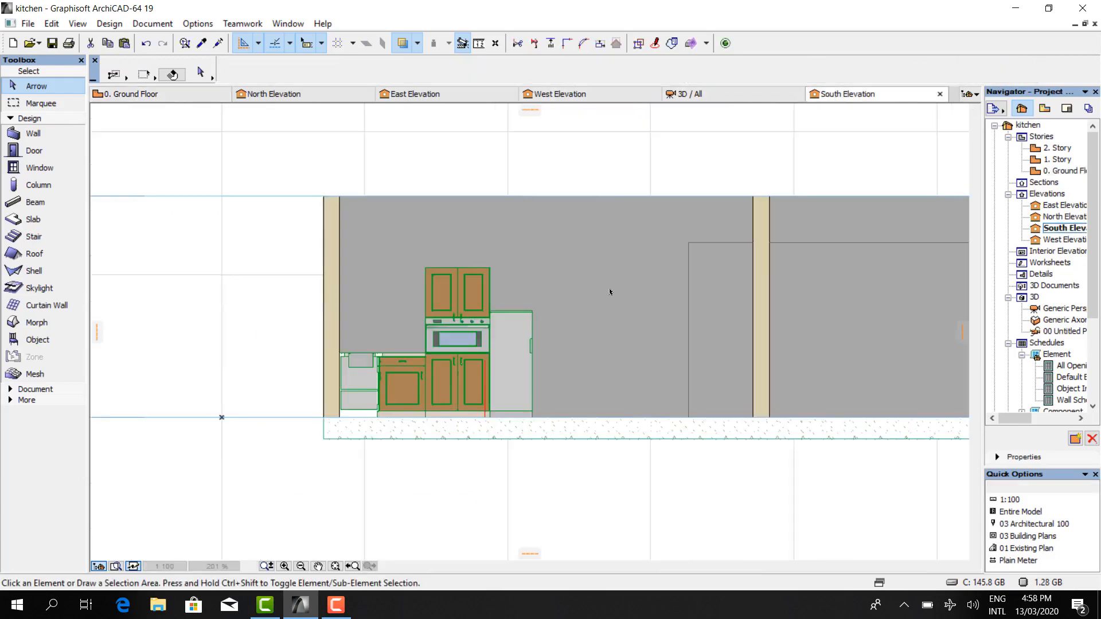
scroll(525, 290, up, 7)
scroll(492, 344, down, 6)
scroll(491, 346, up, 5)
scroll(510, 366, up, 2)
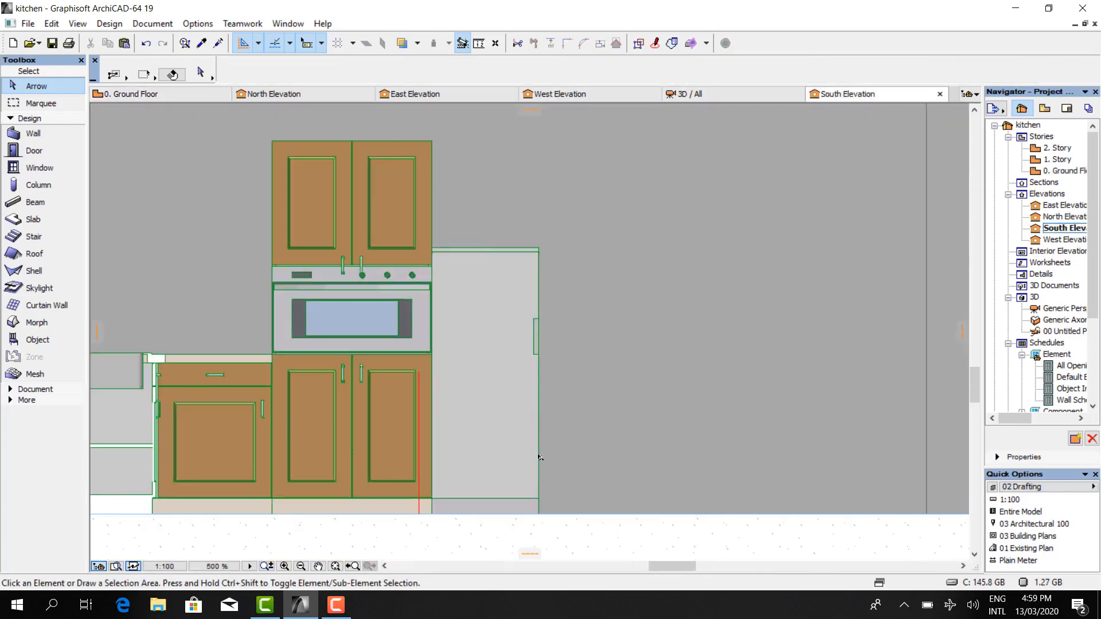
key(m)
click(539, 514)
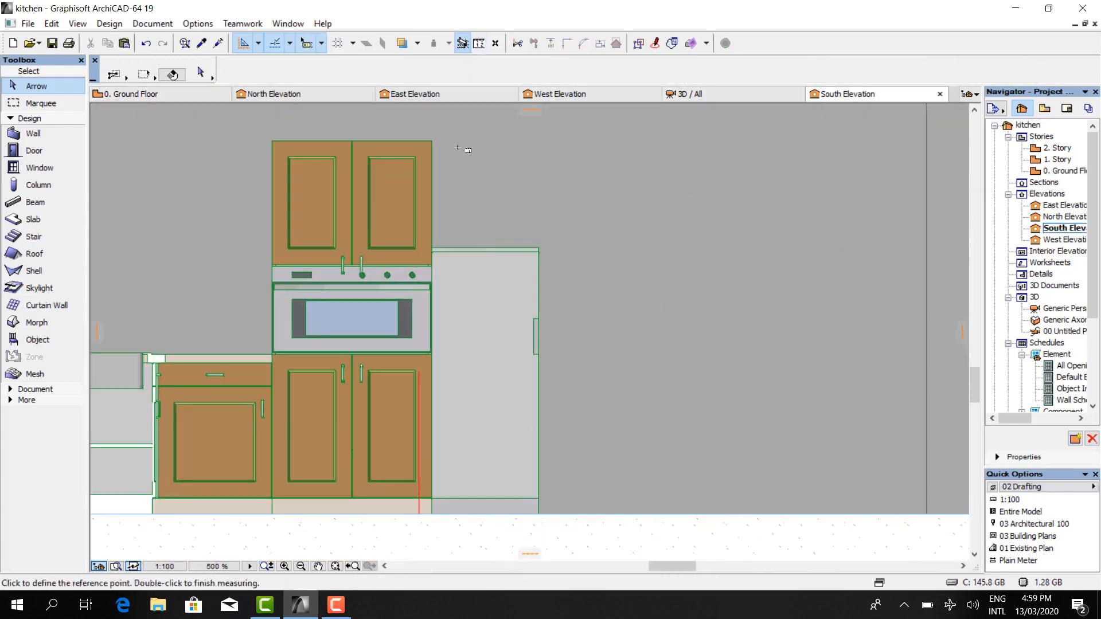
click(432, 141)
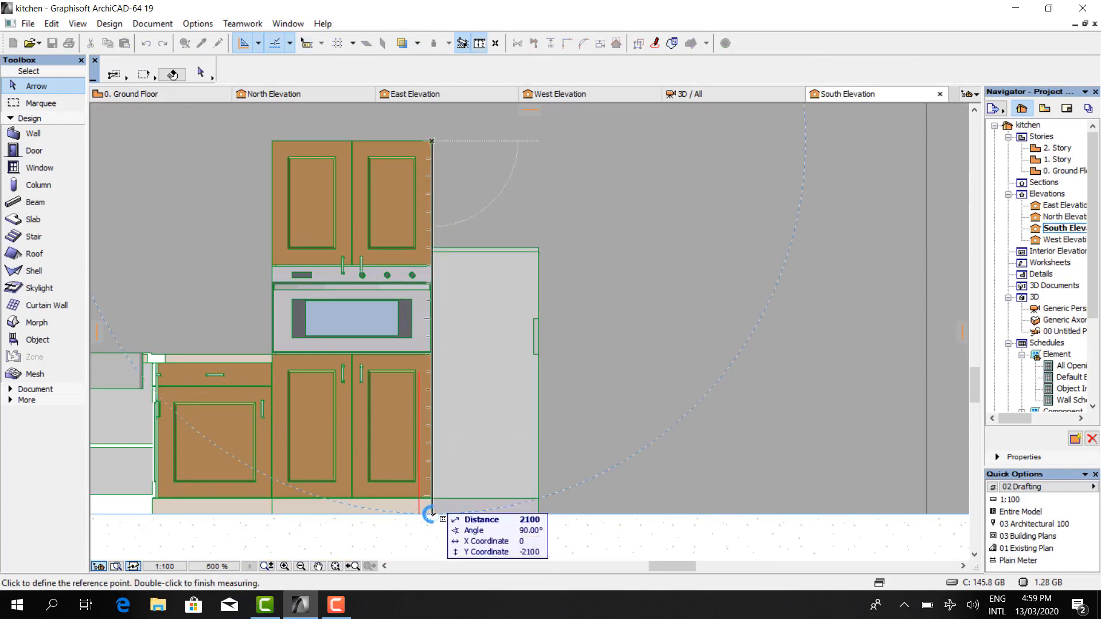
key(Escape)
- Stretch the refrigerator's top edge up to the tall oven cabinet's top, giving it a height of 2100
click(531, 263)
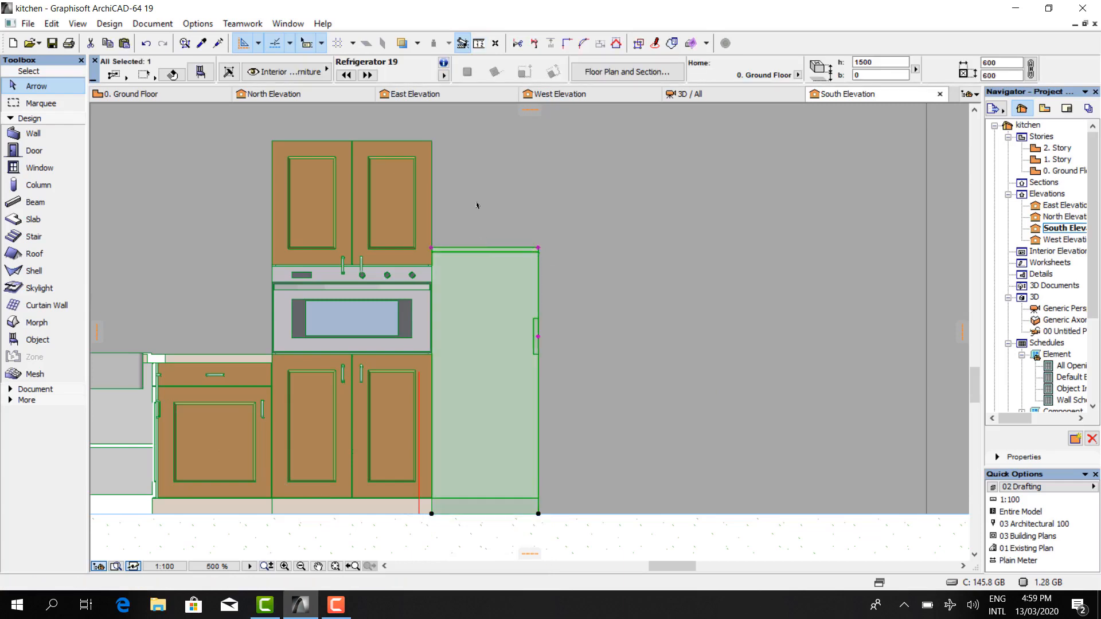
scroll(453, 189, up, 3)
click(417, 297)
scroll(417, 252, down, 2)
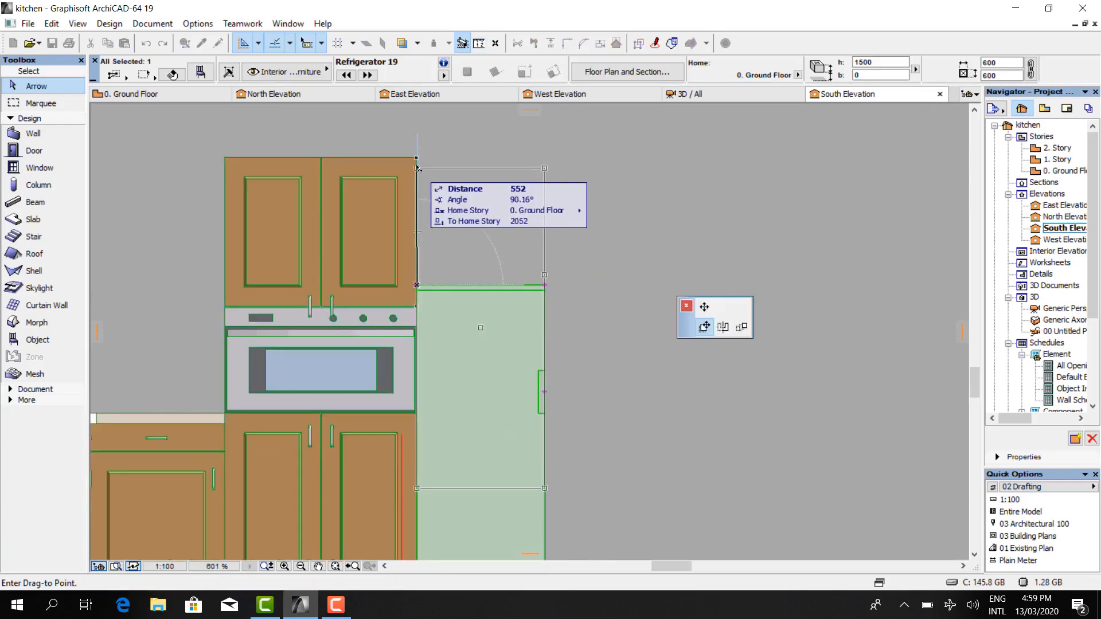
click(705, 307)
click(419, 155)
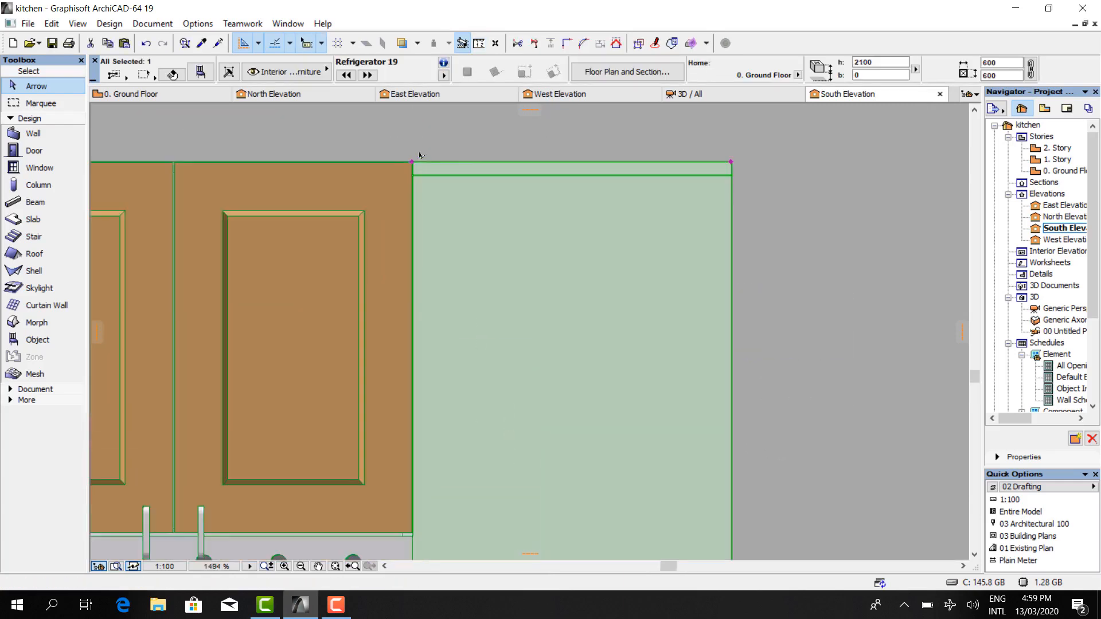
scroll(418, 155, down, 5)
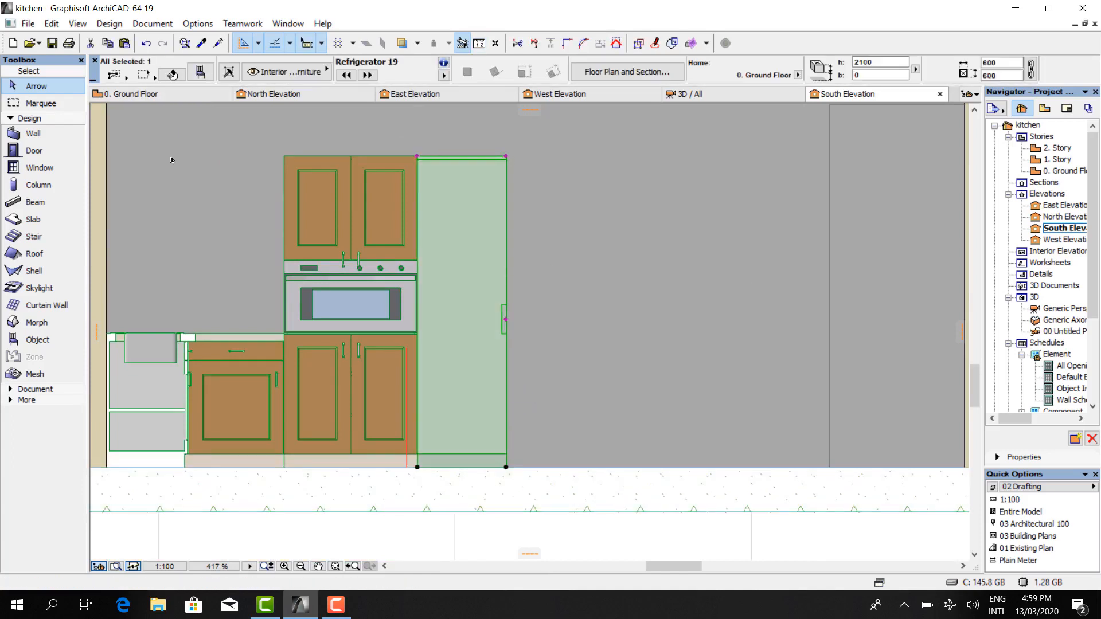
- Mirror the refrigerator about its vertical edge on the side away from the tall oven cabinet
right_click(574, 268)
mouse_move(659, 398)
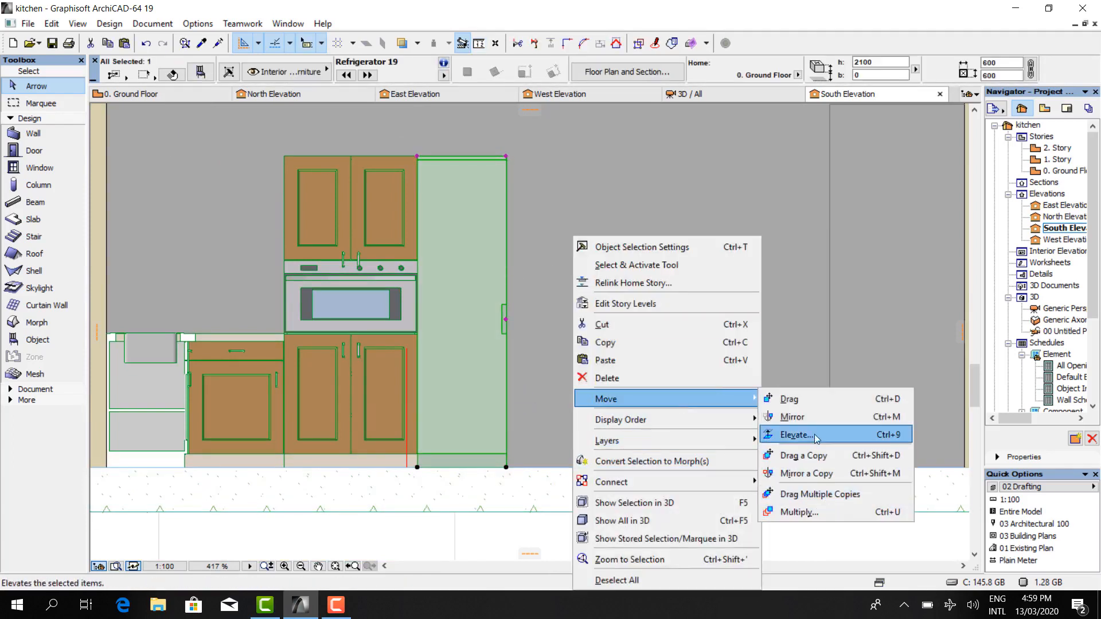
click(803, 431)
click(504, 485)
click(506, 508)
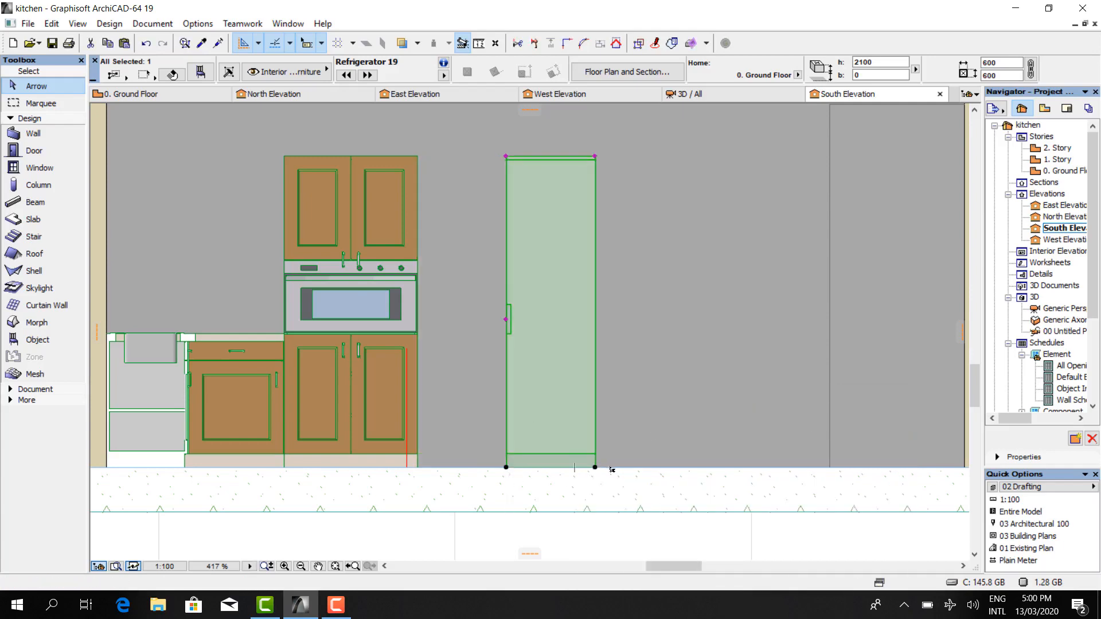
- Drag the mirrored refrigerator by its lower corner back against the tall oven cabinet, and check it in 3D
key(ctrl+d)
scroll(506, 468, up, 3)
click(506, 468)
click(354, 468)
scroll(535, 452, down, 5)
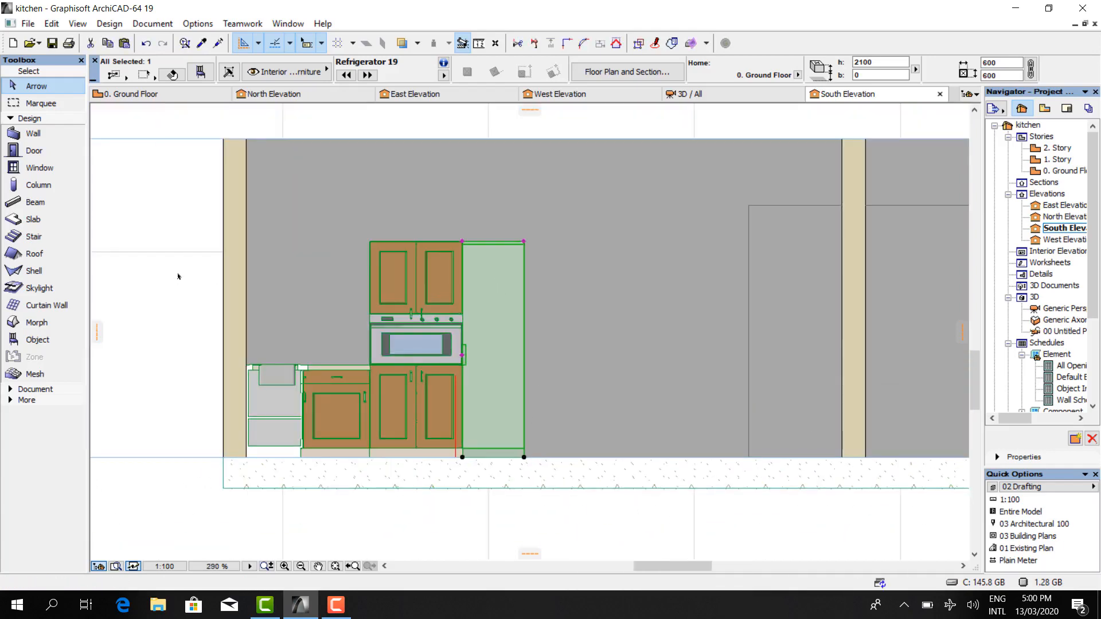
click(178, 276)
click(696, 96)
shift+middle_drag(530, 328, 568, 287)
- Measure the refrigerator's width along the wall on the ground floor plan
click(152, 94)
scroll(298, 293, up, 8)
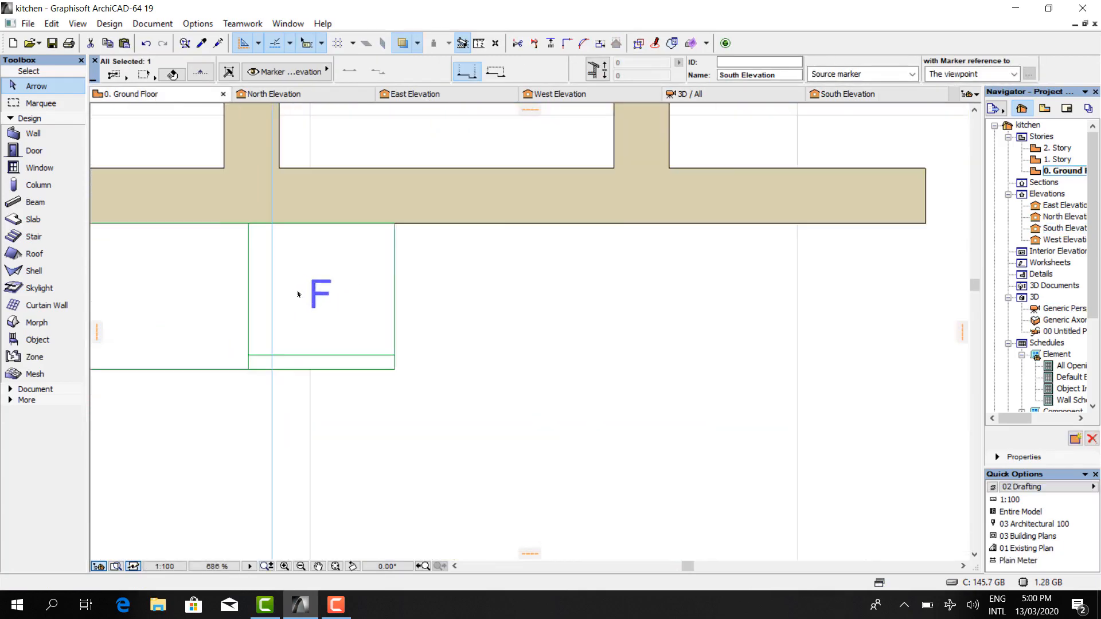
key(m)
click(263, 224)
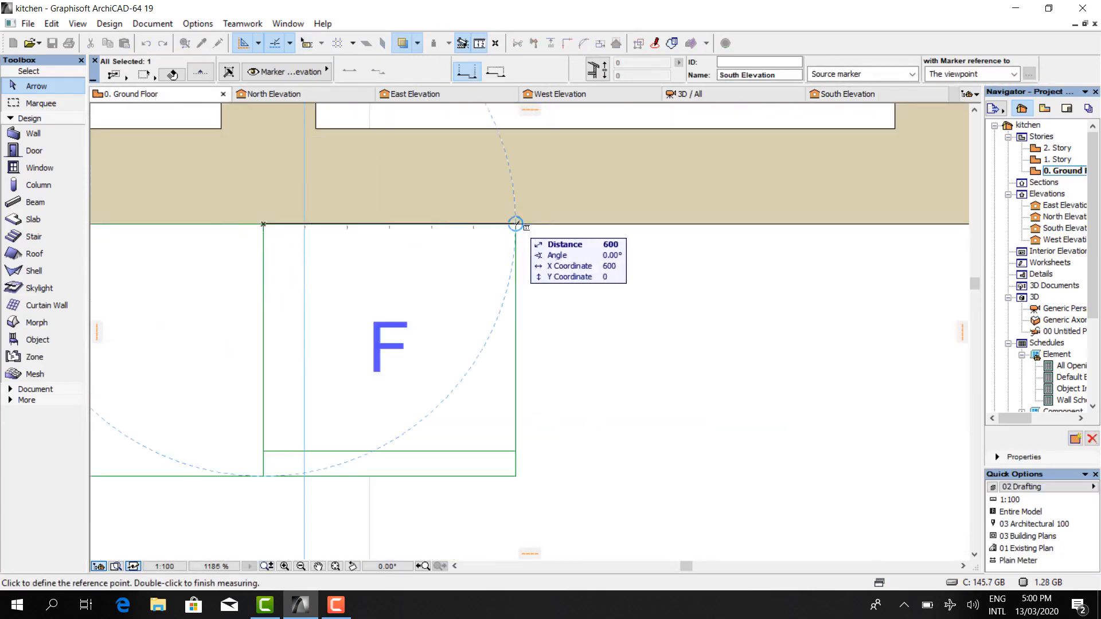
key(Escape)
- Stretch the refrigerator's free front corner to a width of 900, and check the result in 3D
click(515, 476)
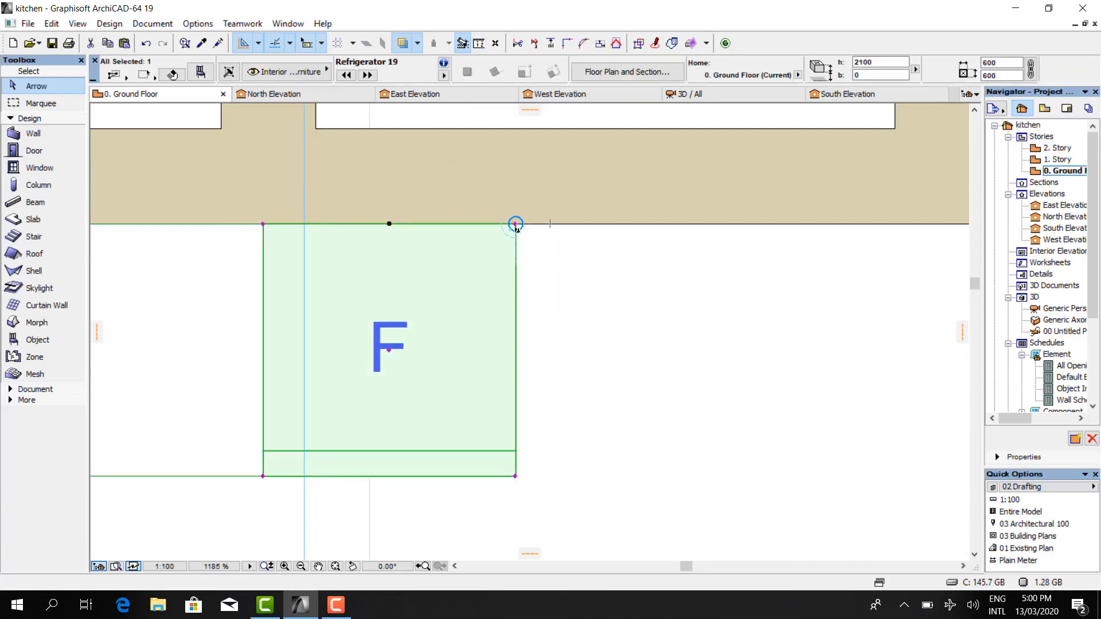
click(515, 476)
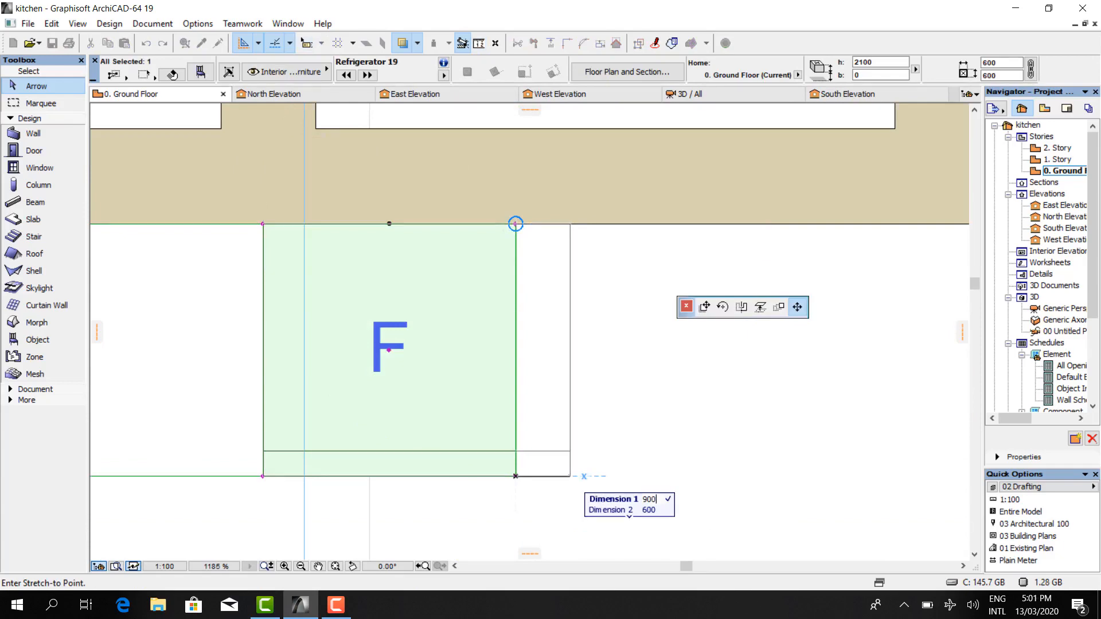
key(Return)
key(Escape)
scroll(396, 284, down, 5)
click(699, 94)
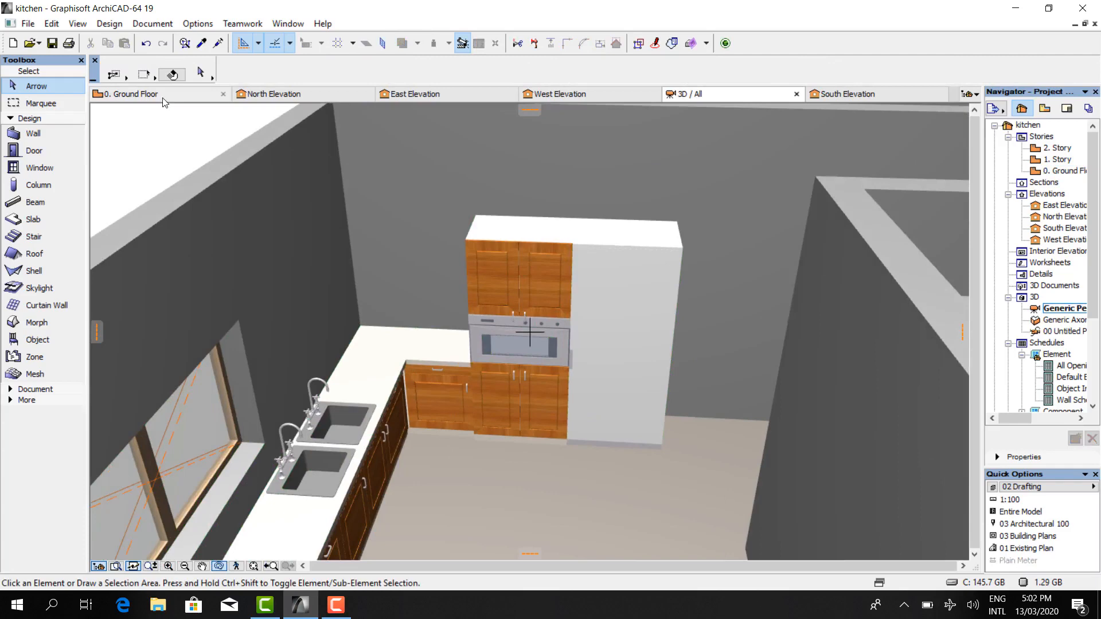
- On the ground floor plan, place Cabinet Wall Double Door 19 from Kitchen Cabinets 19 near the kitchen corner at elevation 2100
click(163, 98)
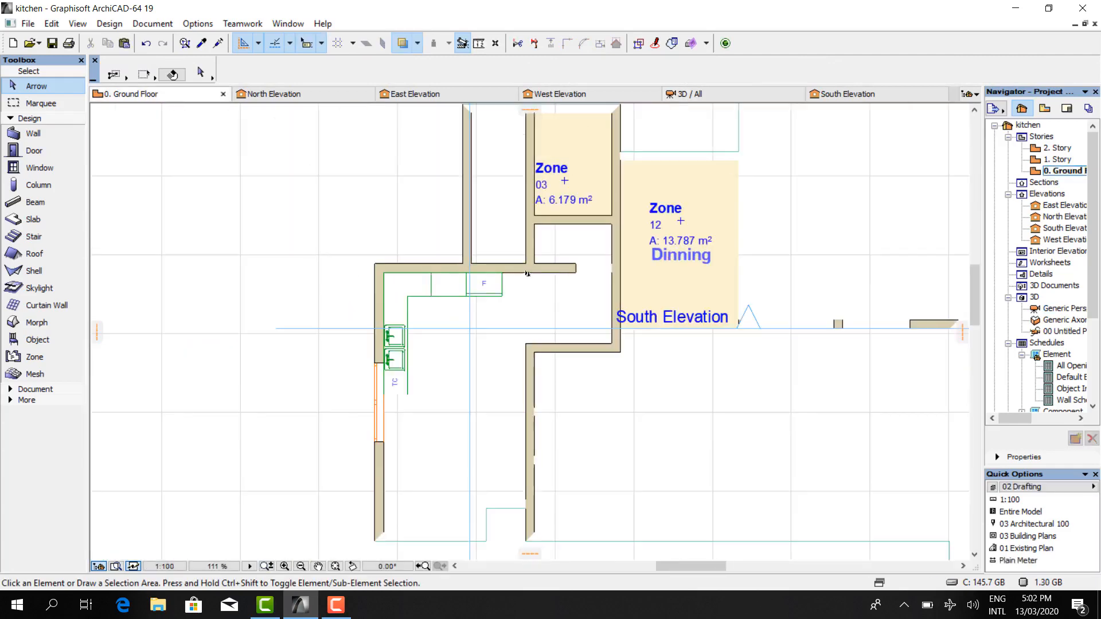
click(37, 339)
click(201, 73)
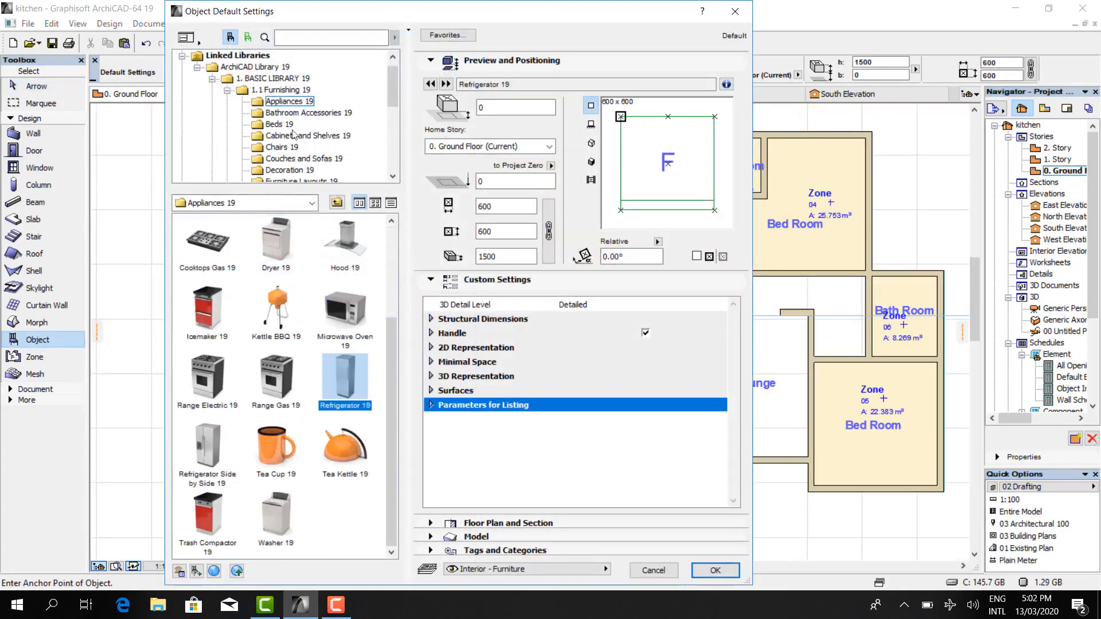
scroll(293, 143, down, 1)
click(298, 170)
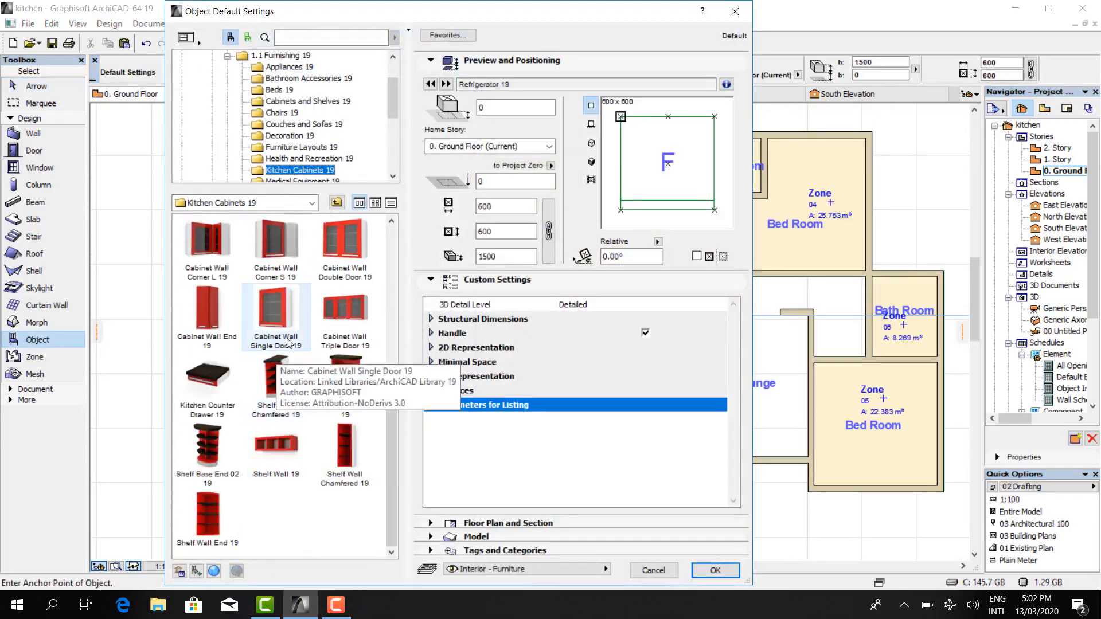
click(344, 244)
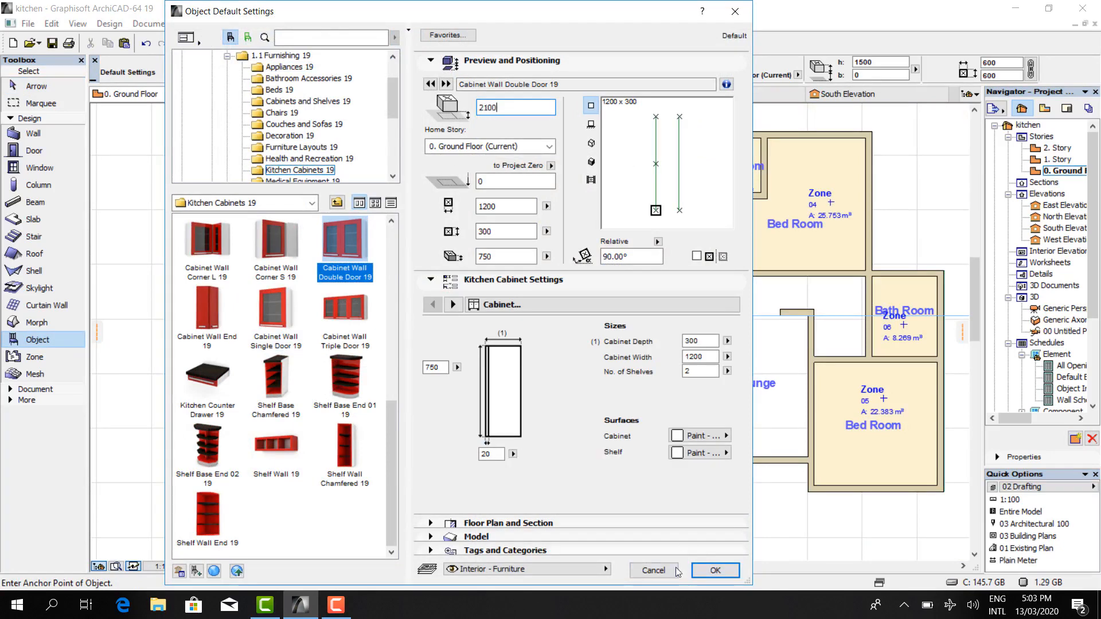
click(716, 571)
scroll(456, 321, up, 5)
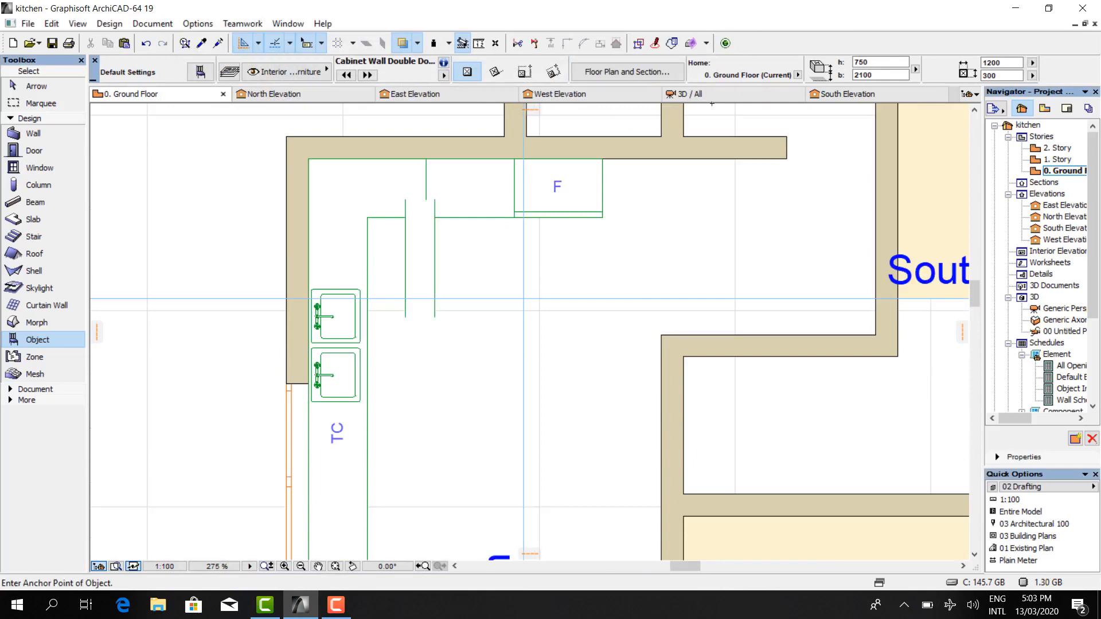
- Select the wall cabinet in the East Elevation and set its height to 500
click(427, 95)
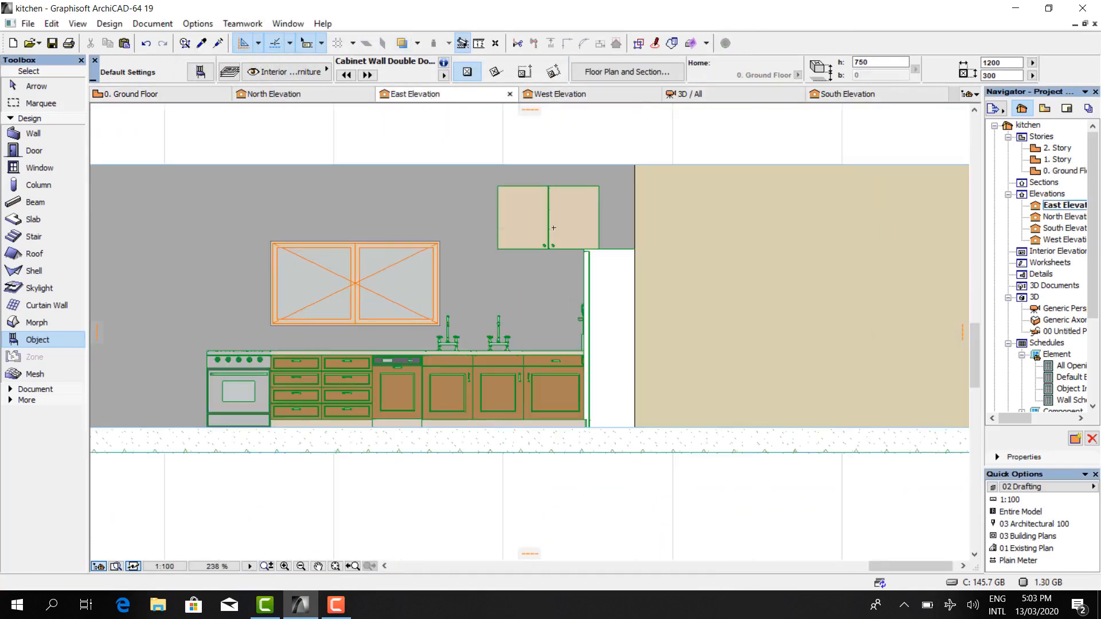
scroll(614, 188, up, 3)
click(614, 188)
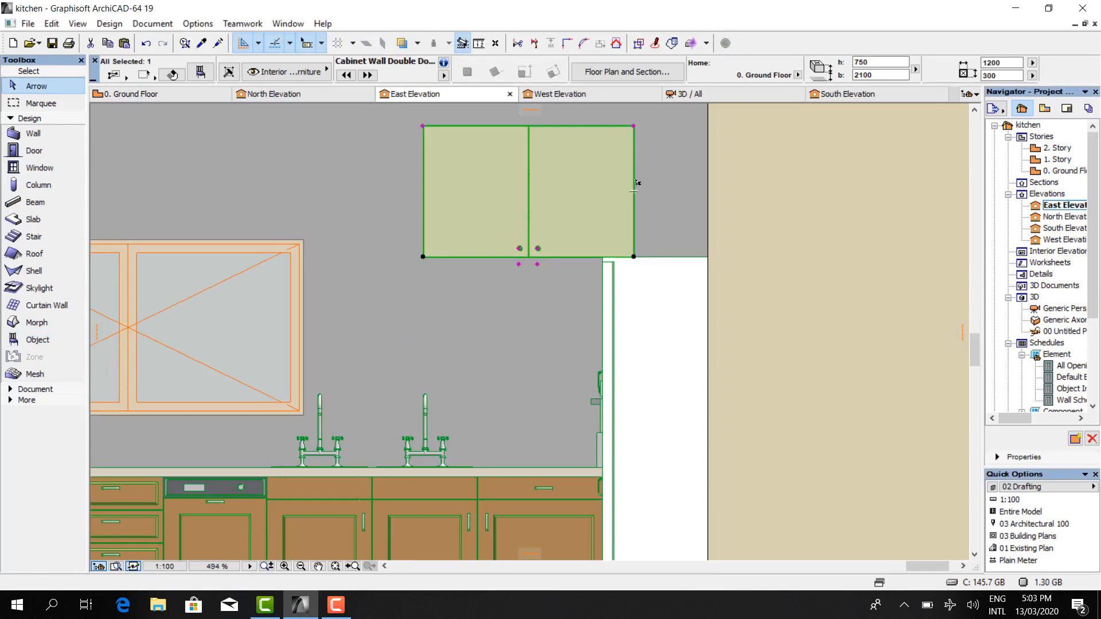
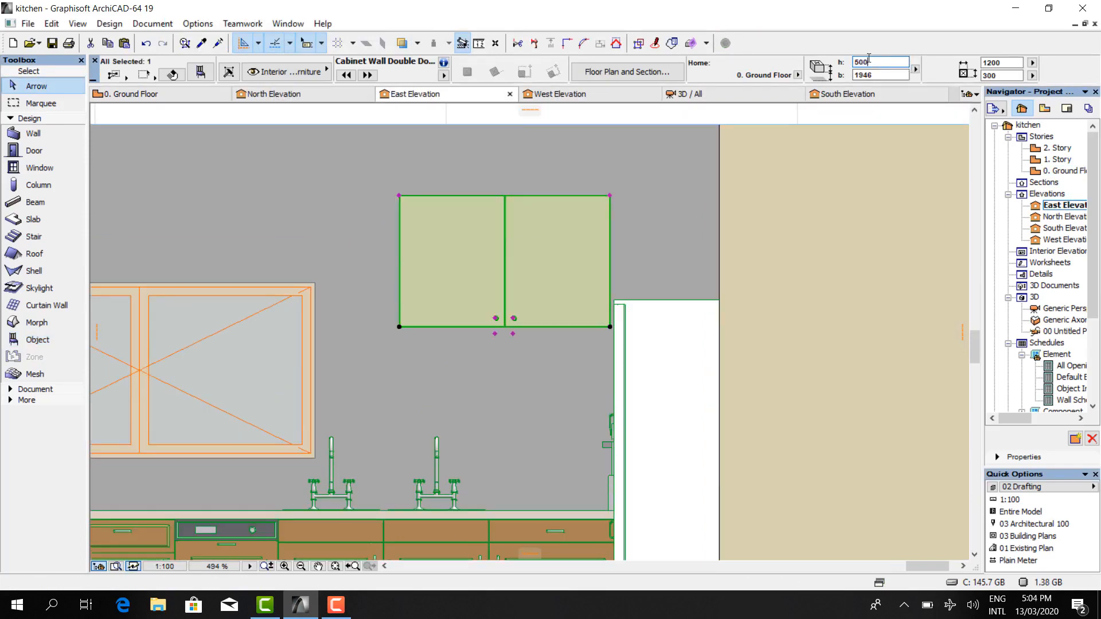
click(869, 60)
text(500)
key(Return)
- Move the wall cabinet by its lower corner to the top corner of the adjacent tall unit, at elevation 2100
scroll(601, 343, up, 1)
click(613, 324)
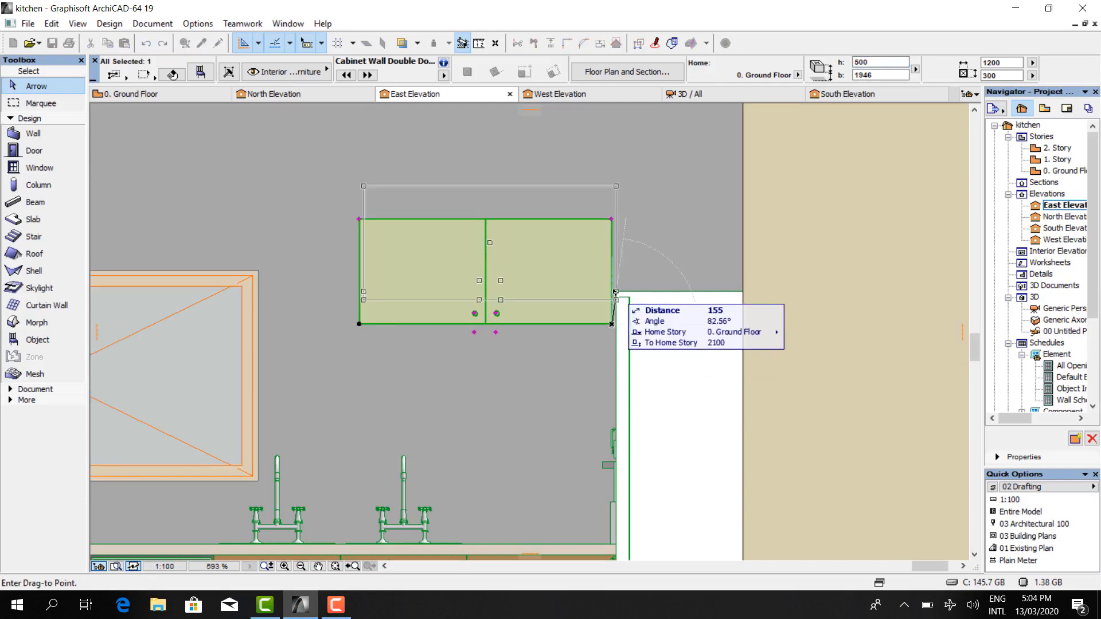
scroll(616, 294, up, 5)
click(617, 291)
scroll(617, 294, up, 5)
scroll(623, 288, up, 5)
key(ctrl+d)
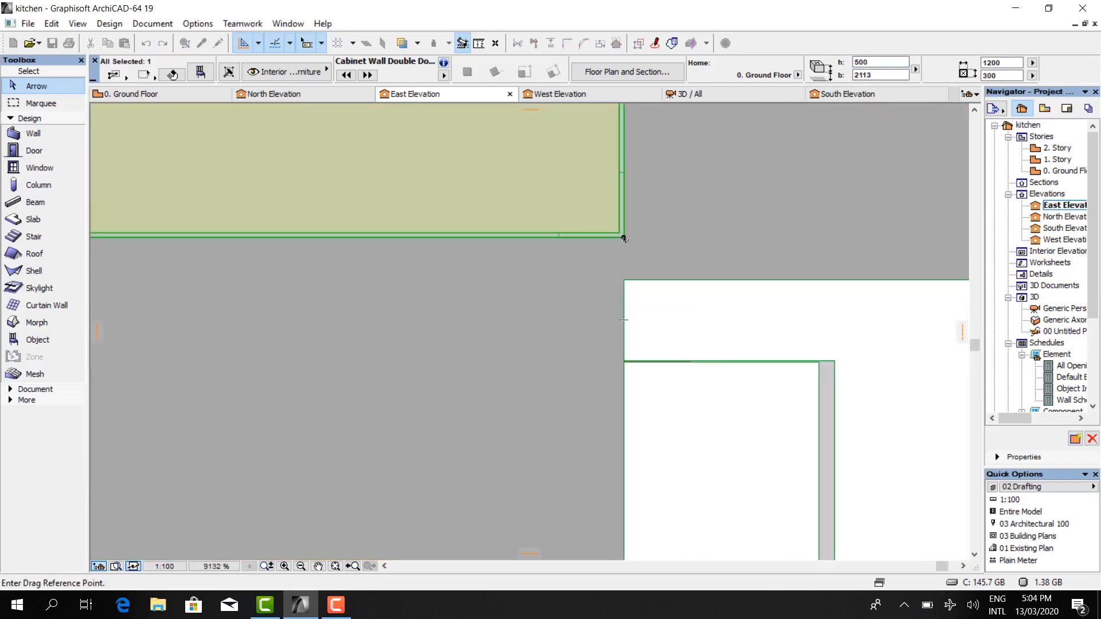
click(623, 239)
click(624, 281)
scroll(597, 330, down, 17)
- On the ground floor plan, drag the wall cabinet against the inner face of the wall behind the sinks
click(157, 95)
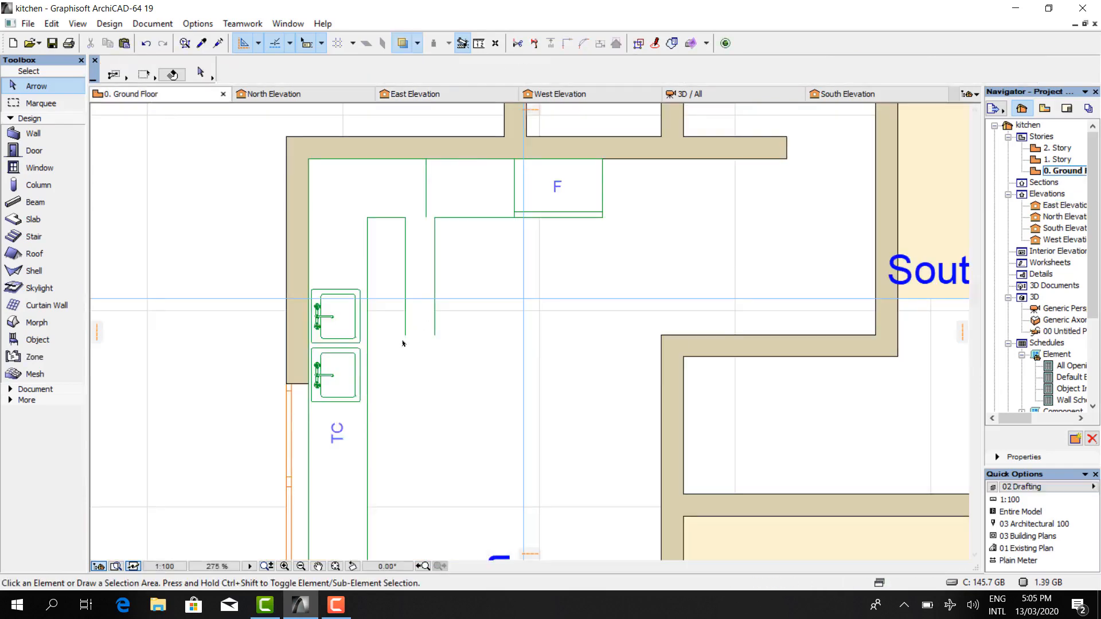
scroll(441, 357, up, 4)
scroll(446, 372, down, 3)
click(423, 277)
scroll(304, 299, up, 6)
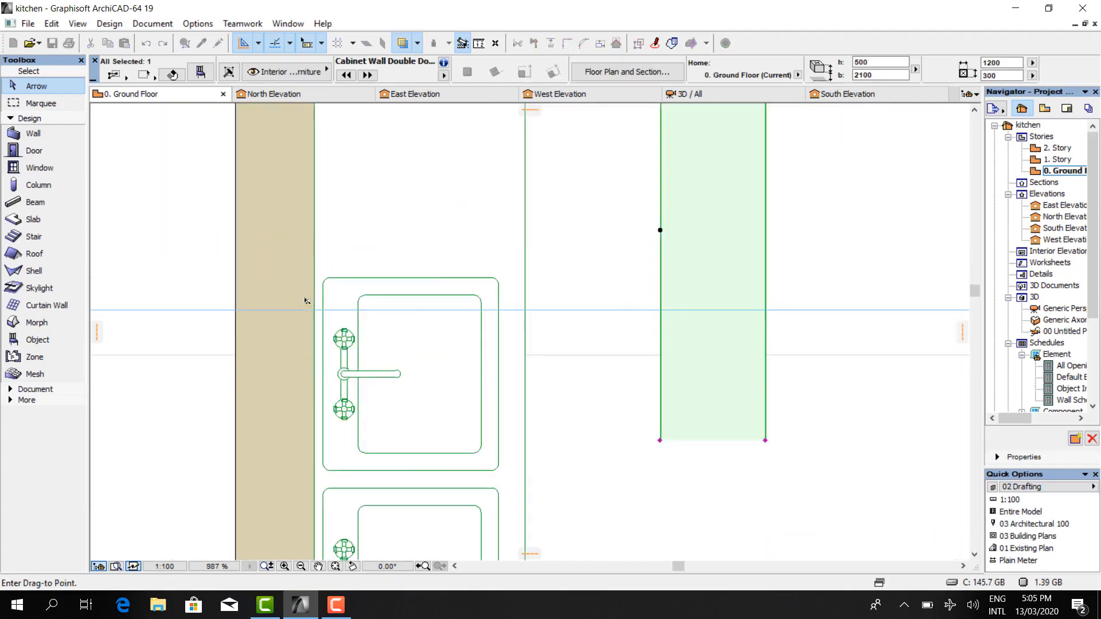
click(314, 297)
- Drag the wall cabinet along the wall so its end corner meets the edge of the window opening
scroll(485, 147, down, 5)
scroll(421, 264, up, 4)
key(ctrl+d)
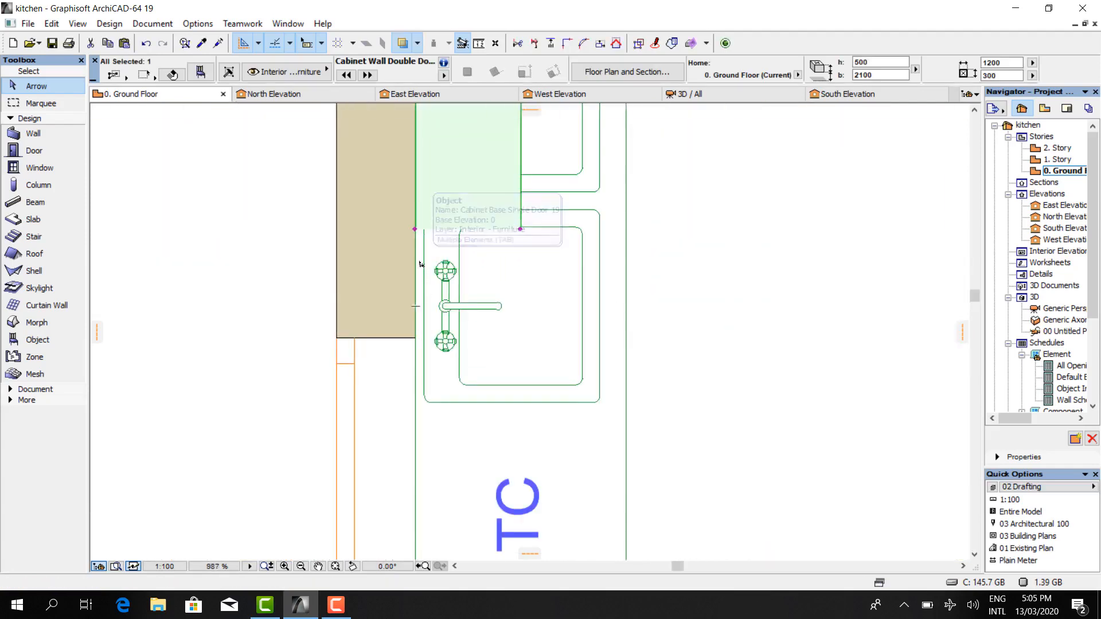
scroll(418, 237, up, 5)
click(418, 174)
click(418, 444)
- In 3D, set the wall cabinet's doors to Style 3 with a Wood - Mahogany Horizontal frame surface
key(F3)
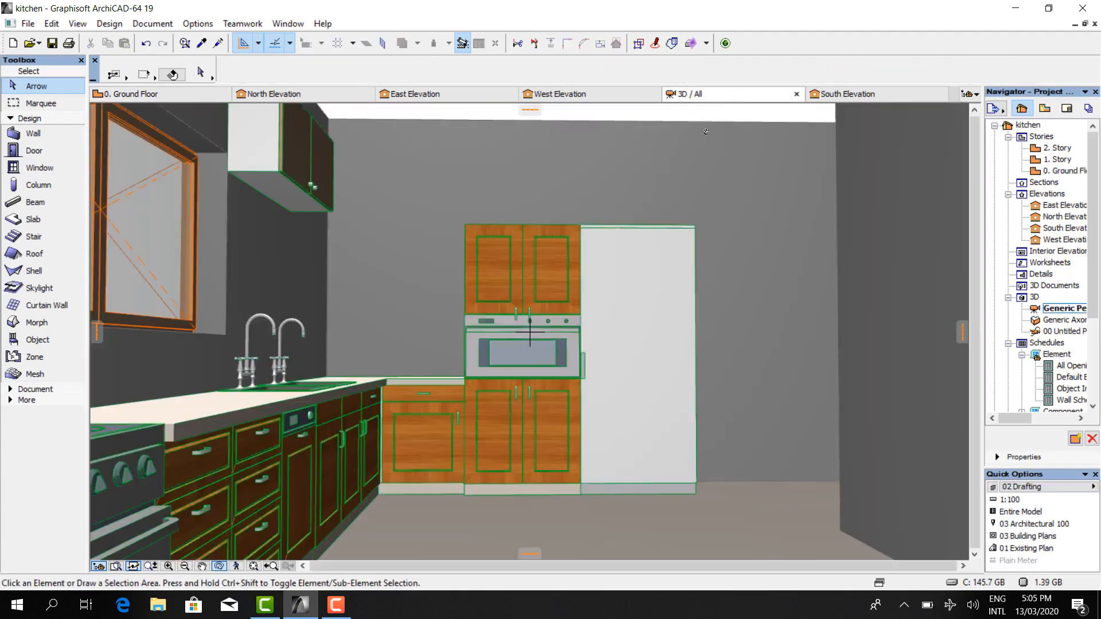
shift+middle_drag(501, 211, 296, 230)
scroll(279, 197, up, 3)
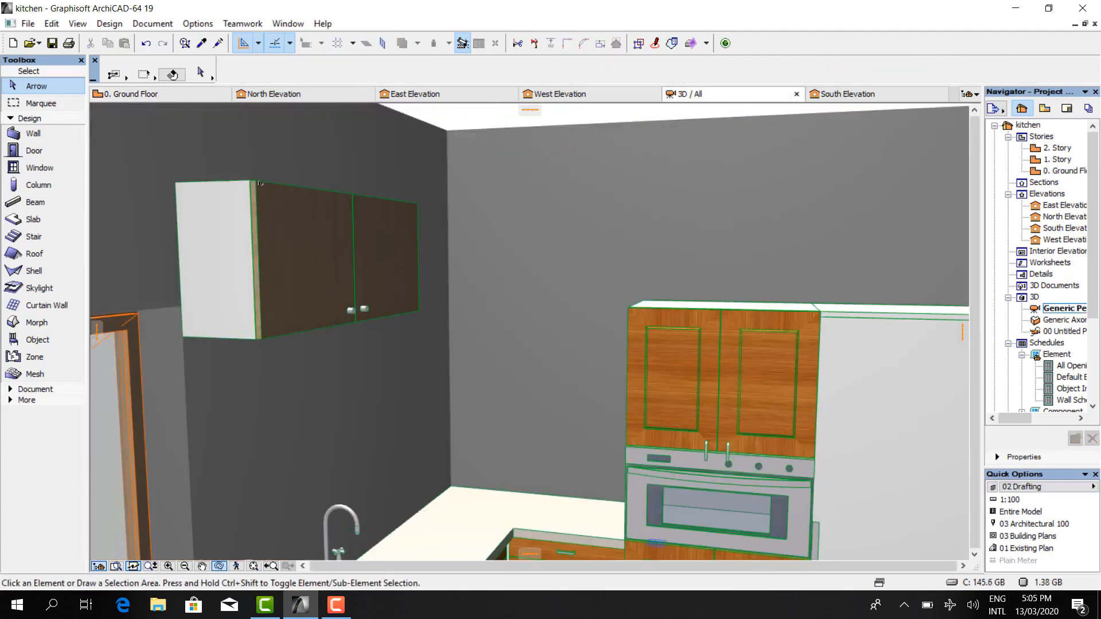
click(278, 196)
click(200, 72)
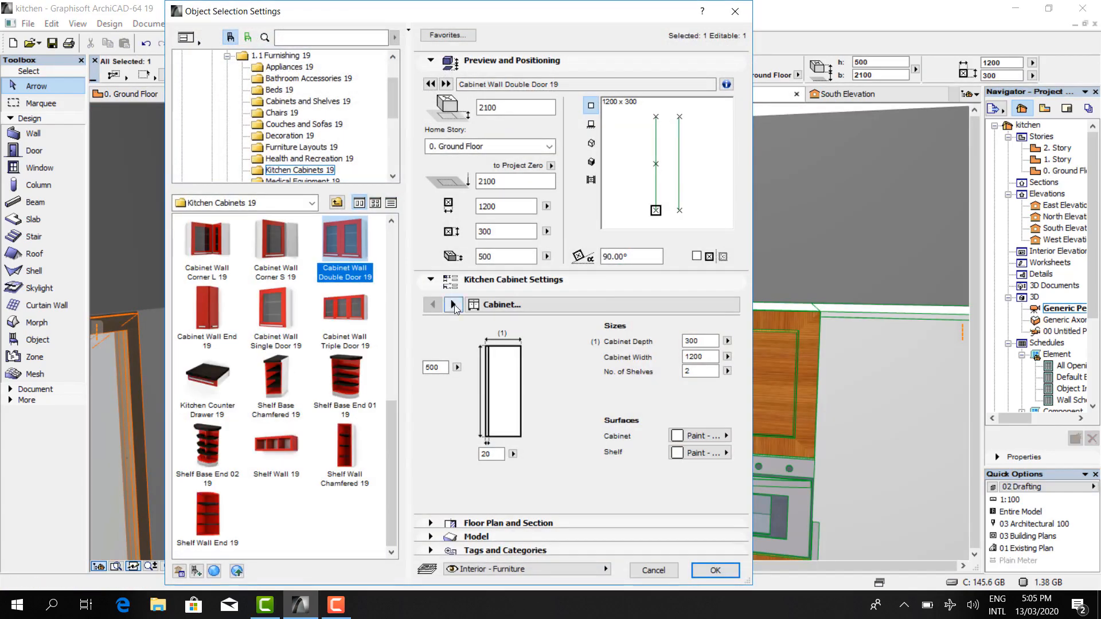
click(454, 305)
click(533, 387)
click(597, 161)
click(558, 440)
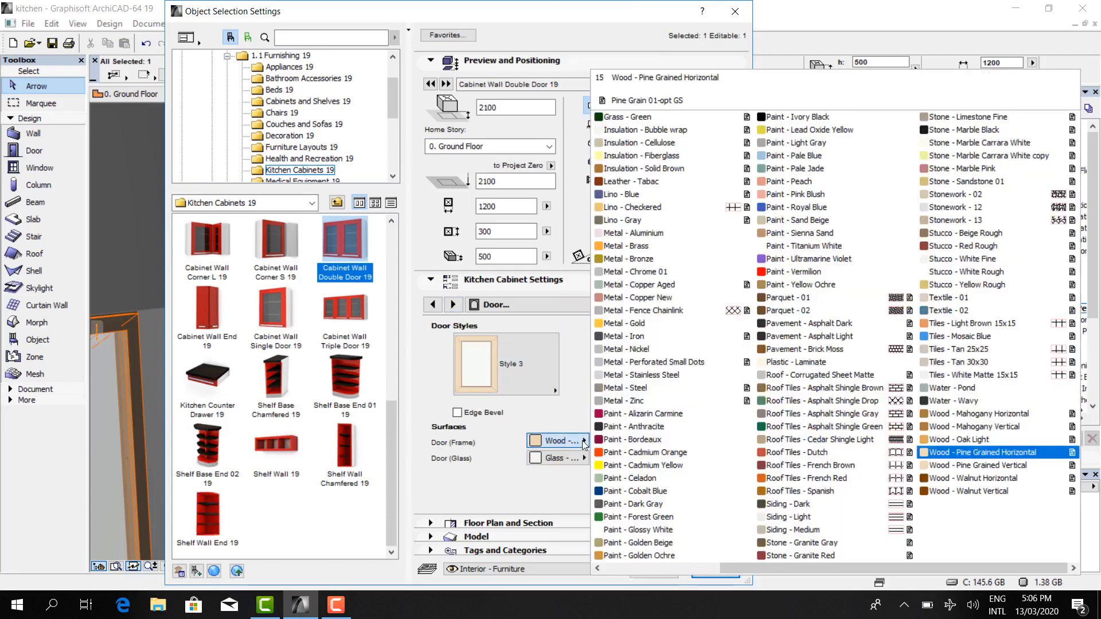
click(998, 417)
- Set the wall cabinet's knob to Style 5 and apply the object settings
click(453, 305)
click(691, 351)
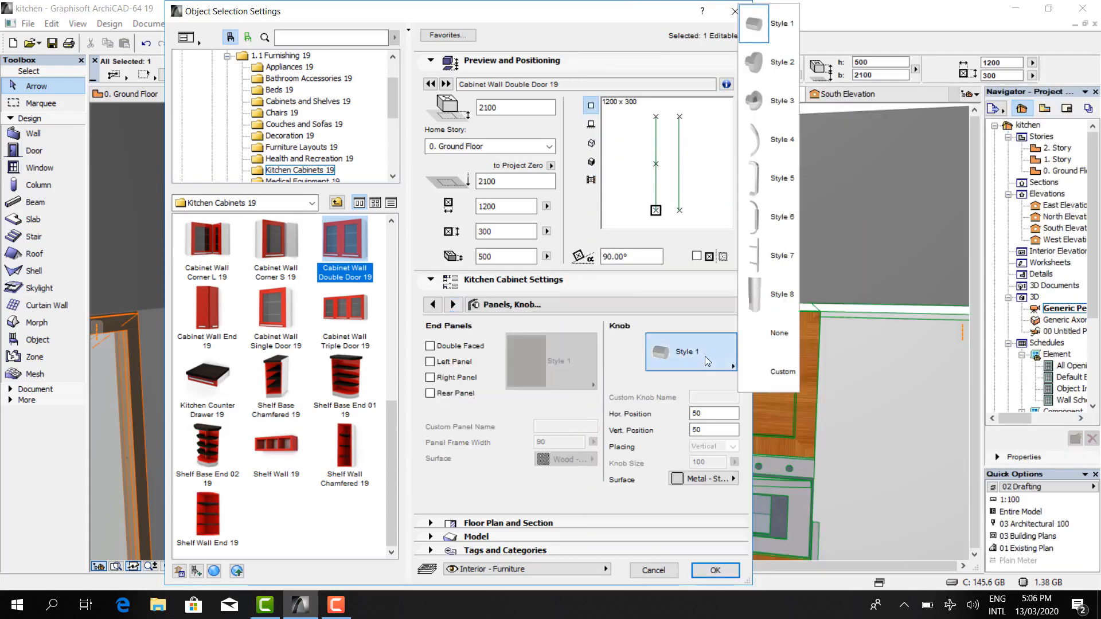
click(779, 177)
click(716, 569)
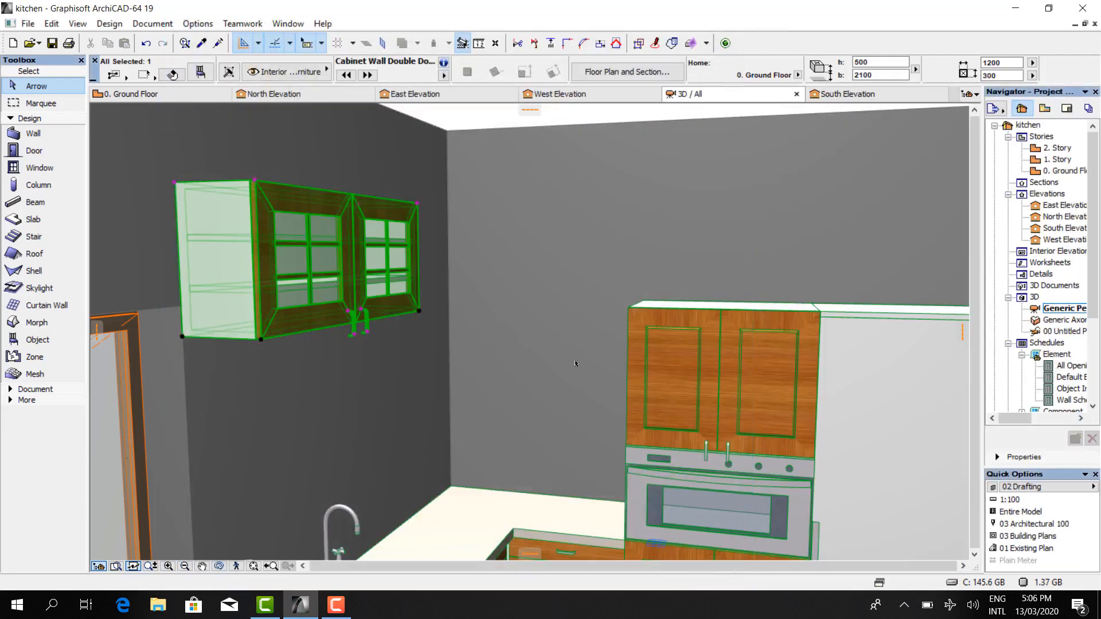
- In the wall cabinet's object settings, set the knob's vertical position to 200 and apply the change
key(Escape)
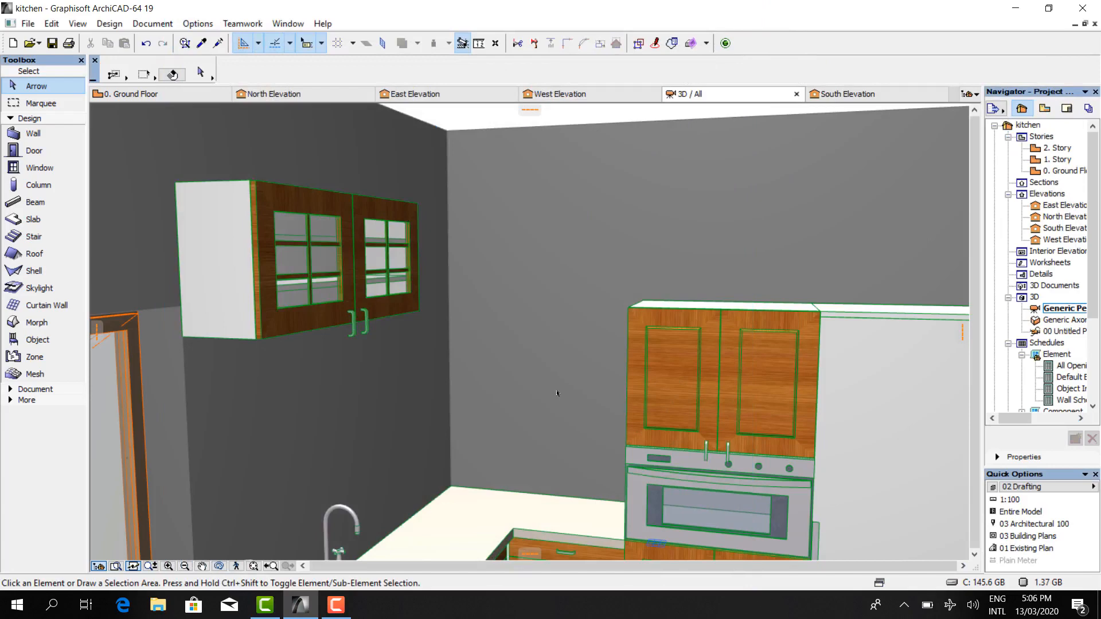
double_click(259, 186)
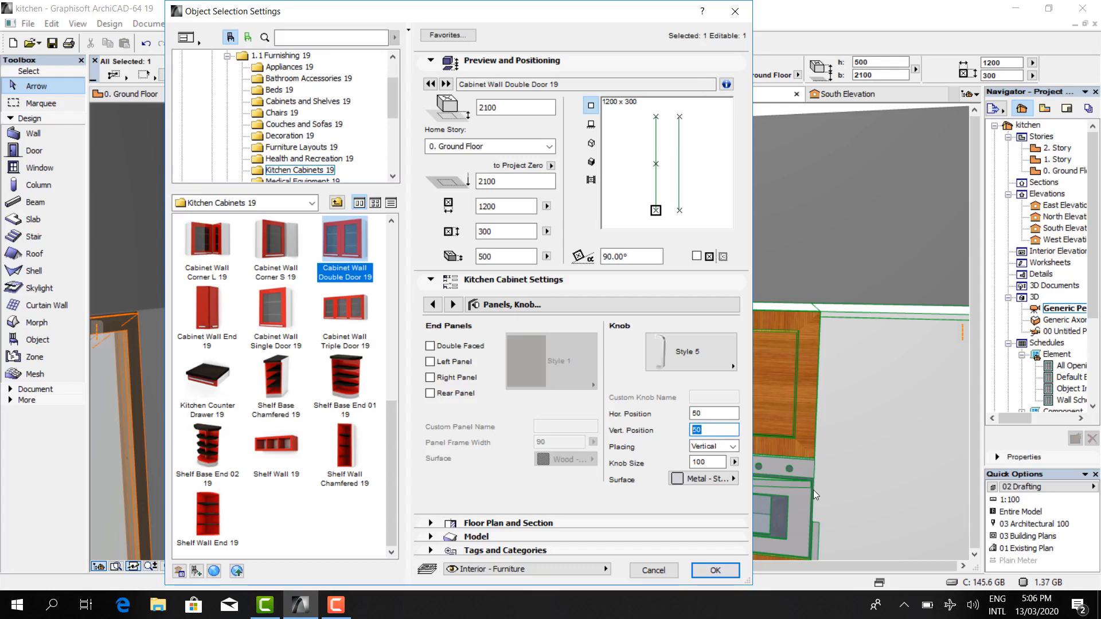
text(200)
click(724, 571)
key(Escape)
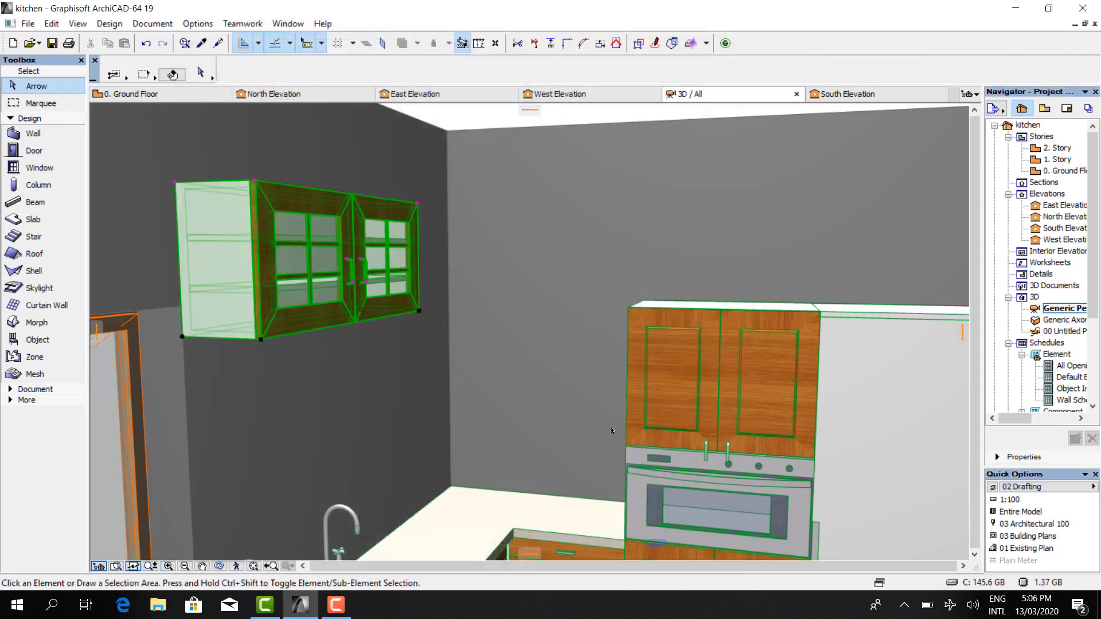
drag(572, 359, 604, 368)
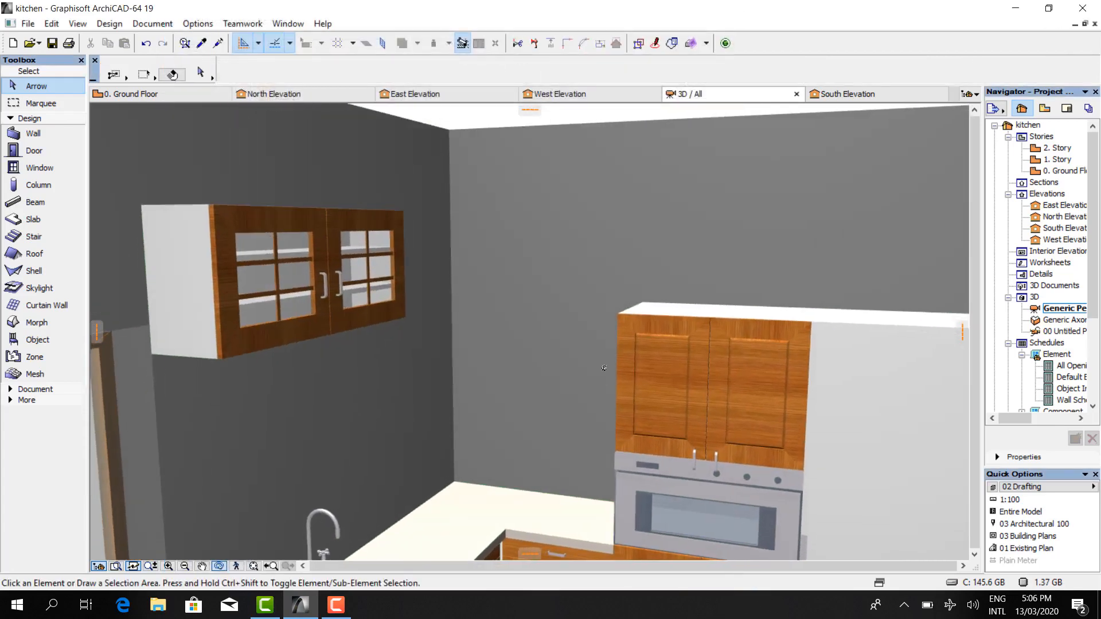
- On the ground floor plan, drag a copy of the wall cabinet along the wall so it adjoins the original in front of the window
click(142, 94)
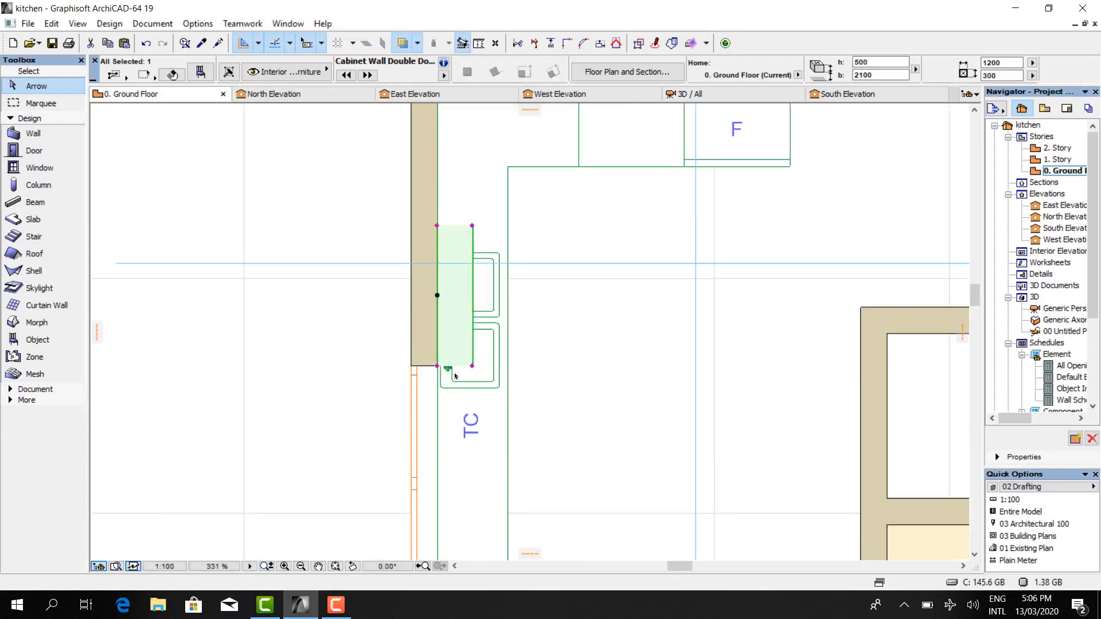
scroll(456, 376, up, 3)
scroll(442, 420, down, 5)
scroll(453, 298, up, 4)
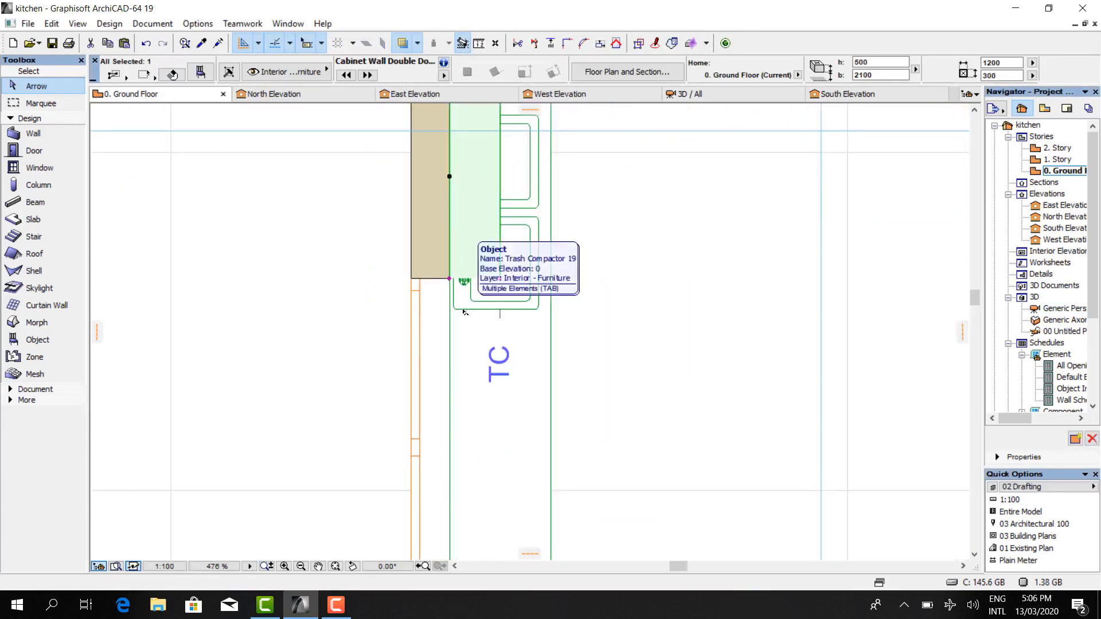
right_click(465, 312)
mouse_move(364, 378)
click(492, 452)
scroll(496, 459, down, 2)
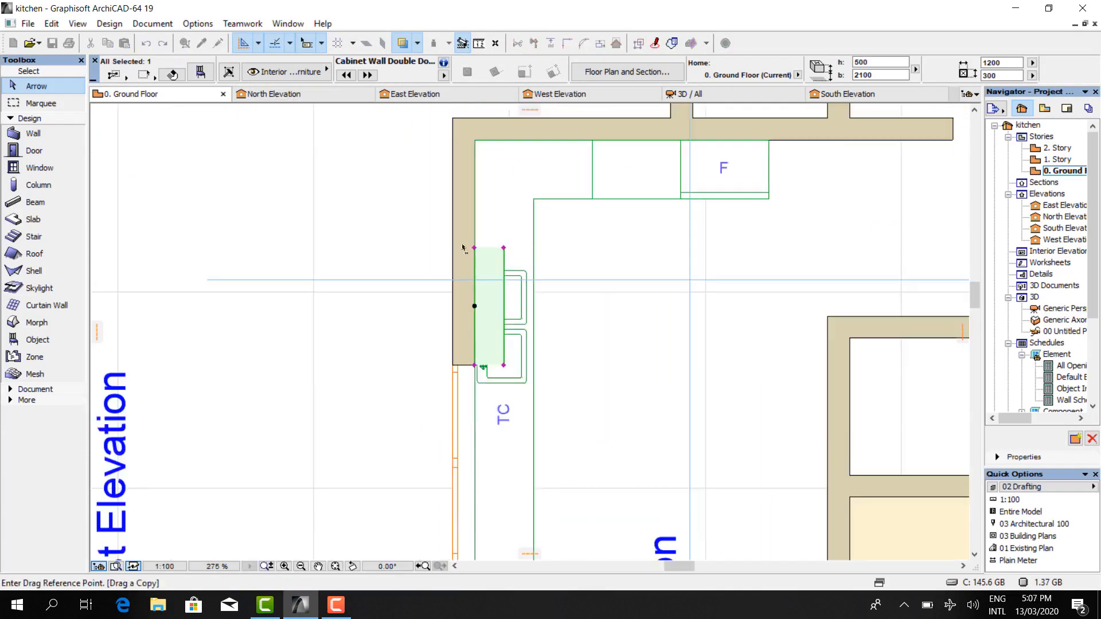
scroll(465, 241, up, 4)
click(485, 257)
scroll(488, 208, down, 4)
scroll(488, 344, up, 6)
click(486, 347)
scroll(498, 247, down, 5)
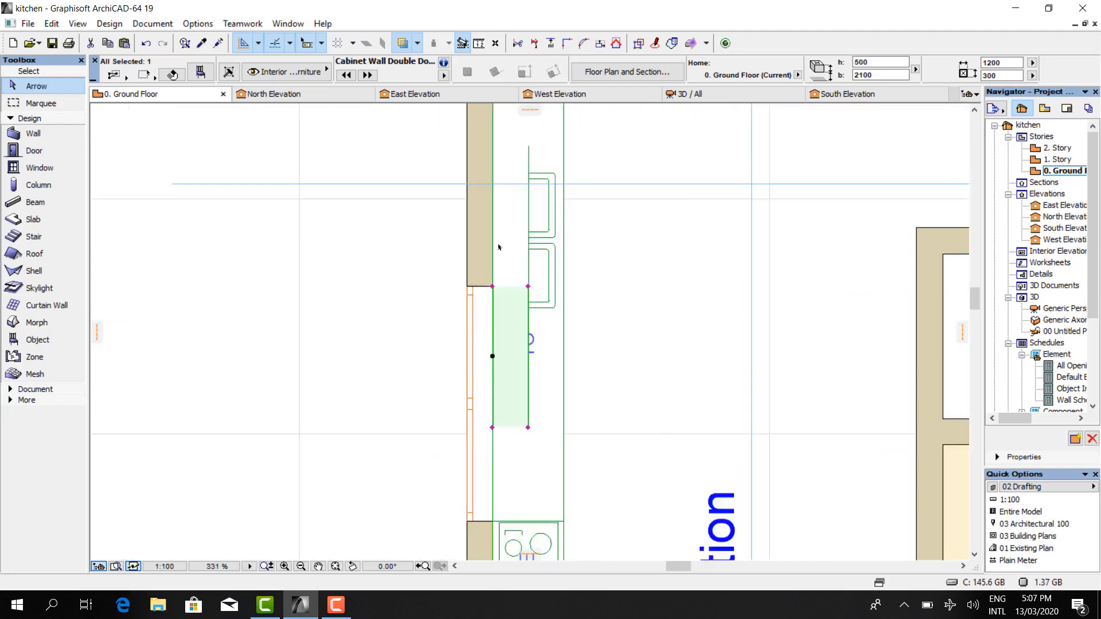
- Open the East Elevation at the two adjoining wall cabinets
scroll(511, 218, down, 2)
click(442, 95)
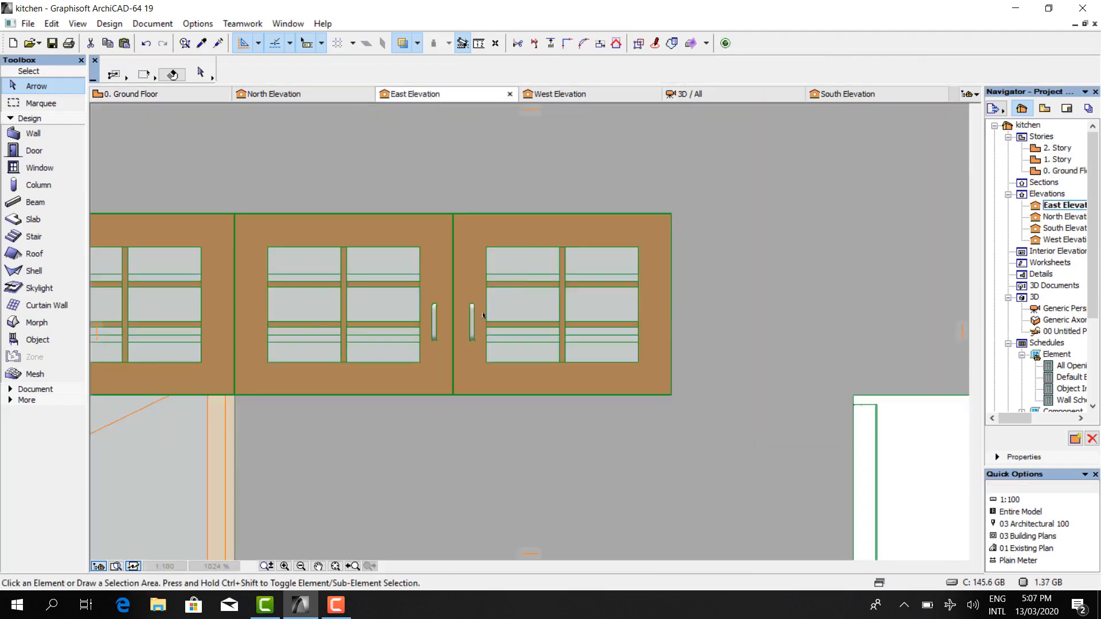
scroll(388, 367, down, 2)
click(560, 365)
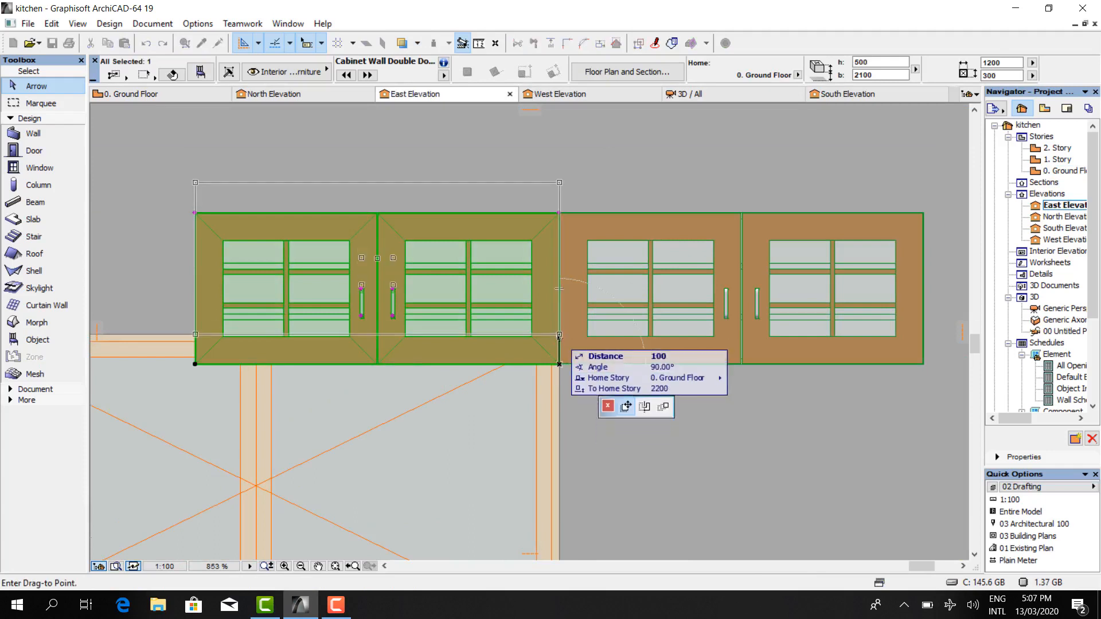
scroll(556, 335, up, 4)
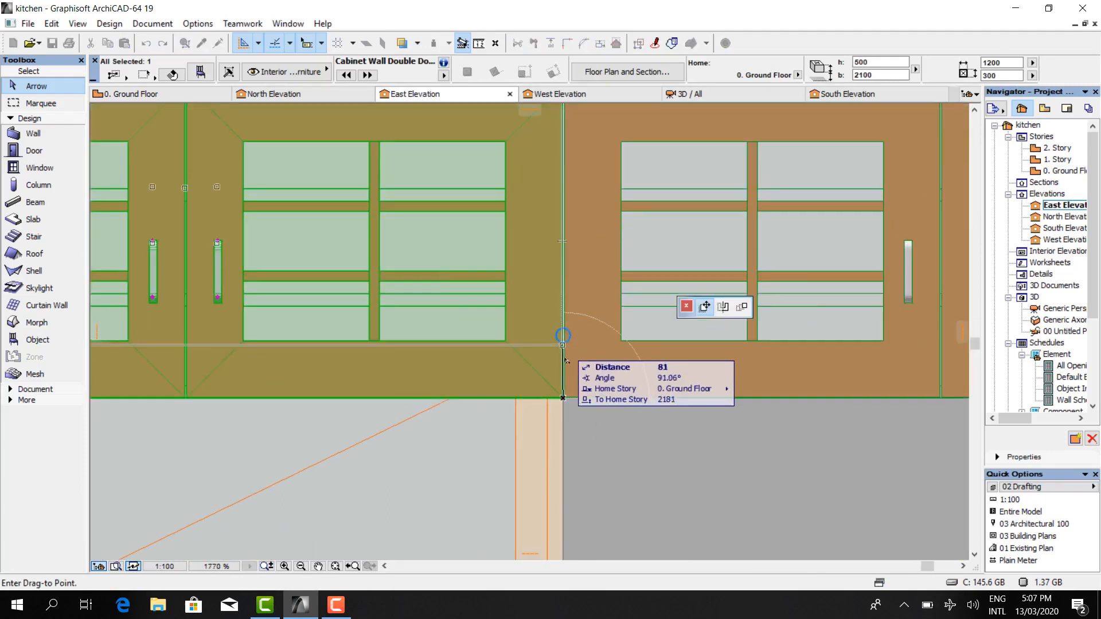
scroll(564, 359, down, 3)
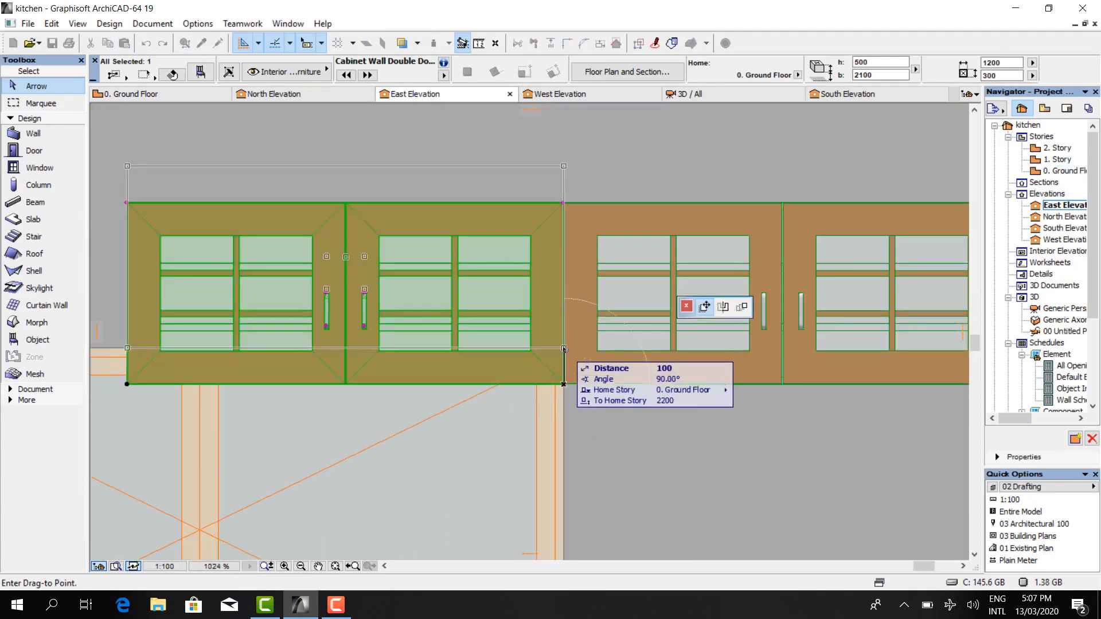
key(Escape)
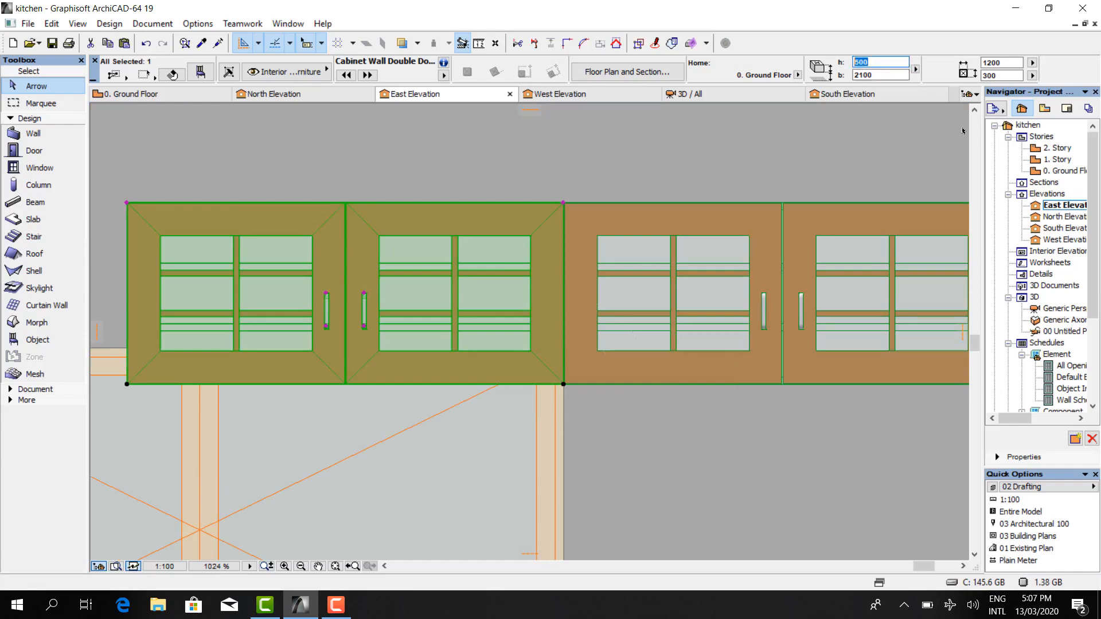
- Set the wall cabinet above the window to a height of 450 and raise it so its top aligns with the neighbouring cabinet
key(Return)
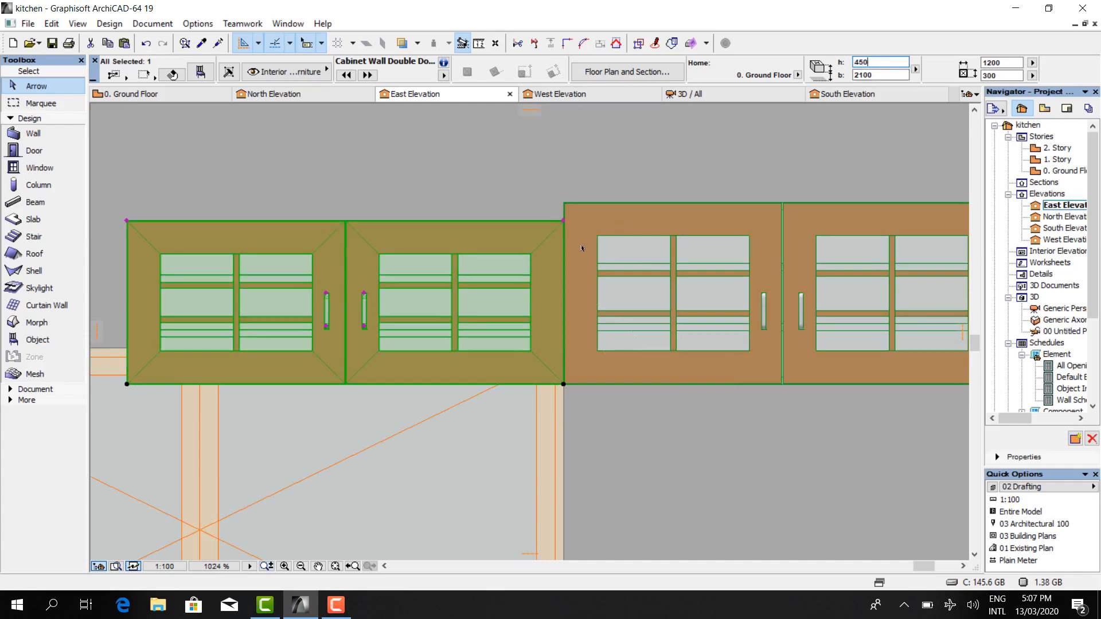
key(ctrl+d)
scroll(564, 214, up, 4)
click(564, 228)
click(563, 191)
scroll(630, 223, down, 4)
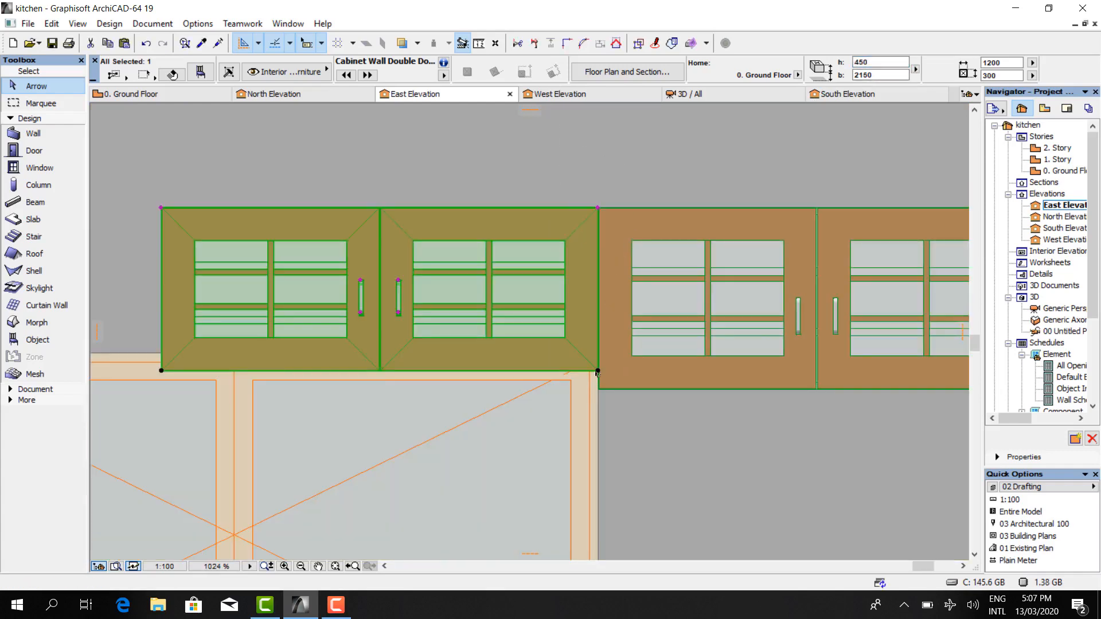
scroll(597, 373, up, 3)
scroll(597, 373, down, 3)
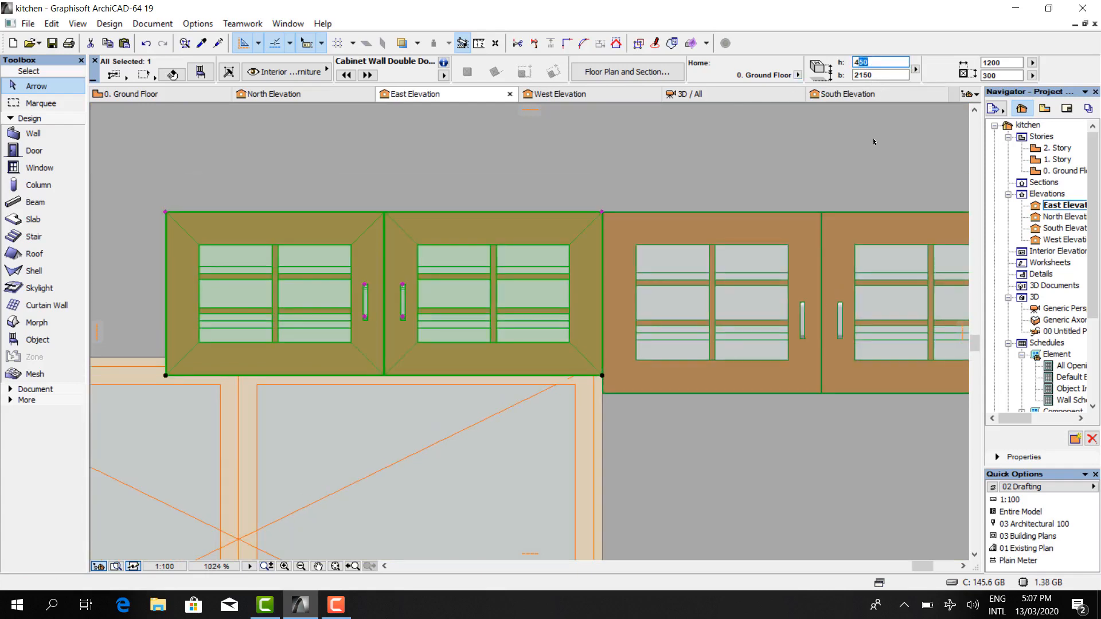
- Set the height of the wall cabinet above the window to 400 and raise it to align its top with the neighbouring cabinet
key(Return)
scroll(602, 223, up, 2)
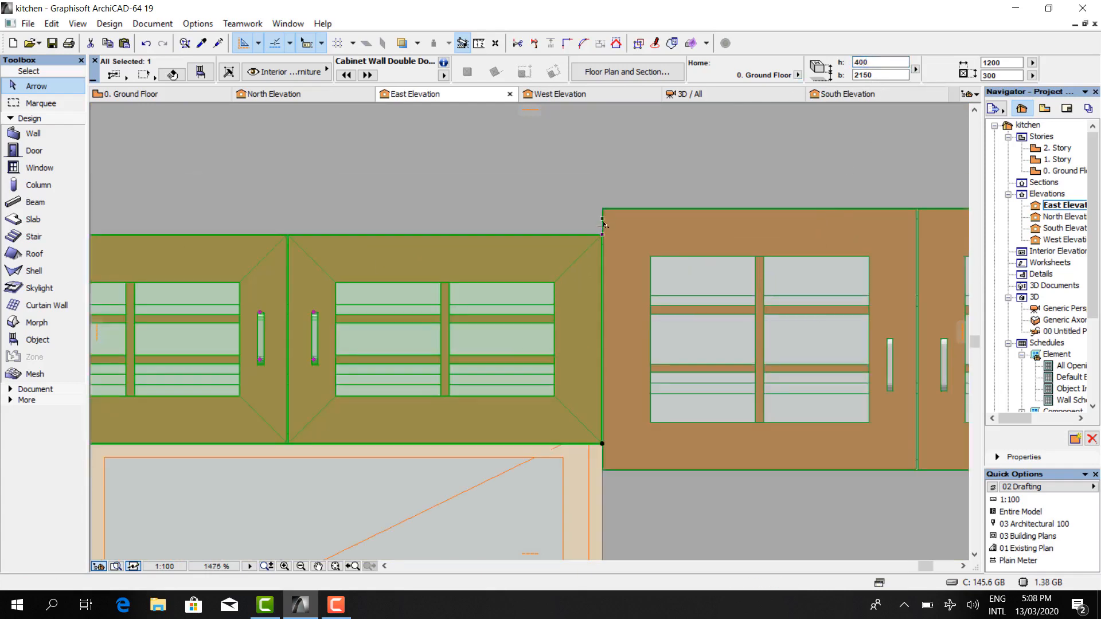
scroll(599, 236, up, 4)
click(605, 236)
click(606, 180)
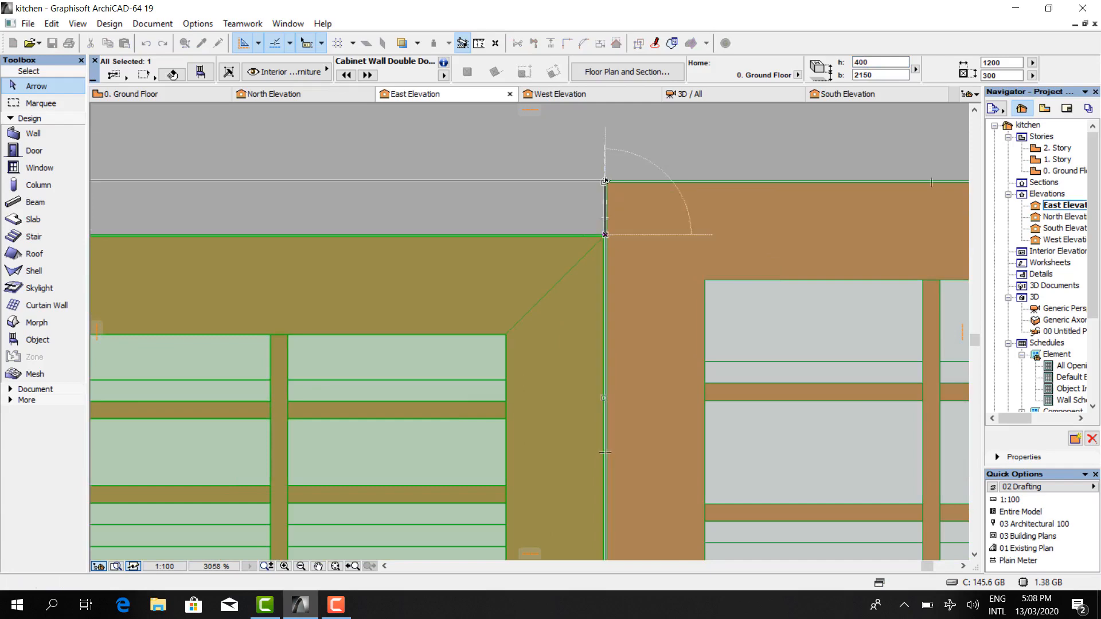
scroll(619, 201, down, 6)
scroll(631, 287, down, 5)
scroll(565, 345, up, 4)
scroll(568, 339, down, 3)
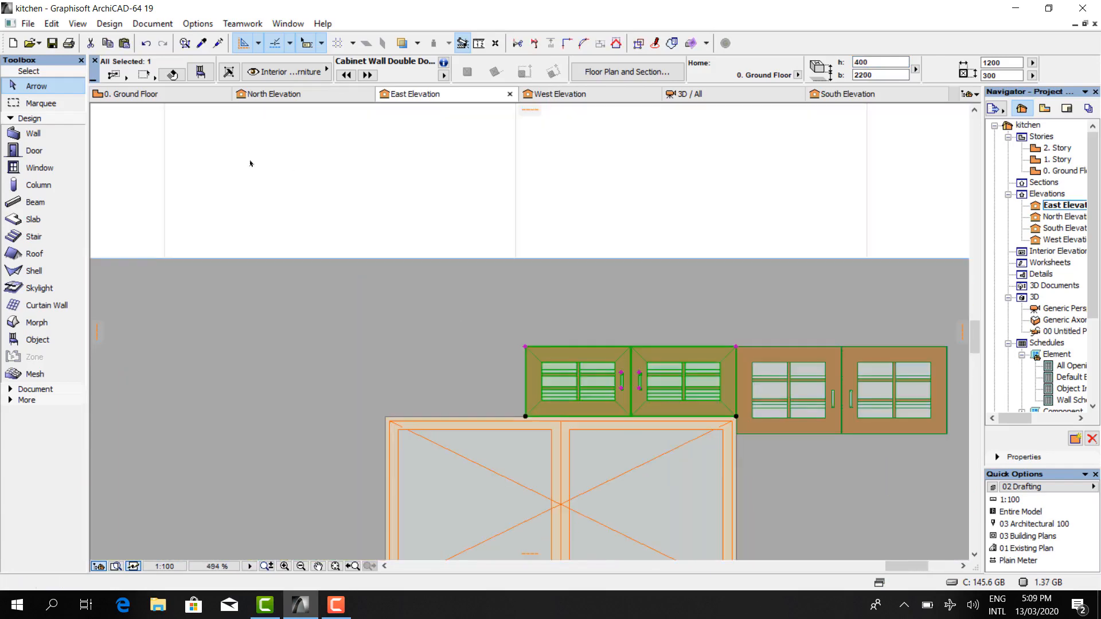
- On the ground floor plan, stretch the free end of the wall cabinet at the window to a cabinet width of 1000
click(159, 98)
scroll(508, 364, up, 5)
click(488, 354)
scroll(486, 310, up, 4)
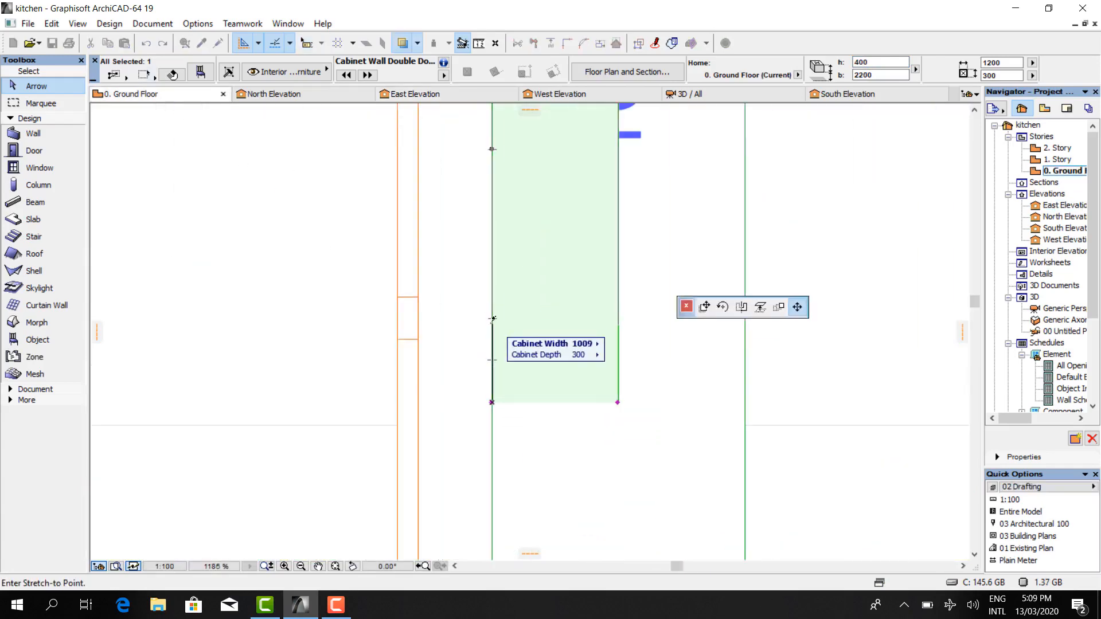
click(492, 318)
scroll(516, 406, down, 5)
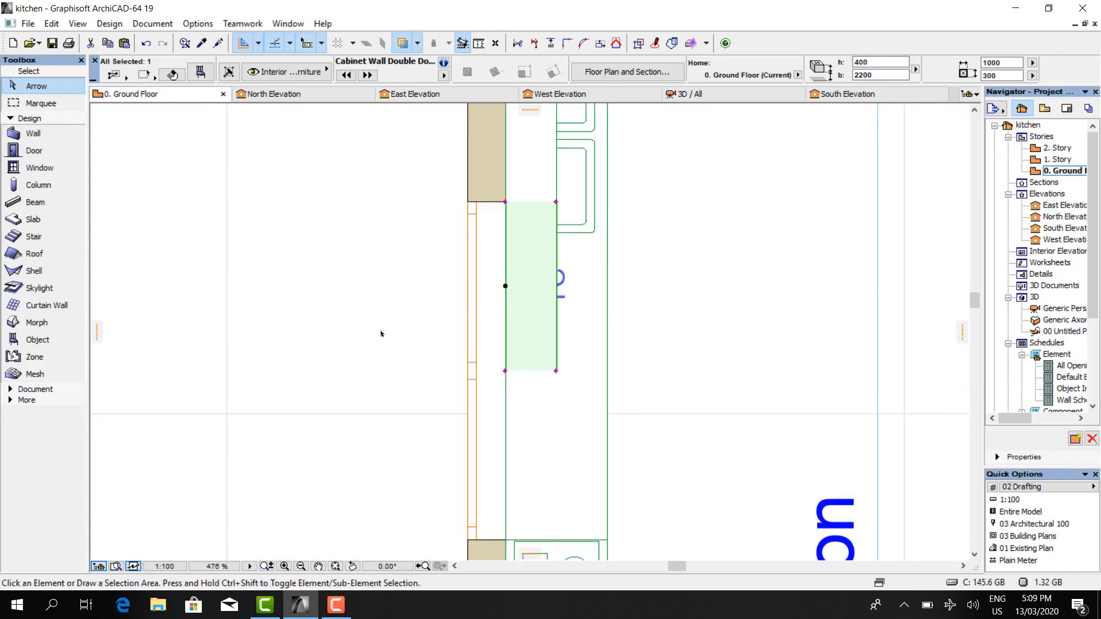
- Drag a copy of the 1000 wide wall cabinet to its free end at a distance of 1000 and check the row in 3D
right_click(317, 333)
mouse_move(436, 378)
click(562, 453)
click(505, 202)
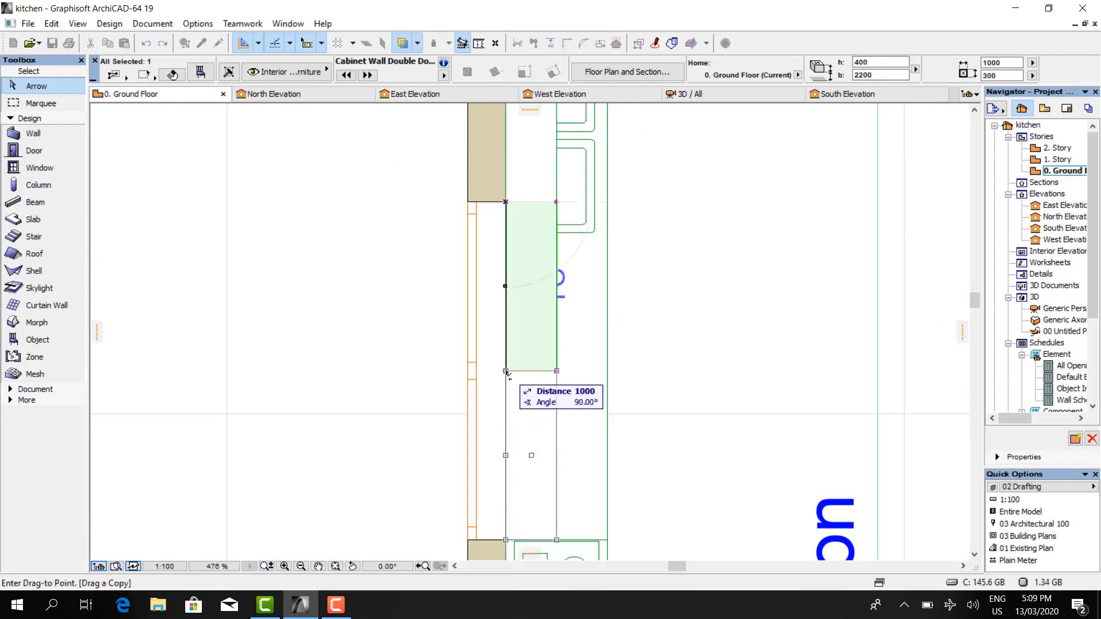
click(505, 367)
click(696, 95)
scroll(648, 241, down, 4)
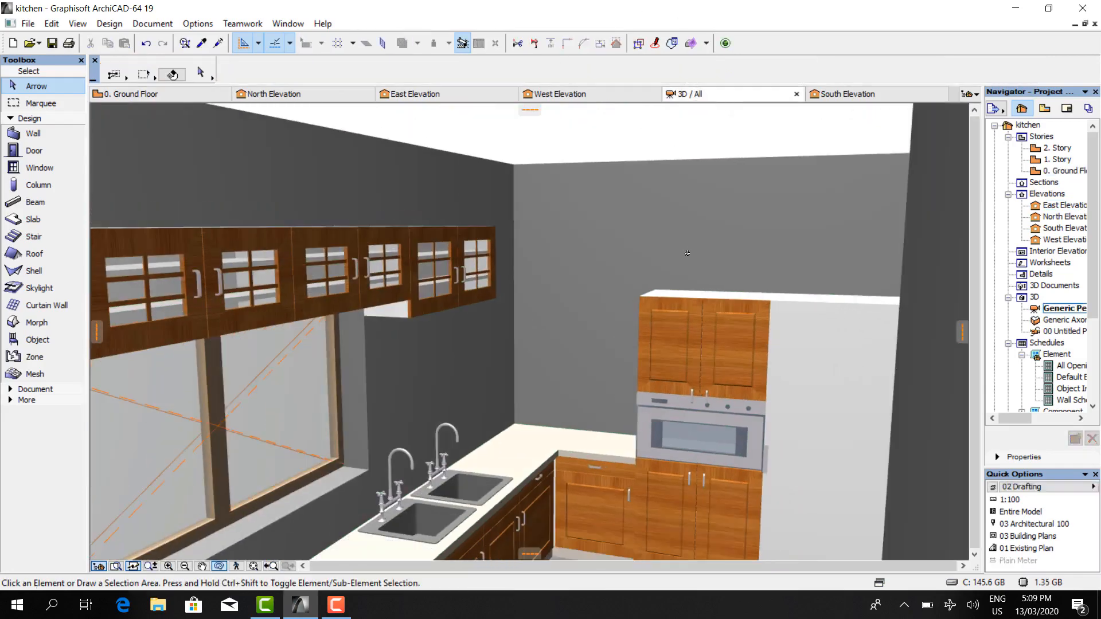
drag(654, 252, 499, 298)
- Return to the ground floor plan and choose Cabinet Wall Corner L 19 from the Kitchen Cabinets 19 library as the object
click(147, 94)
scroll(379, 317, down, 4)
scroll(412, 323, down, 2)
scroll(431, 227, up, 5)
click(421, 231)
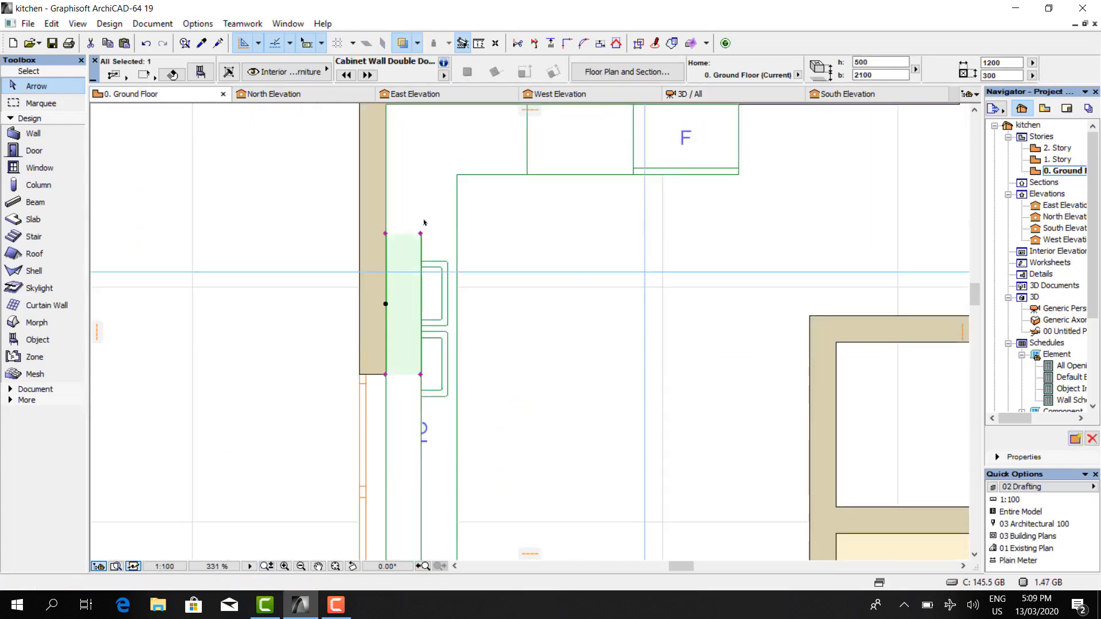
scroll(389, 193, down, 5)
key(Escape)
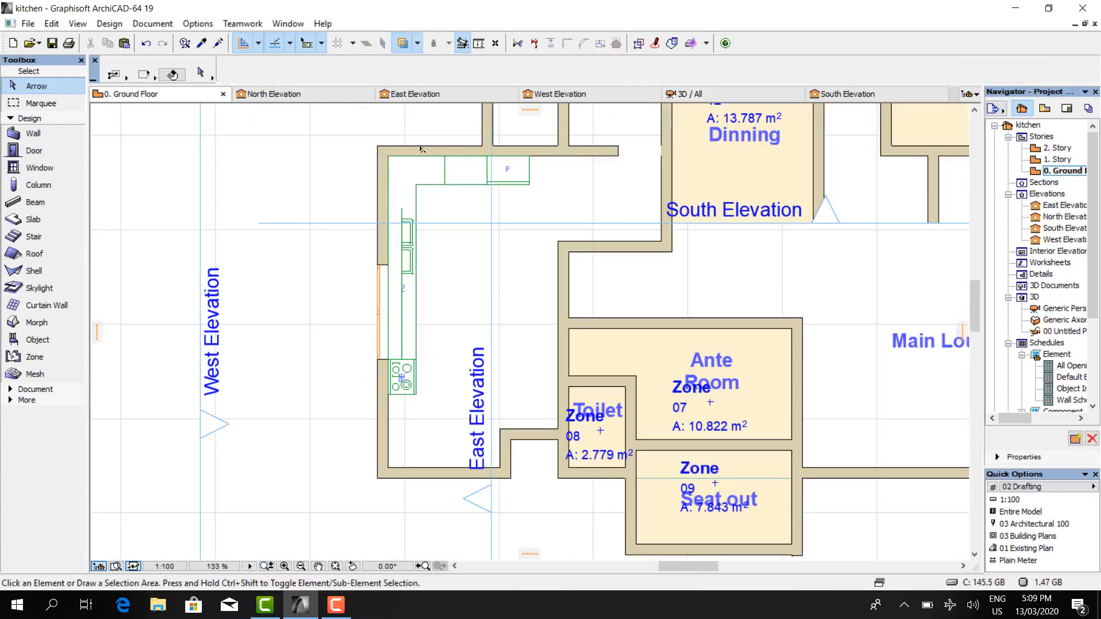
scroll(422, 148, up, 3)
double_click(37, 339)
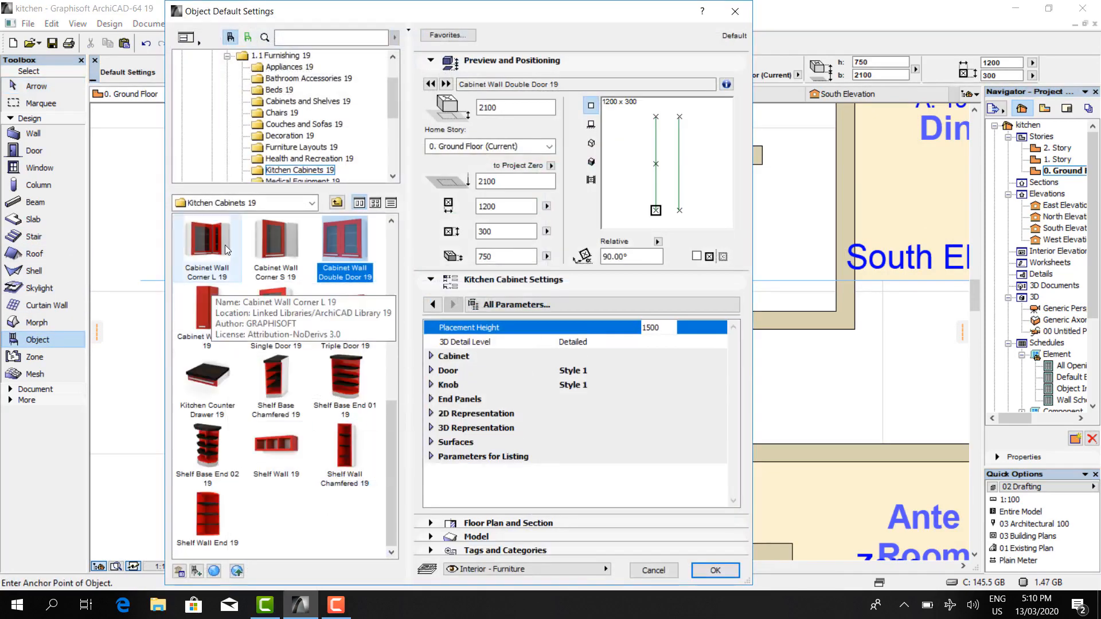
click(227, 250)
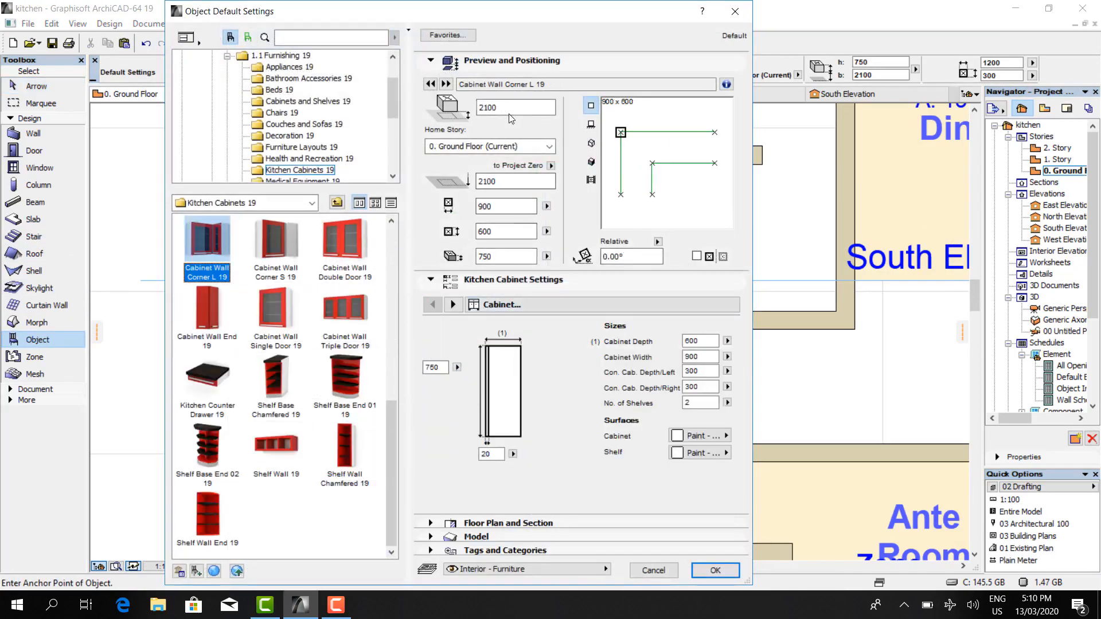
- Set the corner wall cabinet's doors to Style 3 with a brown Wood frame surface
click(453, 305)
click(505, 363)
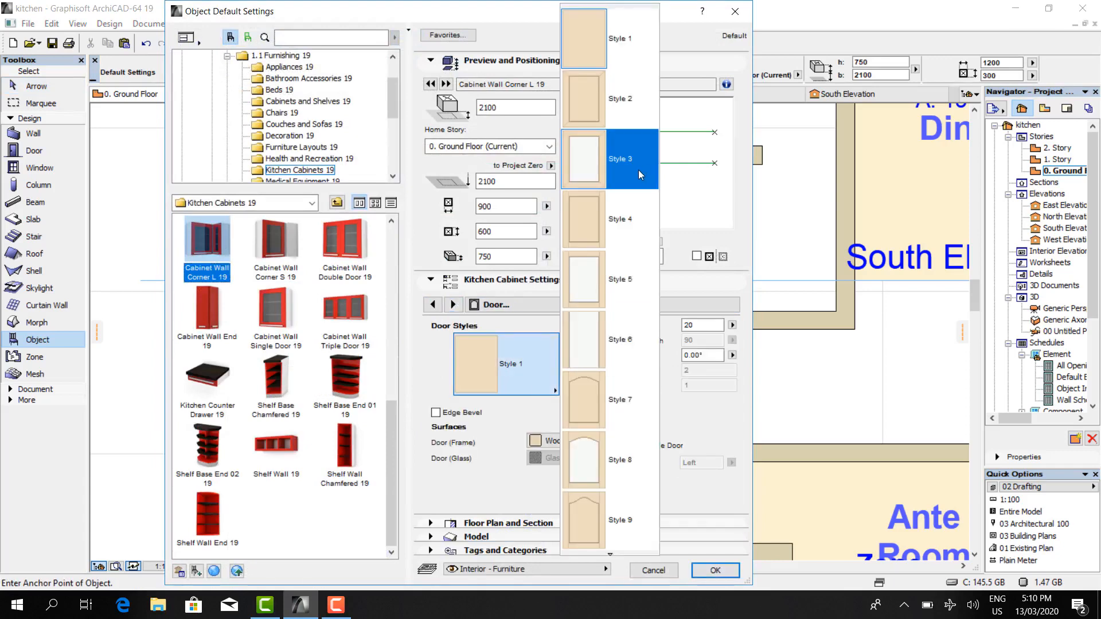
click(641, 172)
click(585, 442)
click(969, 427)
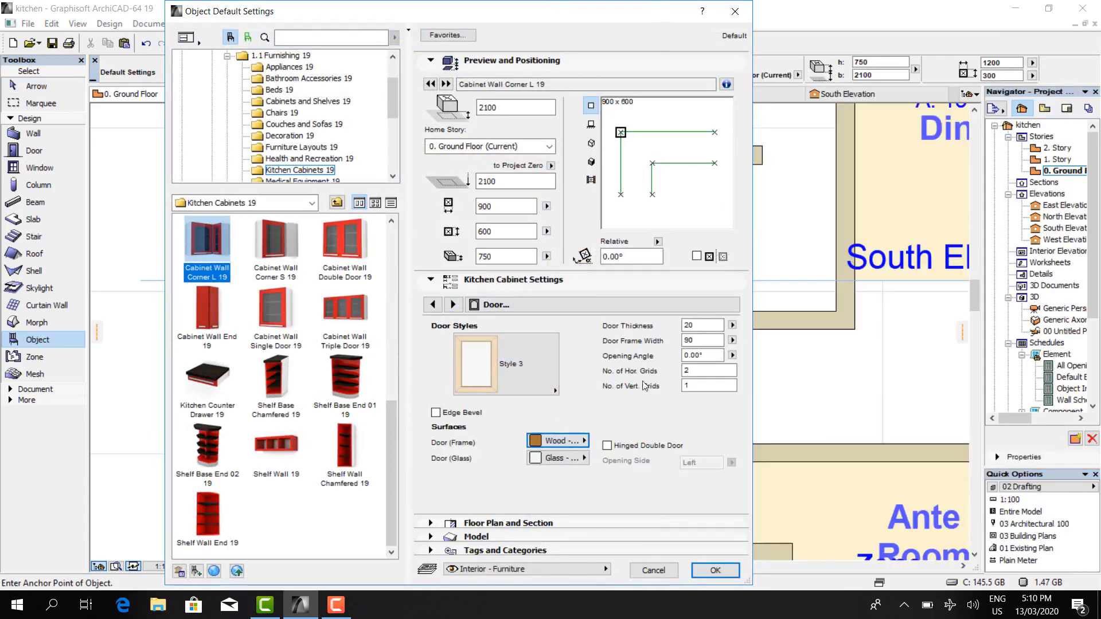
- Set the corner wall cabinet's knob to Style 5 with a vertical position of 250 and apply the object settings
click(453, 304)
click(691, 351)
click(768, 179)
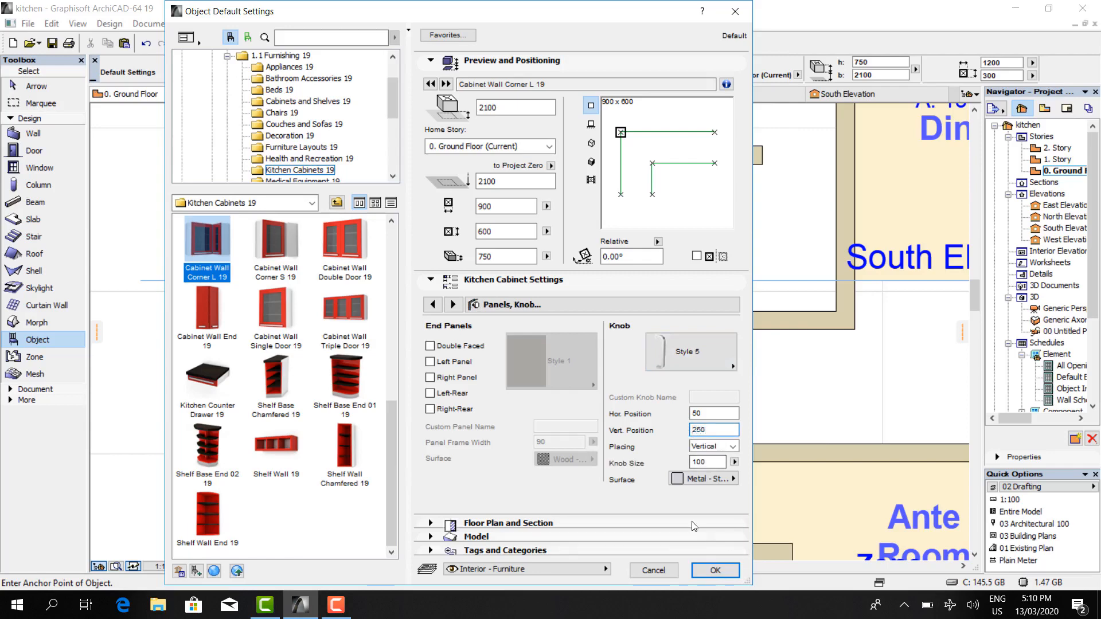
key(Return)
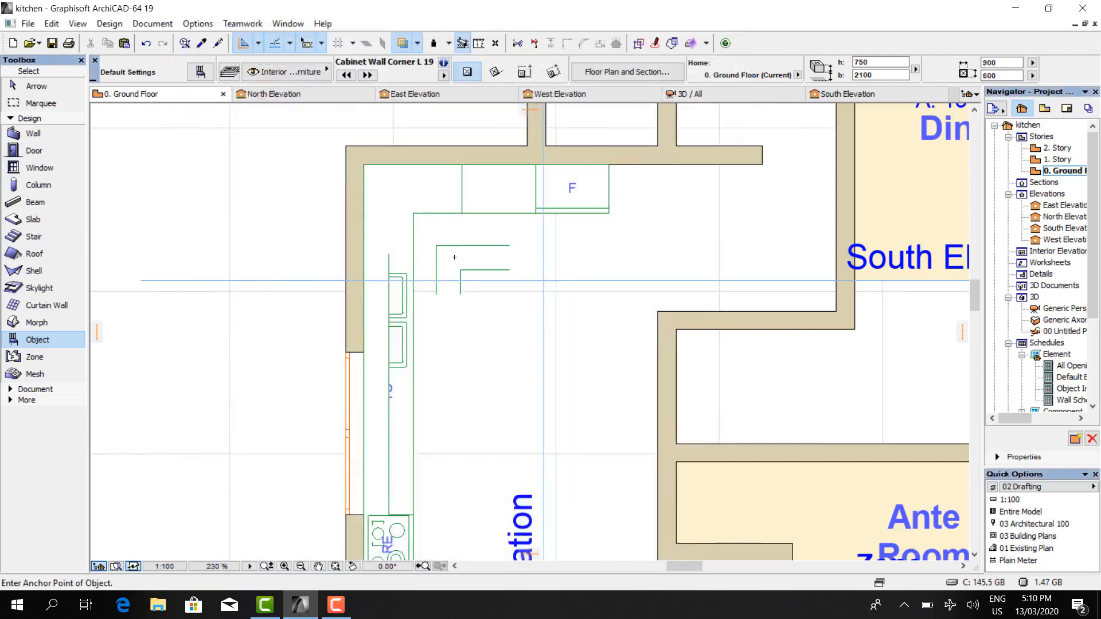
- Place the corner wall cabinet on the plan, and in the South Elevation set its height to 500
click(878, 97)
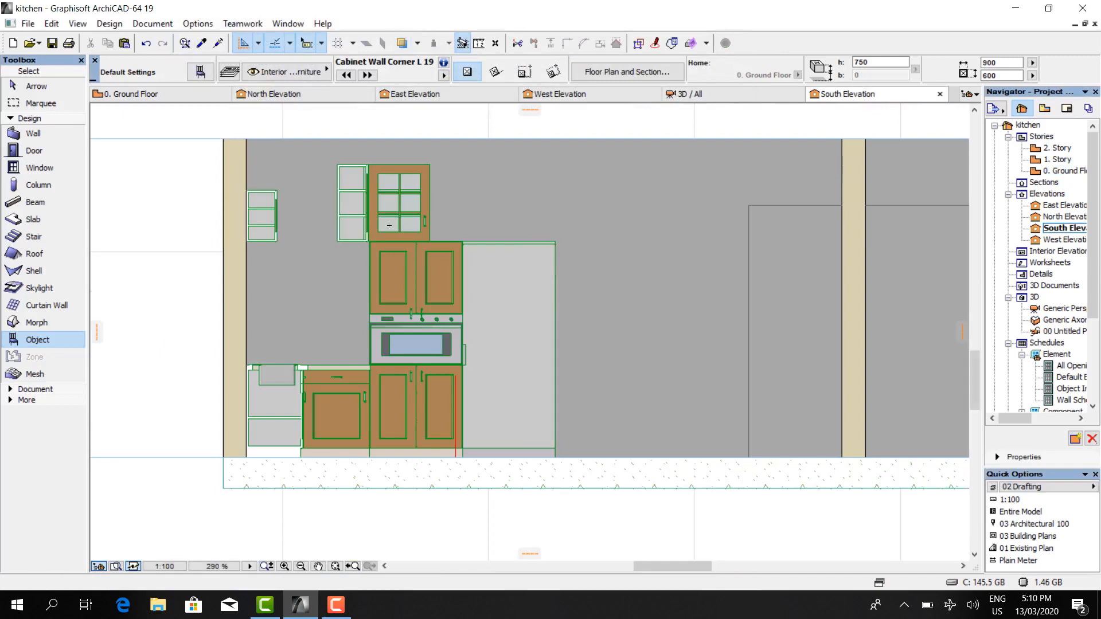
key(Escape)
click(341, 172)
scroll(333, 164, up, 4)
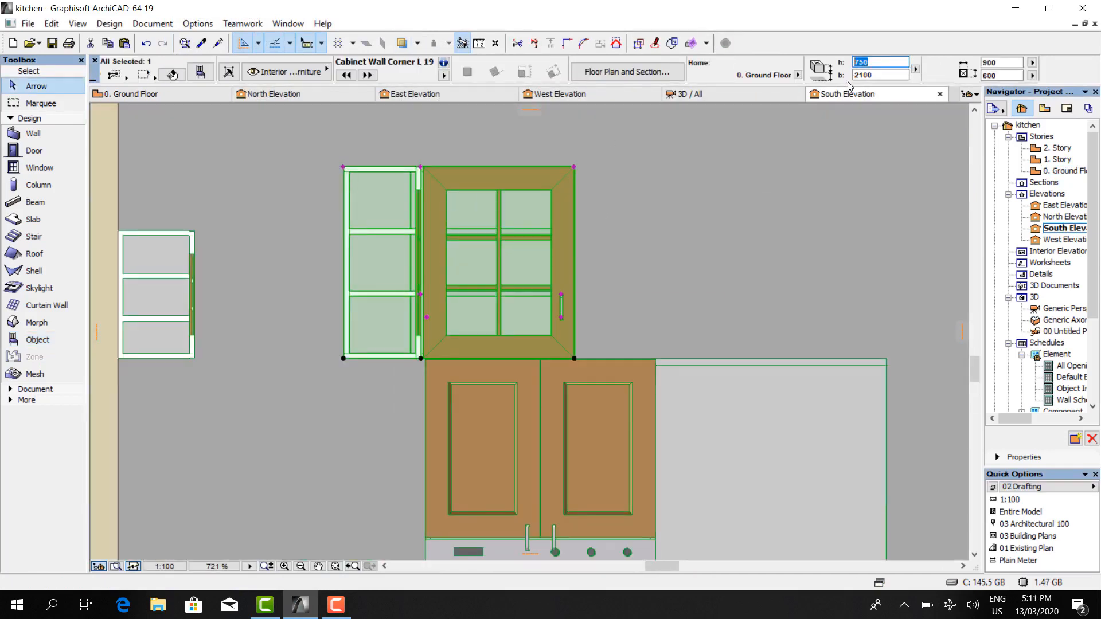
key(Return)
scroll(275, 237, up, 1)
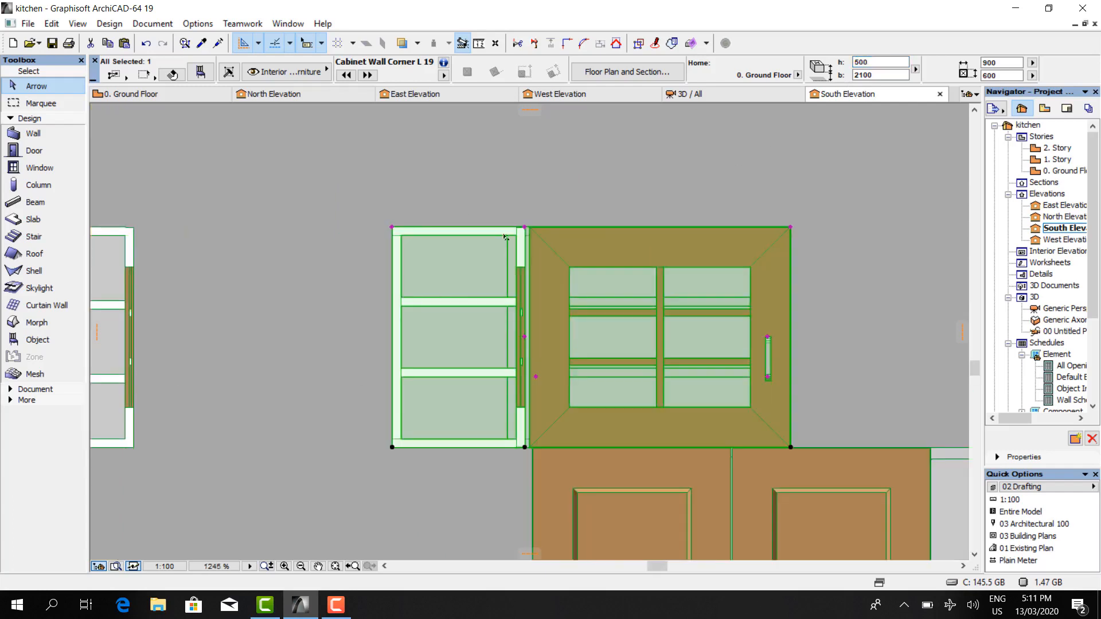
- Drag the corner wall cabinet horizontally so its upper end corner meets the front edge of the existing wall cabinet
scroll(562, 214, down, 1)
key(ctrl+d)
scroll(463, 221, up, 1)
scroll(466, 221, up, 1)
click(465, 220)
click(156, 220)
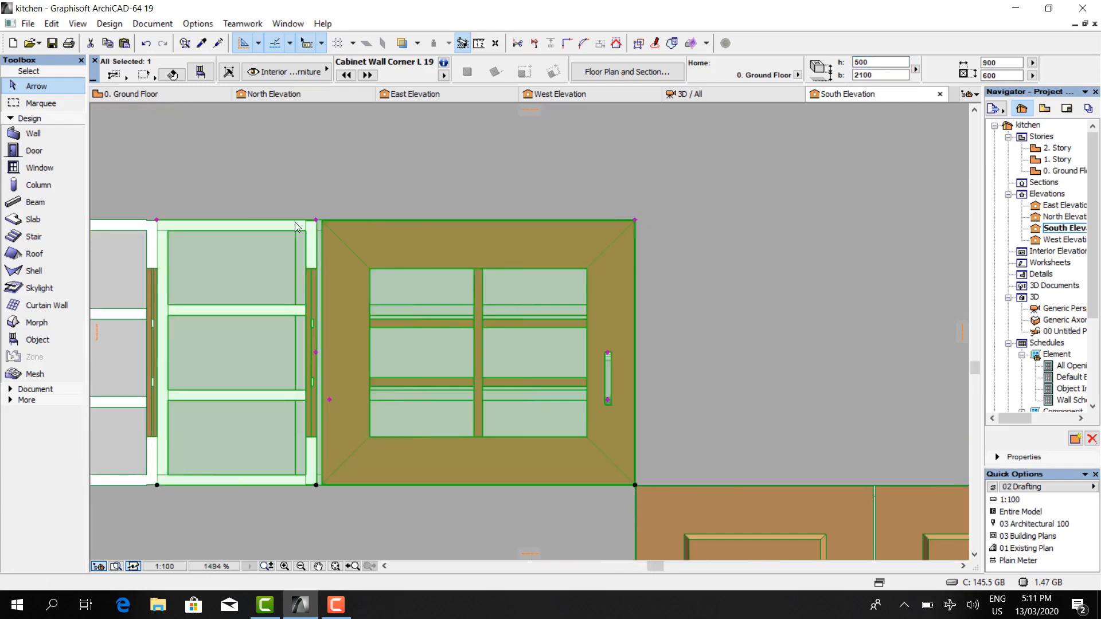
- Move the corner wall cabinet on the Ground Floor plan so its outer corner sits in the room's inner wall corner
scroll(492, 279, down, 3)
click(199, 96)
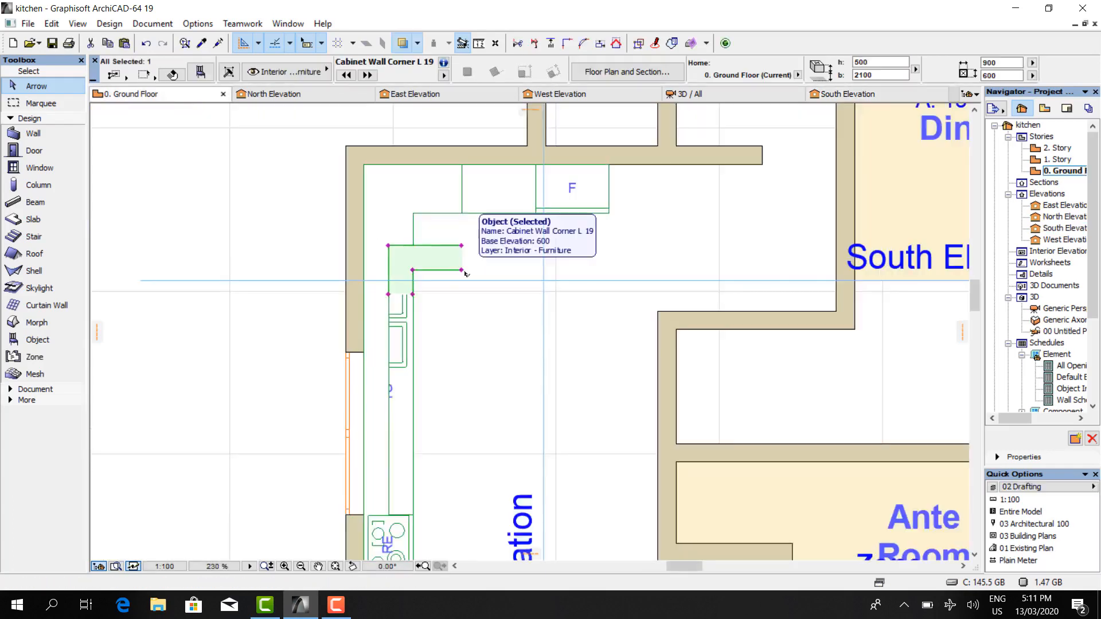
key(ctrl+d)
click(388, 245)
click(365, 169)
scroll(402, 233, up, 3)
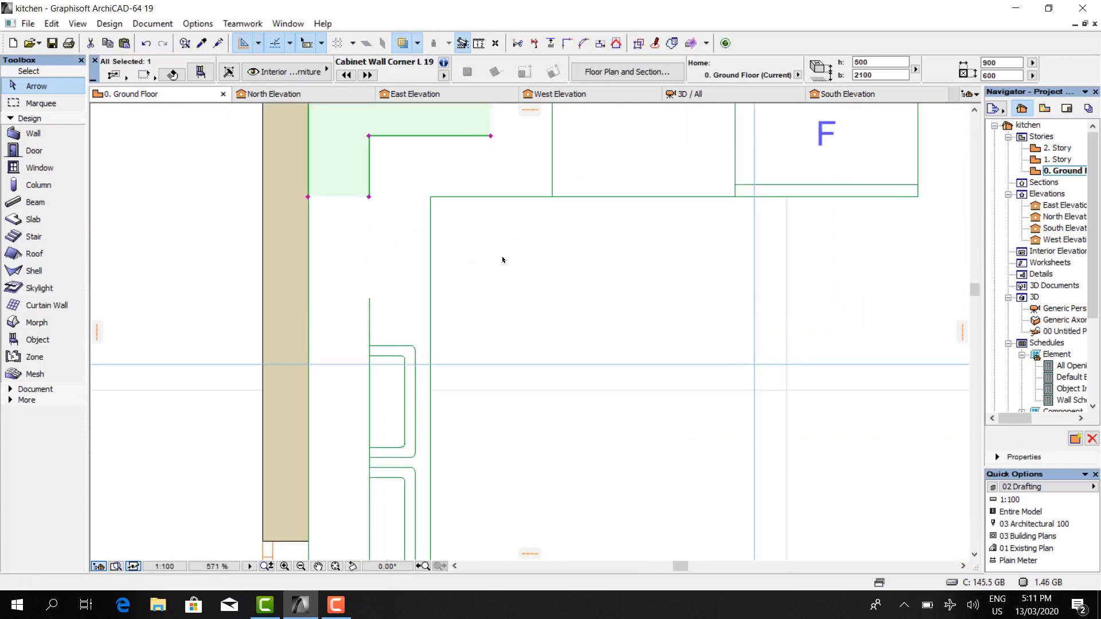
click(370, 299)
scroll(416, 281, down, 2)
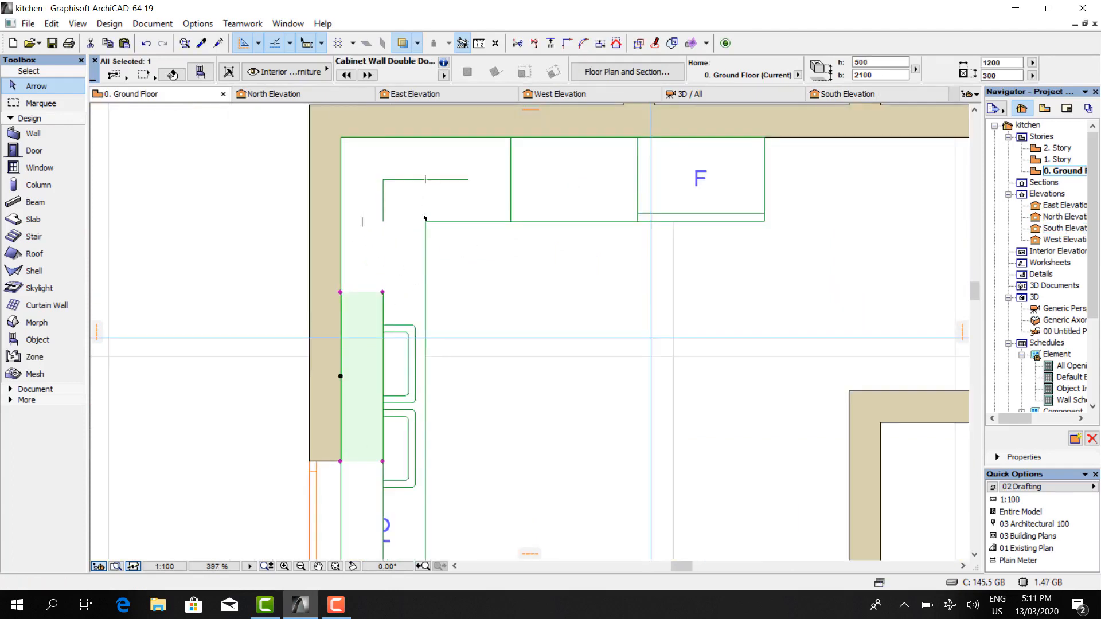
key(Delete)
- Choose Cabinet Wall Single Door 19 as the object default, rotate it to 90°, and set its height to 500
double_click(34, 339)
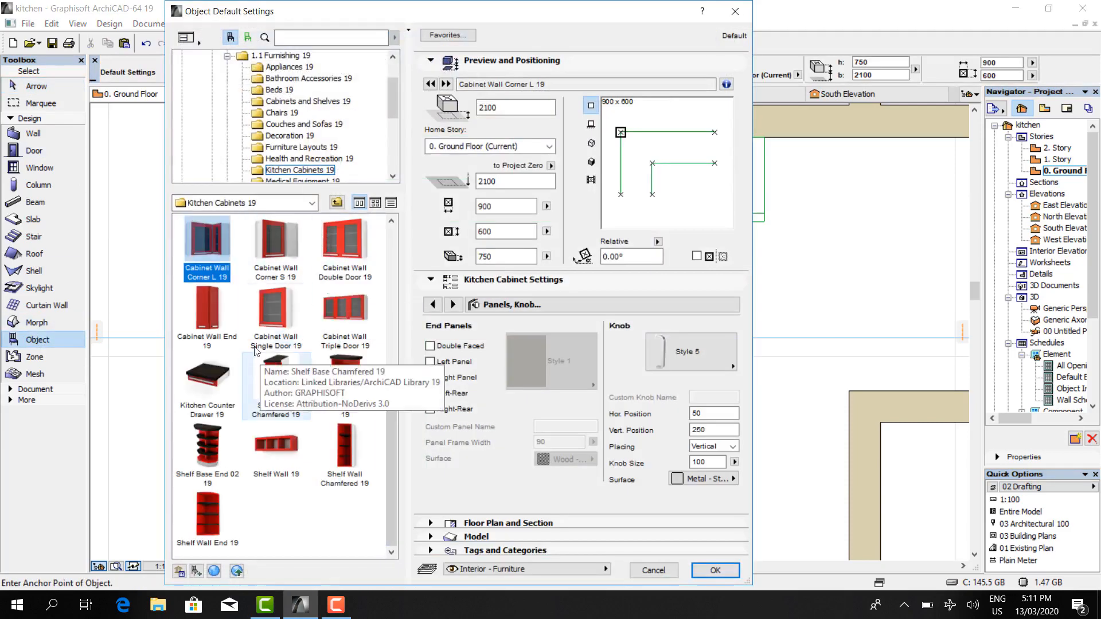
click(276, 313)
drag(695, 122, 662, 197)
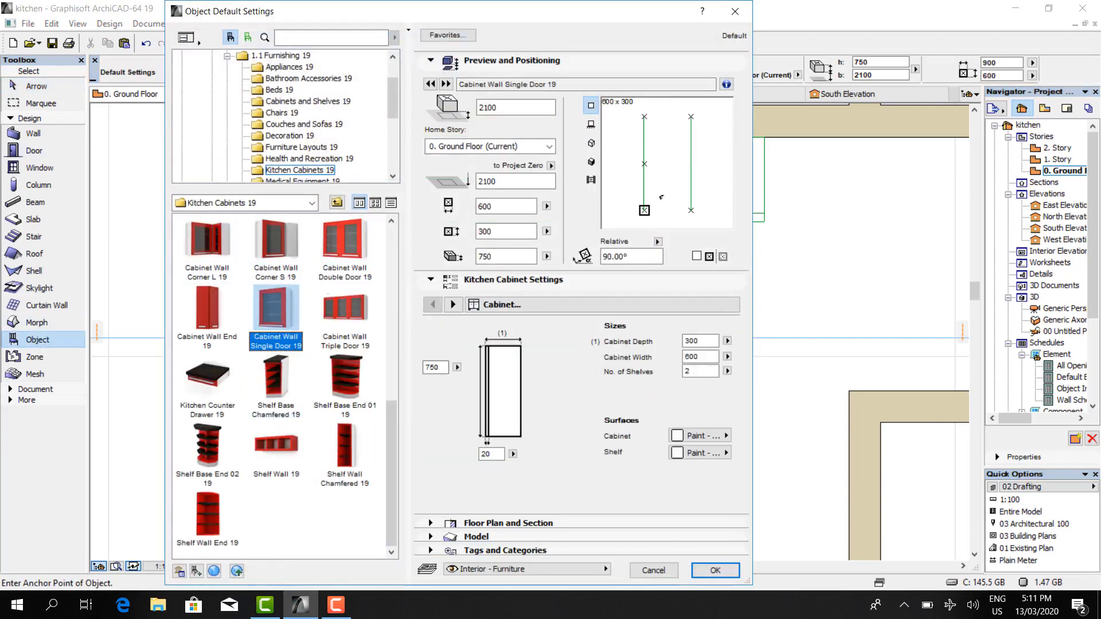
text(500)
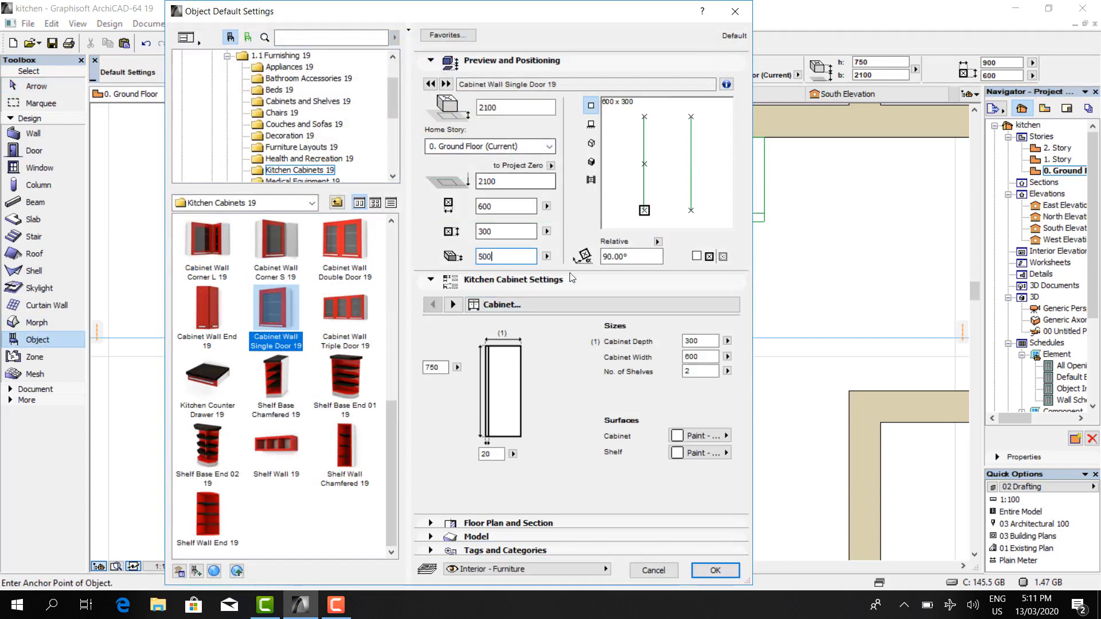
- Give the single-door cabinet a Style 3 door with a brown Wood frame surface and place it on the plan
click(453, 304)
click(487, 377)
click(631, 153)
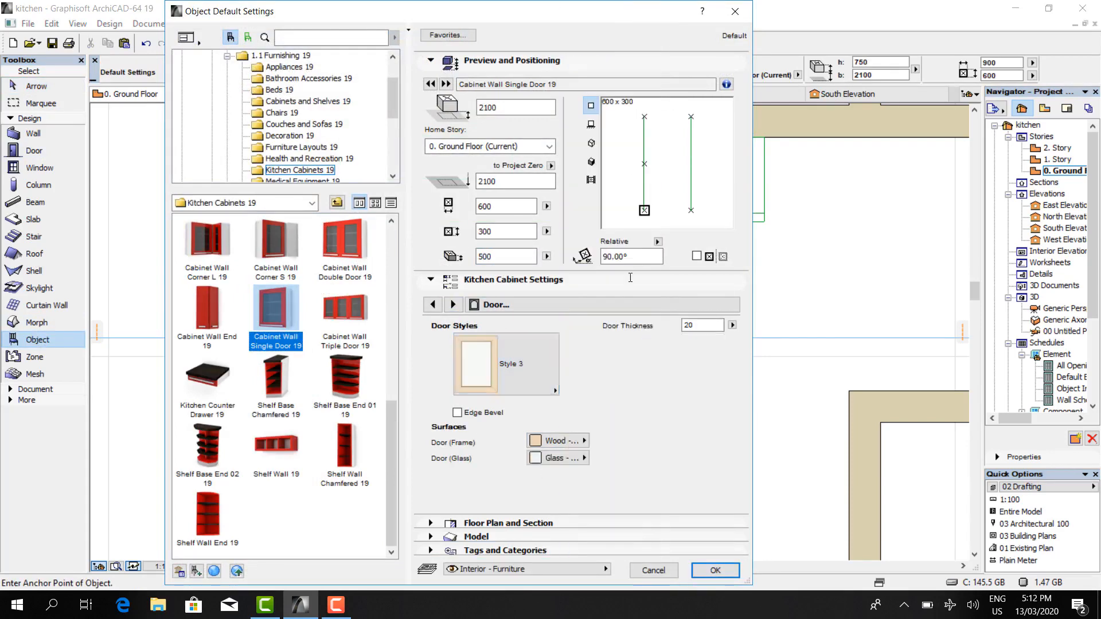
click(584, 442)
click(998, 429)
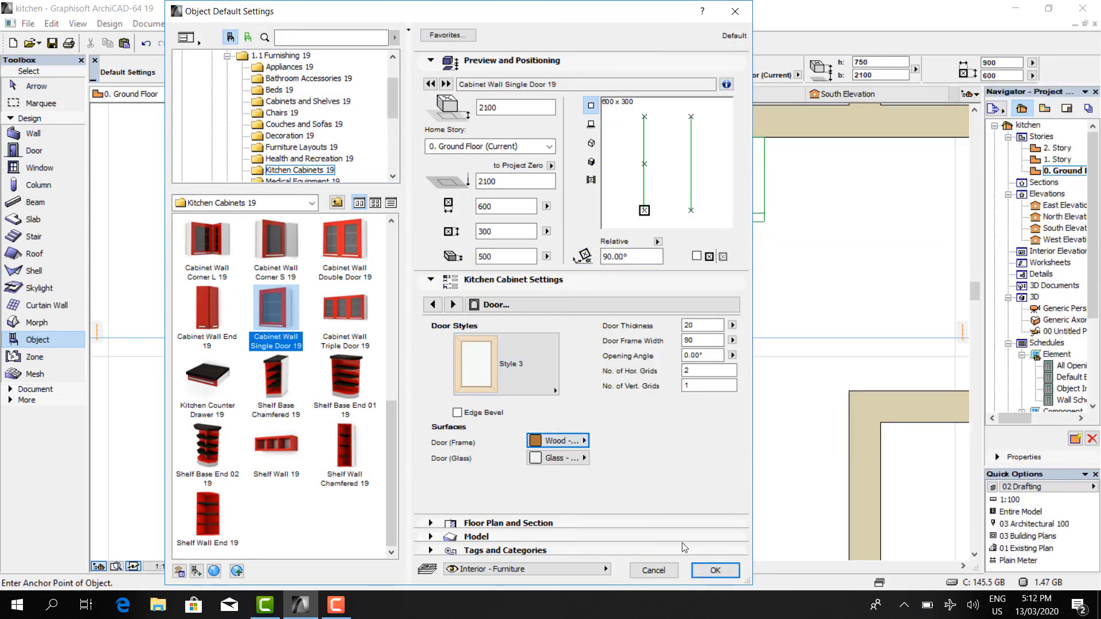
click(718, 572)
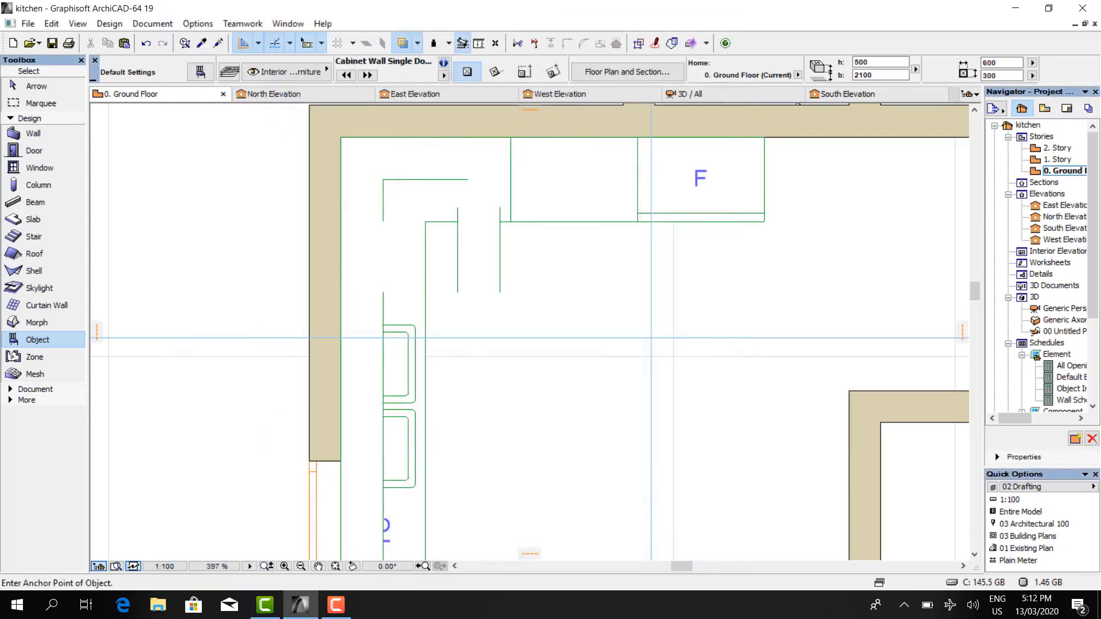
- Check the single-door cabinet in the South Elevation and move it on the plan against the wall, touching the corner cabinet's end
click(826, 95)
key(Escape)
click(551, 267)
key(Escape)
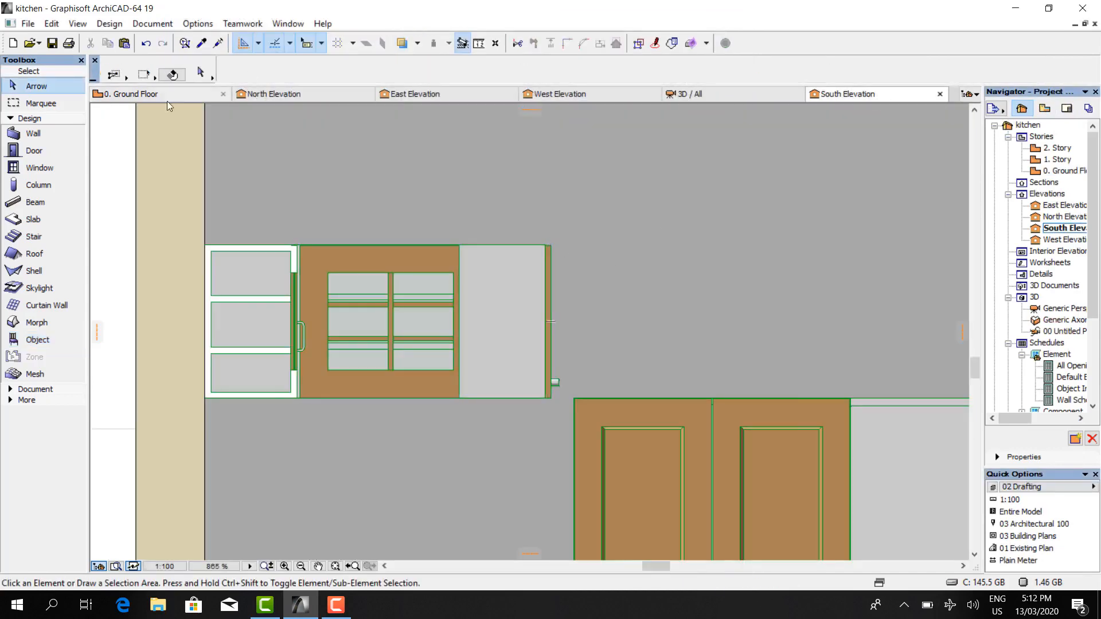
click(164, 95)
click(459, 290)
click(457, 208)
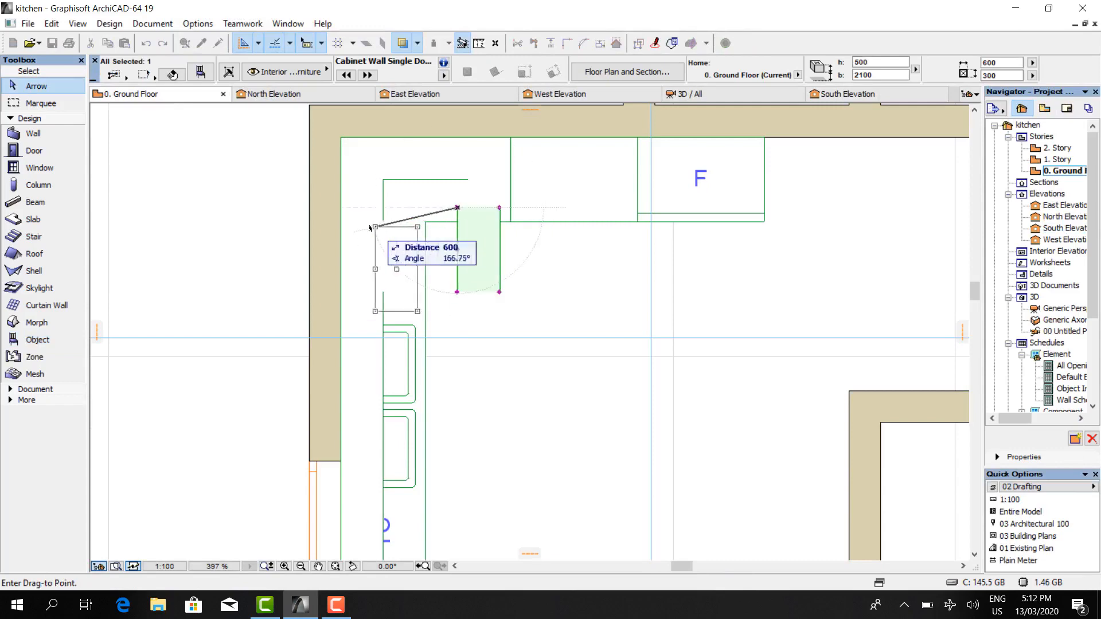
scroll(341, 222, up, 4)
click(342, 221)
- Stretch the single-door cabinet's free end to meet the adjacent double-door wall cabinet, giving it a width of 500
click(430, 397)
click(429, 354)
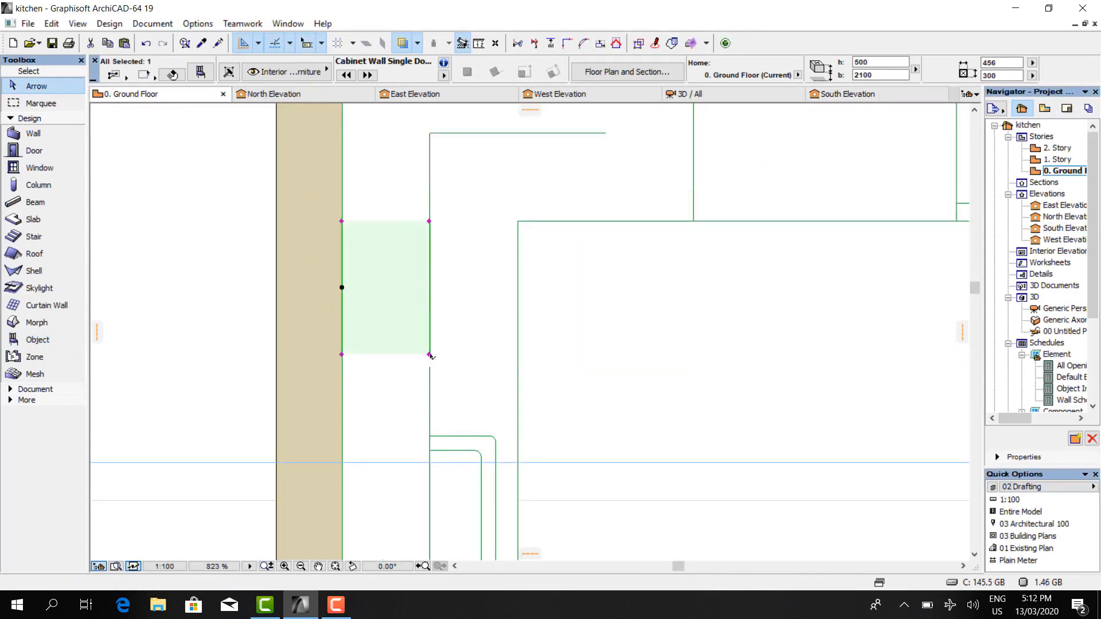
click(430, 354)
click(430, 368)
scroll(433, 371, up, 6)
- In the 3D view, set the single-door cabinet's knob to Style 5 and adjust its vertical position to match the neighbouring handles
click(703, 97)
scroll(577, 293, up, 2)
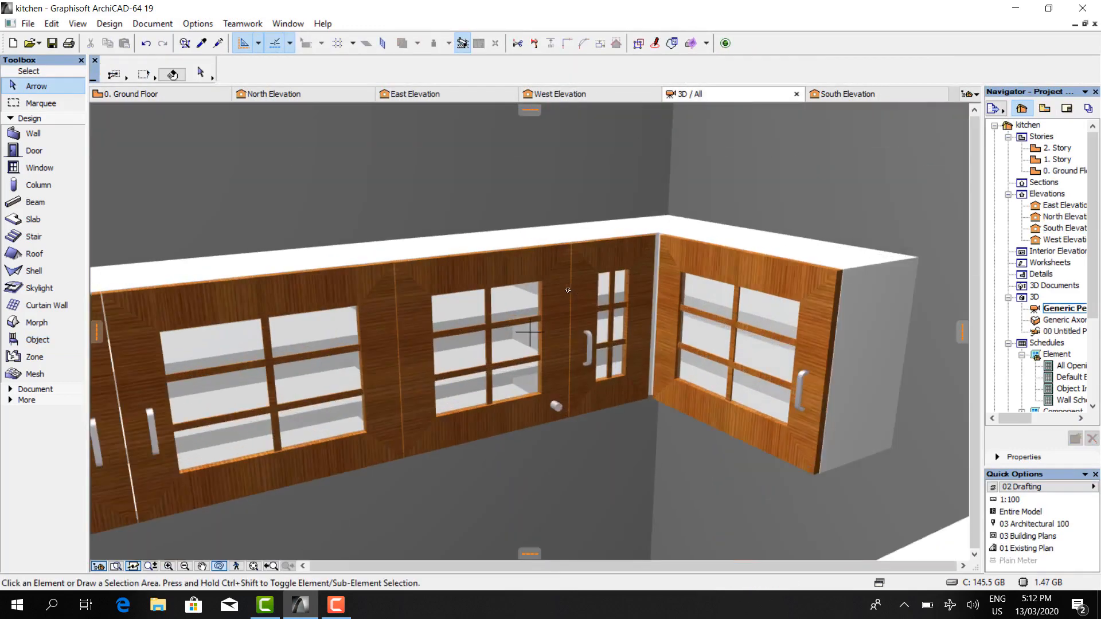
click(556, 244)
click(534, 251)
click(561, 407)
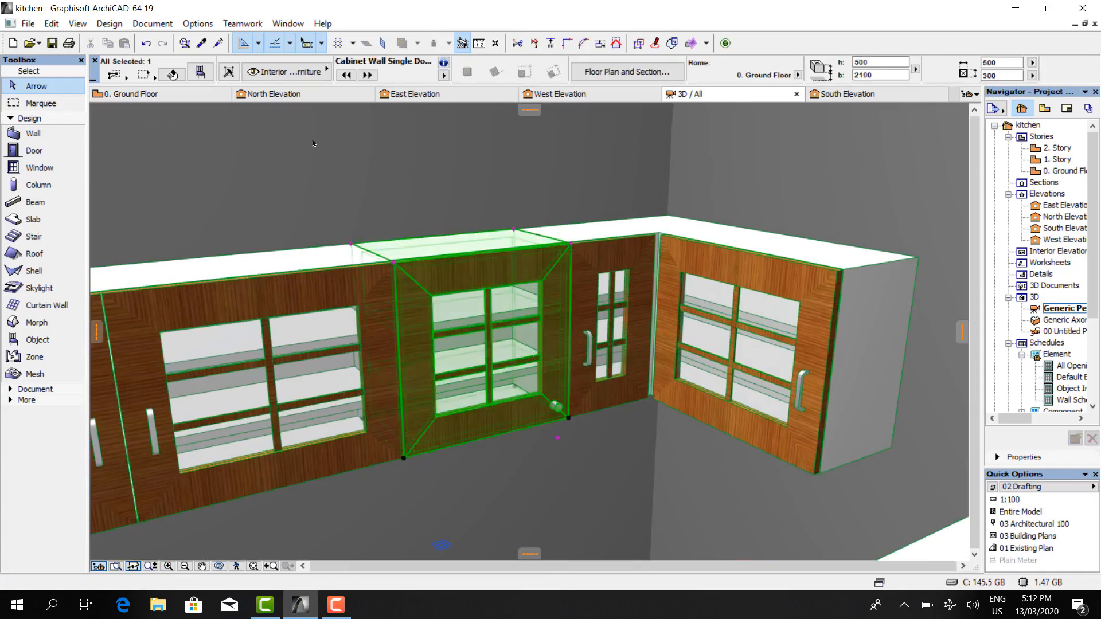
key(ctrl+t)
click(454, 310)
click(732, 365)
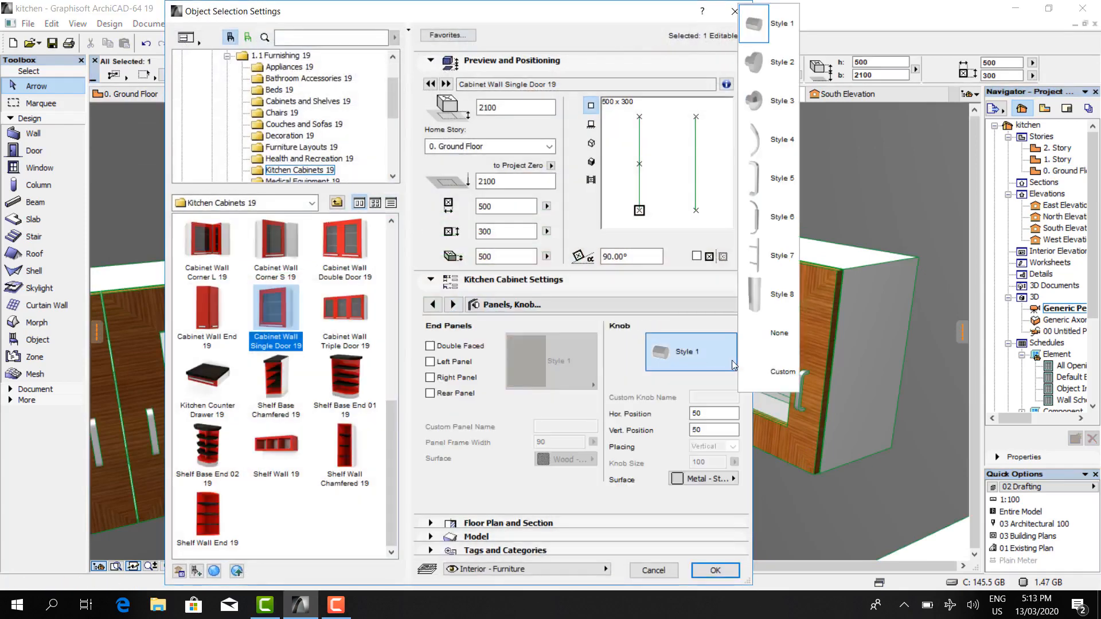
click(767, 219)
drag(705, 431, 681, 434)
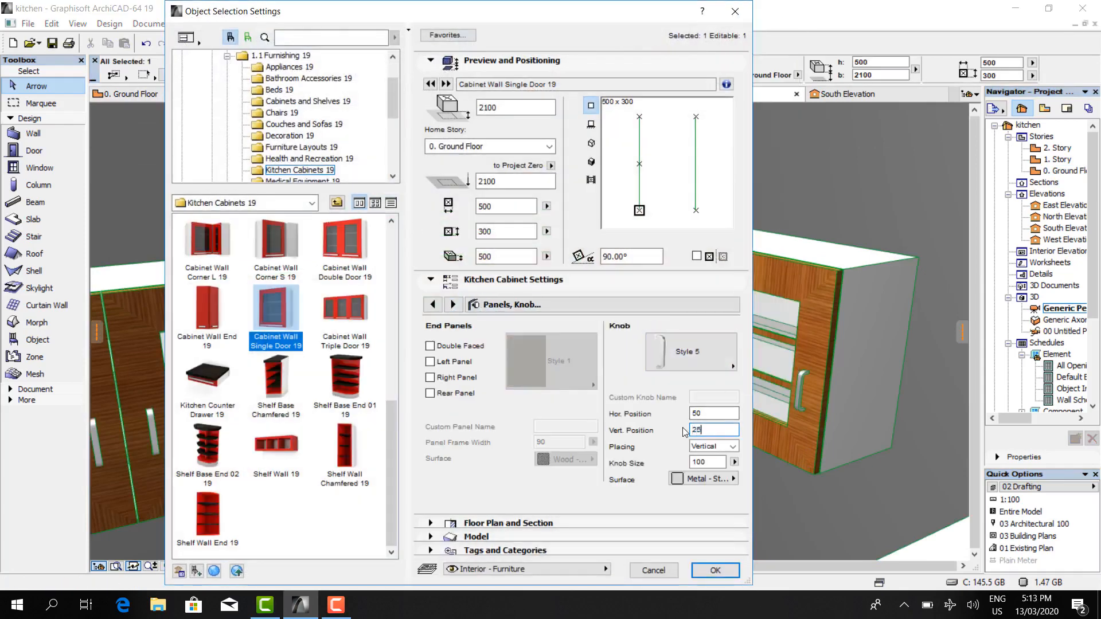
click(716, 576)
scroll(703, 288, down, 5)
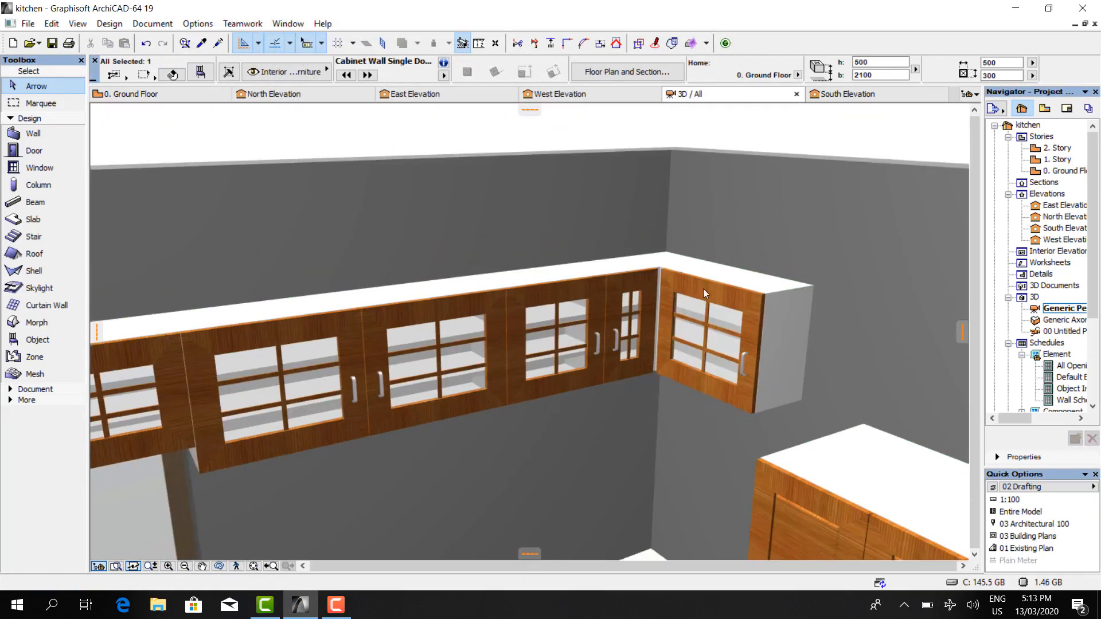
- Drag a copy of the single-door wall cabinet on the Ground Floor plan to a spot above the upper wall
click(132, 94)
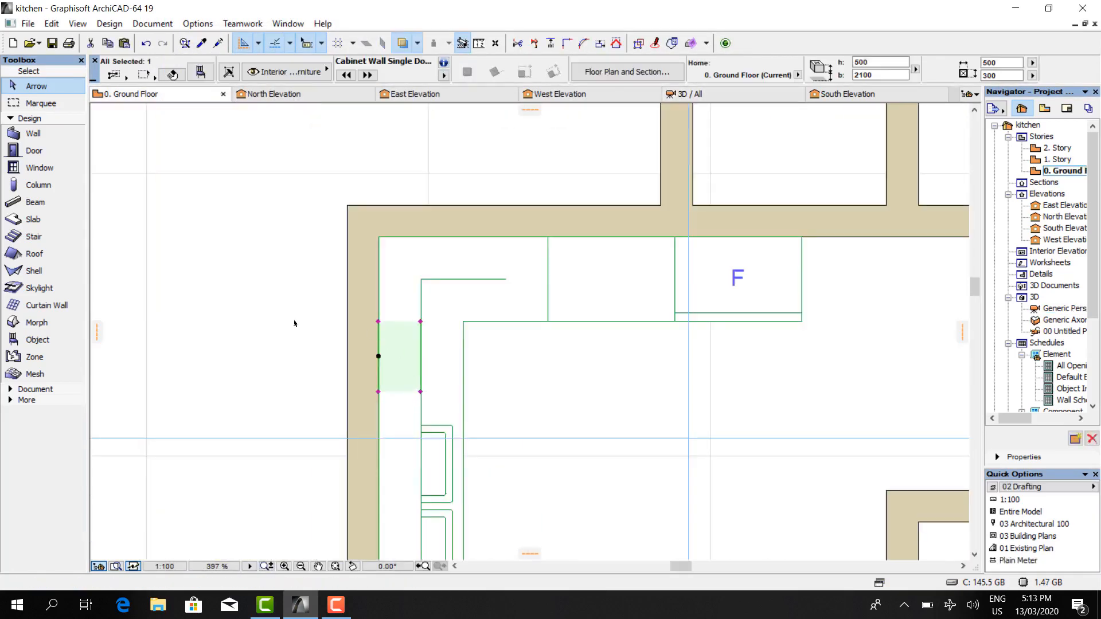
right_click(230, 296)
mouse_move(328, 378)
click(422, 375)
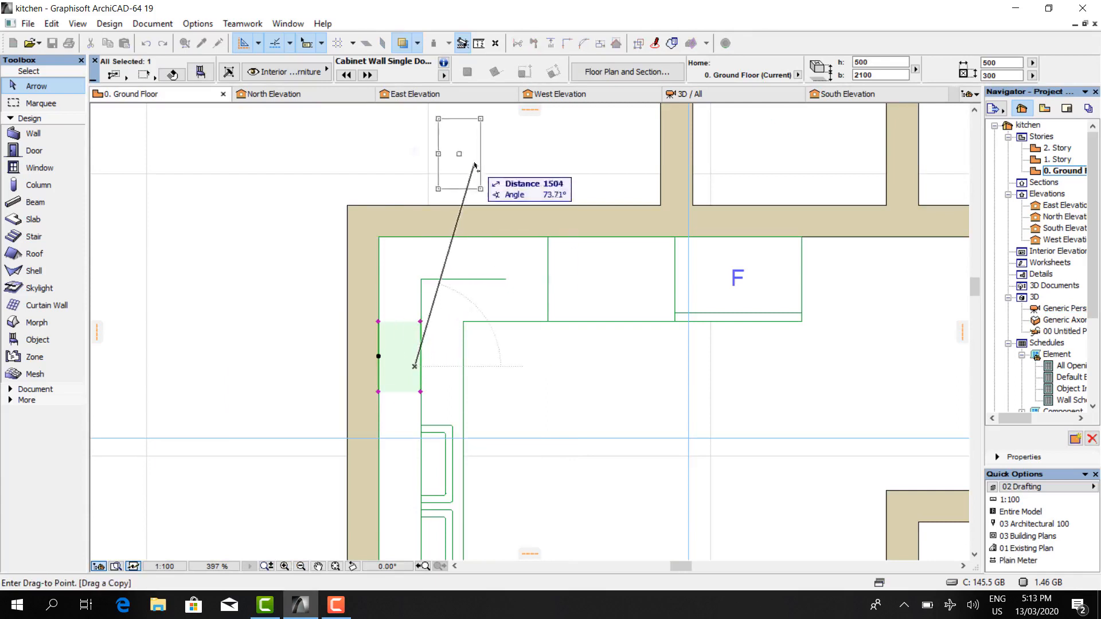
click(482, 172)
- Rotate the copied cabinet 90° clockwise about its lower back corner so it runs parallel to the upper wall
right_click(312, 179)
mouse_move(436, 337)
click(532, 355)
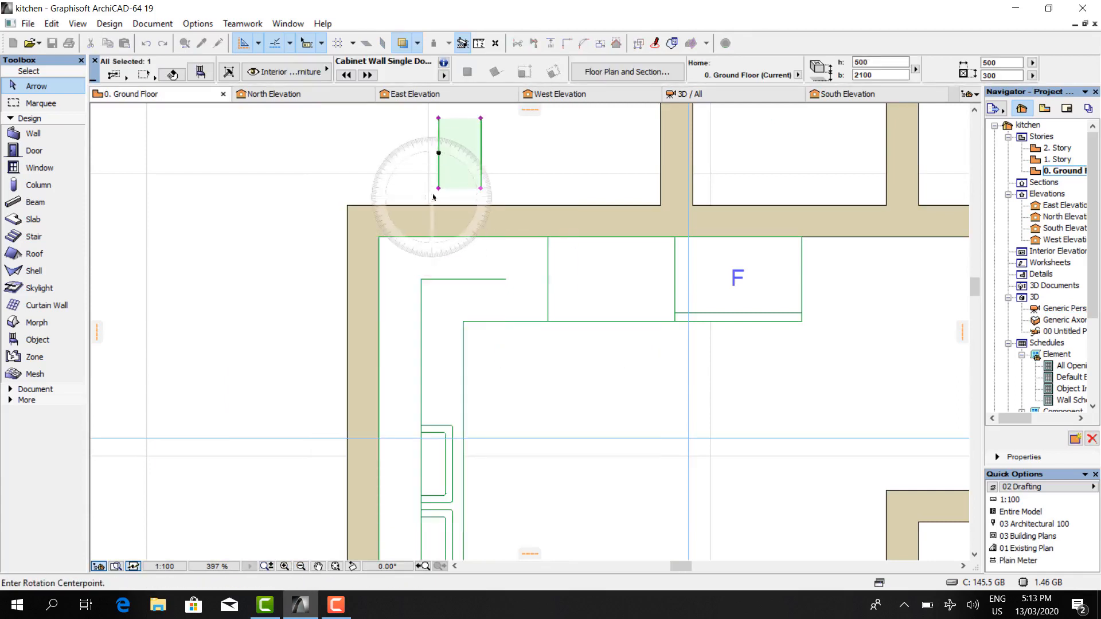
click(439, 188)
click(439, 150)
click(491, 197)
- Move the rotated cabinet against the upper wall so its back corner meets the end of the corner wall cabinet
scroll(491, 197, up, 2)
scroll(492, 197, up, 2)
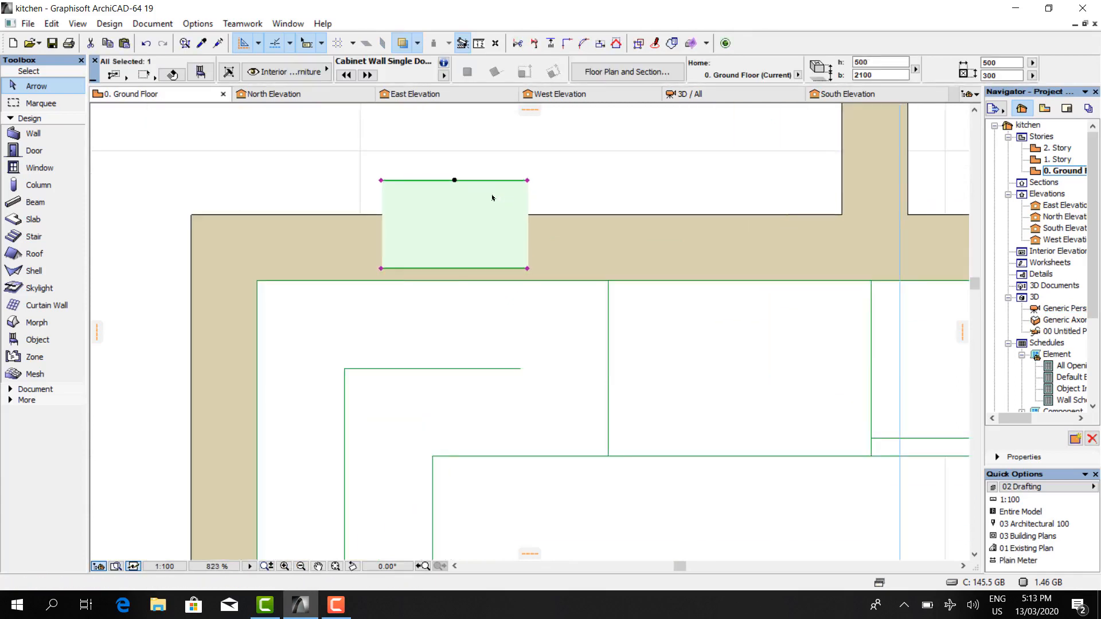
key(ctrl+d)
click(381, 180)
click(520, 281)
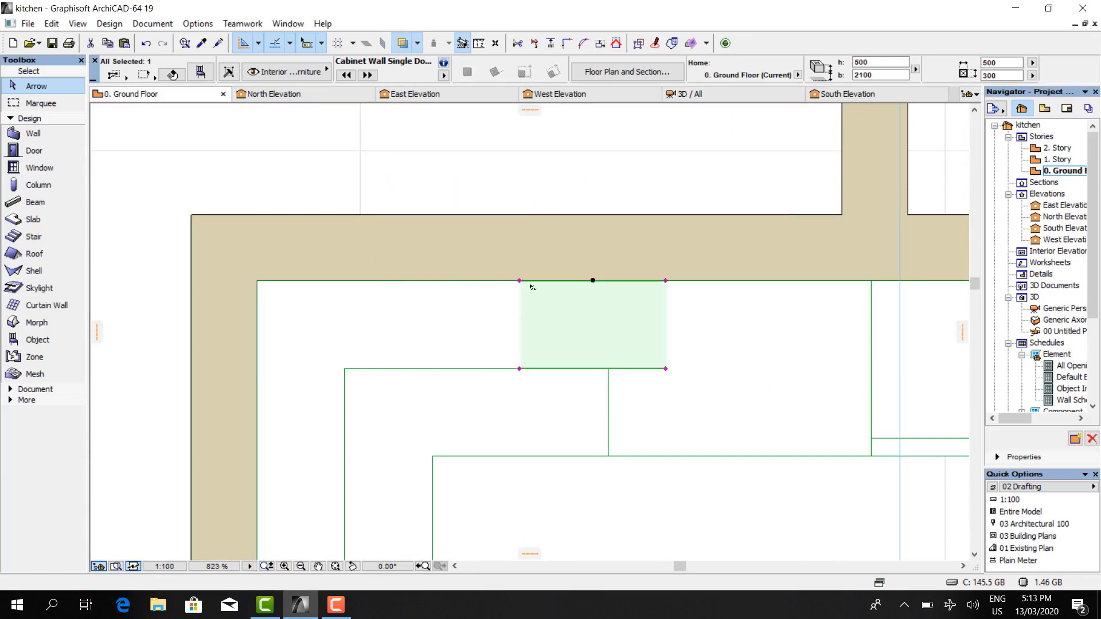
- Shorten the copied cabinet's free end to the tall oven cabinet's edge, for a width of 300, and view it in 3D
click(666, 281)
scroll(604, 361, up, 1)
key(F3)
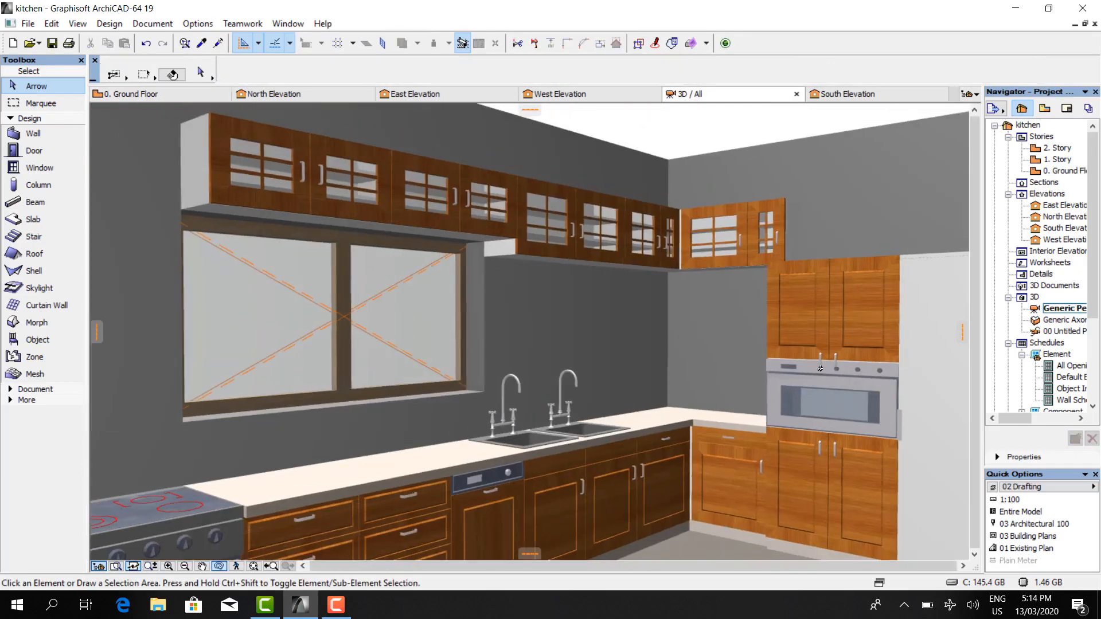
- Configure a Hood 19 appliance with the curved canopy and rounded chimney style, and place it at the range on the plan
key(F2)
scroll(378, 256, down, 10)
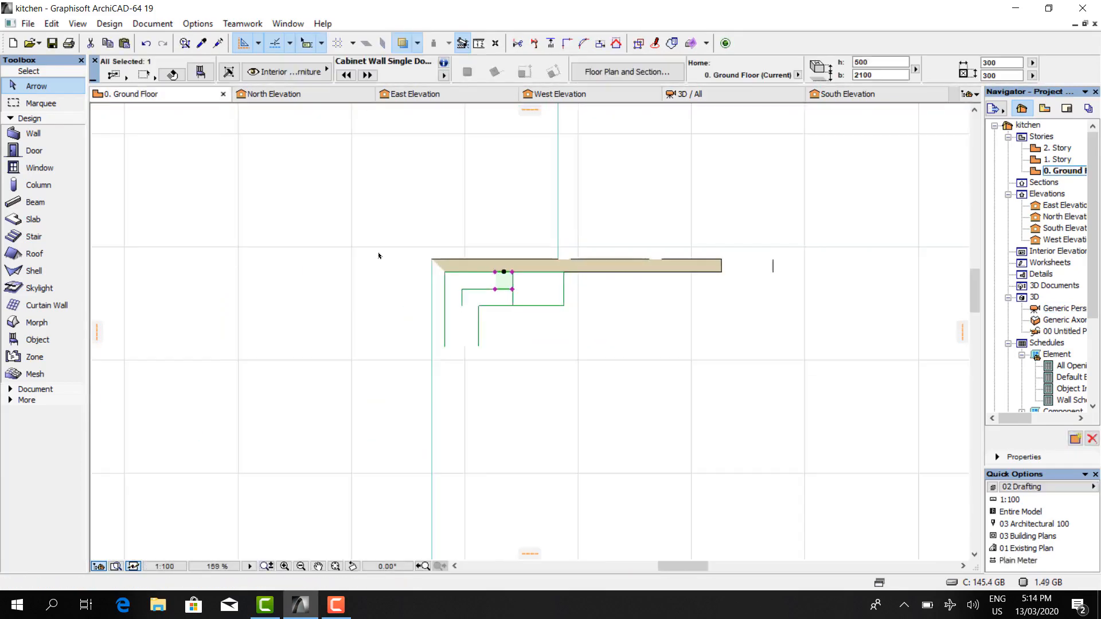
scroll(379, 256, down, 5)
scroll(367, 241, up, 10)
double_click(38, 340)
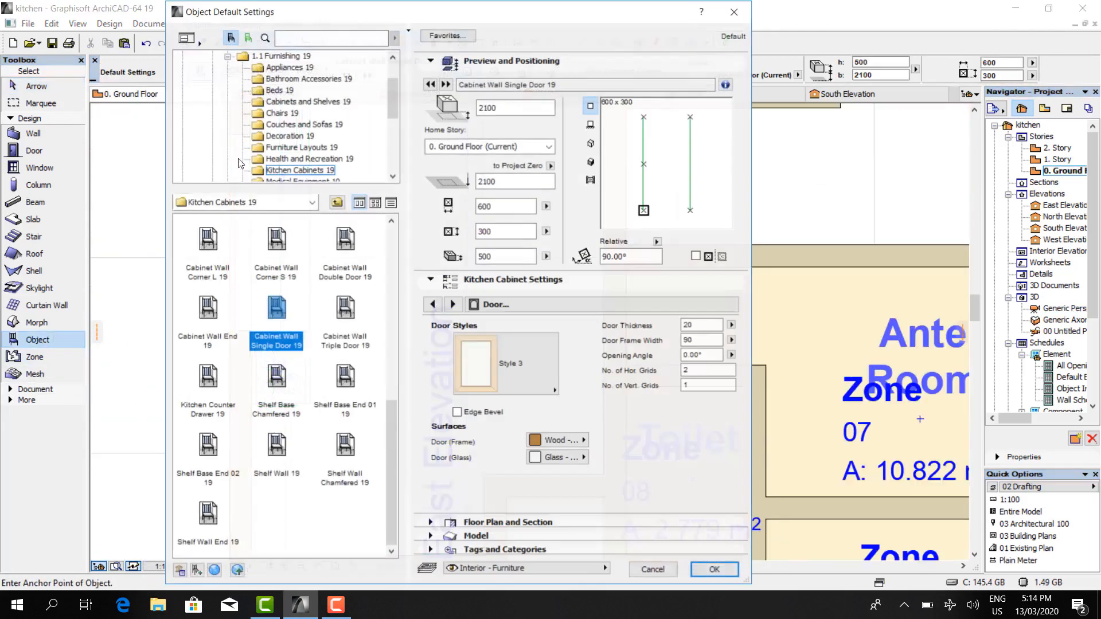
click(290, 67)
click(344, 378)
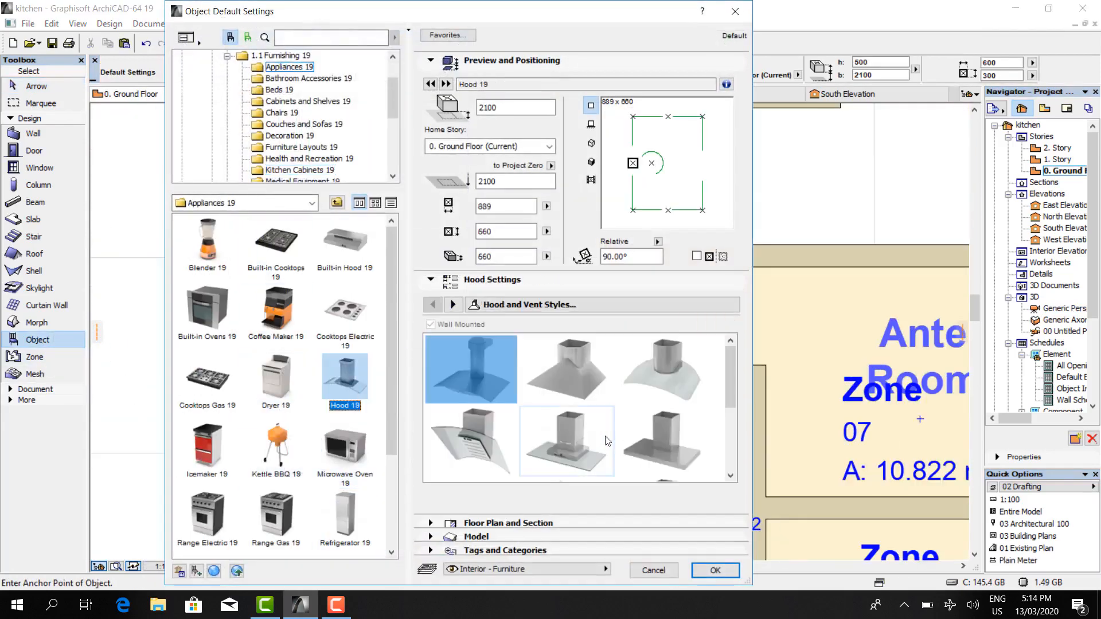
click(663, 370)
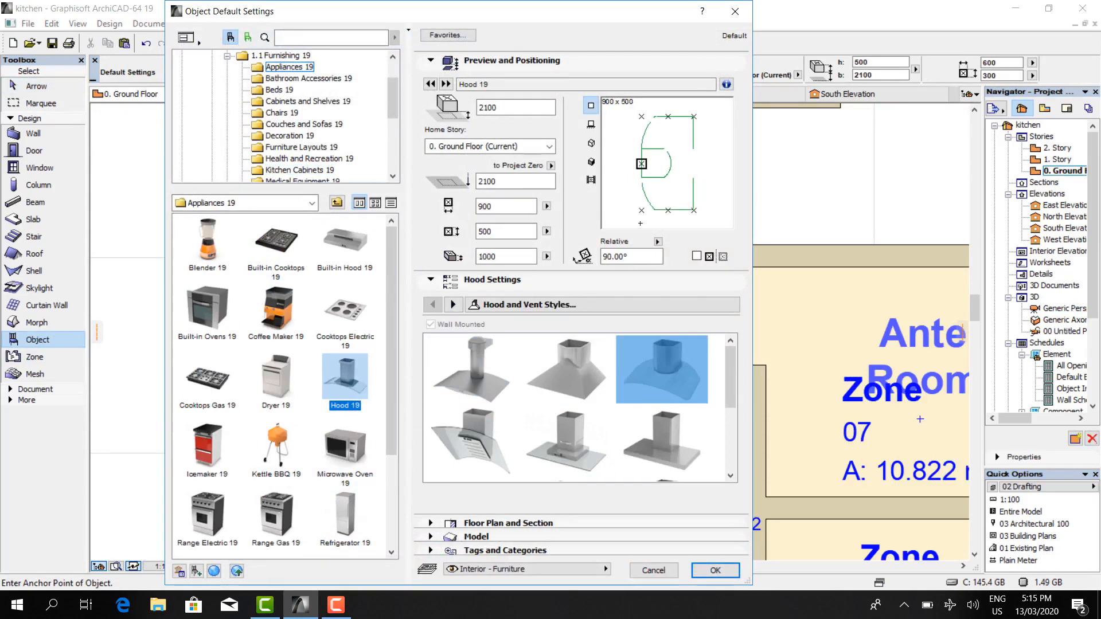
click(715, 570)
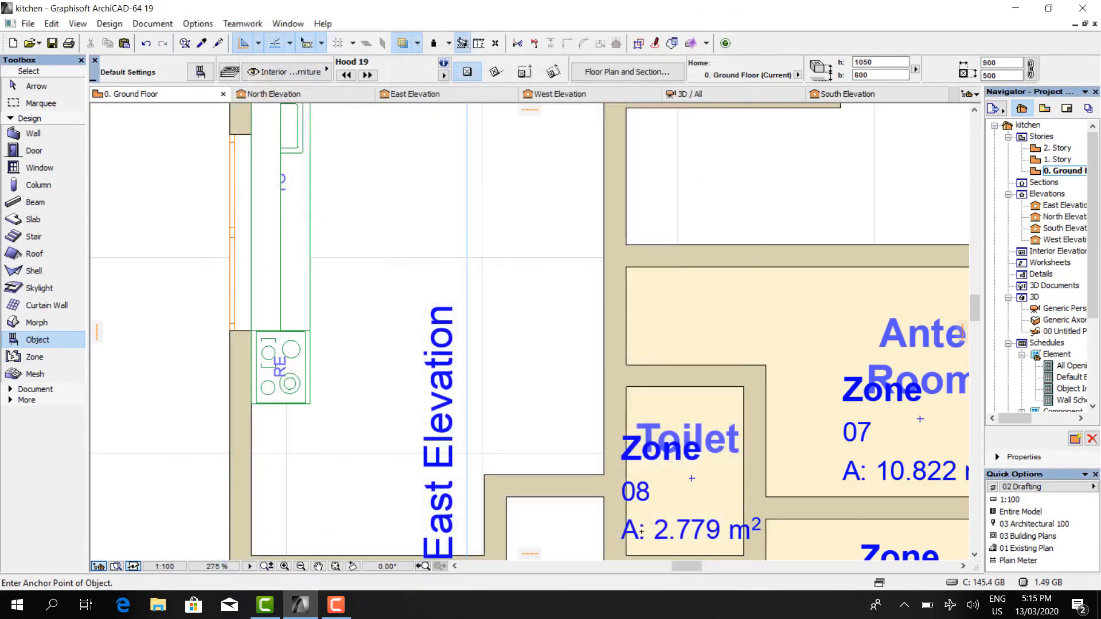
- In the East Elevation, move the hood straight up so its chimney top aligns with the upper edge of the wall cabinets
click(413, 94)
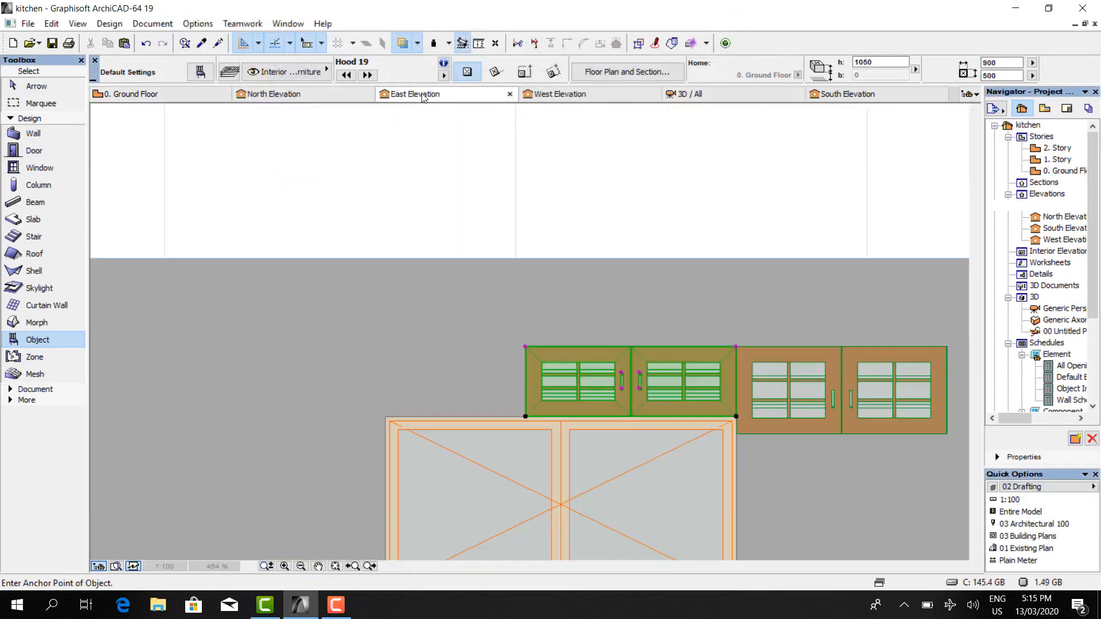
scroll(376, 473, up, 5)
key(Escape)
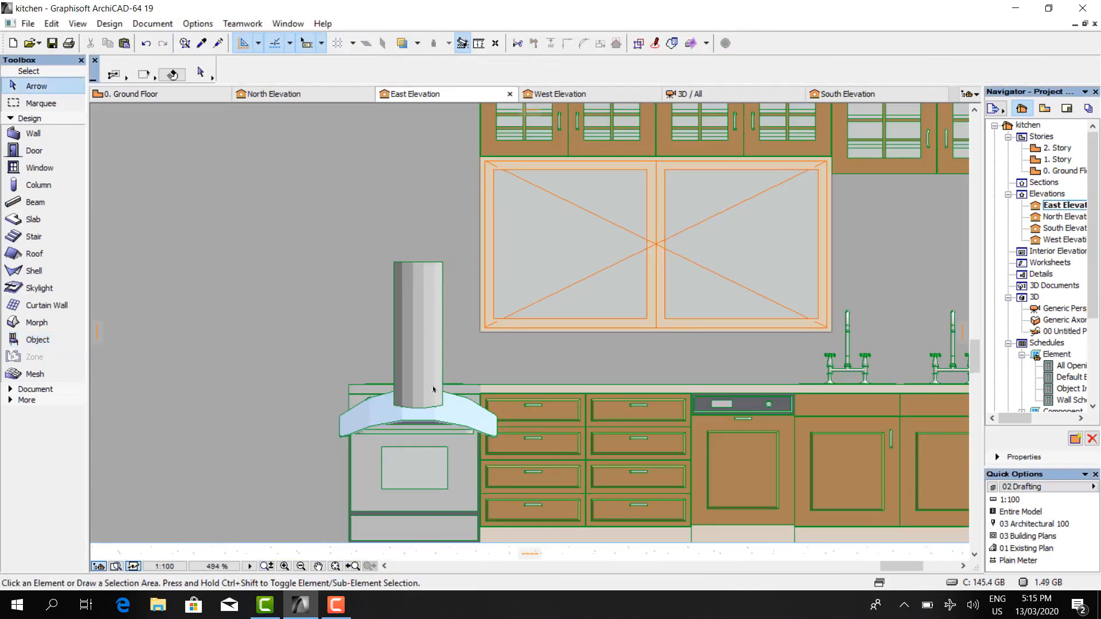
drag(432, 420, 474, 439)
key(Escape)
click(394, 264)
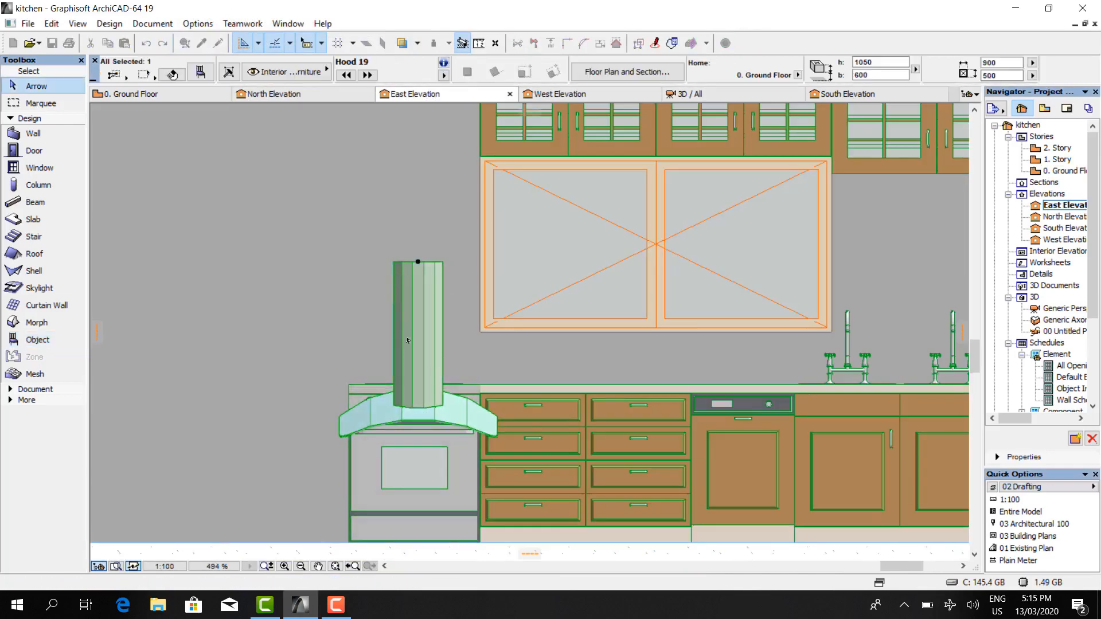
click(430, 408)
key(ctrl+d)
scroll(437, 488, down, 2)
click(424, 331)
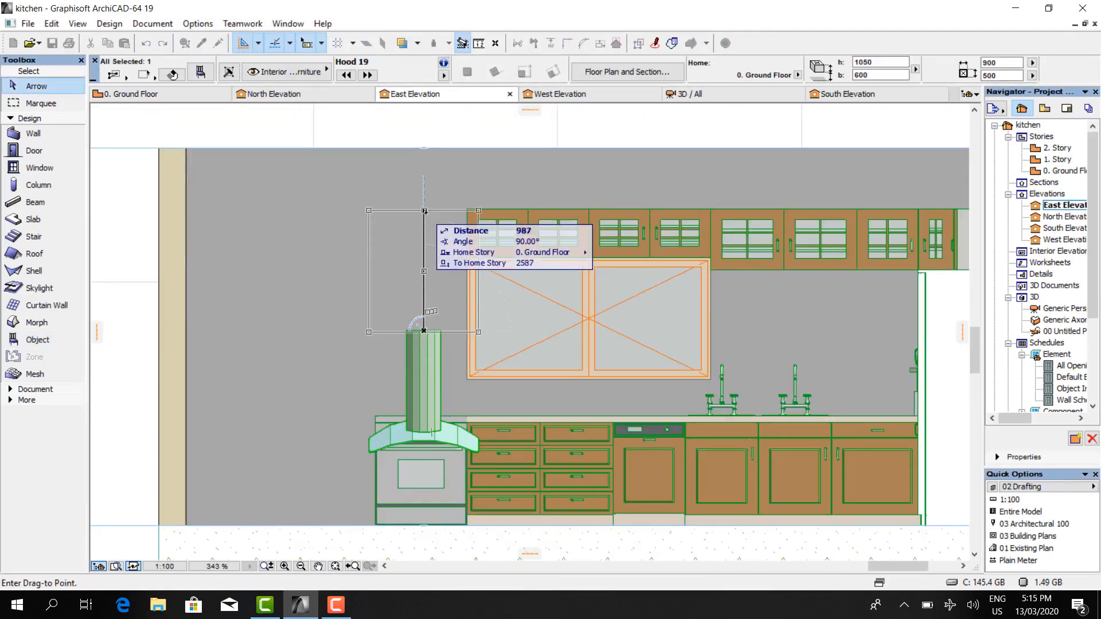
scroll(437, 217, up, 3)
click(425, 208)
- Set the hood's height to 1500 and view it in 3D
scroll(441, 351, down, 4)
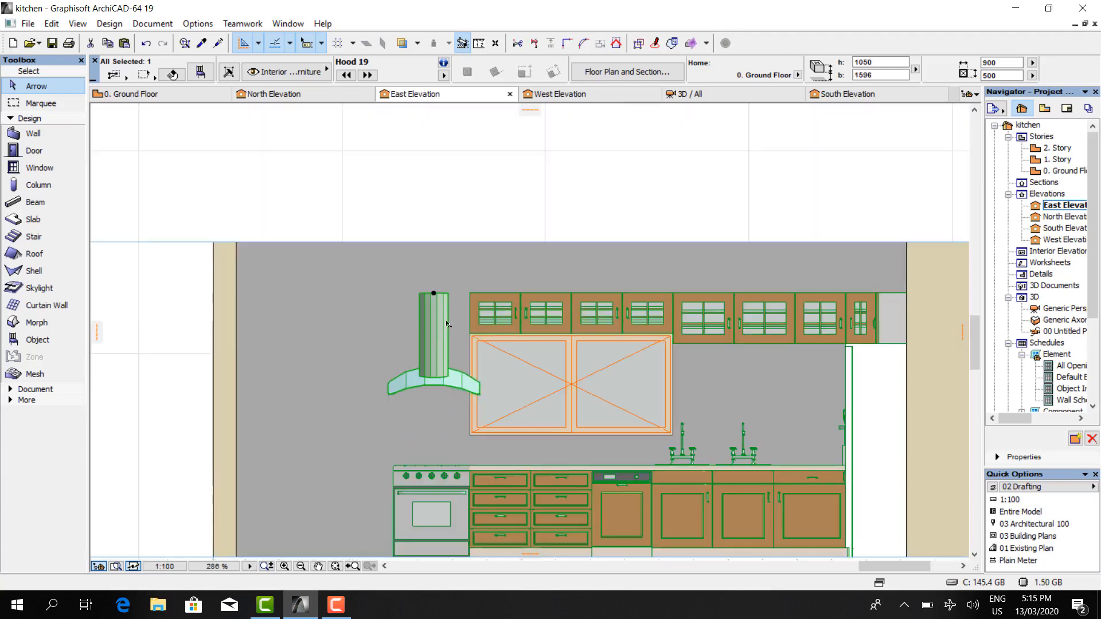
scroll(435, 281, up, 3)
click(884, 62)
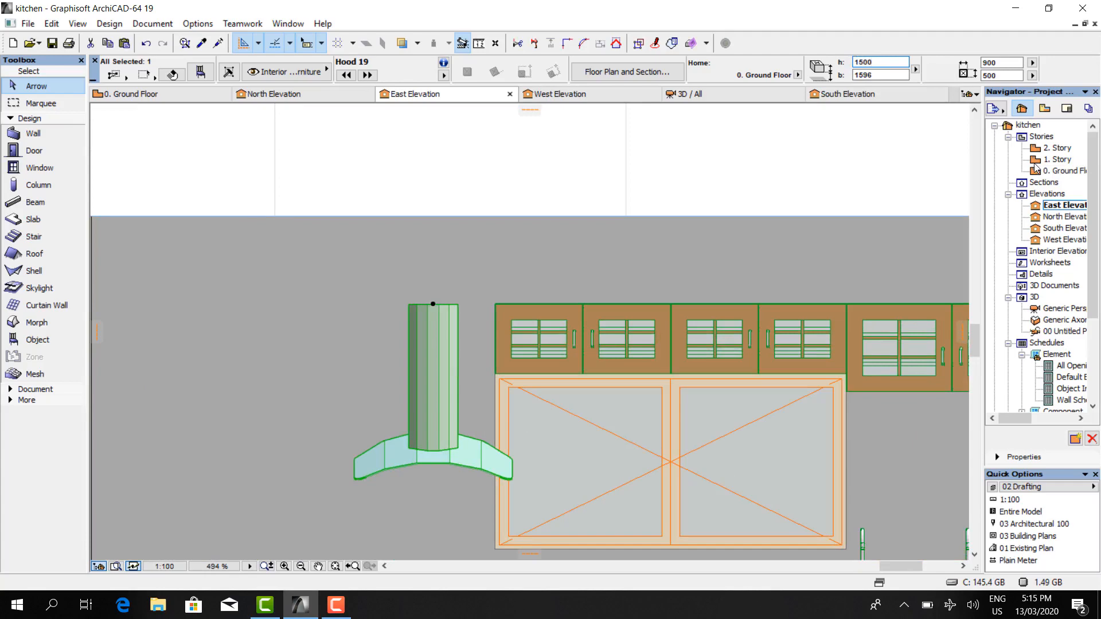
key(Return)
scroll(513, 236, down, 3)
scroll(468, 396, up, 4)
click(709, 97)
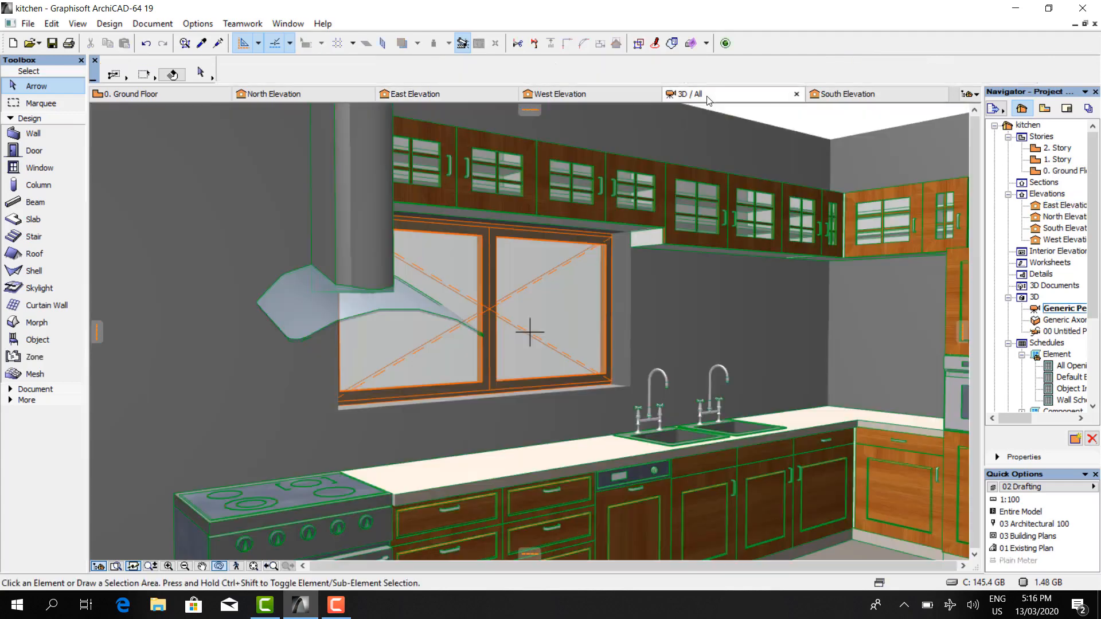
- On the ground floor plan, move the hood closer to the front of the range
click(172, 95)
click(346, 395)
key(ctrl+d)
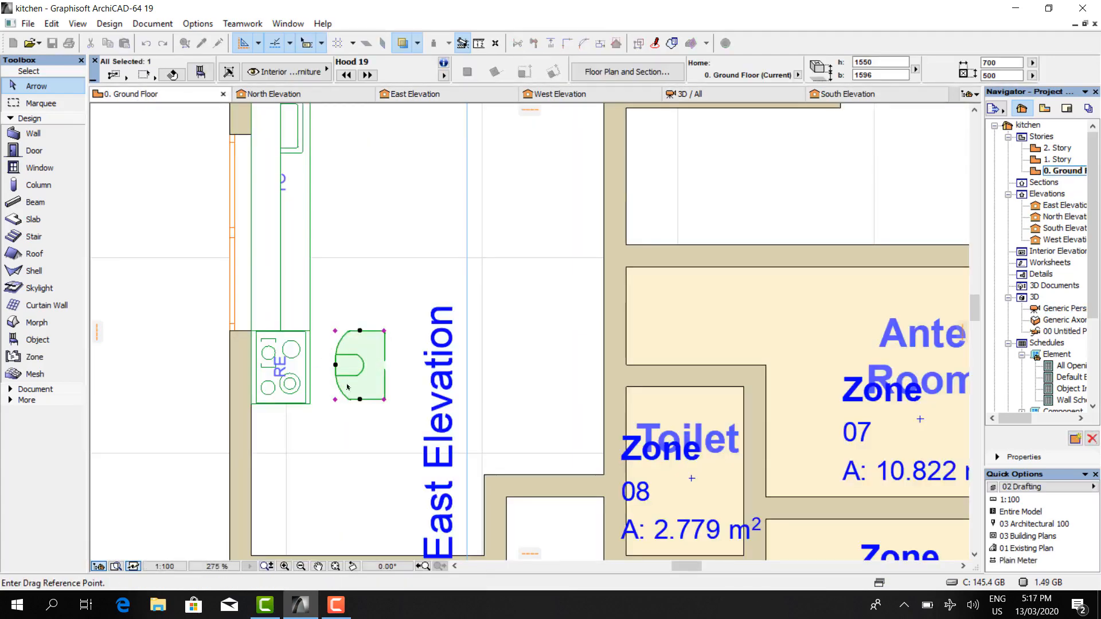
scroll(334, 366, up, 4)
click(339, 359)
scroll(168, 372, up, 3)
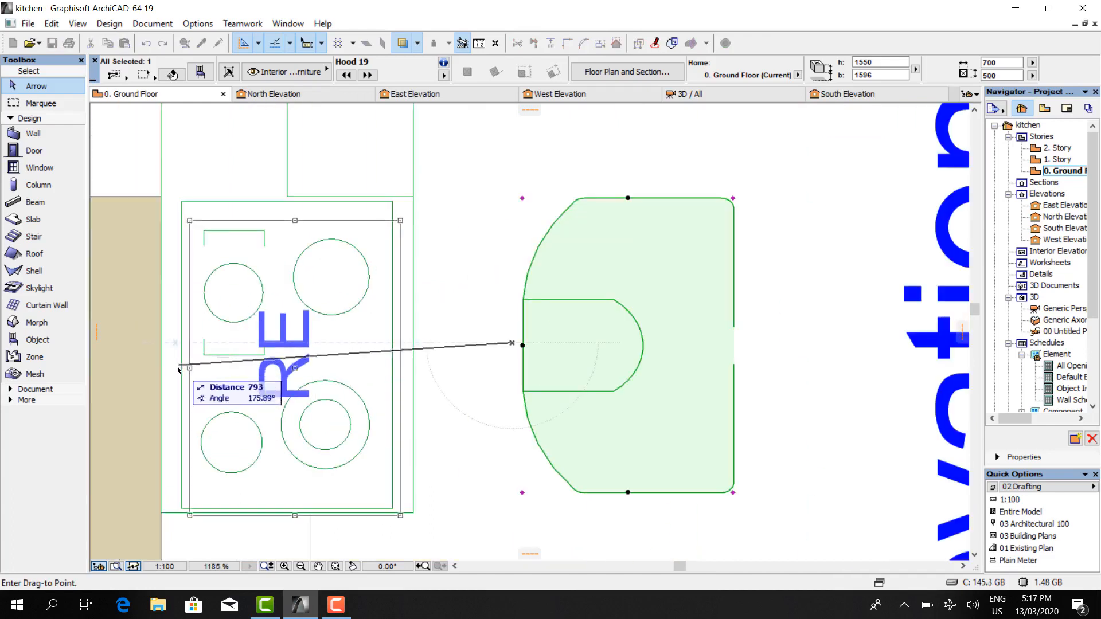
click(449, 378)
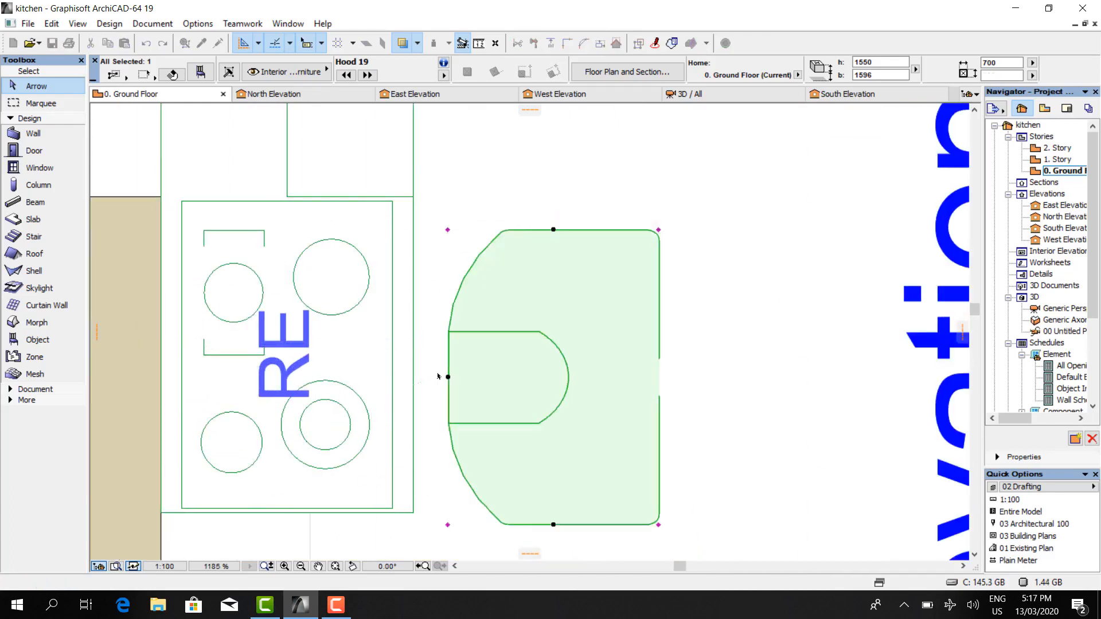
- Draw a straight guide line 750 long just in front of the range, parallel to its front edge and spanning its full width
key(Escape)
click(59, 390)
click(32, 230)
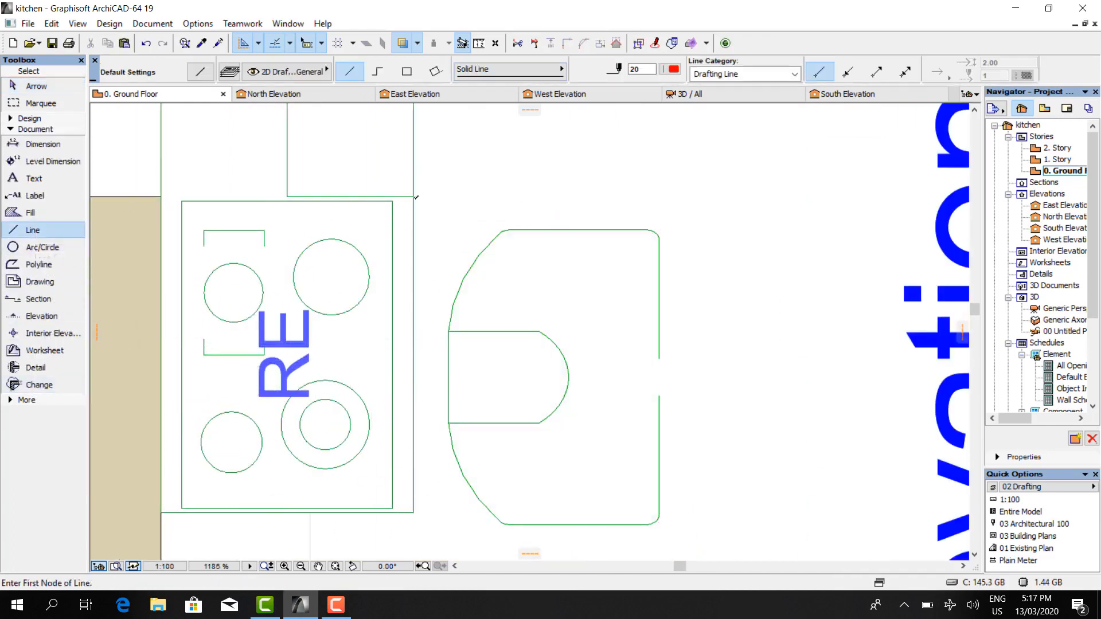
click(438, 197)
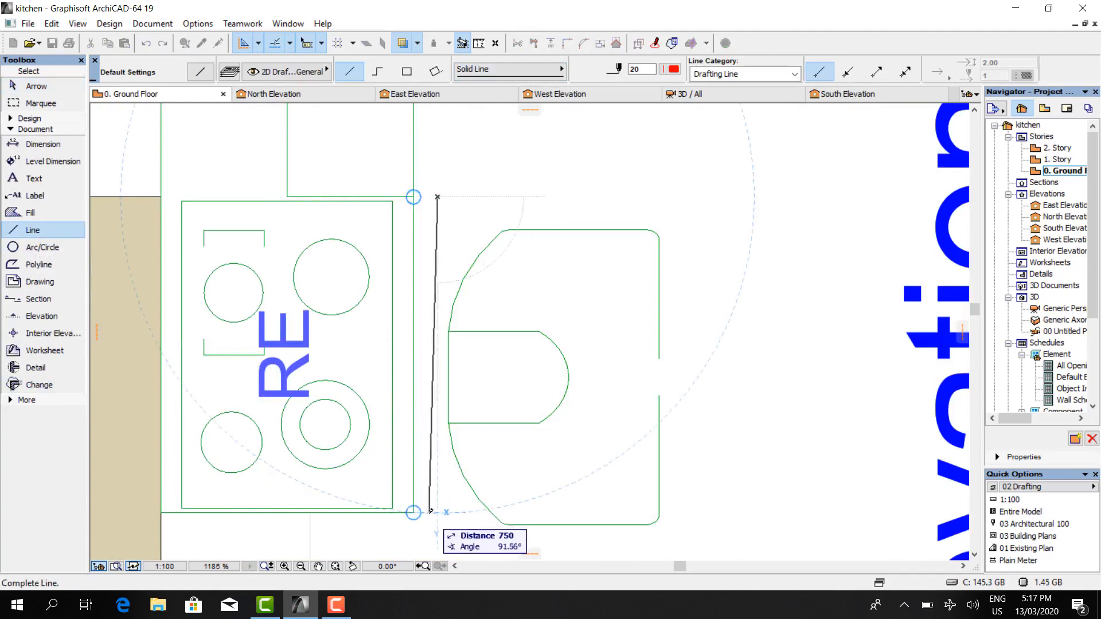
click(438, 513)
key(Escape)
- Move the hood so the midpoint of its back edge sits on the midpoint of the guide line
click(625, 382)
click(605, 512)
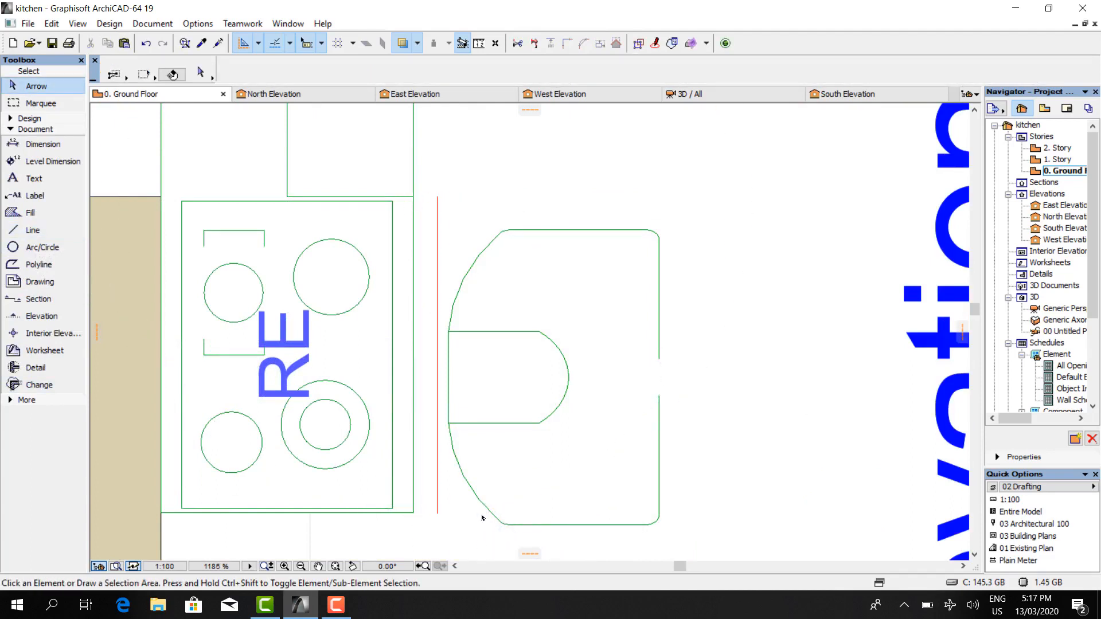
scroll(608, 308, down, 3)
click(595, 425)
scroll(516, 380, up, 5)
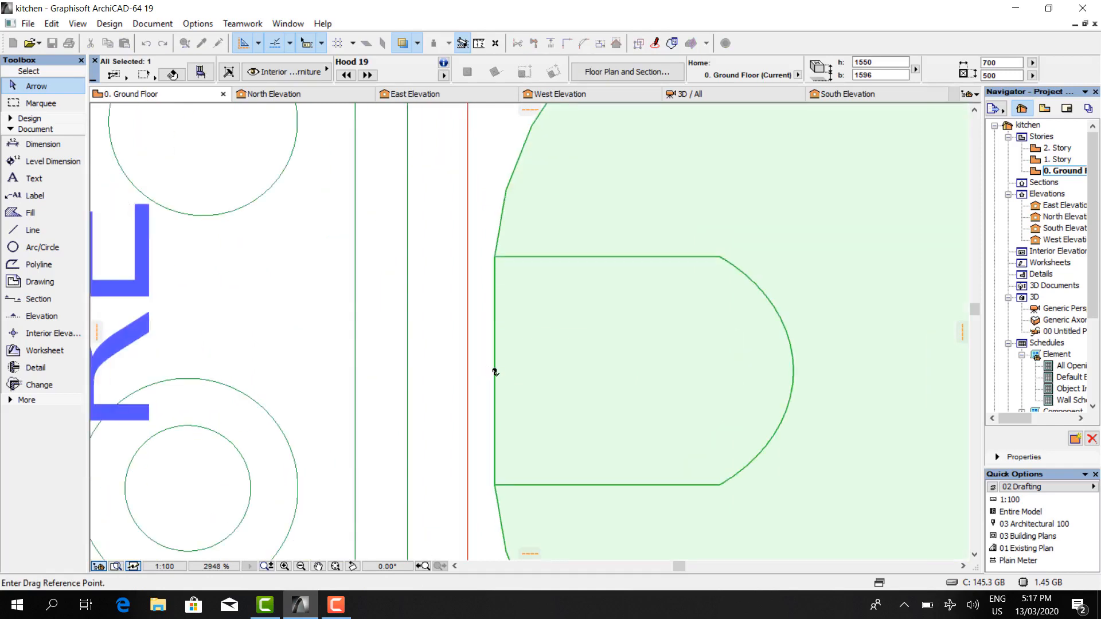
scroll(484, 333, down, 1)
click(476, 310)
scroll(481, 387, down, 2)
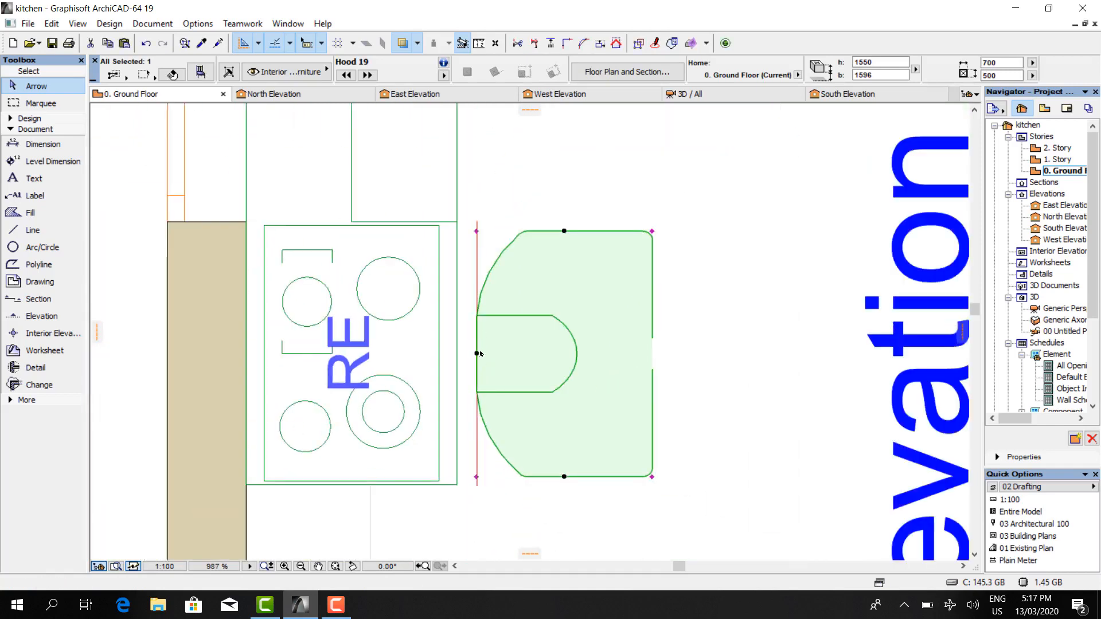
- Move the hood straight back against the wall over the range, delete the guide line and view the result in 3D
drag(481, 360, 250, 361)
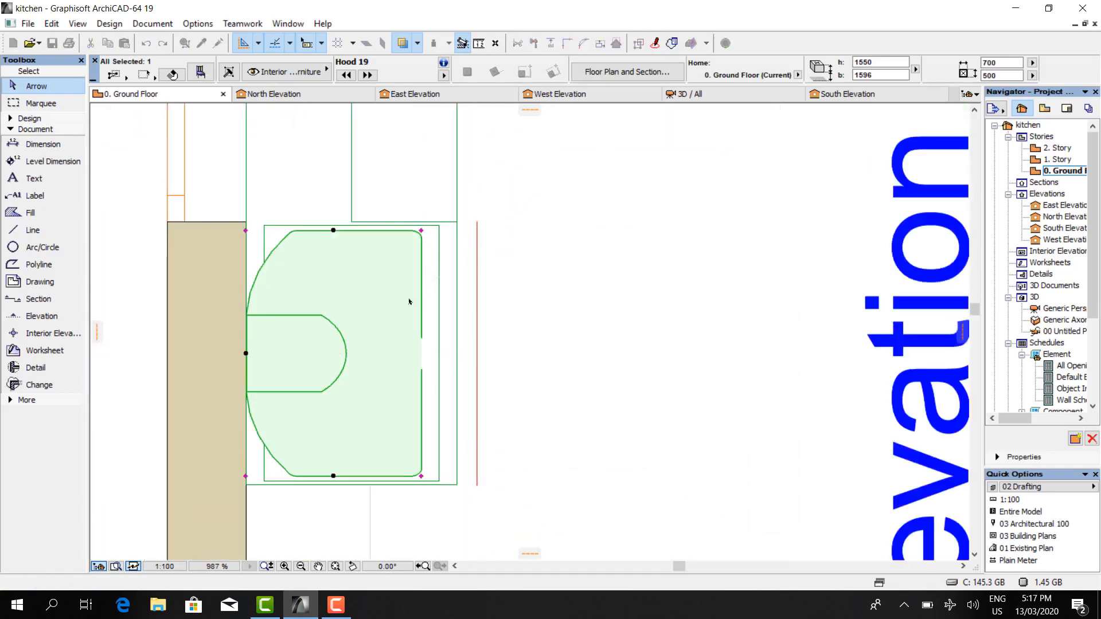
click(480, 239)
key(F3)
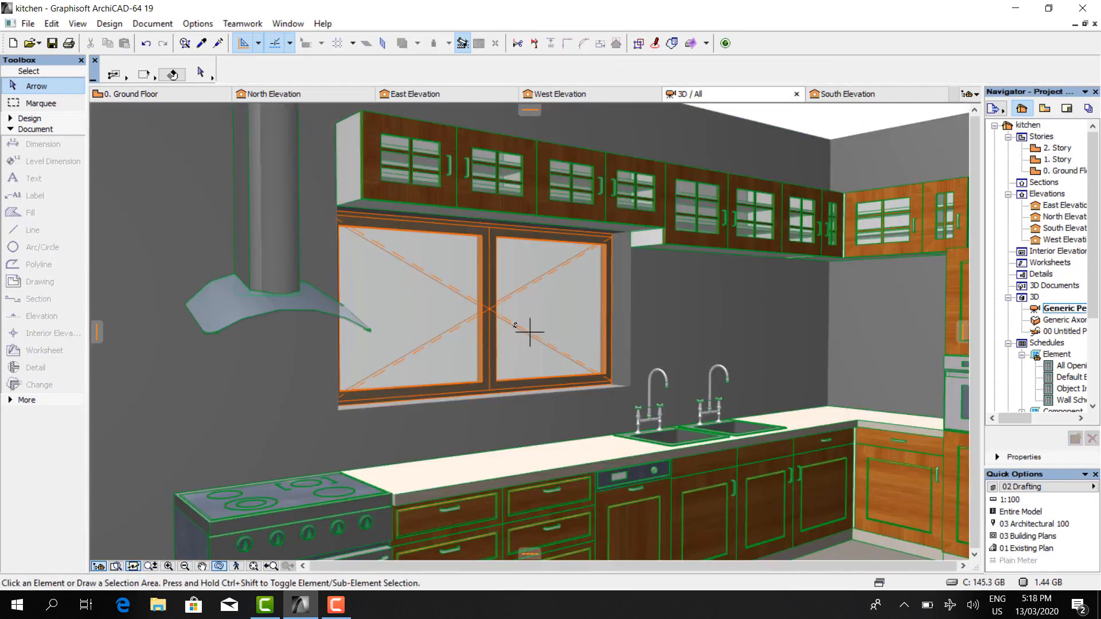
- In the East Elevation, set the height of the two double-door wall cabinets above the window to 300
click(425, 94)
scroll(450, 187, down, 2)
scroll(647, 160, up, 3)
scroll(705, 190, down, 1)
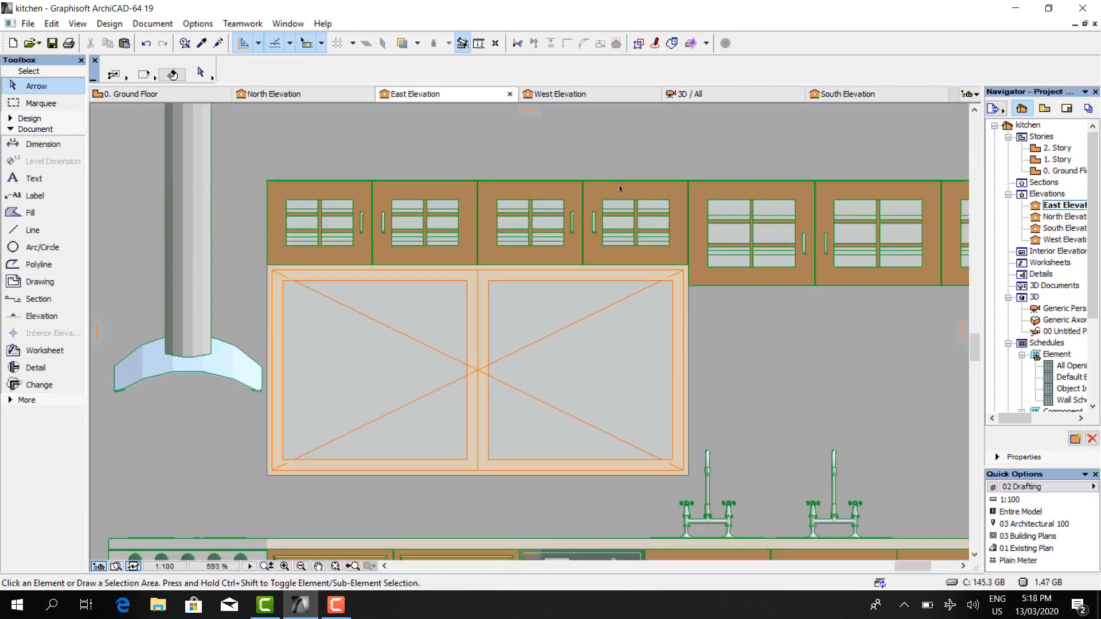
scroll(620, 189, up, 2)
click(620, 189)
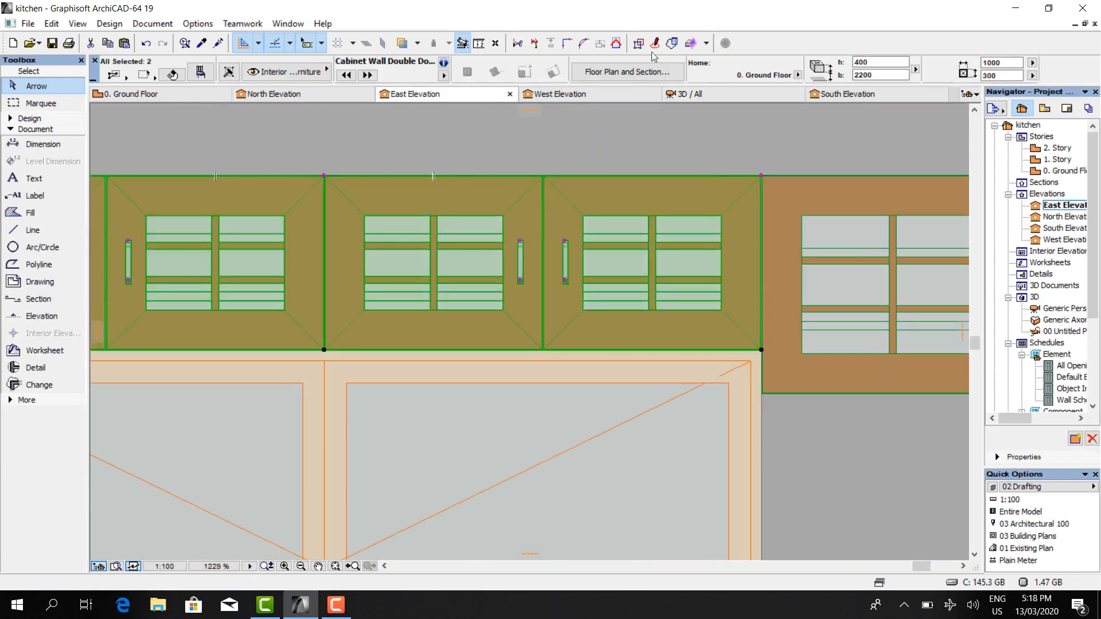
click(860, 62)
text(300)
key(Return)
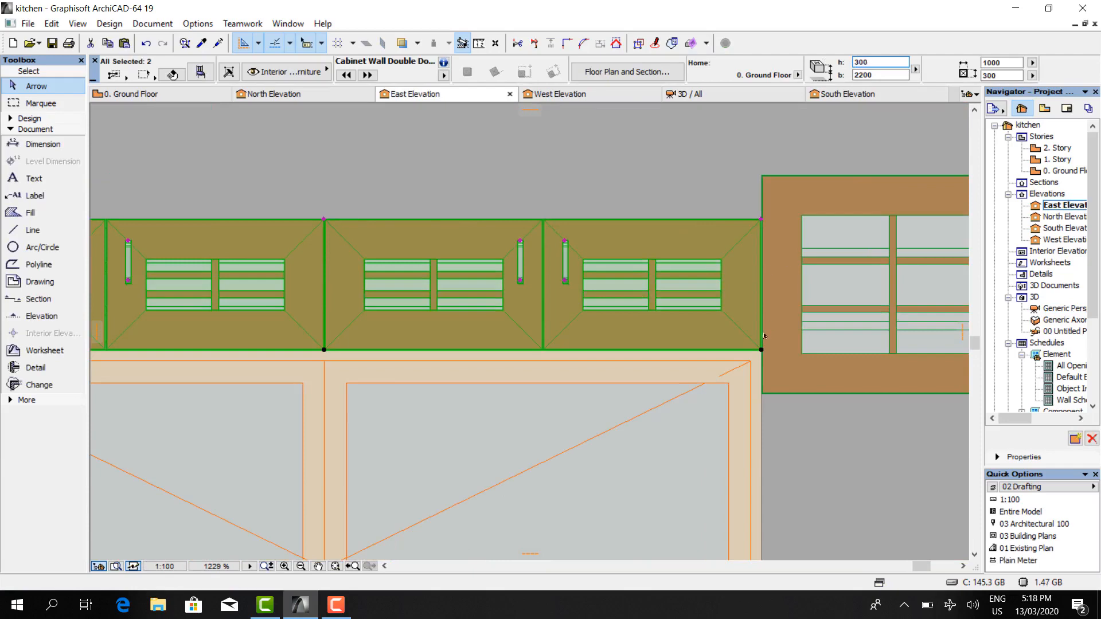
- Move the two cabinets up until their tops align with the taller neighbouring wall cabinet, and view them in 3D
key(ctrl+d)
scroll(762, 247, up, 2)
click(761, 219)
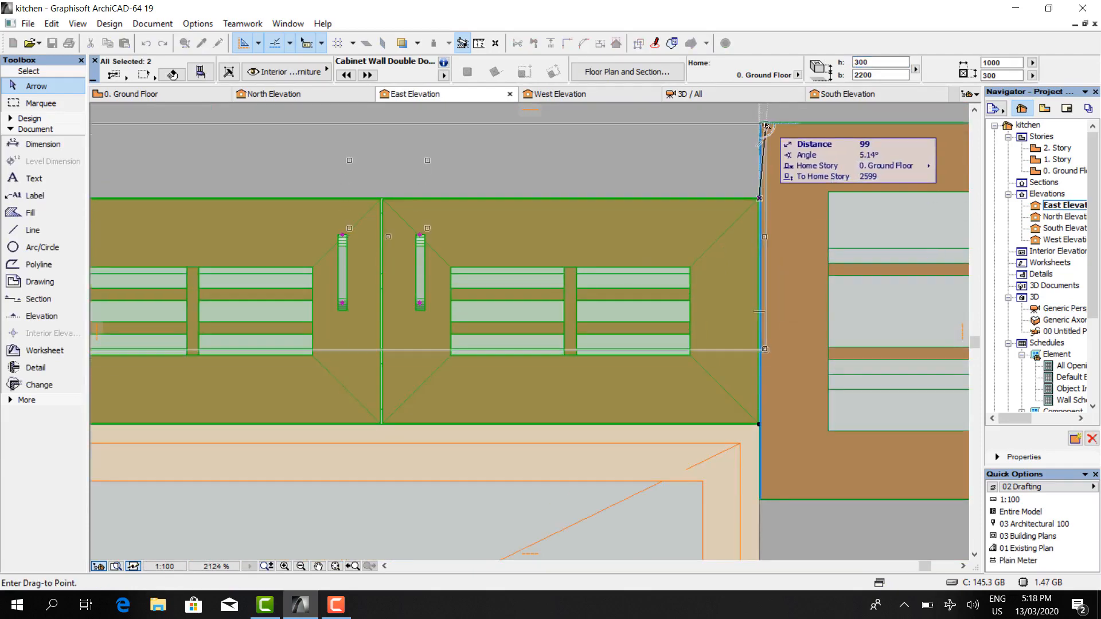
click(766, 126)
click(697, 94)
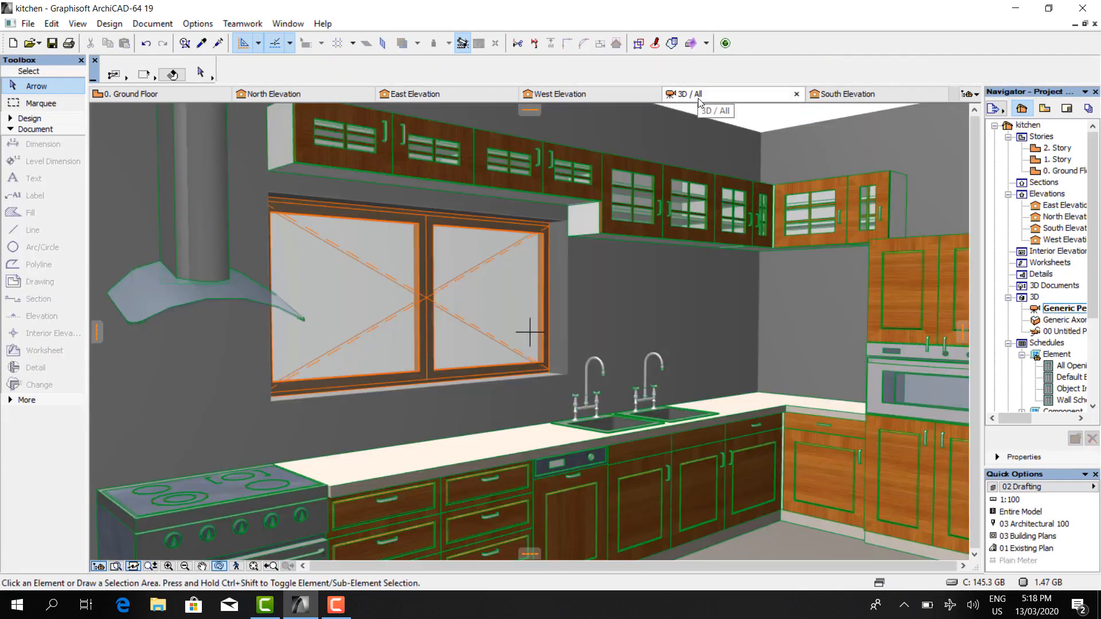
- On the ground floor plan, choose the Venetian Blind 19 object from the Decoration 19 library folder for placement
click(121, 94)
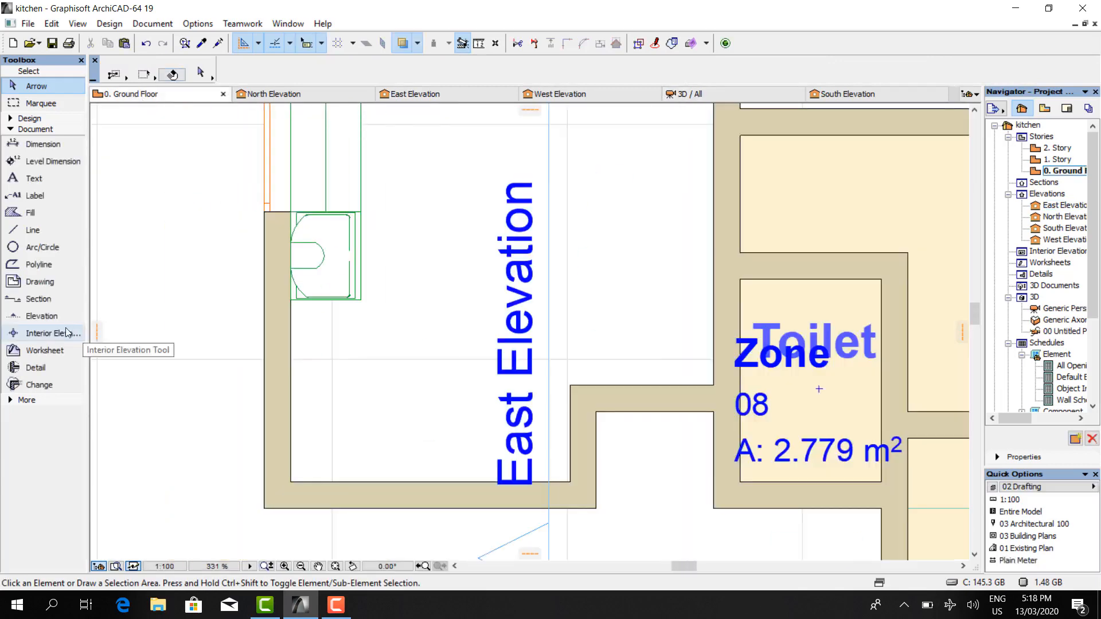
click(36, 129)
click(30, 118)
double_click(38, 340)
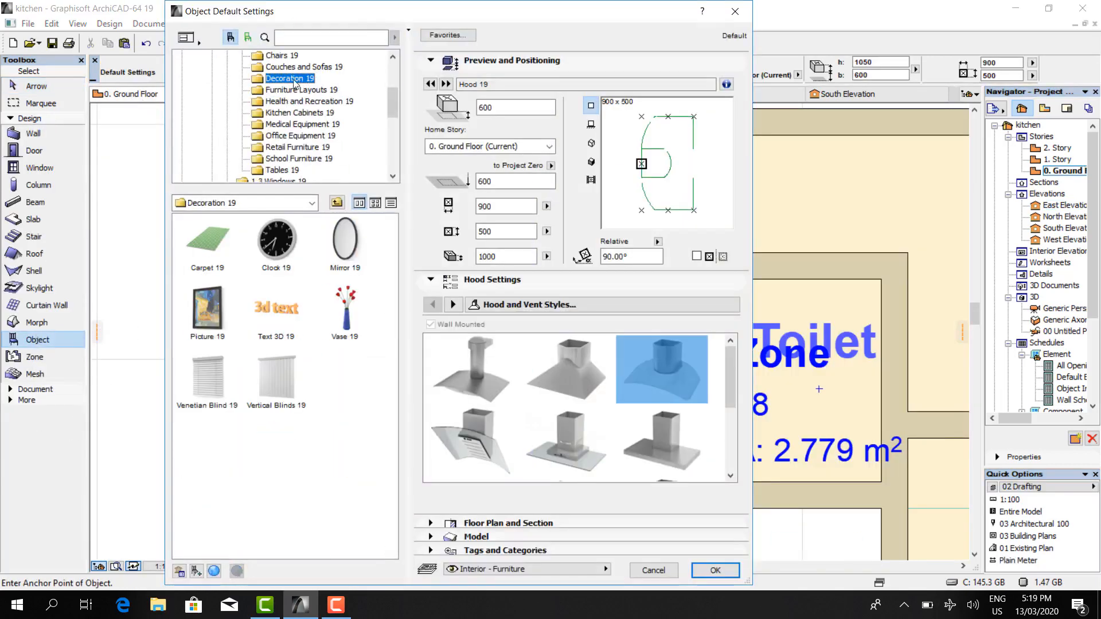
click(210, 401)
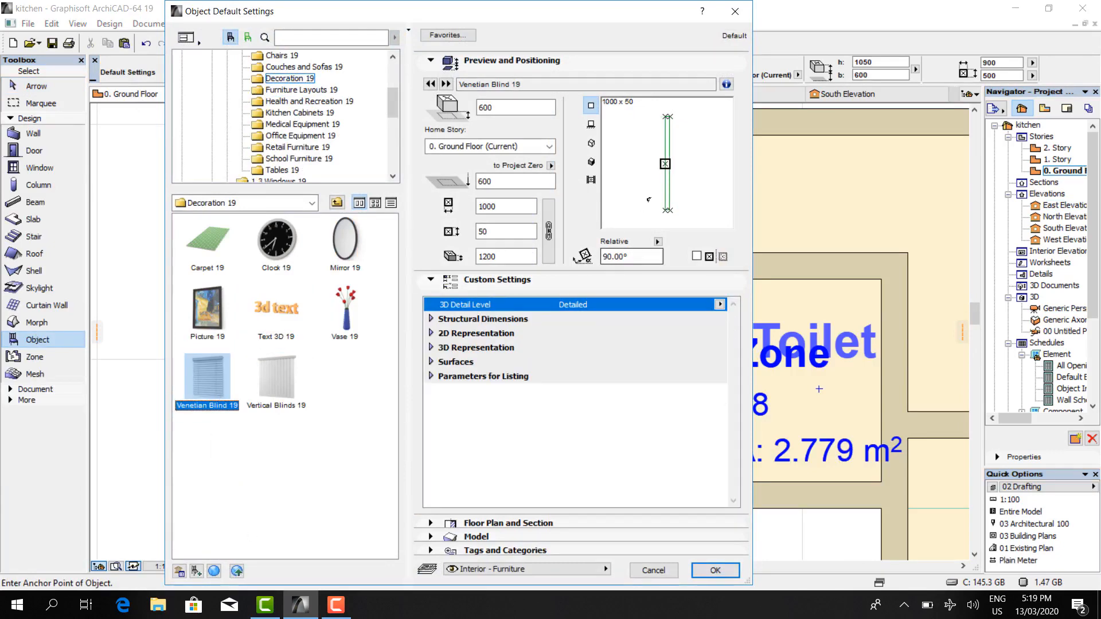
key(Return)
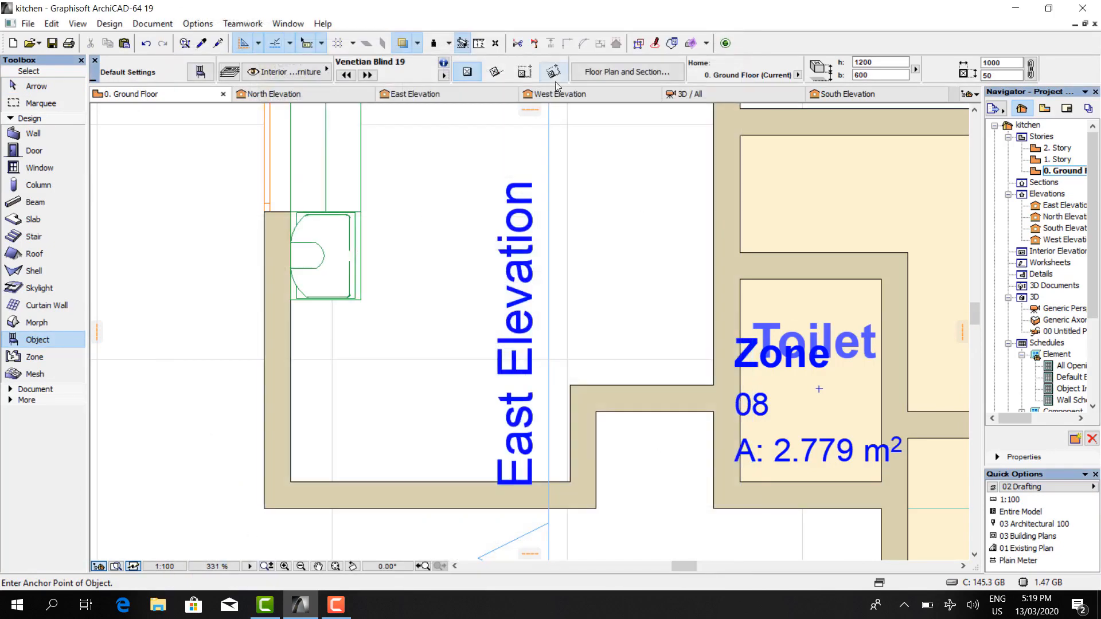
- Measure the height of the kitchen window in the East Elevation
click(495, 94)
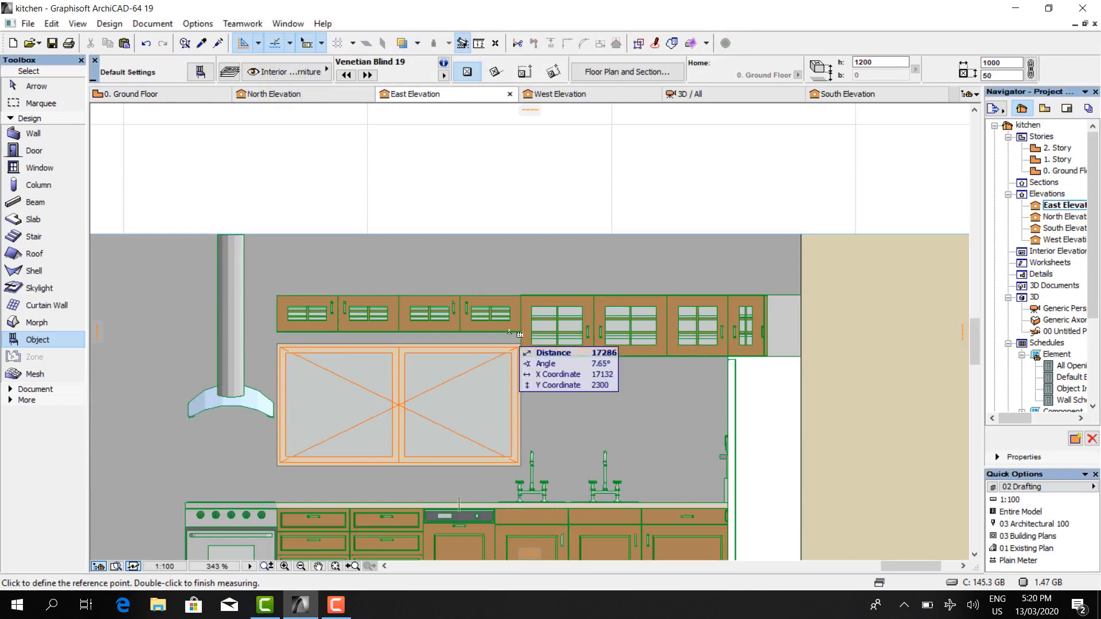
click(519, 346)
scroll(519, 462, up, 3)
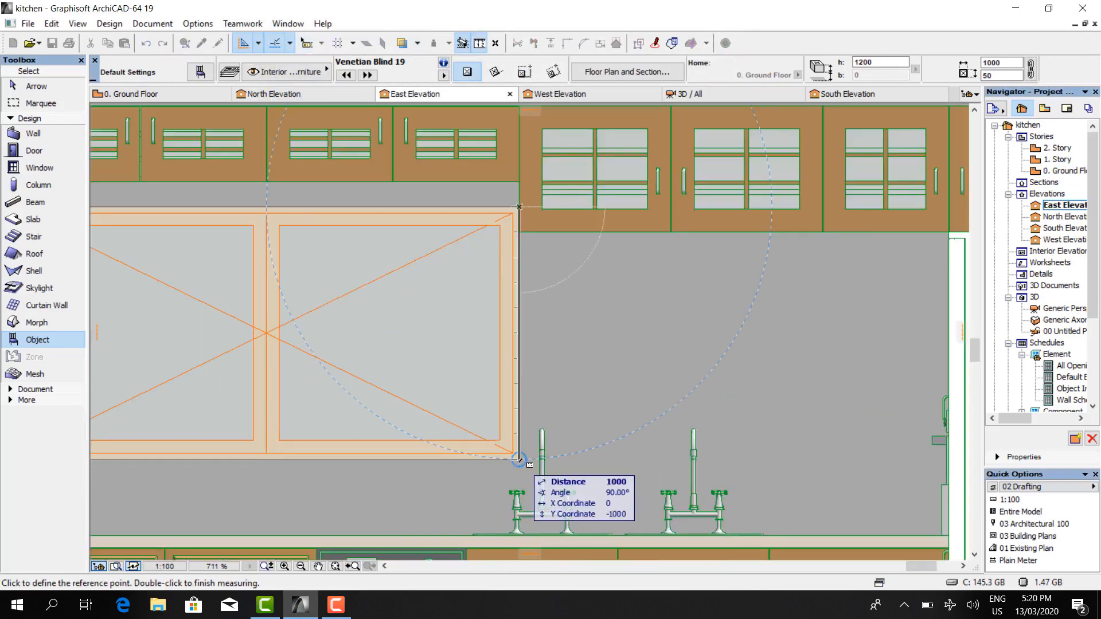
- Set the Venetian blind's width to 1700 and place it in front of the kitchen window on the ground floor plan
click(200, 72)
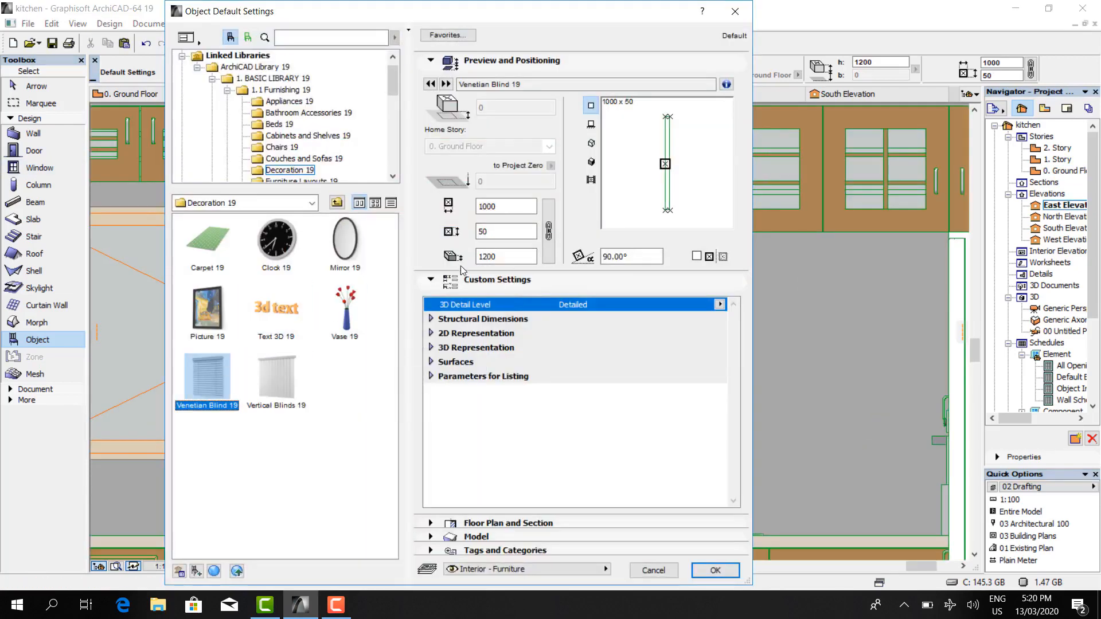
click(500, 257)
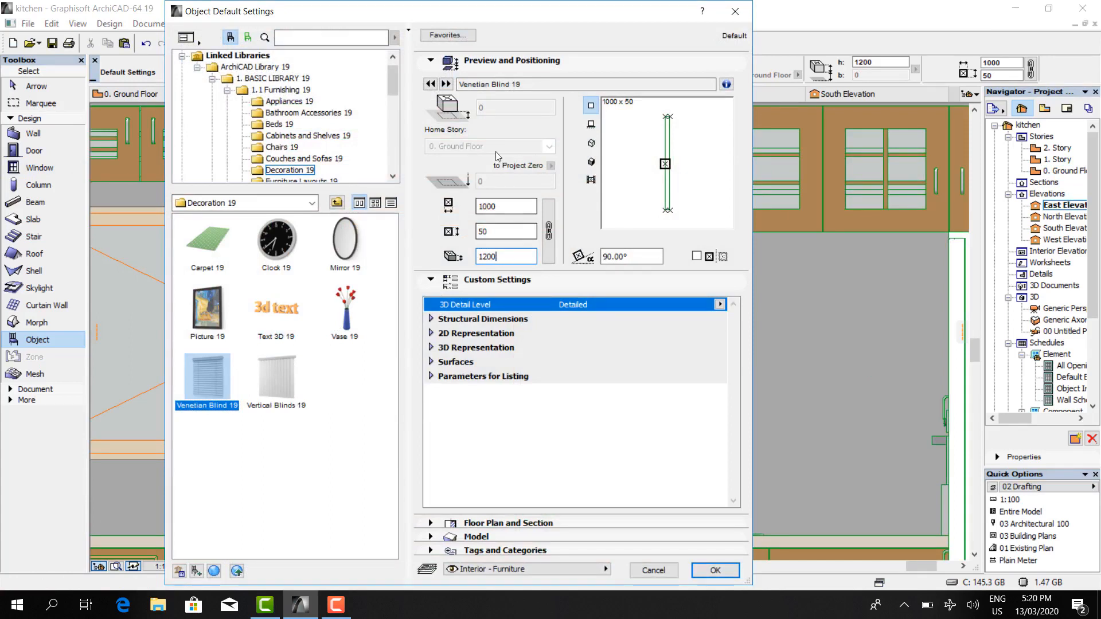
drag(500, 208, 475, 214)
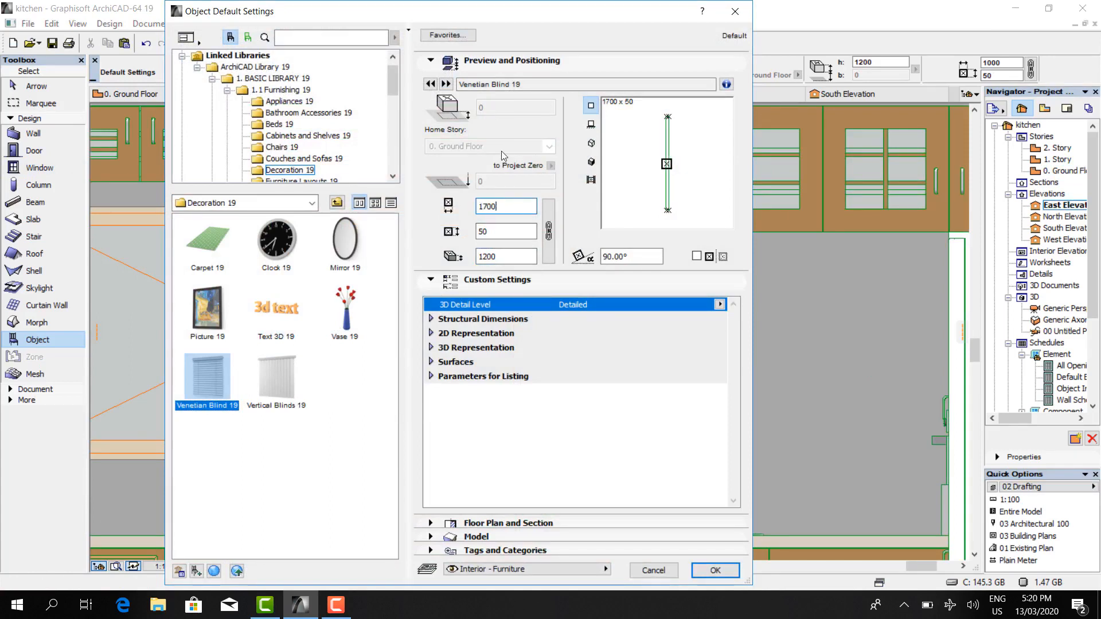
click(714, 571)
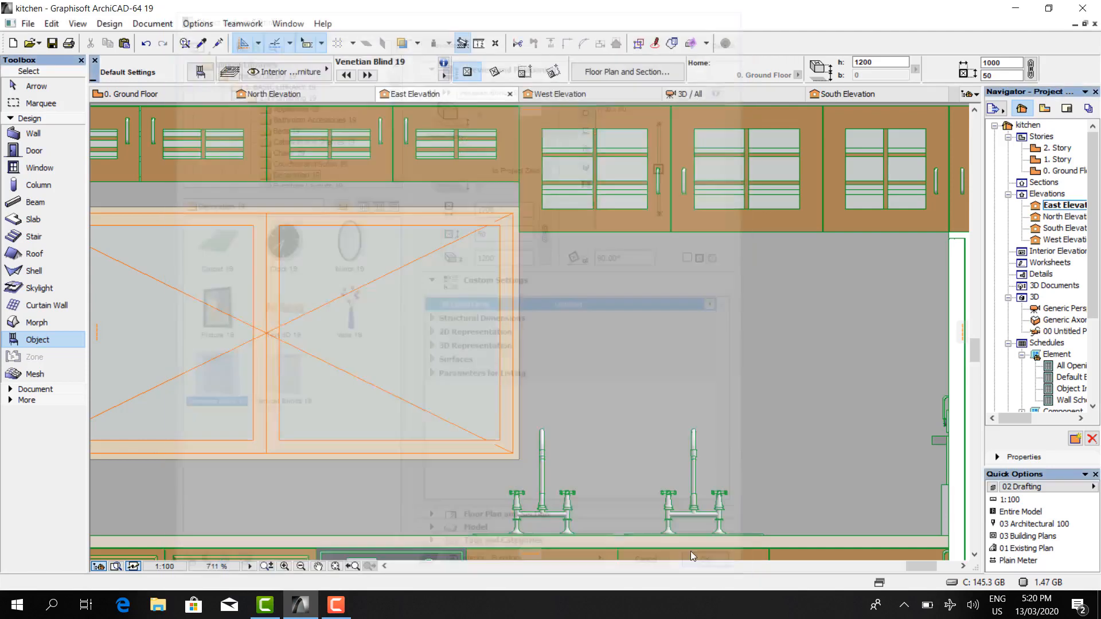
scroll(421, 305, up, 3)
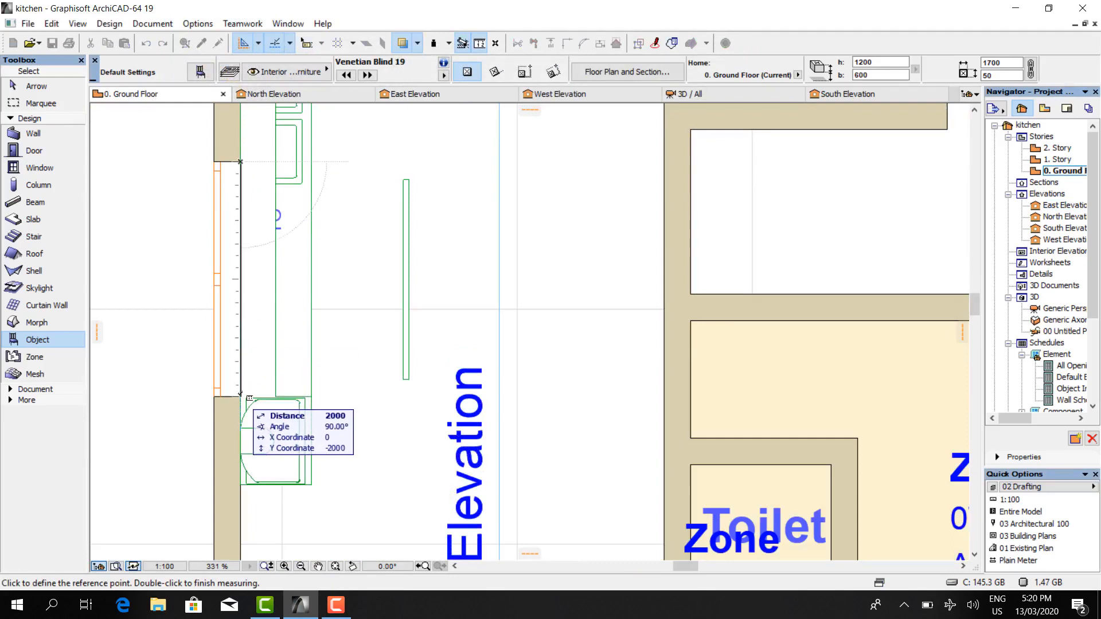
- Set the placed Venetian blind's width to 2100
key(ctrl+a)
drag(983, 64, 1045, 131)
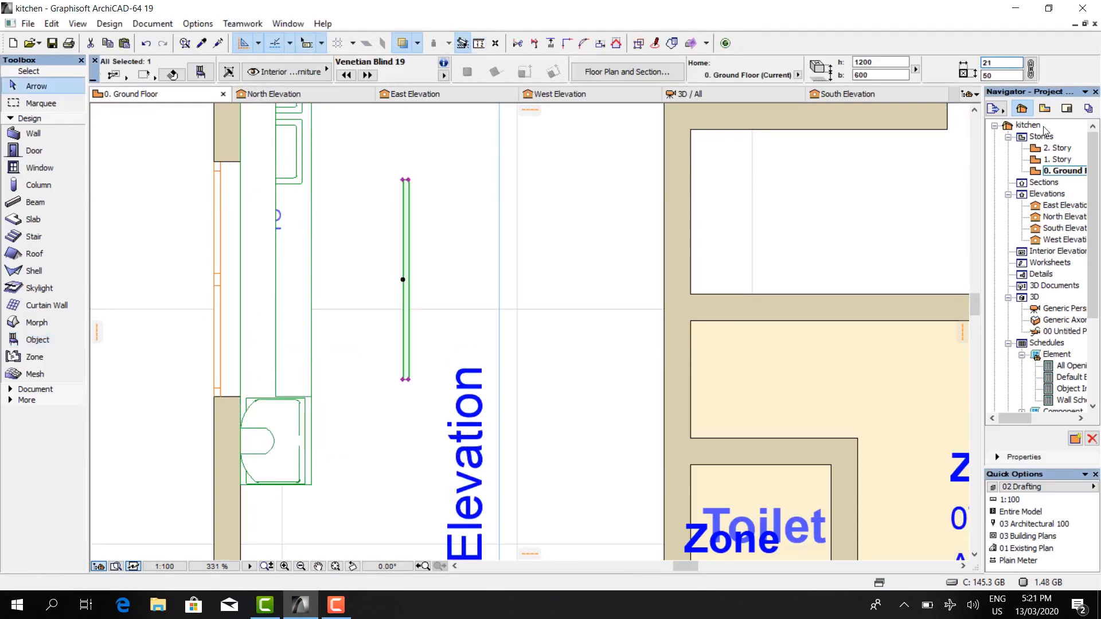
key(Return)
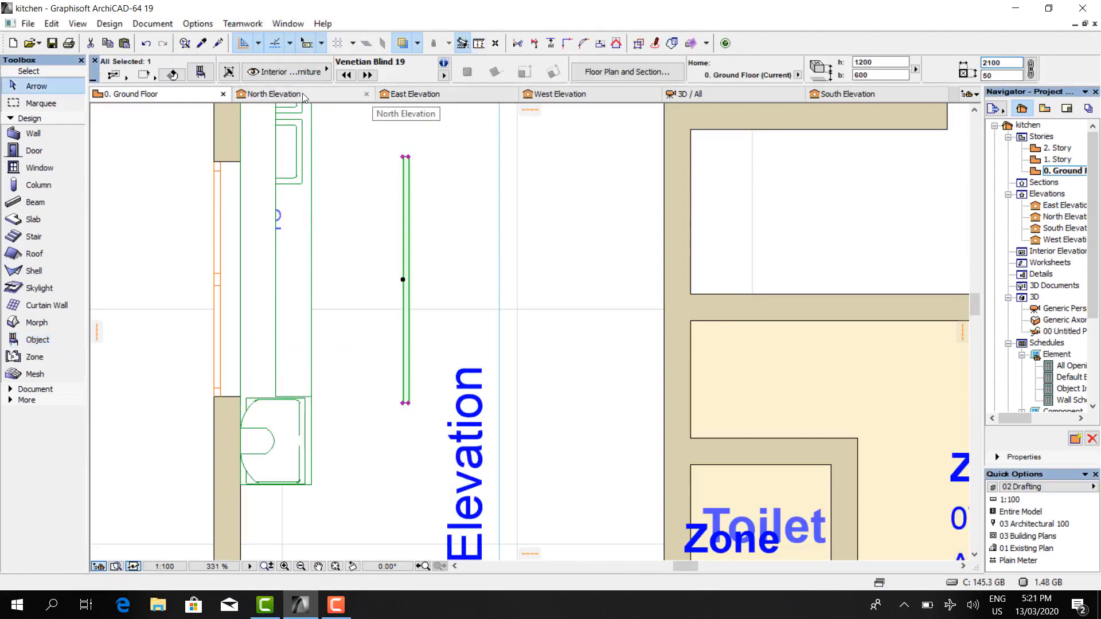
- In the East Elevation, move the Venetian blind straight up so its top meets the underside of the wall cabinets above the window
click(414, 95)
scroll(557, 455, up, 4)
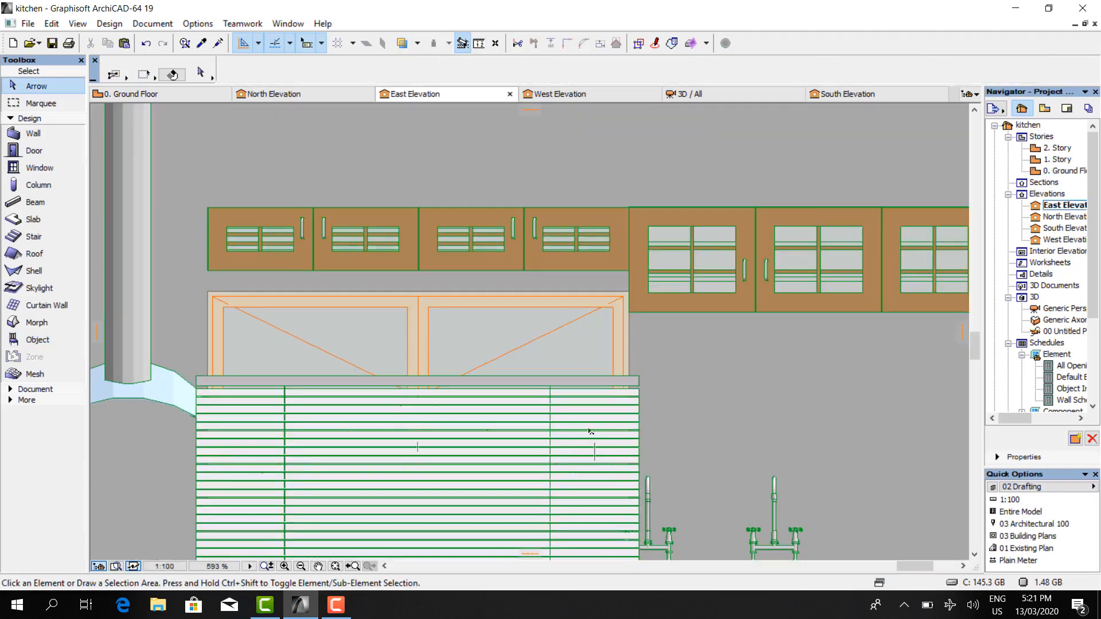
click(613, 383)
click(591, 401)
scroll(596, 373, down, 4)
scroll(602, 353, up, 4)
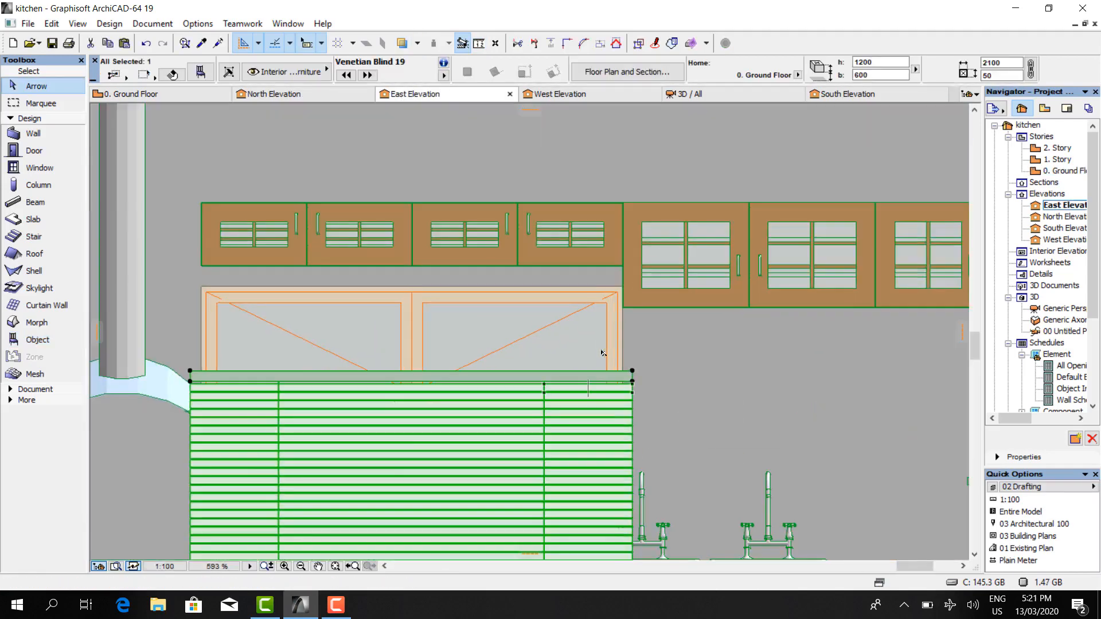
key(ctrl+d)
scroll(604, 354, up, 2)
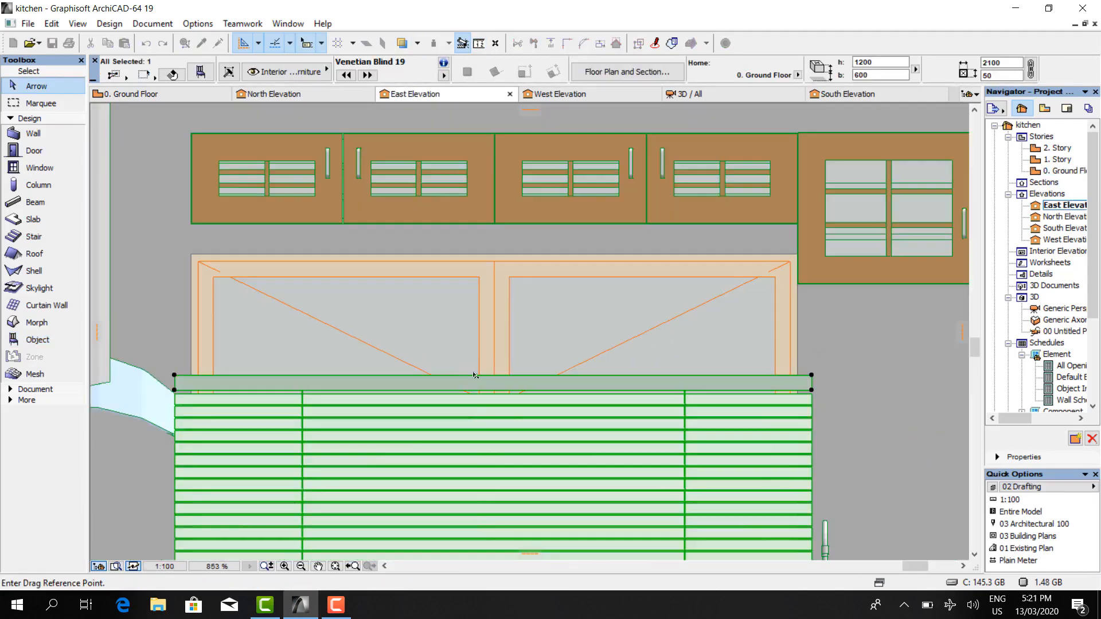
scroll(498, 377, up, 3)
click(492, 375)
scroll(516, 376, down, 2)
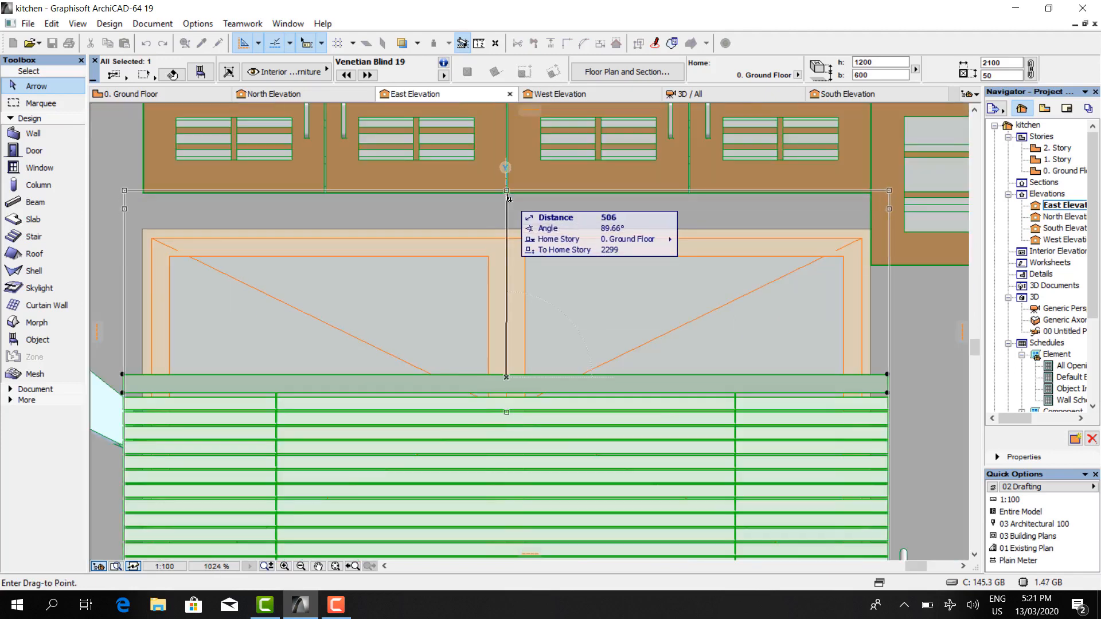
click(506, 195)
- Set the Venetian blind's width to 2000 and view it in 3D
scroll(516, 230, down, 4)
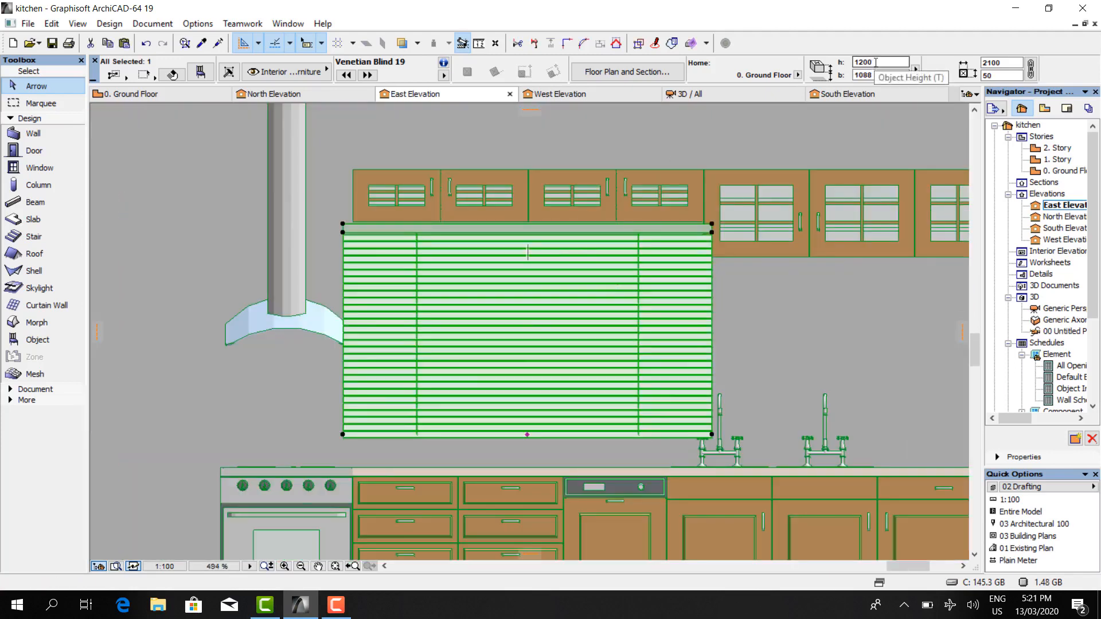
drag(1007, 61, 988, 63)
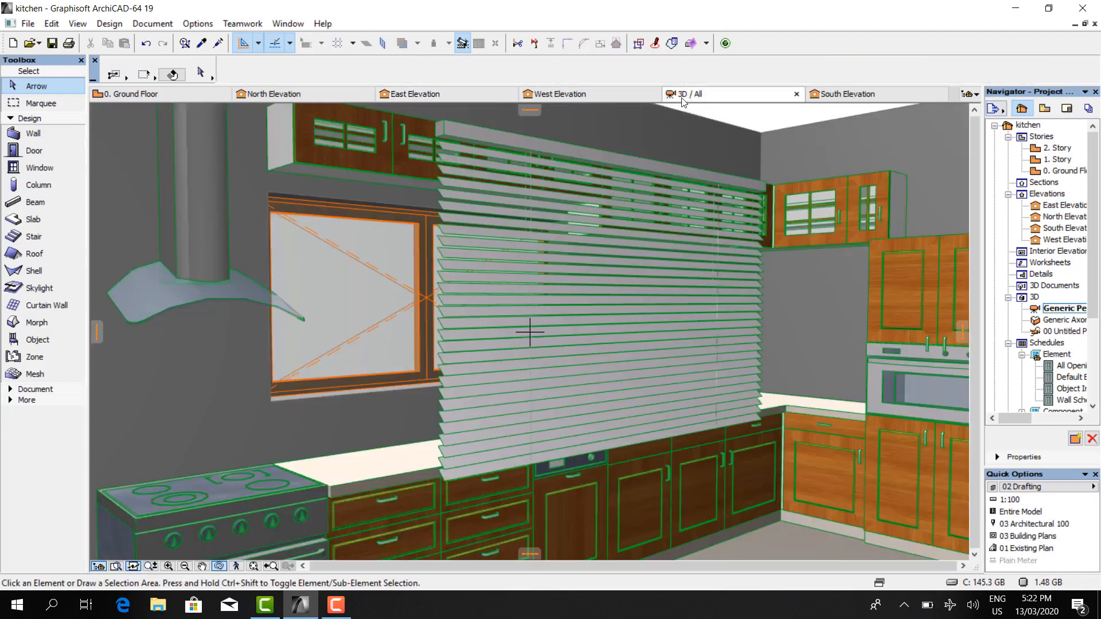
click(685, 95)
- On the ground floor plan, move the Venetian blind against the inner face of the window wall
click(135, 94)
click(403, 279)
scroll(281, 284, up, 2)
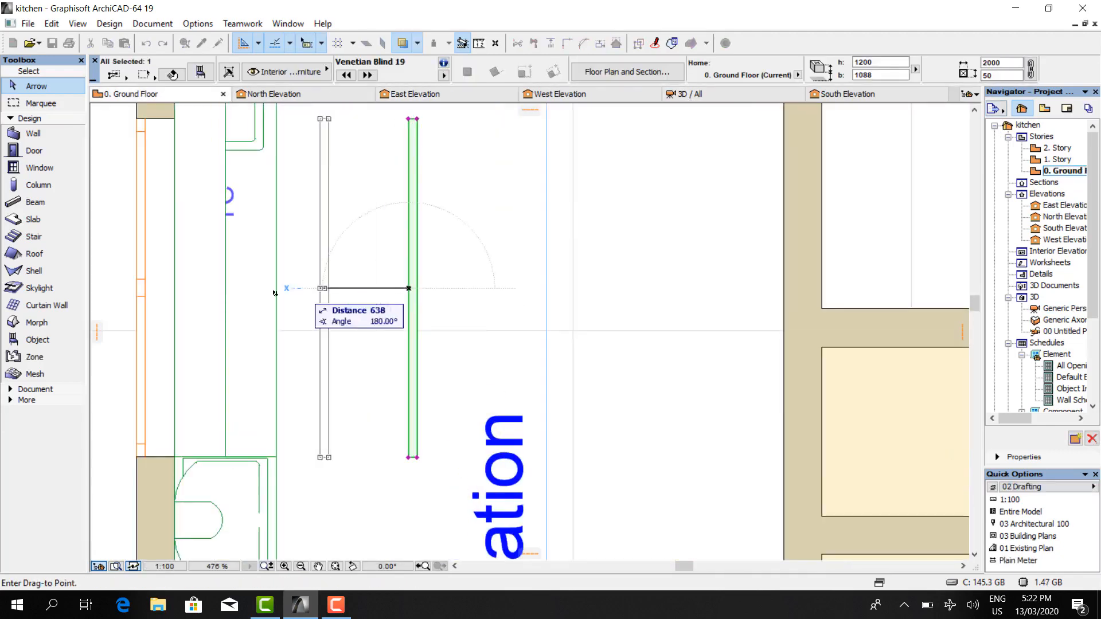
scroll(187, 288, up, 3)
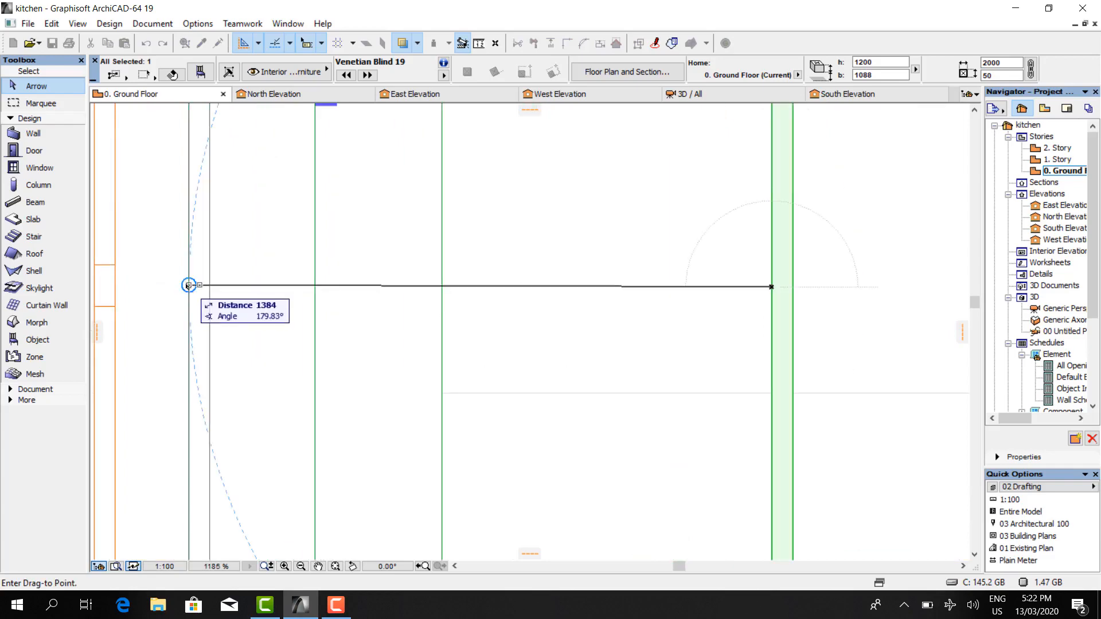
click(188, 286)
scroll(217, 285, down, 6)
scroll(212, 147, up, 6)
scroll(216, 344, down, 6)
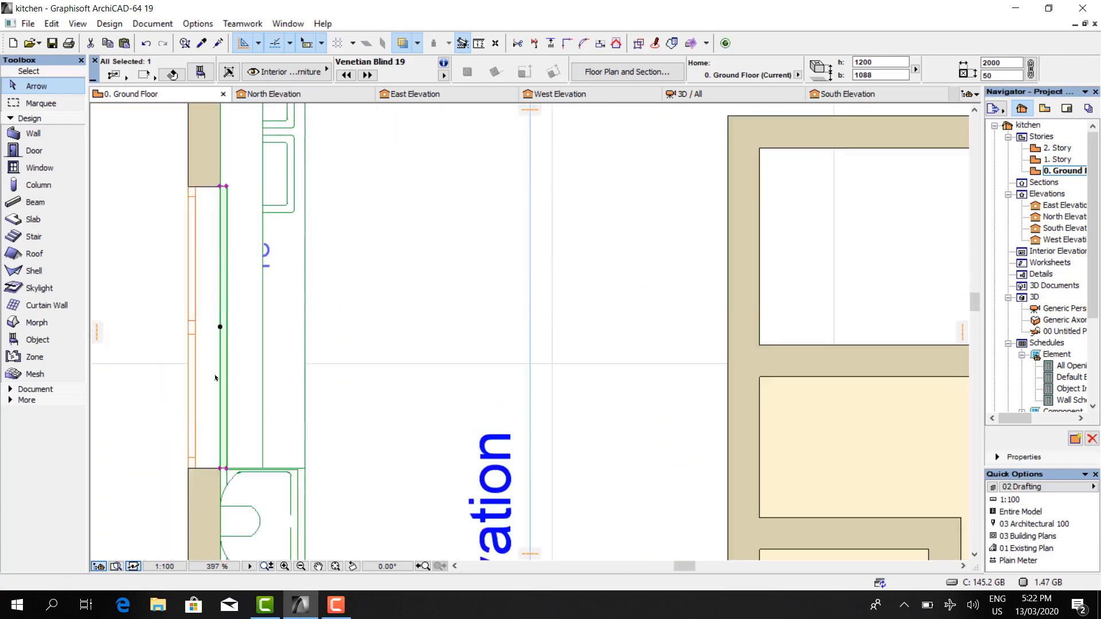
- Examine the kitchen layout in 3D from several angles, including the blind, the cabinets and the free floor area
click(674, 96)
shift+middle_drag(529, 331, 402, 321)
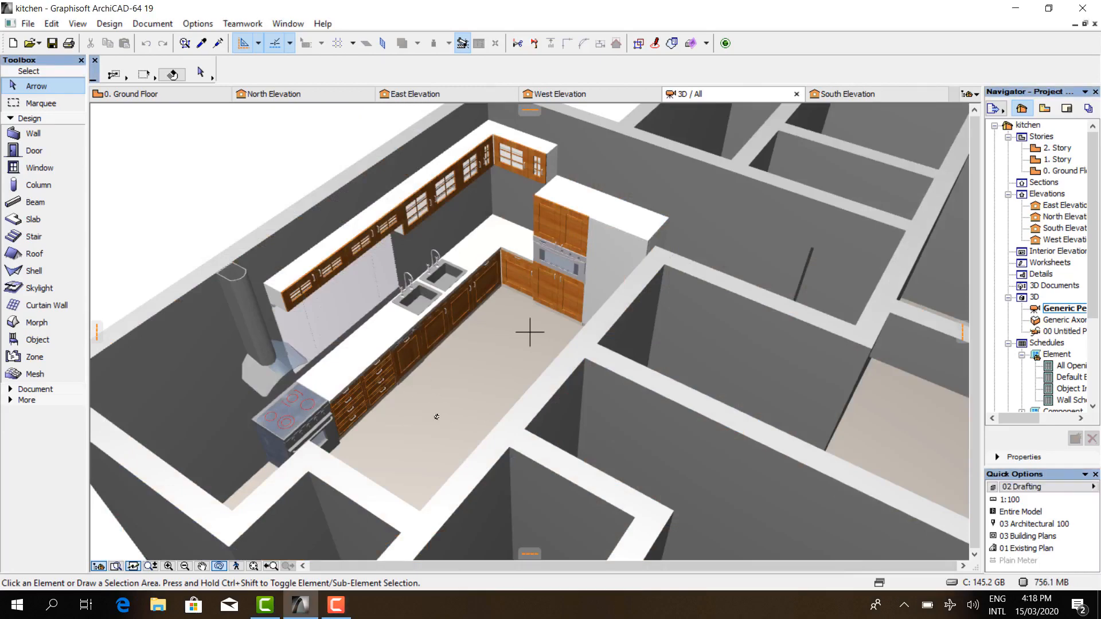
scroll(436, 417, up, 5)
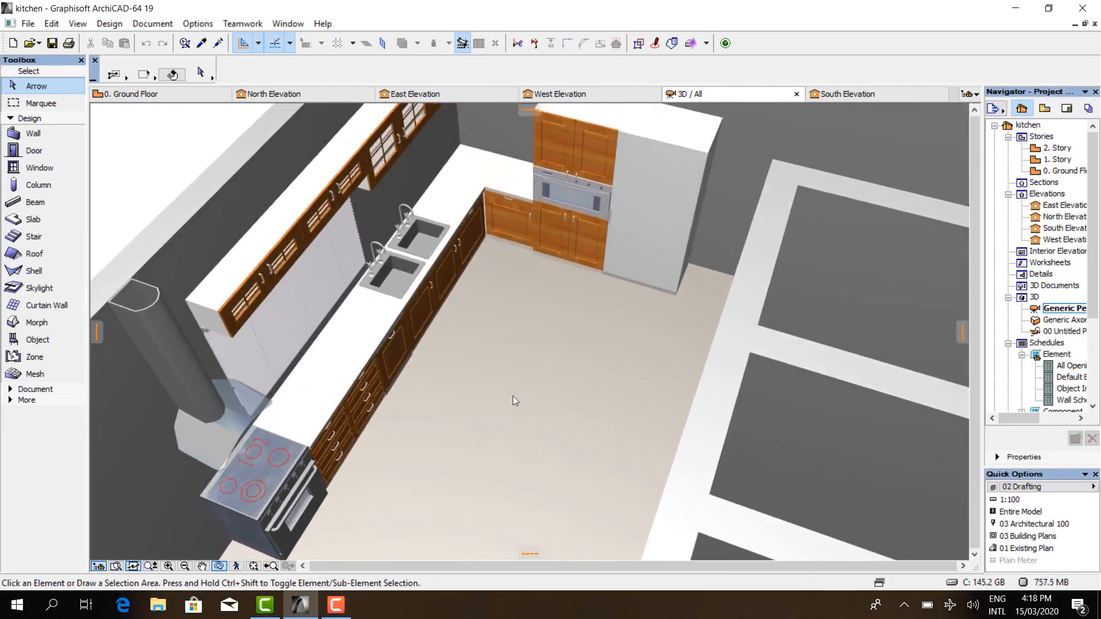
scroll(430, 370, down, 4)
drag(455, 434, 673, 429)
drag(765, 401, 620, 392)
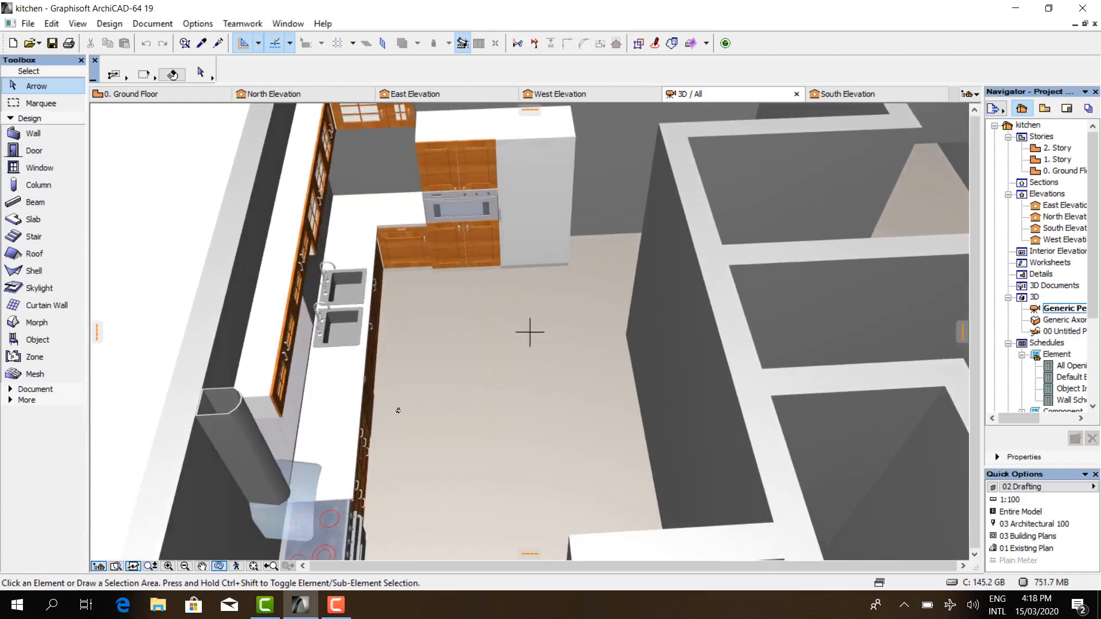
scroll(398, 411, down, 3)
drag(408, 433, 504, 441)
drag(483, 376, 493, 442)
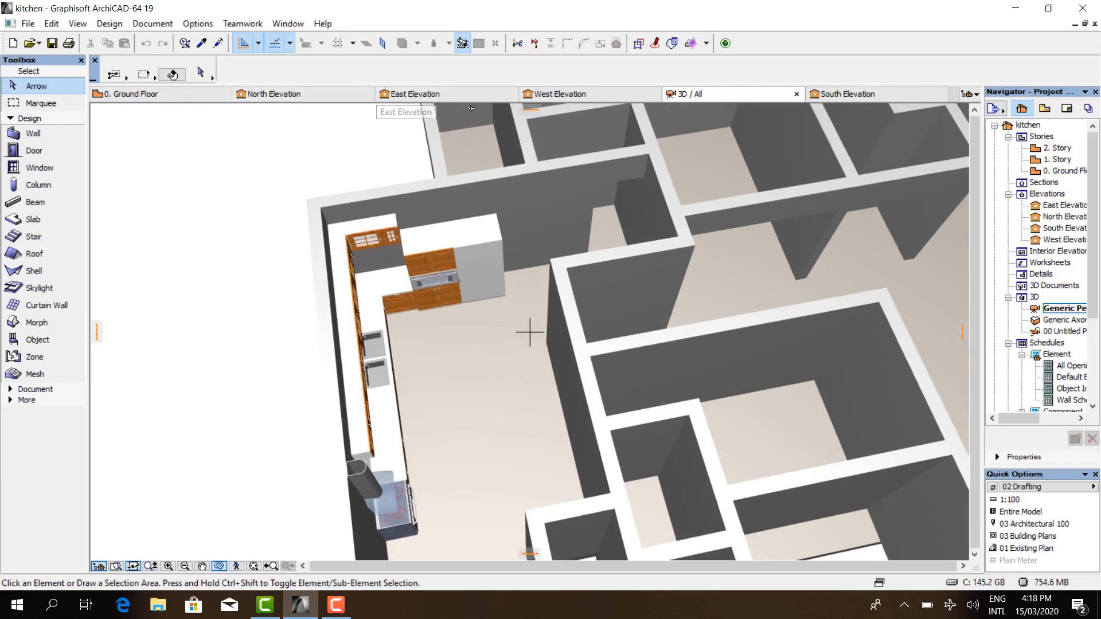
- Draw an 800 by 2000 rectangular slab in the open kitchen floor area on the ground floor plan
click(151, 93)
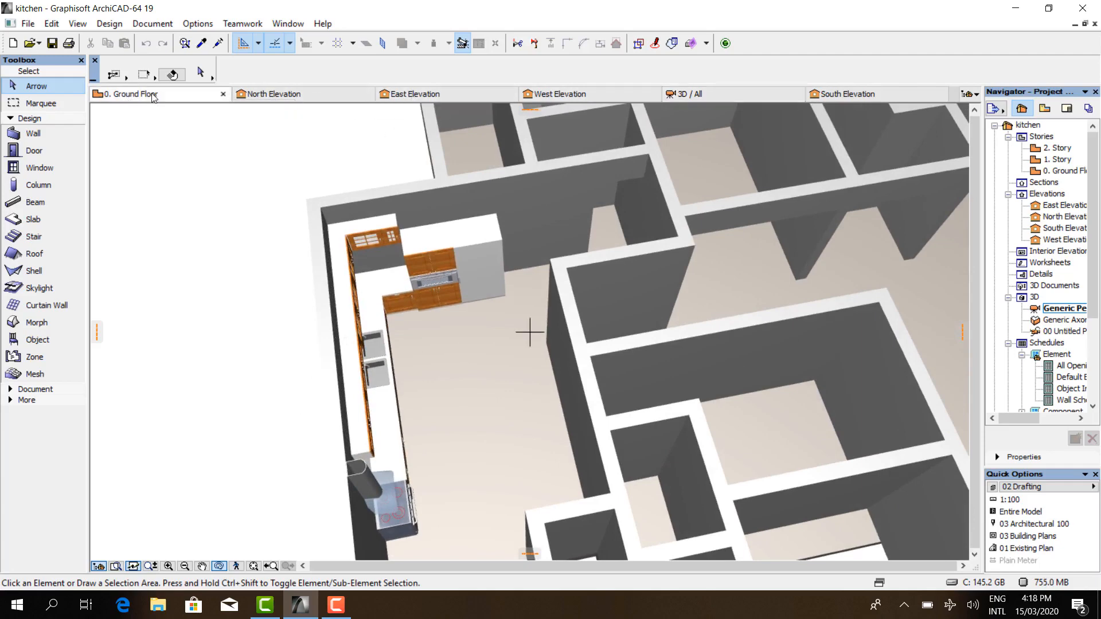
scroll(557, 392, up, 2)
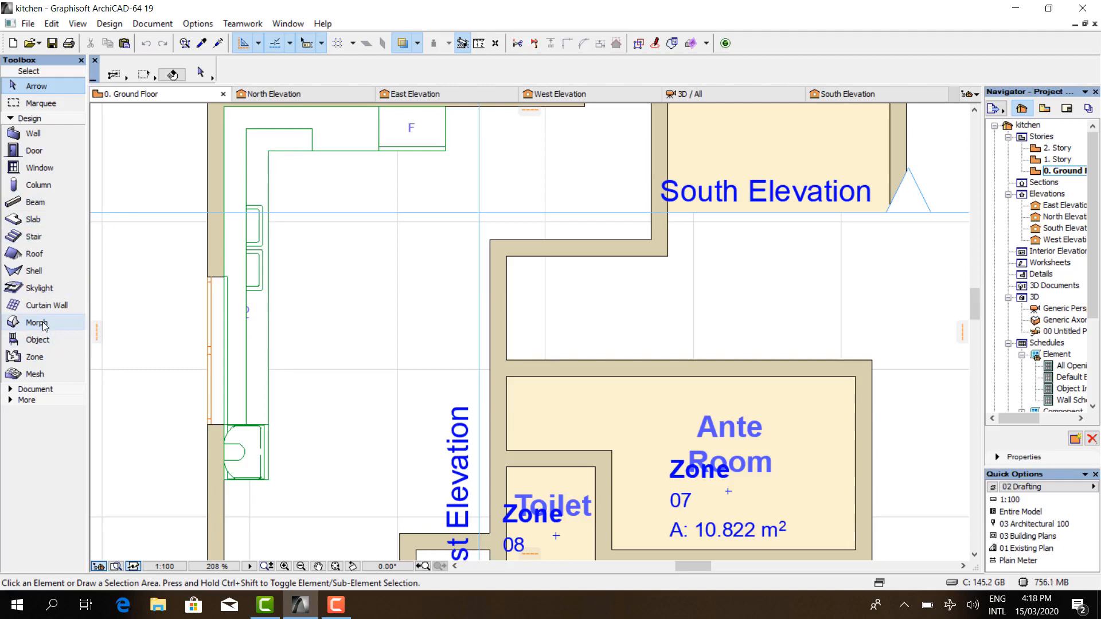
click(47, 225)
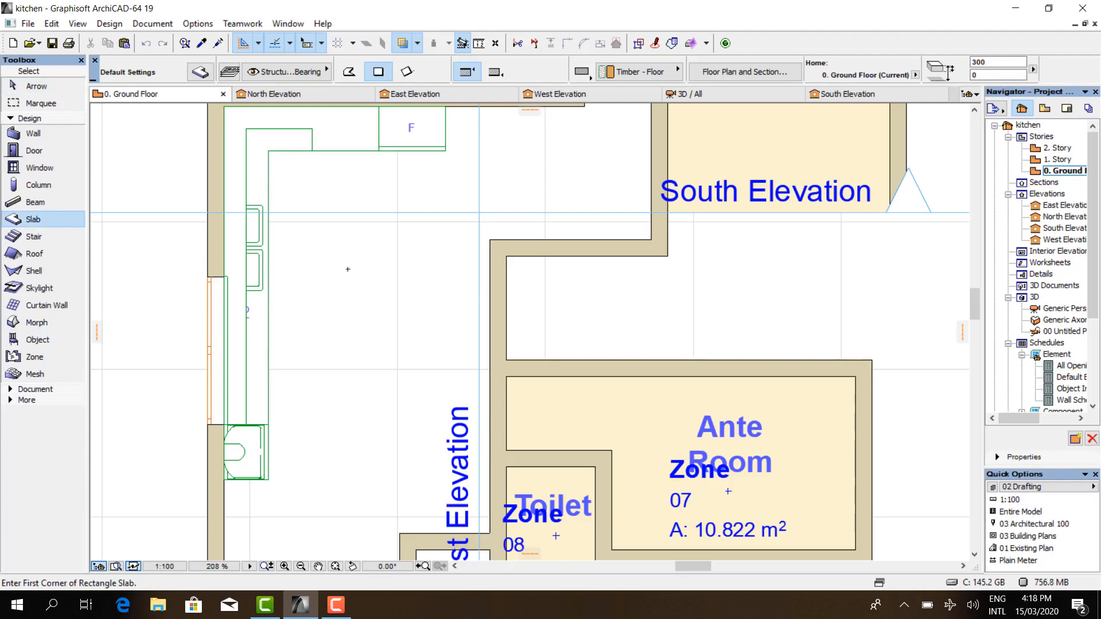
scroll(347, 269, up, 1)
click(347, 244)
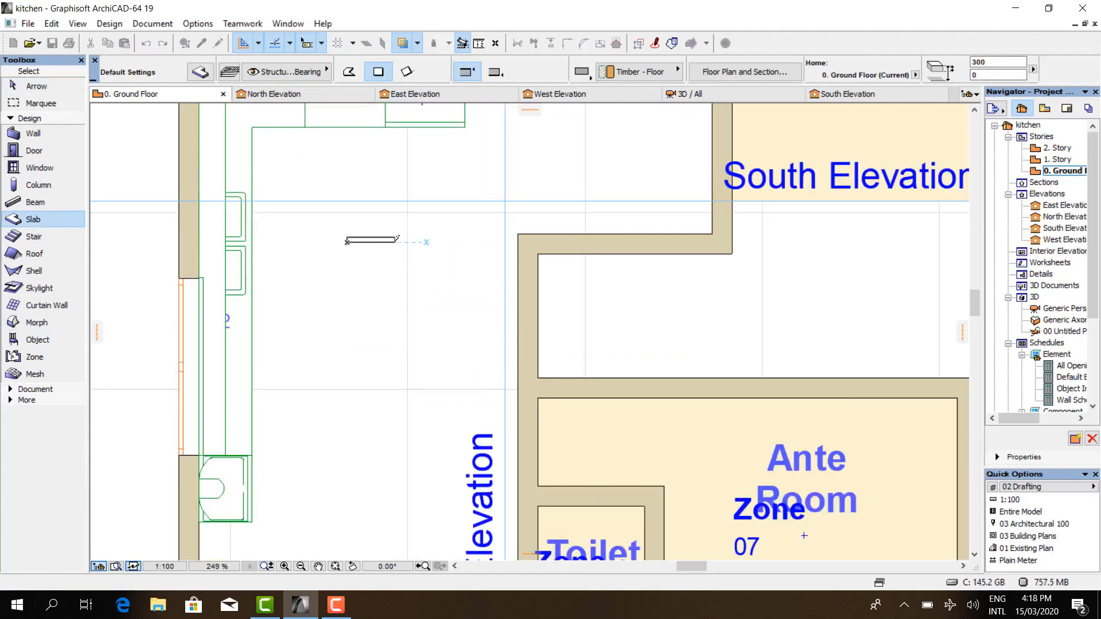
scroll(396, 240, down, 2)
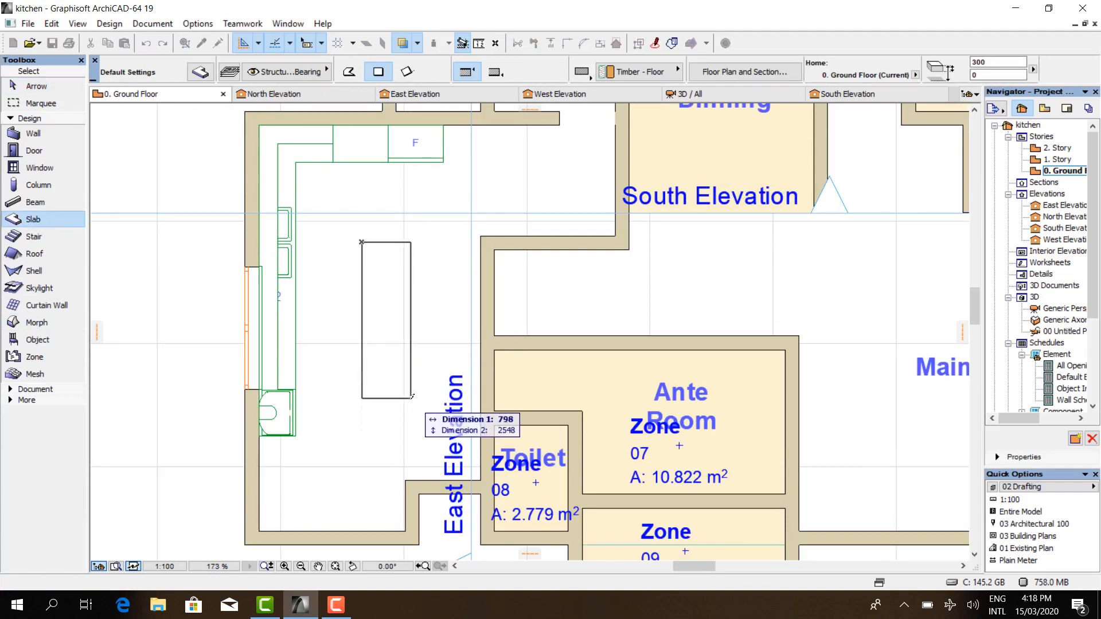
scroll(412, 394, up, 1)
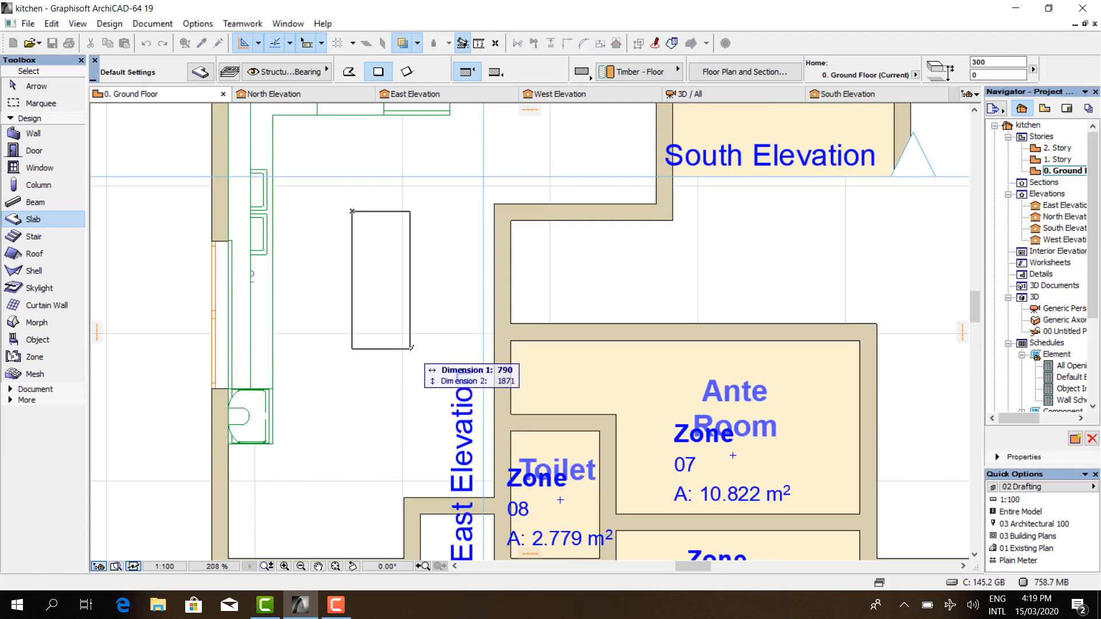
text(800)
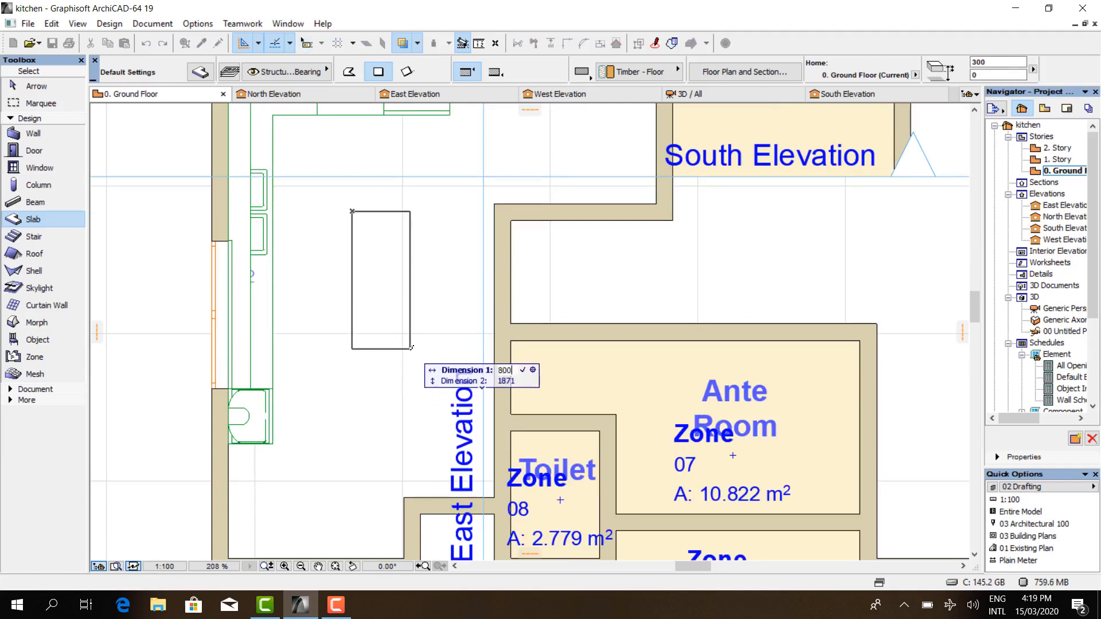
key(Tab)
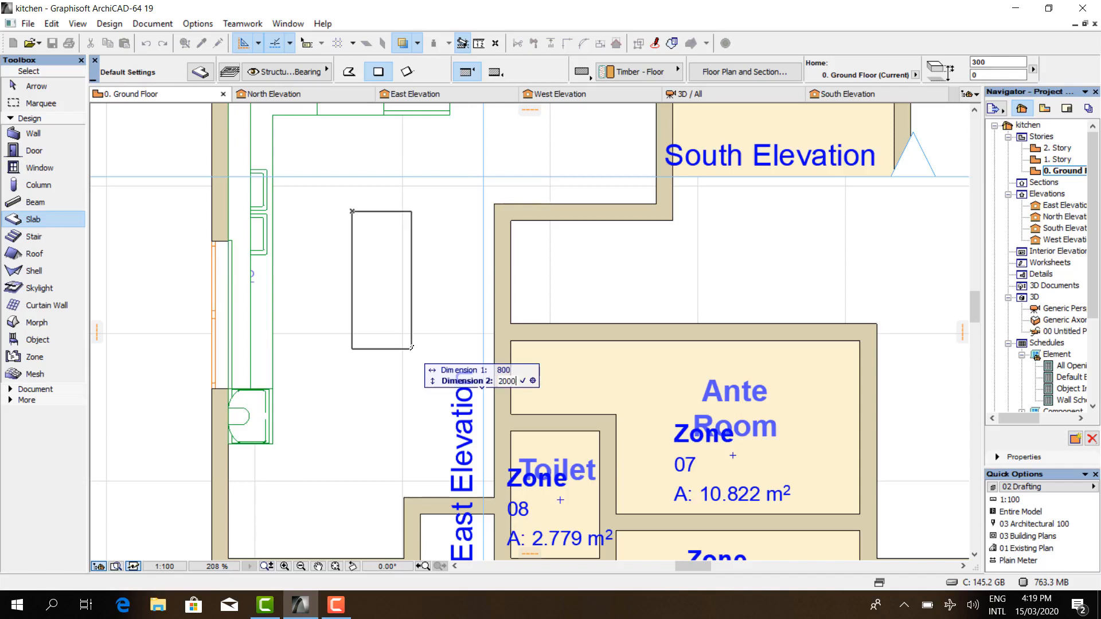
key(Return)
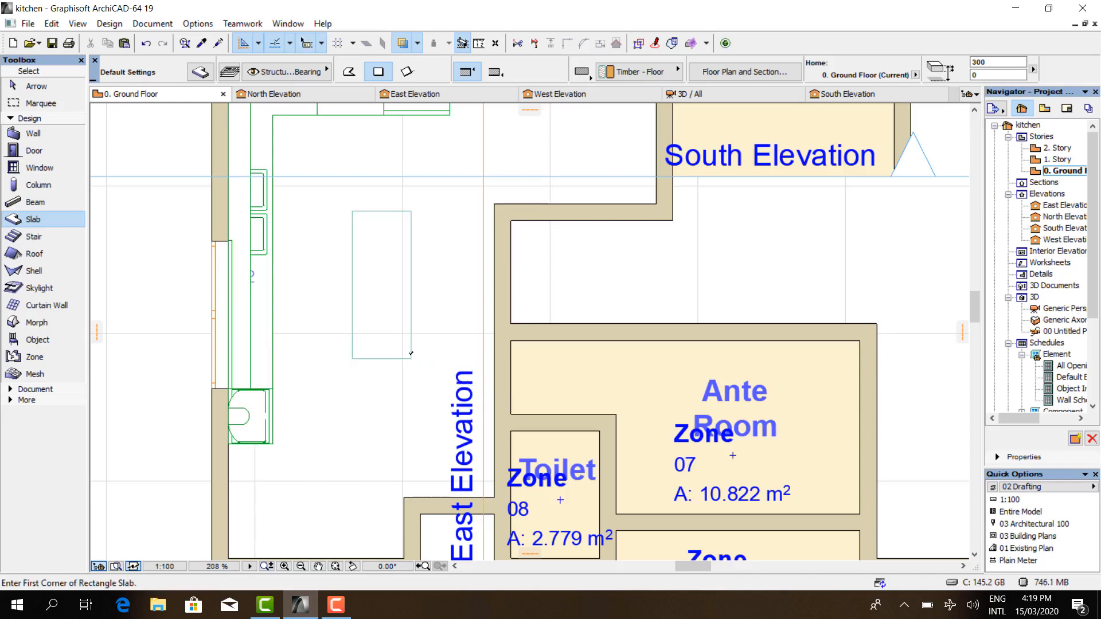
- Set the thickness of the new rectangular kitchen slab to 30
click(412, 310)
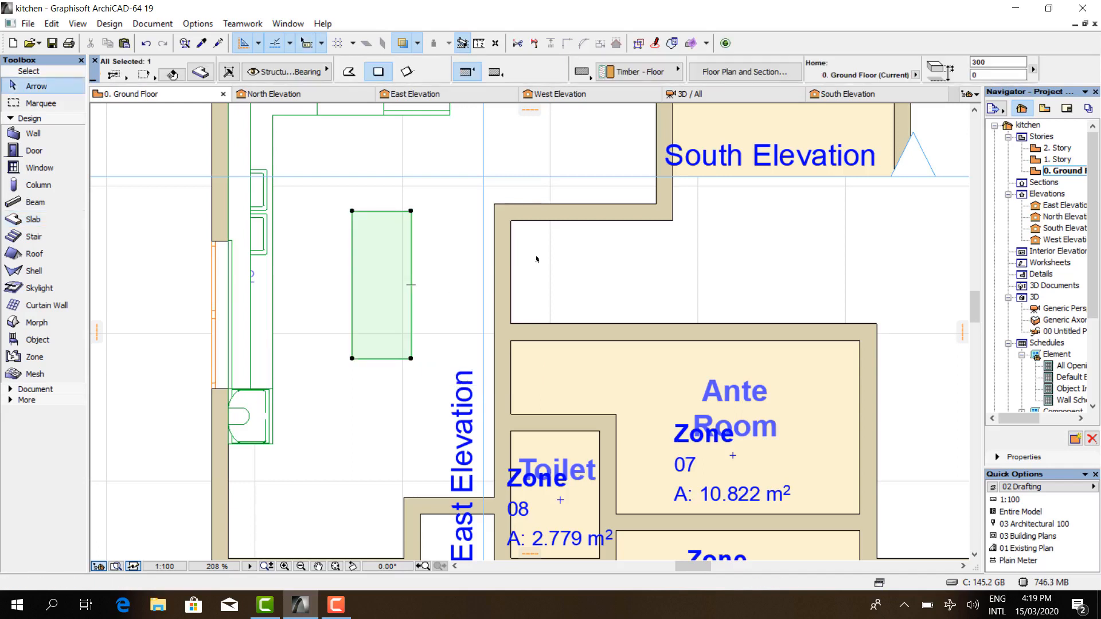
double_click(988, 61)
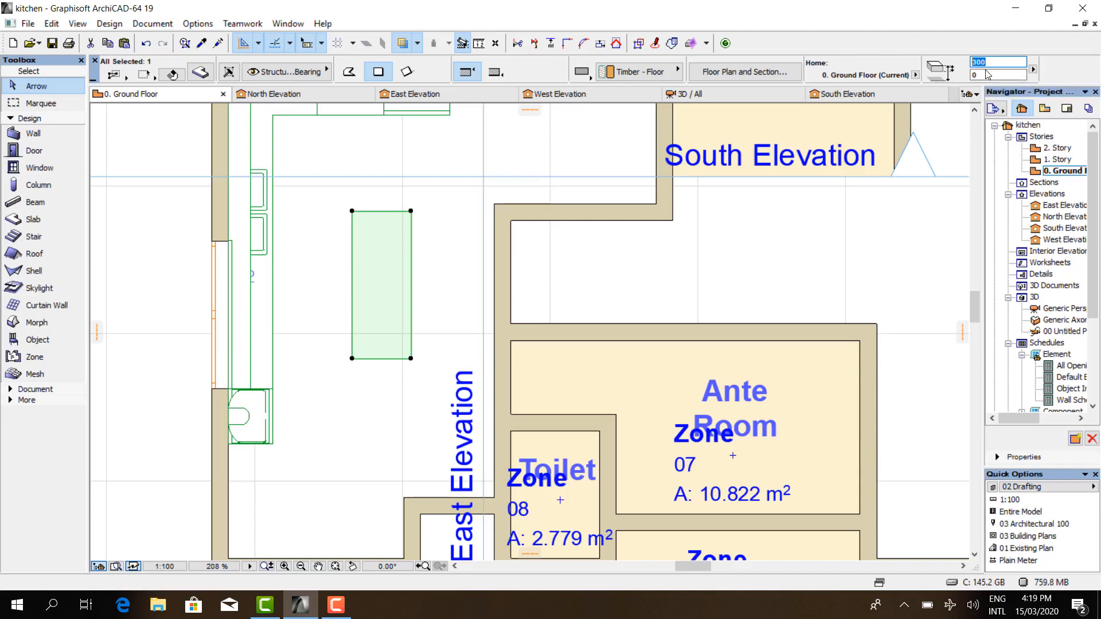
text(30)
click(513, 285)
- Move the South Elevation line on the plan so it crosses the kitchen slab, and open the South Elevation
scroll(513, 285, down, 2)
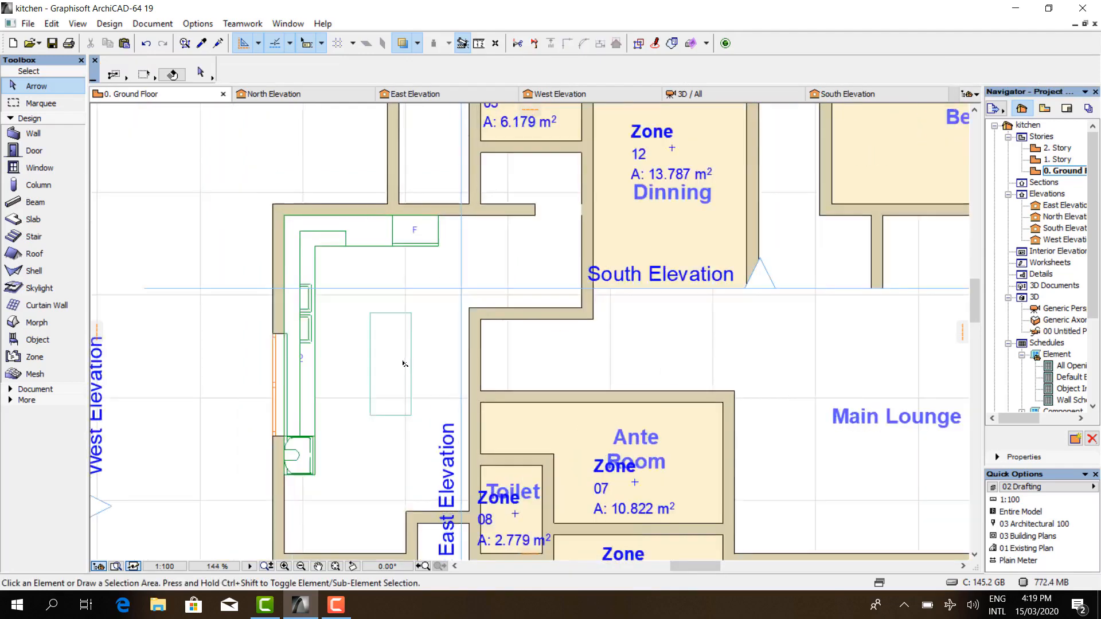
scroll(401, 363, up, 2)
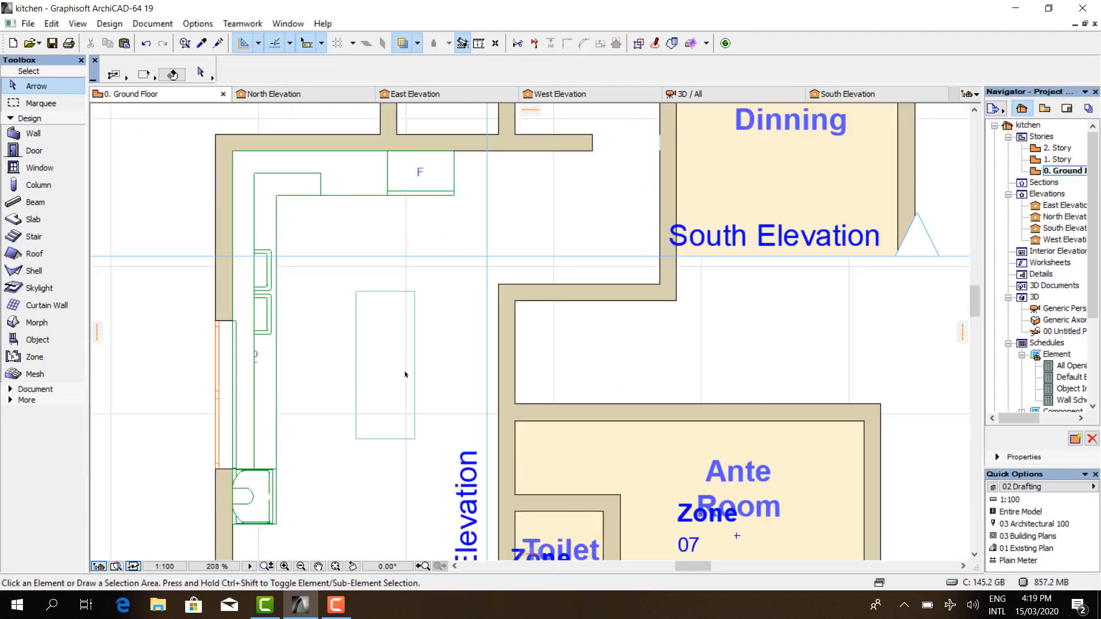
scroll(438, 261, down, 4)
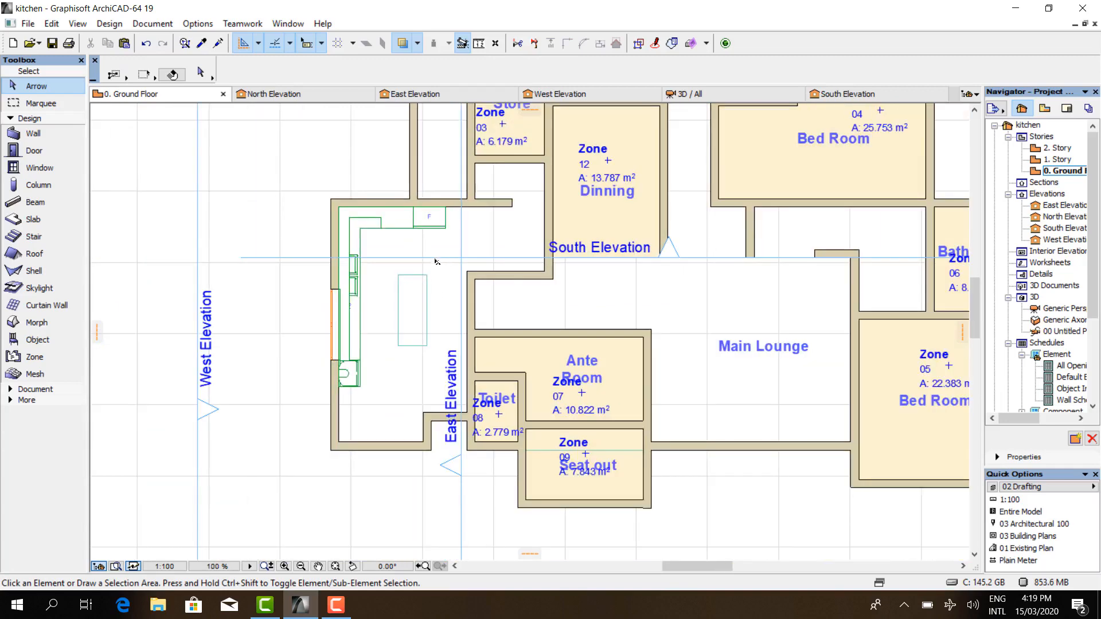
click(440, 257)
click(439, 258)
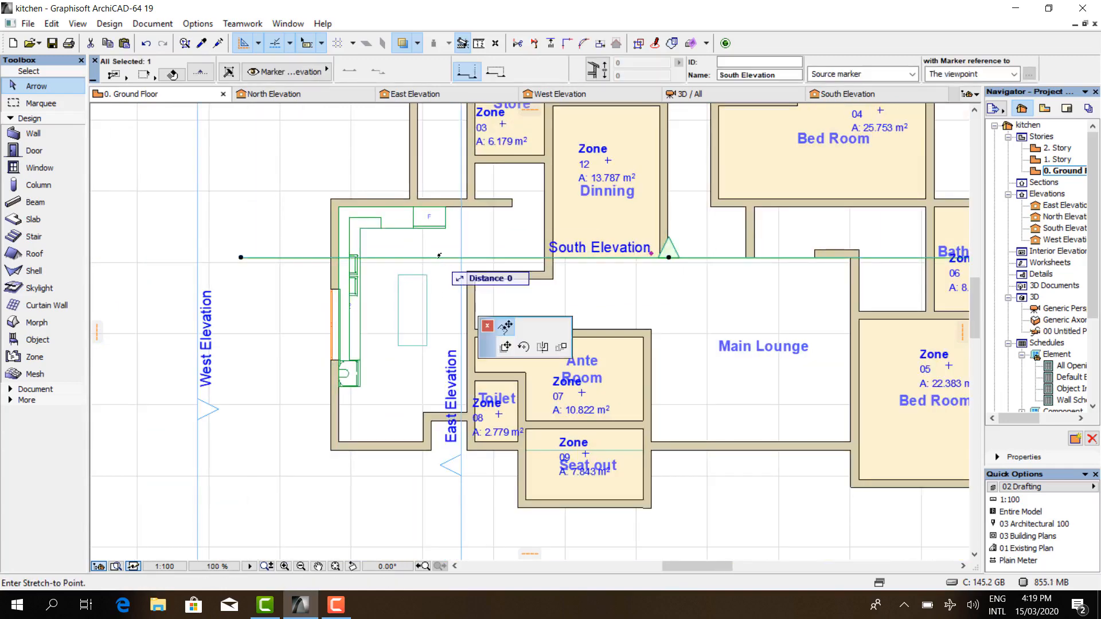
click(437, 325)
scroll(440, 327, up, 5)
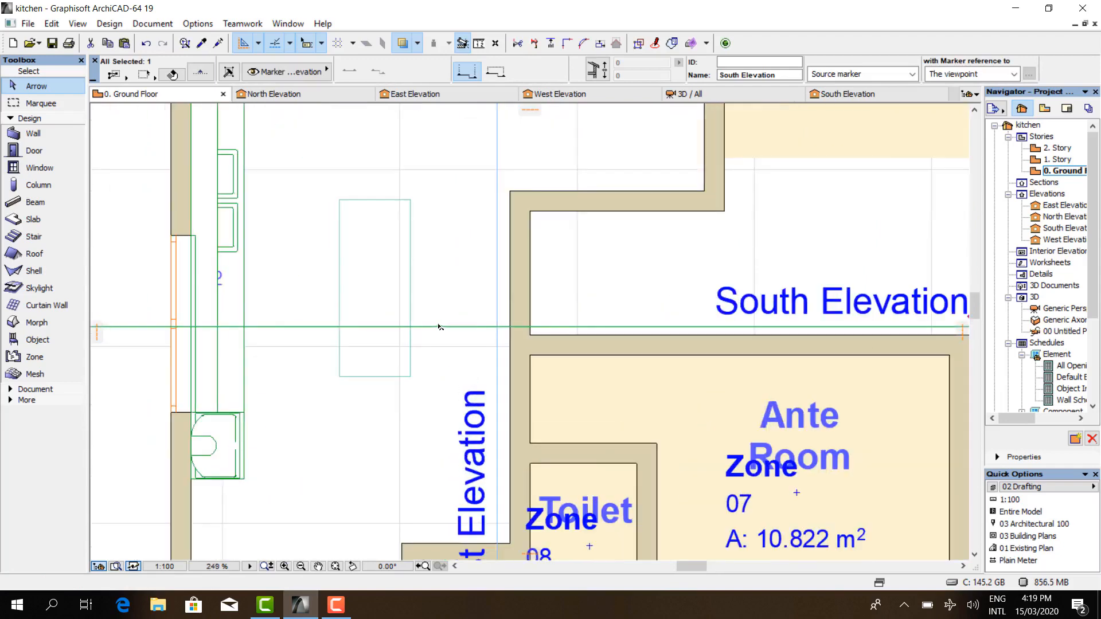
click(856, 98)
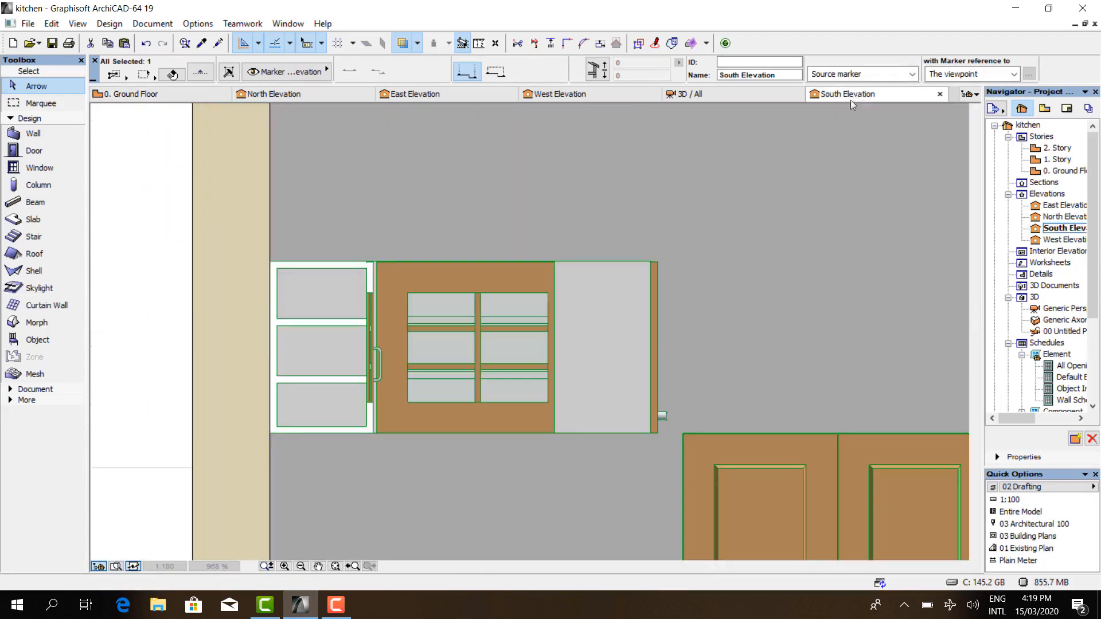
scroll(291, 353, down, 5)
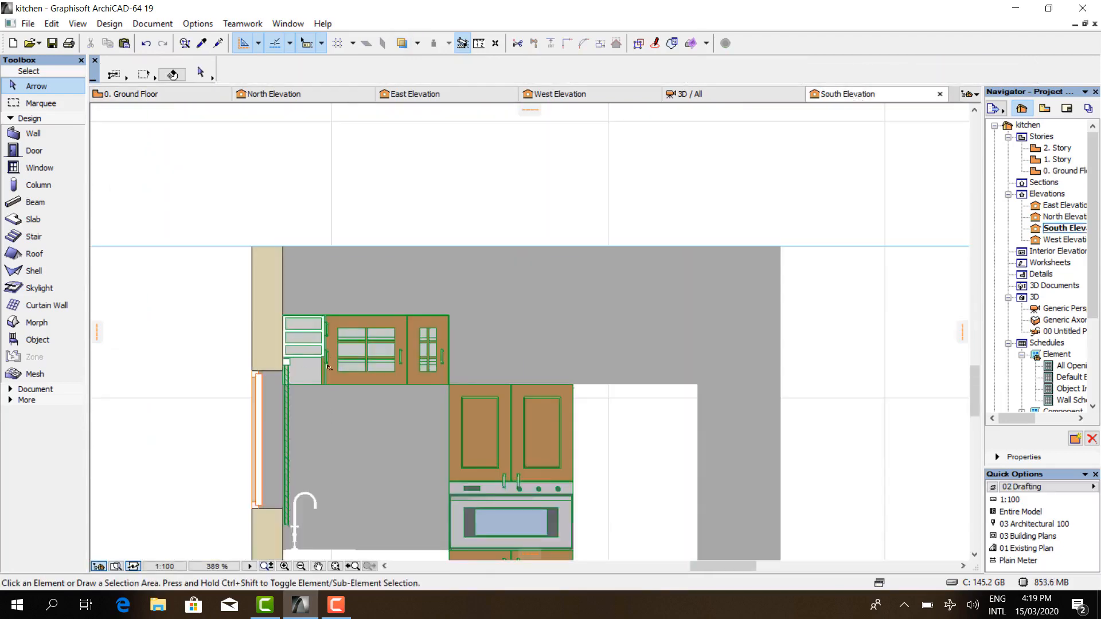
- Move the thin slab below the floor line straight up by 30 in the south elevation
scroll(439, 485, up, 5)
scroll(514, 460, up, 4)
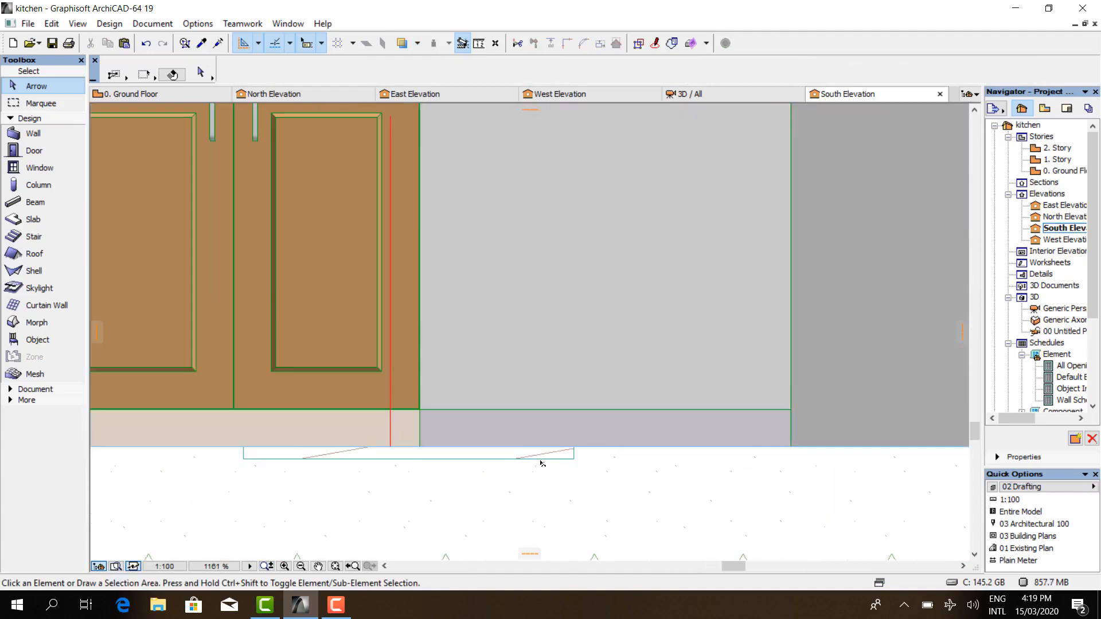
click(568, 464)
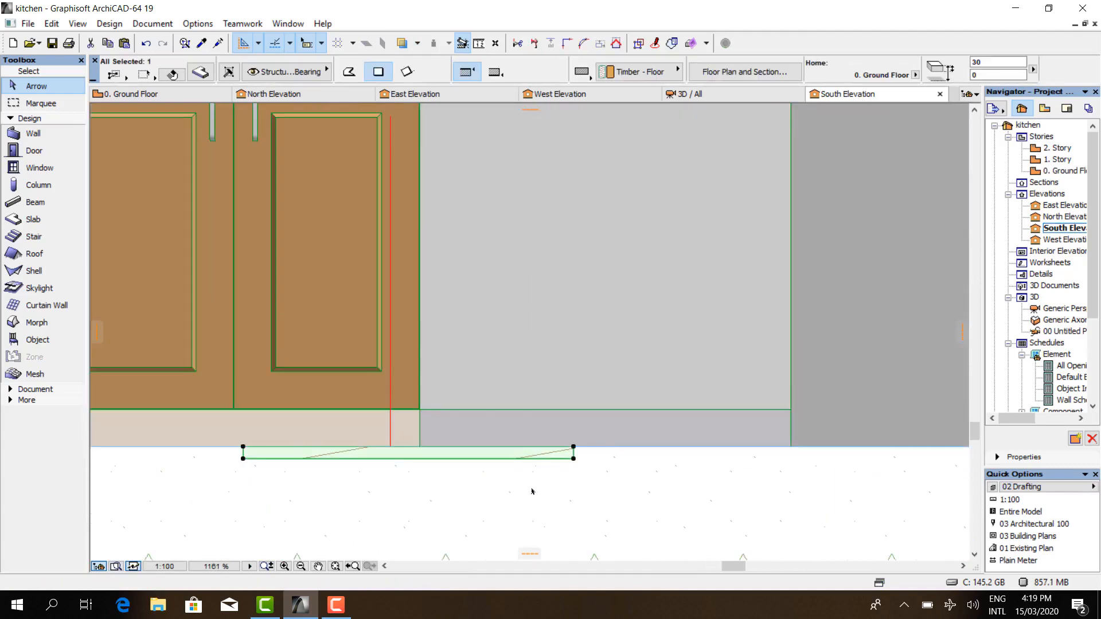
key(ctrl+d)
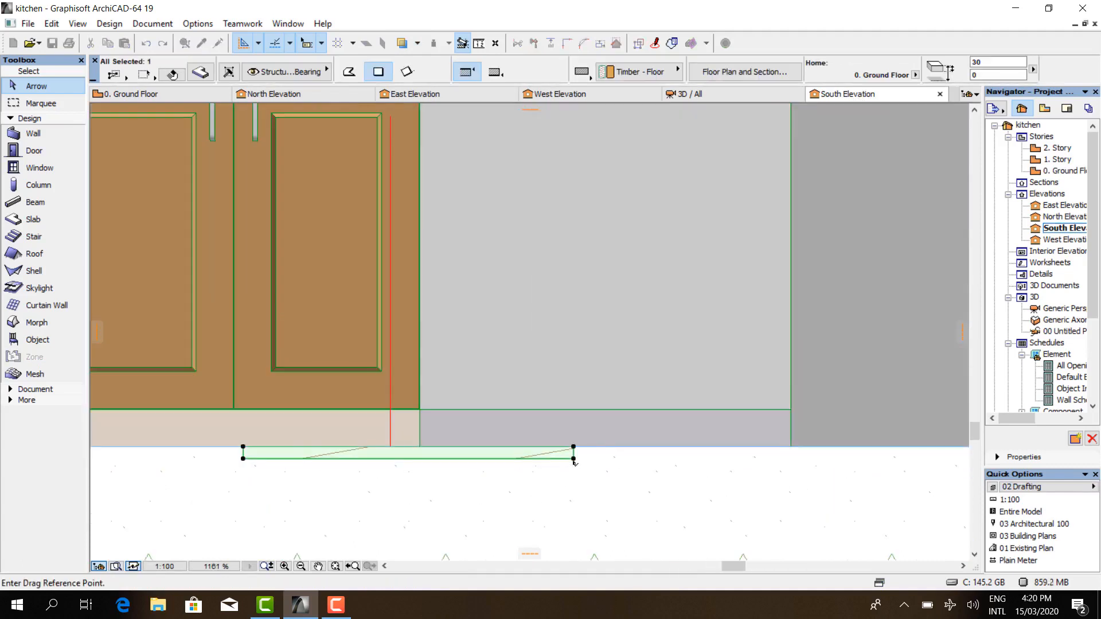
click(573, 459)
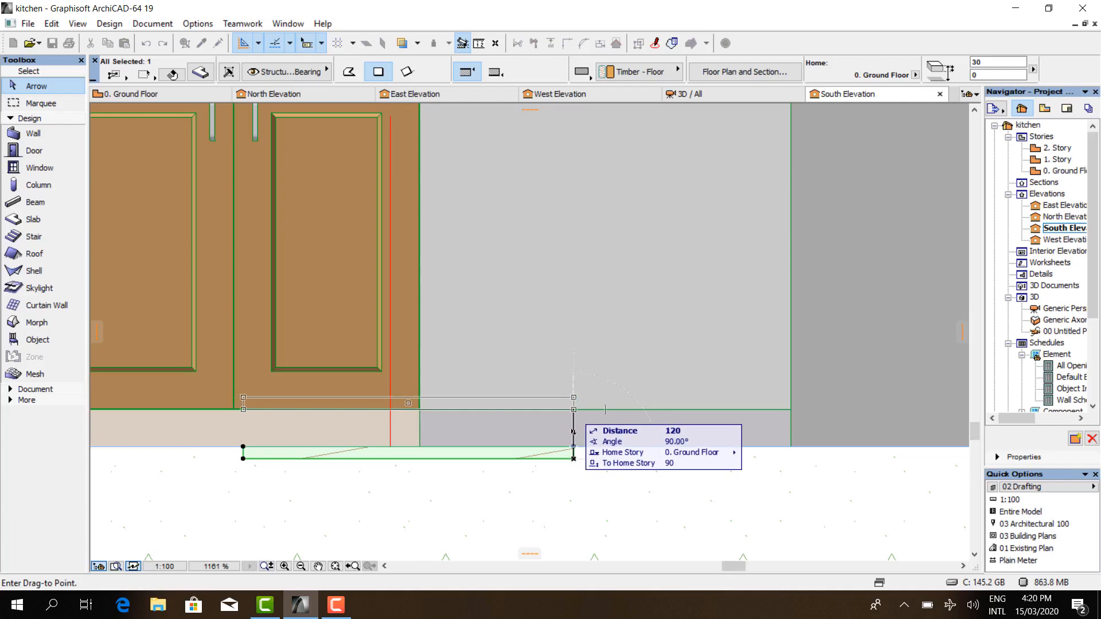
text(30)
key(Return)
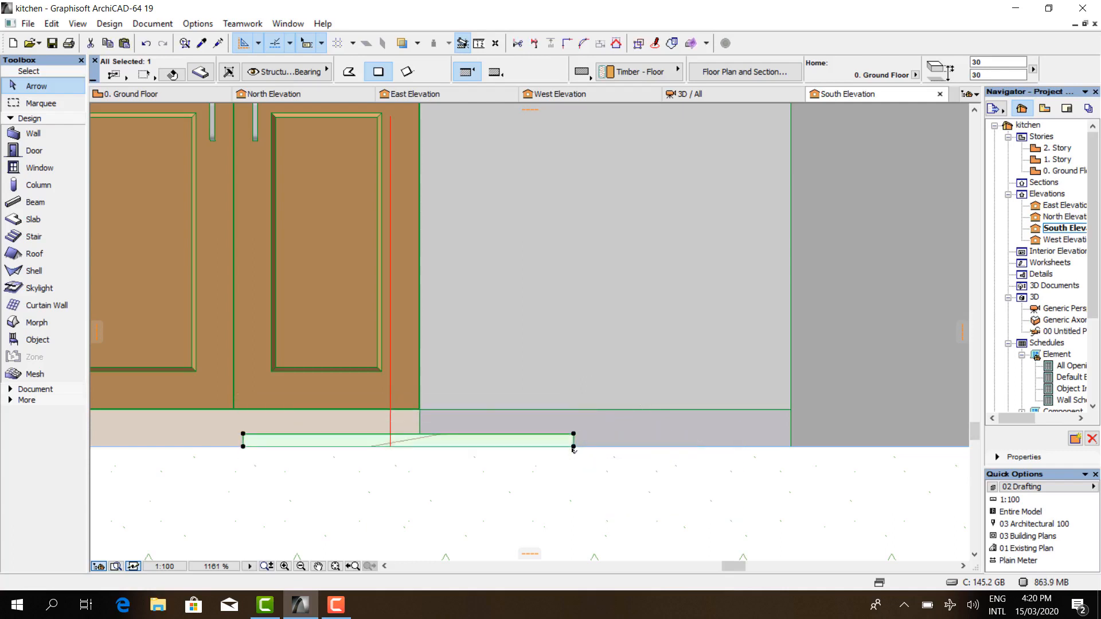
- Raise the same slab by a further 900 to countertop height
key(ctrl+d)
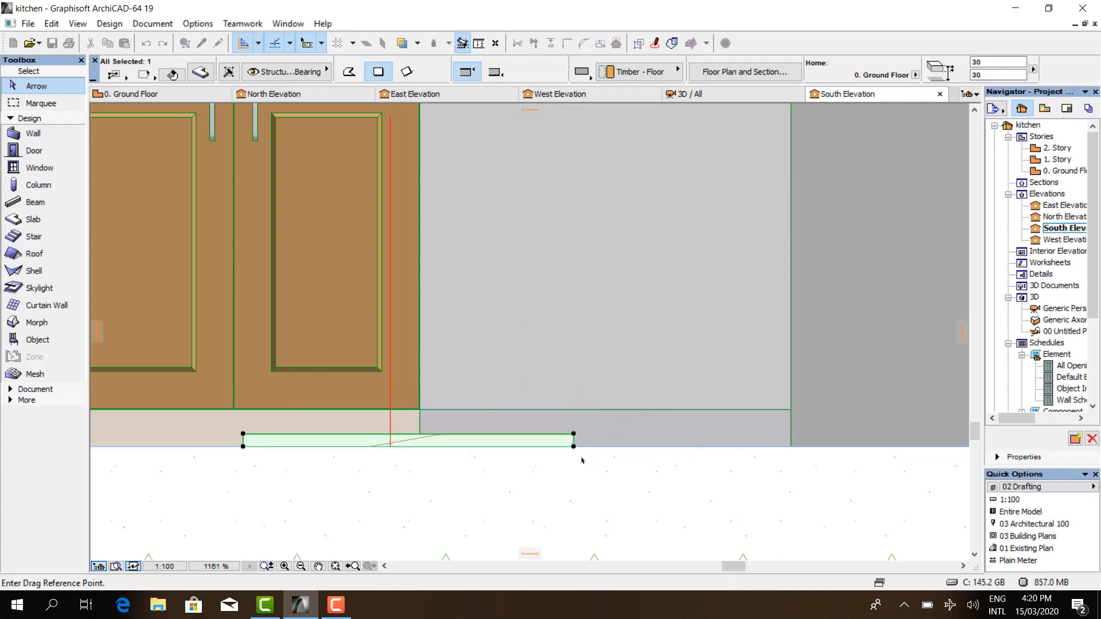
click(574, 435)
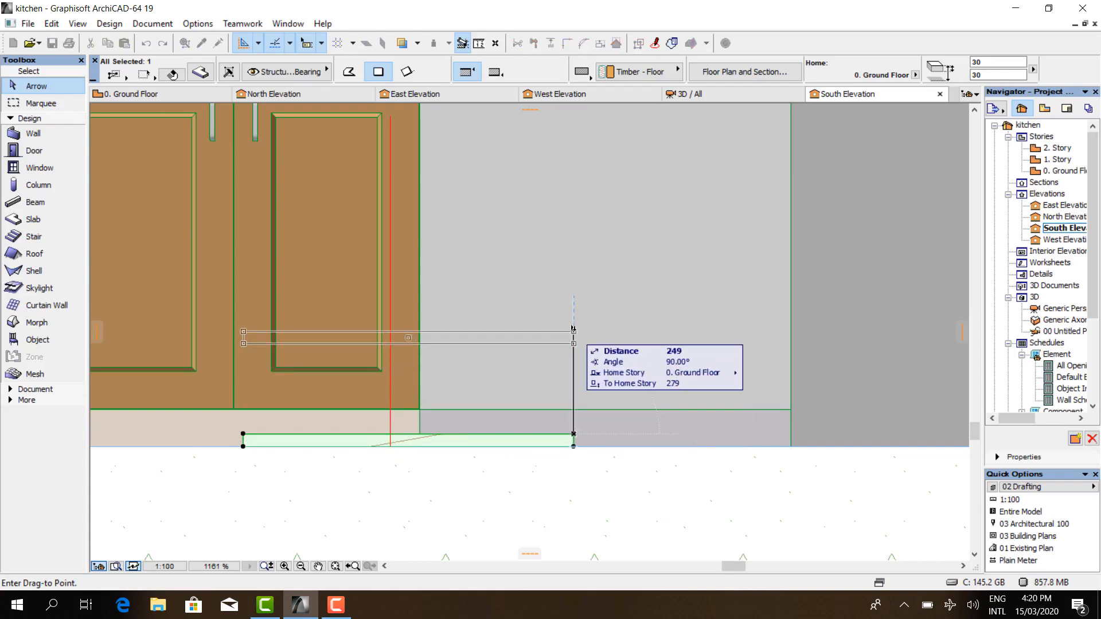
scroll(557, 480, down, 3)
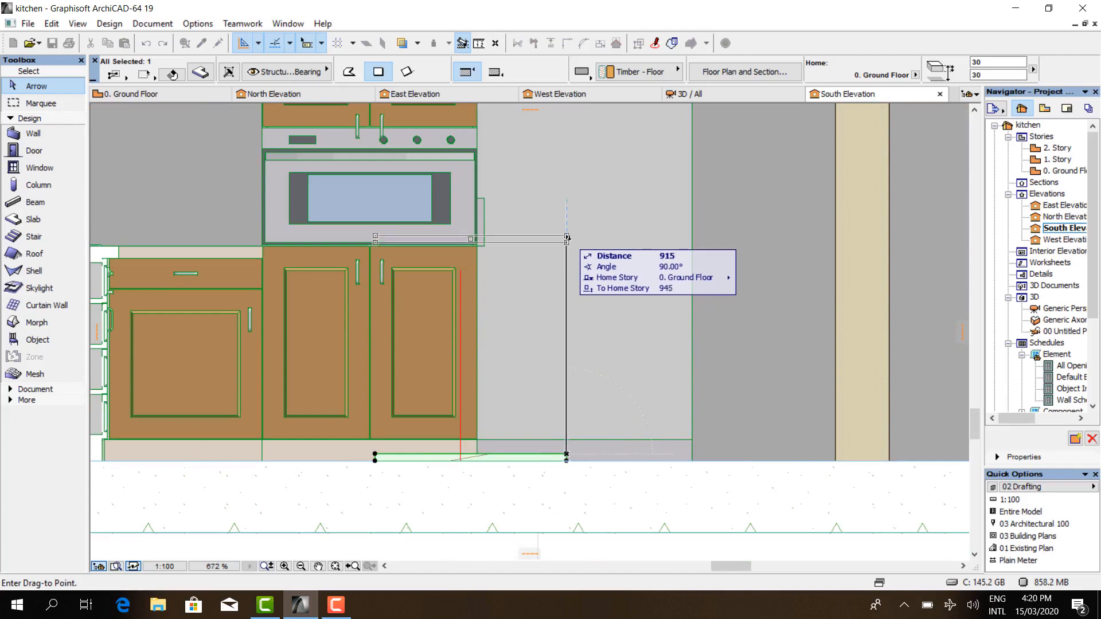
text(900)
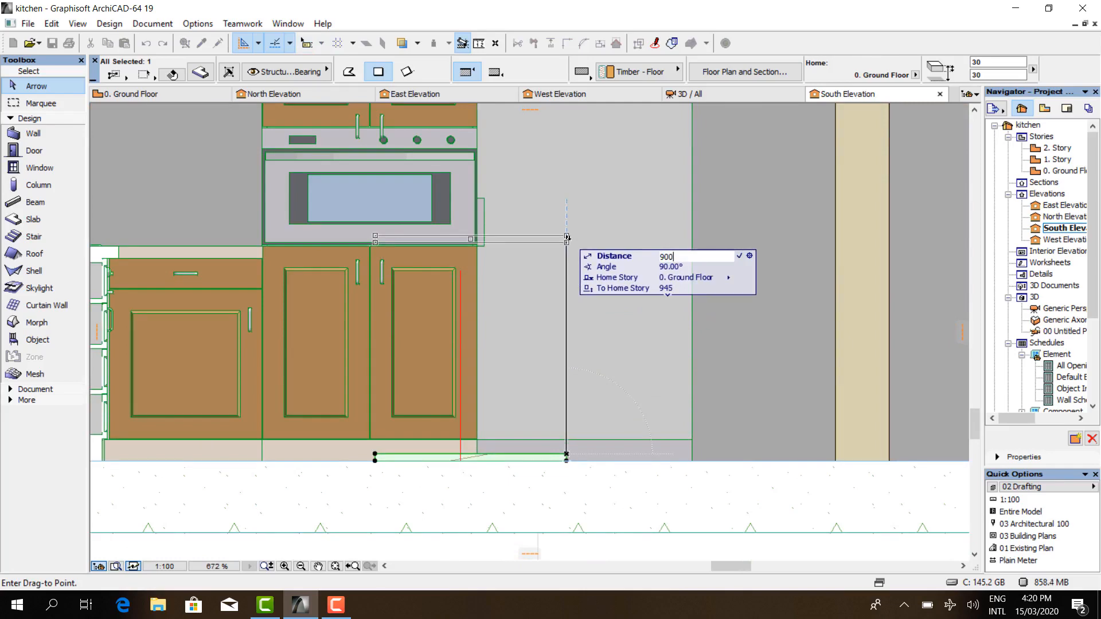
key(Return)
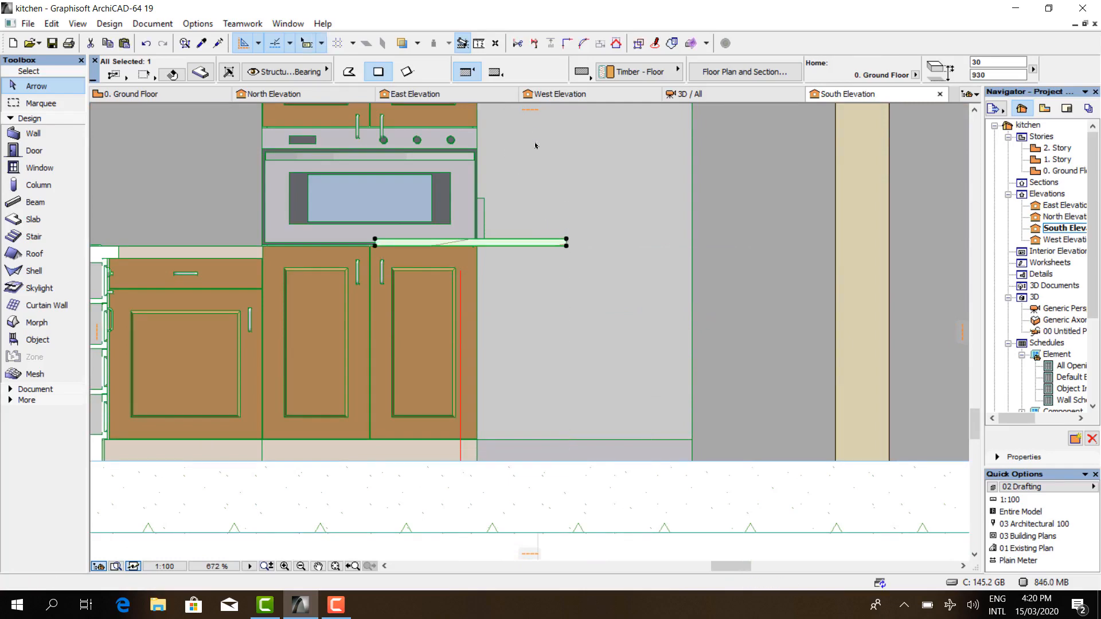
- Override all surfaces of the raised slab with Stone - Marble Carrara White
click(201, 73)
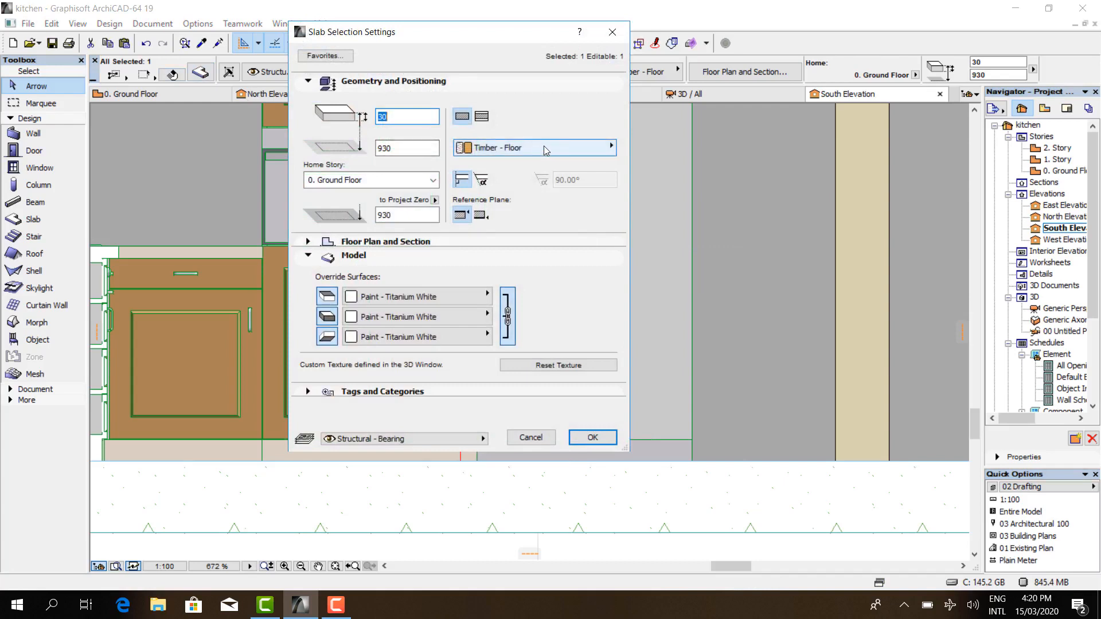
click(450, 296)
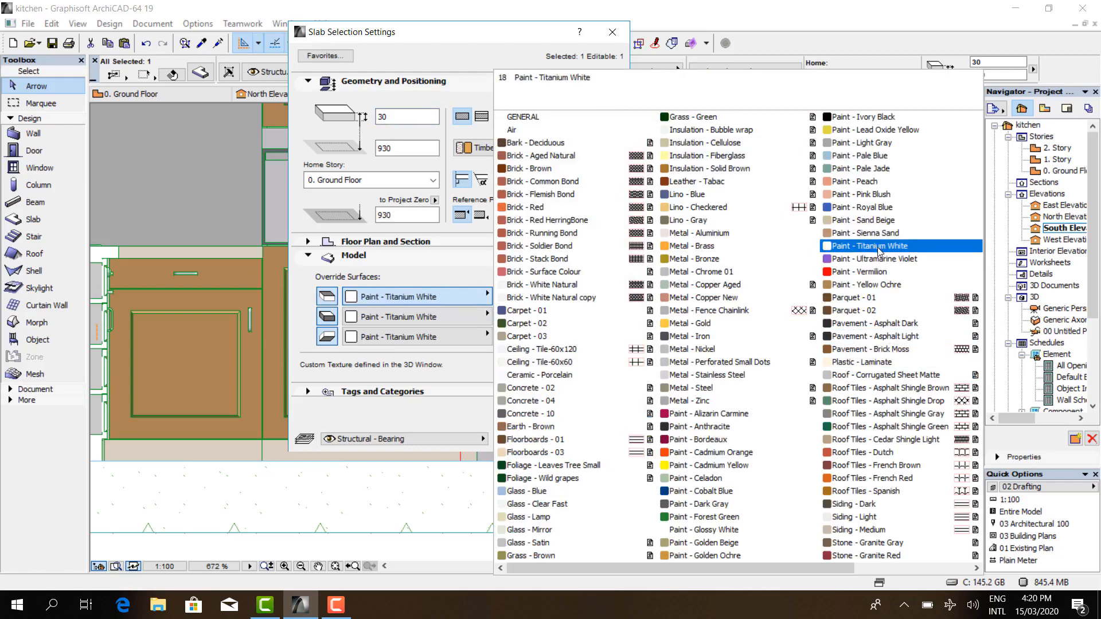
scroll(883, 252, down, 1)
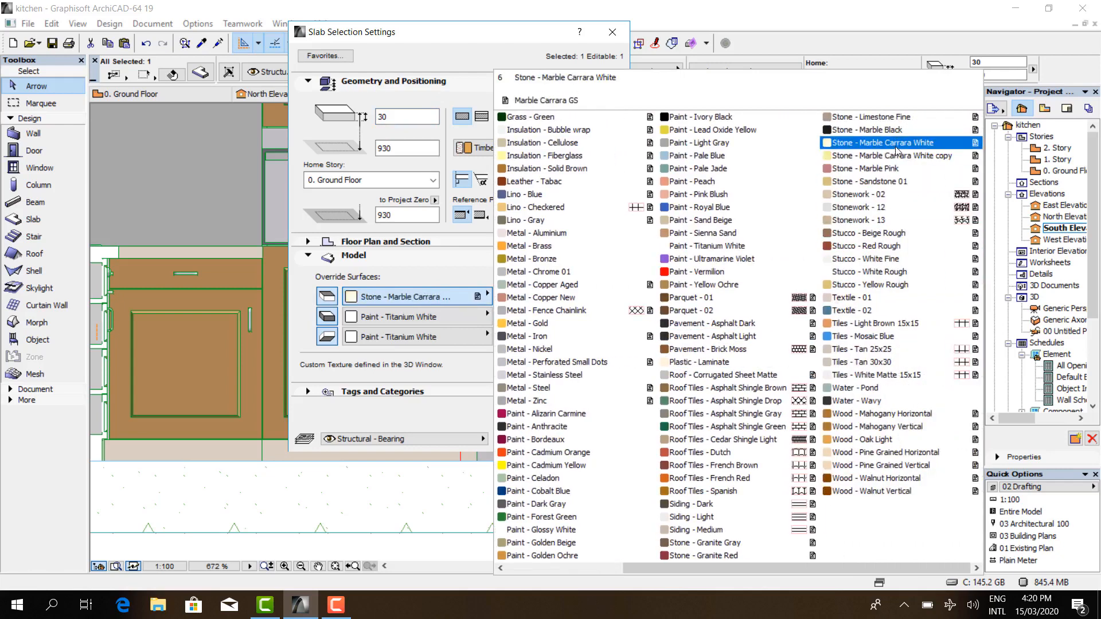
click(898, 147)
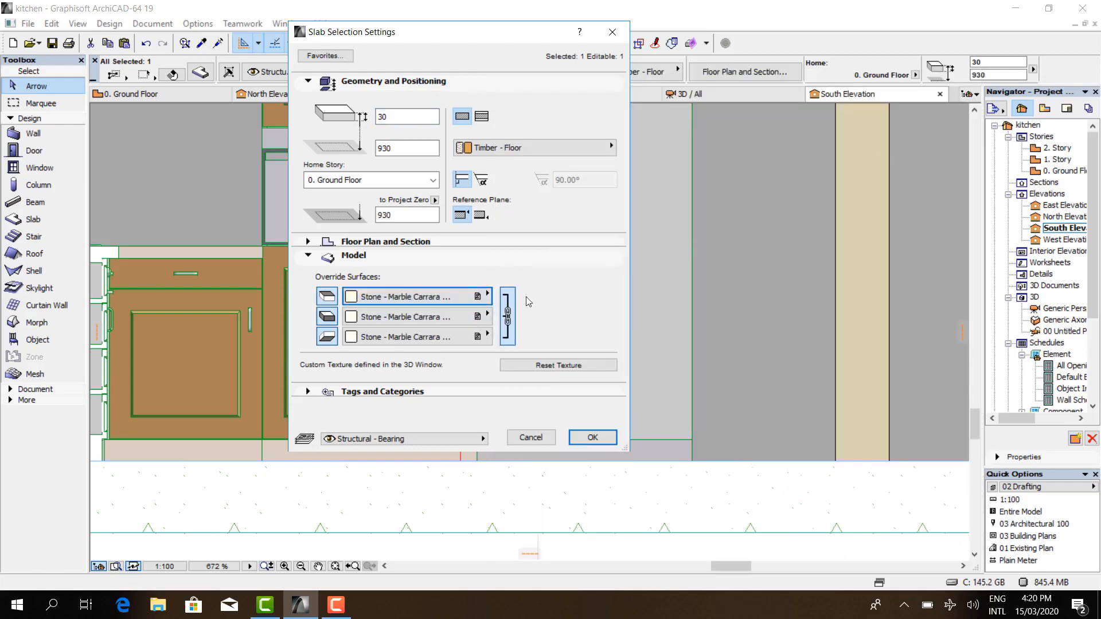
click(594, 437)
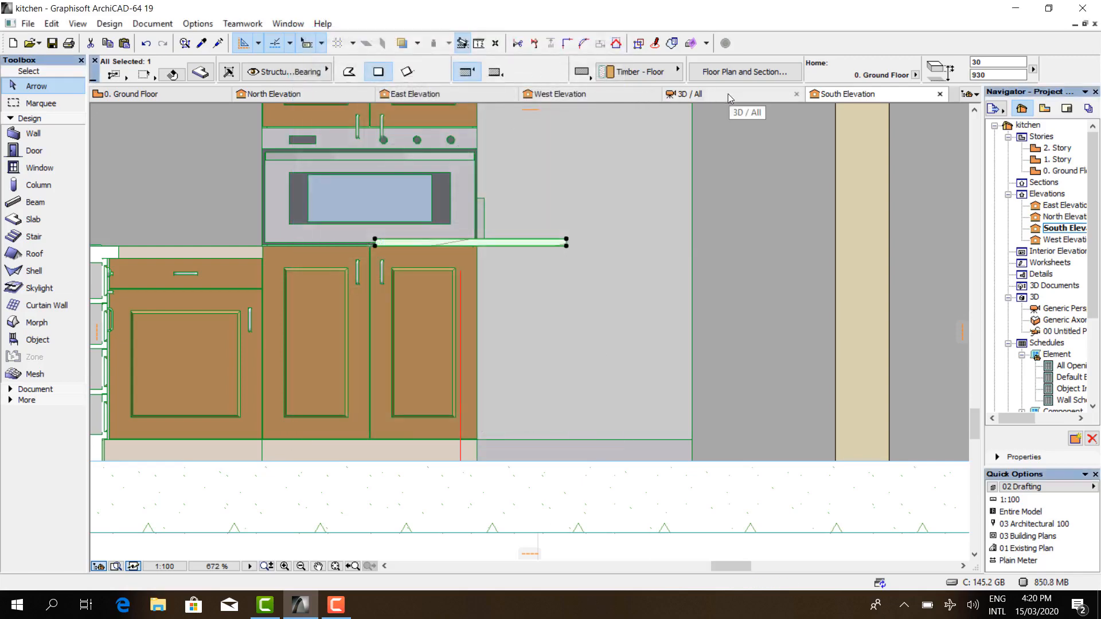
- Examine the marble island countertop from several angles in the 3D view
click(697, 94)
scroll(463, 455, up, 10)
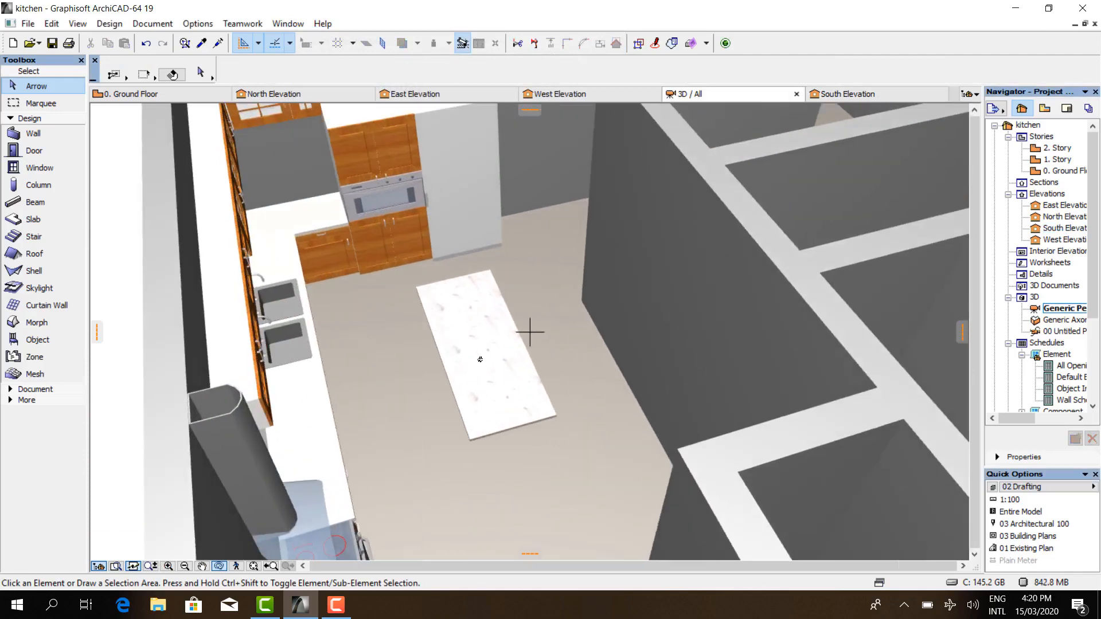
mouse_move(480, 360)
mouse_down()
mouse_move(430, 431)
mouse_move(432, 388)
mouse_move(487, 405)
mouse_move(487, 339)
mouse_up()
scroll(462, 401, up, 2)
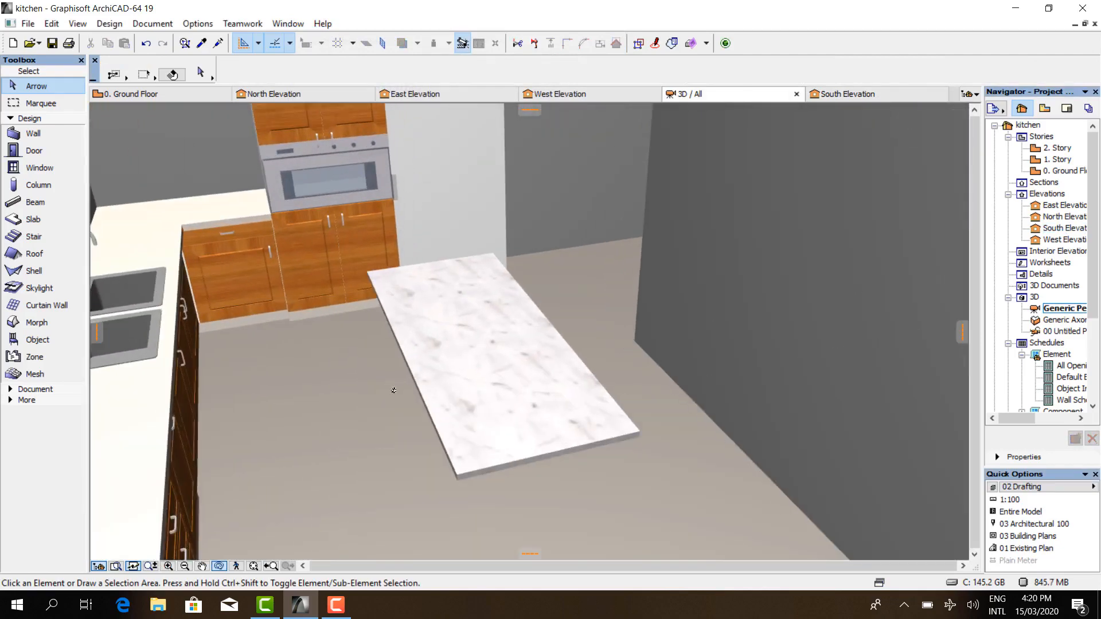
drag(395, 389, 472, 385)
scroll(518, 423, up, 1)
scroll(518, 423, up, 1)
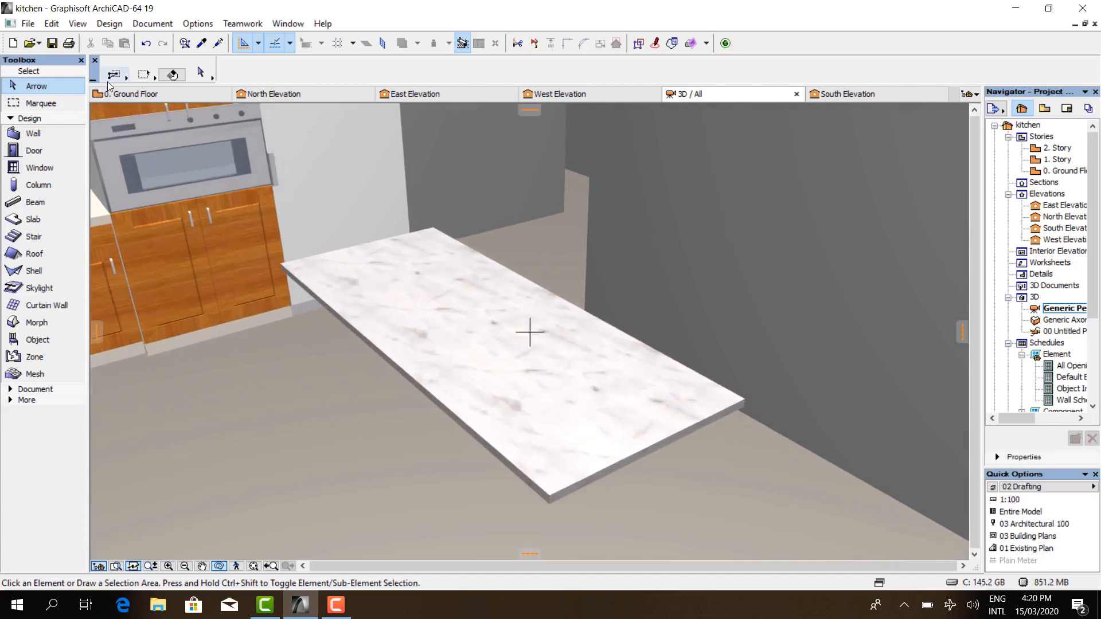
- On the ground floor plan, move the South Elevation line down to the lower edge of the island slab
click(162, 93)
scroll(215, 198, down, 2)
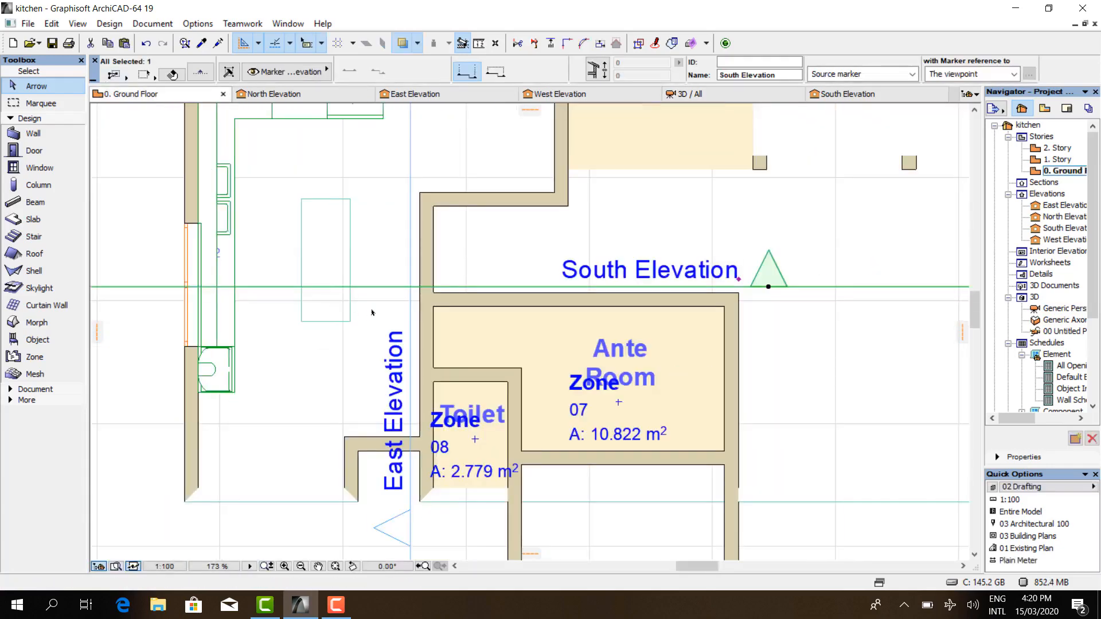
click(379, 301)
click(389, 287)
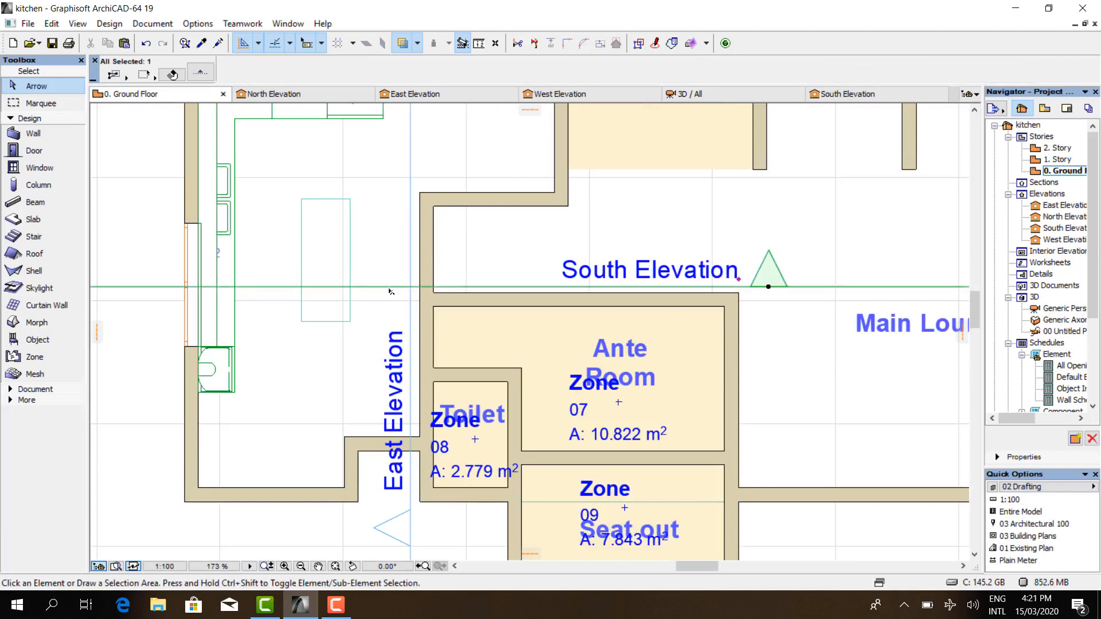
click(389, 287)
scroll(353, 319, up, 4)
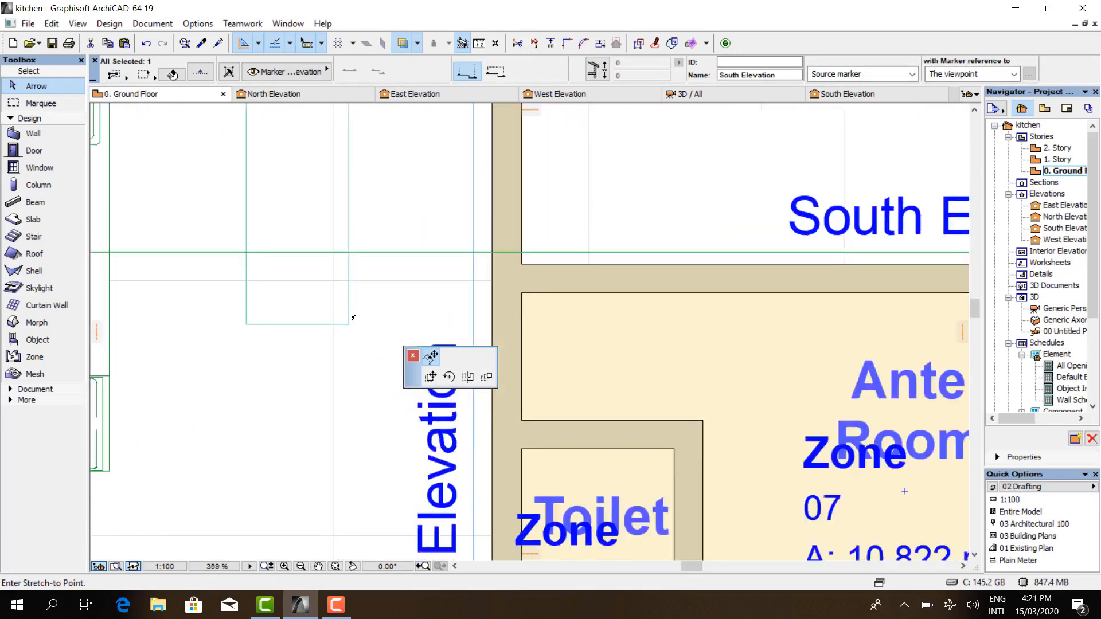
click(350, 324)
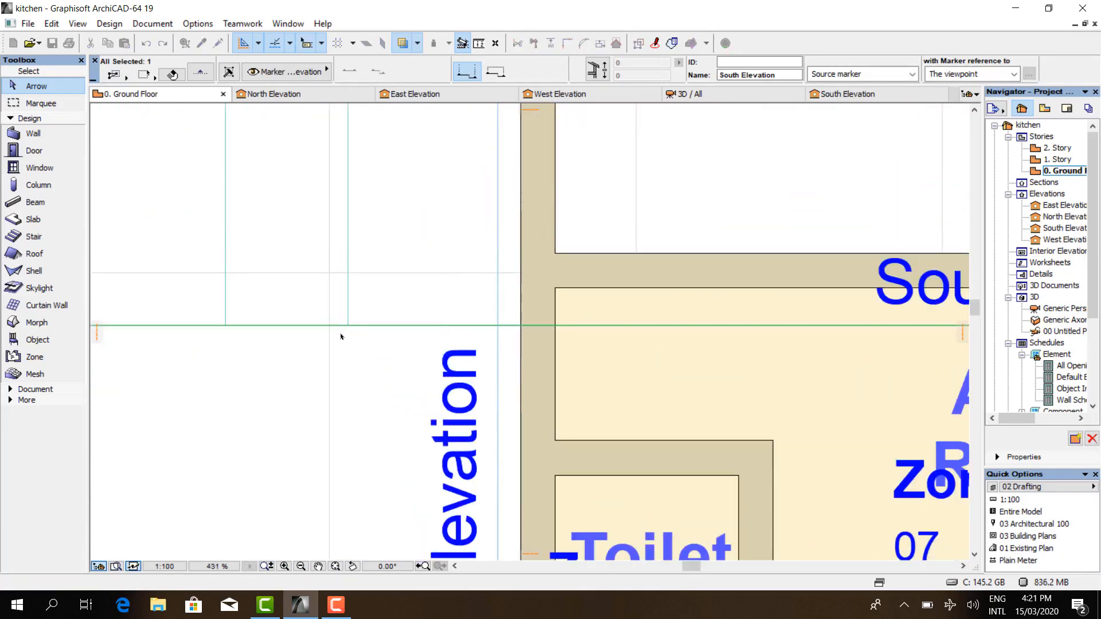
click(178, 312)
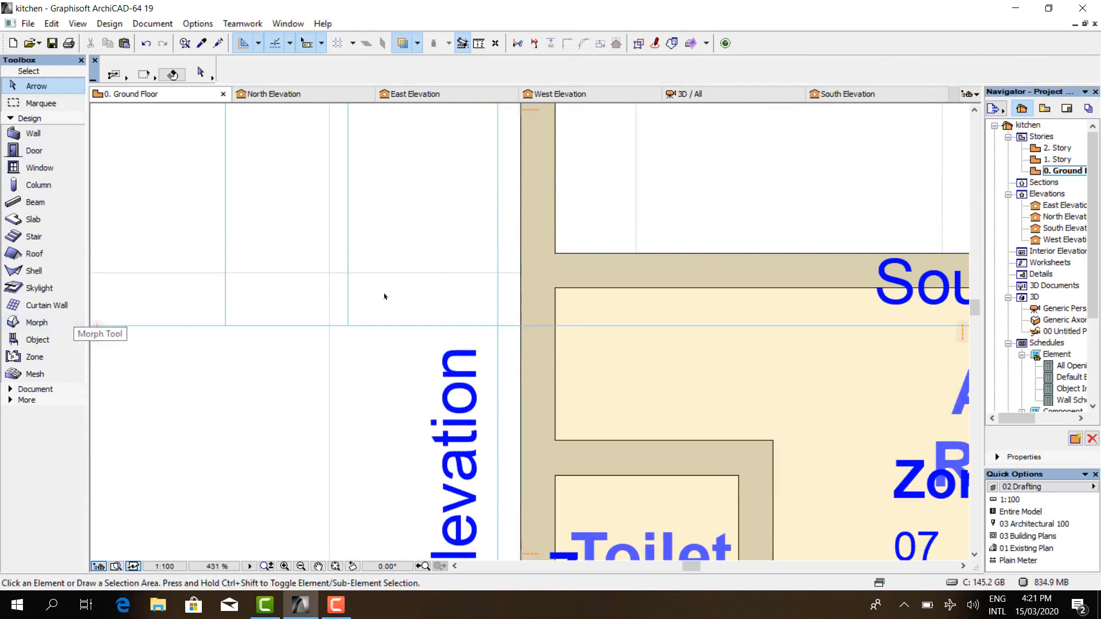
- Draw an 800 by 30 rectangular slab along the inside of the island countertop's lower edge
scroll(348, 313, up, 1)
scroll(348, 312, up, 4)
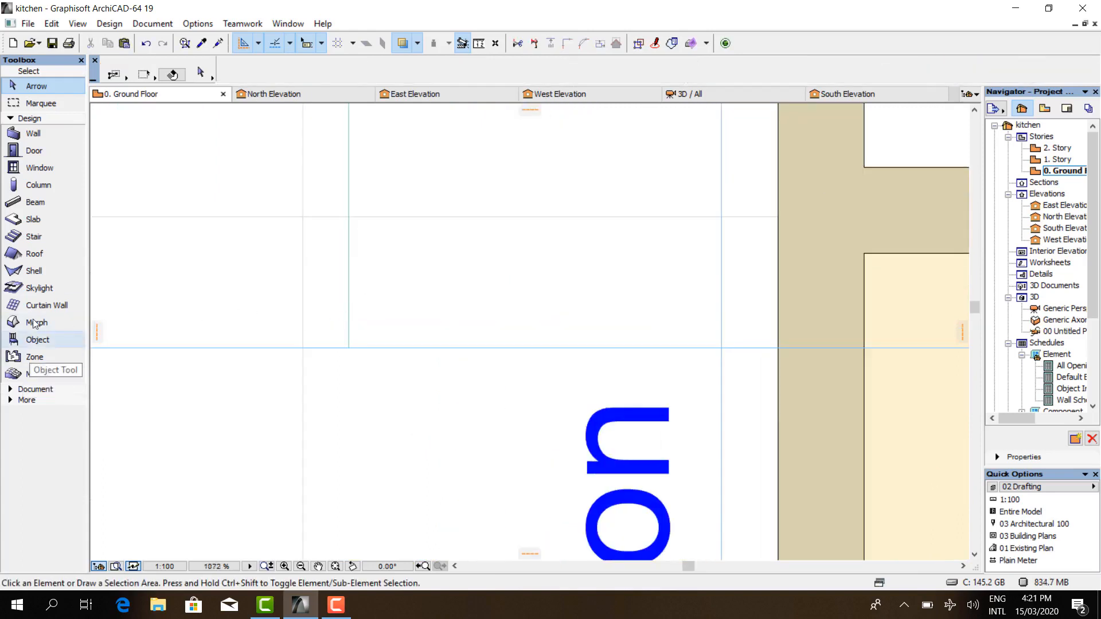
click(33, 219)
scroll(372, 373, down, 4)
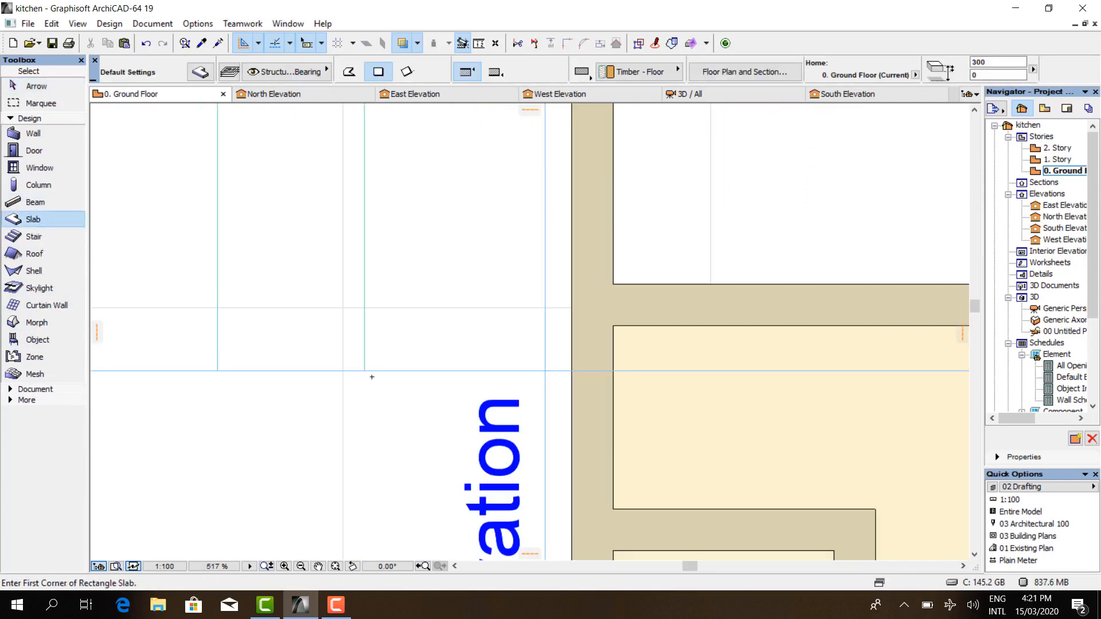
scroll(355, 357, up, 5)
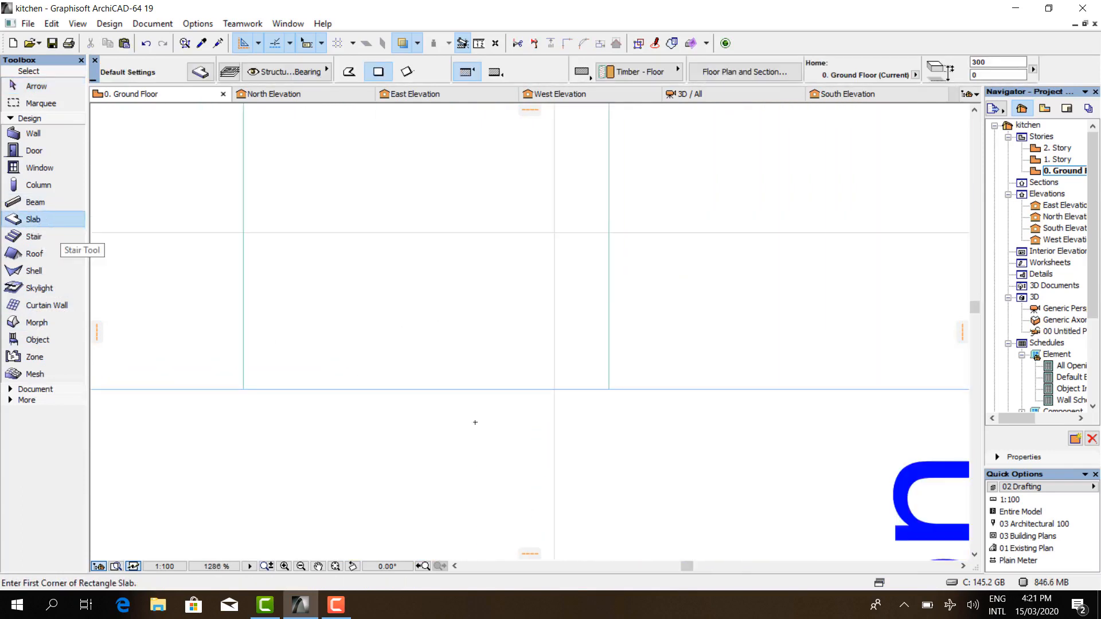
click(610, 389)
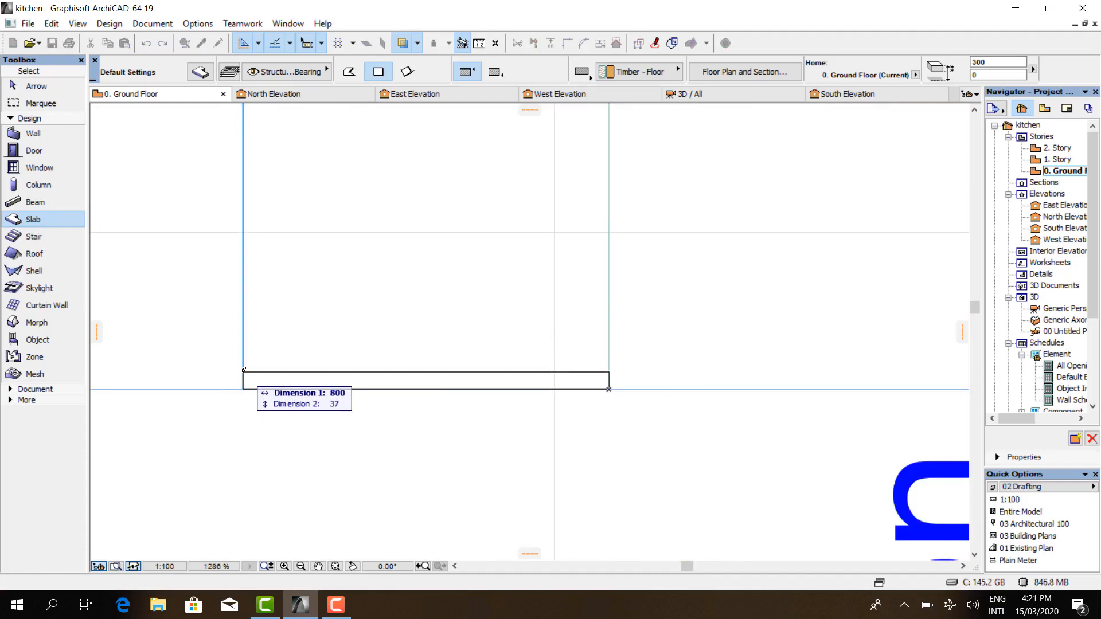
key(Tab)
key(Tab)
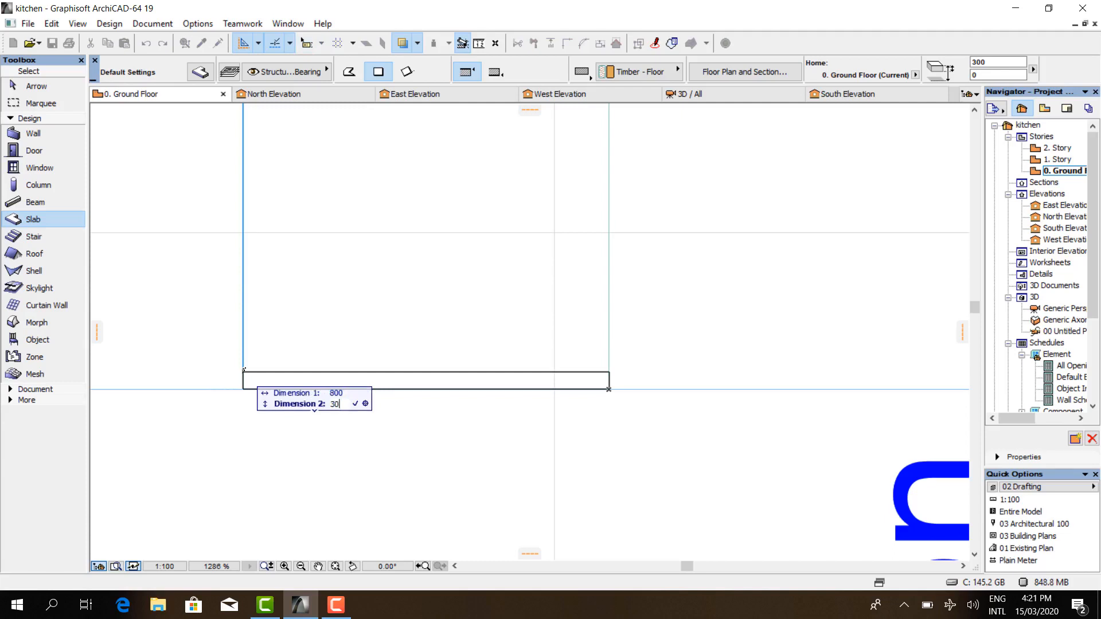
key(Return)
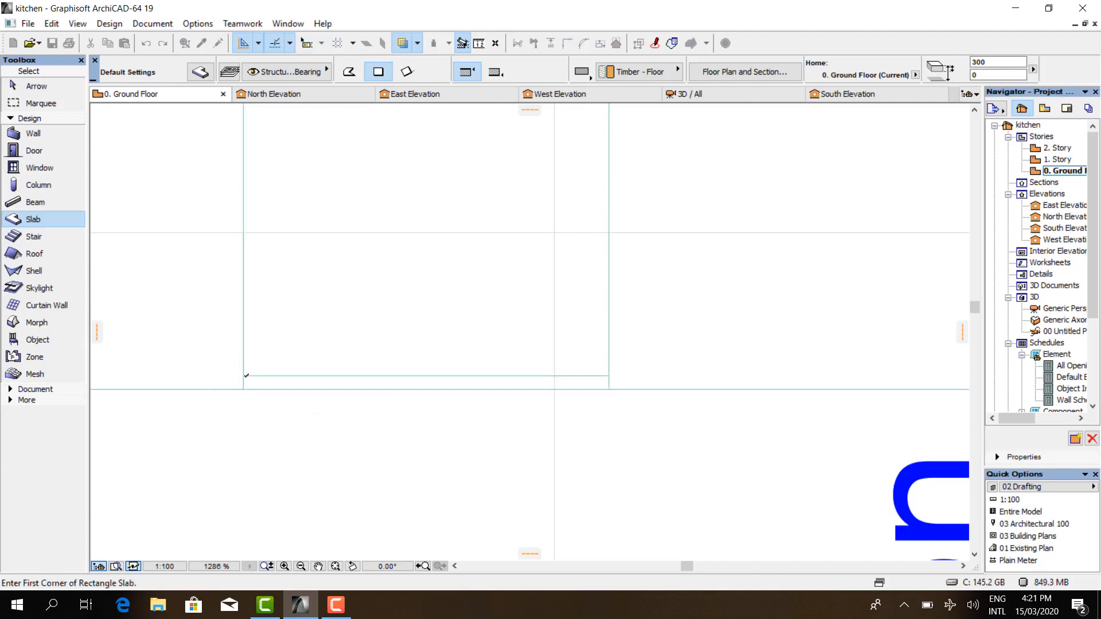
key(Escape)
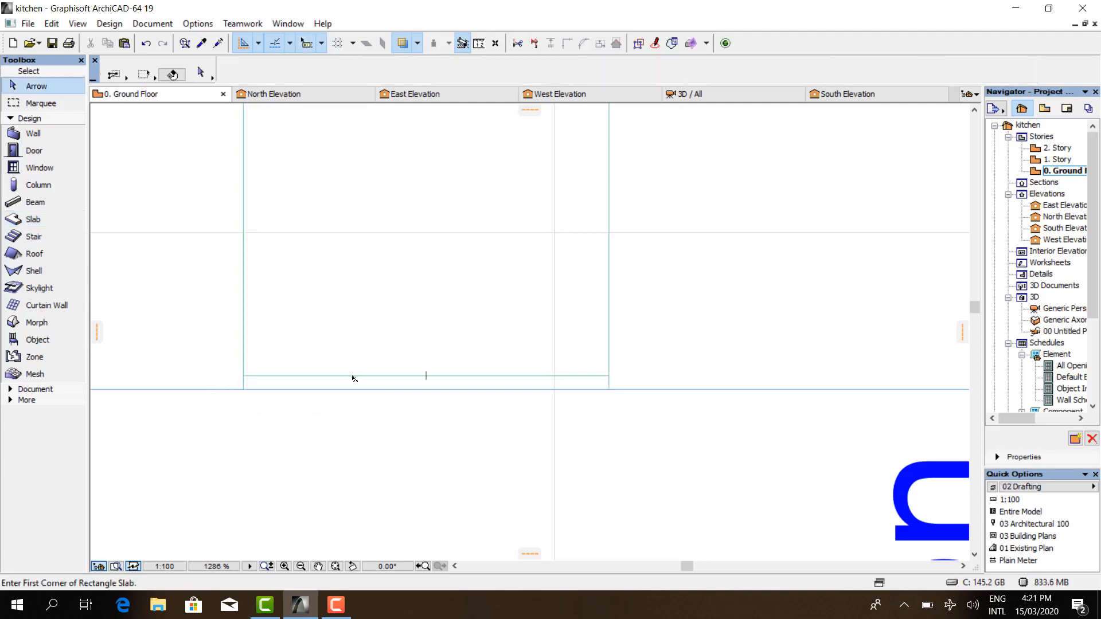
- Override the surface of the new narrow slab with Wood - Walnut Horizontal
click(354, 378)
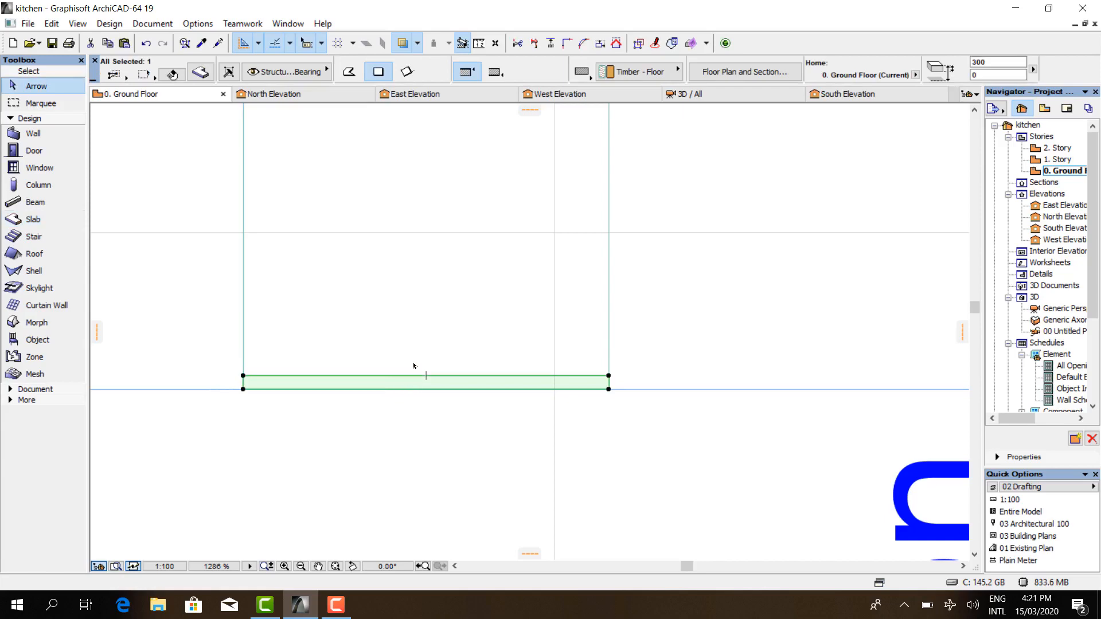
click(200, 72)
click(439, 315)
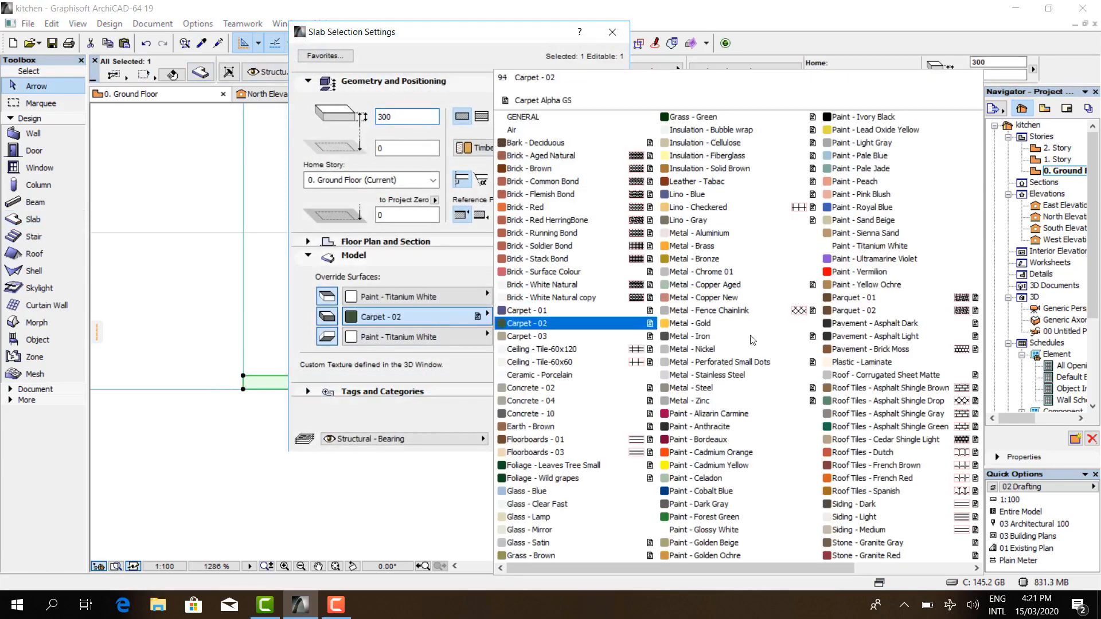
scroll(803, 505, right, 2)
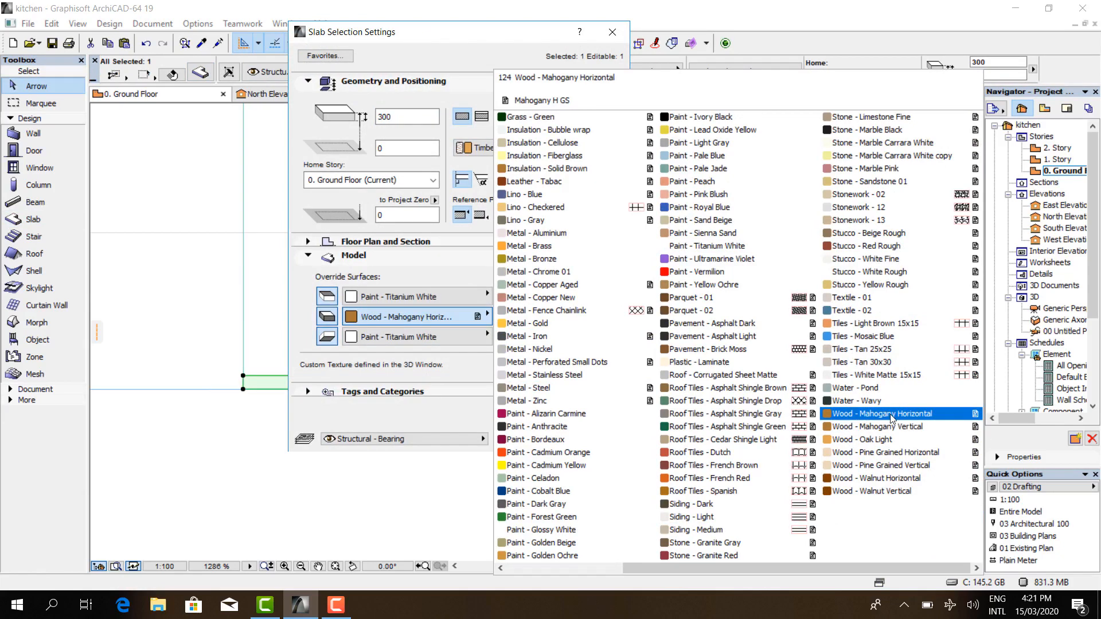
click(888, 477)
click(592, 437)
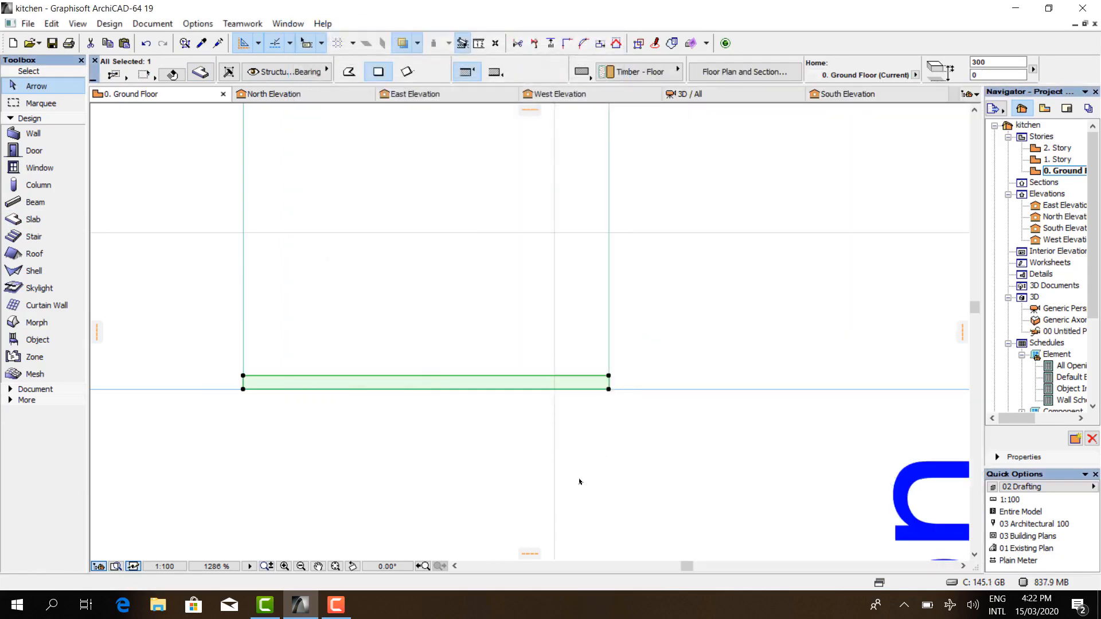
scroll(580, 479, down, 5)
scroll(581, 458, up, 5)
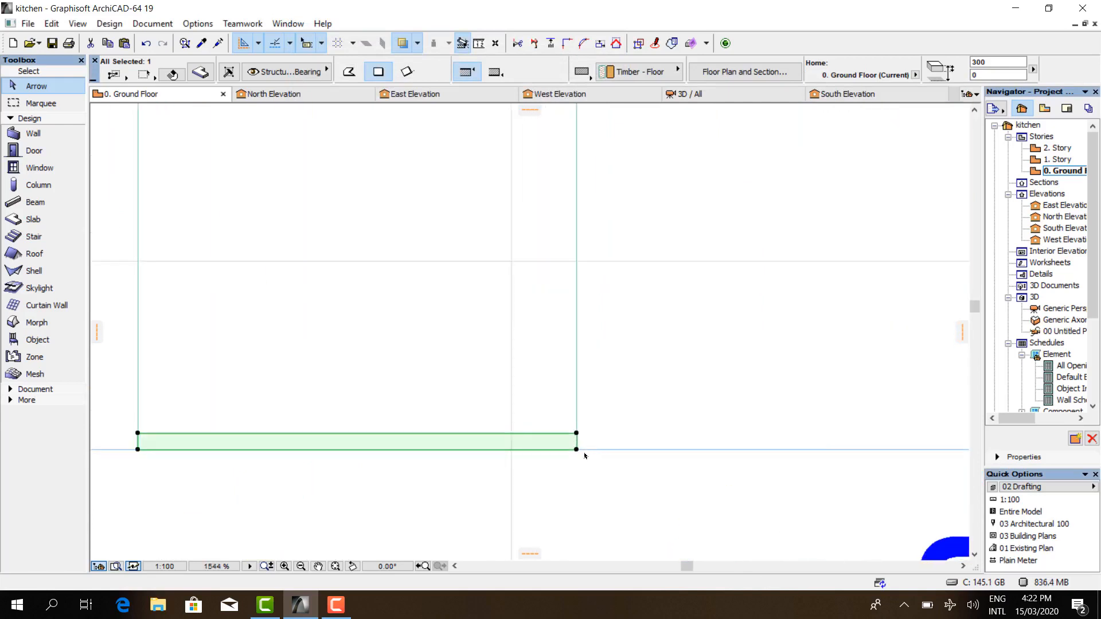
- Move the narrow walnut slab 60 inward from the island countertop's lower edge on the floor plan
key(ctrl+d)
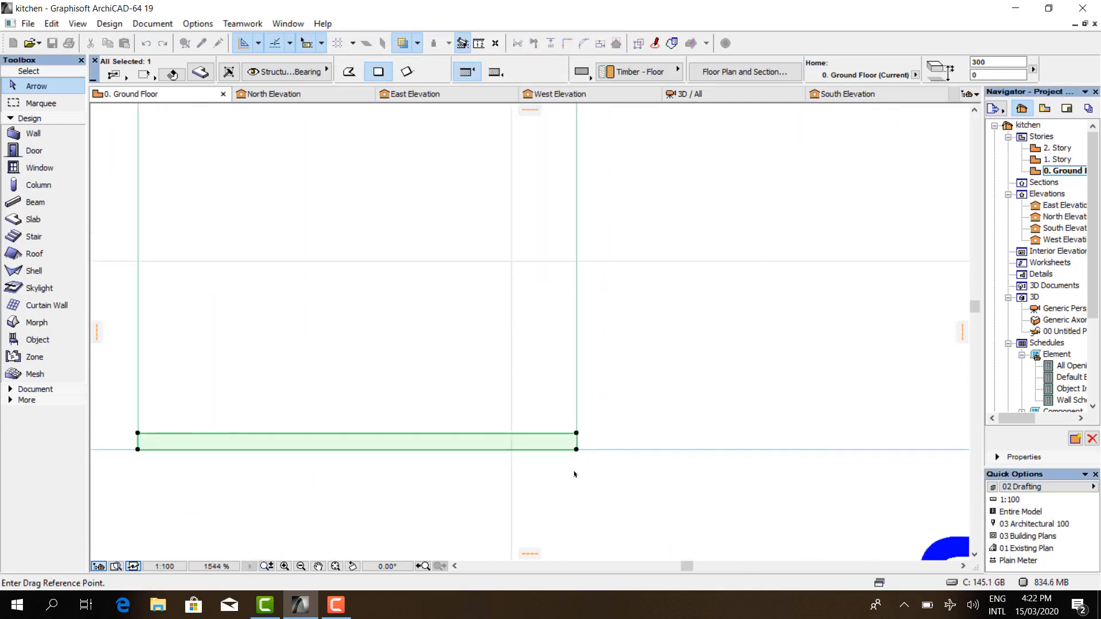
scroll(582, 447, up, 3)
click(577, 436)
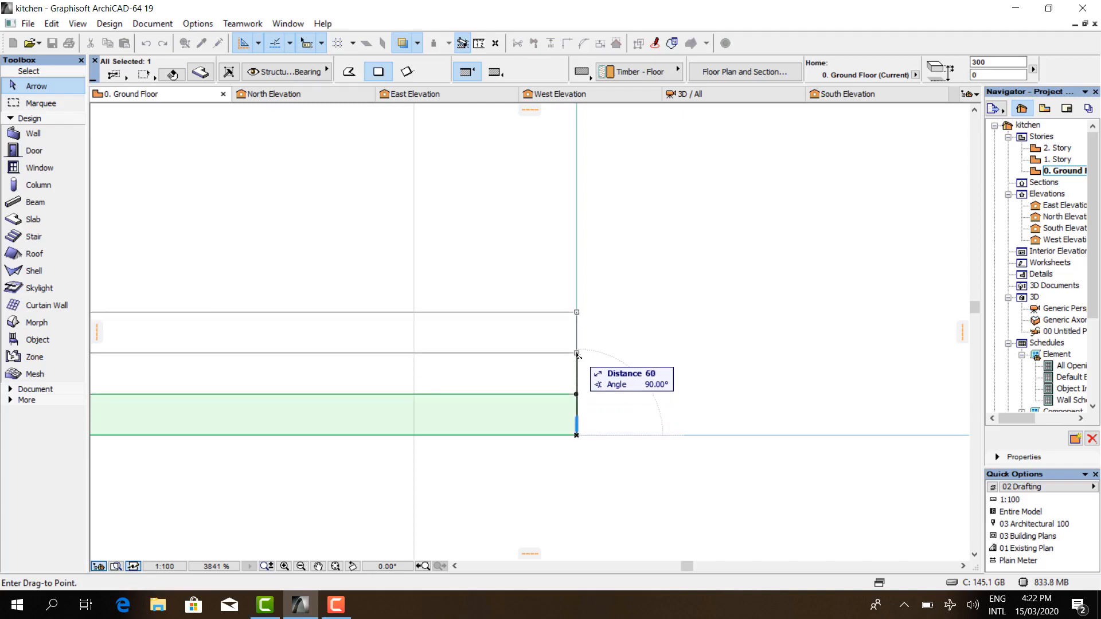
text(6)
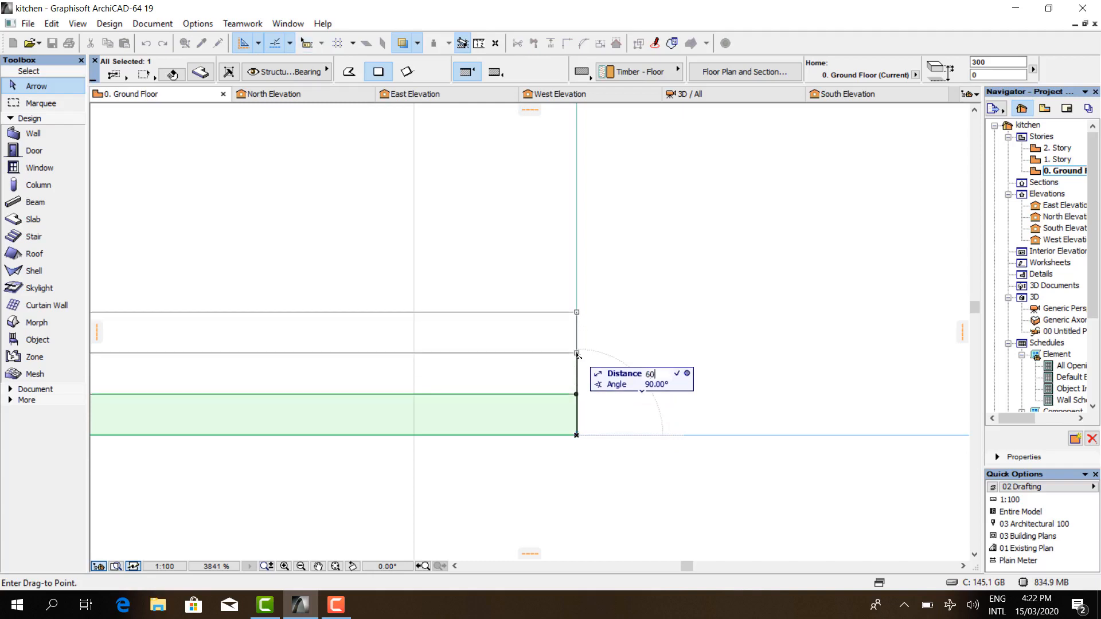
text(0)
key(Return)
scroll(579, 451, down, 3)
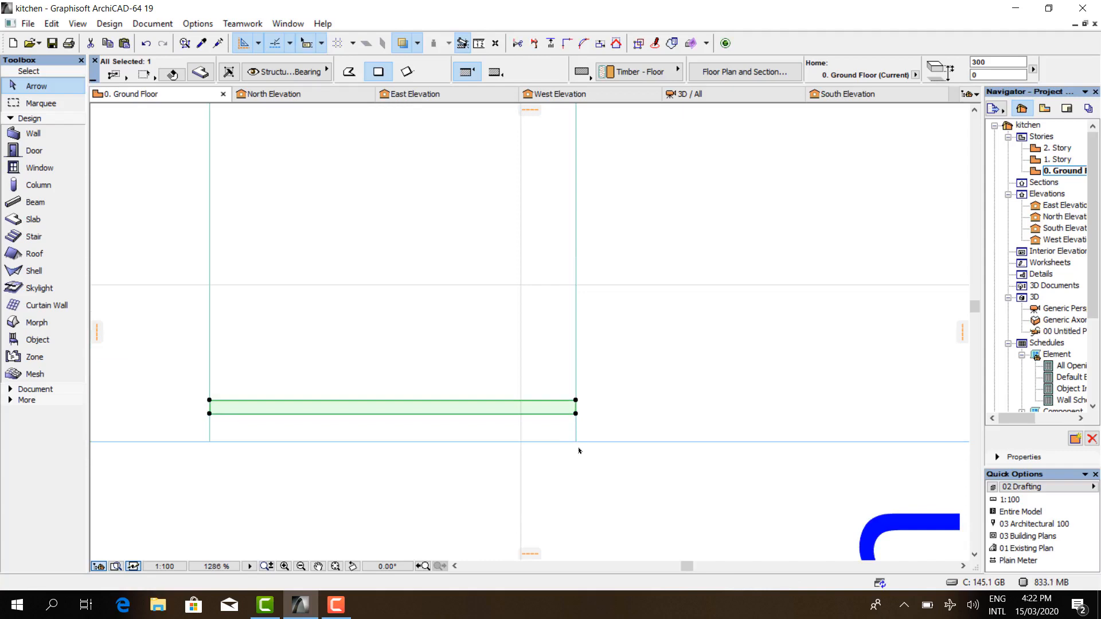
right_click(555, 471)
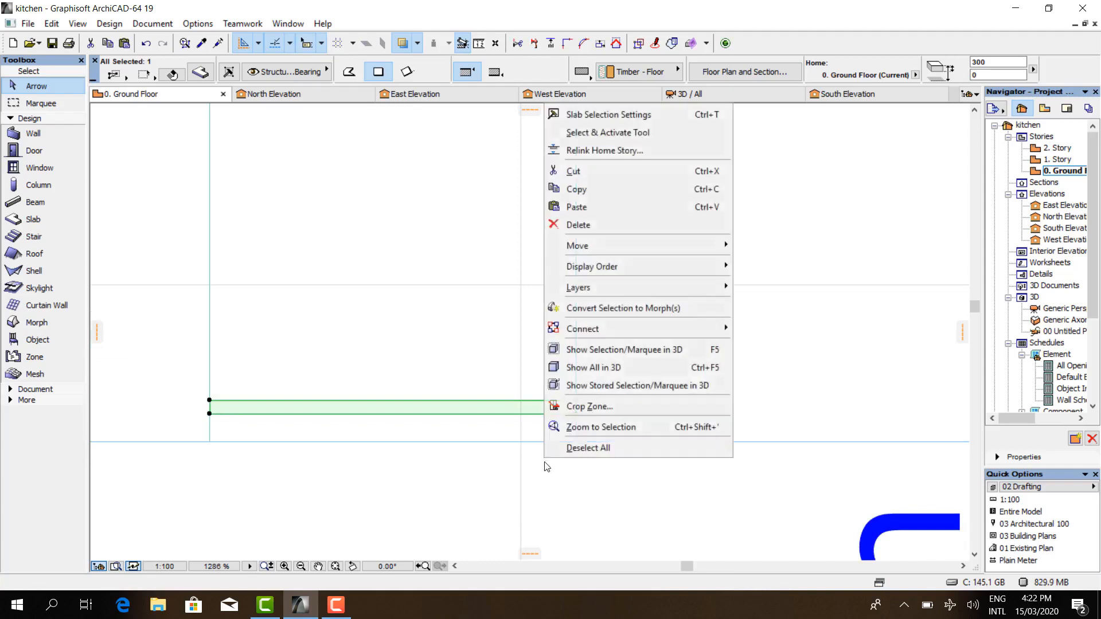
click(458, 488)
scroll(577, 432, up, 2)
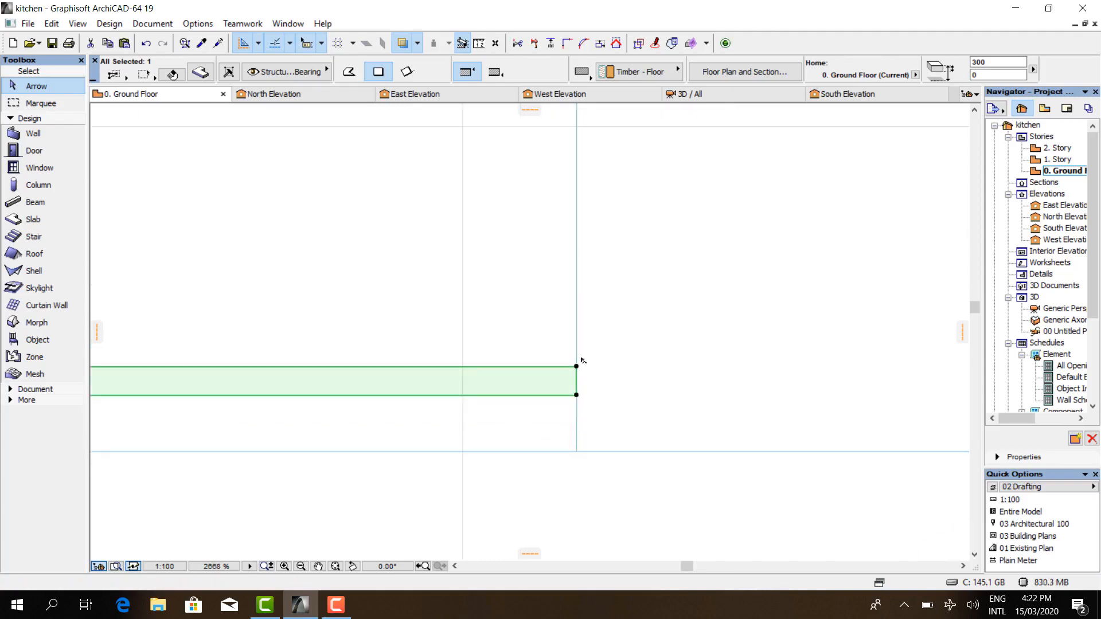
scroll(467, 371, down, 3)
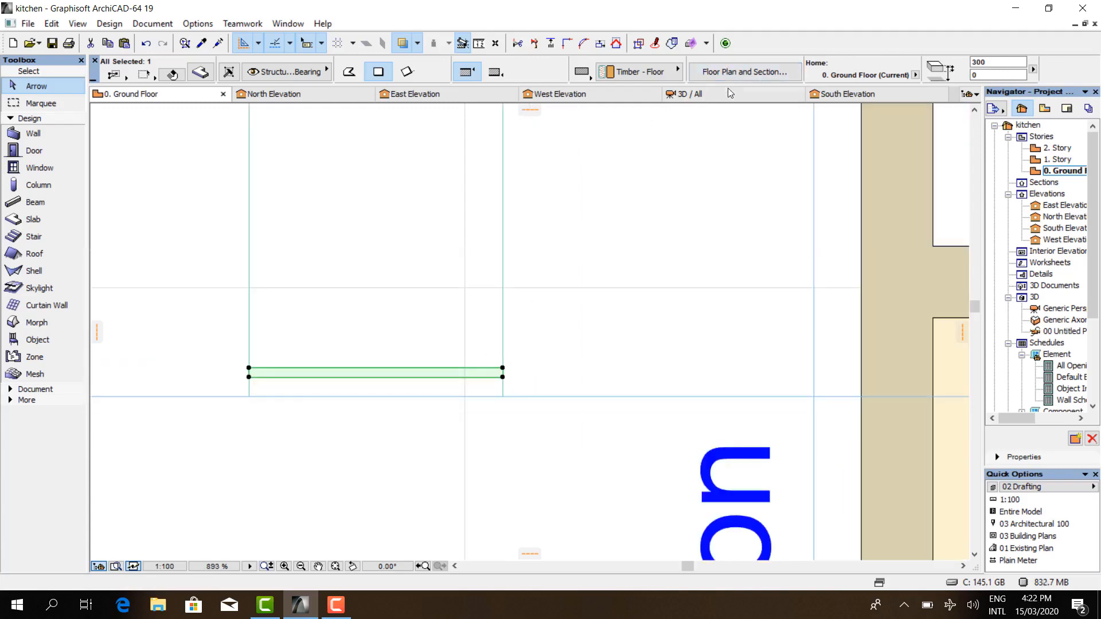
- Look for the narrow slab in the South Elevation, and set its reference plane offset to home story to 400 on the floor plan
click(842, 94)
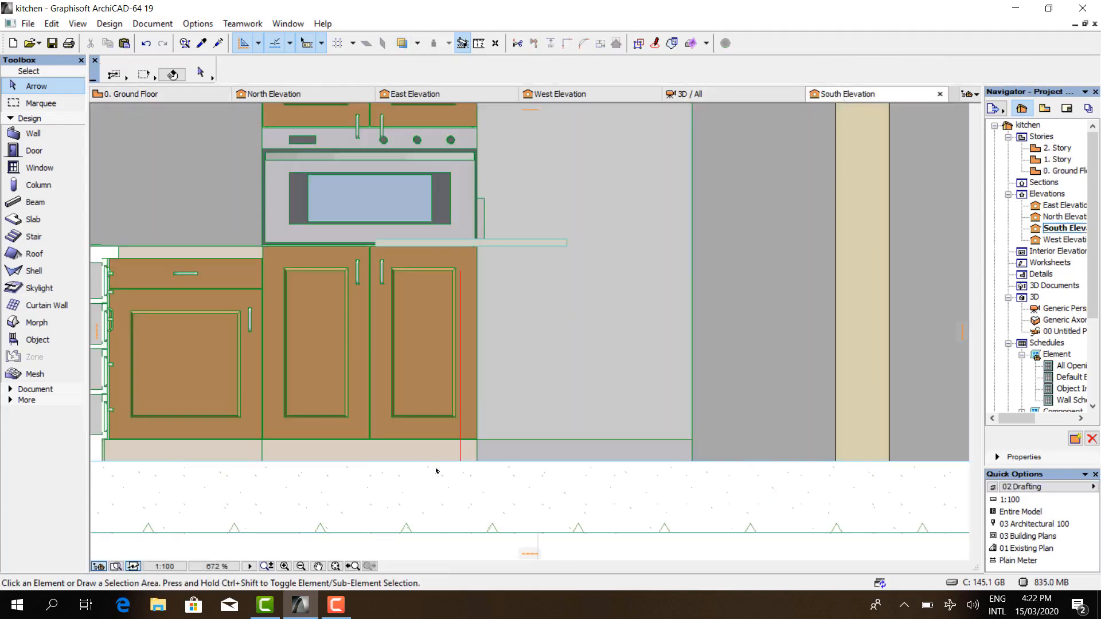
scroll(451, 471, down, 5)
scroll(476, 497, up, 4)
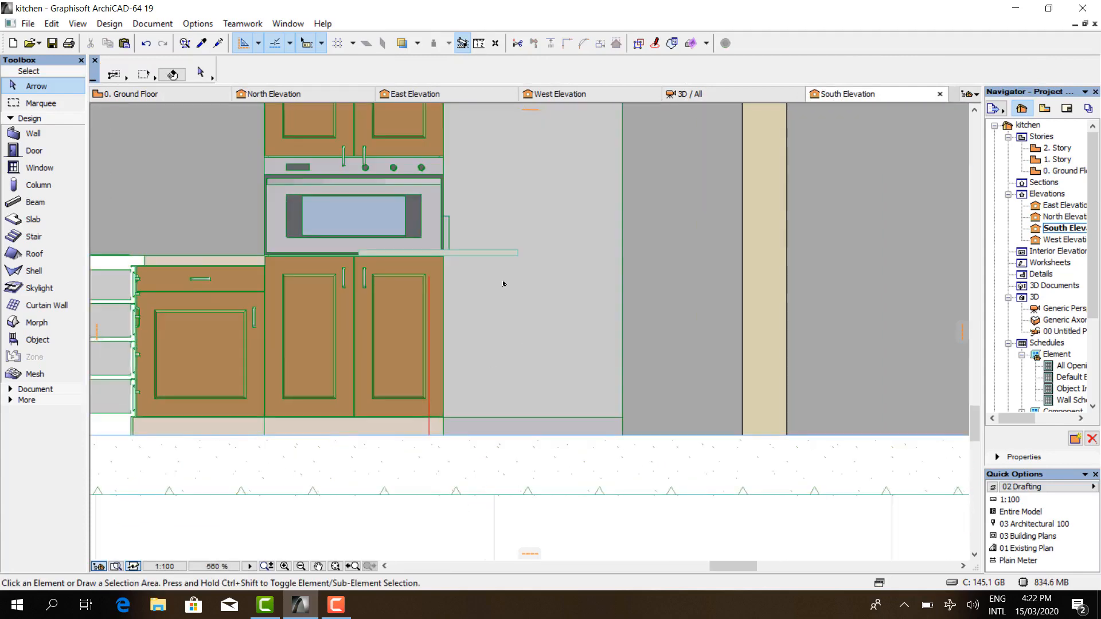
scroll(502, 290, down, 3)
scroll(486, 374, up, 4)
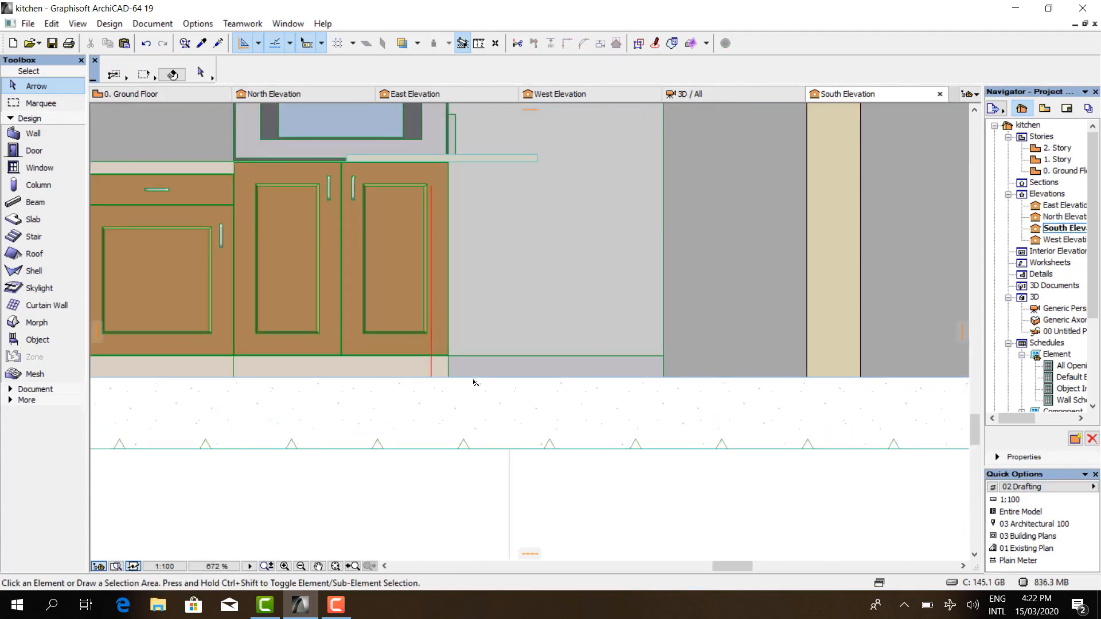
scroll(474, 382, down, 4)
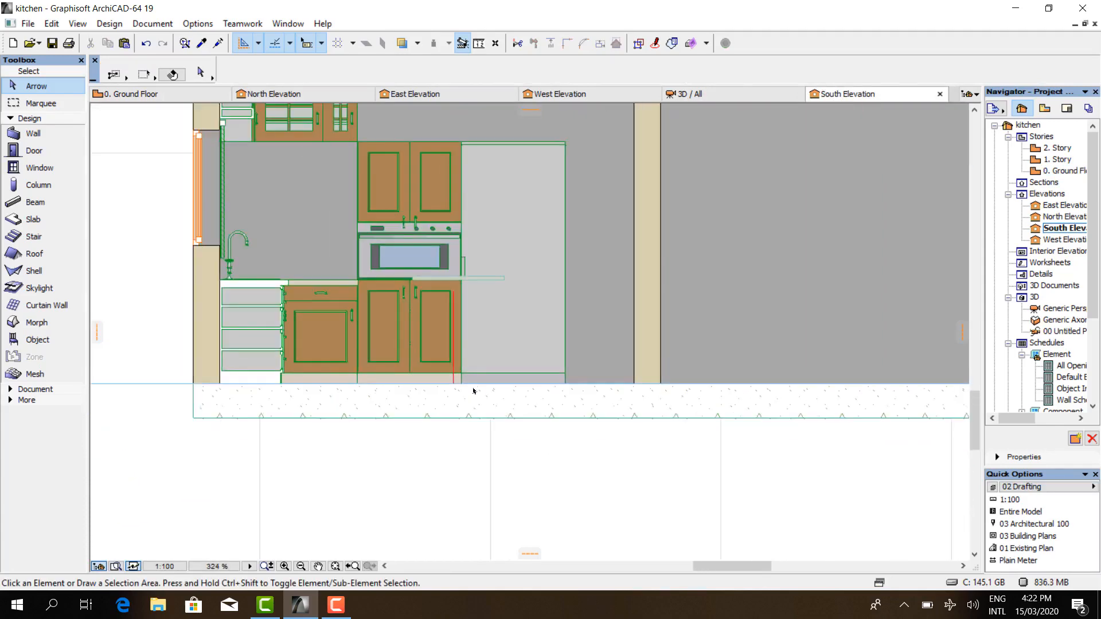
click(164, 96)
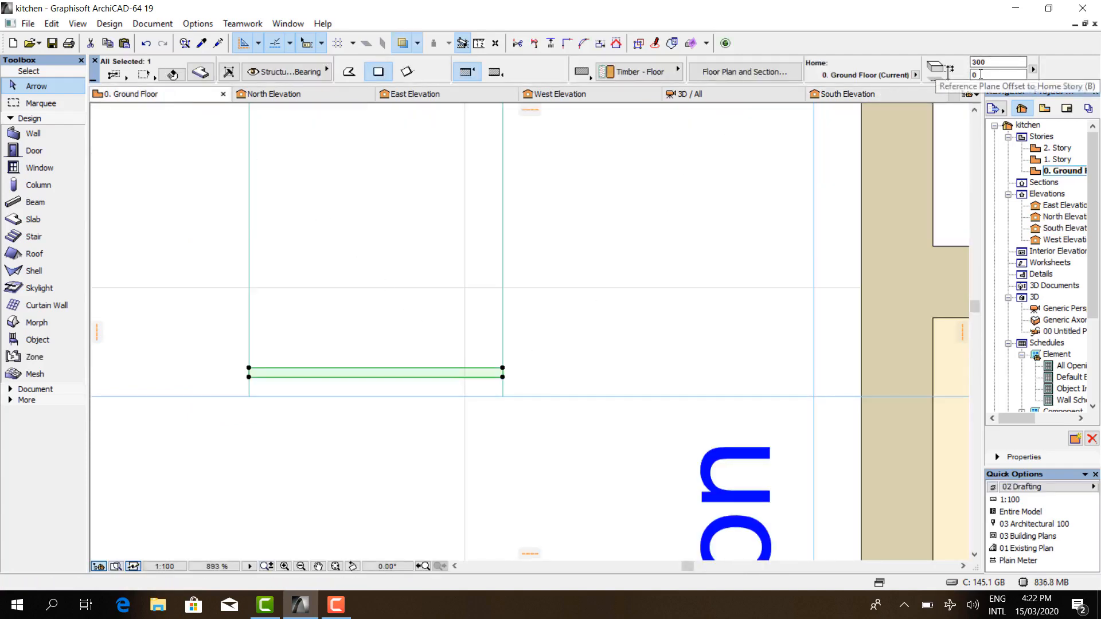
click(981, 74)
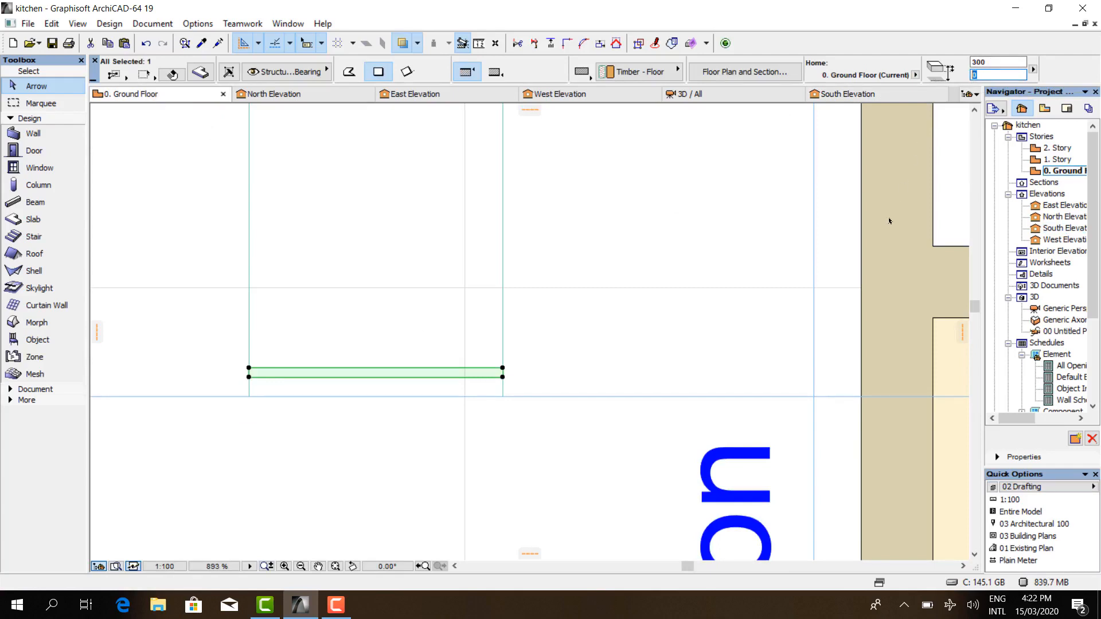
text(400)
key(Return)
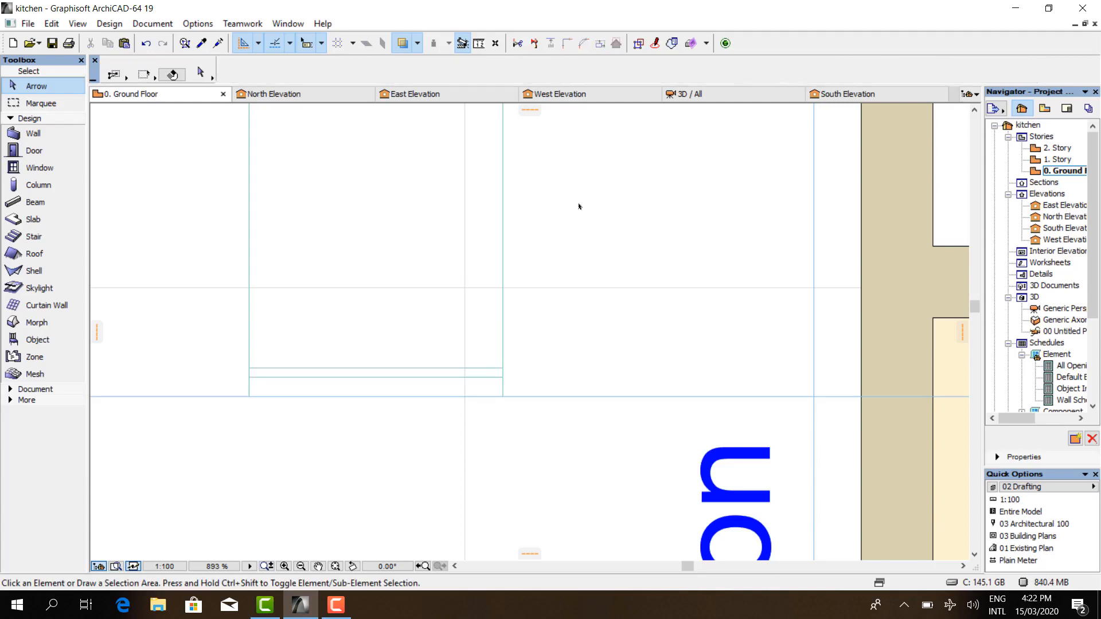
- In the South Elevation, stretch the bottom of the walnut panel down to the floor line for a thickness of 400
click(843, 95)
scroll(491, 337, up, 6)
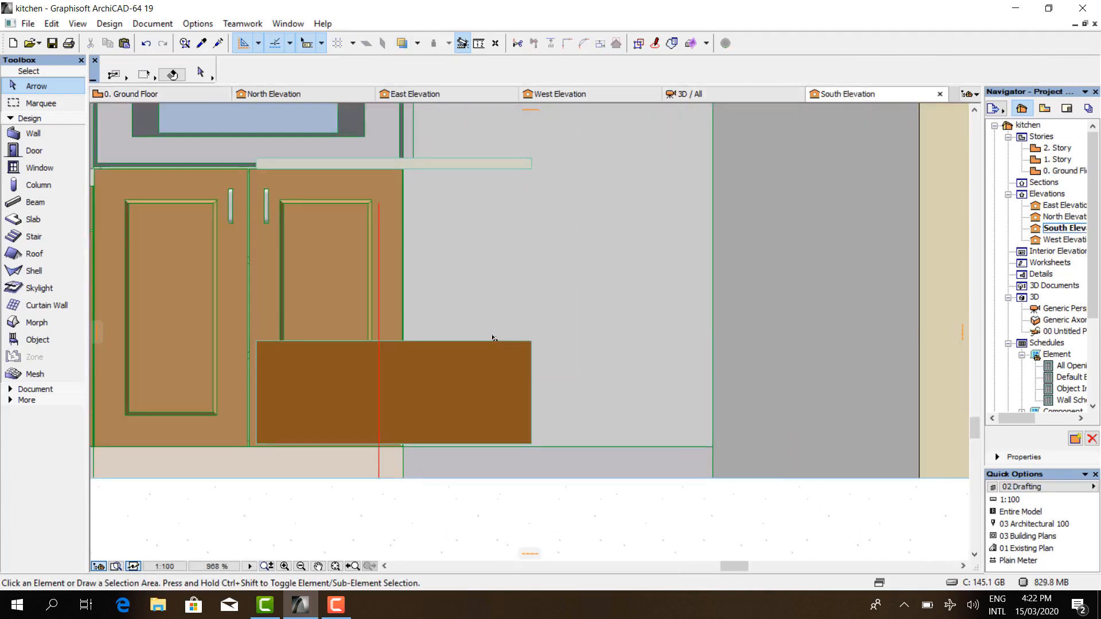
click(532, 344)
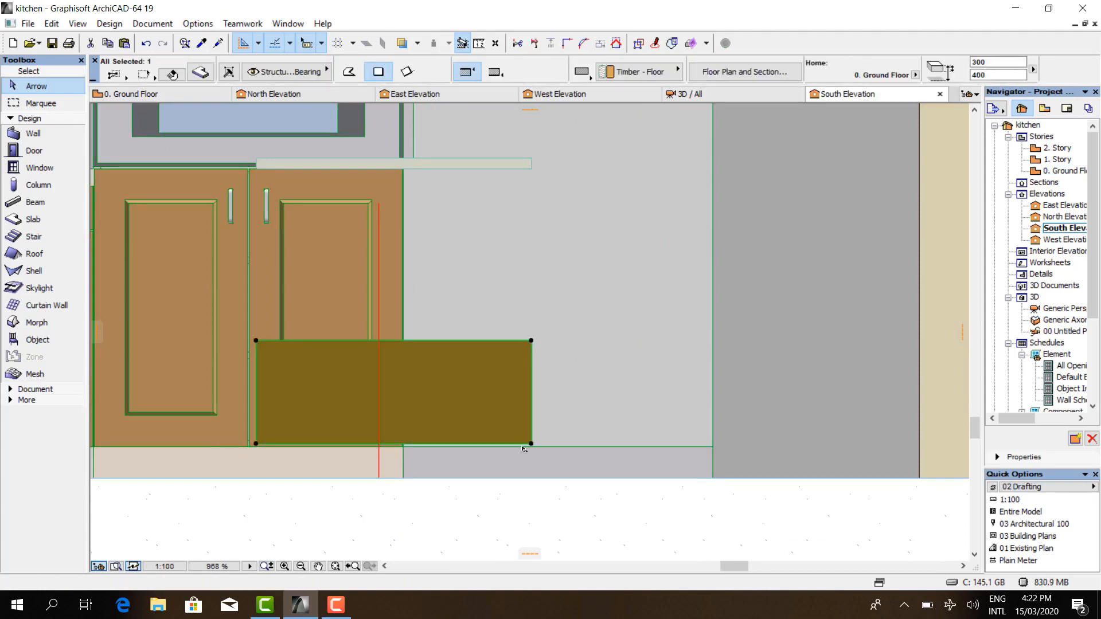
click(531, 444)
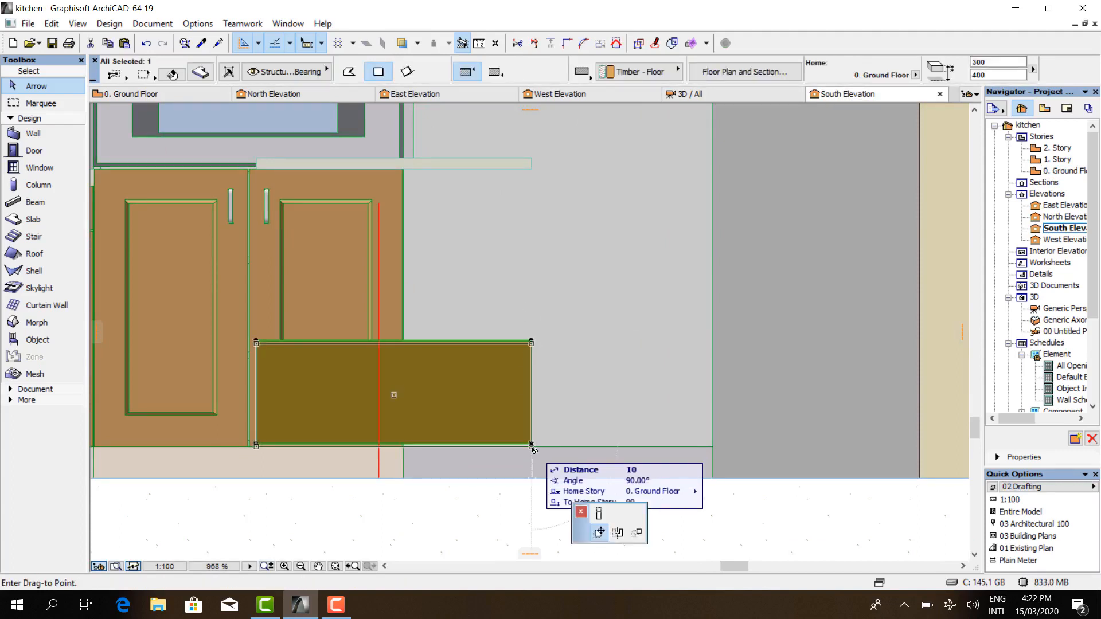
click(705, 308)
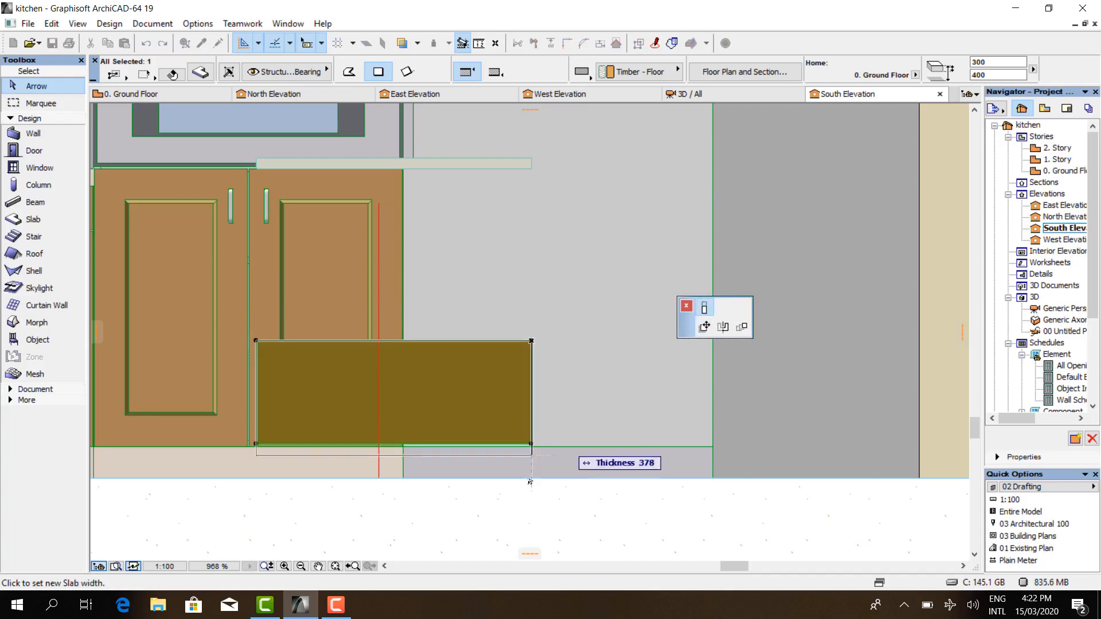
scroll(537, 412, down, 3)
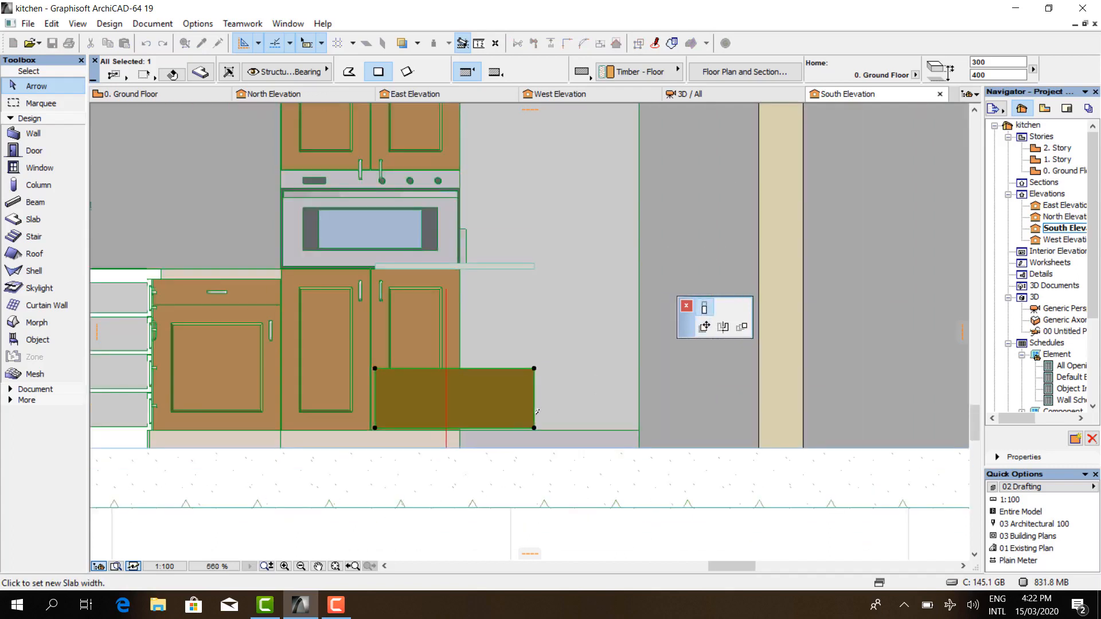
click(537, 448)
- Stretch the top of the walnut panel up to the underside of the countertop for a thickness of 900
click(534, 369)
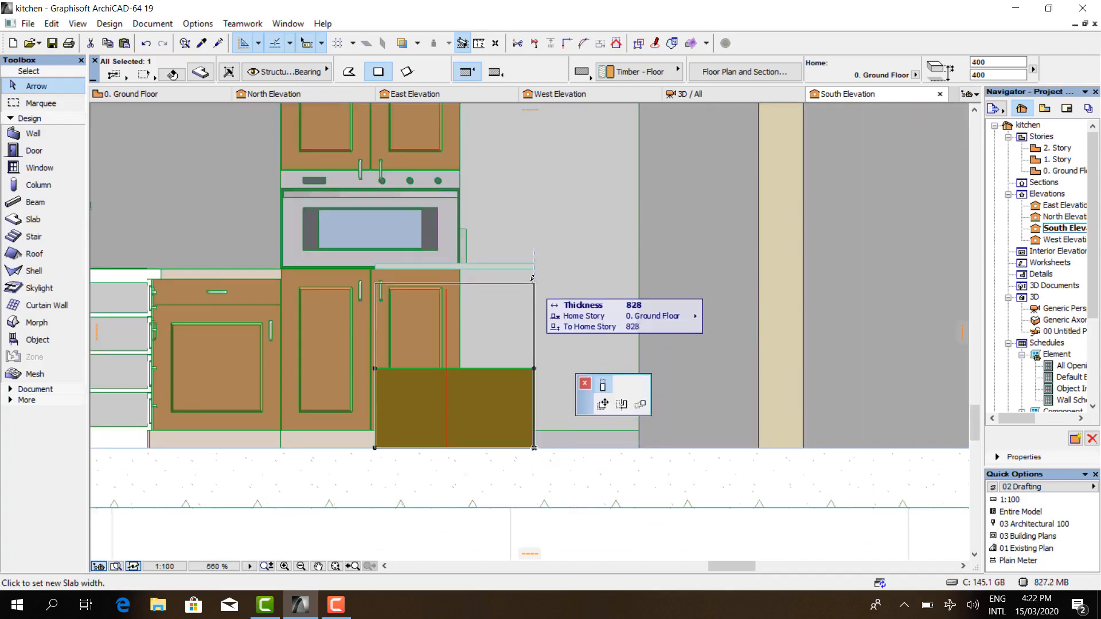
scroll(532, 266, up, 6)
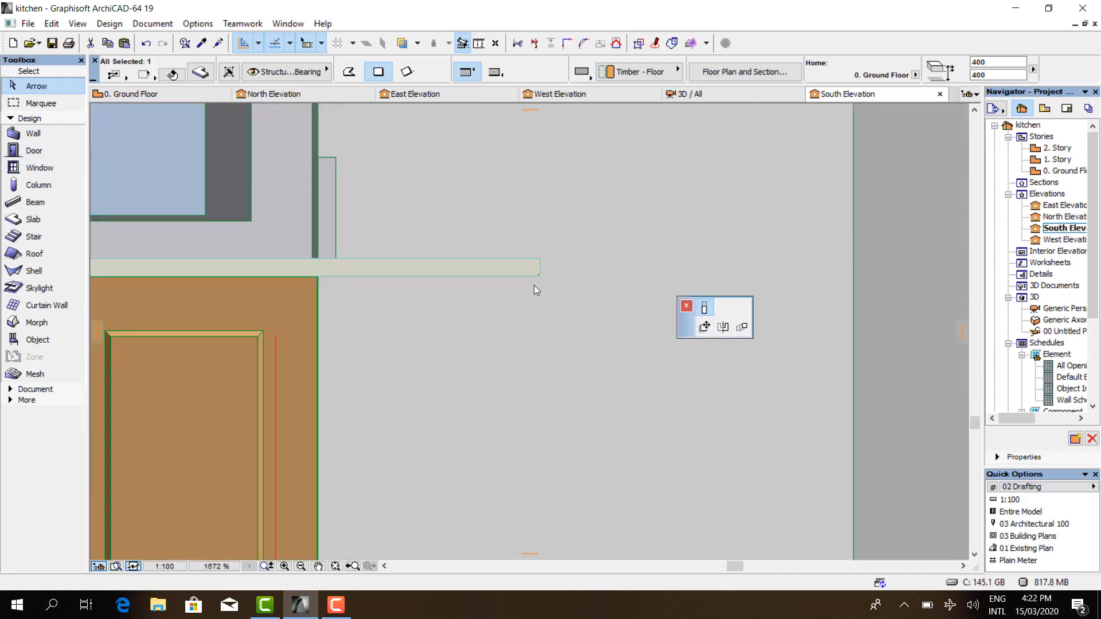
click(536, 277)
- On the ground floor plan, place a dragged copy of the walnut panel at the island countertop's upper edge
click(144, 95)
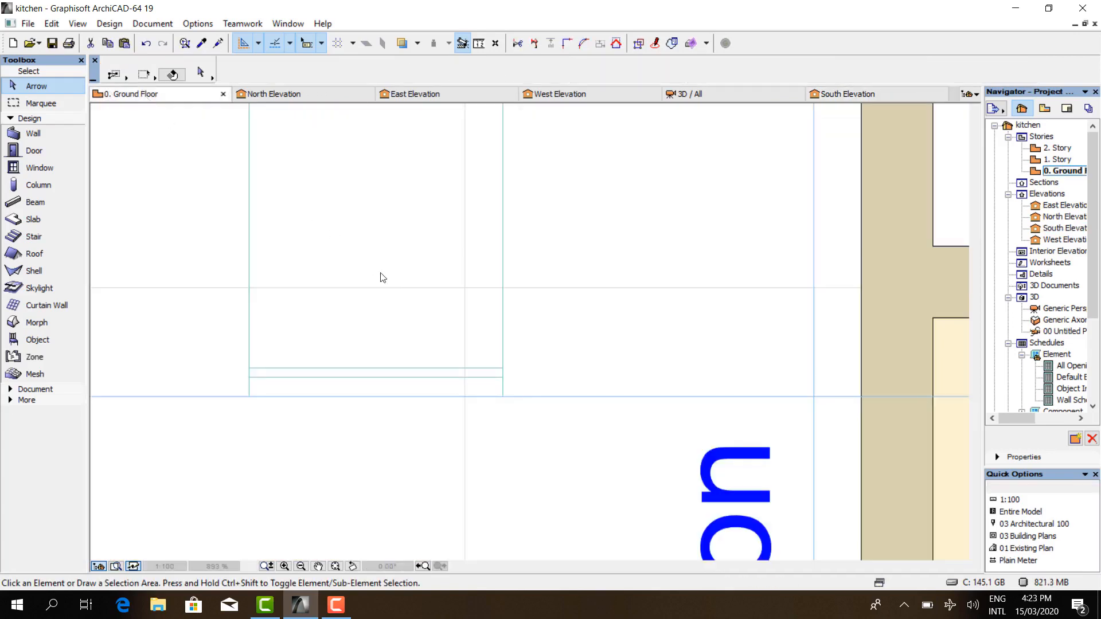
click(489, 373)
right_click(422, 475)
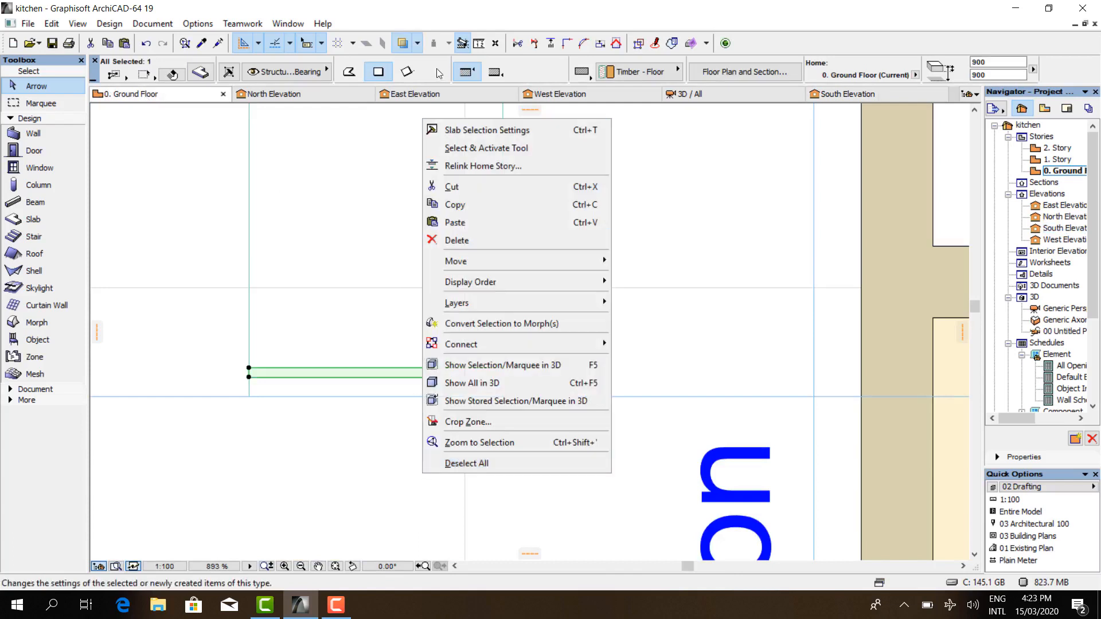
mouse_move(539, 261)
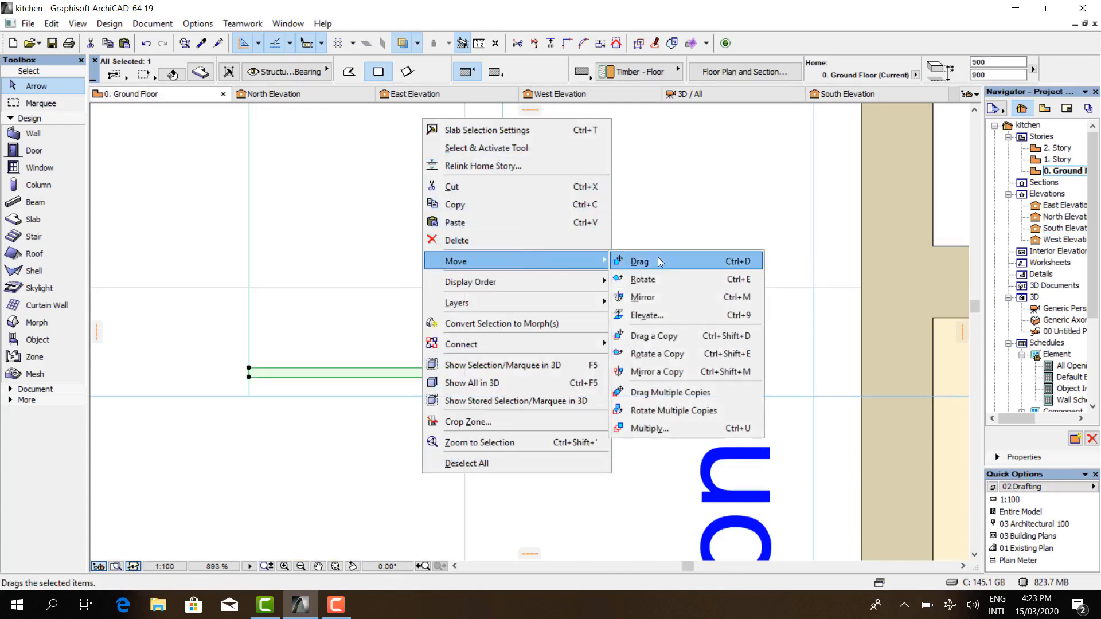
click(663, 336)
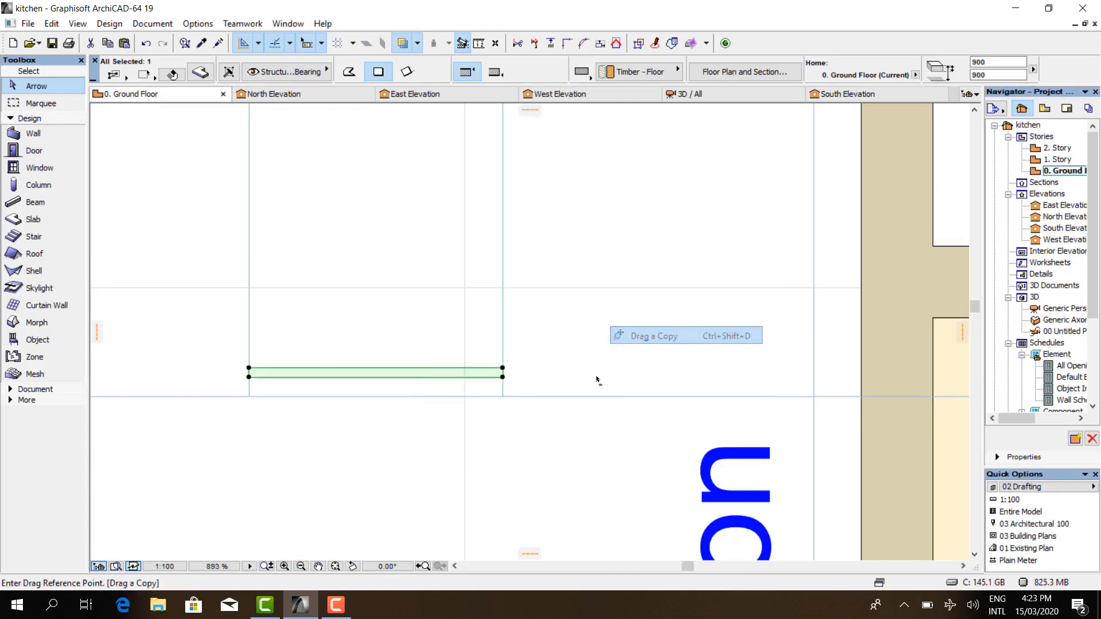
click(503, 373)
scroll(507, 373, down, 3)
scroll(510, 259, up, 4)
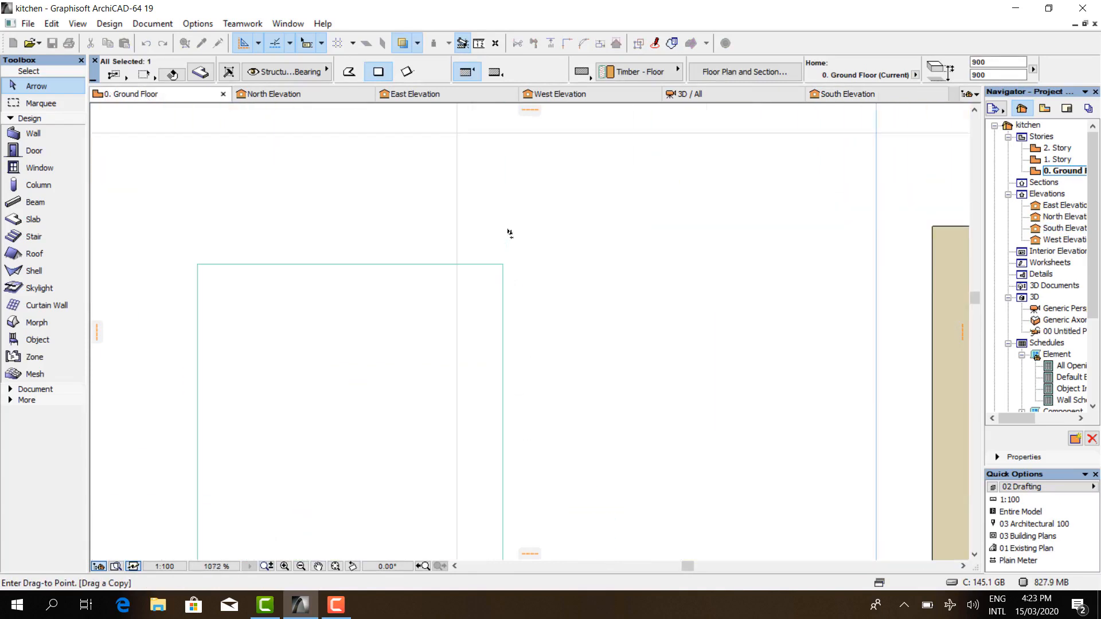
click(503, 265)
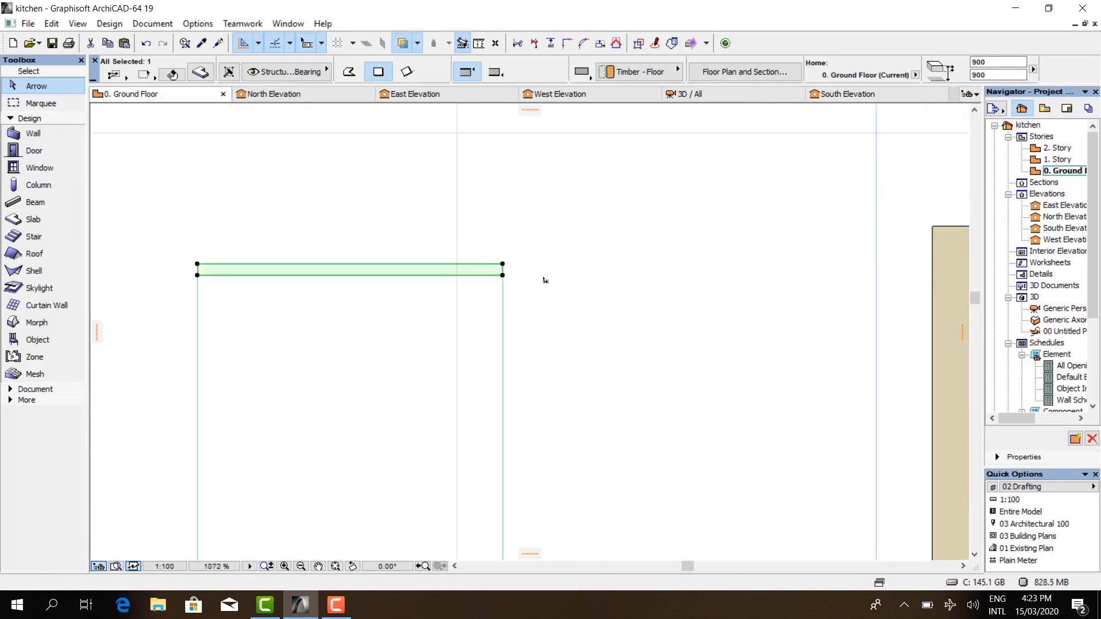
- Try to move the copied panel 600 inward from the countertop's upper edge and undo the move
key(ctrl+d)
scroll(514, 248, up, 3)
click(514, 247)
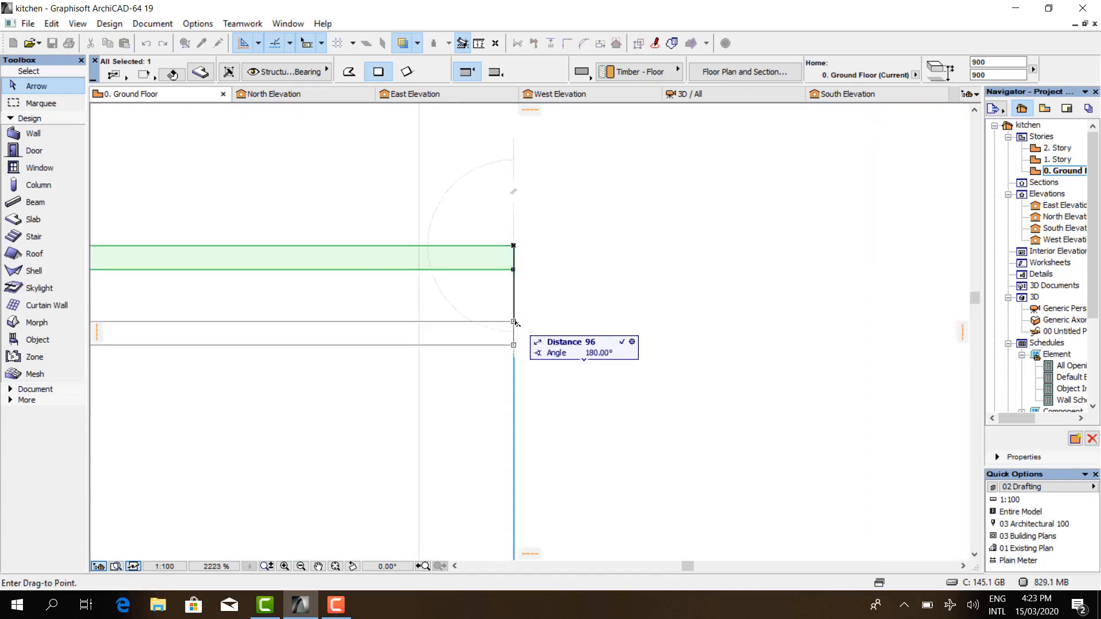
text(60)
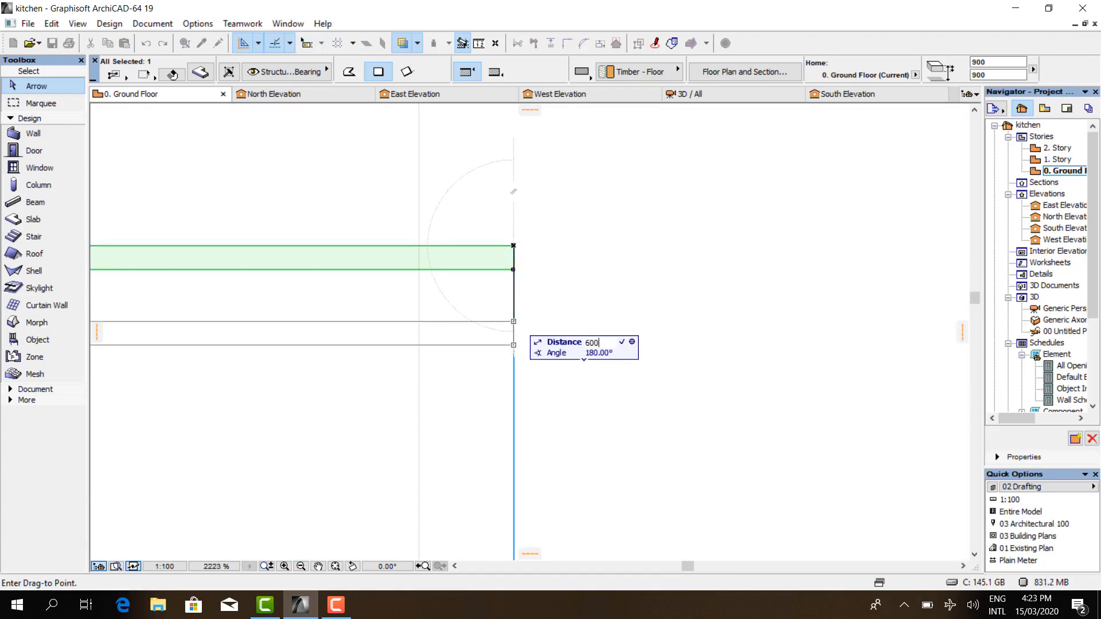
text(0)
key(Return)
scroll(576, 389, down, 5)
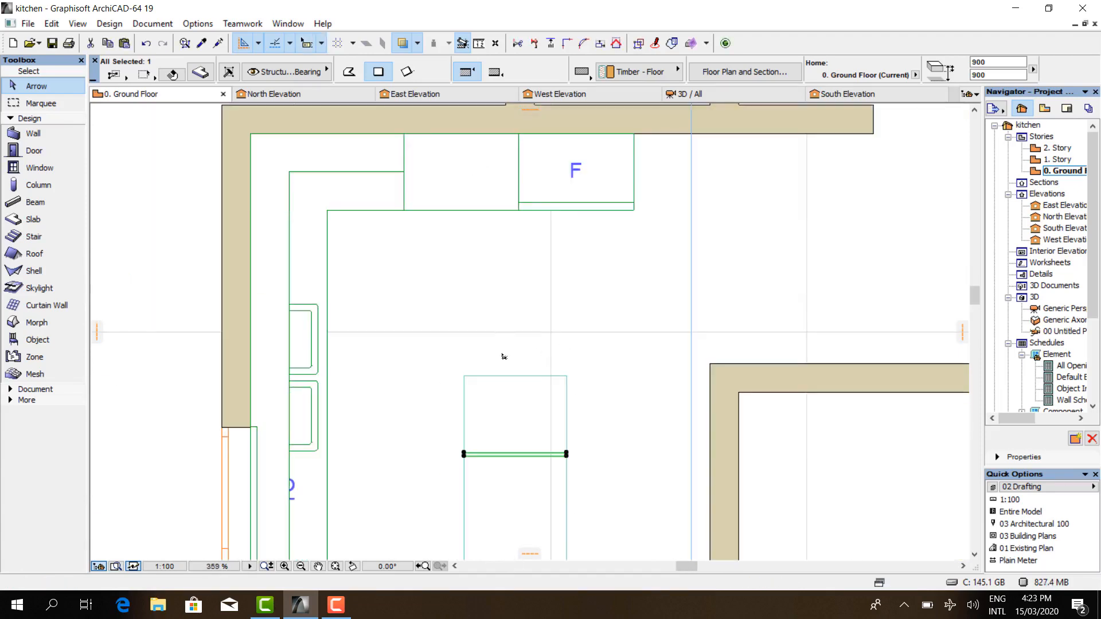
key(ctrl+z)
scroll(504, 358, up, 5)
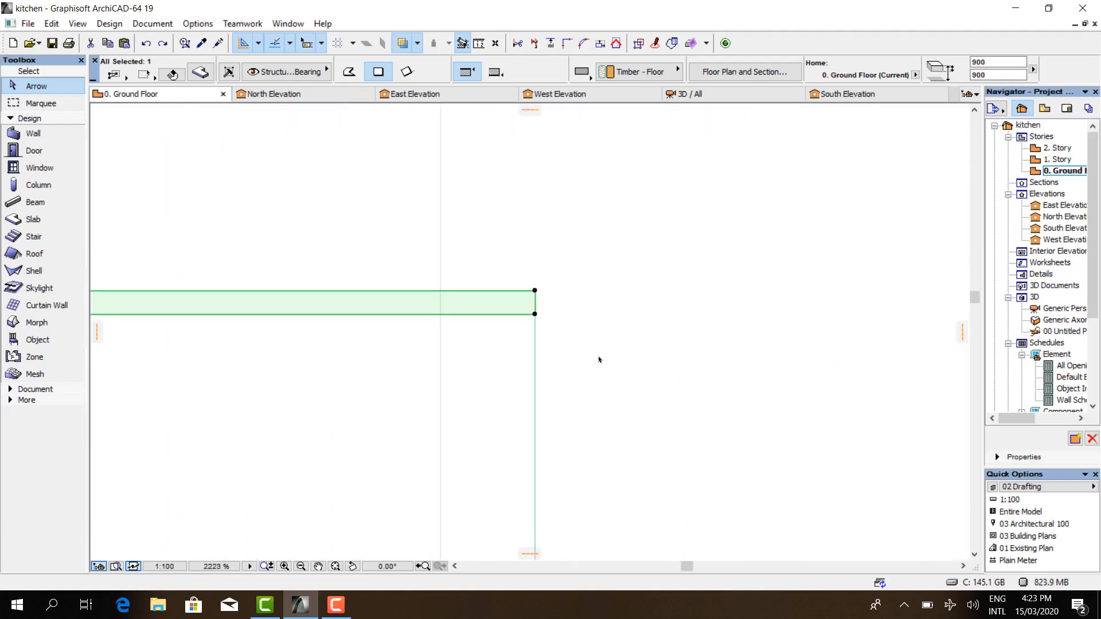
- Move the copied panel 60 inward from the countertop's upper edge and show the island in 3D
key(ctrl+d)
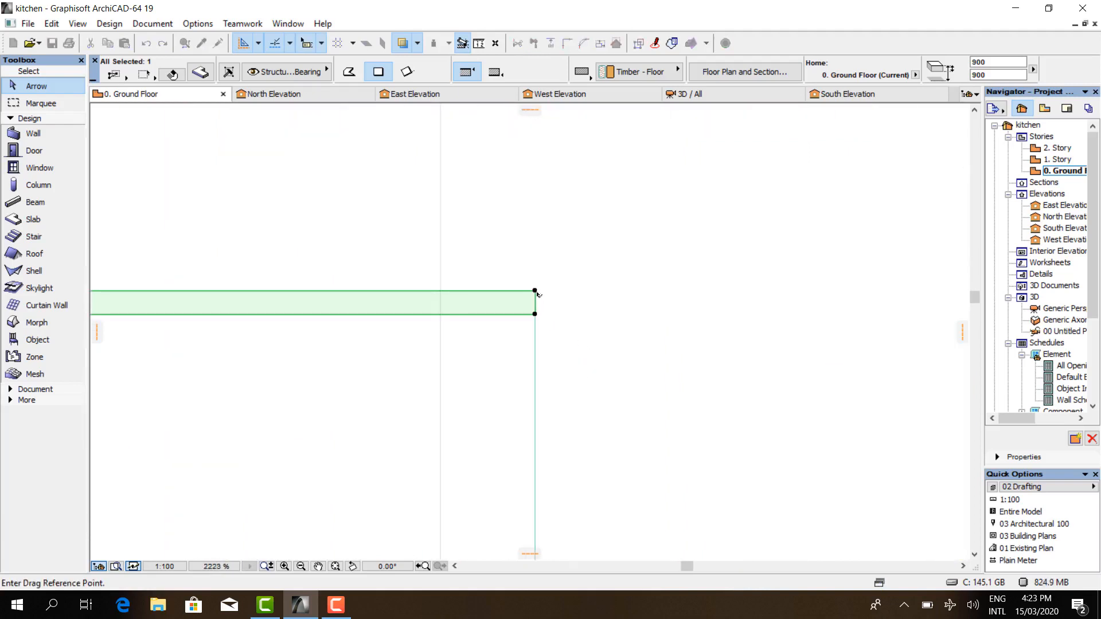
click(536, 292)
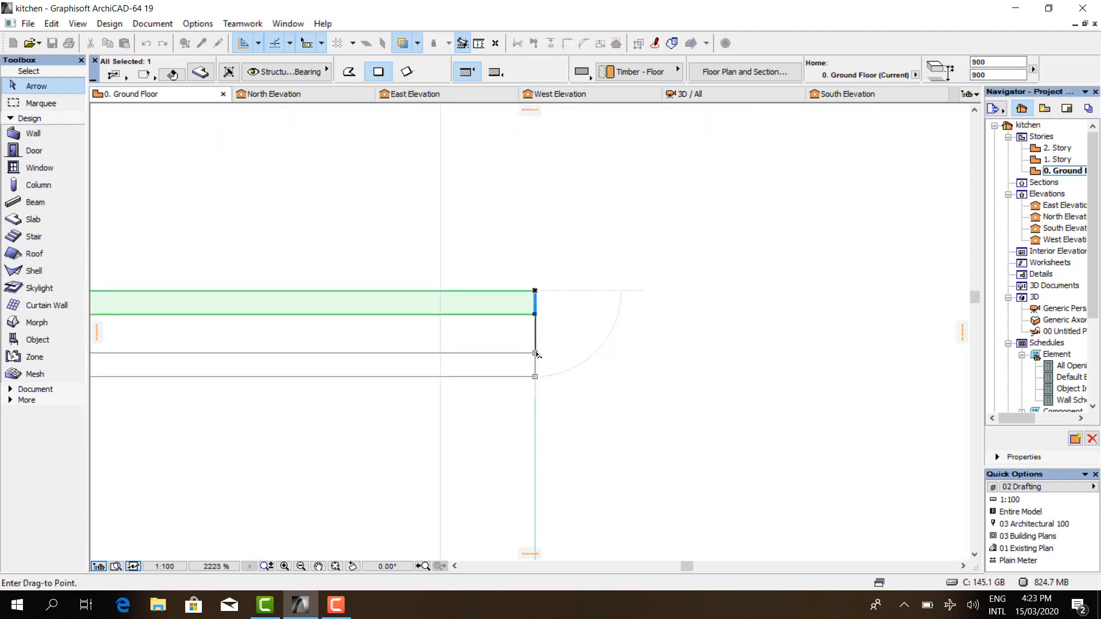
text(60)
key(Return)
scroll(608, 235, down, 5)
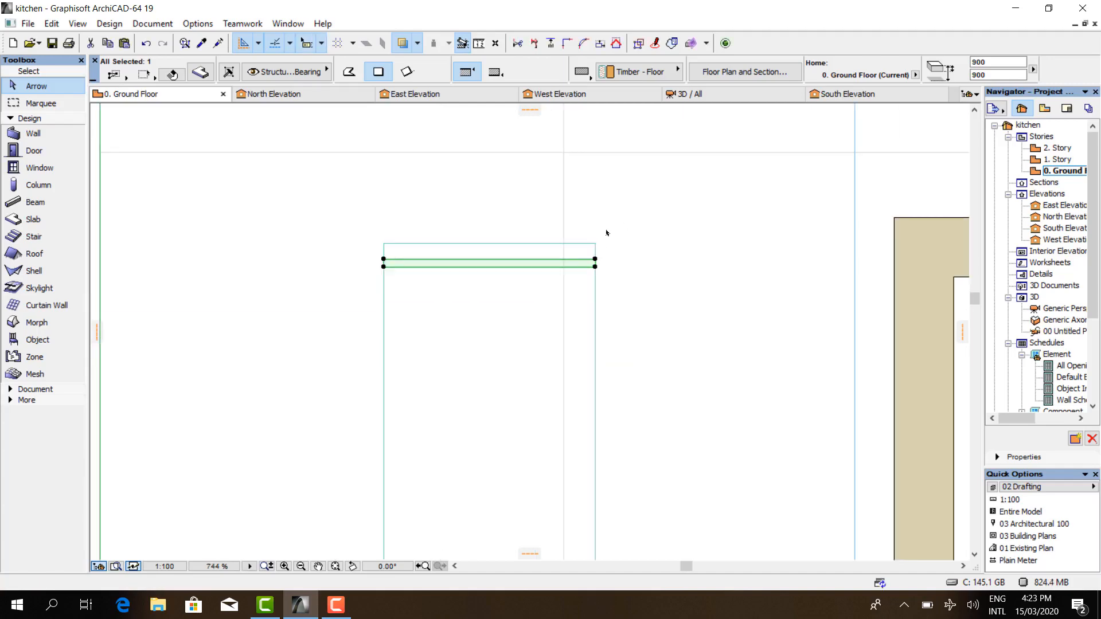
click(698, 102)
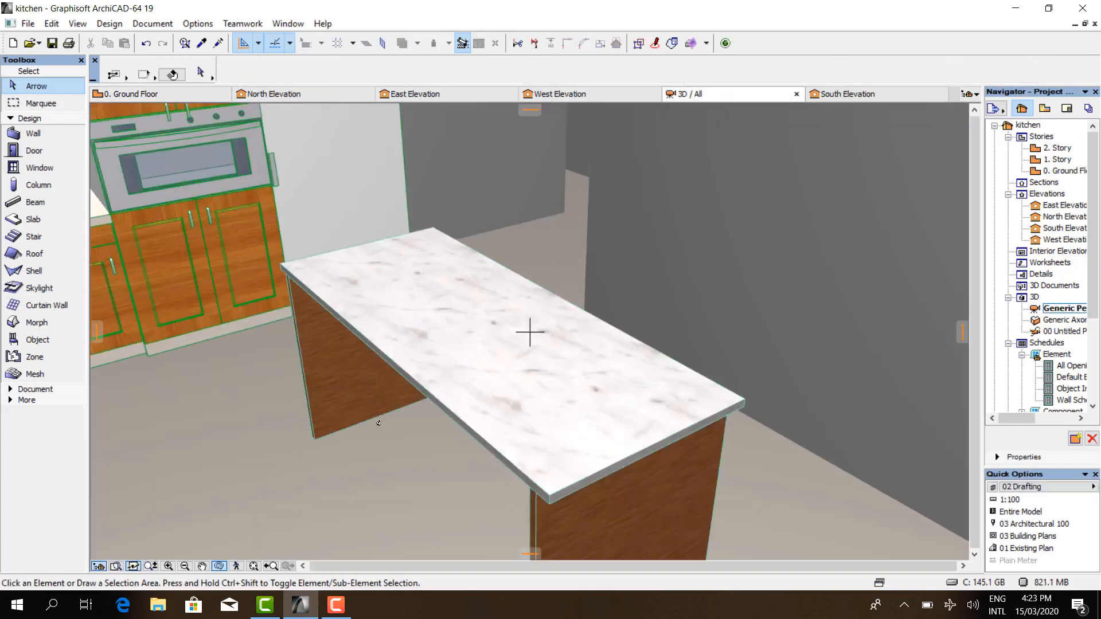
- On the ground floor plan, rotate a copy of the upper walnut panel 90° about its inner right corner to run along the countertop's long edge
shift+middle_drag(531, 329, 422, 437)
shift+middle_drag(422, 380, 432, 361)
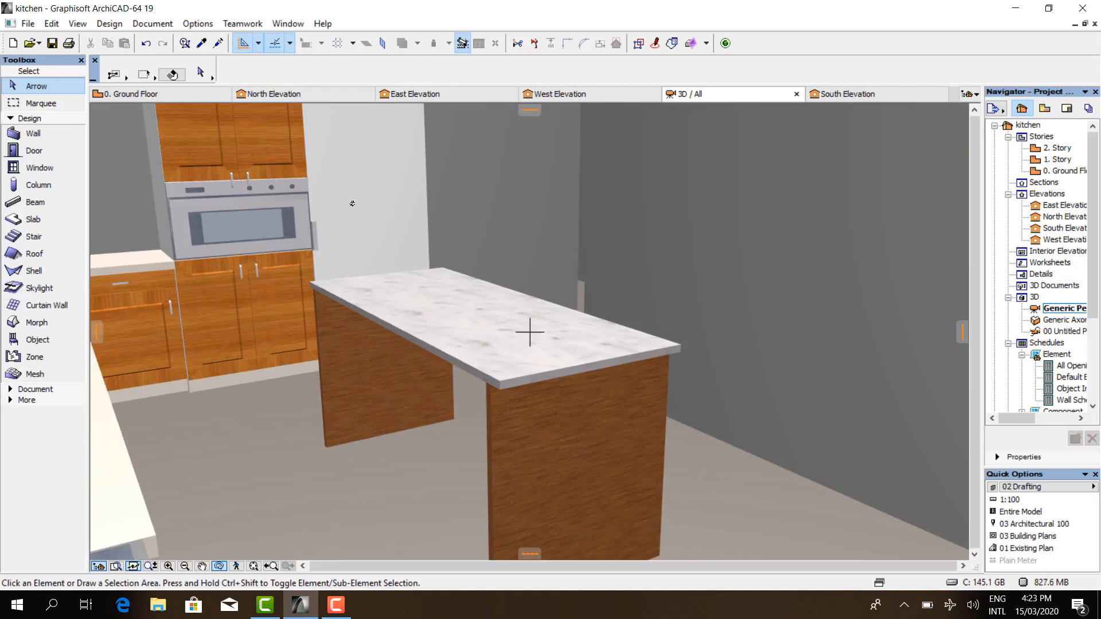
click(131, 94)
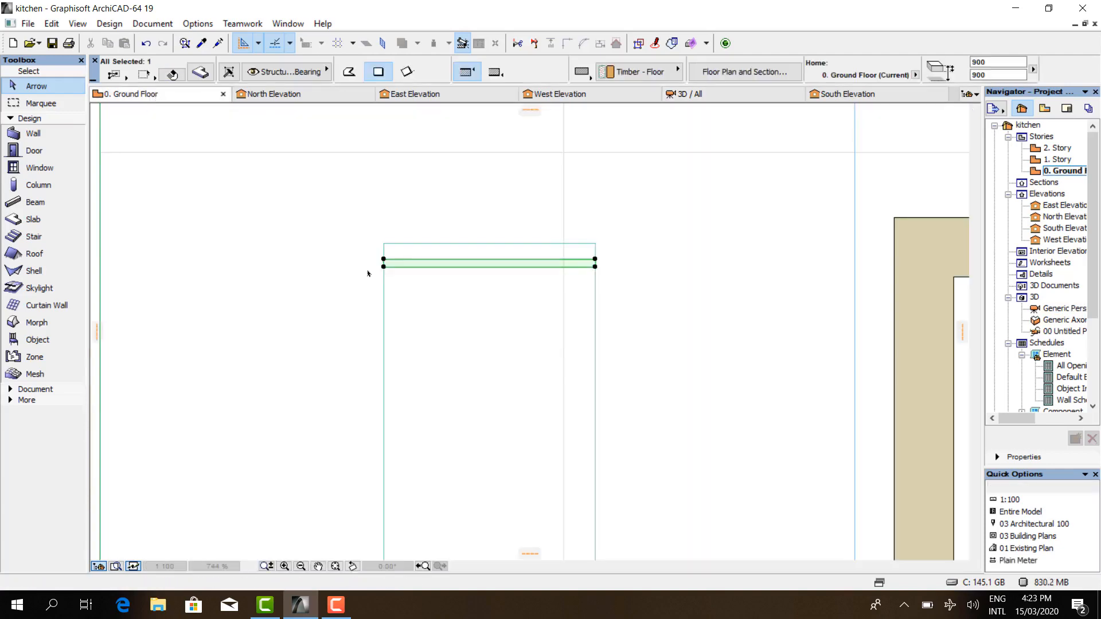
scroll(369, 140, down, 2)
scroll(536, 229, up, 4)
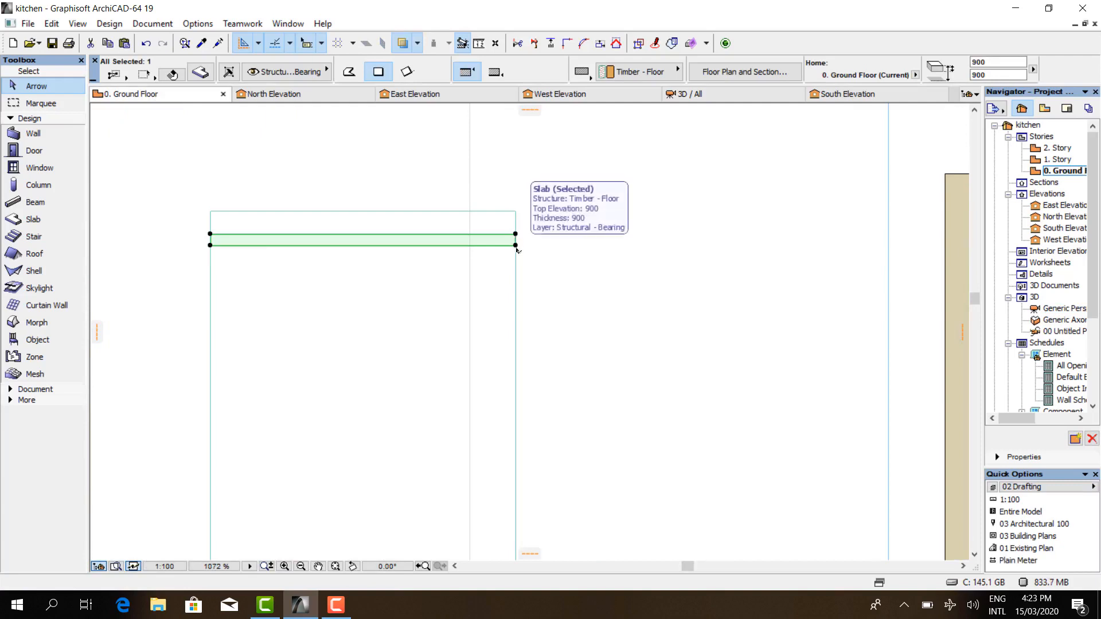
right_click(239, 181)
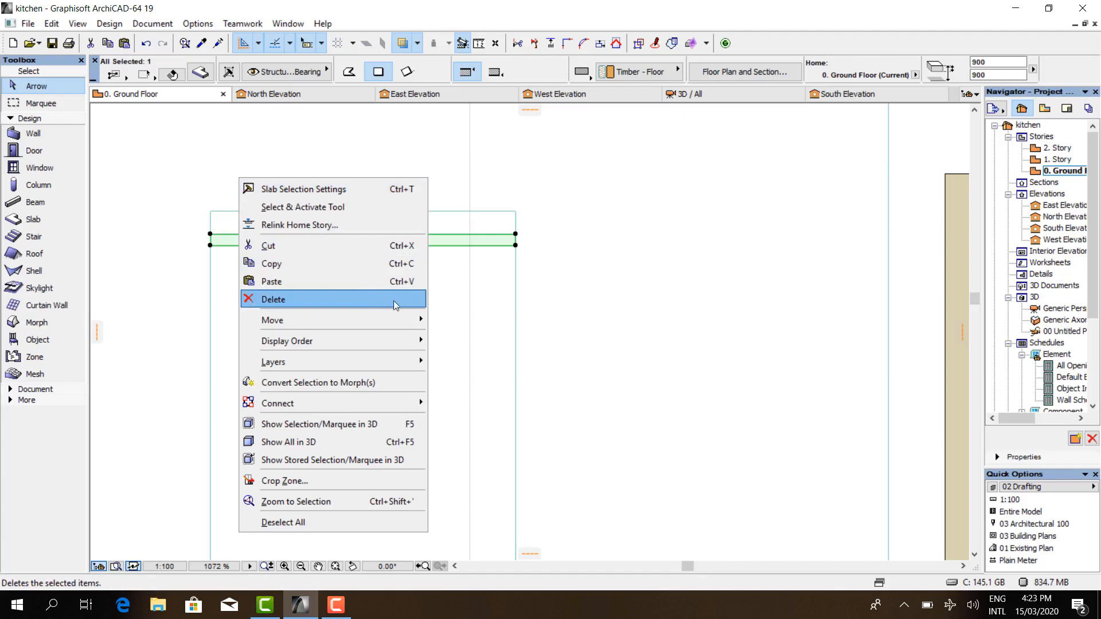
mouse_move(411, 320)
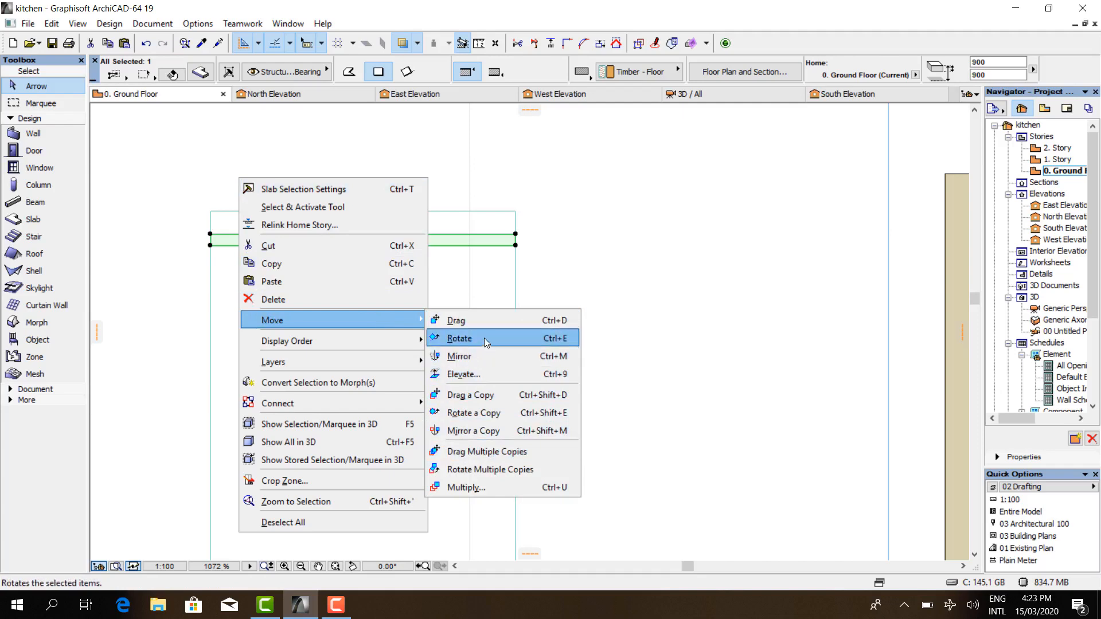
click(494, 417)
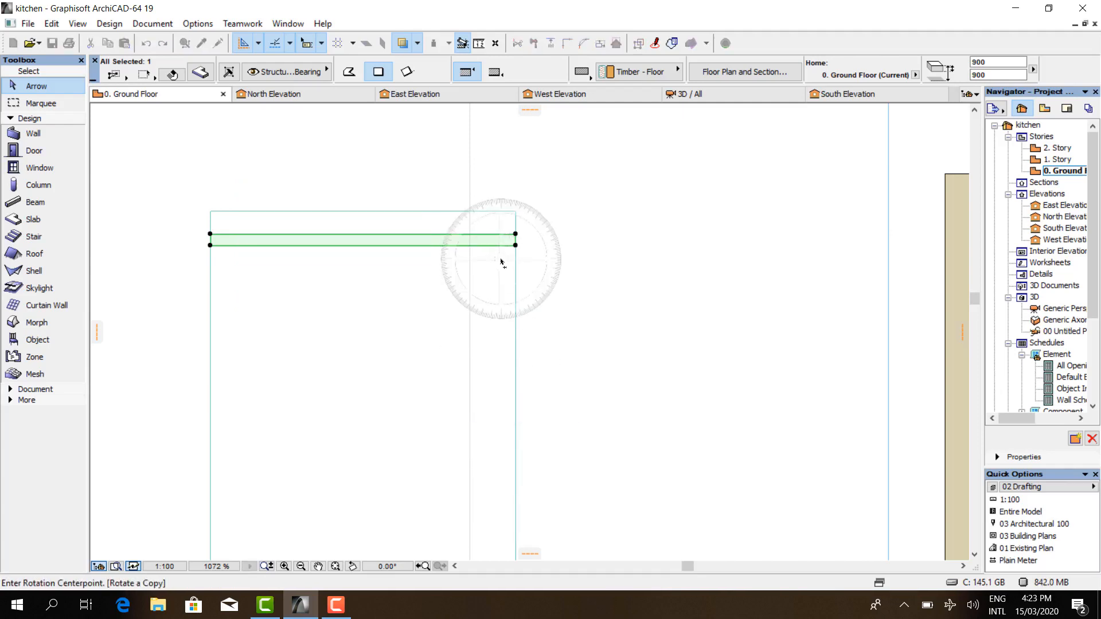
scroll(504, 258, up, 3)
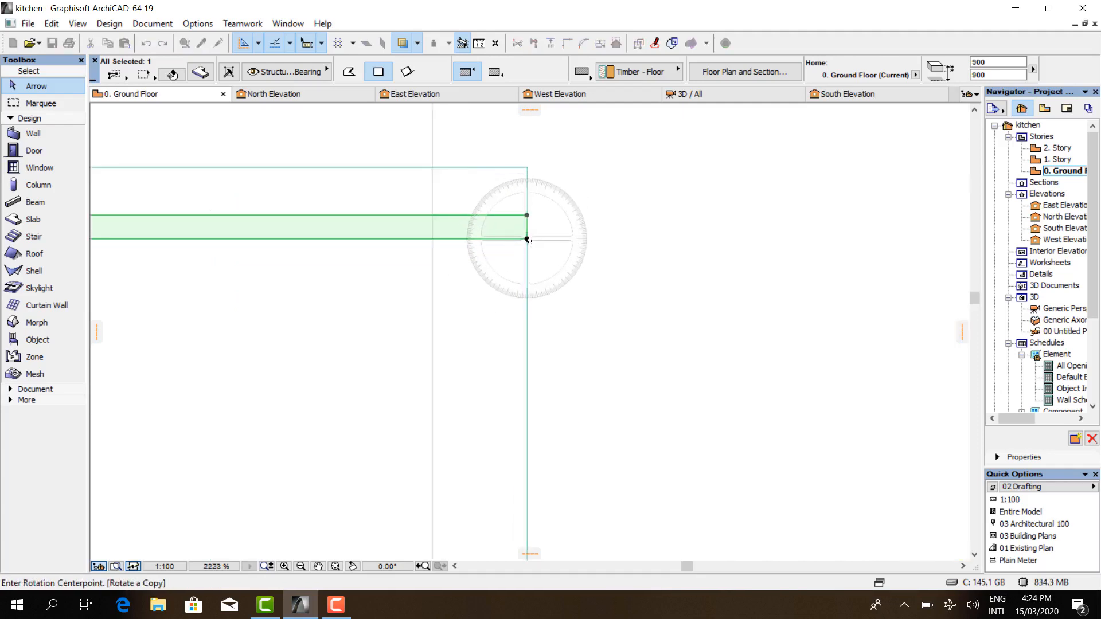
click(527, 239)
click(414, 239)
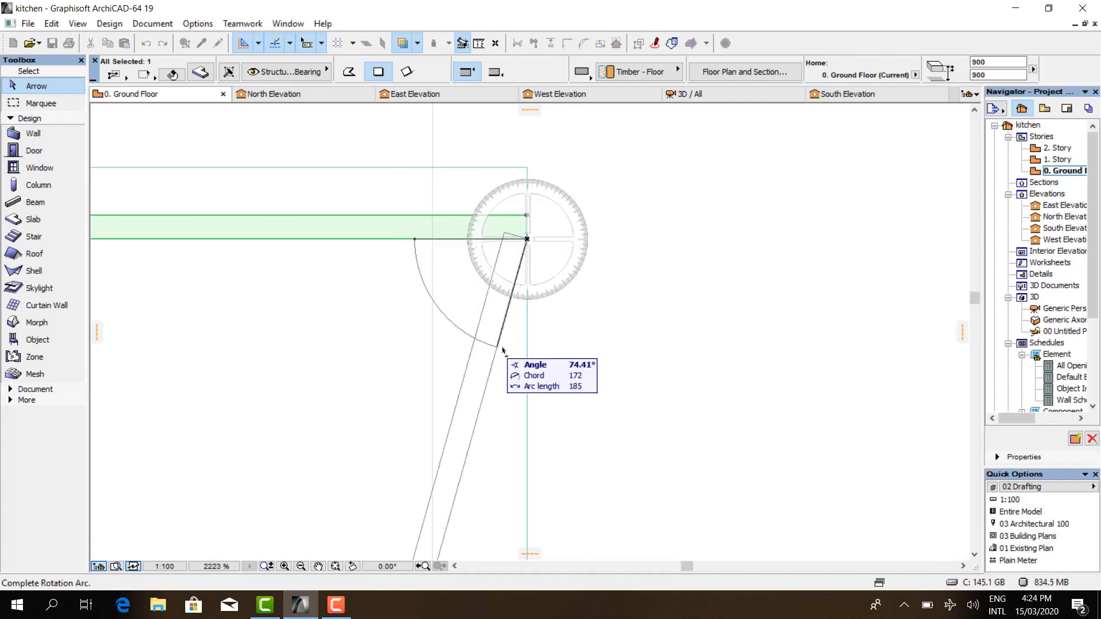
click(534, 377)
scroll(529, 401, down, 5)
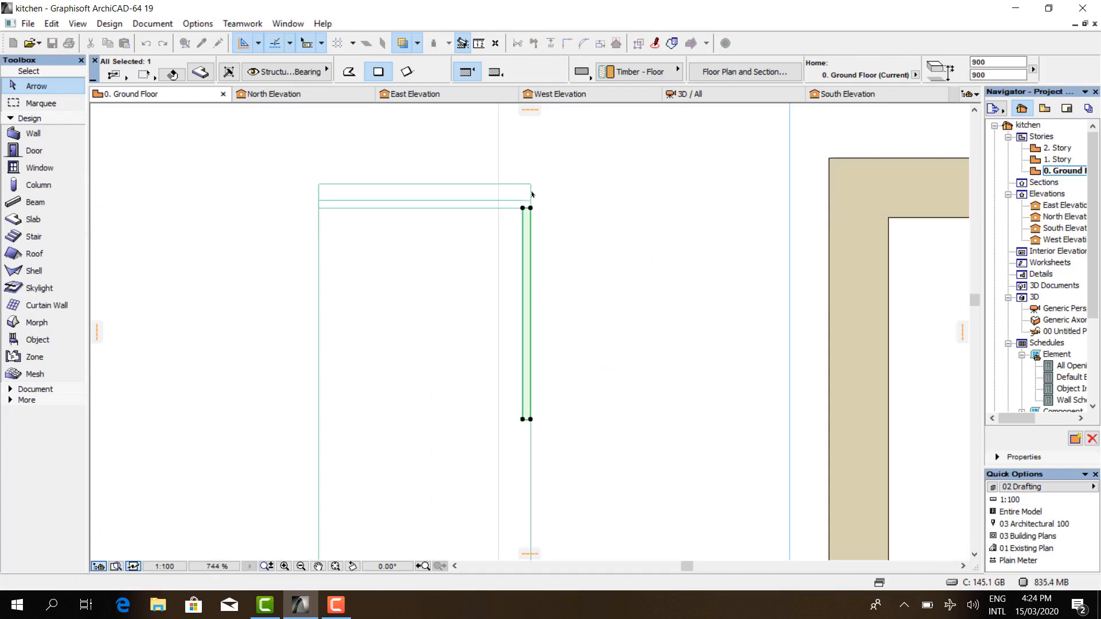
- Stretch the free end of the rotated panel down to the inner face of the lower end panel
scroll(525, 350, down, 3)
scroll(516, 333, up, 8)
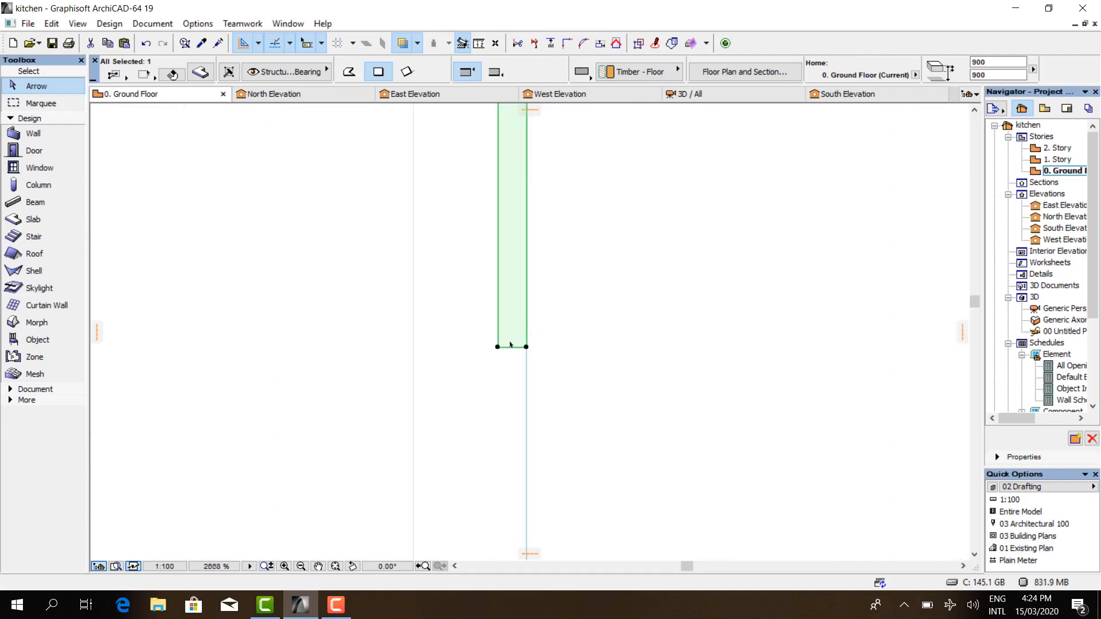
click(514, 347)
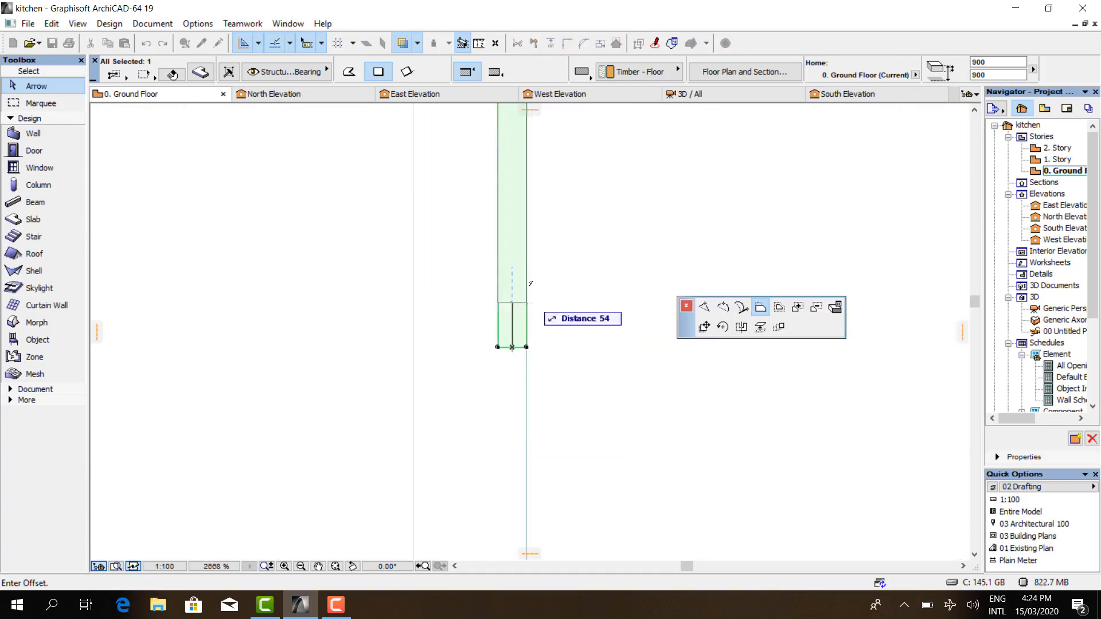
scroll(519, 316, down, 10)
scroll(518, 471, up, 6)
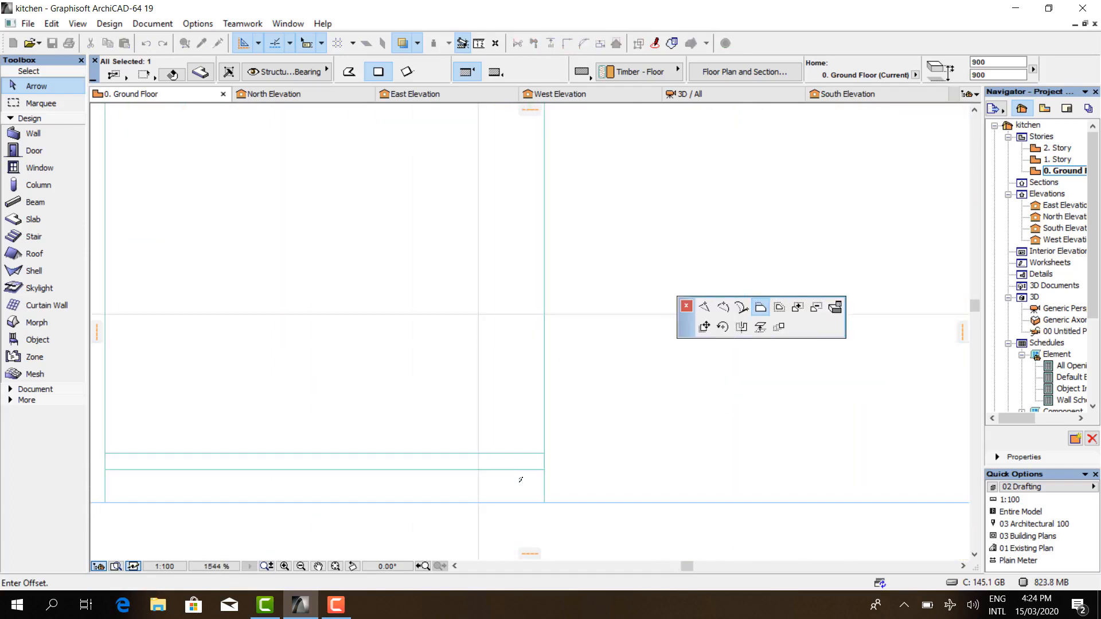
click(542, 454)
click(586, 379)
scroll(553, 386, down, 9)
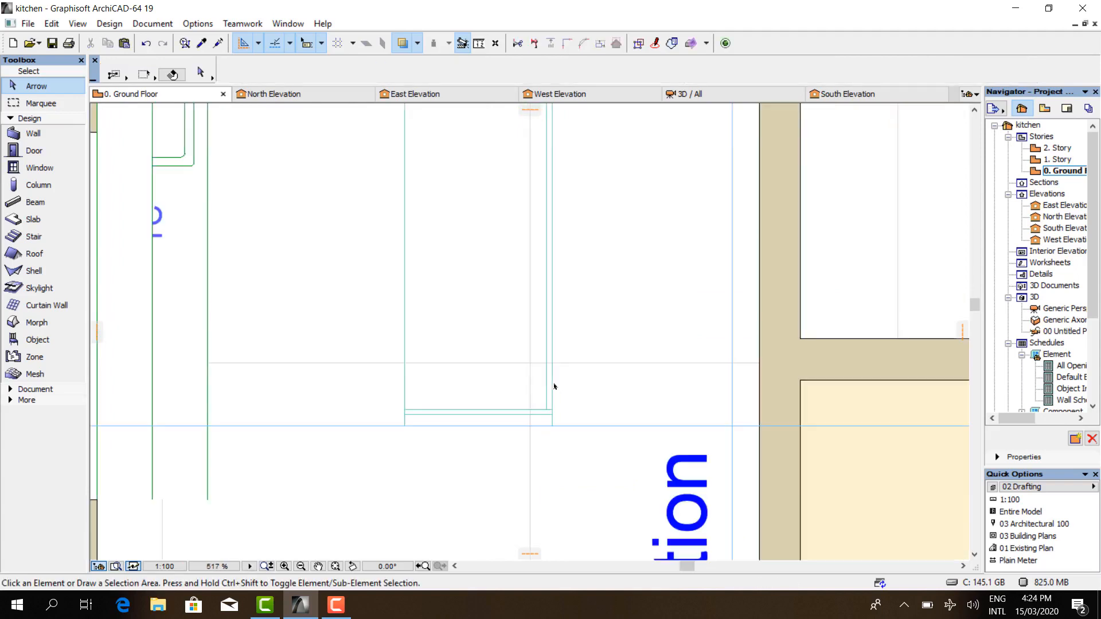
- Inspect the island with its new long-side panel in 3D and return to the ground floor plan
click(717, 95)
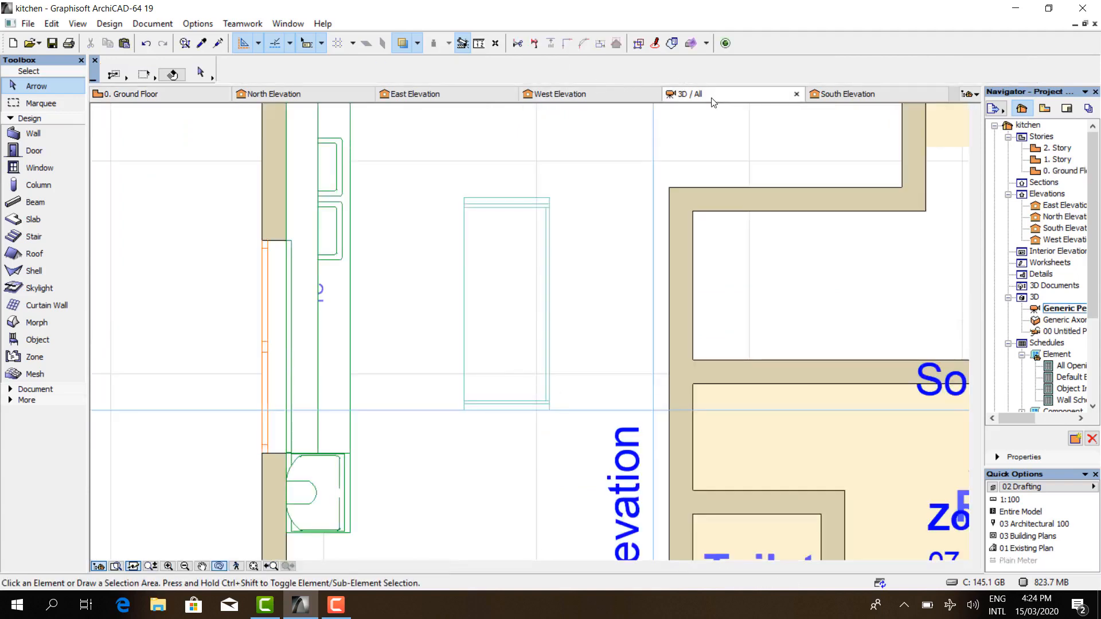
drag(432, 379, 490, 346)
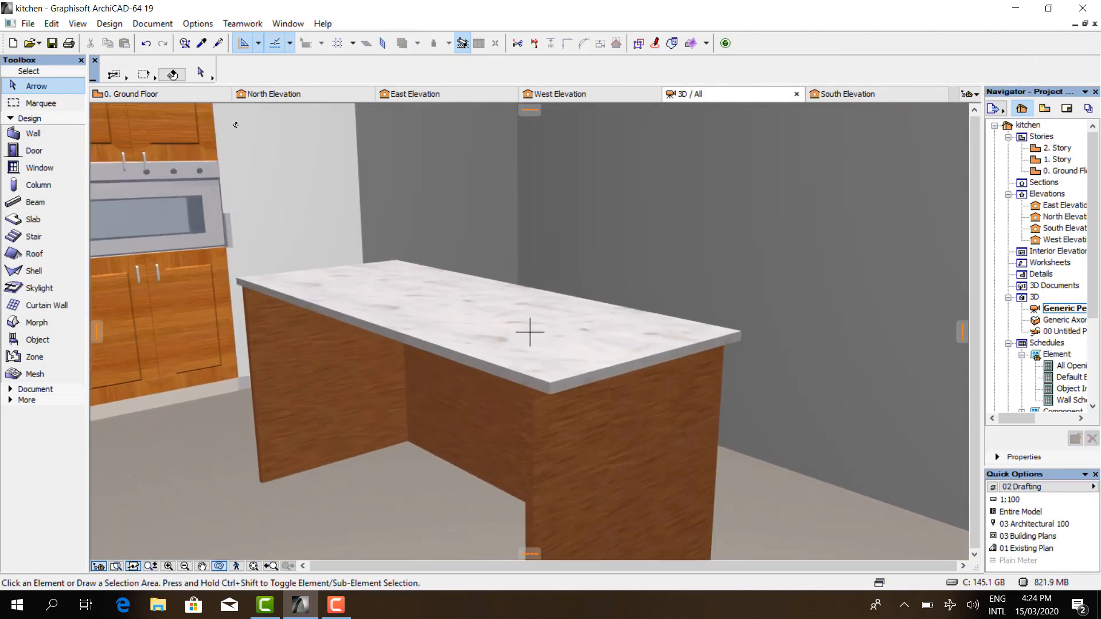
click(150, 94)
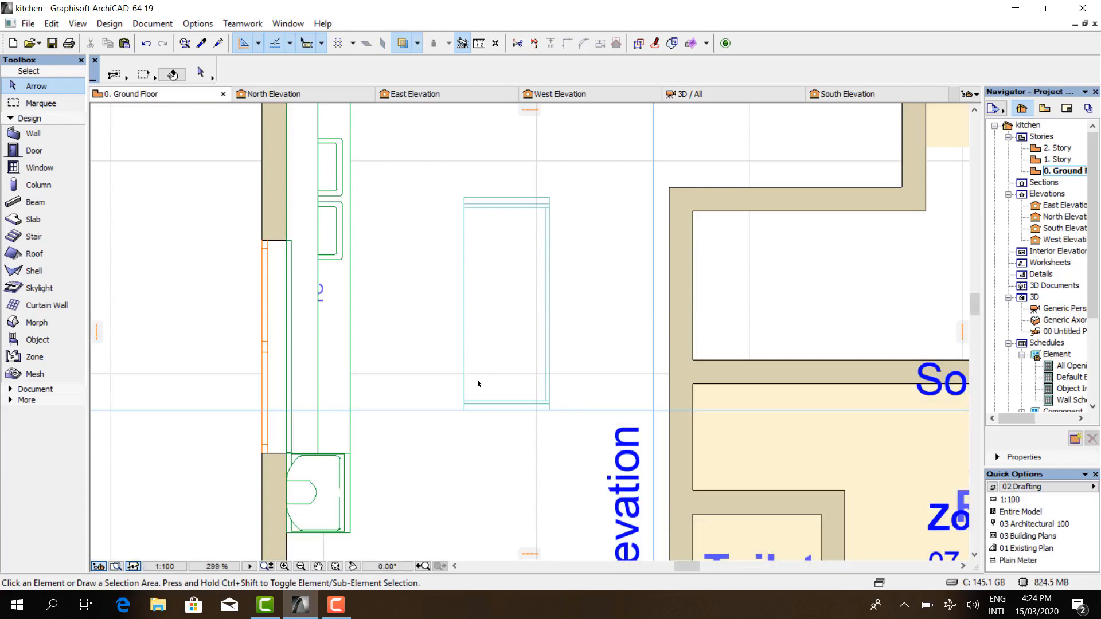
scroll(477, 384, up, 5)
scroll(565, 415, down, 3)
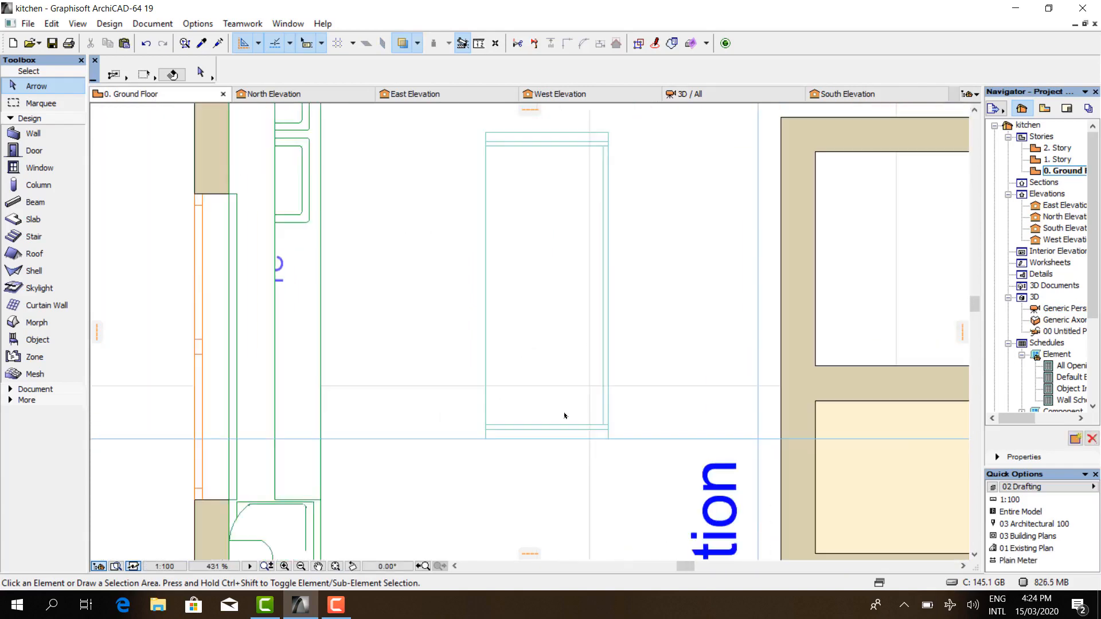
click(606, 412)
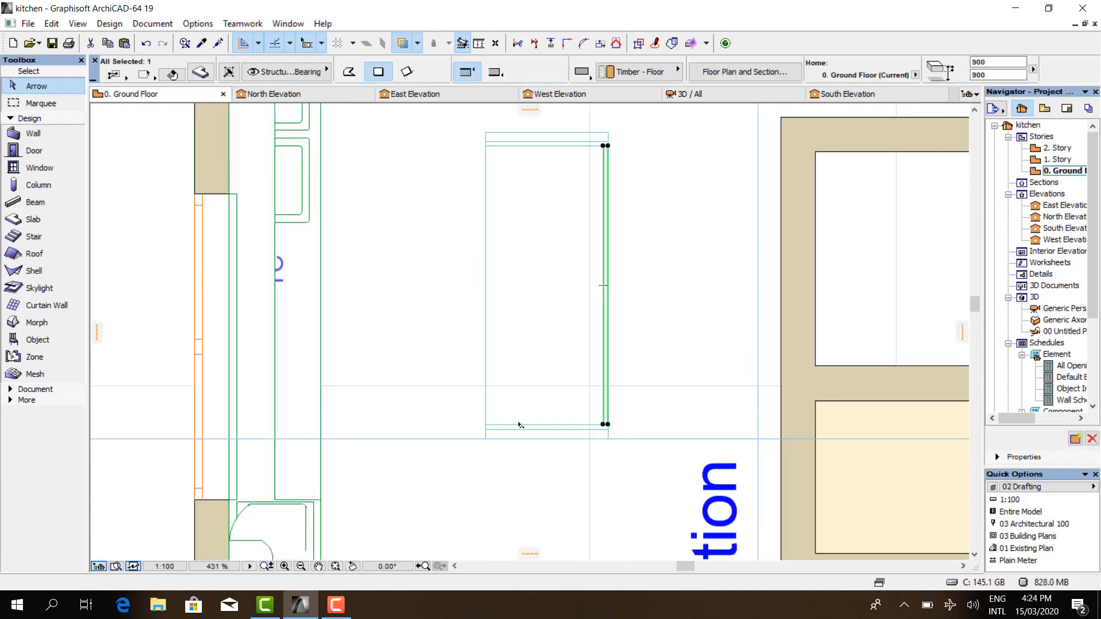
right_click(396, 364)
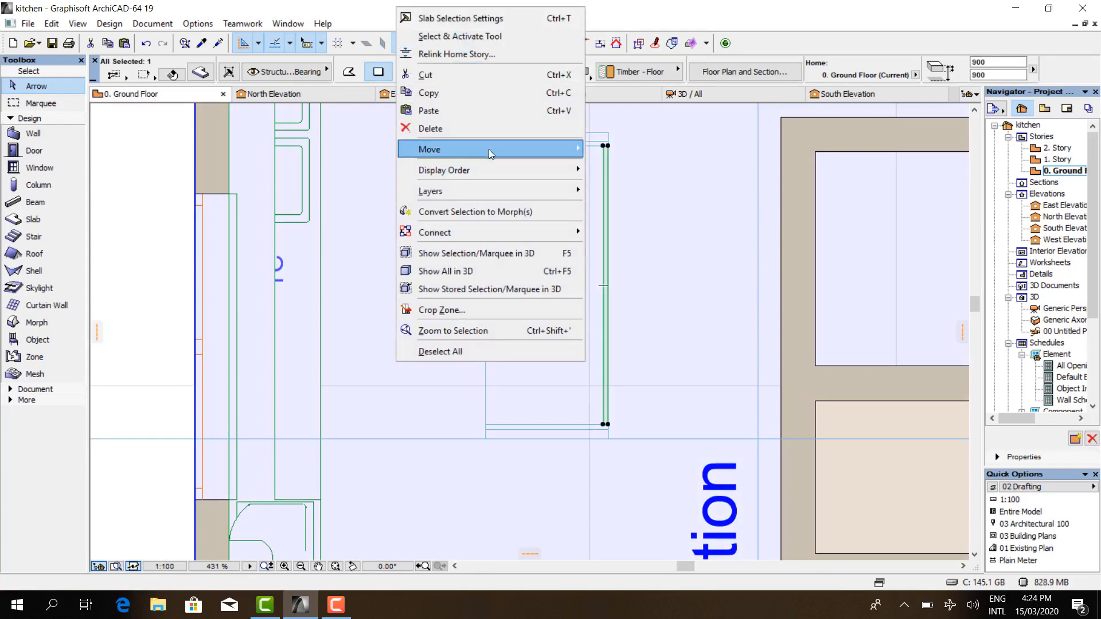
mouse_move(488, 150)
click(695, 228)
scroll(597, 419, up, 5)
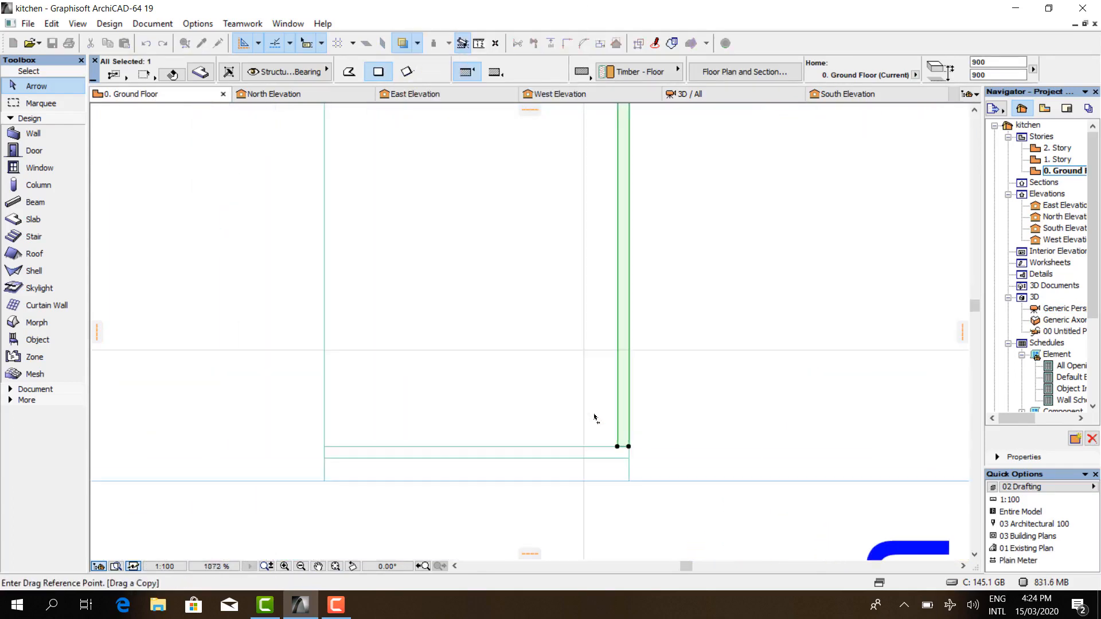
click(636, 454)
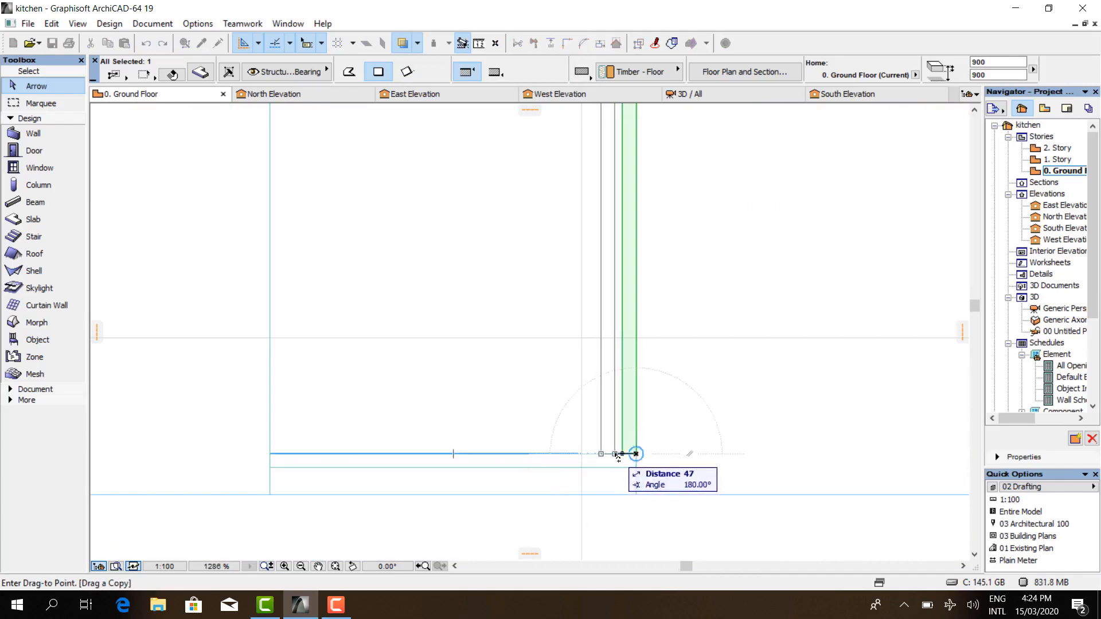
key(Escape)
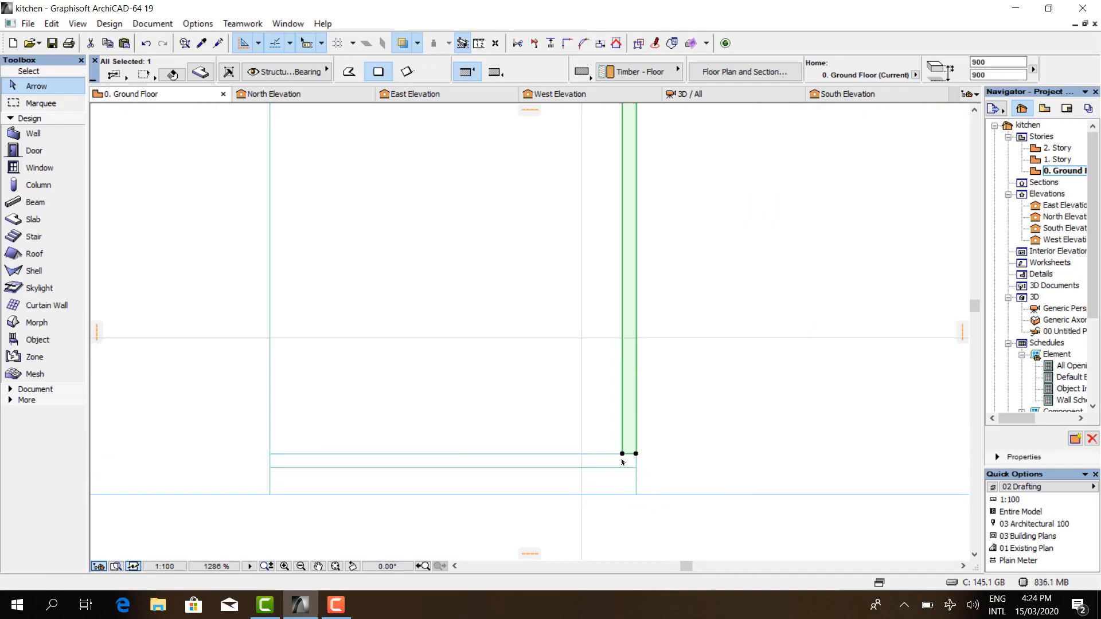
right_click(550, 495)
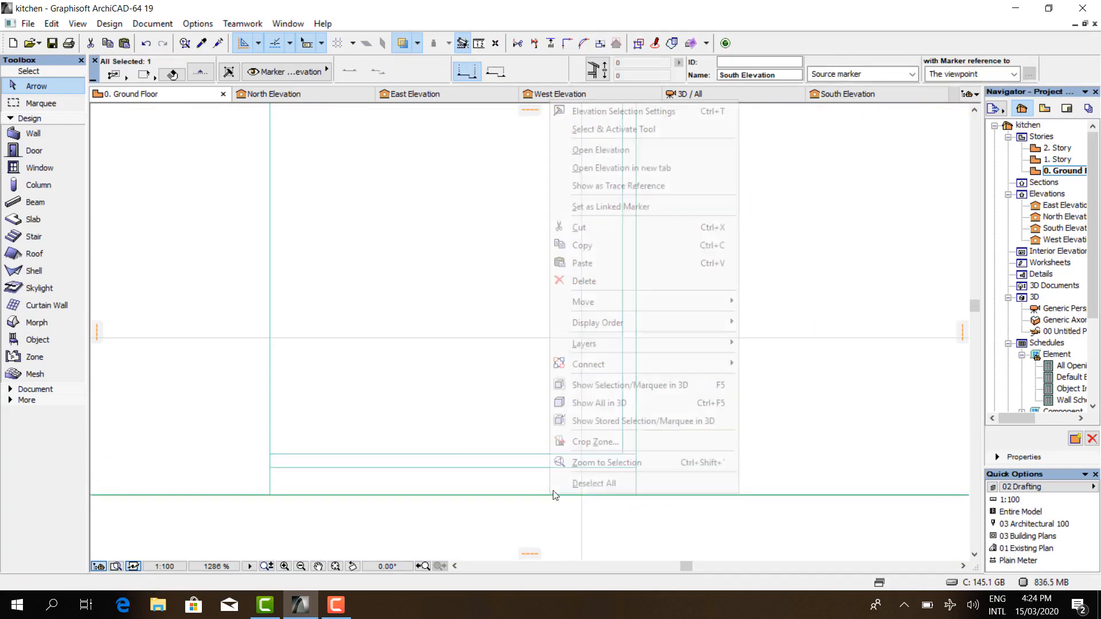
key(Escape)
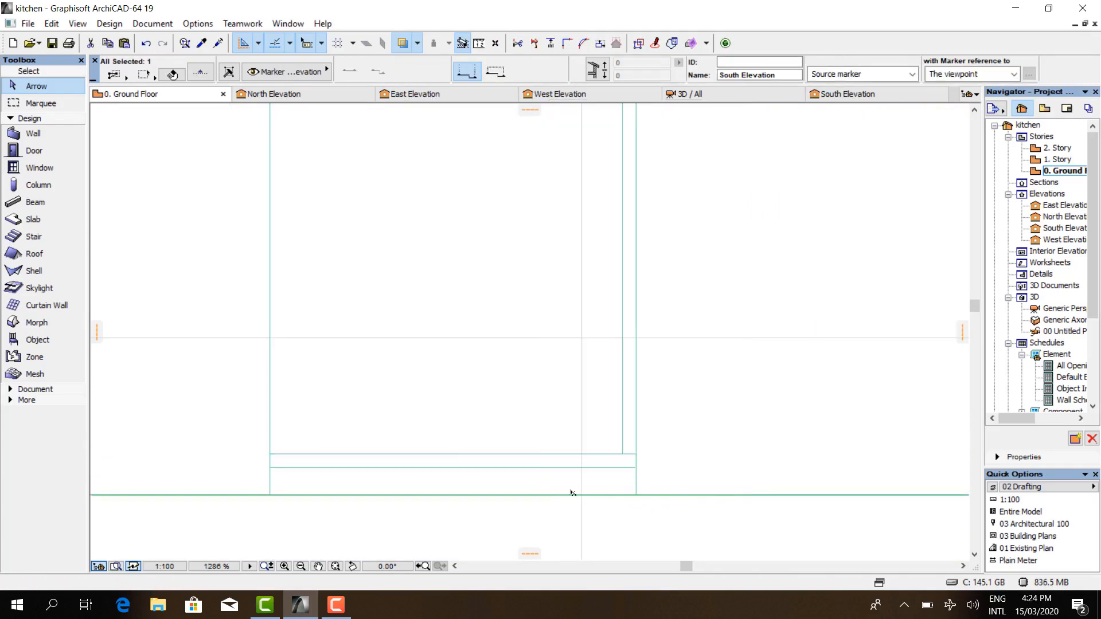
- Place a dragged copy of the long-side walnut panel flush with the countertop's opposite long edge, between the two end panels
click(616, 465)
right_click(602, 513)
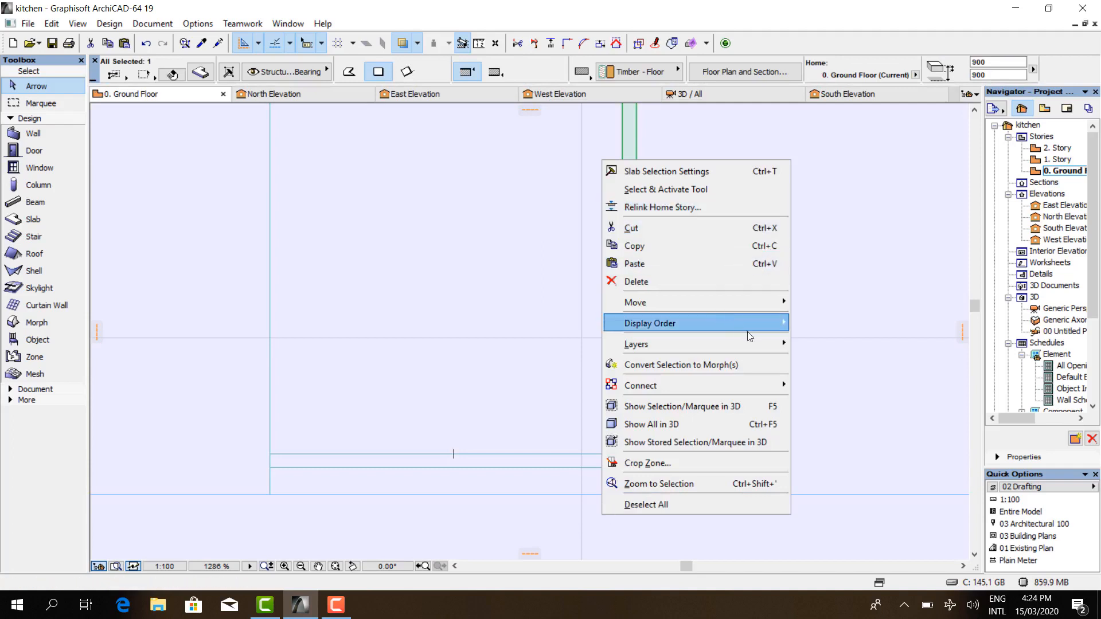
mouse_move(768, 305)
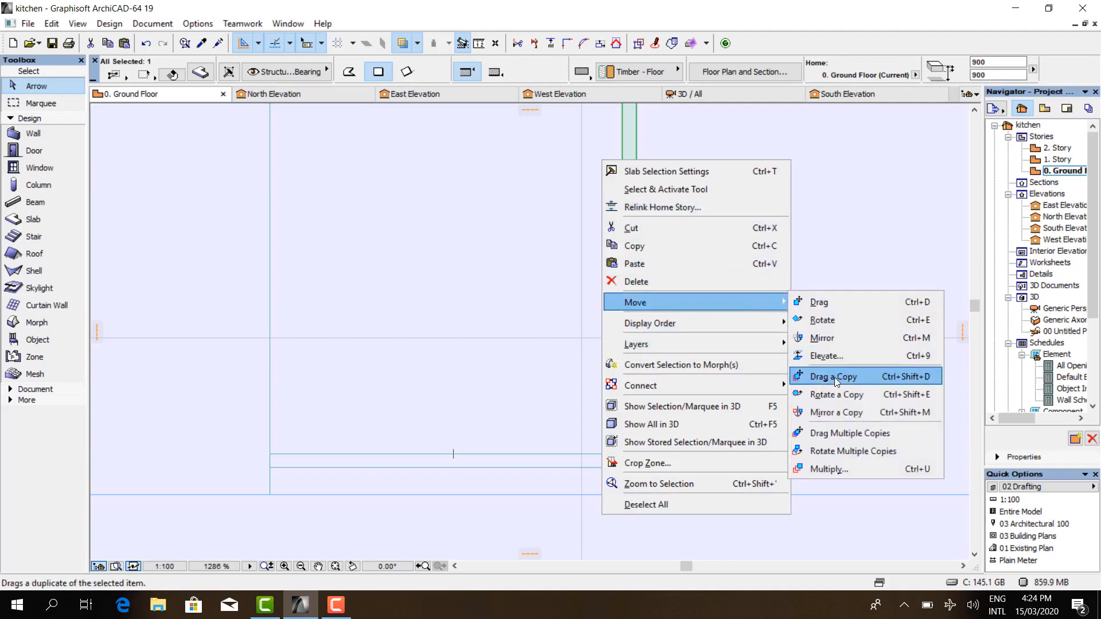
click(835, 378)
click(623, 454)
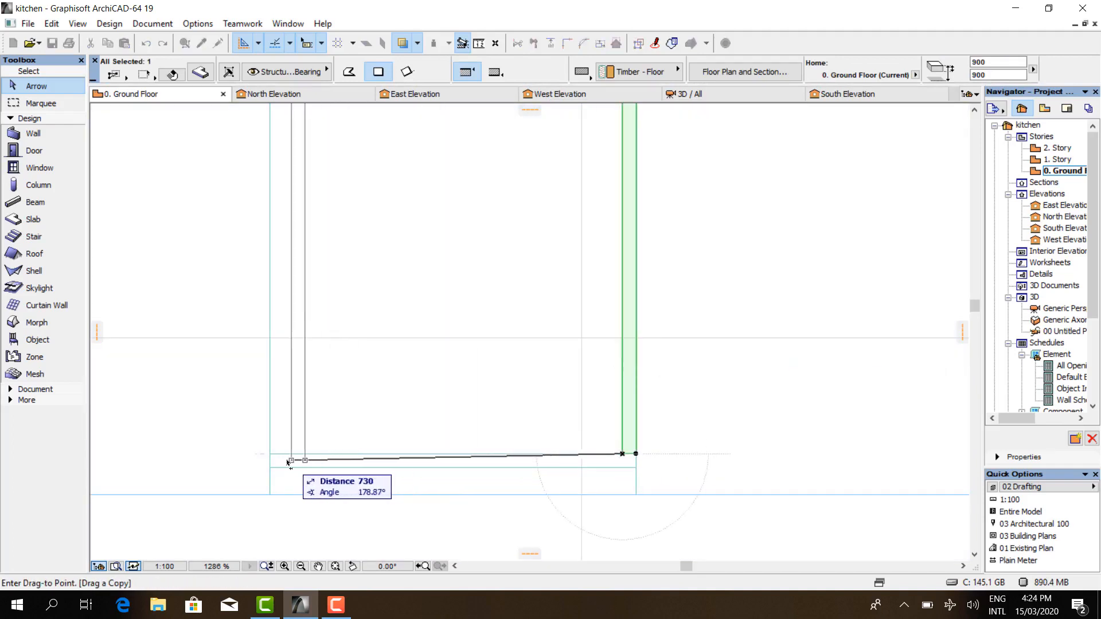
click(271, 454)
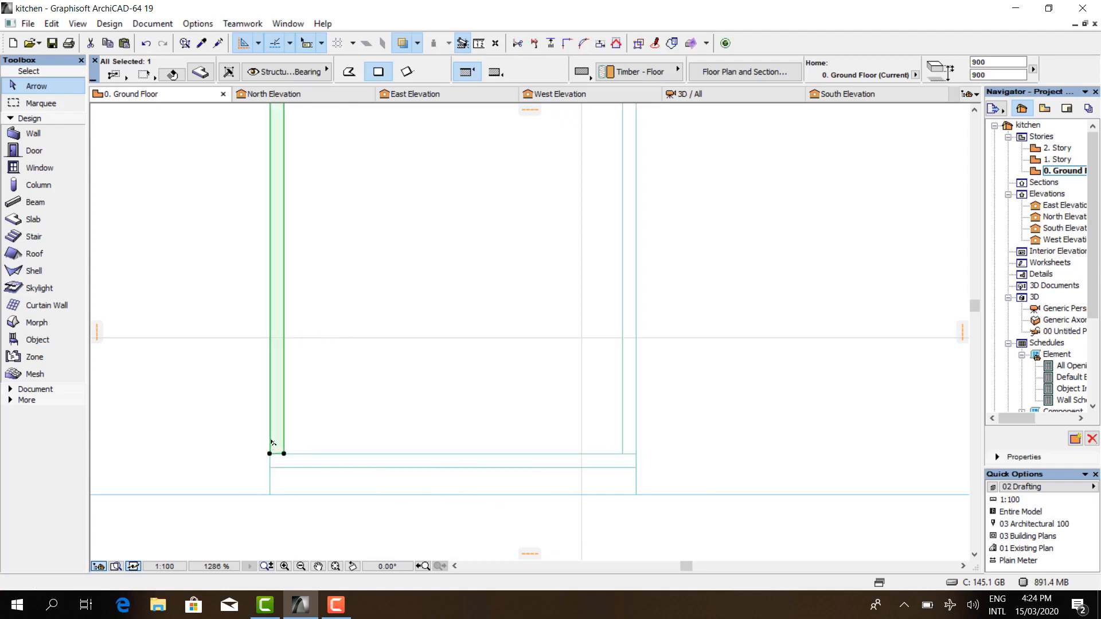
scroll(272, 443, up, 3)
scroll(349, 443, down, 2)
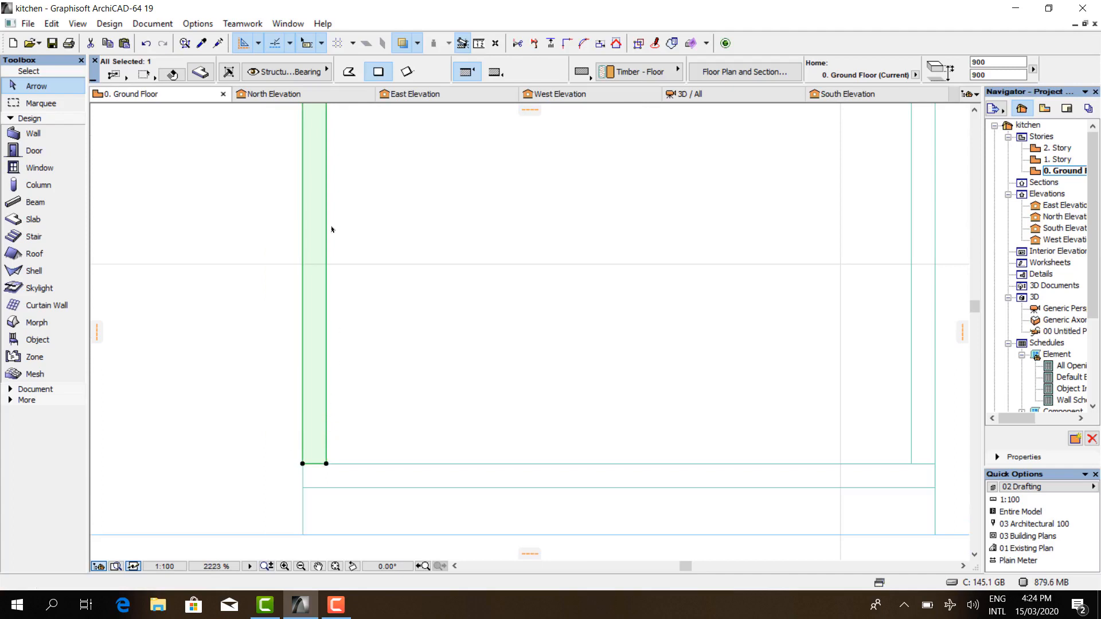
scroll(332, 229, down, 2)
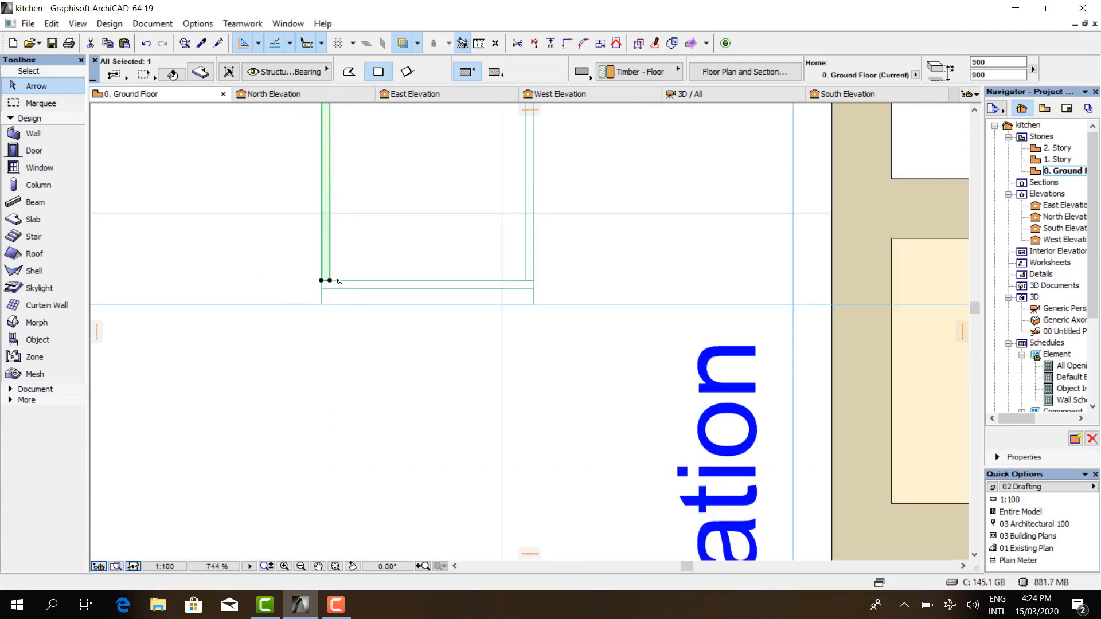
- Move the South Elevation line up on the plan so it cuts through the island just inside its lower end panel
click(308, 304)
scroll(303, 330, down, 2)
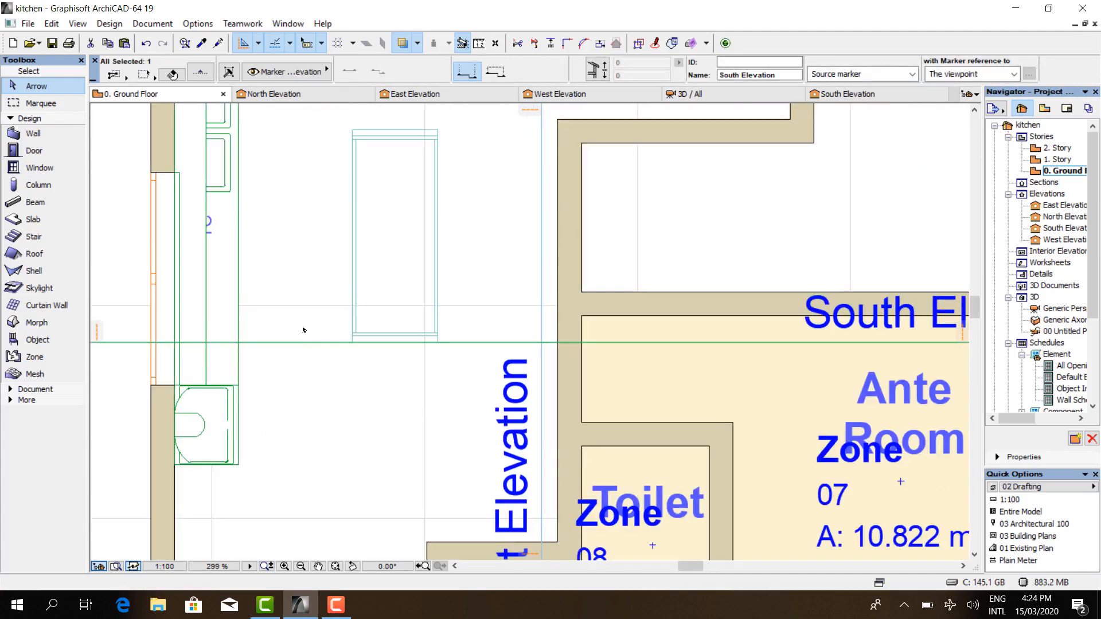
click(319, 343)
click(259, 315)
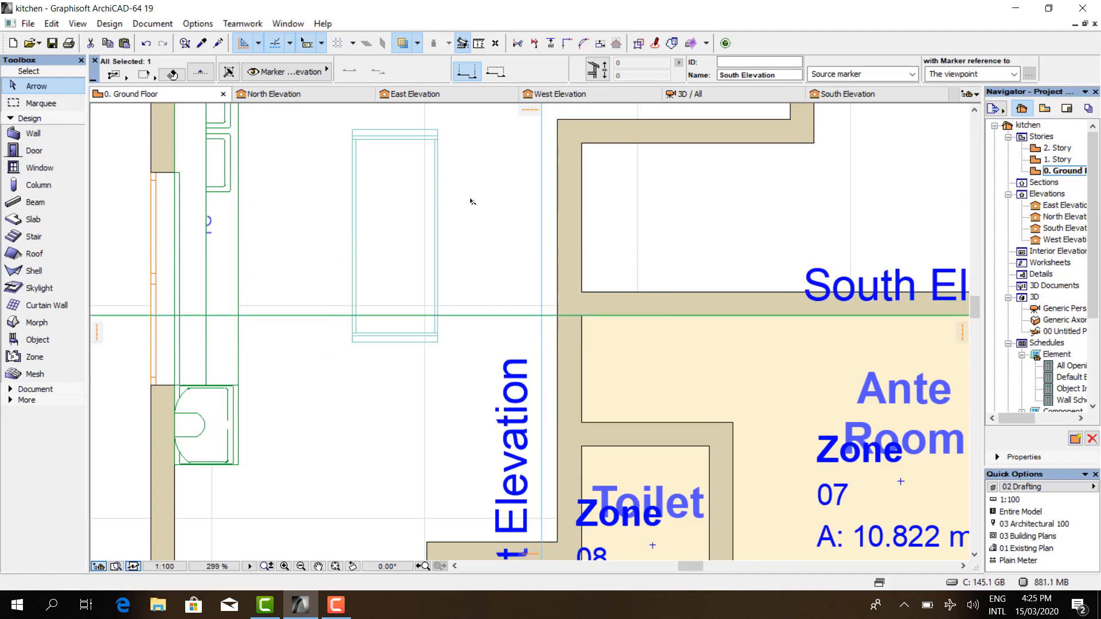
- In the South Elevation, reduce the cabinet-side long panel to a 60-thick rail directly beneath the countertop
click(839, 94)
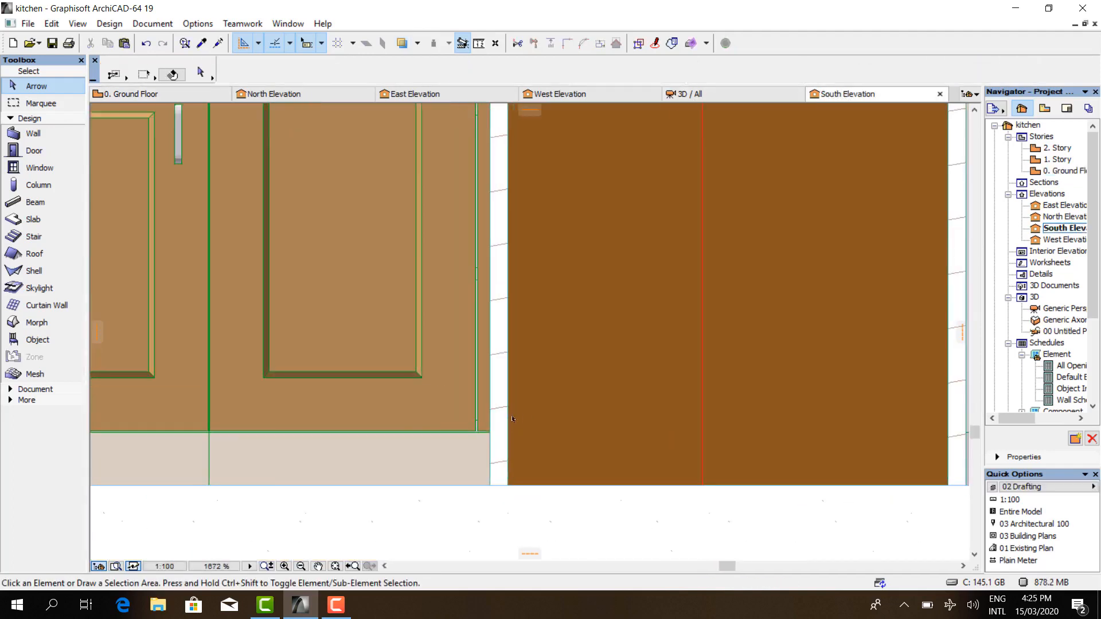
click(510, 419)
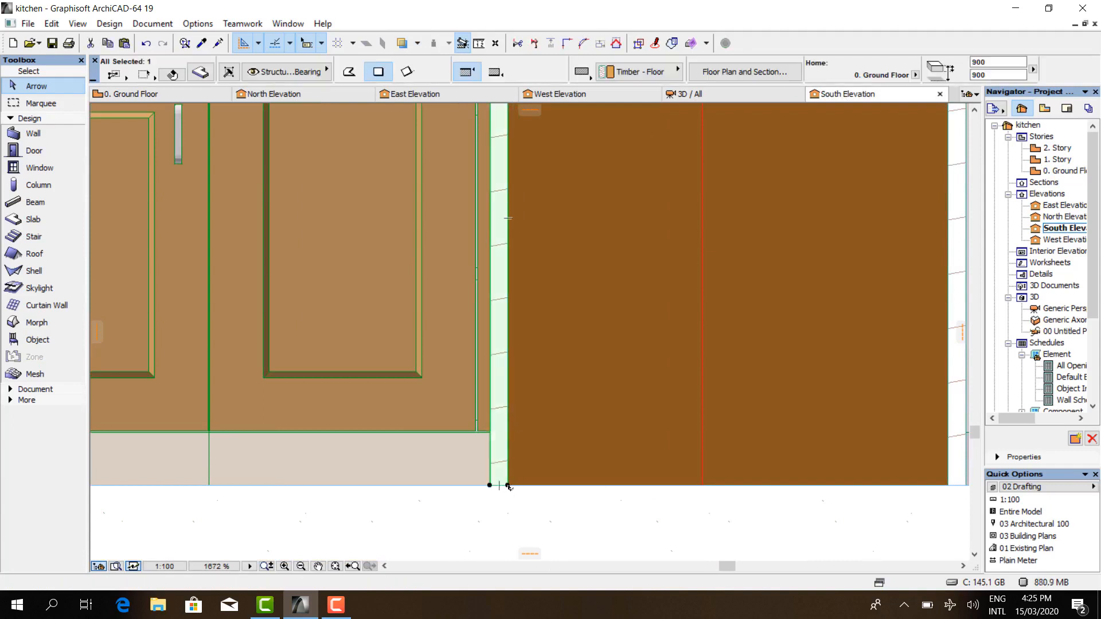
click(508, 486)
scroll(509, 479, down, 3)
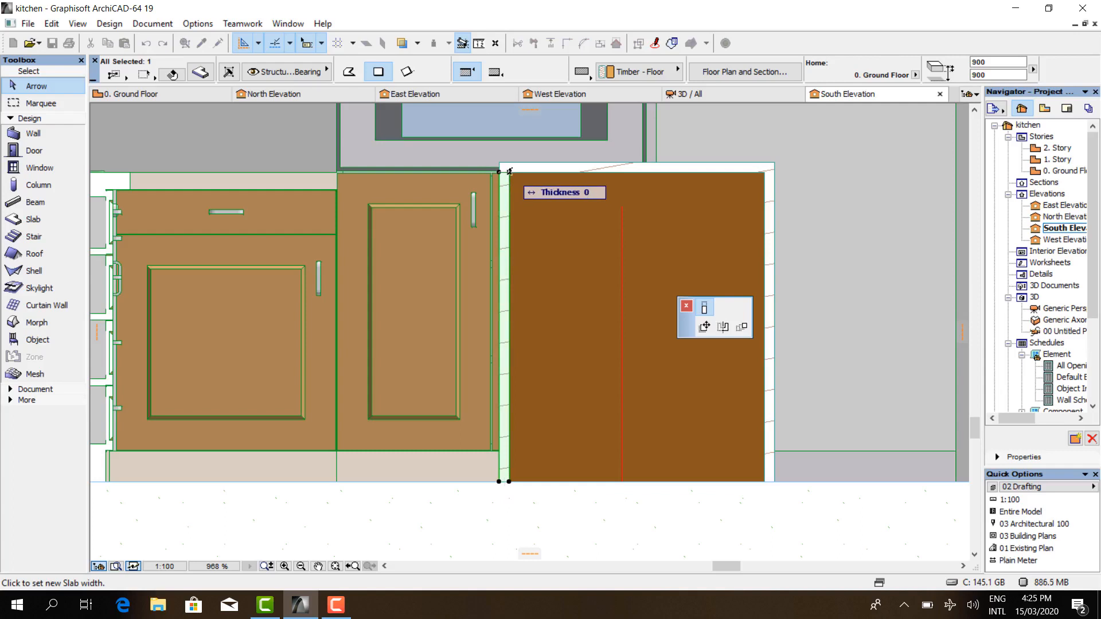
scroll(509, 172, up, 3)
scroll(510, 171, up, 2)
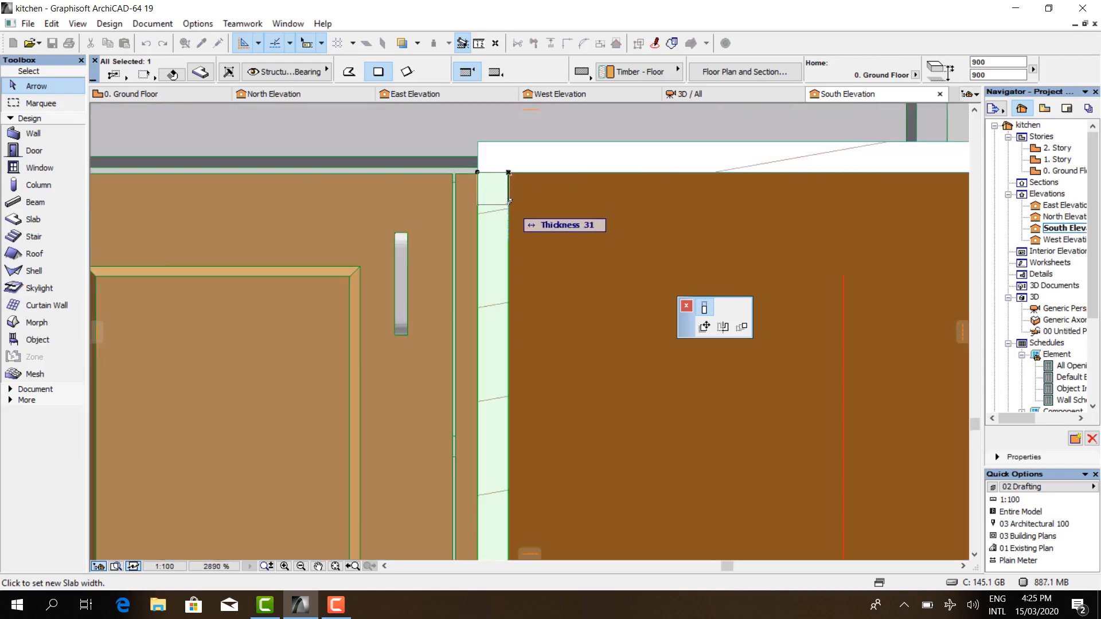
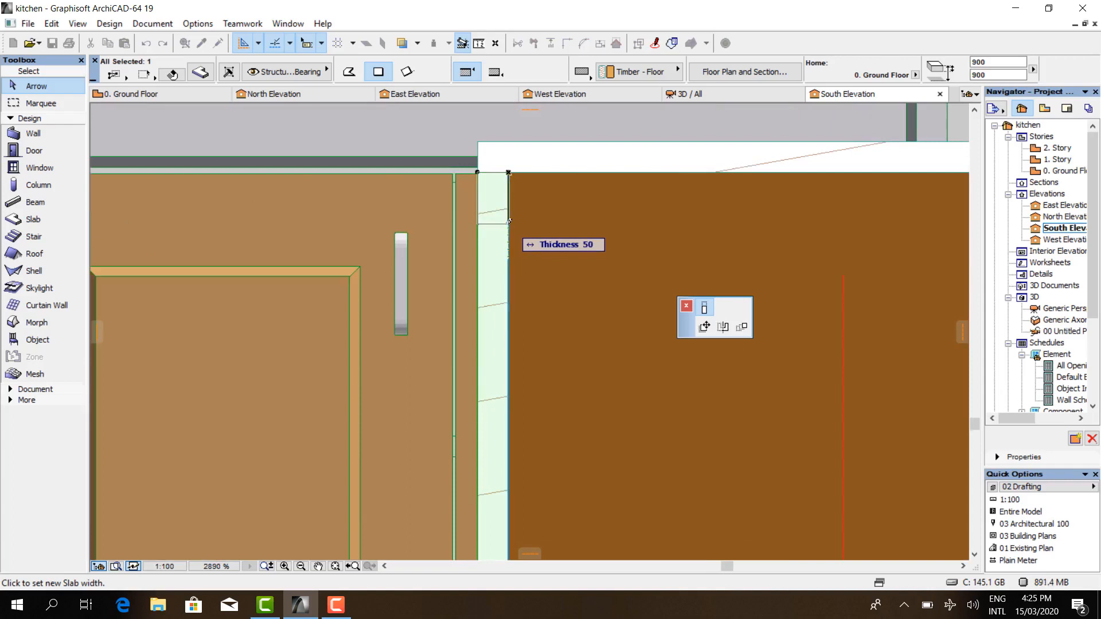
click(509, 221)
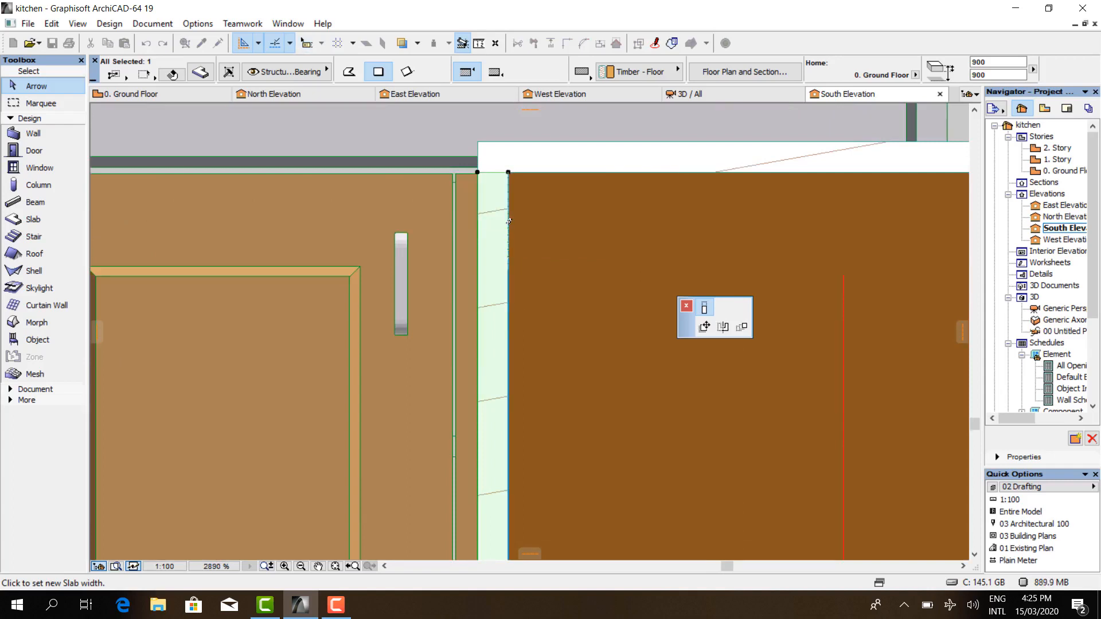
scroll(488, 230, down, 3)
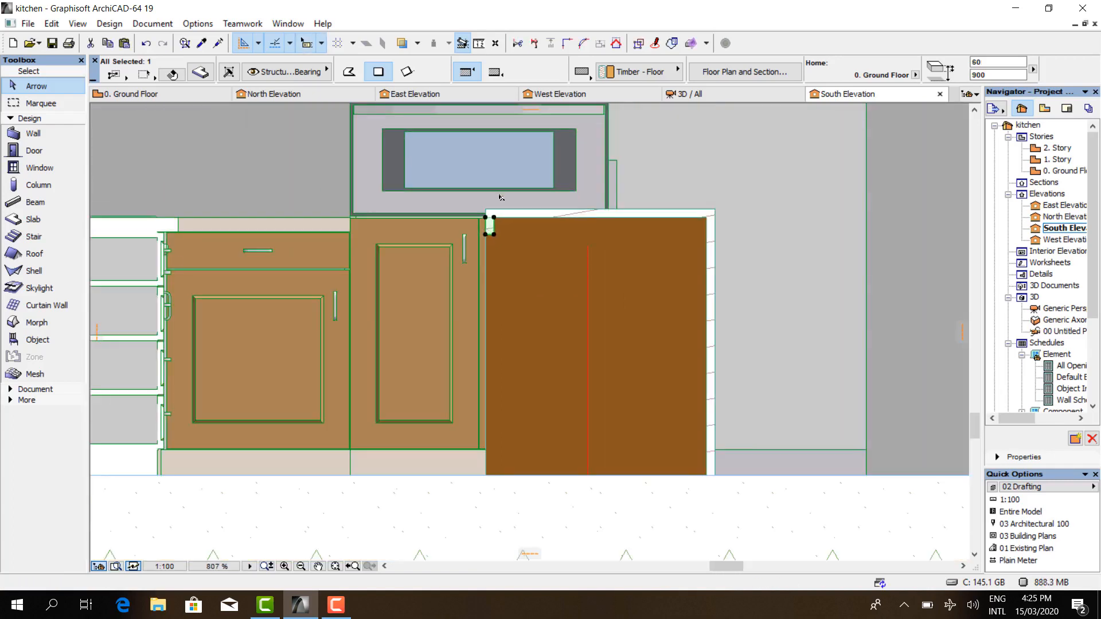
- Inspect the island's open side and its upper rail in 3D, and return to the South Elevation
scroll(485, 226, up, 2)
click(722, 98)
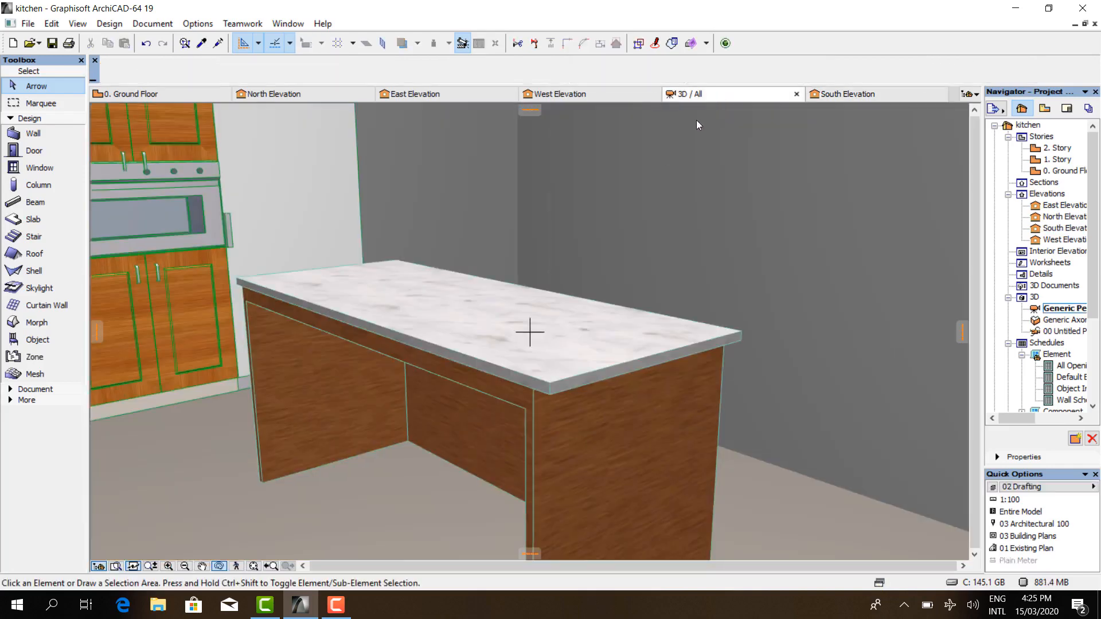
drag(428, 431, 449, 417)
scroll(499, 291, down, 3)
scroll(471, 344, up, 5)
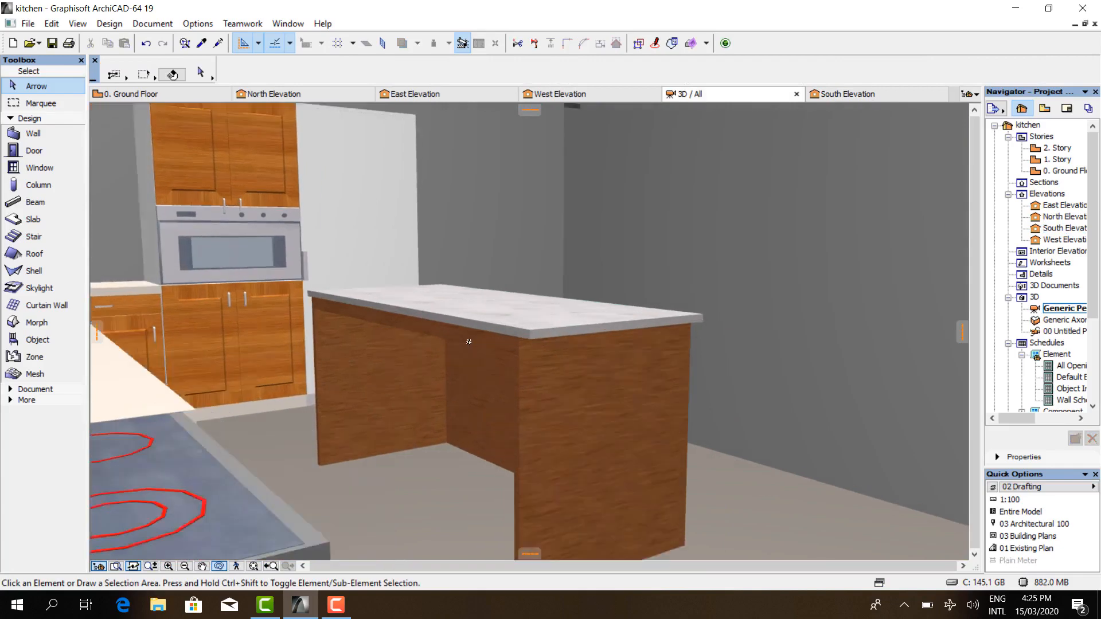
click(152, 92)
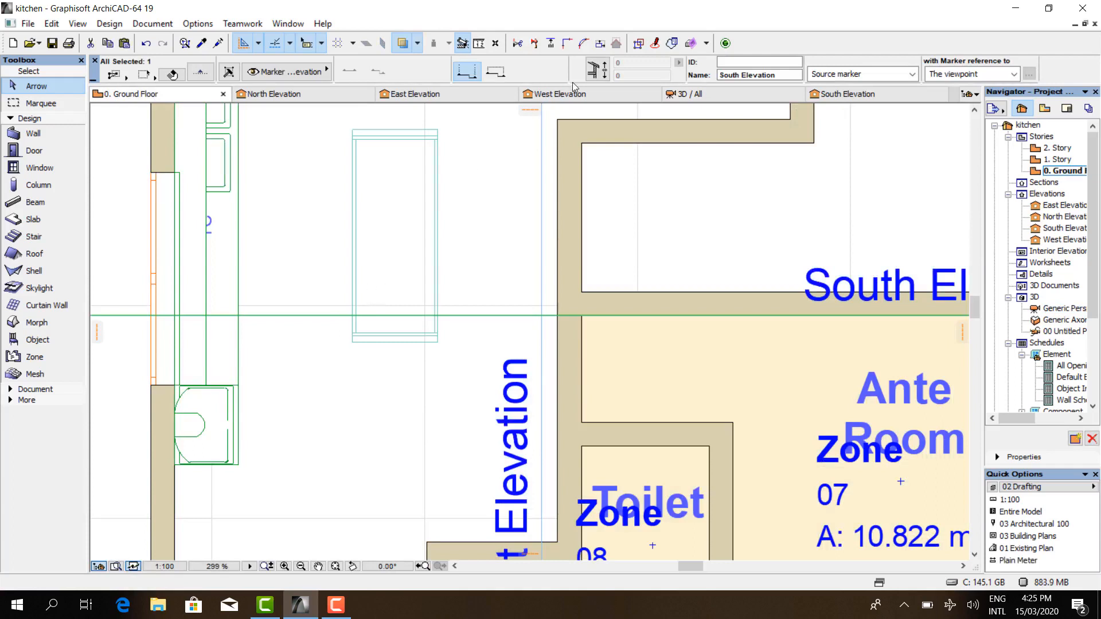
click(879, 92)
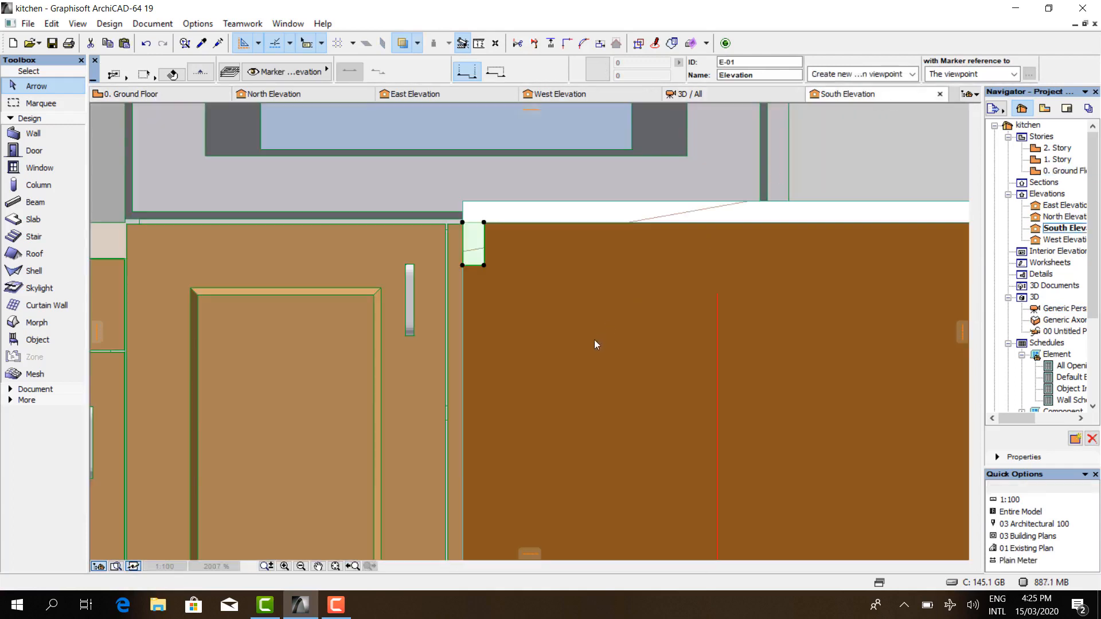
- Place a dragged copy of the 60-thick rail 840 straight down so it rests at floor level
right_click(476, 251)
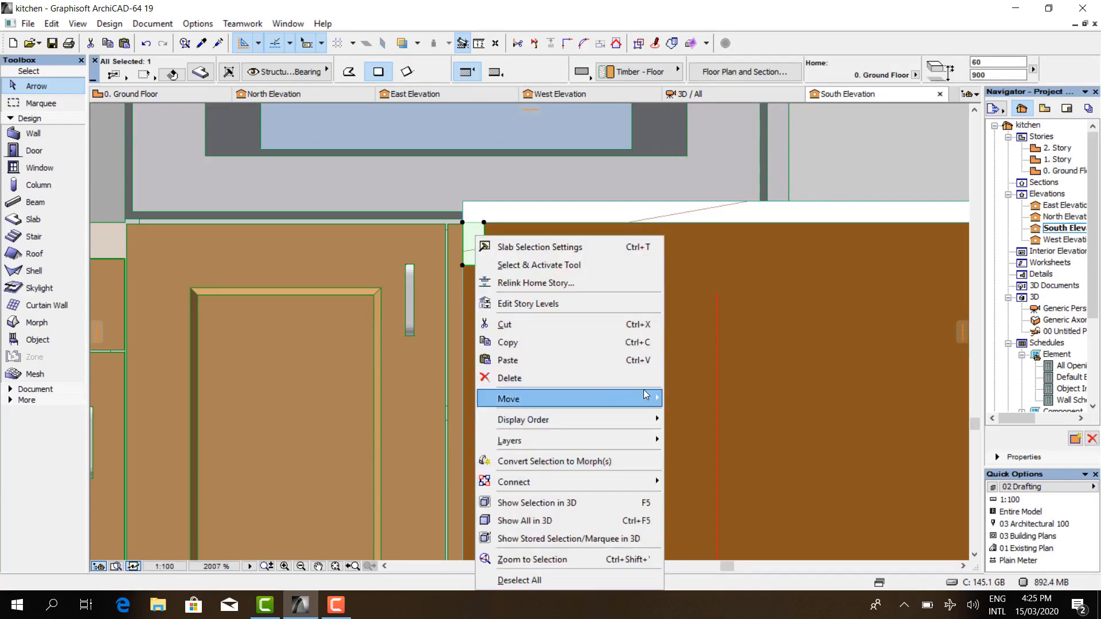
mouse_move(645, 397)
click(745, 456)
scroll(512, 152, down, 3)
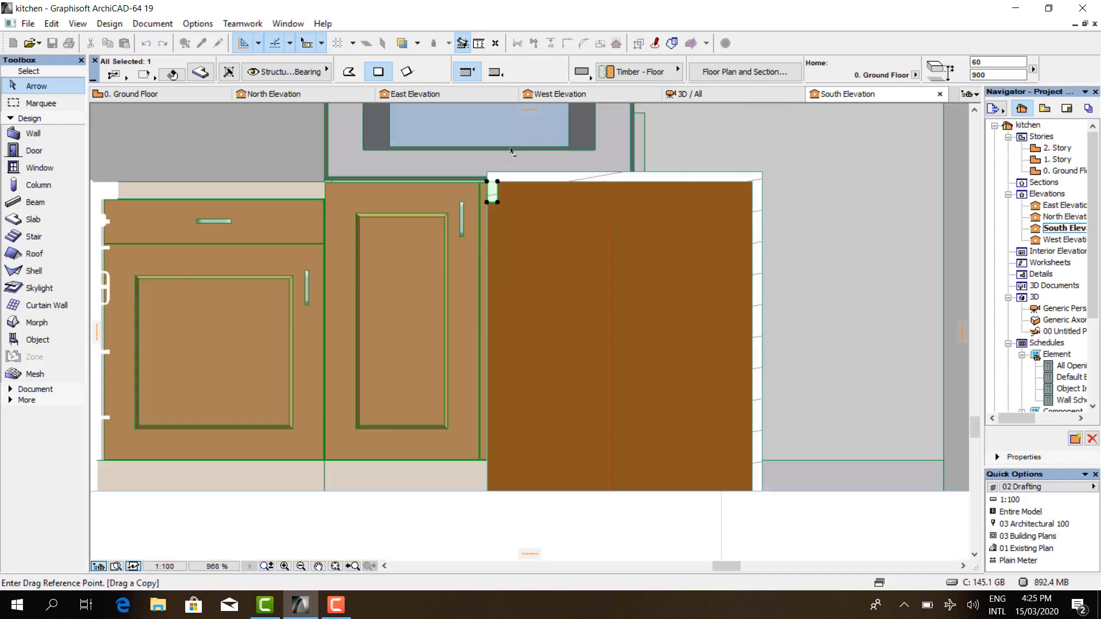
click(497, 201)
scroll(504, 476, up, 4)
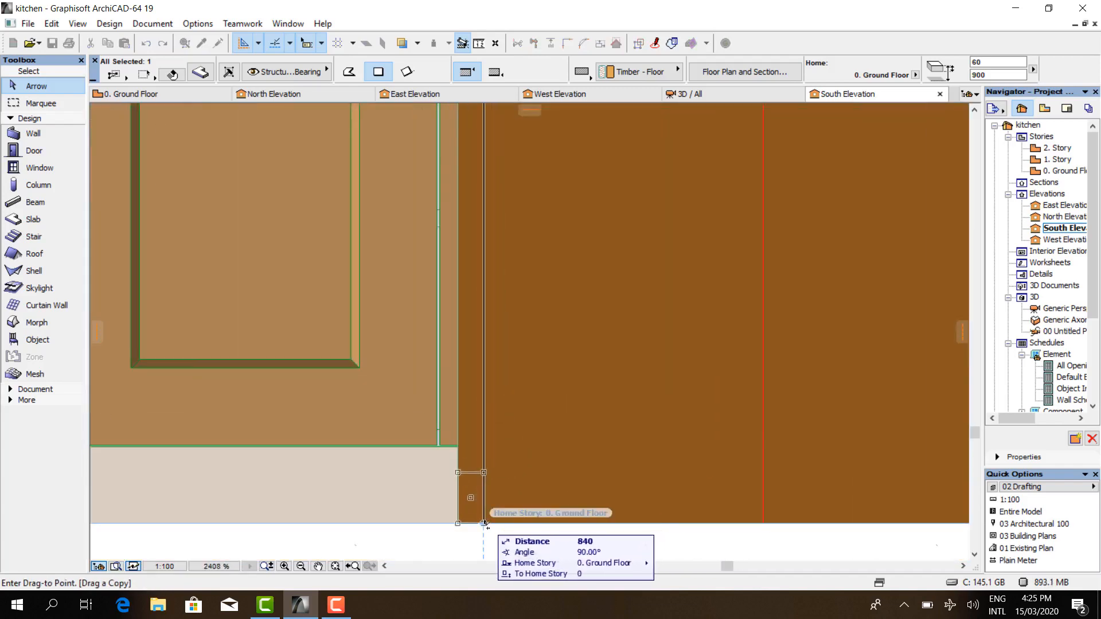
click(485, 524)
scroll(484, 476, down, 5)
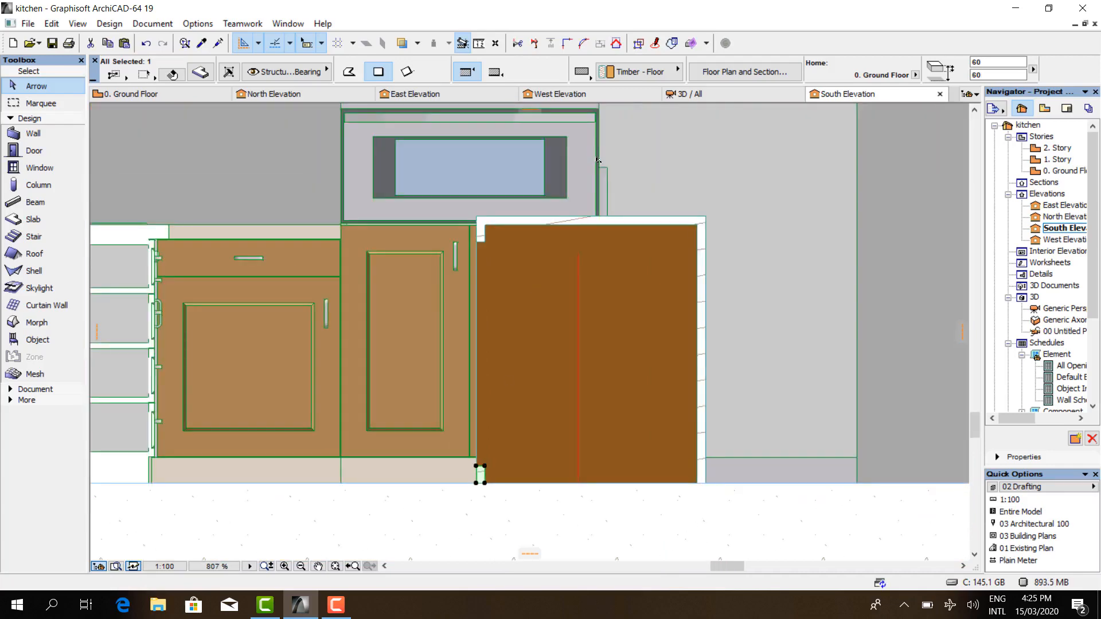
- Inspect the island's upper and lower rails in 3D and return to the ground floor plan
click(734, 98)
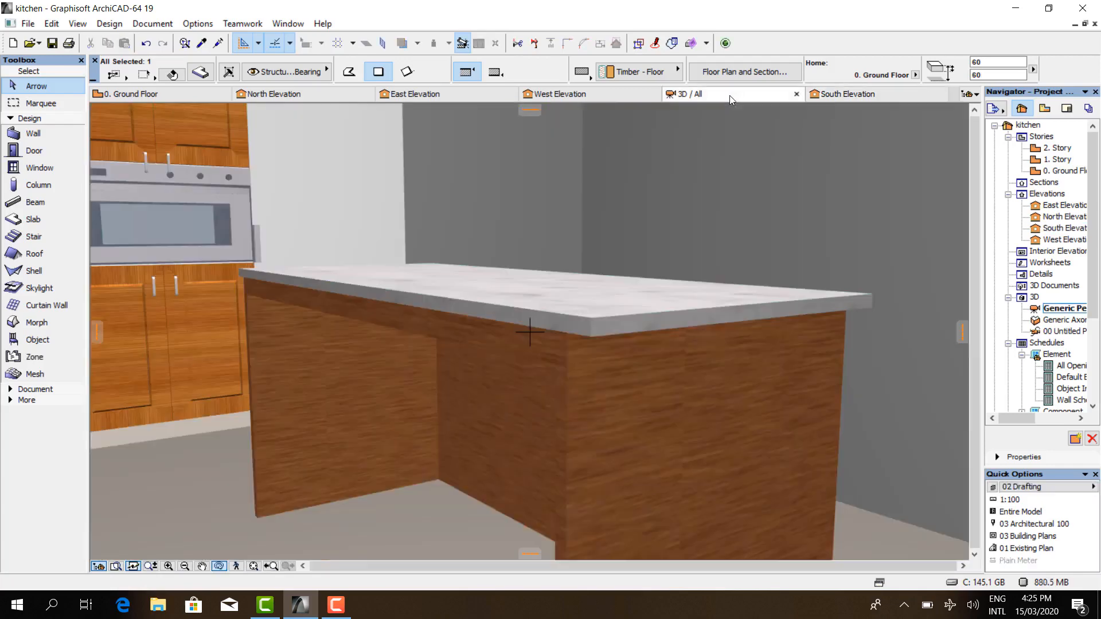
shift+middle_drag(675, 177, 638, 187)
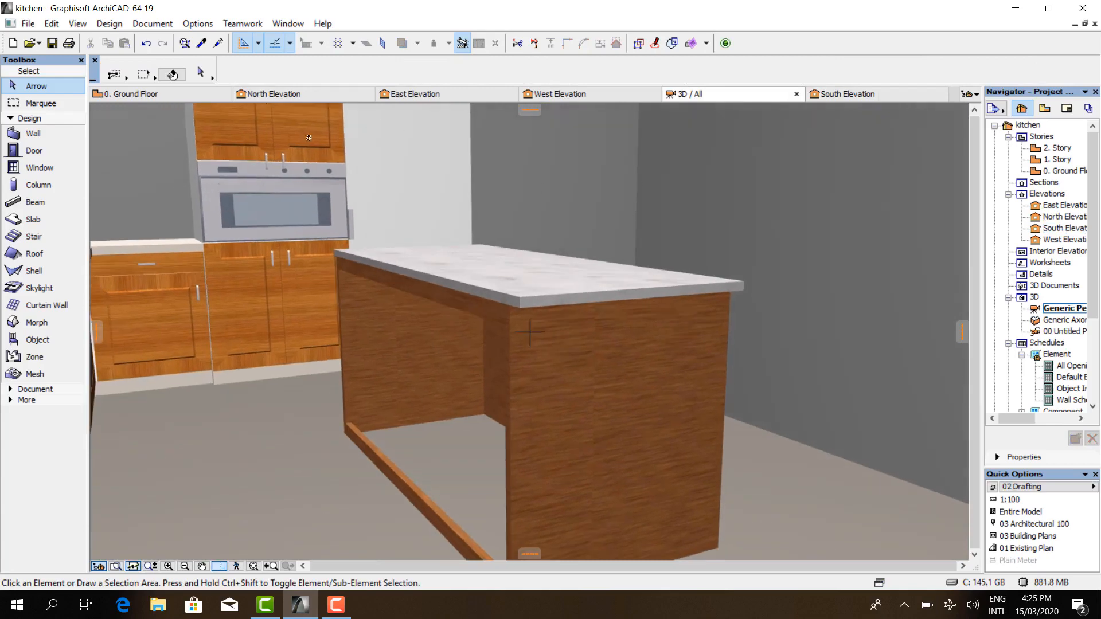
click(157, 96)
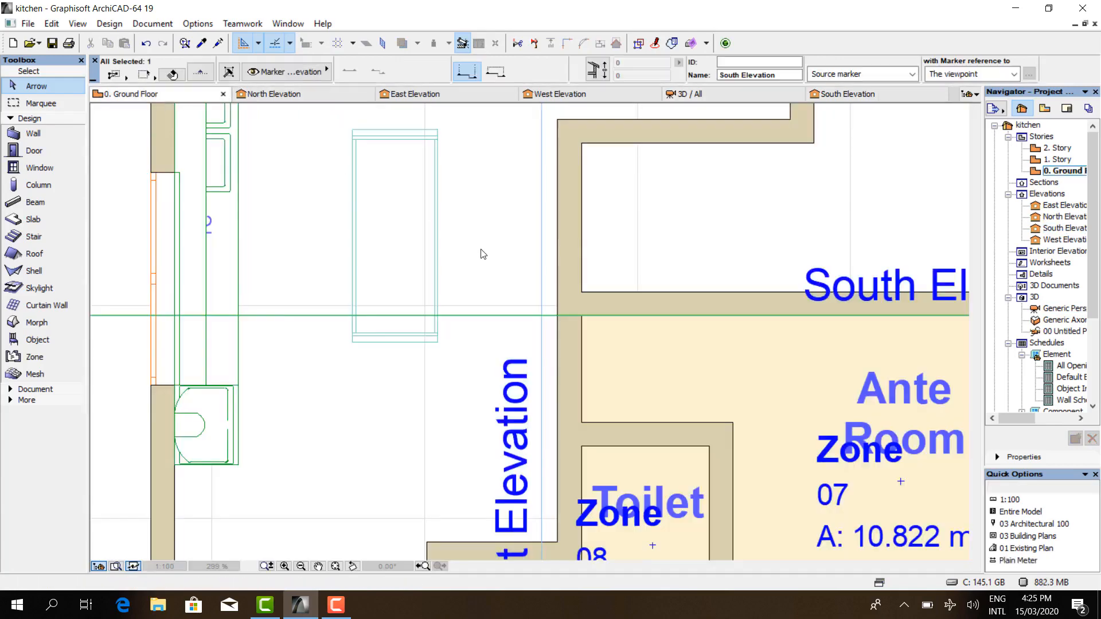
- Place a dragged copy of the full-height long-side panel inside the island, a short distance from the cabinet-side rails
scroll(443, 239, down, 4)
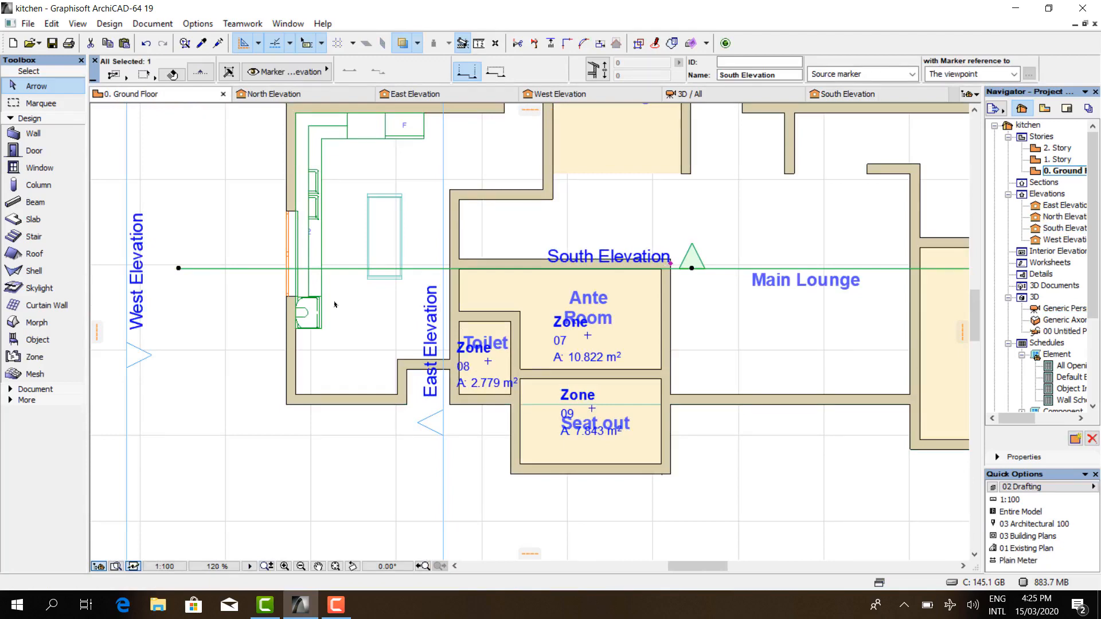
scroll(361, 217, up, 5)
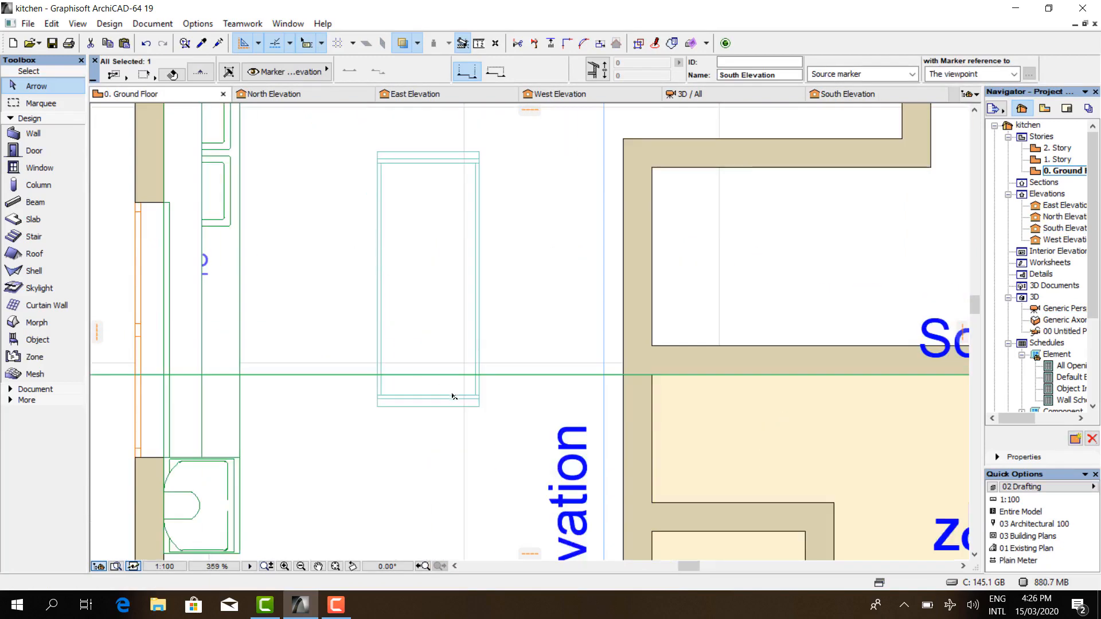
scroll(382, 398, up, 3)
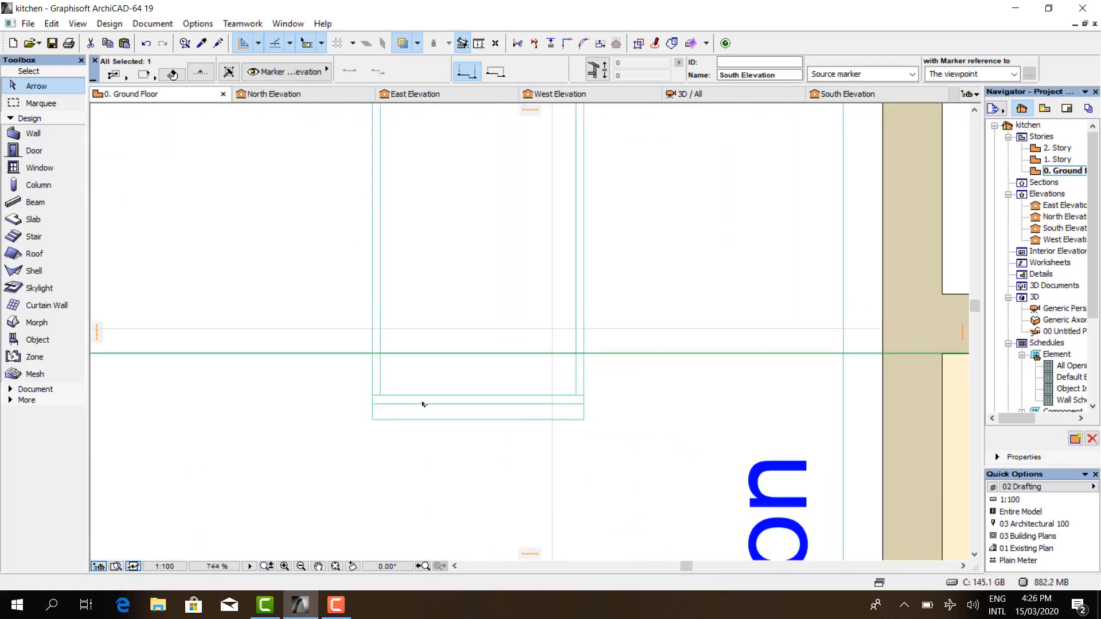
click(543, 396)
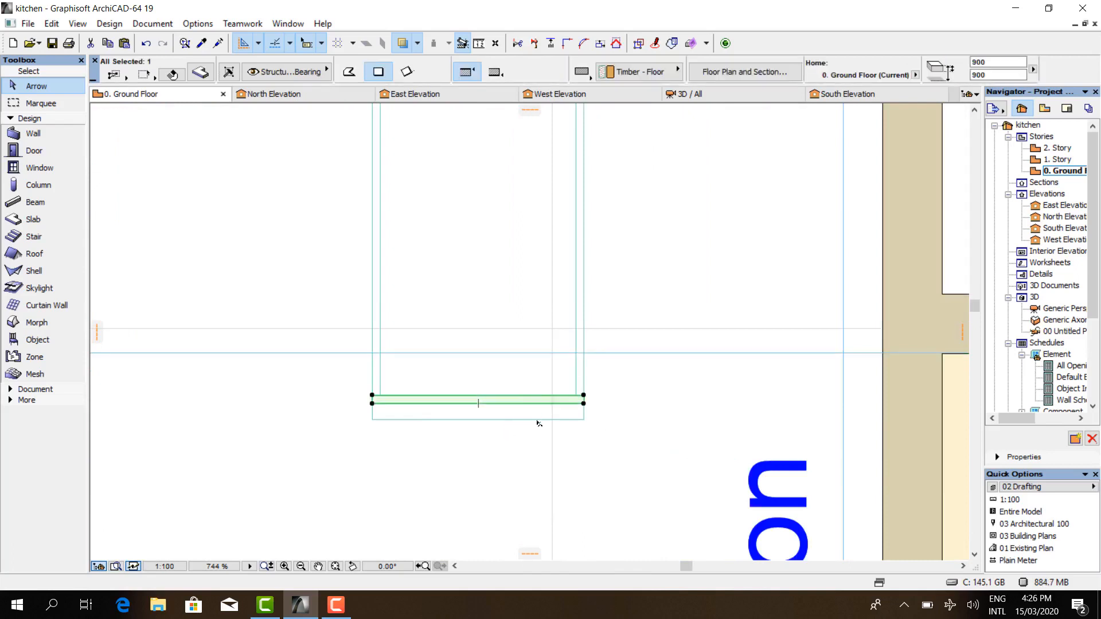
scroll(535, 426, down, 3)
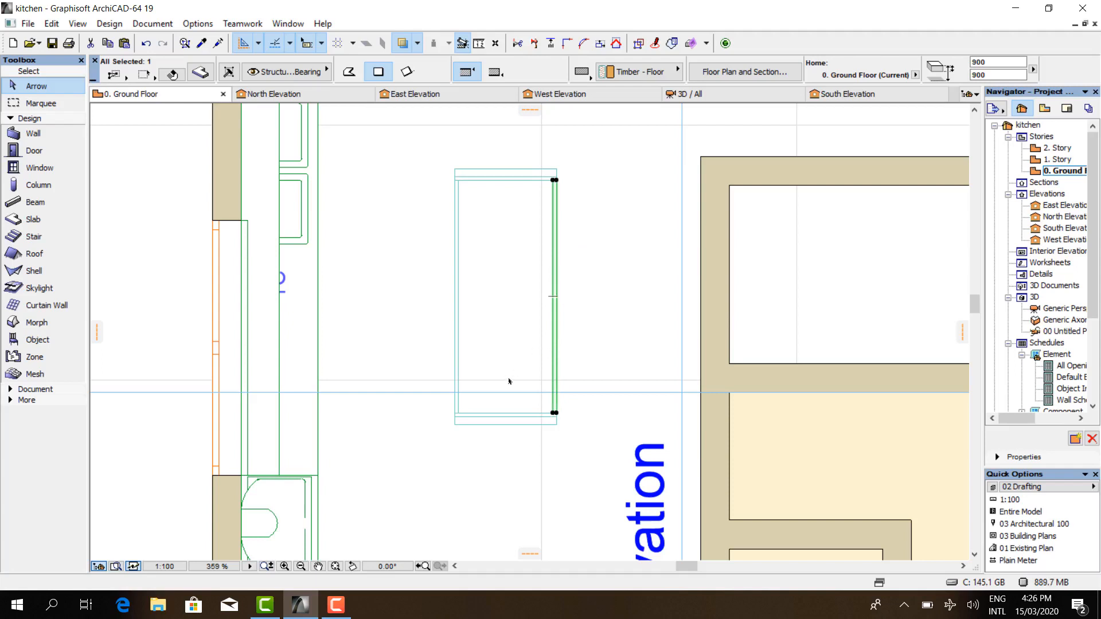
right_click(458, 457)
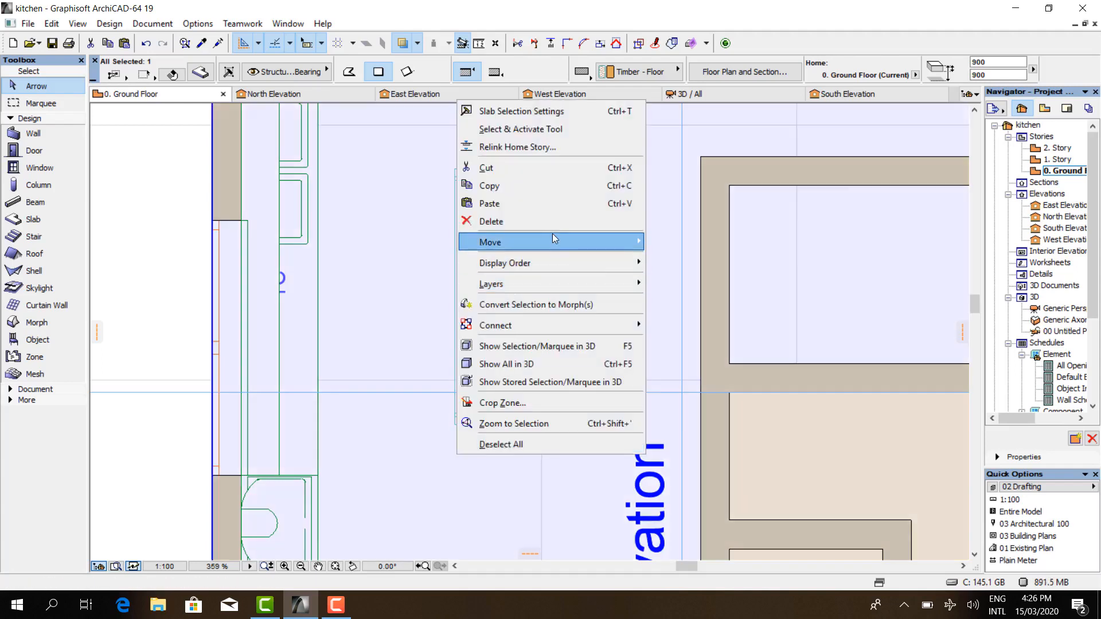
mouse_move(557, 241)
click(688, 317)
scroll(551, 304, up, 4)
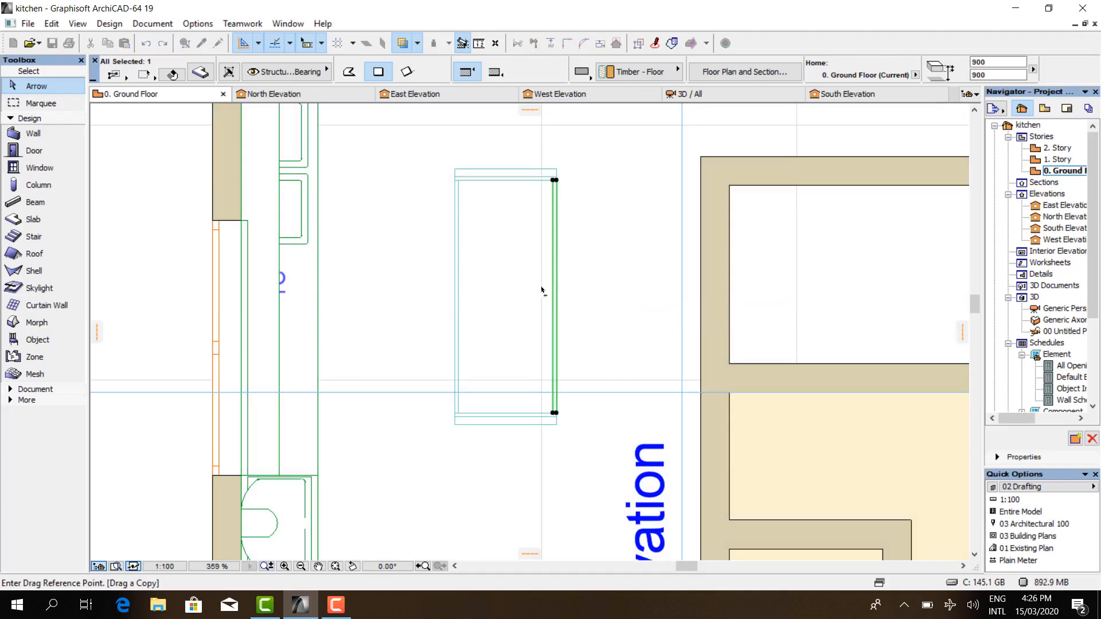
click(561, 305)
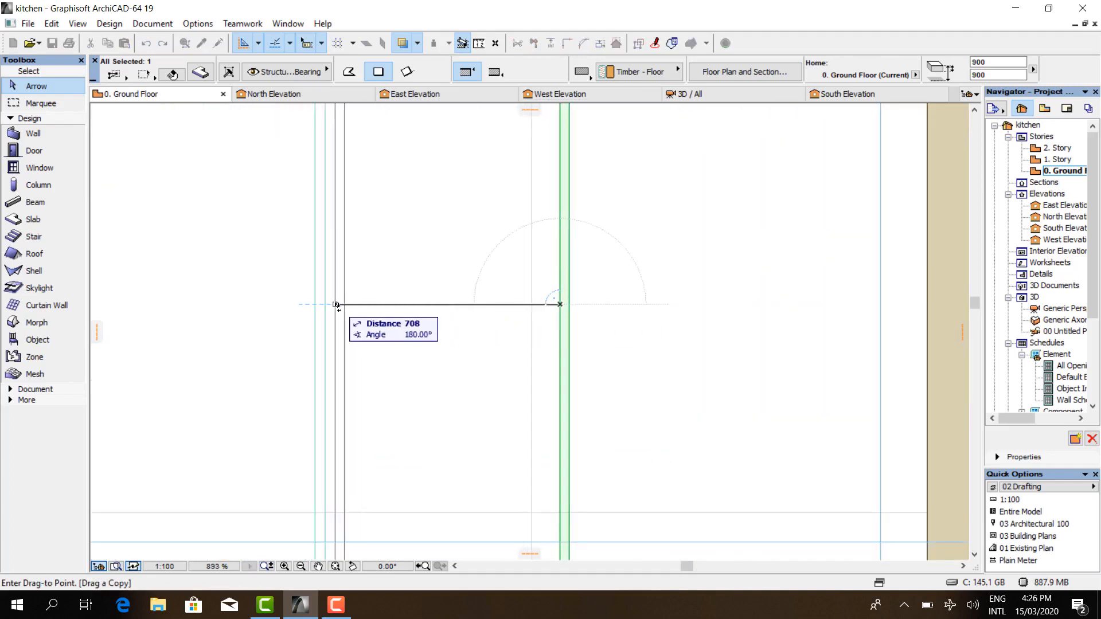
click(369, 305)
- Shorten the copied panel by offsetting its upper end edge down toward the middle of the island
scroll(364, 226, down, 3)
scroll(396, 198, up, 4)
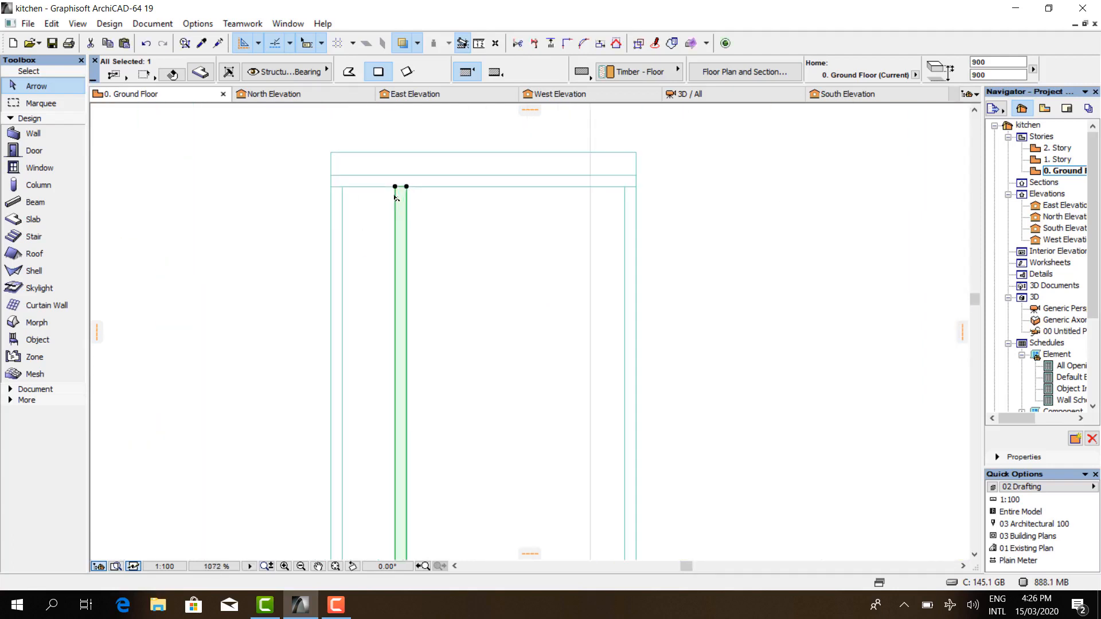
click(400, 228)
scroll(399, 365, down, 8)
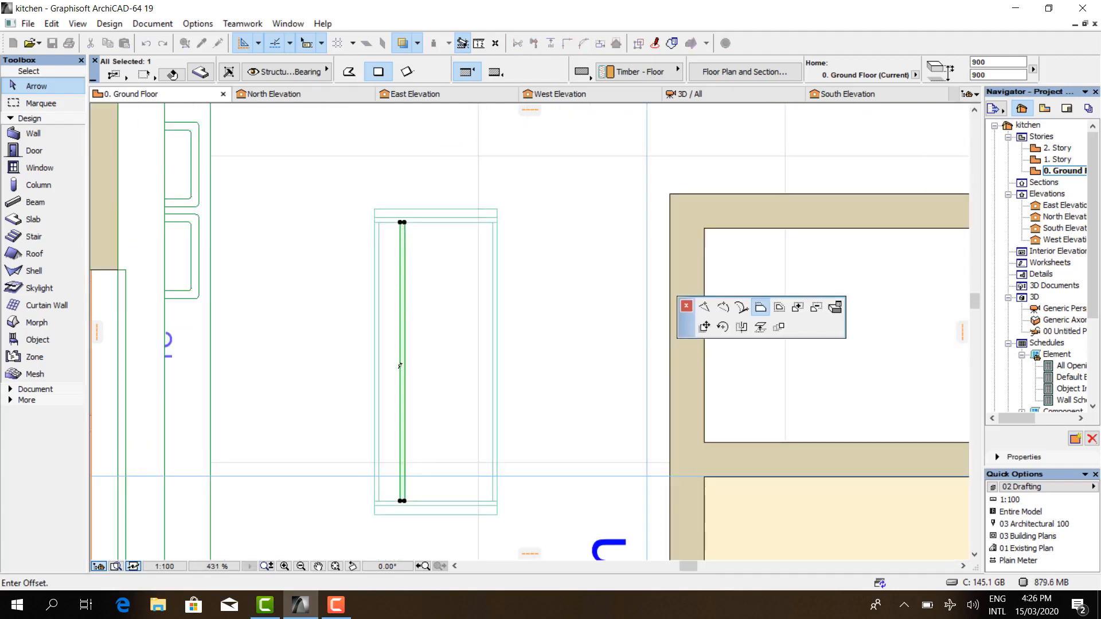
scroll(400, 367, up, 3)
click(405, 292)
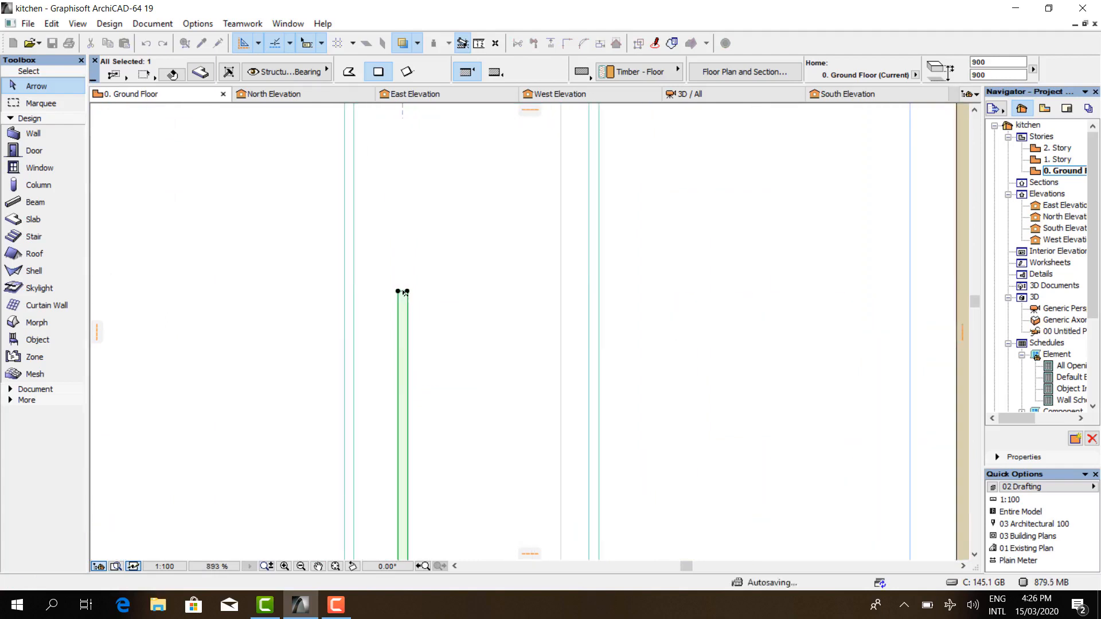
- Offset the copied panel's lower end edge up, leaving a short upright piece near the island's middle
scroll(409, 344, down, 3)
scroll(410, 392, up, 7)
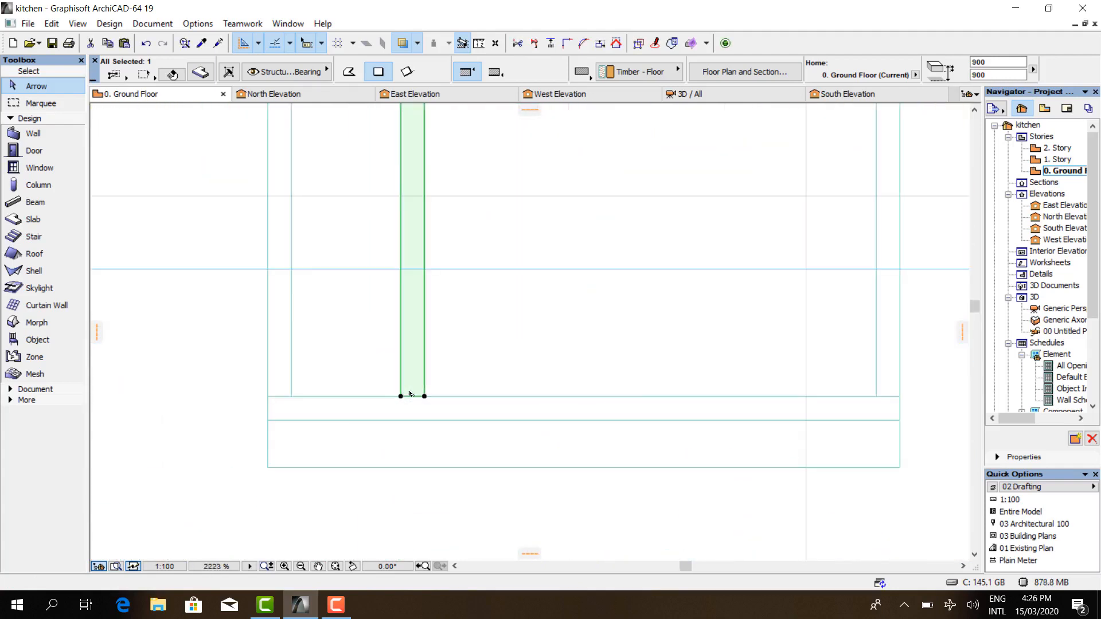
click(413, 261)
scroll(419, 265, down, 4)
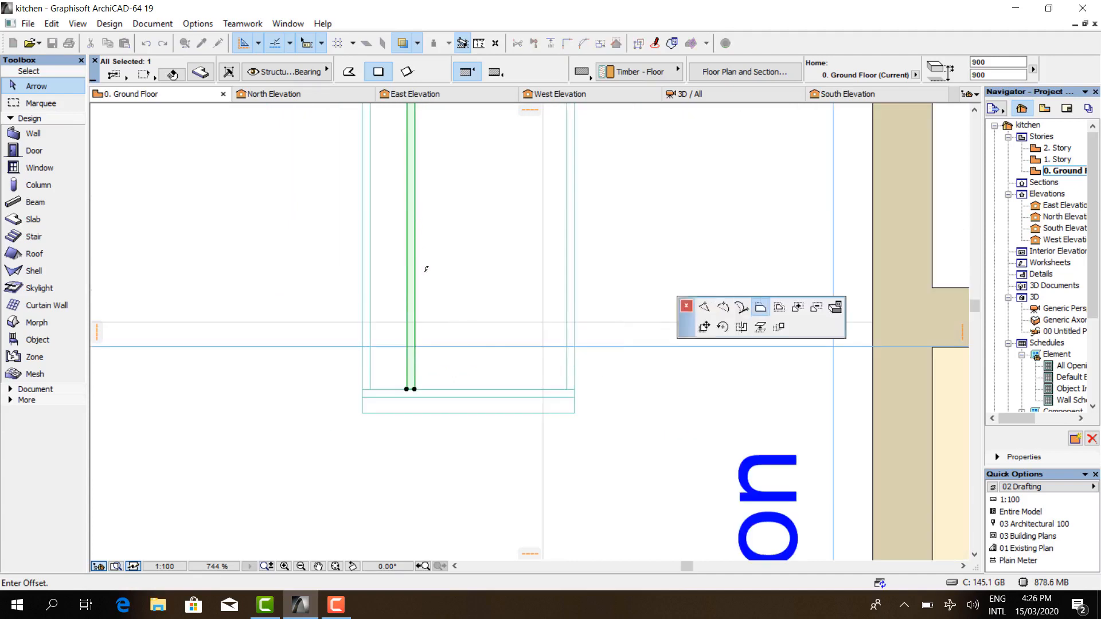
scroll(426, 269, down, 3)
click(420, 244)
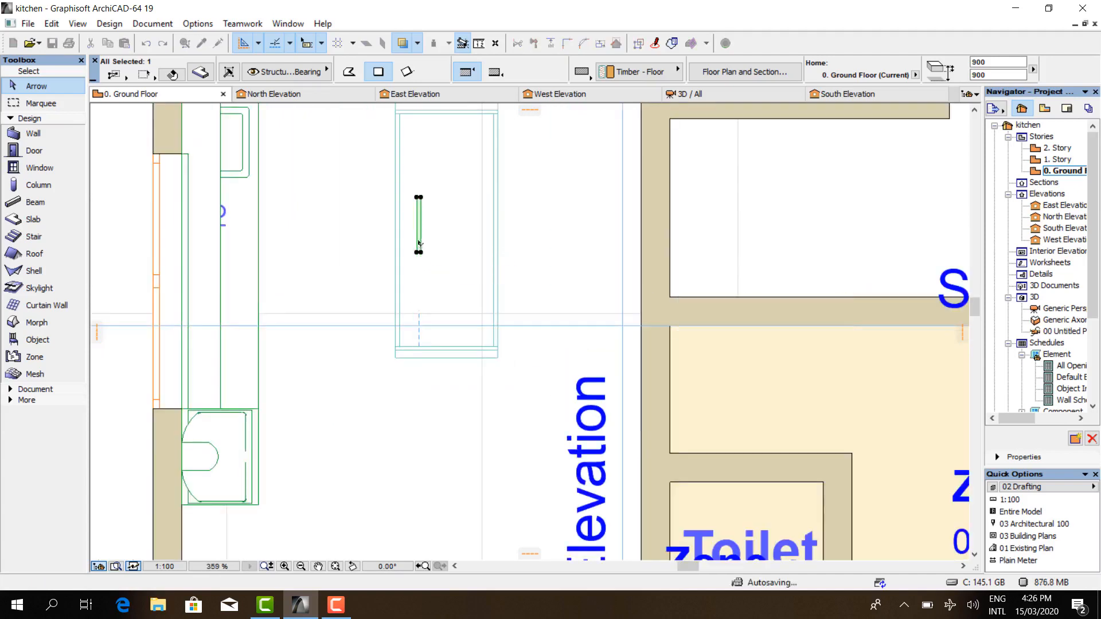
- Move the upright piece sideways until its outer edge meets the inner face of the adjacent long-side rail
scroll(420, 244, up, 3)
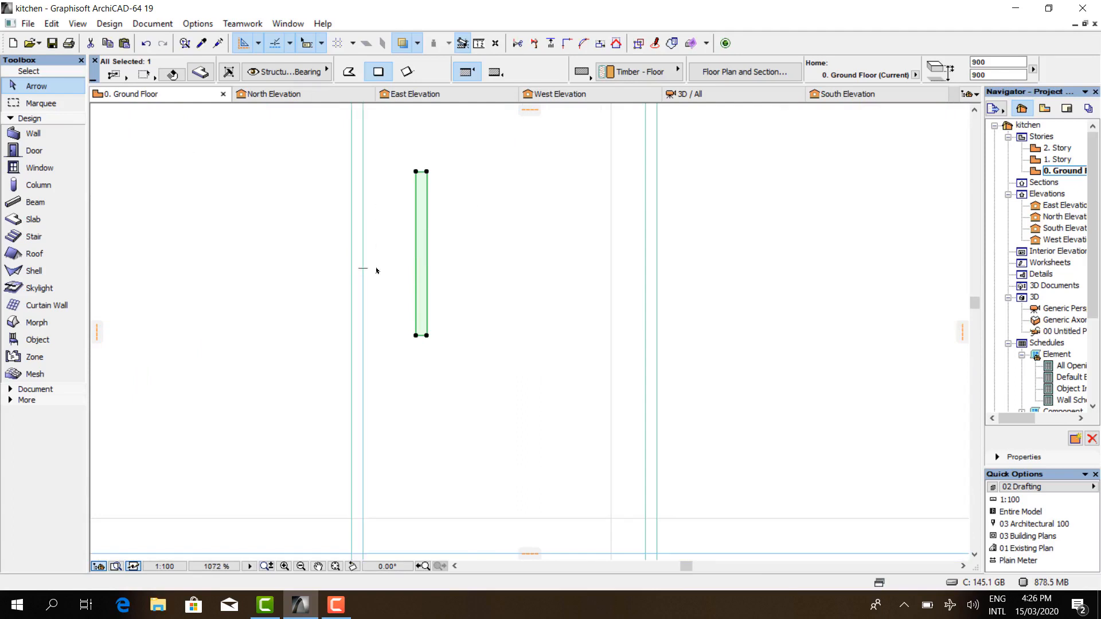
key(ctrl+d)
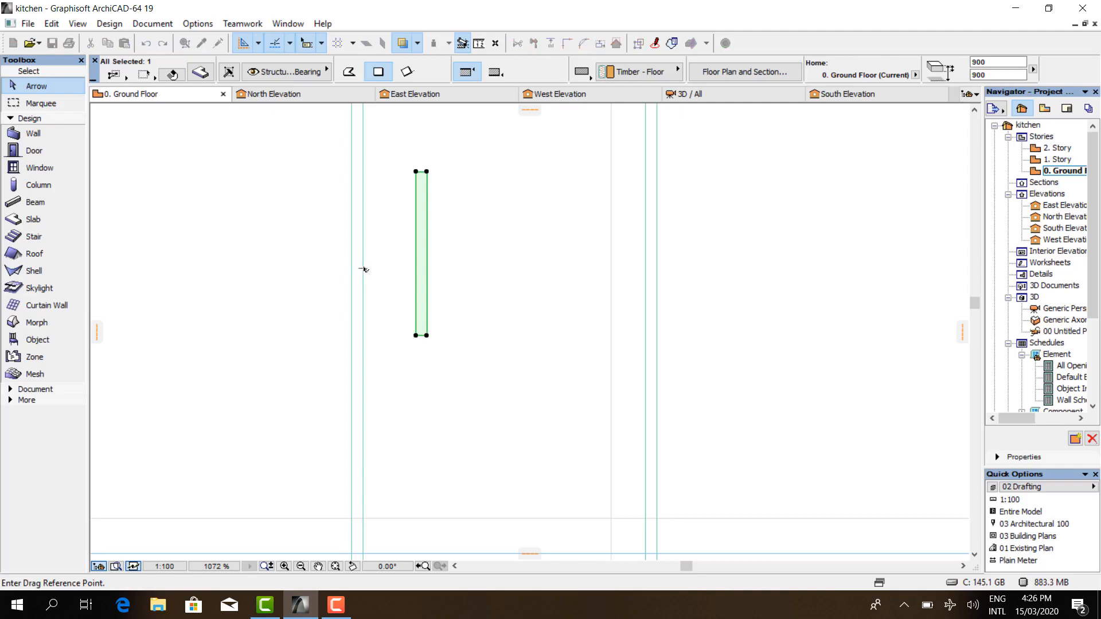
click(363, 268)
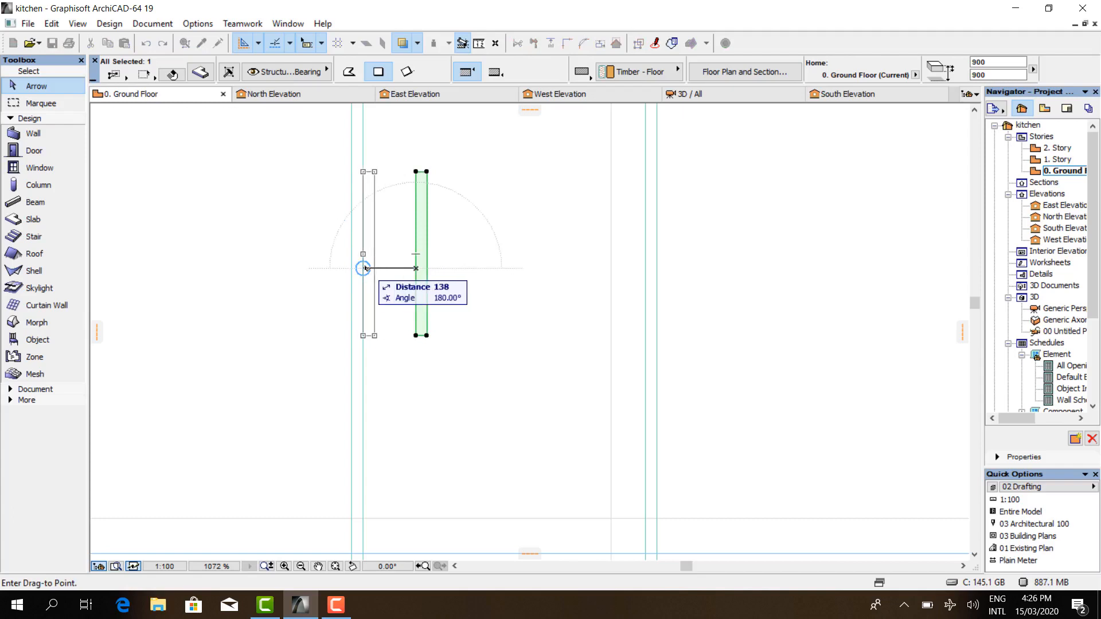
click(364, 268)
- Shorten the upright piece by offsetting its upper end edge down and its lower end edge up
scroll(371, 170, up, 3)
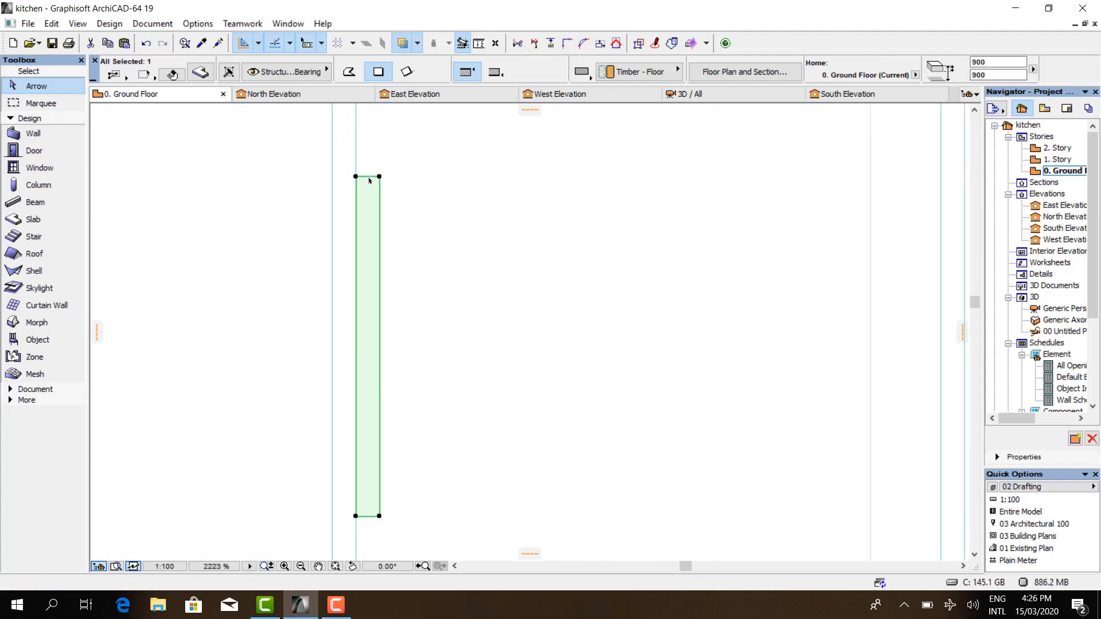
click(369, 178)
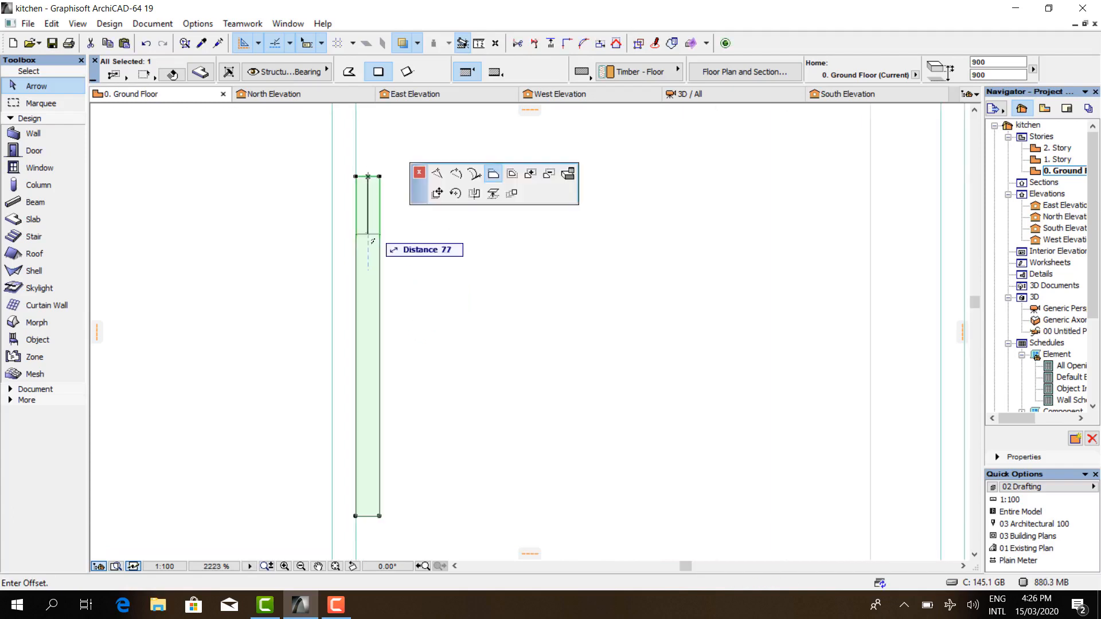
click(370, 293)
click(367, 516)
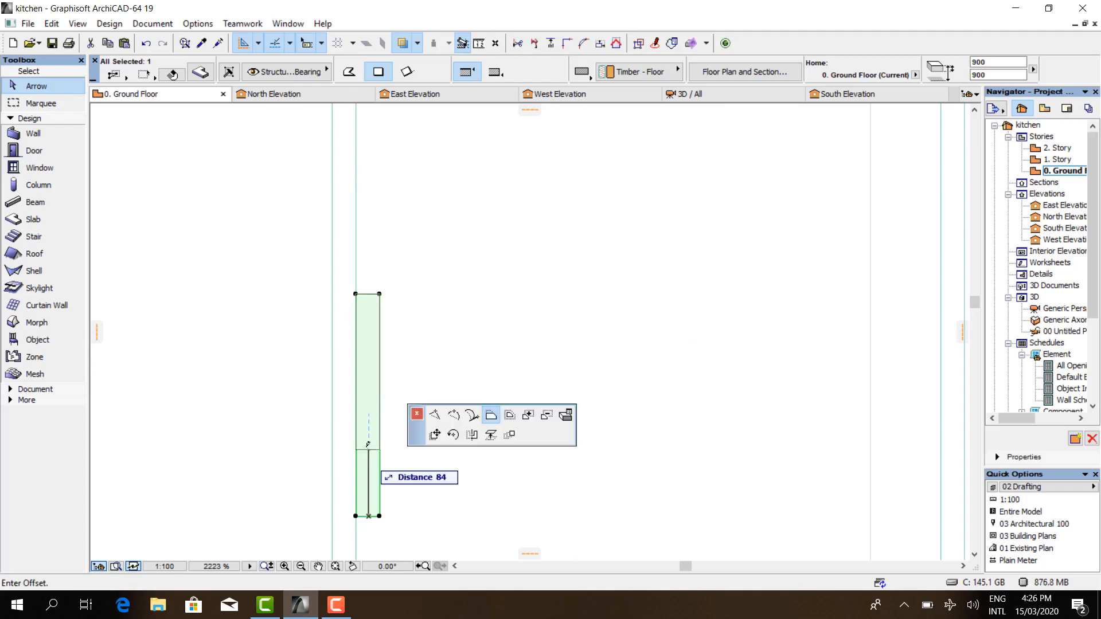
click(368, 443)
click(401, 408)
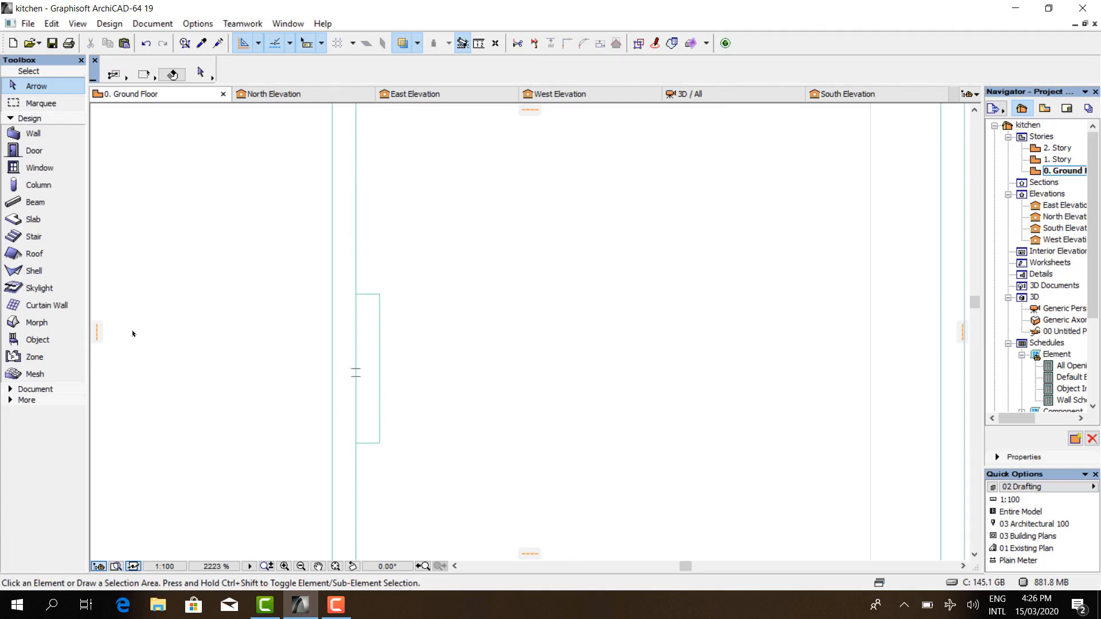
click(40, 390)
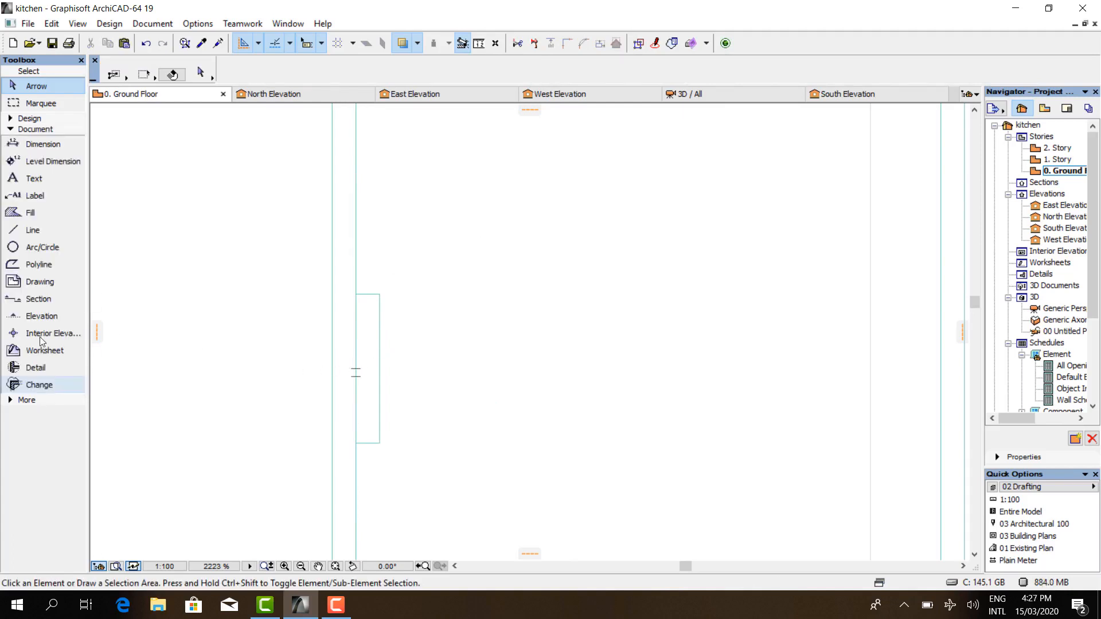
click(33, 229)
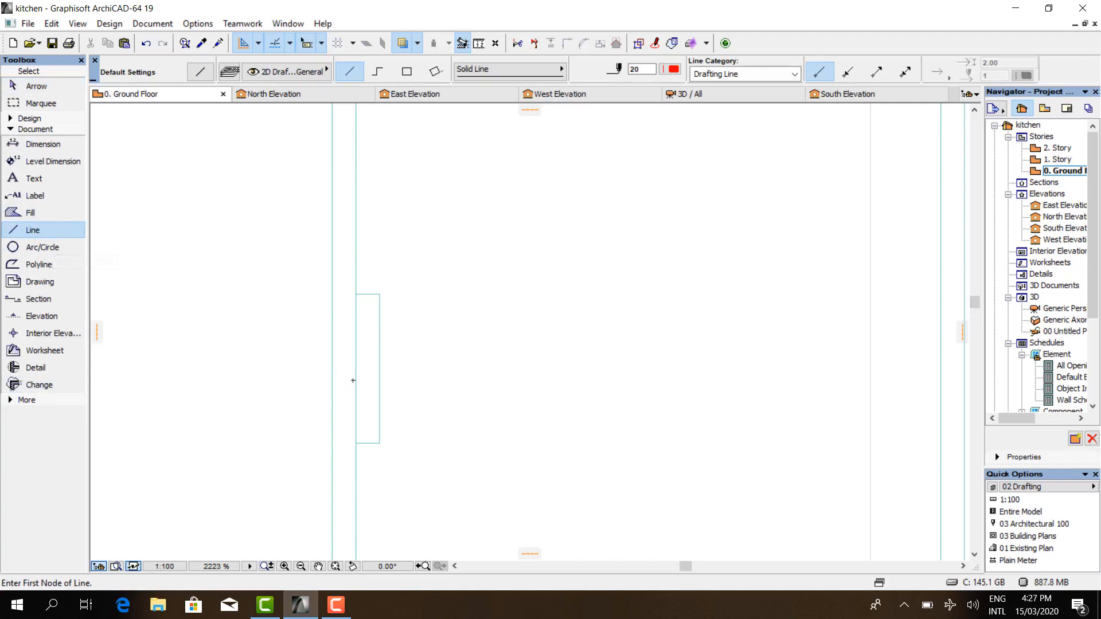
key(Escape)
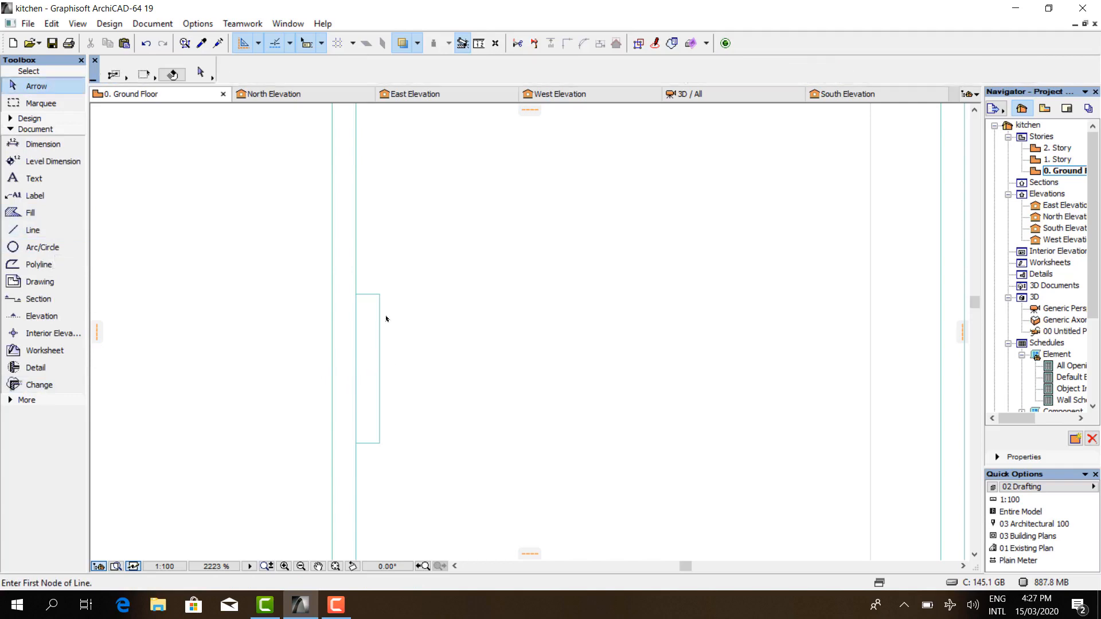
- Move the upright piece a short distance away from the rail toward the inside of the island
click(380, 298)
key(ctrl+d)
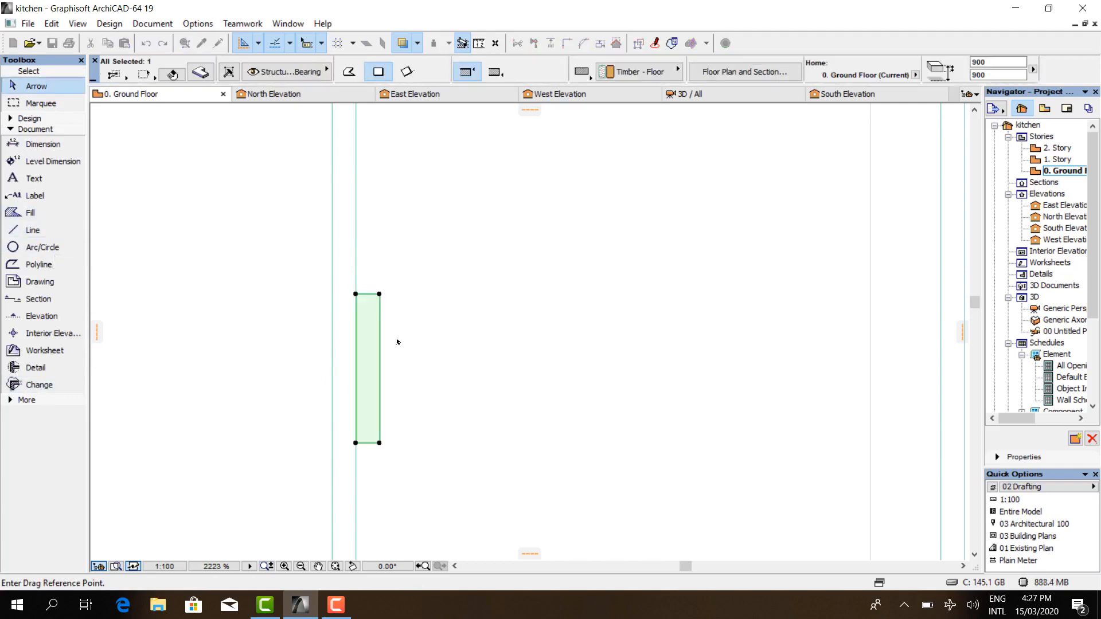
click(384, 358)
click(415, 360)
click(366, 376)
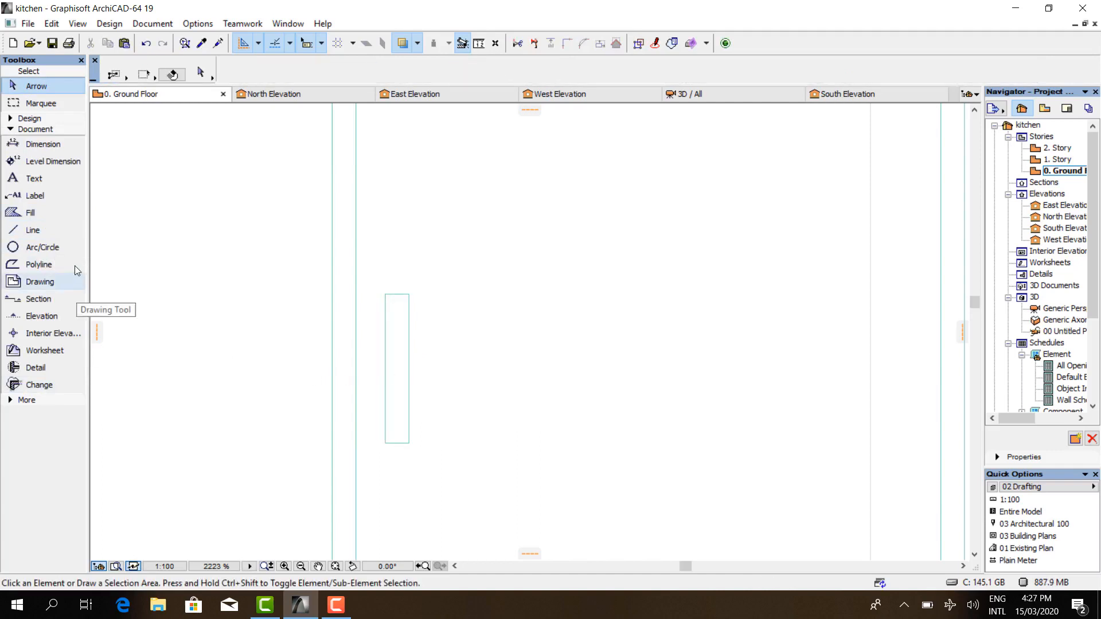
- Draw T-shaped guide lines between rail and upright: a short perpendicular line from the rail's inner face, with lines going up and down from its end
click(45, 230)
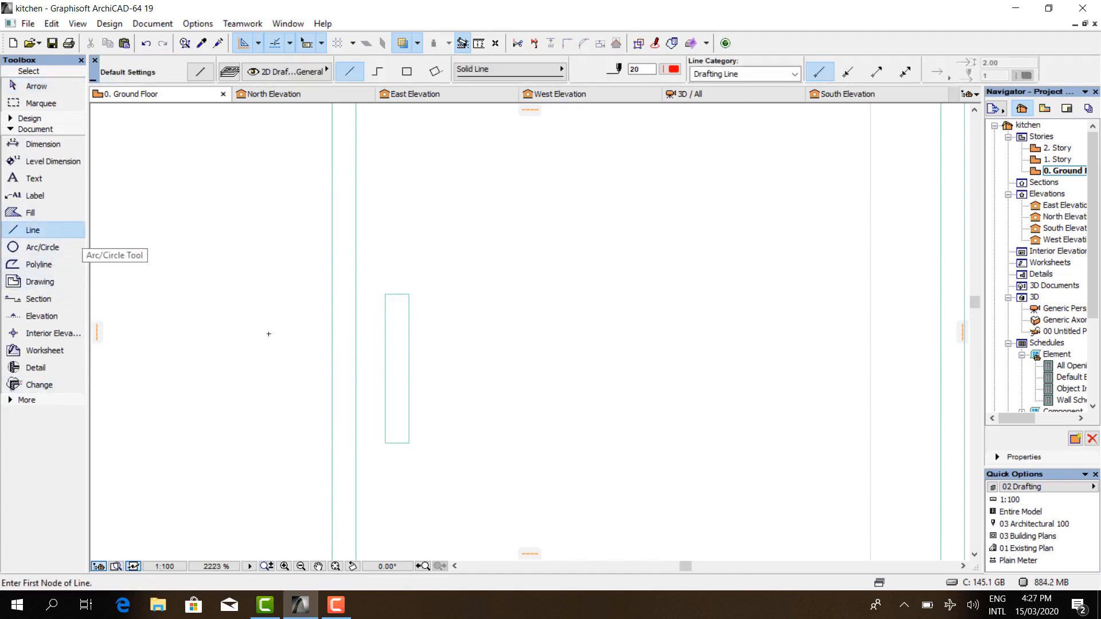
click(356, 376)
click(371, 377)
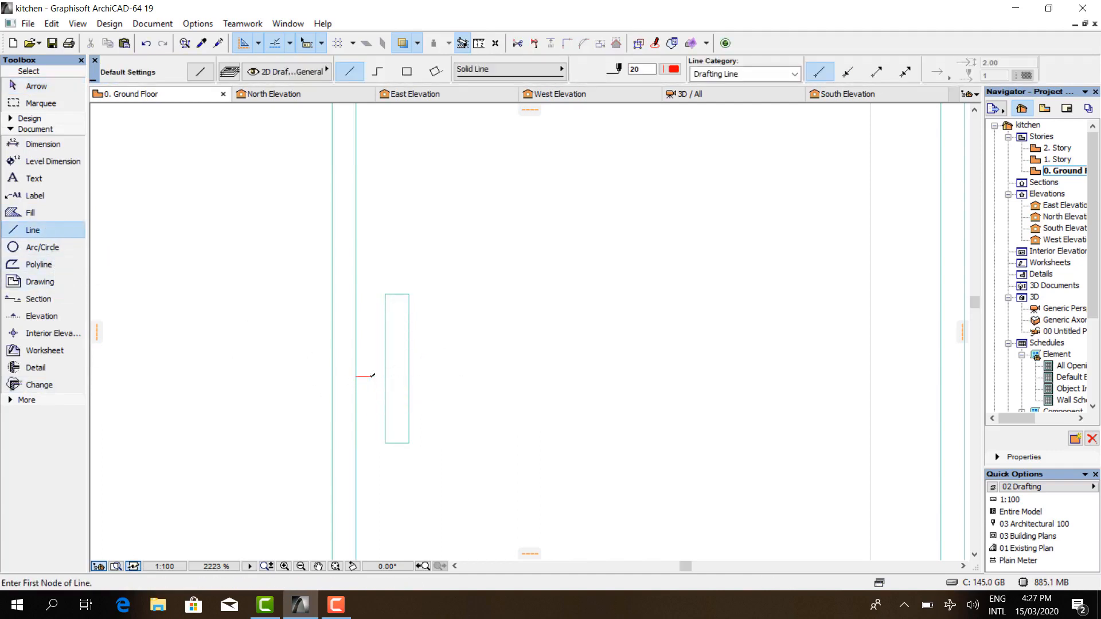
click(372, 376)
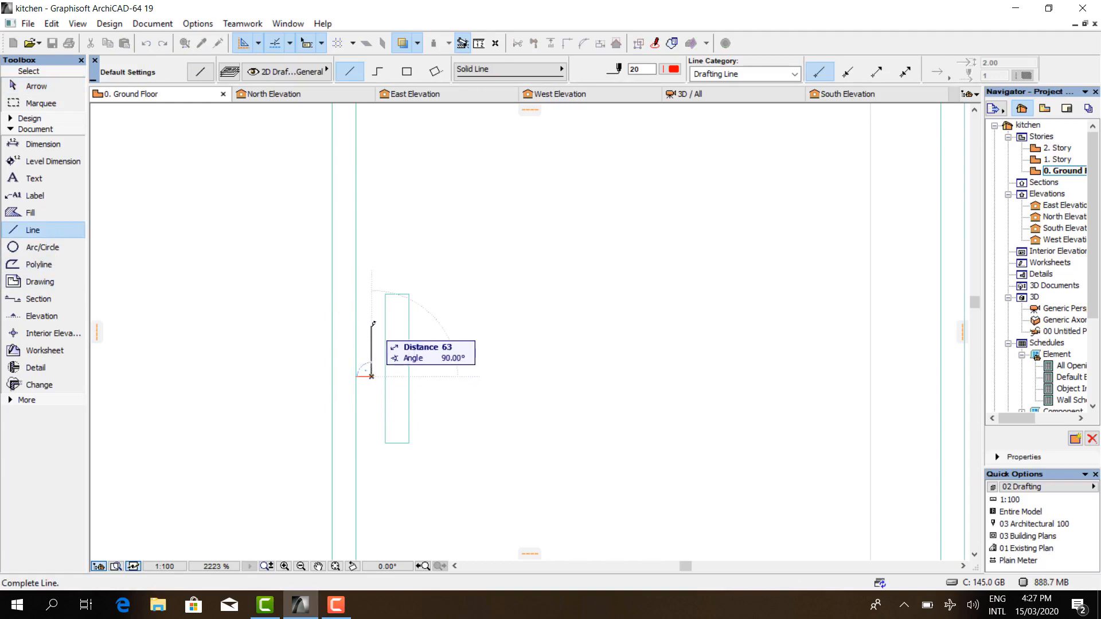
click(372, 348)
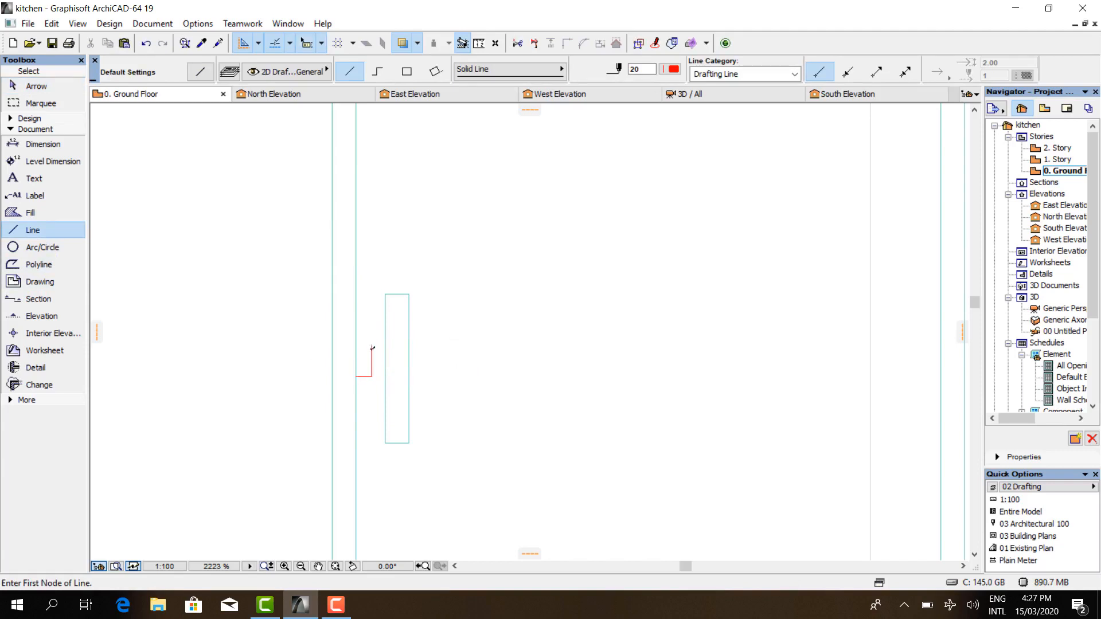
click(371, 376)
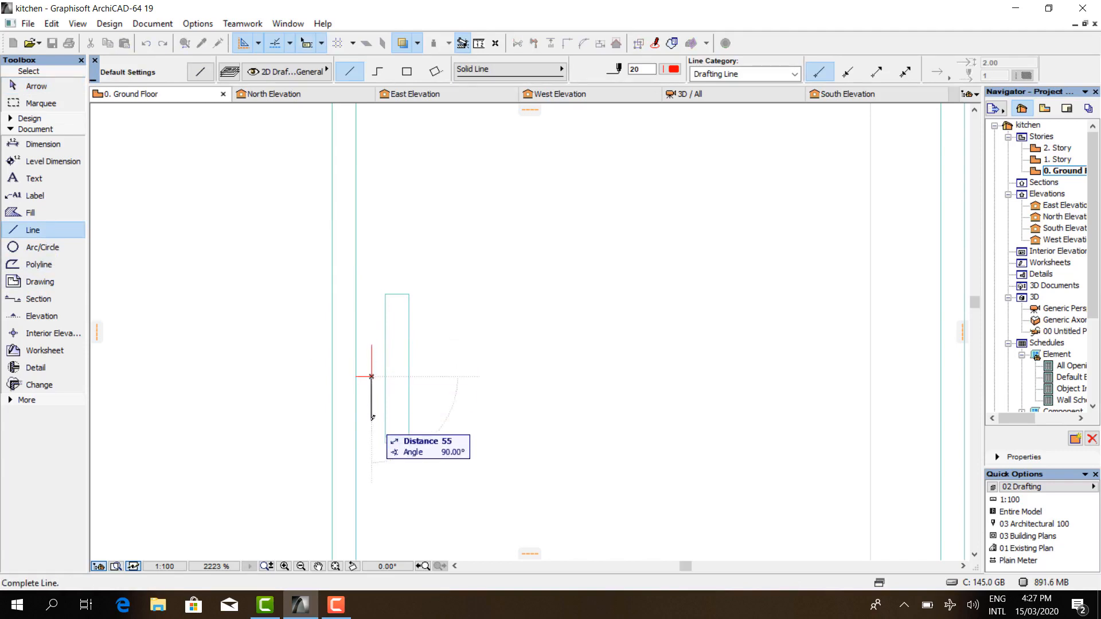
click(371, 408)
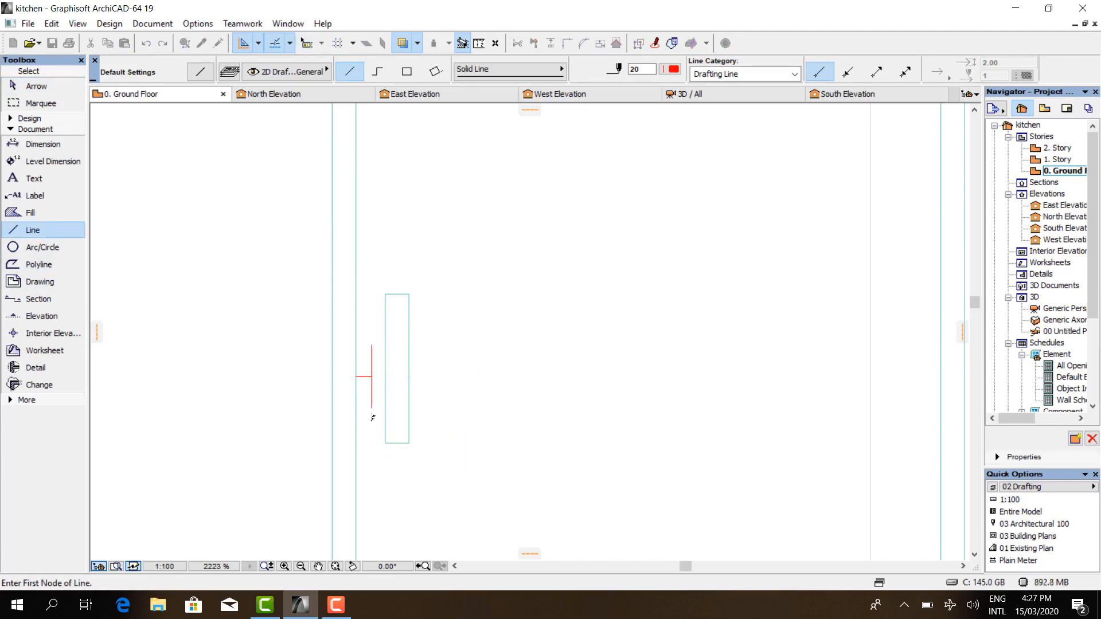
key(Escape)
- Move the upright piece about 18 mm so its rail-side edge lies on the vertical guide lines
drag(413, 371, 375, 405)
key(ctrl+d)
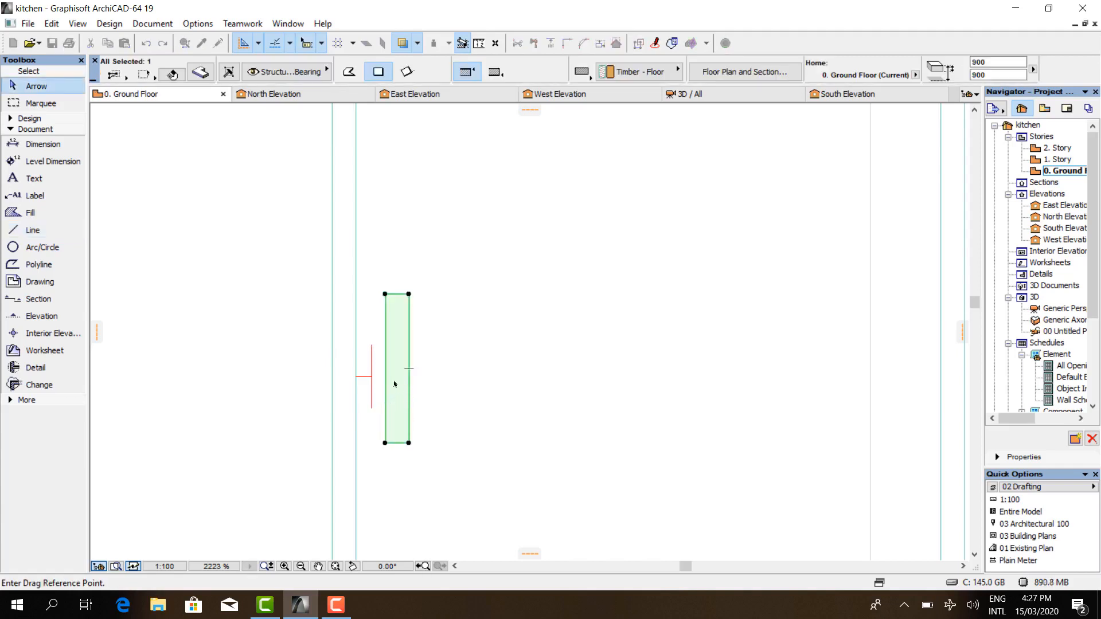
scroll(386, 371, up, 3)
click(384, 385)
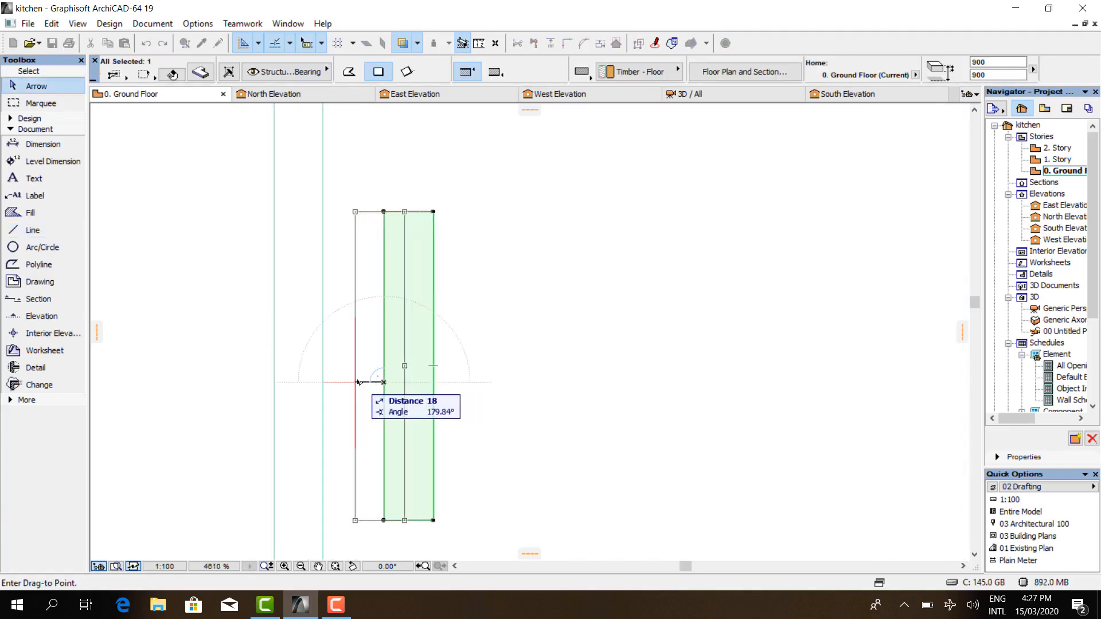
click(355, 385)
- Offset the upright's upper end edge down about 63 mm to the upper end of the vertical guide line
click(389, 213)
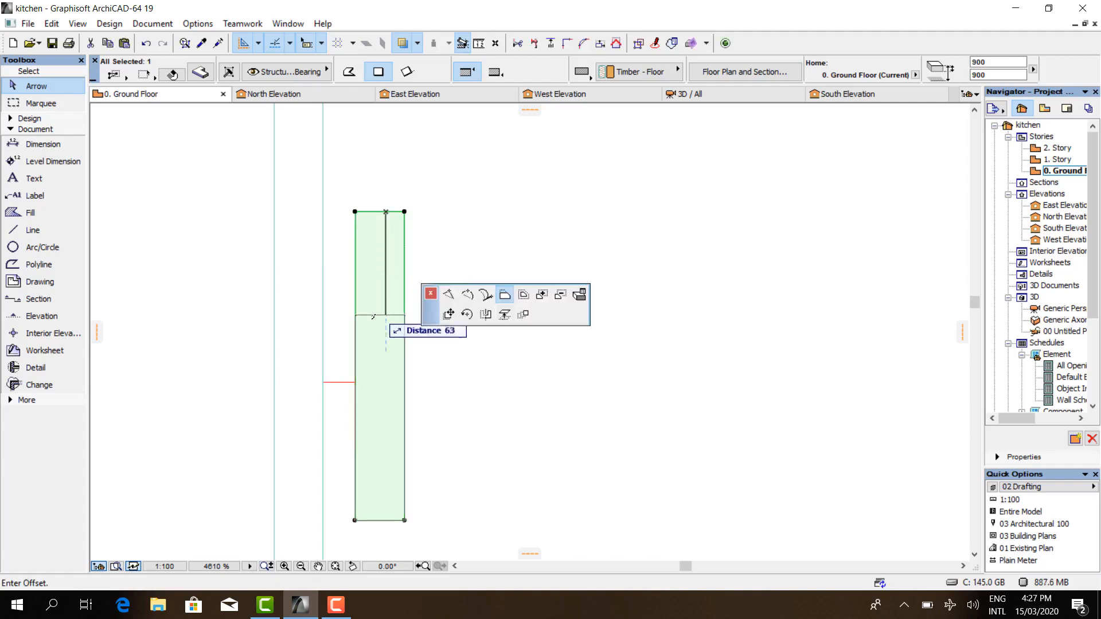
click(355, 315)
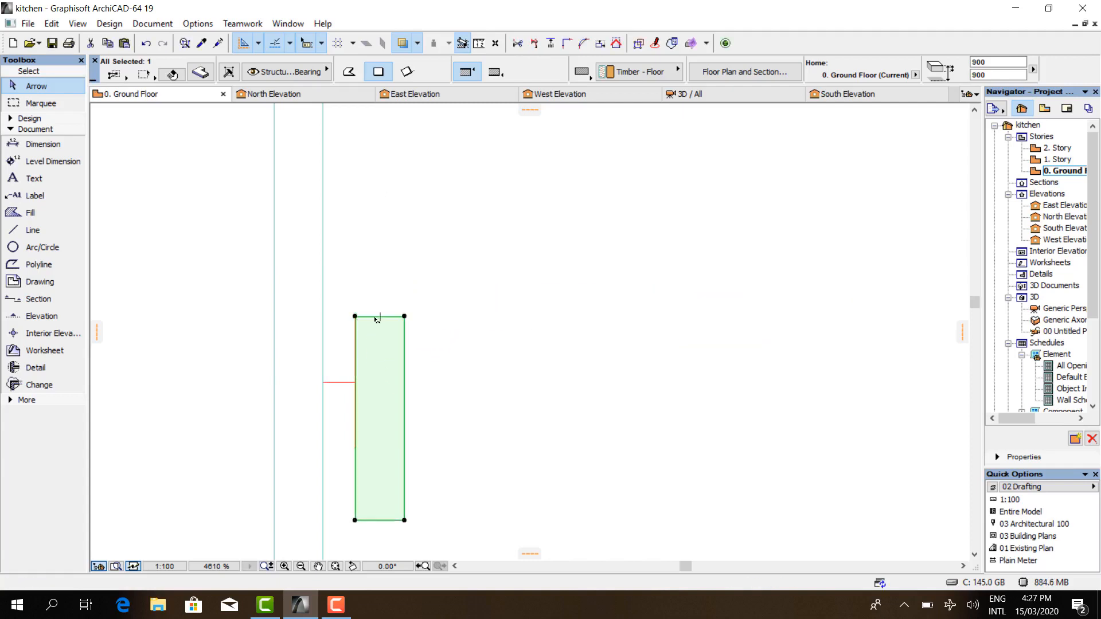
click(377, 316)
click(376, 340)
click(375, 341)
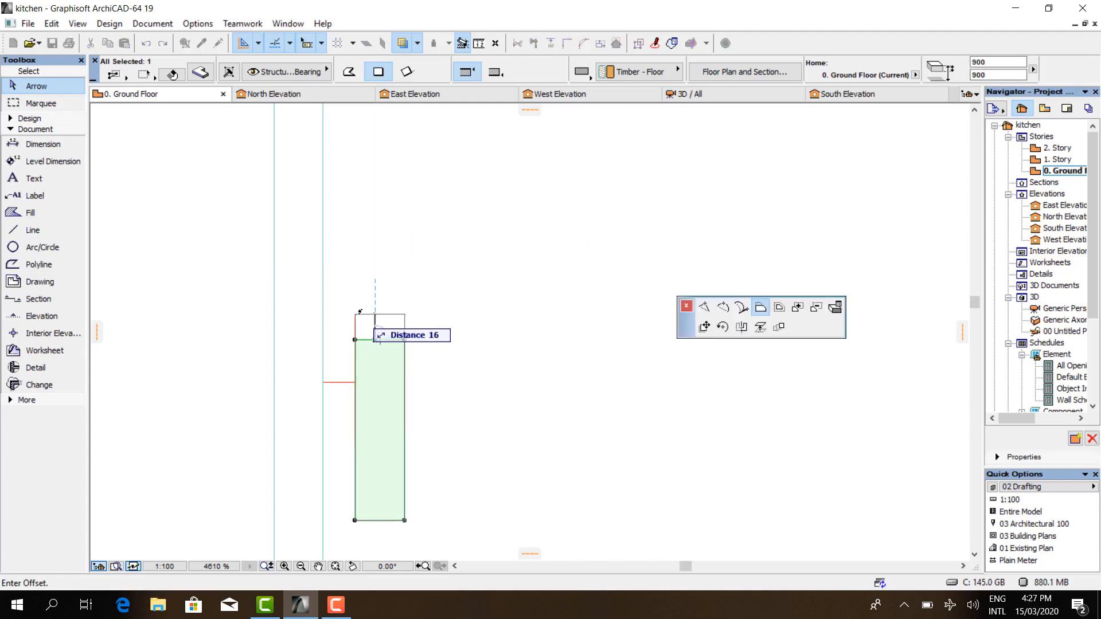
click(356, 316)
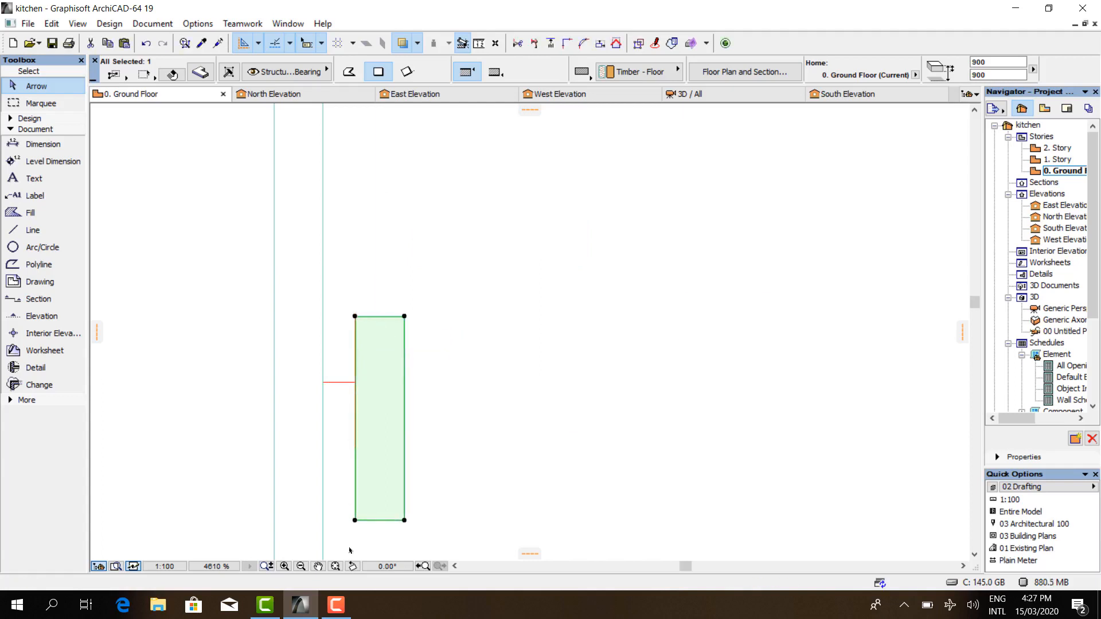
- Offset the upright's lower end edge up about 44 mm to the lower end of the vertical guide line
click(374, 521)
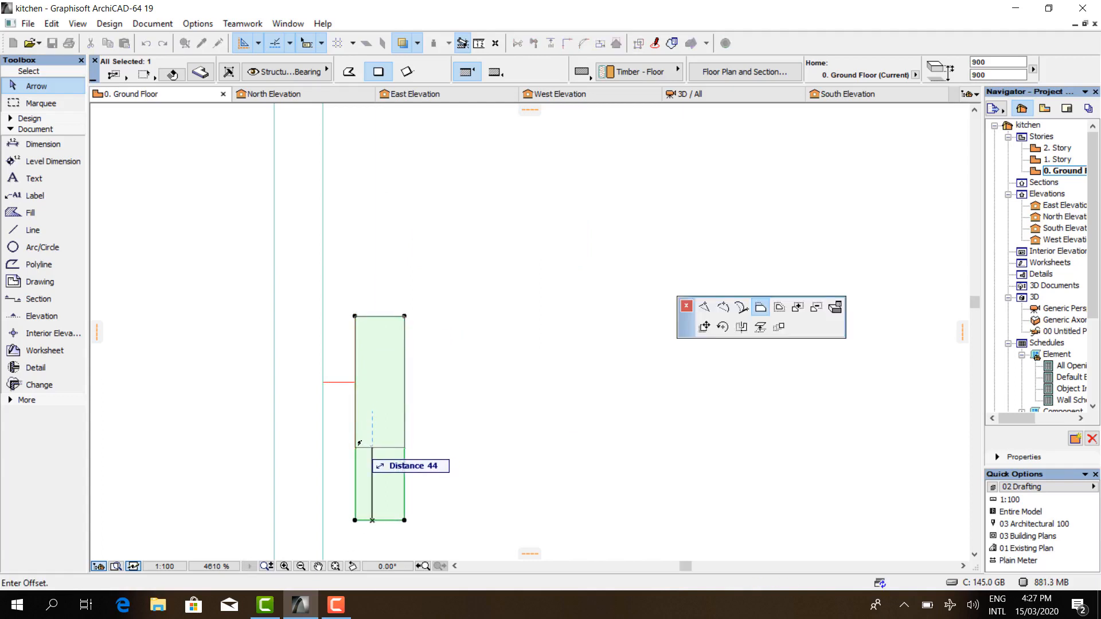
click(367, 447)
click(447, 436)
- Delete the upper vertical guide line and the short horizontal guide line beside the upright
click(356, 379)
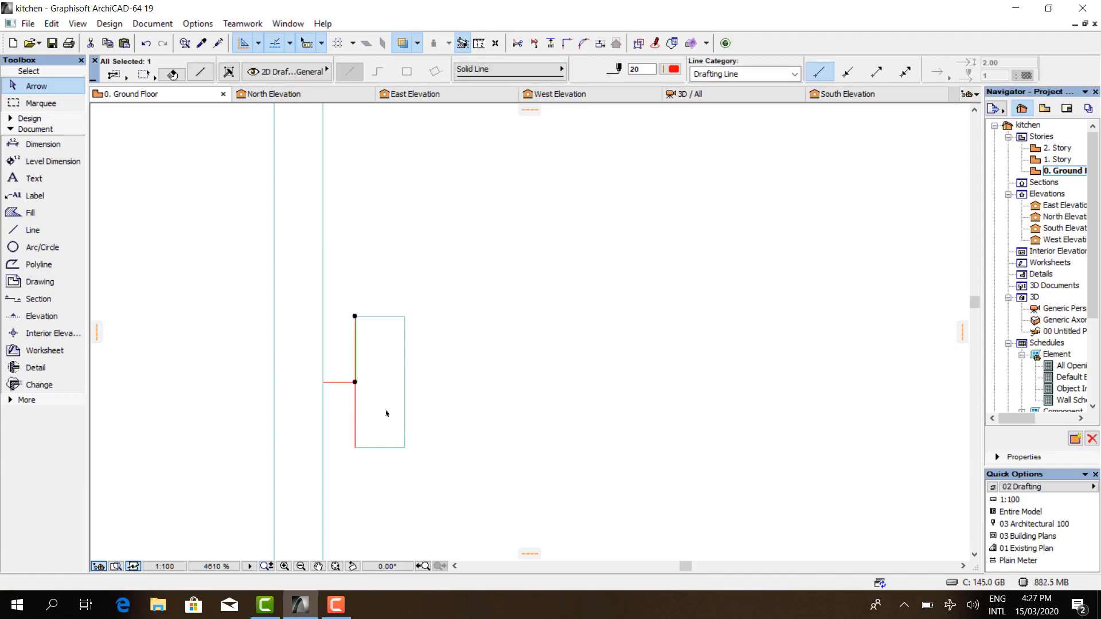
key(Delete)
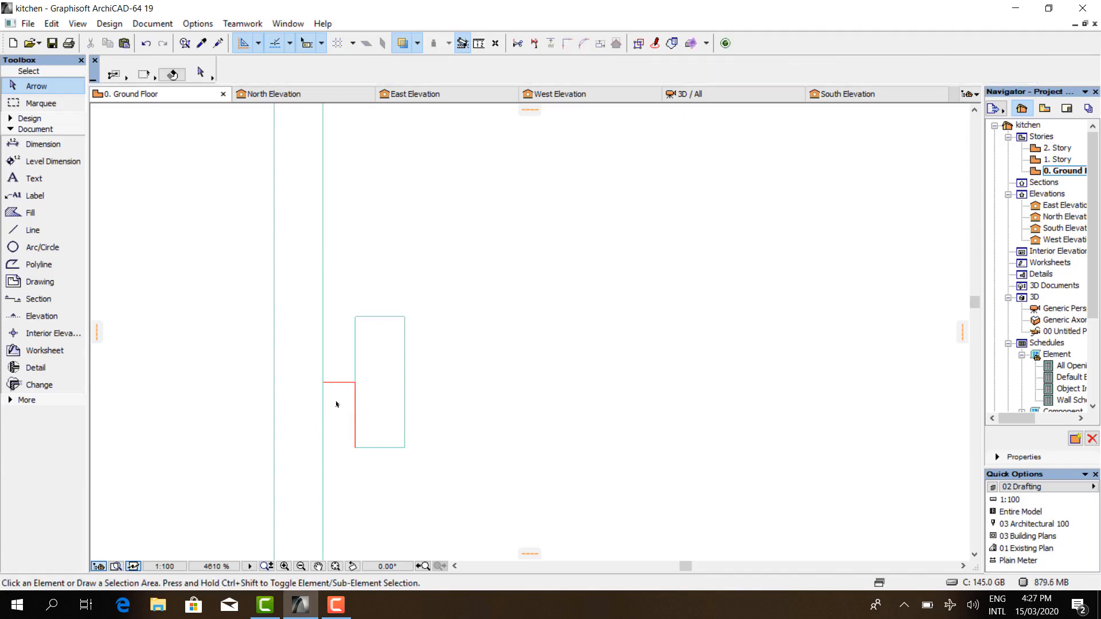
click(347, 383)
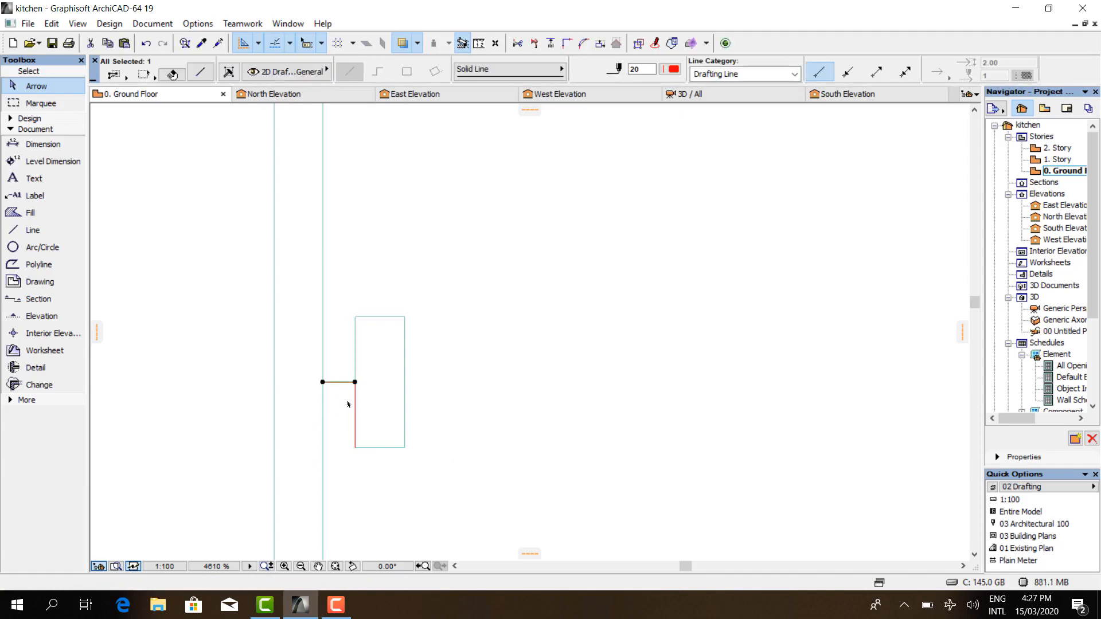
key(Delete)
- Move the shortened upright against the rail's inner face and delete the remaining vertical guide line
click(388, 397)
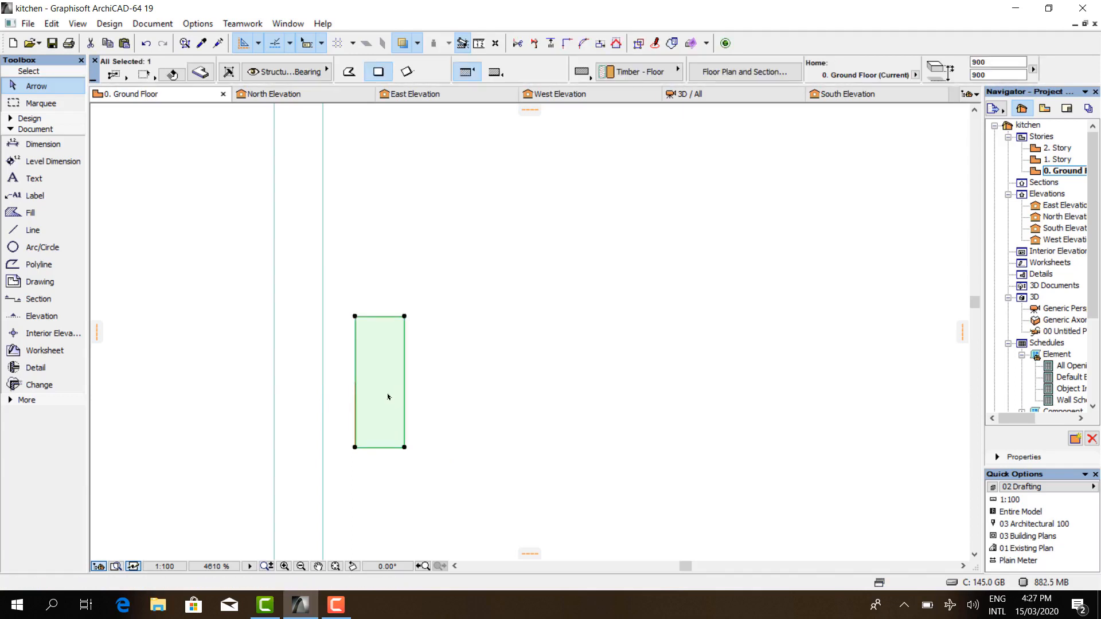
key(ctrl+d)
click(355, 383)
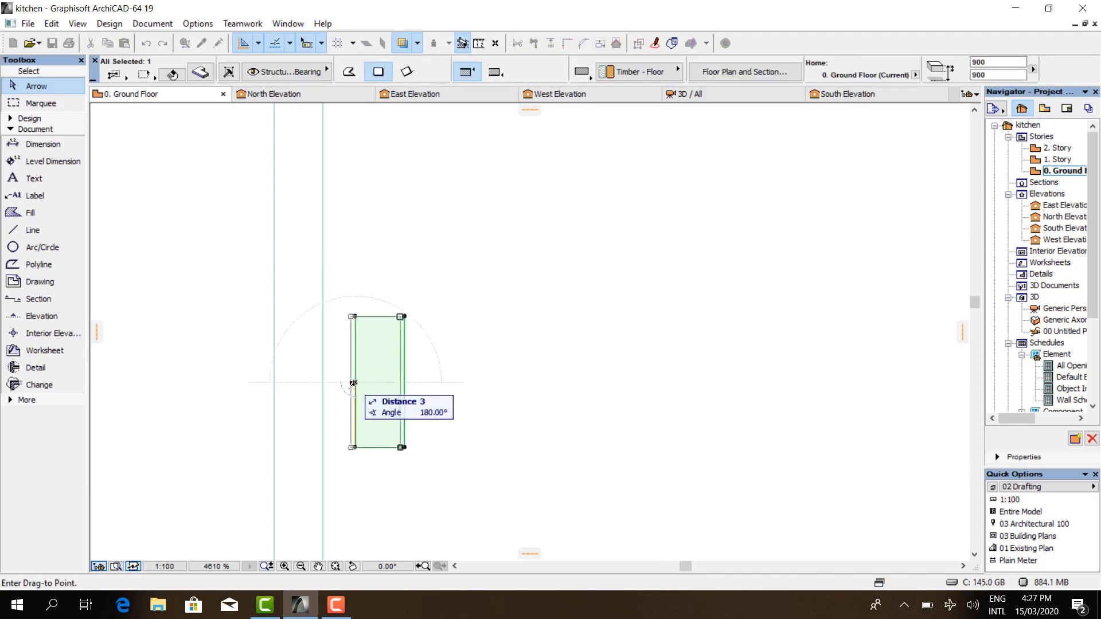
click(324, 385)
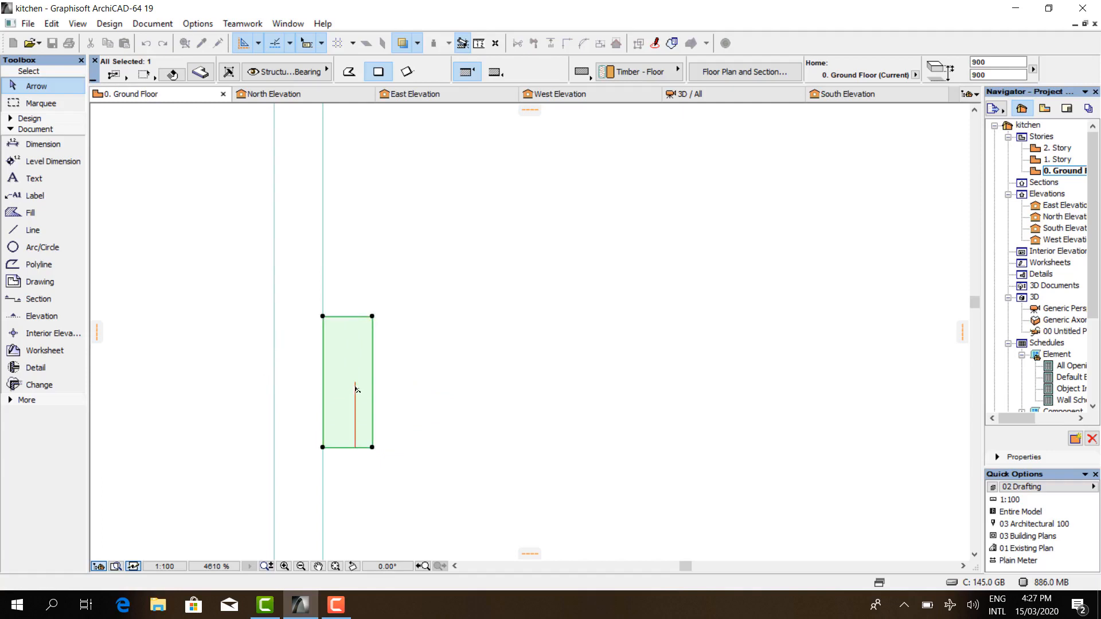
click(359, 394)
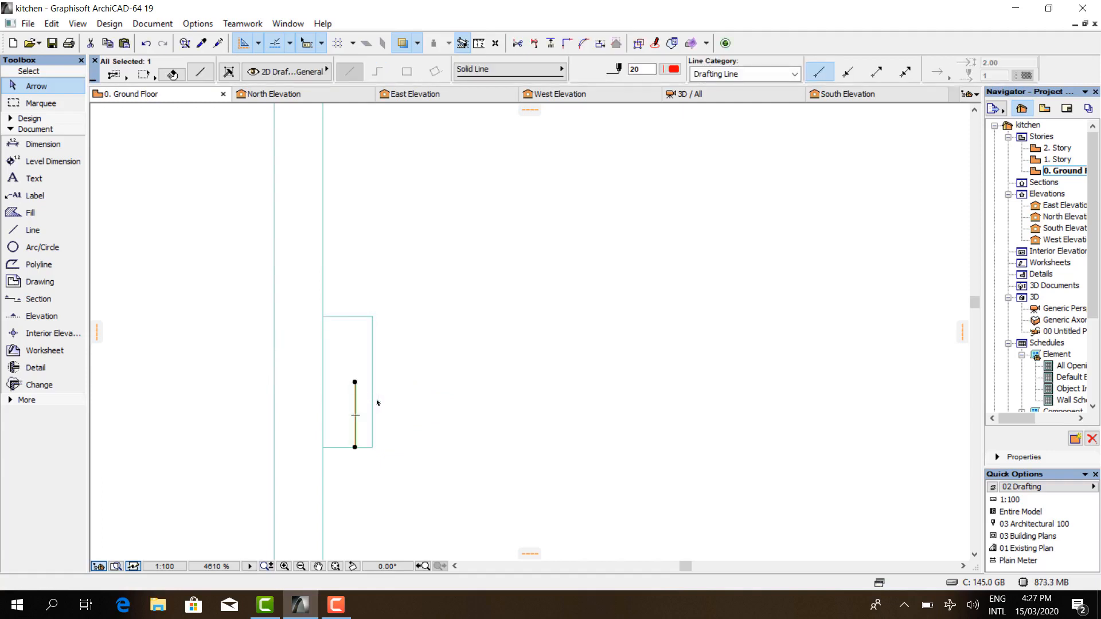
key(Delete)
- Move the central upright outward from the rail's inner face so that it sits flush with the rail's outer face
scroll(440, 300, down, 6)
click(417, 309)
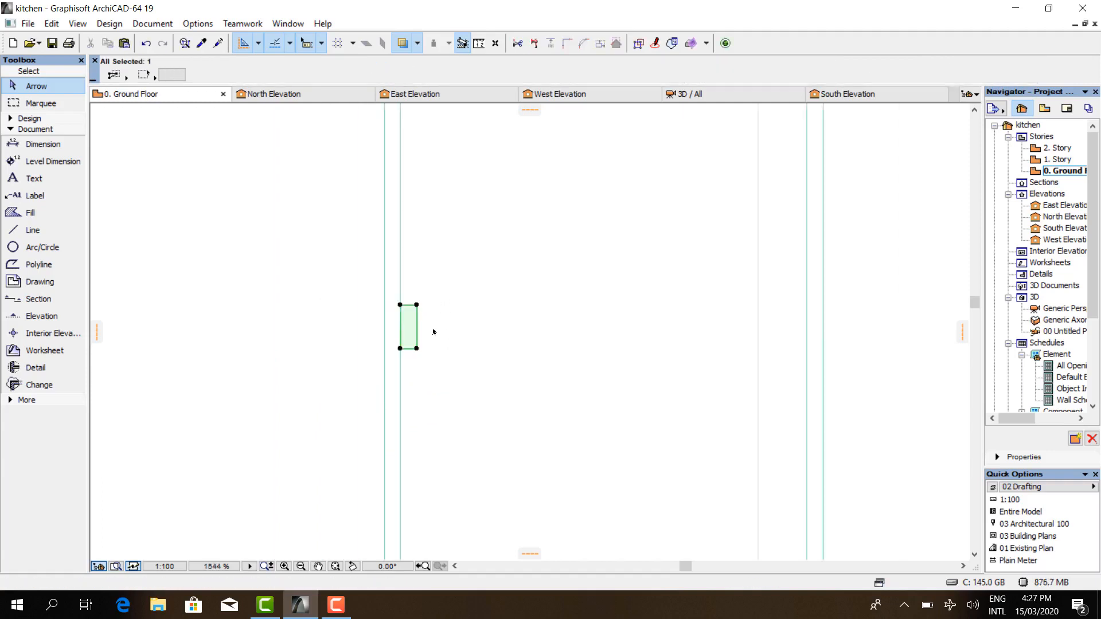
key(ctrl+d)
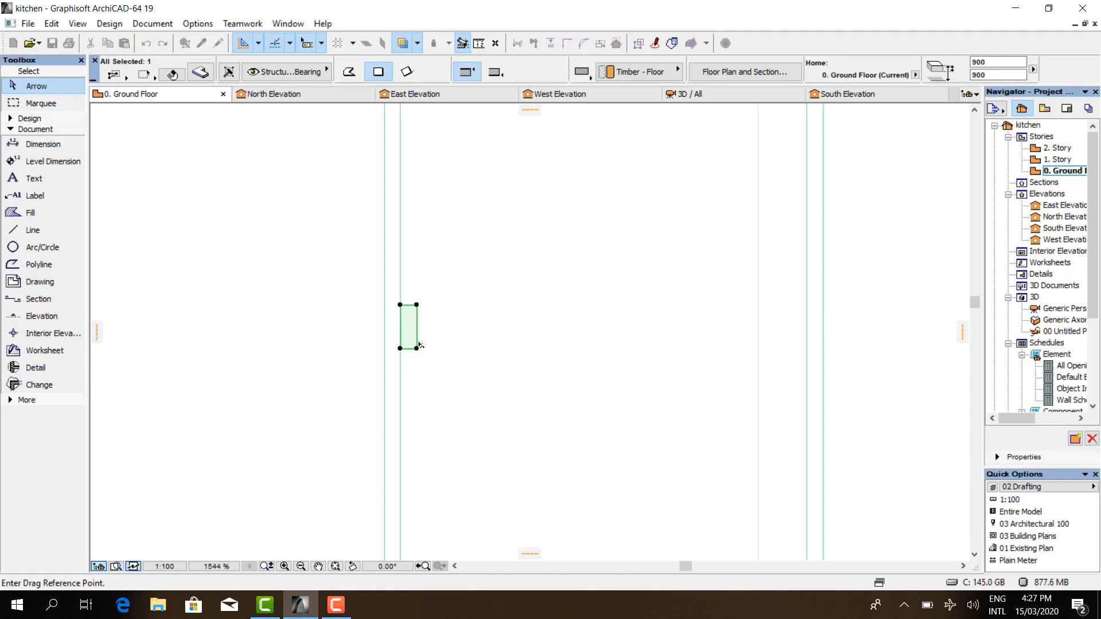
scroll(391, 317, up, 4)
click(407, 294)
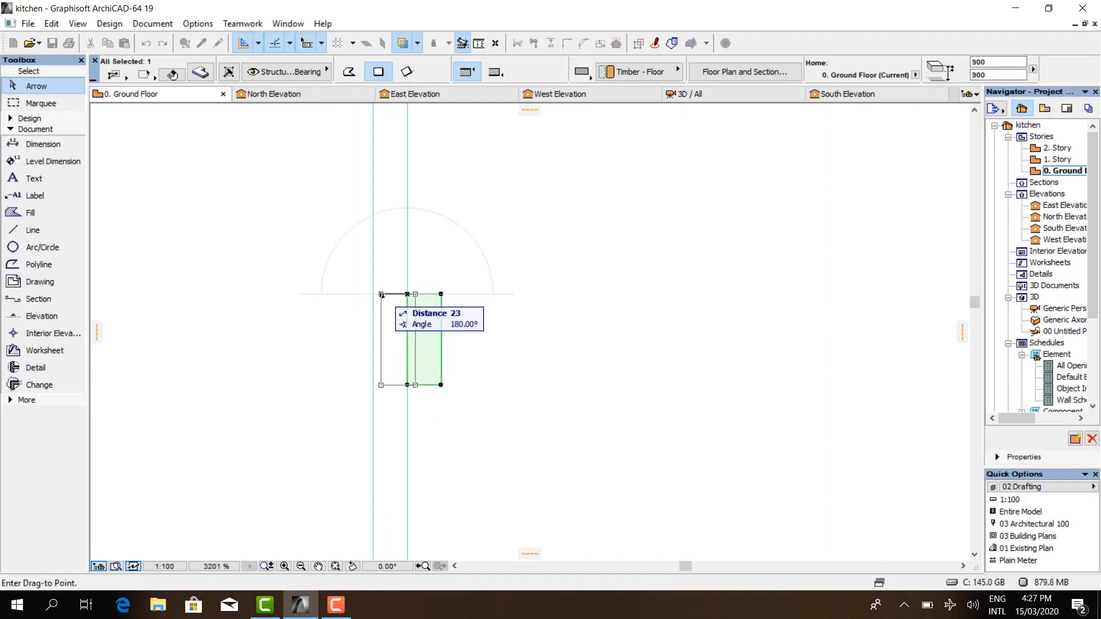
click(373, 295)
key(Escape)
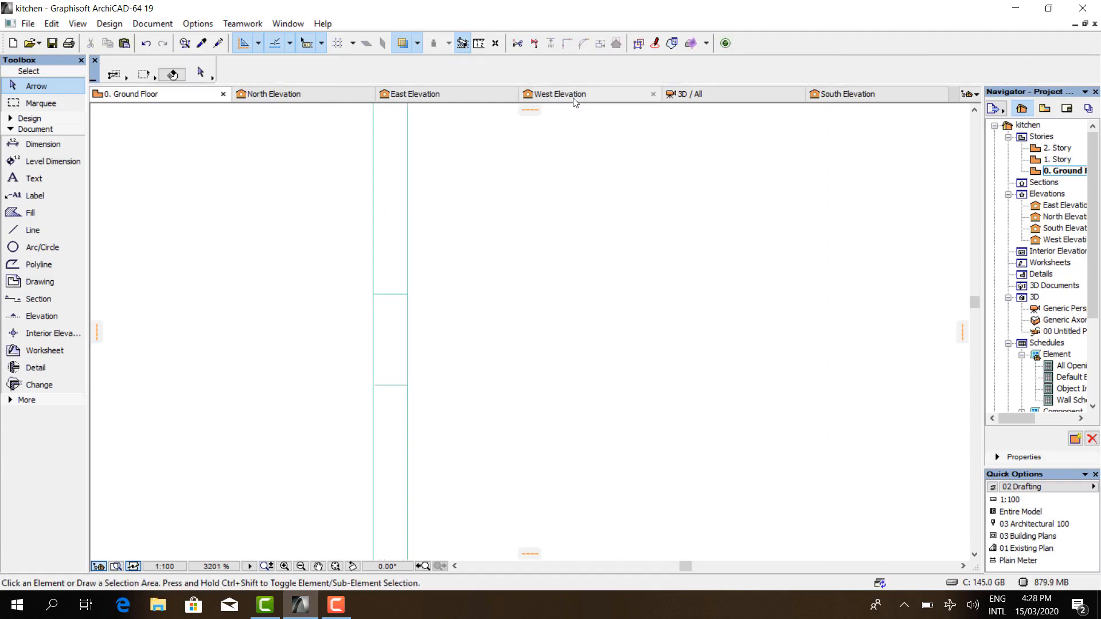
click(697, 94)
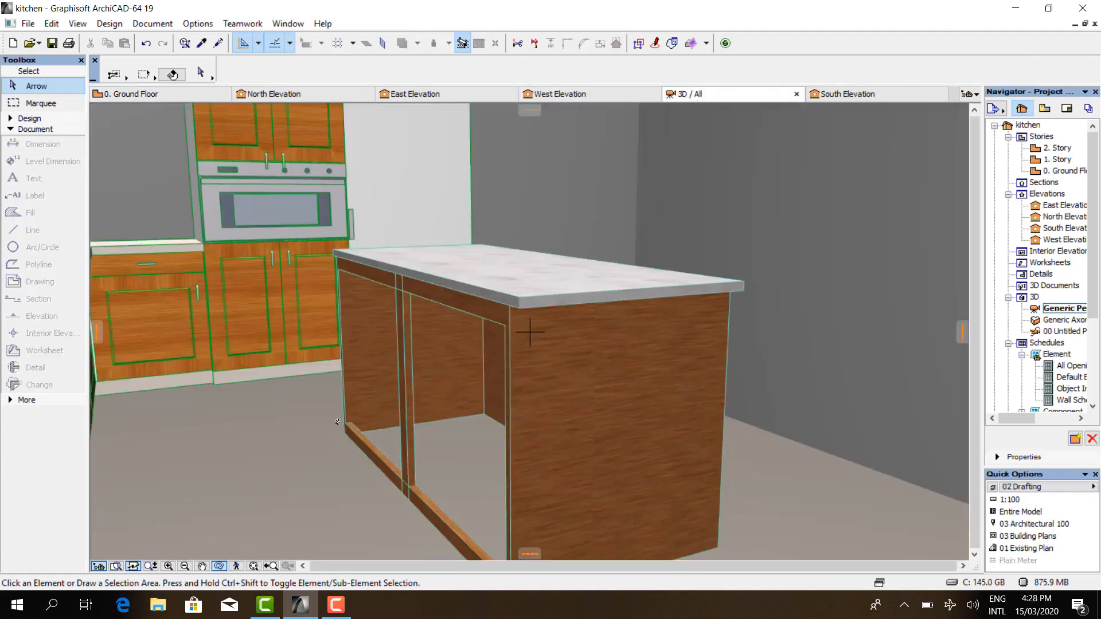
shift+middle_drag(319, 438, 375, 406)
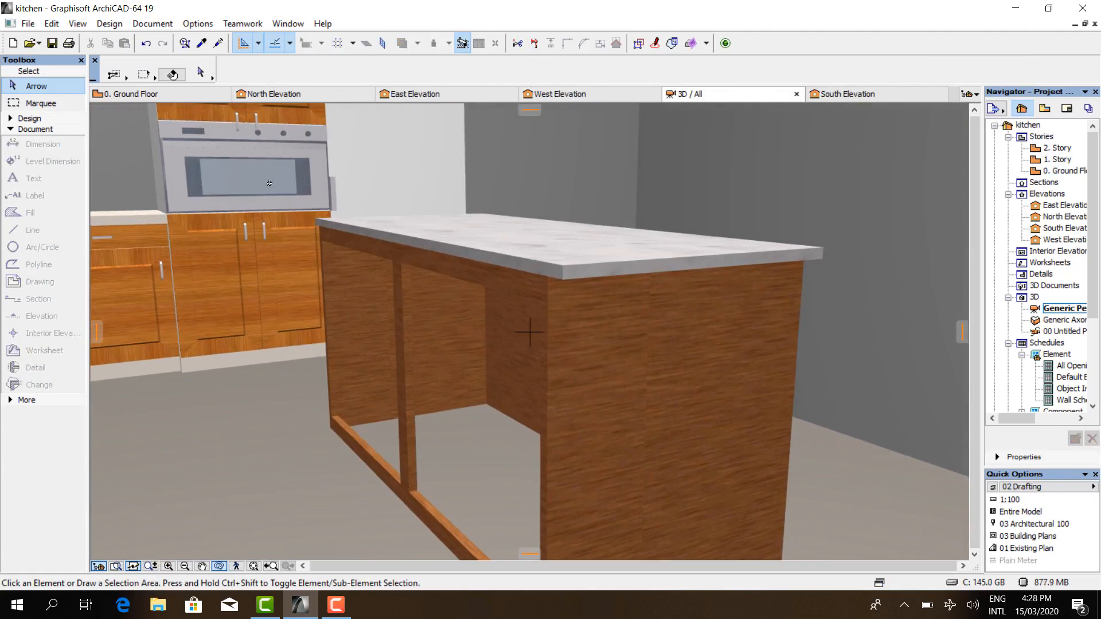
- In the South Elevation, copy the island countertop straight down to a height of 450 mm as a middle shelf and check it in 3D
click(170, 96)
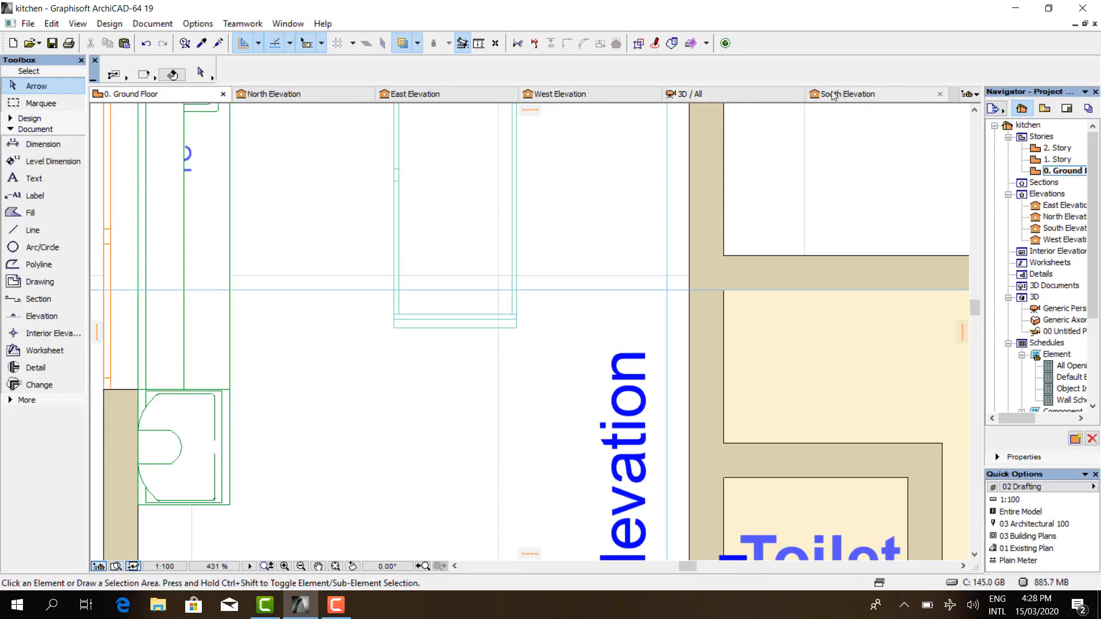
click(832, 95)
click(563, 229)
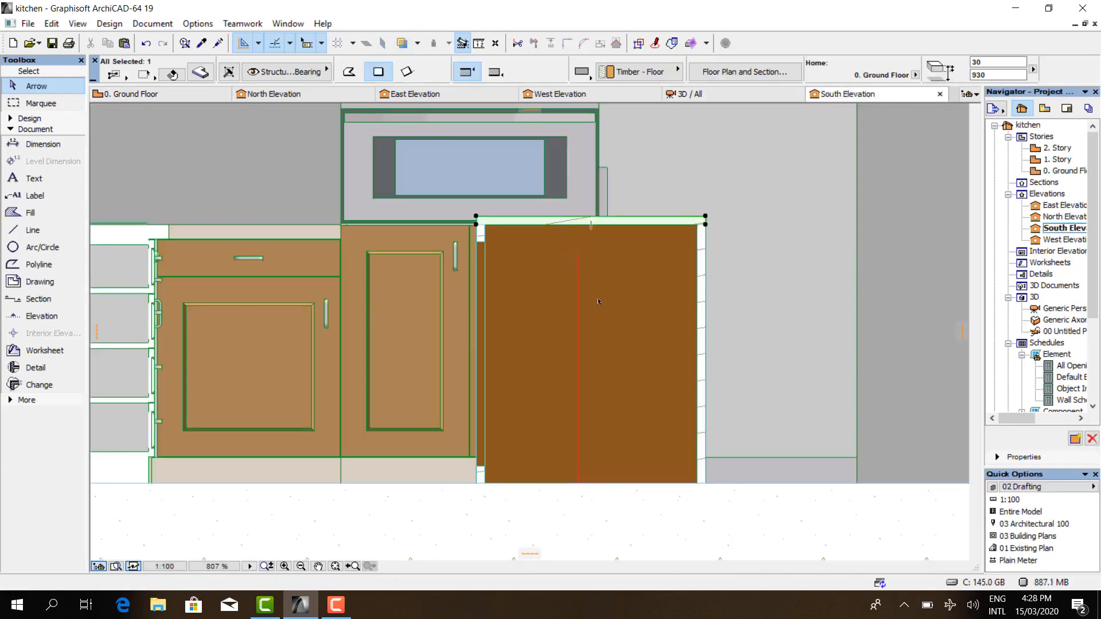
right_click(736, 152)
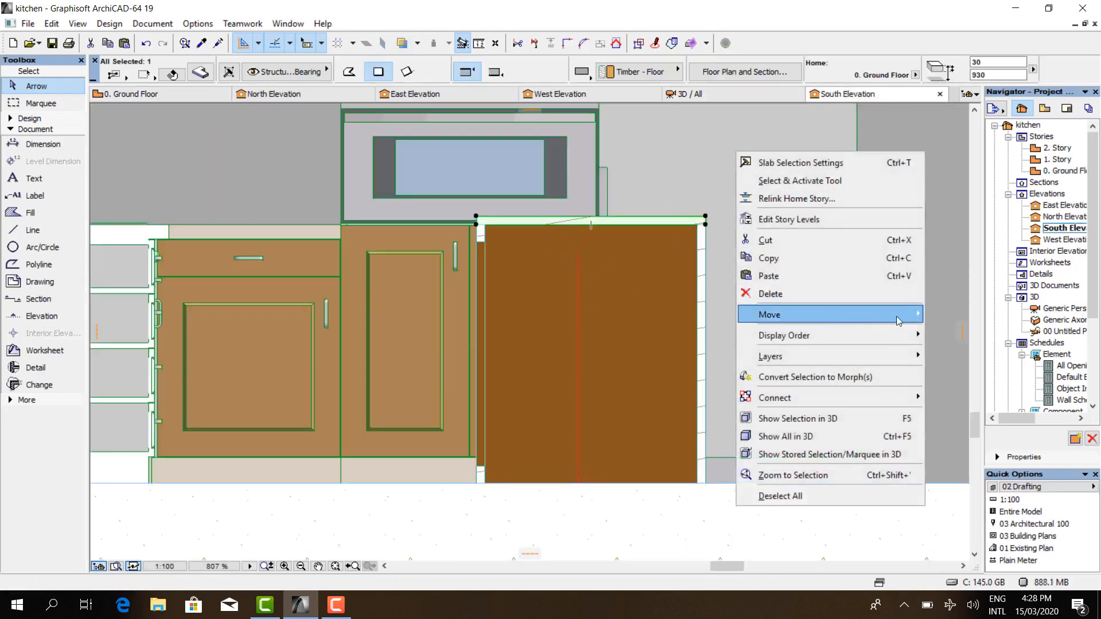
mouse_move(899, 321)
click(967, 372)
scroll(731, 273, up, 3)
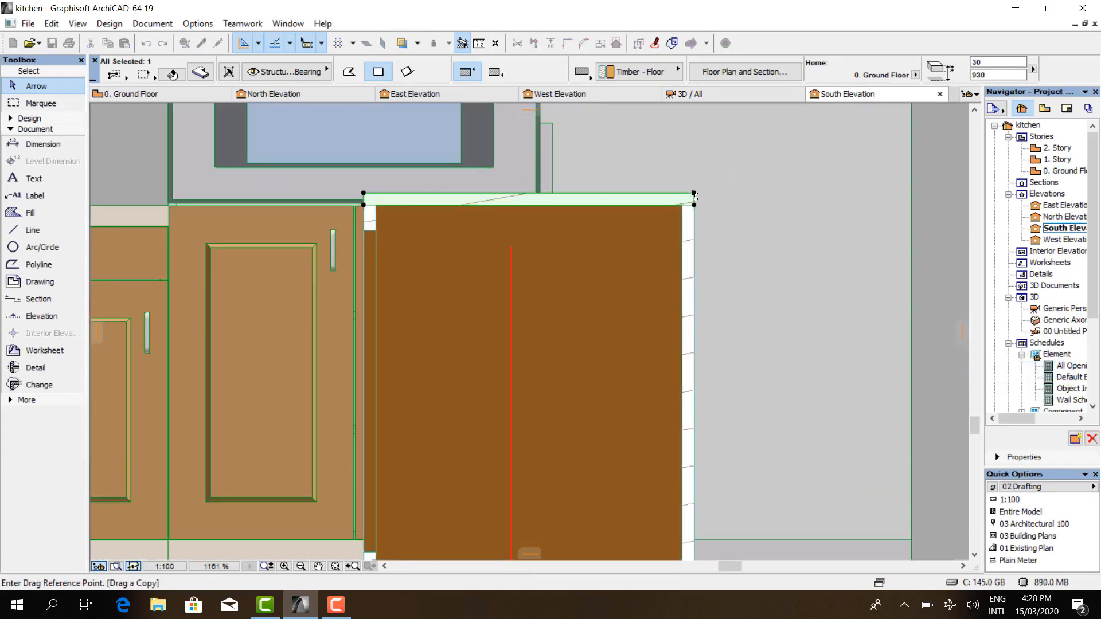
click(694, 194)
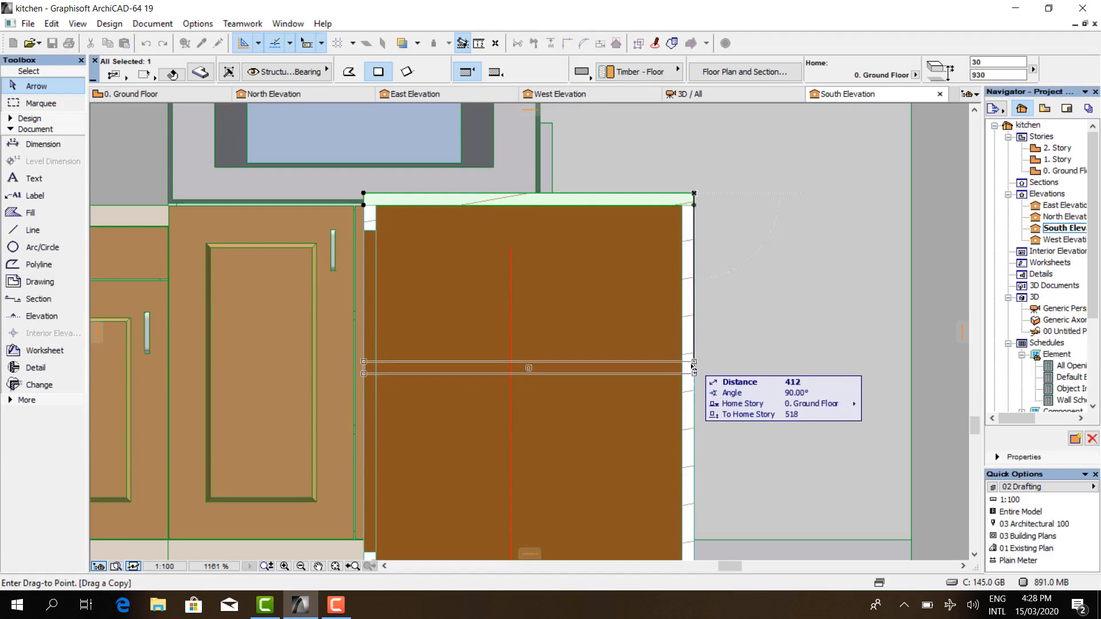
click(695, 386)
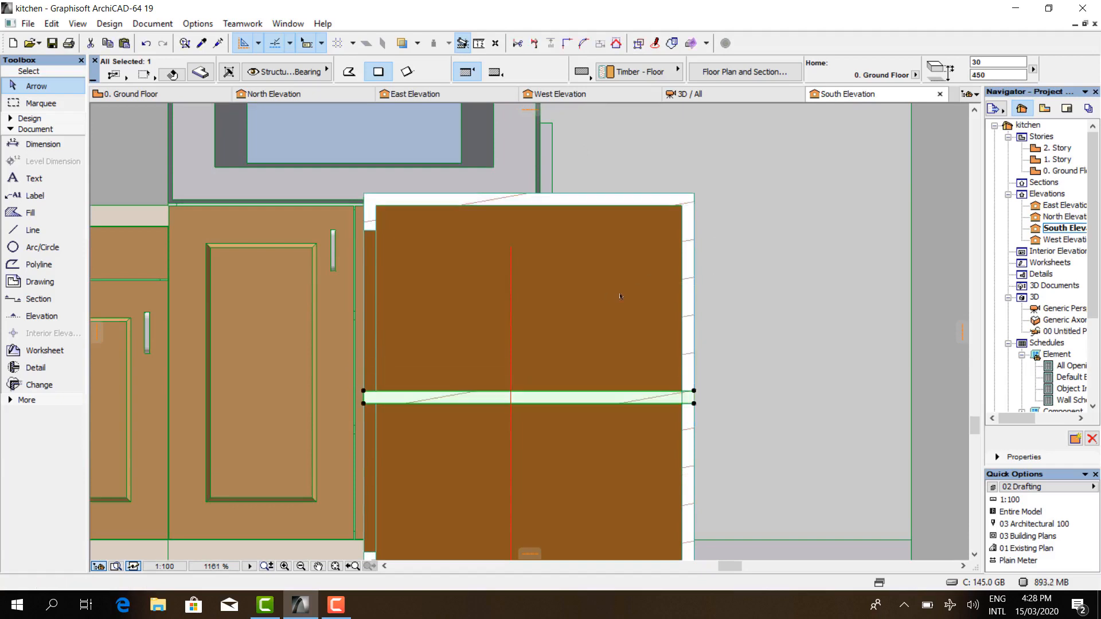
scroll(599, 302, down, 4)
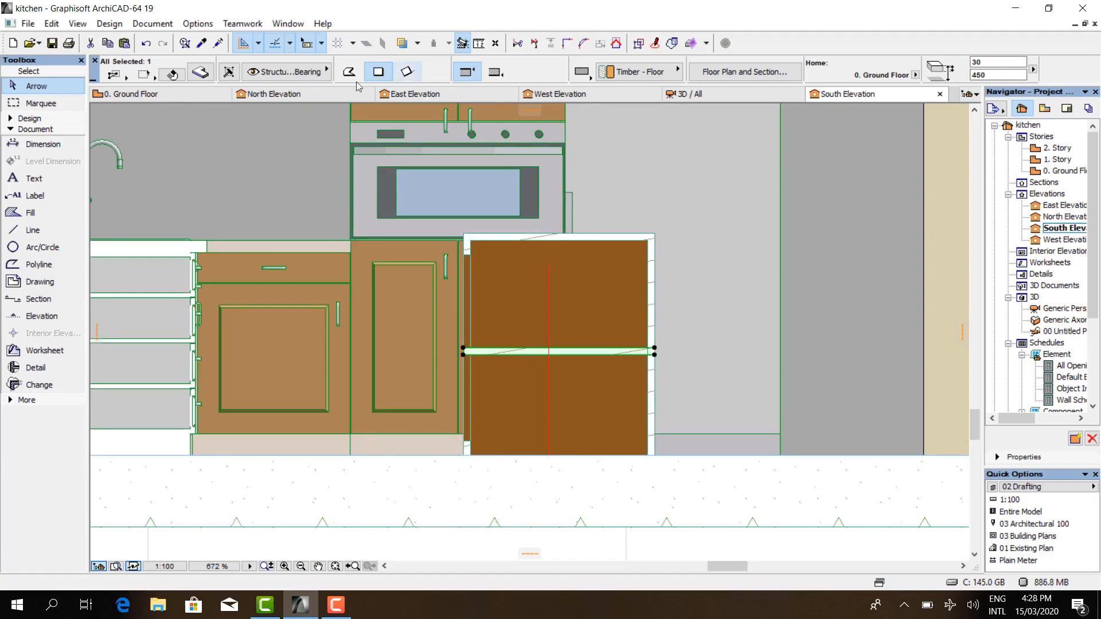
click(695, 94)
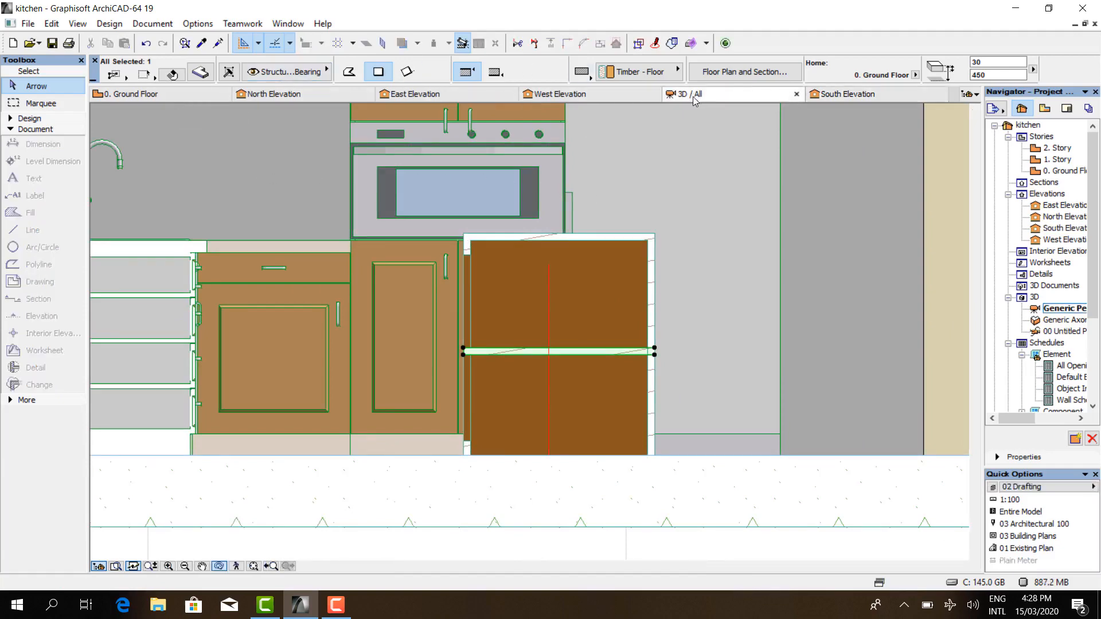
drag(434, 448, 487, 449)
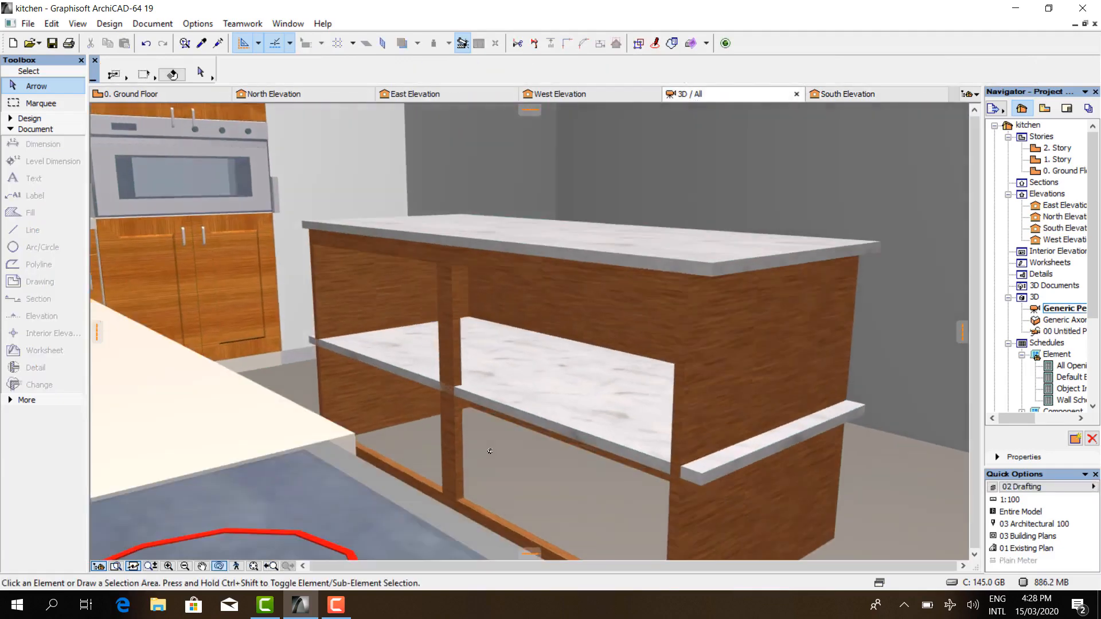
drag(728, 480, 694, 469)
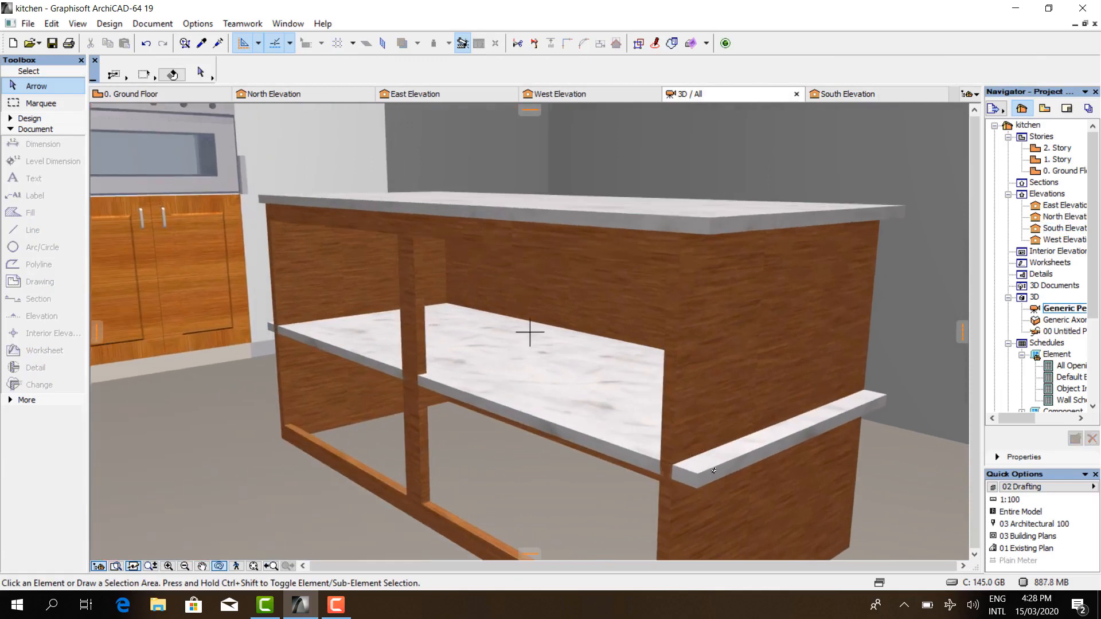
- On the ground floor plan, move the West Elevation line into the kitchen between the wall cabinets and the island
click(139, 99)
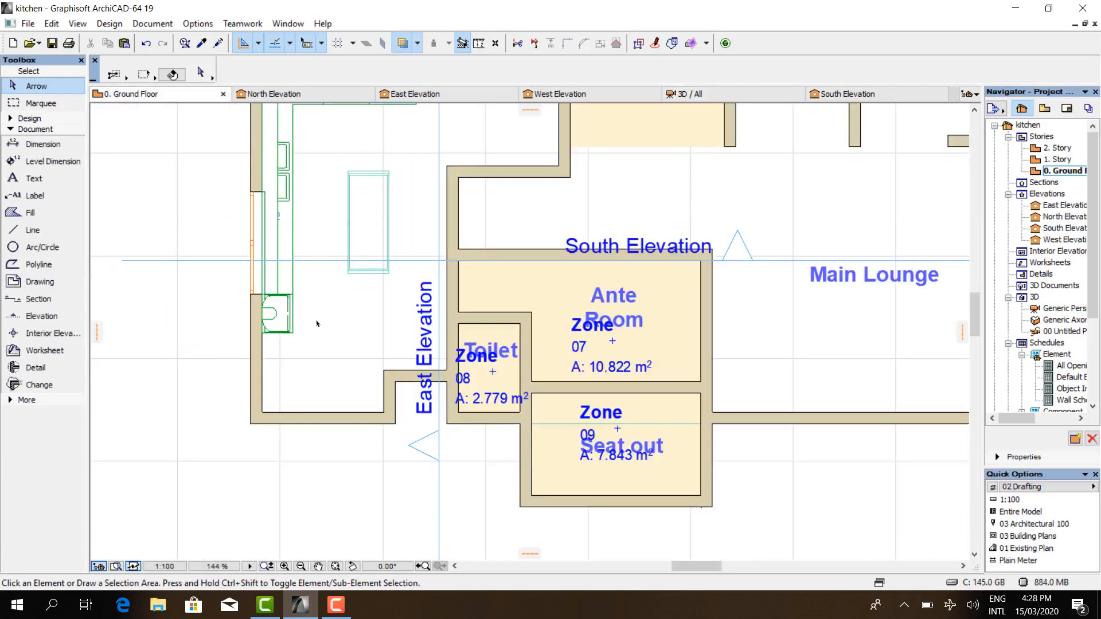
scroll(316, 323, down, 4)
click(214, 380)
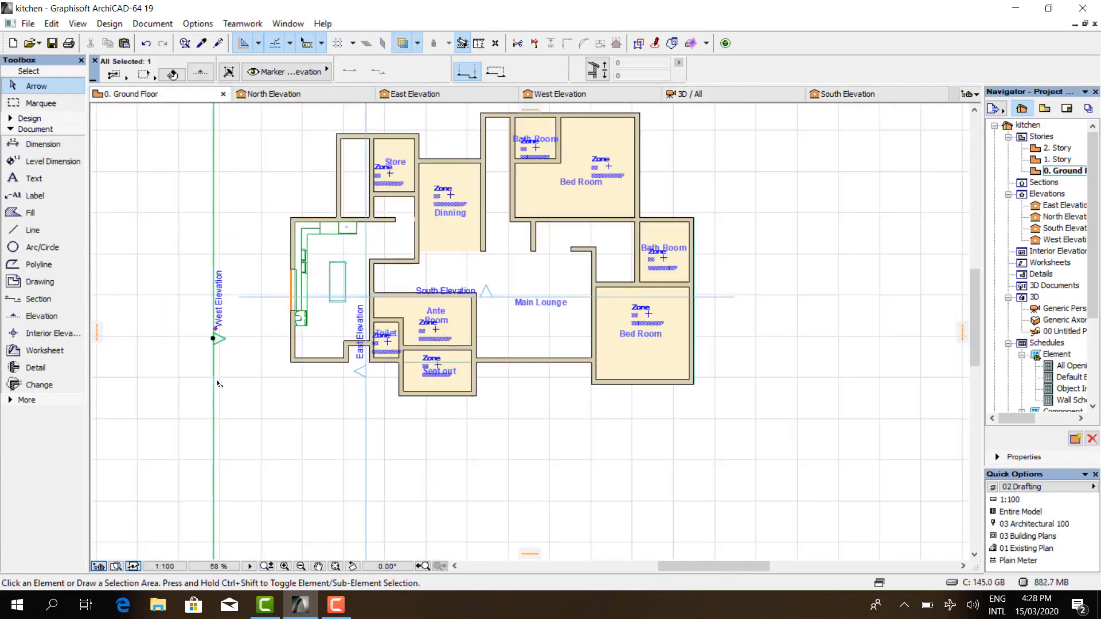
click(214, 381)
click(321, 374)
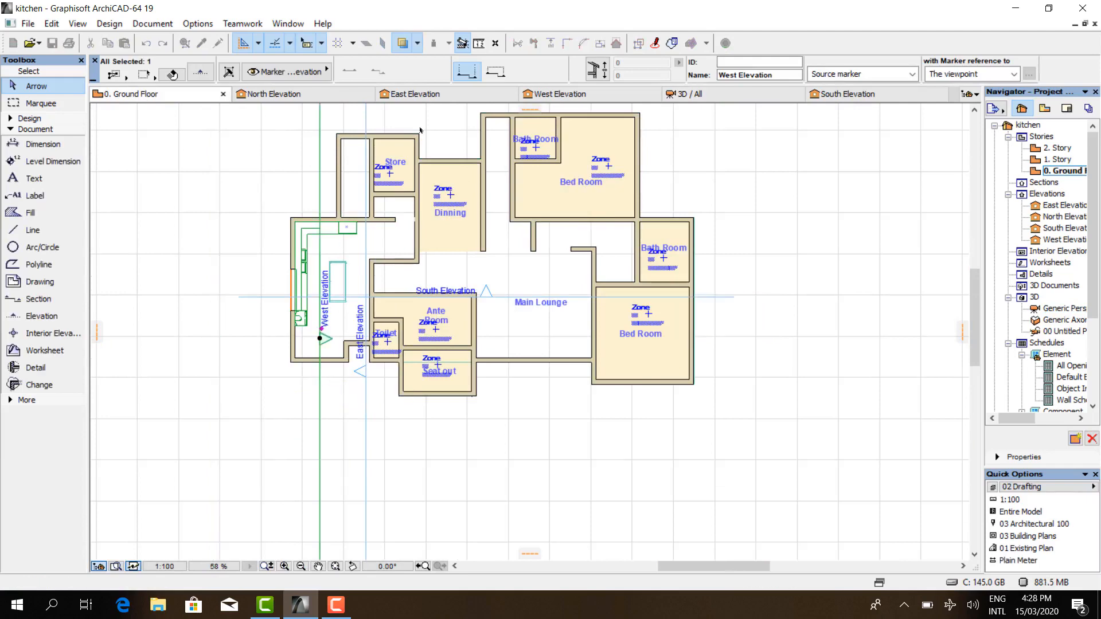
scroll(345, 331, up, 5)
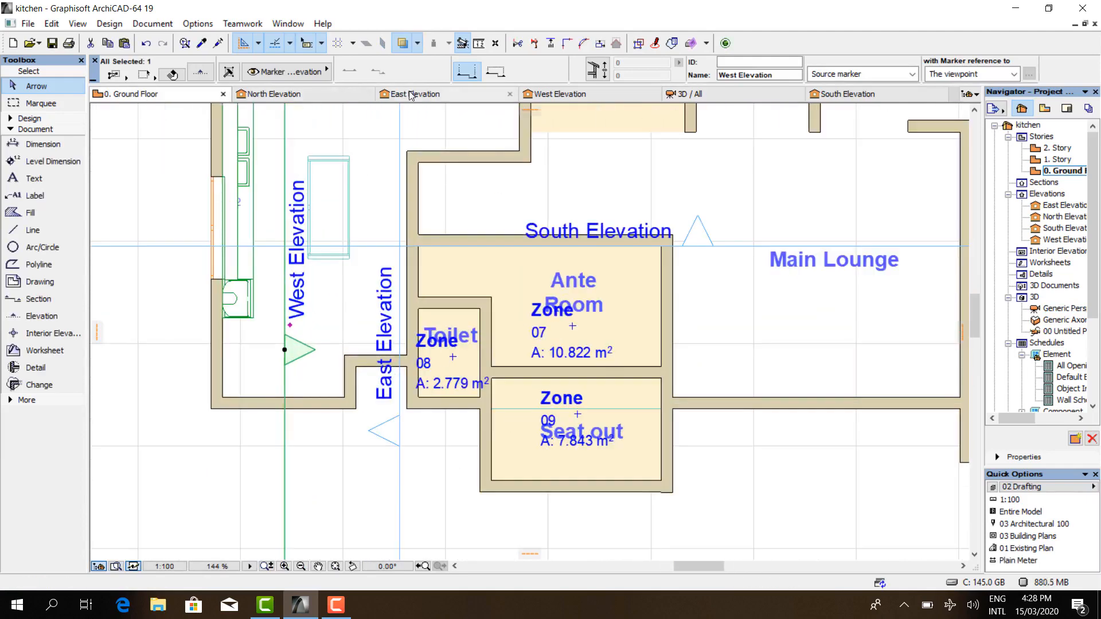
- In the West Elevation, move the middle shelf lengthwise until its overhanging end meets the end panel's inner face
click(542, 94)
scroll(474, 370, up, 3)
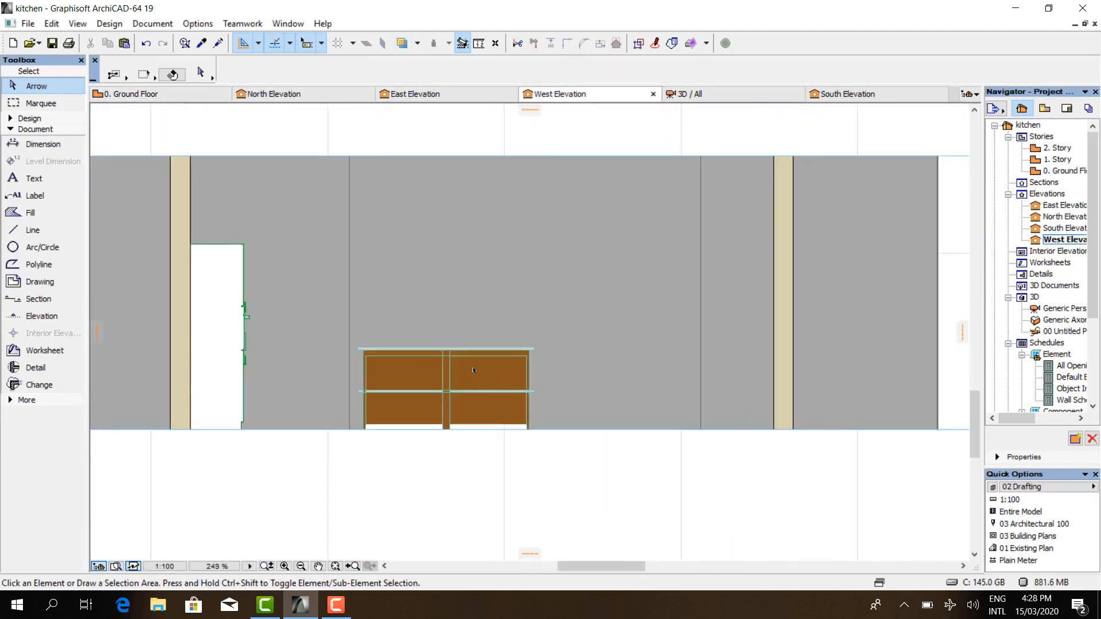
scroll(474, 370, up, 10)
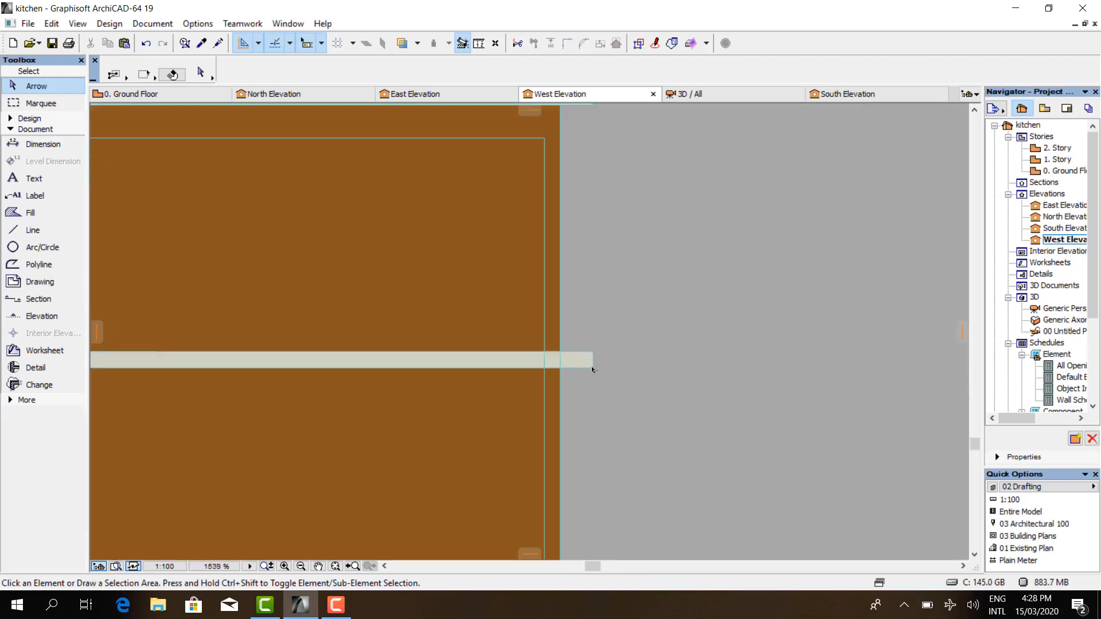
click(593, 361)
scroll(596, 364, up, 5)
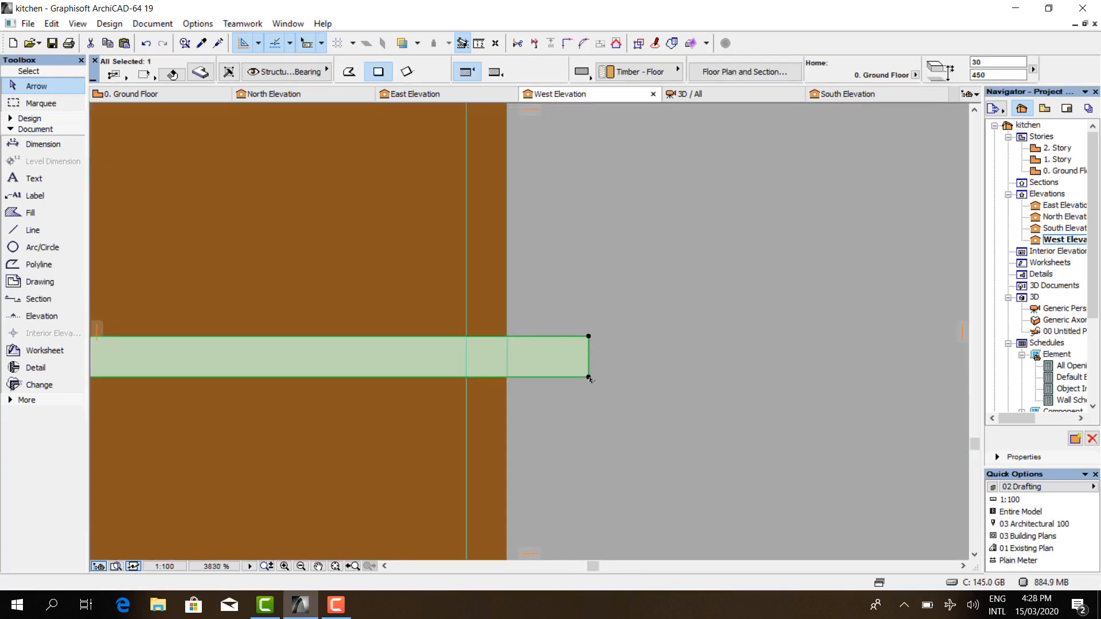
click(589, 377)
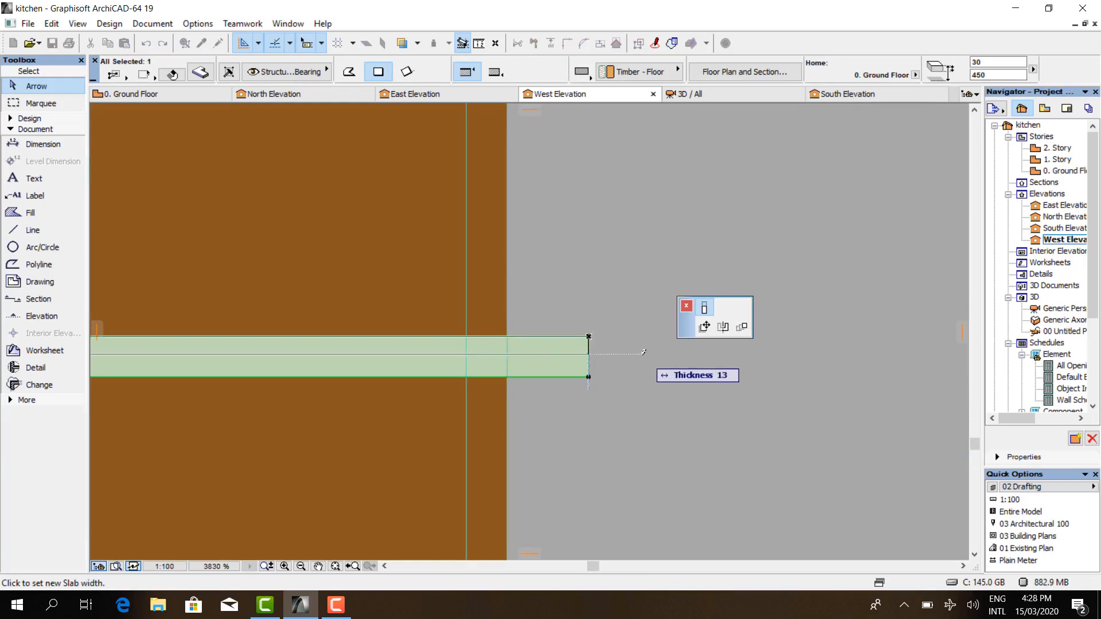
click(594, 374)
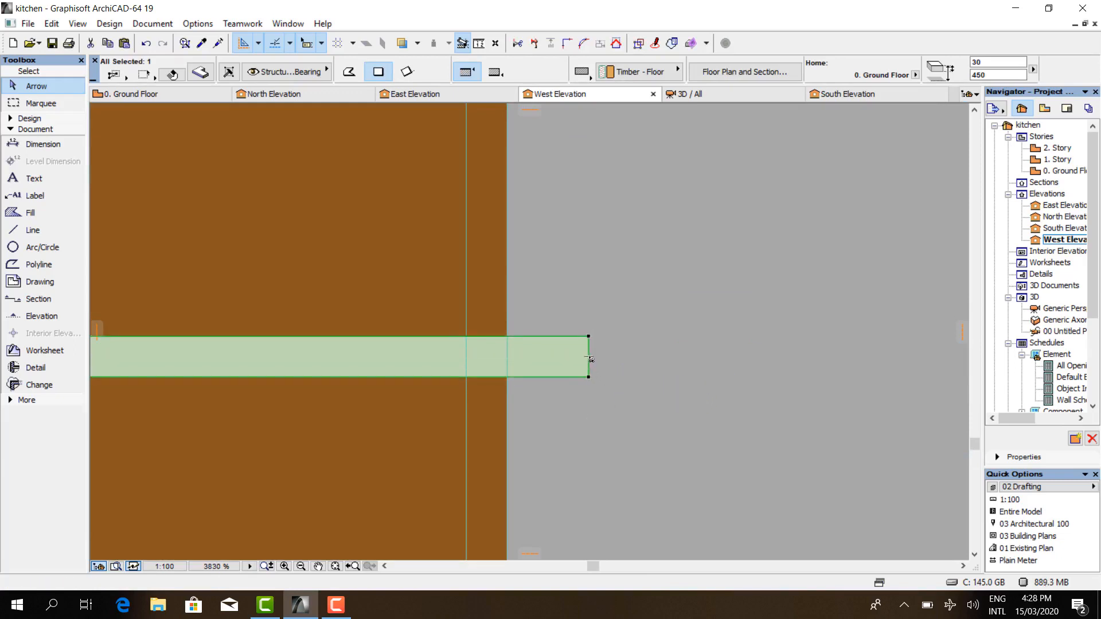
scroll(579, 384, up, 2)
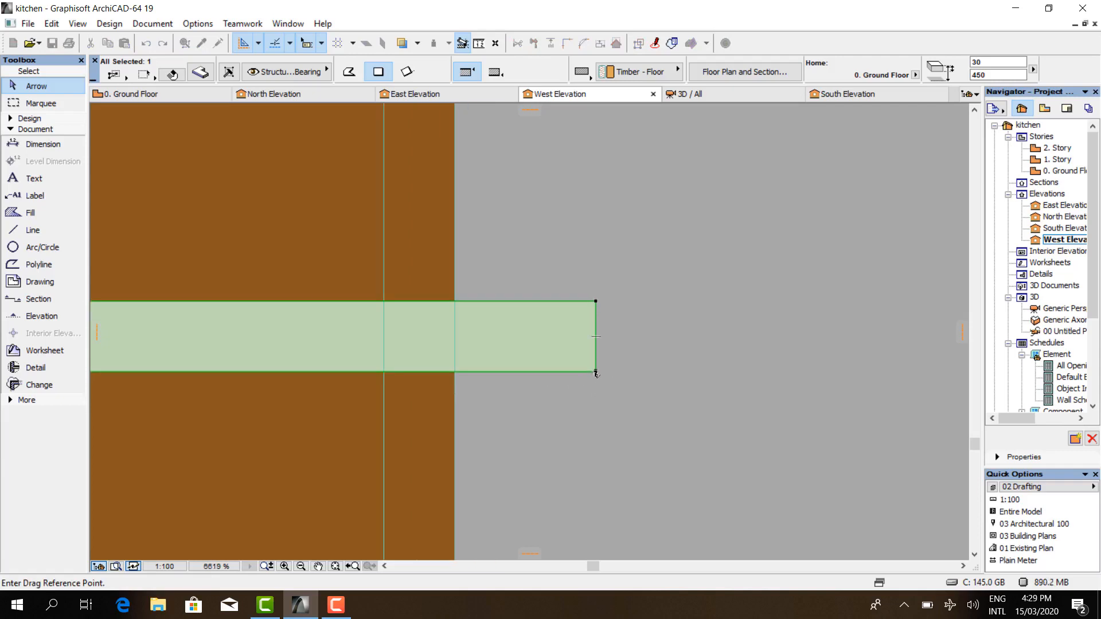
click(596, 372)
click(384, 372)
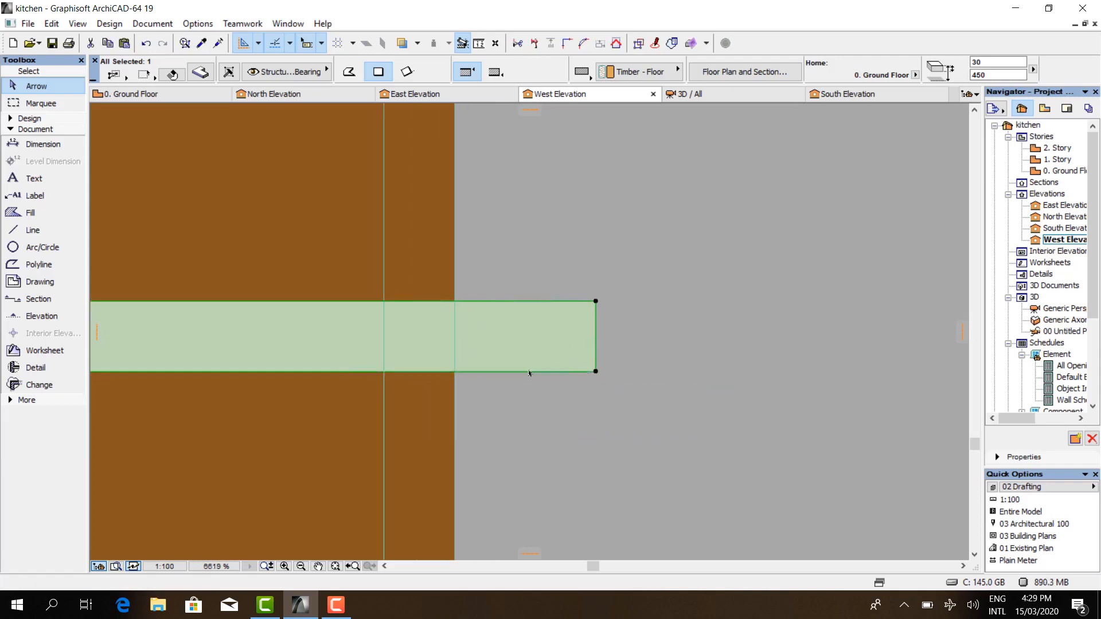
scroll(714, 363, down, 10)
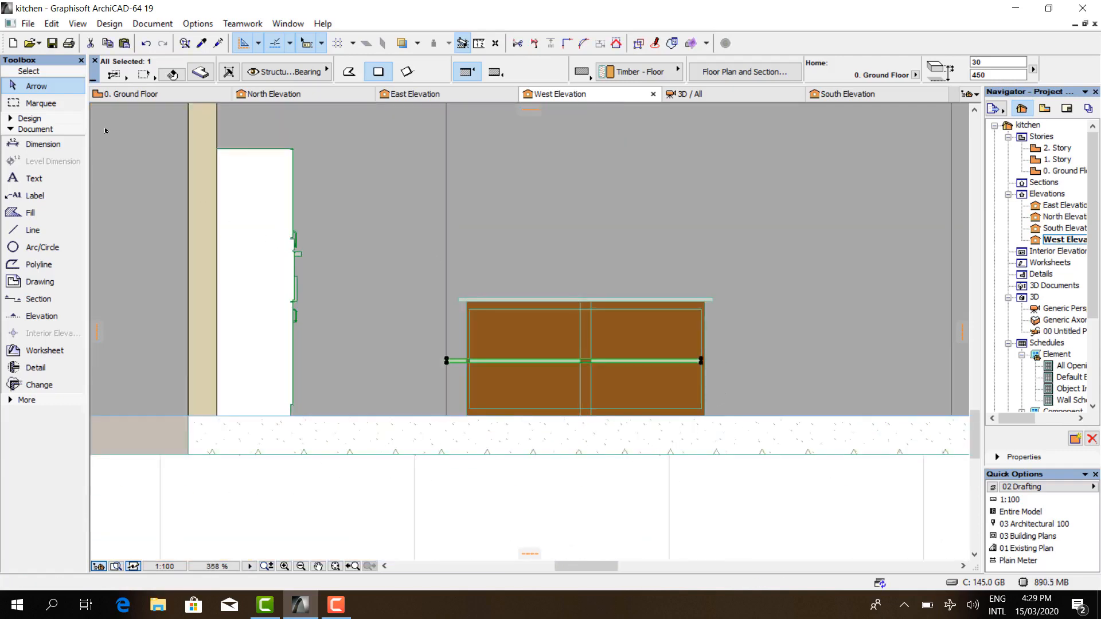
- On the ground floor plan, split the shelf along the opposite end panel's inner face and delete the piece projecting beyond it
click(152, 94)
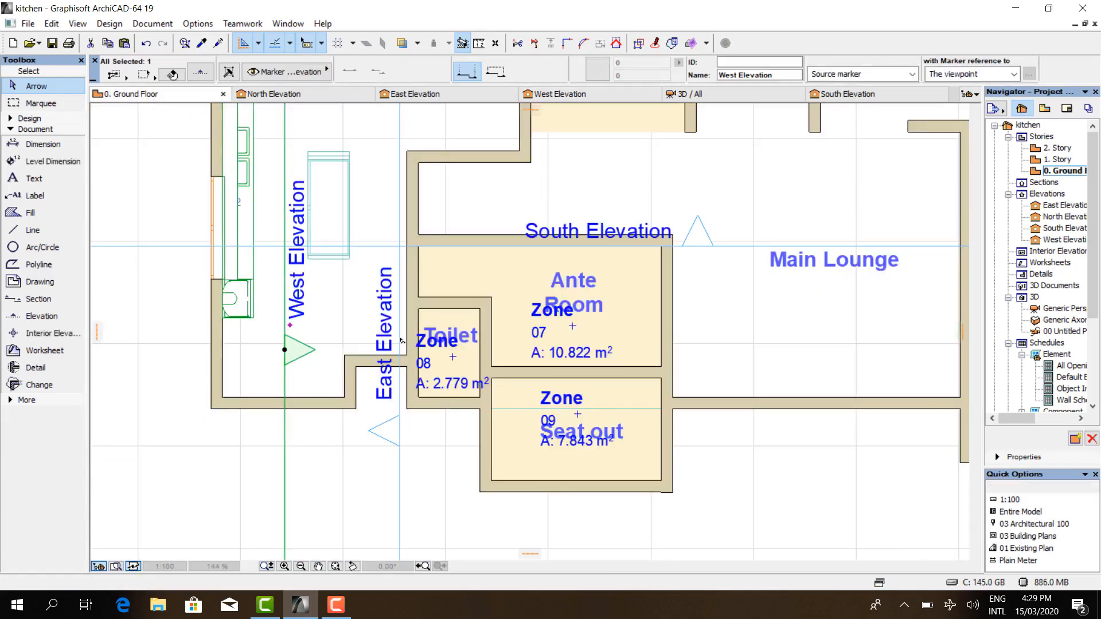
scroll(333, 159, up, 3)
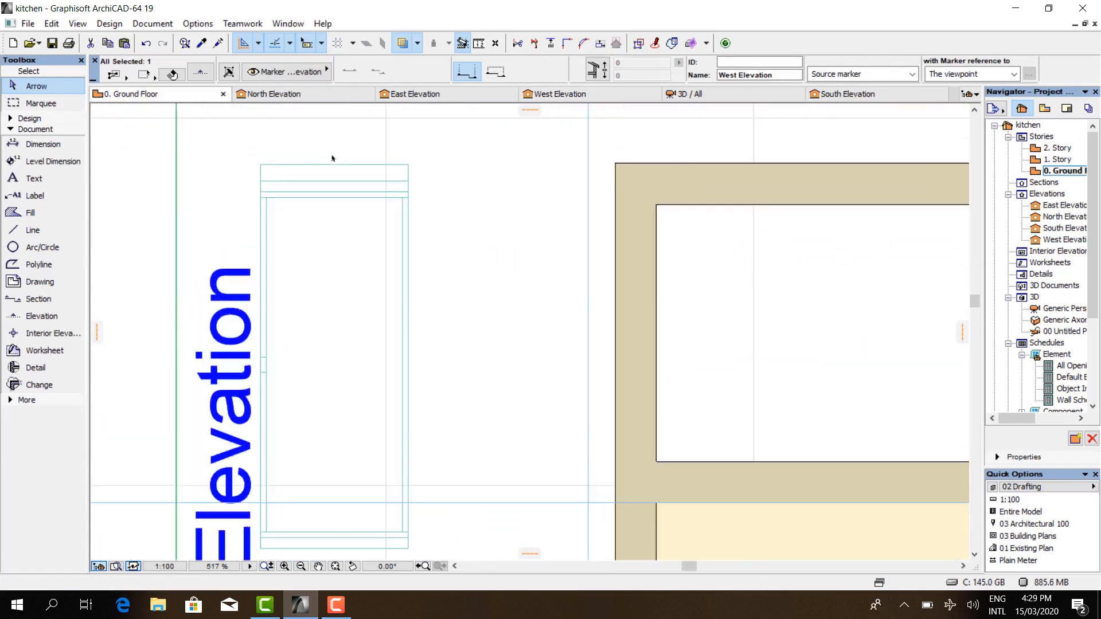
click(408, 166)
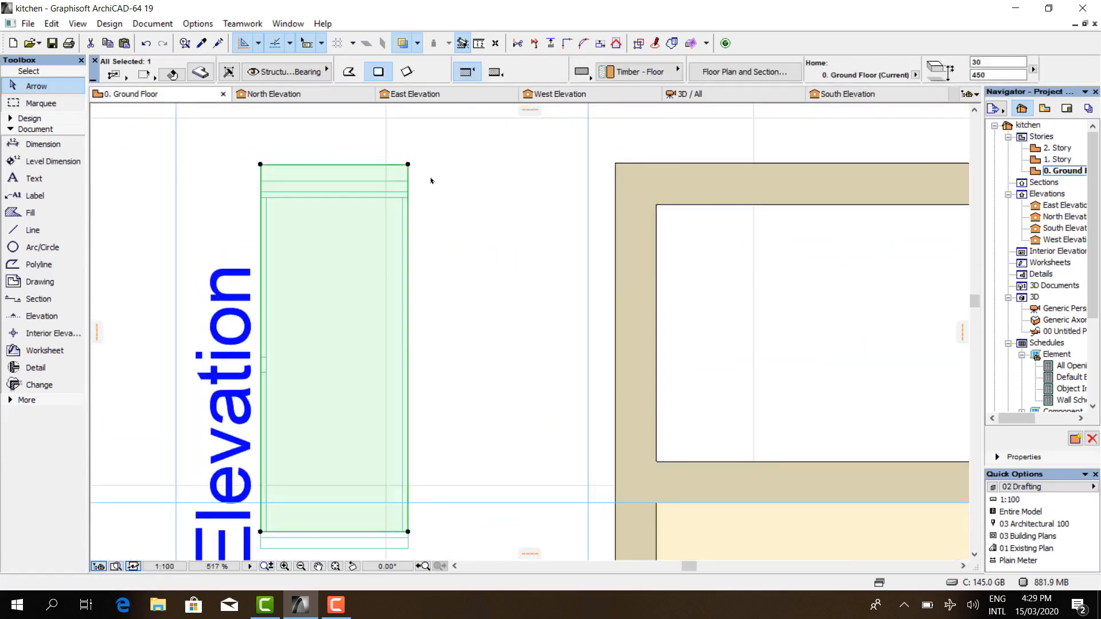
click(536, 44)
scroll(398, 197, up, 2)
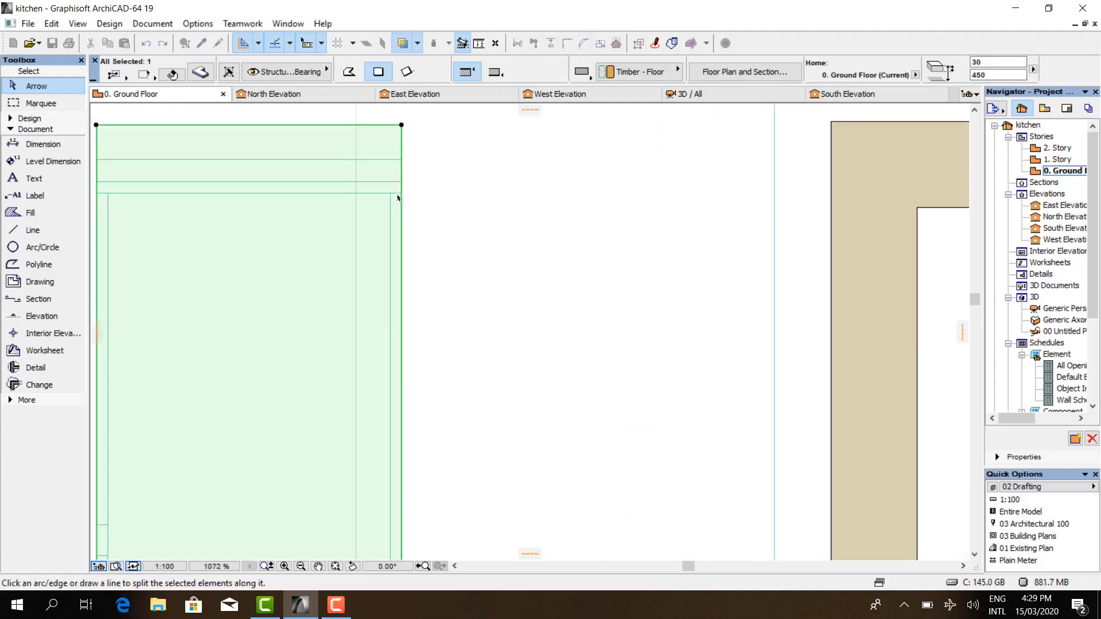
click(402, 195)
click(270, 195)
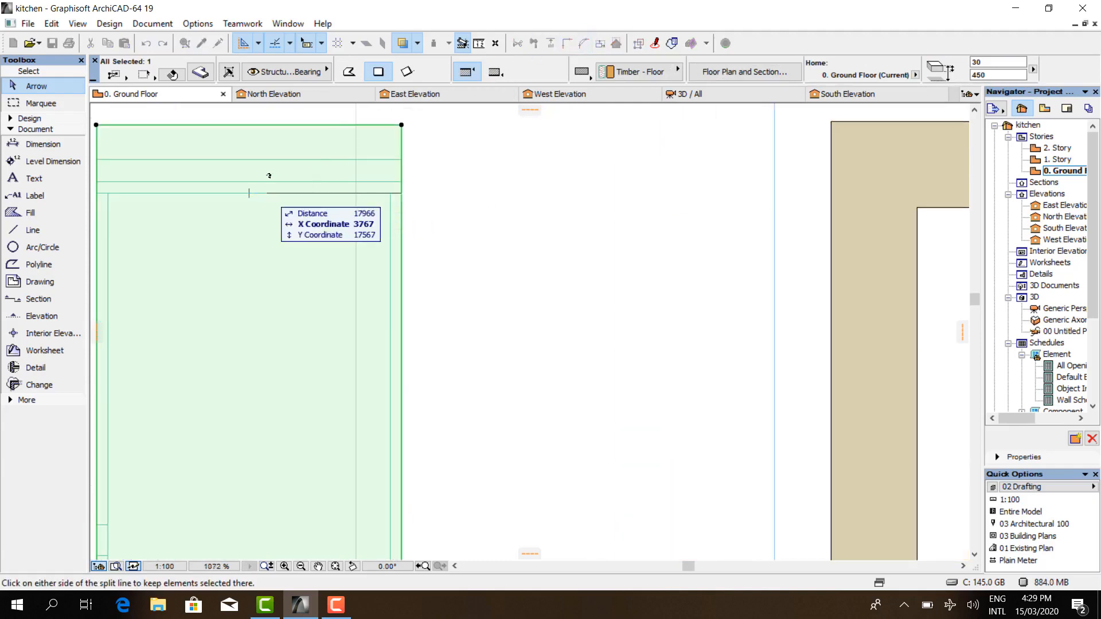
click(275, 164)
key(Delete)
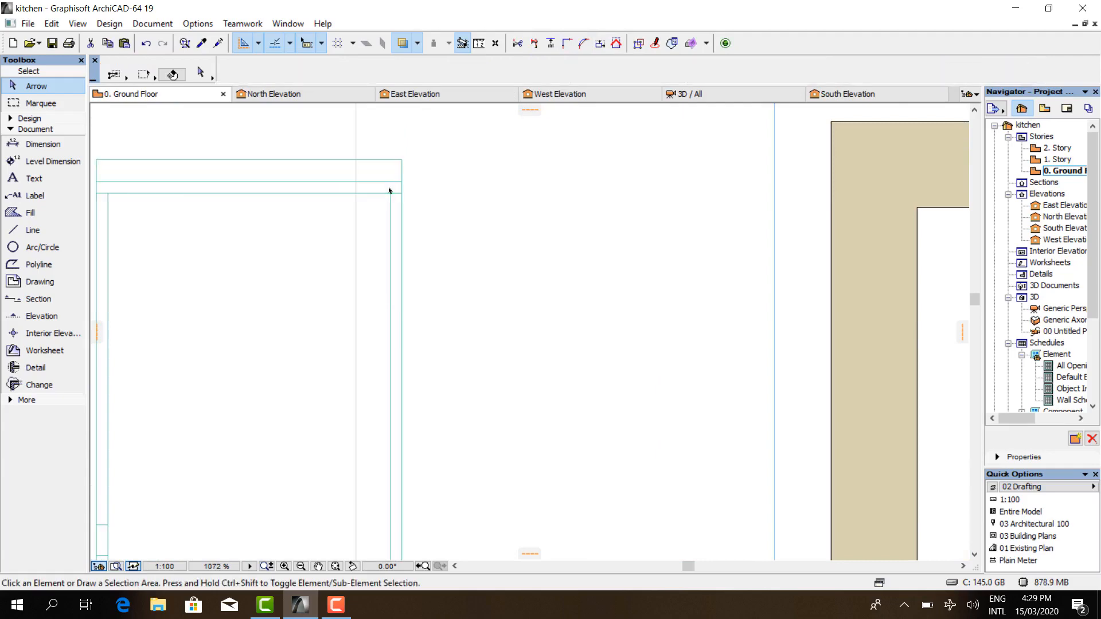
click(686, 94)
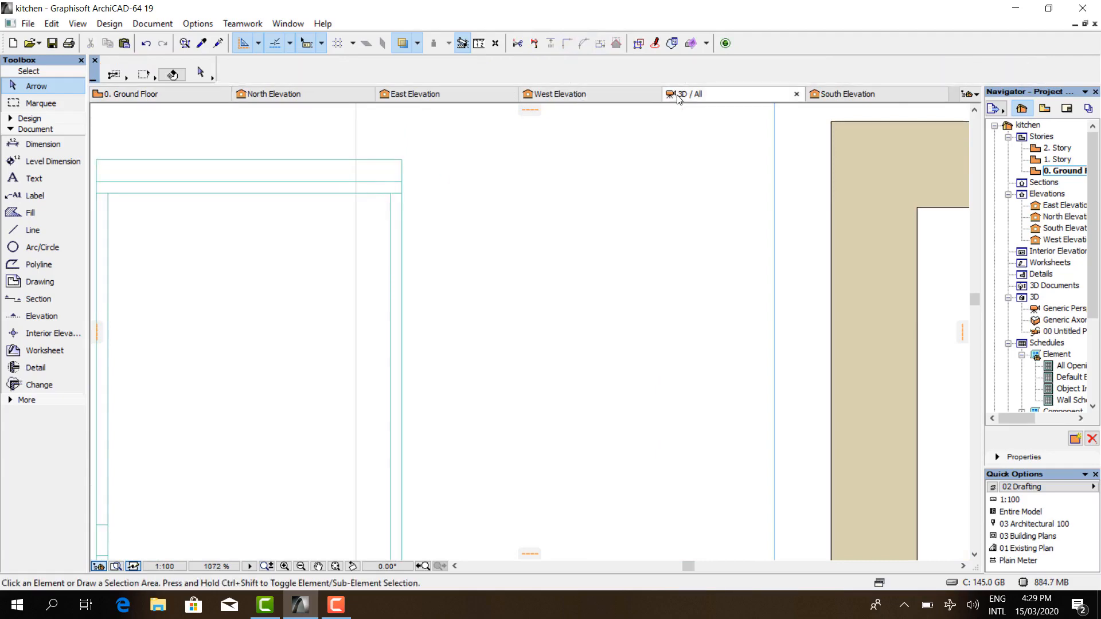
- Examine the middle shelf's fit between the end panels and behind the central upright in 3D
shift+middle_drag(328, 396, 282, 388)
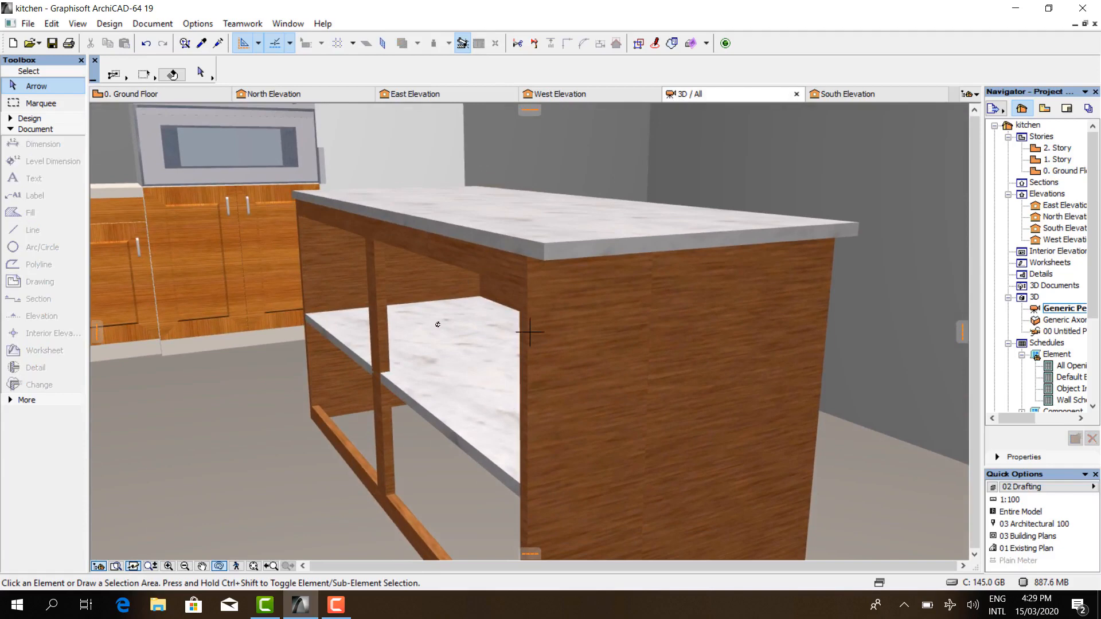
shift+middle_drag(437, 325, 465, 334)
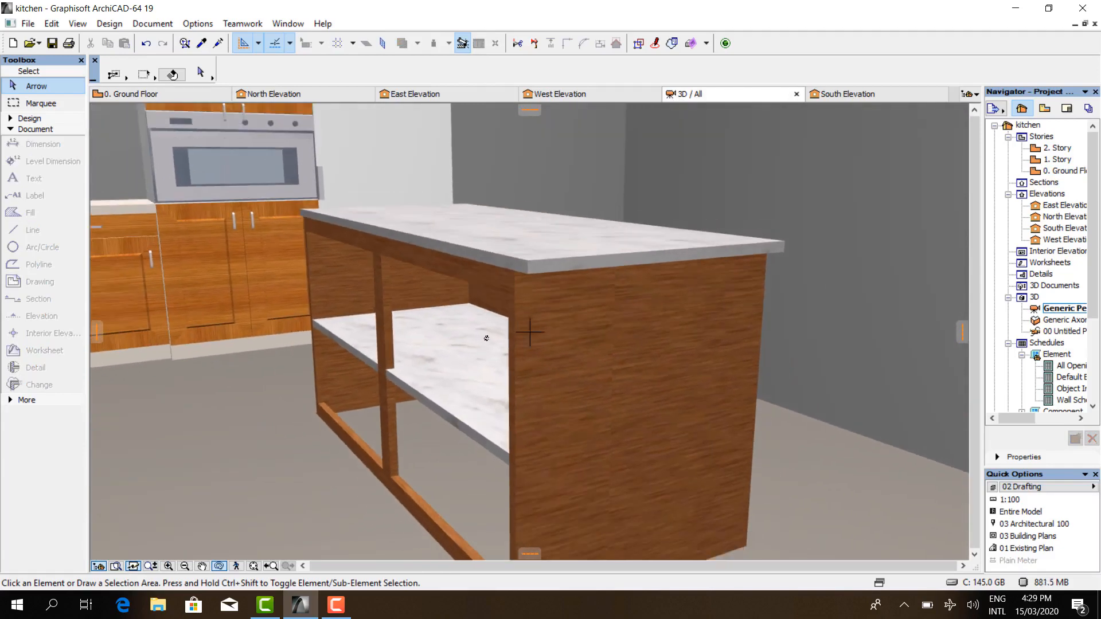
scroll(345, 384, up, 3)
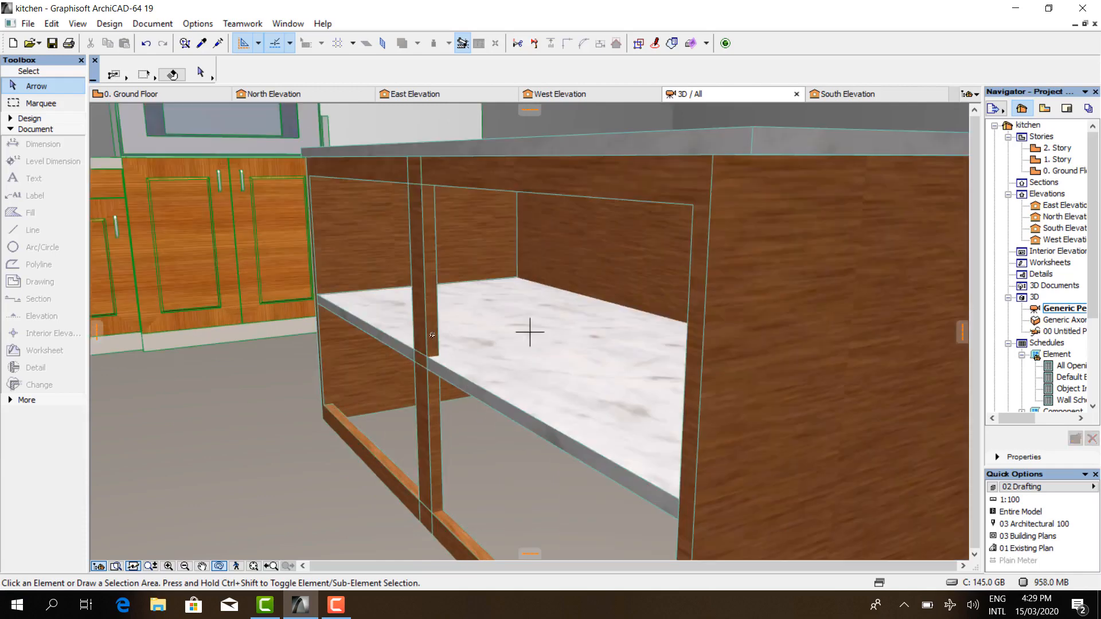
scroll(432, 332, up, 2)
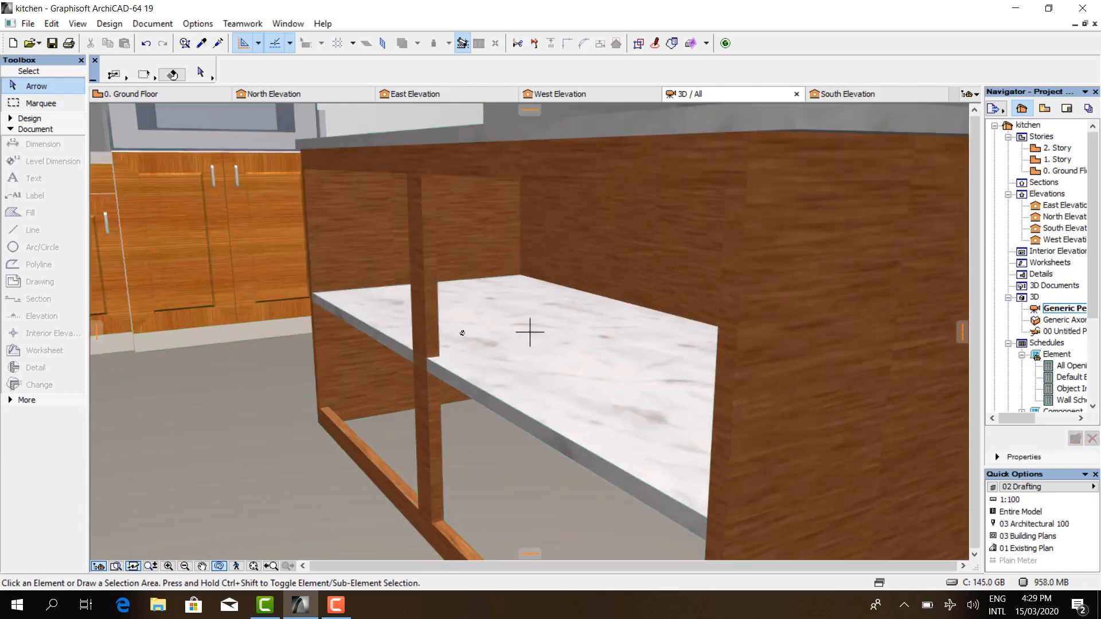
shift+middle_drag(462, 334, 456, 346)
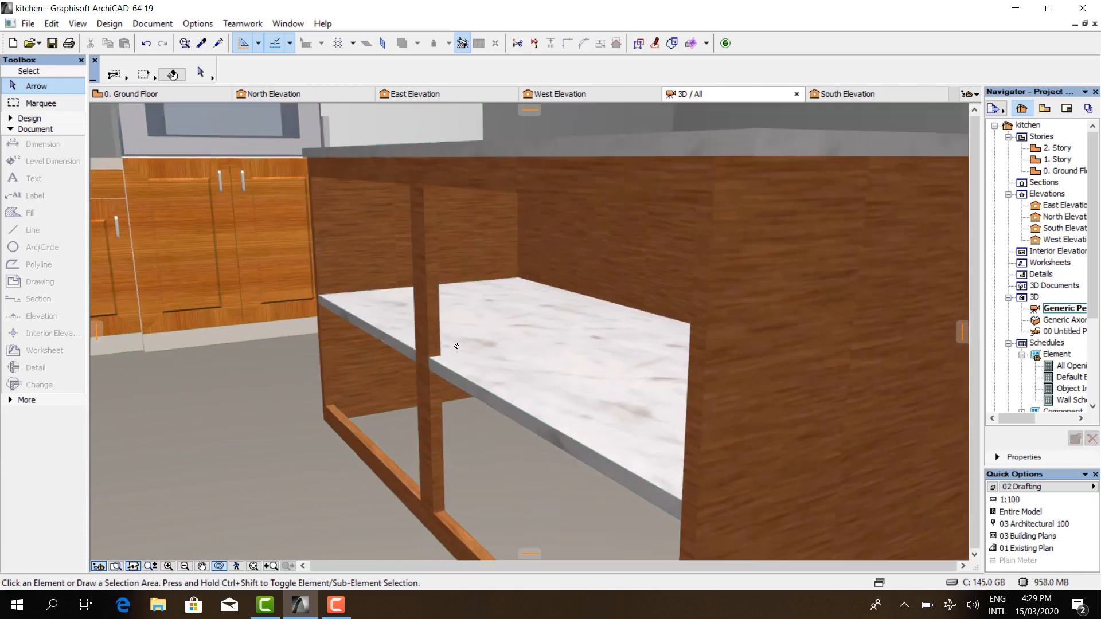
- On the ground floor plan, copy the island's end panel 925 mm along the island to the central upright's midpoint as a partition
click(150, 95)
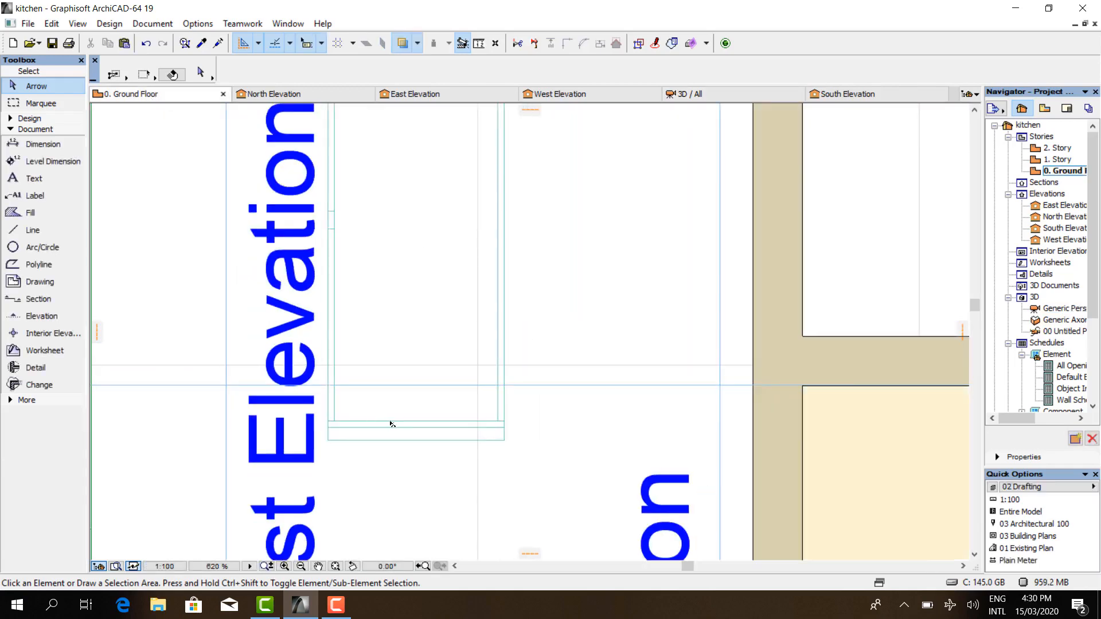
scroll(392, 422, up, 3)
click(423, 425)
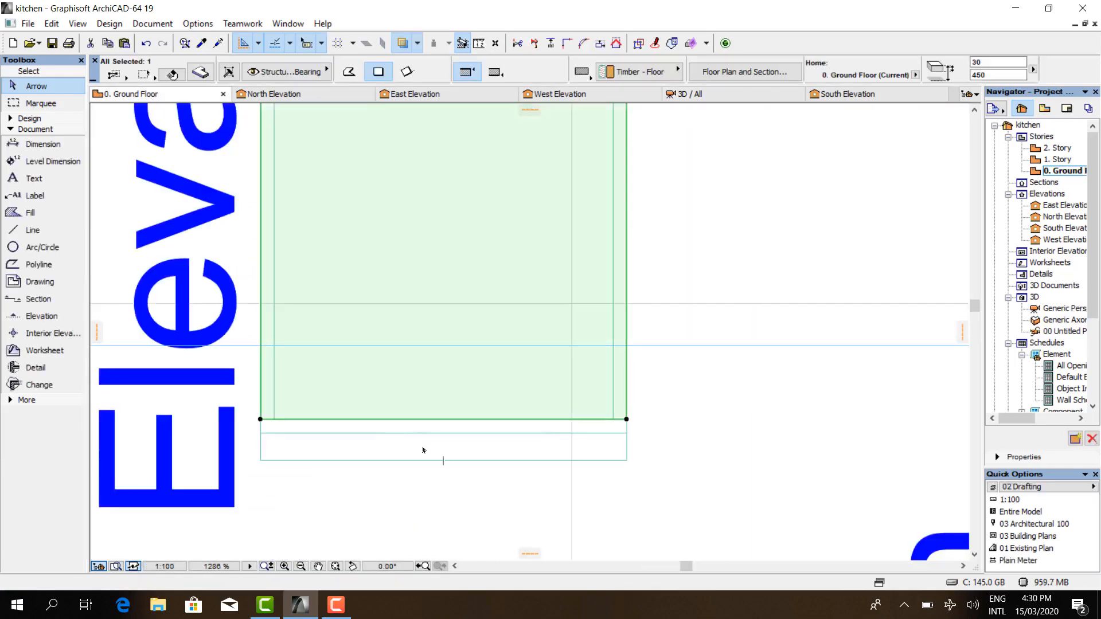
click(434, 435)
right_click(424, 521)
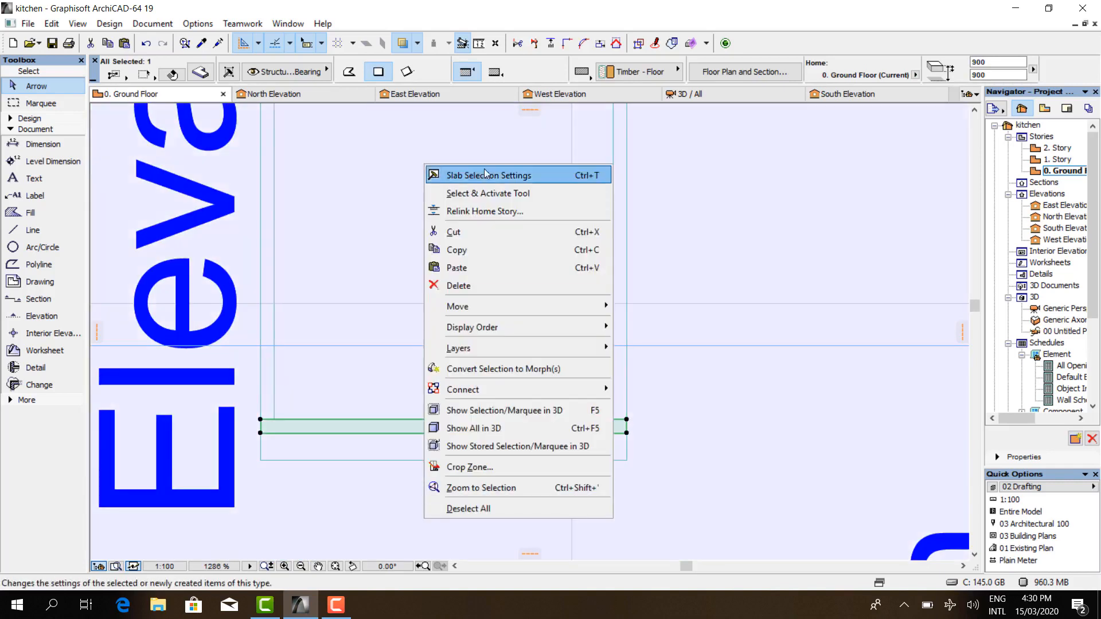
mouse_move(582, 305)
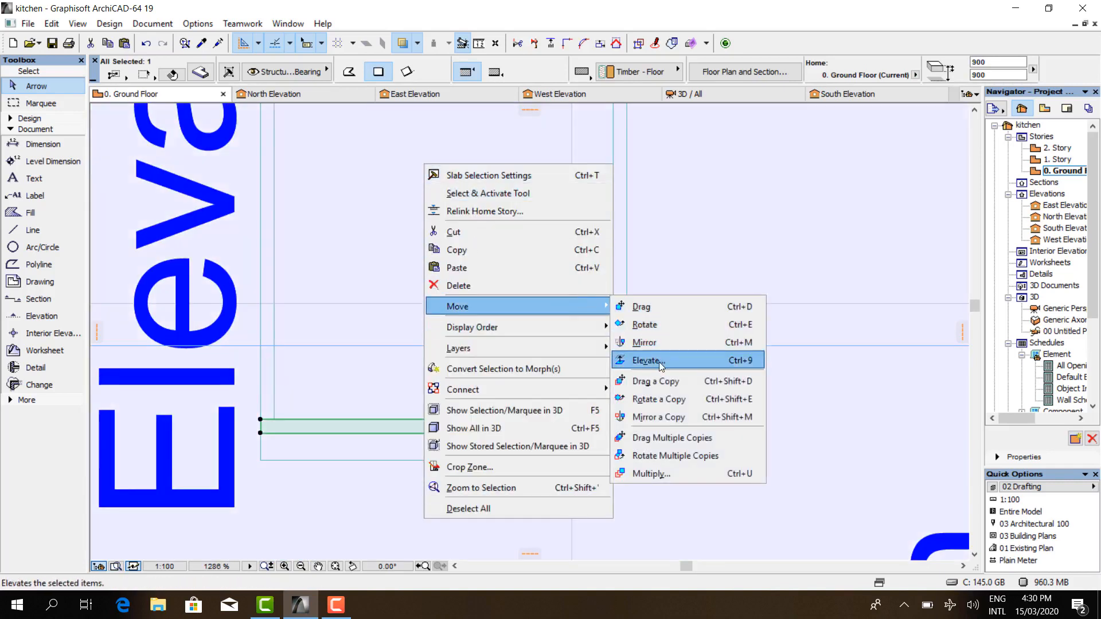
click(682, 376)
scroll(261, 424, up, 4)
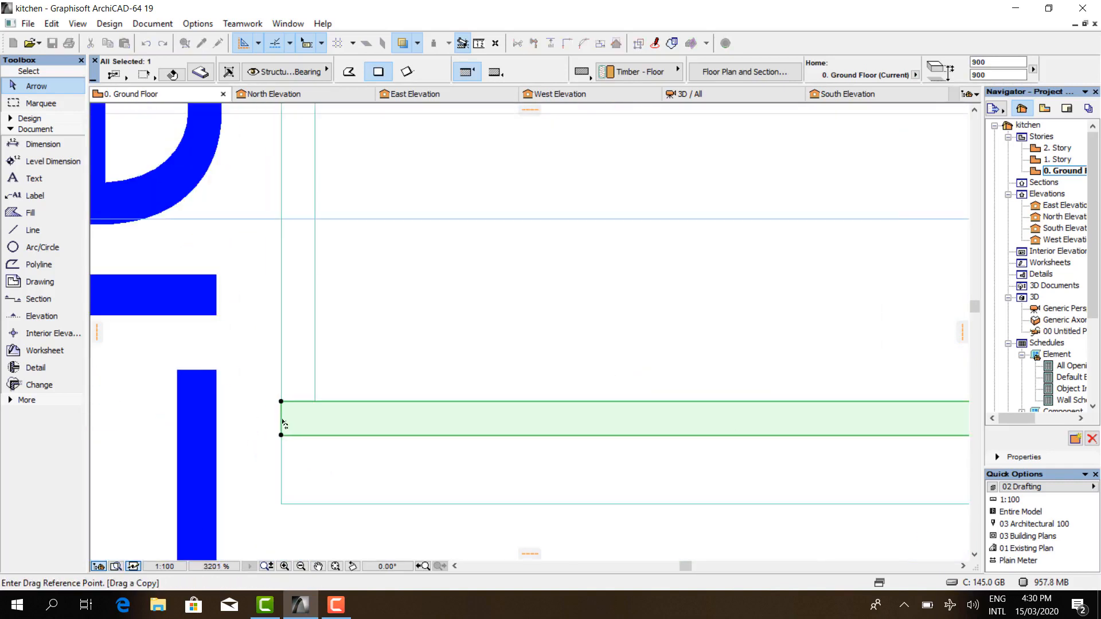
click(282, 422)
scroll(281, 421, down, 4)
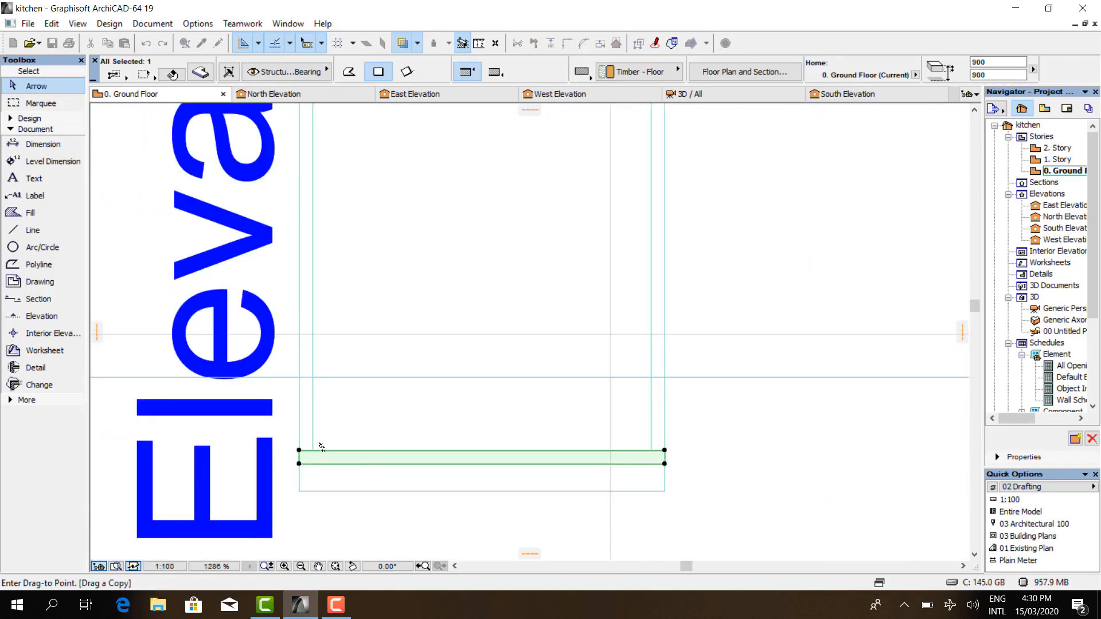
scroll(323, 402, down, 6)
scroll(320, 301, up, 8)
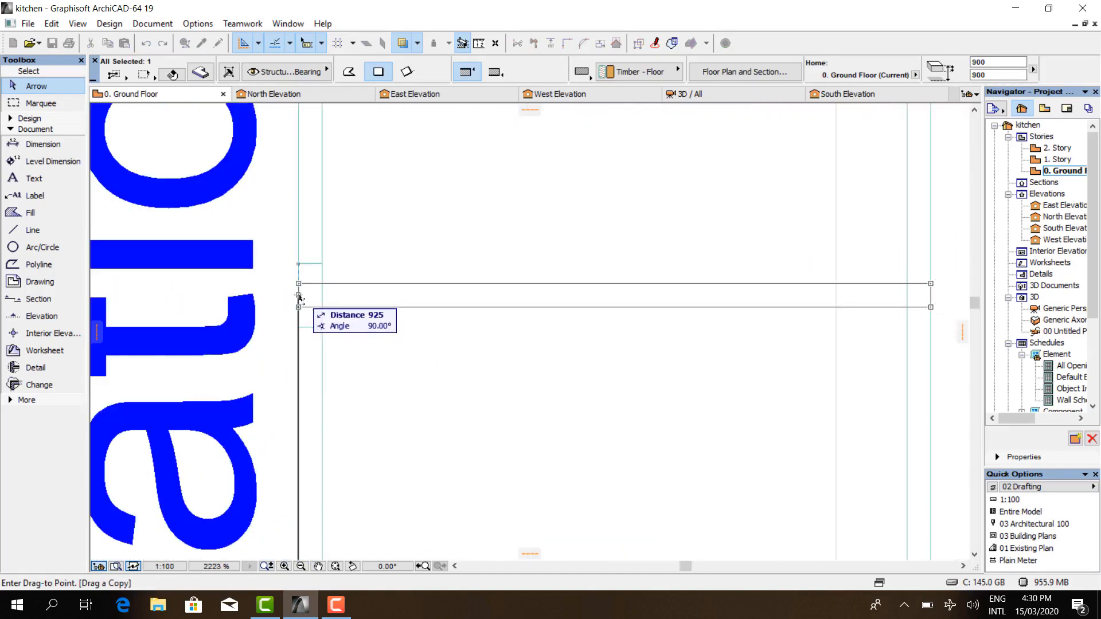
scroll(299, 302, up, 2)
scroll(299, 303, up, 1)
click(299, 295)
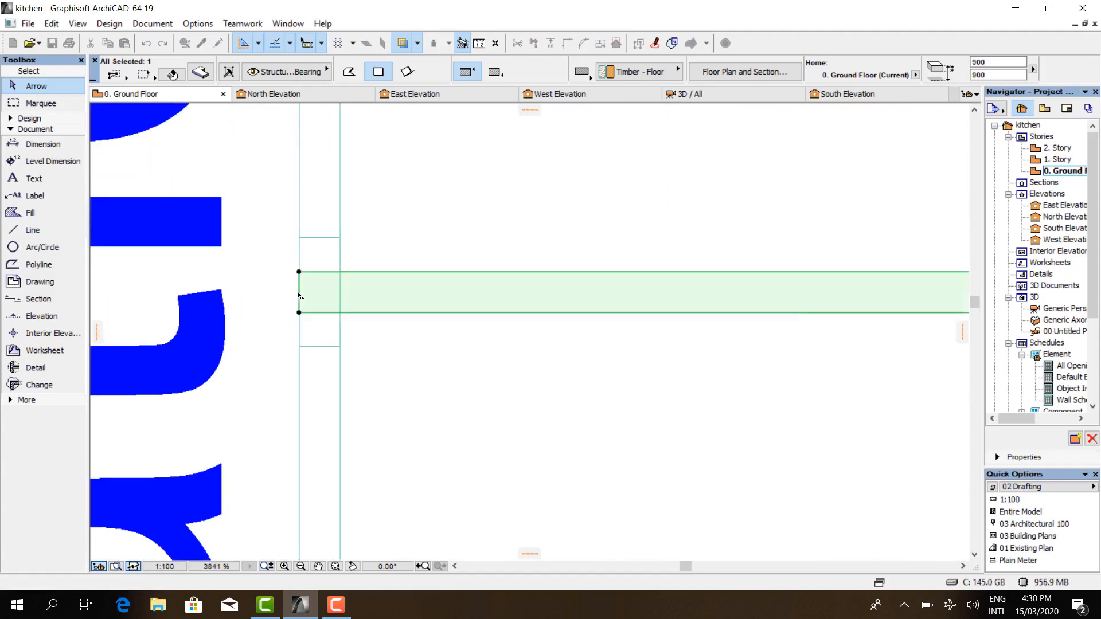
- Offset both ends of the partition inward by 30 mm so it fits between the central upright and the back panel
click(299, 294)
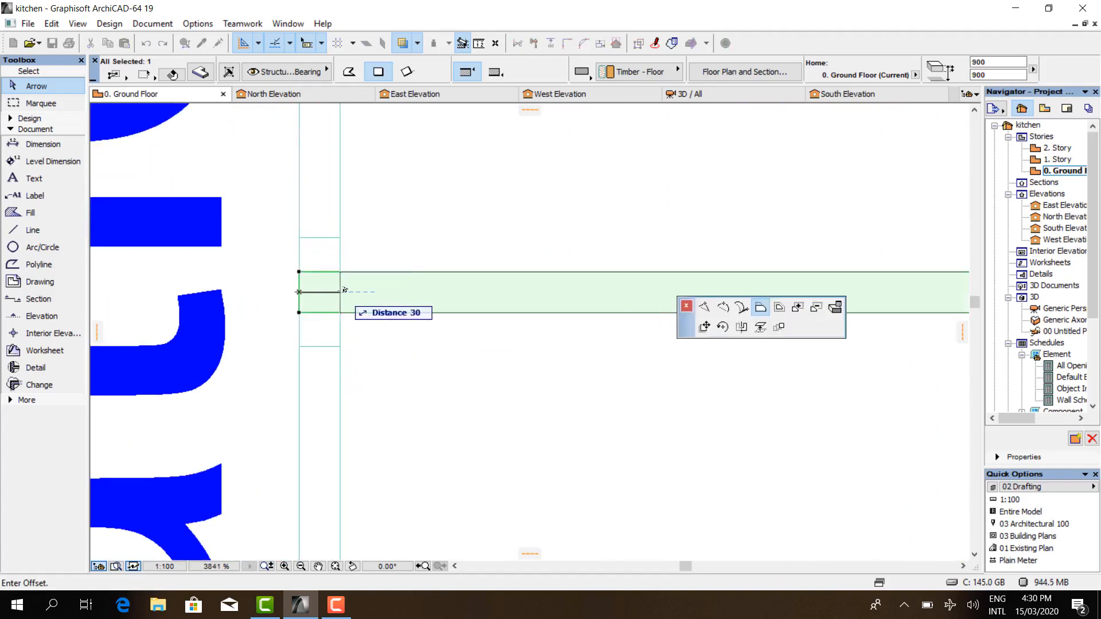
click(342, 290)
scroll(308, 305, down, 3)
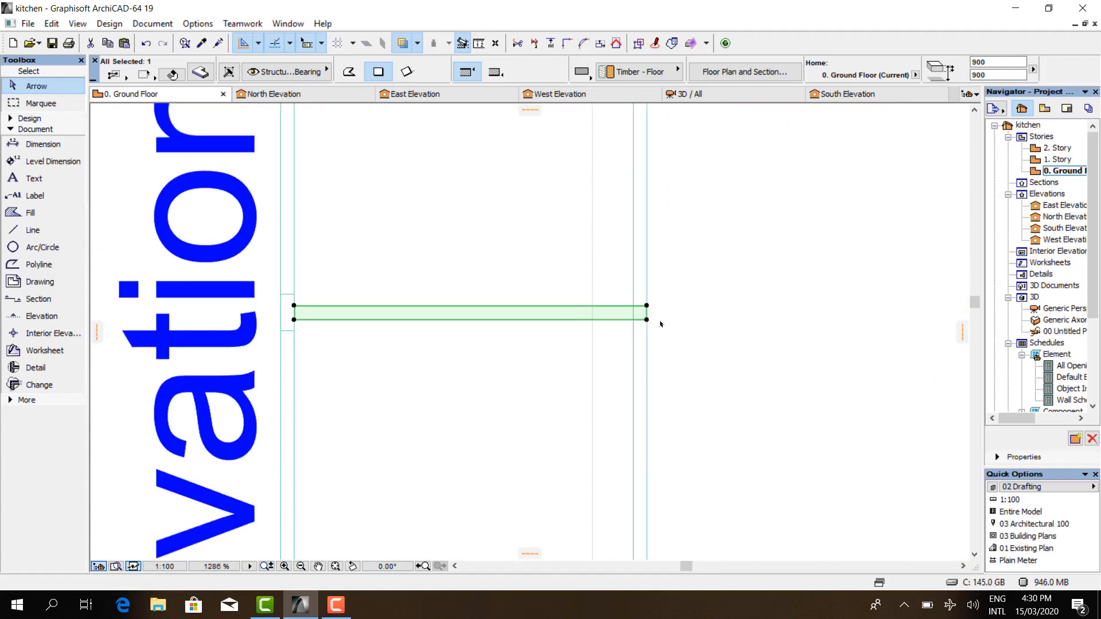
scroll(646, 315, up, 3)
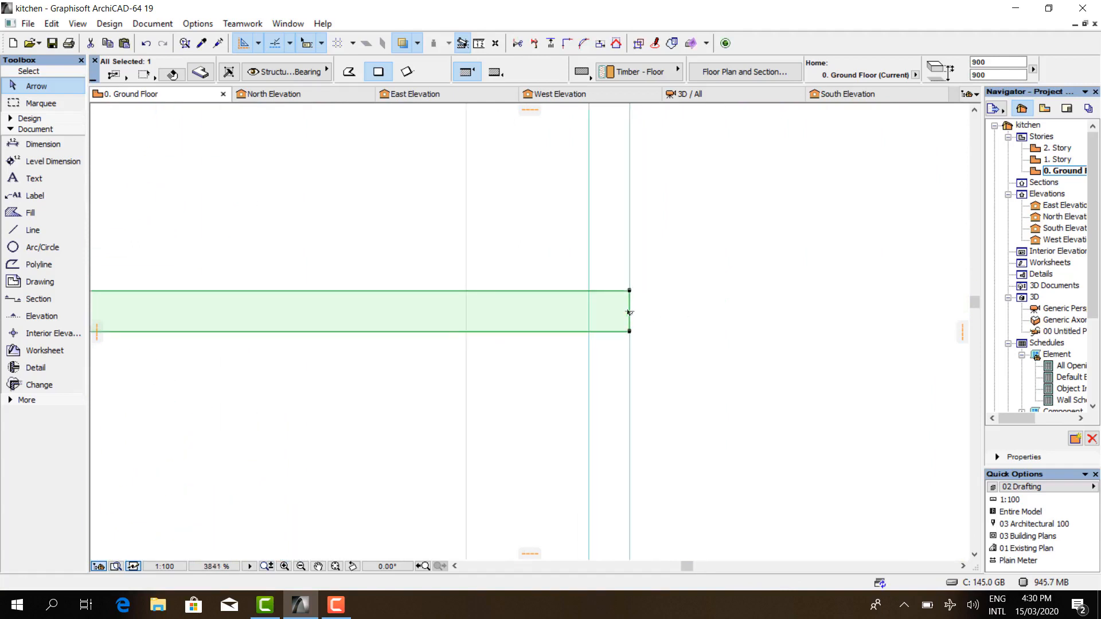
click(629, 312)
click(589, 313)
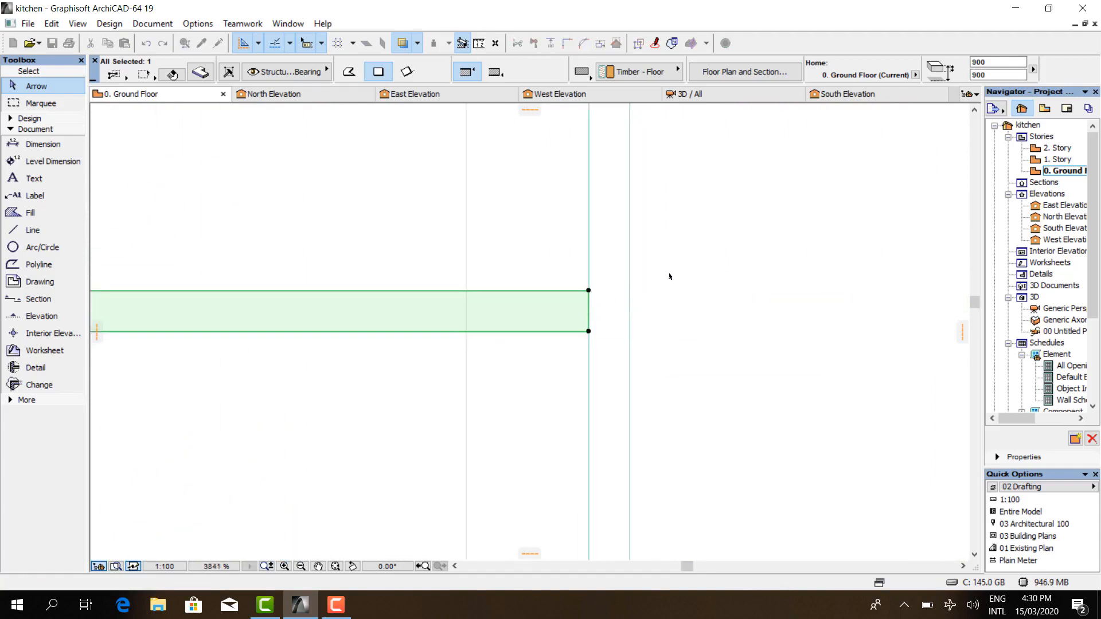
scroll(669, 277, down, 3)
- Examine the new middle partition inside the island's open side in 3D
click(695, 94)
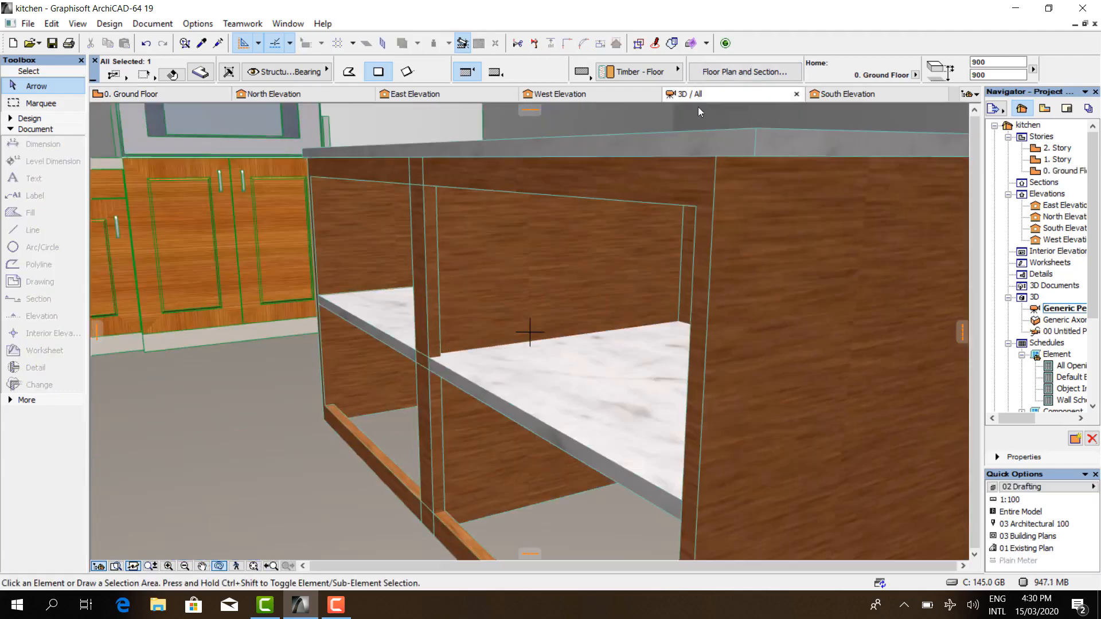
scroll(360, 456, down, 2)
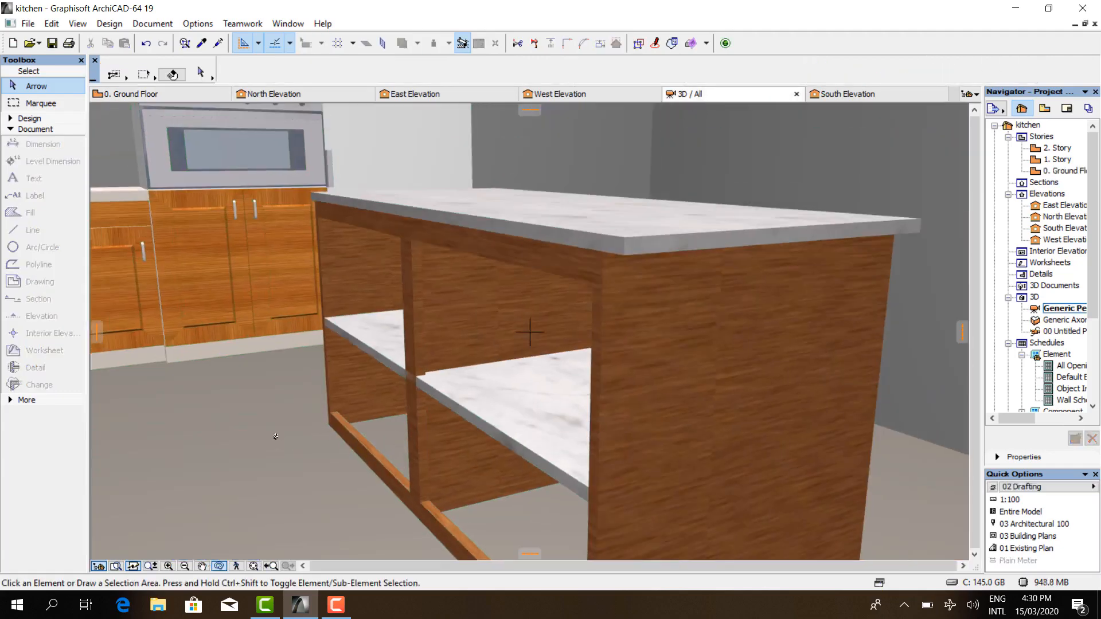
drag(299, 456, 311, 431)
scroll(379, 412, down, 2)
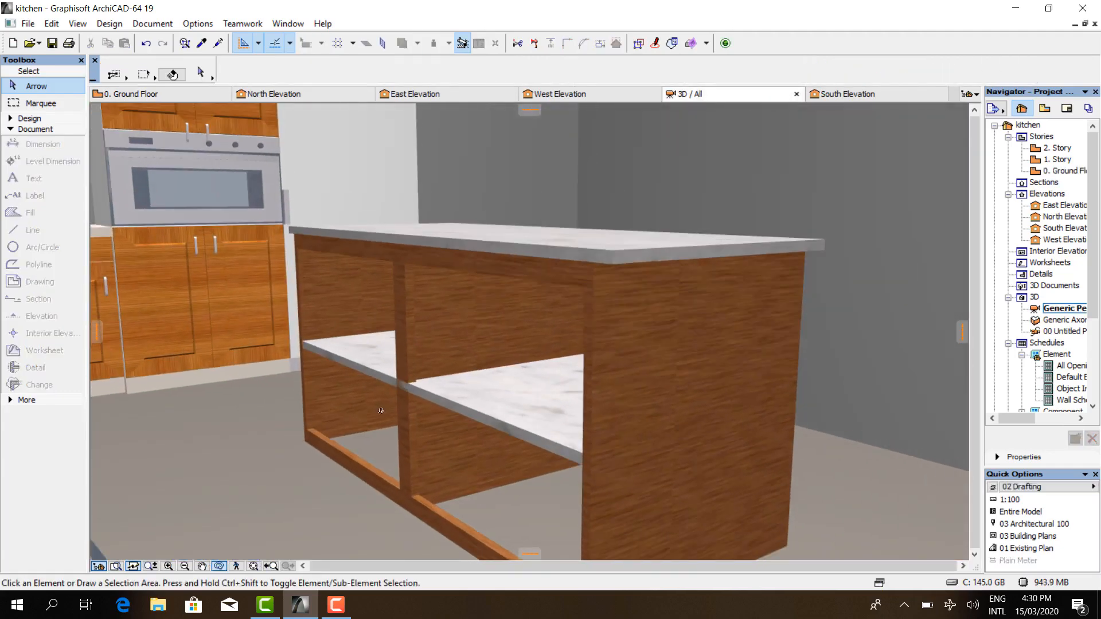
scroll(596, 388, down, 3)
scroll(680, 380, up, 3)
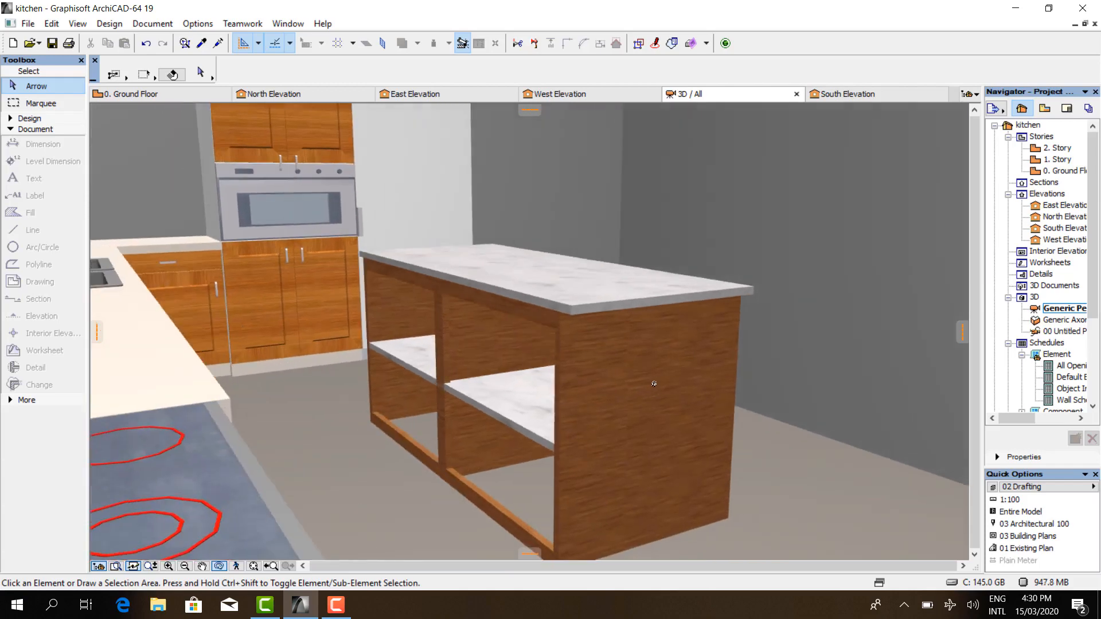
scroll(380, 298, up, 2)
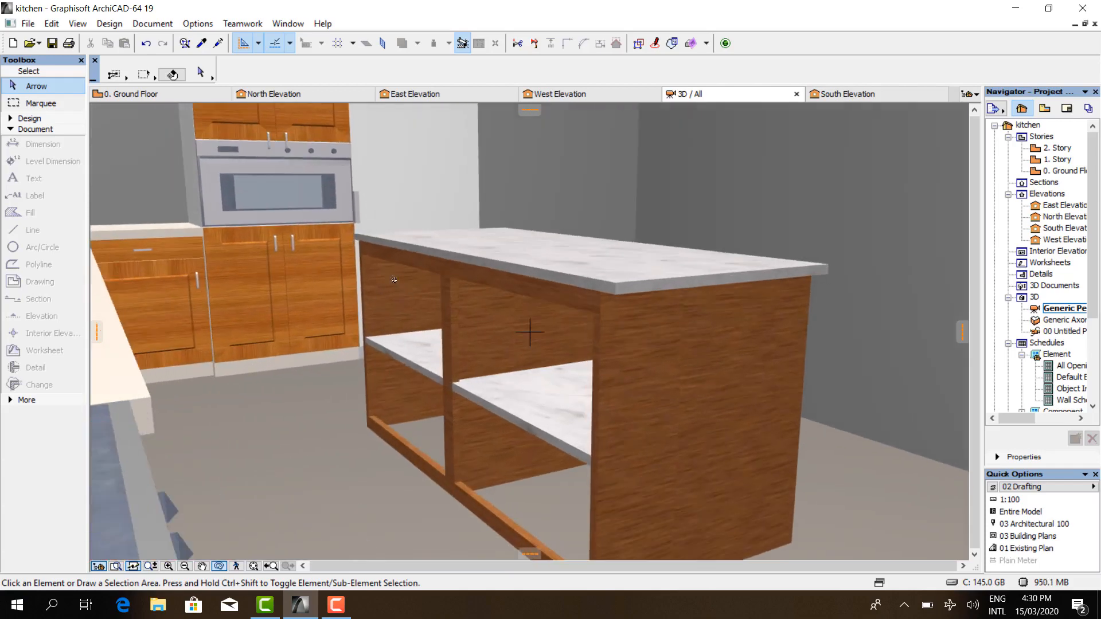
- In the West Elevation, copy the middle shelf down to a height of 60 mm, starting where the central upright meets the bottom rail
click(154, 95)
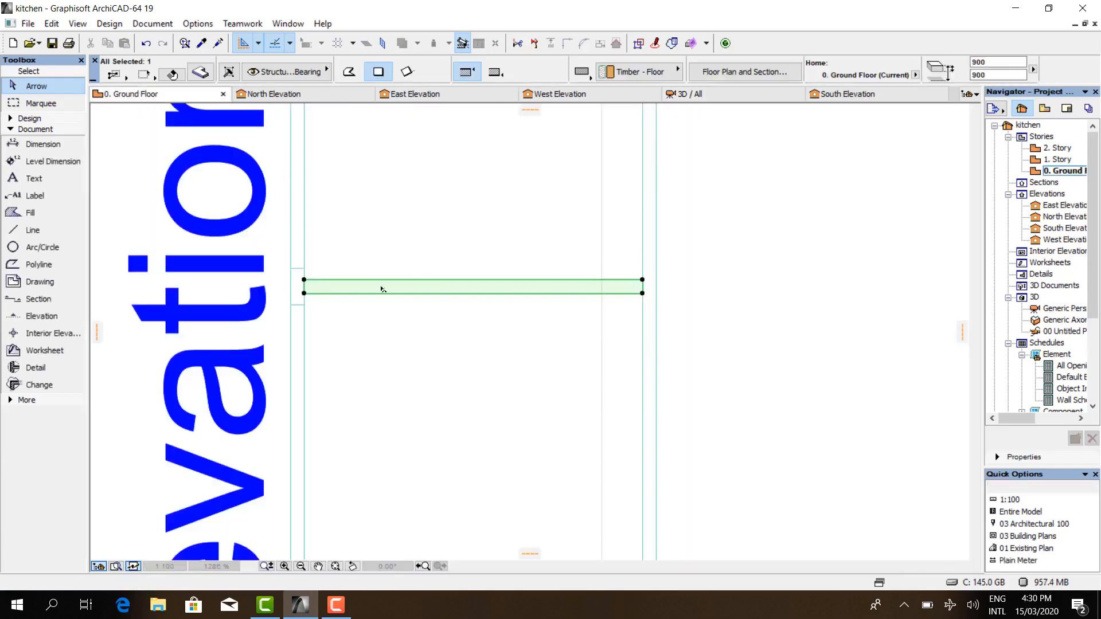
scroll(384, 252, down, 3)
scroll(370, 473, up, 3)
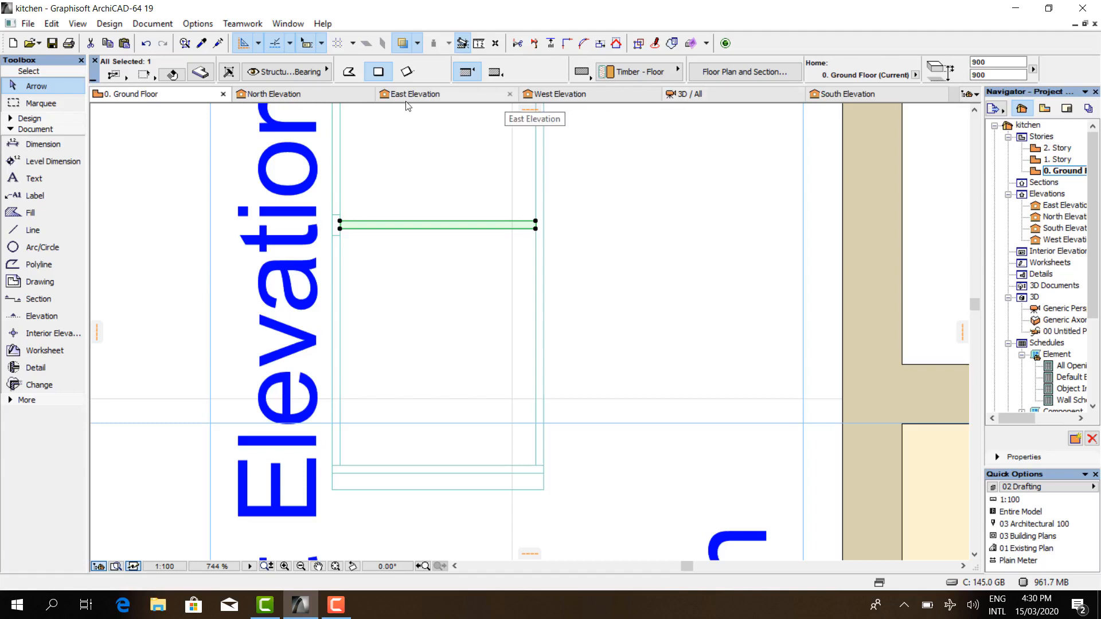
click(565, 94)
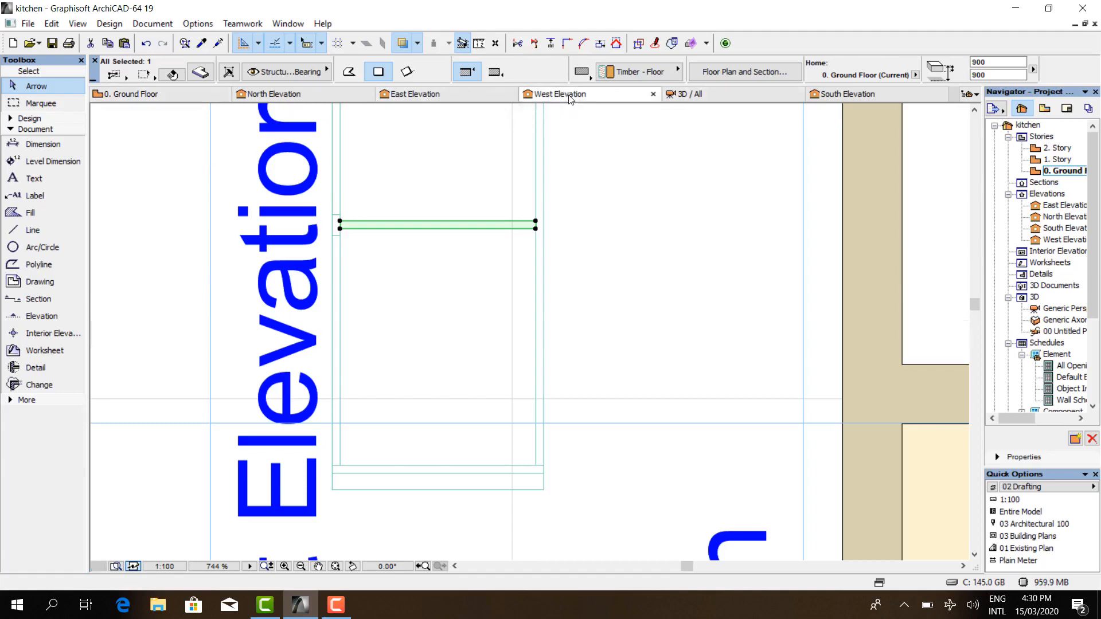
scroll(652, 413, up, 5)
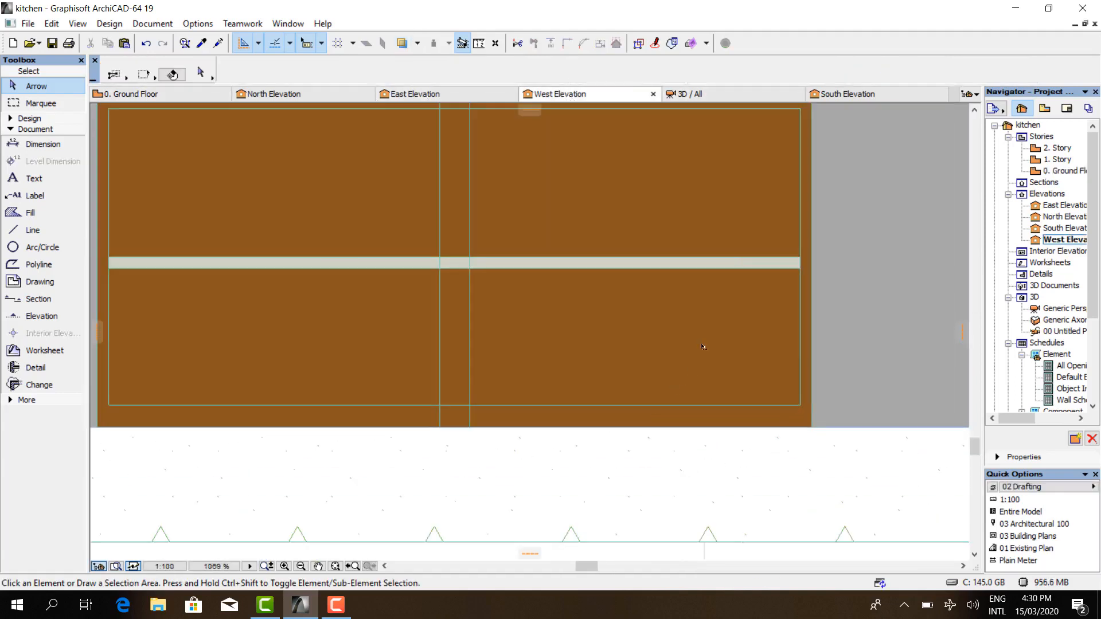
click(729, 270)
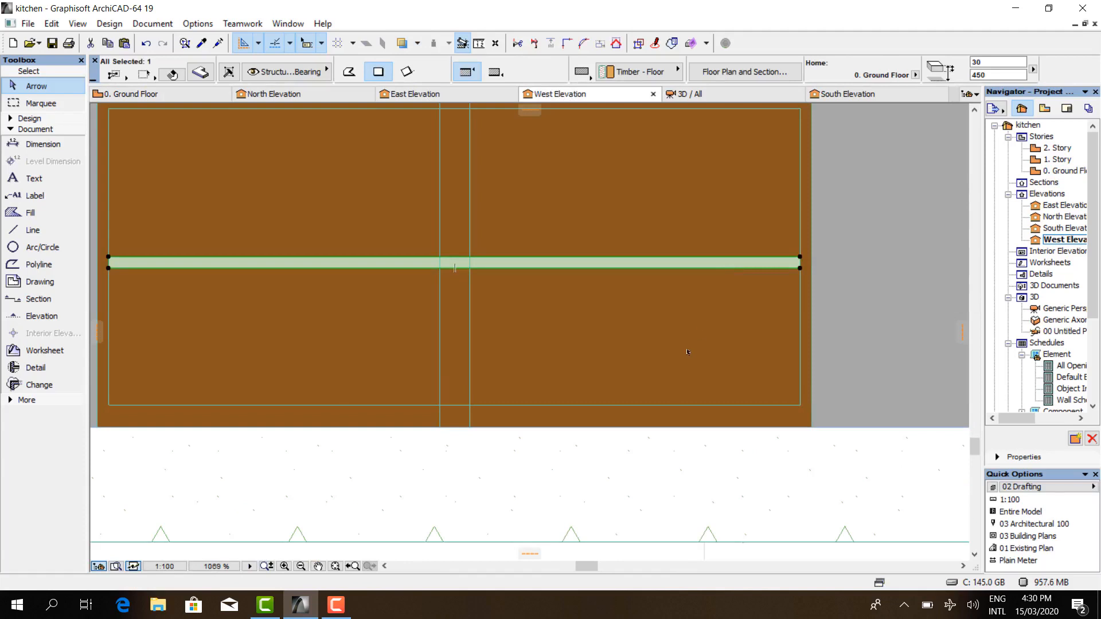
right_click(683, 447)
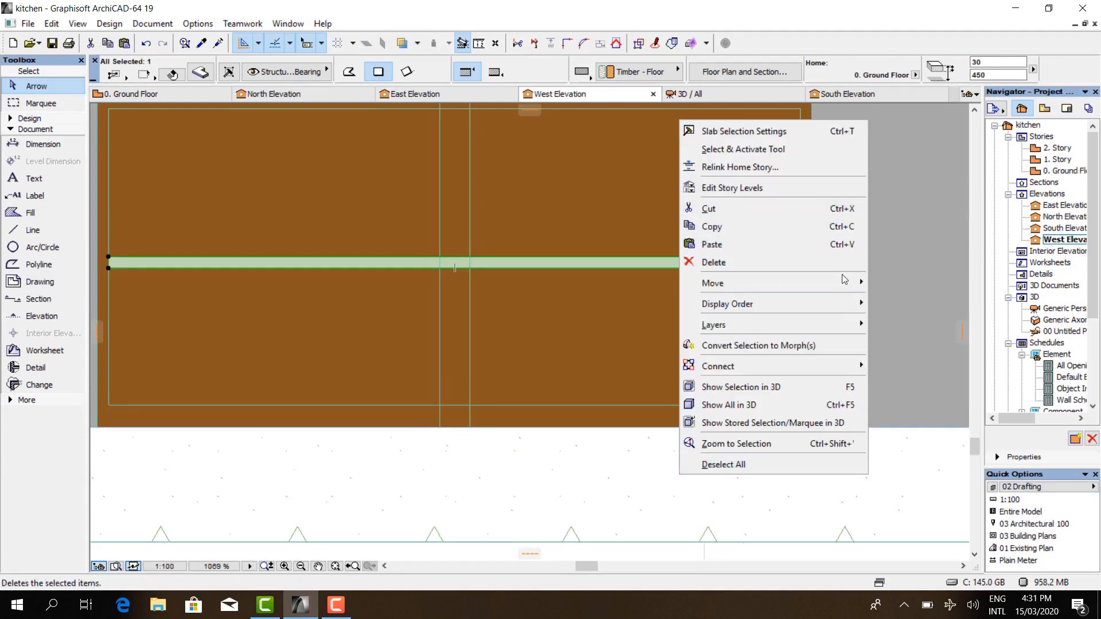
mouse_move(845, 281)
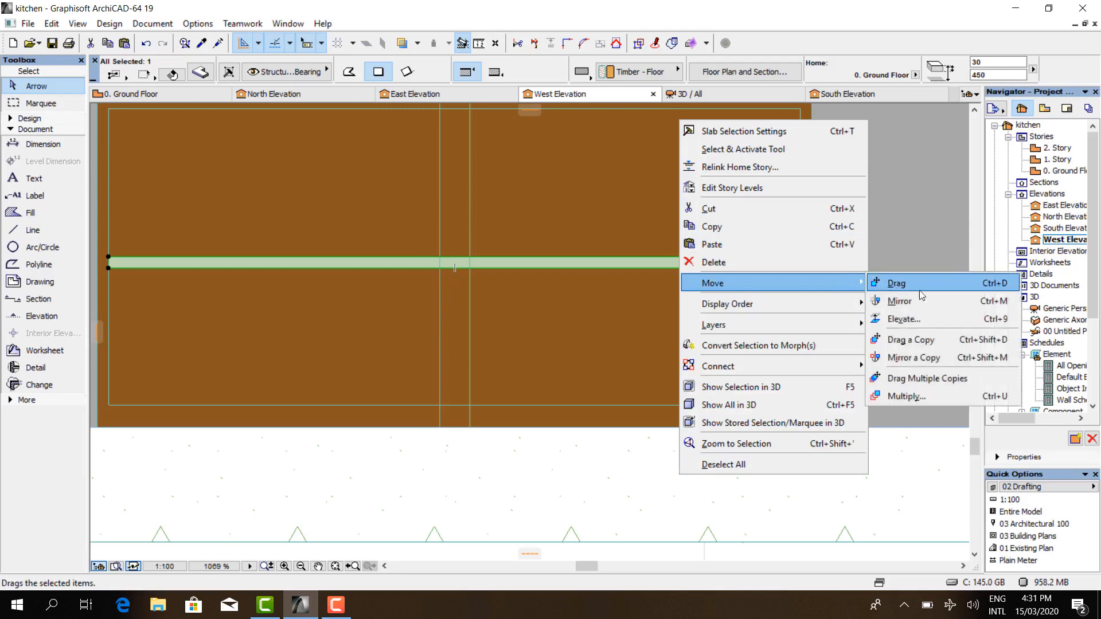
click(924, 341)
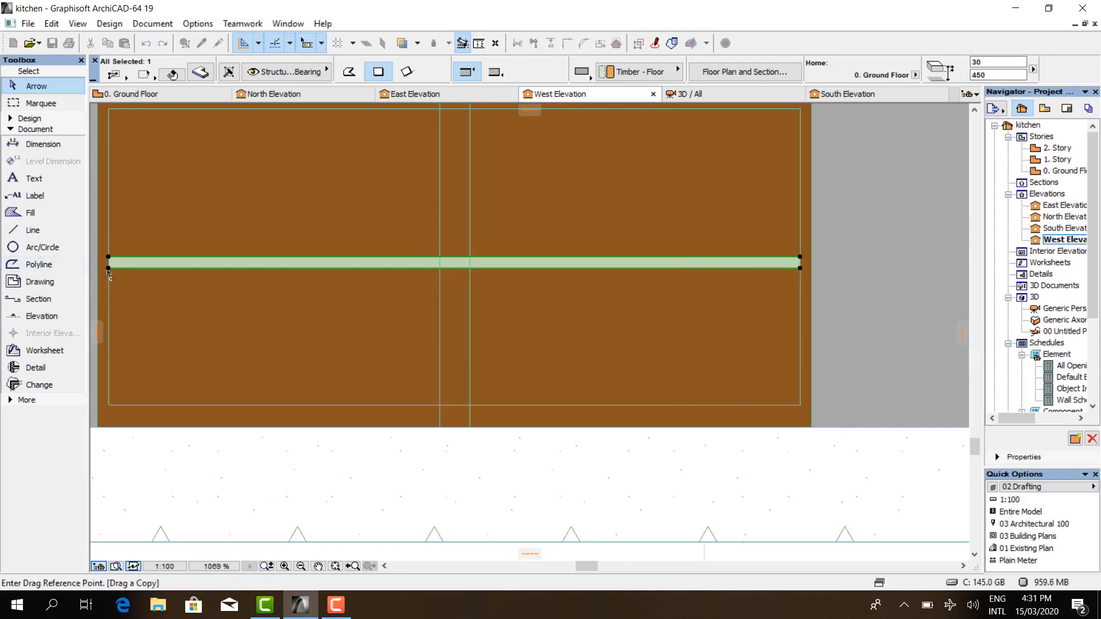
click(110, 262)
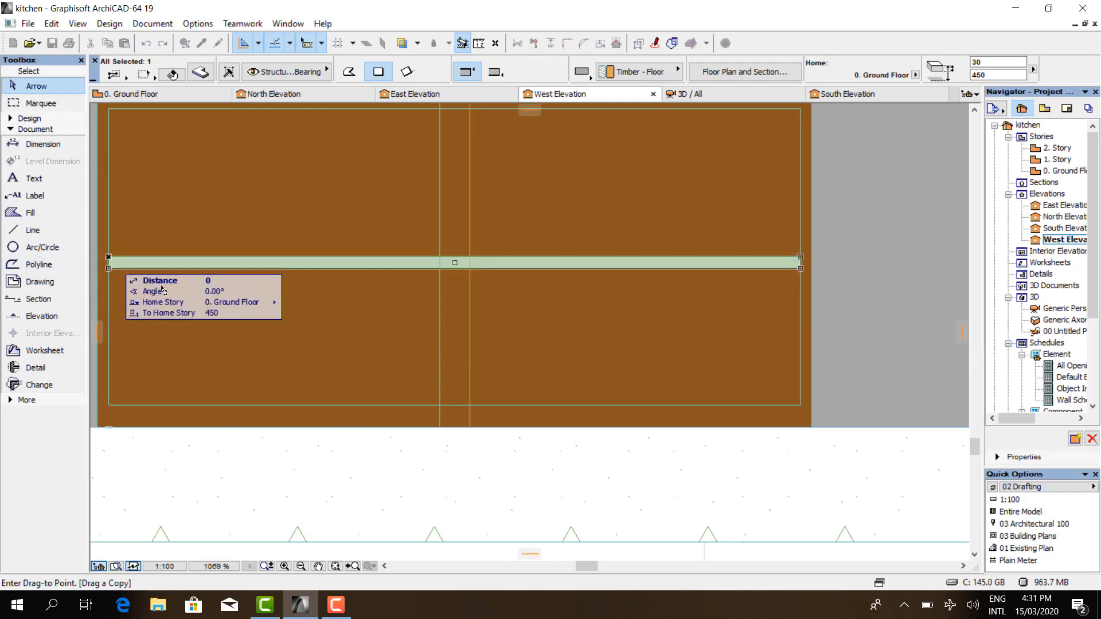
click(470, 407)
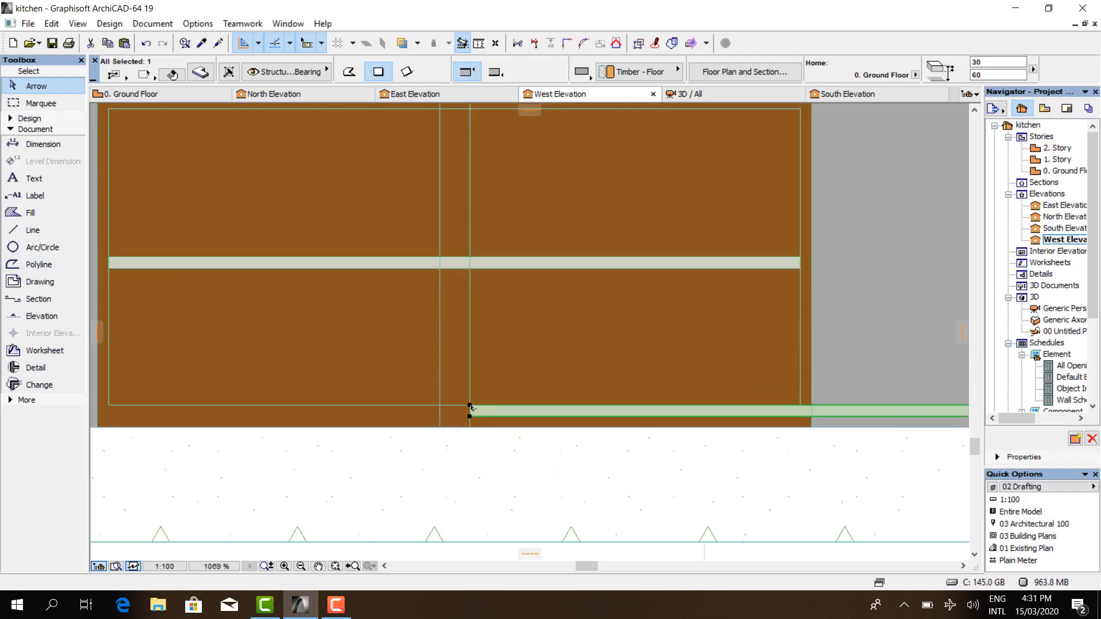
scroll(335, 407, down, 4)
scroll(638, 417, up, 3)
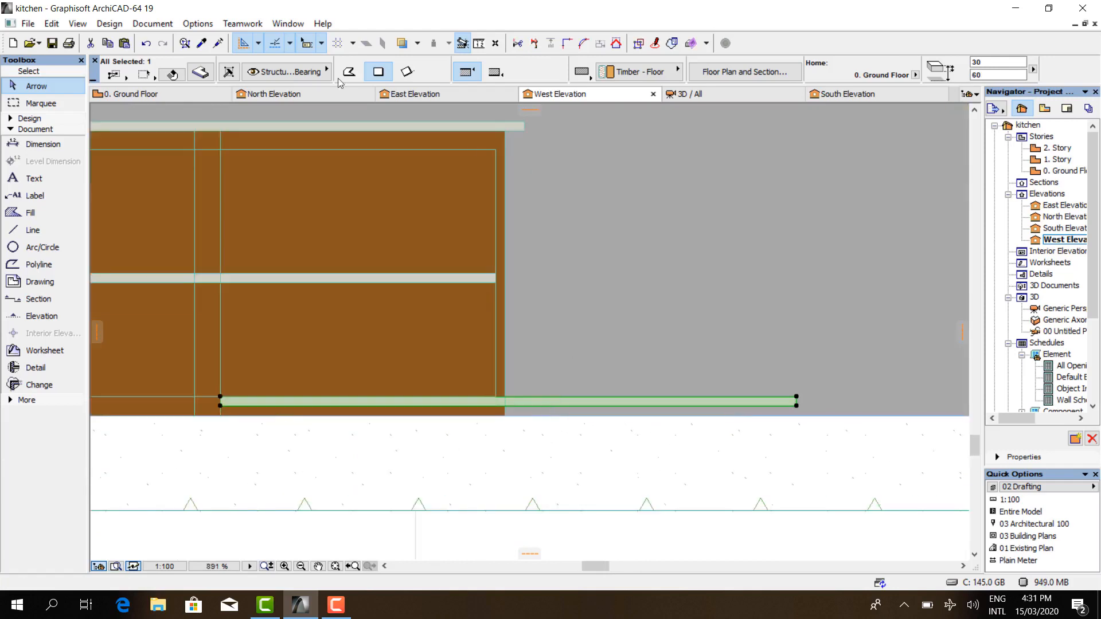
- On the ground floor plan, split the copied bottom shelf along the end panel's inner face and delete the part extending beyond it
click(147, 93)
scroll(490, 391, down, 2)
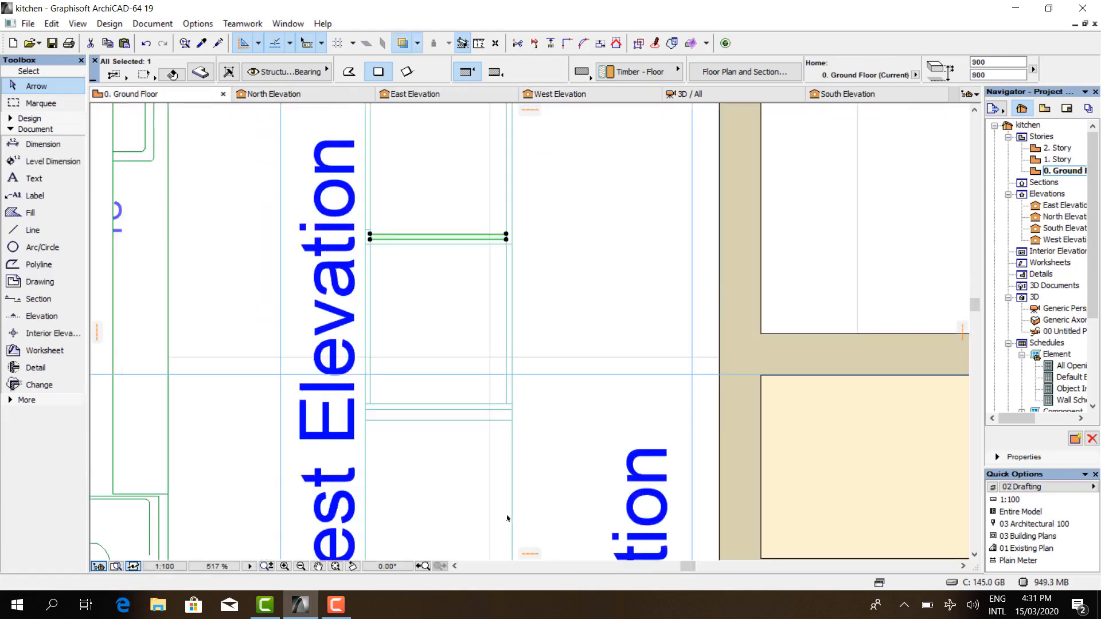
click(513, 509)
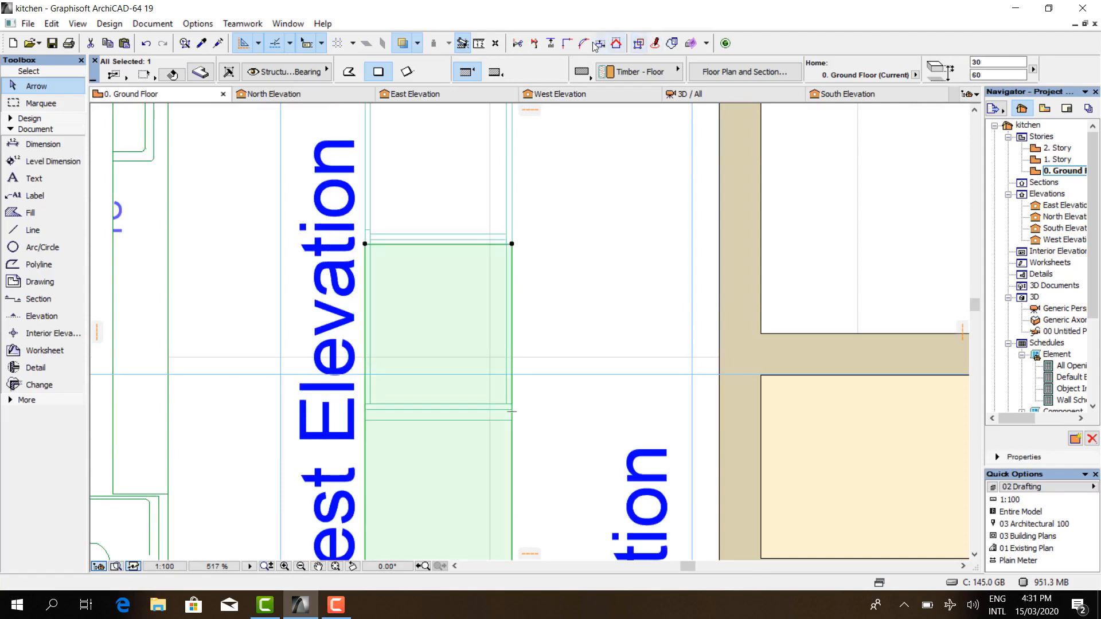
click(536, 45)
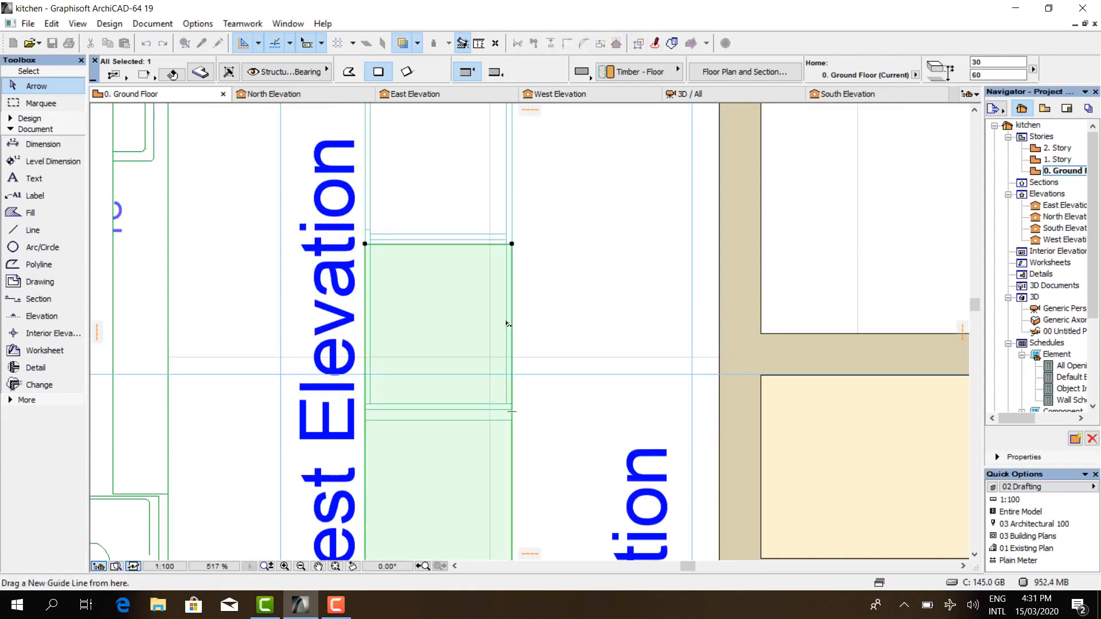
scroll(494, 416, up, 5)
click(559, 382)
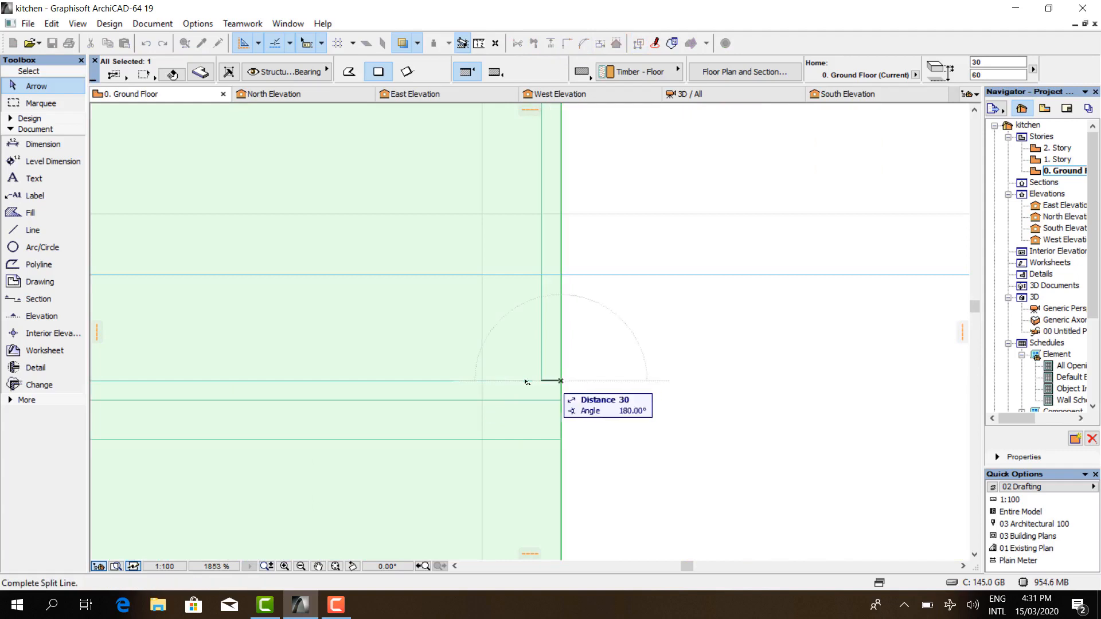
click(459, 381)
click(462, 484)
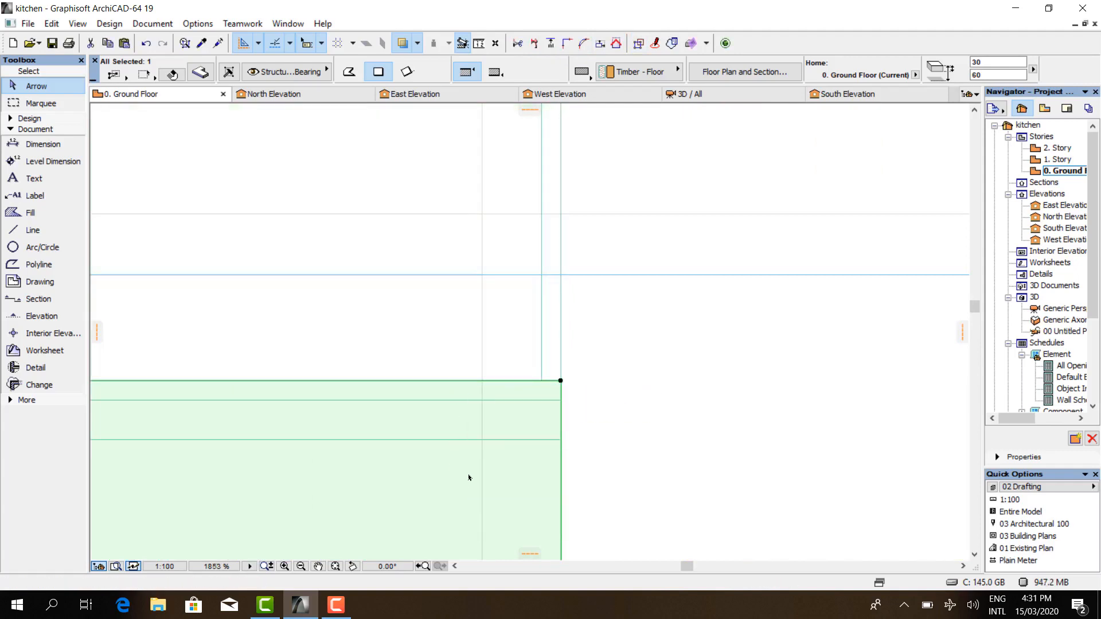
key(Escape)
- In the South Elevation, move the bottom shelf horizontally so its front edge starts at the bottom rail's inner face
click(713, 96)
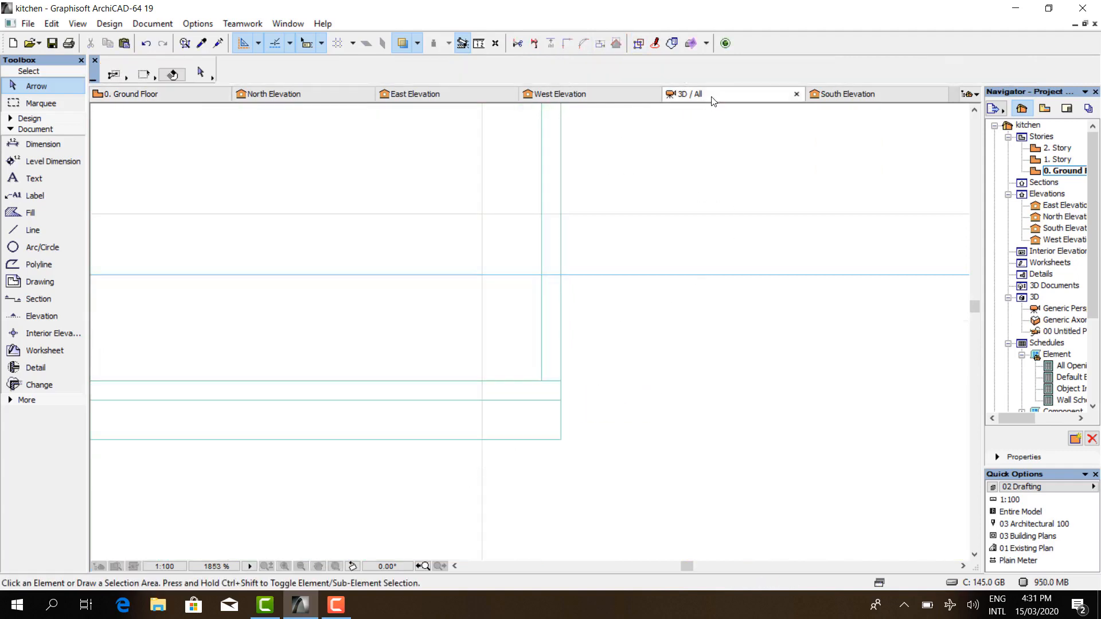
shift+middle_drag(484, 407, 486, 543)
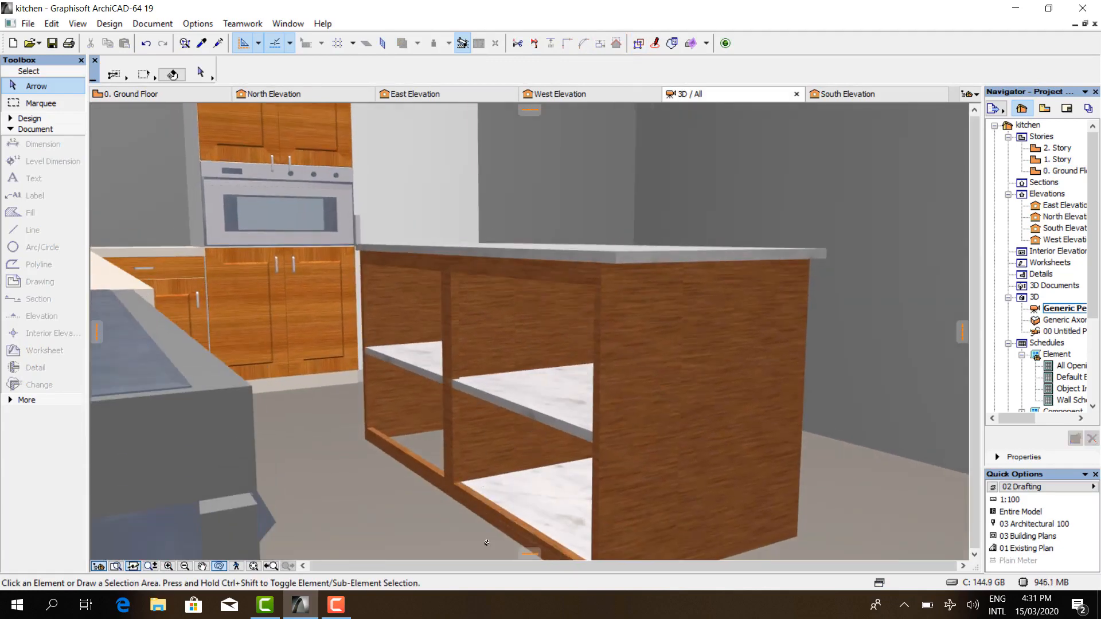
scroll(486, 542, up, 2)
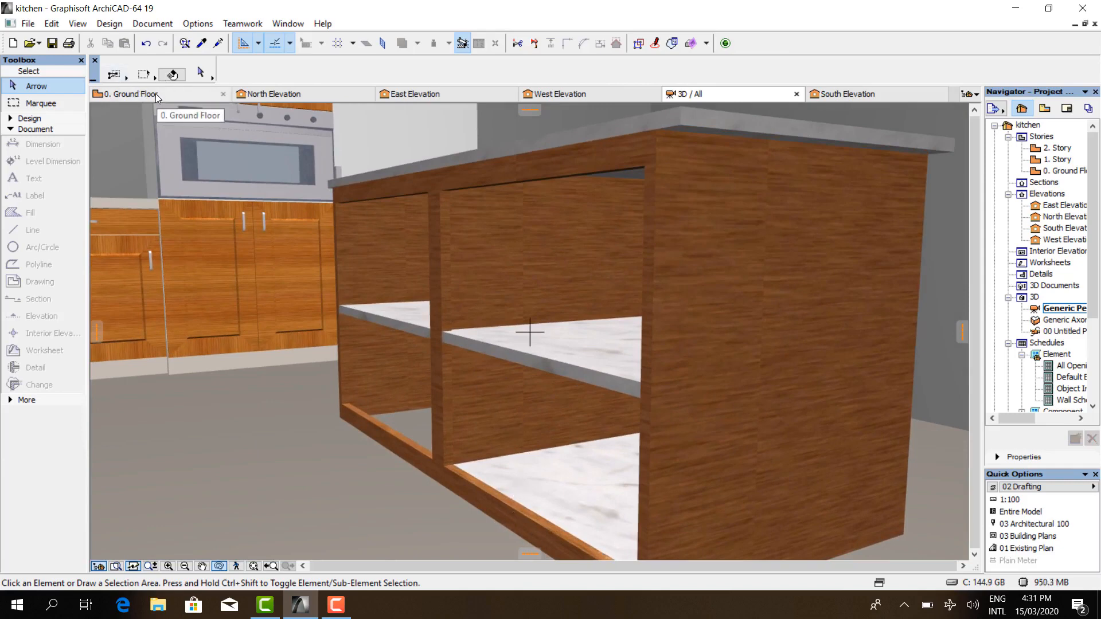
click(872, 94)
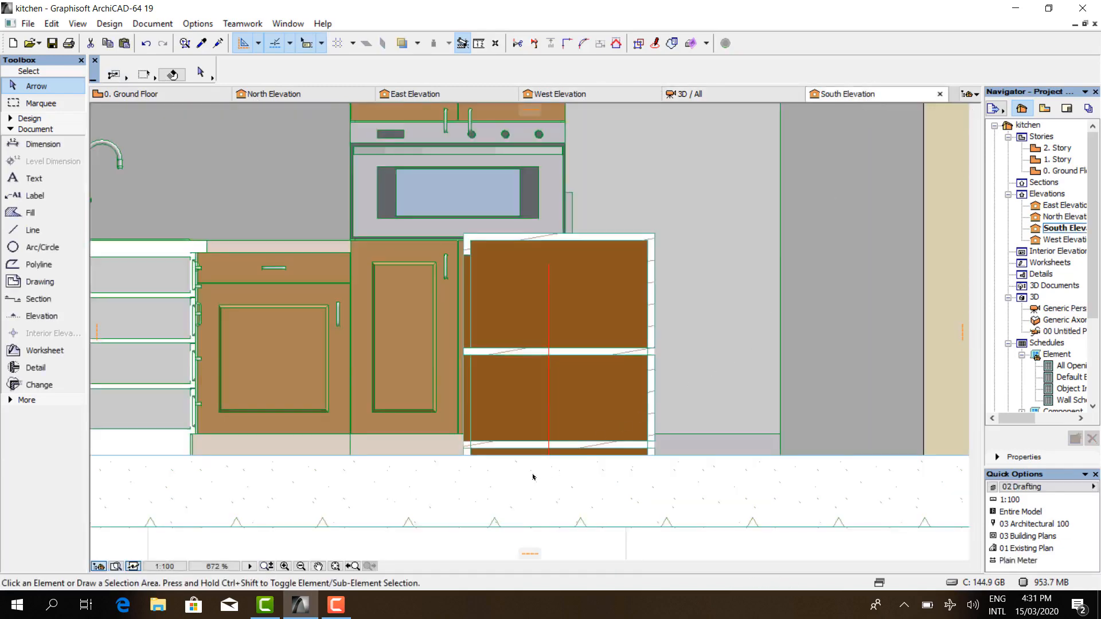
scroll(533, 477, up, 5)
click(524, 399)
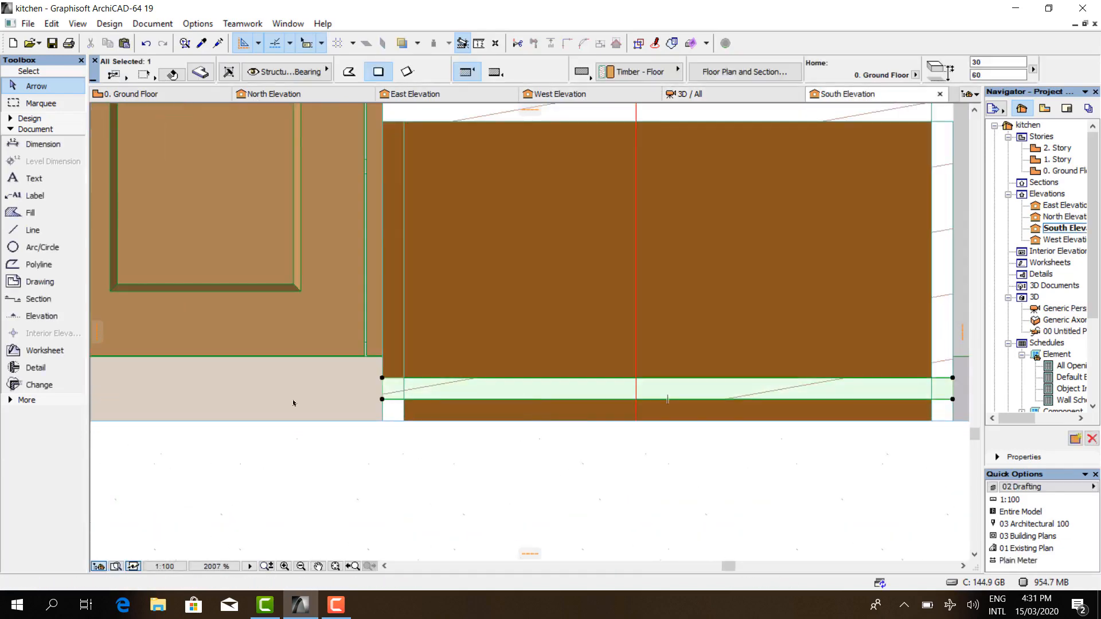
scroll(295, 401, down, 2)
scroll(384, 408, up, 1)
right_click(273, 408)
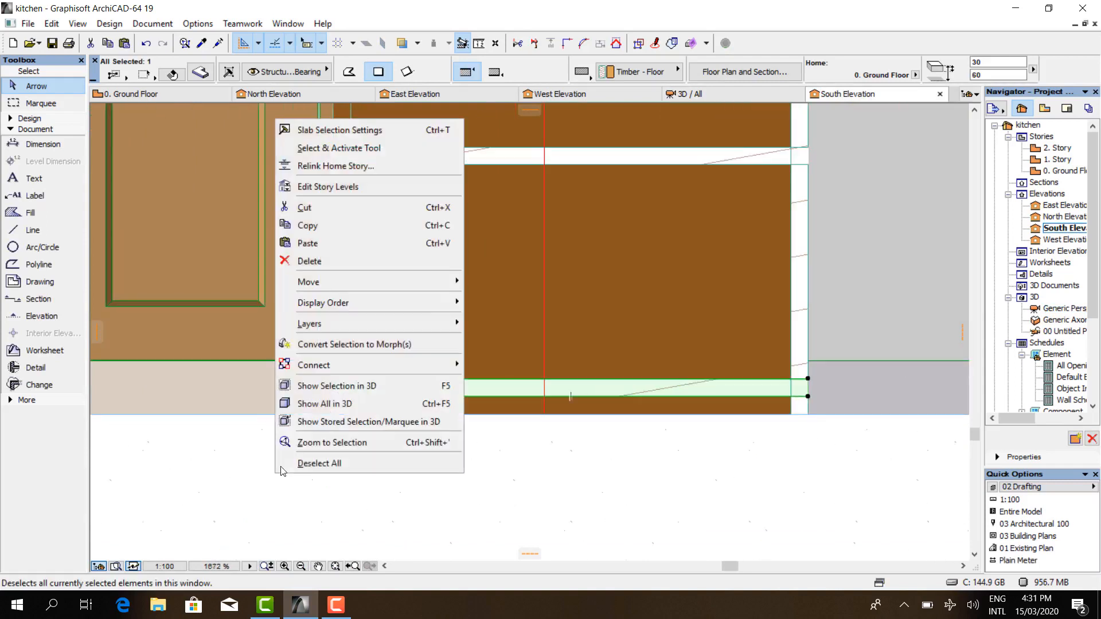
mouse_move(383, 283)
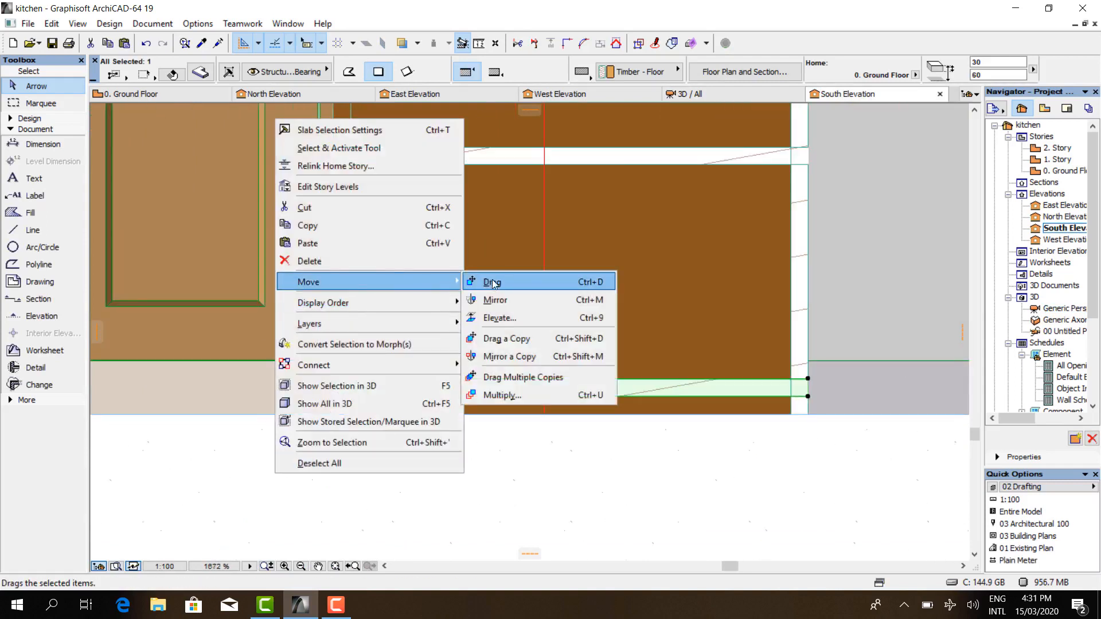
click(495, 284)
scroll(339, 398, up, 2)
click(327, 398)
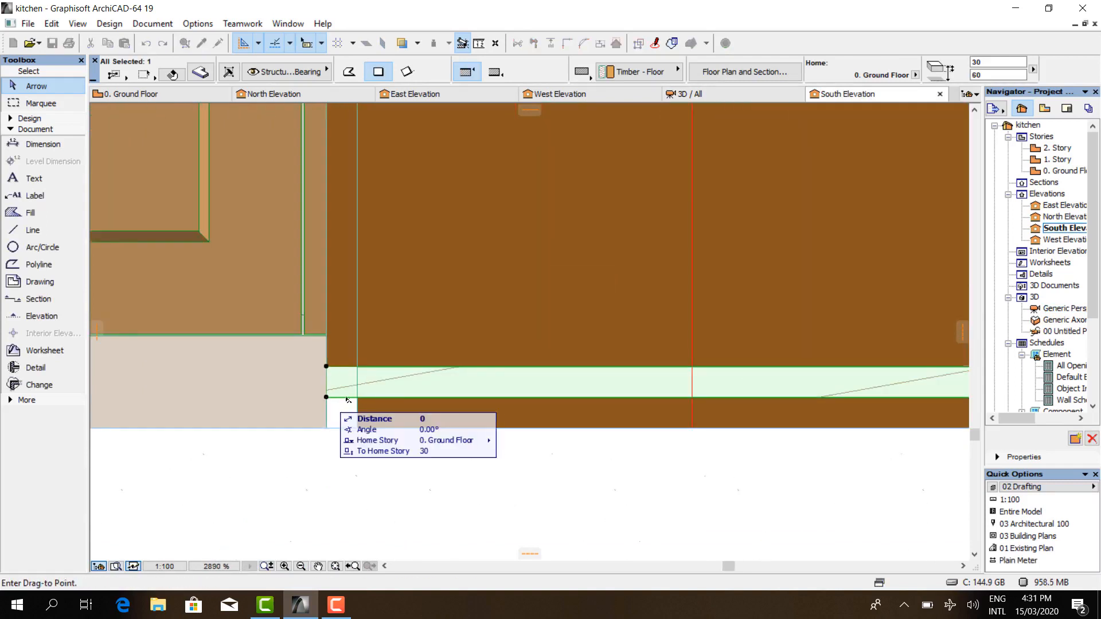
click(355, 398)
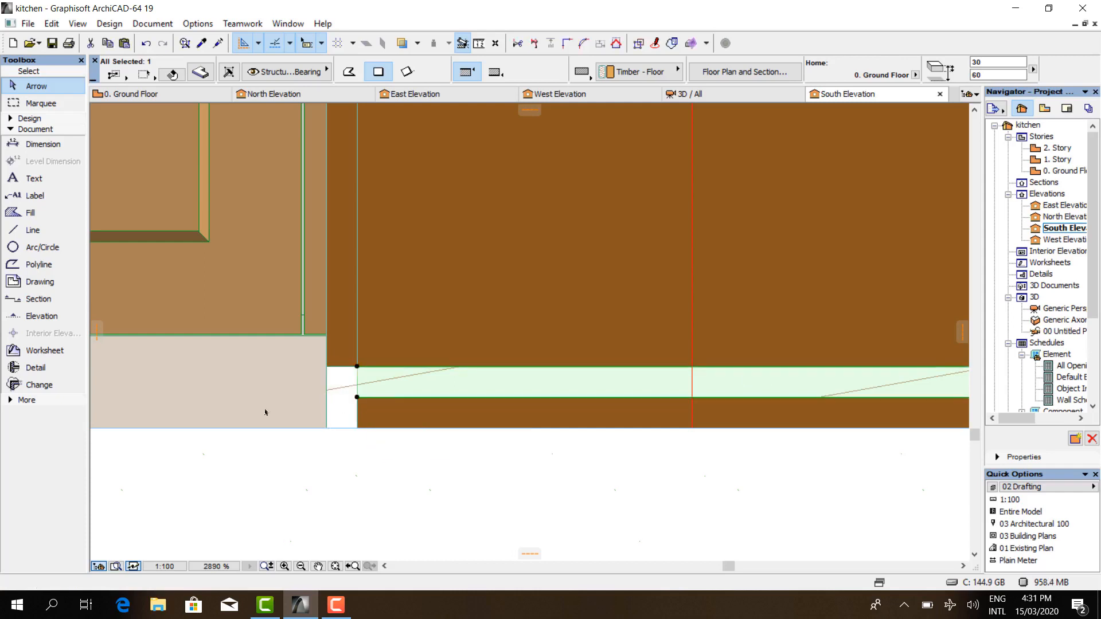
scroll(543, 405, down, 3)
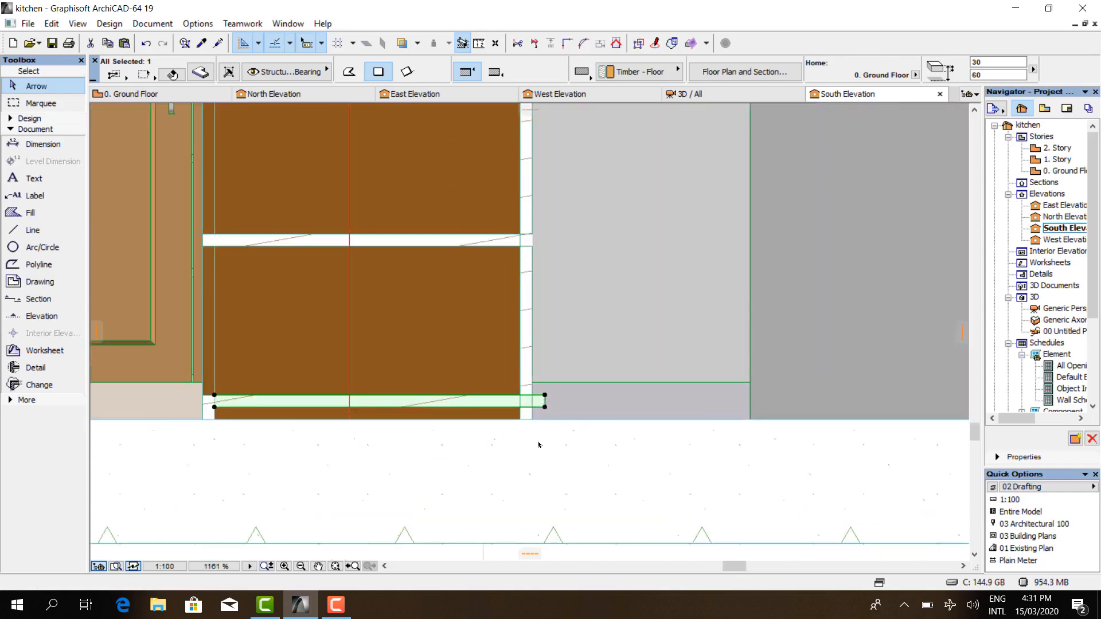
scroll(539, 445, down, 2)
- On the ground floor plan, split the bottom shelf along the back panel's inner face and delete the overhanging strip
click(148, 93)
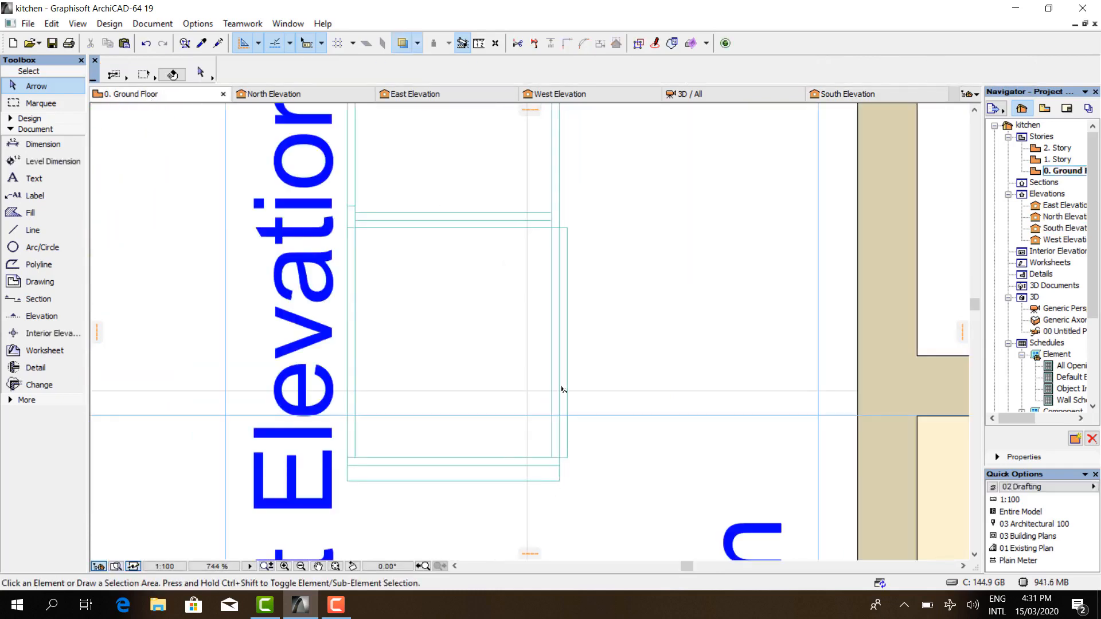
click(568, 282)
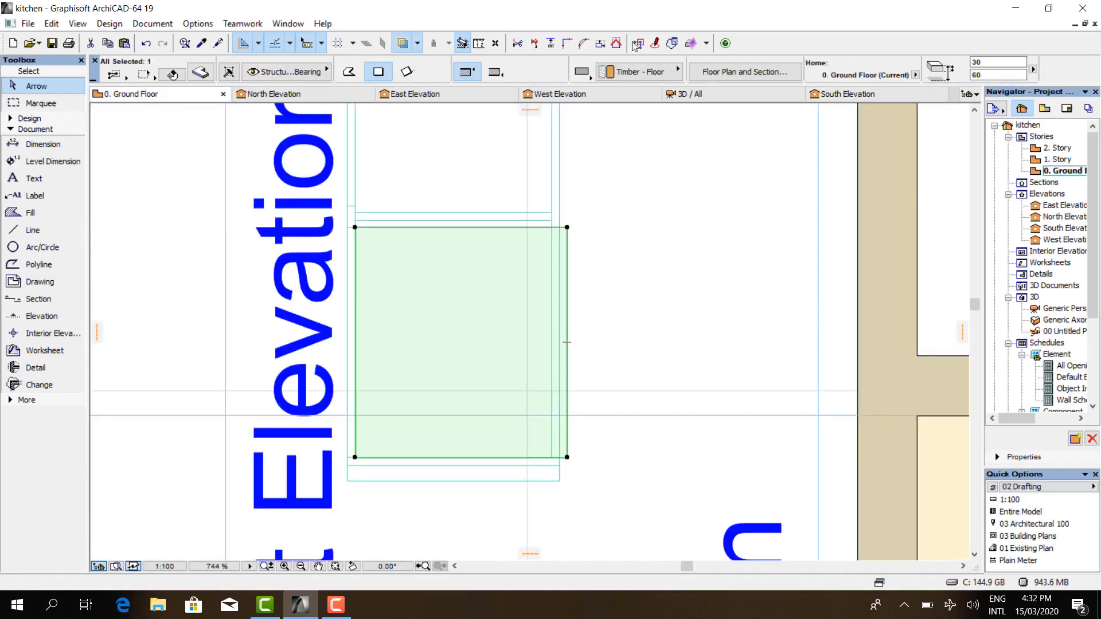
click(536, 44)
scroll(553, 281, up, 4)
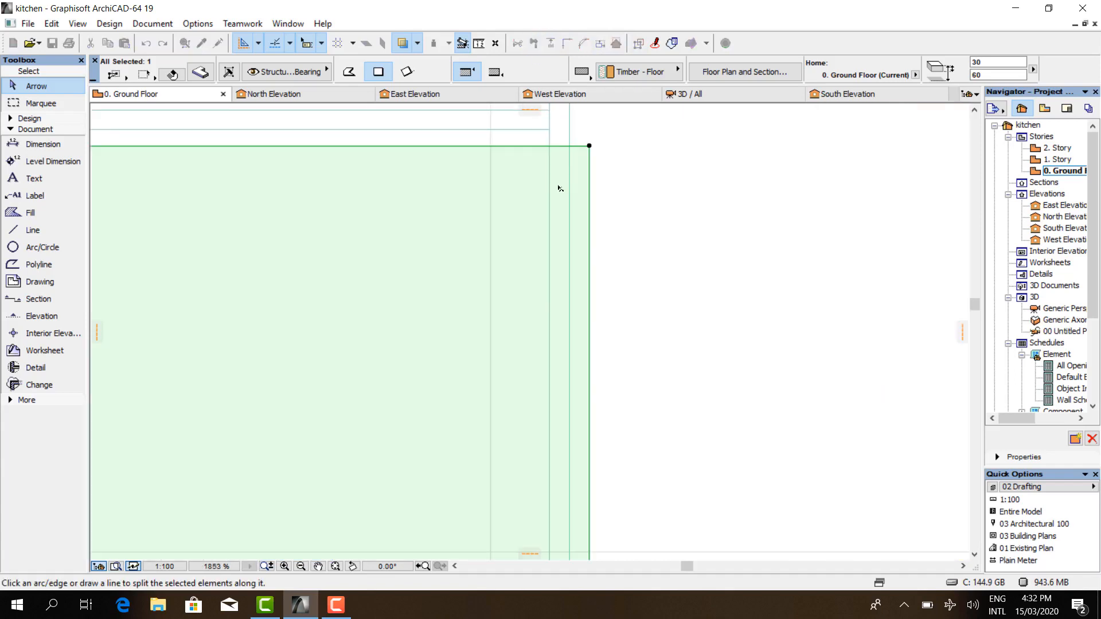
click(551, 147)
click(554, 251)
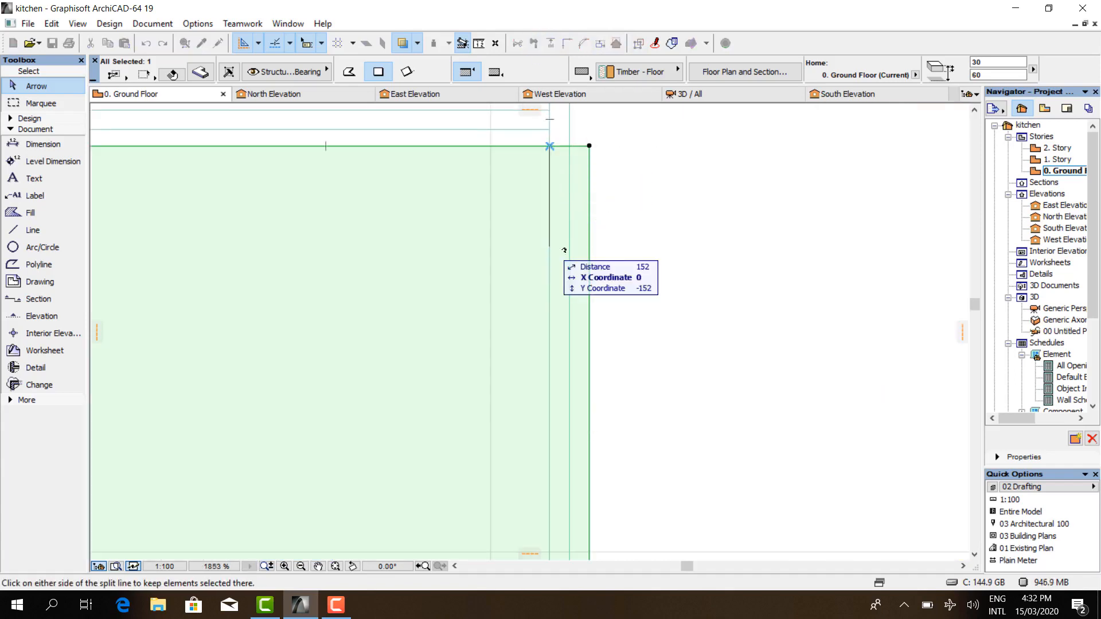
click(637, 253)
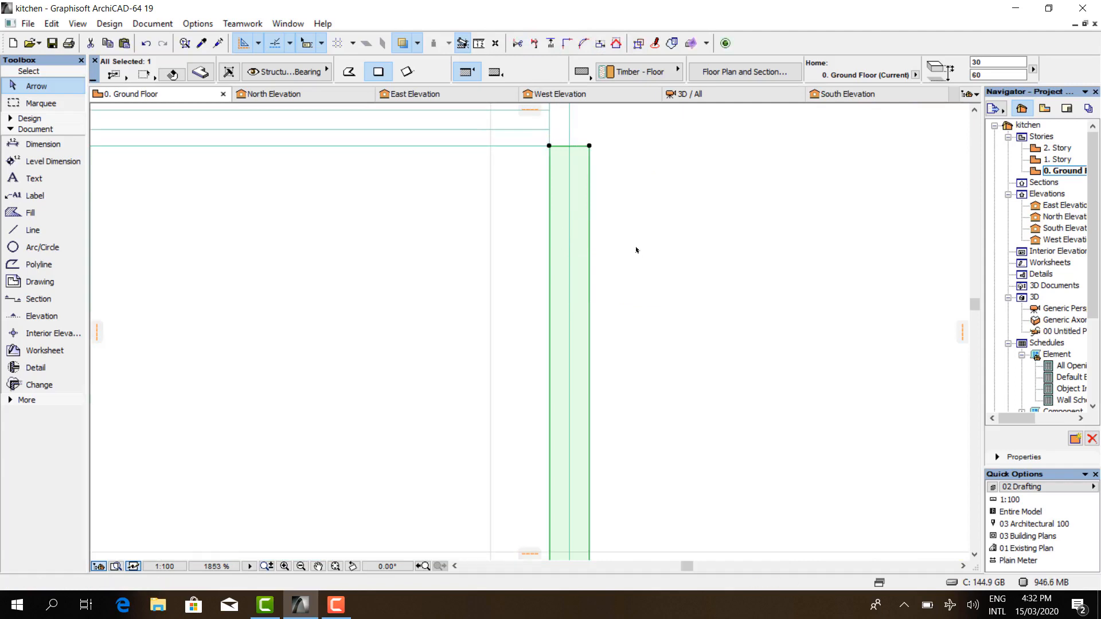
key(Escape)
scroll(625, 230, down, 5)
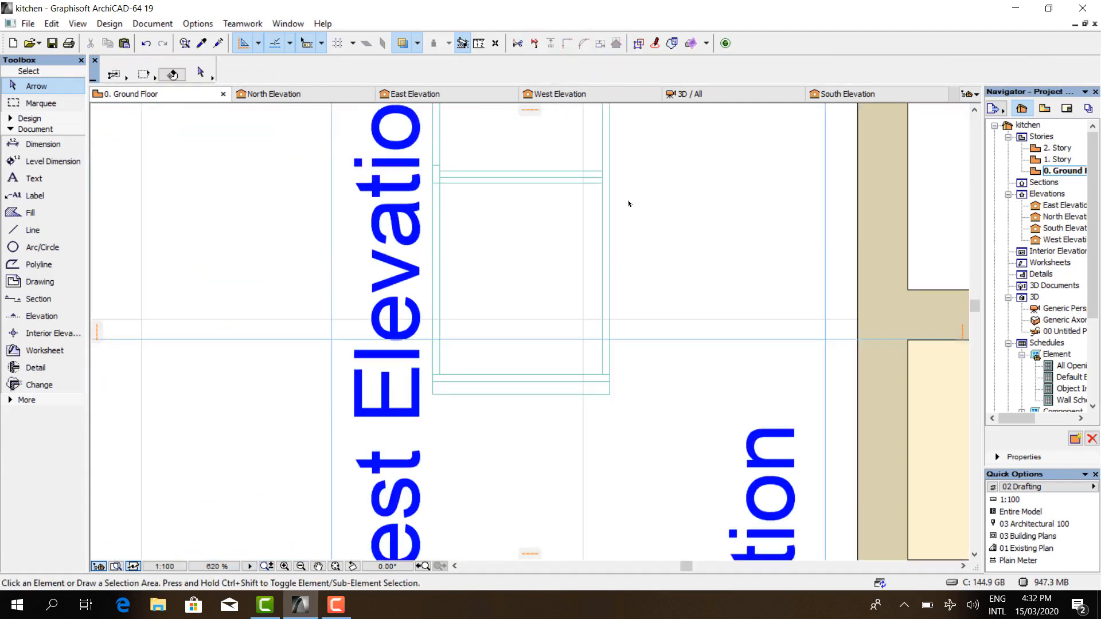
- Offset the bottom shelf's edge nearest the middle partition outward until it meets the partition's face
scroll(549, 175, up, 3)
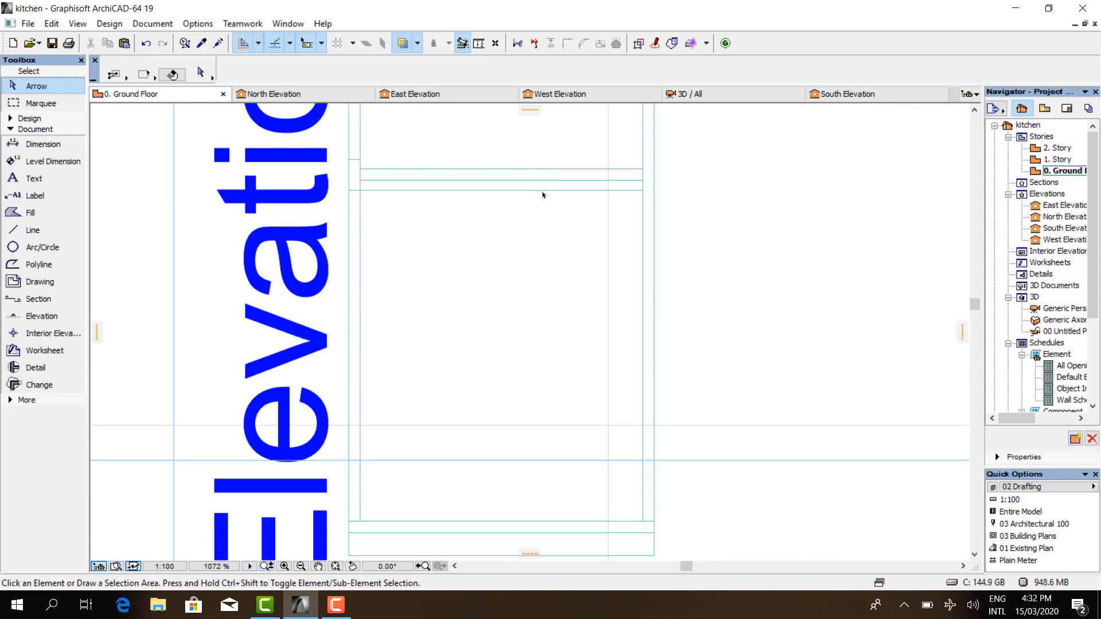
click(542, 195)
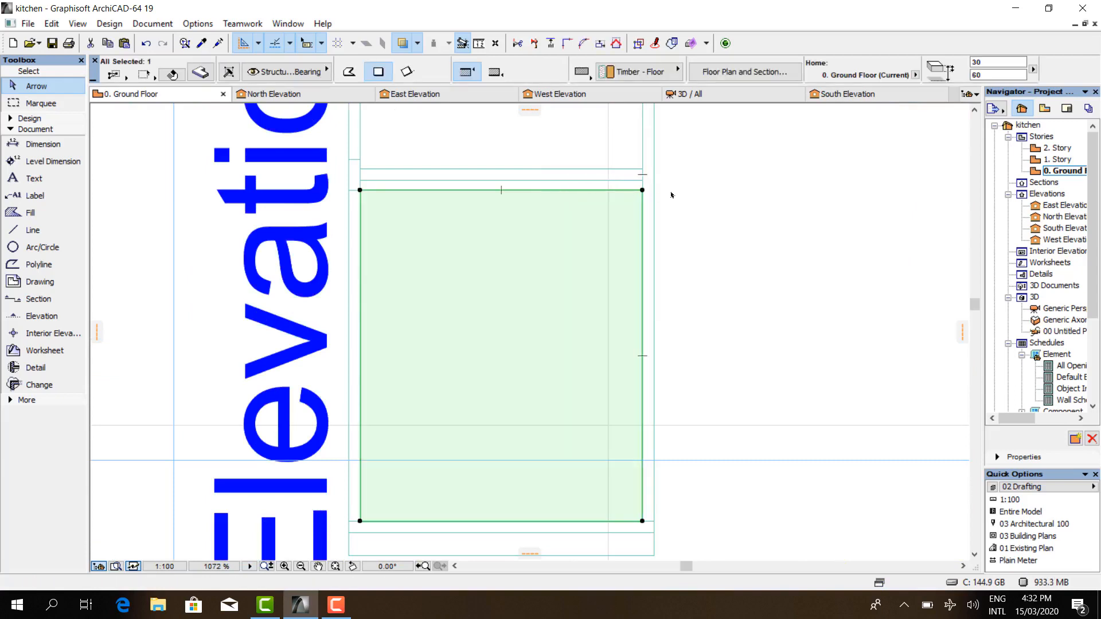
click(697, 95)
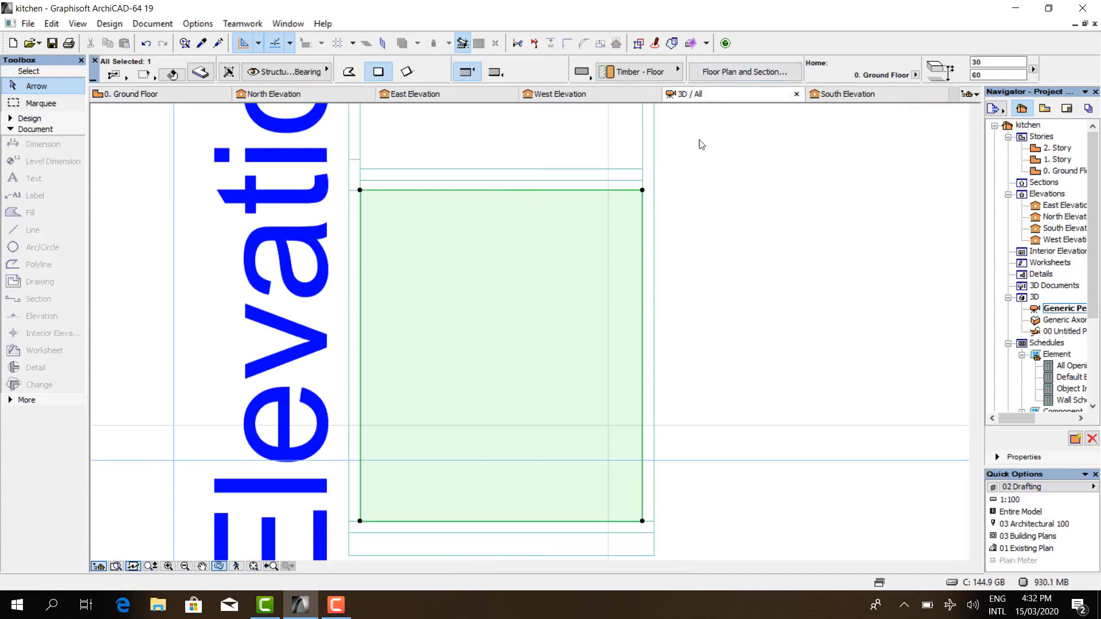
drag(484, 478, 636, 514)
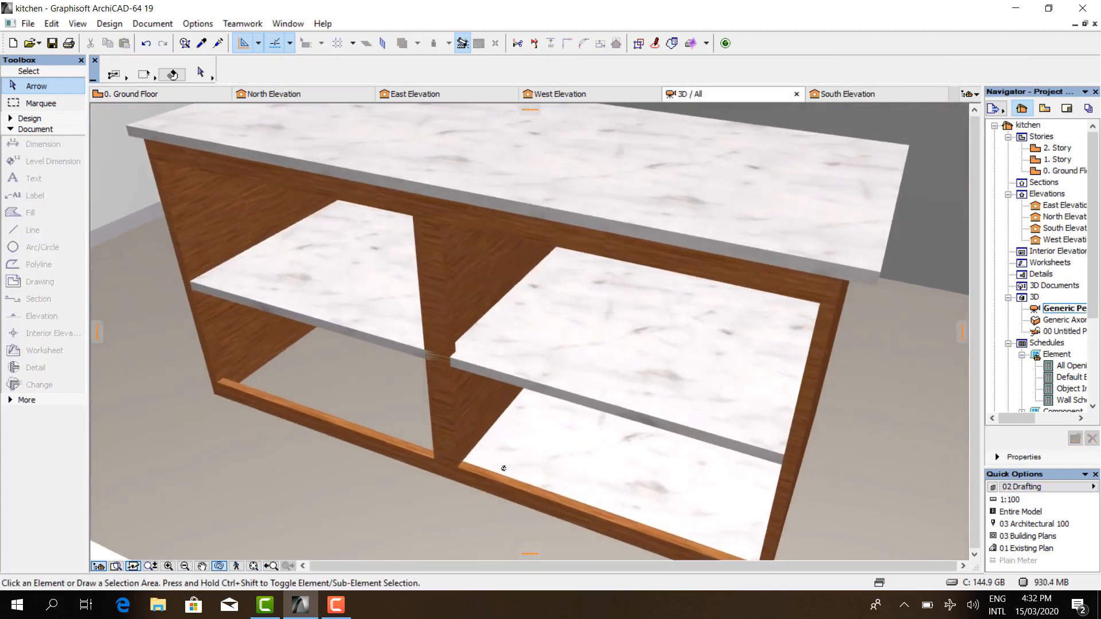
scroll(481, 422, up, 5)
drag(481, 422, 345, 306)
click(156, 95)
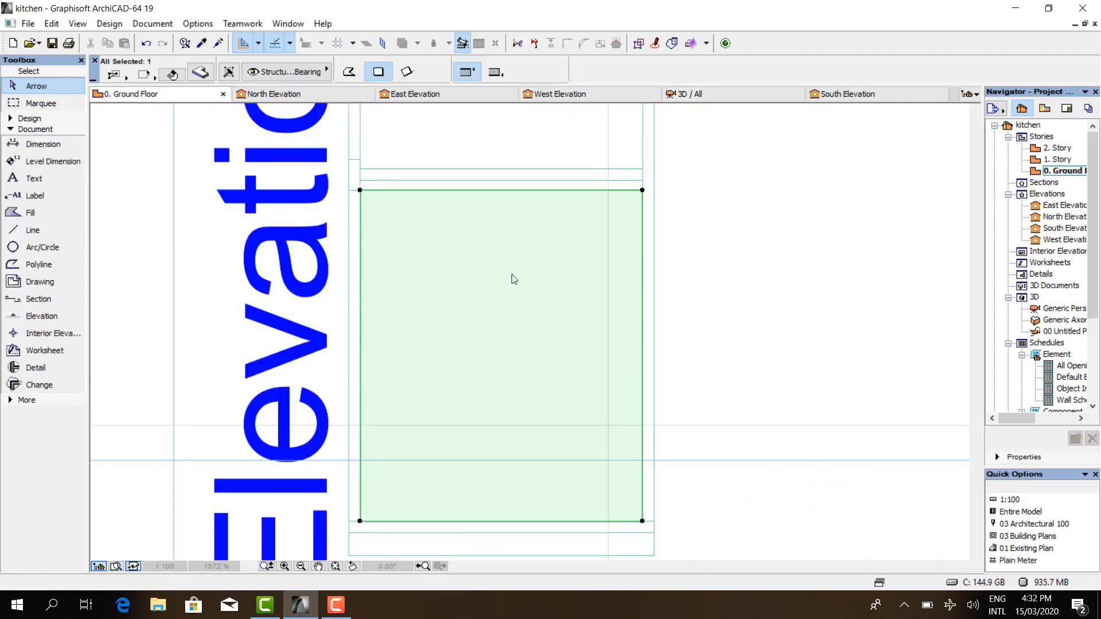
click(474, 195)
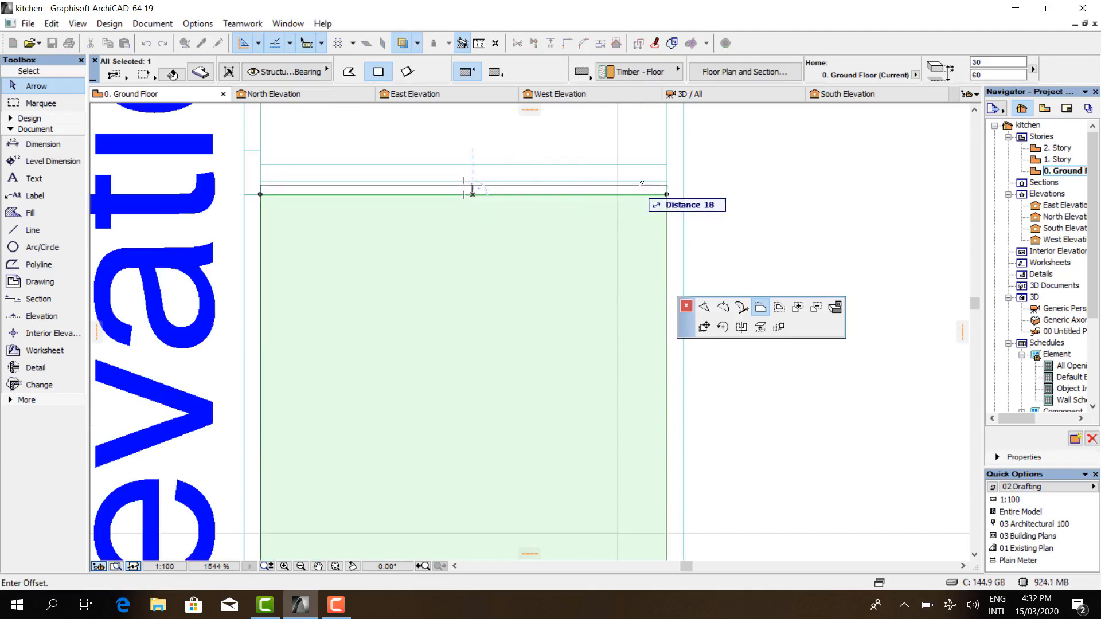
click(723, 182)
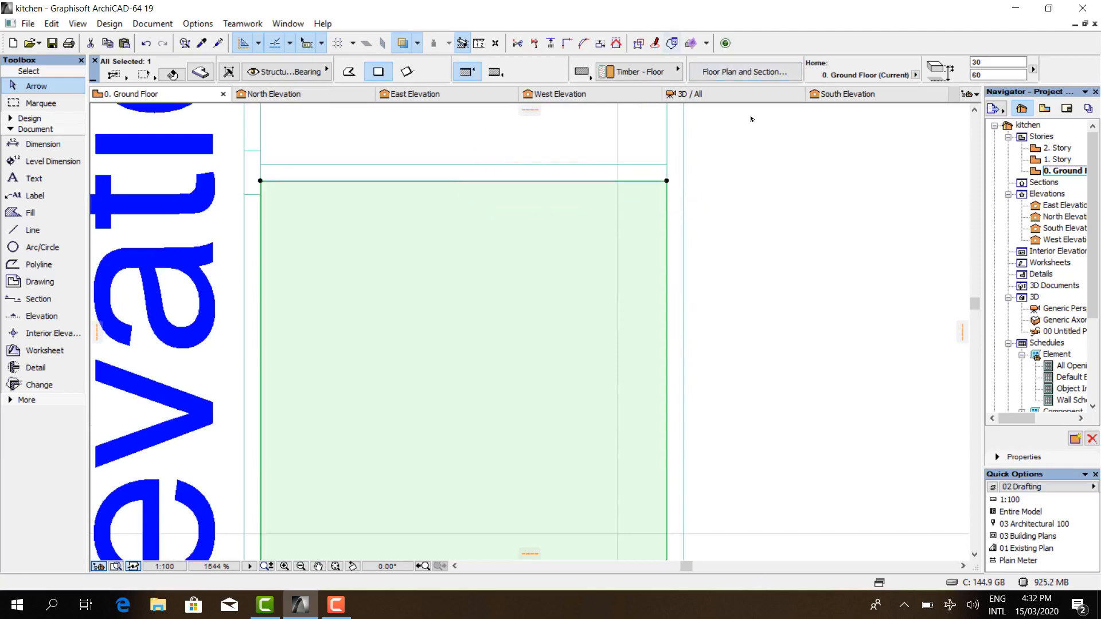
- Examine the fit of the bottom shelf against the partition and the whole island in 3D
click(691, 94)
scroll(478, 366, up, 3)
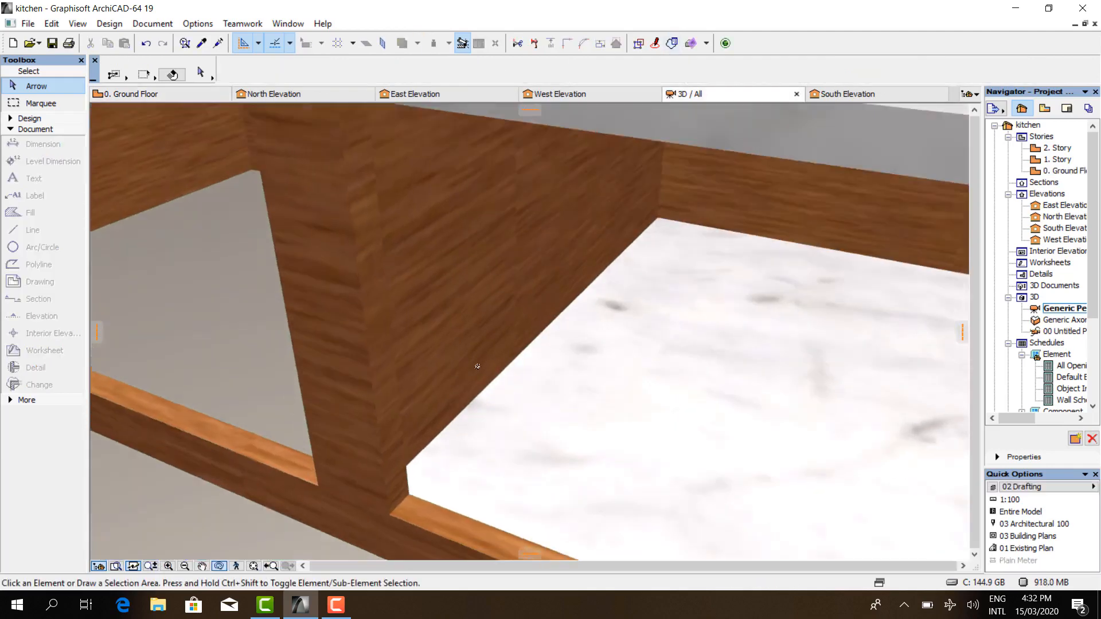
scroll(478, 366, down, 5)
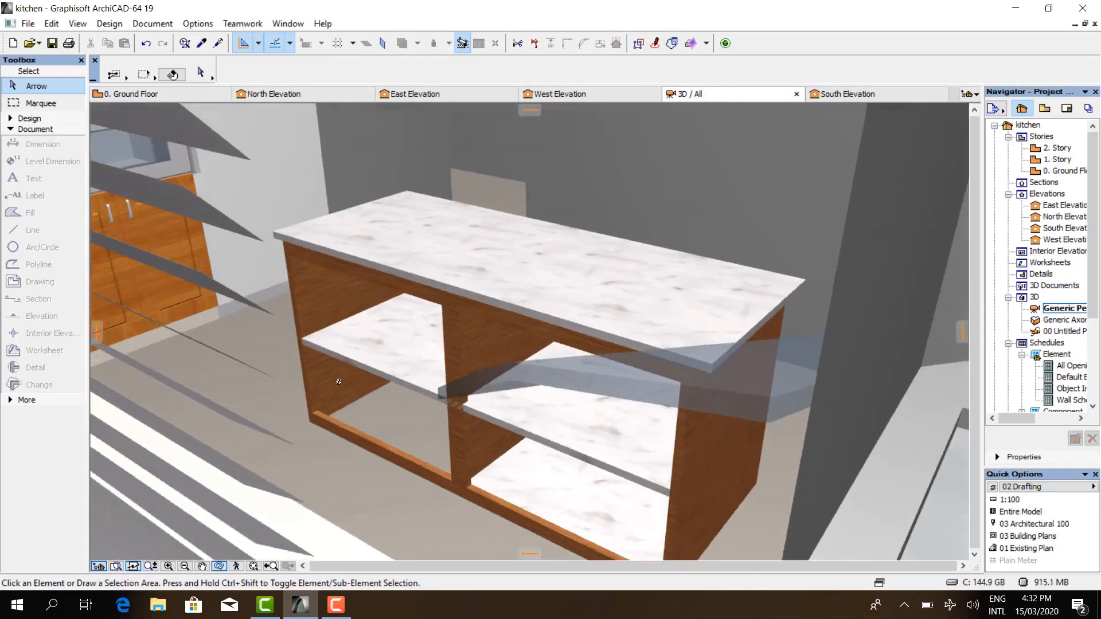
scroll(339, 382, down, 5)
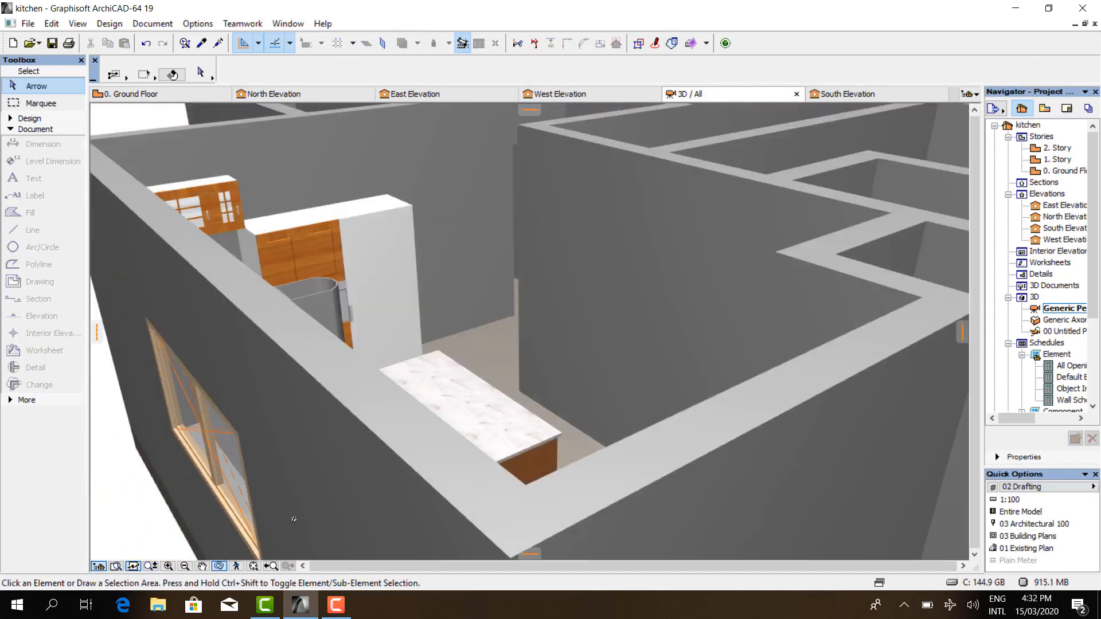
scroll(294, 520, down, 3)
scroll(407, 400, up, 8)
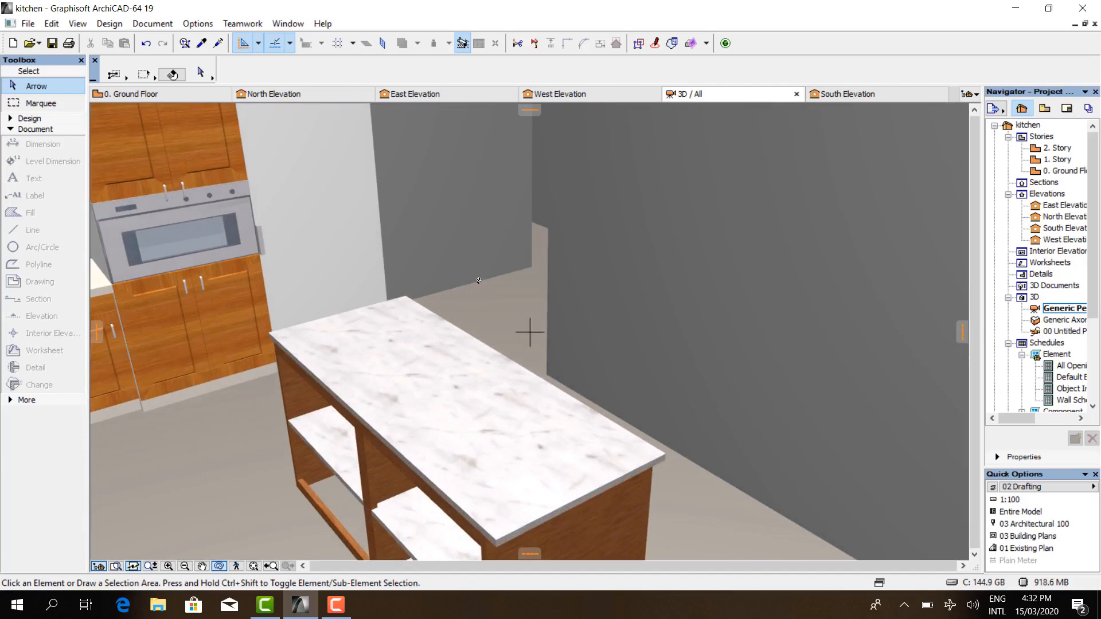
scroll(478, 281, down, 2)
scroll(386, 459, up, 2)
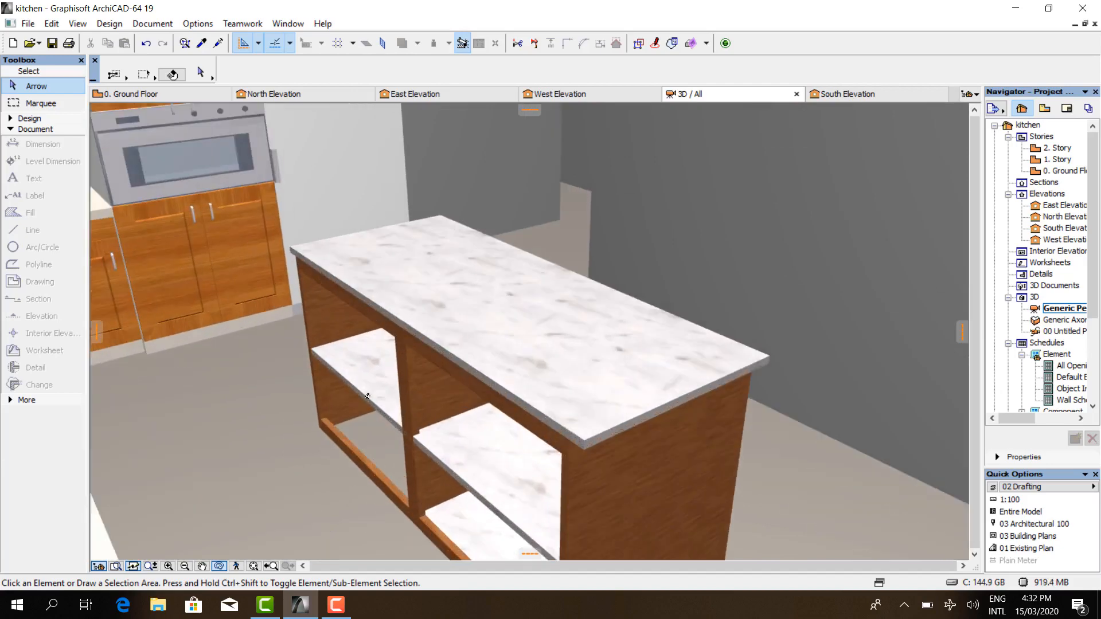
scroll(349, 465, up, 2)
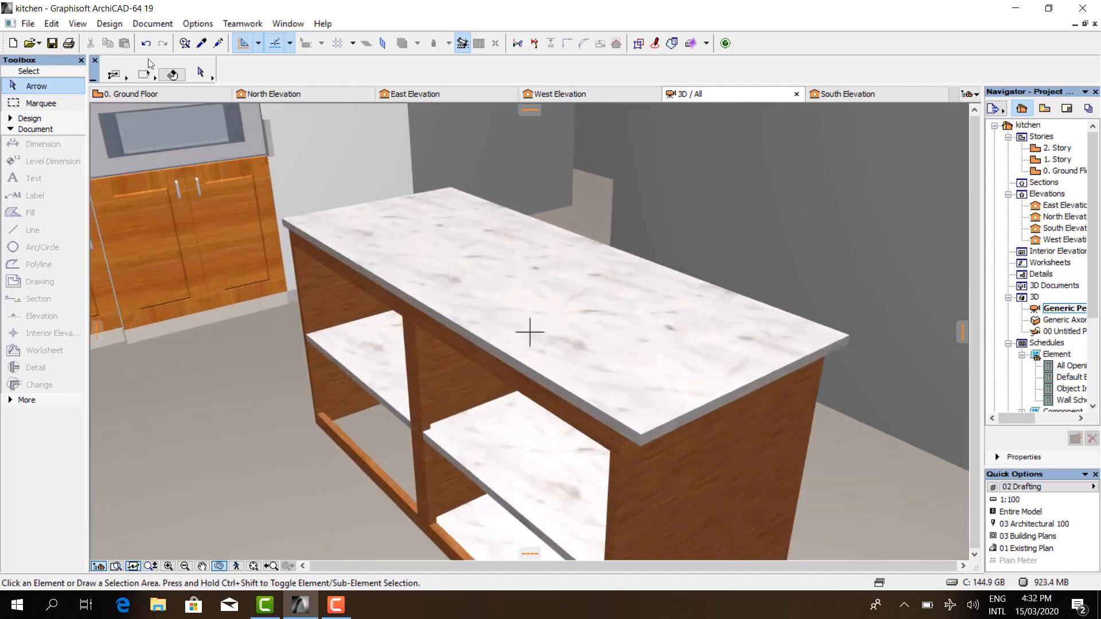
- On the ground floor plan, move the West Elevation line to the inner face of the island's open-side rails
click(151, 94)
scroll(403, 251, up, 6)
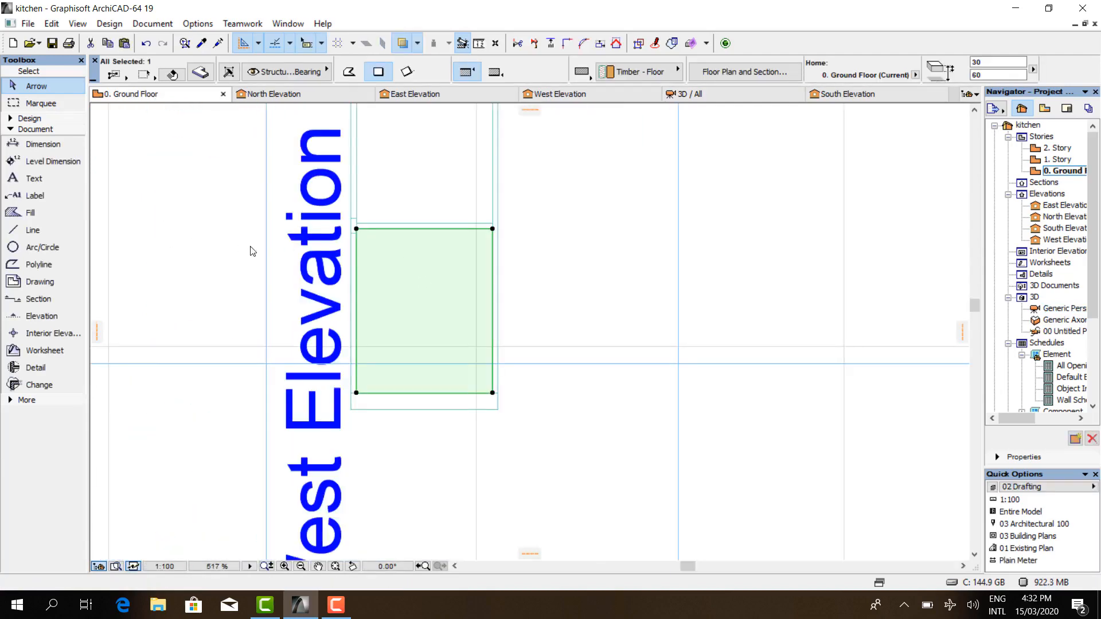
scroll(339, 295, down, 3)
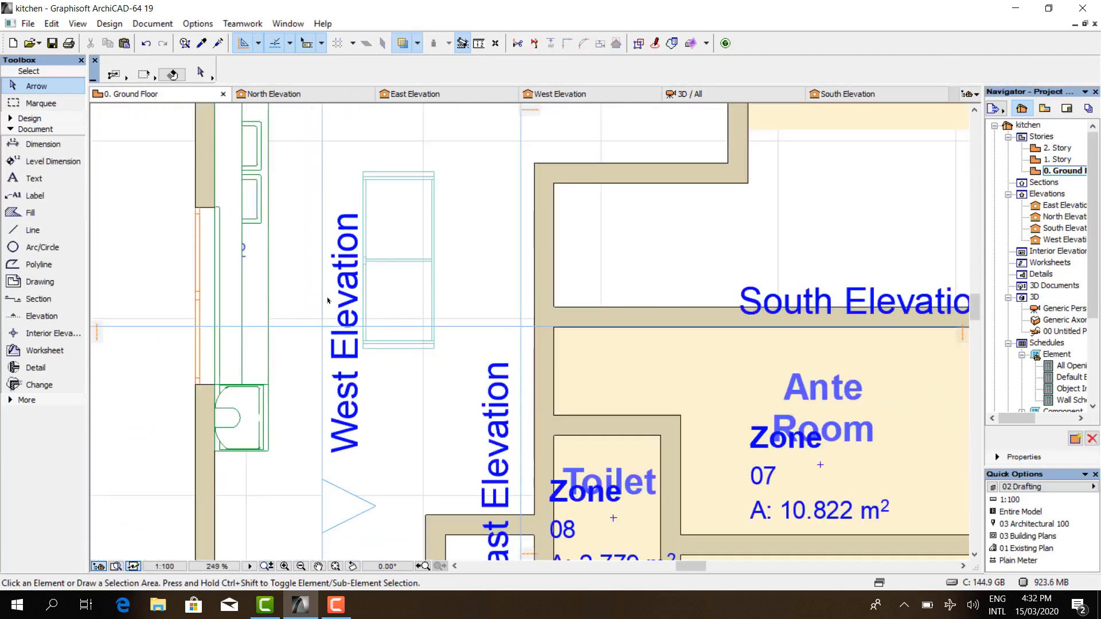
click(323, 297)
click(323, 297)
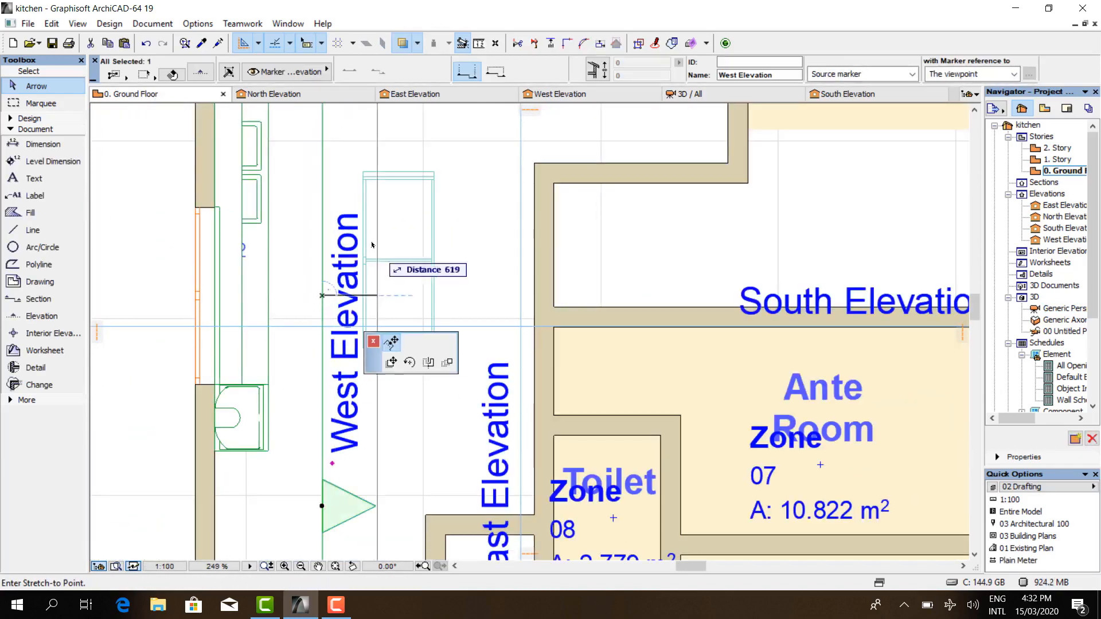
scroll(361, 225, up, 1)
scroll(360, 225, up, 10)
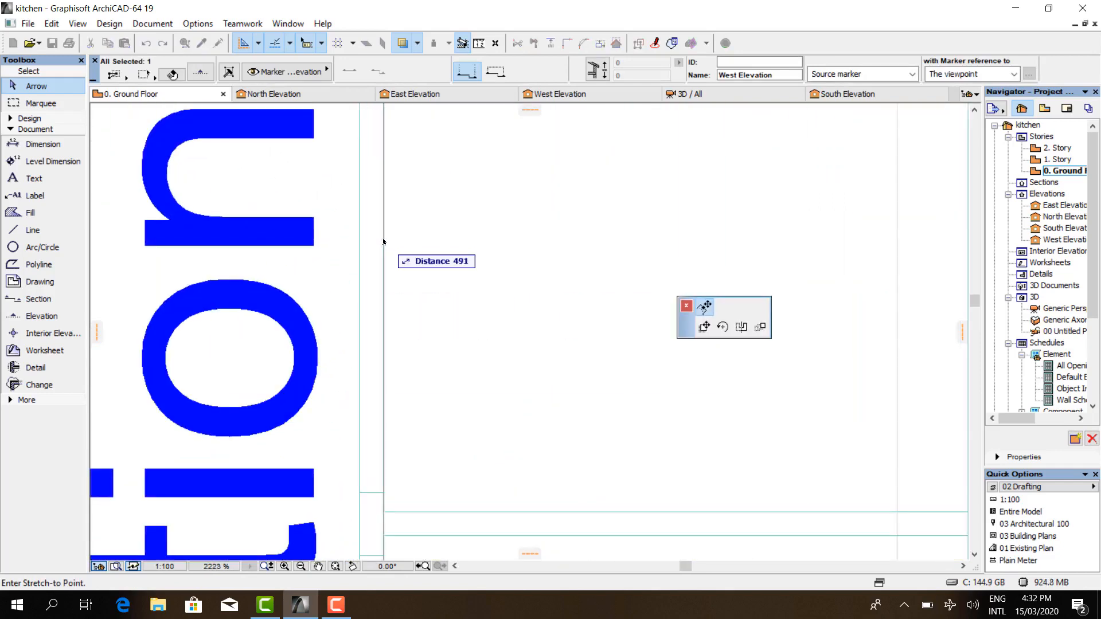
scroll(384, 242, down, 12)
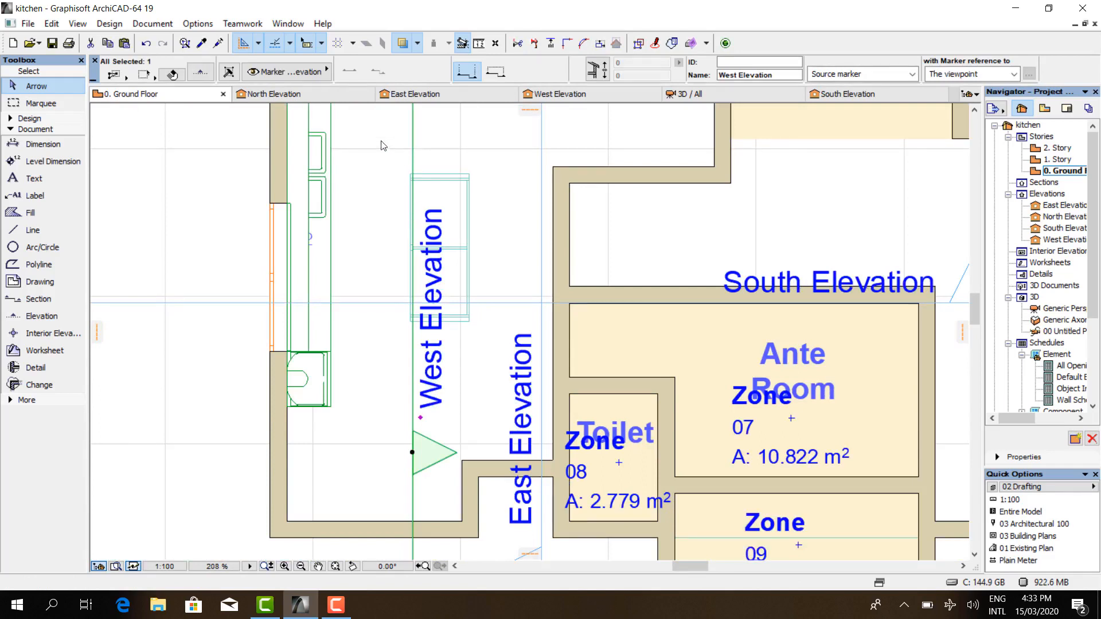
- In the West Elevation, draw a box morph filling the island's lower opening in the bay without a bottom shelf, with extrusion length -30
click(278, 94)
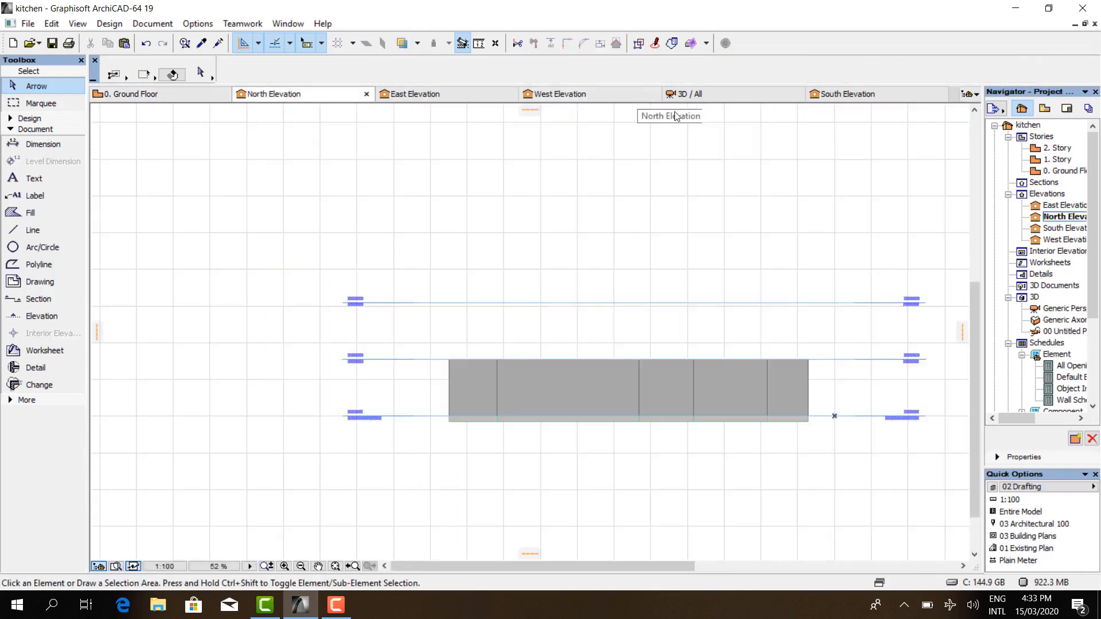
click(554, 99)
scroll(552, 273, down, 3)
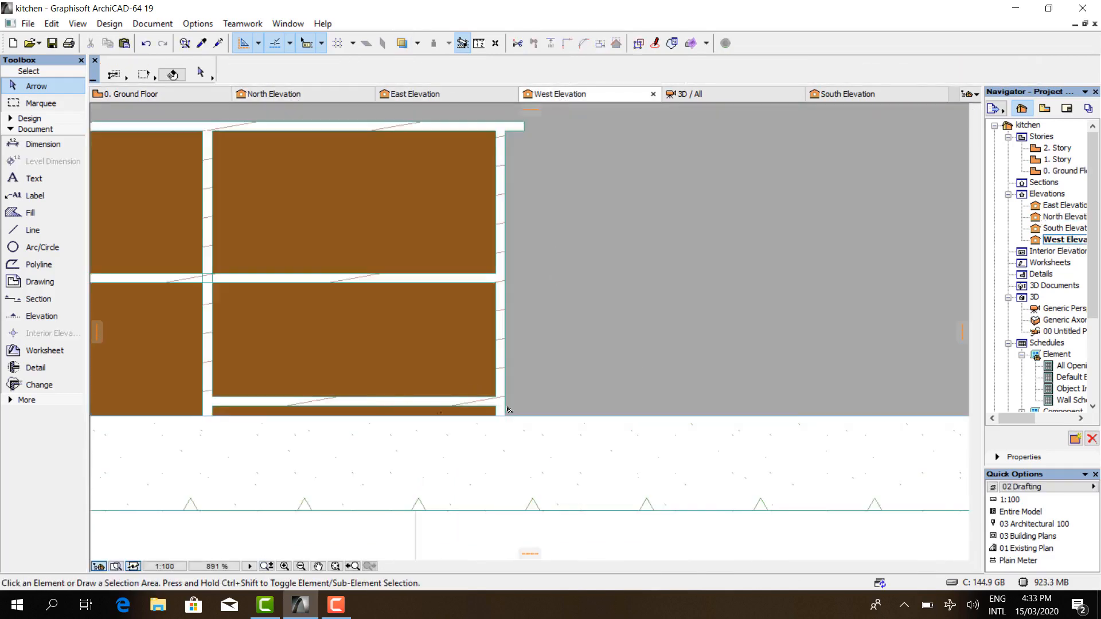
scroll(197, 406, up, 3)
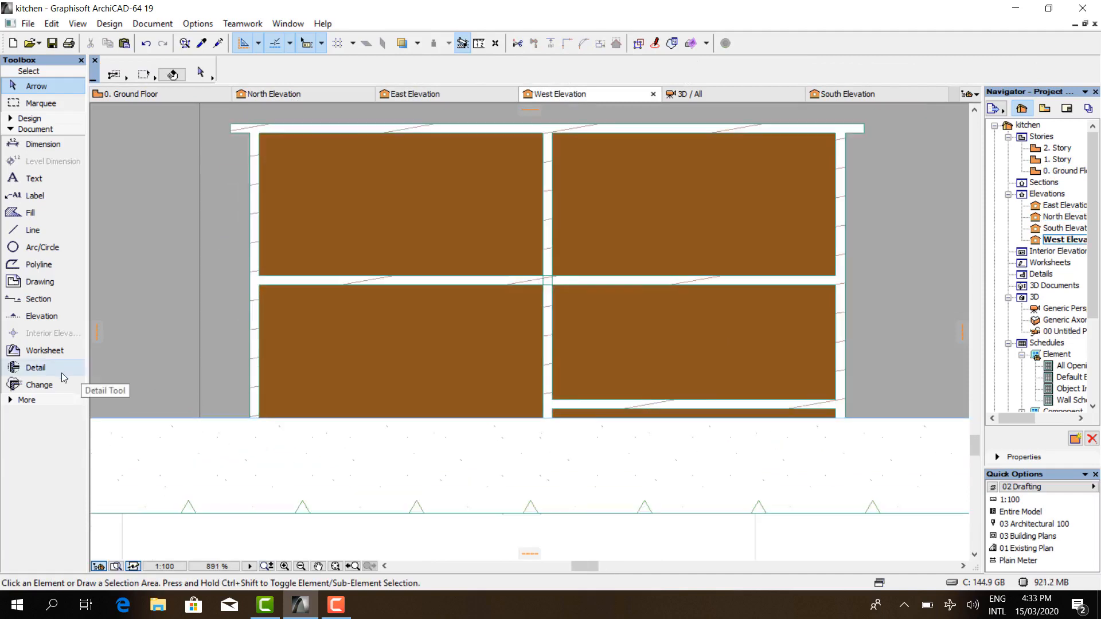
click(42, 120)
click(36, 323)
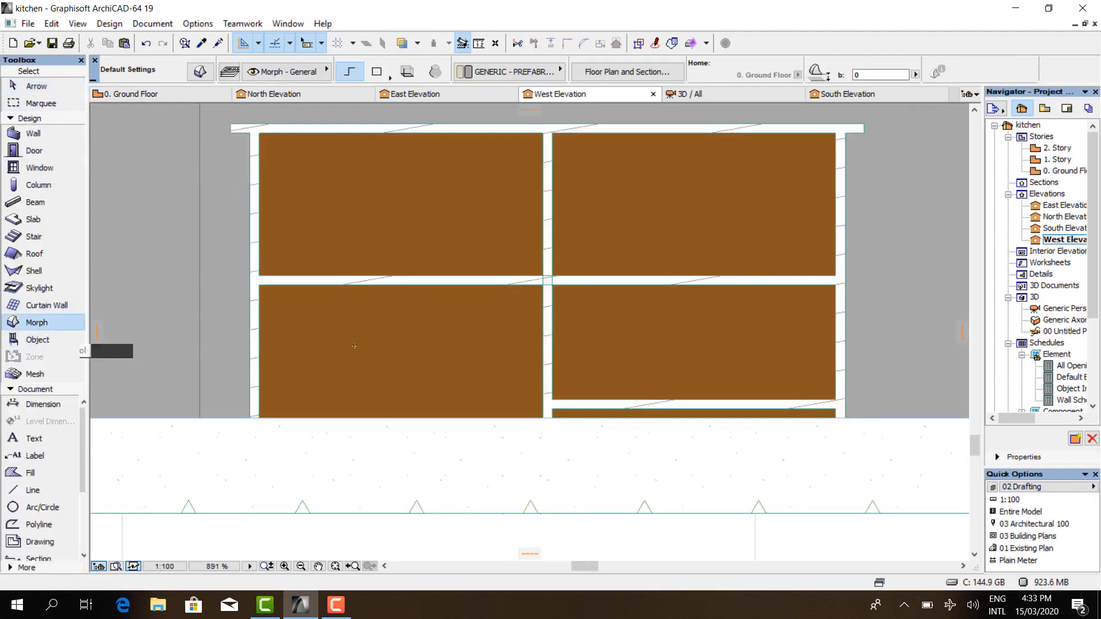
click(408, 74)
scroll(348, 414, up, 1)
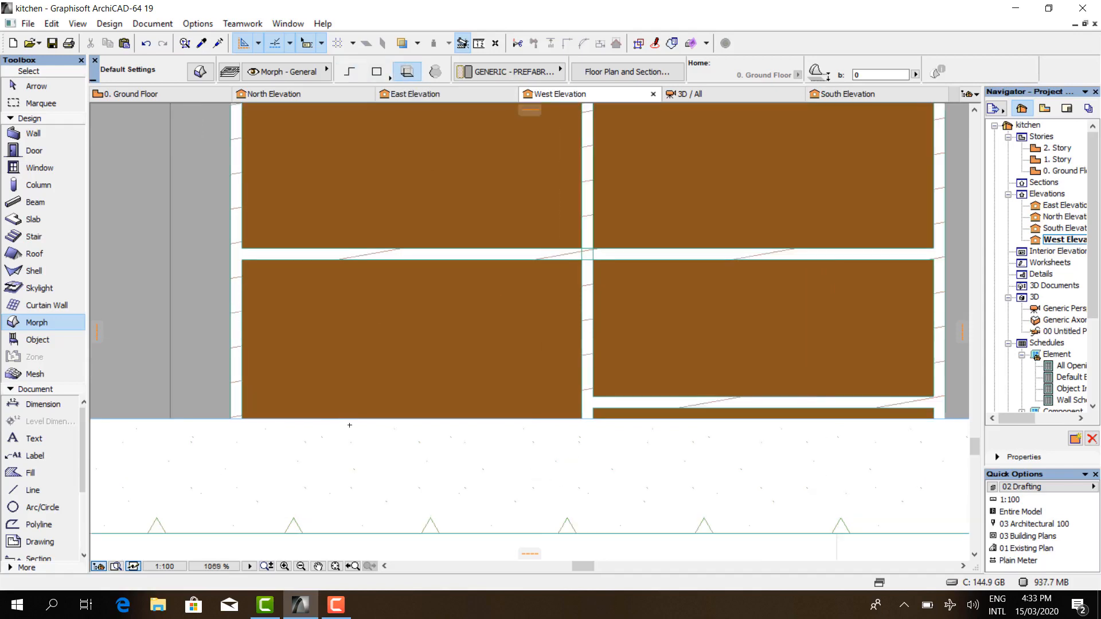
click(242, 259)
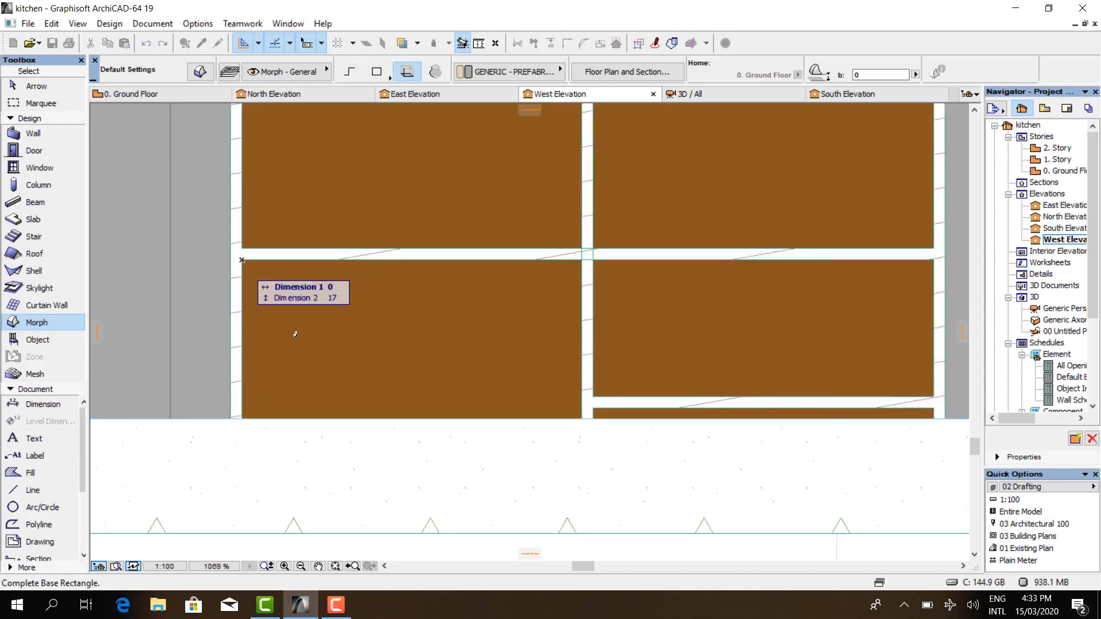
click(584, 419)
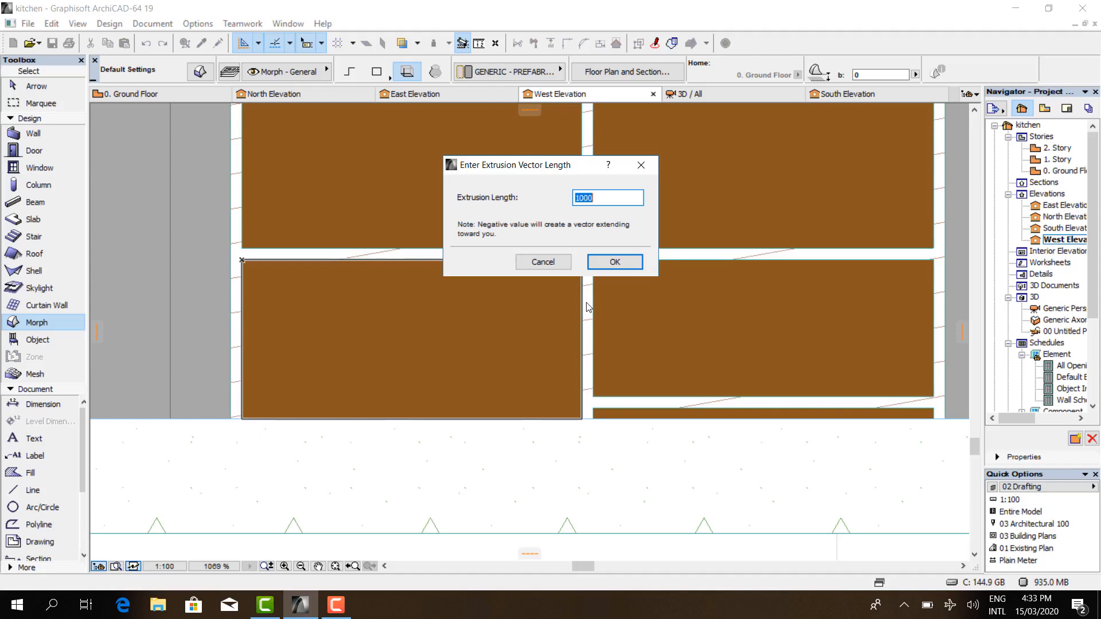
text(-30)
click(618, 263)
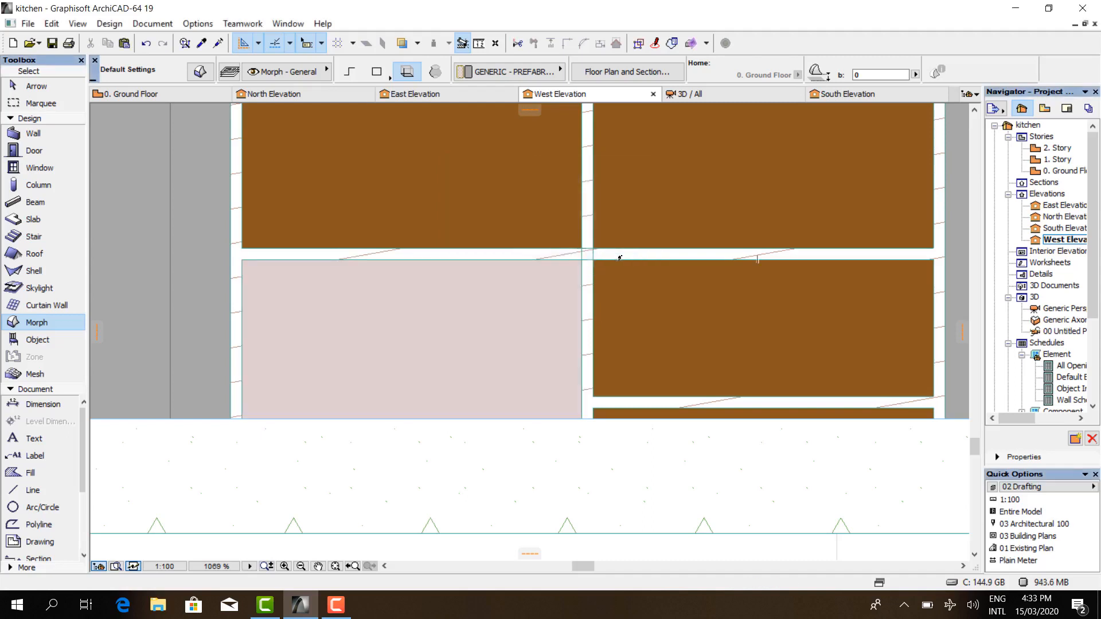
- Draw a second box morph filling the upper opening of the same bay, corner to corner, with extrusion length -30
scroll(436, 258, down, 5)
scroll(318, 269, up, 5)
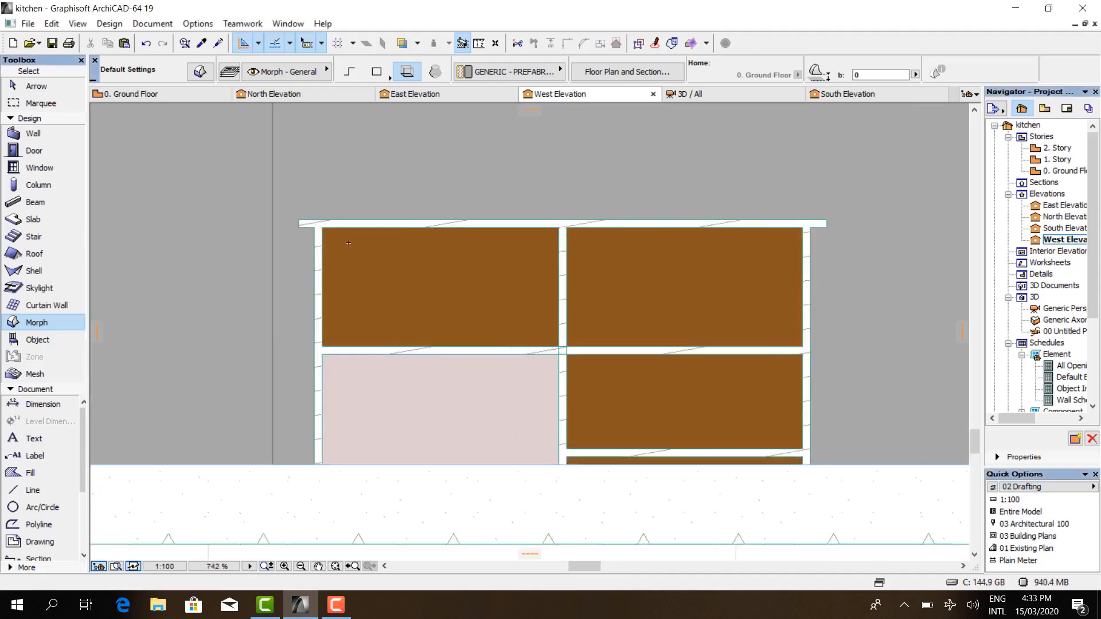
click(313, 222)
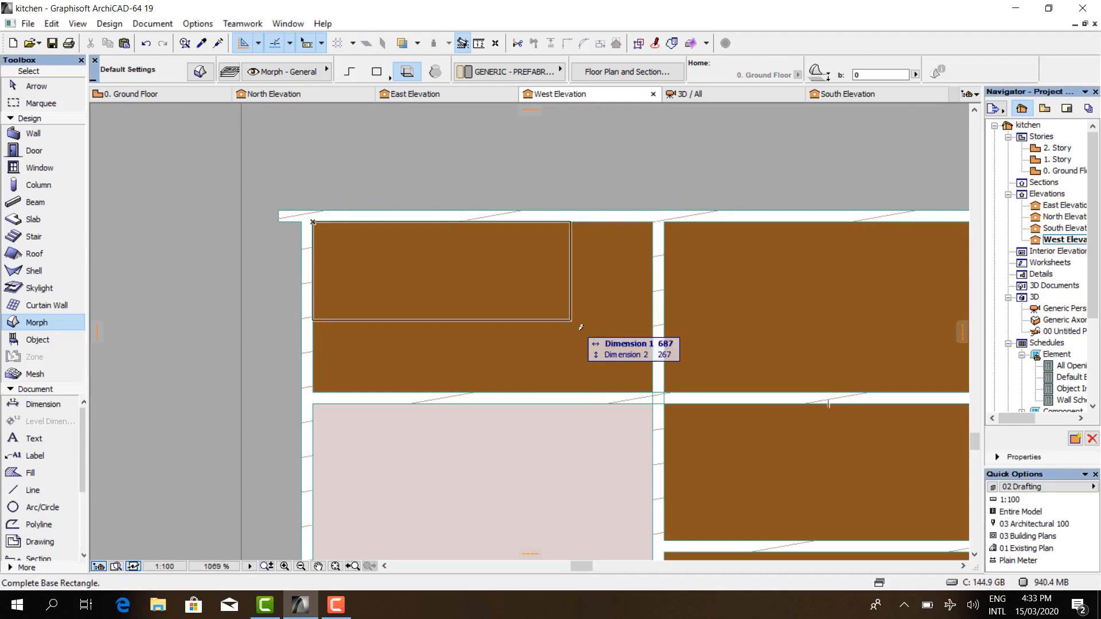
click(654, 390)
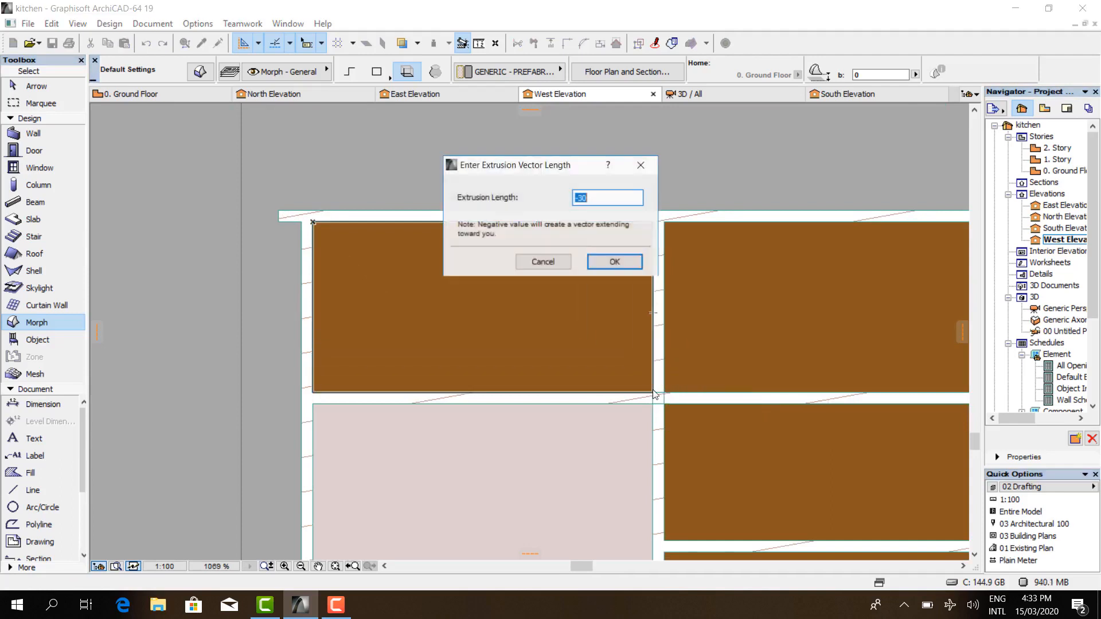
click(614, 263)
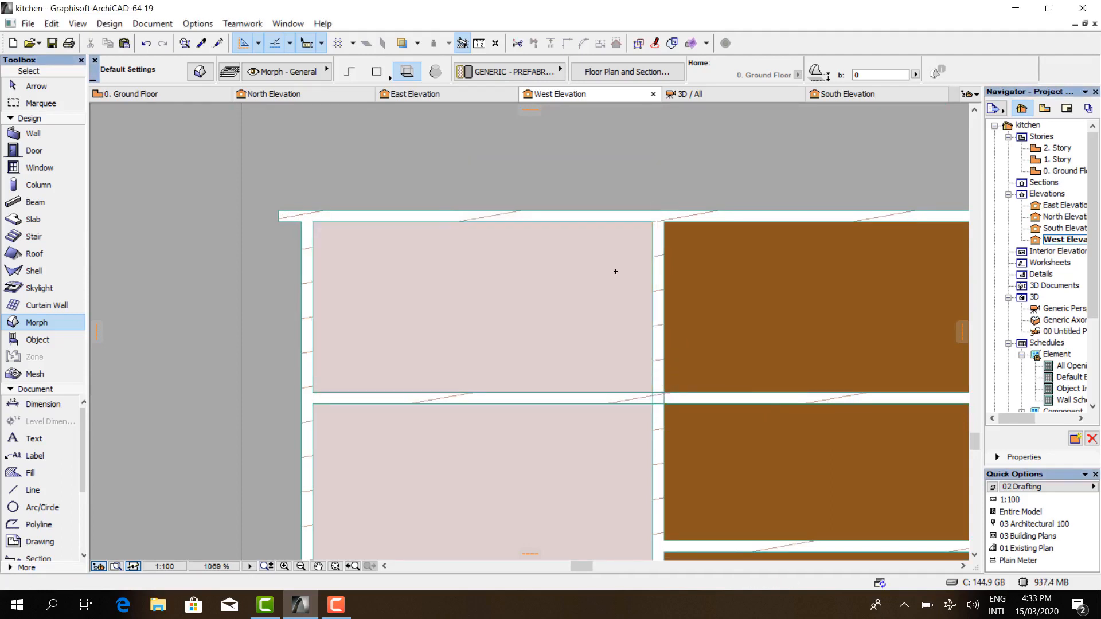
key(Escape)
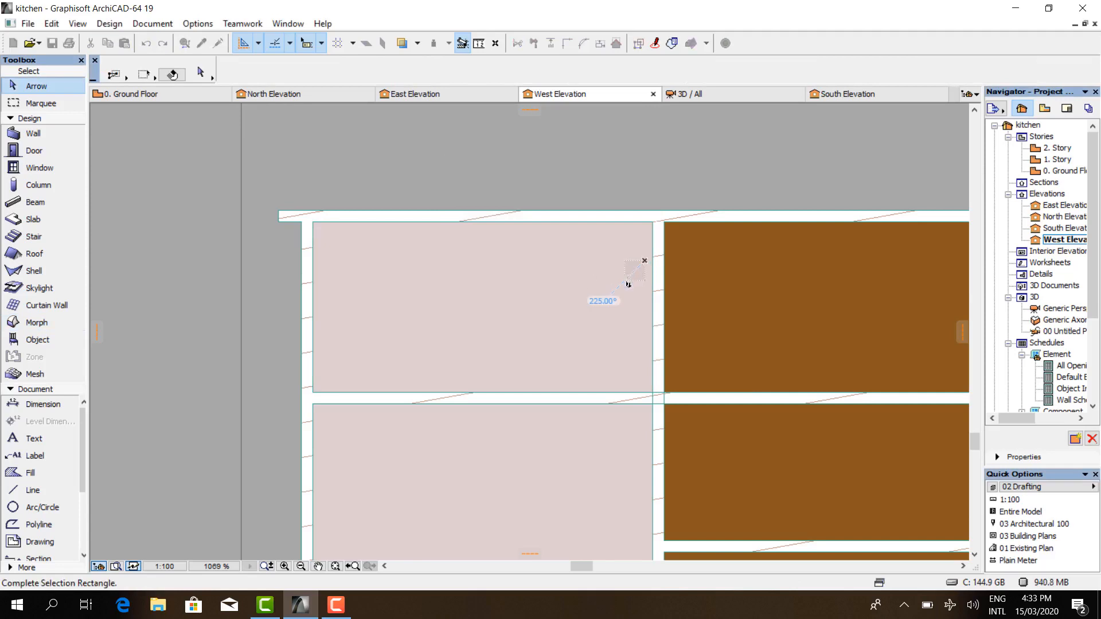
- Select both front panel morphs and override their surface with Wood - Mahogany Vertical
click(652, 309)
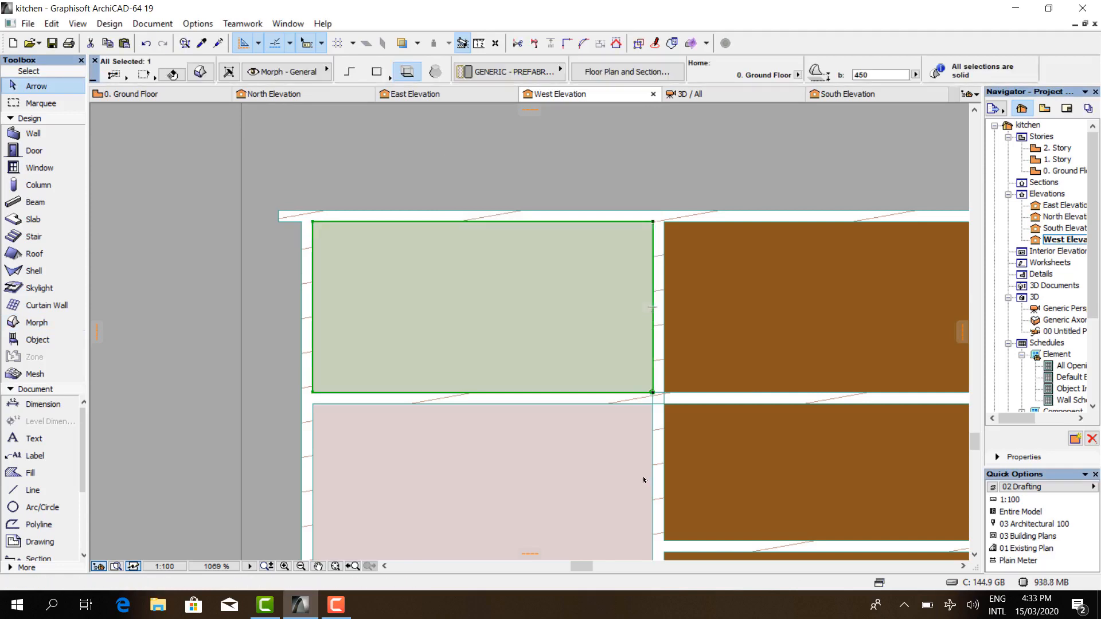
shift+click(655, 508)
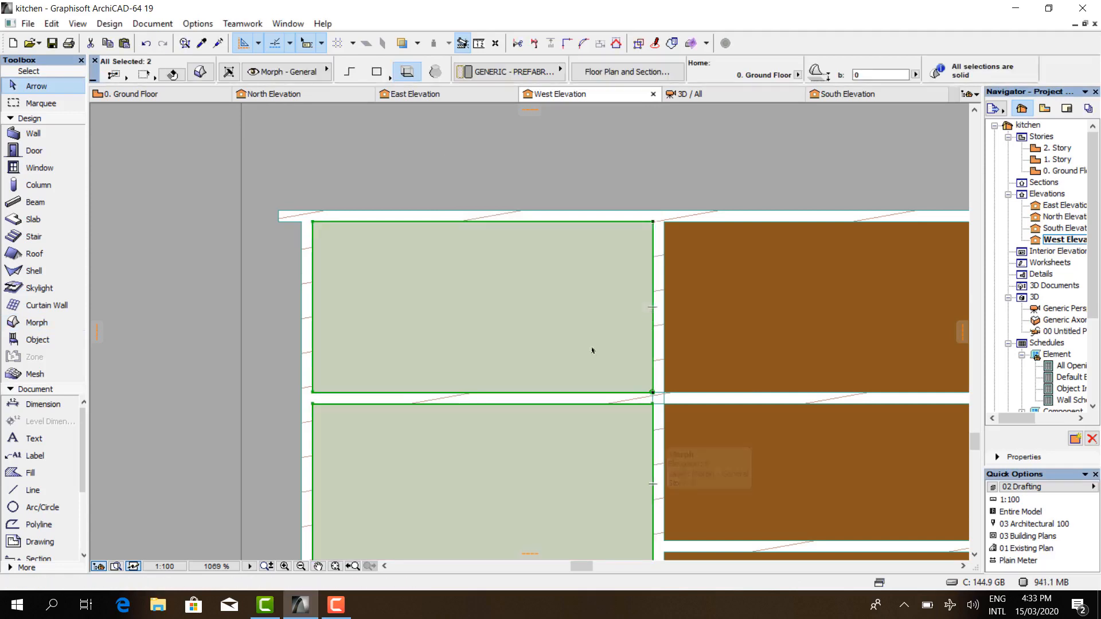
click(200, 72)
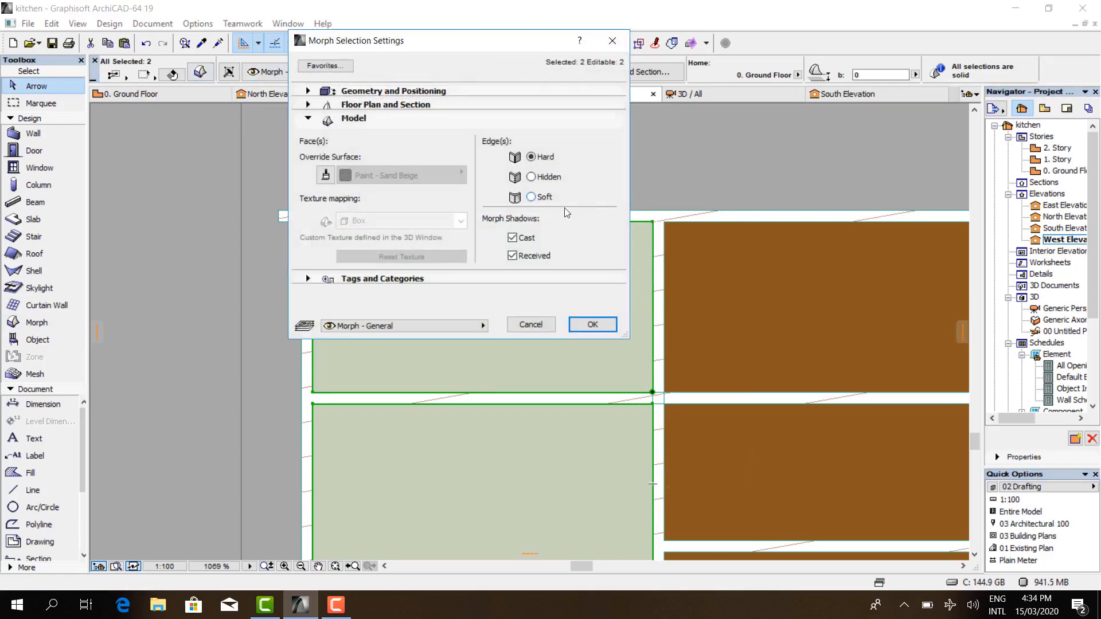
click(326, 175)
click(401, 176)
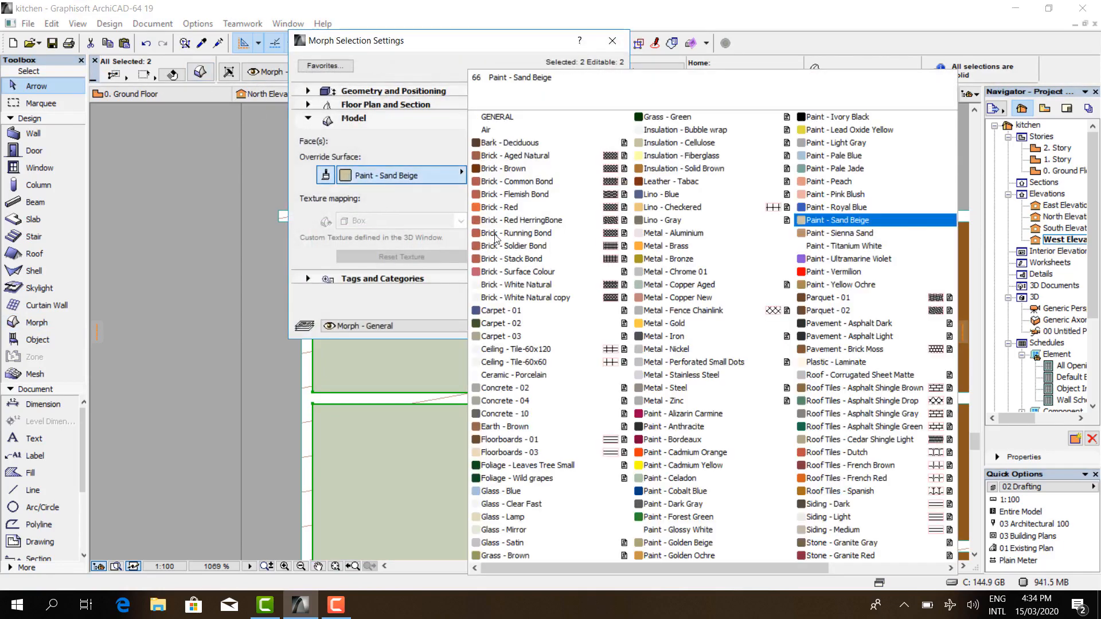
scroll(853, 452, down, 1)
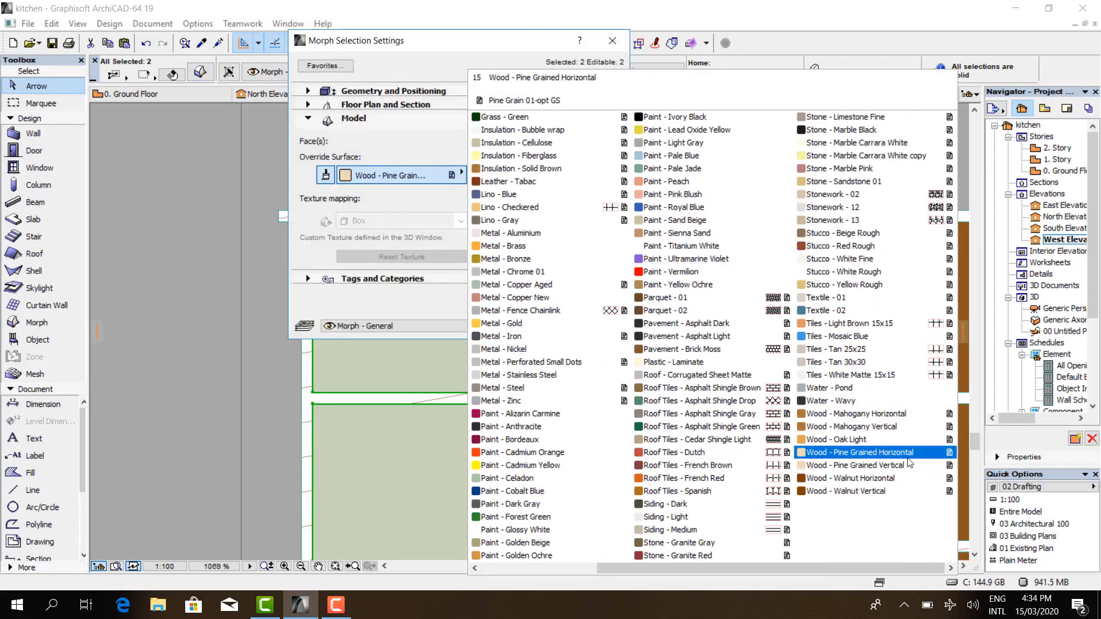
click(855, 433)
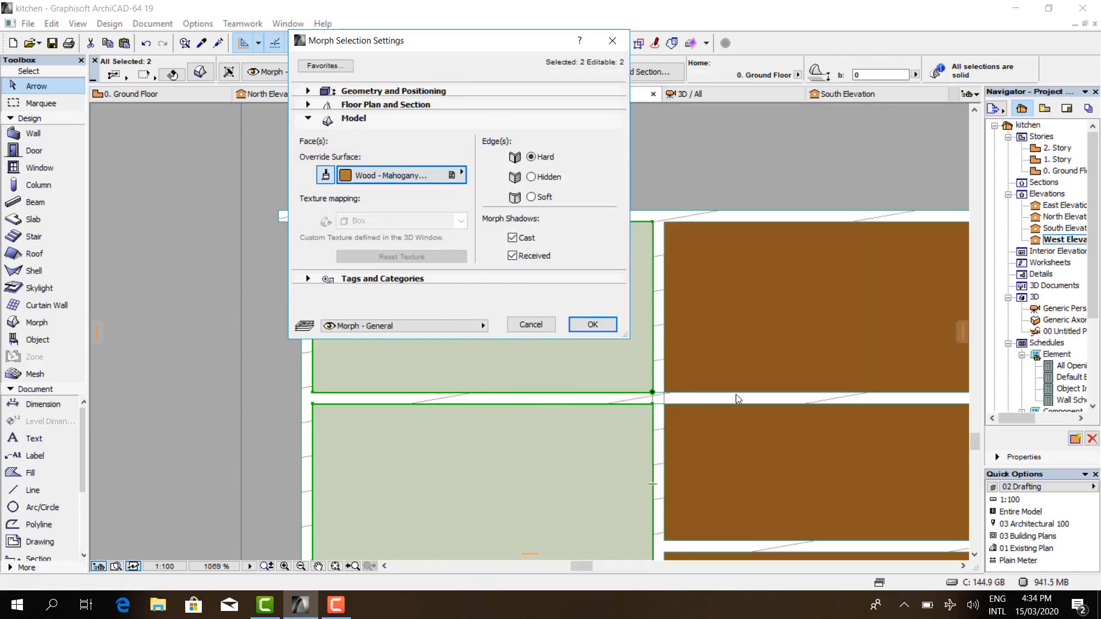
click(596, 327)
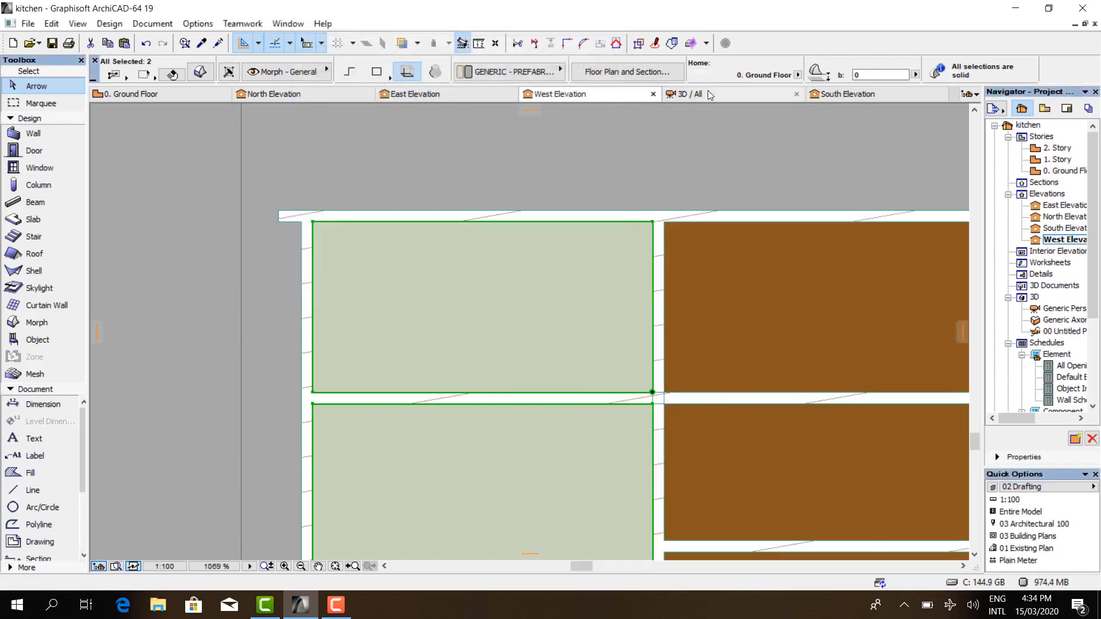
- Examine the two mahogany front panels and the exposed shelf edge between them in 3D
click(691, 93)
shift+middle_drag(331, 392, 406, 284)
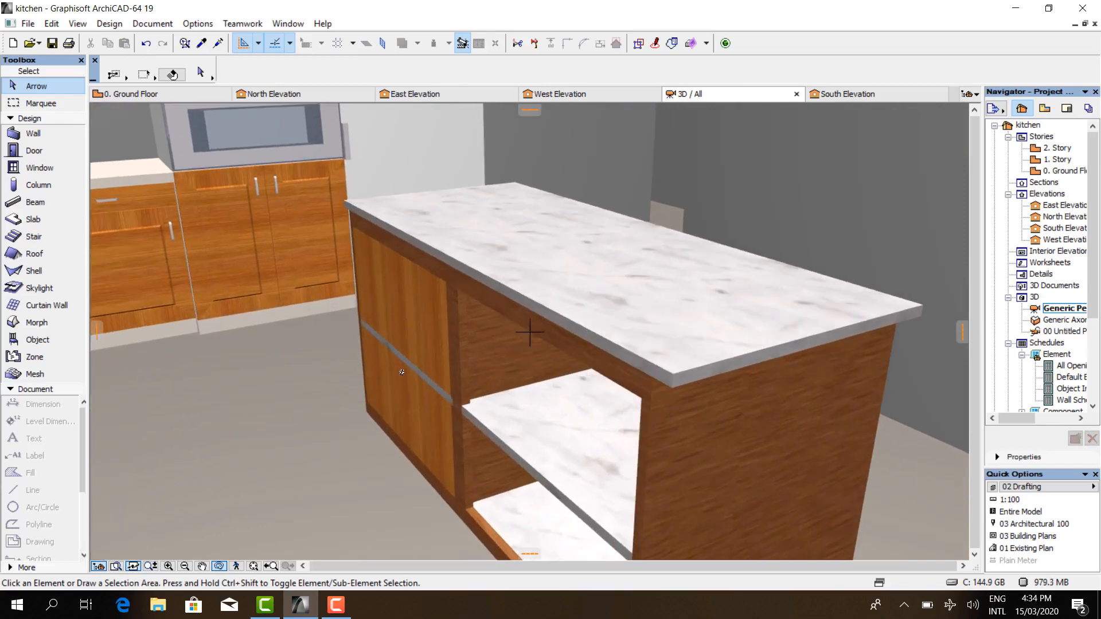
scroll(401, 372, up, 5)
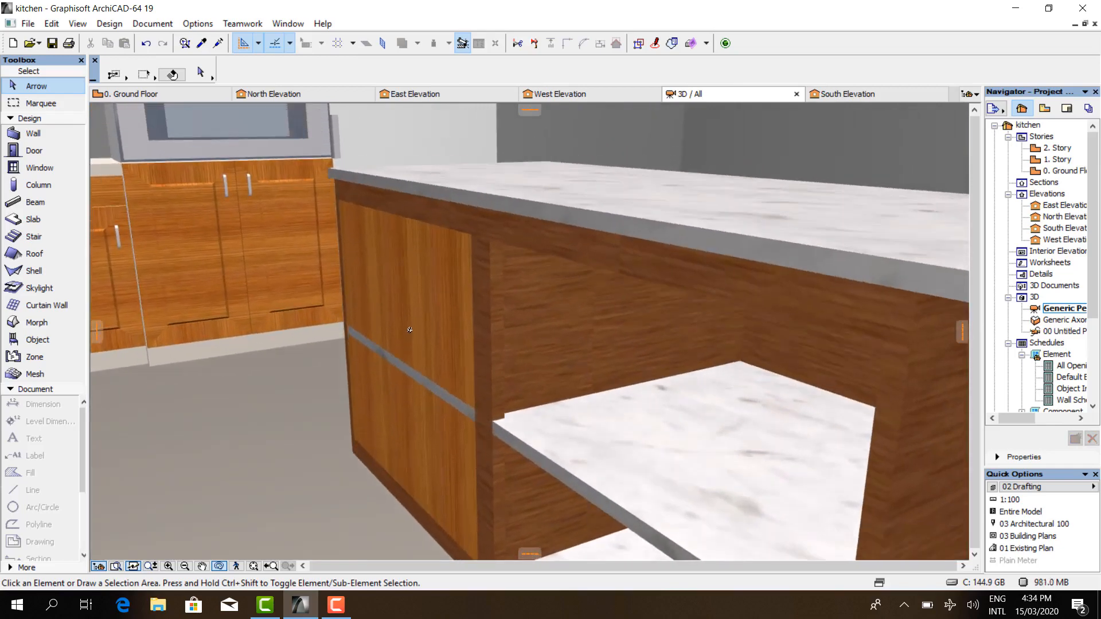
shift+middle_drag(410, 329, 473, 329)
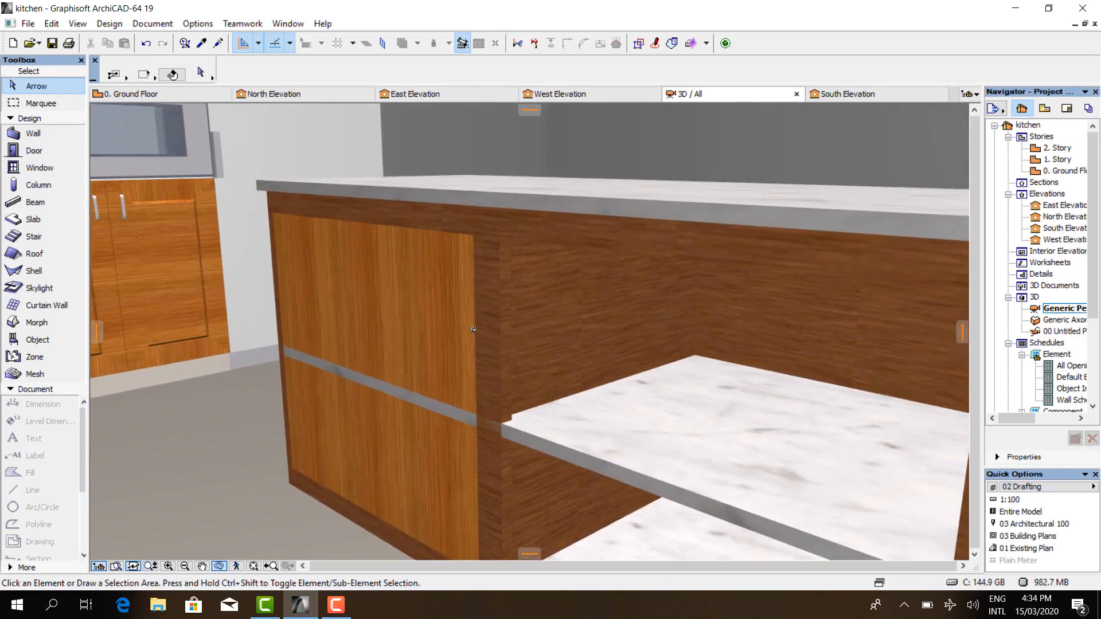
shift+middle_drag(396, 374, 517, 431)
scroll(520, 432, up, 2)
drag(516, 413, 516, 412)
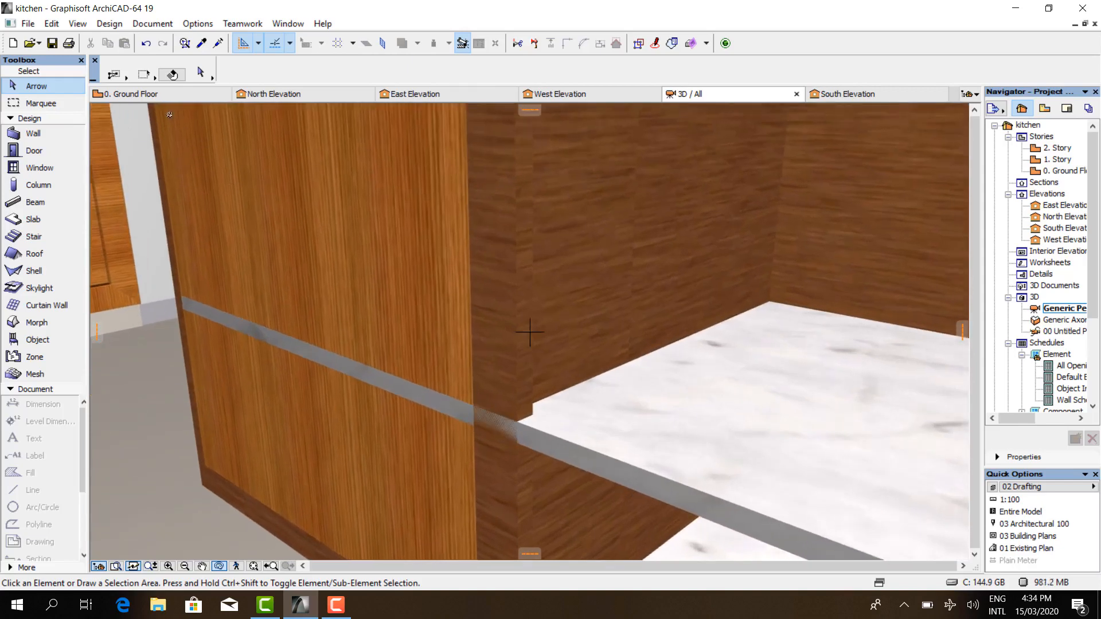
- In the Ground Floor plan, set up a new slab with thickness 30 and an offset of 400 to the home story
click(157, 96)
click(410, 288)
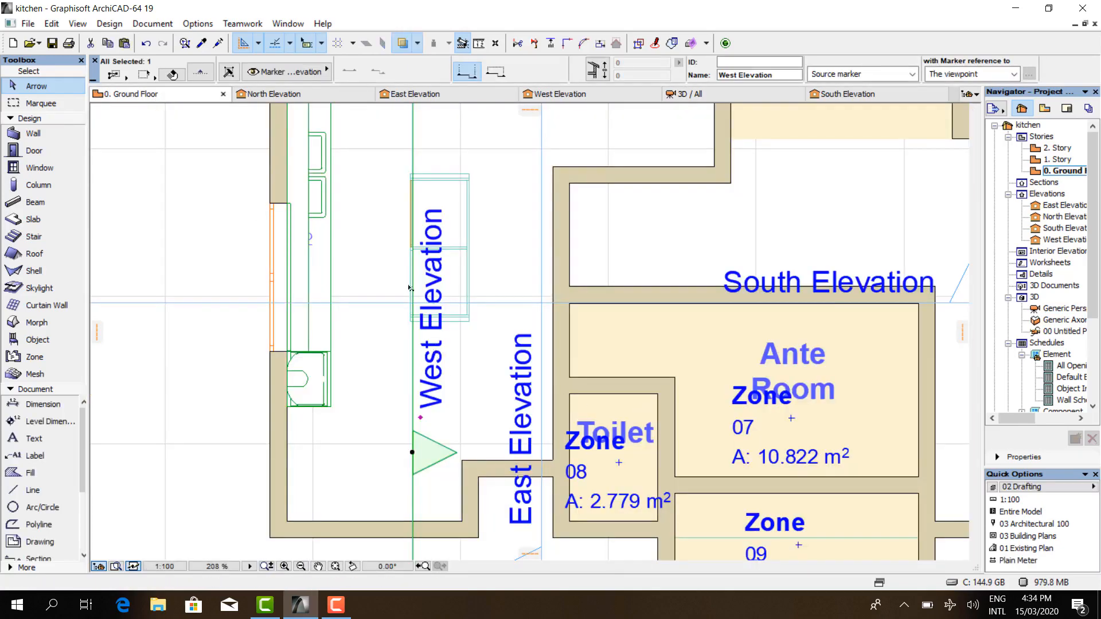
scroll(410, 288, up, 3)
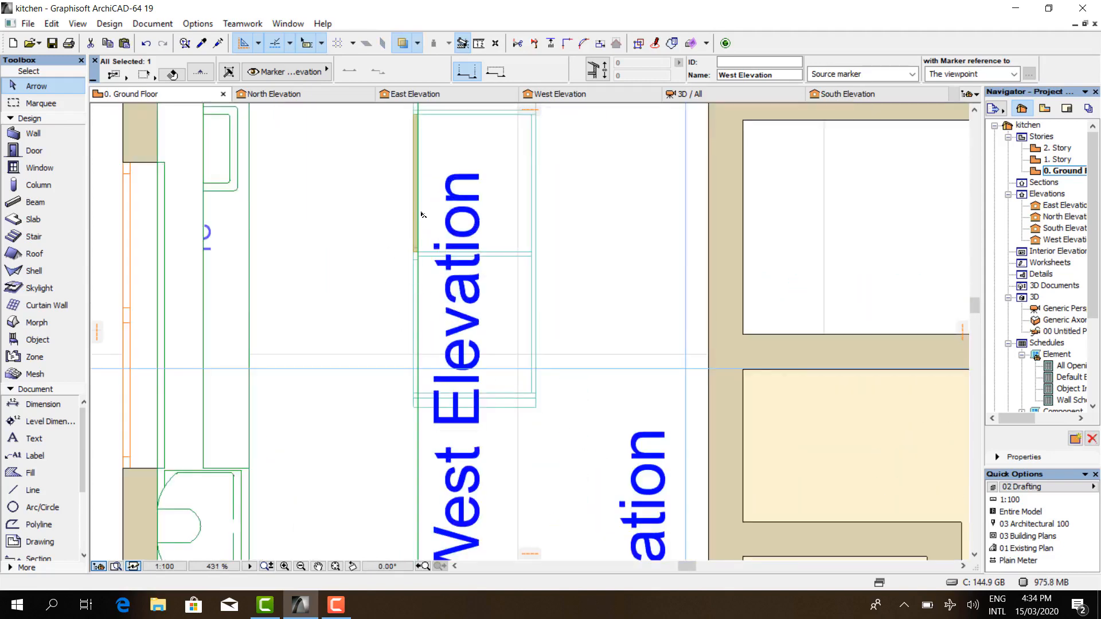
scroll(413, 212, down, 2)
scroll(433, 290, up, 4)
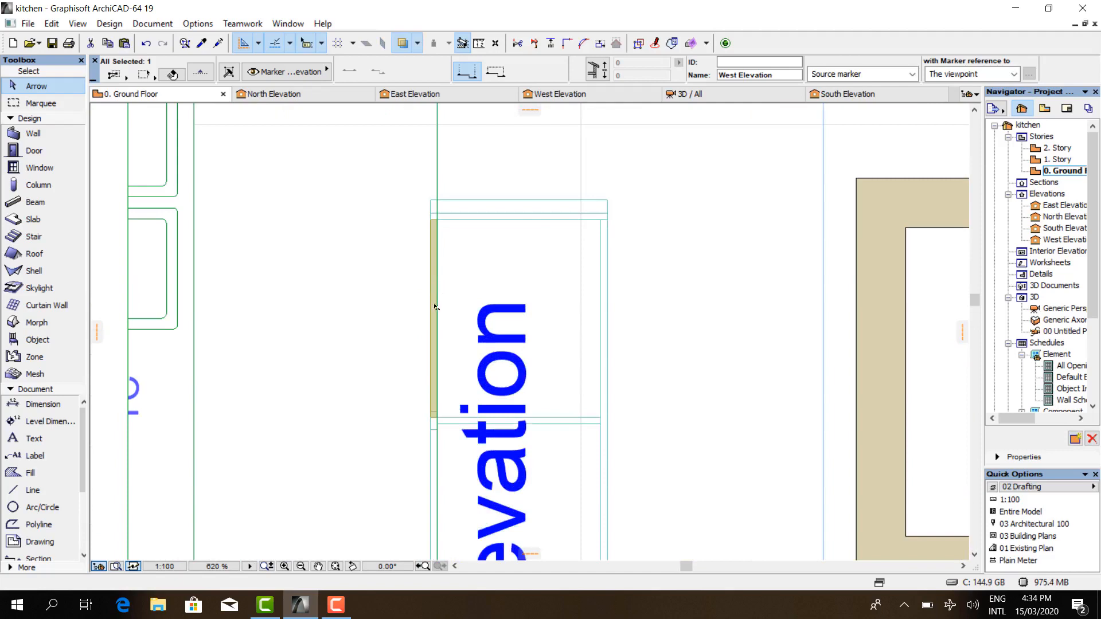
scroll(435, 307, up, 3)
scroll(478, 268, down, 3)
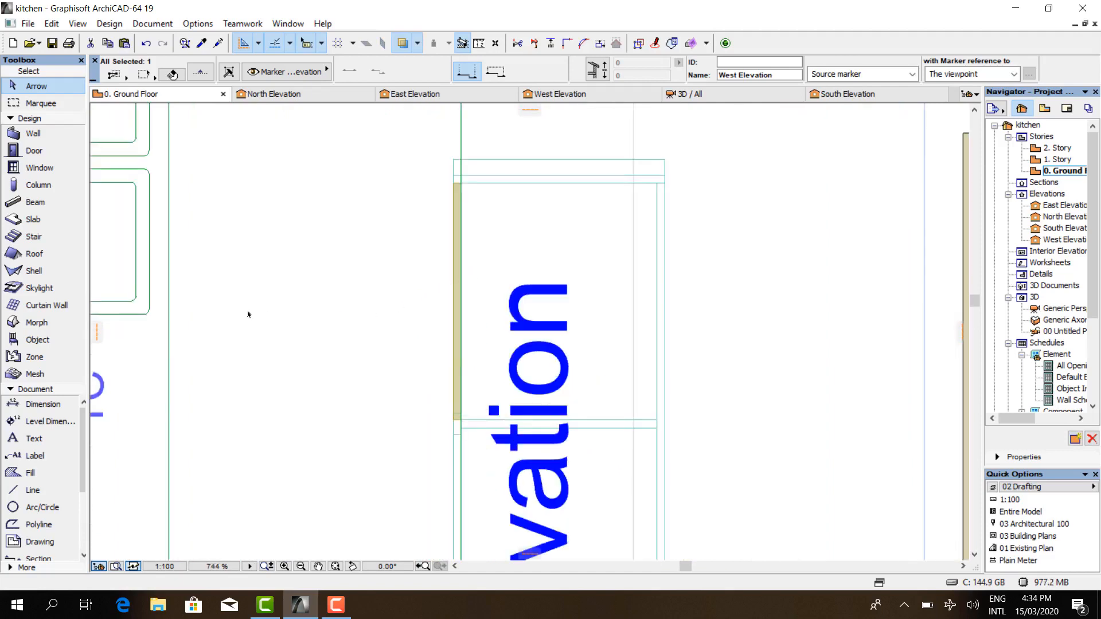
click(46, 222)
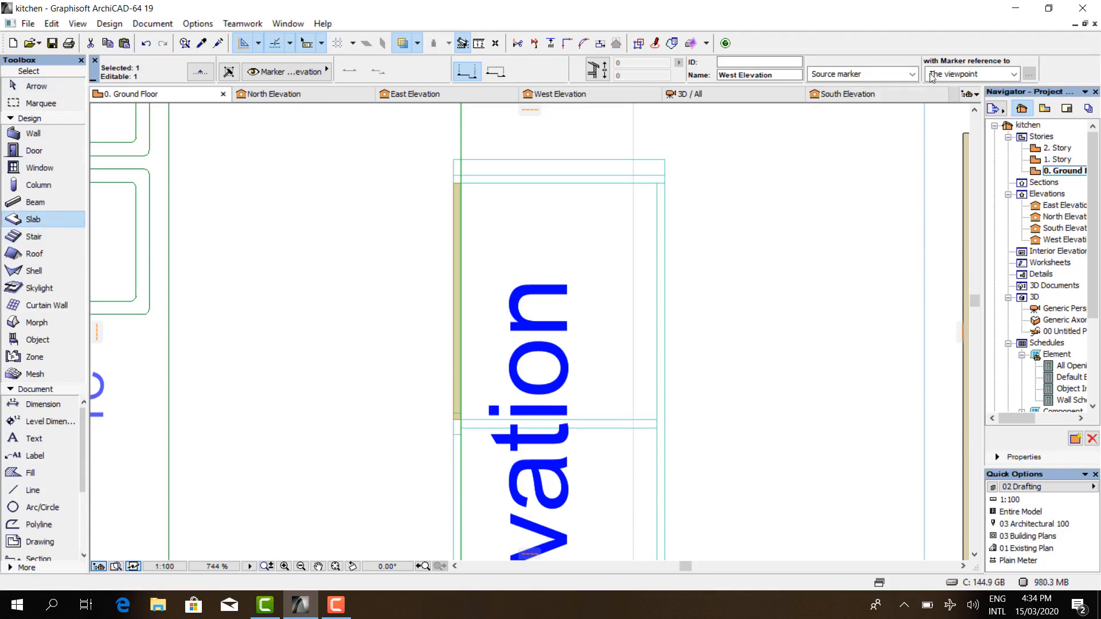
key(Escape)
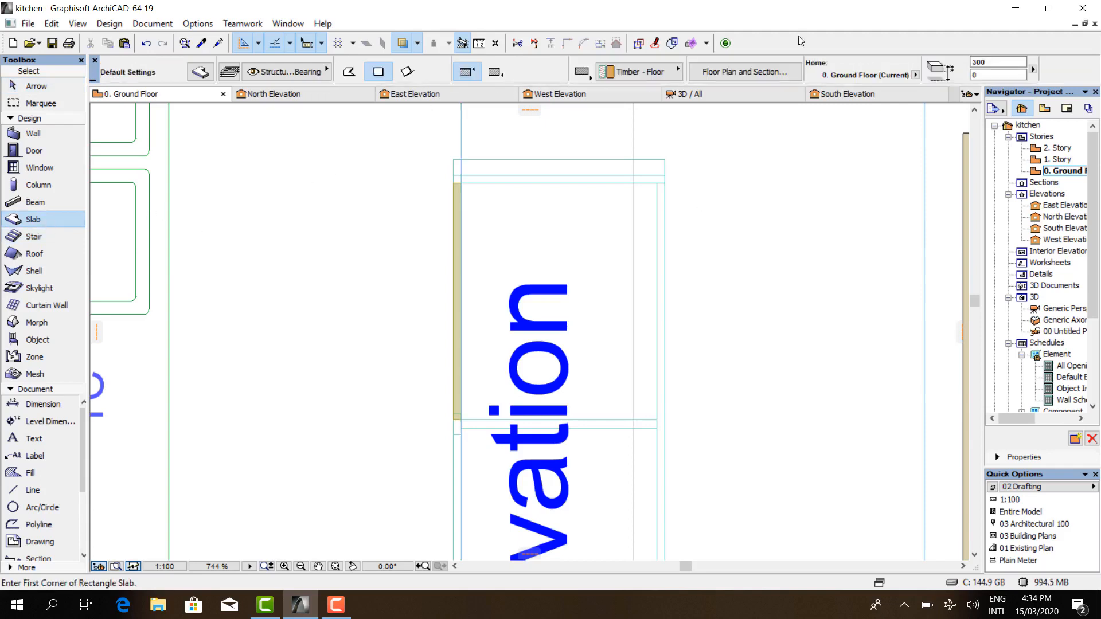
click(992, 61)
text(30)
click(975, 75)
text(400)
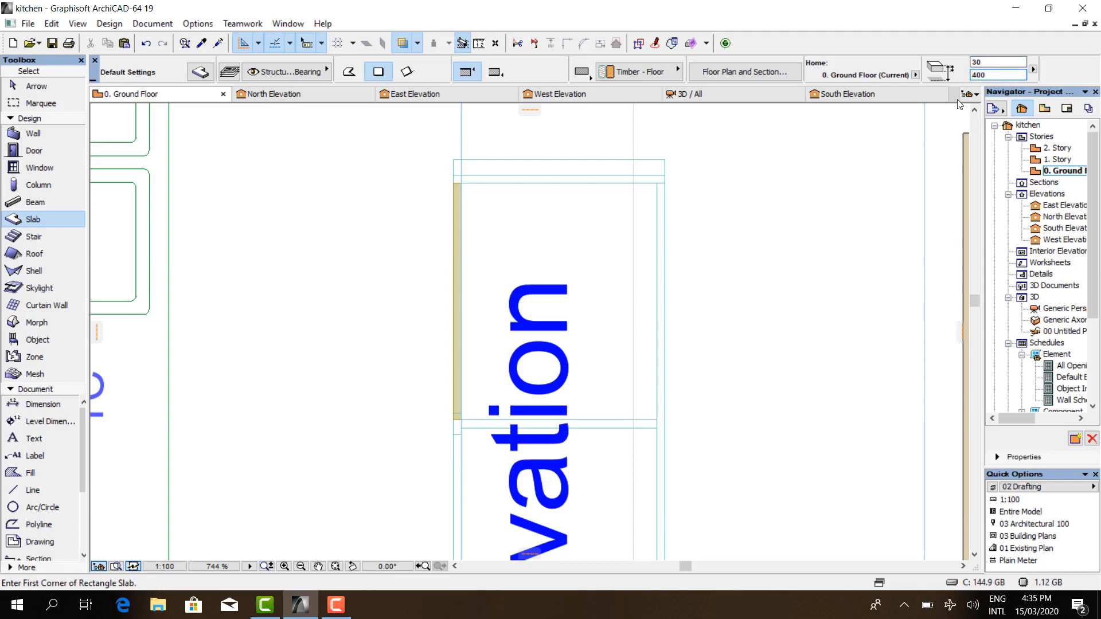
- Draw a rectangular slab 60 wide by 150 long in the empty space beside the island's front panel
scroll(473, 300, up, 4)
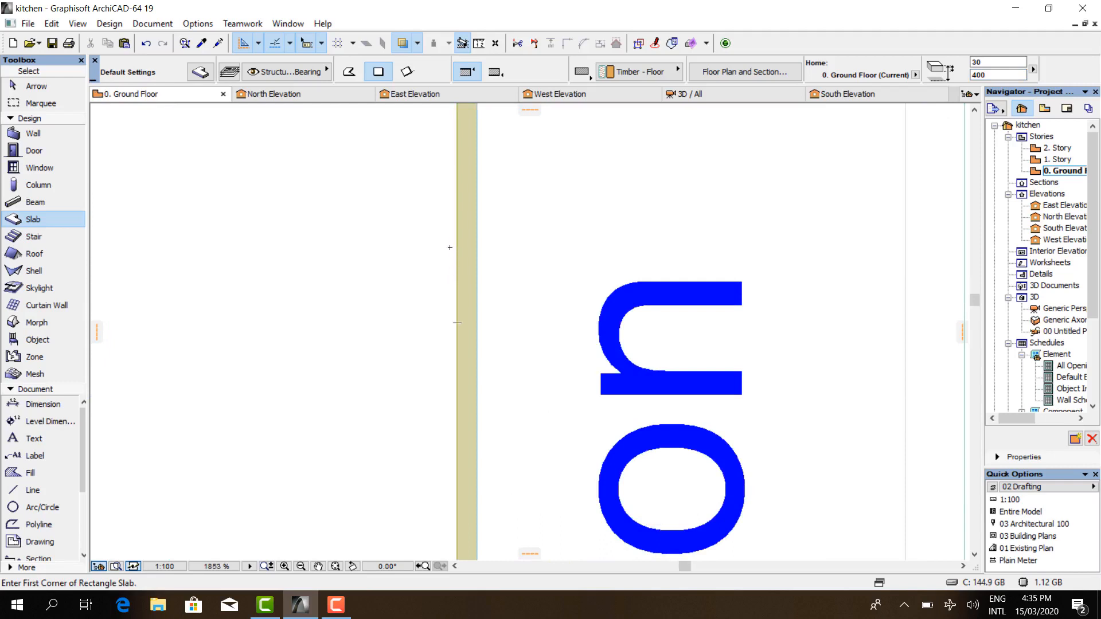
click(349, 254)
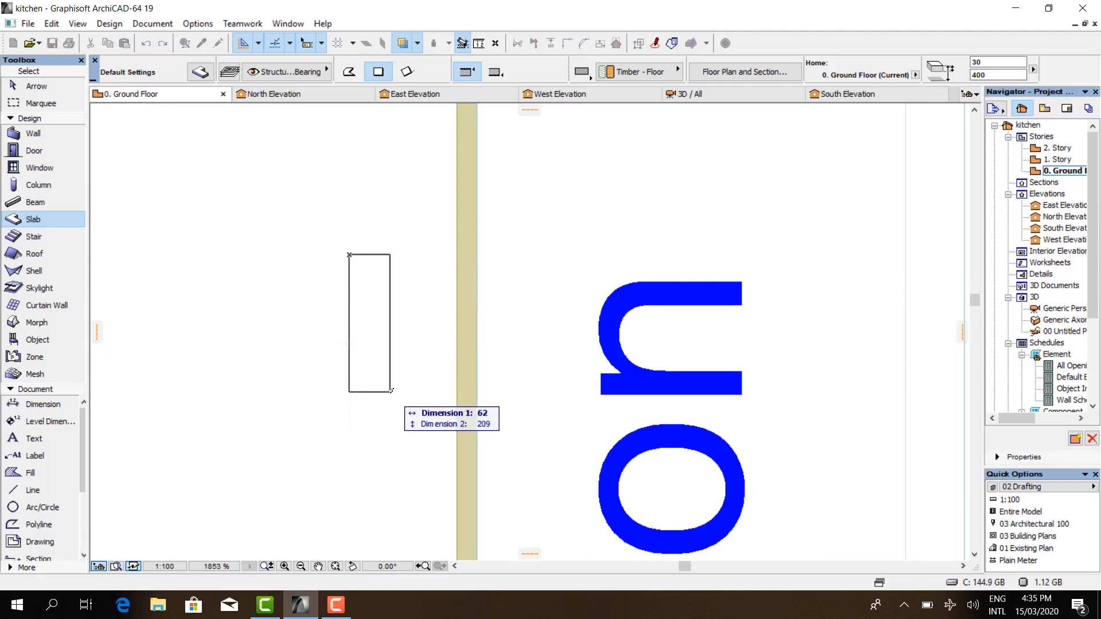
text(6)
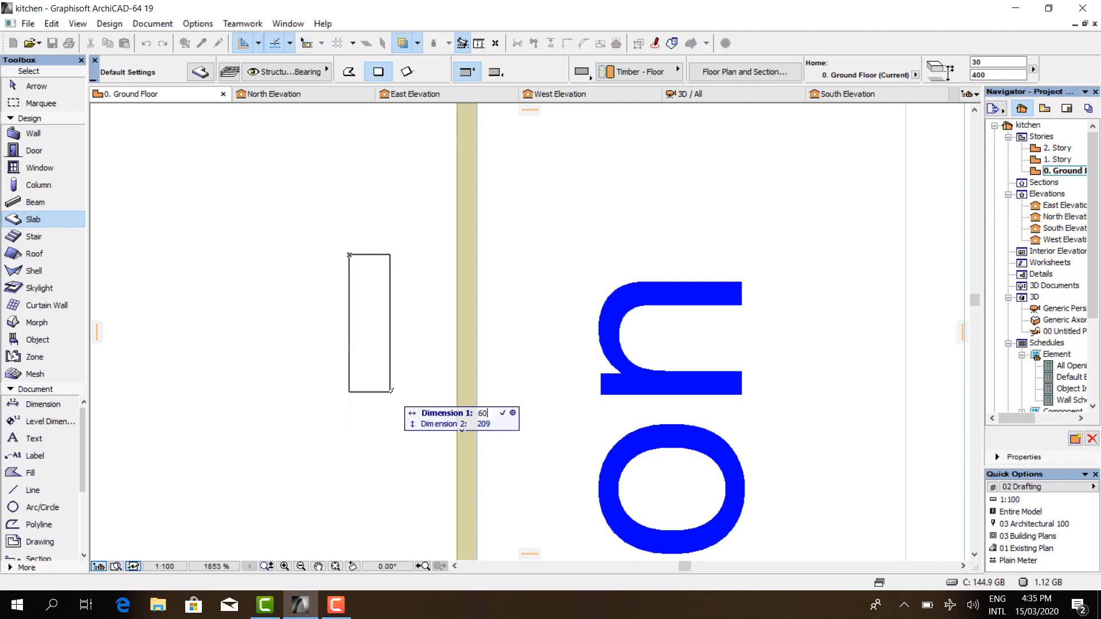
key(Tab)
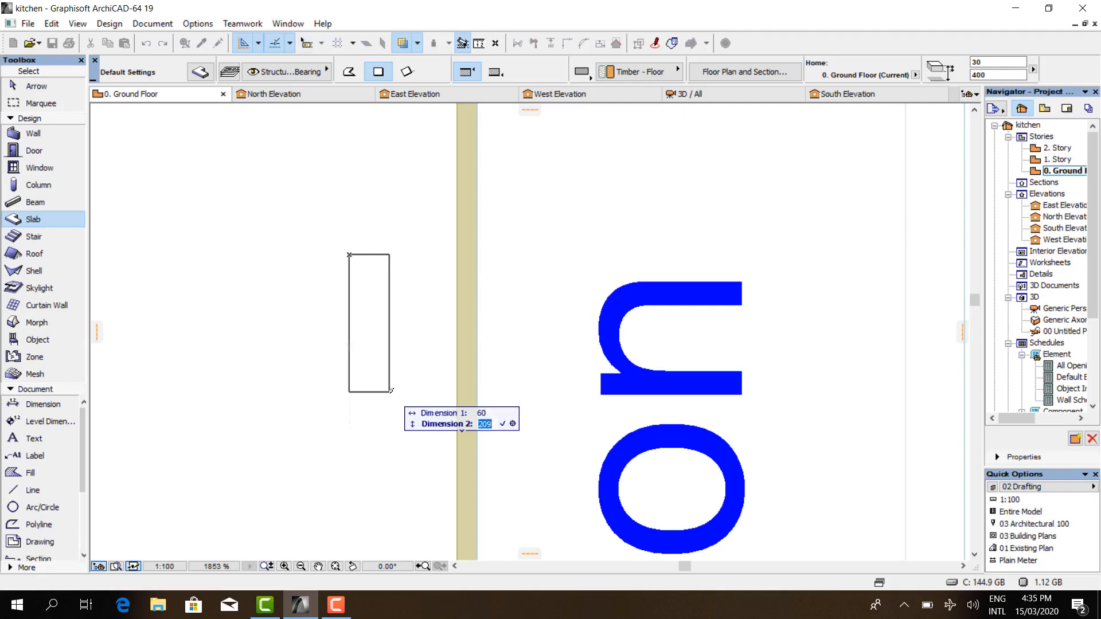
text(150)
key(Return)
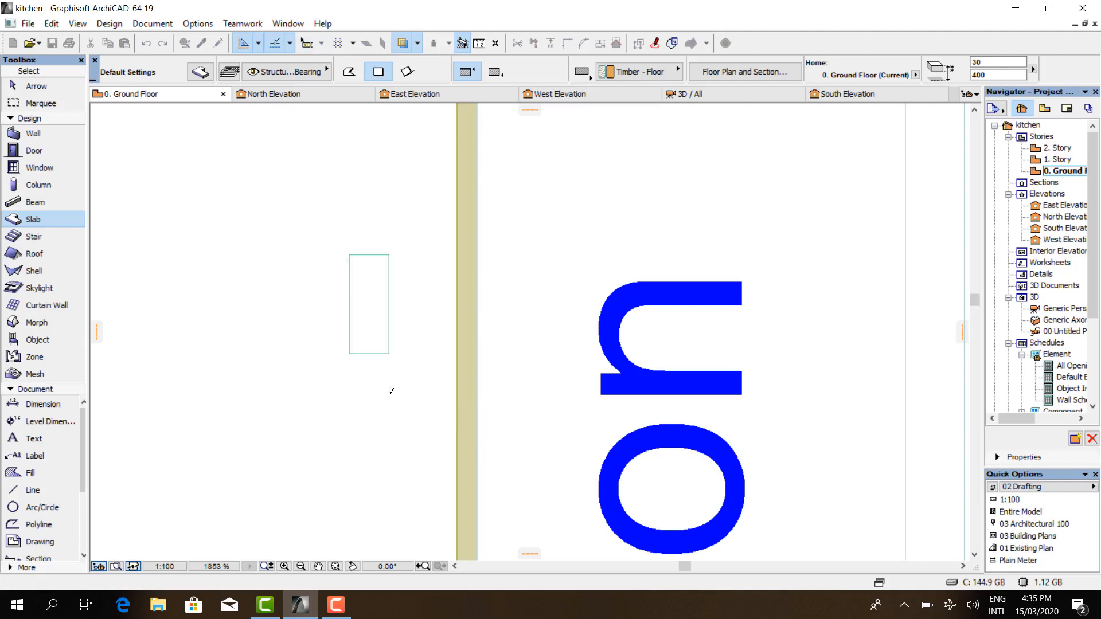
key(Escape)
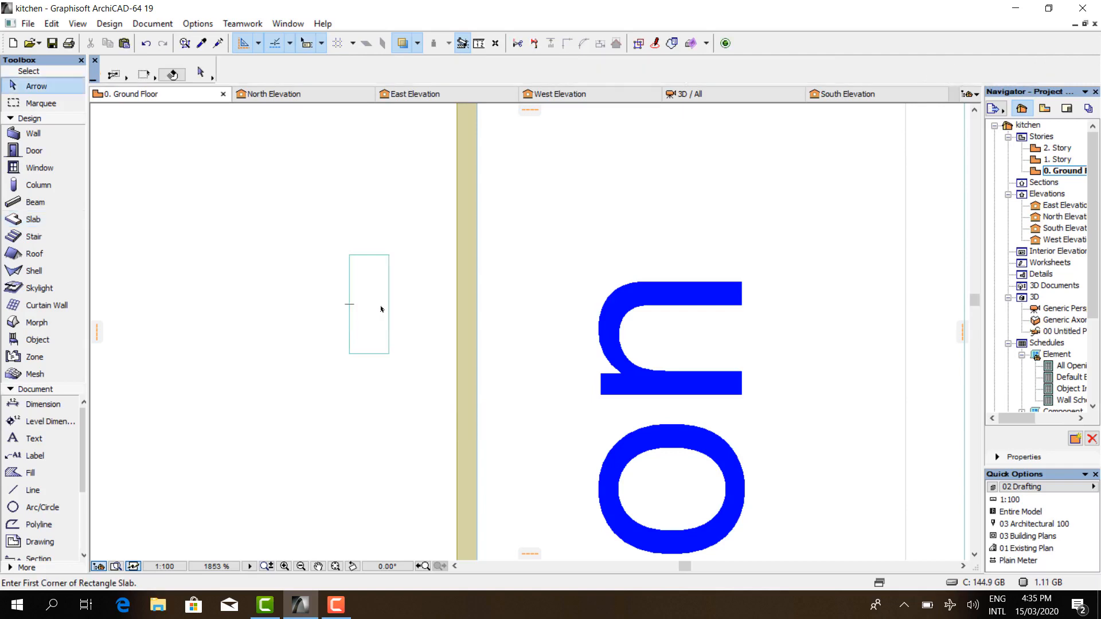
- Move the small slab horizontally until its long edge sits flush against the outer face of the front panel
scroll(380, 304, up, 3)
click(395, 354)
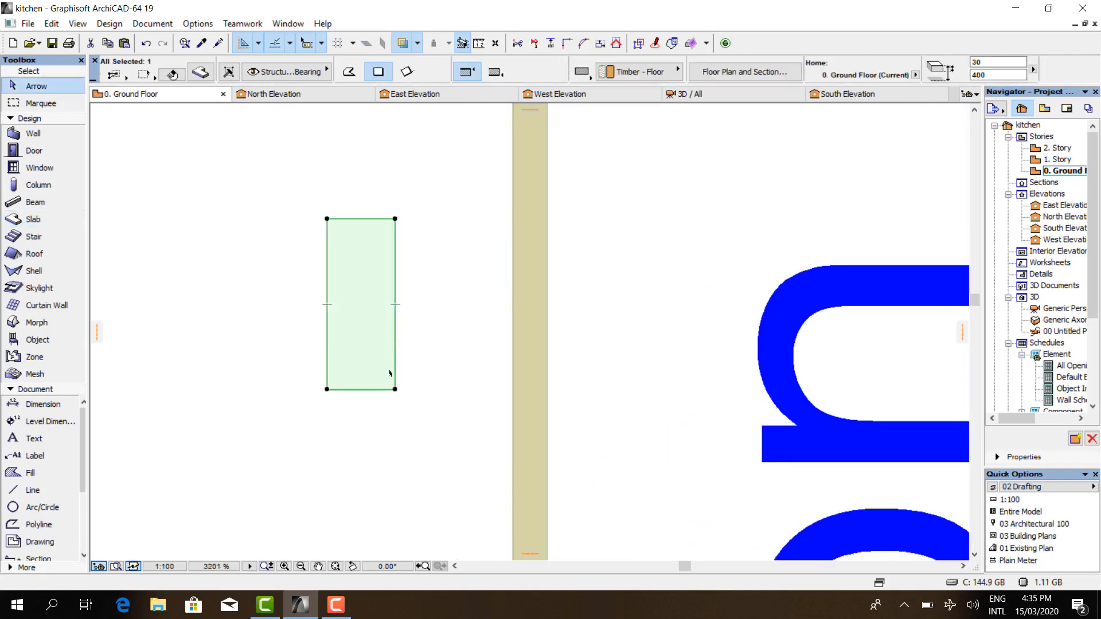
click(396, 304)
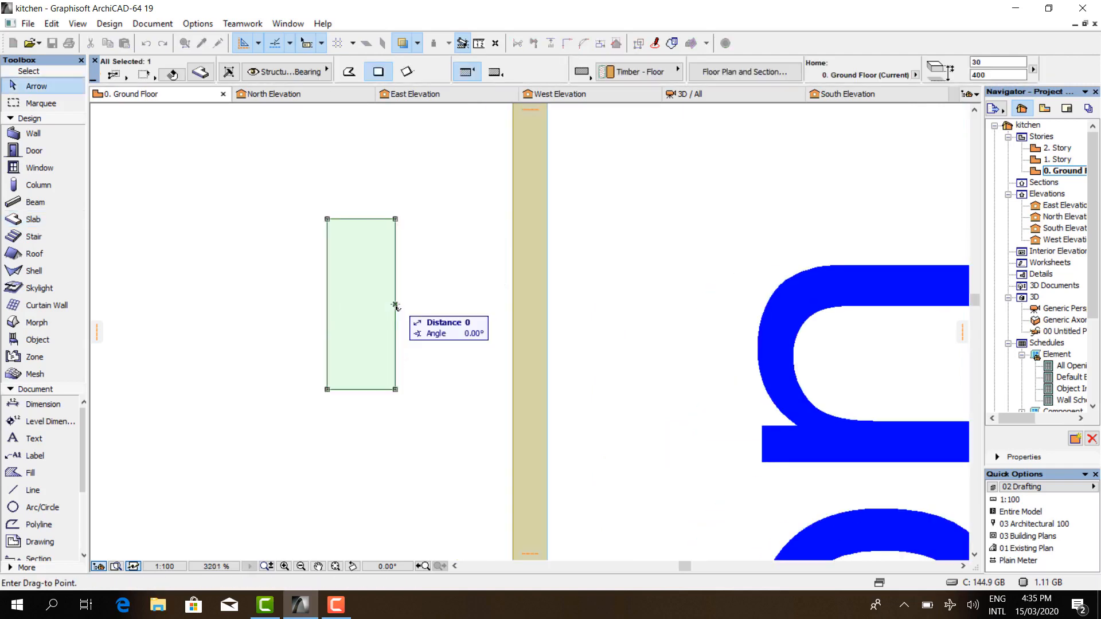
scroll(403, 324, down, 1)
scroll(404, 324, down, 2)
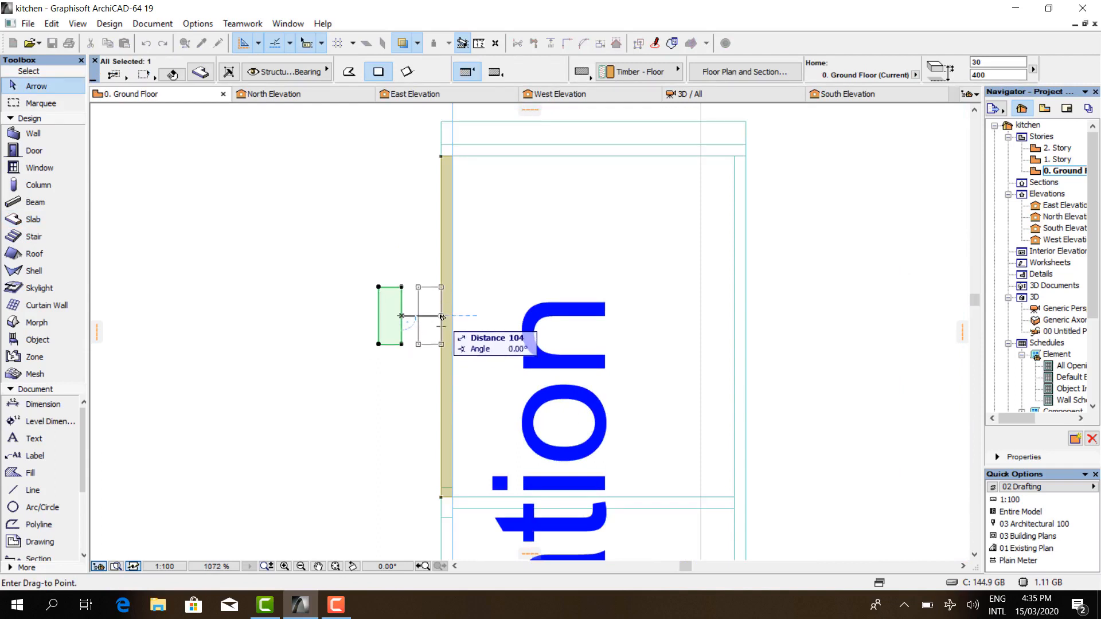
click(441, 324)
scroll(436, 320, up, 2)
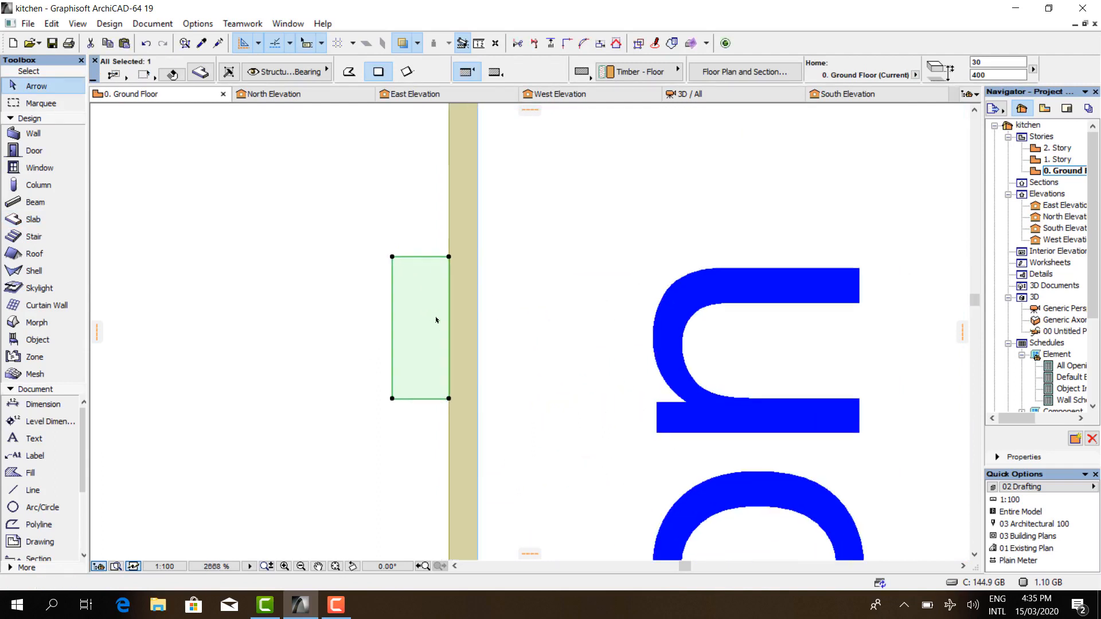
- Insert a new node on the slab edge touching the panel, about 40 mm above the edge's midpoint
click(445, 316)
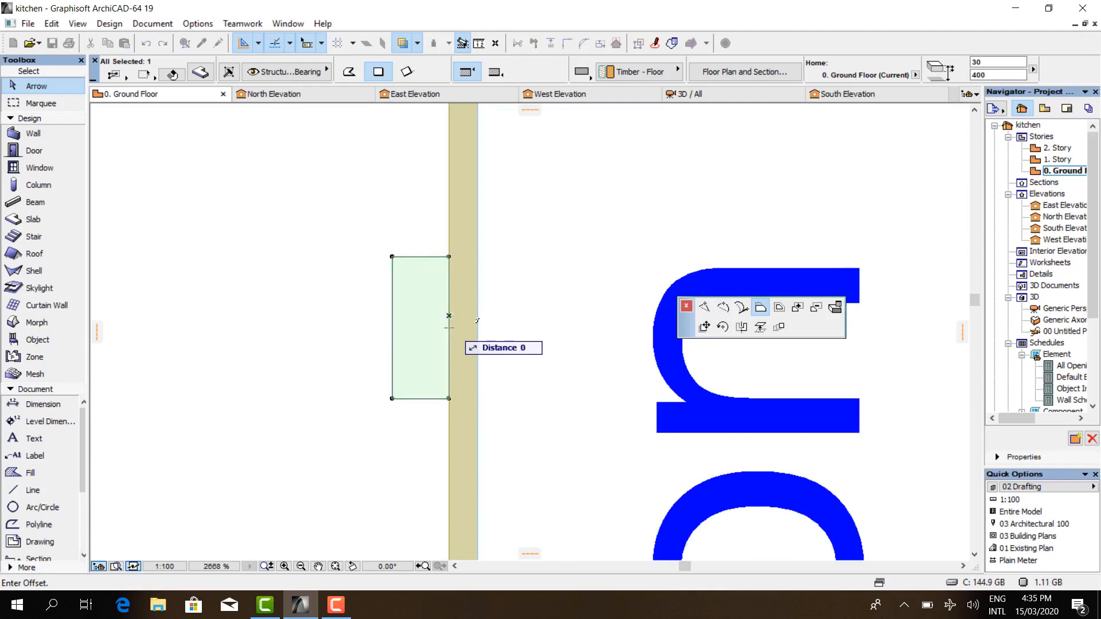
click(705, 308)
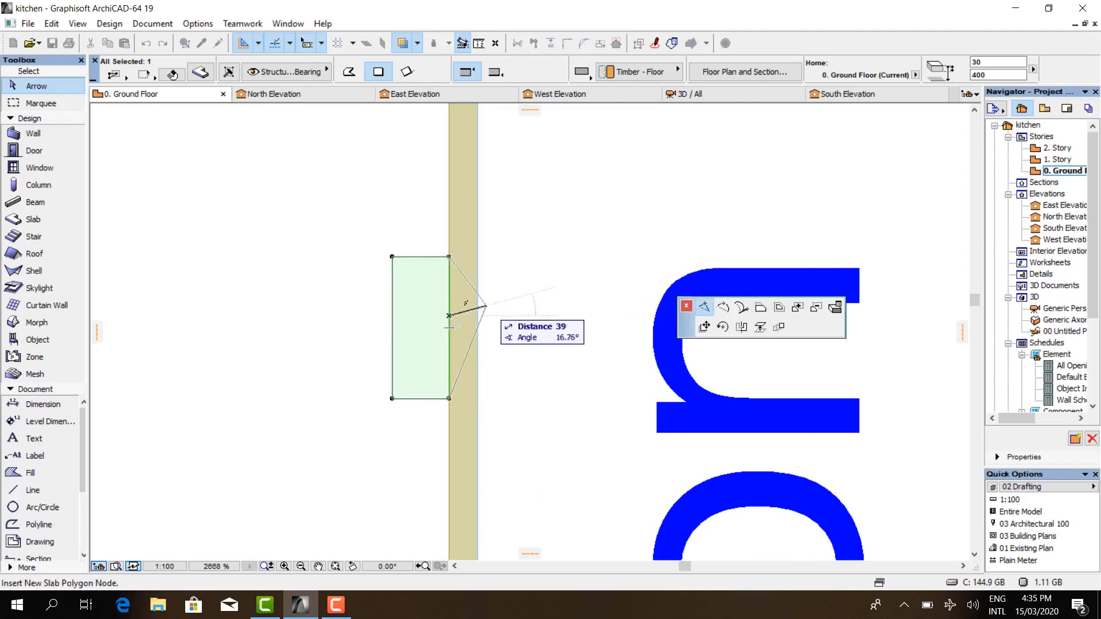
scroll(452, 304, up, 3)
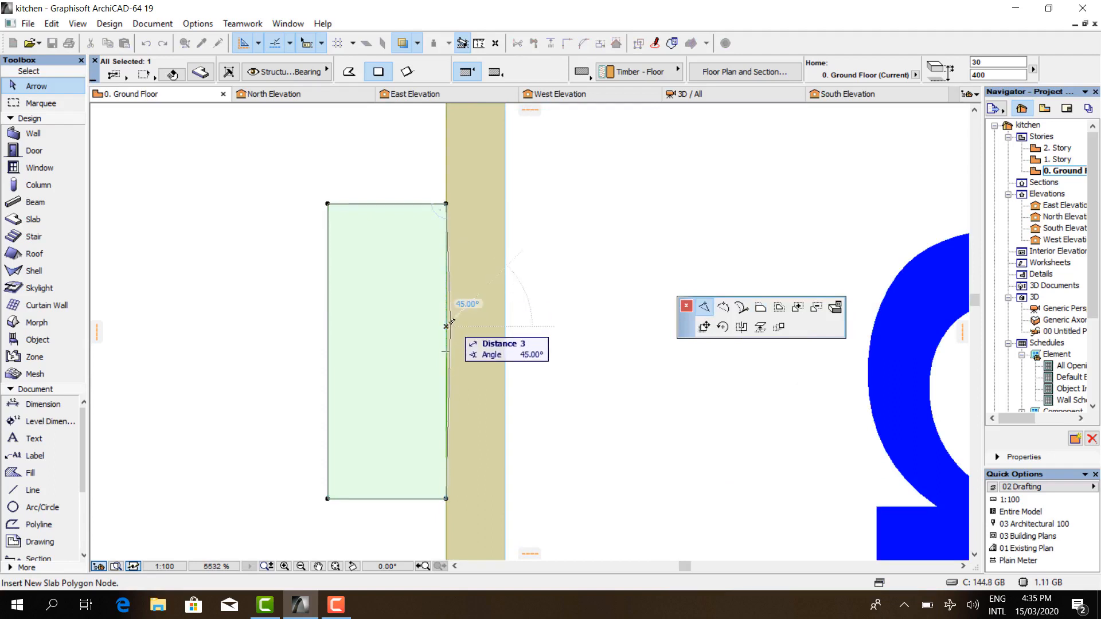
key(Escape)
click(446, 352)
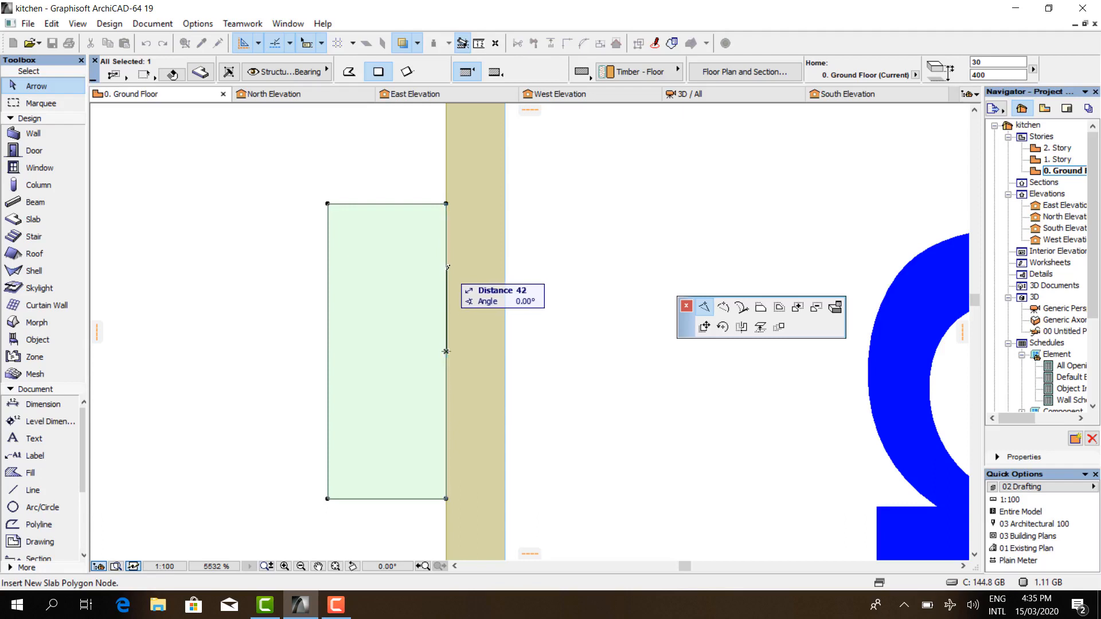
text(4)
key(Return)
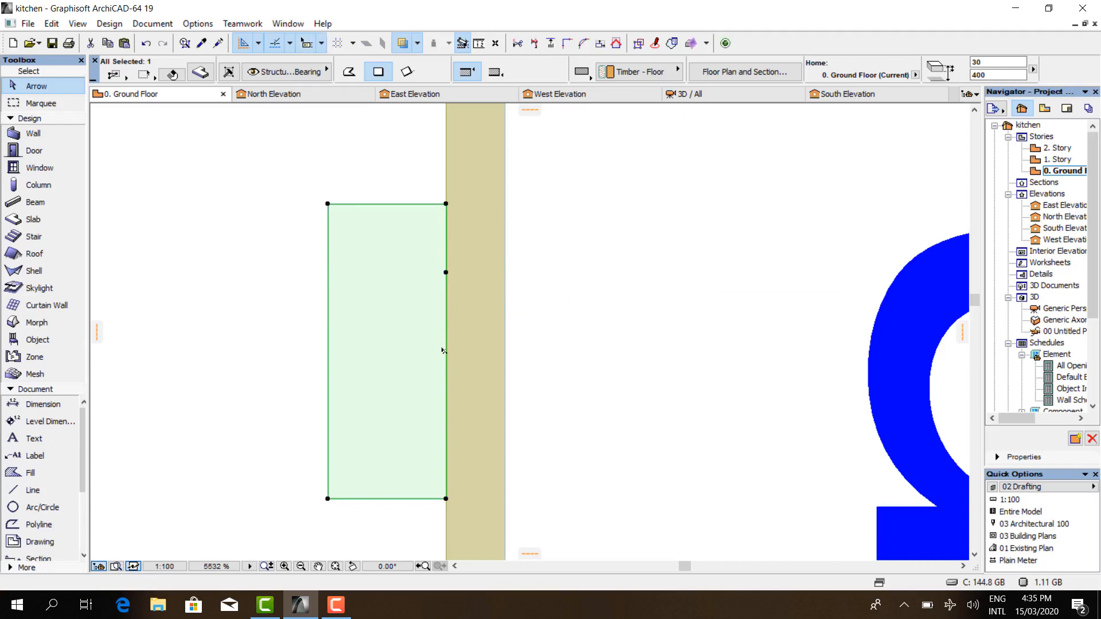
key(Escape)
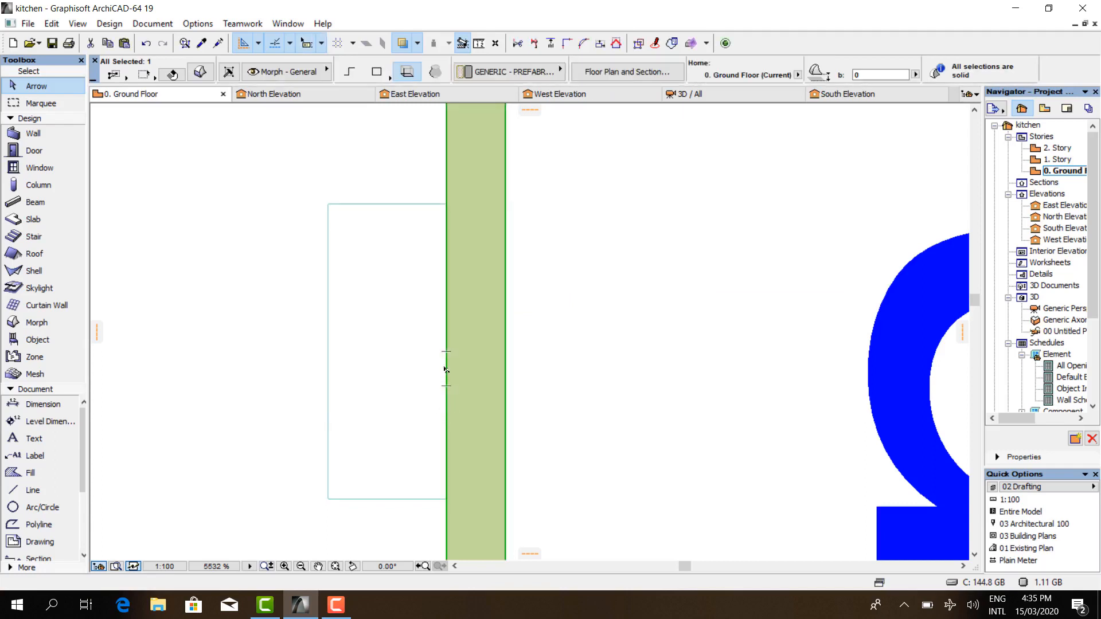
- Insert a second node on the same slab edge, below its midpoint and roughly mirroring the upper node
click(335, 383)
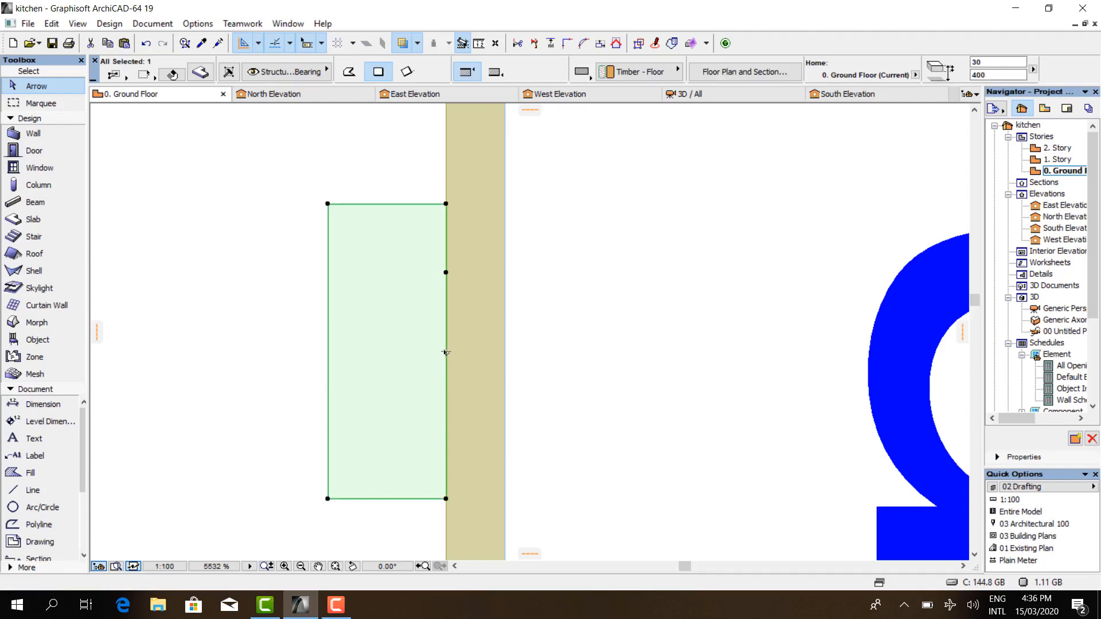
key(Escape)
click(328, 384)
key(Escape)
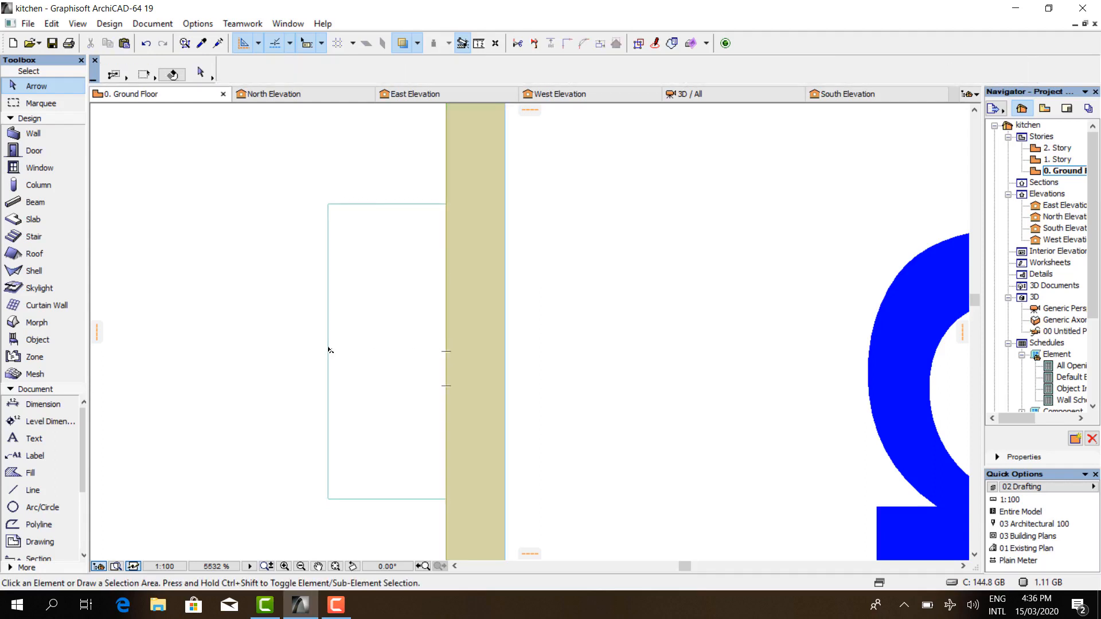
click(330, 351)
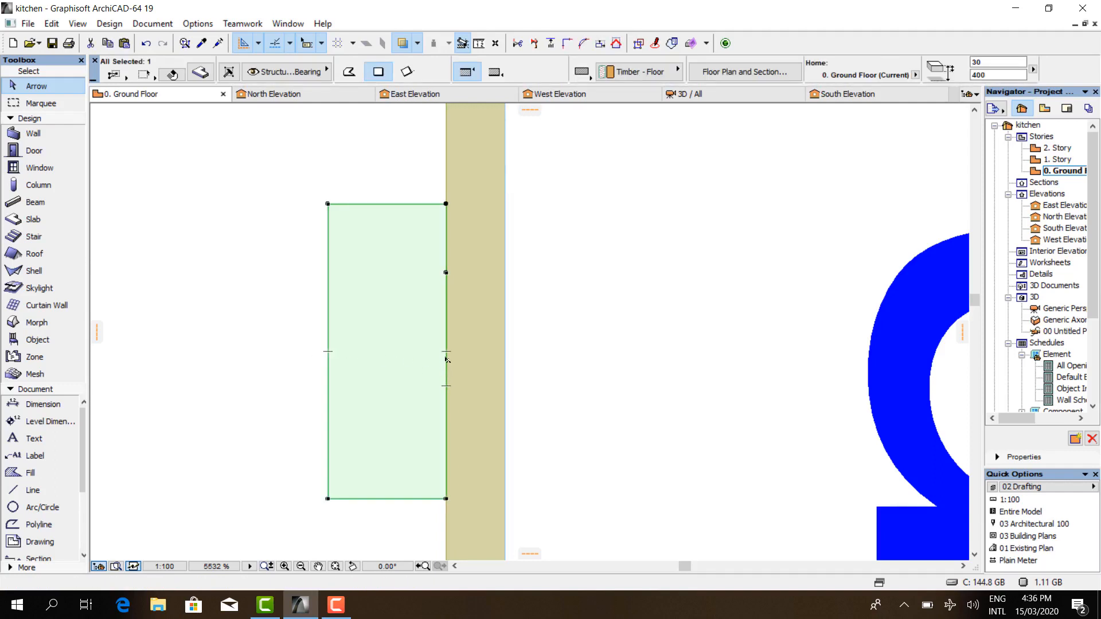
click(446, 385)
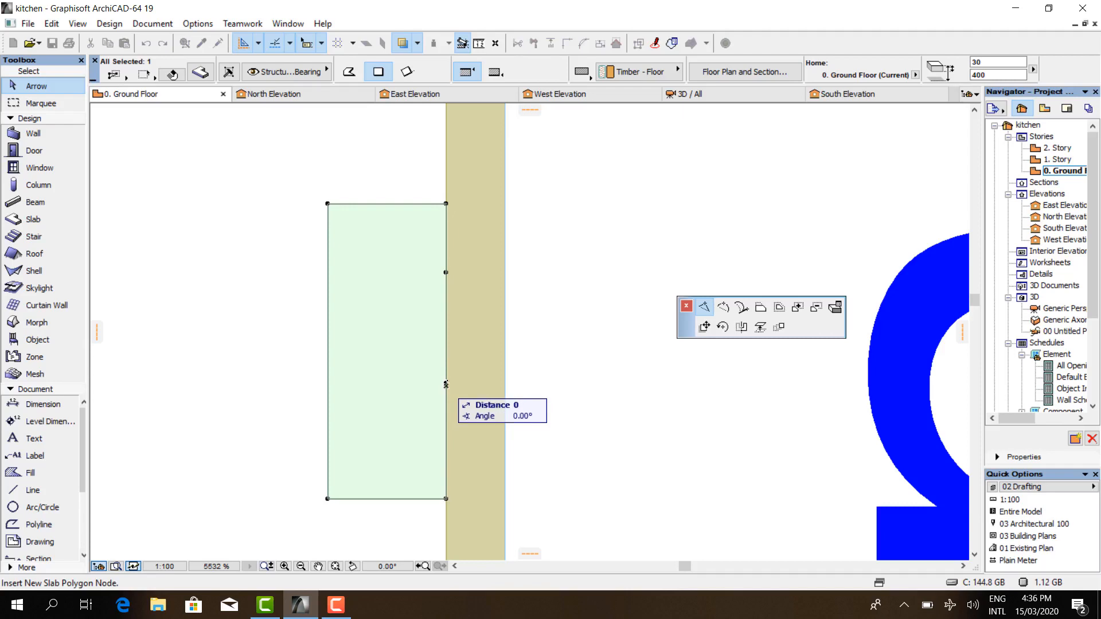
click(445, 425)
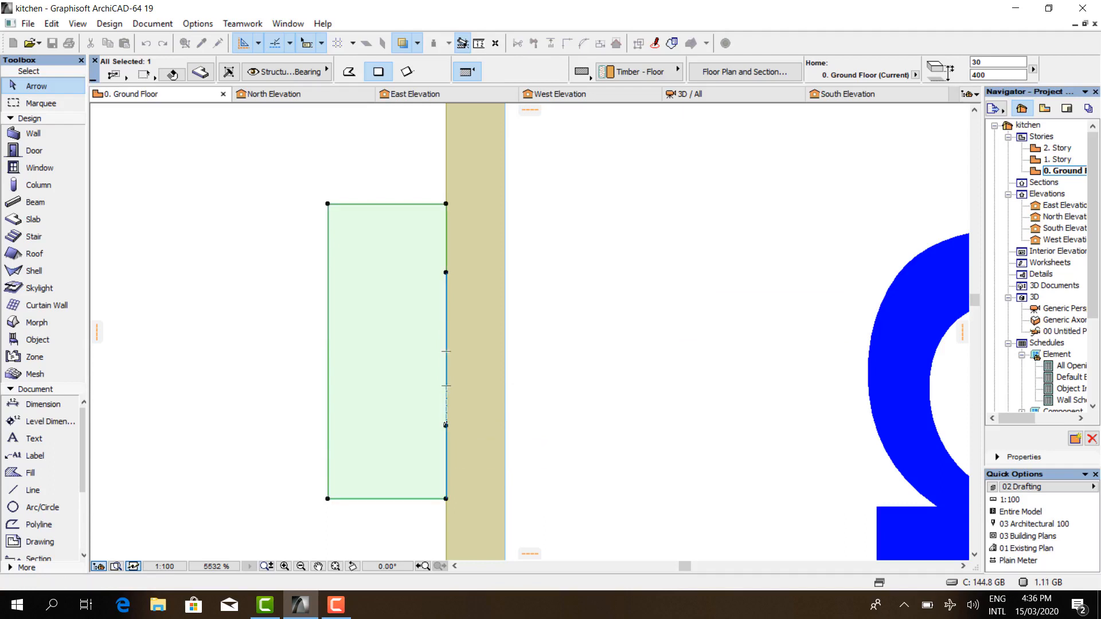
- Try to reposition the lower inserted node of the slab by a distance of 20
click(447, 427)
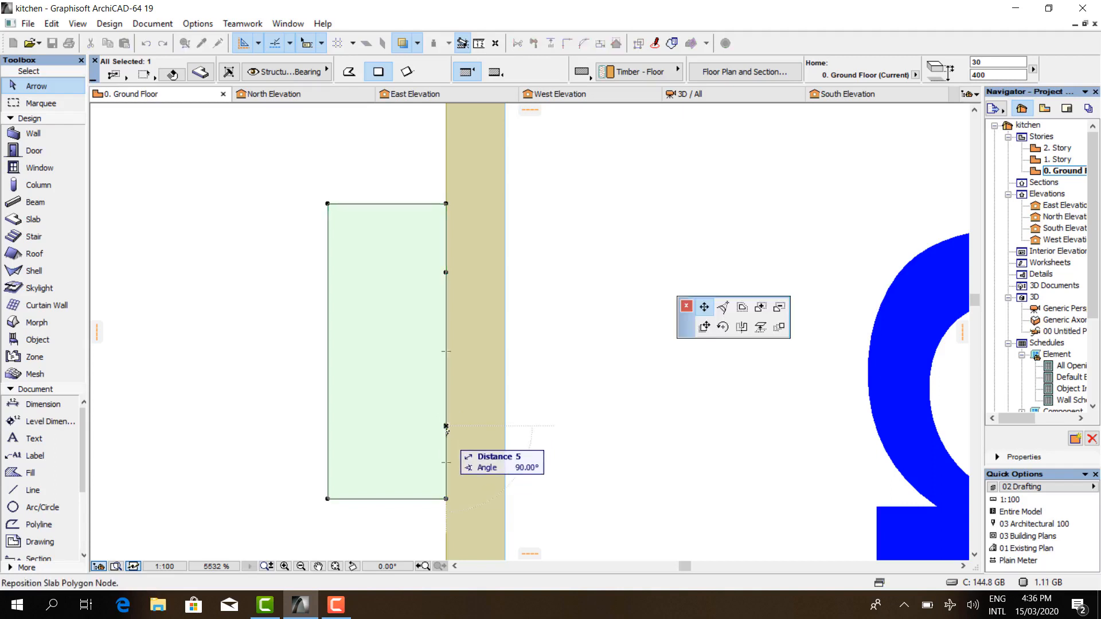
text(23)
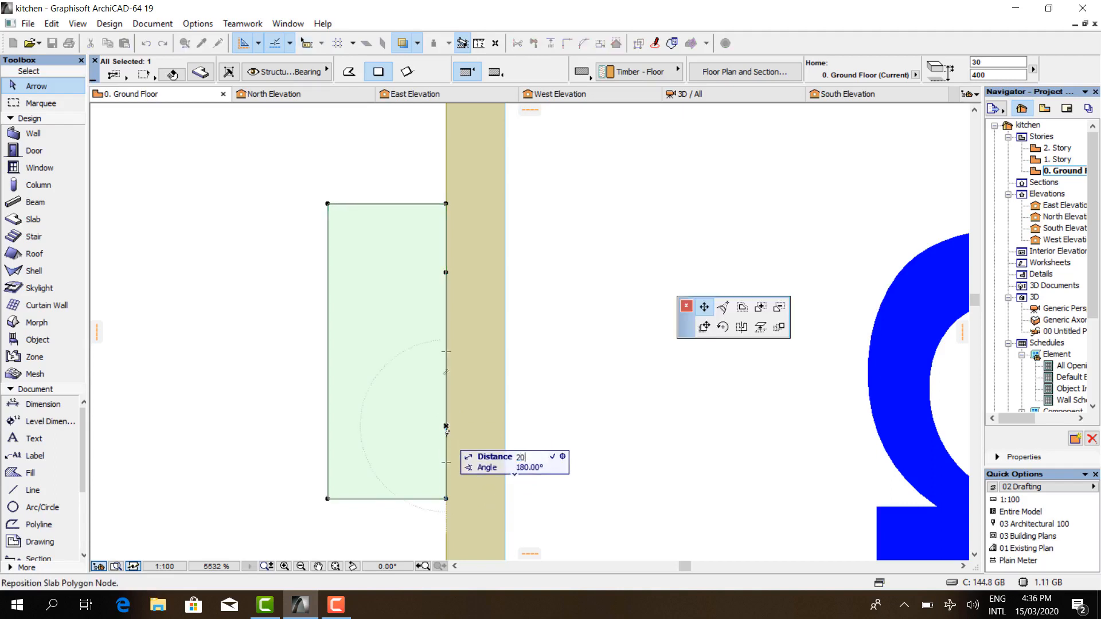
key(Return)
key(ctrl+z)
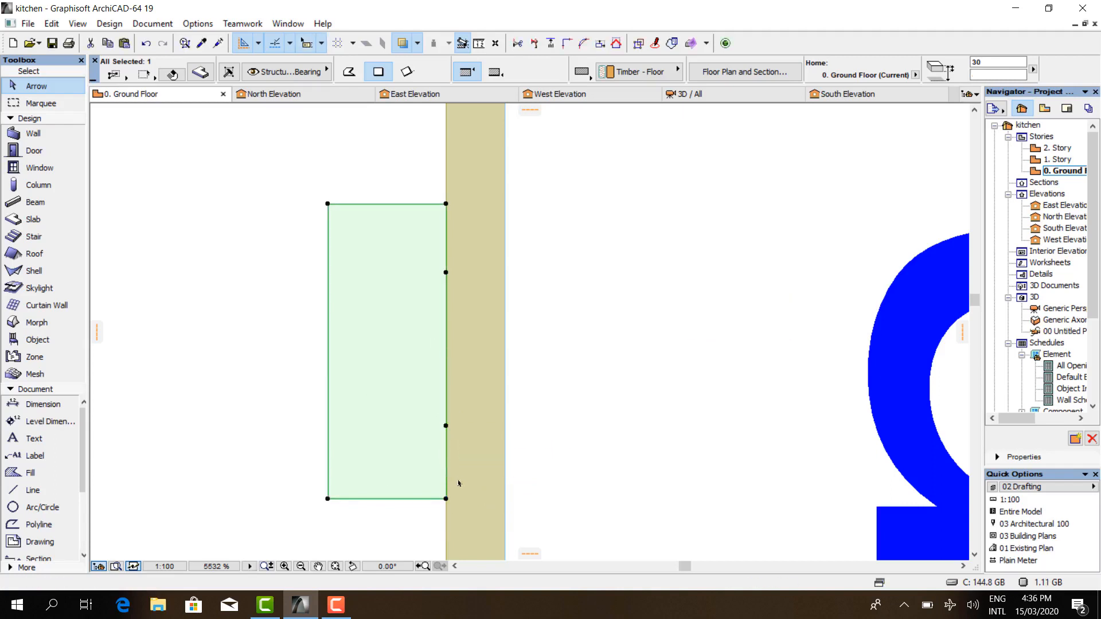
- Curve the slab edge between the two inserted nodes inward, away from the panel, with an arc radius of 40
click(447, 376)
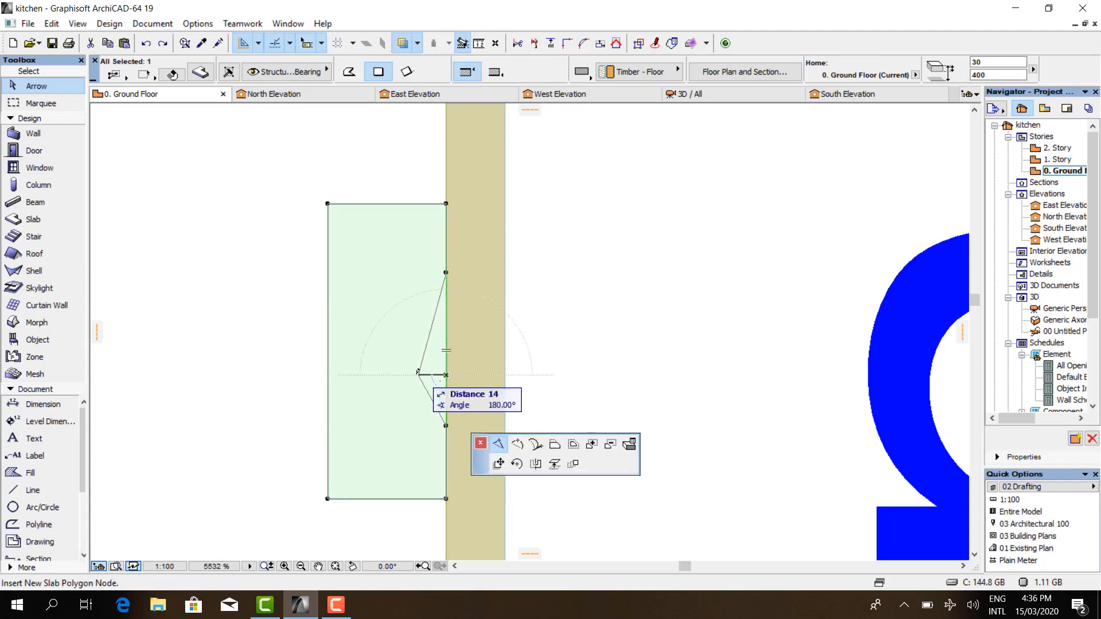
click(723, 307)
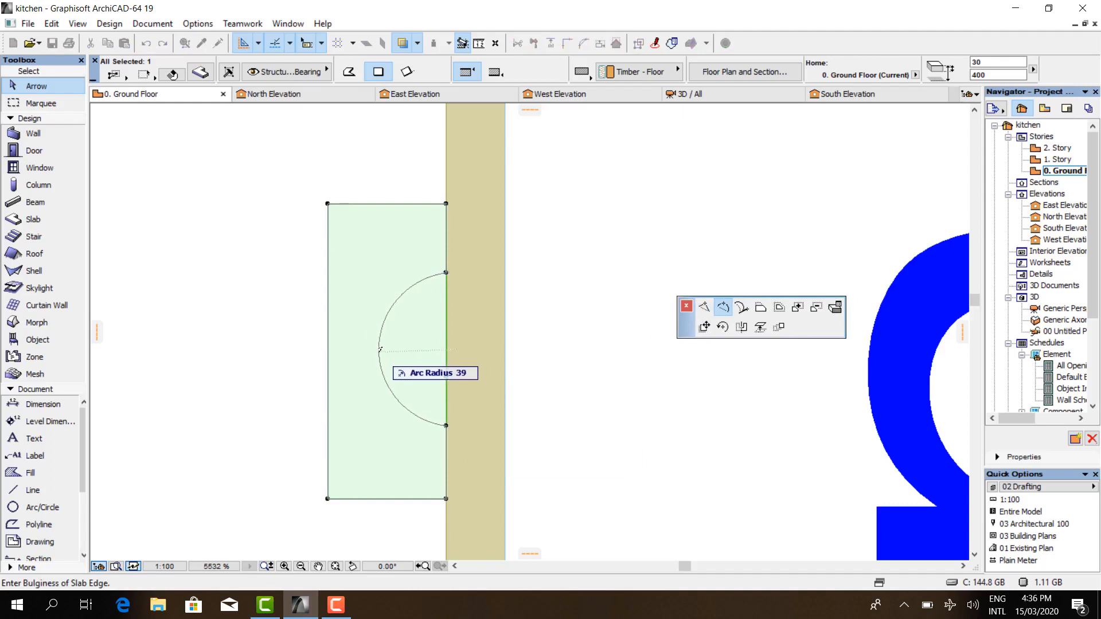
text(40)
key(Return)
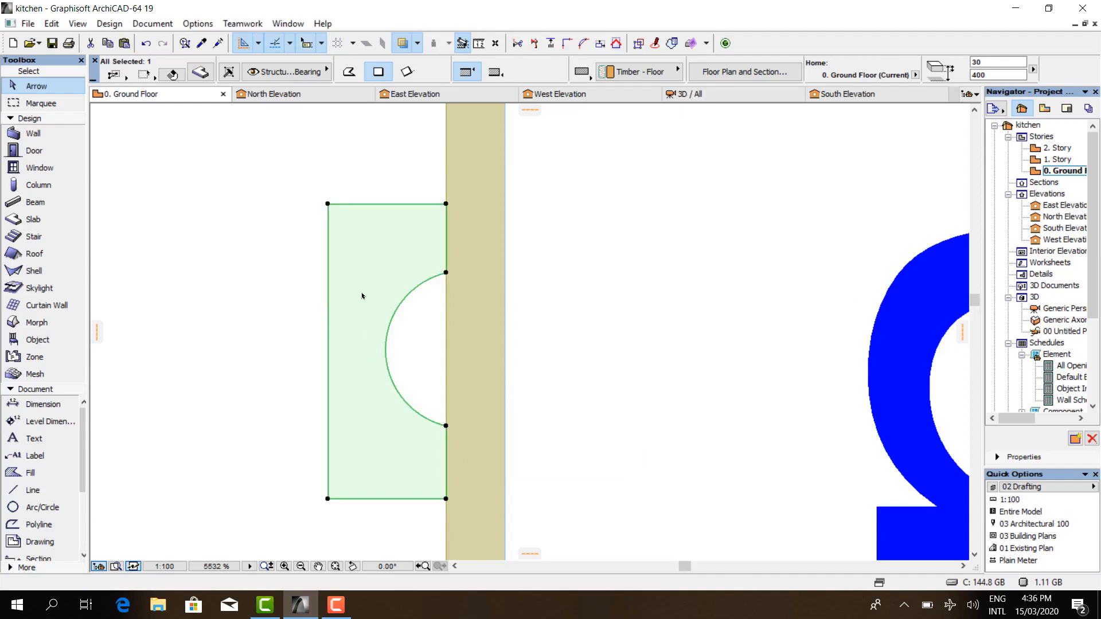
scroll(515, 248, down, 5)
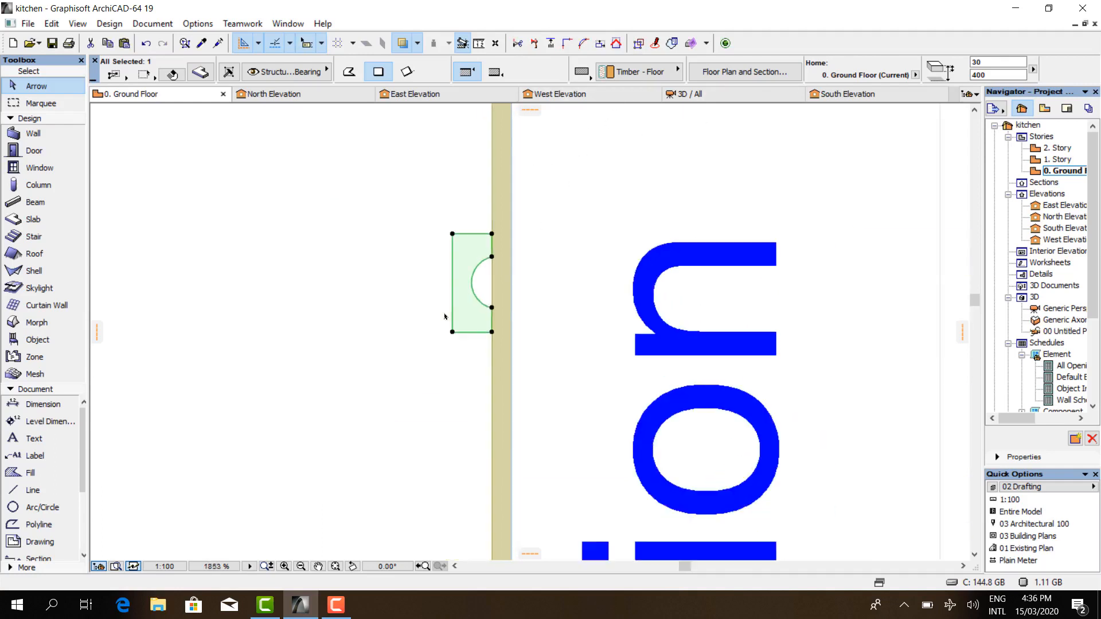
- Move the West Elevation marker line away from the island front so that it lies beyond the handle
click(431, 263)
scroll(470, 229, down, 6)
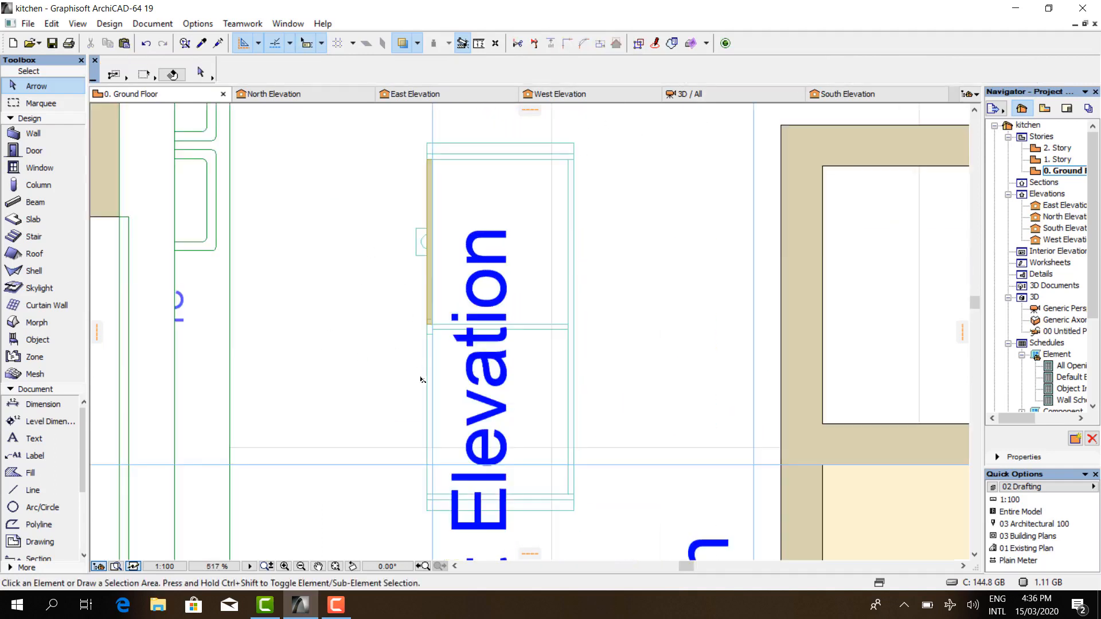
click(433, 539)
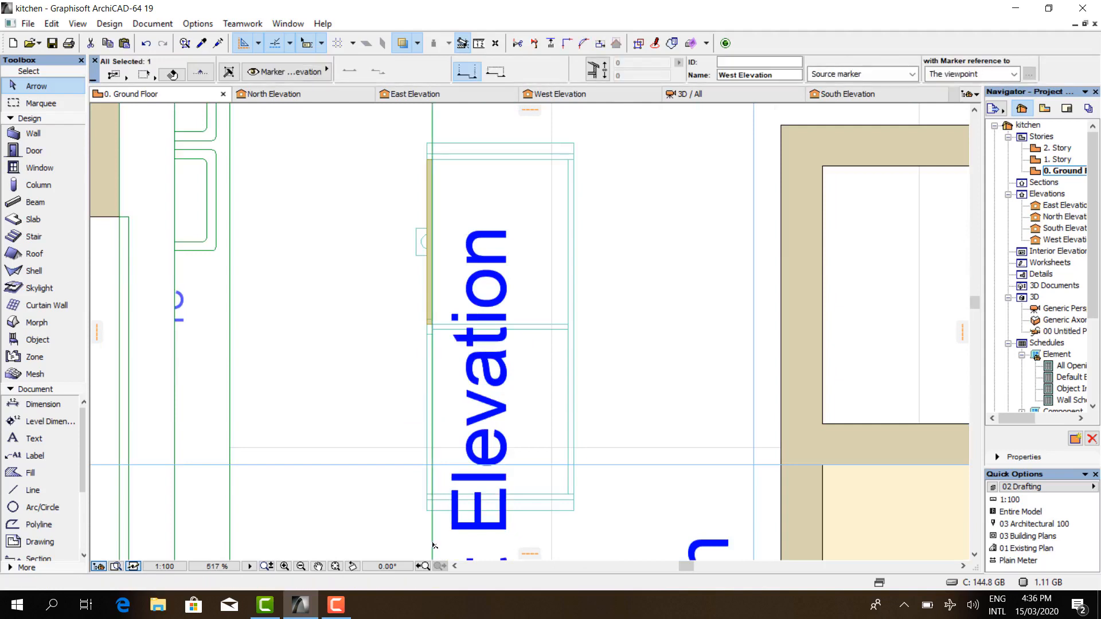
click(432, 541)
click(400, 534)
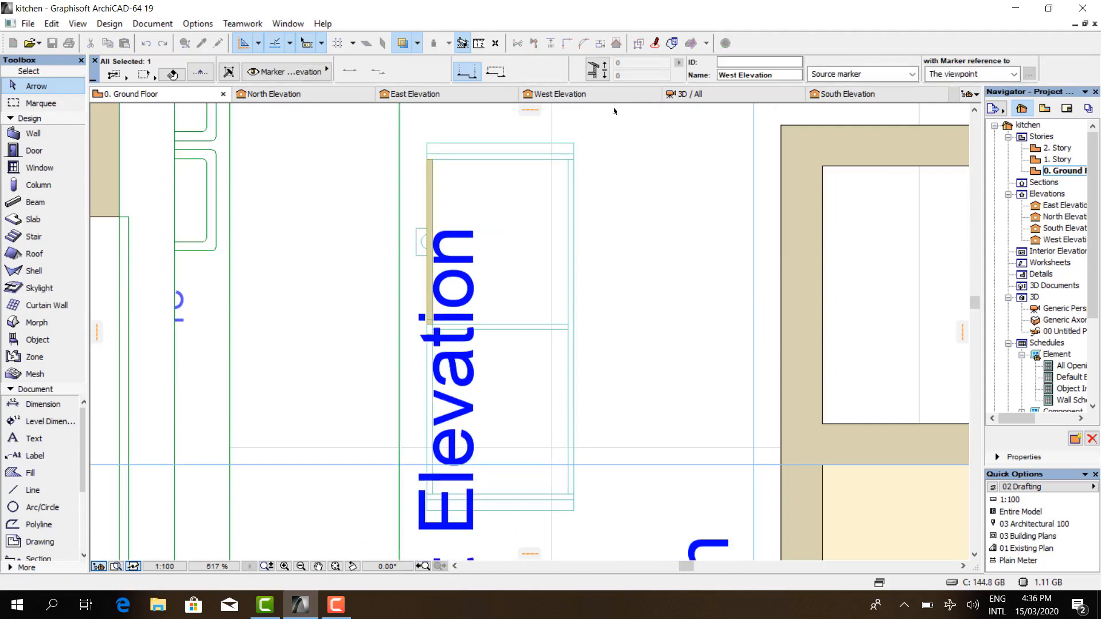
- In the west elevation, move the handle slab straight down to about mid-height of the lower front panel, at an elevation of 255
click(557, 94)
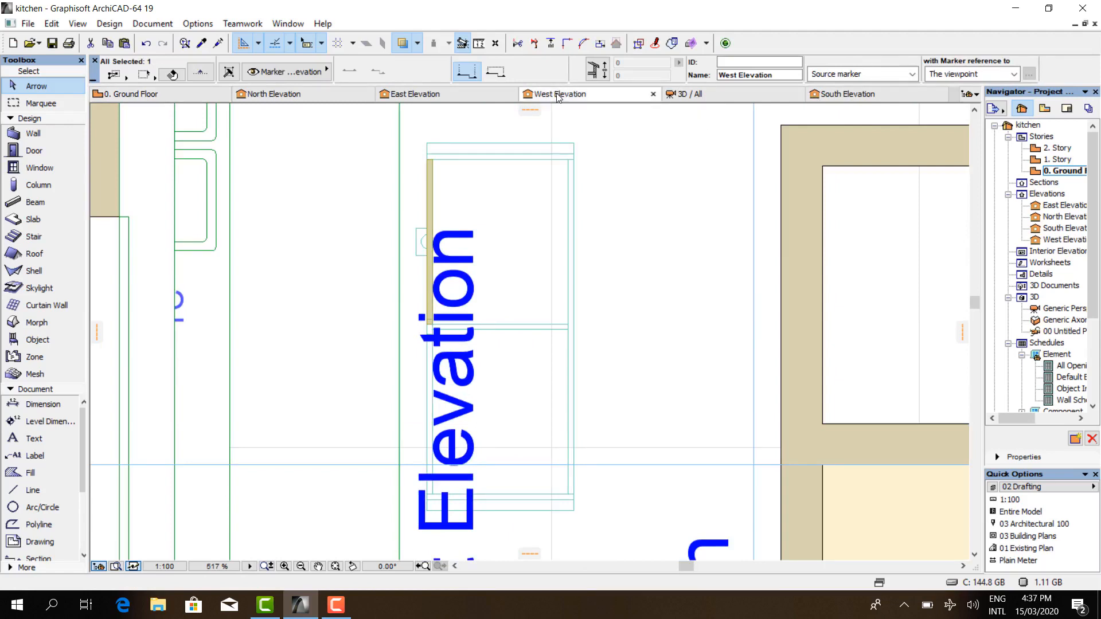
scroll(525, 288, down, 2)
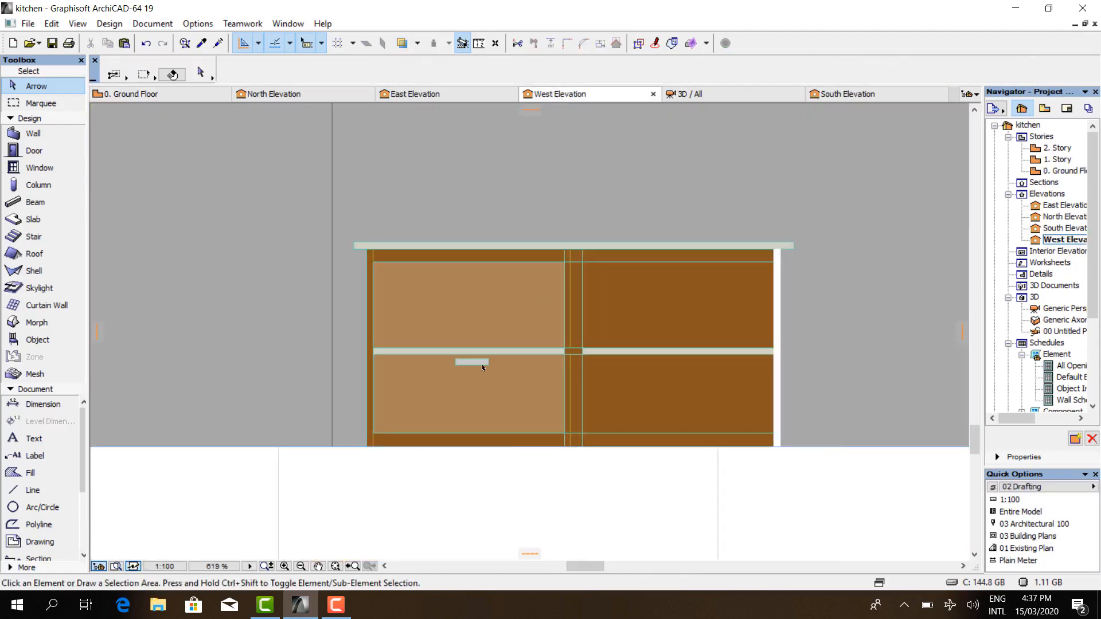
scroll(483, 367, up, 4)
click(484, 360)
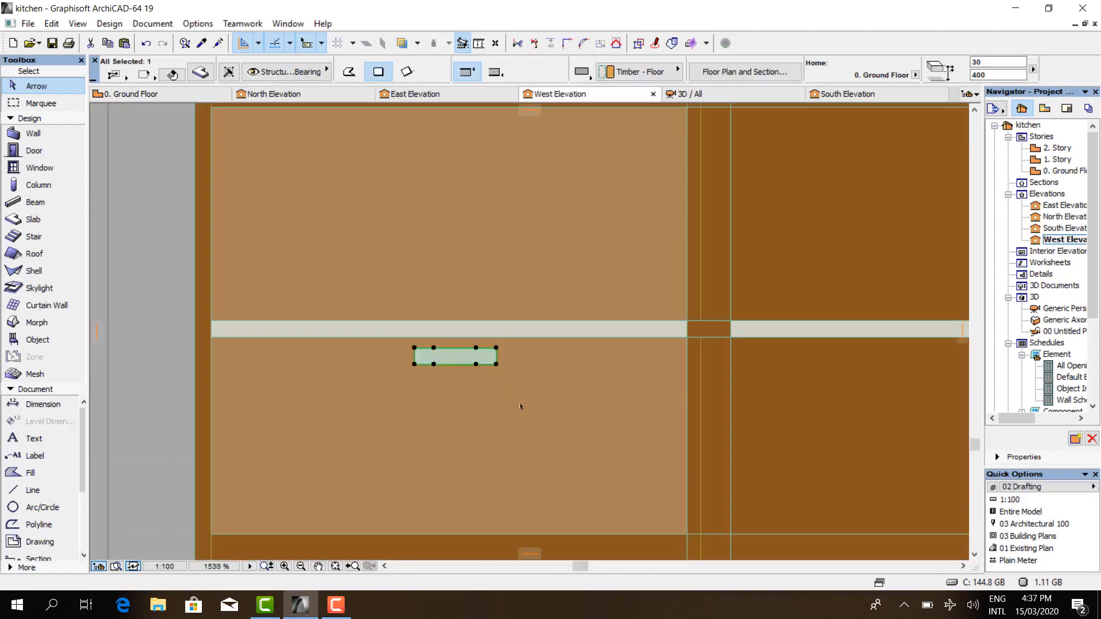
key(ctrl+d)
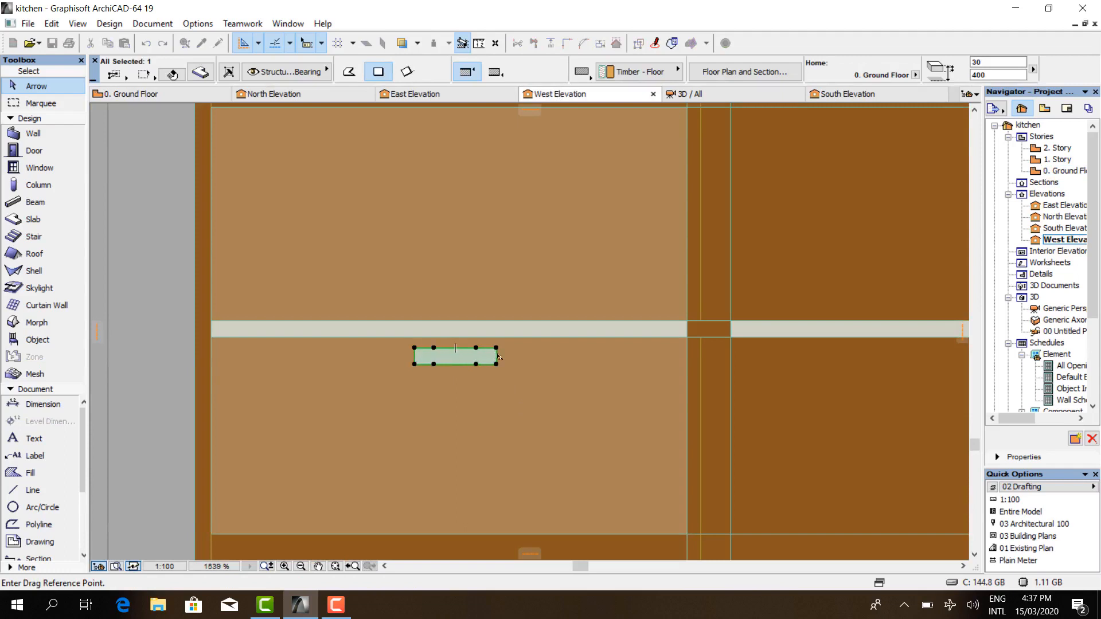
scroll(498, 357, up, 2)
click(497, 357)
scroll(494, 376, down, 3)
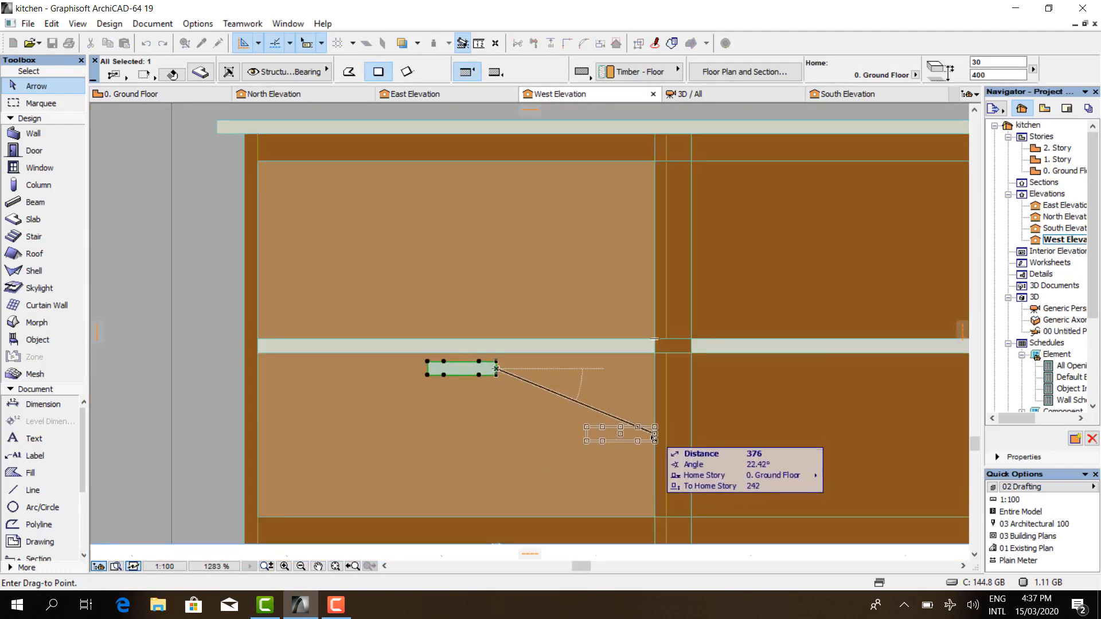
scroll(650, 437, up, 2)
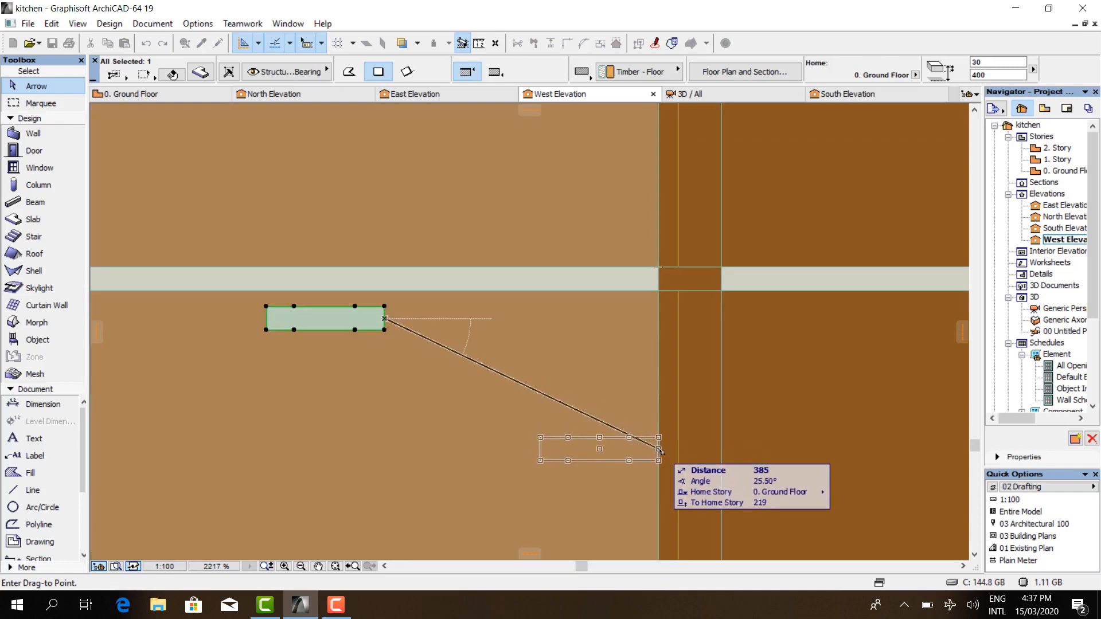
scroll(659, 390, down, 2)
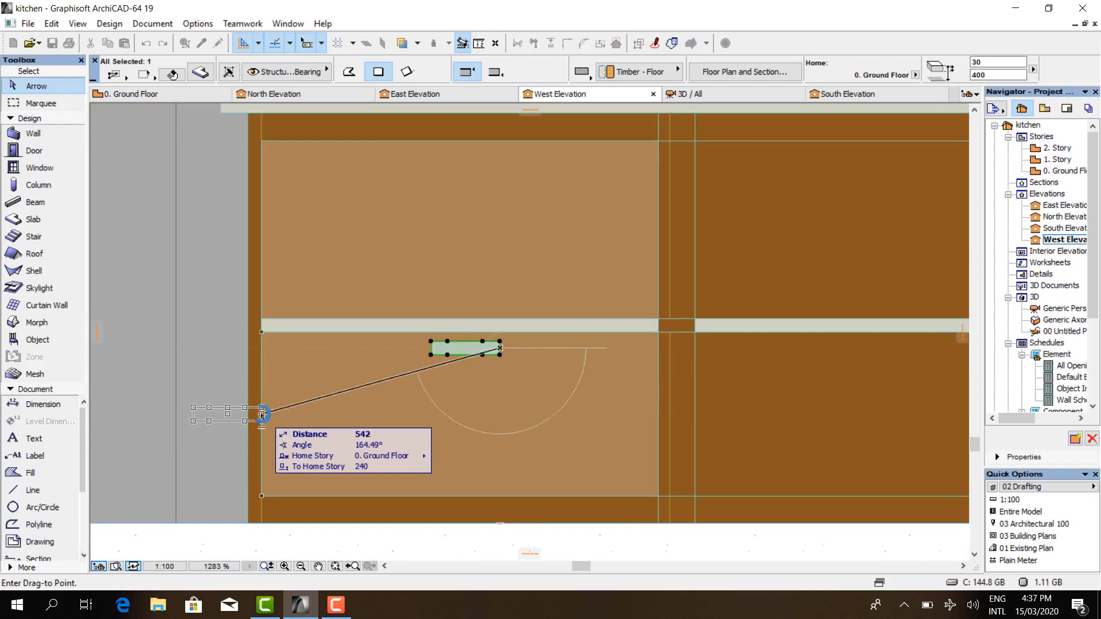
click(500, 413)
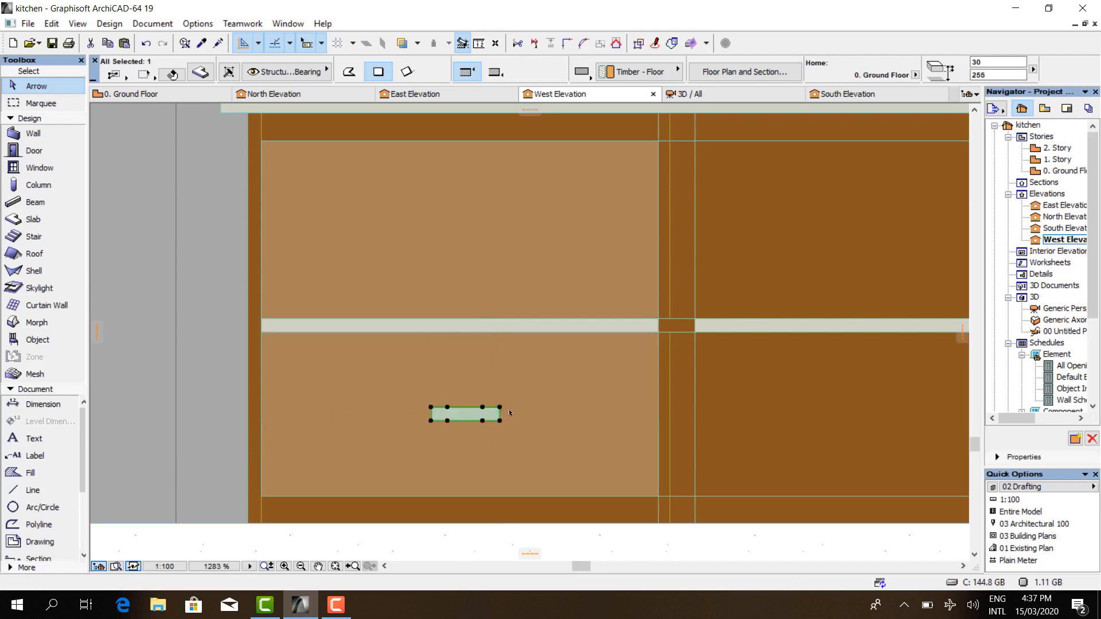
- Convert the handle slab on the lower front panel to a morph in the 3D view
click(733, 98)
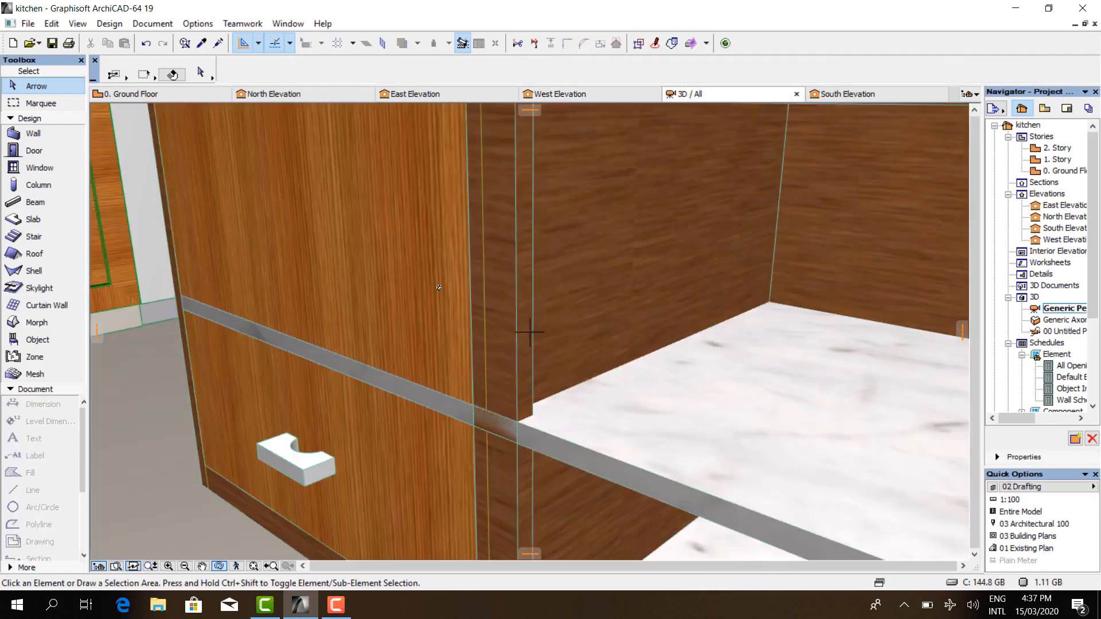
drag(438, 287, 313, 370)
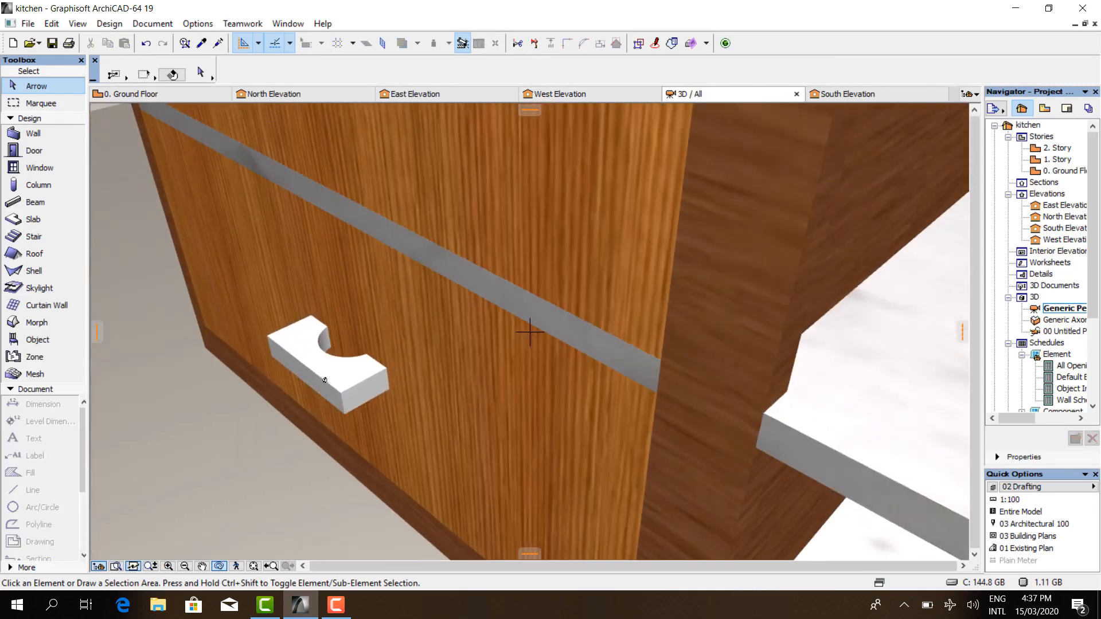
click(345, 394)
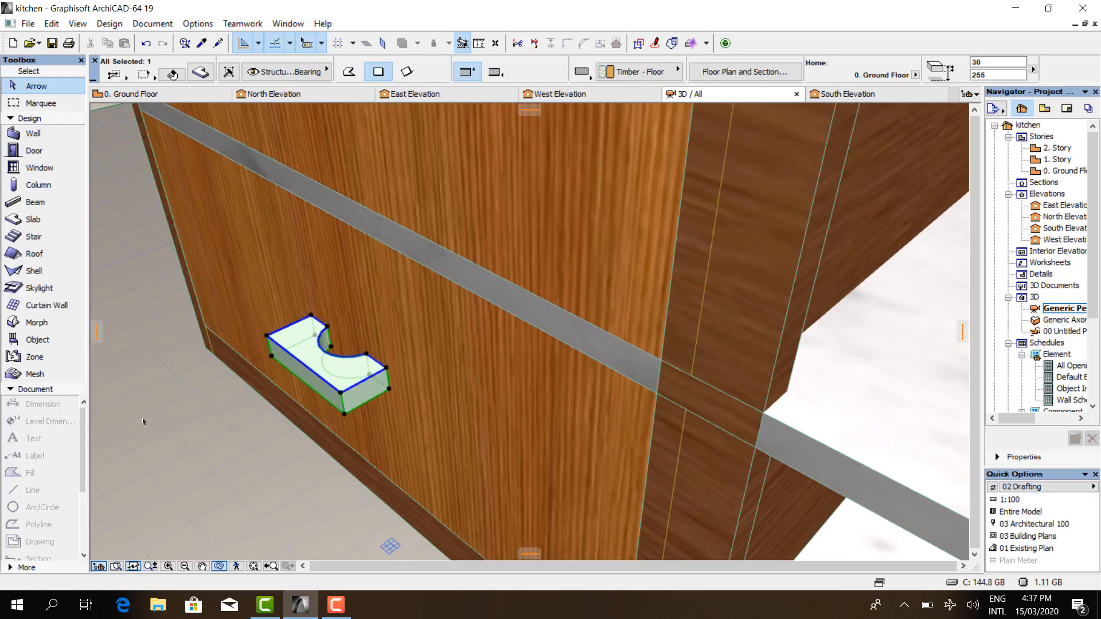
right_click(330, 380)
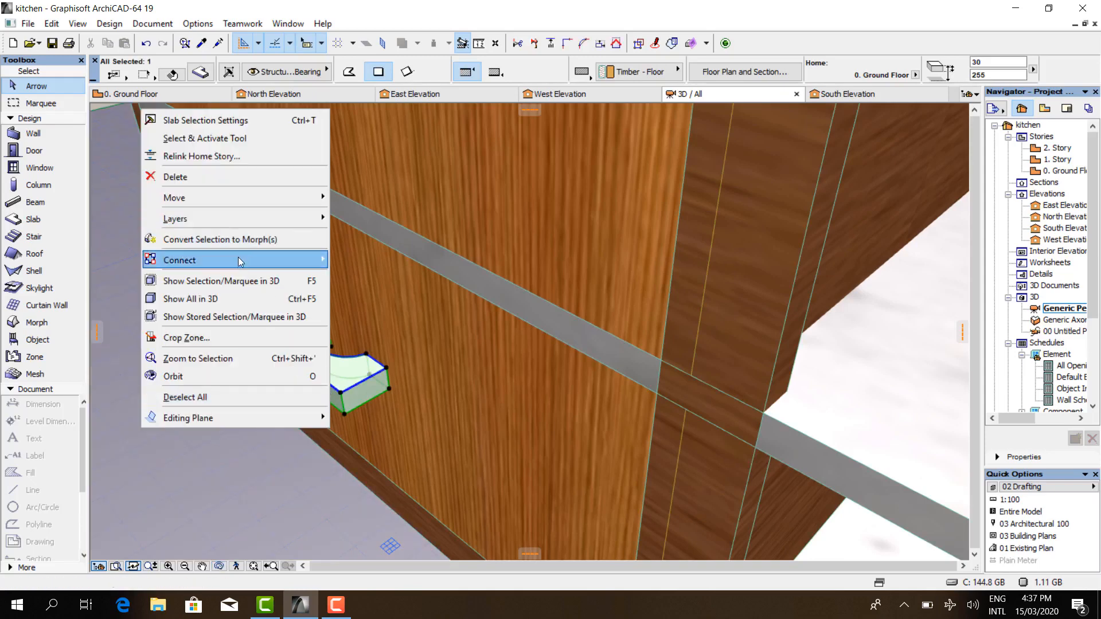
click(253, 238)
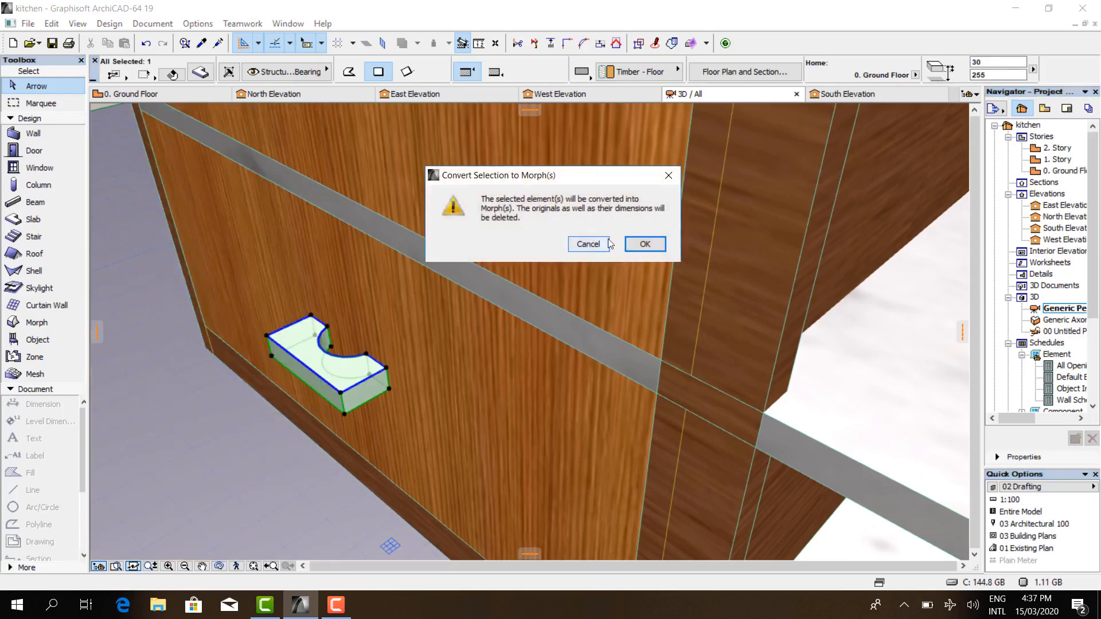
click(637, 245)
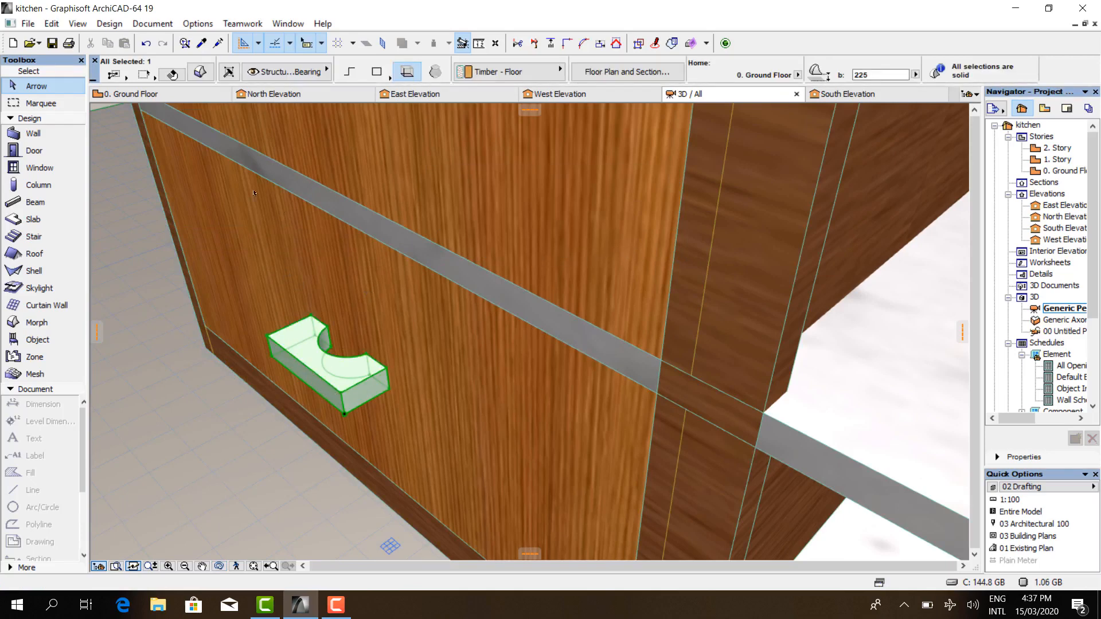
- Set the handle morph's edges to Soft, applying the change to custom faces and edges too
click(201, 72)
click(531, 197)
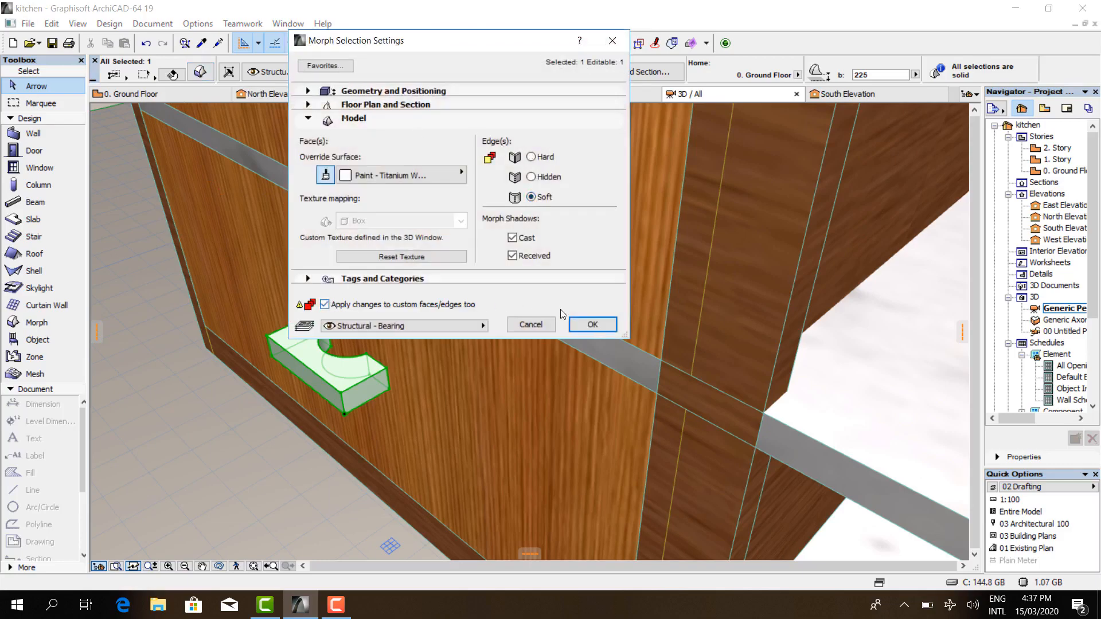
click(594, 325)
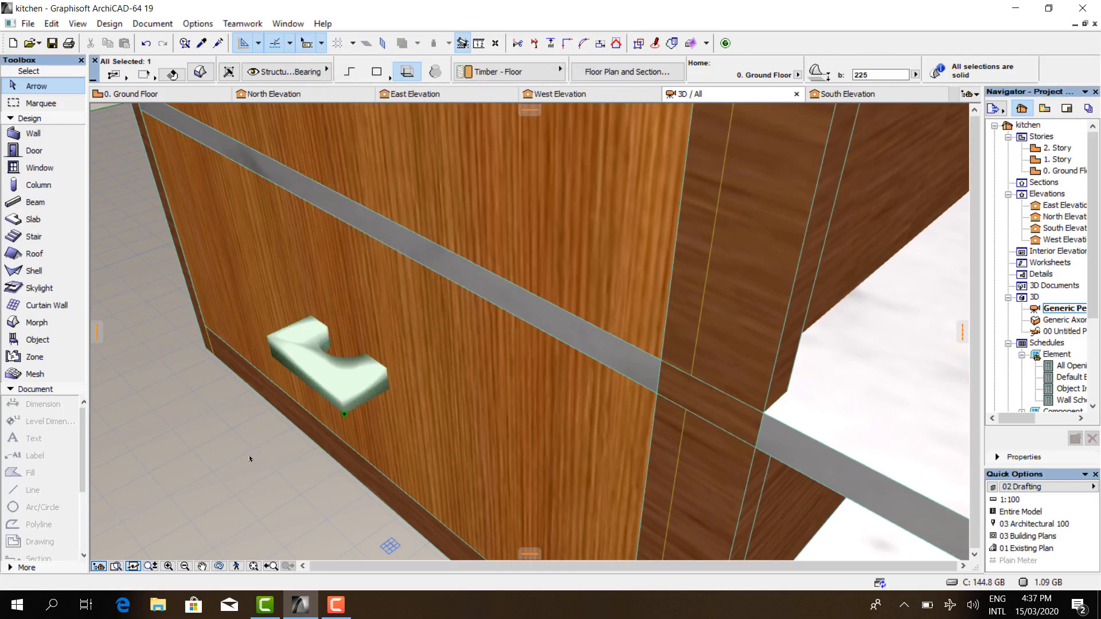
key(Escape)
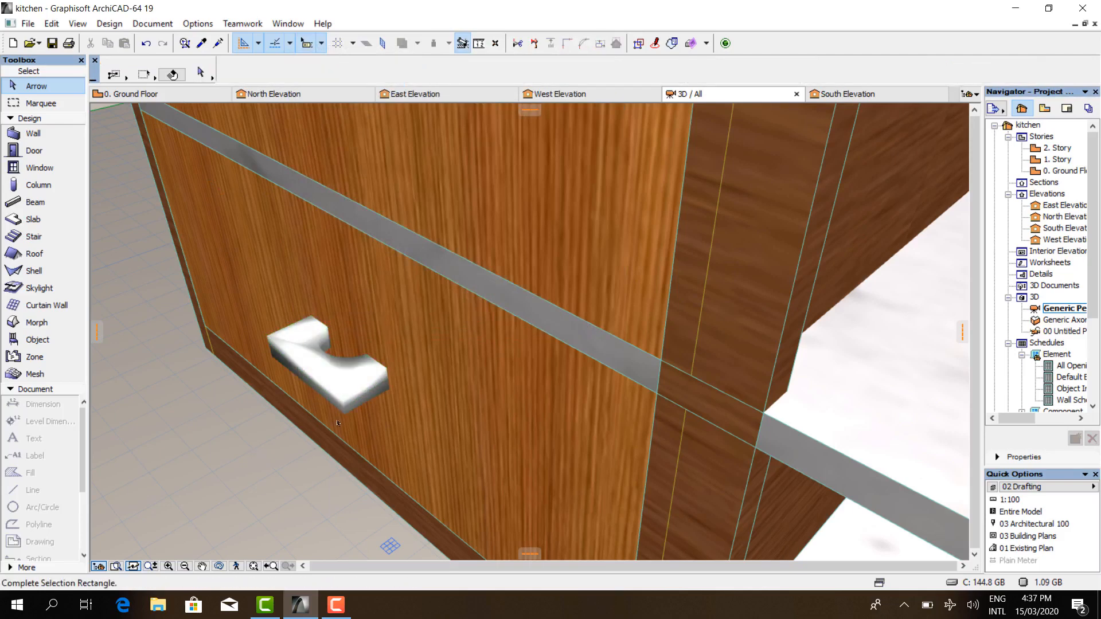
- Override the handle morph's surface with Metal - Bronze
click(330, 389)
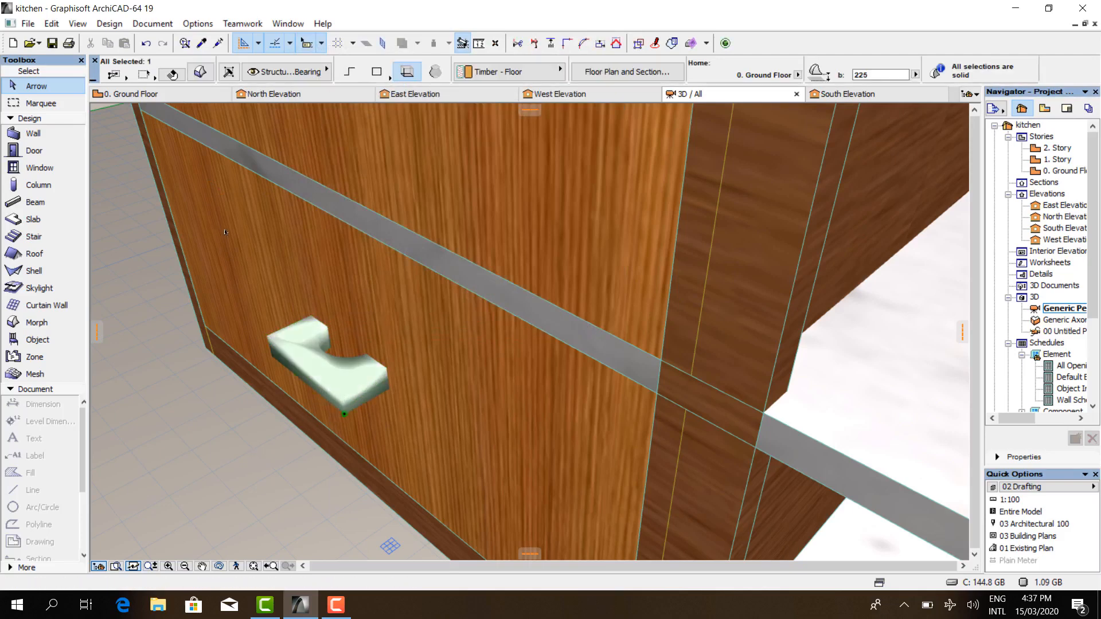
click(201, 72)
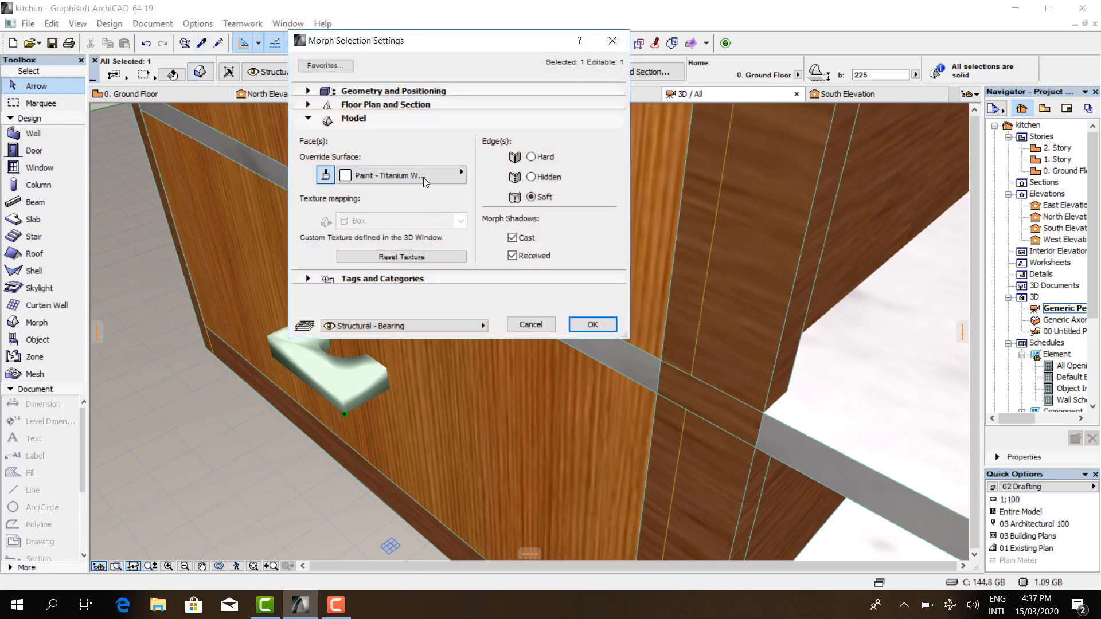
click(423, 178)
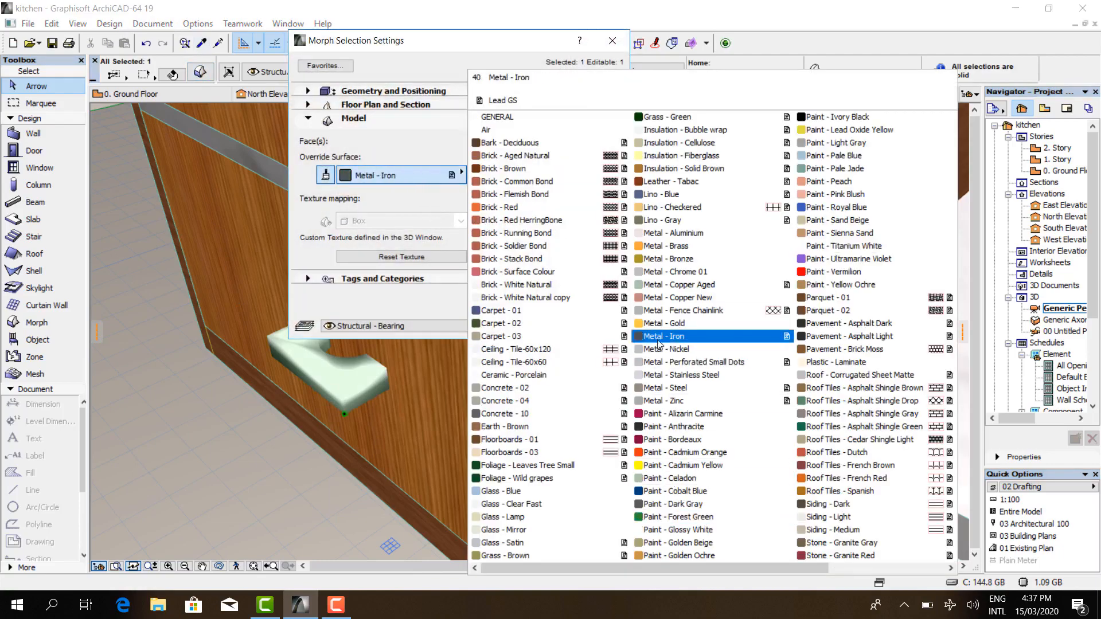
click(691, 262)
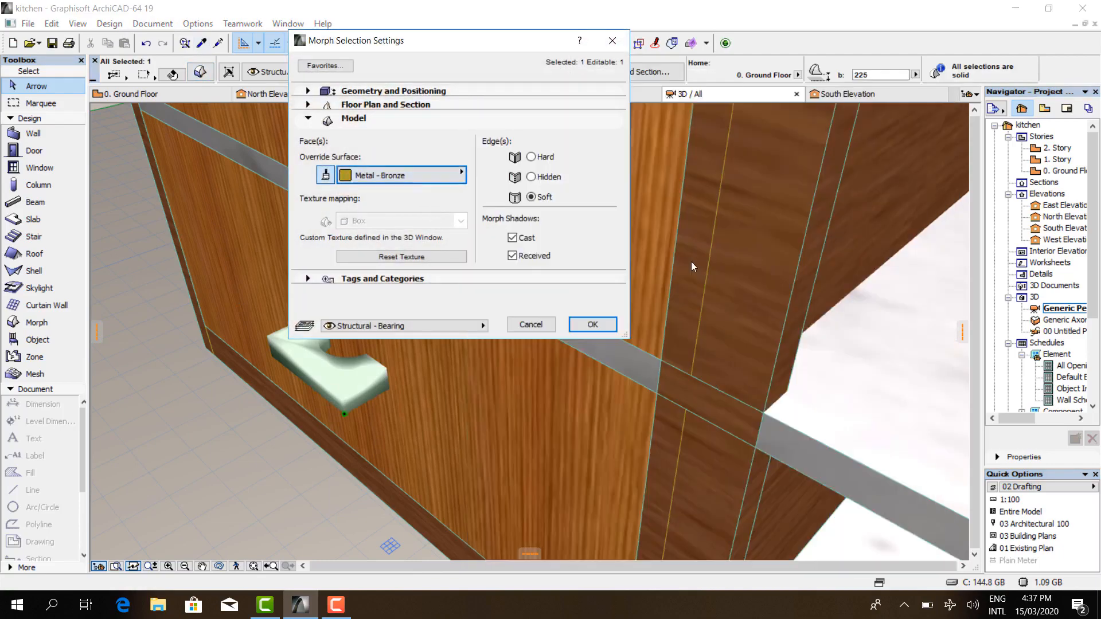
click(593, 325)
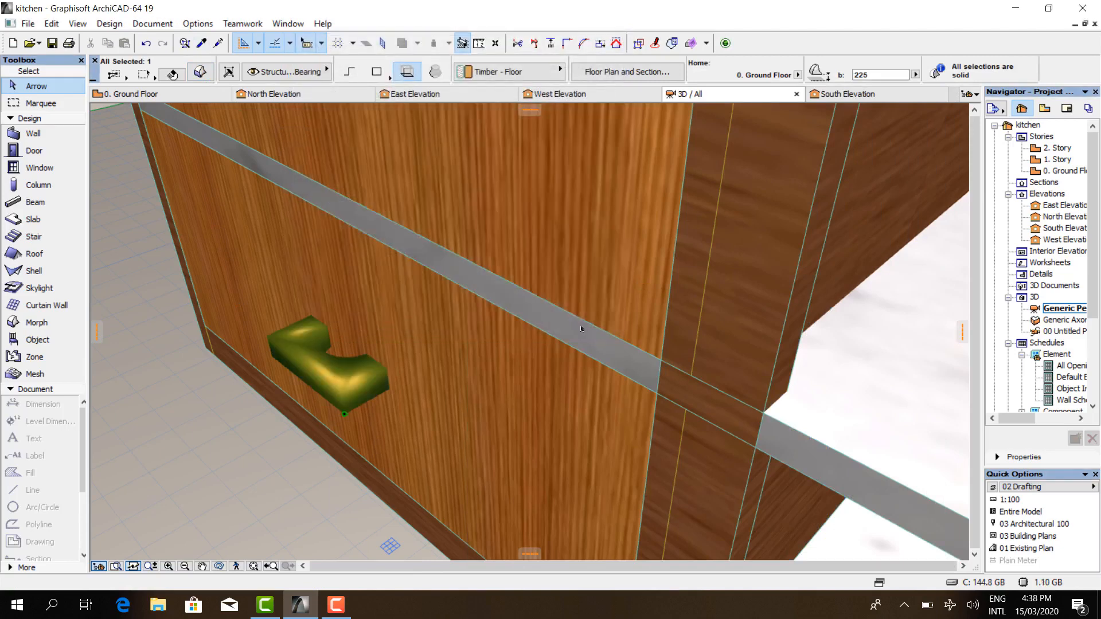
click(146, 95)
scroll(422, 233, up, 3)
scroll(422, 234, up, 3)
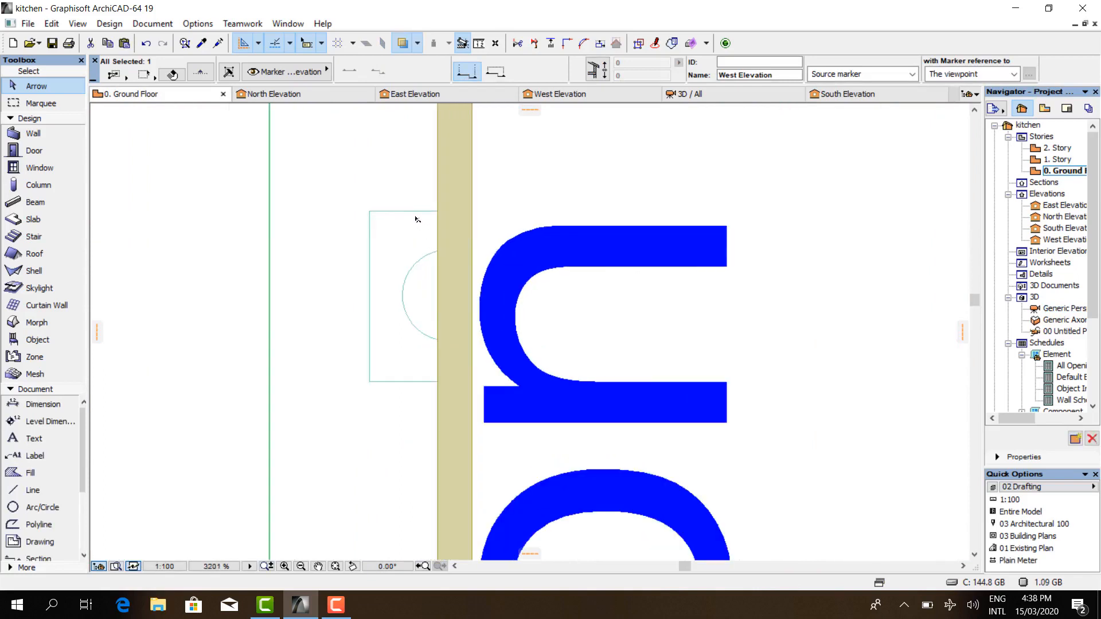
click(372, 210)
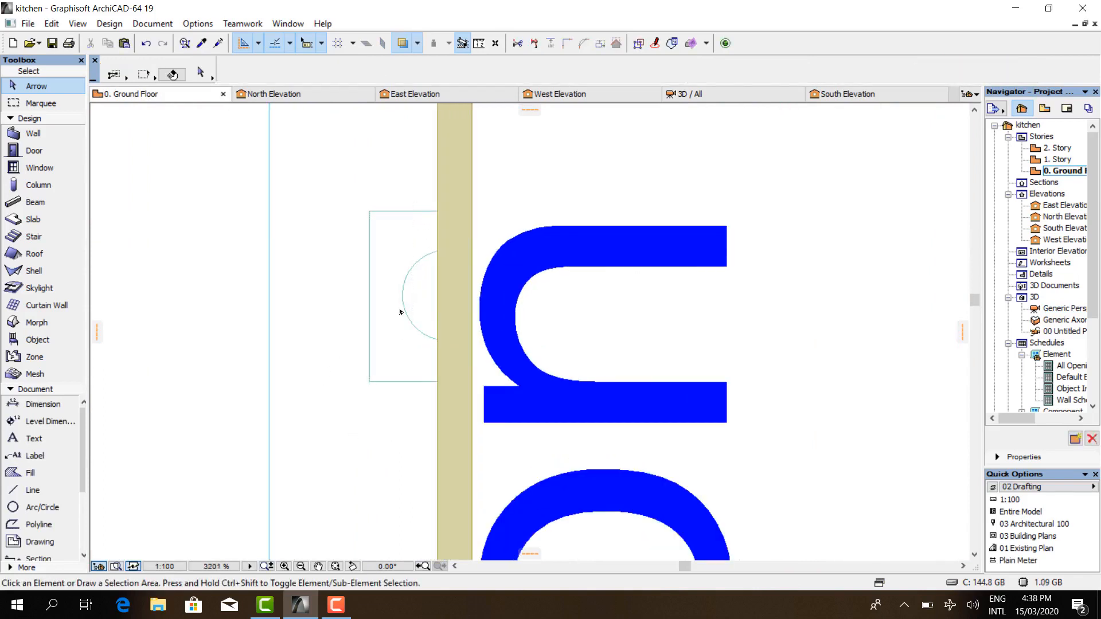
click(718, 92)
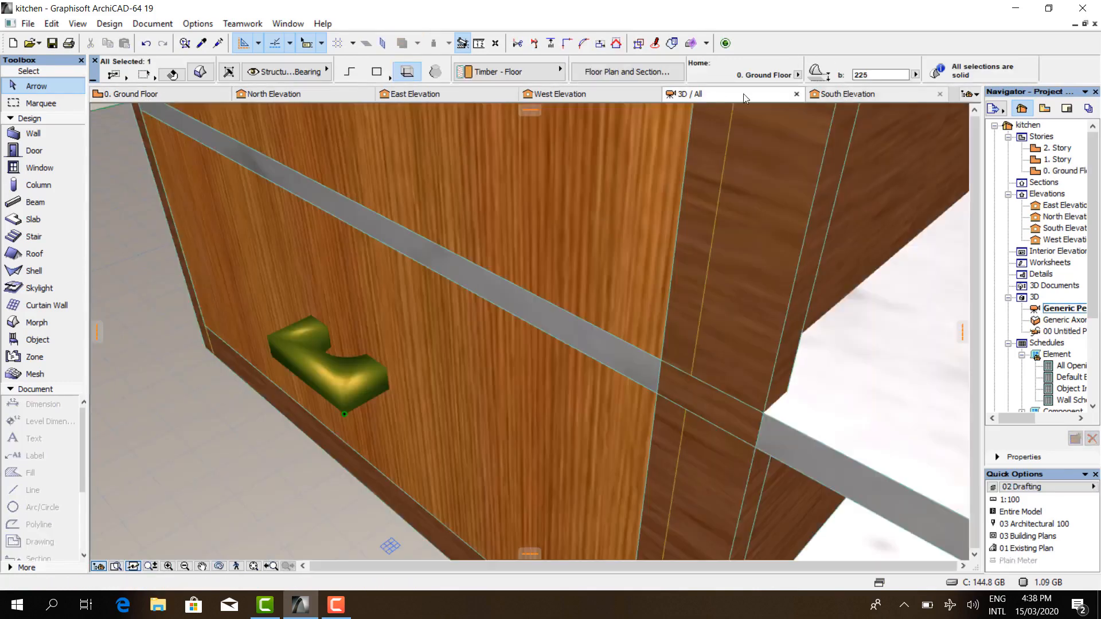
- In the west elevation, drag a copy of the bronze handle 405 straight up onto the upper front panel
click(553, 93)
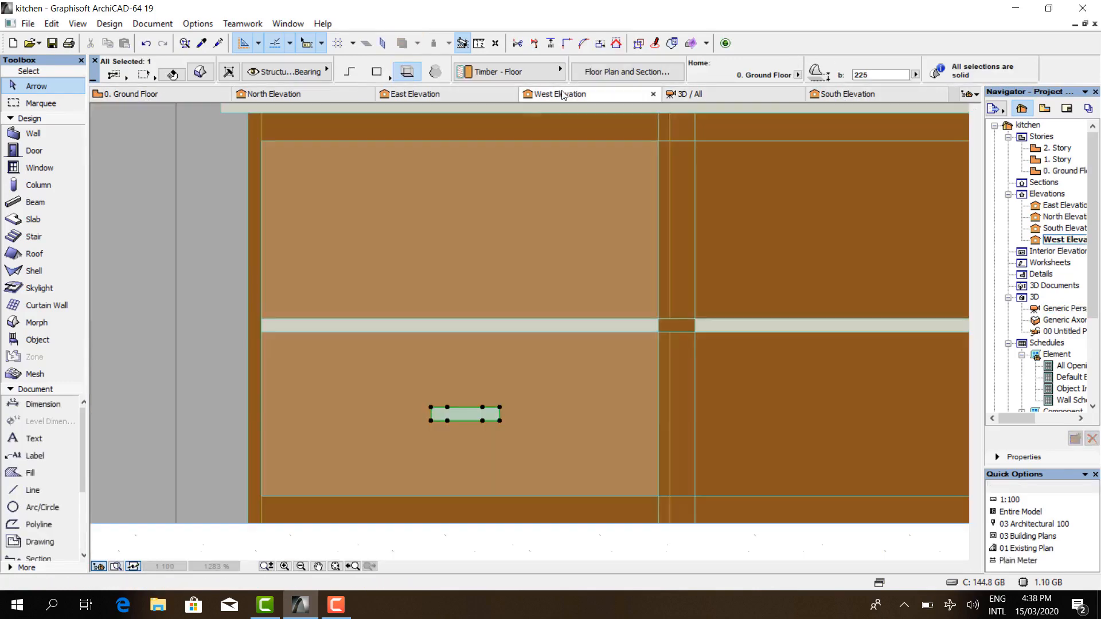
click(498, 416)
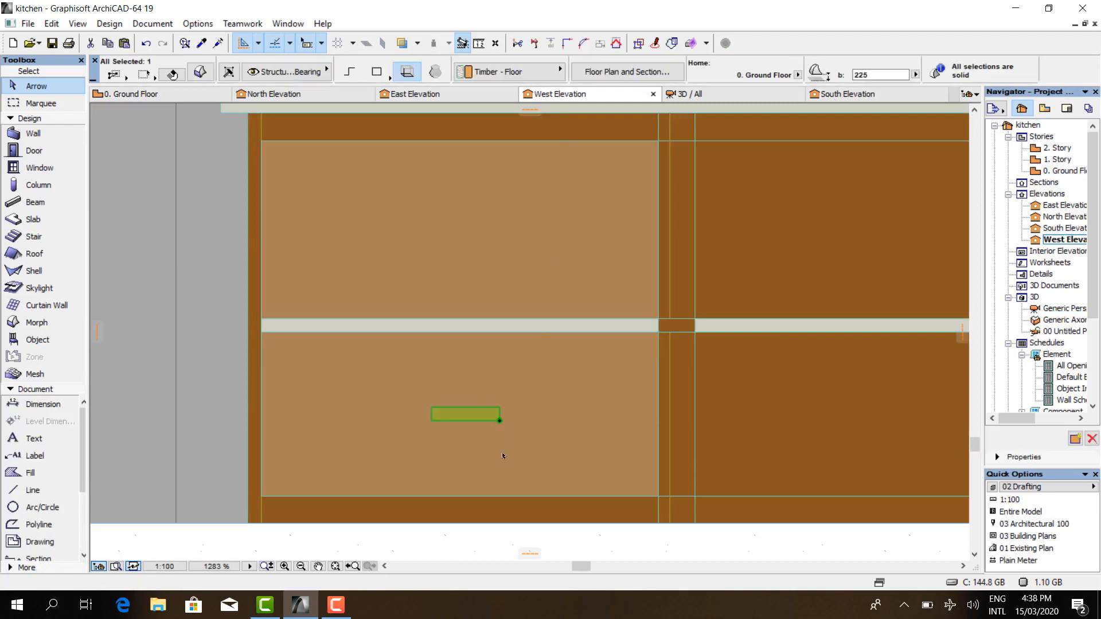
right_click(473, 536)
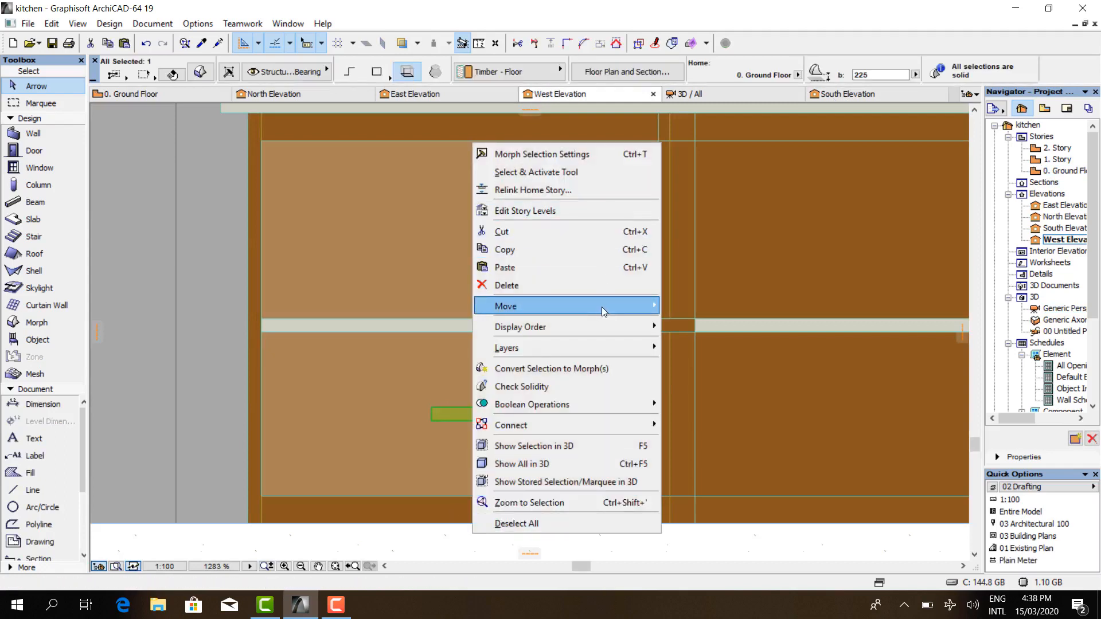
mouse_move(601, 308)
click(704, 380)
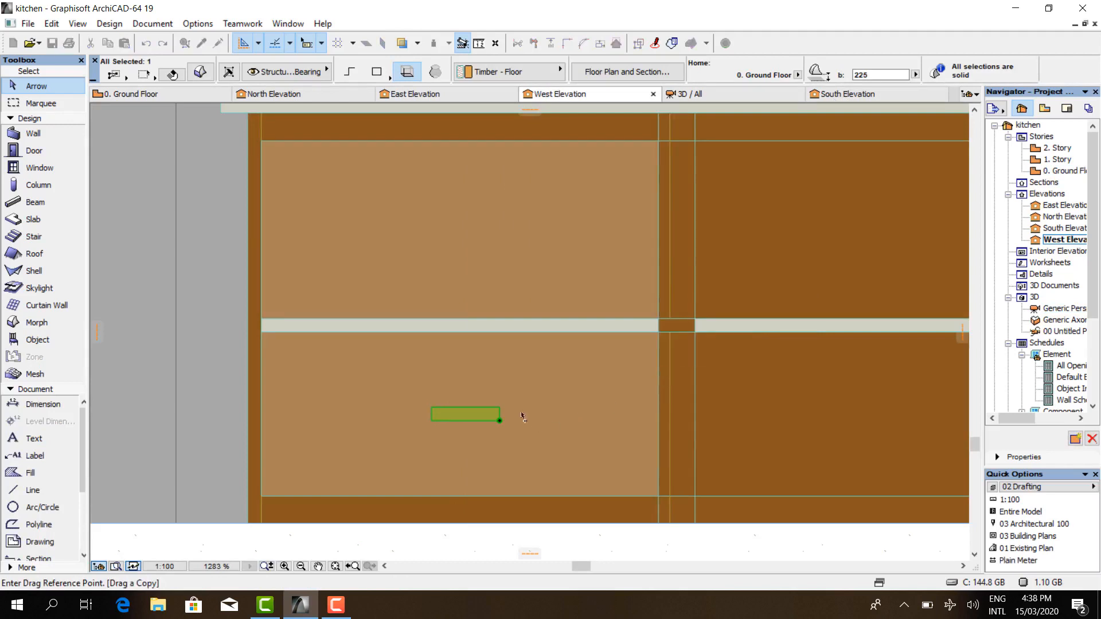
scroll(498, 417, up, 3)
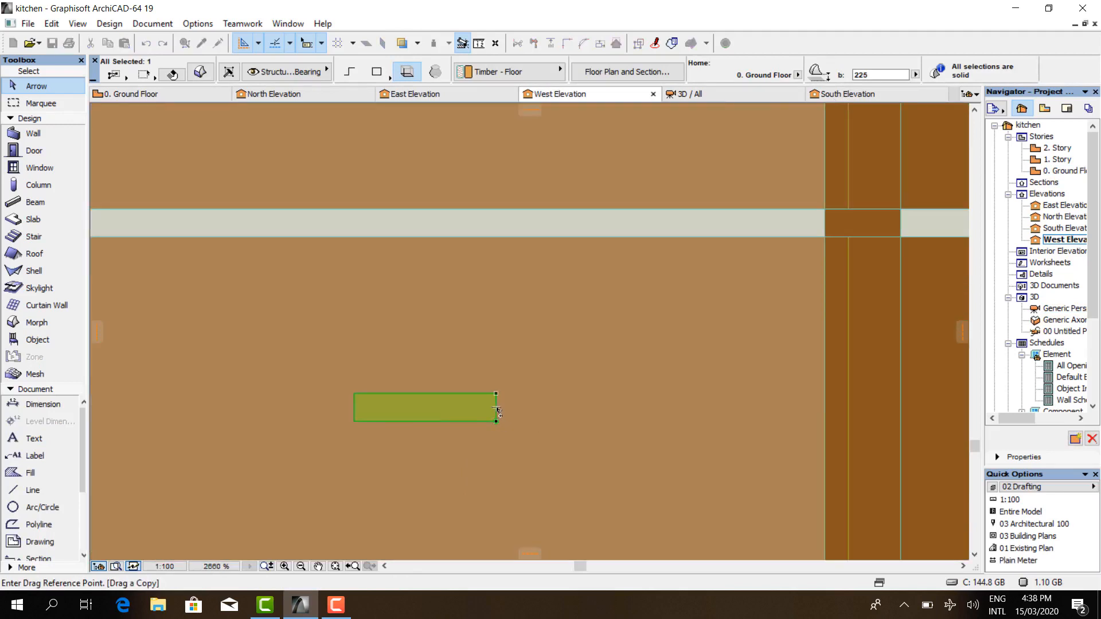
click(497, 407)
scroll(536, 287, down, 3)
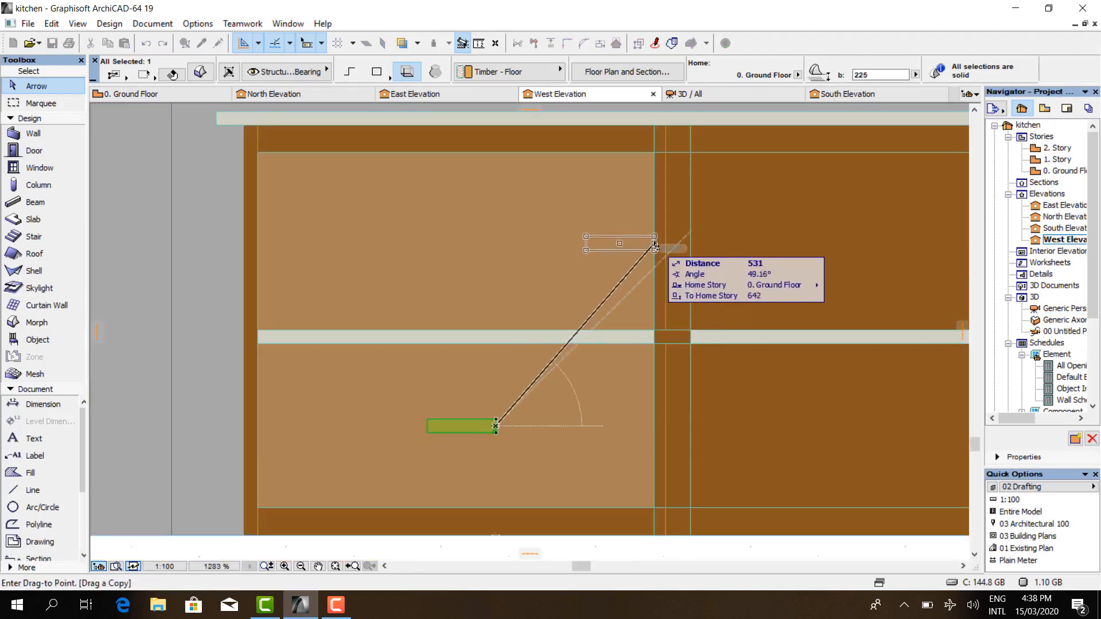
scroll(656, 245, up, 3)
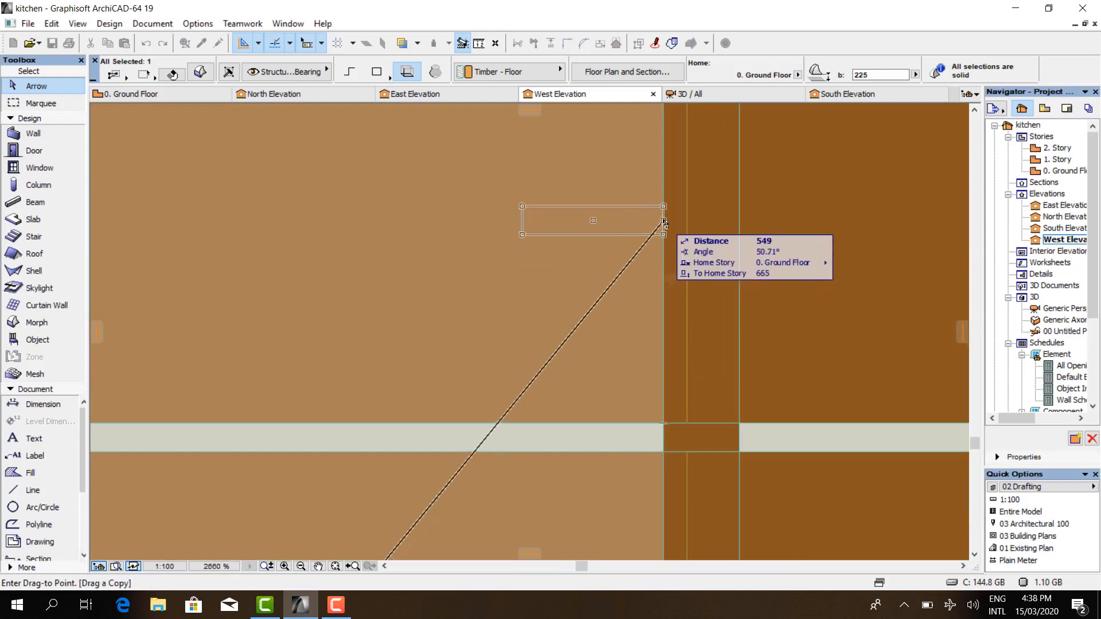
scroll(676, 267, down, 3)
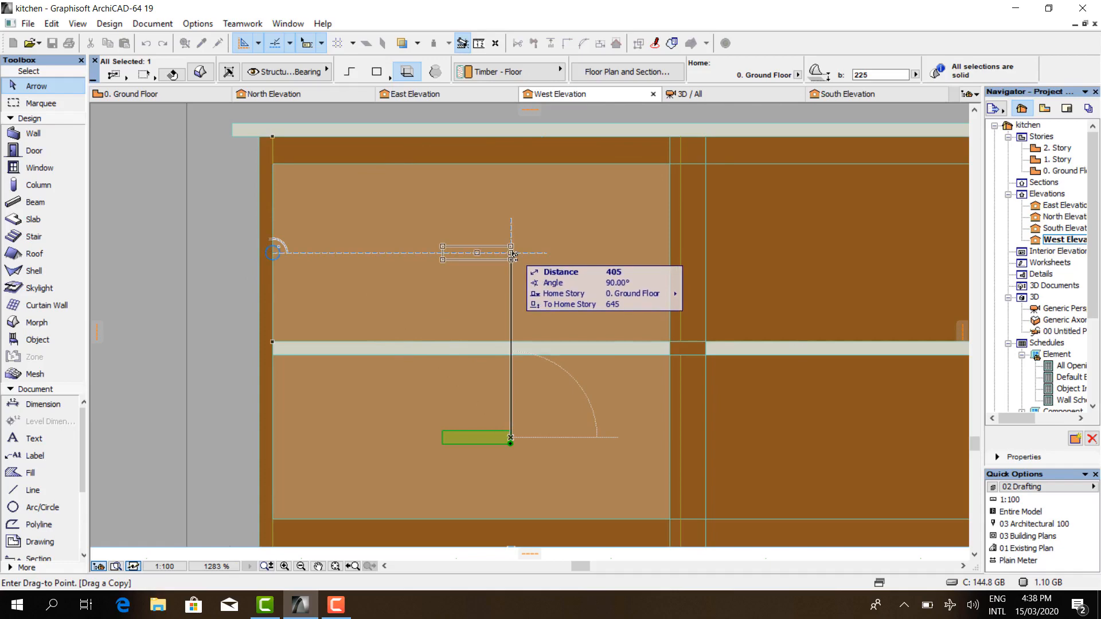
click(512, 259)
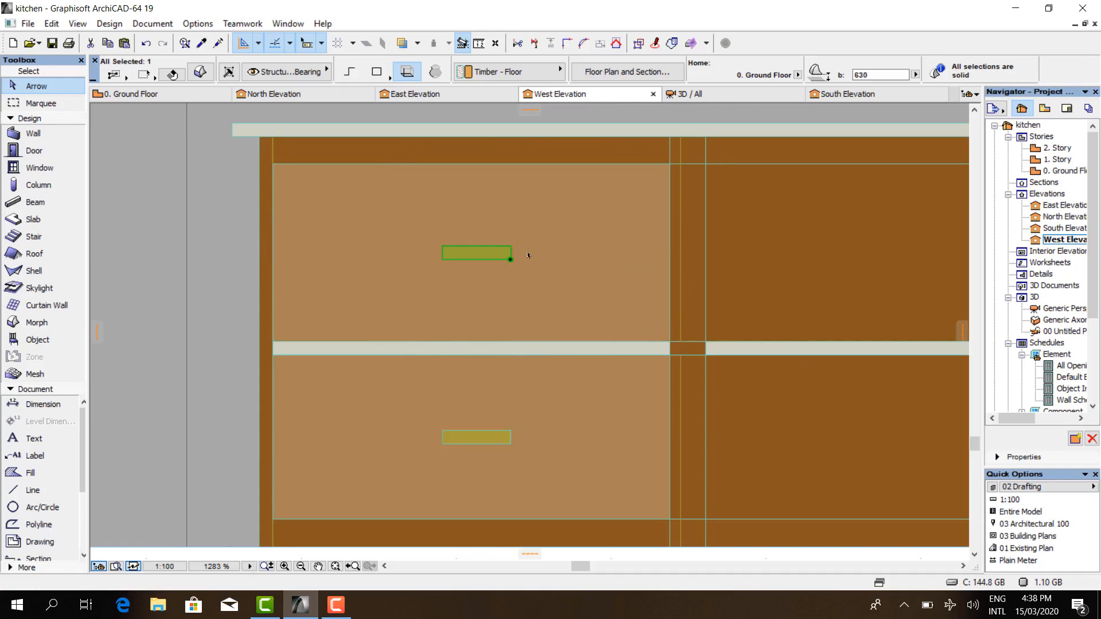
- Examine the kitchen island's drawers, handles and shelves, along with the surrounding room walls, in the 3D model from several angles
click(727, 98)
scroll(397, 440, down, 2)
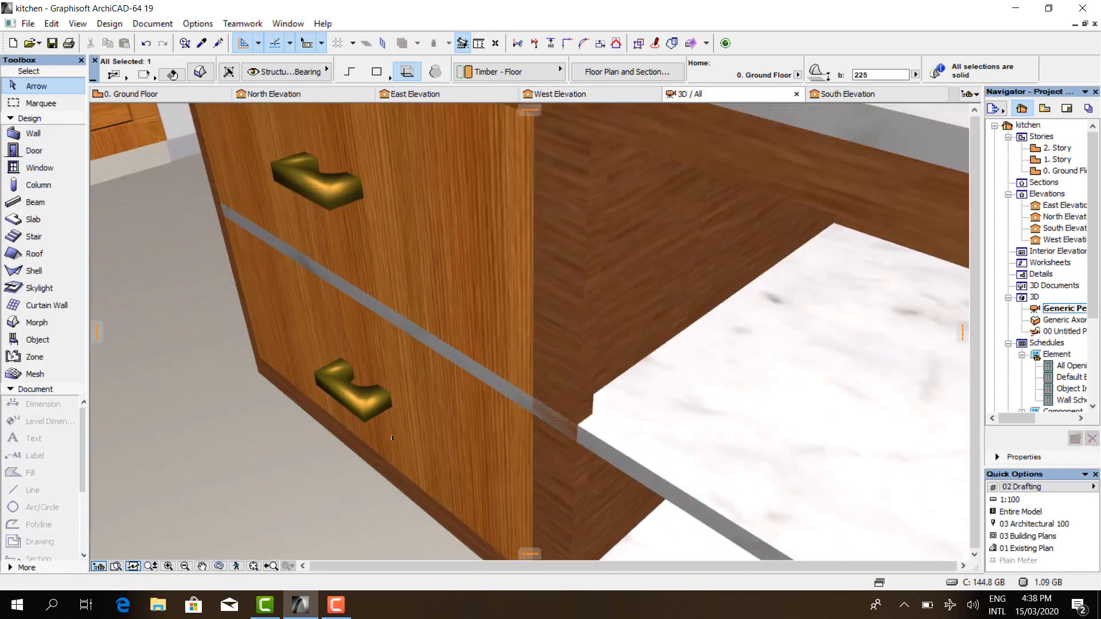
key(Escape)
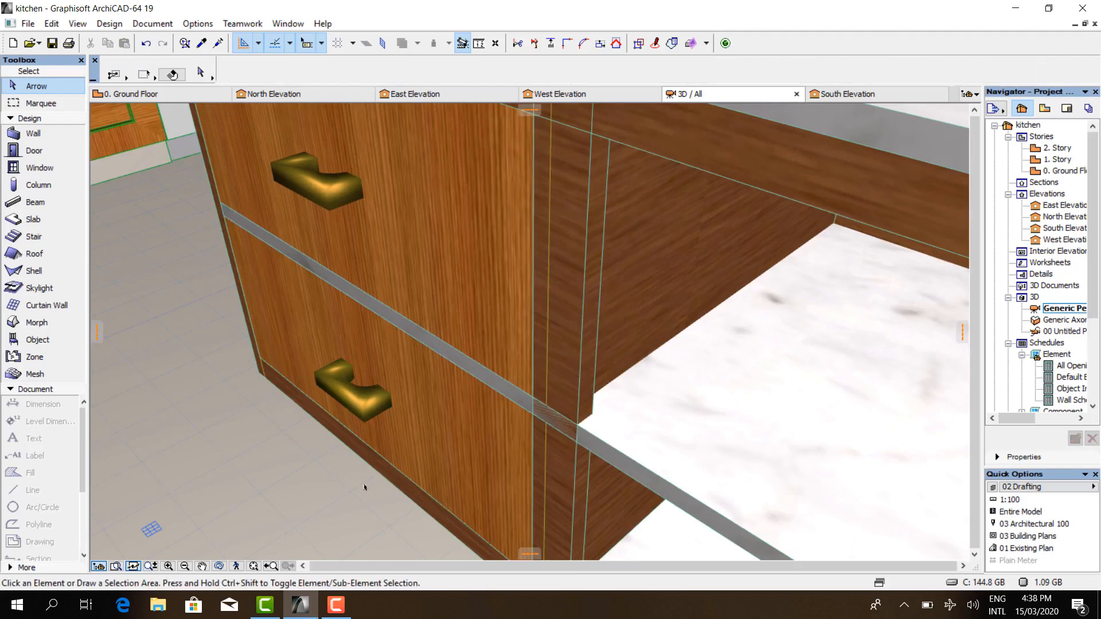
shift+middle_drag(365, 488, 331, 397)
shift+middle_drag(477, 340, 430, 347)
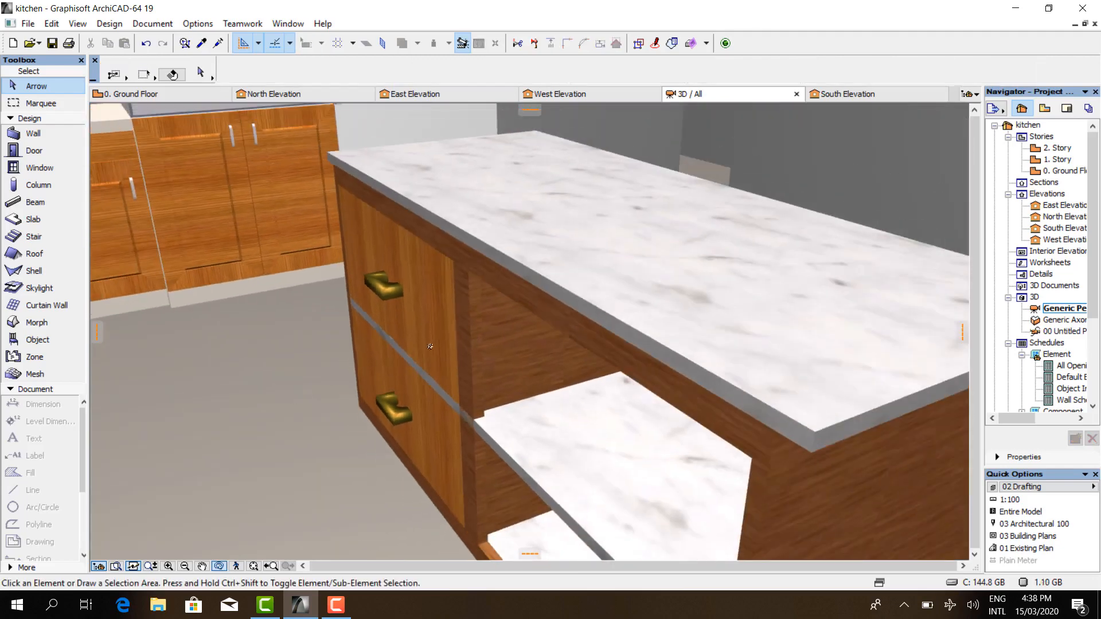
scroll(416, 359, down, 5)
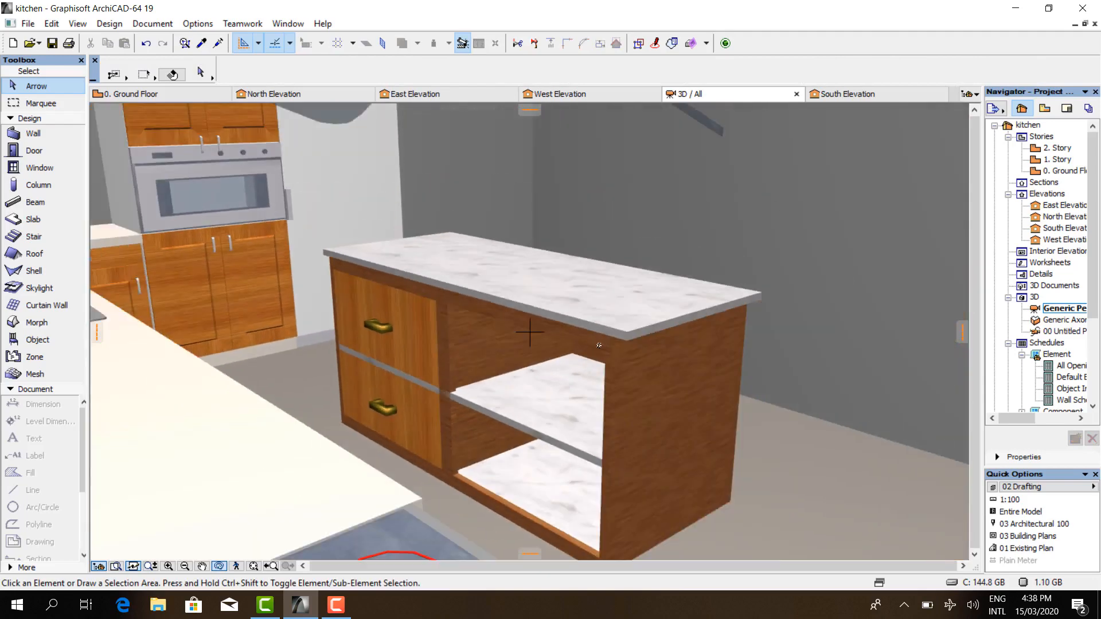
scroll(599, 344, down, 10)
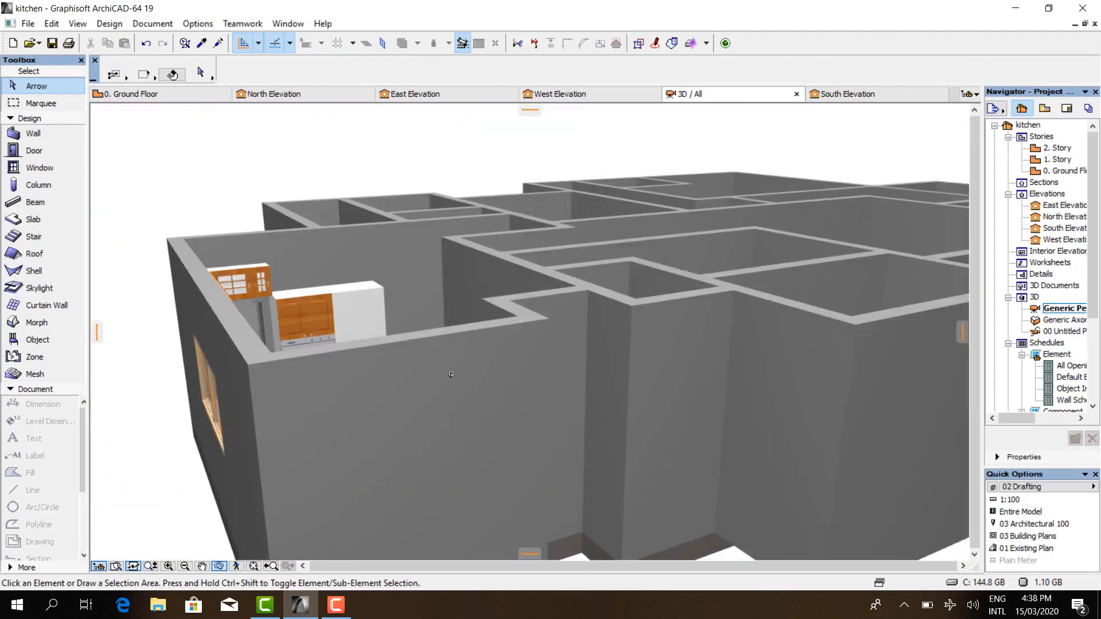
drag(469, 320, 403, 373)
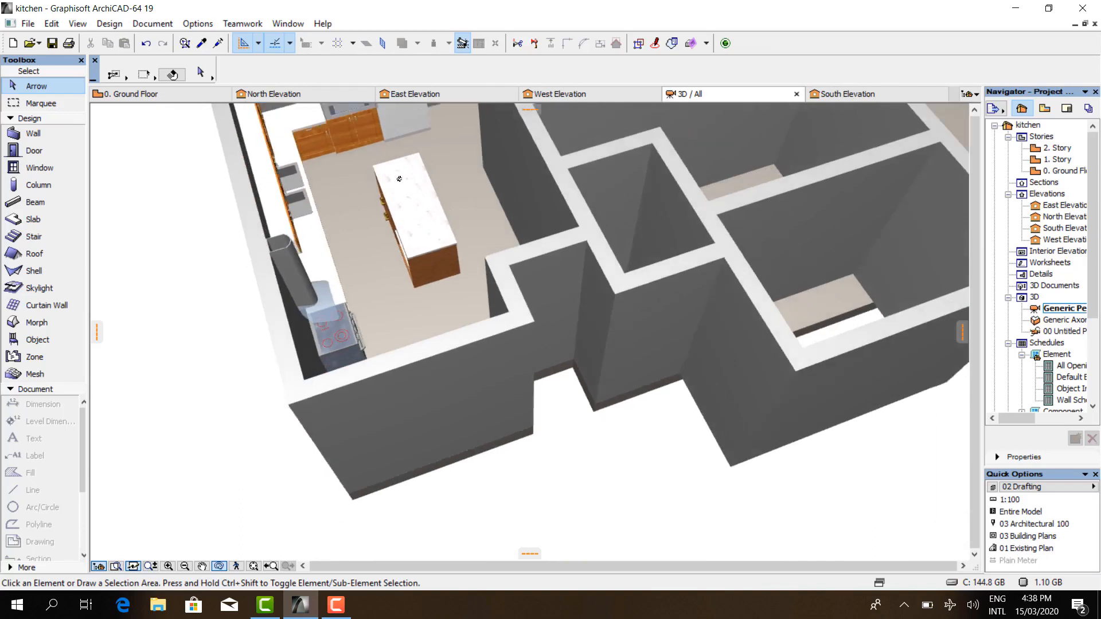
scroll(390, 152, up, 4)
scroll(366, 283, up, 6)
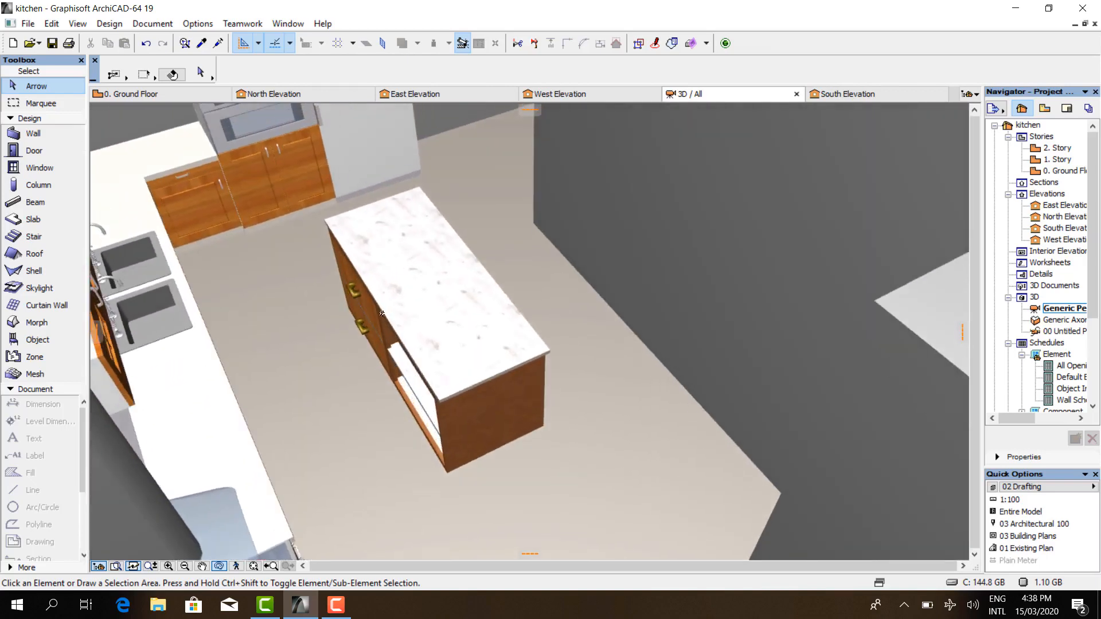
scroll(332, 313, down, 6)
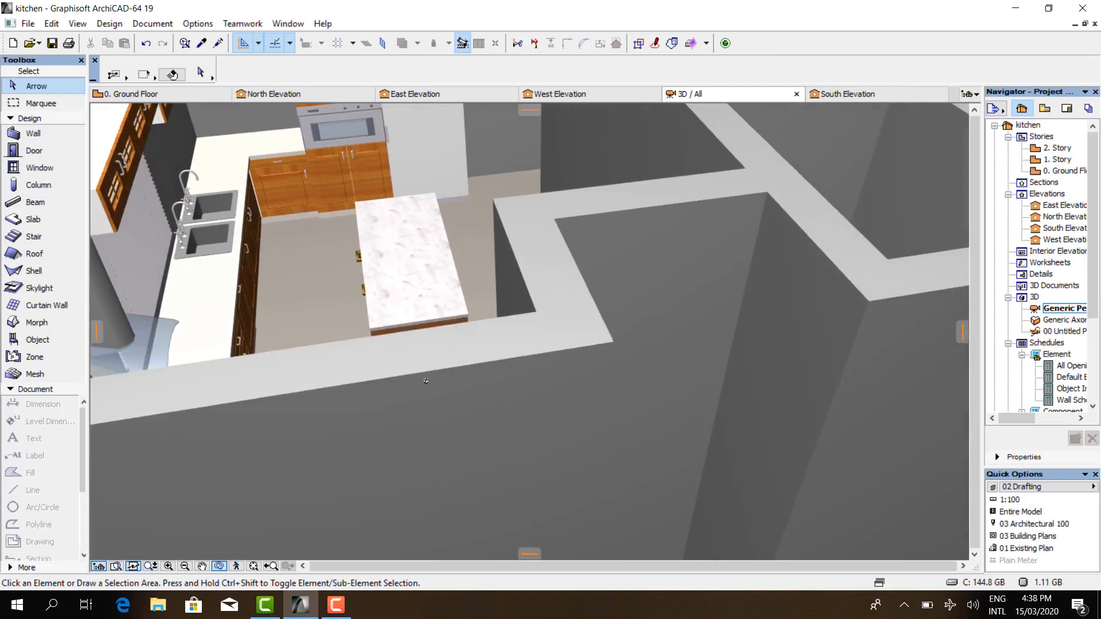
drag(425, 381, 553, 376)
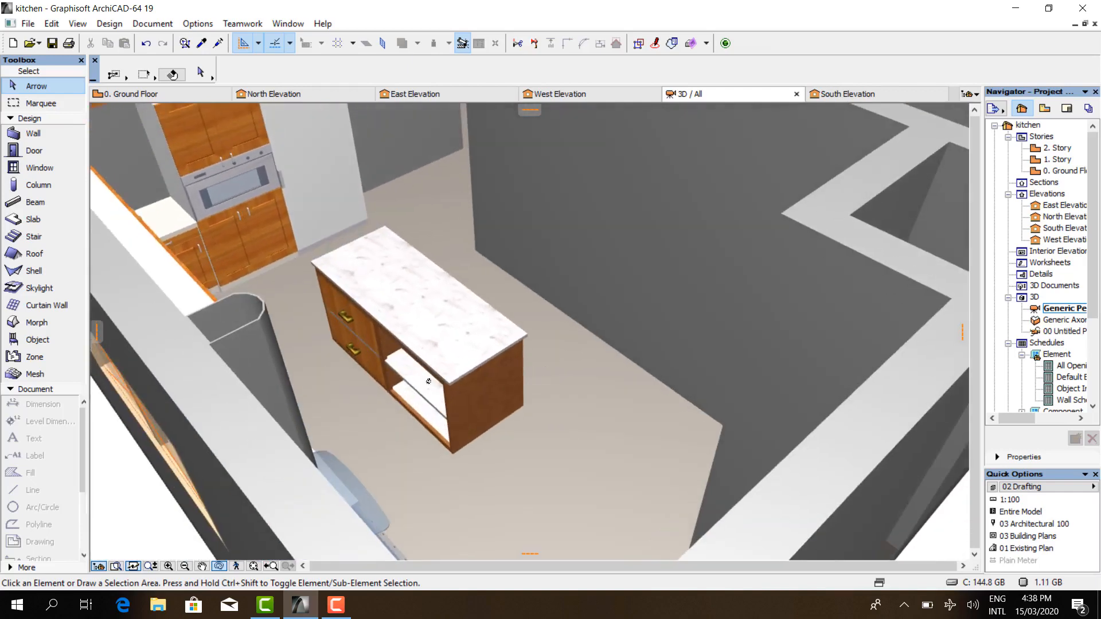
scroll(429, 380, up, 4)
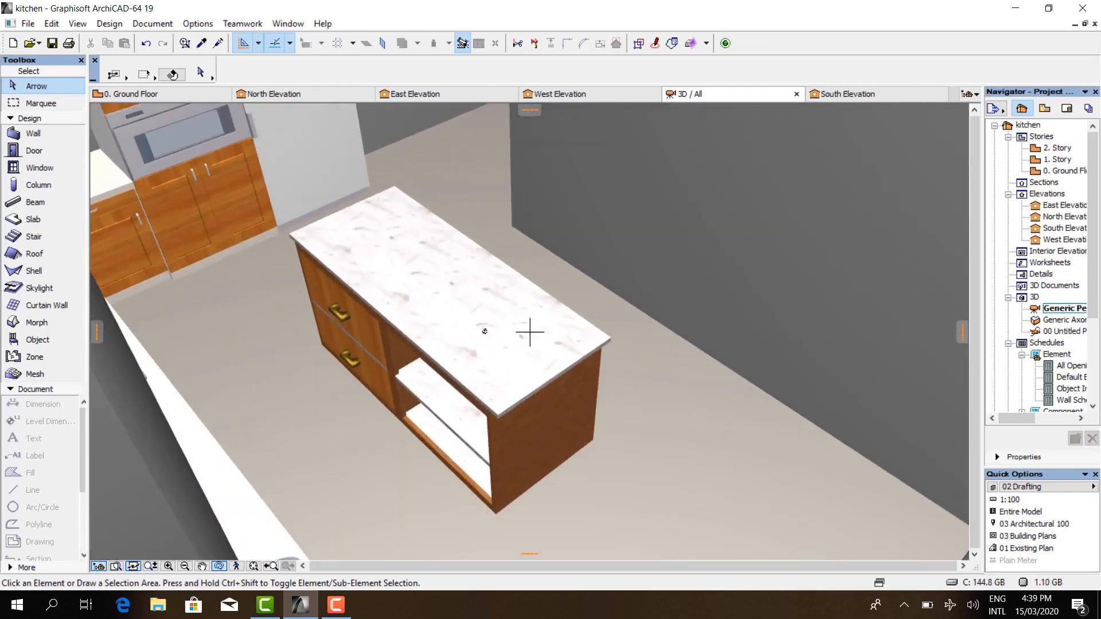
drag(484, 332, 305, 366)
scroll(305, 367, down, 2)
drag(413, 302, 682, 427)
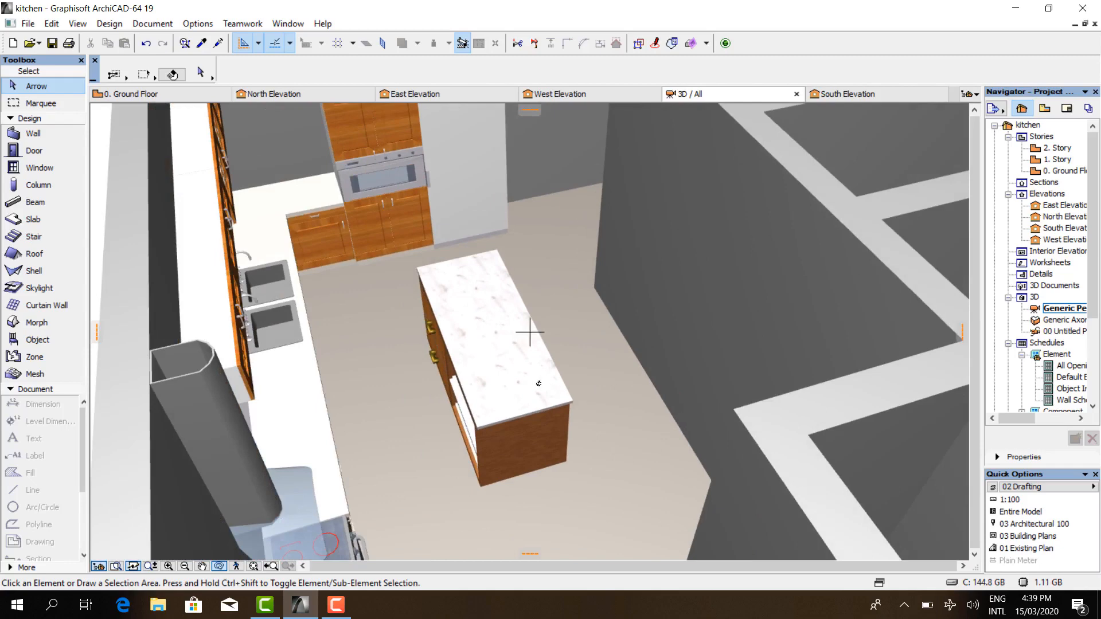
drag(539, 384, 650, 421)
drag(614, 349, 597, 374)
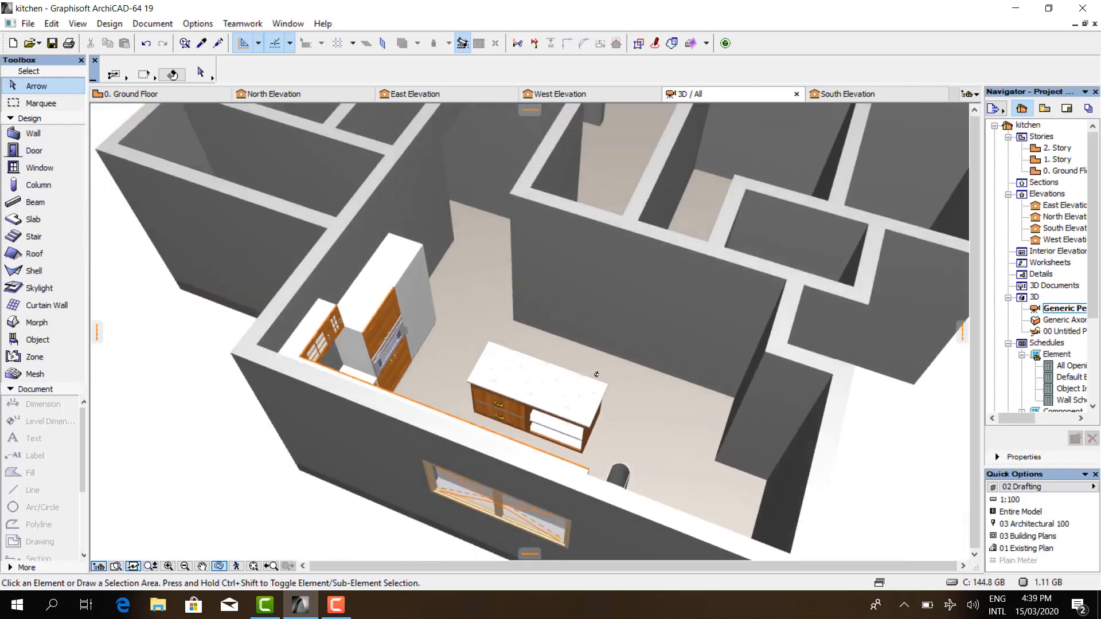
drag(720, 272, 740, 278)
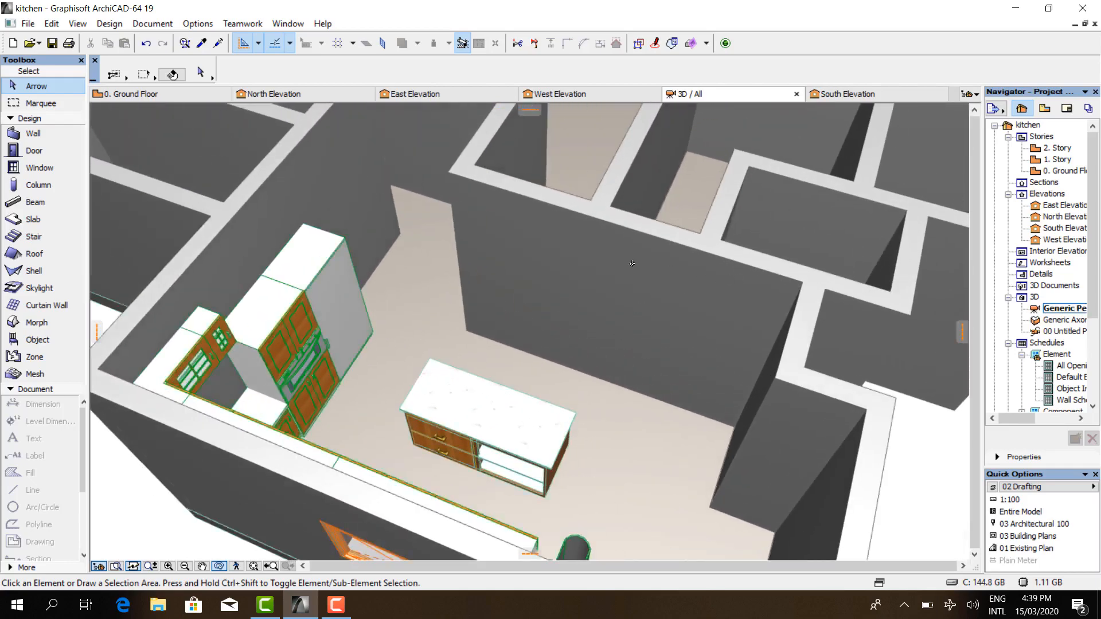
- Open the Surface Painter for the 3D model, leaving no wall selected
click(461, 178)
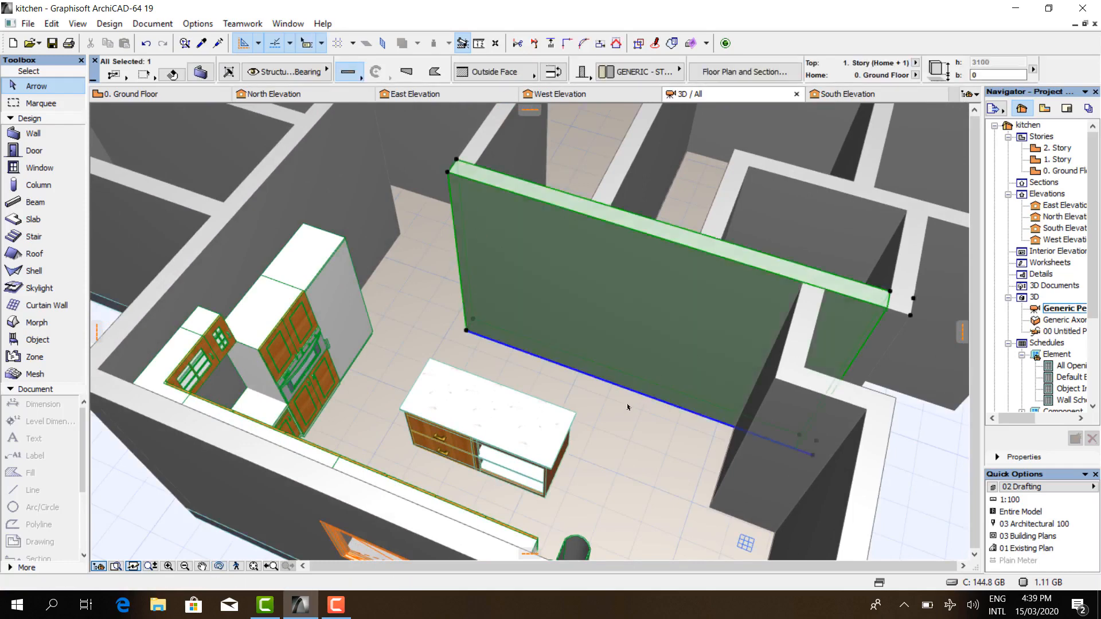
key(Delete)
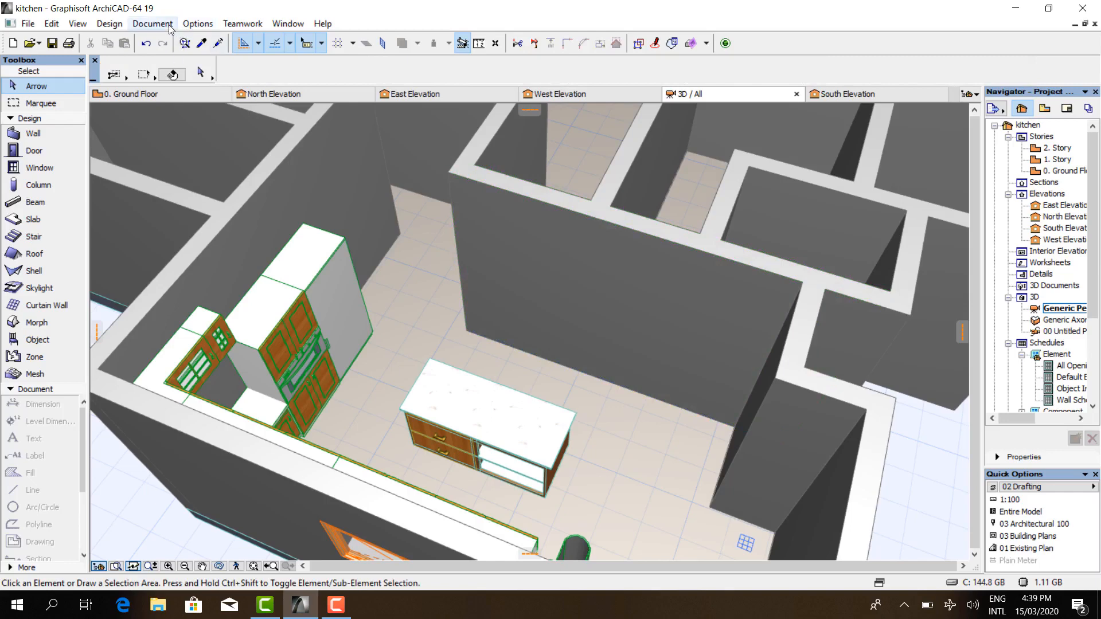
click(153, 23)
mouse_move(210, 28)
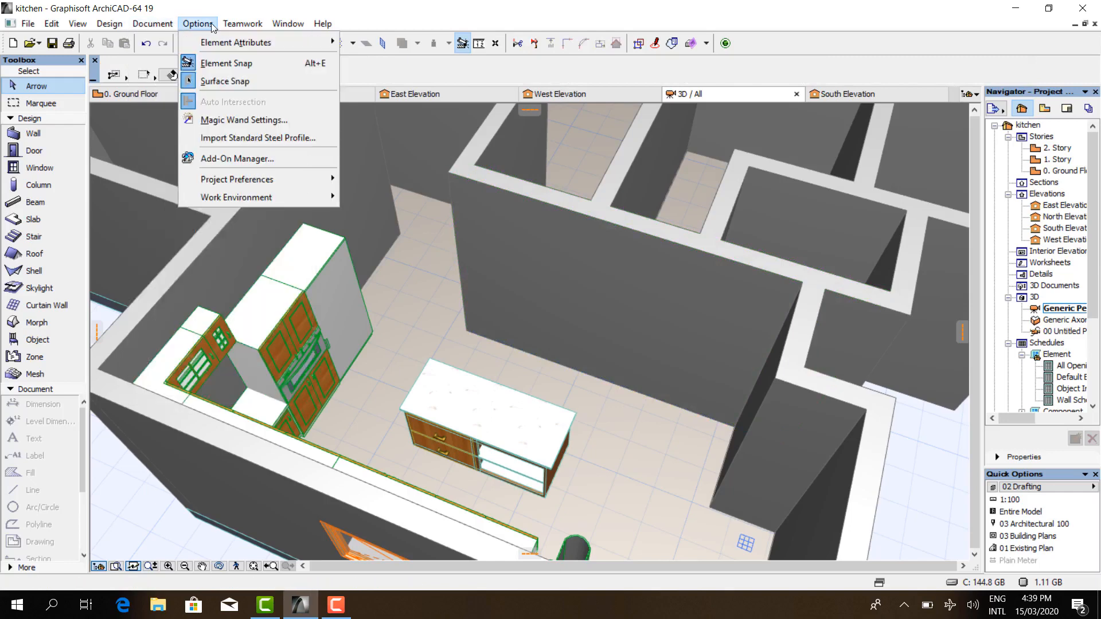
mouse_move(288, 23)
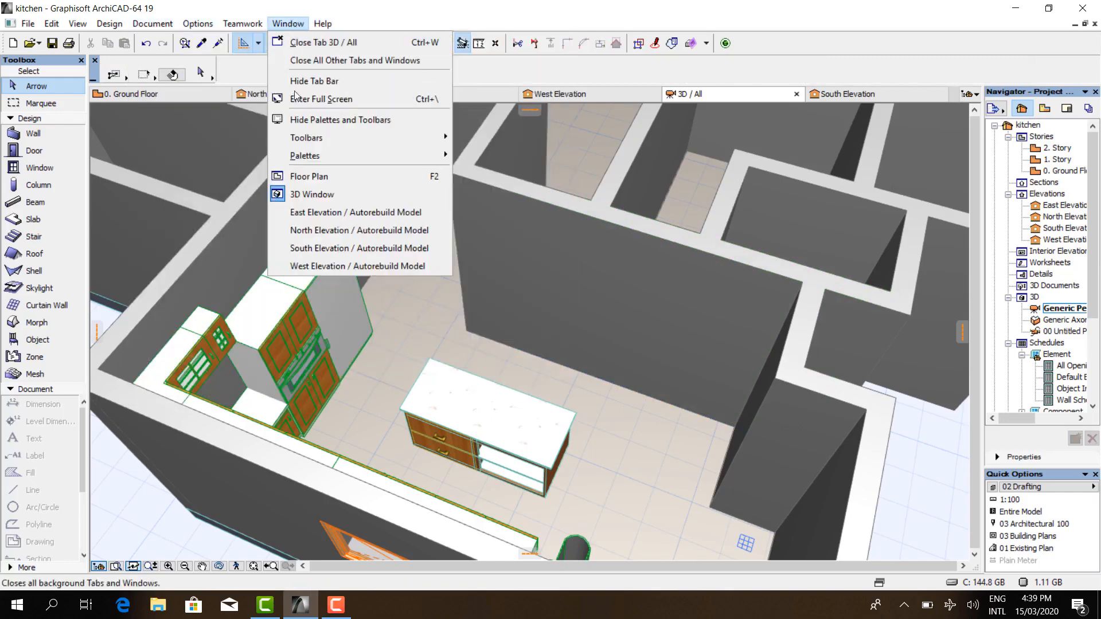
mouse_move(381, 156)
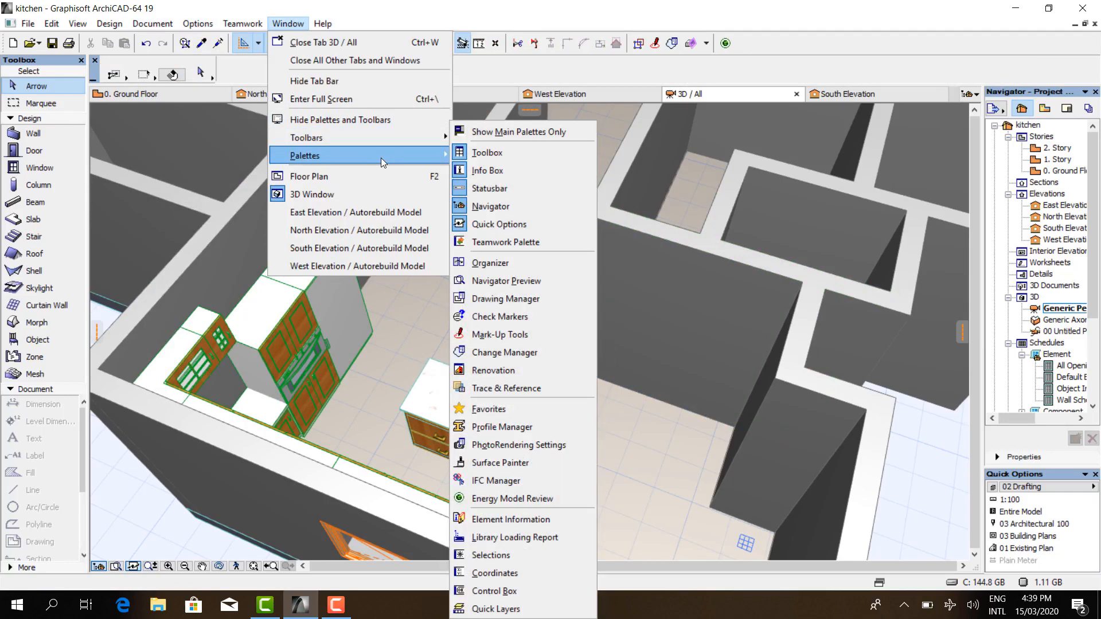
click(529, 464)
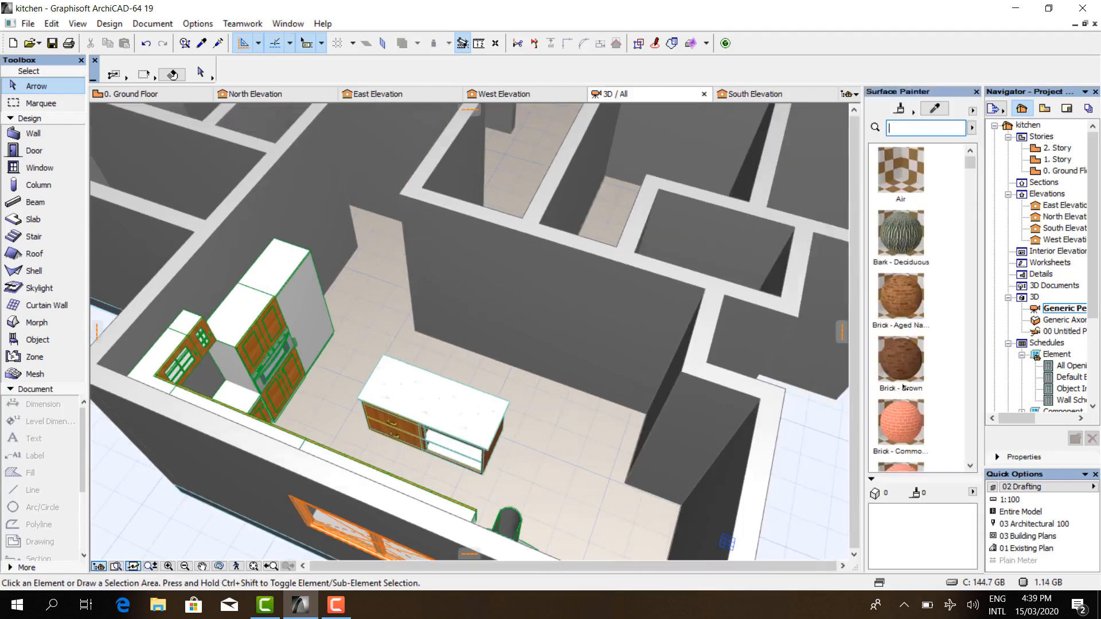
- Paint the outside face of the long kitchen wall behind the island with the Tiles - White Matte 15x15 surface
scroll(916, 396, down, 15)
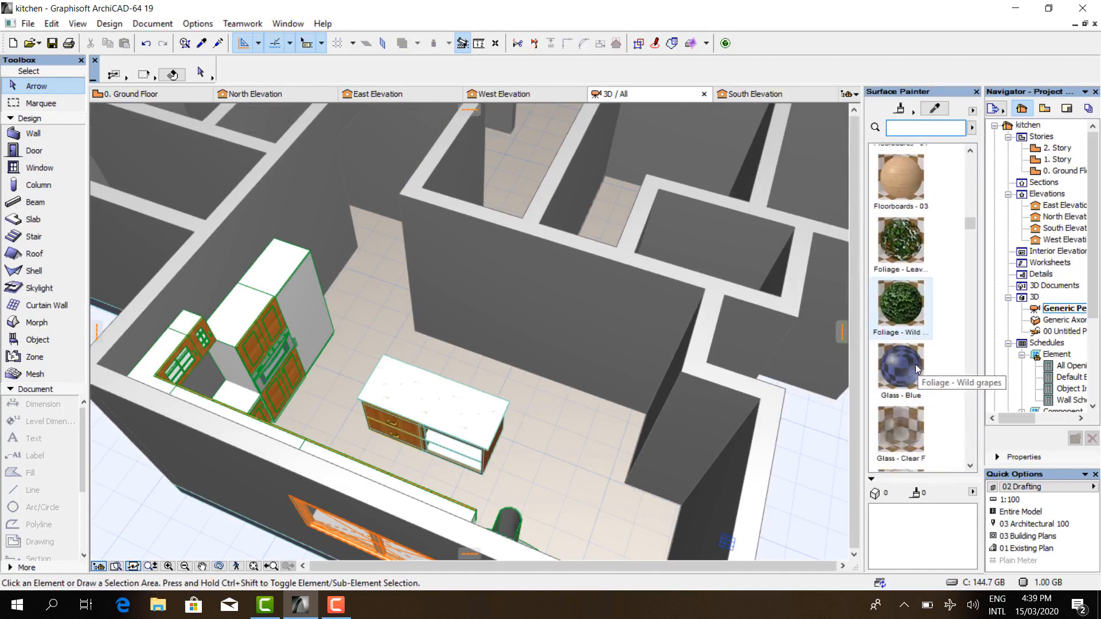
scroll(916, 370, down, 5)
scroll(916, 370, down, 10)
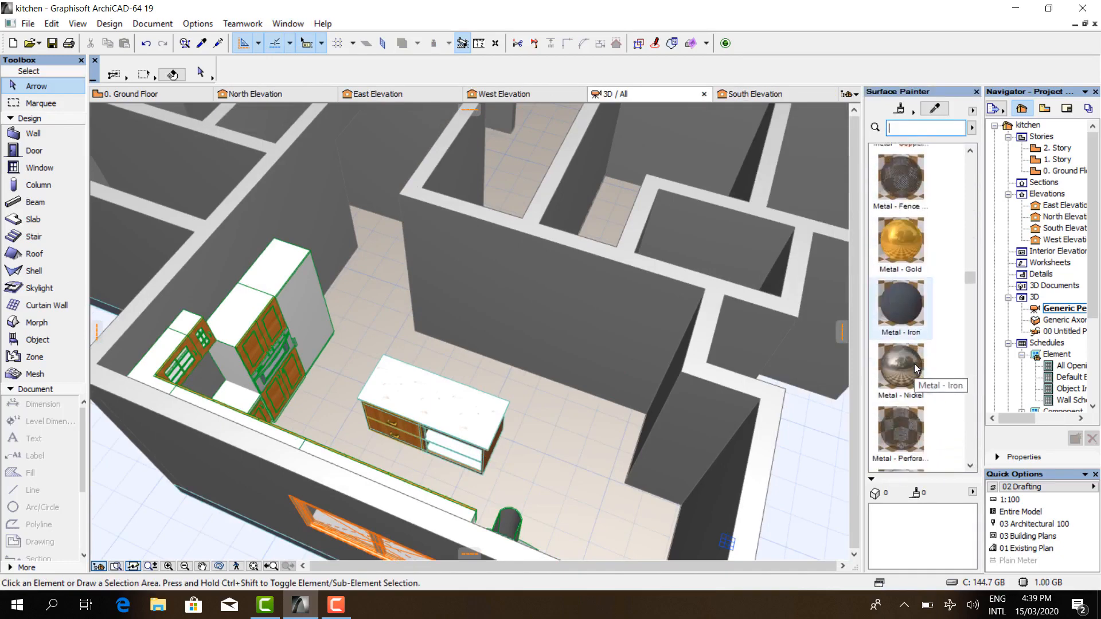
scroll(916, 369, down, 8)
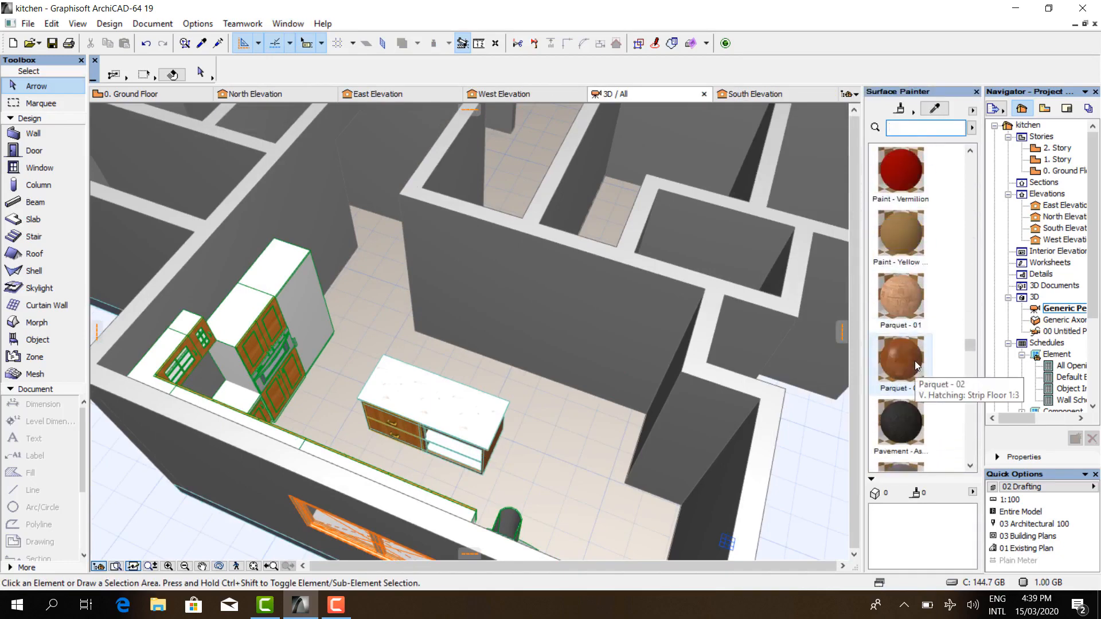
scroll(916, 367, up, 1)
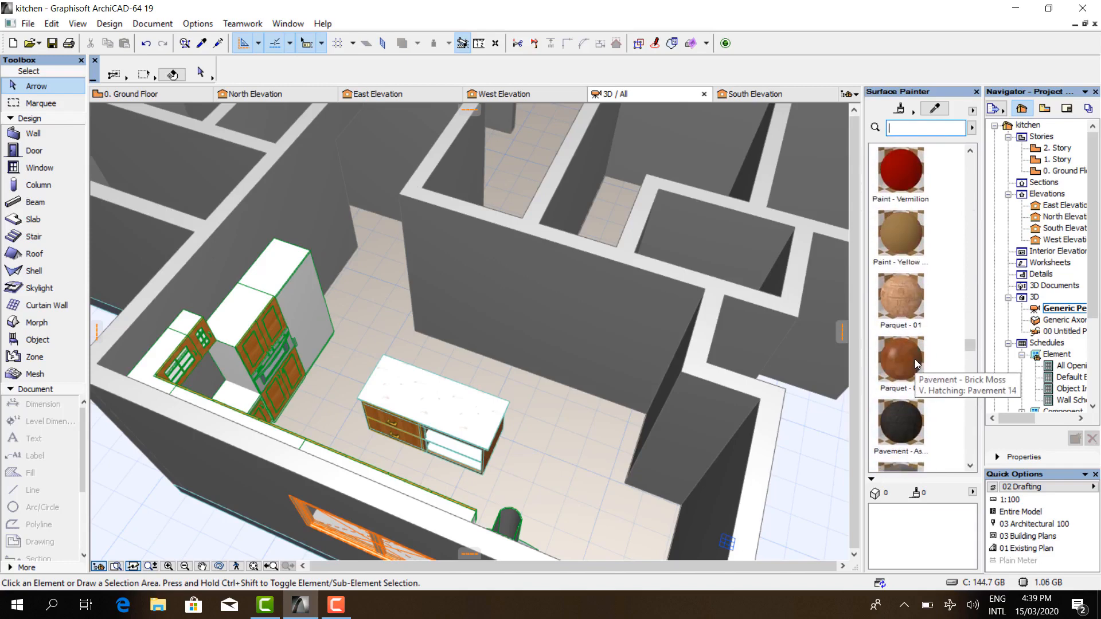
scroll(924, 327, down, 3)
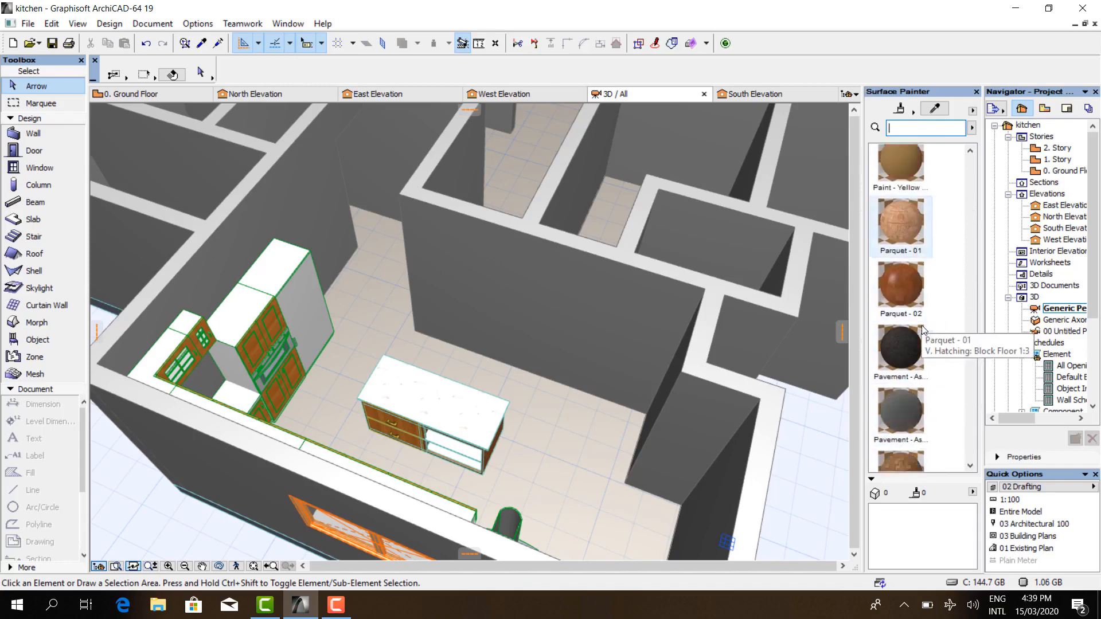
scroll(924, 328, down, 3)
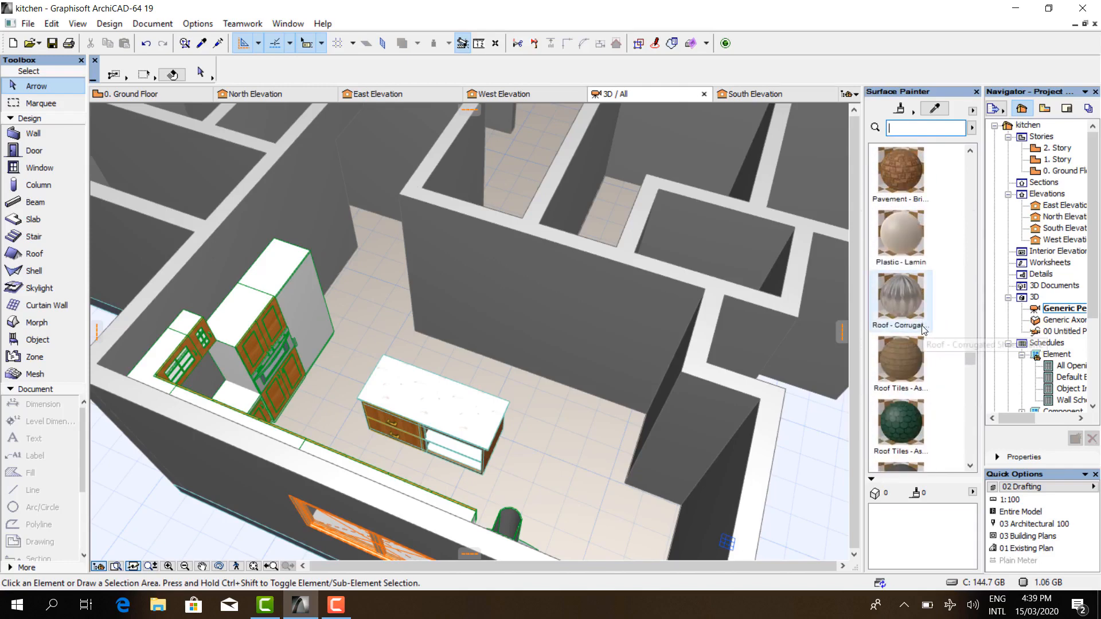
scroll(923, 331, down, 2)
scroll(923, 331, down, 3)
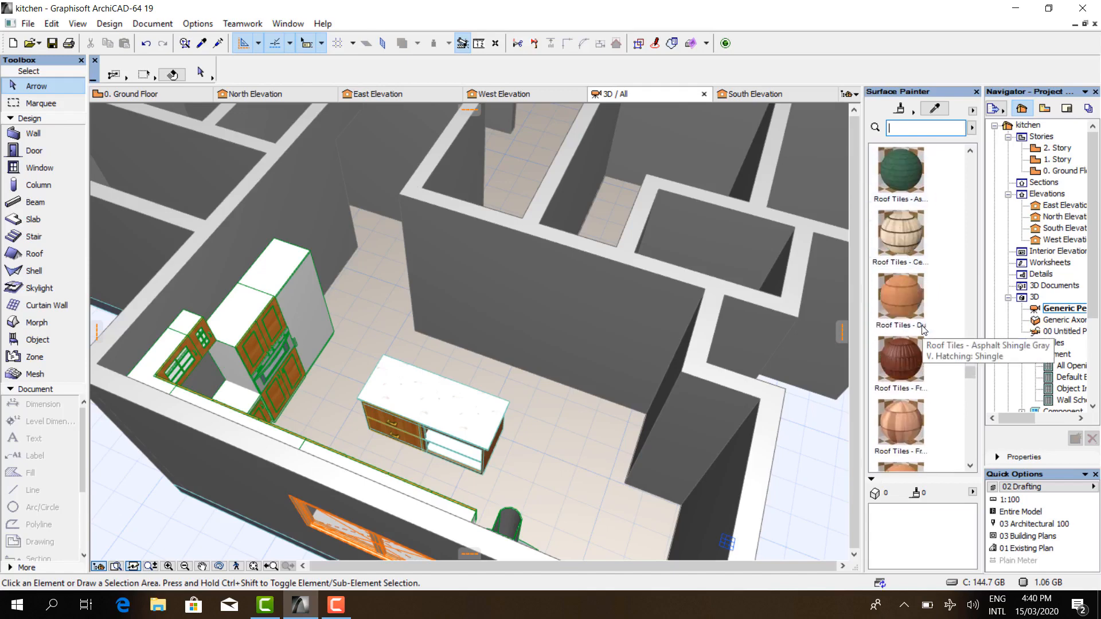
scroll(922, 327, down, 5)
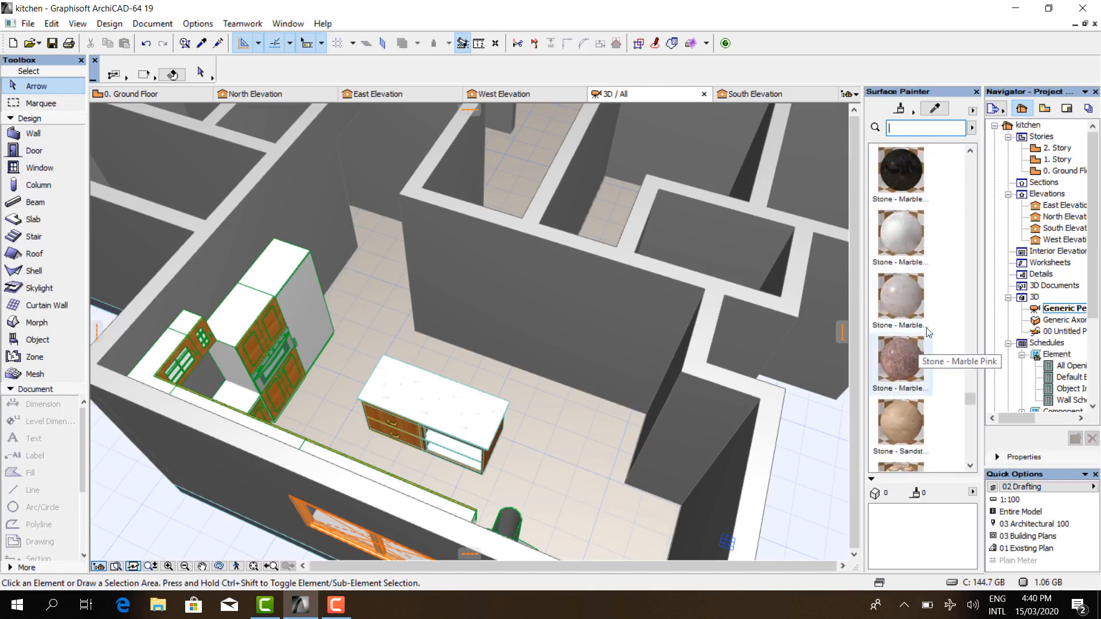
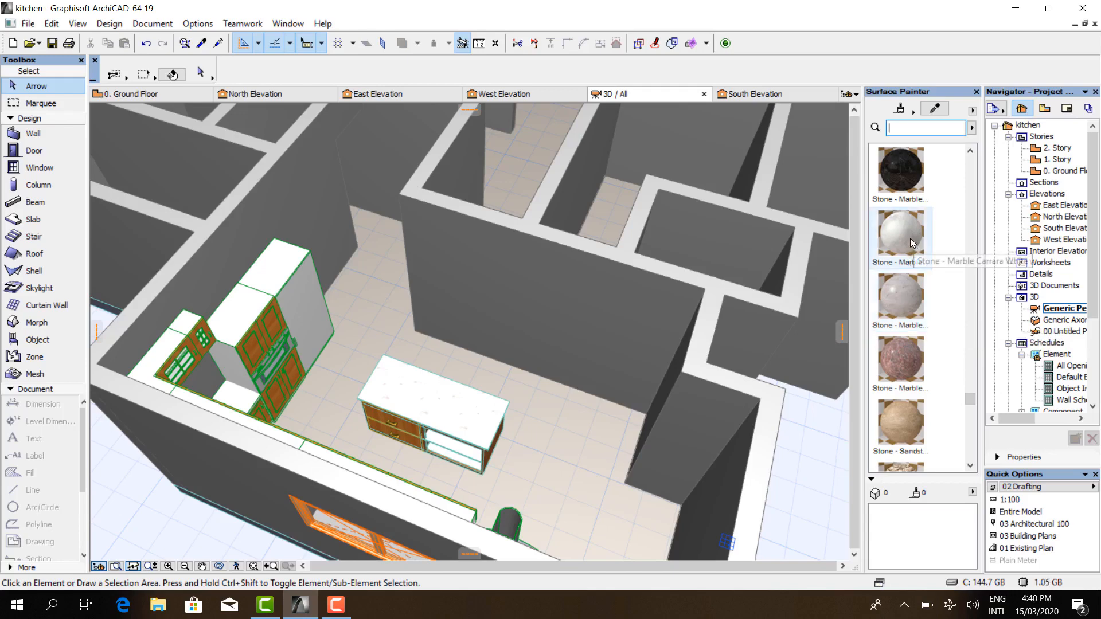
scroll(914, 287, down, 3)
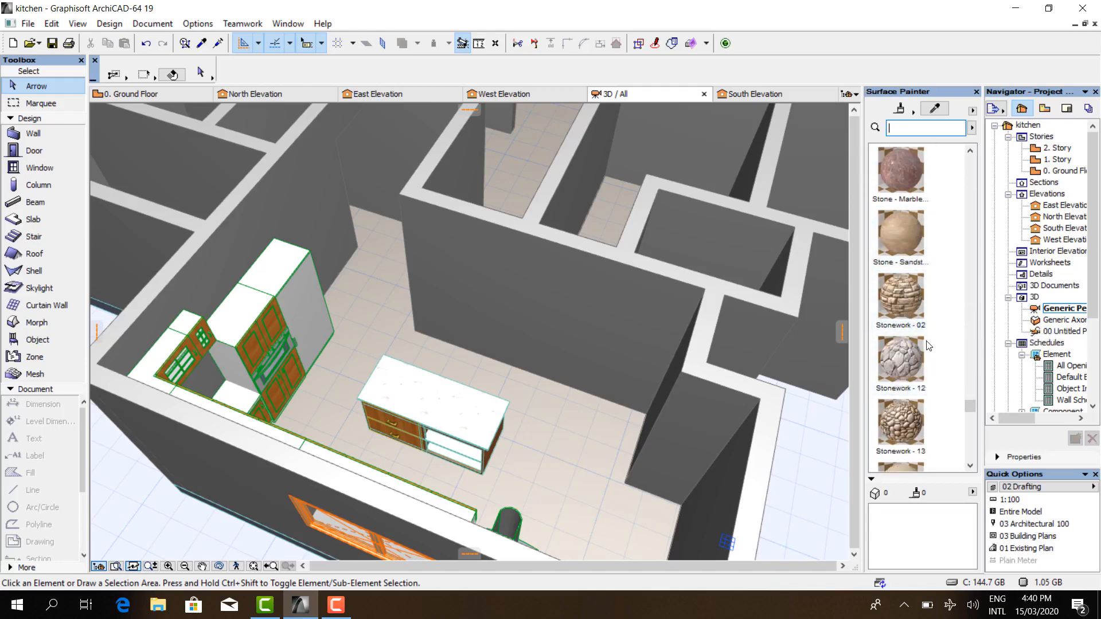
scroll(930, 345, down, 3)
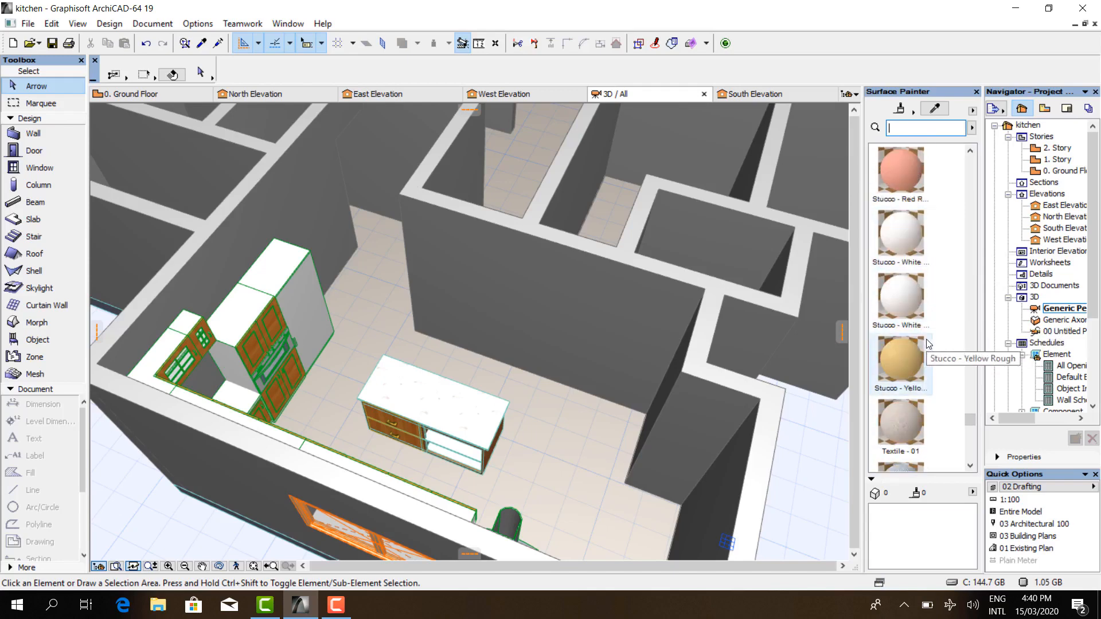
scroll(929, 344, down, 3)
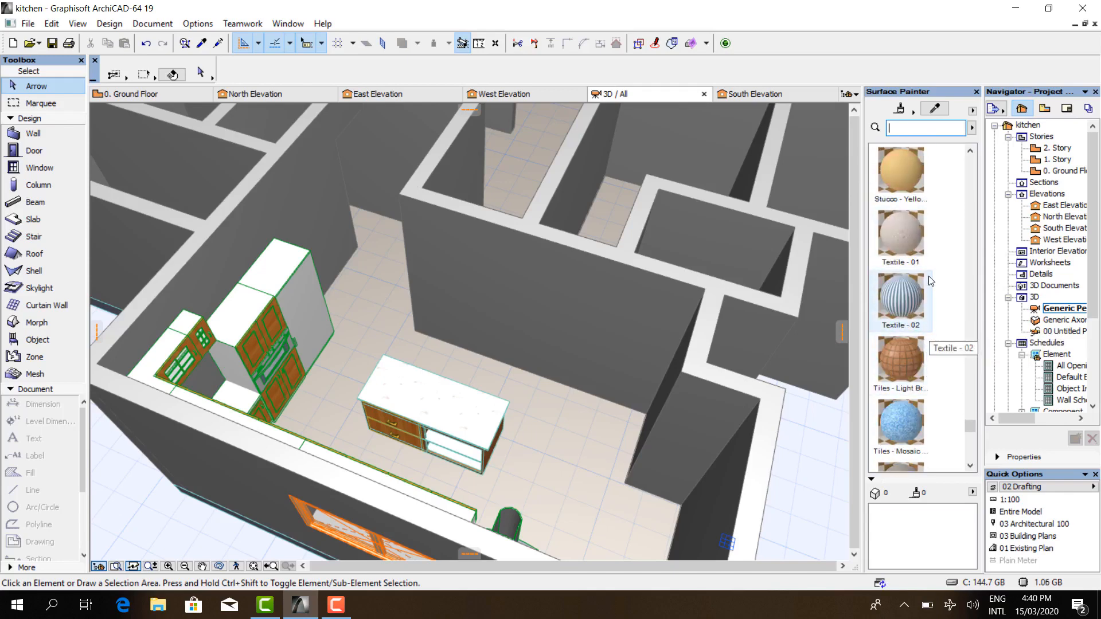
scroll(936, 292, up, 3)
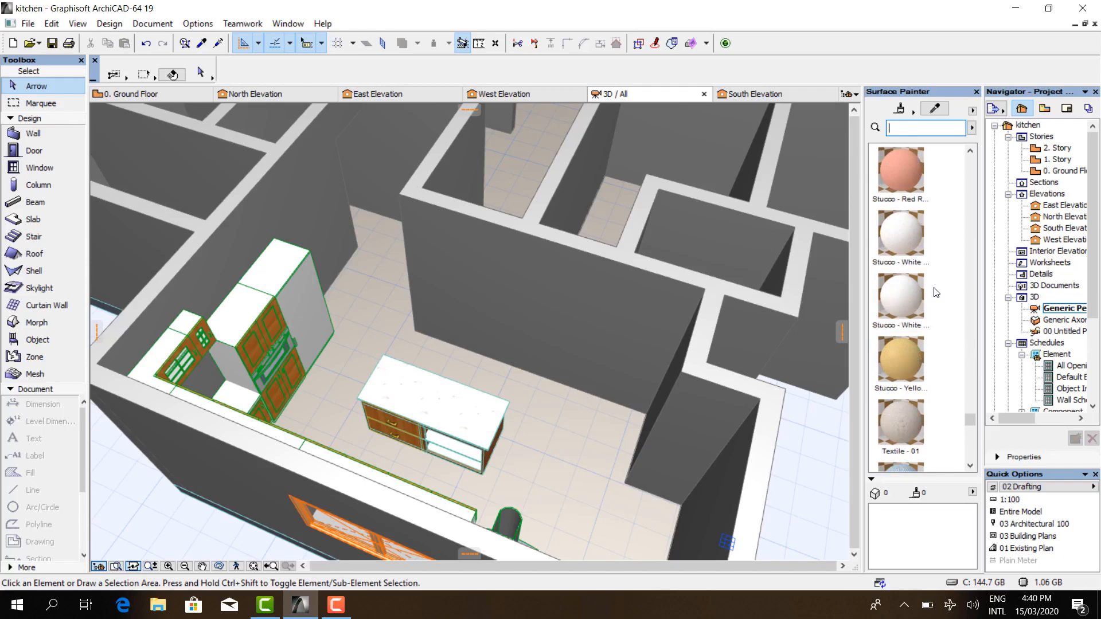
scroll(937, 294, down, 3)
scroll(936, 293, down, 6)
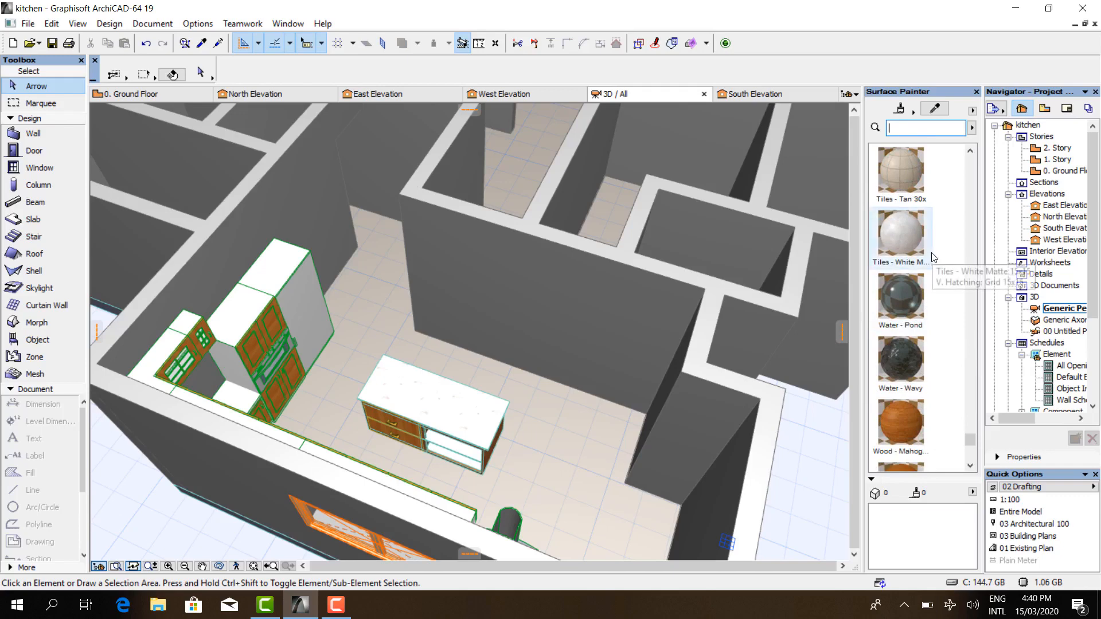
click(904, 234)
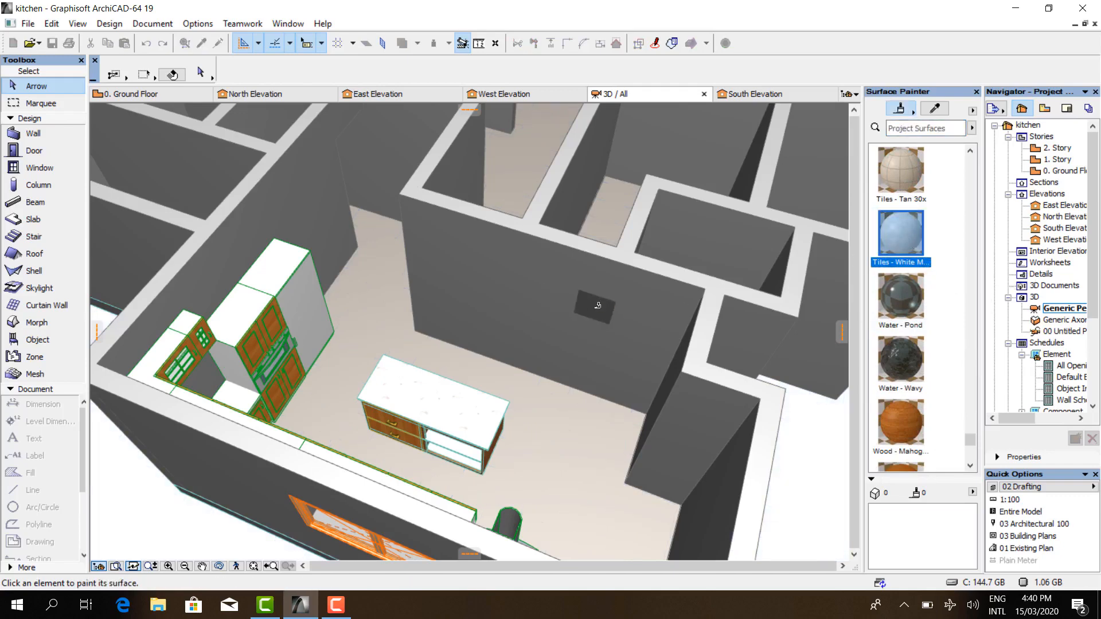
click(598, 305)
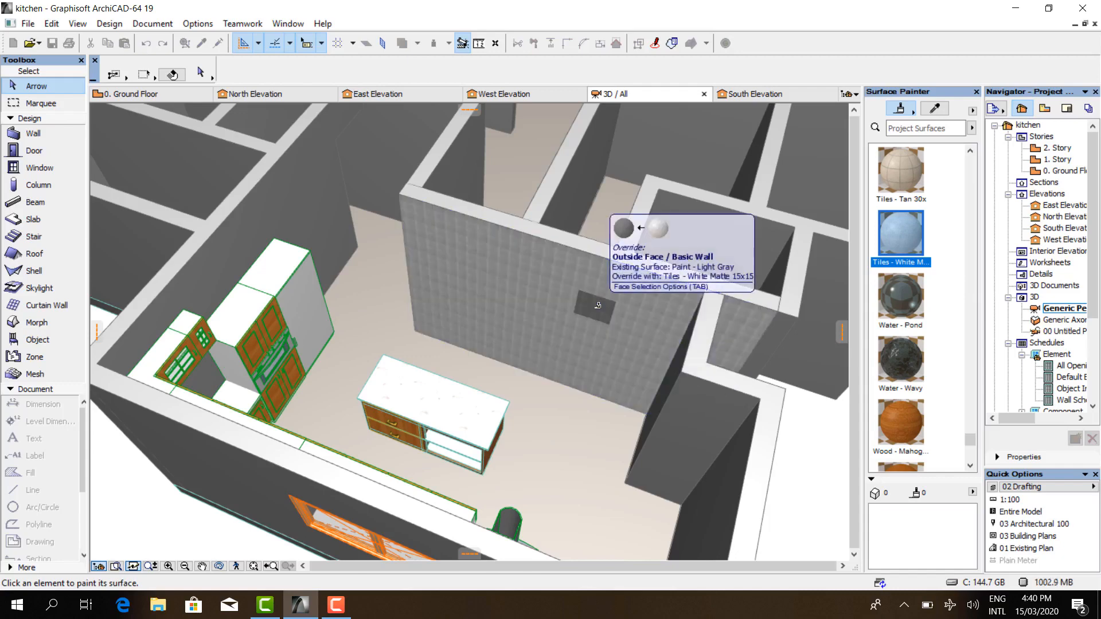
- Paint the long kitchen wall behind the island with the Tiles - Tan 30x30 surface
scroll(911, 427, down, 5)
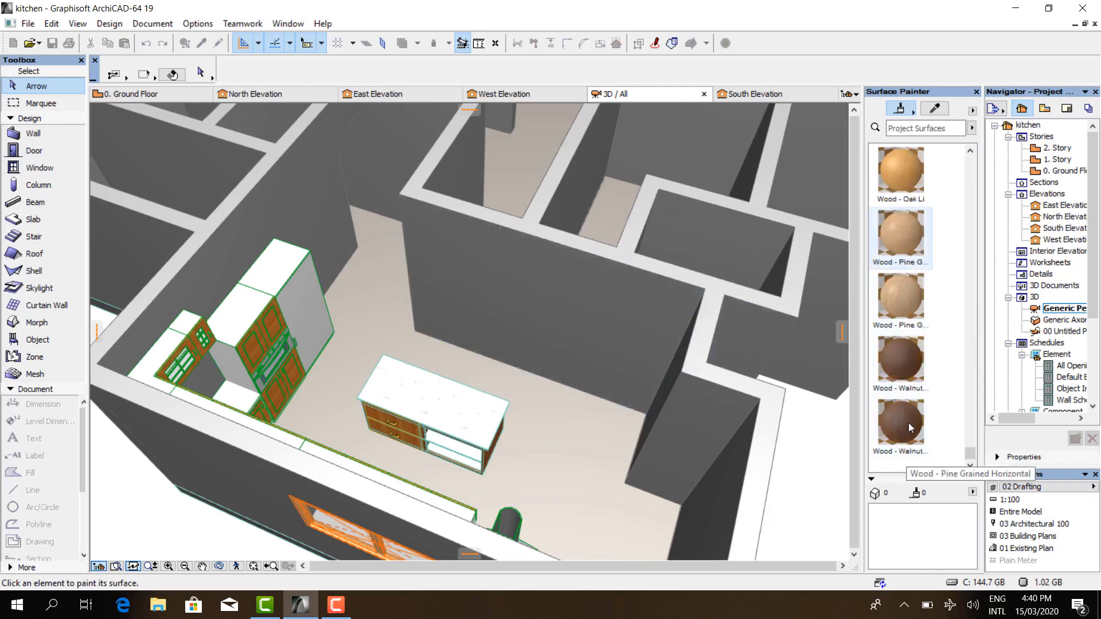
scroll(912, 436, up, 5)
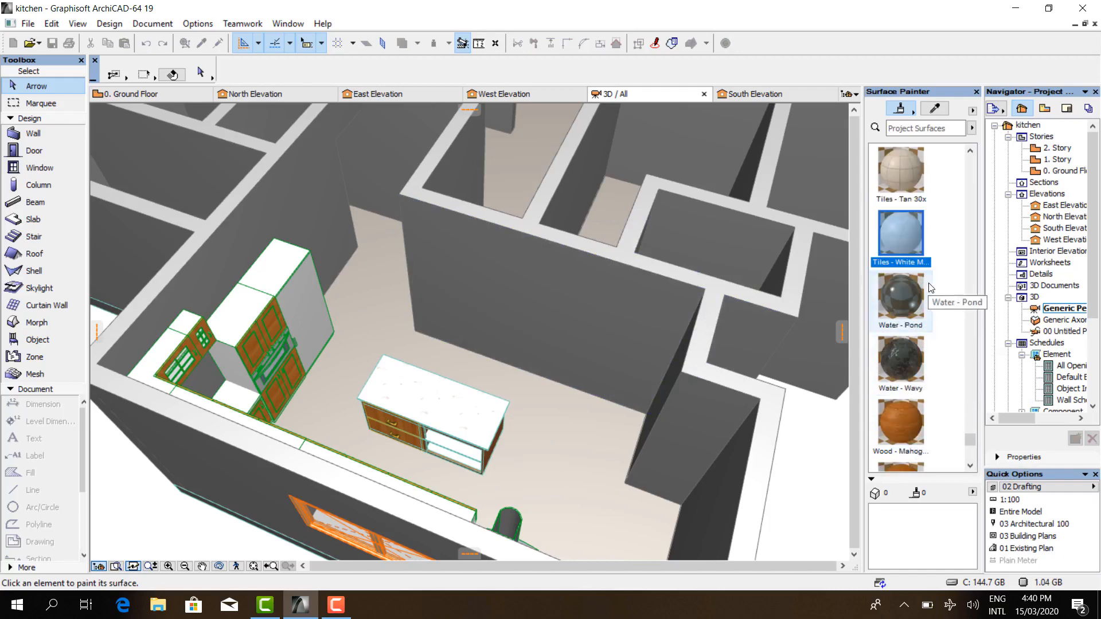
click(903, 188)
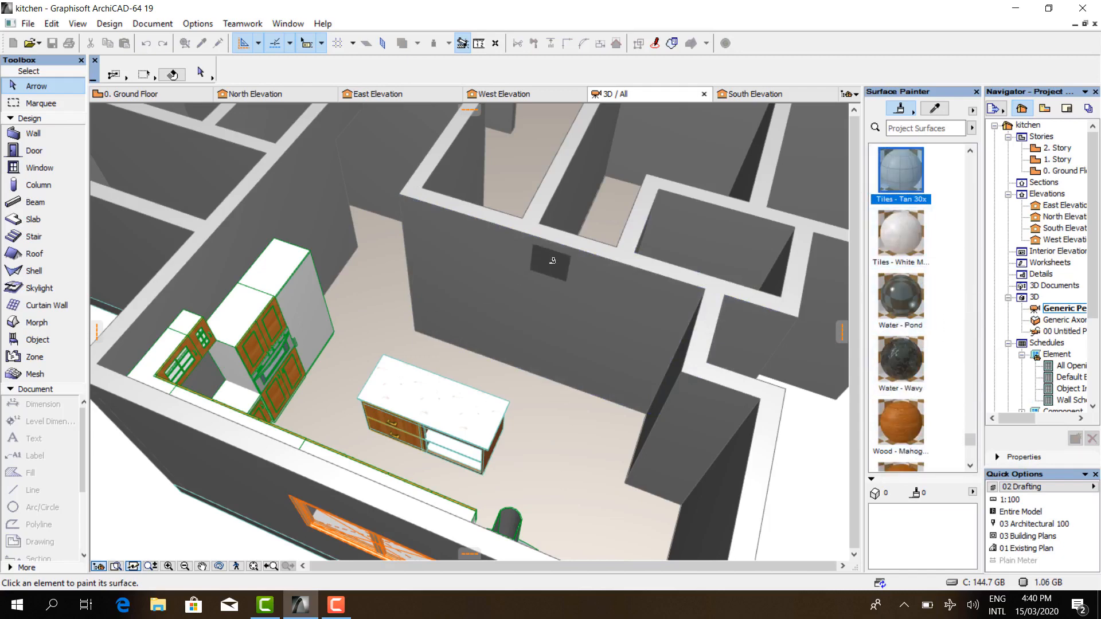
click(574, 374)
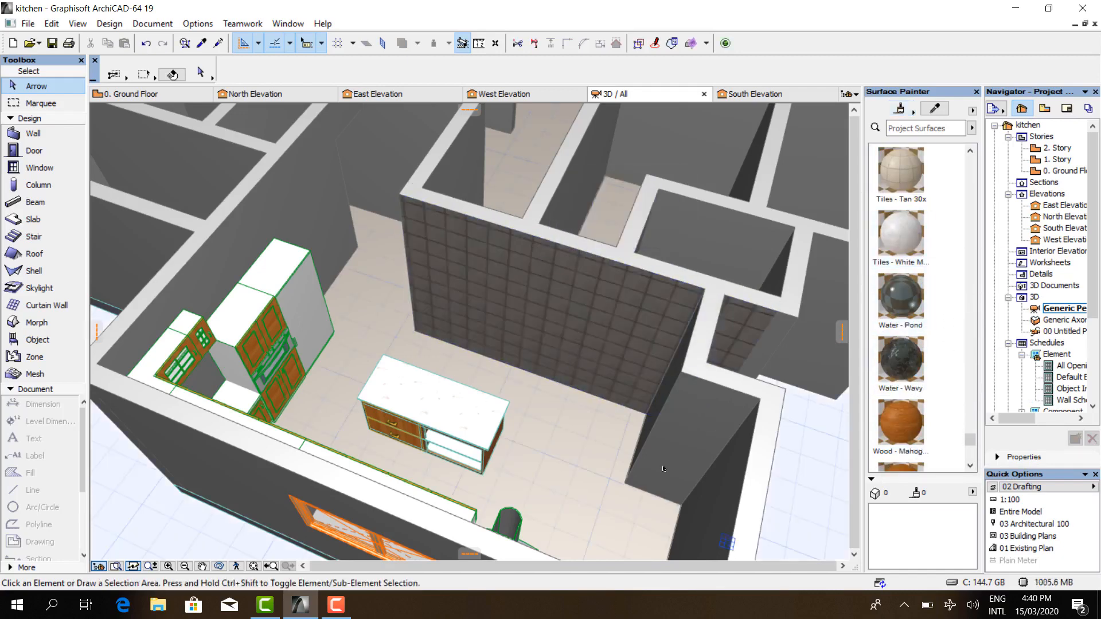
- Paint the two faces of the projecting wall corner at the far end of the long kitchen wall with Tiles - Tan 30x30
mouse_move(573, 491)
shift+middle_down()
mouse_move(691, 461)
mouse_move(711, 347)
mouse_move(703, 413)
mouse_move(639, 459)
shift+middle_up()
scroll(702, 413, down, 4)
scroll(644, 229, up, 5)
click(904, 180)
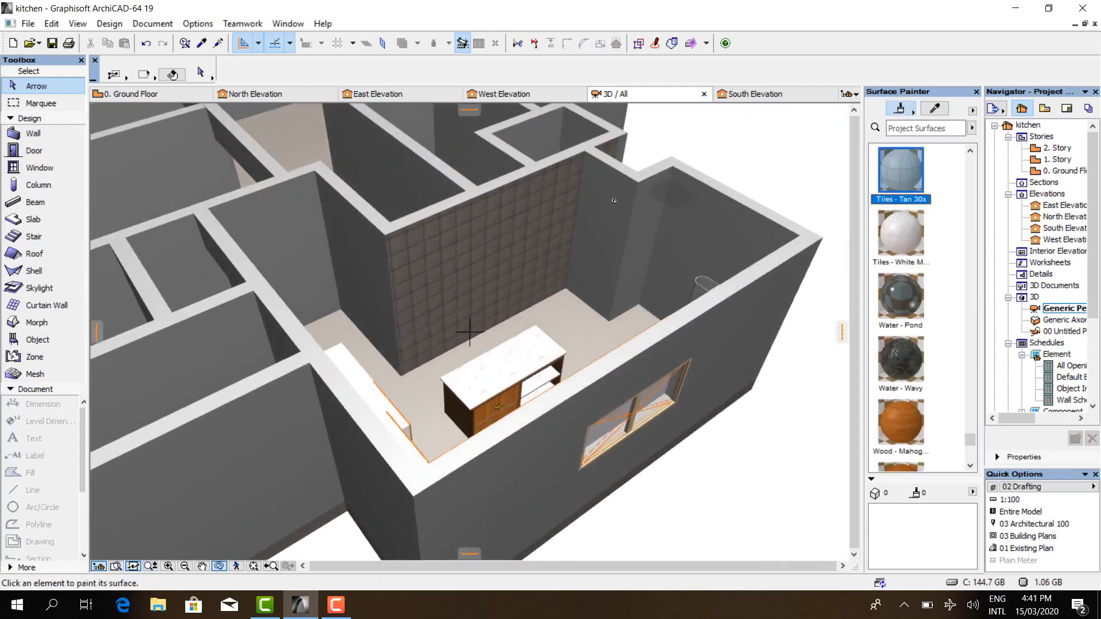
click(618, 205)
click(910, 167)
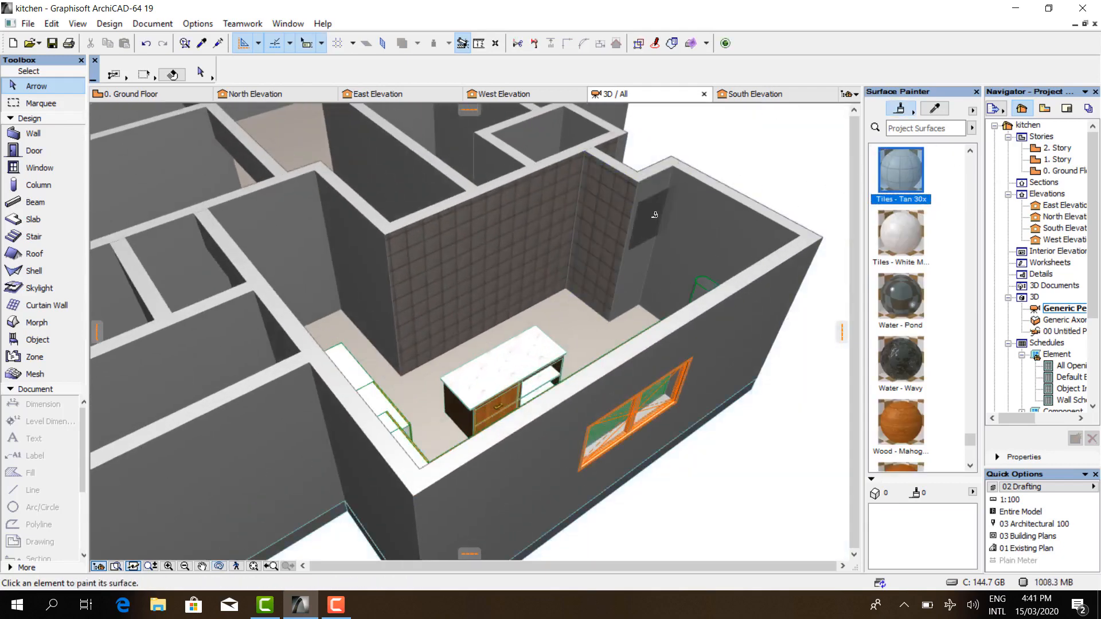
click(644, 179)
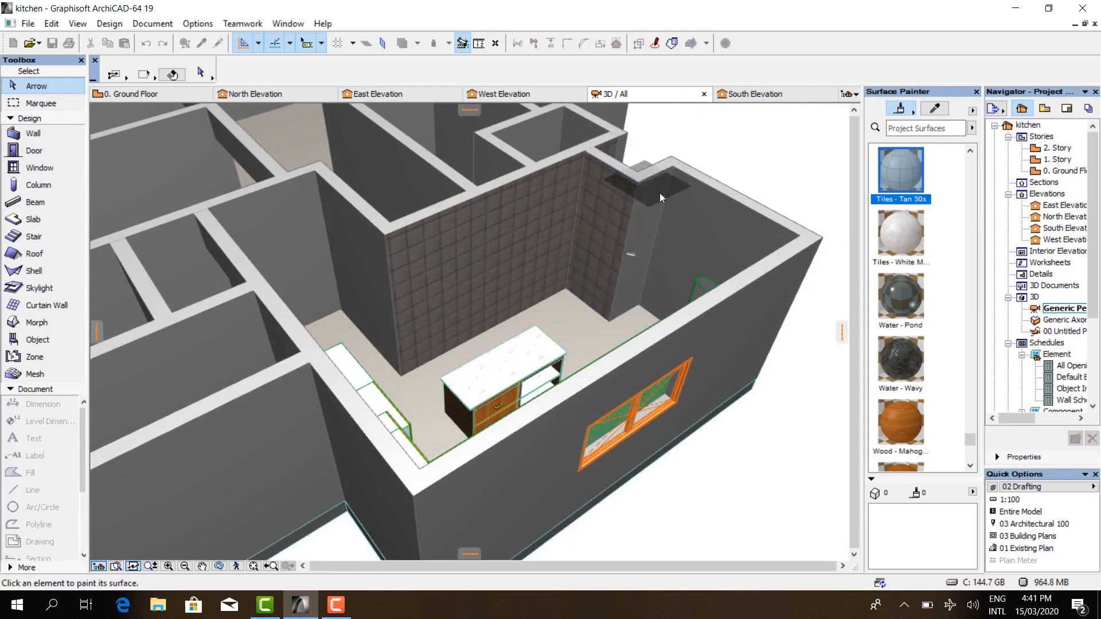
- Paint the wall return at the near end of the tiled long wall with Tiles - Tan 30x30
click(906, 172)
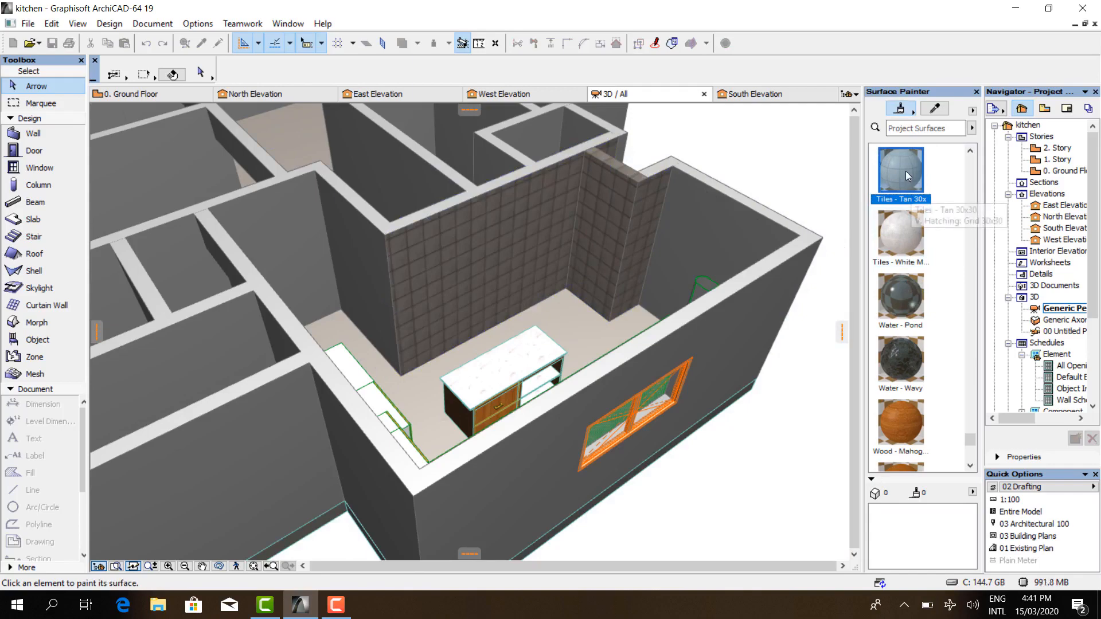
click(380, 245)
scroll(380, 245, up, 2)
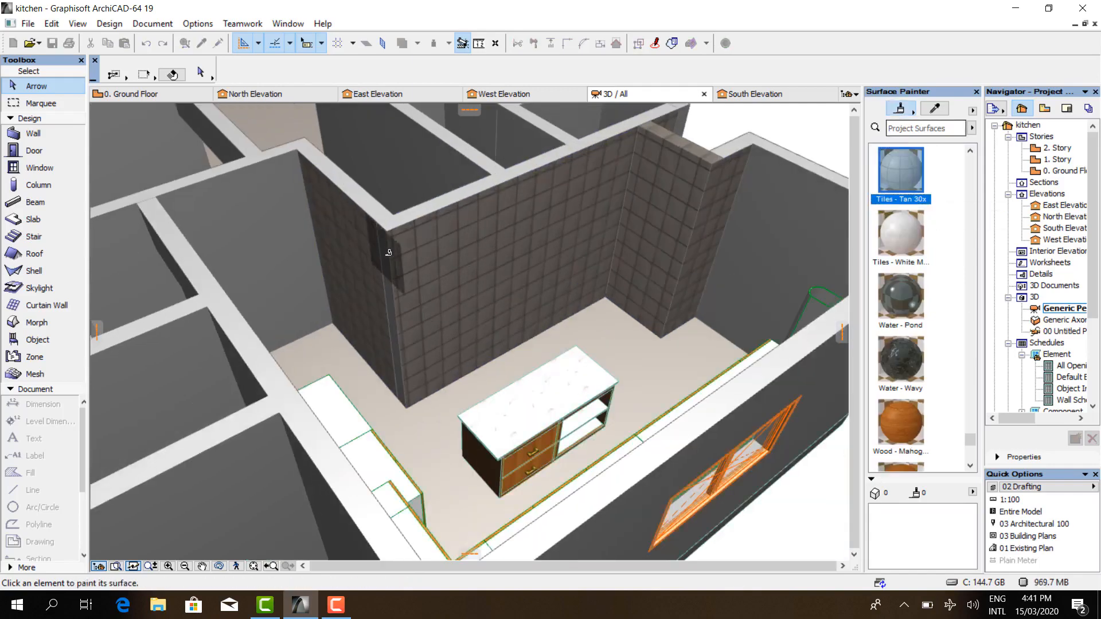
- Paint the walls behind the sinks and behind the tall oven cabinet with the Tiles - White Matte 15x15 surface
shift+middle_drag(607, 321, 337, 170)
scroll(337, 169, up, 3)
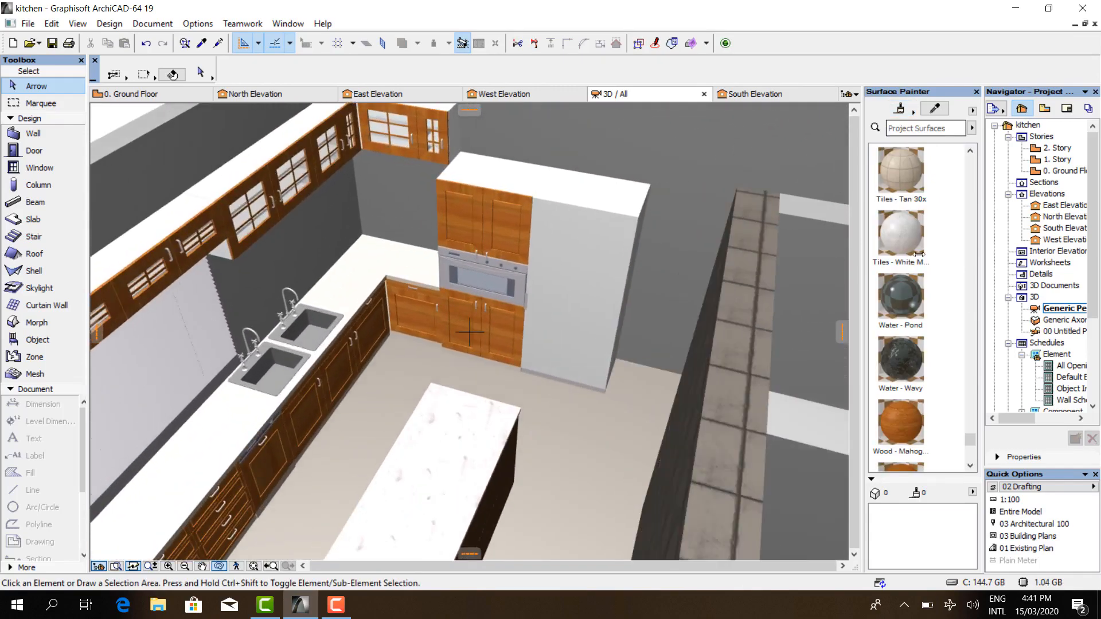
click(901, 234)
click(334, 212)
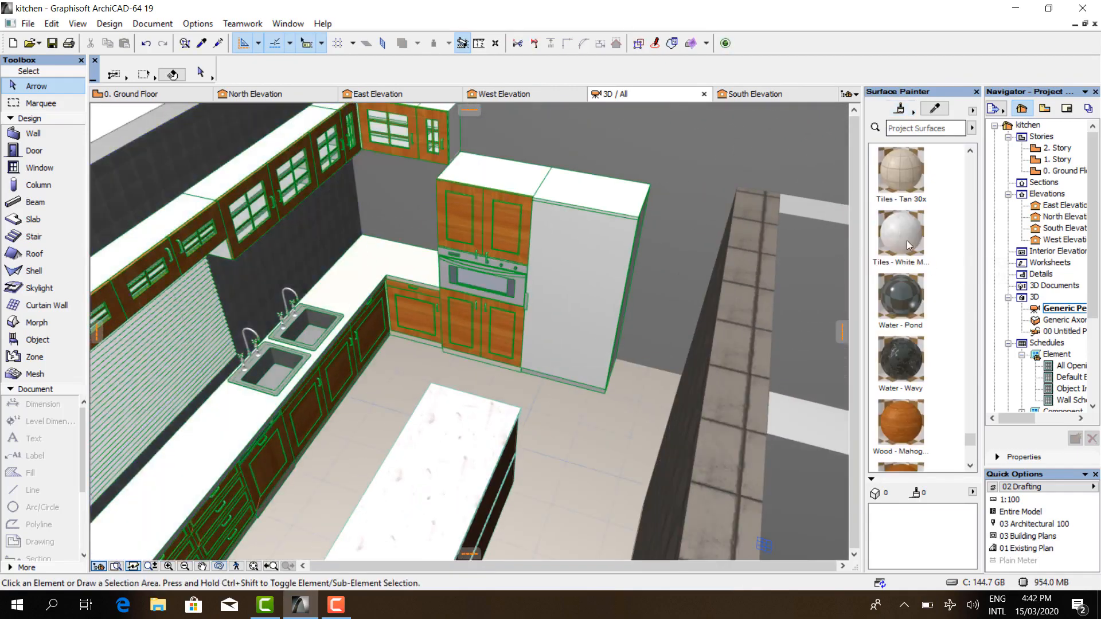
click(422, 199)
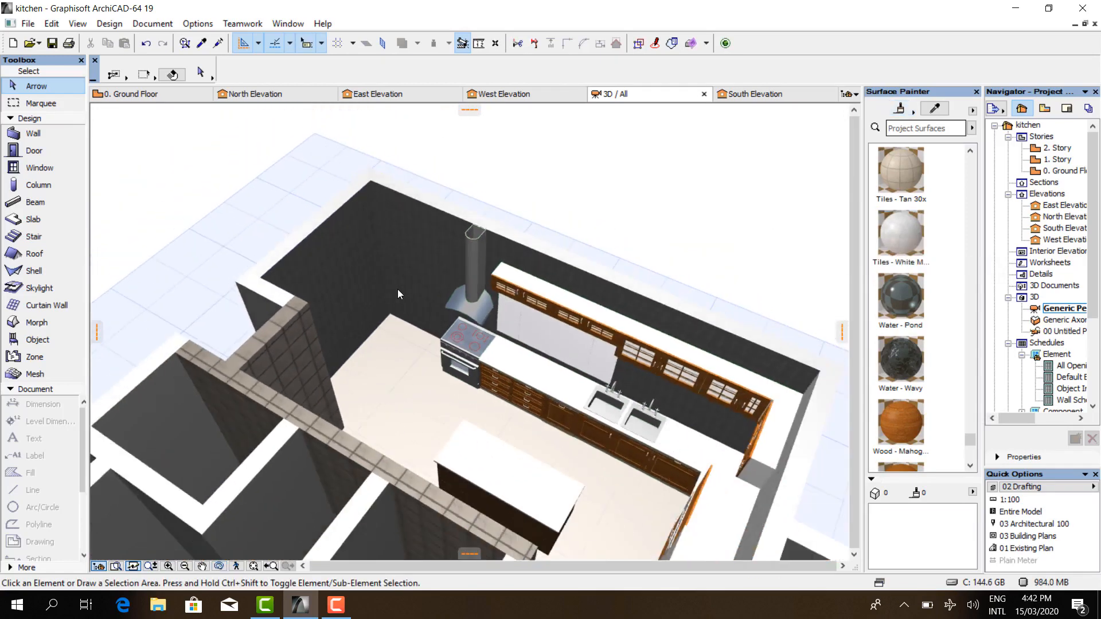
- Examine the tiled kitchen walls from several angles, ending close to the backsplash corner between the sinks and the oven cabinet
key(o)
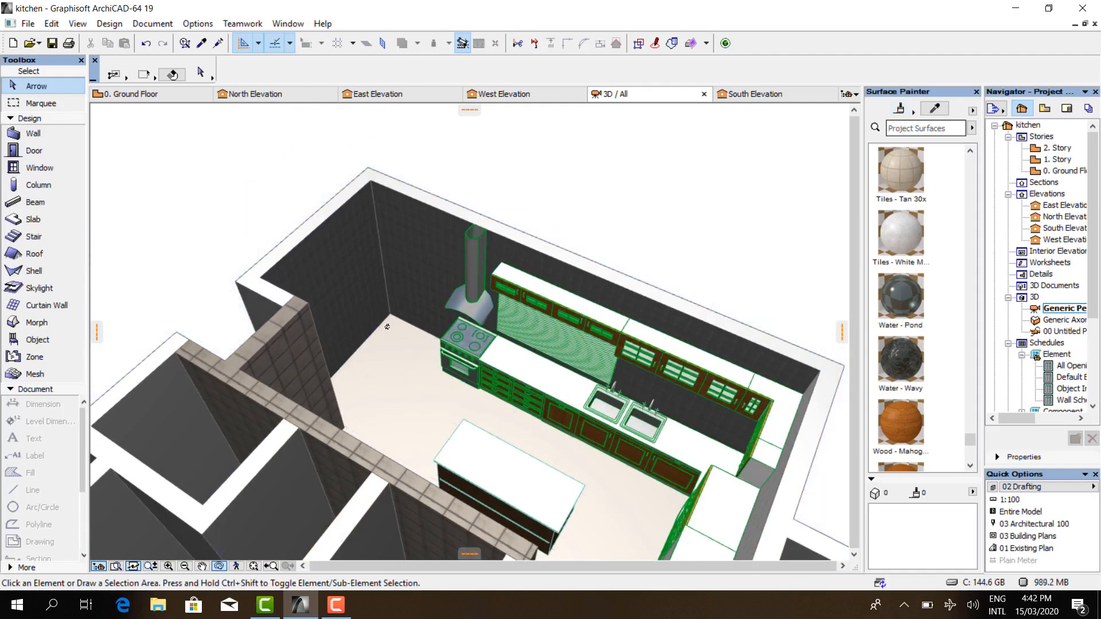
drag(387, 327, 664, 192)
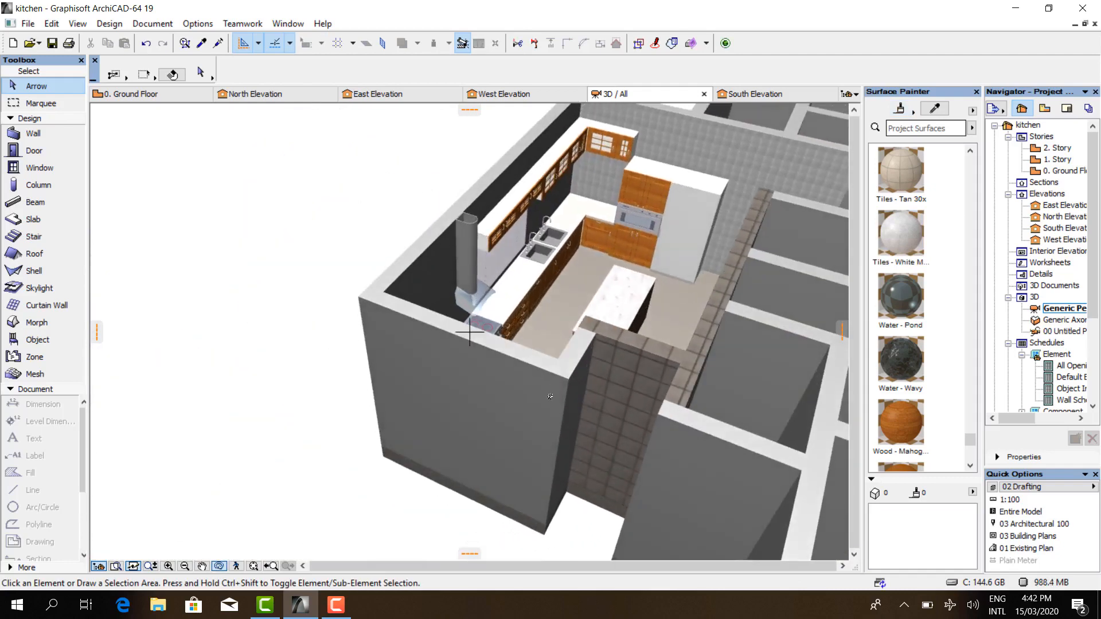
drag(550, 396, 610, 238)
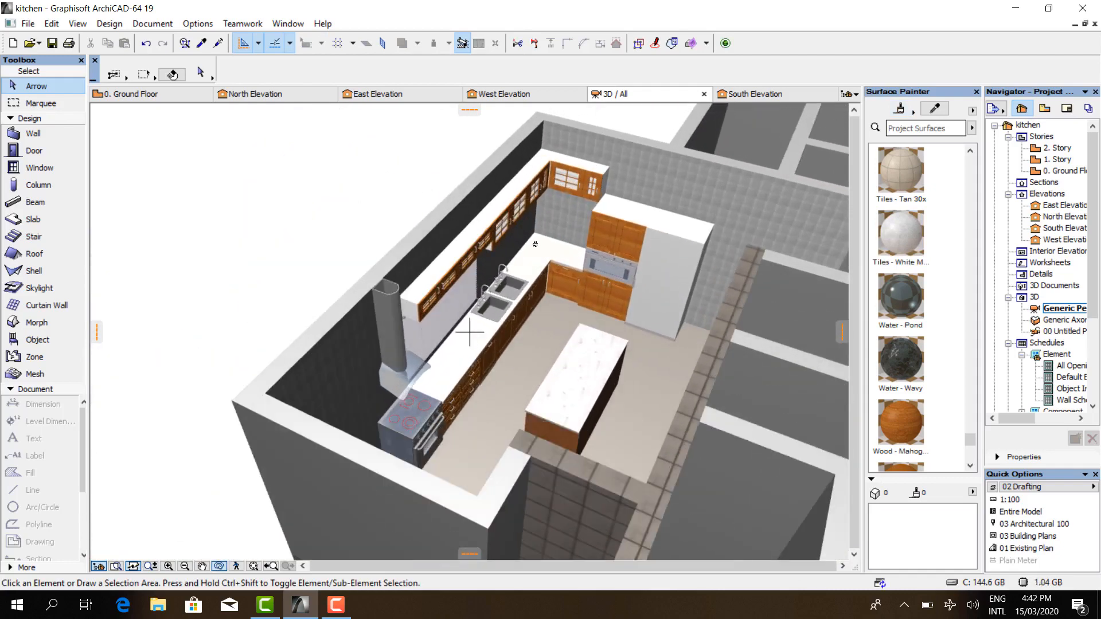
scroll(535, 244, down, 3)
scroll(557, 237, up, 5)
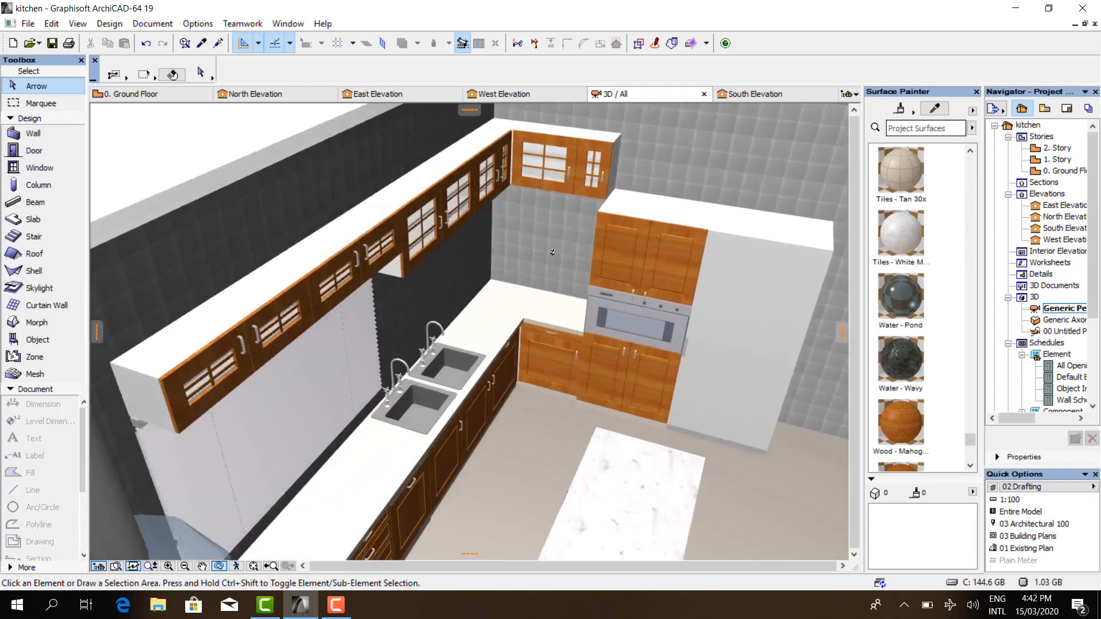
scroll(532, 307, up, 4)
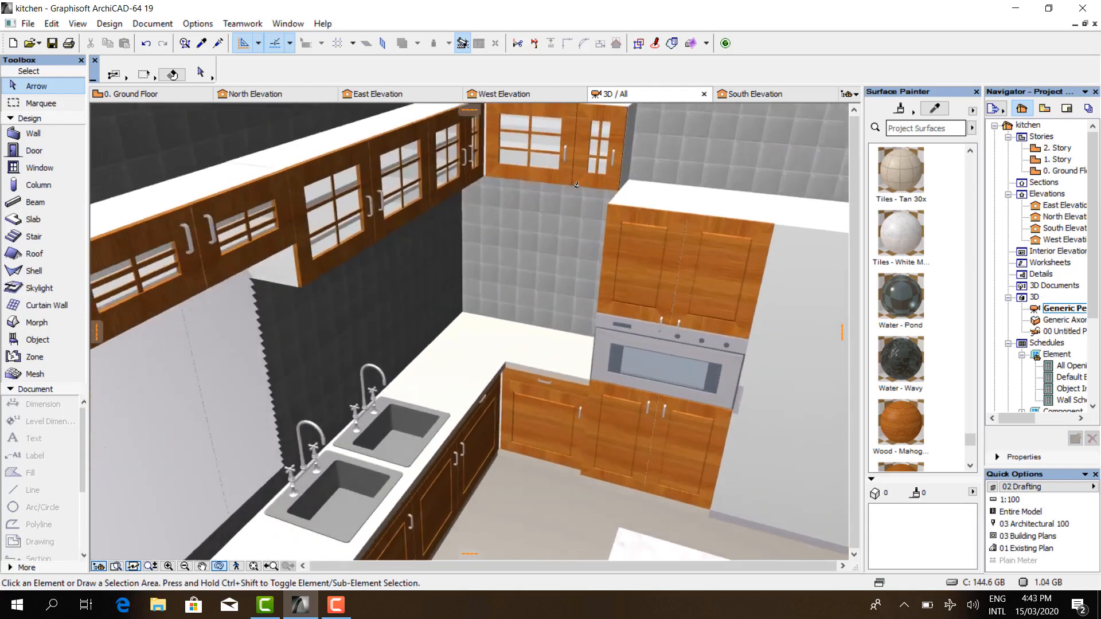
scroll(467, 327, up, 5)
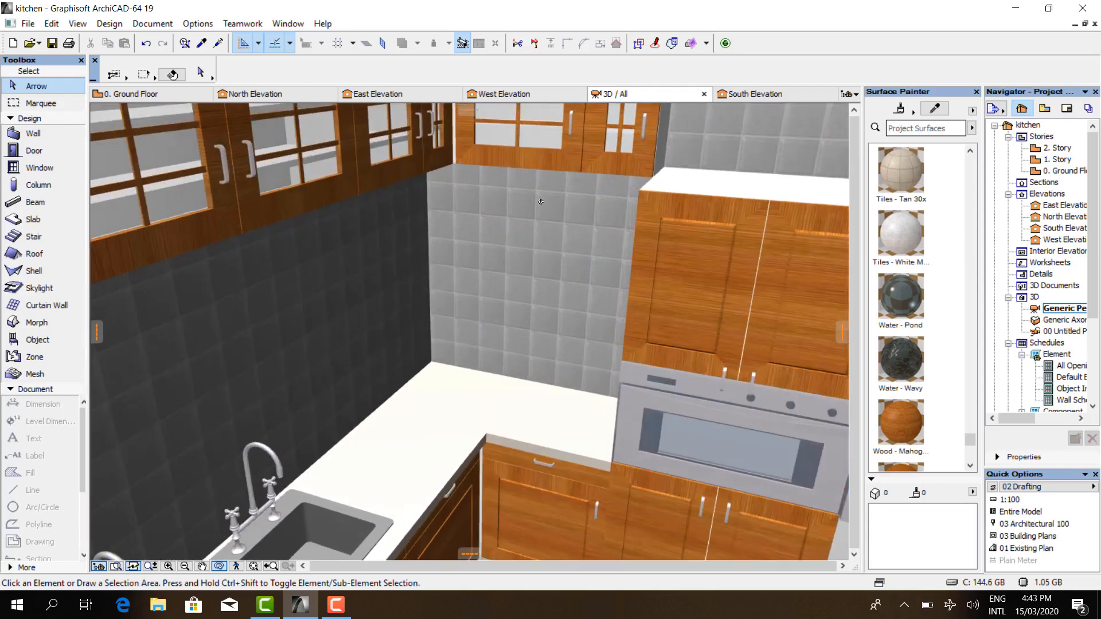
shift+middle_drag(534, 220, 528, 201)
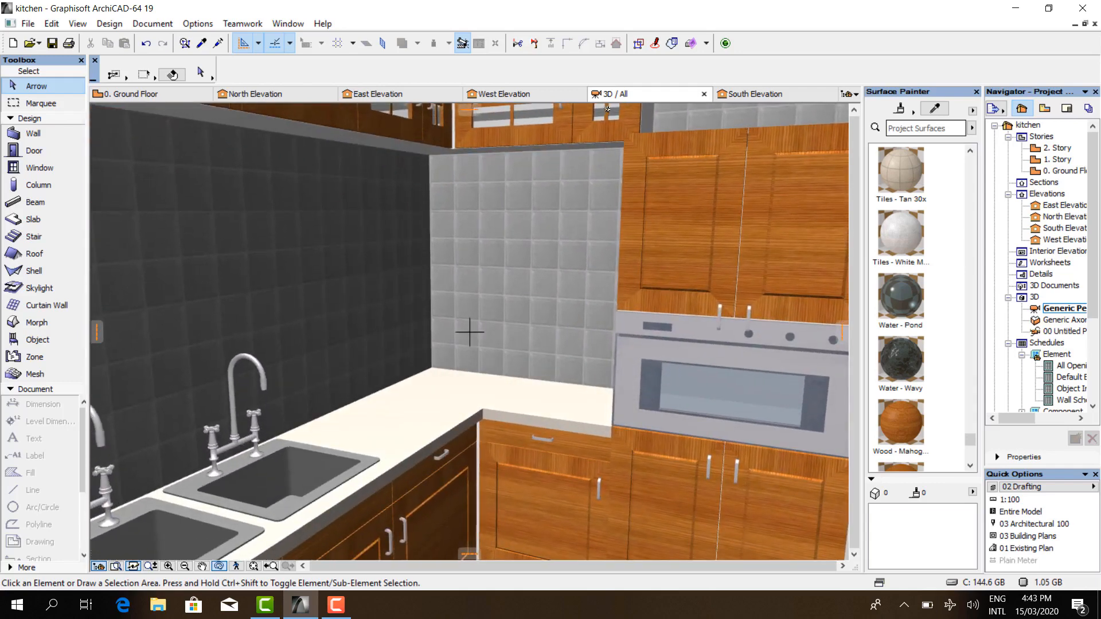
- On the ground floor plan, move the West Elevation line out of the kitchen to beyond its window wall
click(140, 94)
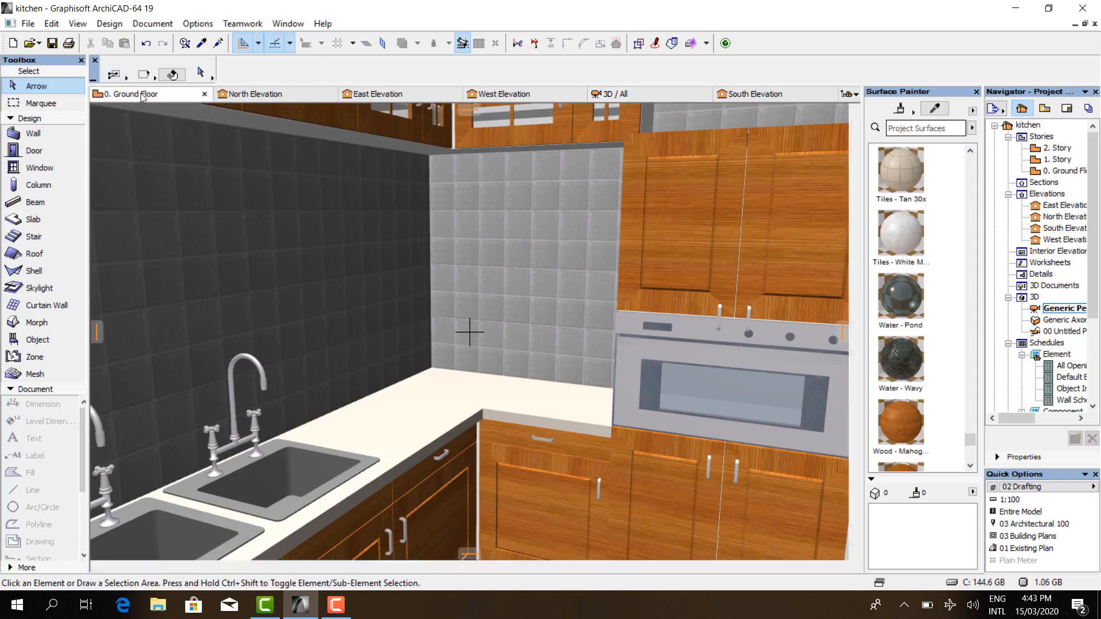
scroll(340, 212, down, 15)
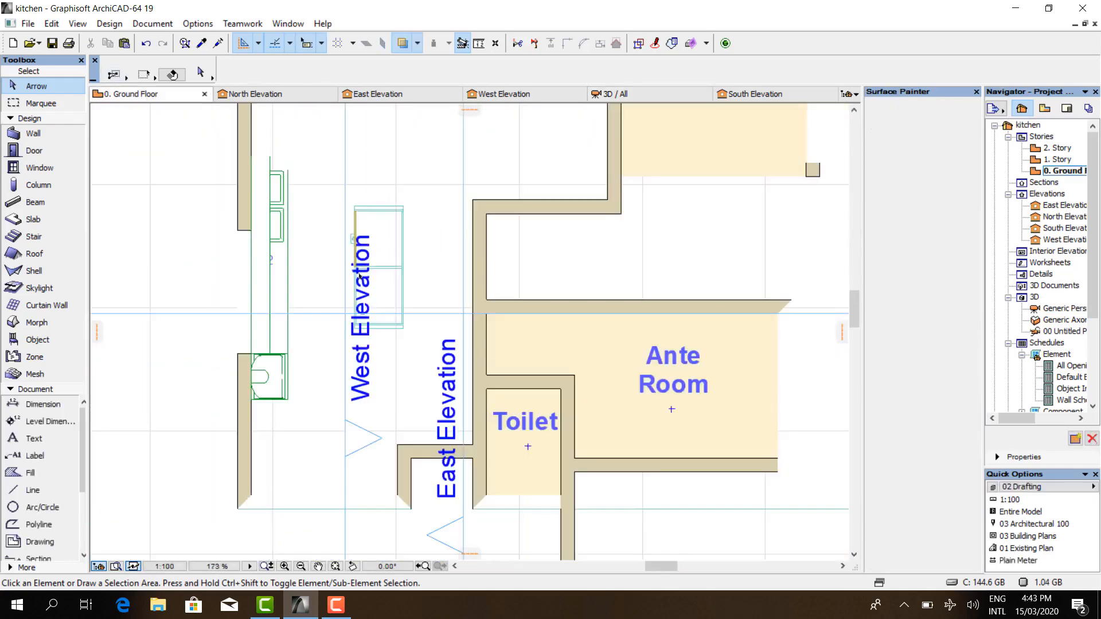
click(346, 354)
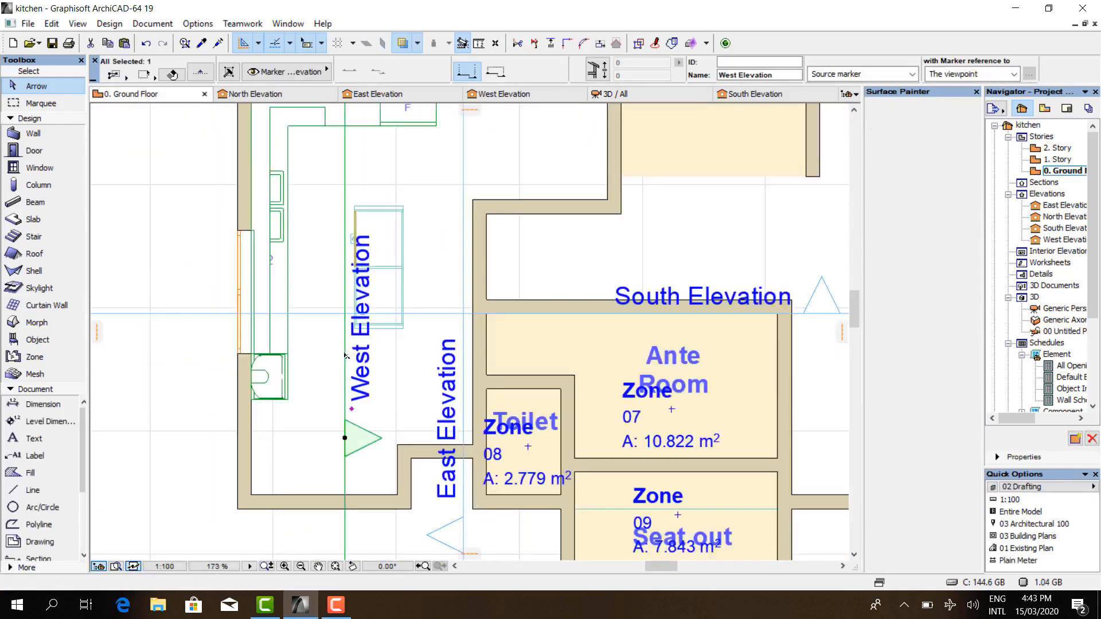
click(345, 354)
click(148, 352)
- Move the East Elevation line onto the inner face of the kitchen's window wall
click(466, 334)
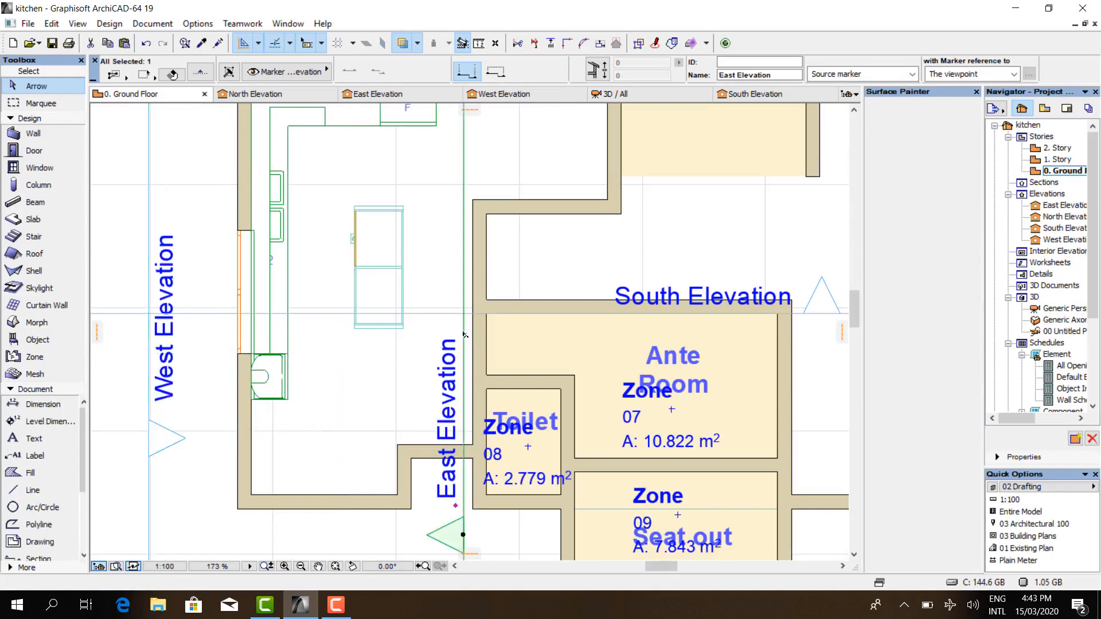
click(466, 334)
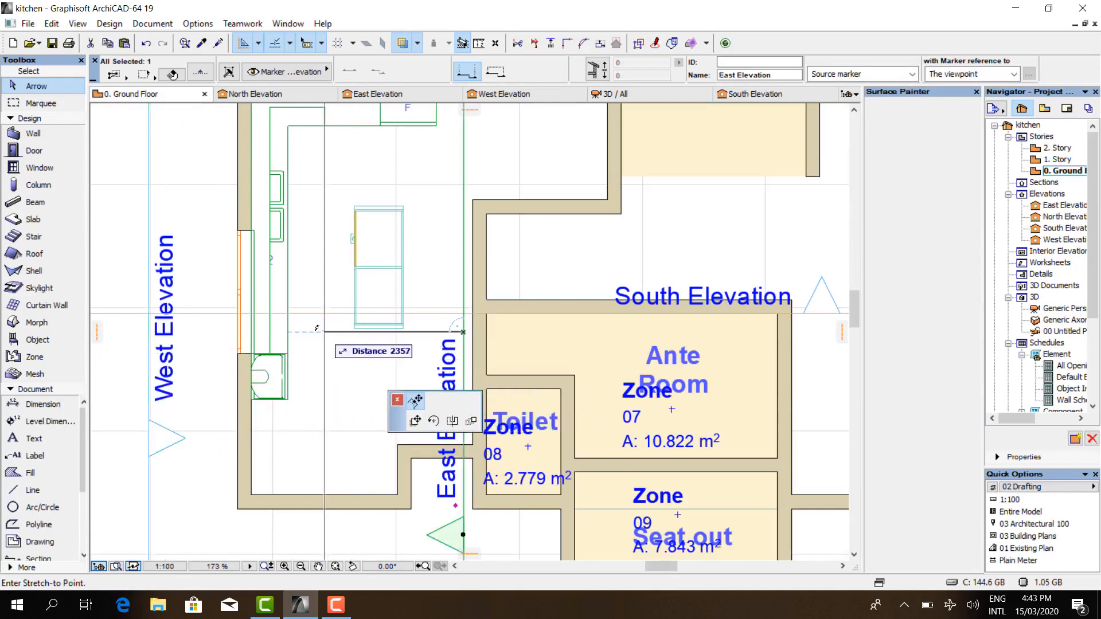
click(254, 225)
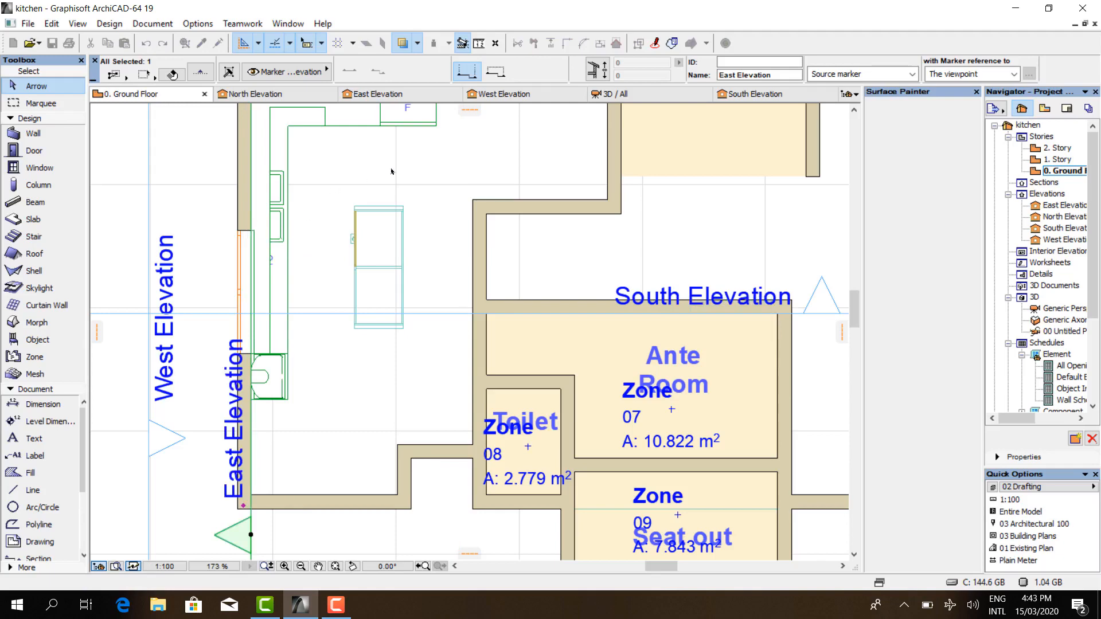
- Open the East Elevation and examine the wall area around the window, between the upper cabinets and the countertop
click(394, 94)
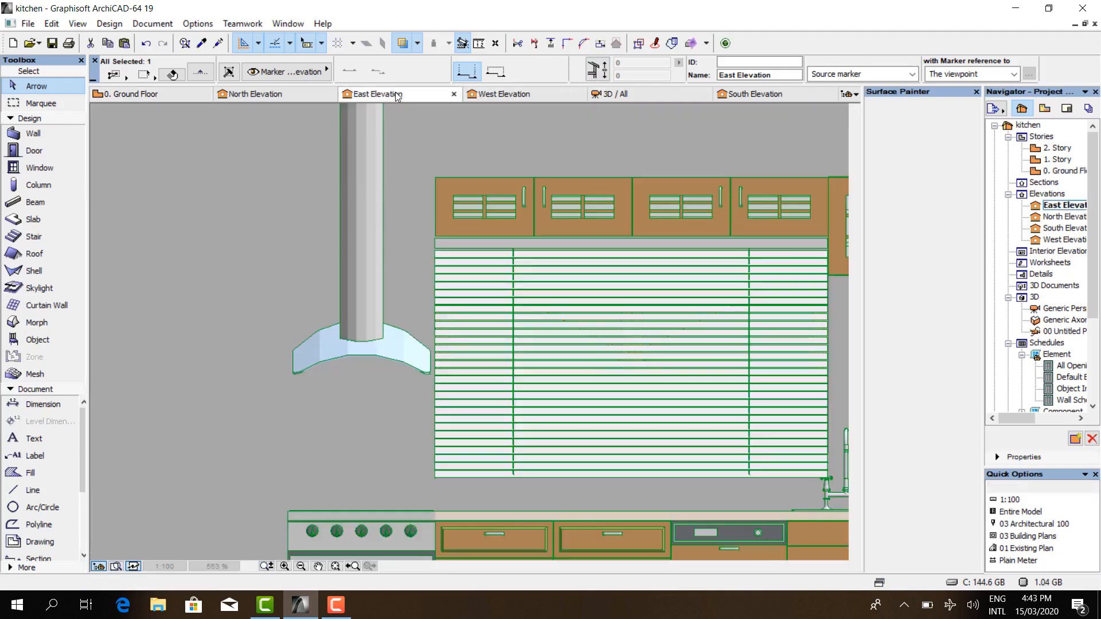
scroll(353, 375, down, 3)
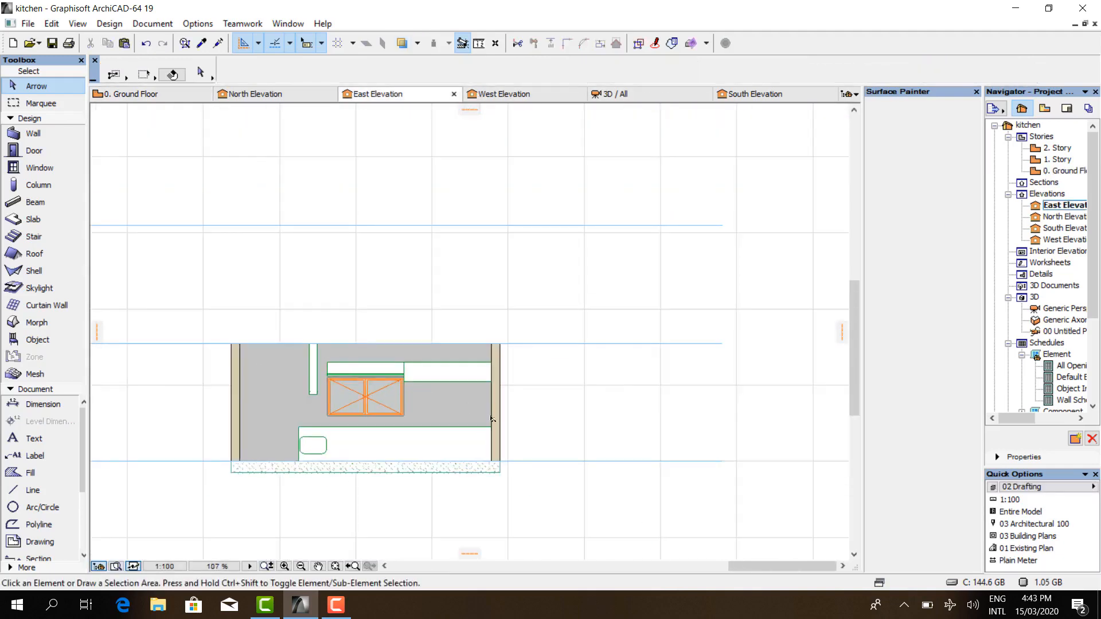
scroll(505, 427, up, 5)
scroll(563, 383, down, 2)
scroll(373, 393, up, 2)
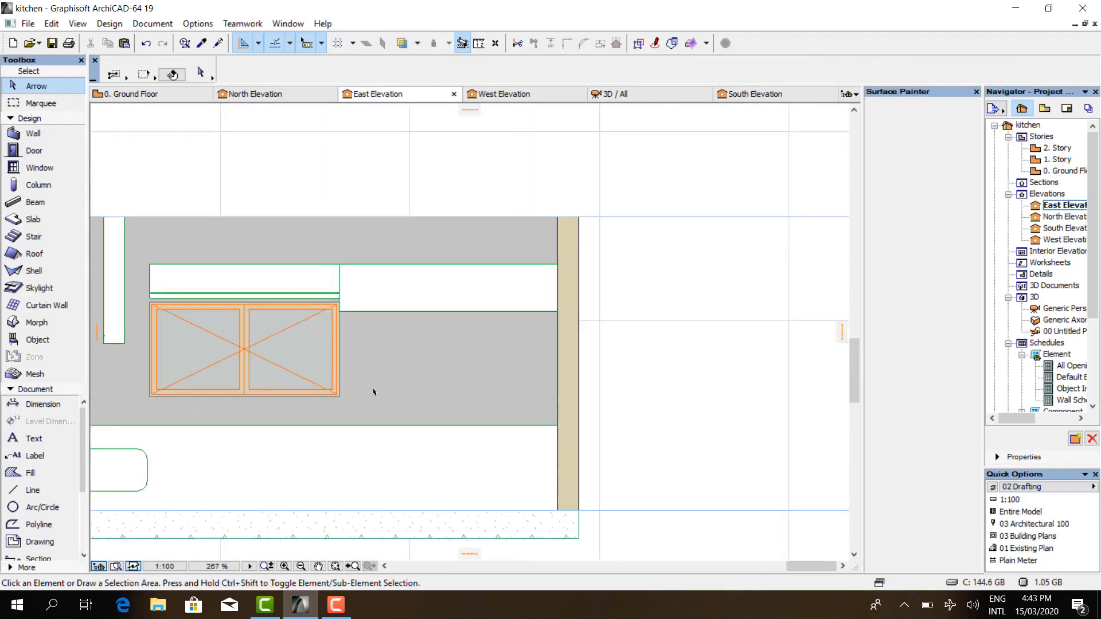
scroll(260, 425, down, 3)
scroll(316, 393, up, 2)
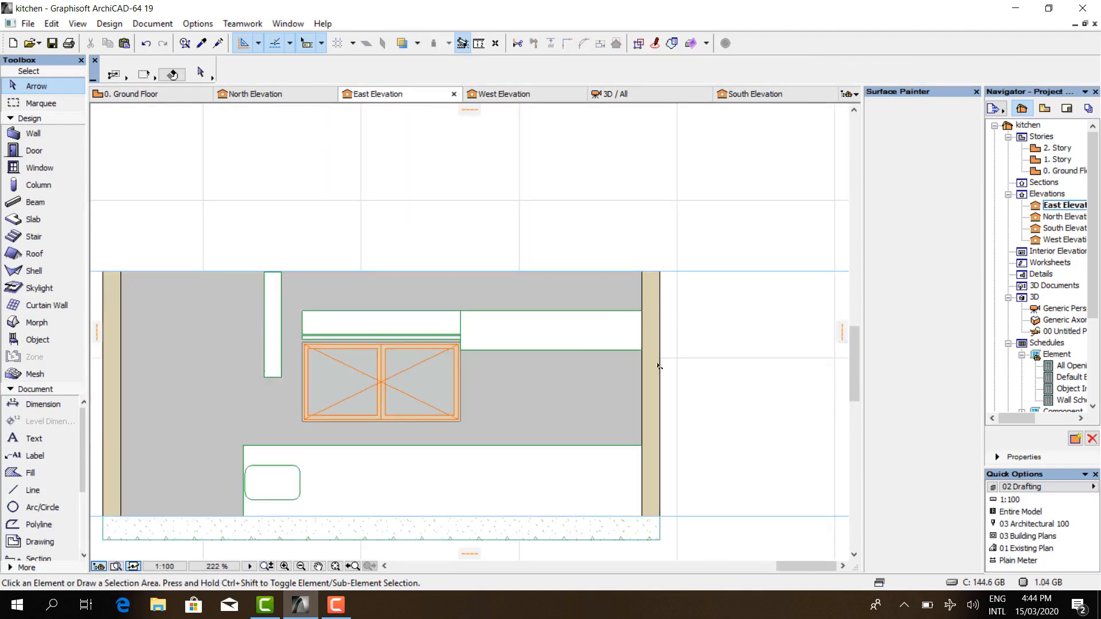
scroll(595, 395, up, 2)
scroll(574, 367, down, 3)
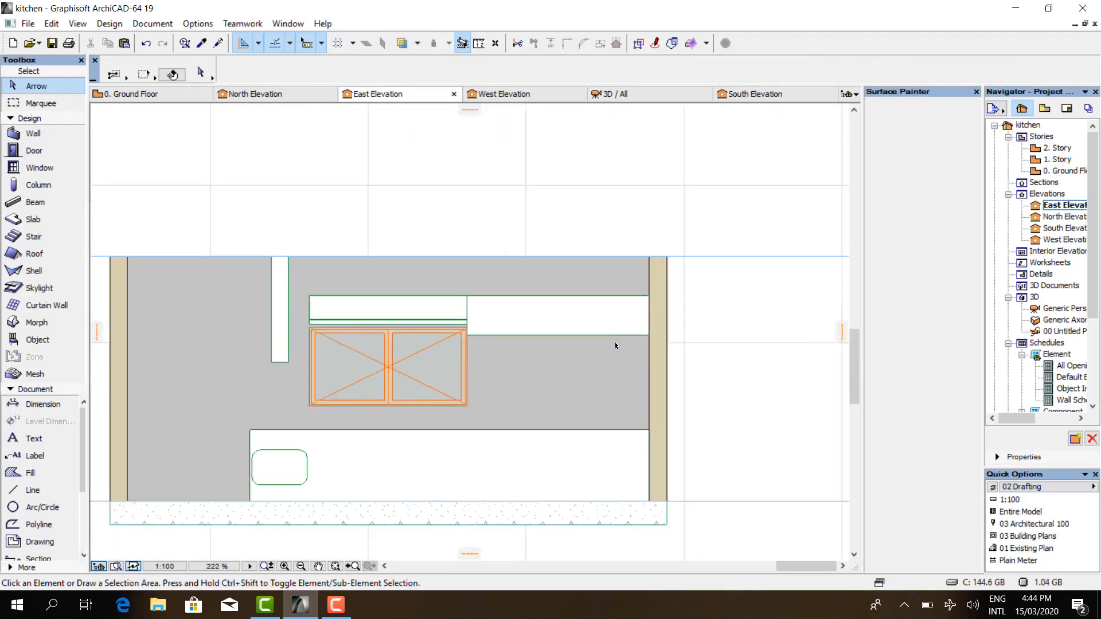
scroll(516, 390, up, 2)
scroll(607, 376, up, 2)
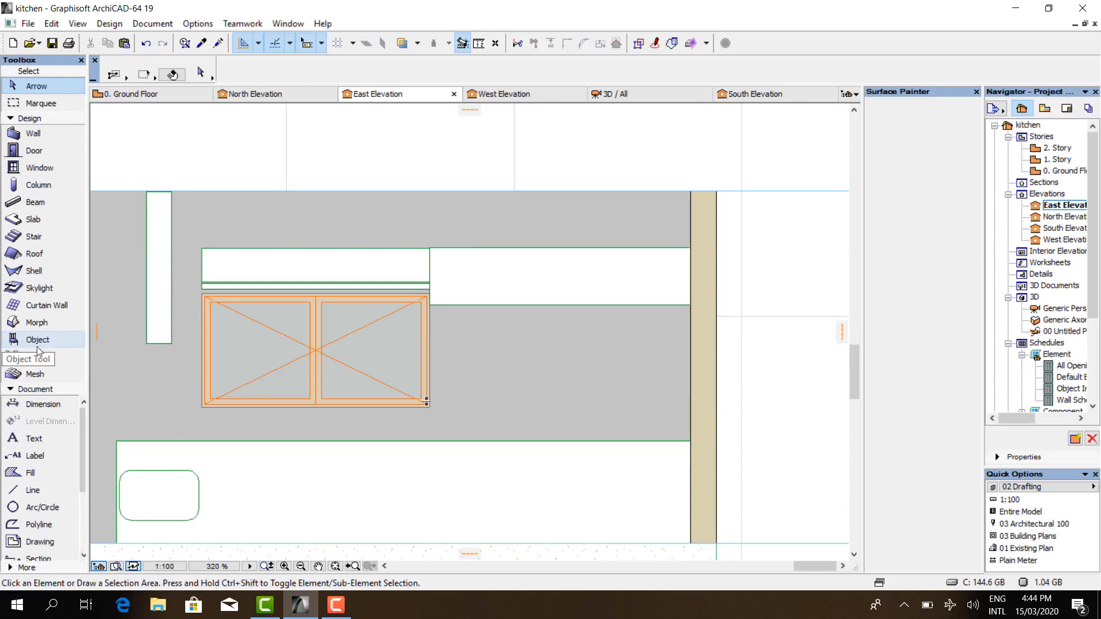
- Model a 2300 by 450 mm morph box from the window's lower corner to the end wall, with an extrusion length of -15
click(38, 322)
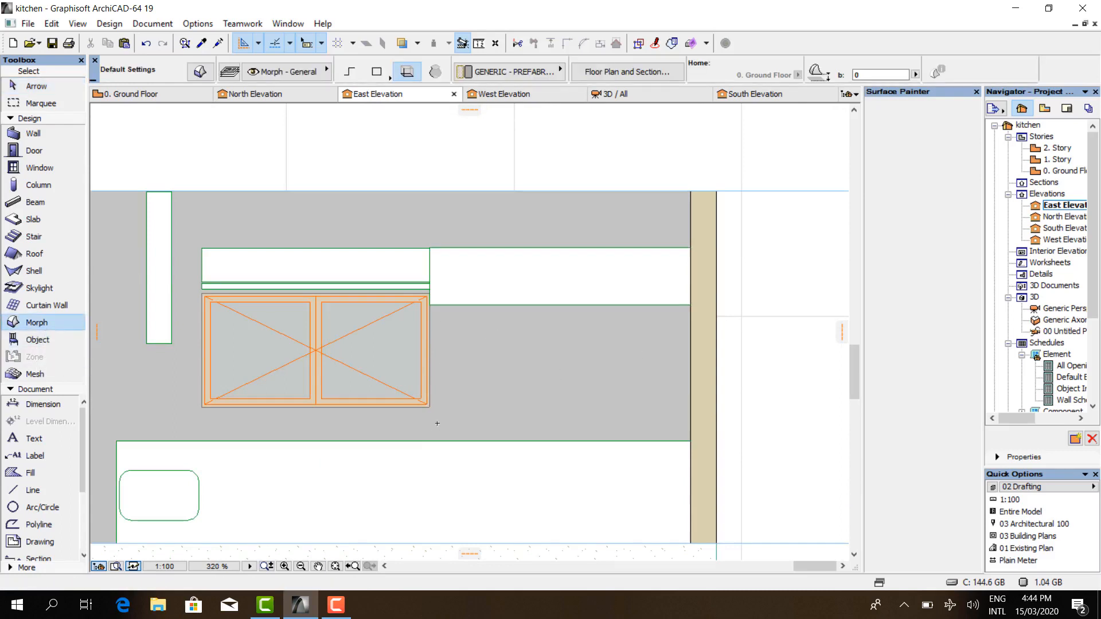
scroll(437, 423, up, 4)
click(425, 403)
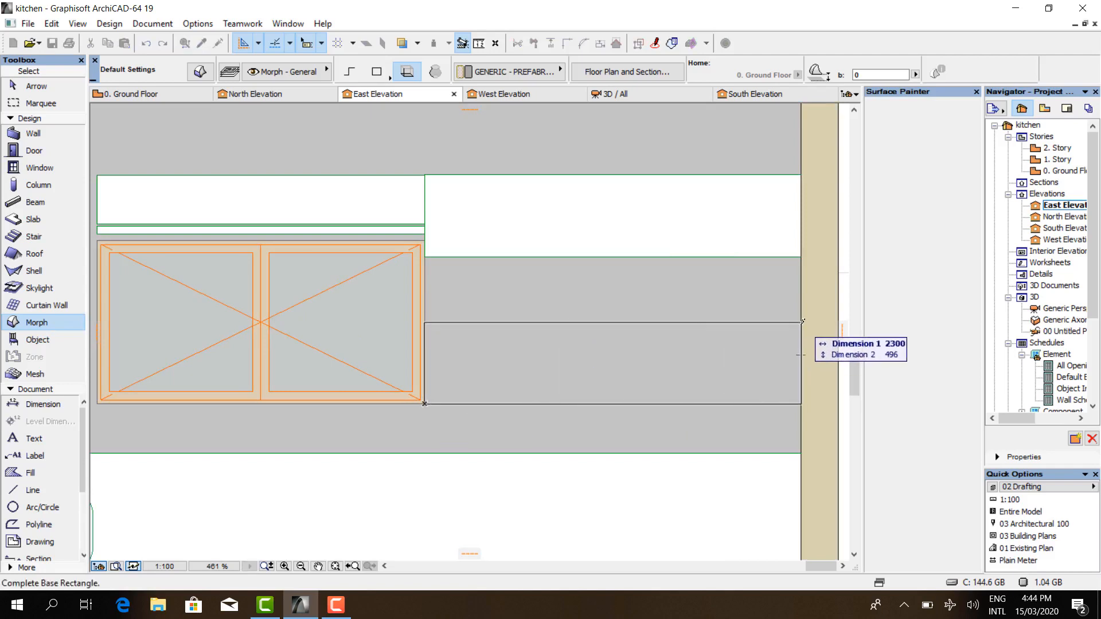
scroll(426, 324, up, 2)
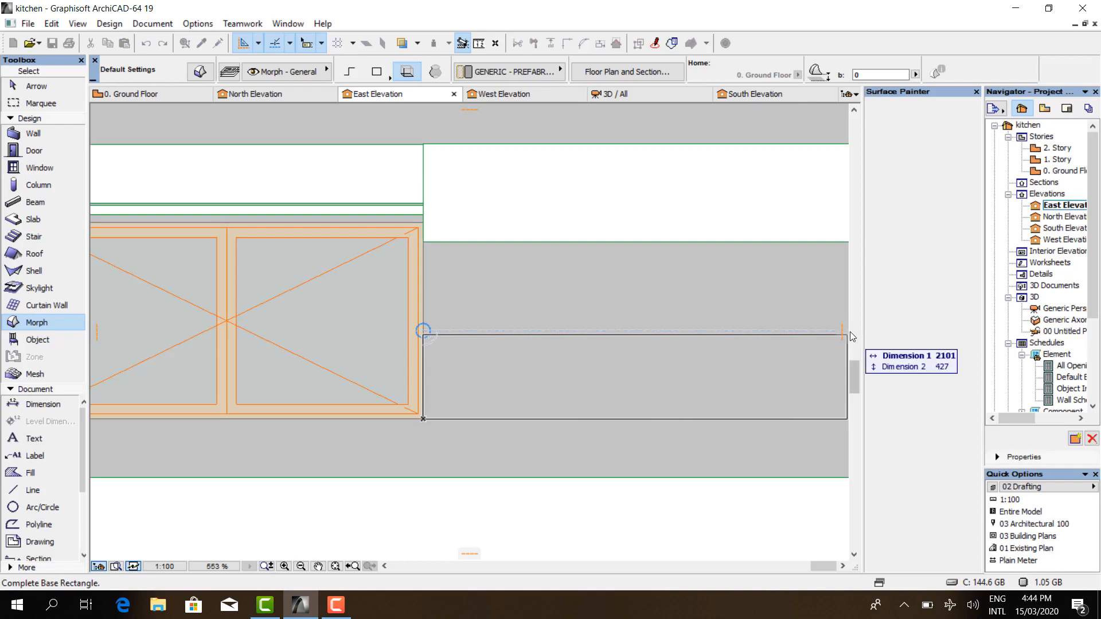
scroll(457, 347, down, 2)
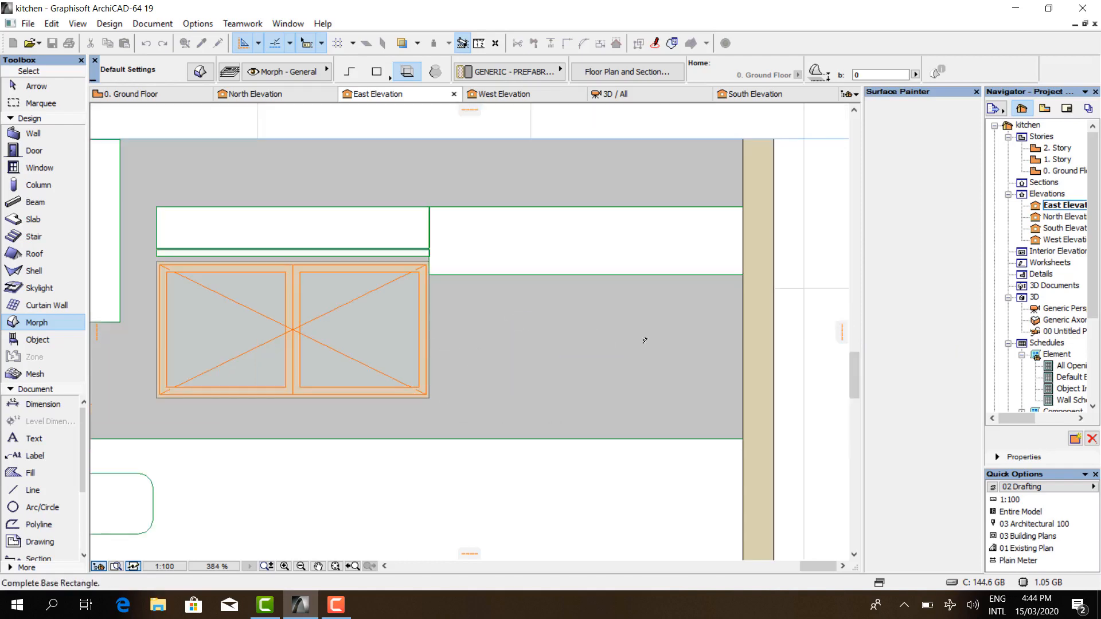
scroll(817, 342, up, 2)
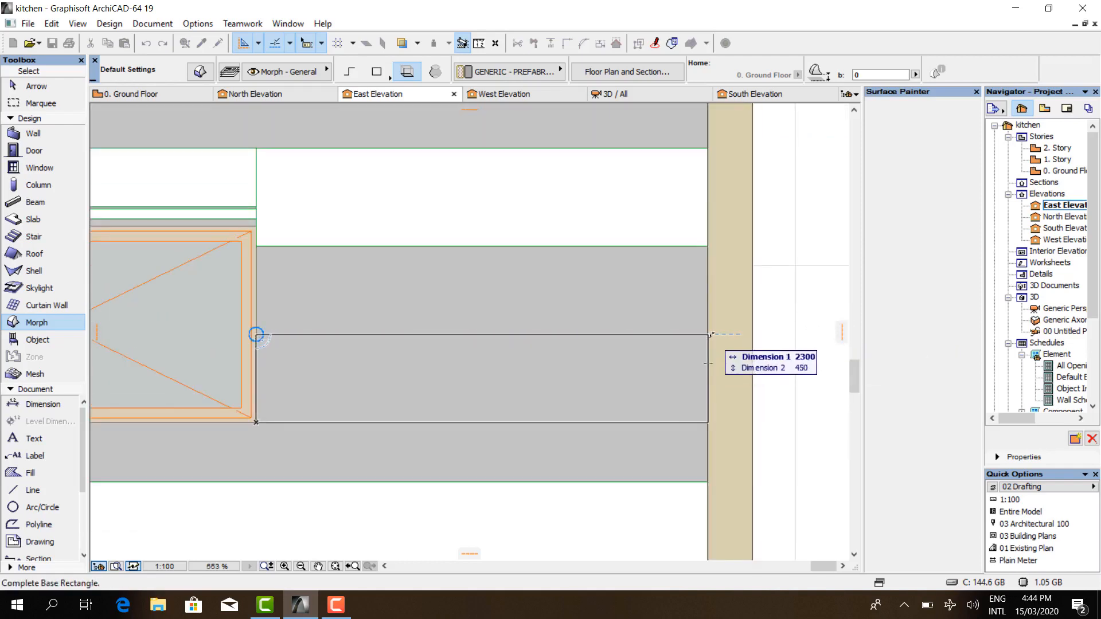
click(710, 336)
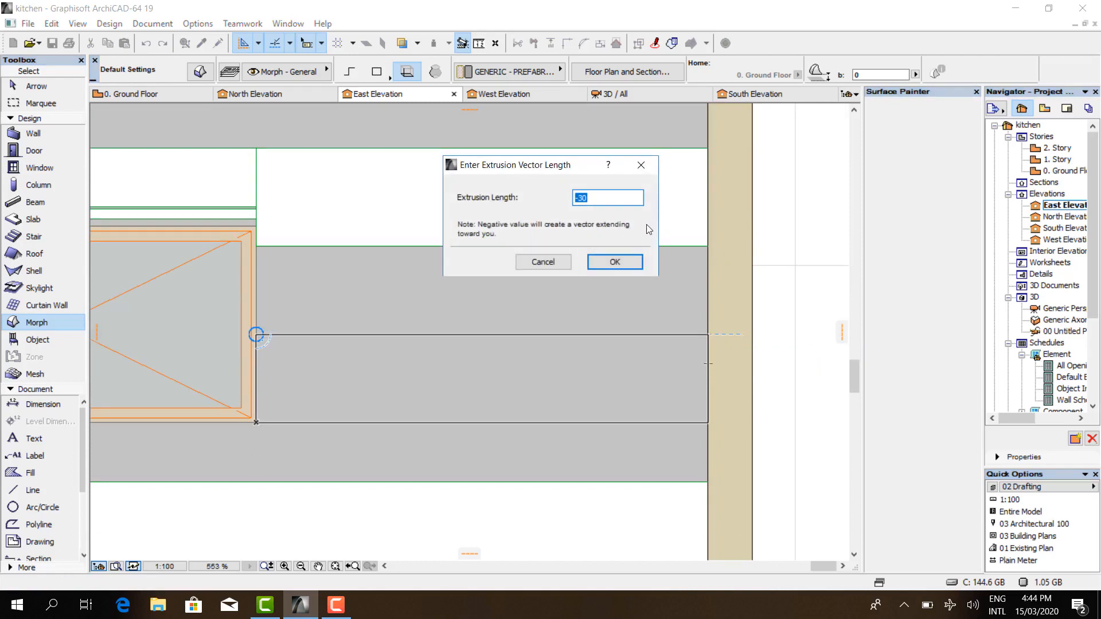
text(-15)
click(612, 261)
scroll(629, 300, down, 4)
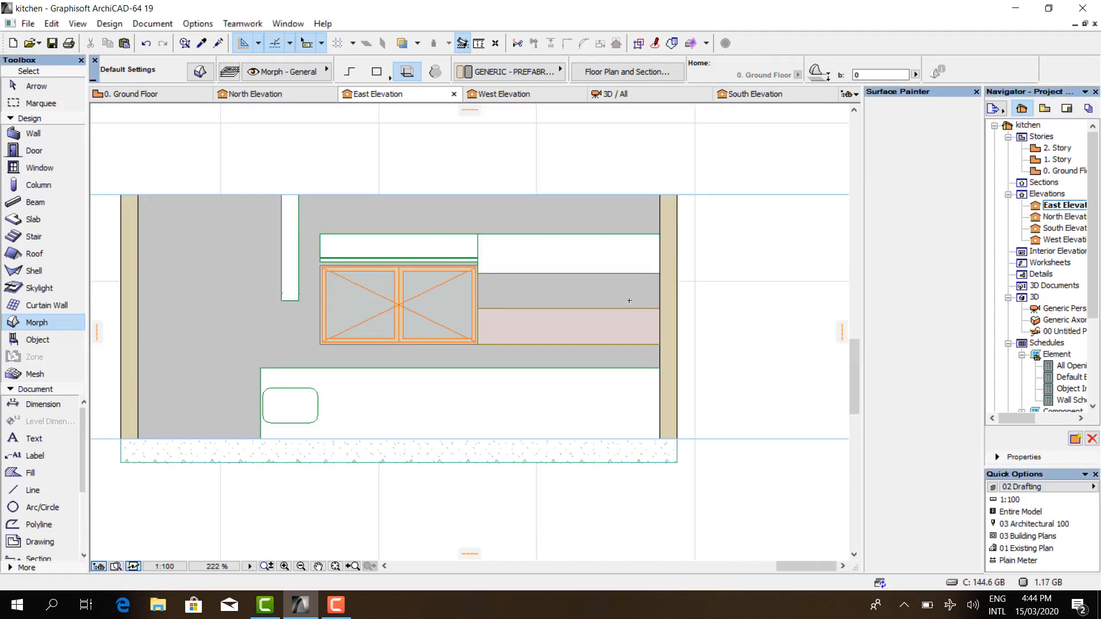
key(Escape)
click(509, 344)
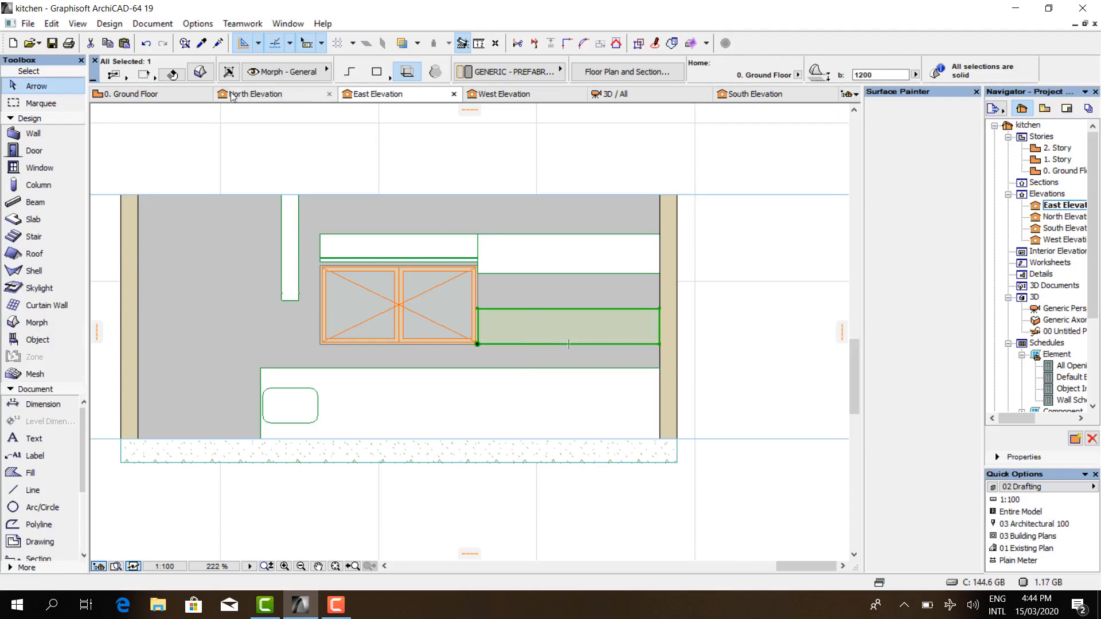
click(200, 71)
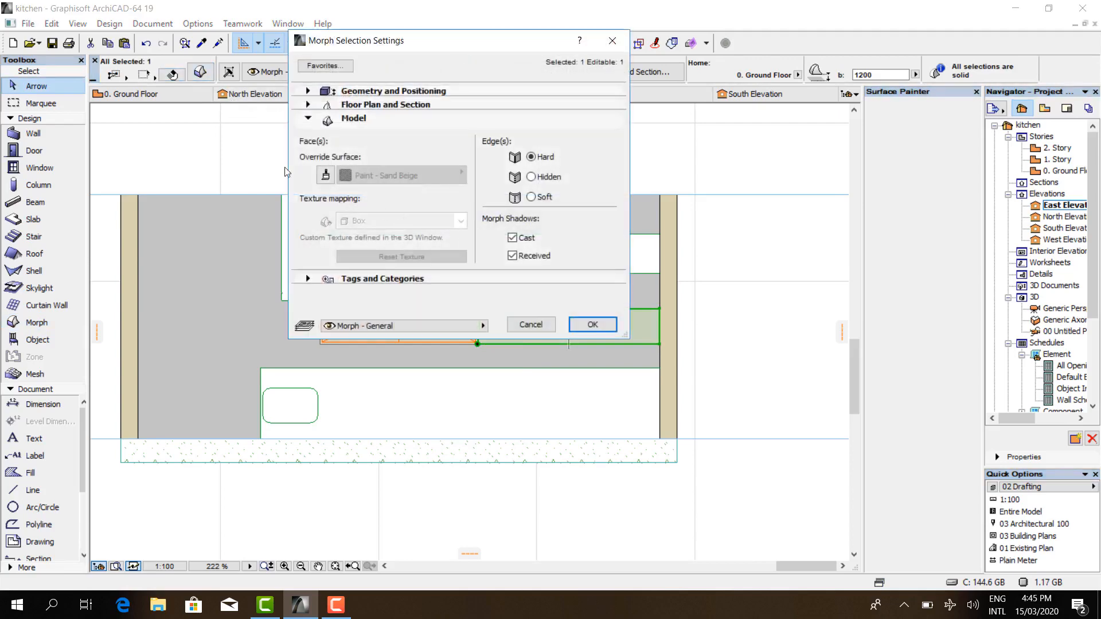
click(612, 40)
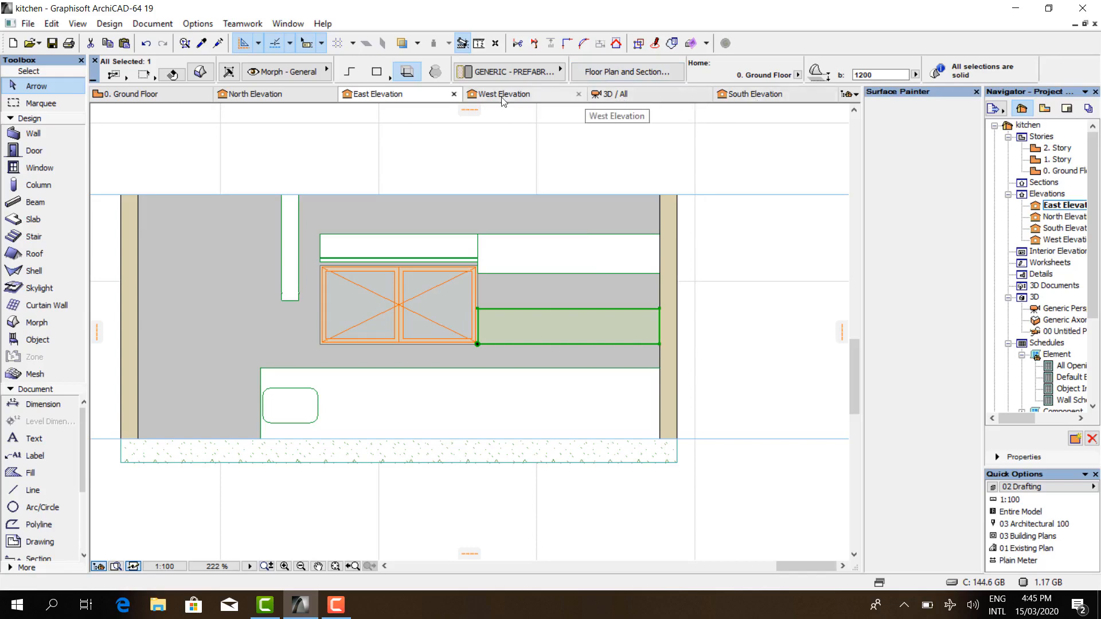
- In the 3D view, paint the new morph strip behind the sinks with a walnut wood surface
click(658, 96)
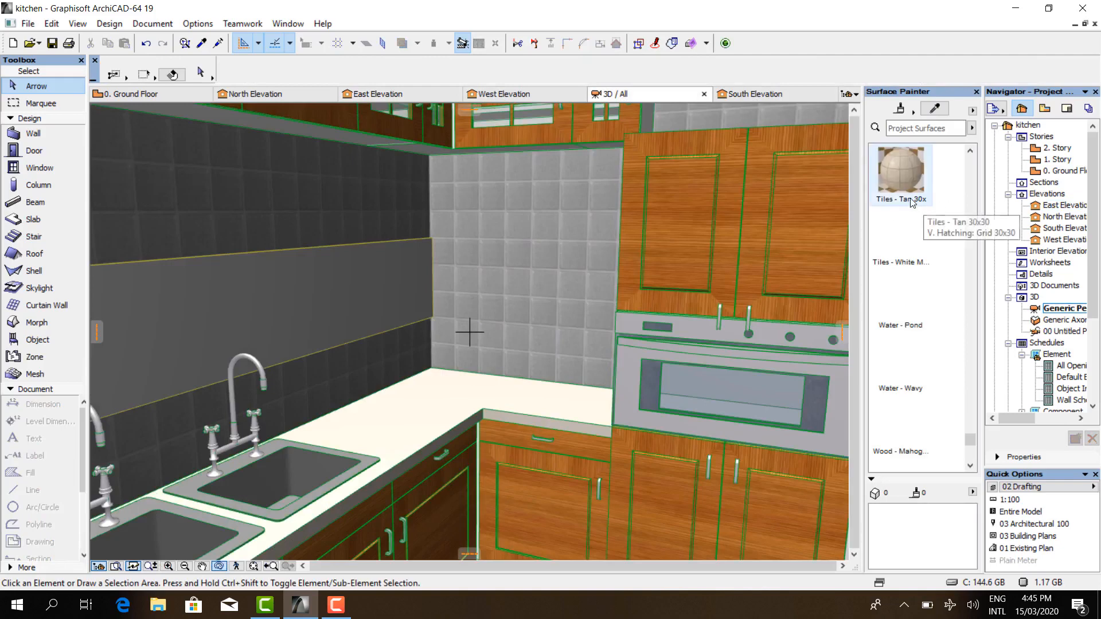
scroll(906, 309, down, 5)
click(900, 358)
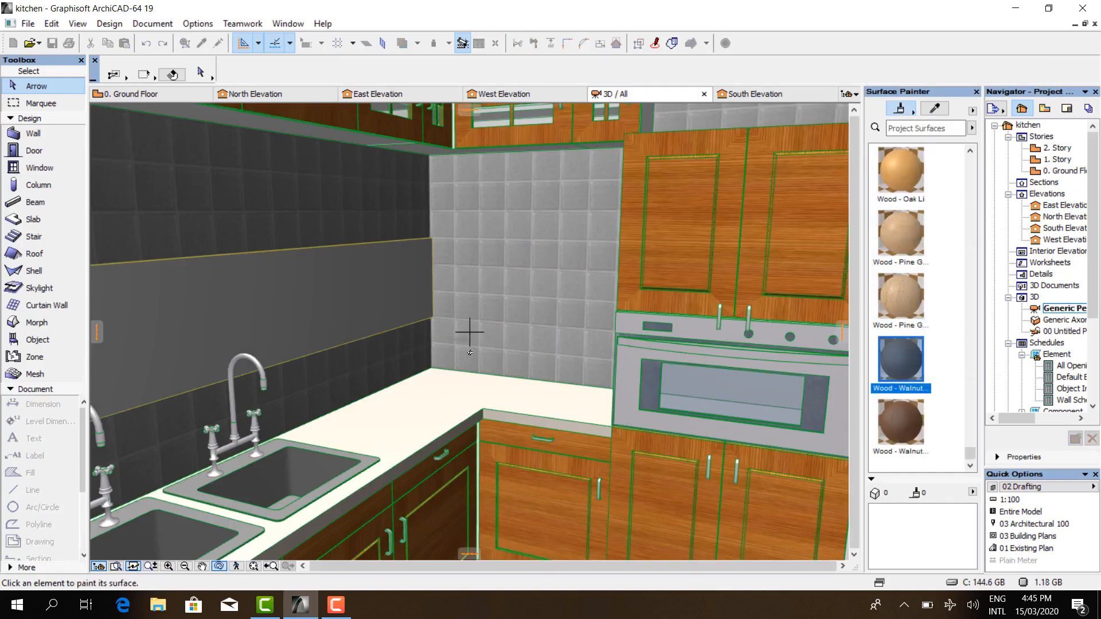
click(415, 296)
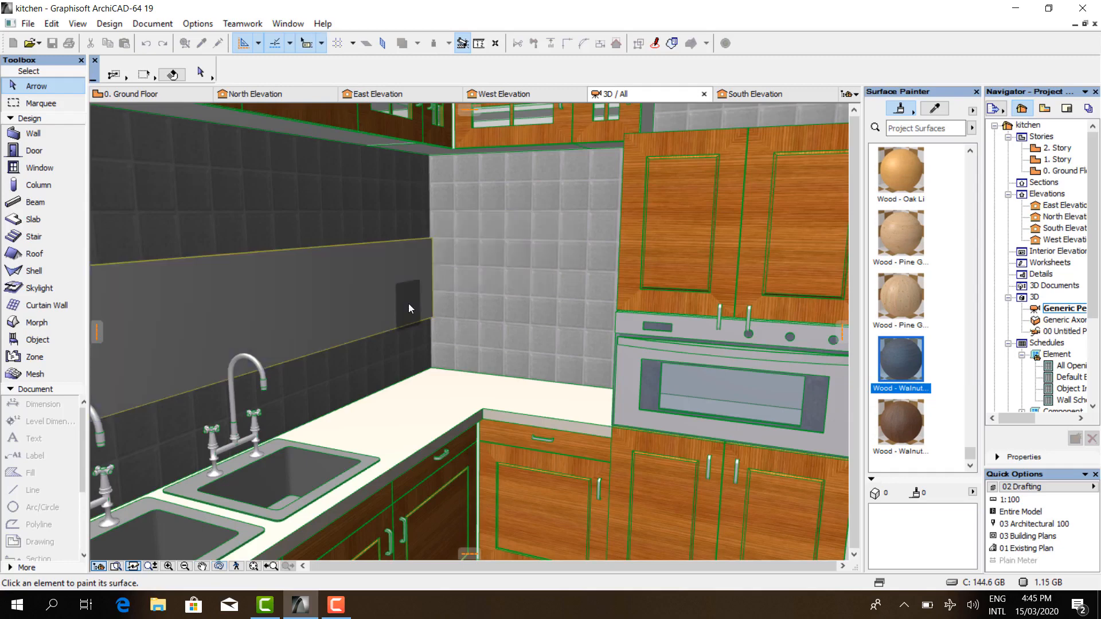
- Override the surface of the morph strip behind the sinks with Stone - Marble Pink
scroll(446, 313, down, 3)
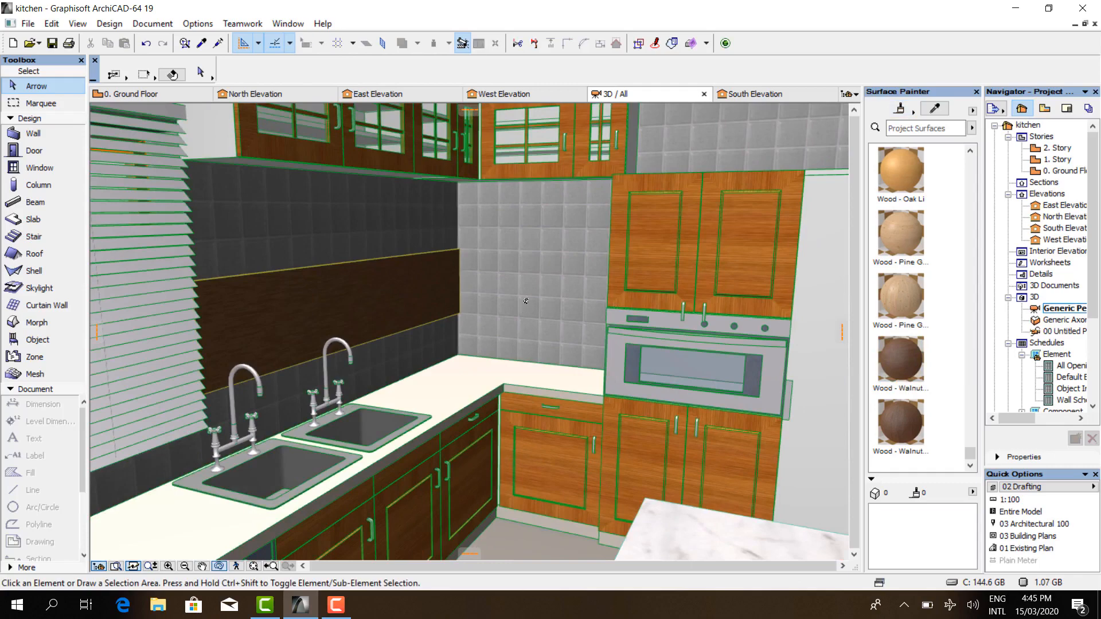
mouse_move(523, 304)
shift+middle_down()
mouse_move(458, 287)
mouse_move(498, 297)
mouse_move(520, 289)
shift+middle_up()
scroll(389, 259, up, 5)
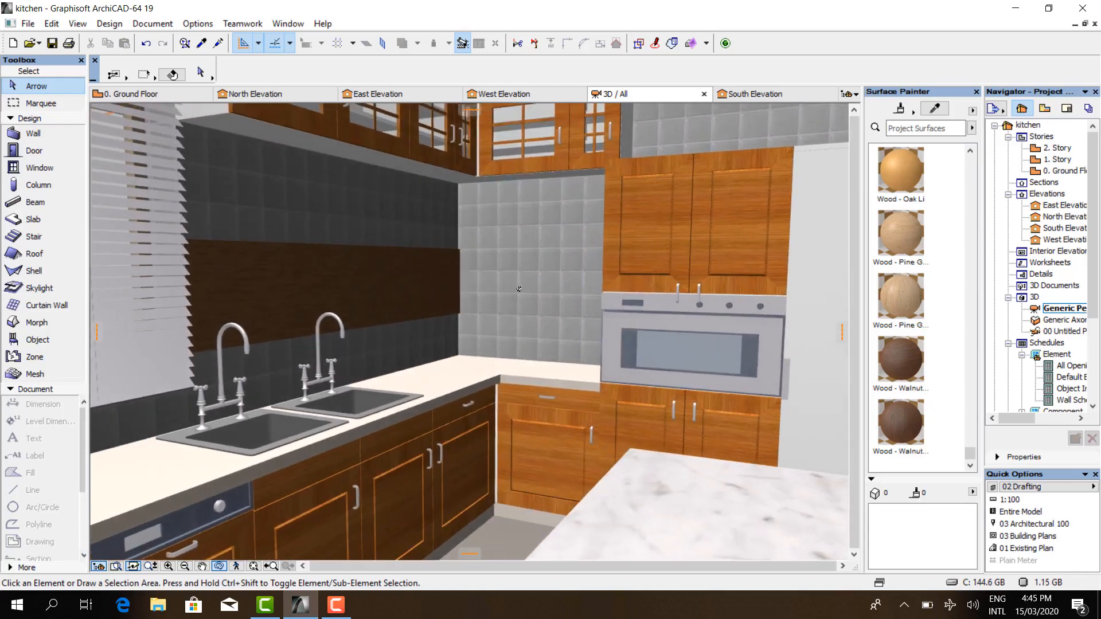
scroll(386, 261, down, 3)
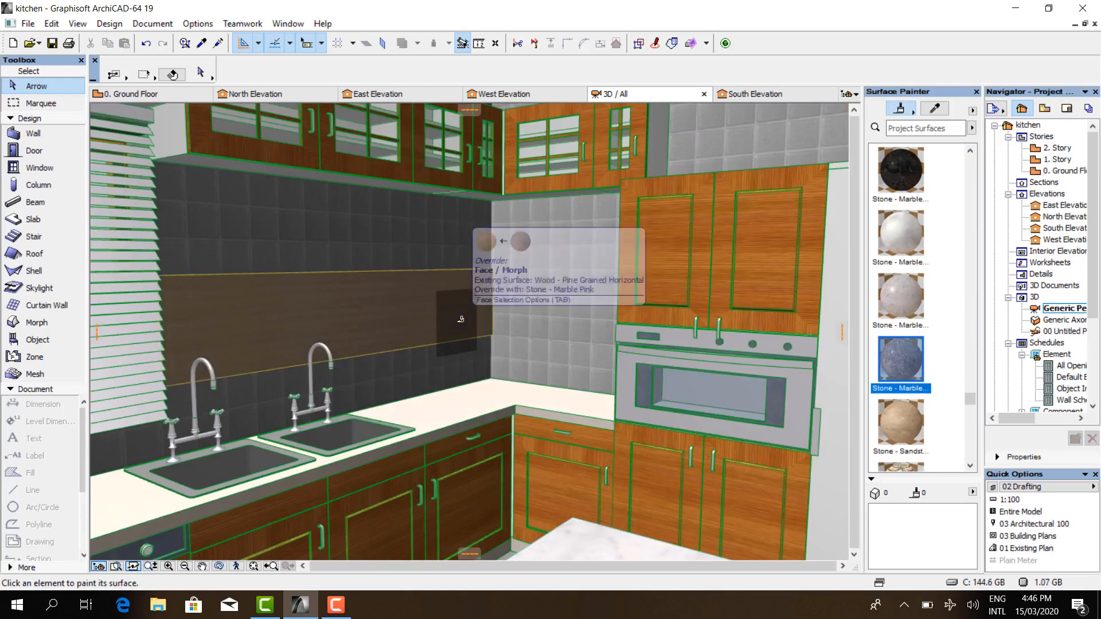
drag(471, 230, 477, 338)
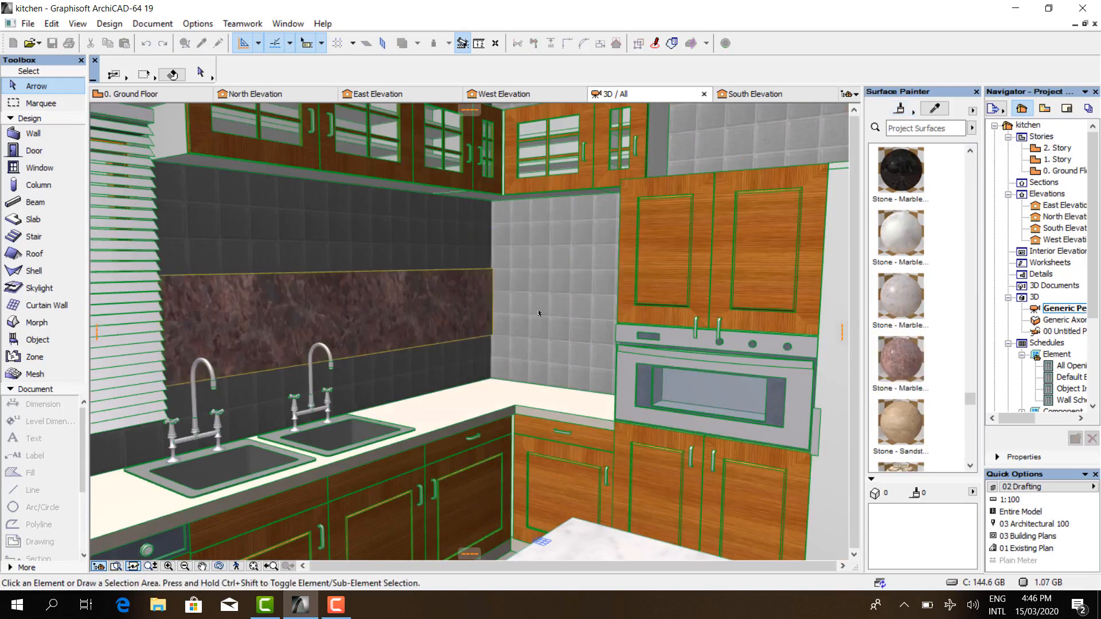
- Examine the marble strip behind the sinks from several angles, both up close and across the island
scroll(540, 313, down, 2)
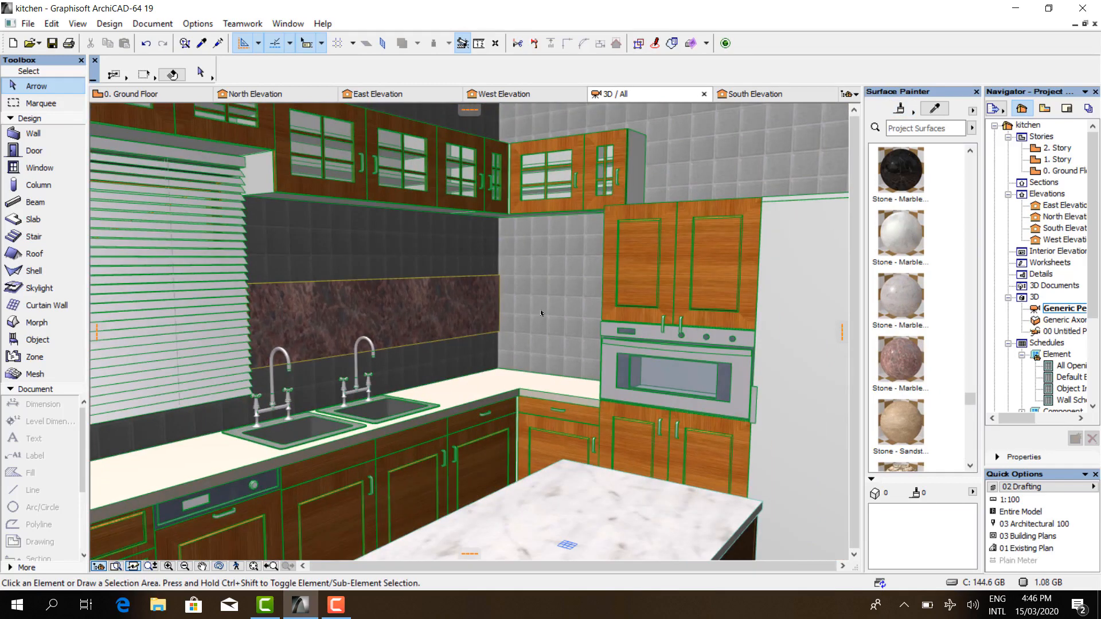
shift+middle_drag(541, 313, 412, 314)
scroll(412, 315, up, 5)
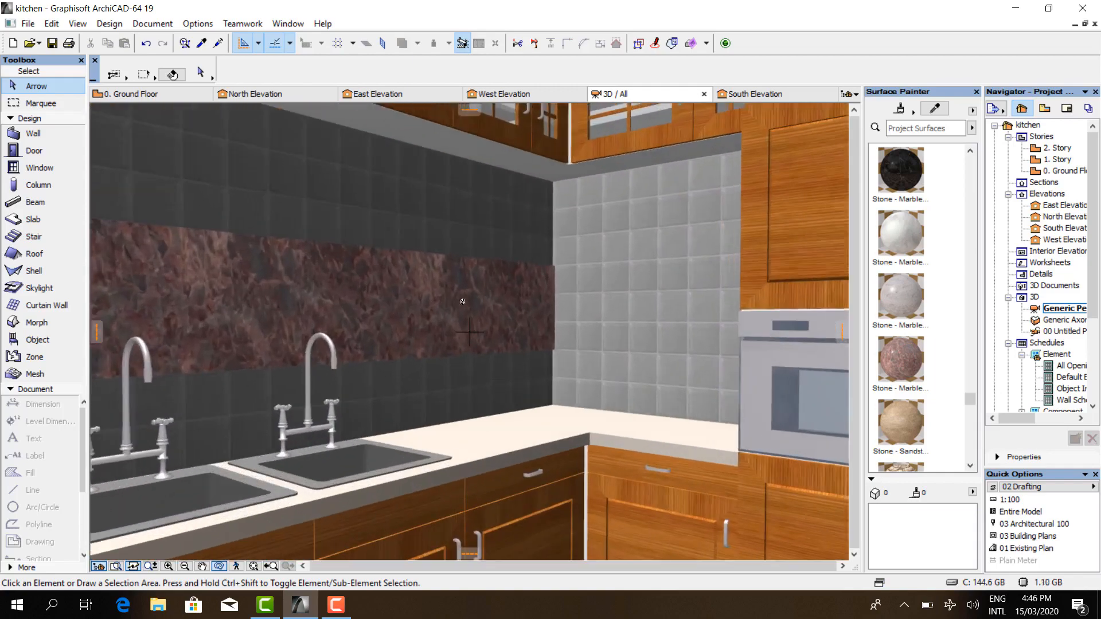
scroll(397, 255, up, 3)
scroll(415, 259, down, 8)
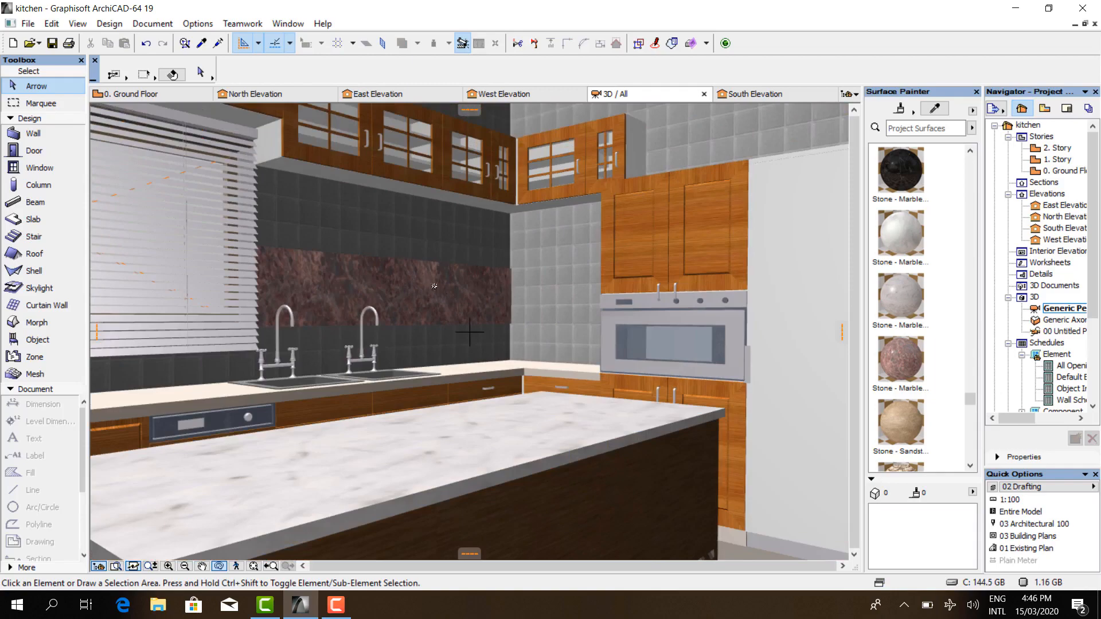
shift+middle_drag(434, 286, 486, 300)
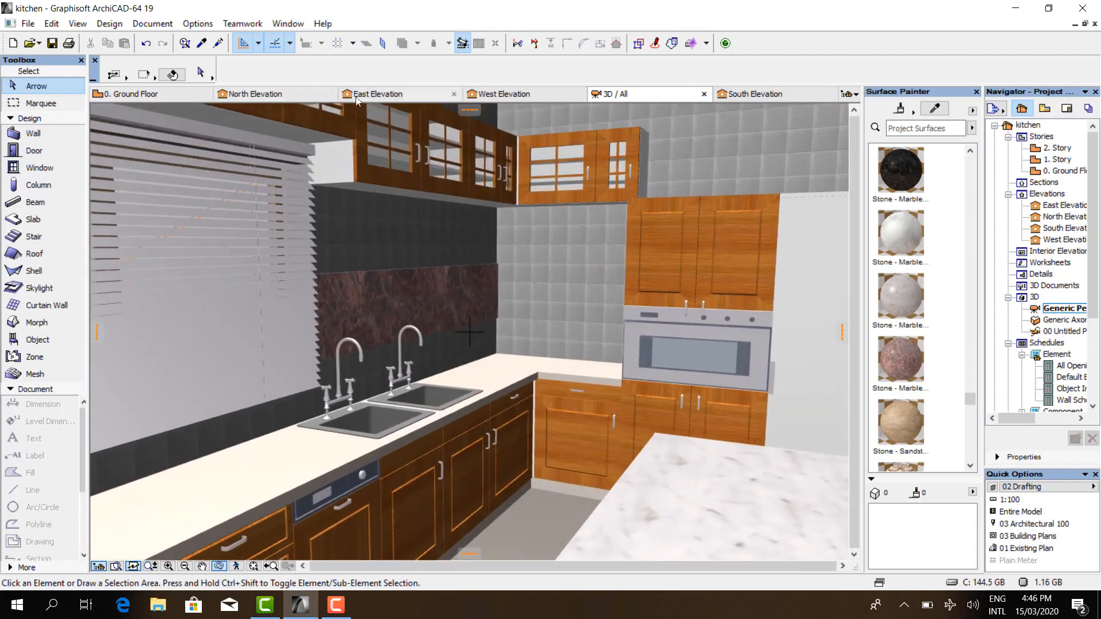
- On the ground floor plan, move the East Elevation line from the window wall to between the sink counter and the island
click(138, 98)
scroll(243, 206, up, 4)
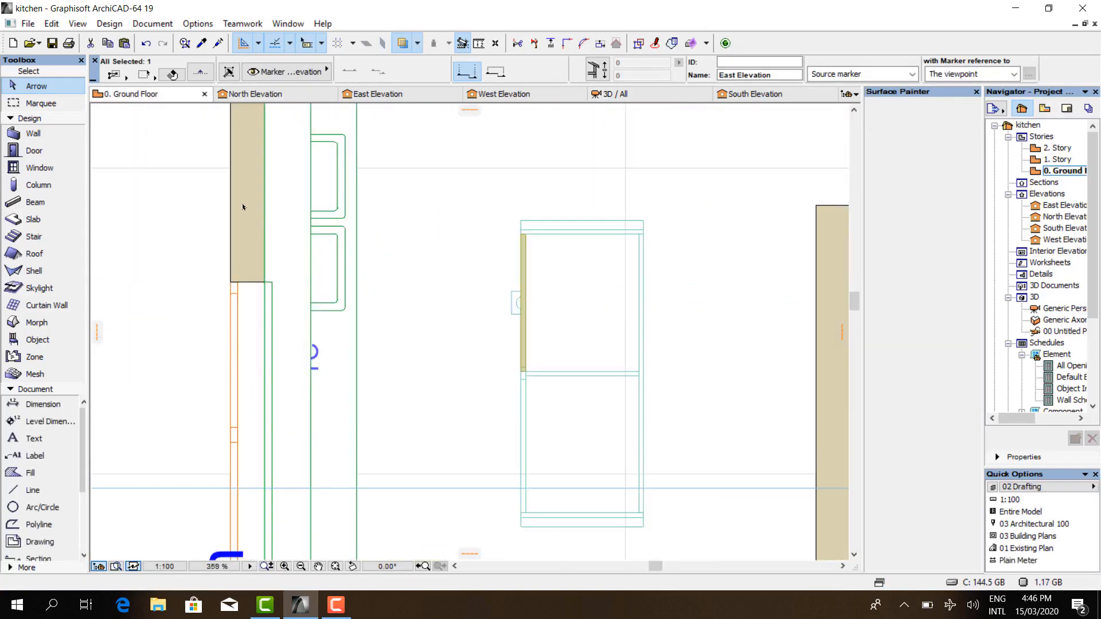
scroll(276, 248, up, 10)
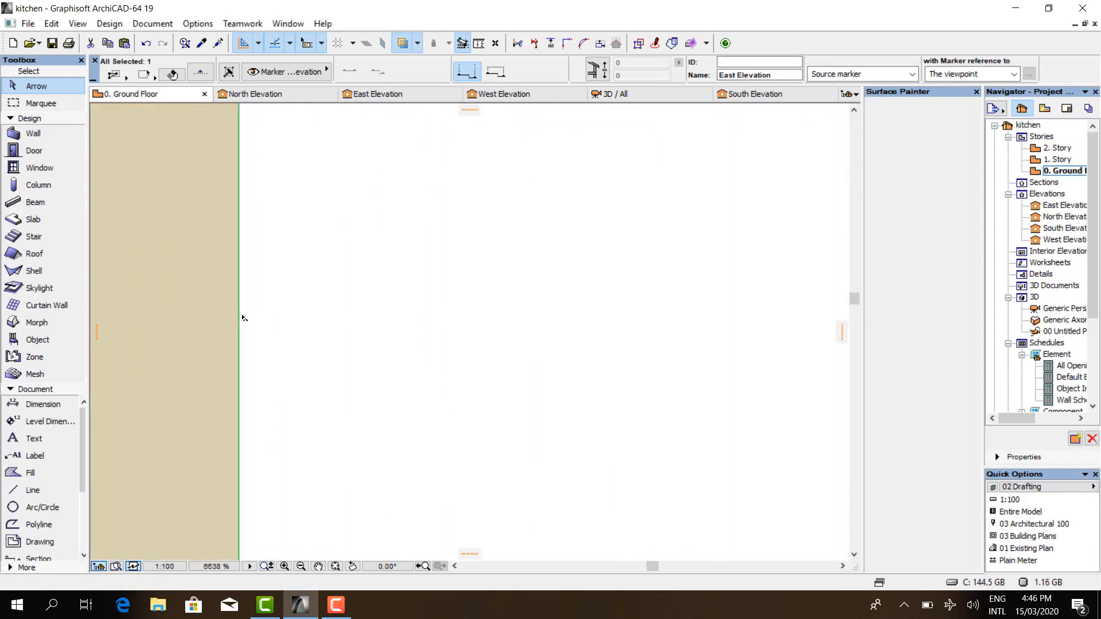
scroll(235, 301, down, 8)
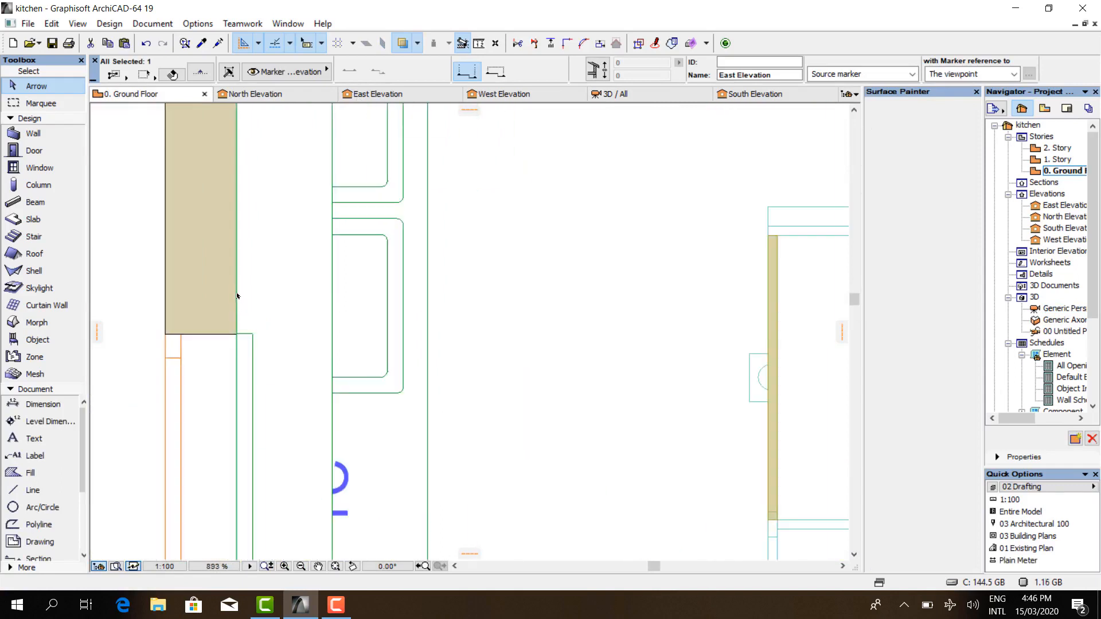
scroll(267, 376, down, 3)
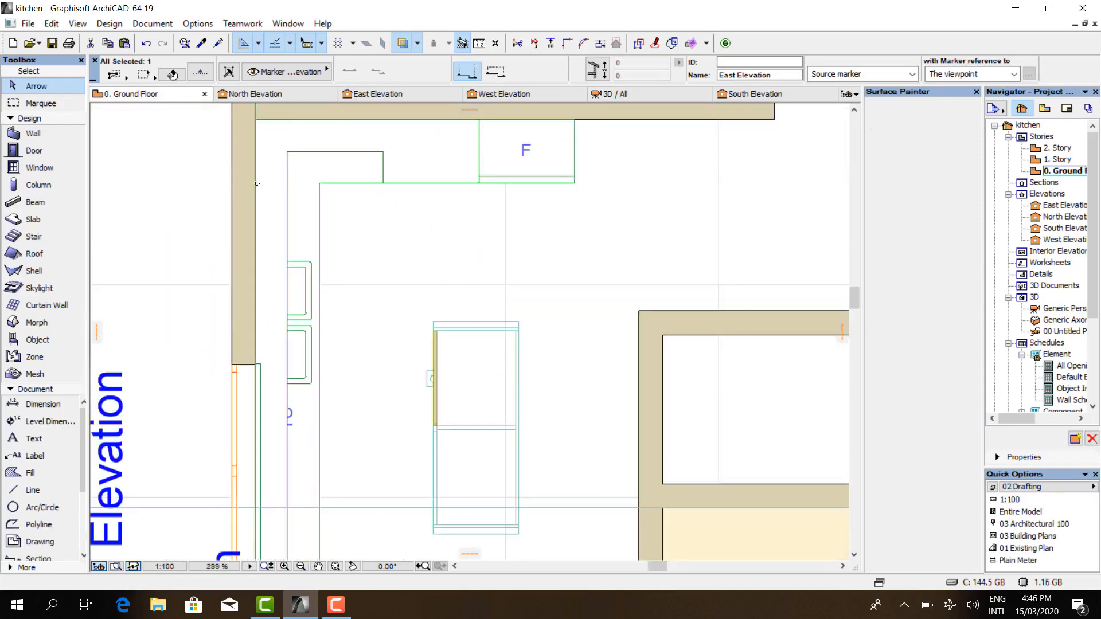
scroll(256, 183, down, 2)
scroll(273, 255, down, 3)
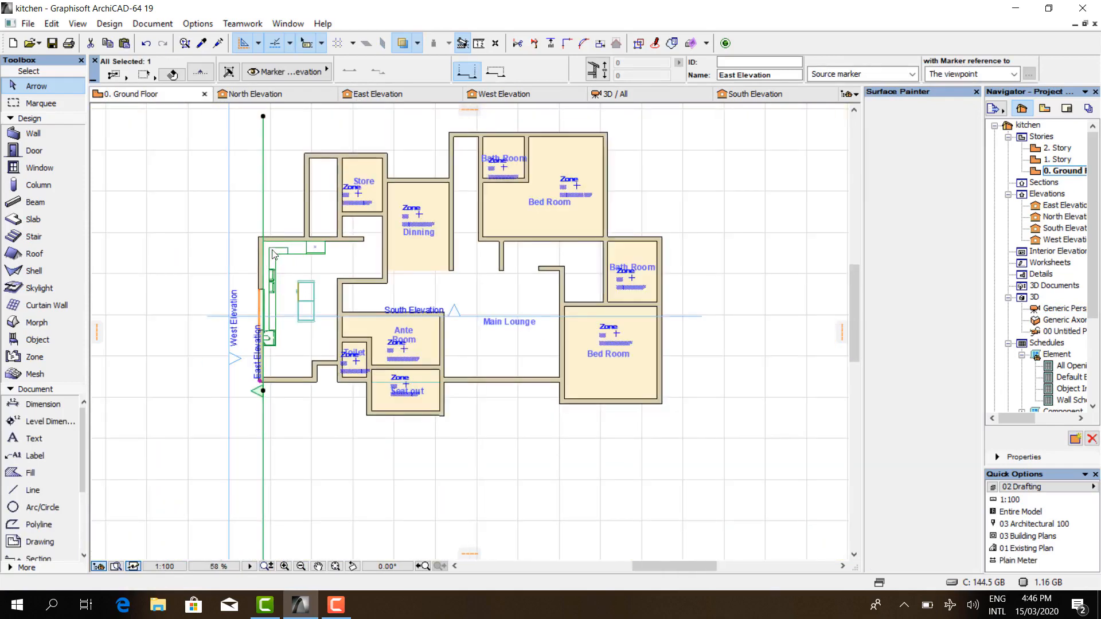
click(263, 210)
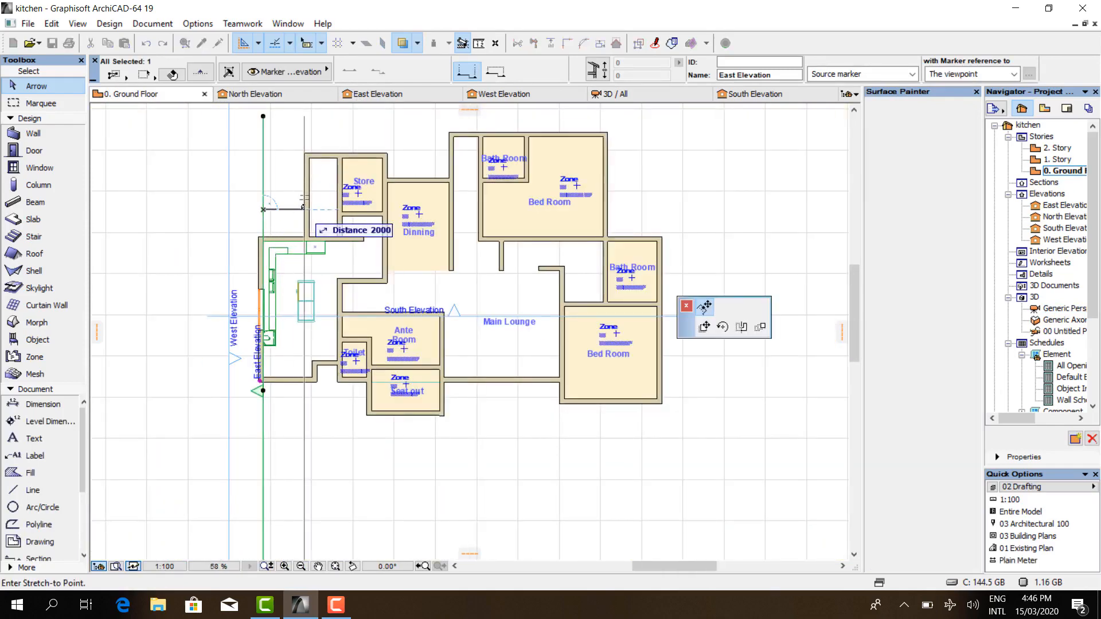
click(291, 205)
scroll(270, 243, up, 5)
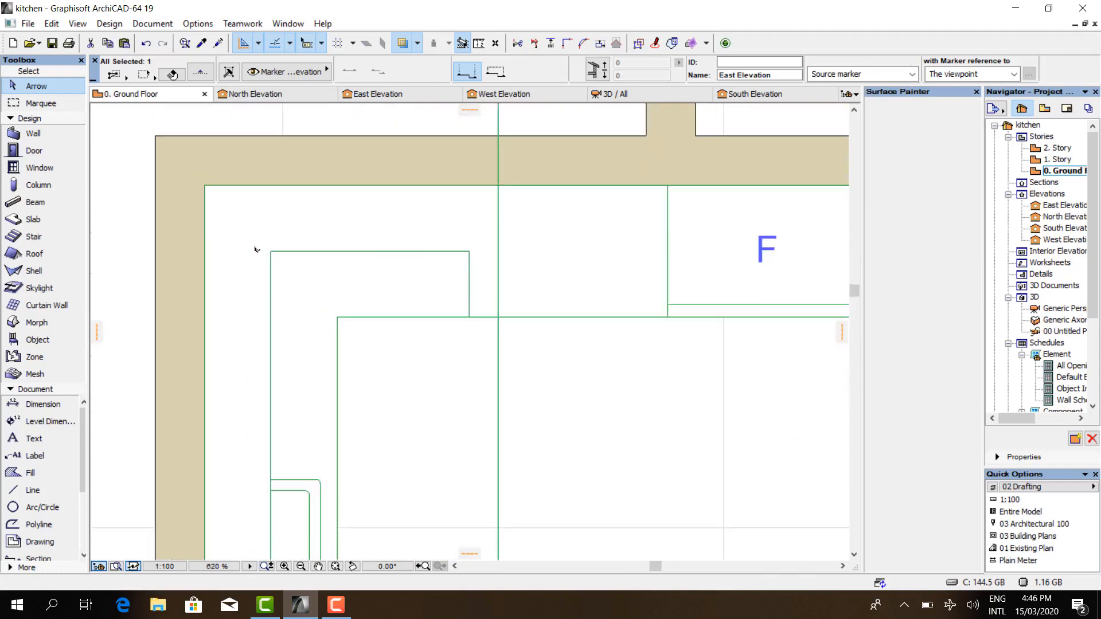
scroll(205, 198, up, 14)
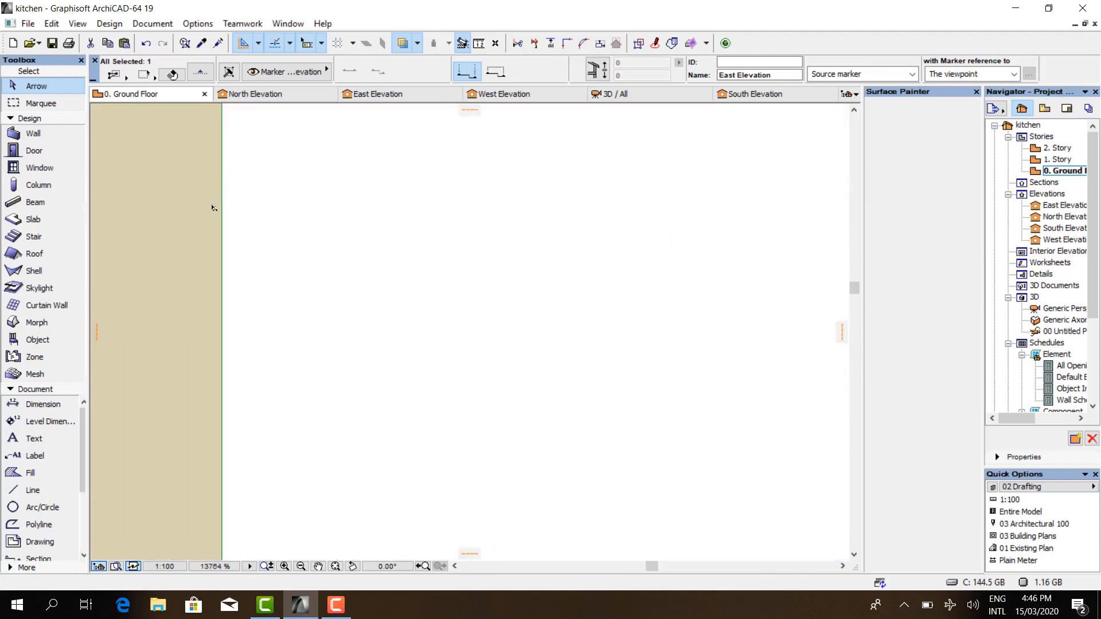
scroll(249, 178, down, 20)
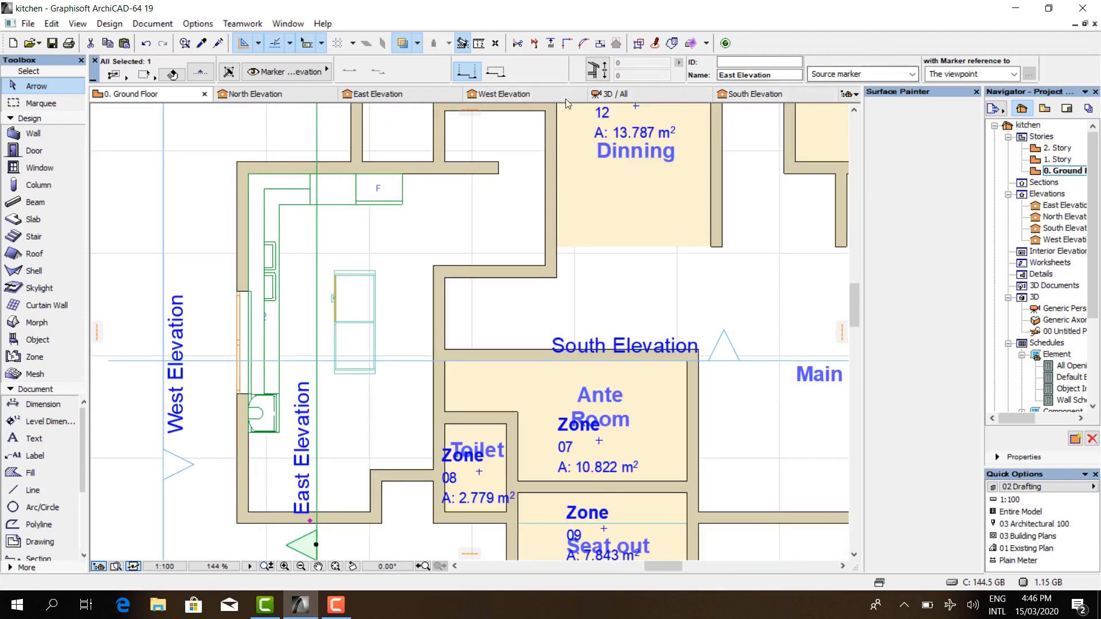
- In the East Elevation, drag a copy of the marble morph strip 4300 mm horizontally to the hood side, ending against the window's edge
click(378, 94)
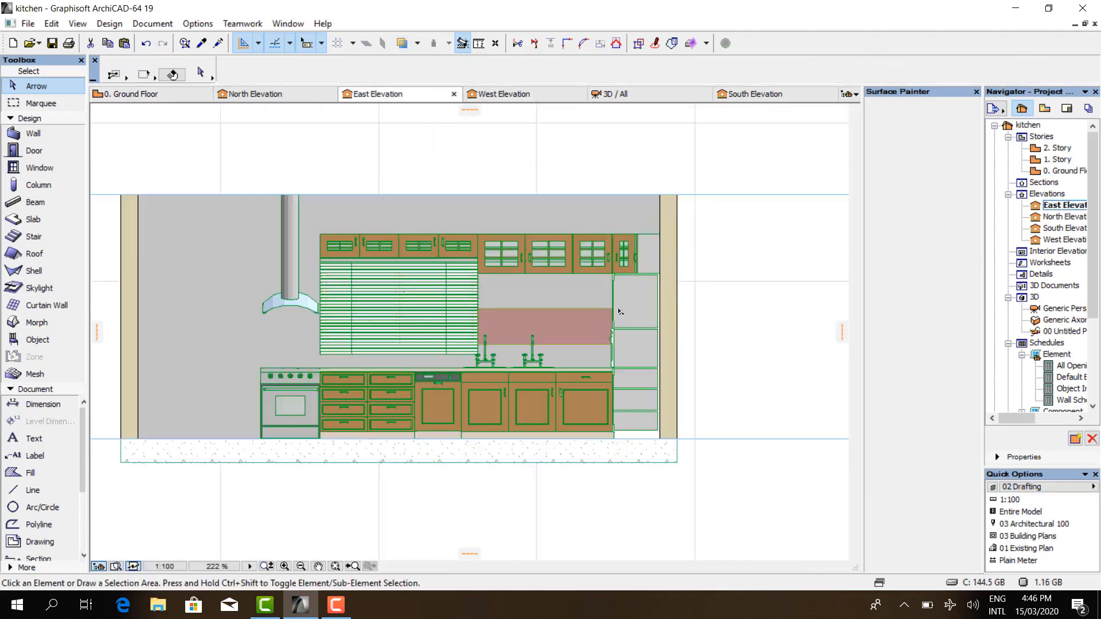
scroll(618, 307, up, 4)
click(618, 307)
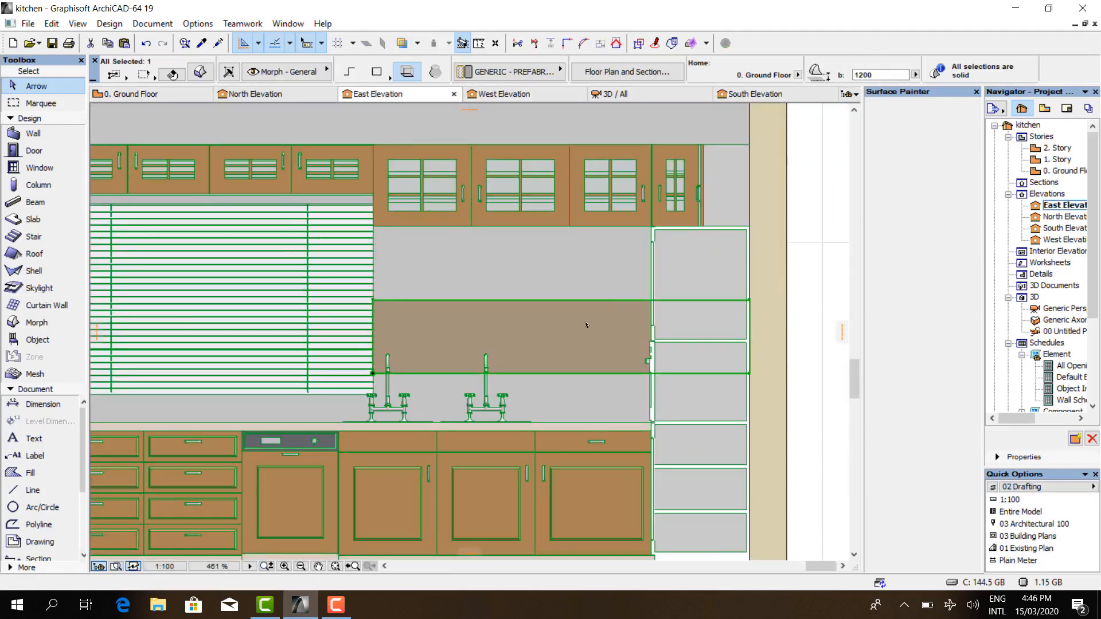
scroll(588, 318, down, 4)
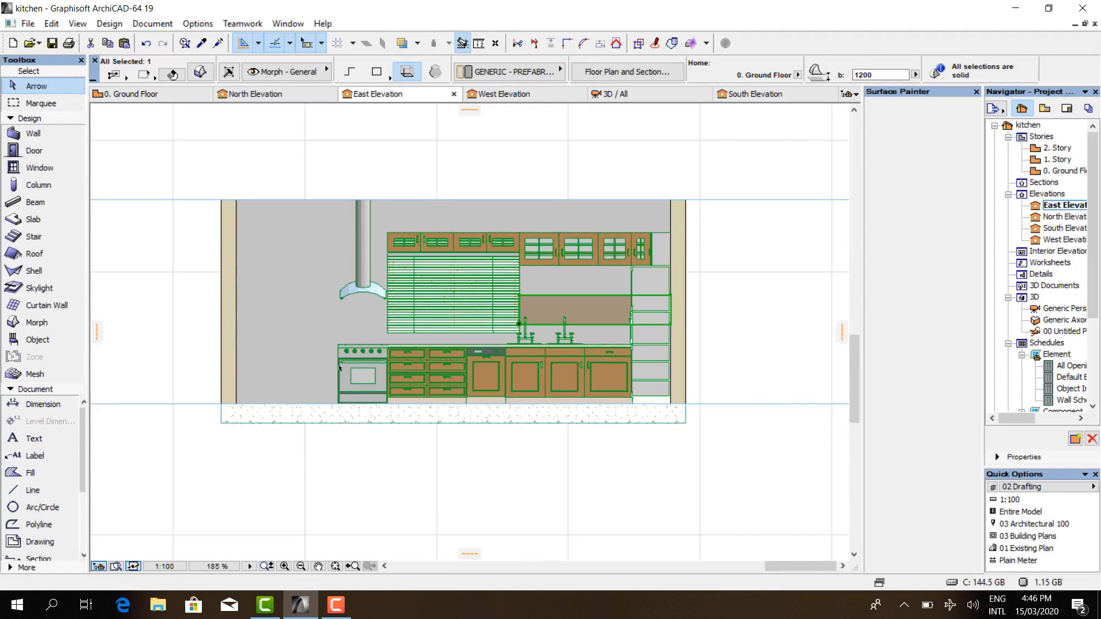
right_click(155, 356)
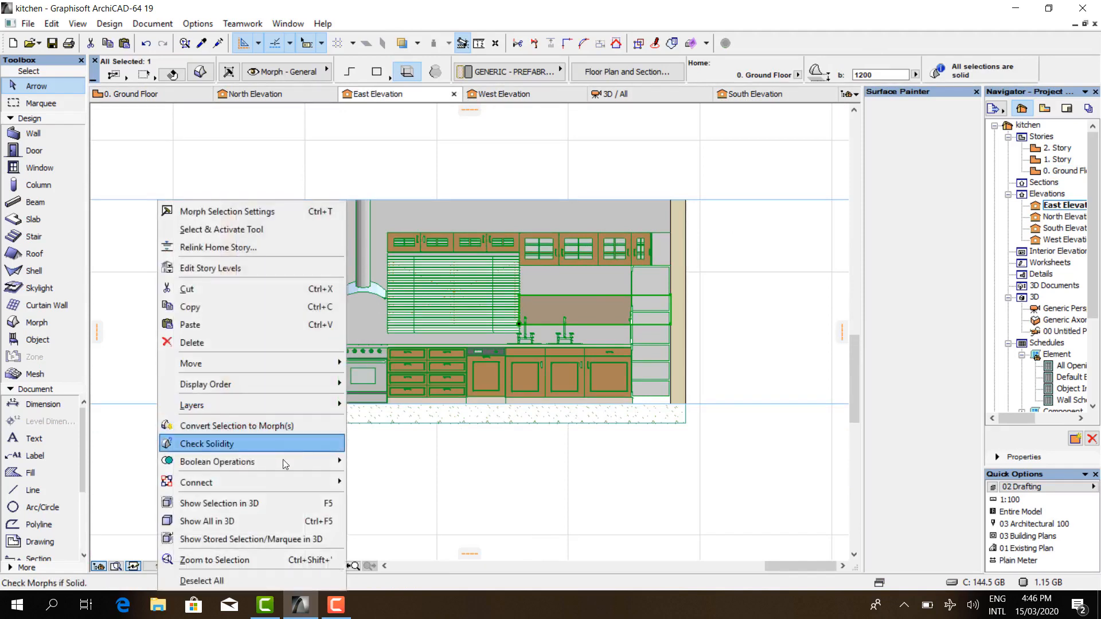
mouse_move(294, 462)
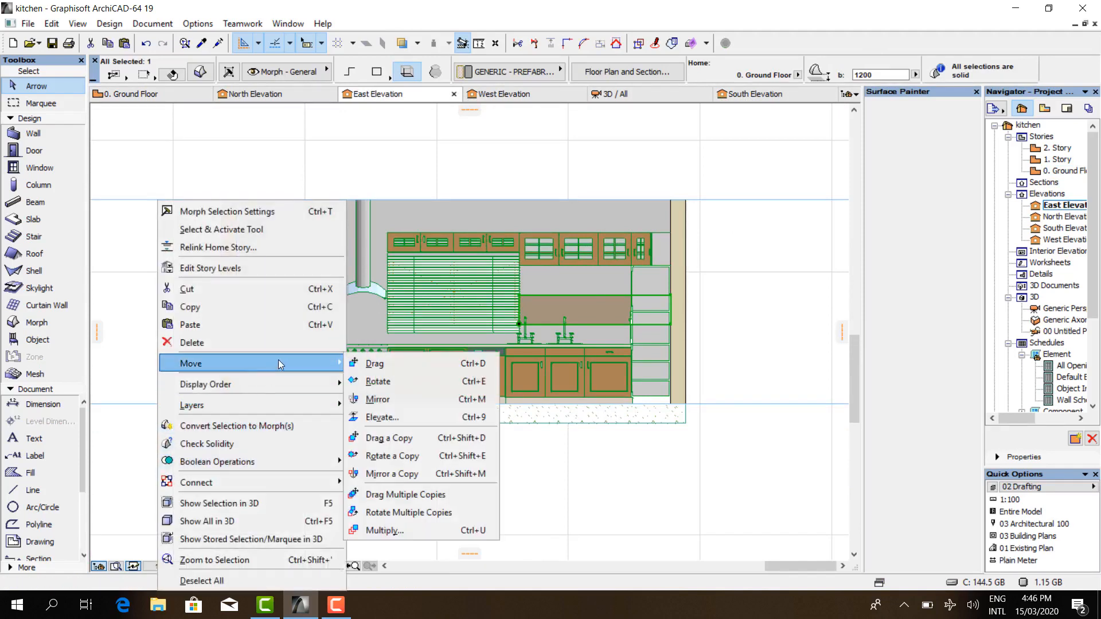
mouse_move(277, 360)
click(408, 441)
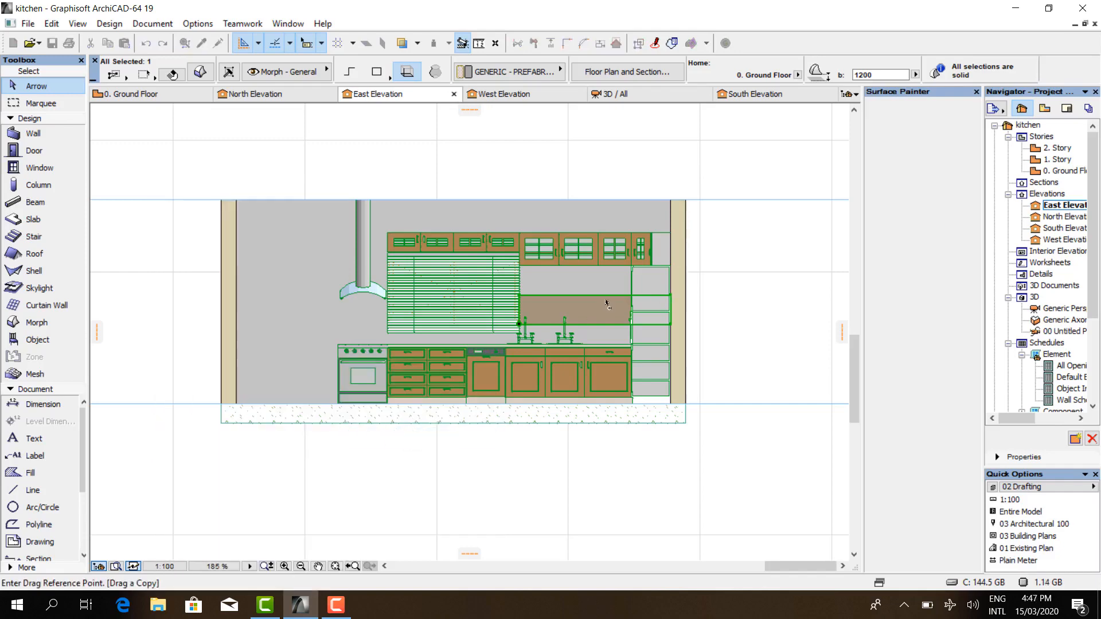
scroll(594, 304, up, 2)
scroll(608, 301, down, 3)
scroll(642, 297, up, 9)
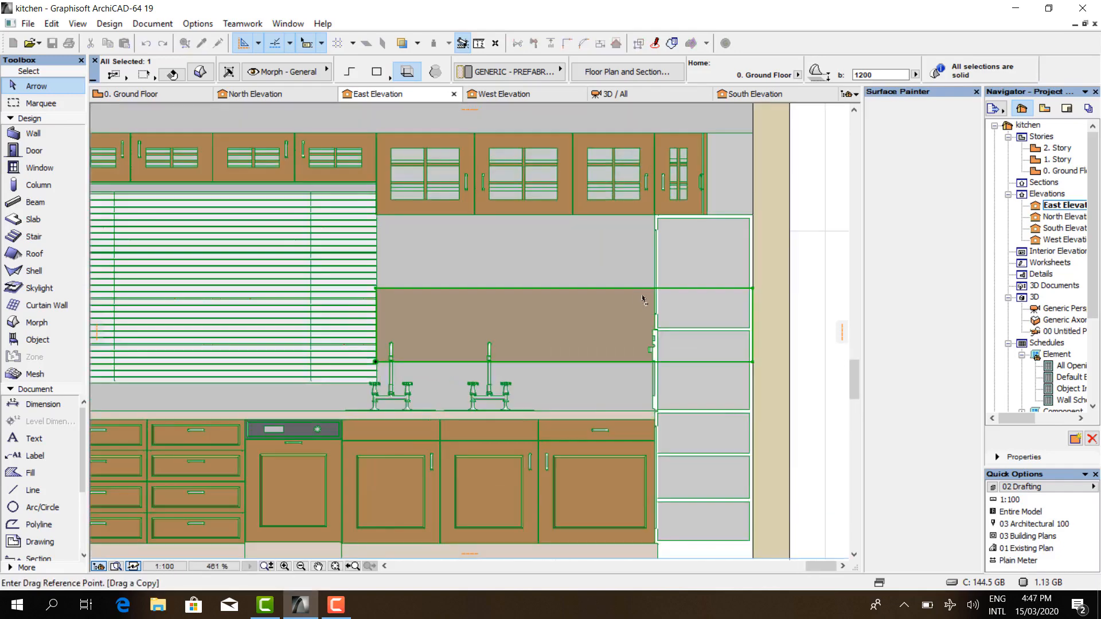
scroll(655, 299, down, 6)
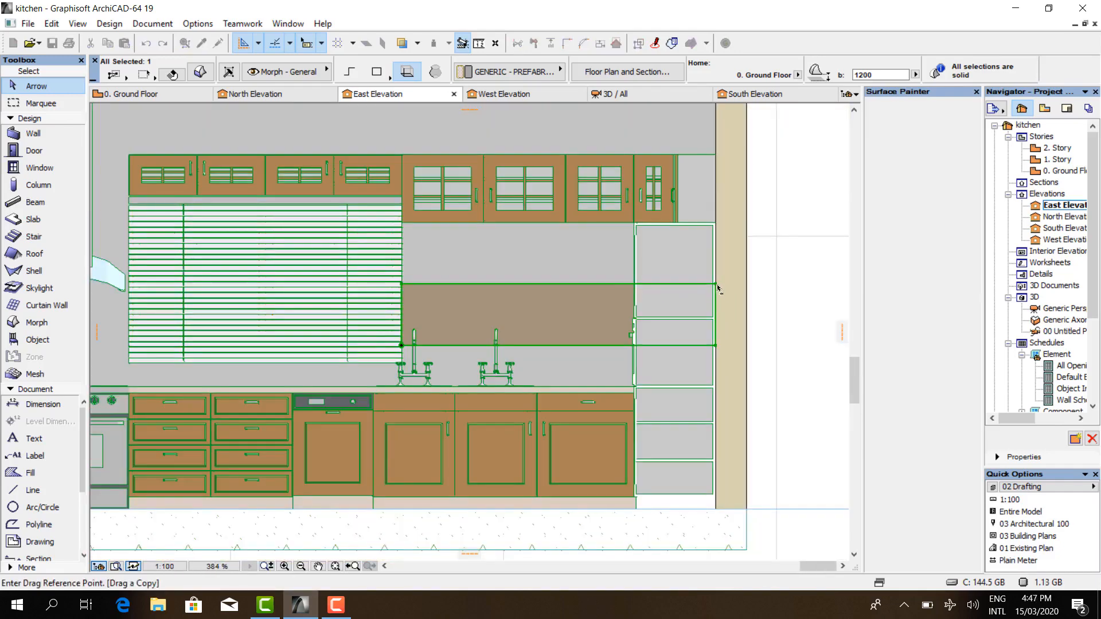
scroll(717, 292, up, 5)
scroll(716, 292, up, 3)
click(705, 274)
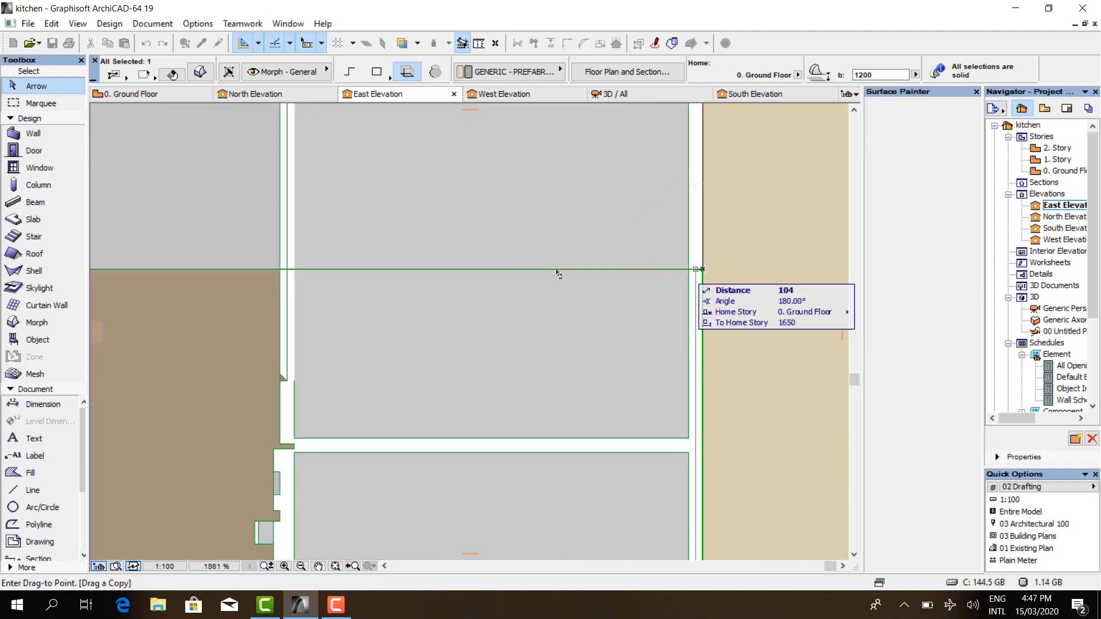
scroll(644, 273, down, 7)
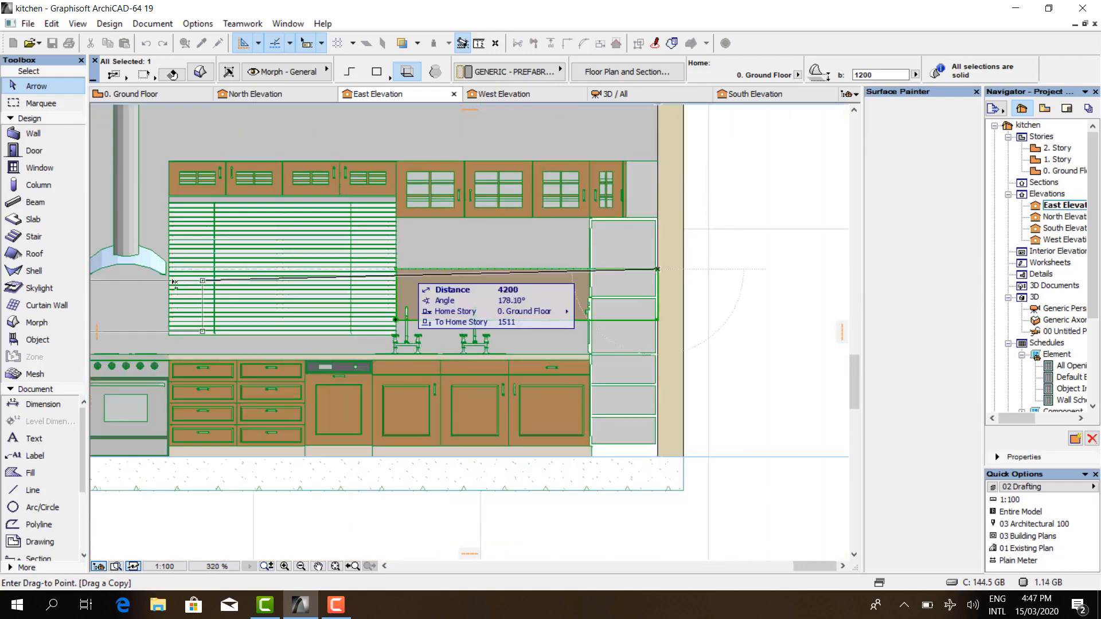
scroll(175, 271, up, 4)
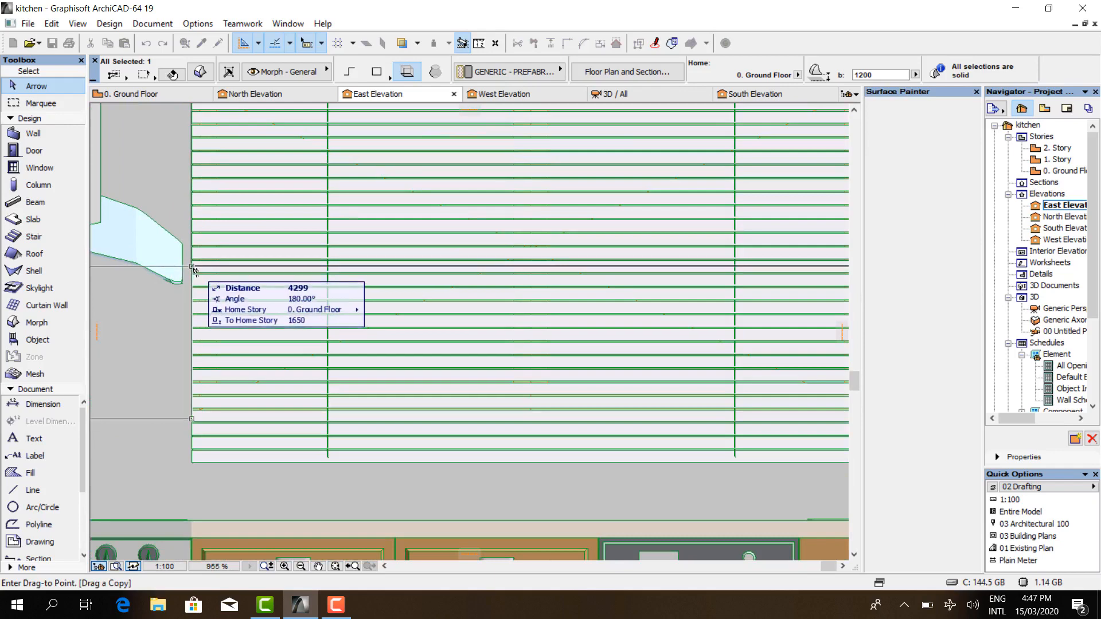
scroll(192, 269, up, 3)
scroll(194, 268, up, 1)
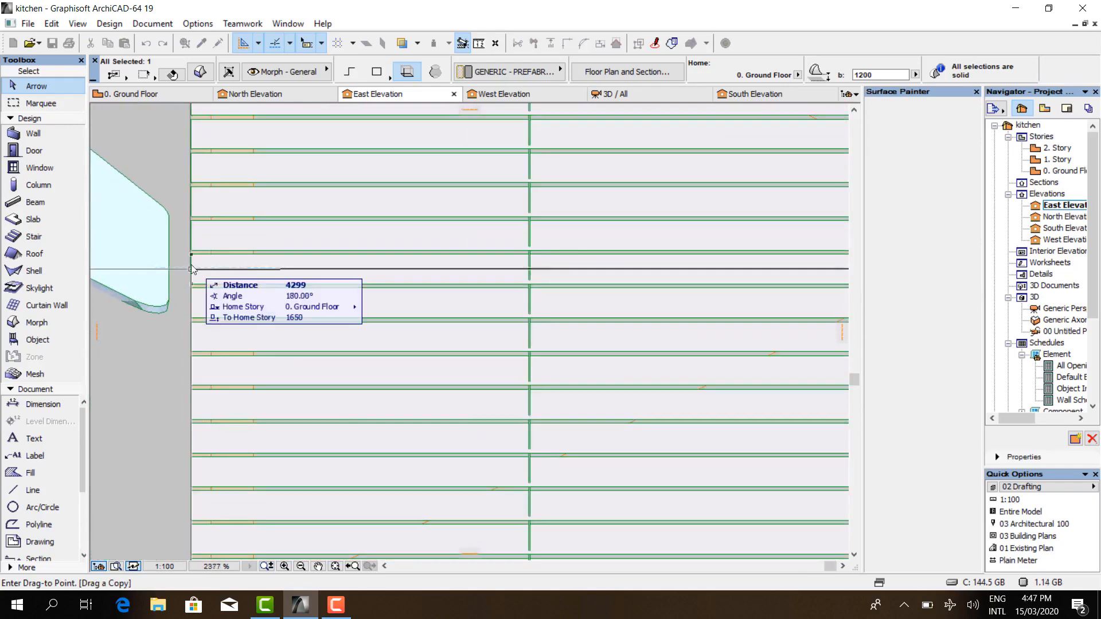
scroll(192, 268, up, 4)
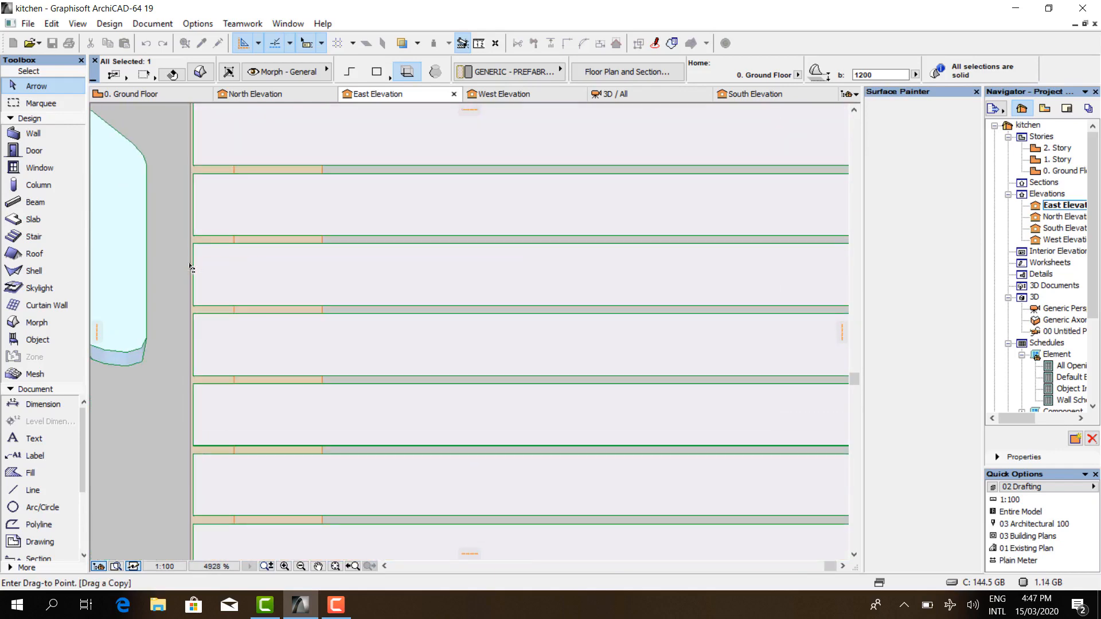
scroll(190, 274, up, 5)
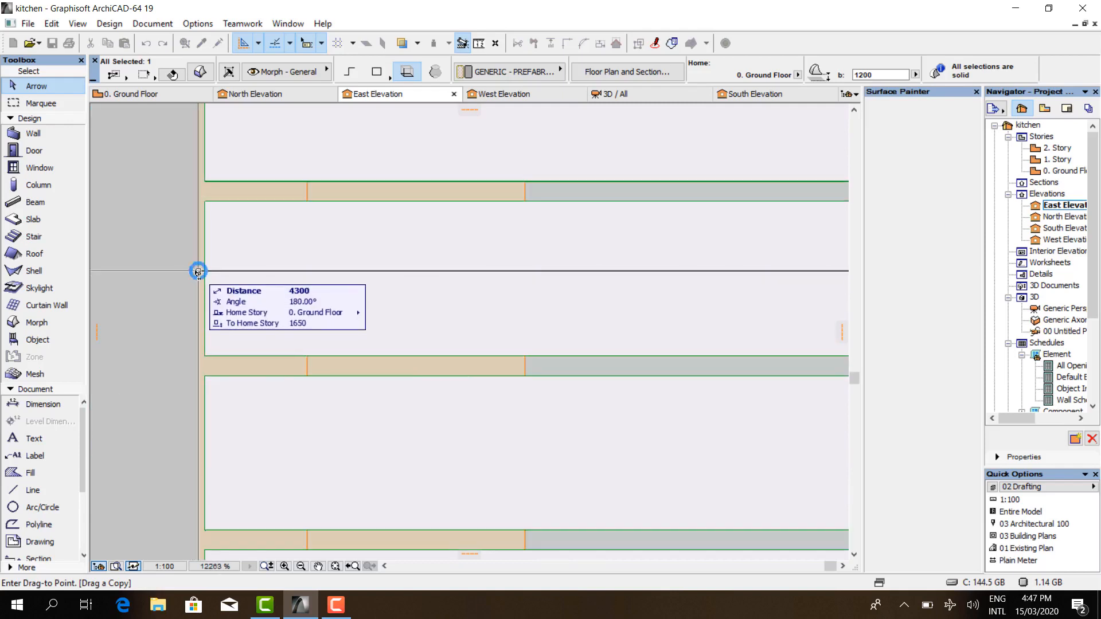
click(198, 272)
scroll(438, 266, down, 20)
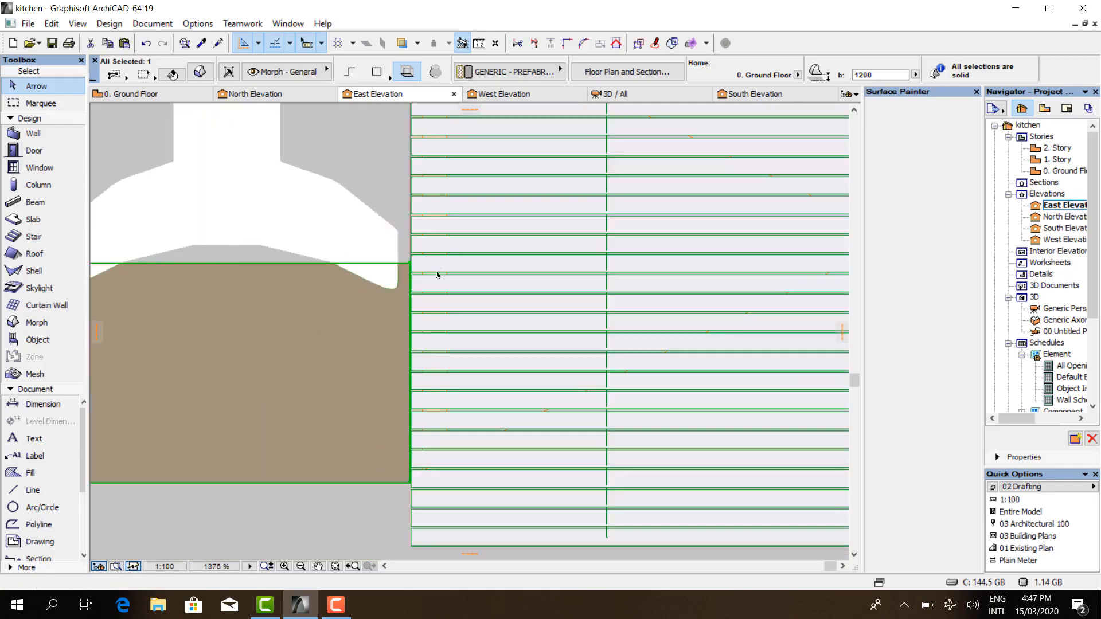
scroll(434, 287, down, 8)
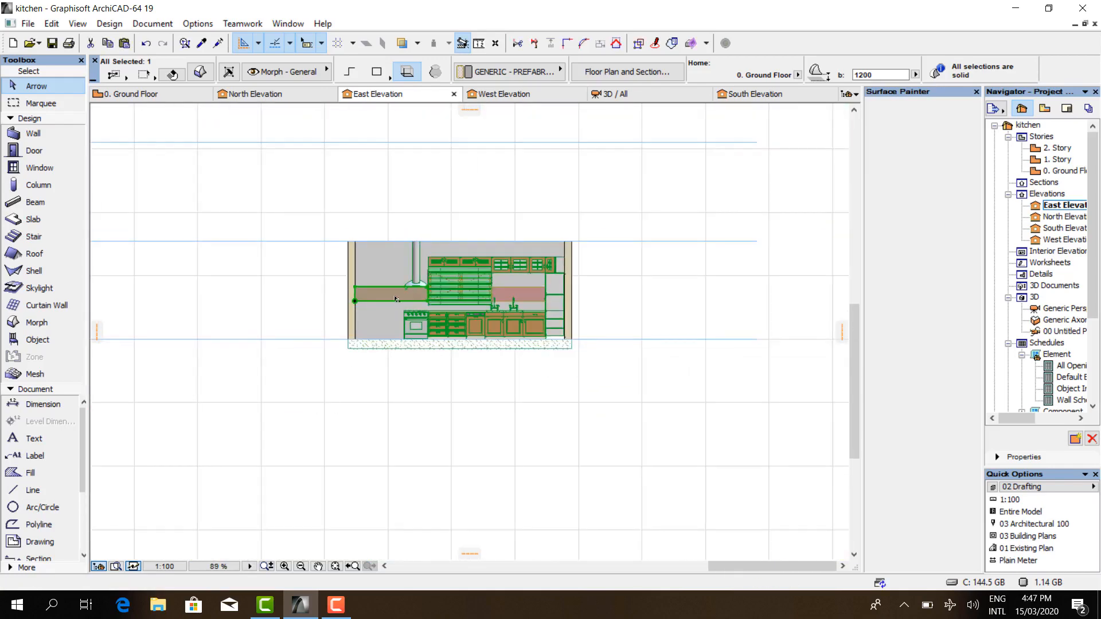
scroll(390, 299, up, 6)
scroll(390, 299, up, 1)
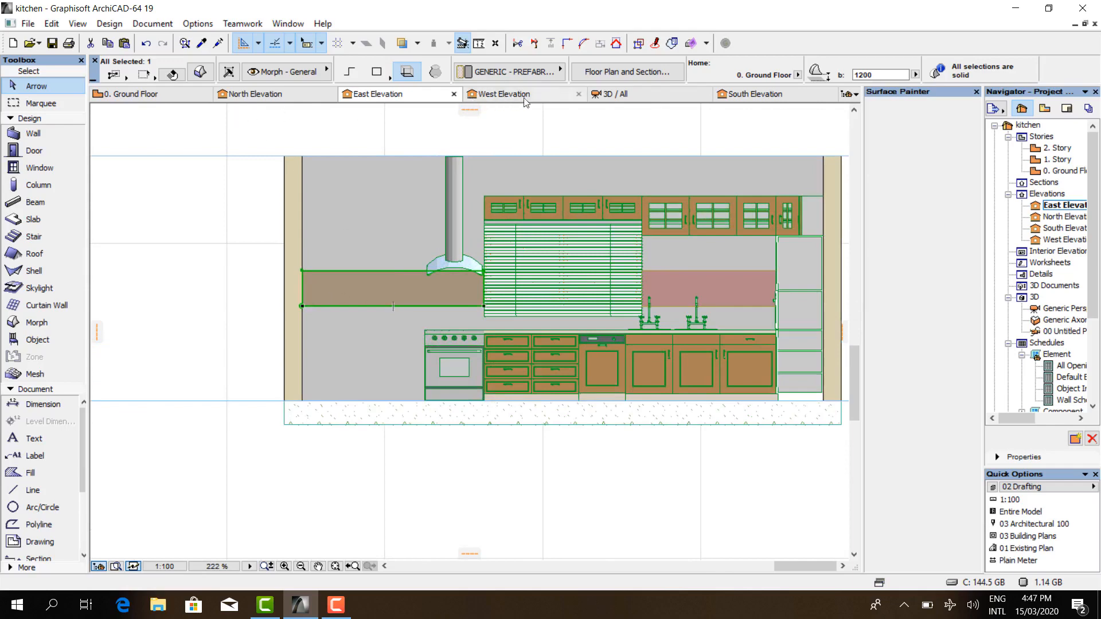
- Inspect the copied marble strip and the whole kitchen in the 3D view, from above and at eye level
click(616, 95)
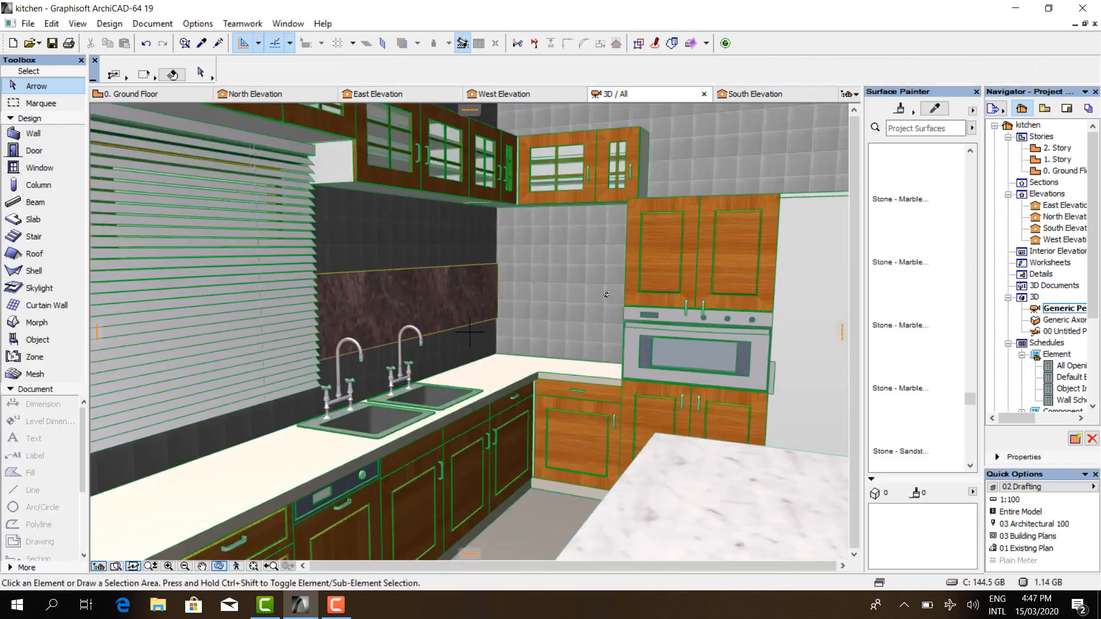
scroll(607, 295, down, 2)
drag(606, 294, 211, 388)
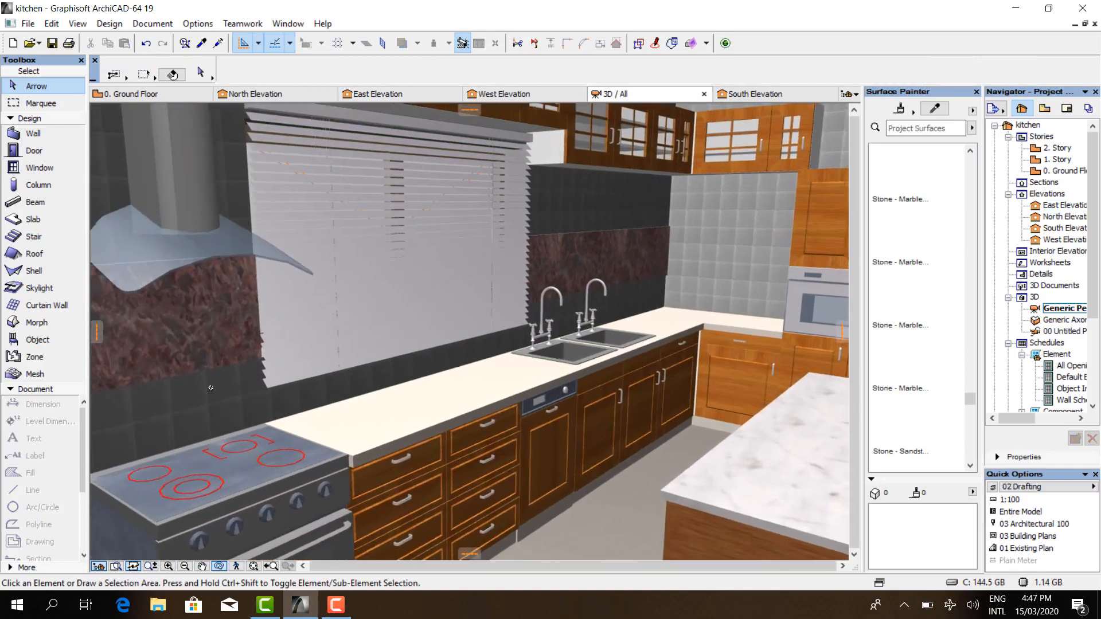
scroll(211, 389, down, 4)
scroll(100, 440, down, 1)
scroll(264, 464, down, 5)
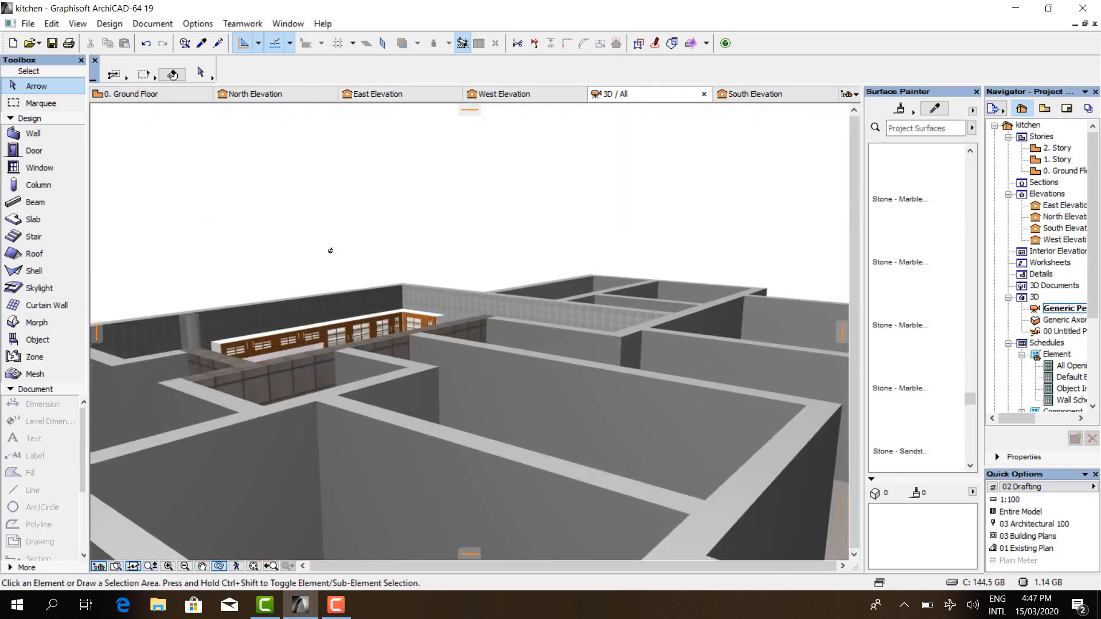
drag(322, 292, 250, 367)
scroll(294, 290, up, 3)
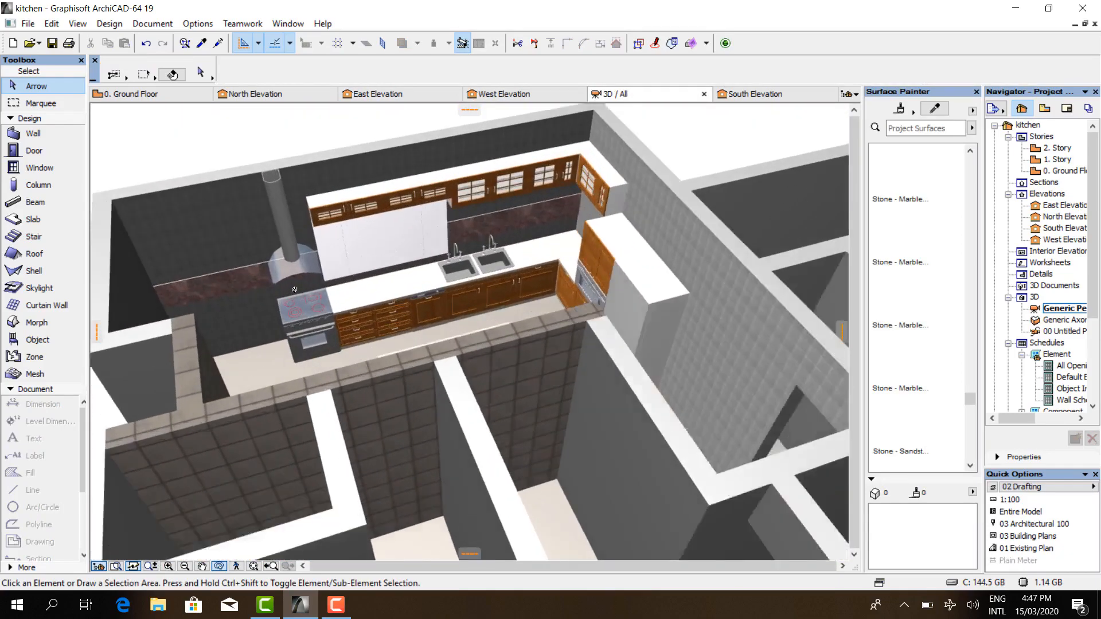
scroll(295, 289, up, 4)
scroll(329, 306, up, 2)
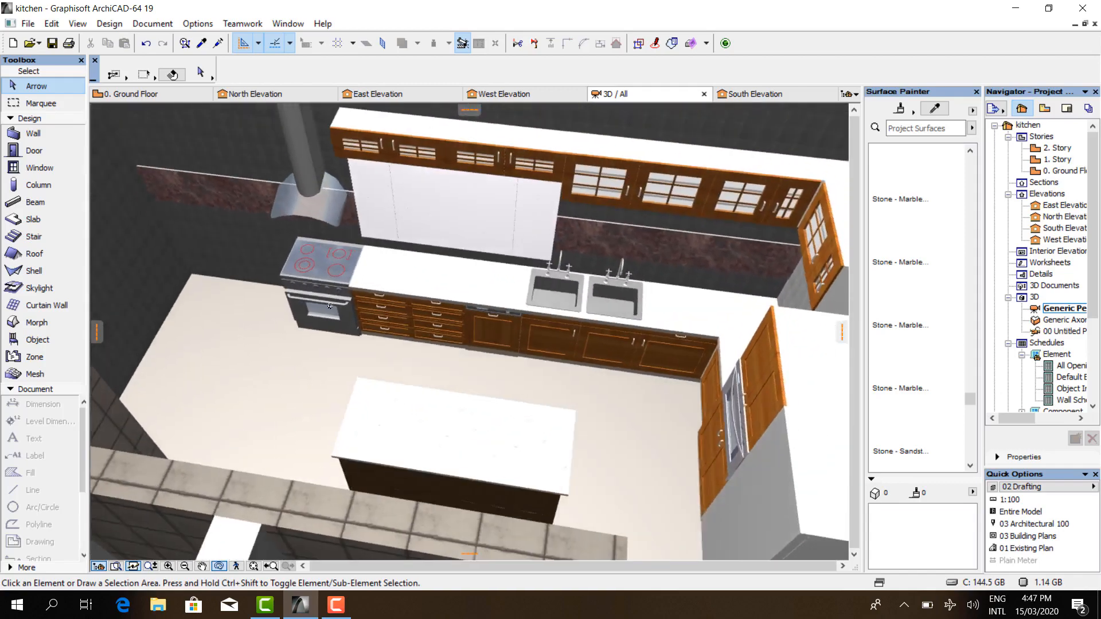
scroll(564, 304, up, 2)
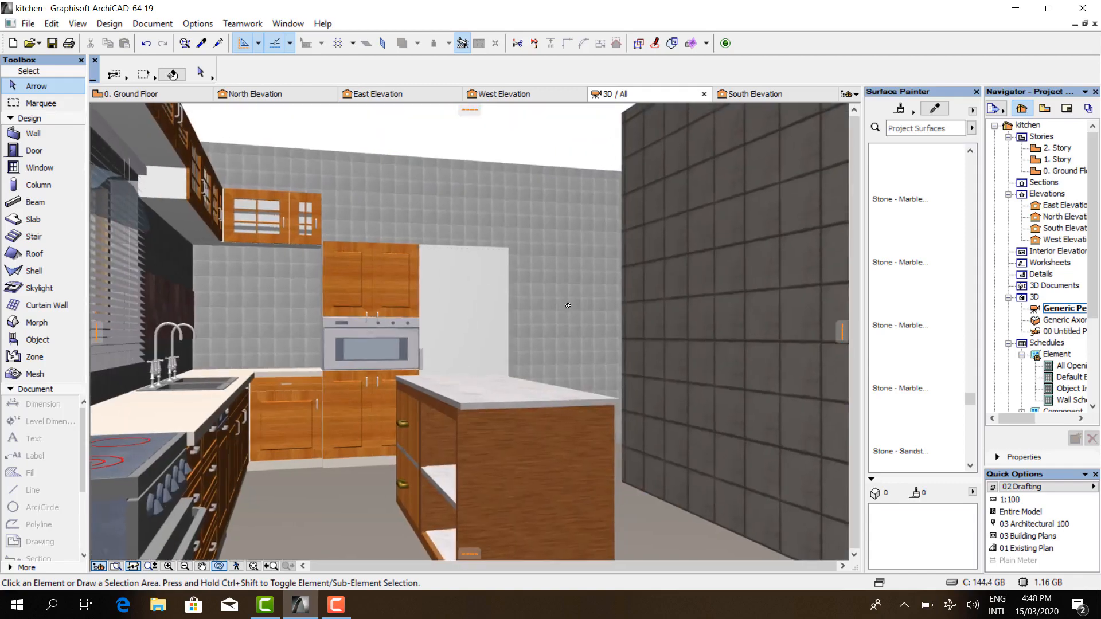
drag(567, 305, 382, 393)
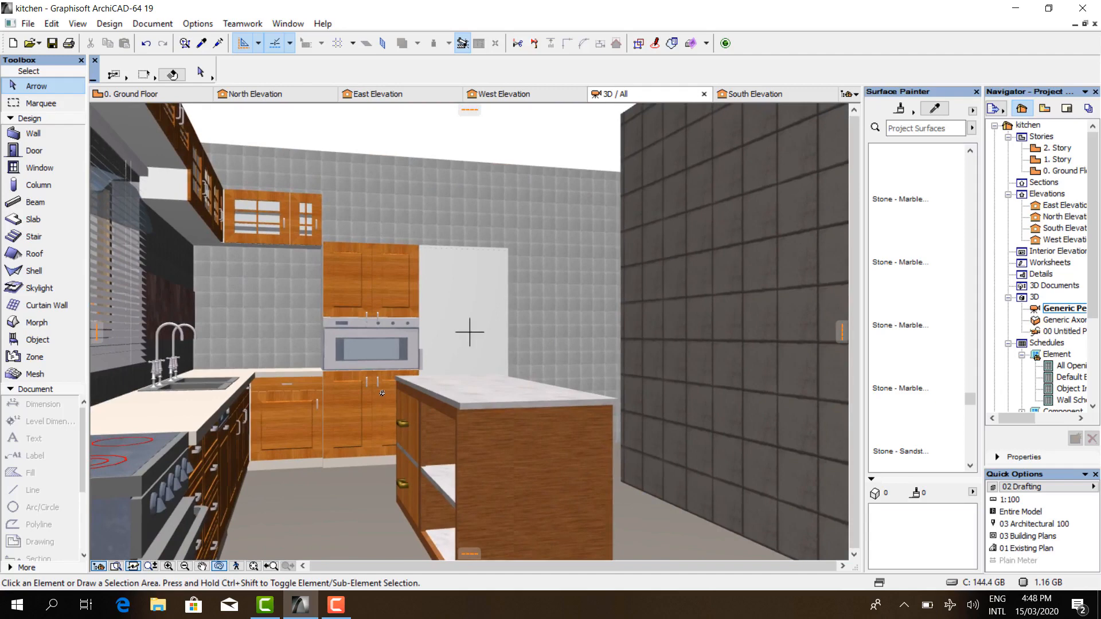
drag(295, 438, 313, 436)
drag(421, 358, 402, 333)
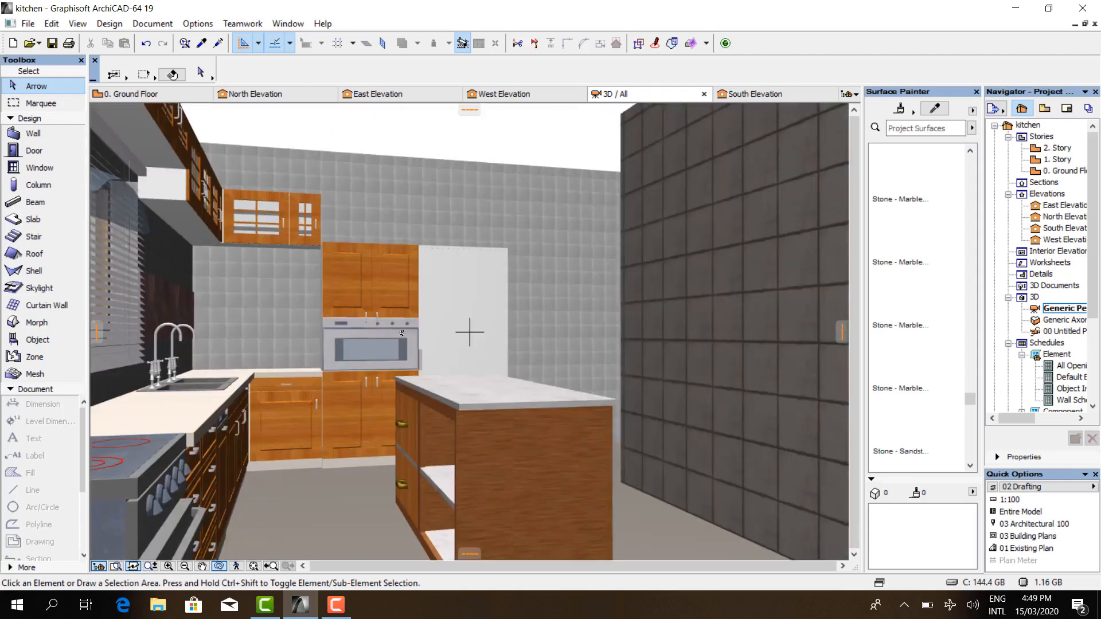
- On the ground floor plan, move the East Elevation line beyond the island and Toilet to cross the Ante Room, and deselect it
click(133, 97)
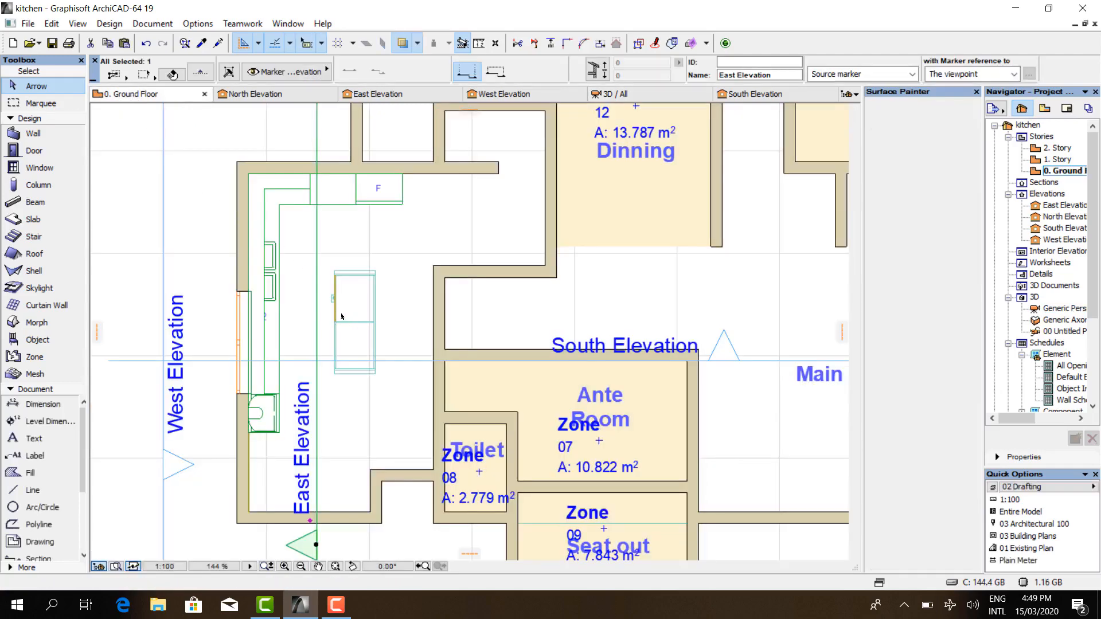
click(319, 314)
click(505, 314)
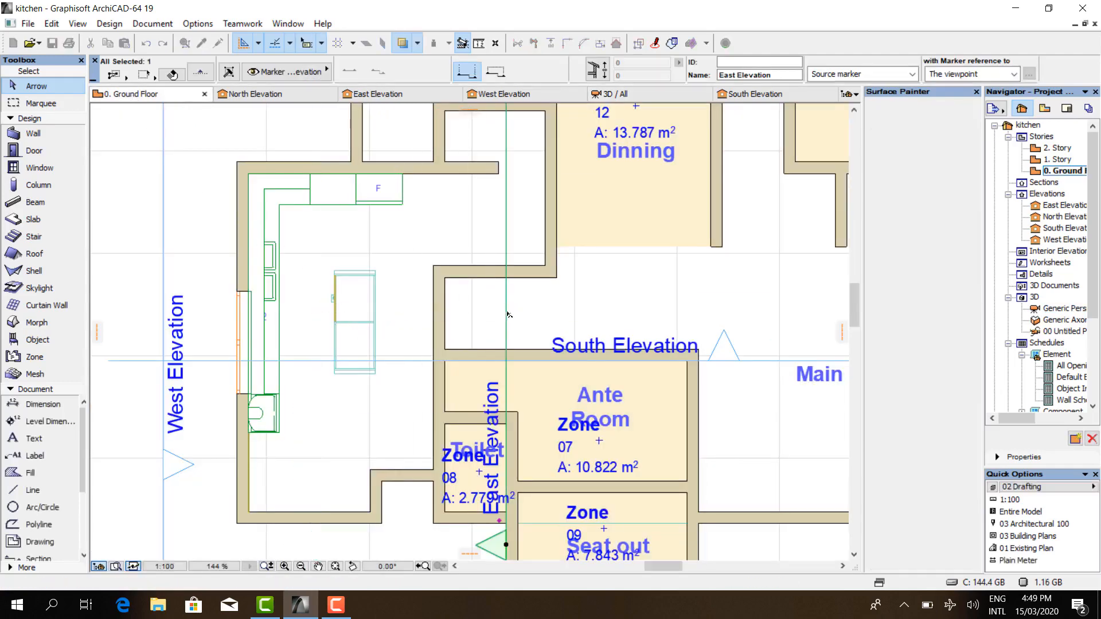
click(506, 315)
click(575, 314)
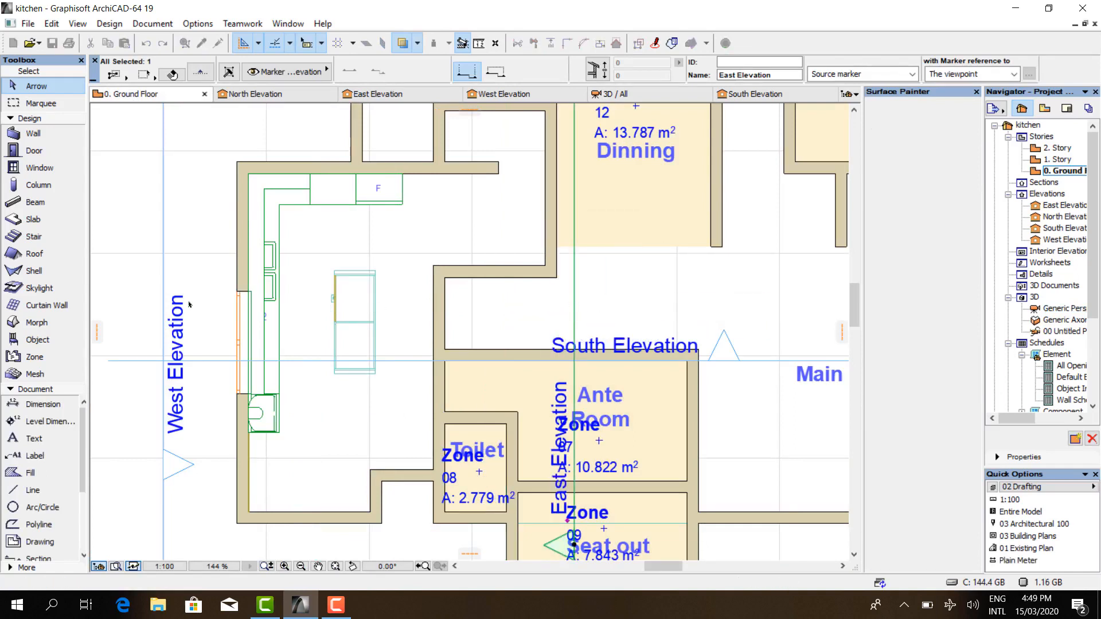
click(122, 265)
- Draw a rectangular Timber - Floor slab, 30 mm thick, from the kitchen's inner corner at the wall recess to the corner diagonally opposite
click(31, 224)
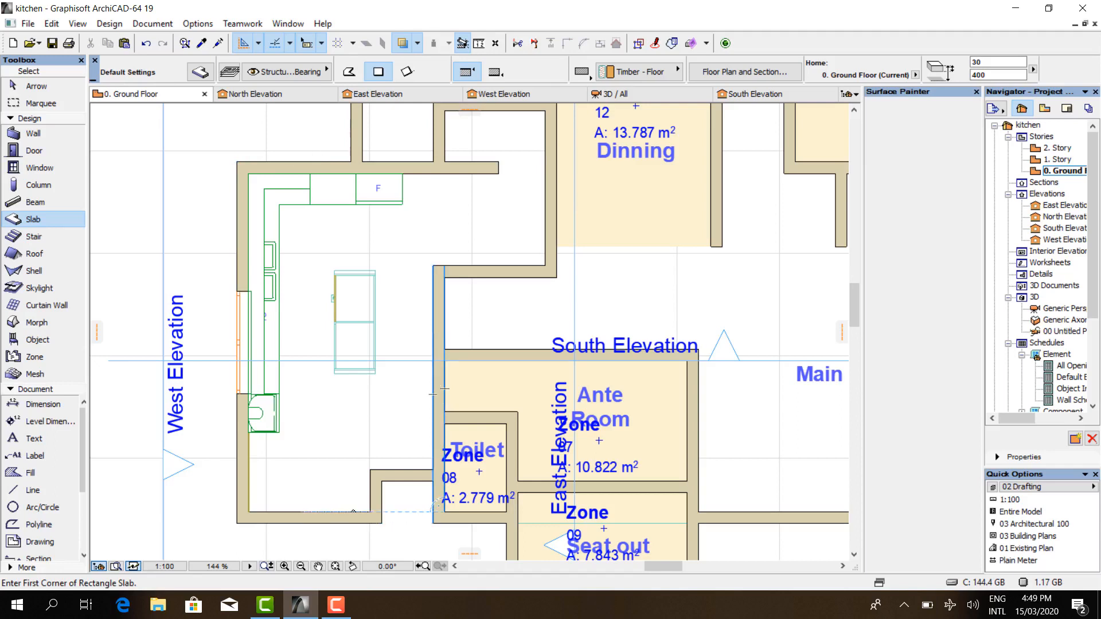
click(370, 511)
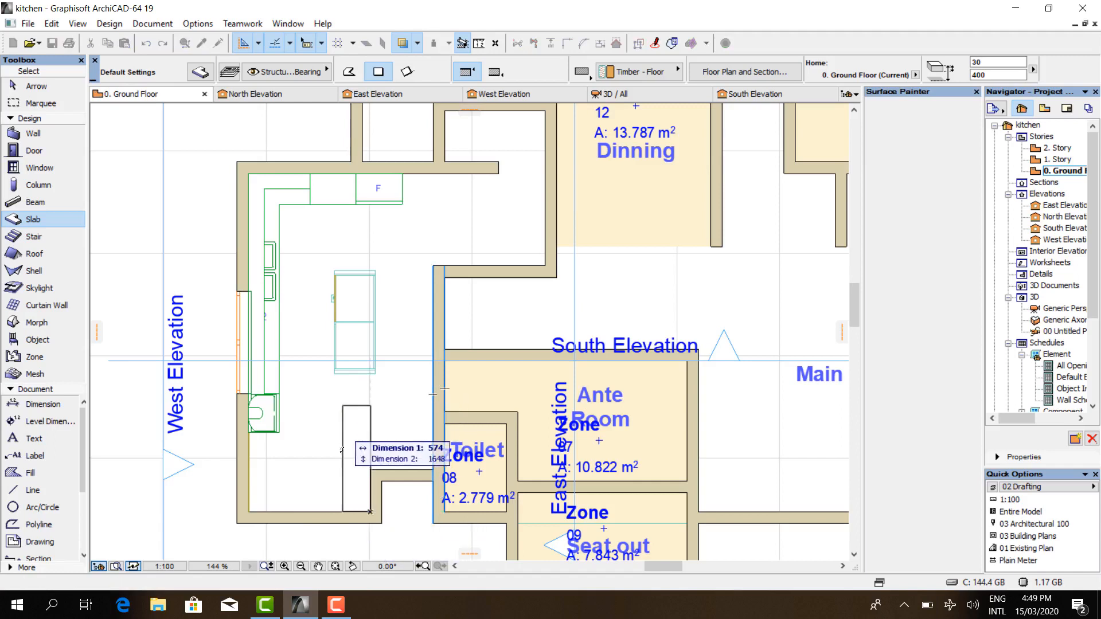
click(248, 174)
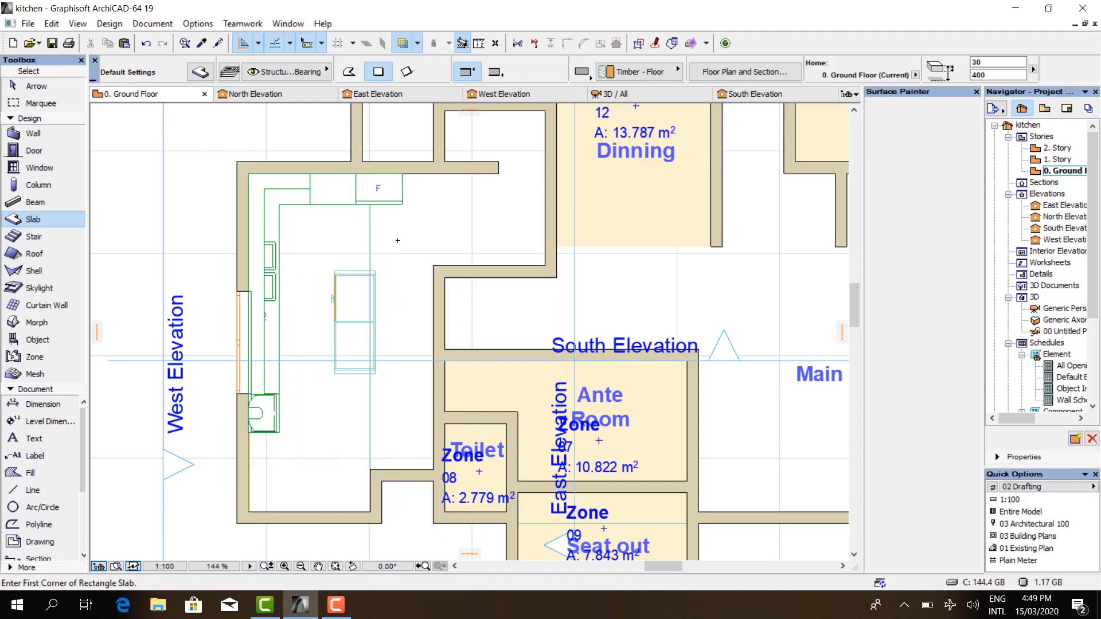
- Select the new floor slab and stretch its island-side edge out to the inner face of the Toilet and Ante Room wall
key(Escape)
click(371, 239)
click(370, 239)
click(433, 266)
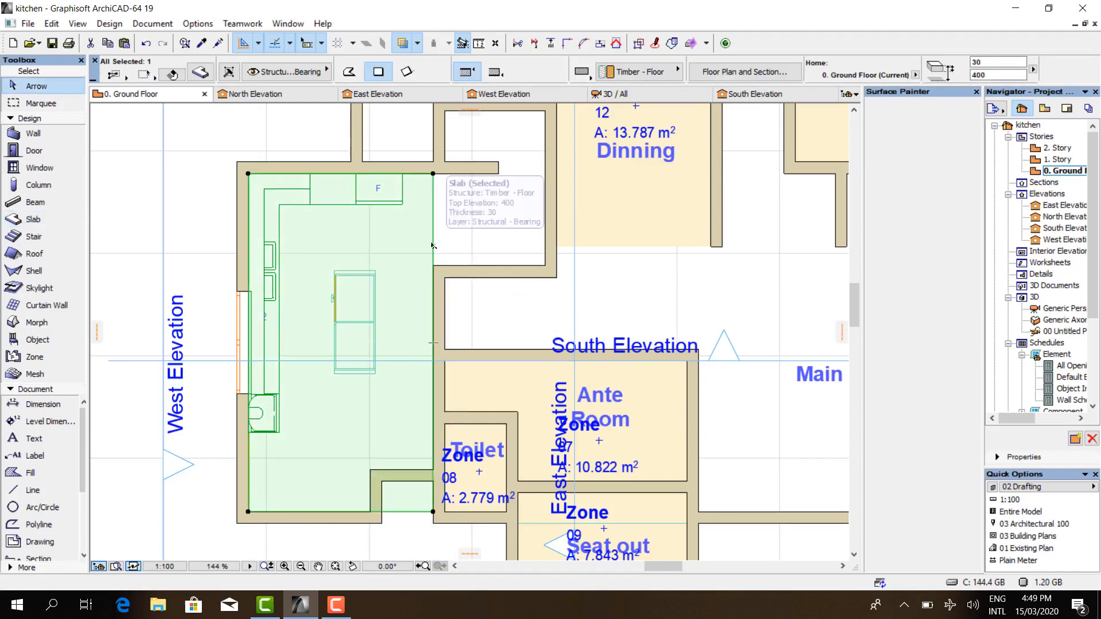
- Insert and move nodes on the floor slab so its outline follows the inner wall faces around the recess beside the Toilet
click(433, 245)
click(704, 307)
scroll(379, 522, up, 5)
click(357, 493)
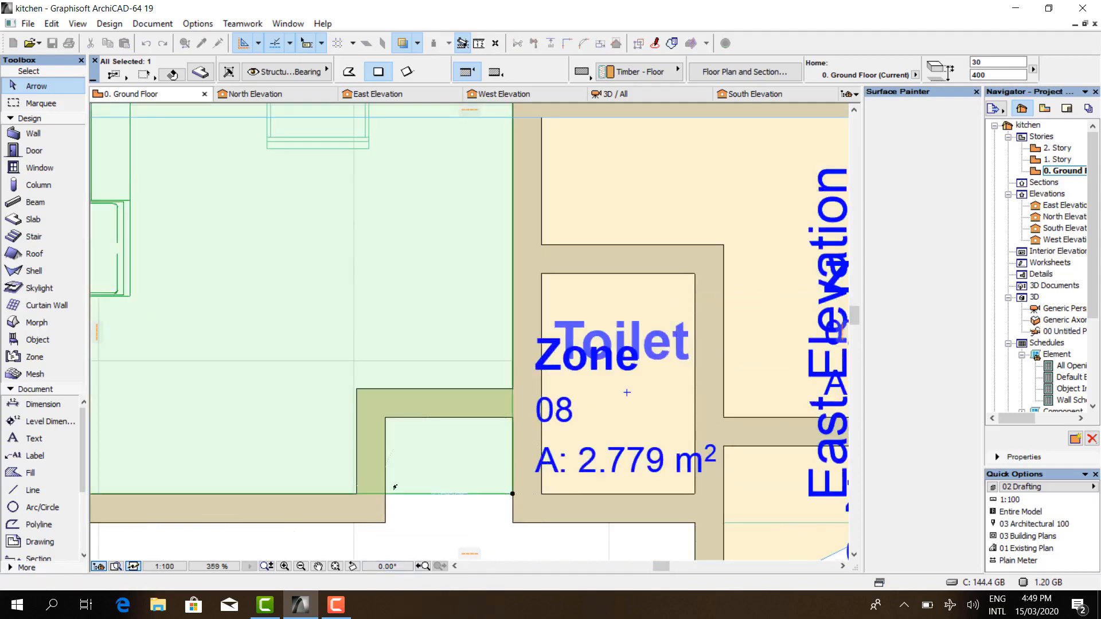
click(467, 494)
click(356, 389)
click(512, 494)
click(513, 389)
- Insert nodes on the slab's edge and place them at the inner wall corners so the slab fills the alcove below the Store
scroll(490, 539, down, 2)
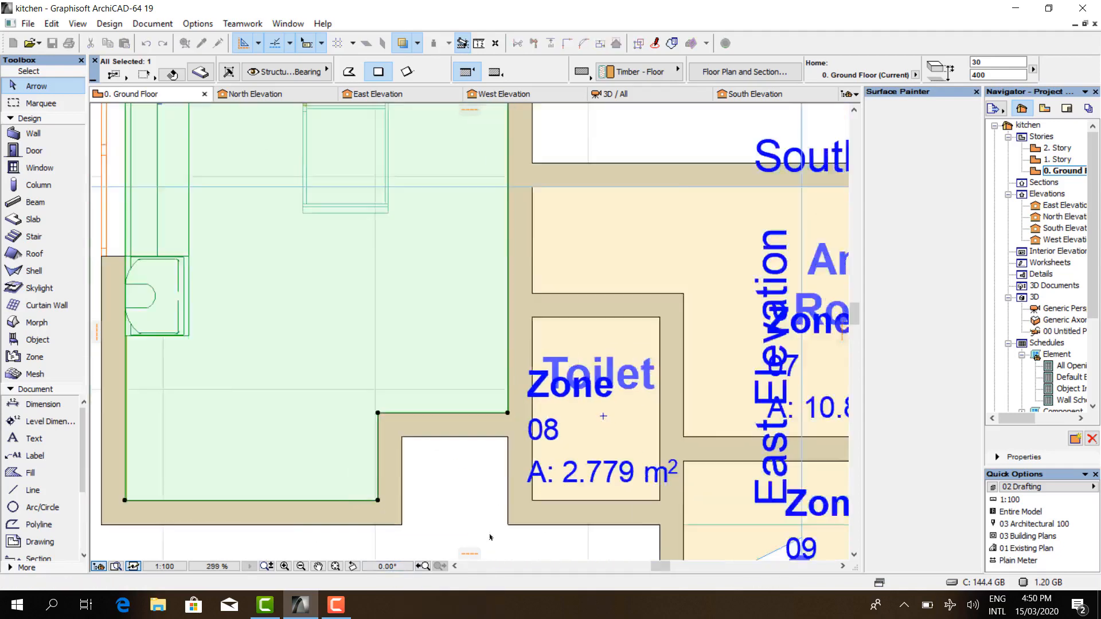
middle_drag(510, 118, 482, 427)
click(476, 427)
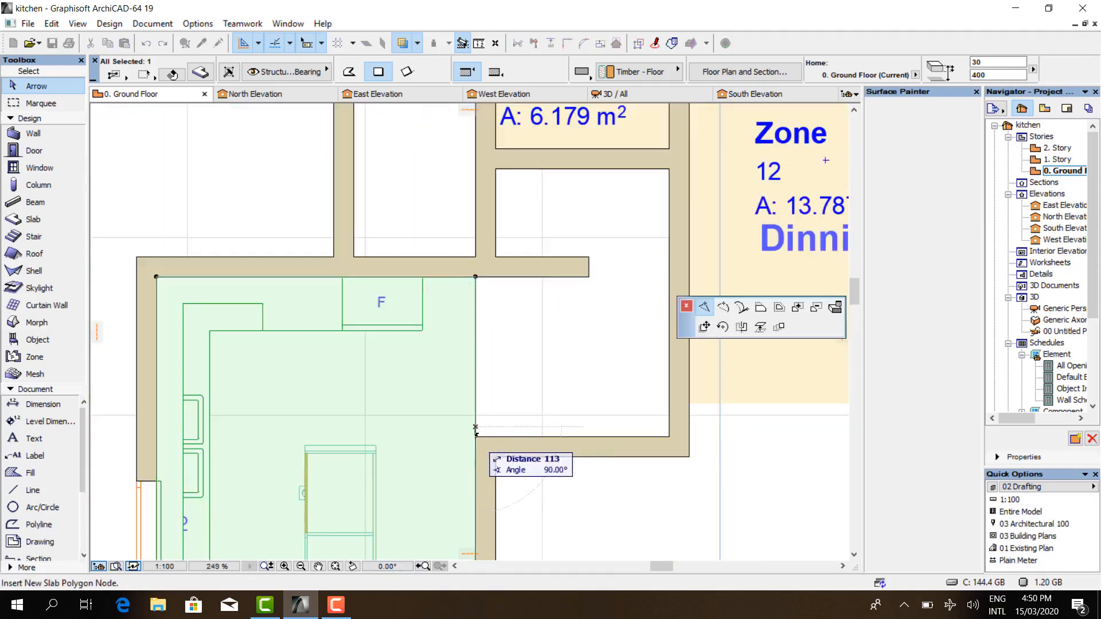
click(669, 436)
click(570, 353)
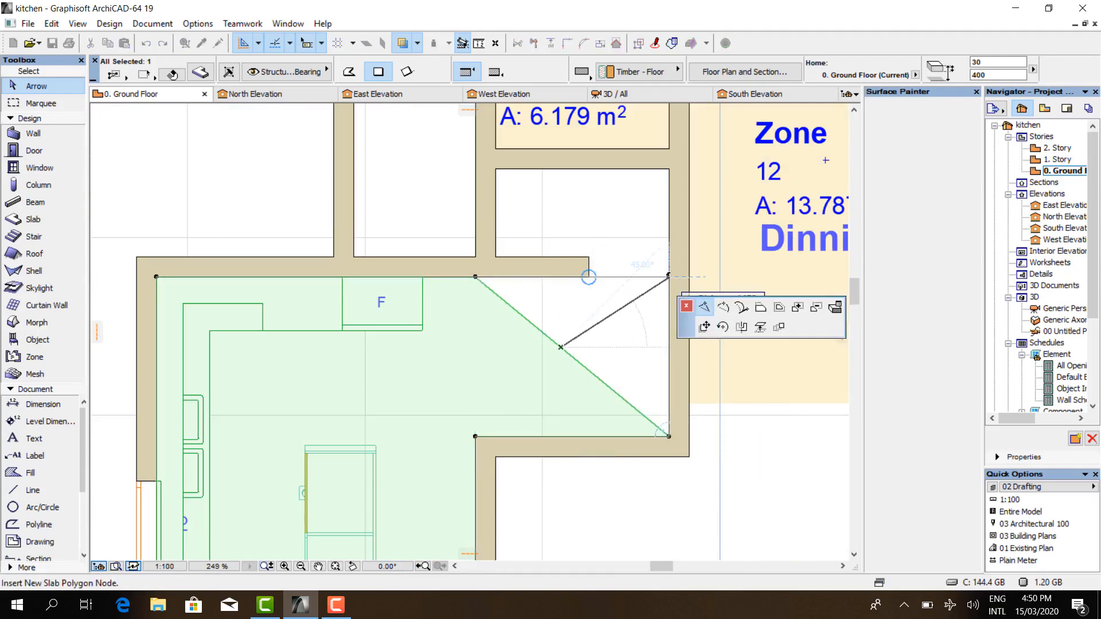
click(669, 277)
scroll(530, 300, down, 5)
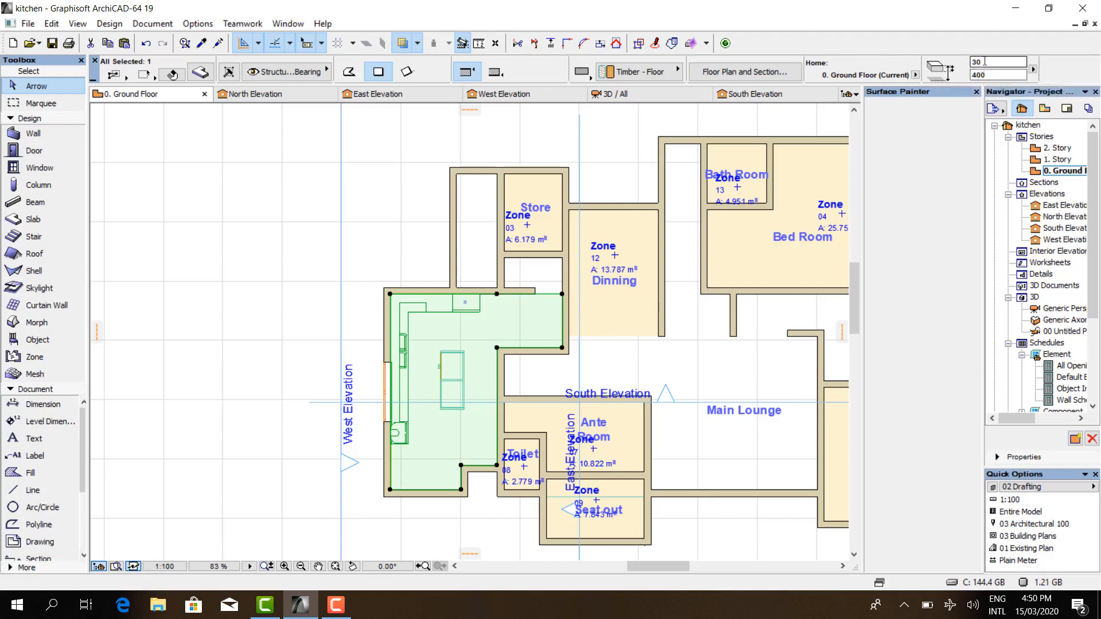
- Set the slab's thickness to 150 mm and, in the South Elevation, move it up until its top is flush with the wall tops
click(984, 62)
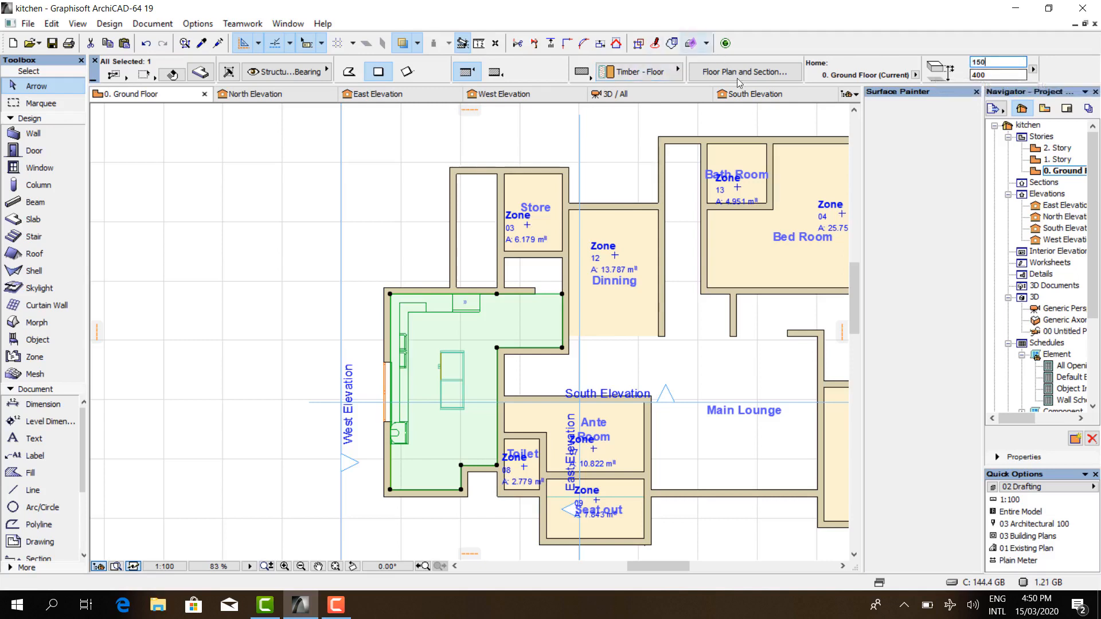
click(780, 99)
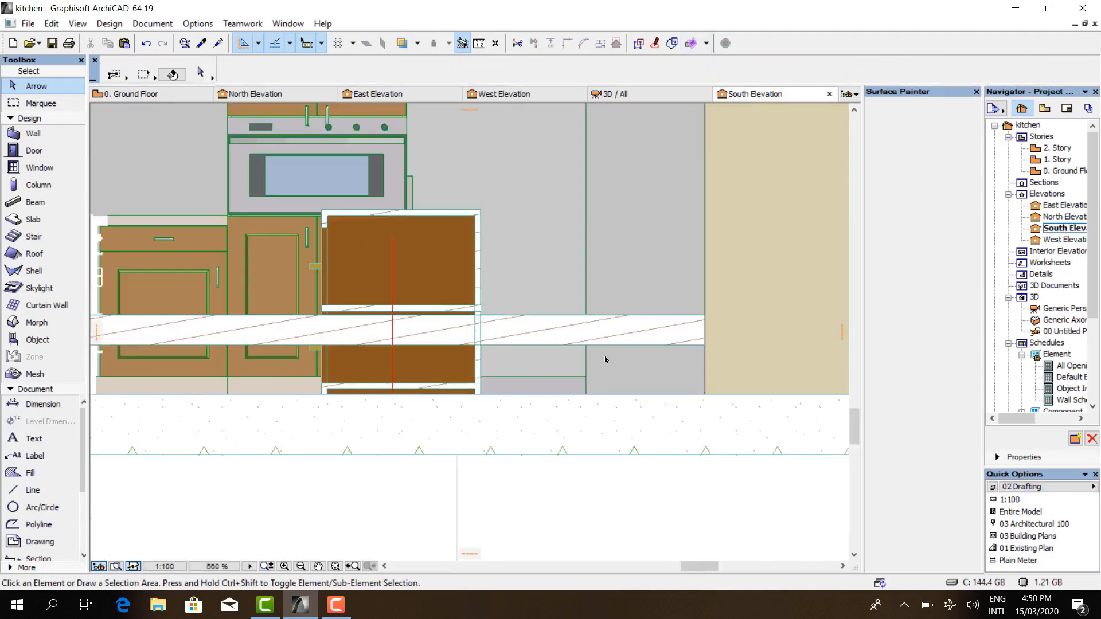
click(647, 341)
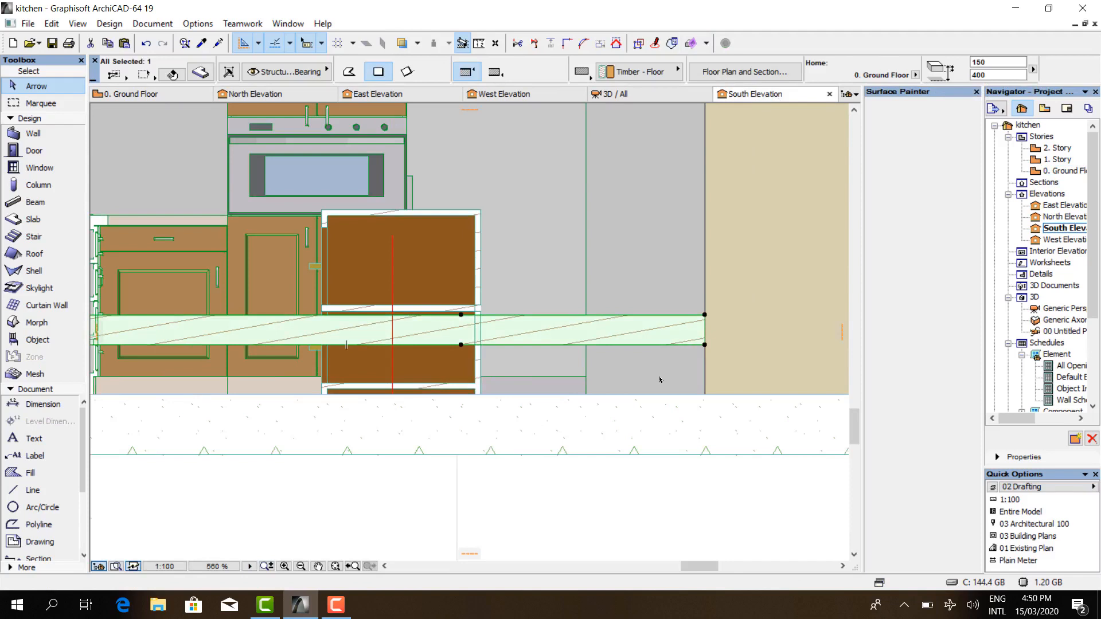
key(ctrl+d)
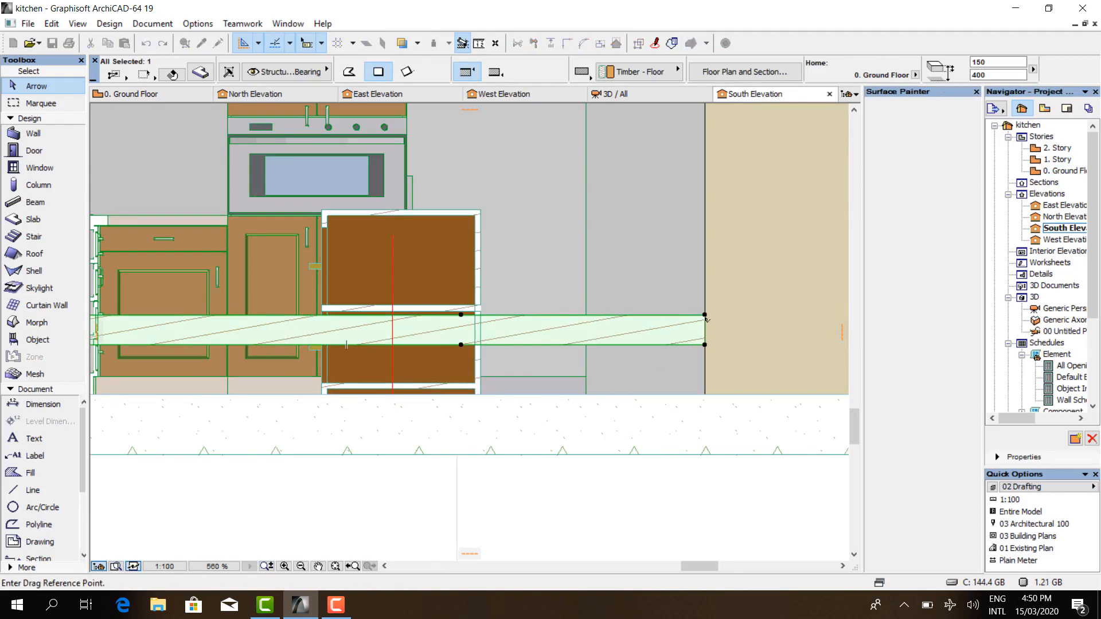
click(705, 316)
scroll(698, 393, down, 6)
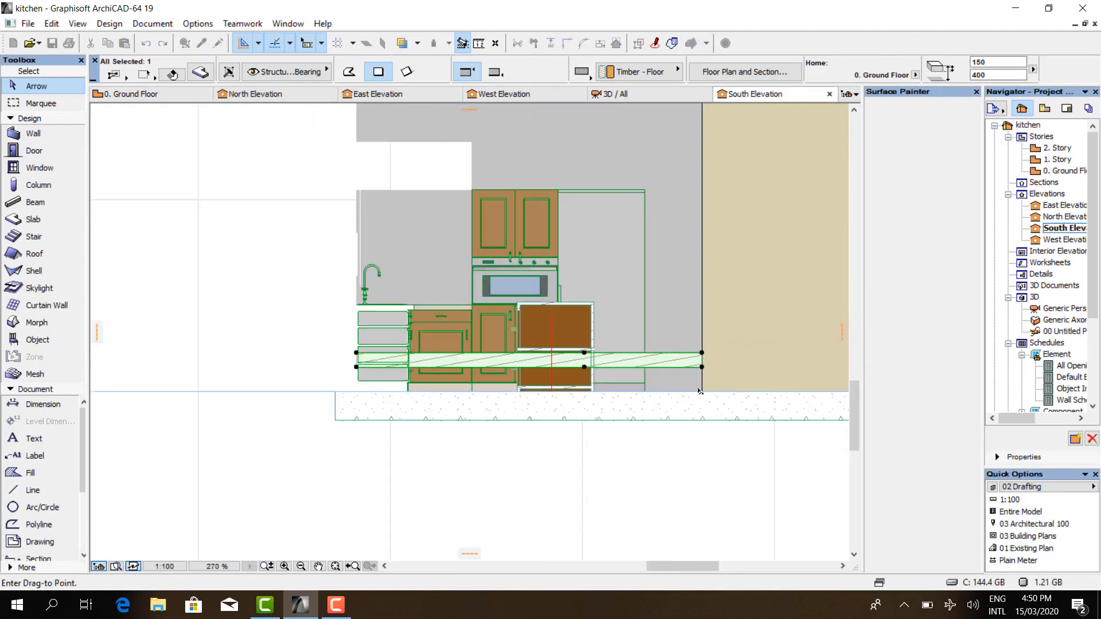
scroll(701, 192, up, 4)
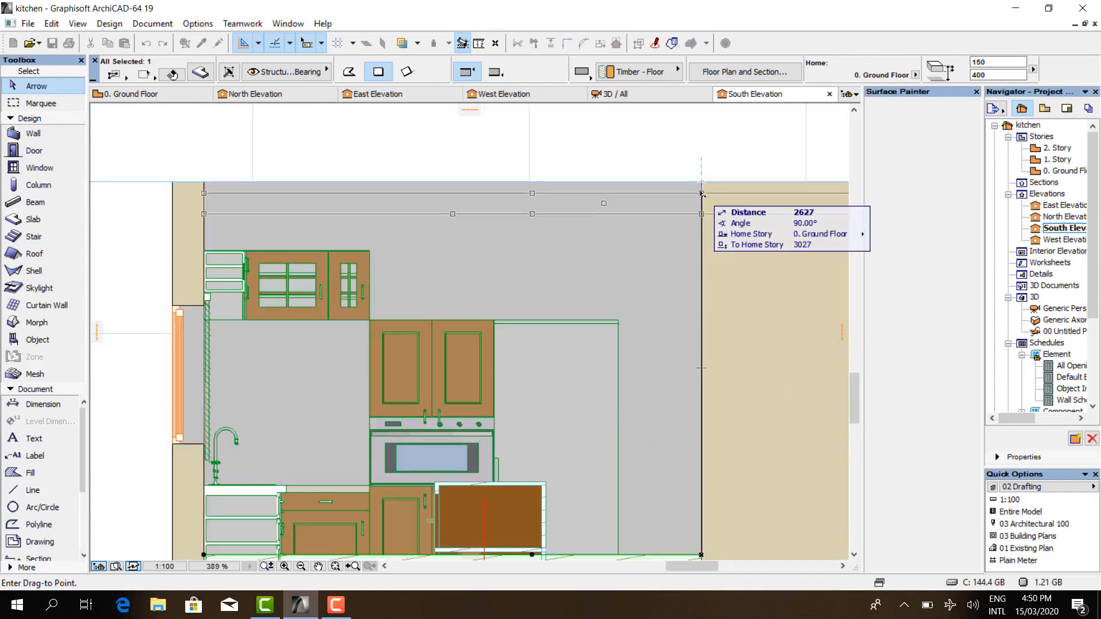
click(701, 183)
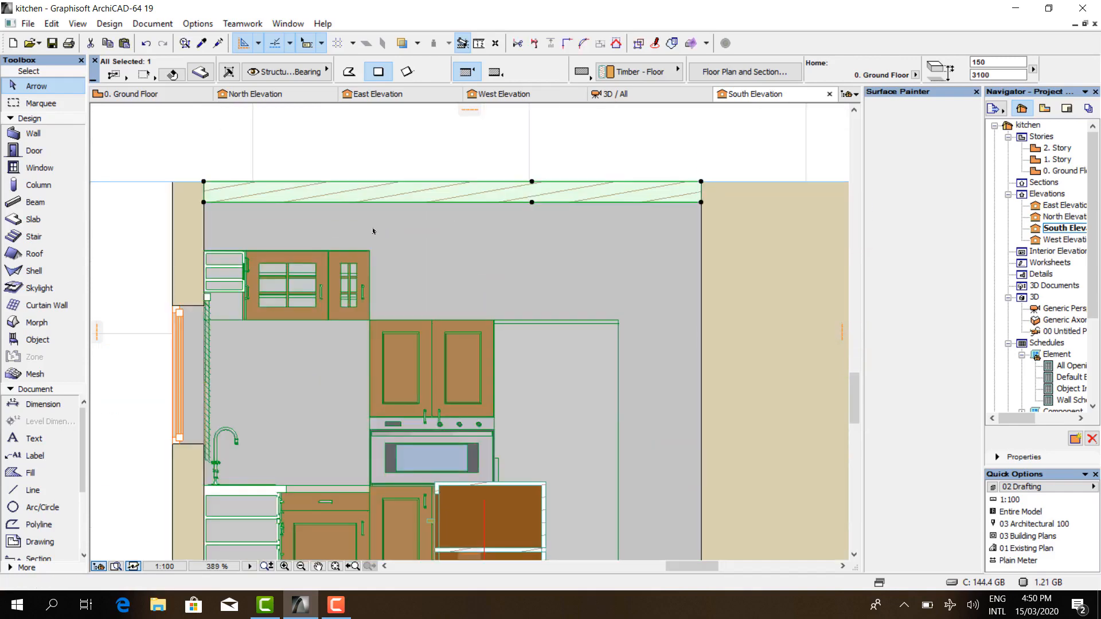
- Return to the ground floor plan with the raised slab selected
click(370, 174)
click(181, 94)
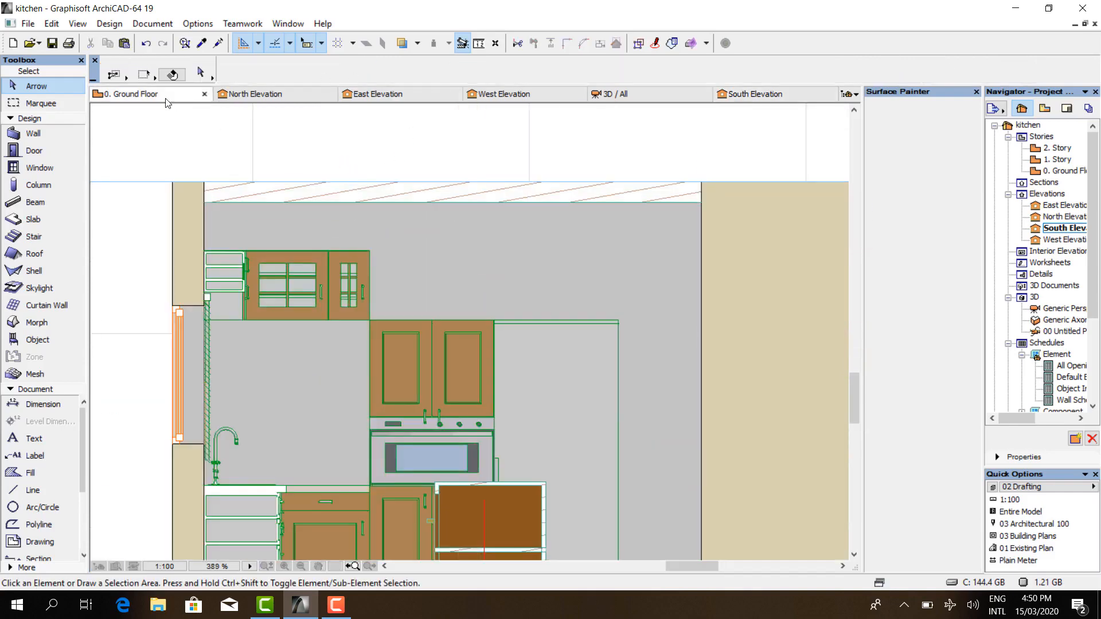
scroll(464, 465, up, 3)
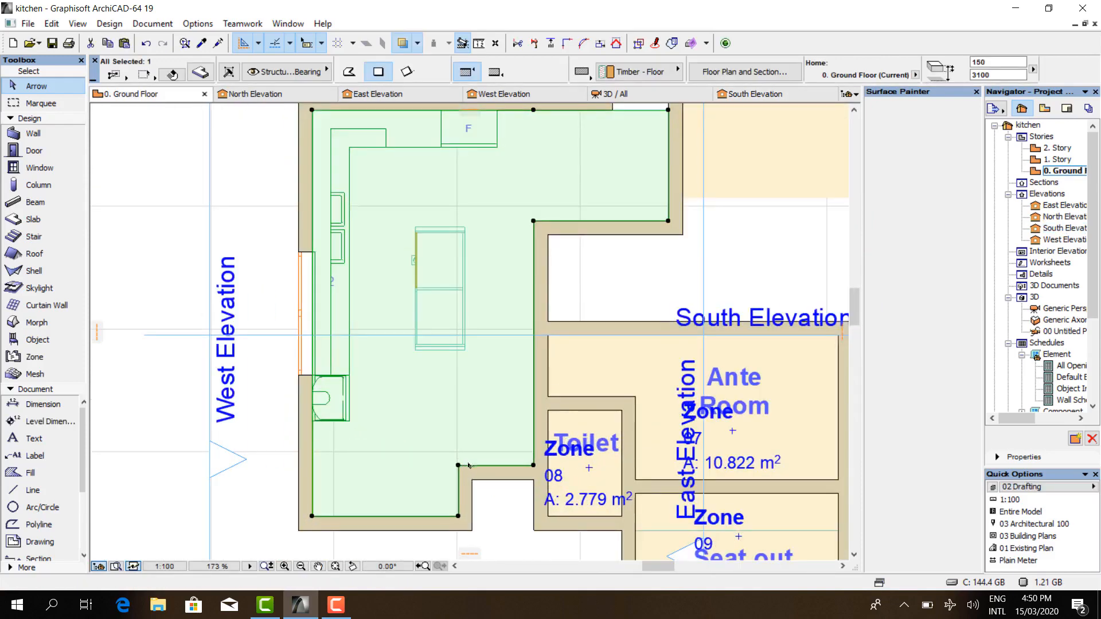
scroll(434, 486, down, 2)
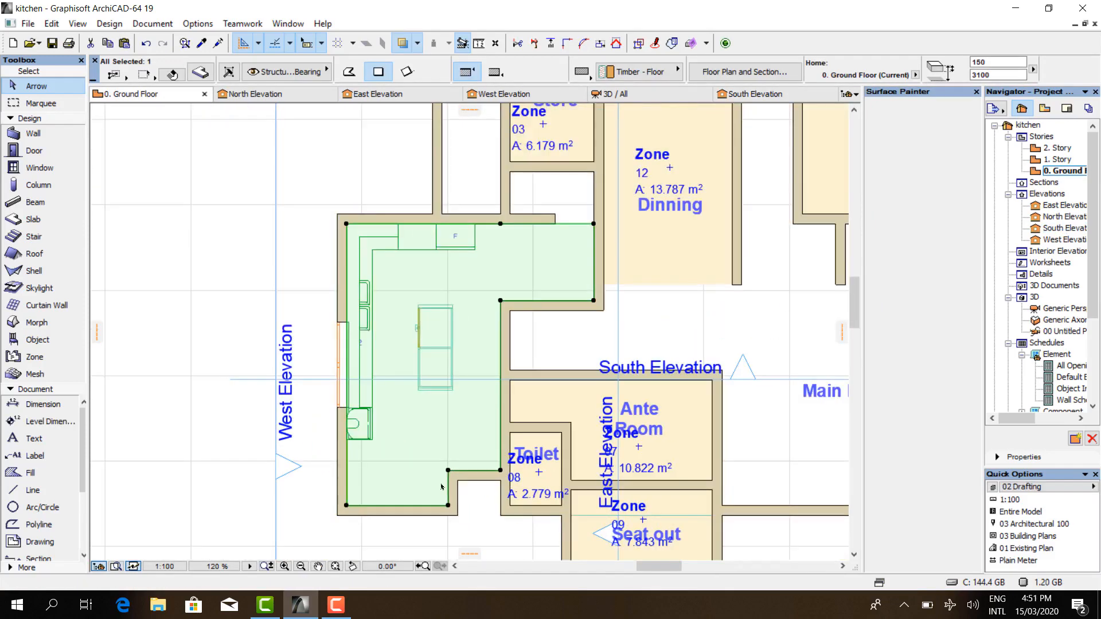
- Try to cut a rectangular hole of about 800 by 1785 mm through the slab over the island's inner outline
click(448, 490)
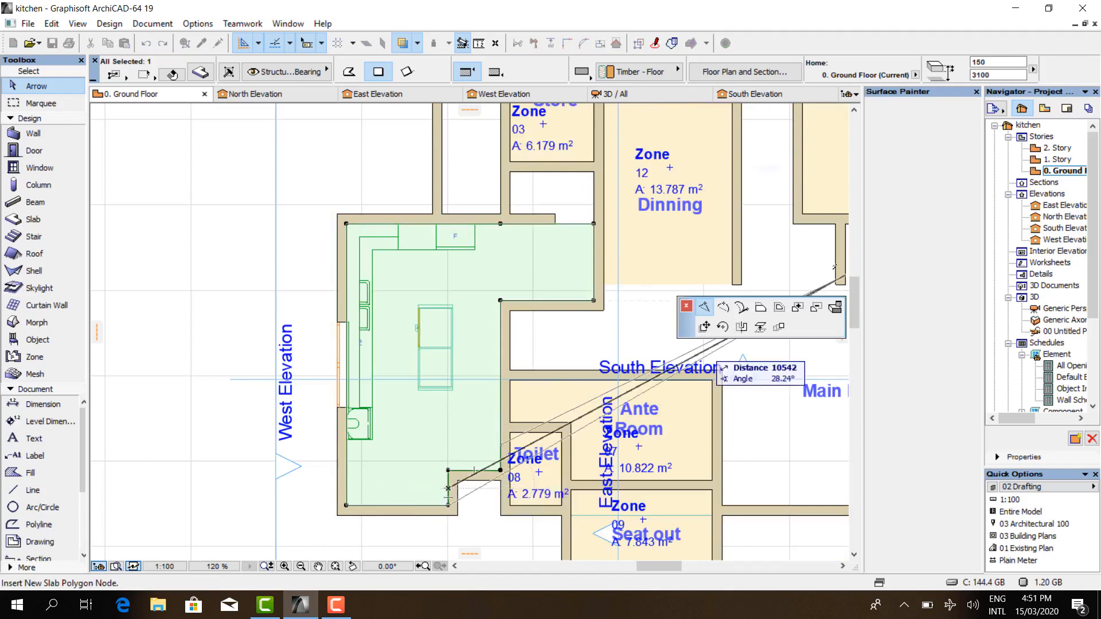
click(817, 311)
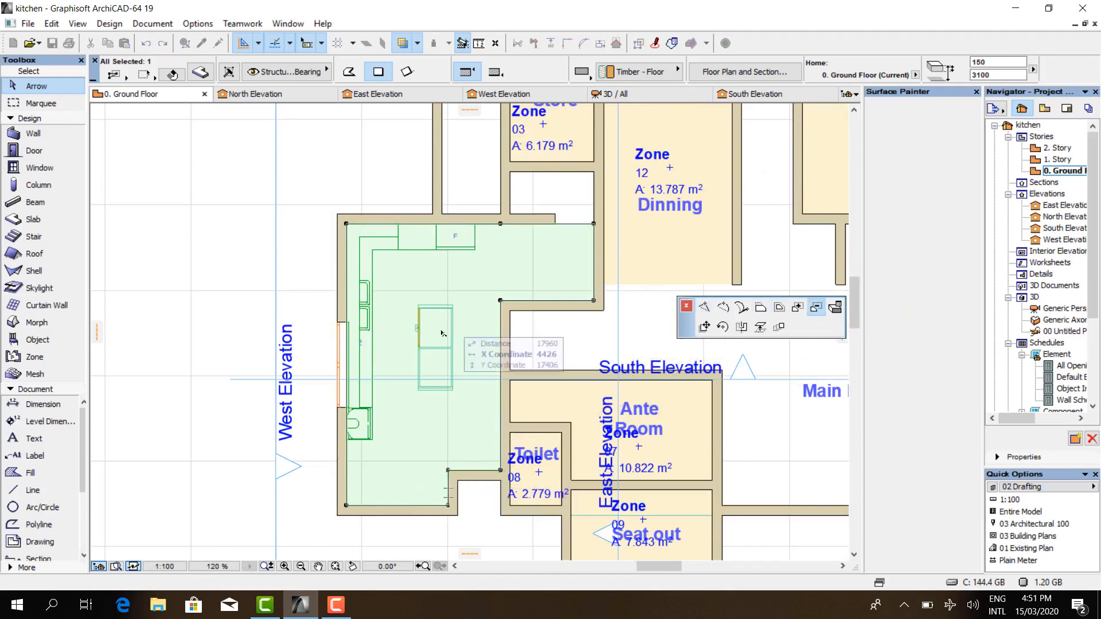
click(419, 307)
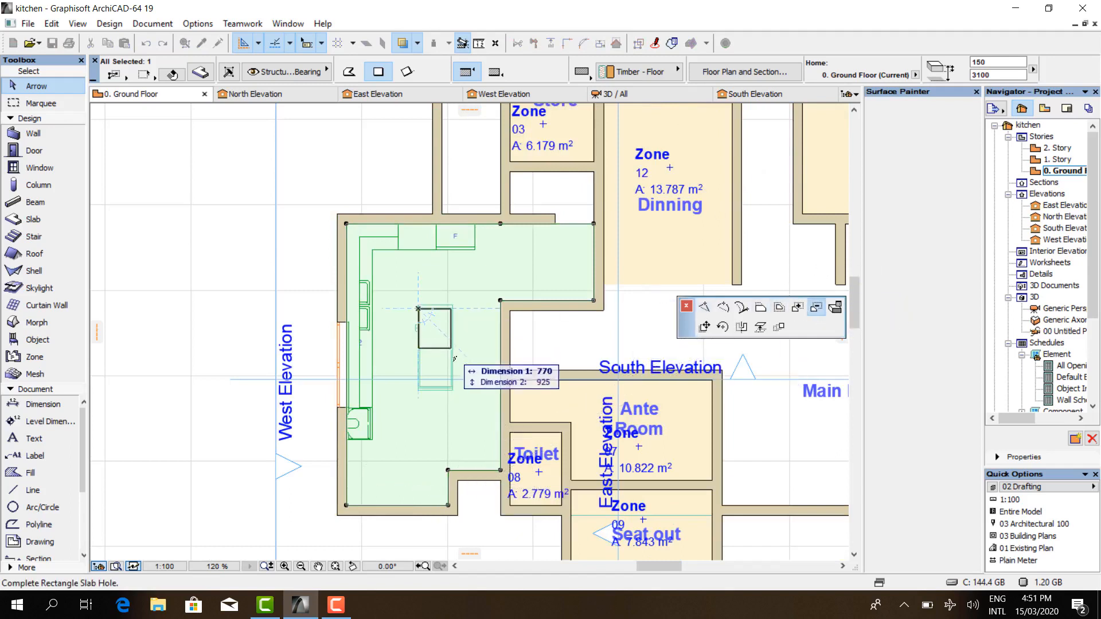
scroll(453, 384, up, 3)
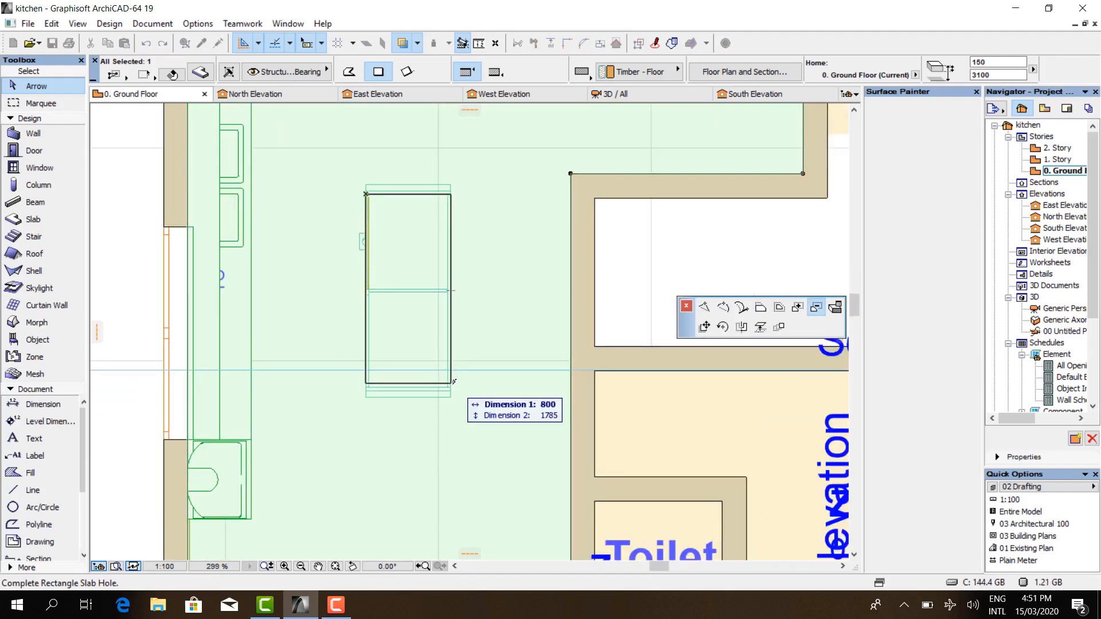
click(453, 385)
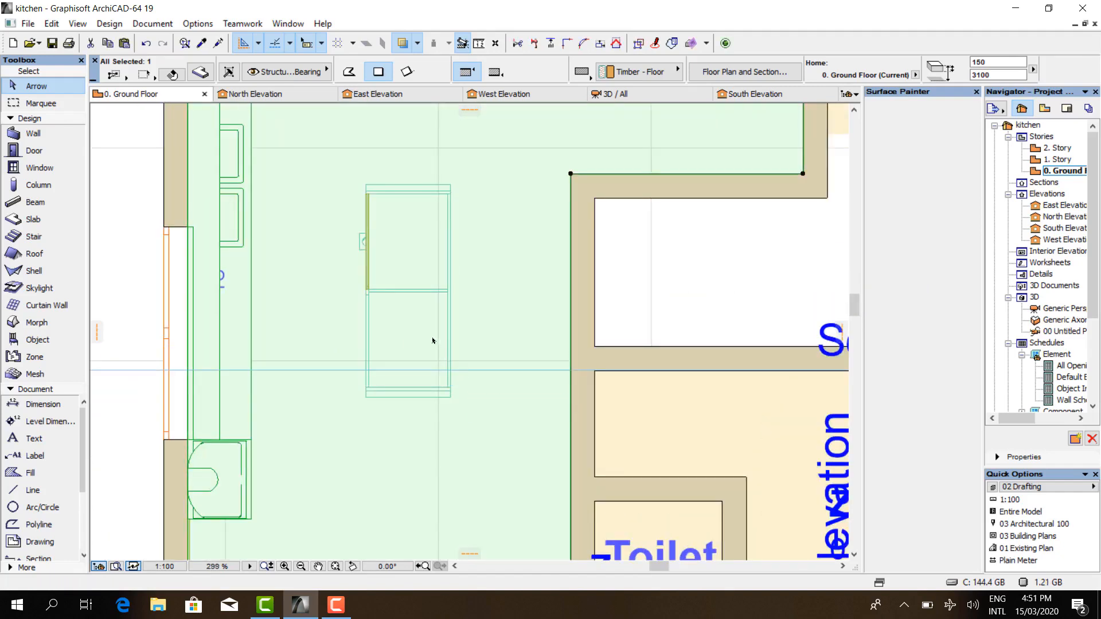
- Cut a rectangular hole through the slab matching the island's full outer outline, from corner to opposite corner
click(572, 304)
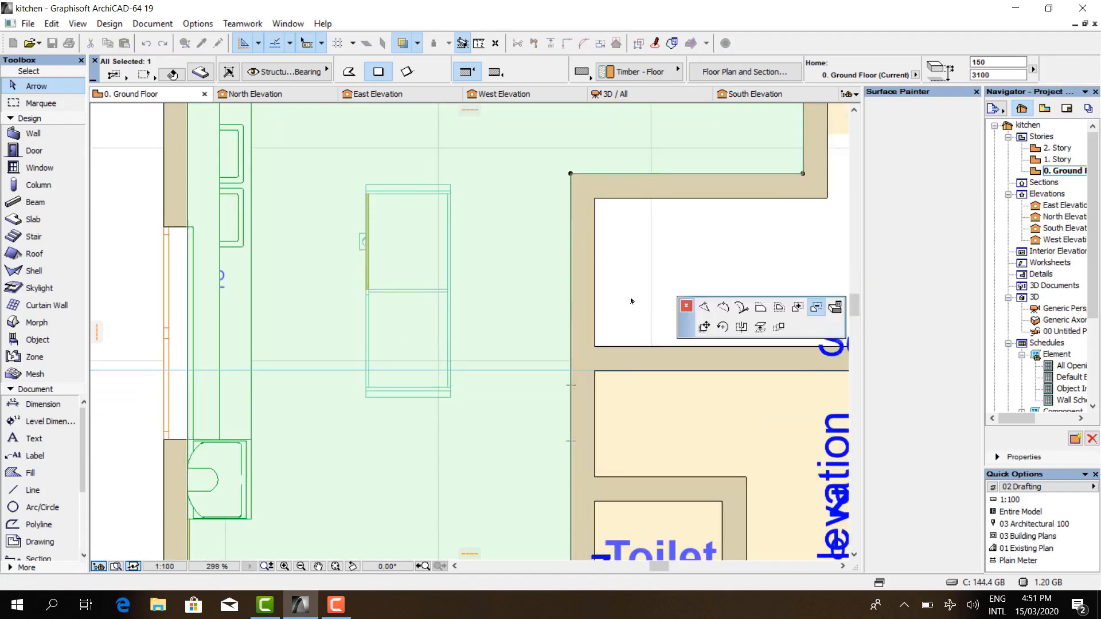
click(366, 187)
click(451, 397)
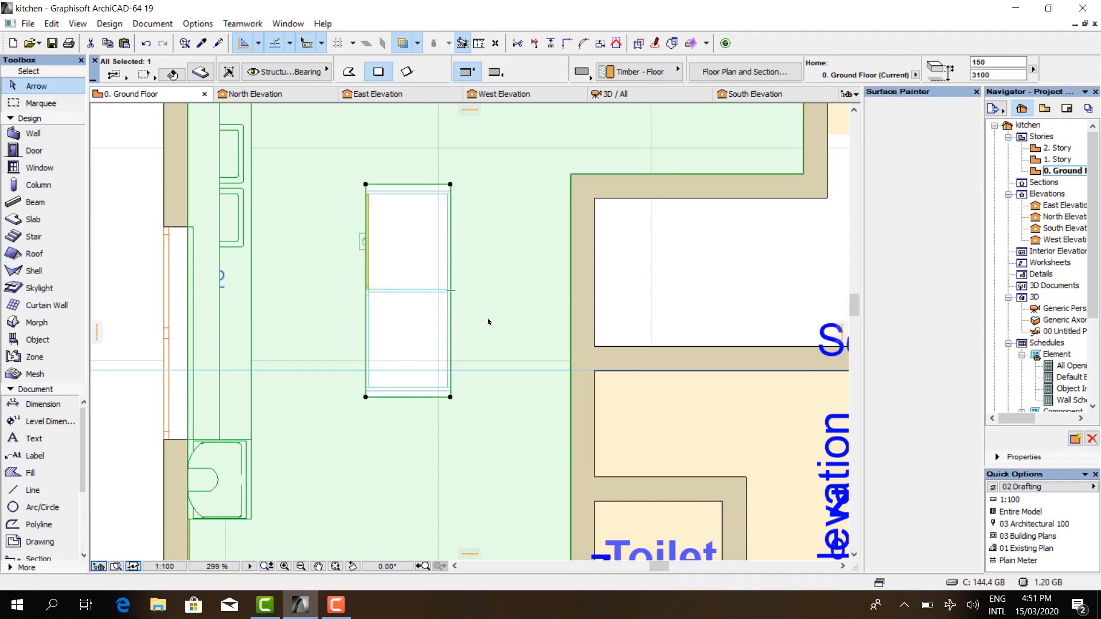
click(452, 294)
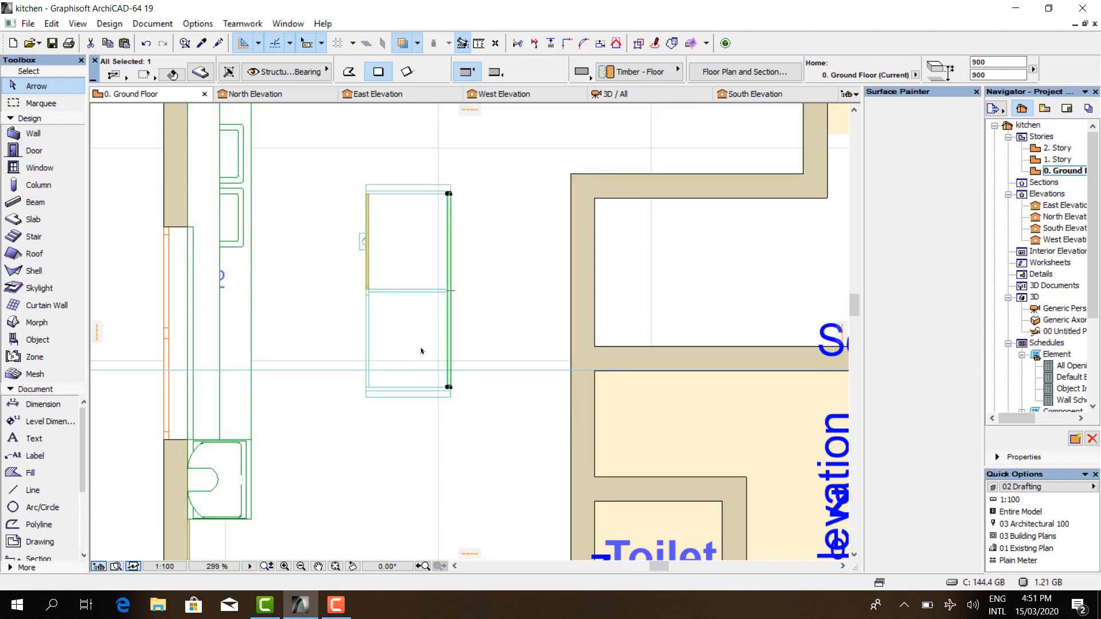
click(404, 439)
click(403, 460)
click(457, 425)
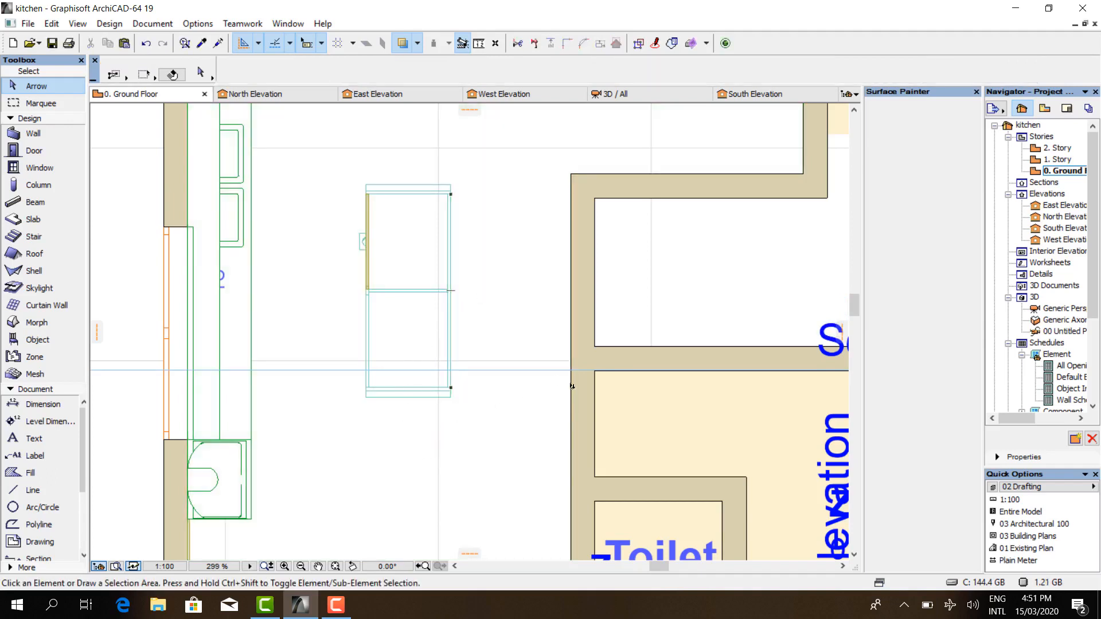
click(572, 386)
scroll(545, 396, down, 5)
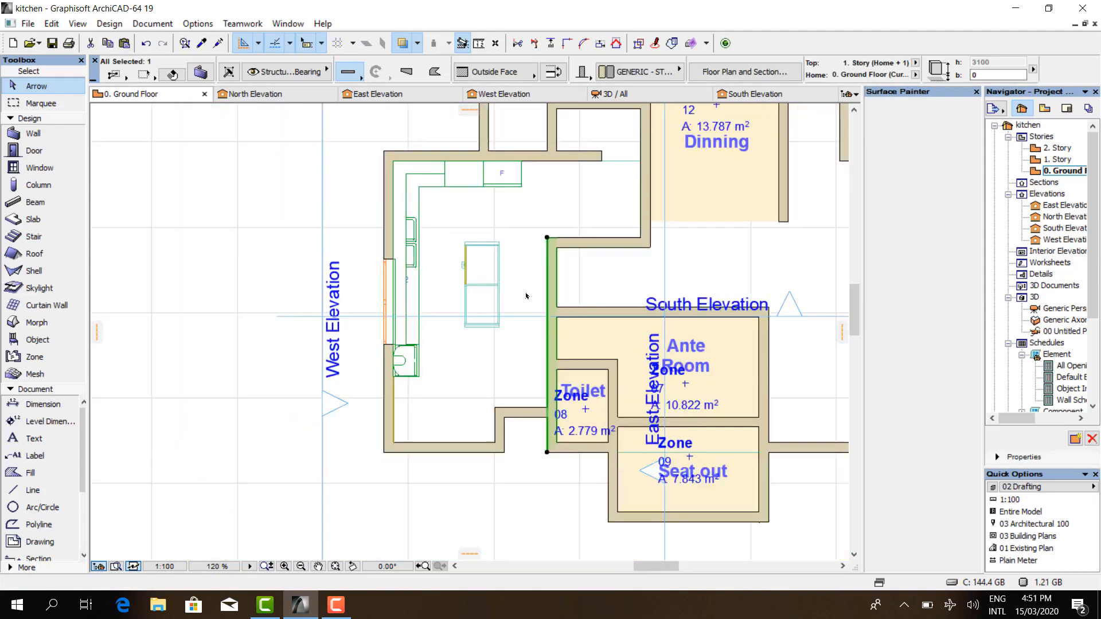
- Shorten the kitchen's outer wall by pulling its end back from the recess corner, and reselect the raised slab
click(493, 443)
drag(494, 452, 447, 452)
click(490, 304)
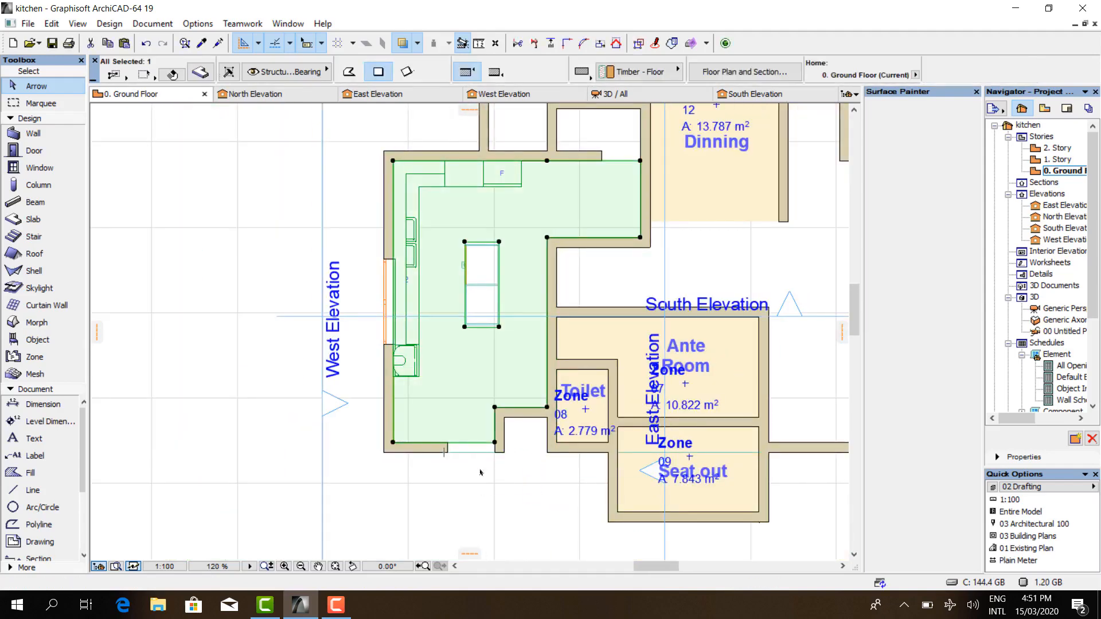
- Offset the slab hole's edge facing the sink counter outward by 500 mm
scroll(452, 292, up, 5)
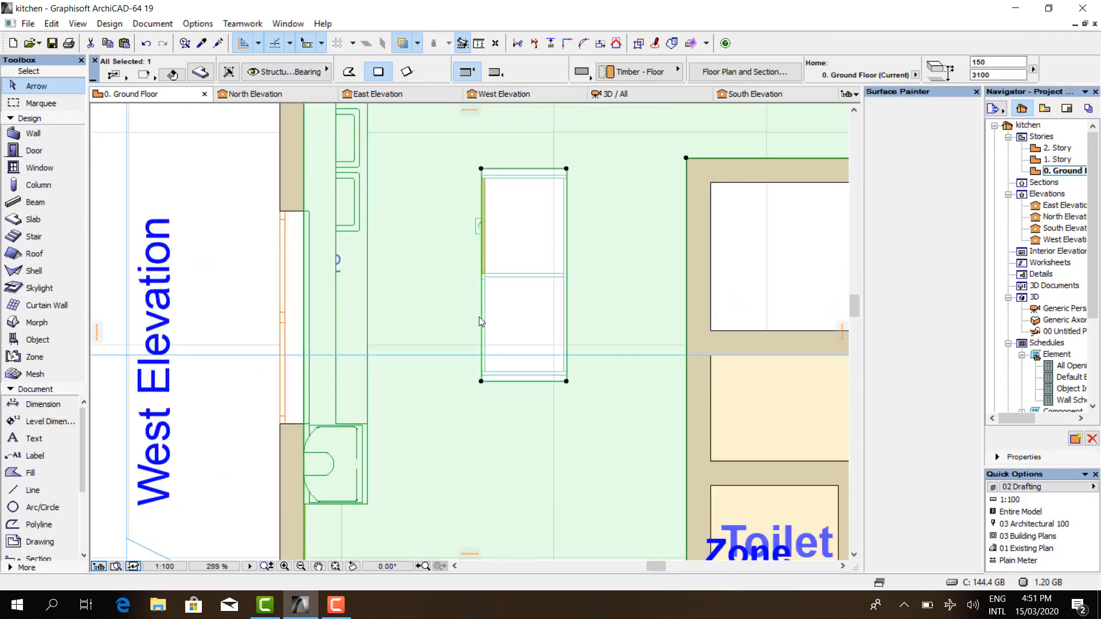
click(483, 317)
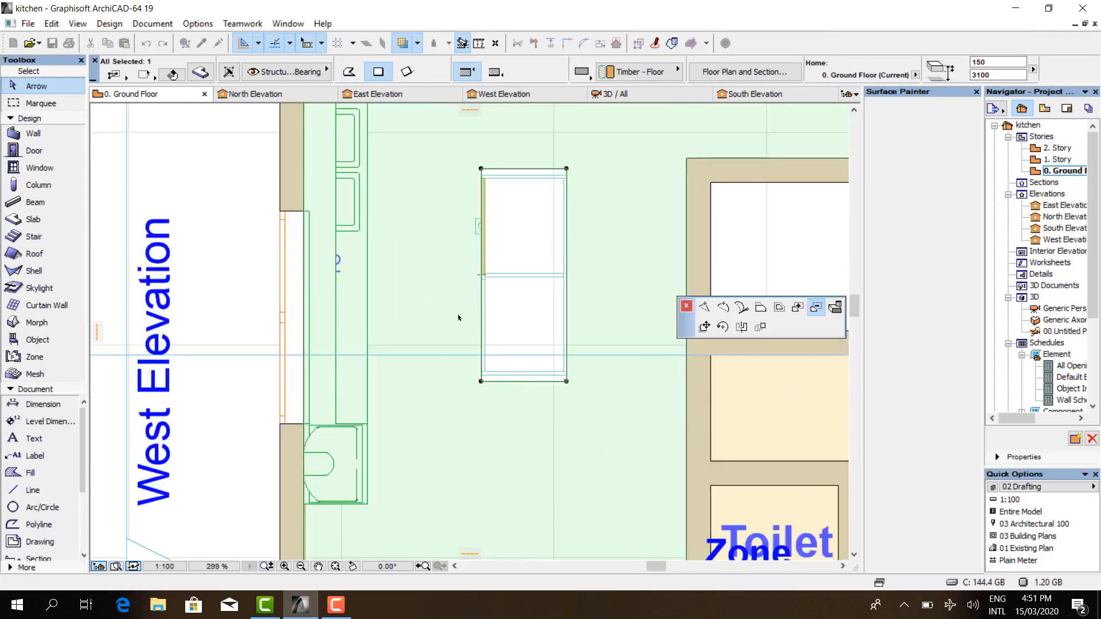
click(761, 308)
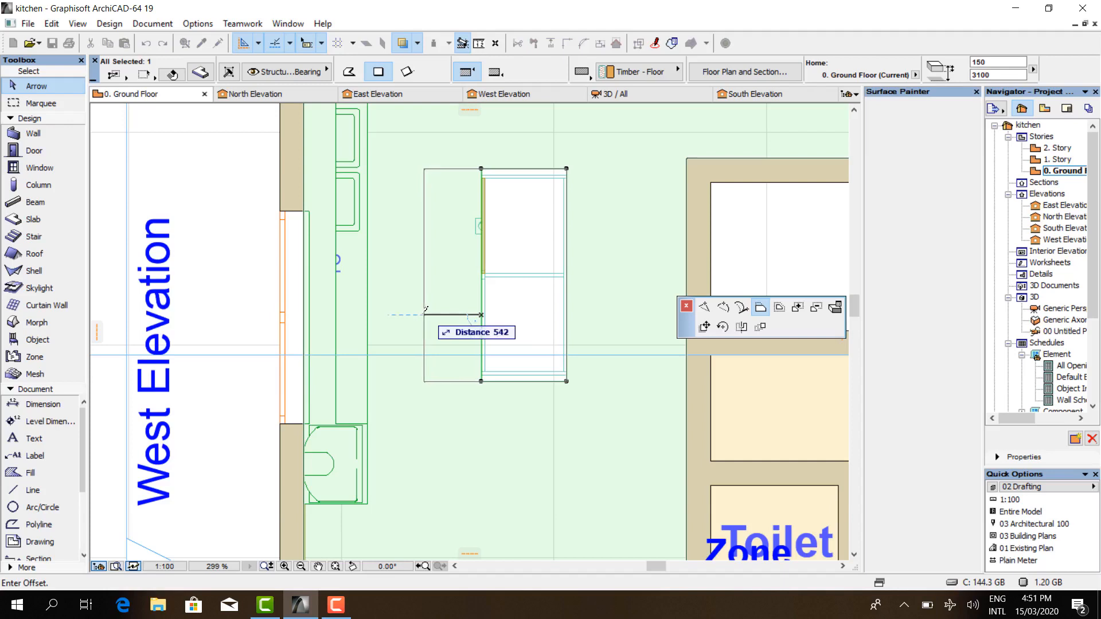
text(500)
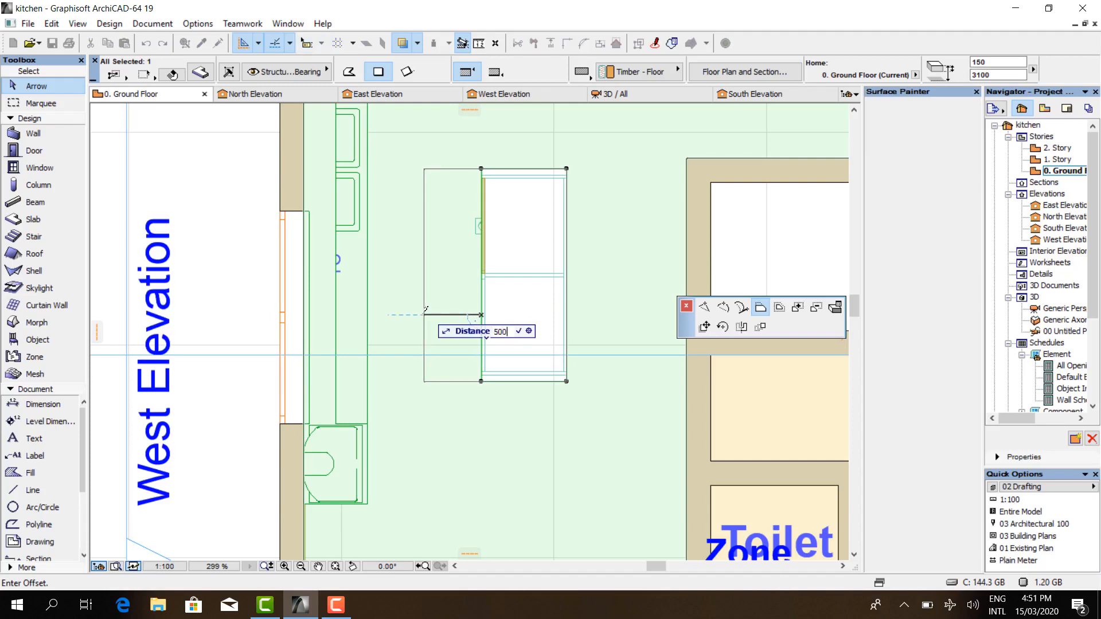
key(Return)
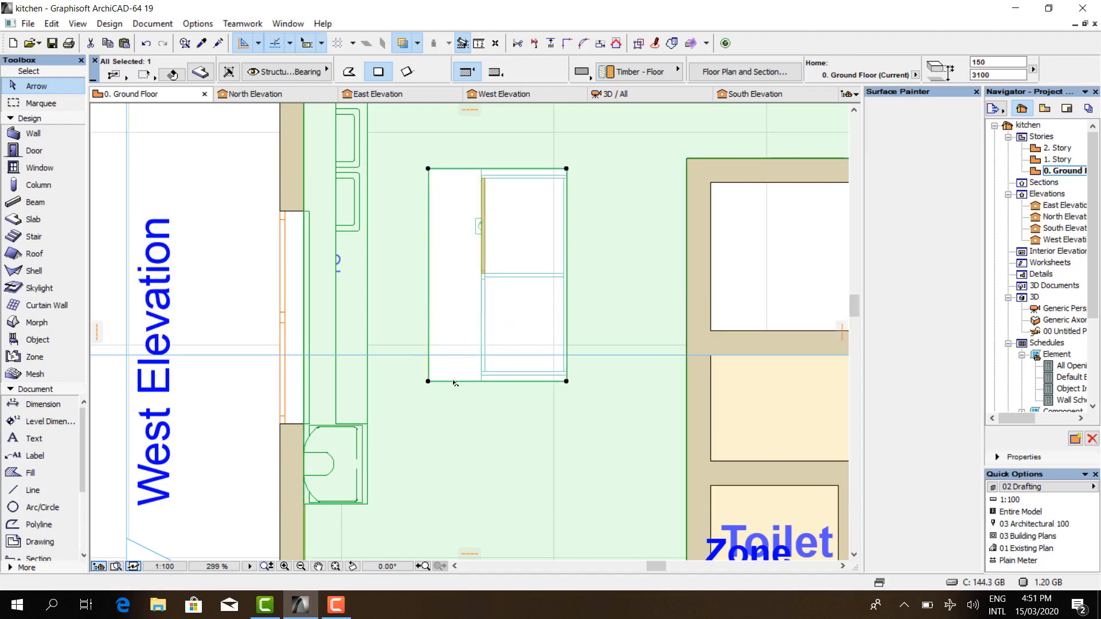
- Offset the slab hole's short edge nearest the wall recess outward by 500 mm
click(454, 381)
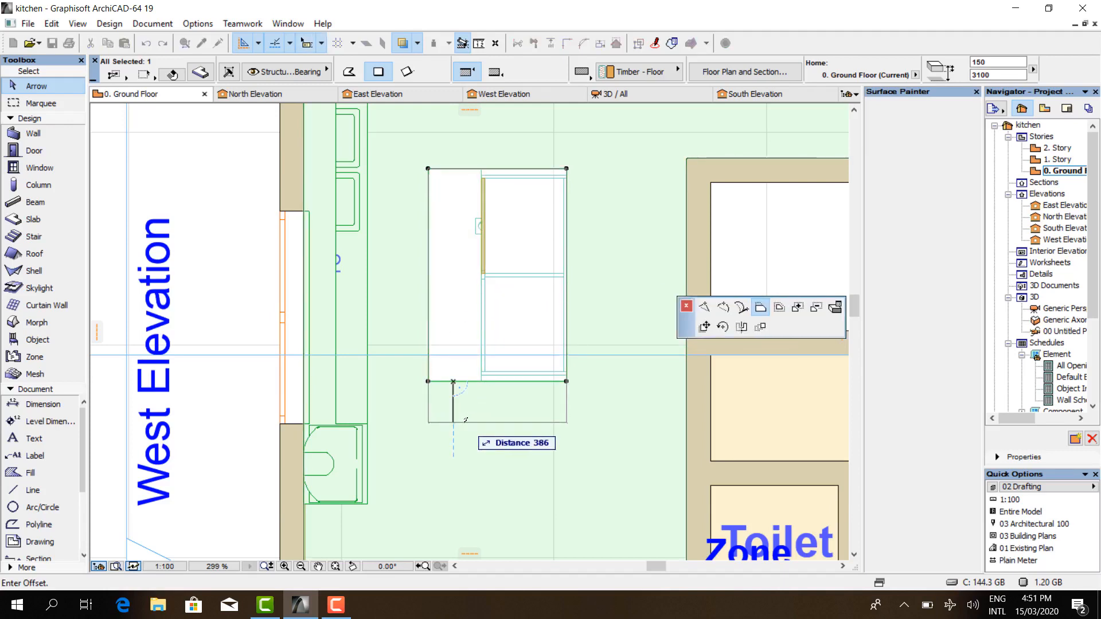
text(500)
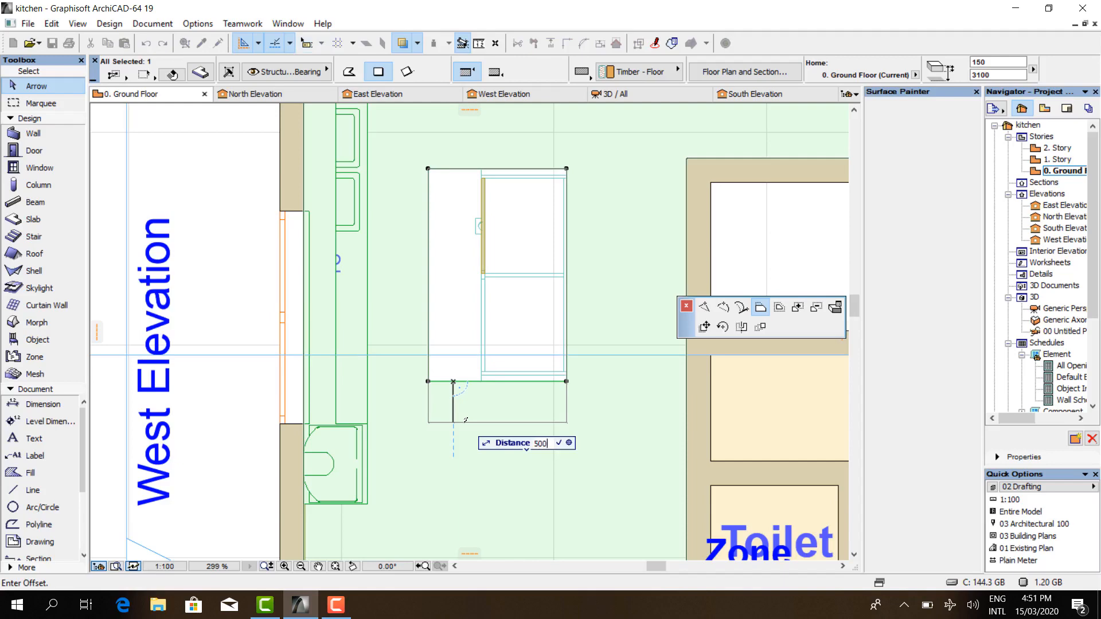
key(Return)
scroll(515, 411, down, 3)
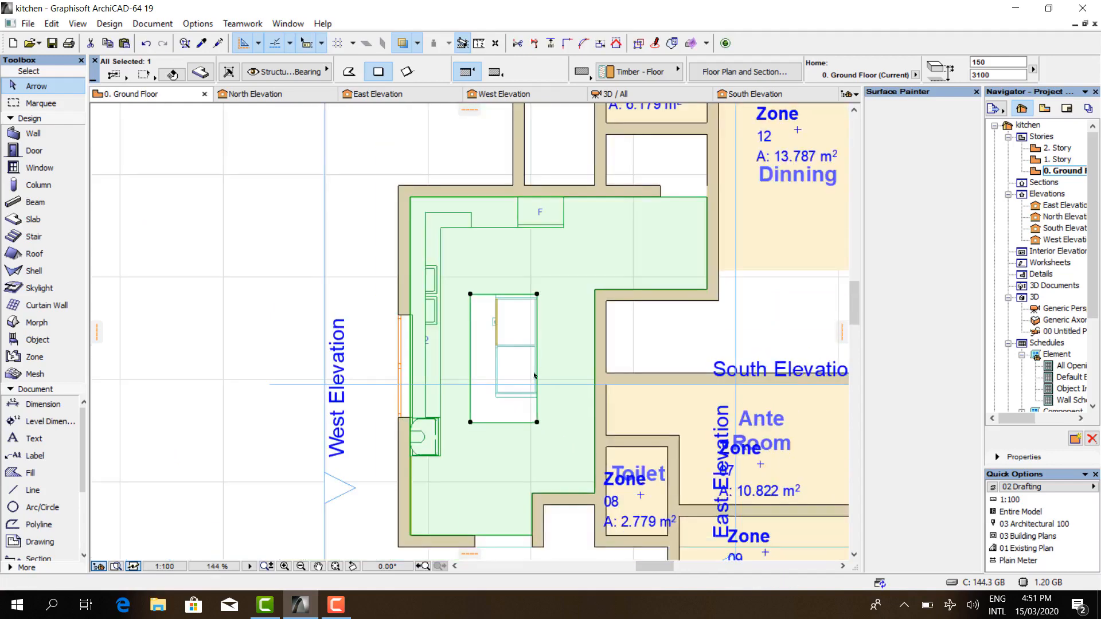
- Offset the slab hole's long edge opposite the sink counter outward by about 500 mm
scroll(538, 363, up, 3)
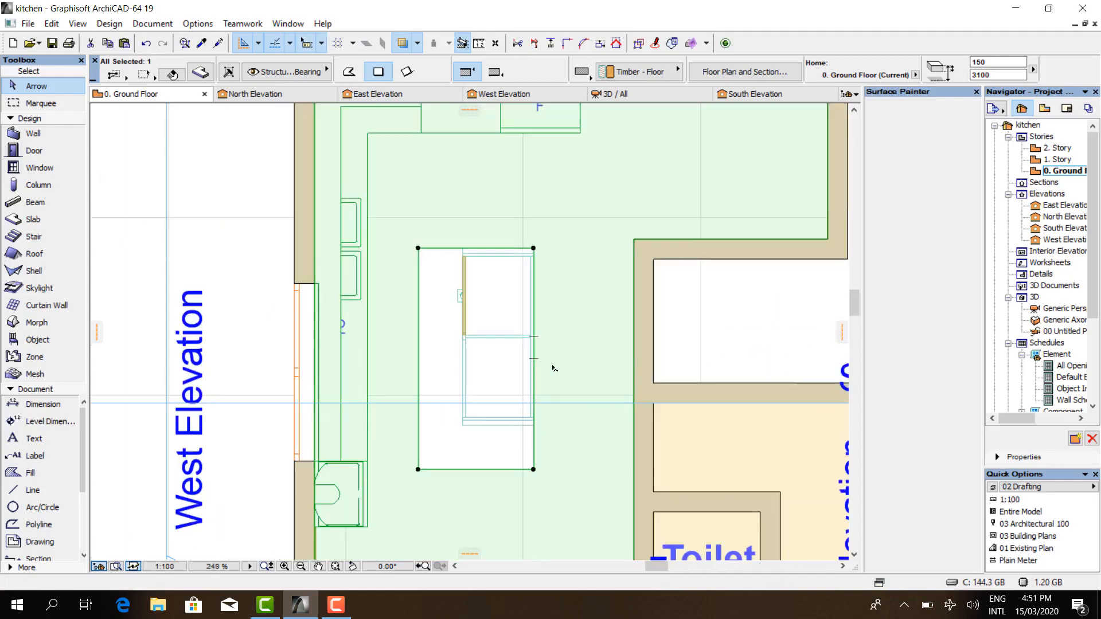
click(533, 366)
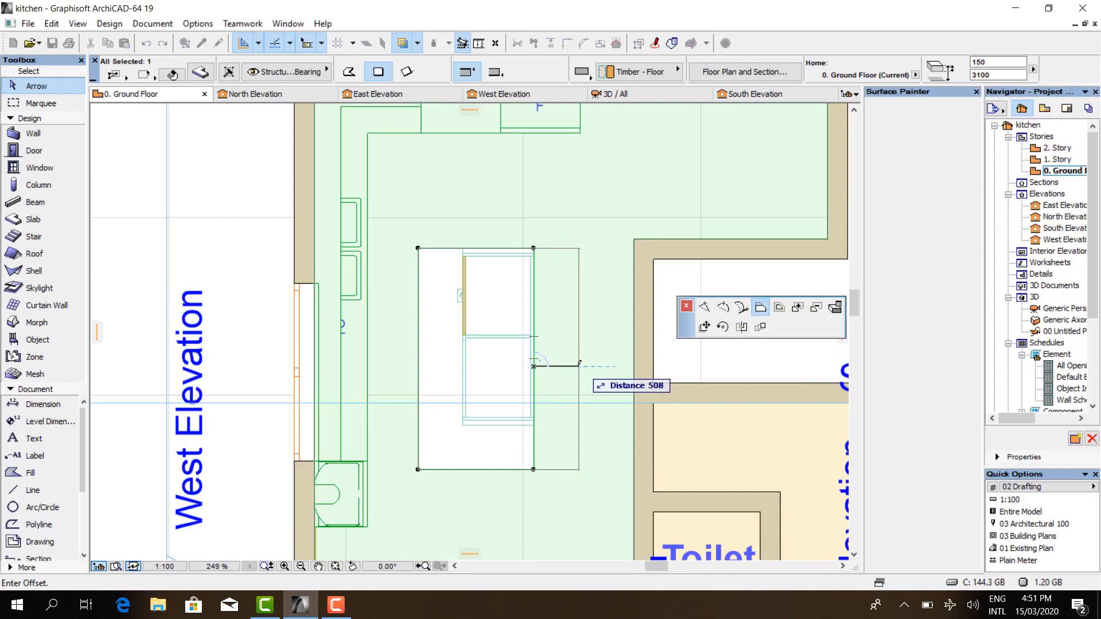
click(578, 363)
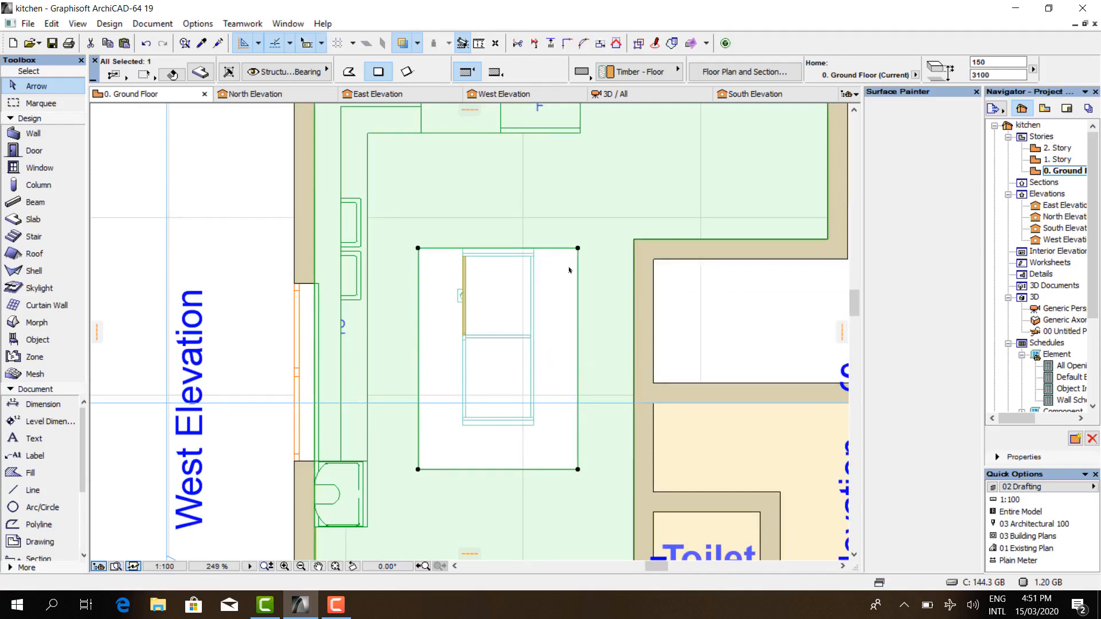
- Offset the slab hole's short edge nearest the fridge outward by 500 mm and deselect the slab
click(563, 248)
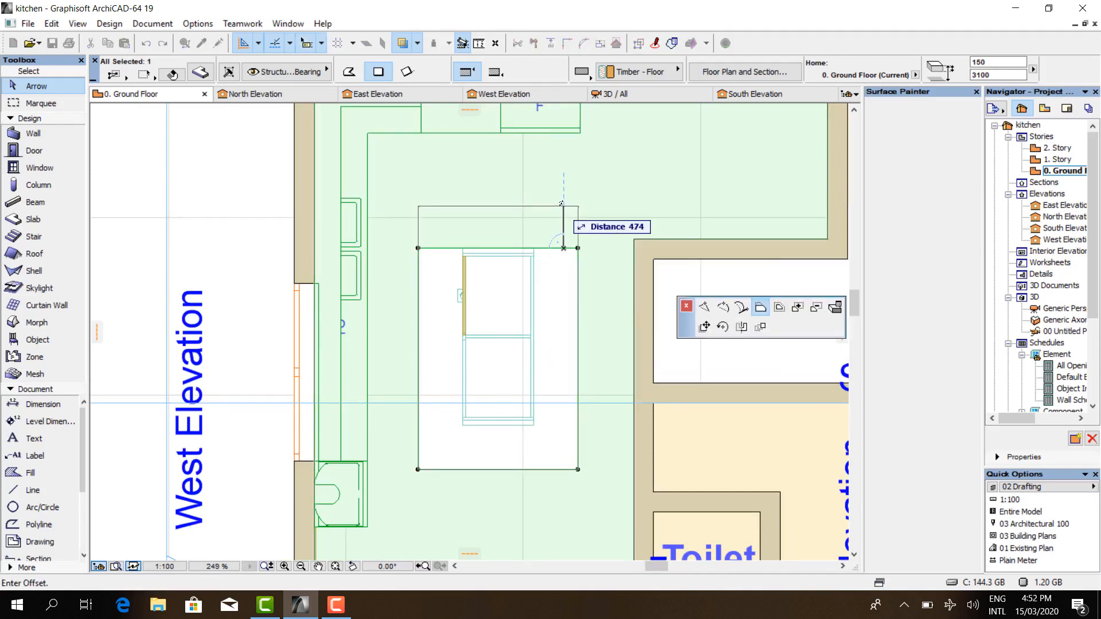
text(500)
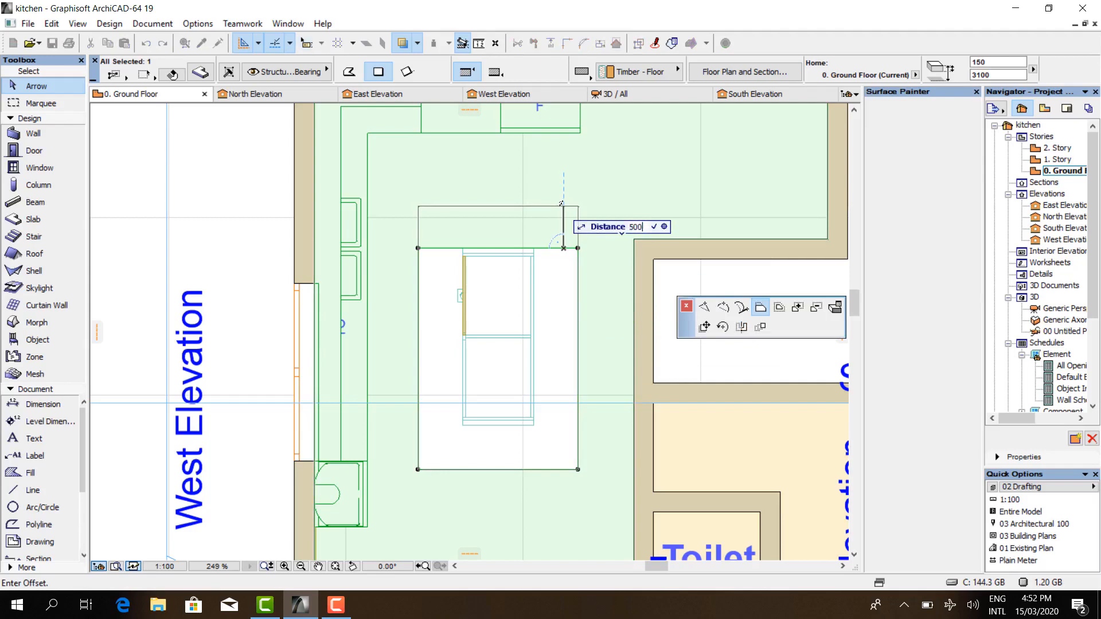
key(Return)
scroll(579, 228, down, 5)
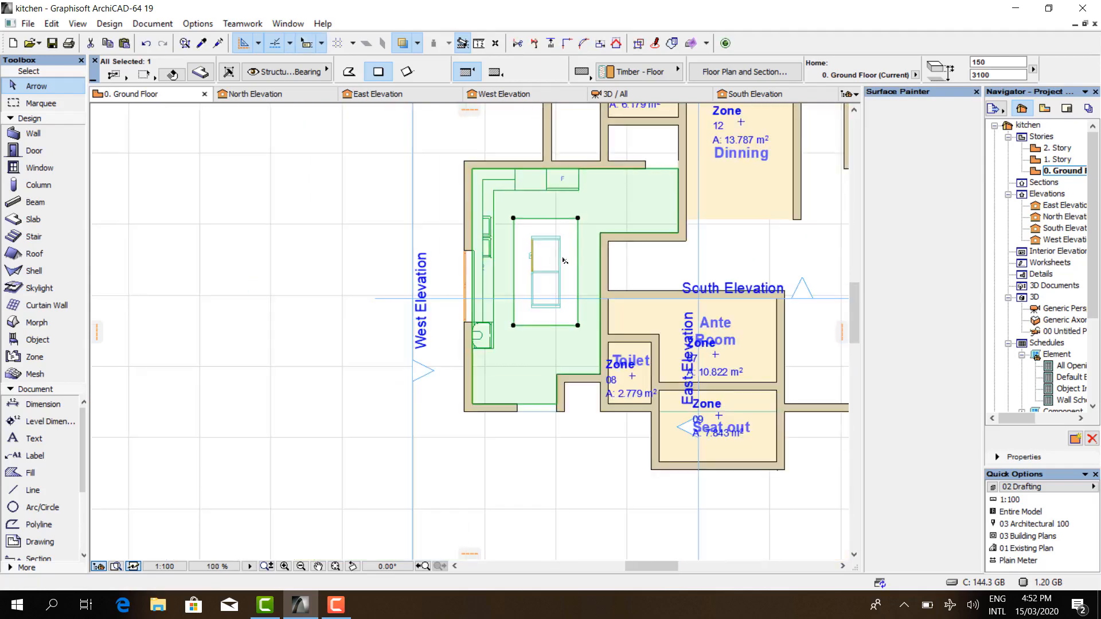
click(436, 216)
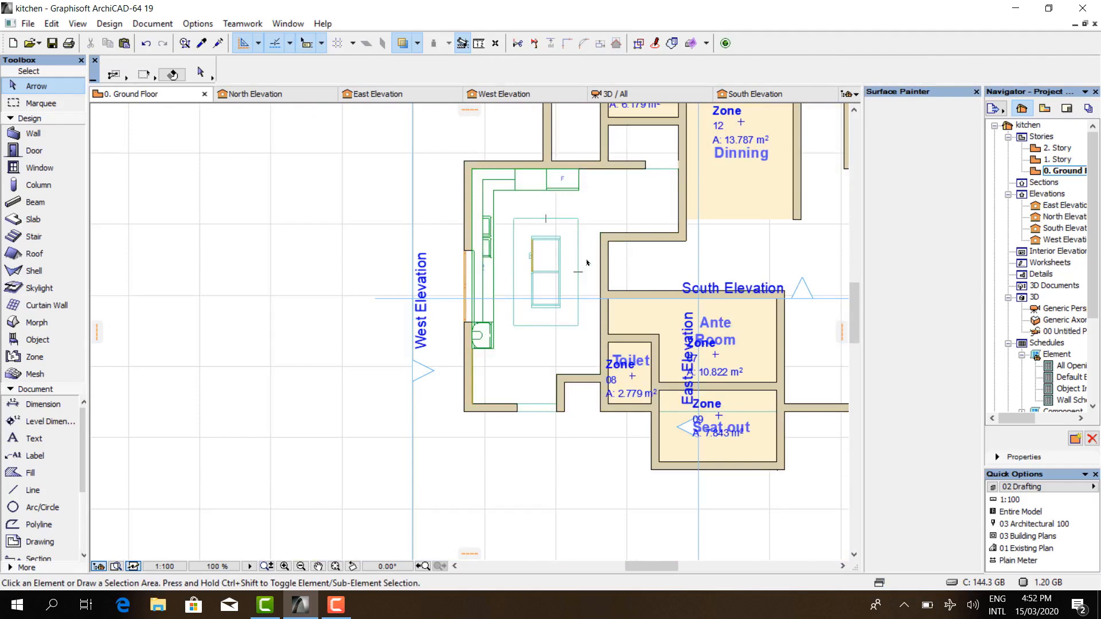
- Draw a 30 mm thick rectangular slab filling the ceiling opening above the island, from corner to opposite corner
scroll(587, 263, up, 1)
scroll(576, 296, up, 3)
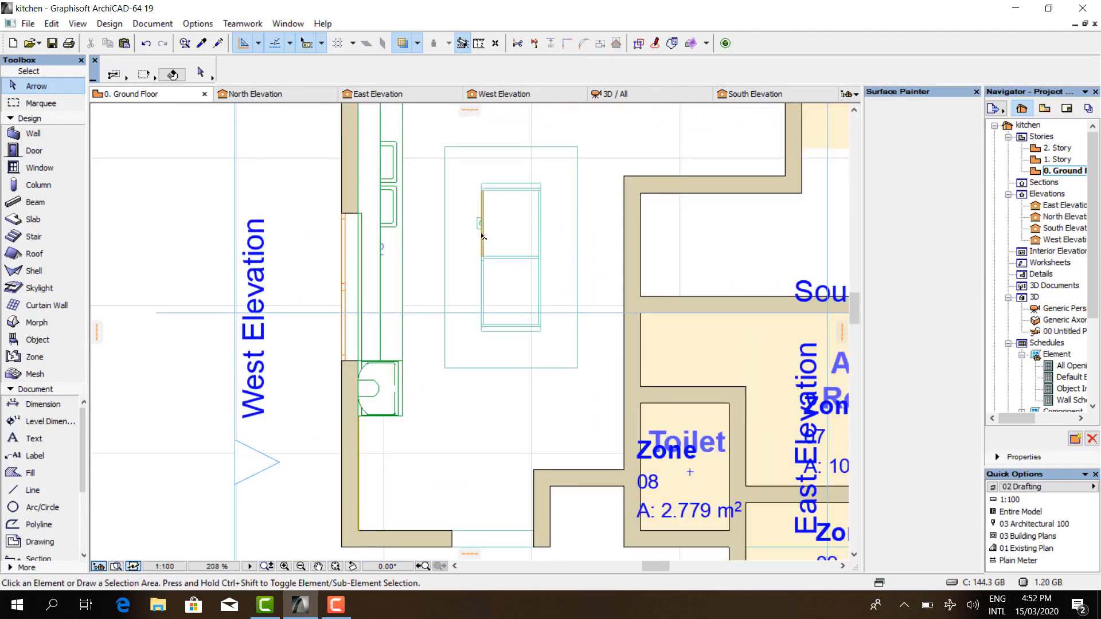
scroll(469, 231, down, 2)
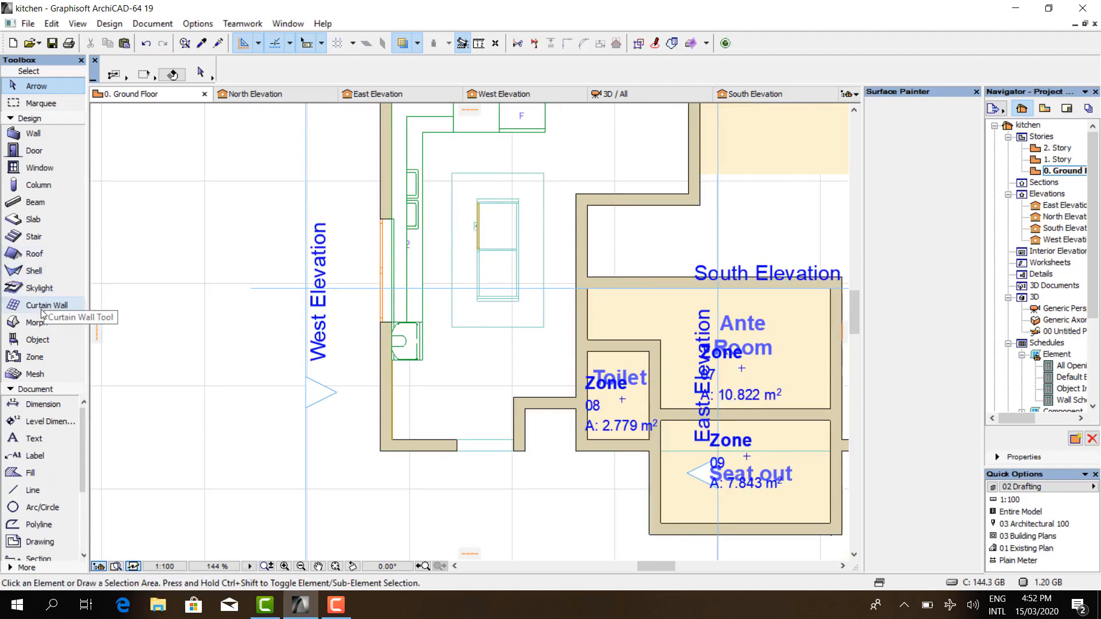
click(34, 219)
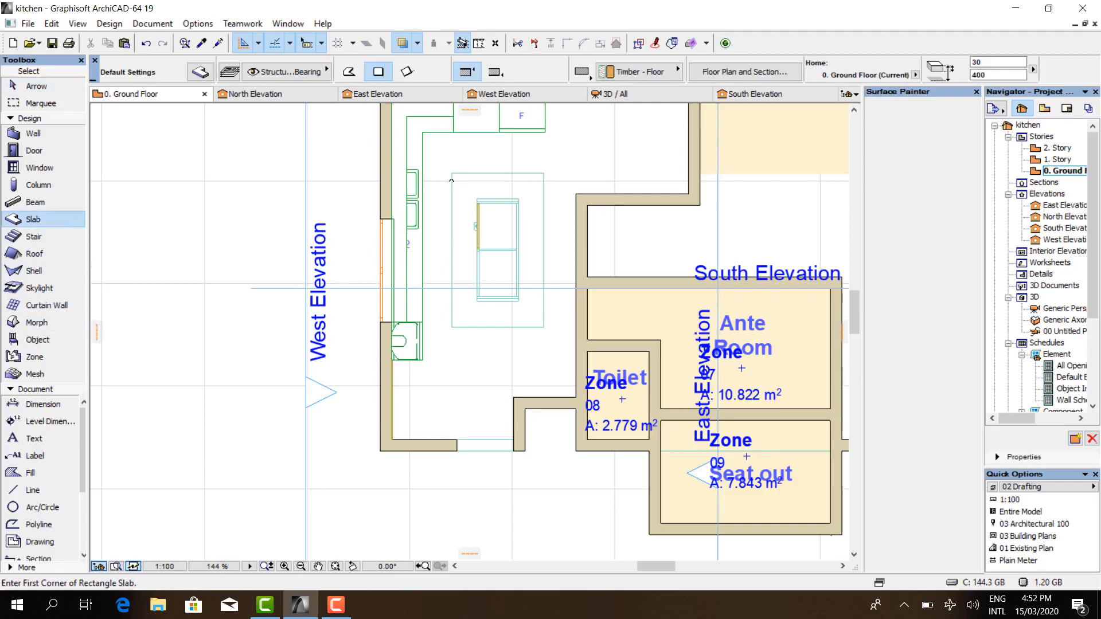
scroll(452, 181, up, 4)
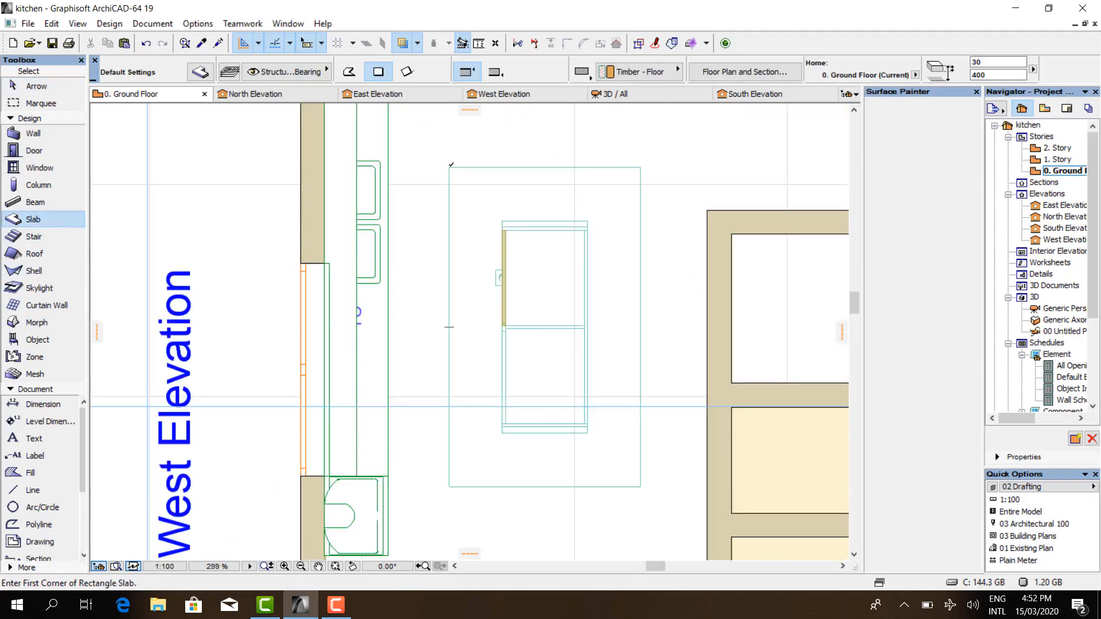
click(450, 167)
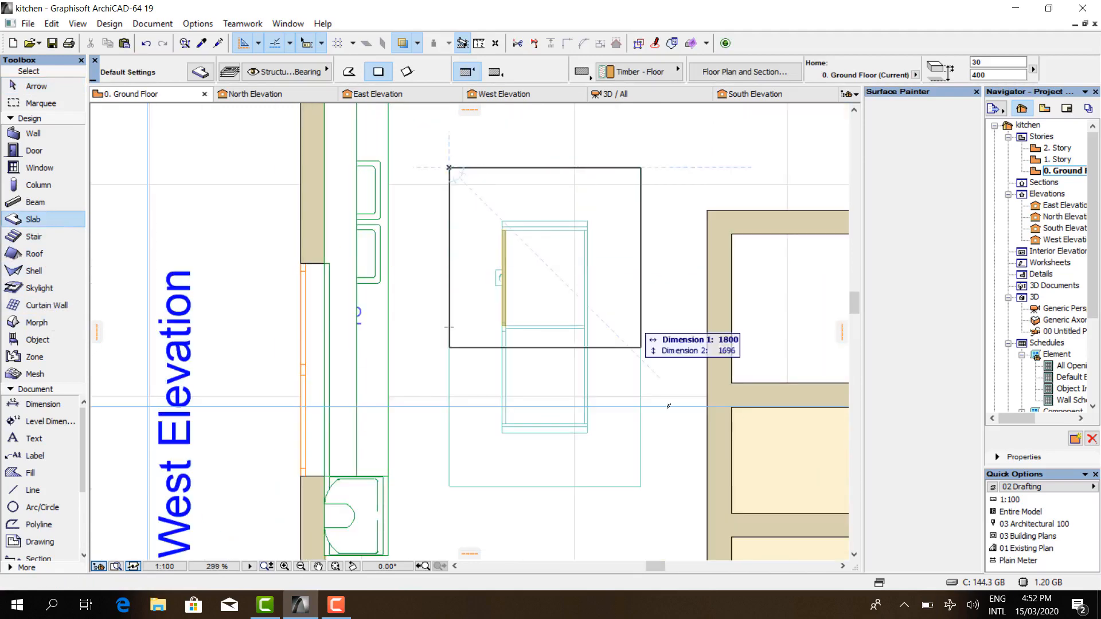
click(641, 485)
- In the South Elevation, raise the thin rectangular slab vertically by 2700 mm so its top aligns with the ceiling slab's top
click(755, 93)
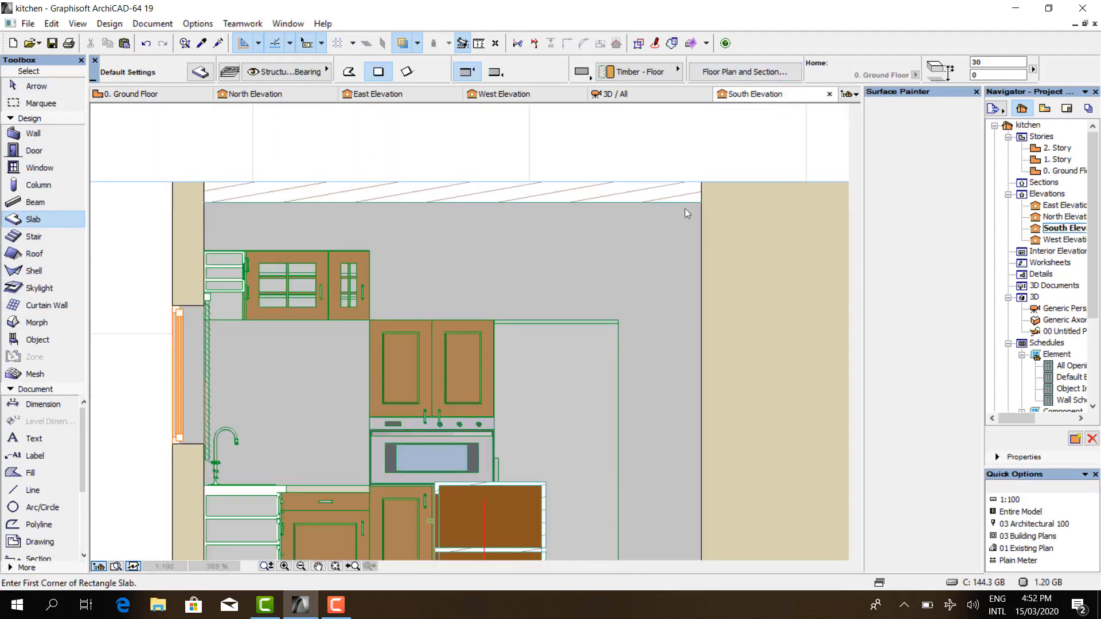
scroll(520, 377, up, 5)
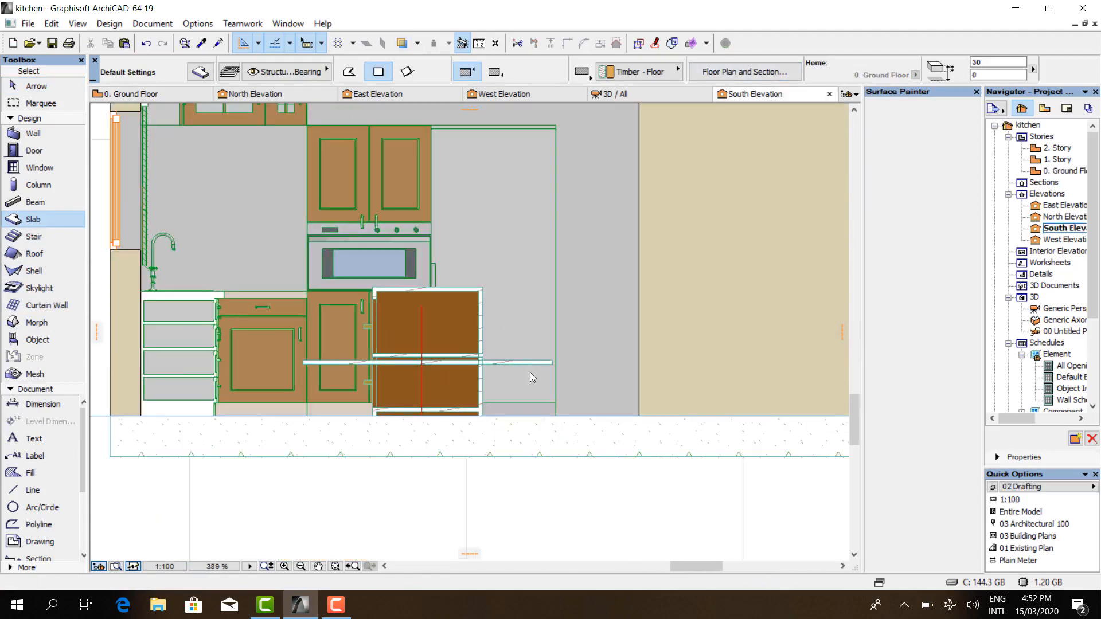
key(Escape)
click(545, 363)
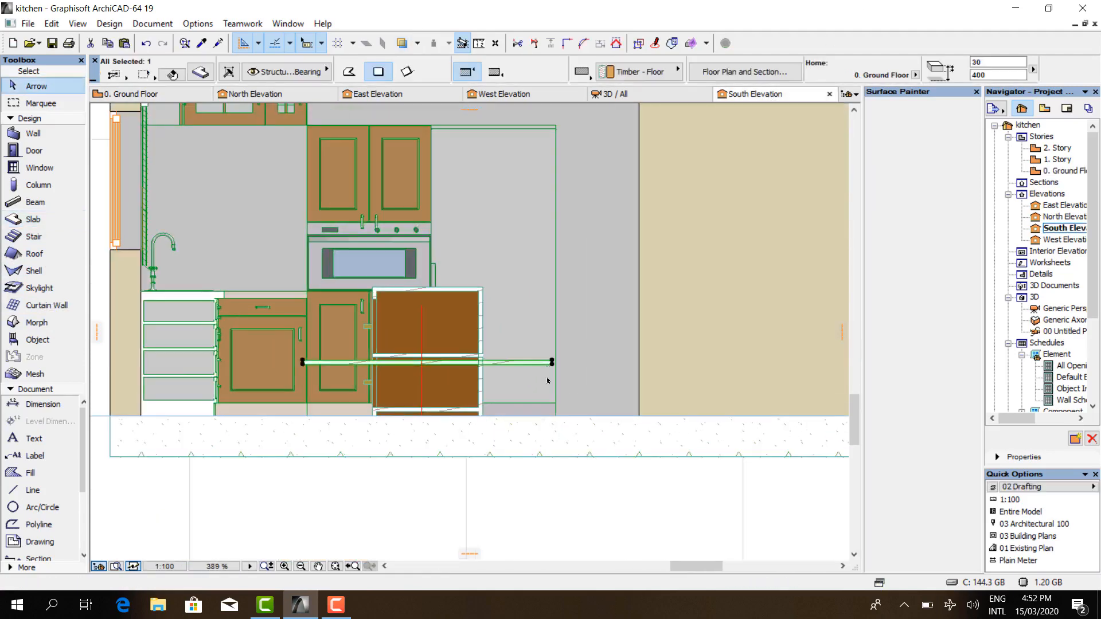
scroll(550, 367, up, 4)
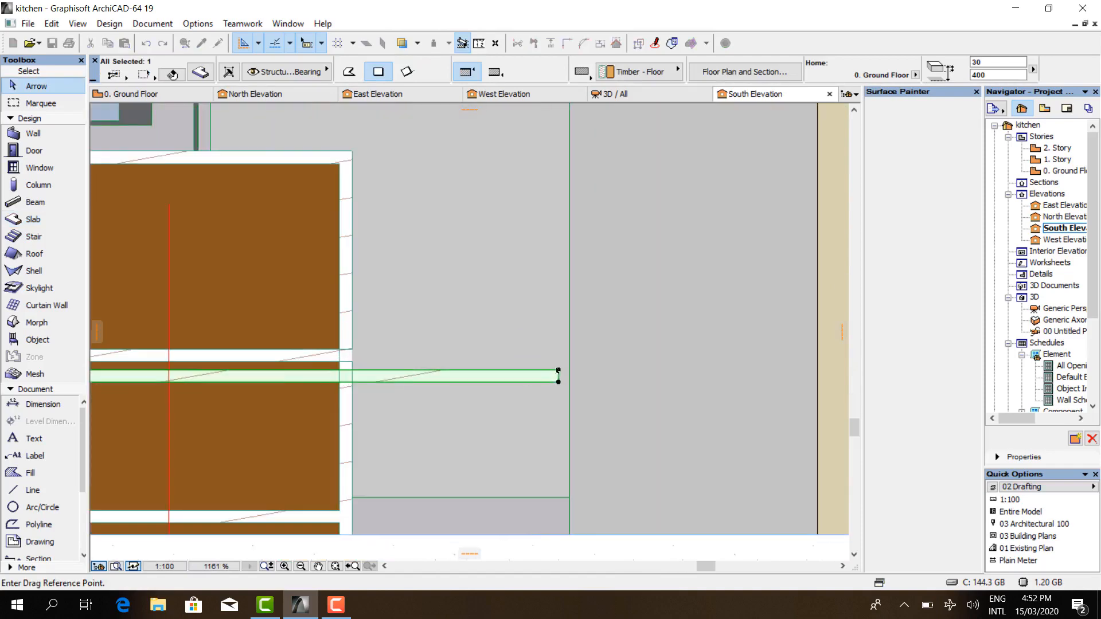
scroll(561, 414, down, 8)
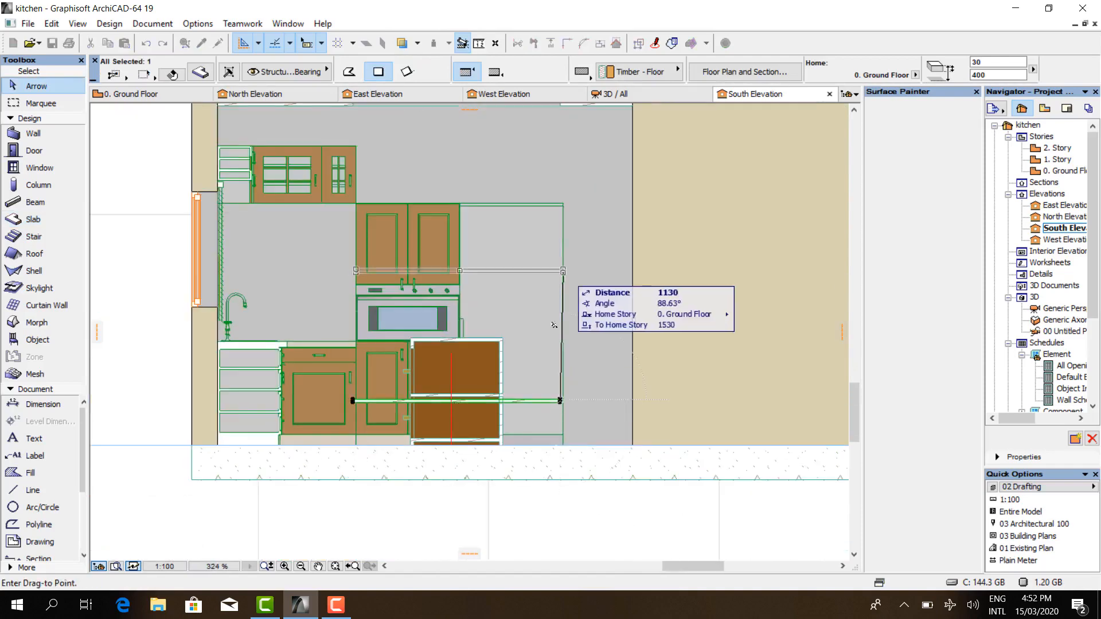
scroll(557, 225, up, 10)
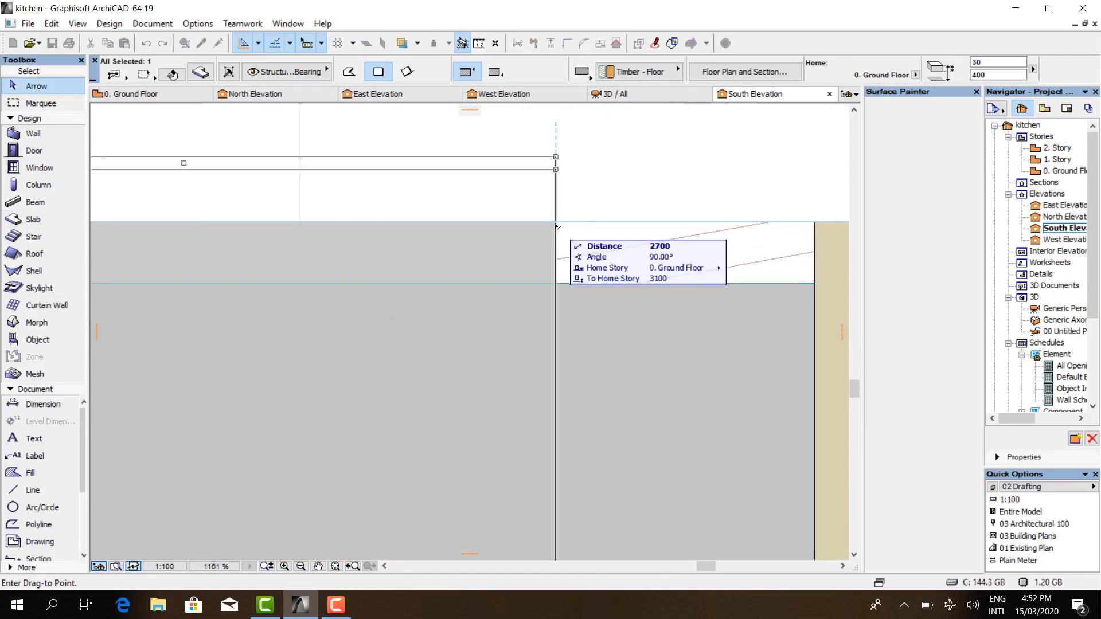
click(555, 234)
- Inspect the raised infill slab in the 3D view and return to the ground floor plan
click(654, 97)
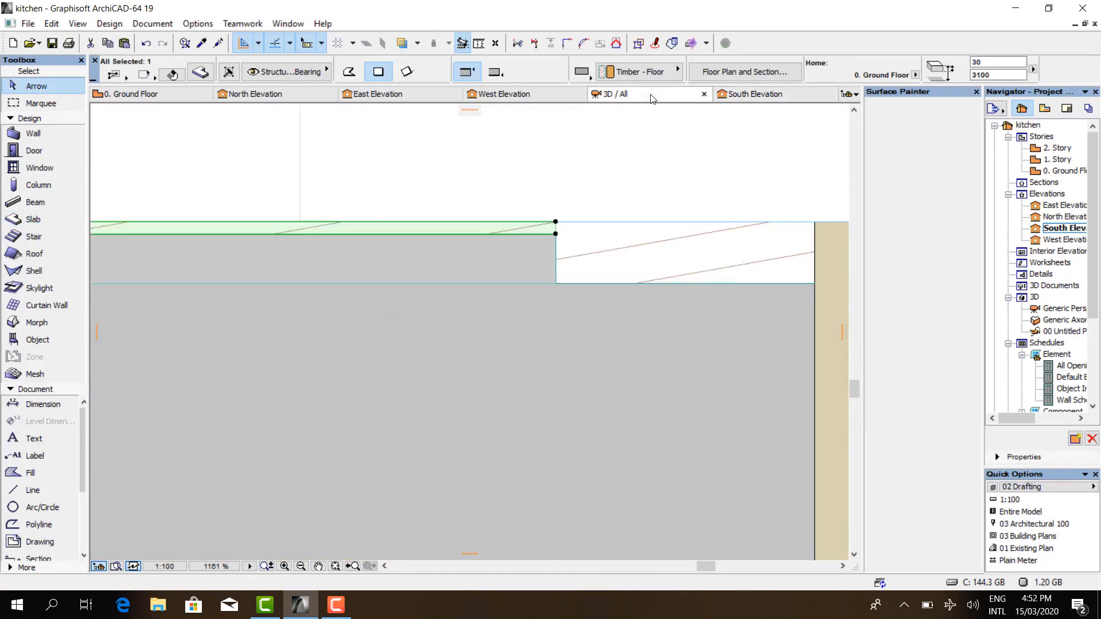
drag(527, 267, 469, 332)
scroll(557, 343, up, 2)
scroll(556, 342, down, 3)
scroll(538, 333, up, 1)
click(165, 96)
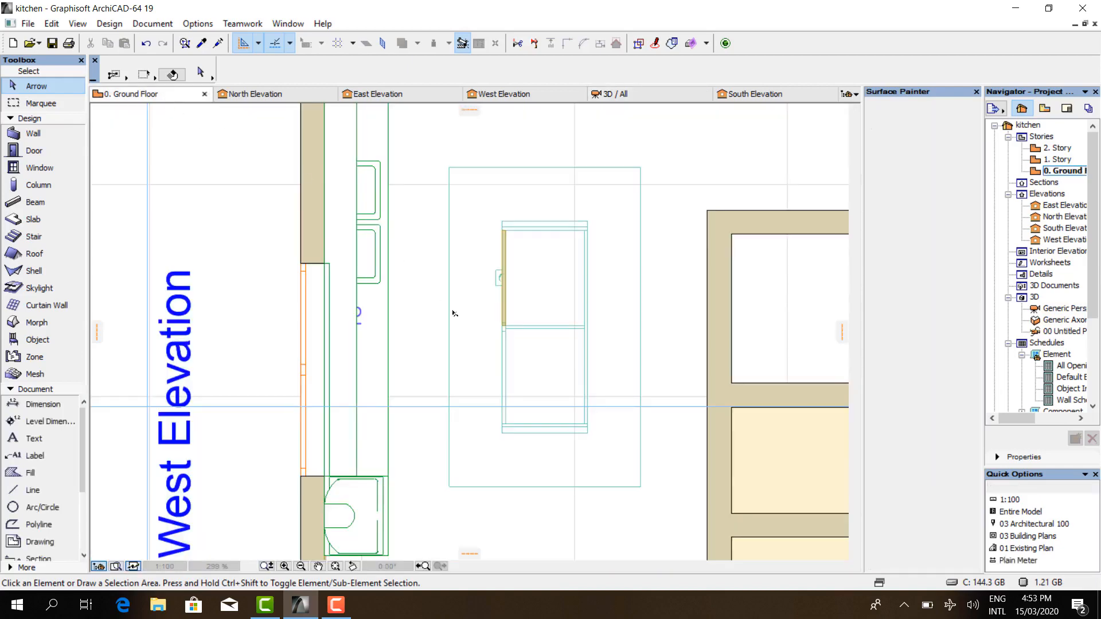
scroll(456, 309, down, 2)
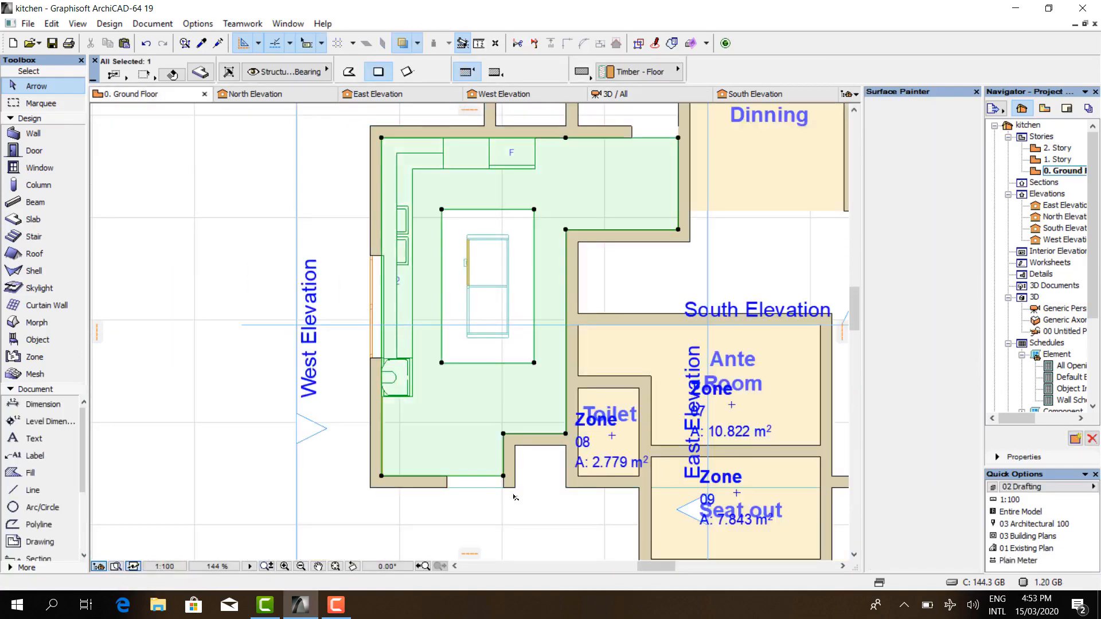
click(497, 476)
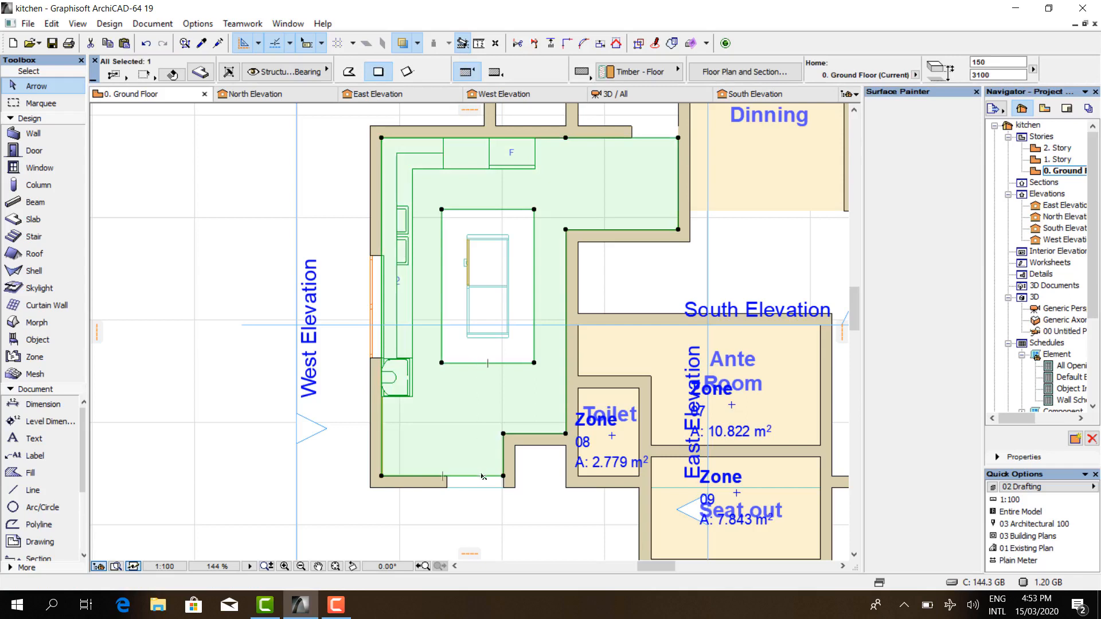
click(483, 477)
click(597, 502)
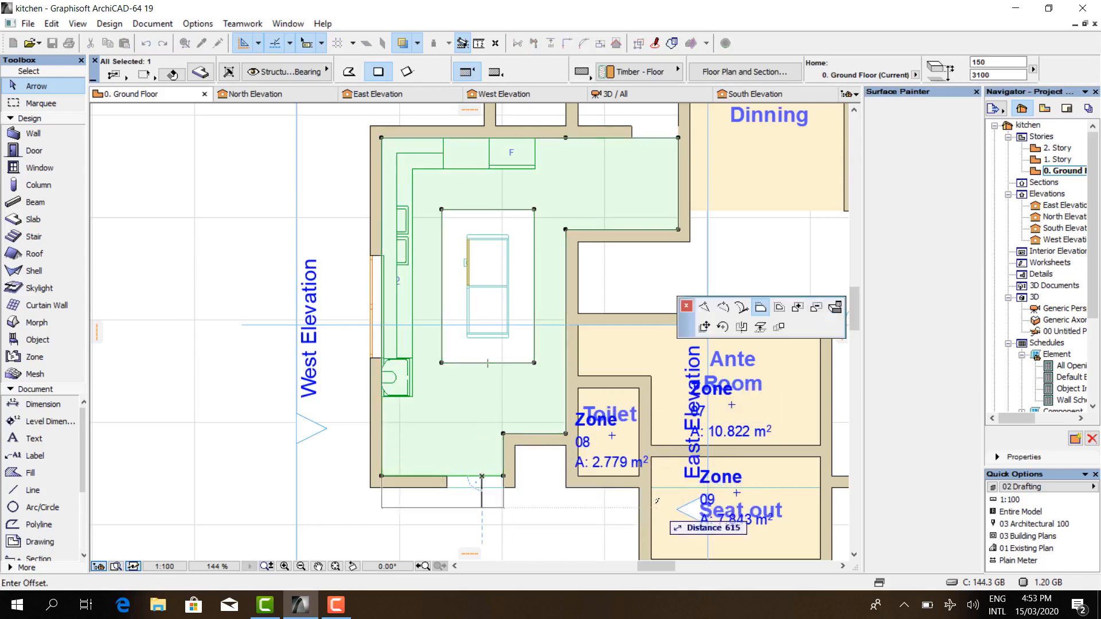
click(815, 313)
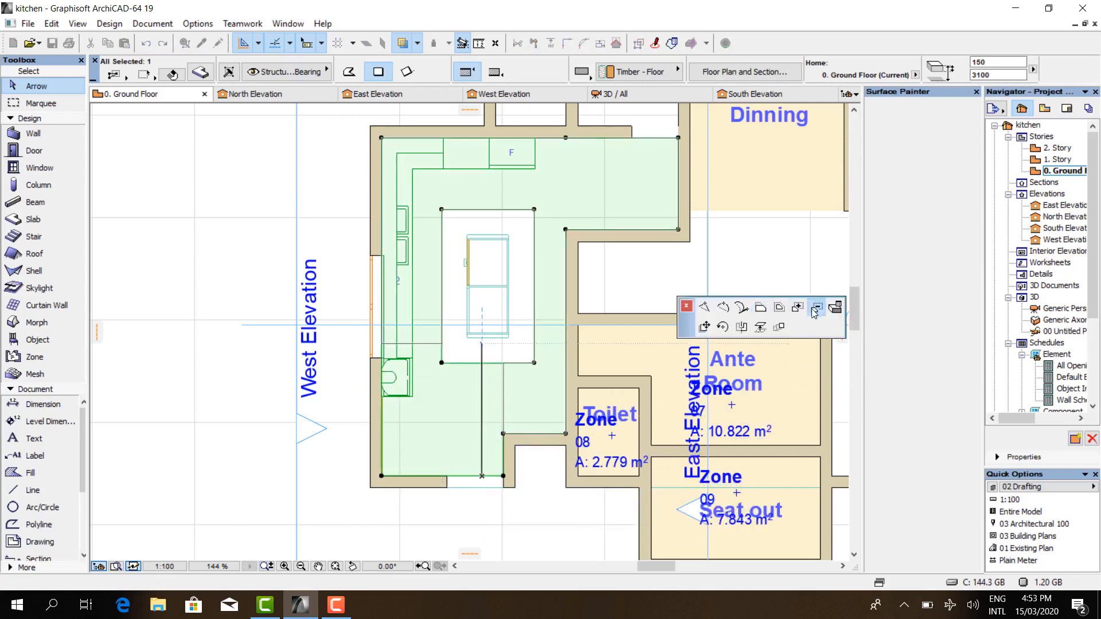
scroll(483, 376, up, 4)
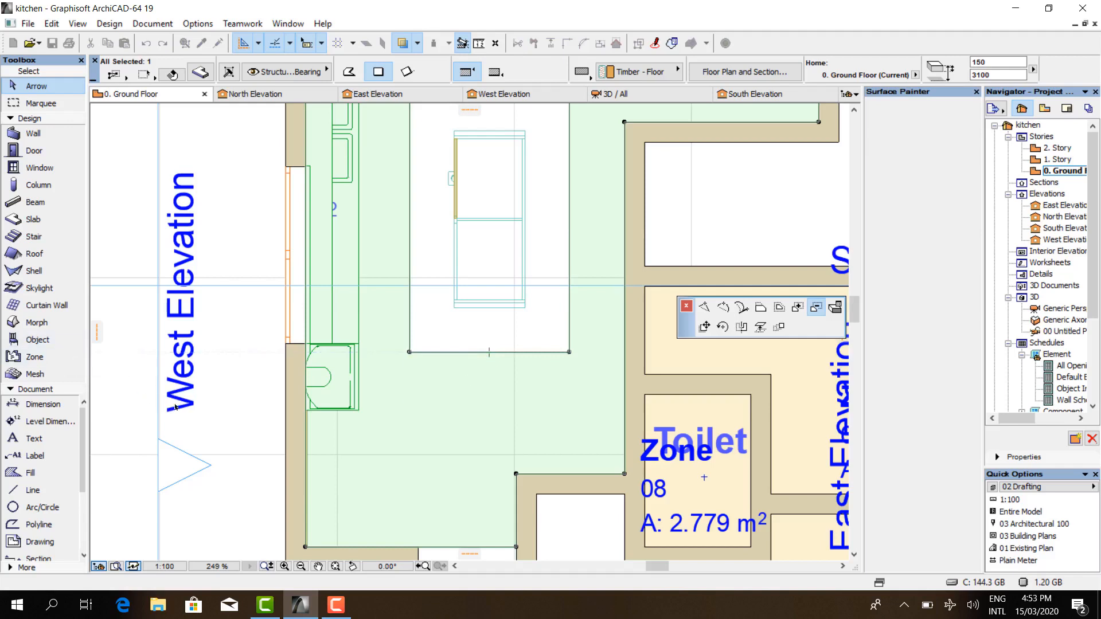
click(48, 491)
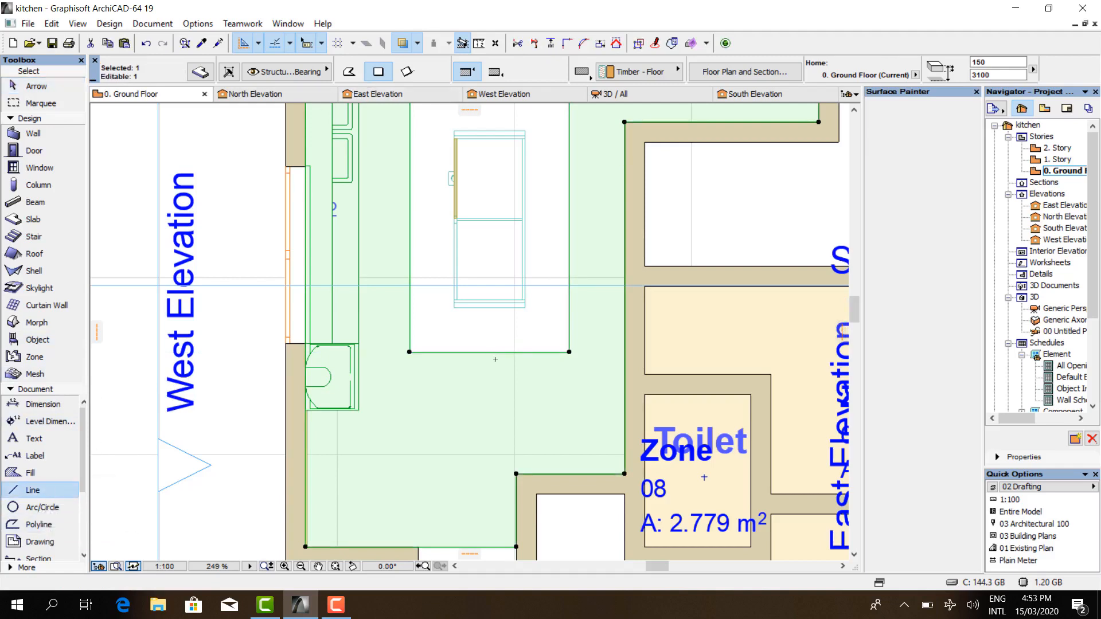
key(Escape)
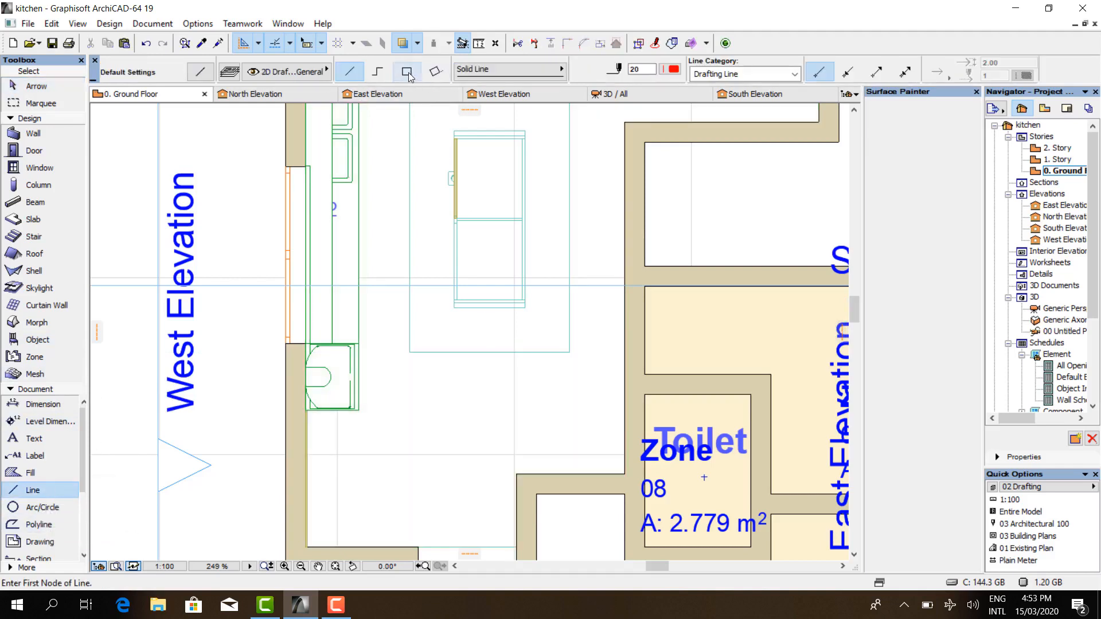
click(407, 71)
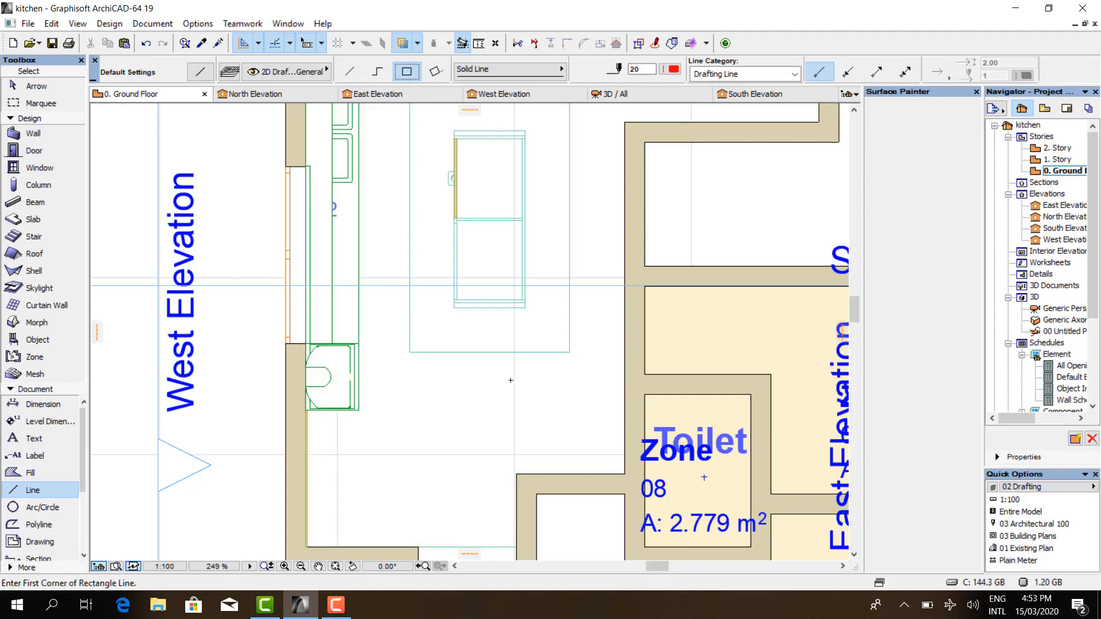
- Draw a 300 × 900 mm rectangular polyline from the midpoint of the opening's short edge nearest the wall recess, extending away from the island
click(38, 525)
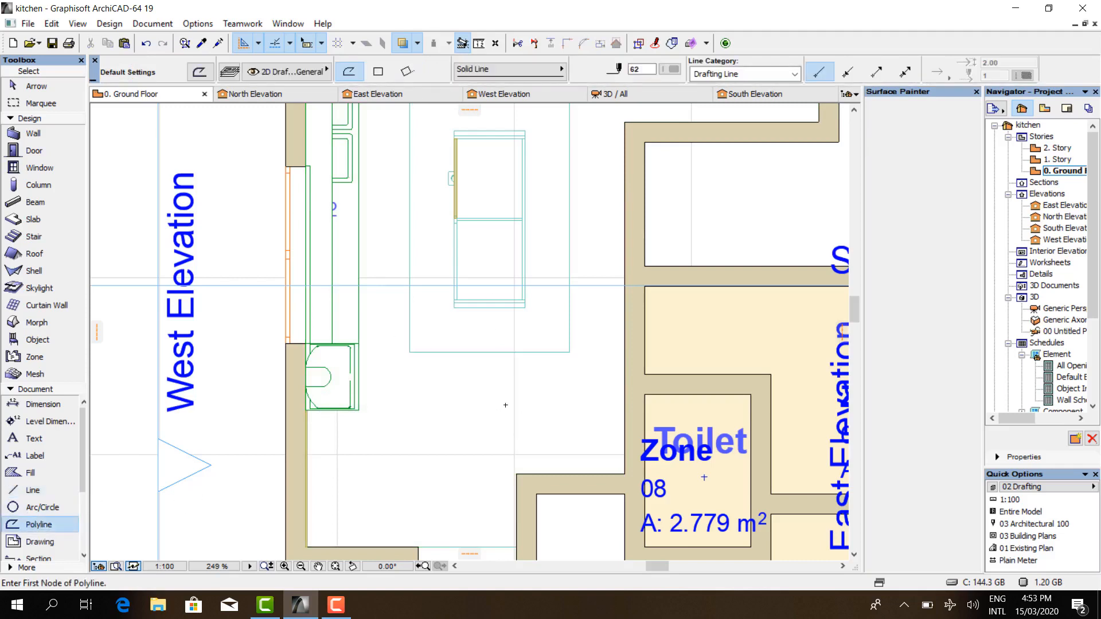
click(489, 352)
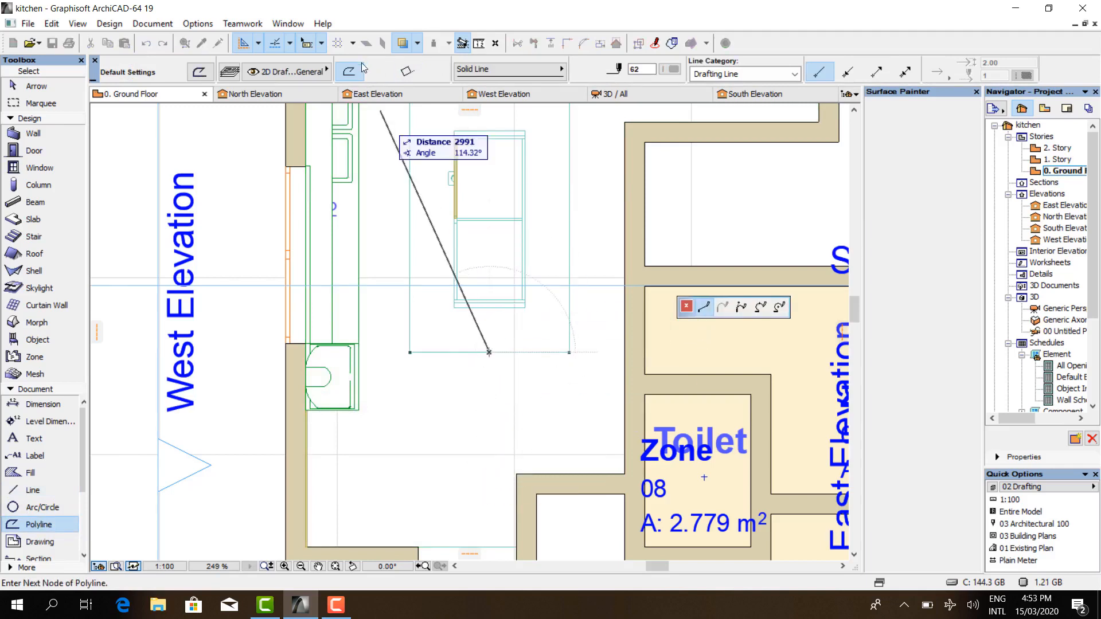
click(378, 71)
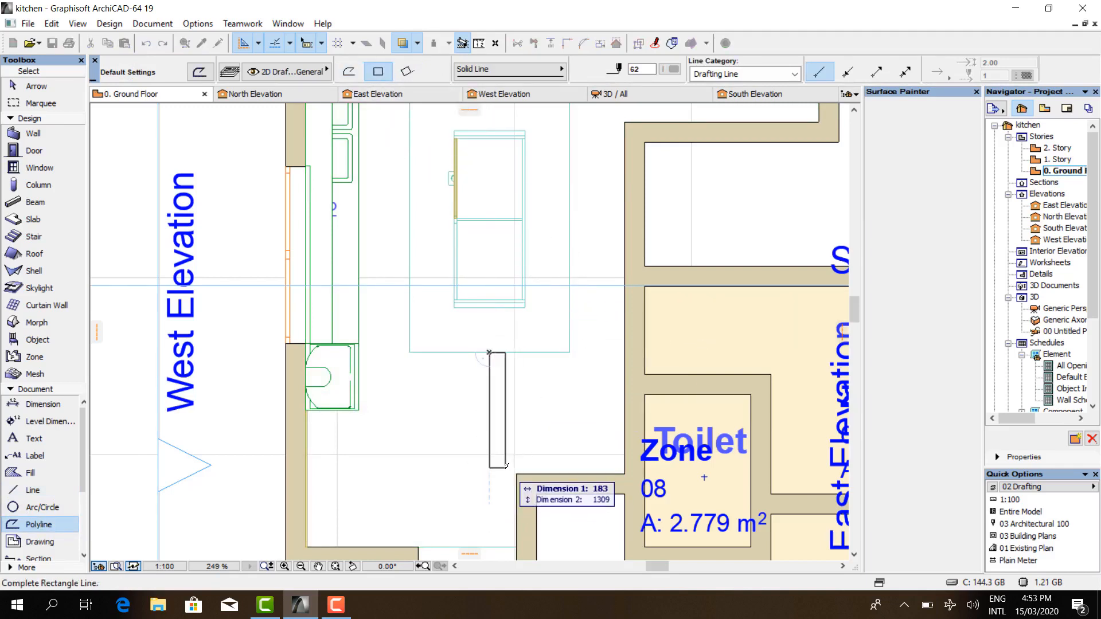
scroll(492, 459, down, 3)
scroll(493, 412, up, 6)
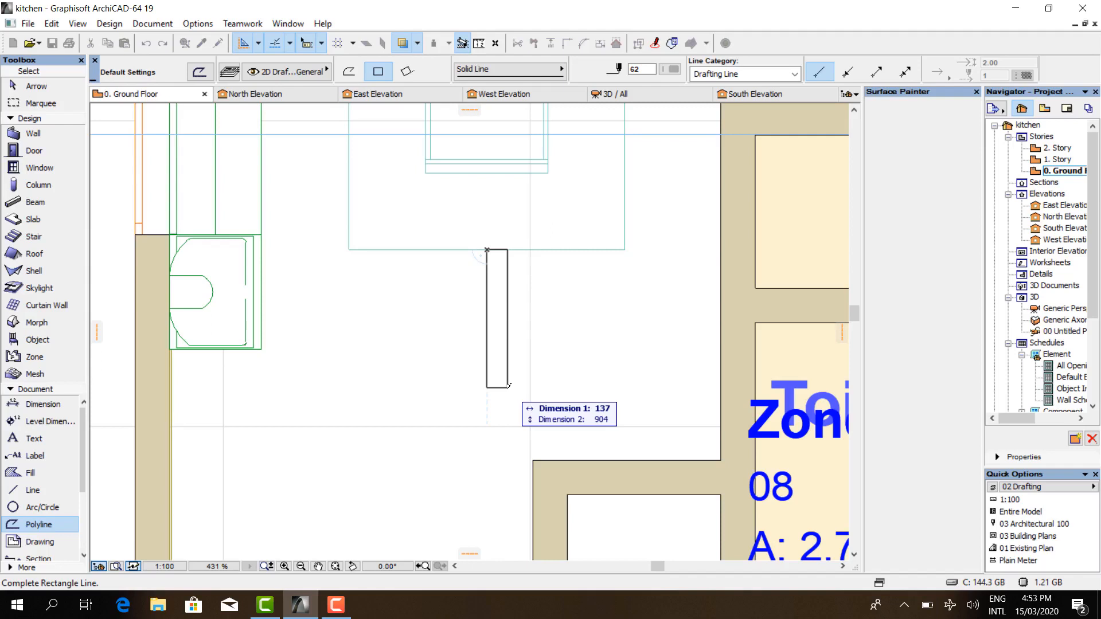
text(00)
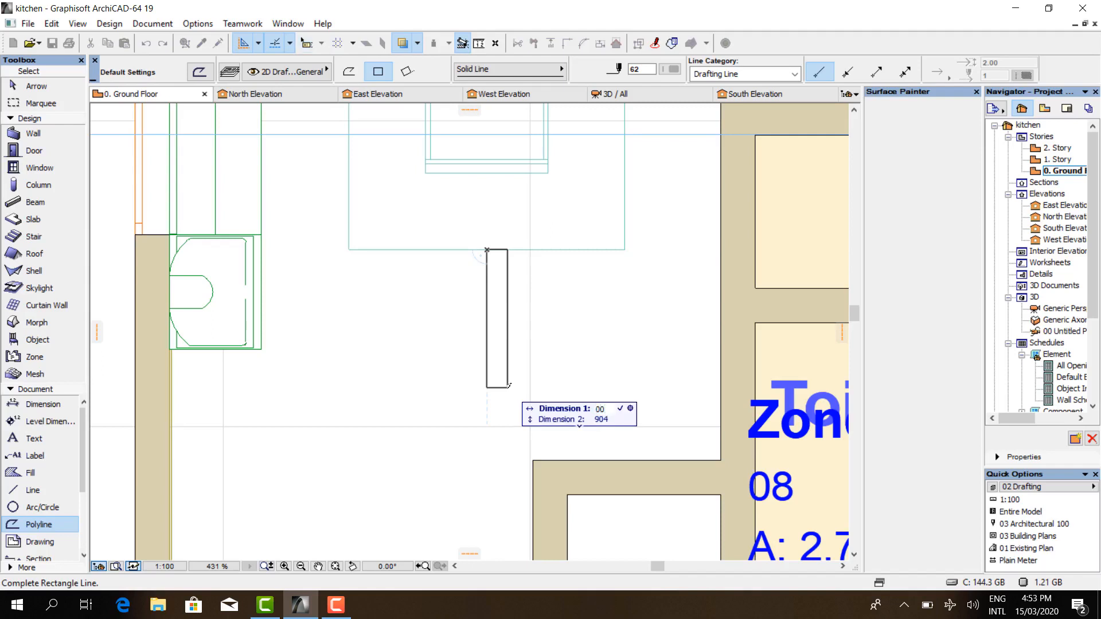
key(BackSpace)
text(300)
key(Tab)
text(900)
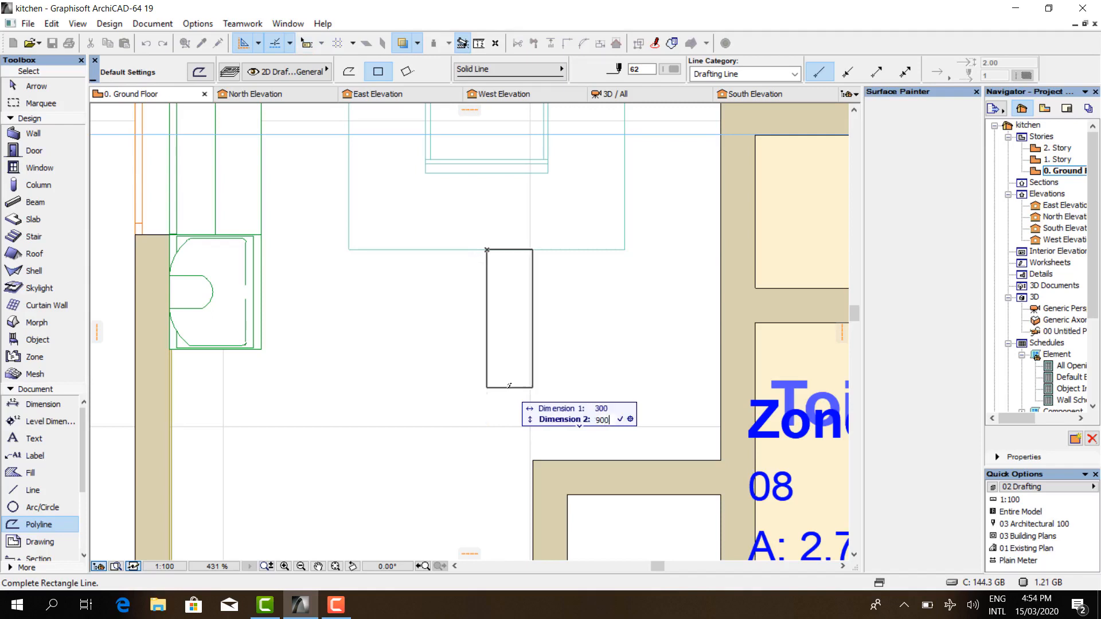
key(Return)
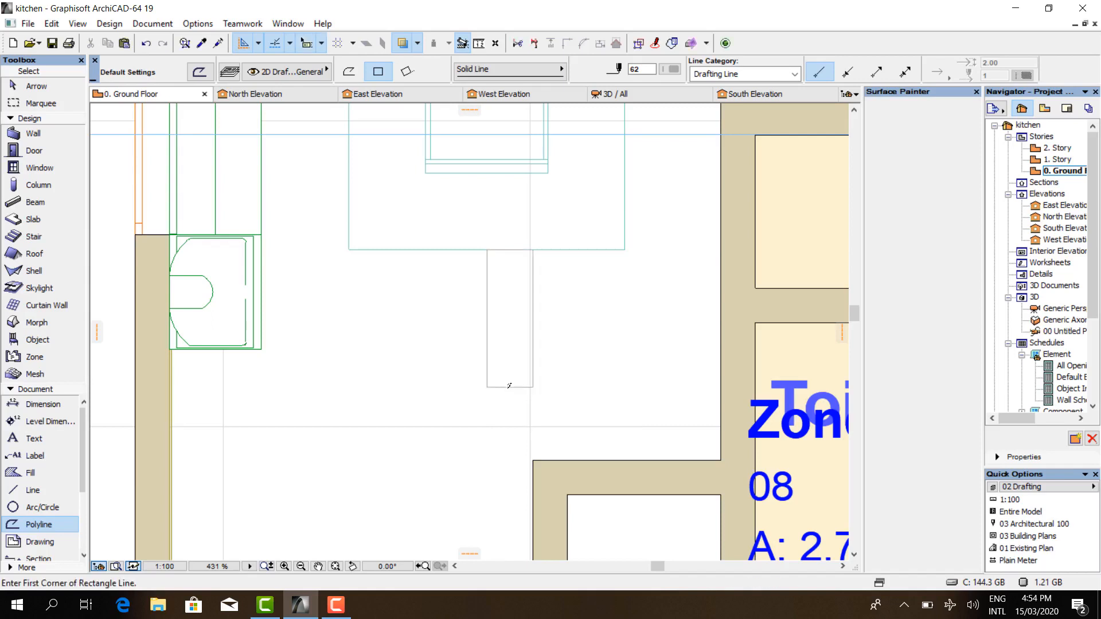
- Move the 300 × 900 mm rectangle 150 mm toward the window wall so it is centred on the opening's short edge
key(Escape)
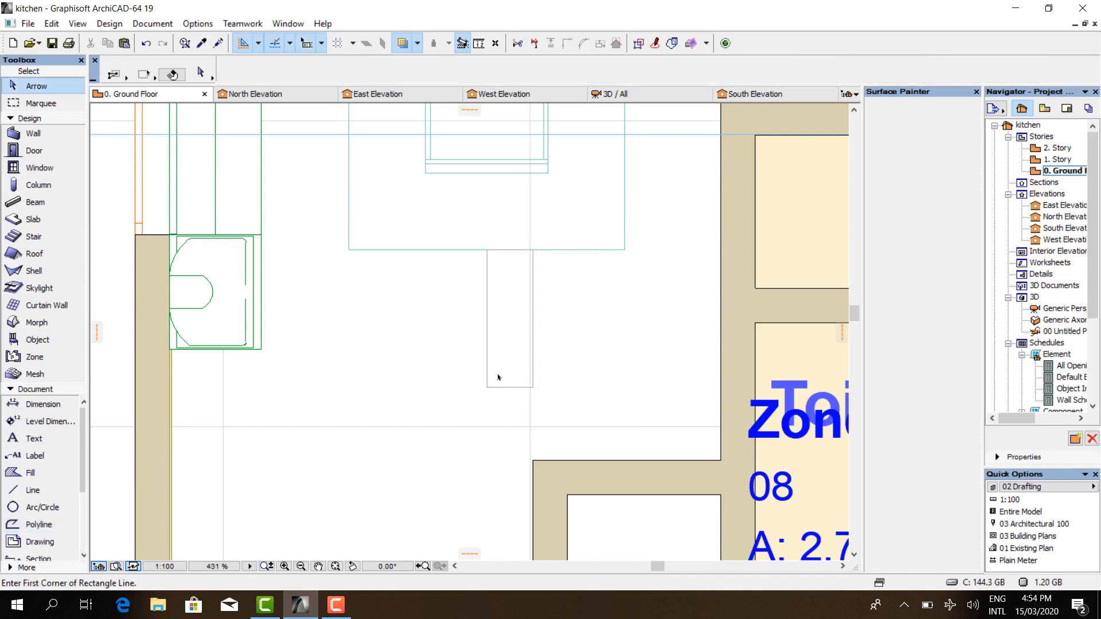
click(531, 388)
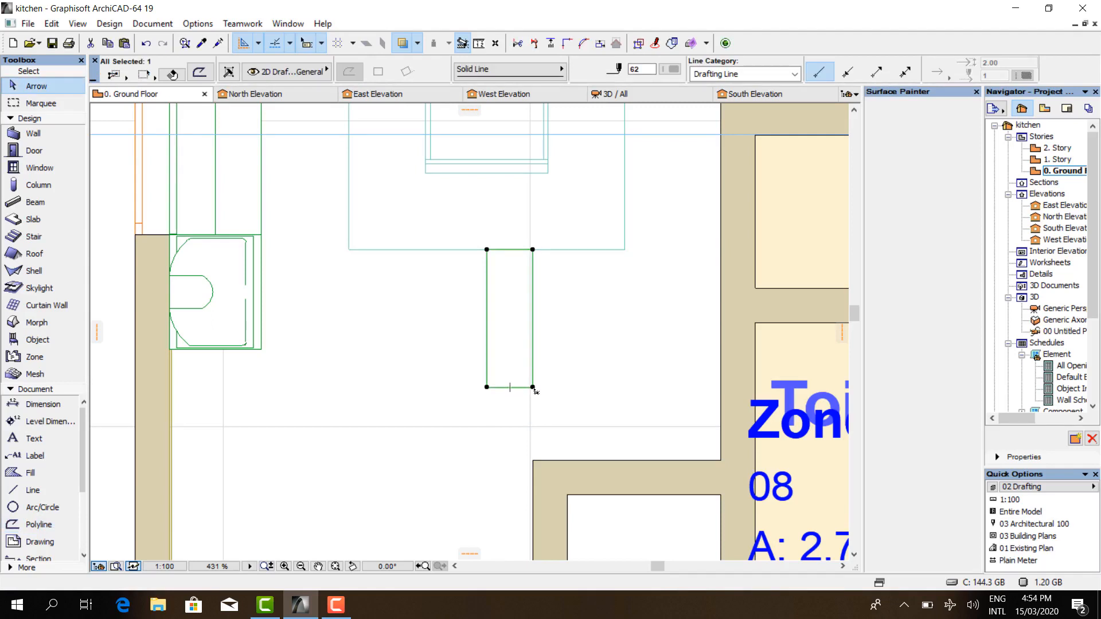
key(ctrl+d)
scroll(519, 242, up, 4)
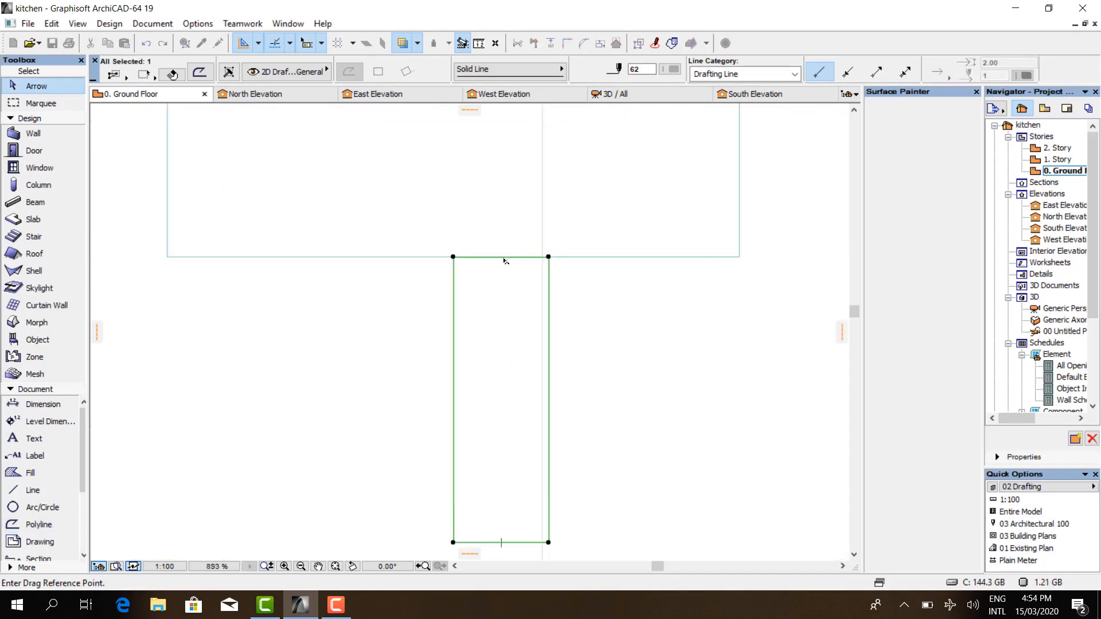
click(502, 257)
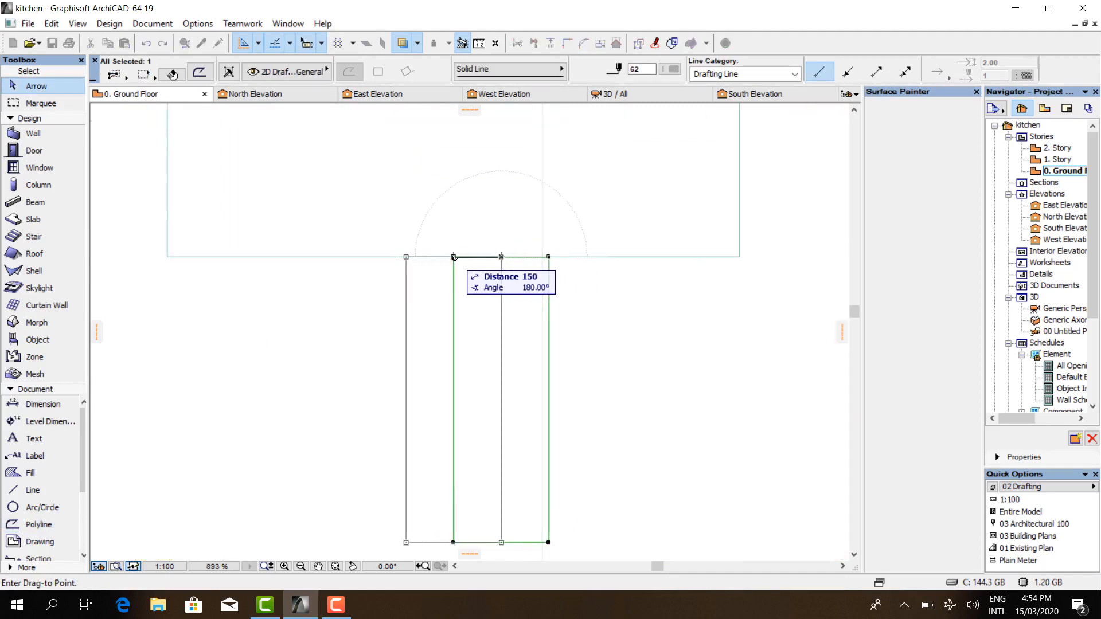
click(455, 257)
scroll(447, 305, down, 7)
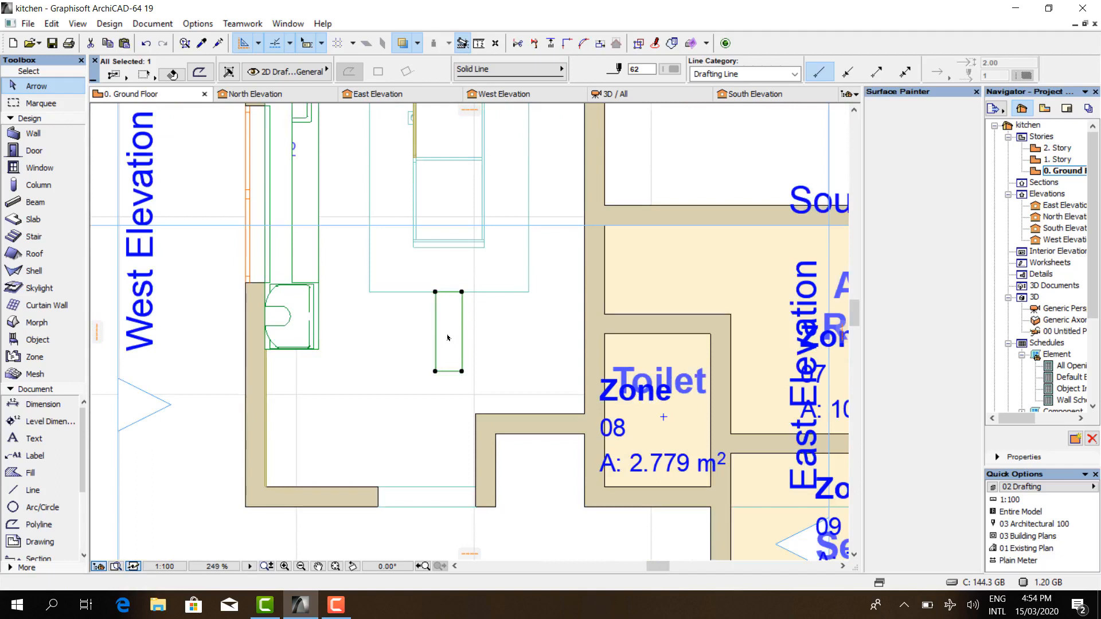
- Copy the 300 × 900 mm rectangle 3900 mm vertically from its outer edge midpoint to the opening's opposite short edge near the fridge
right_click(357, 412)
mouse_move(456, 229)
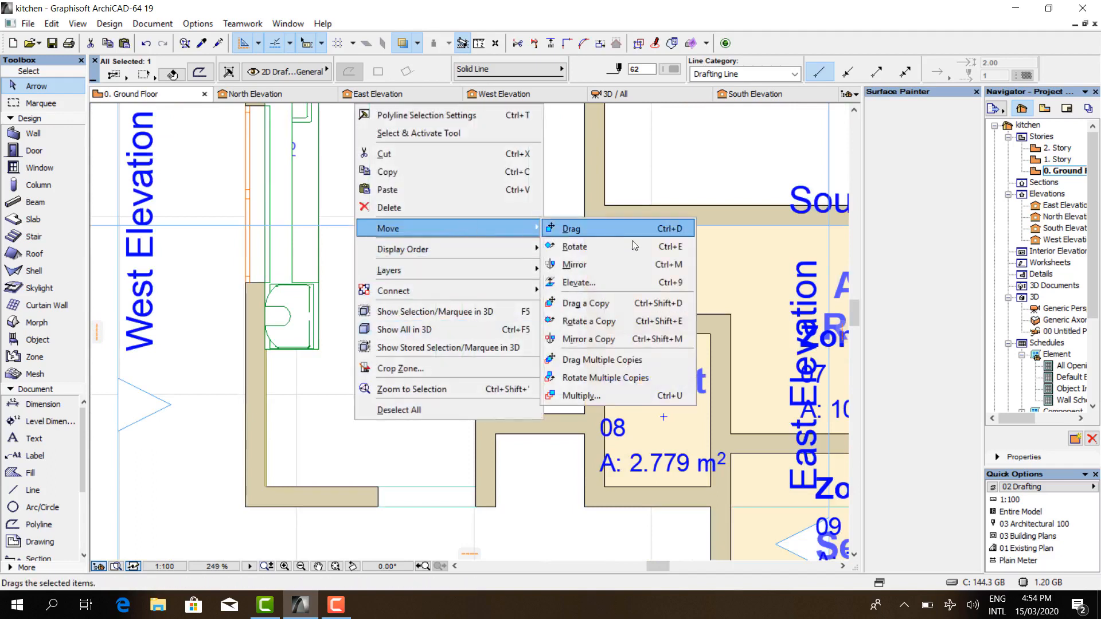
click(597, 304)
click(449, 371)
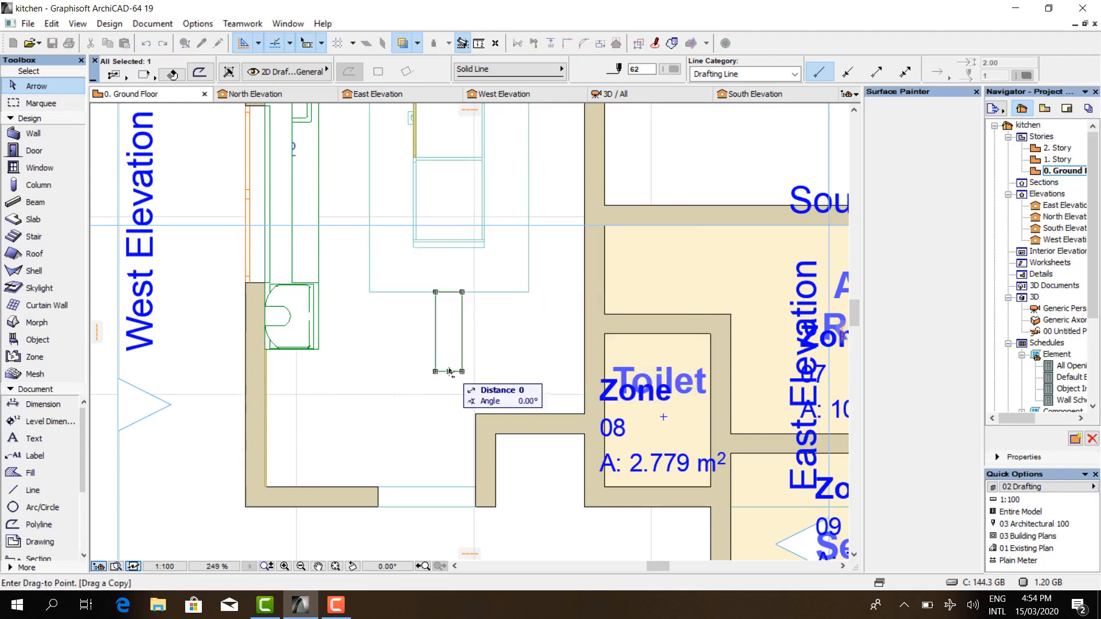
scroll(449, 371, down, 3)
scroll(447, 276, up, 4)
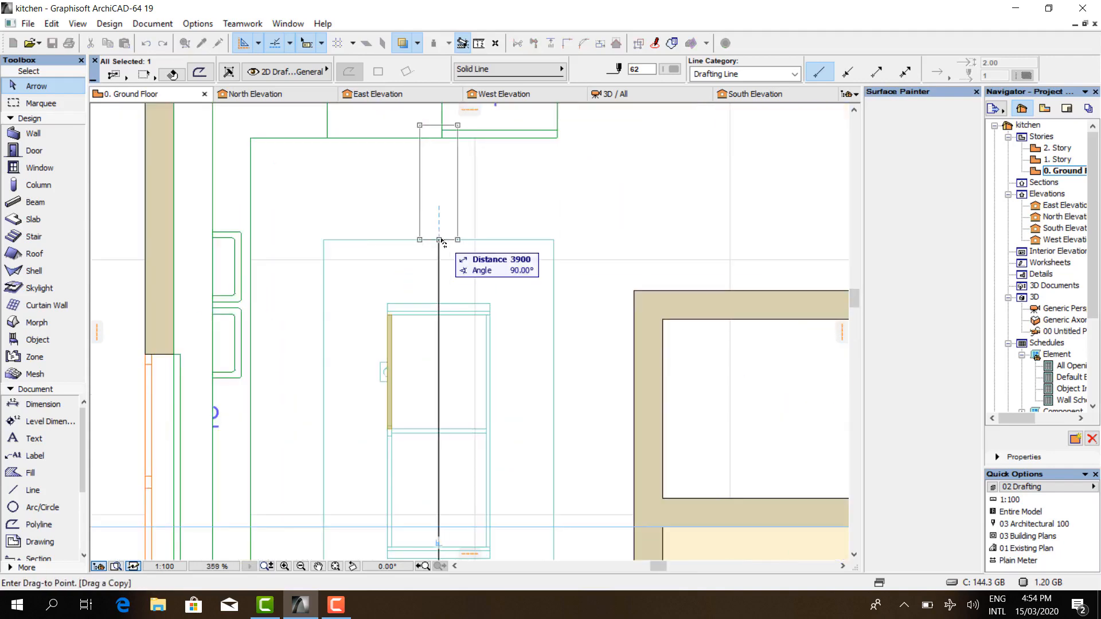
click(439, 240)
scroll(442, 241, down, 3)
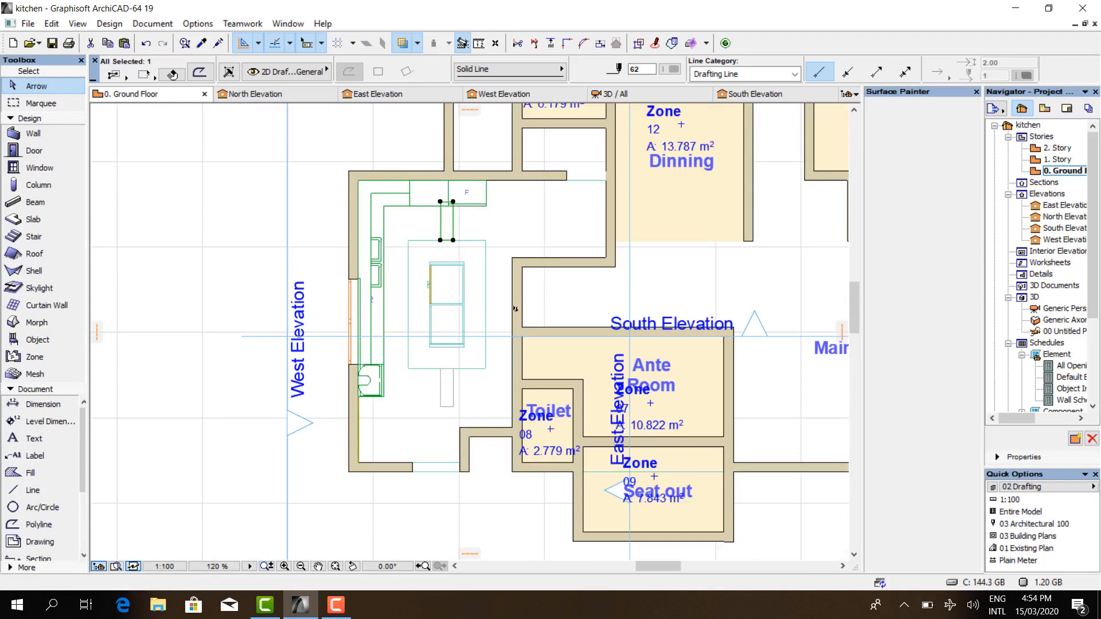
scroll(497, 304, up, 2)
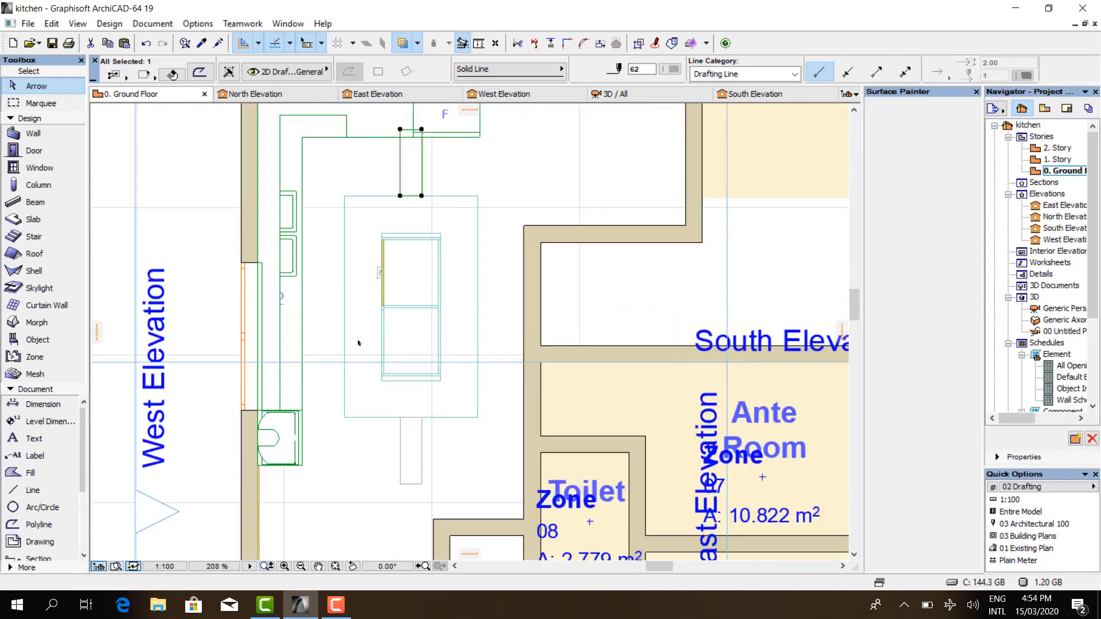
click(390, 486)
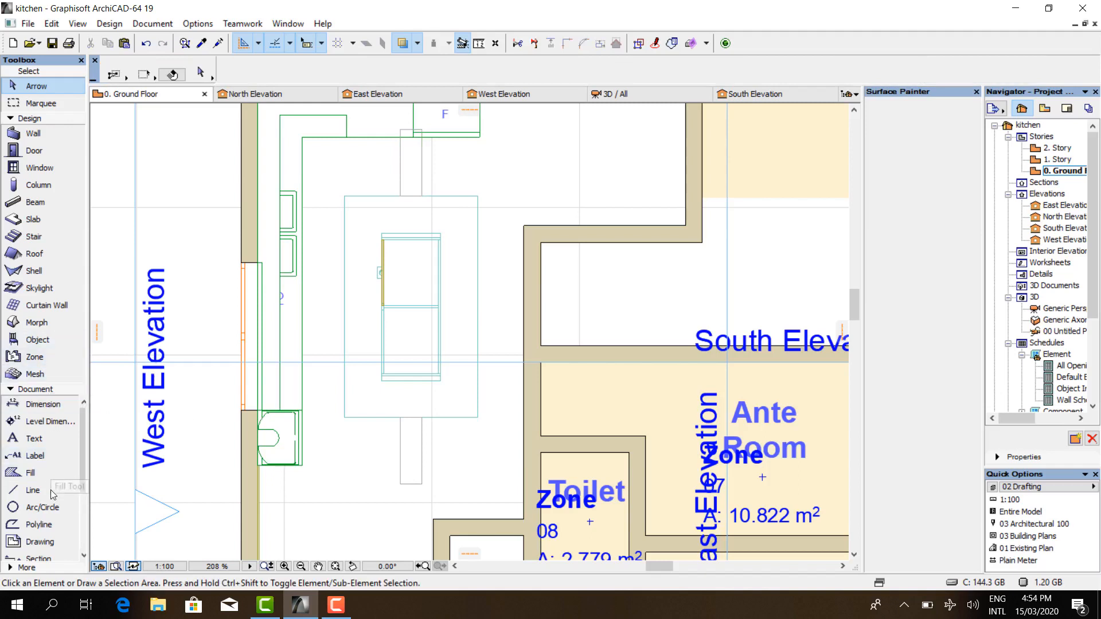
- Draw a 400 × 300 mm rectangular polyline outward from the midpoint of the opening's long edge farthest from the sinks
click(36, 525)
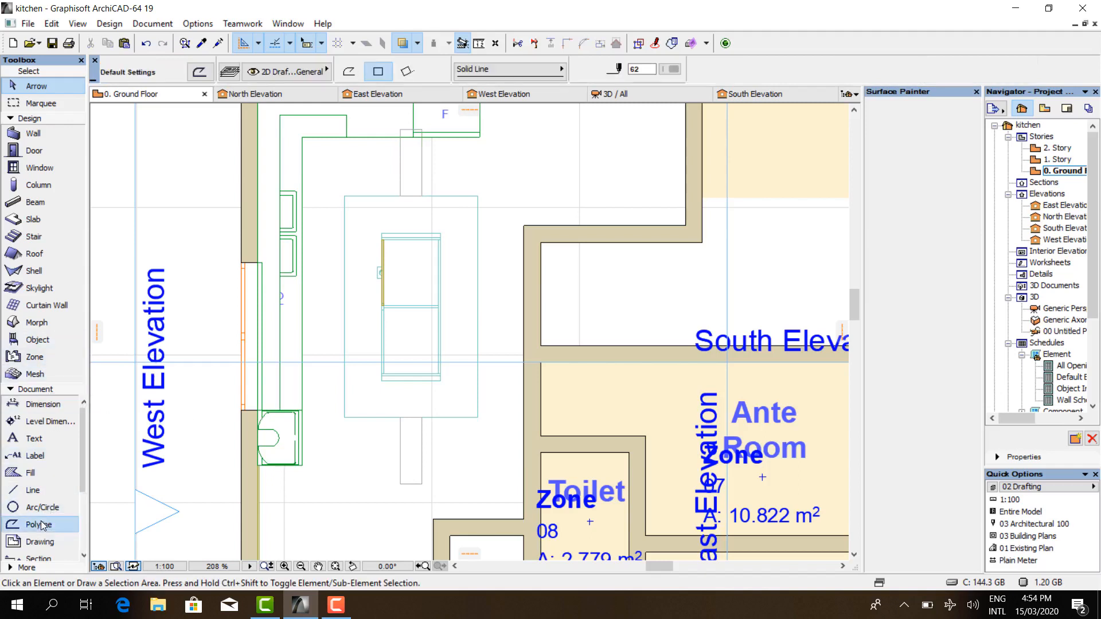
click(478, 307)
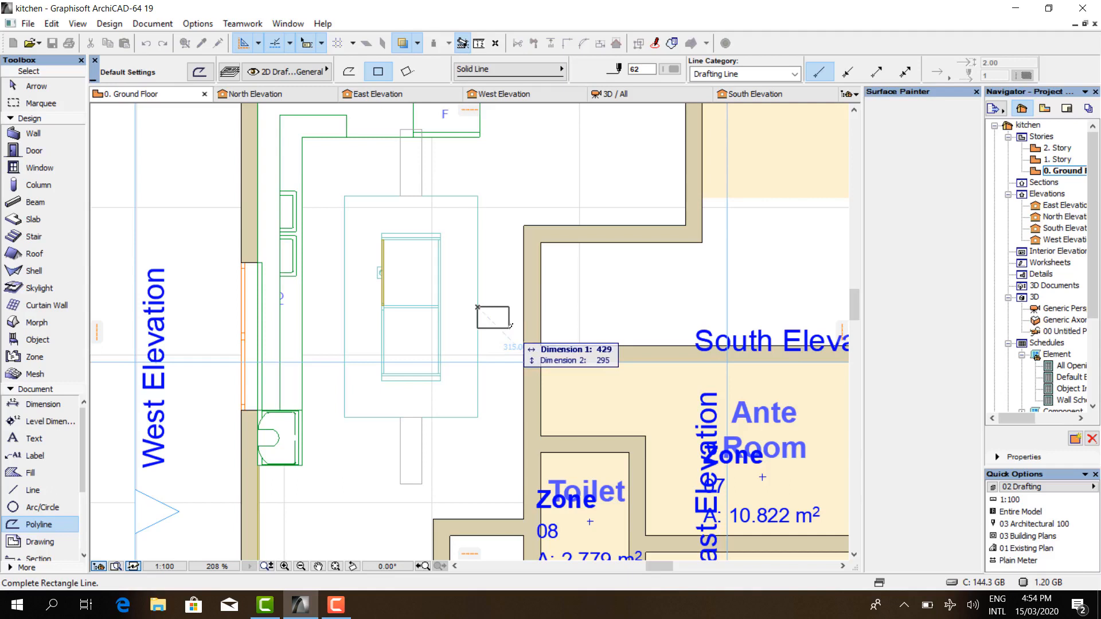
text(400)
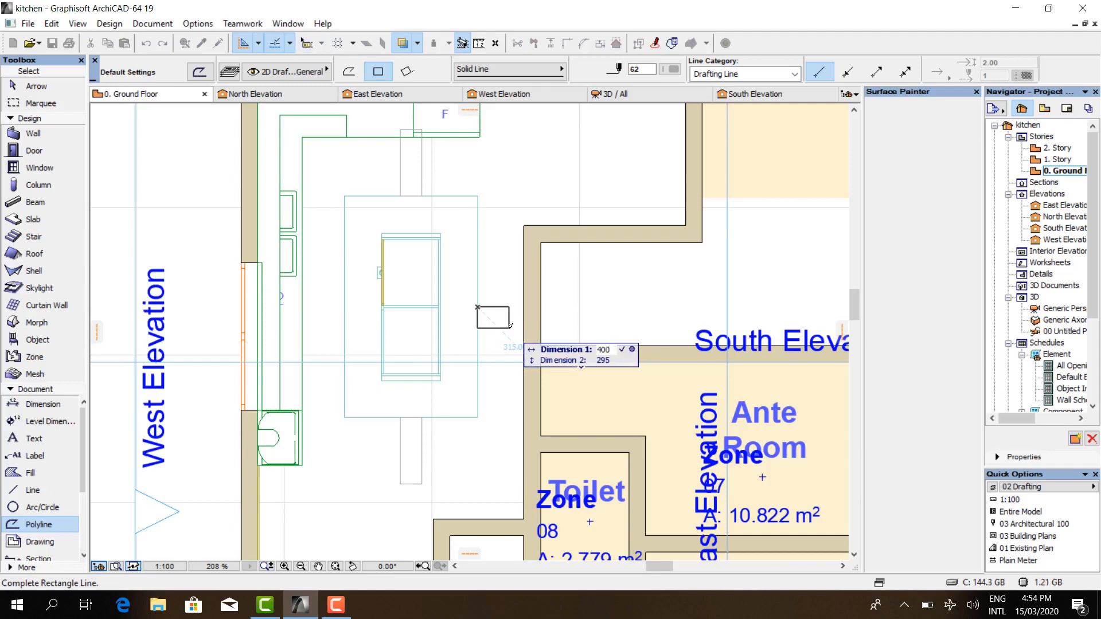
key(Tab)
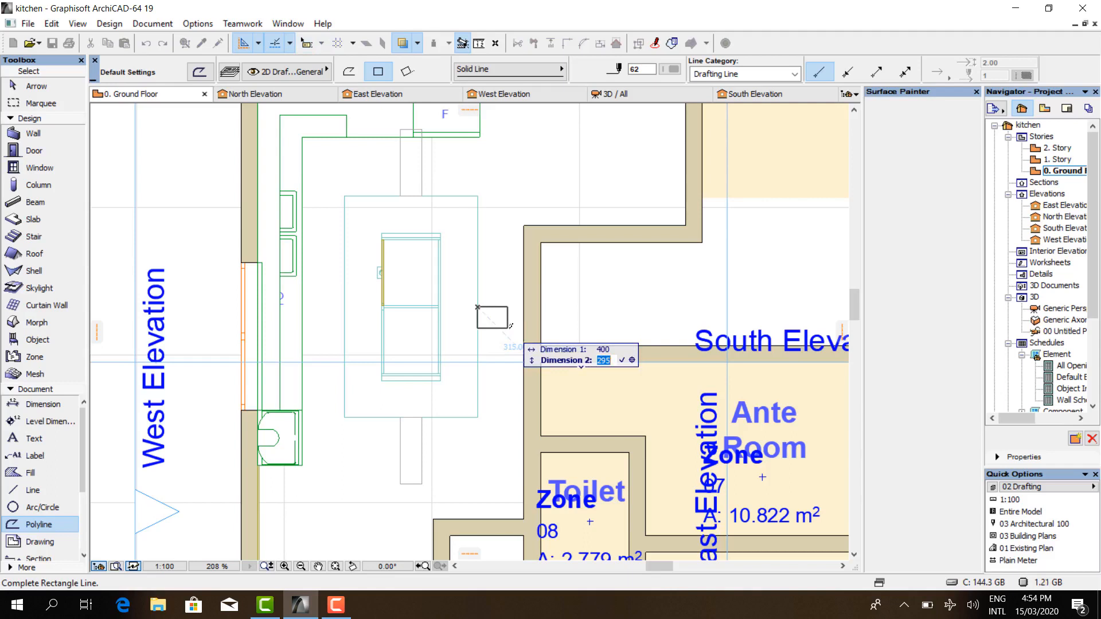
text(300)
key(Return)
scroll(506, 315, up, 4)
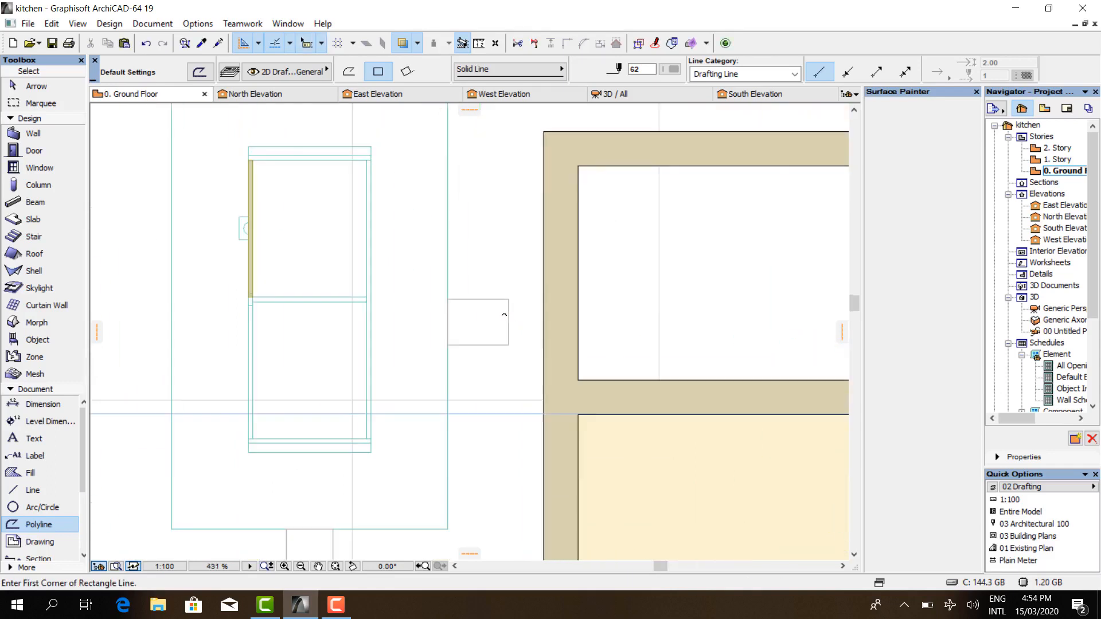
- Move the 400 × 300 mm rectangle by half its width toward the fridge end, centring it on the opening's long edge
key(Escape)
click(509, 300)
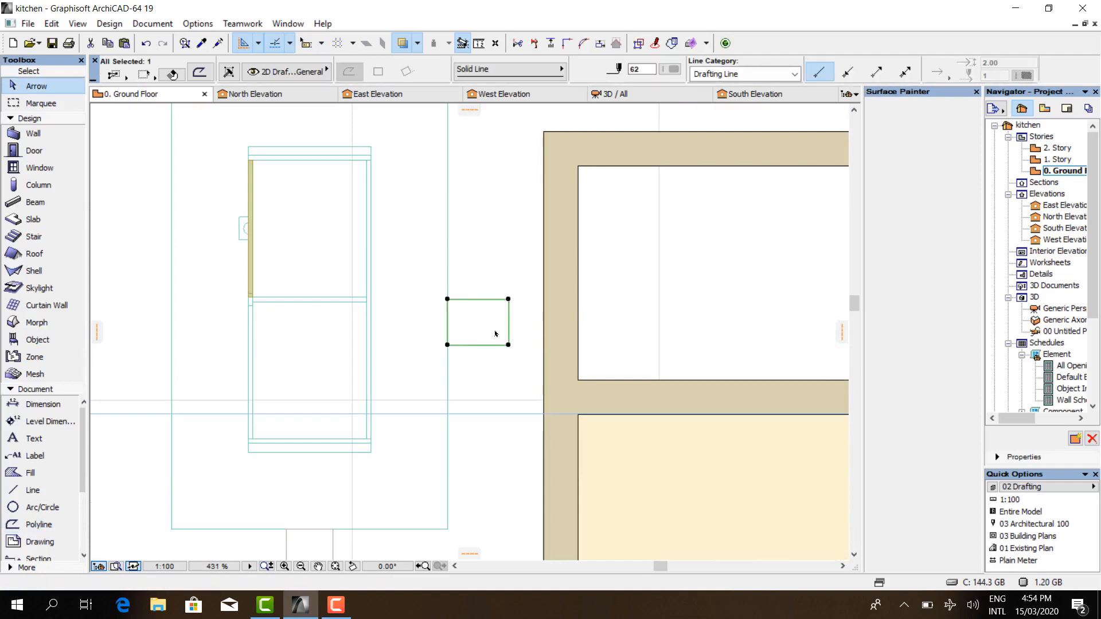
key(ctrl+d)
scroll(450, 321, up, 3)
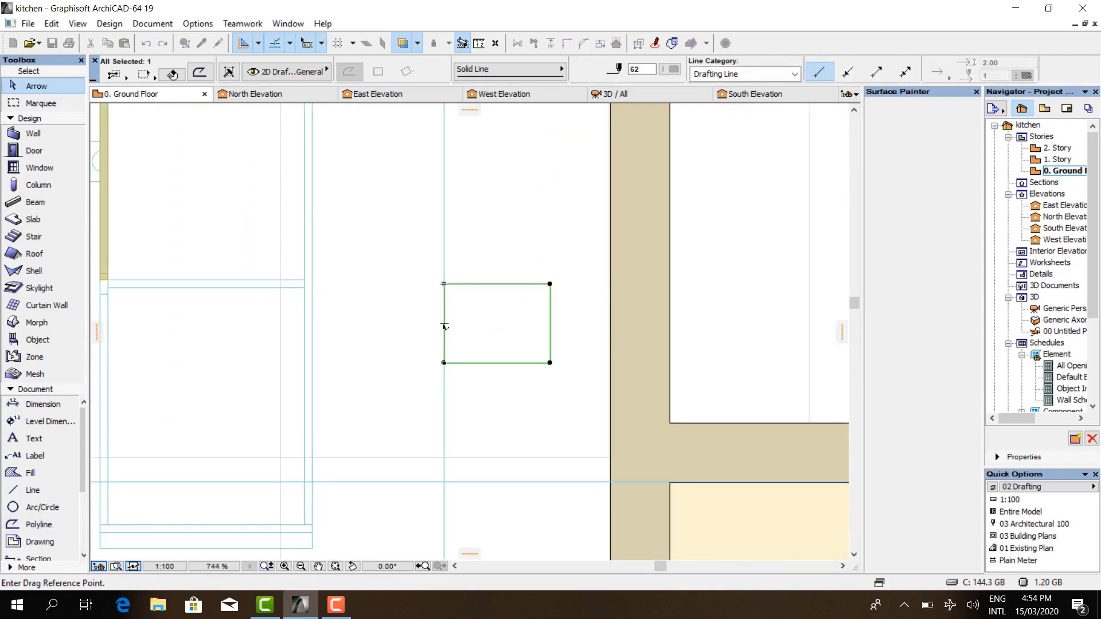
click(444, 327)
click(444, 287)
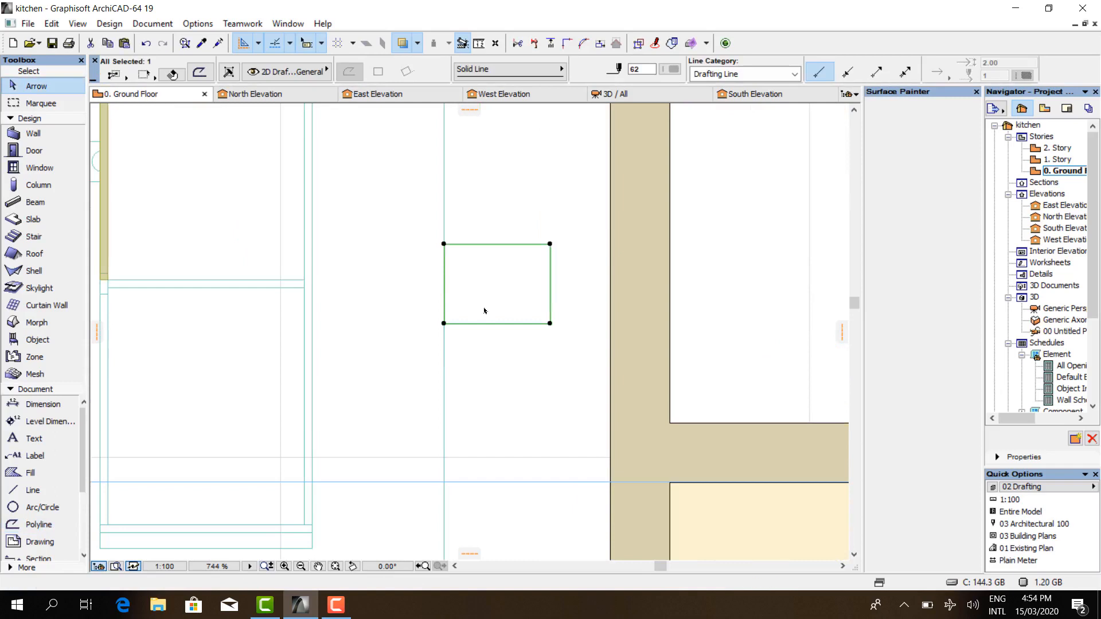
- Copy the 400 × 300 mm rectangle 2200 mm horizontally from its outer edge midpoint to the opening's opposite long edge near the sinks
right_click(483, 397)
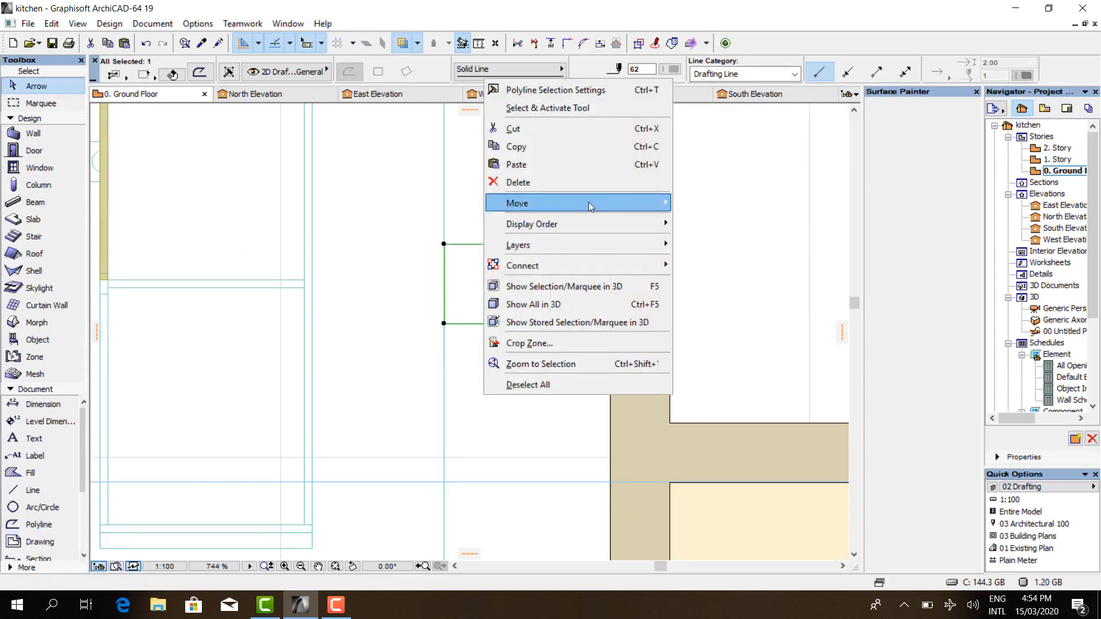
mouse_move(590, 203)
click(729, 279)
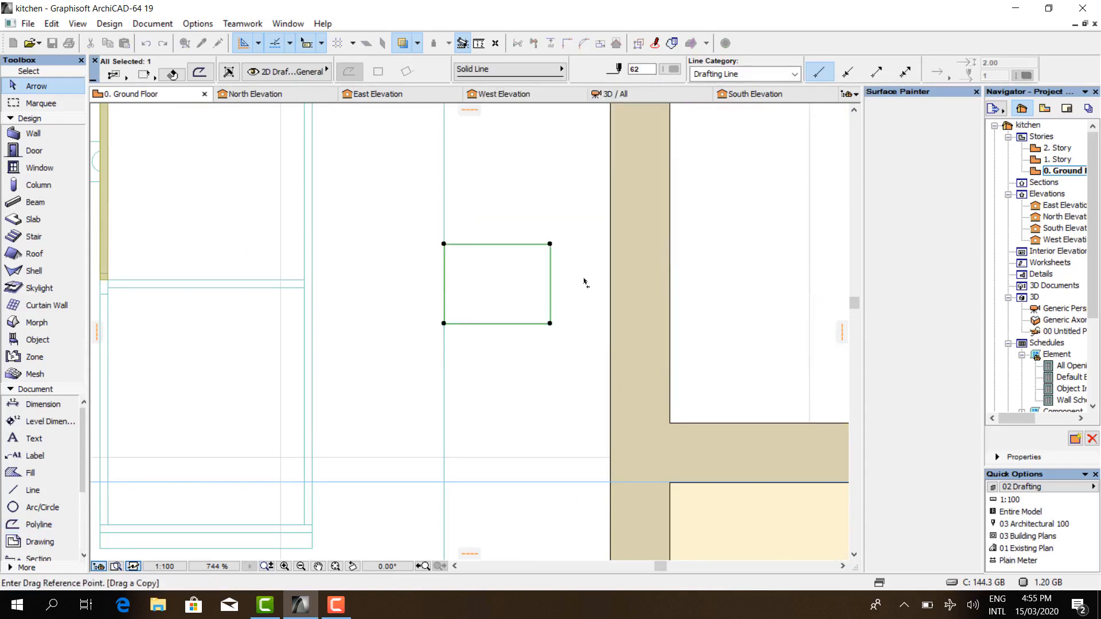
click(551, 285)
scroll(644, 290, down, 3)
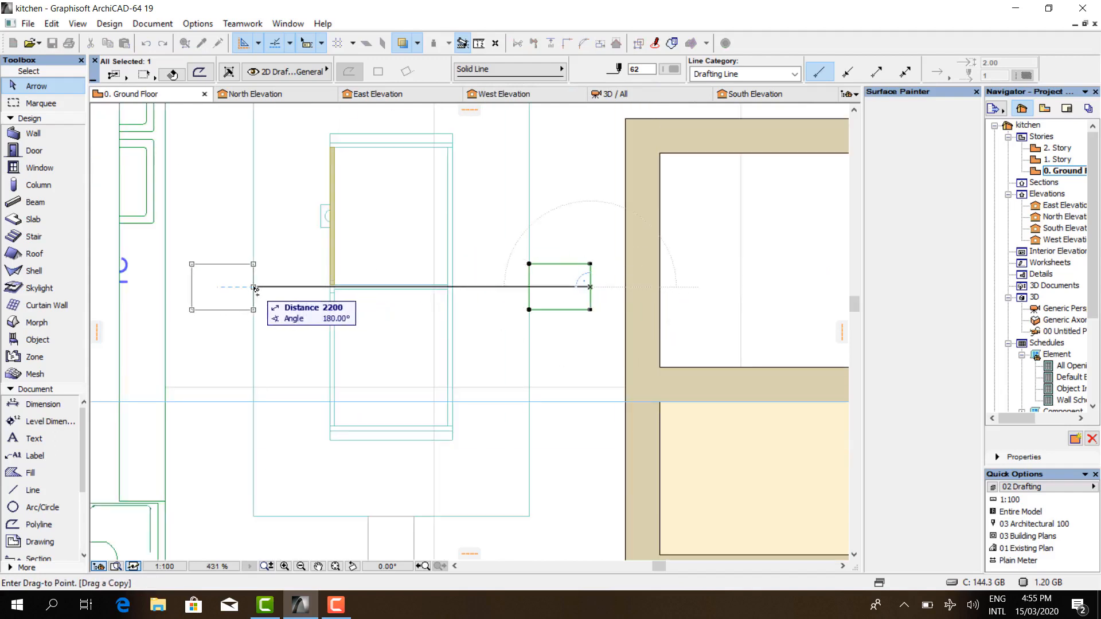
click(254, 288)
scroll(292, 281, down, 5)
click(286, 380)
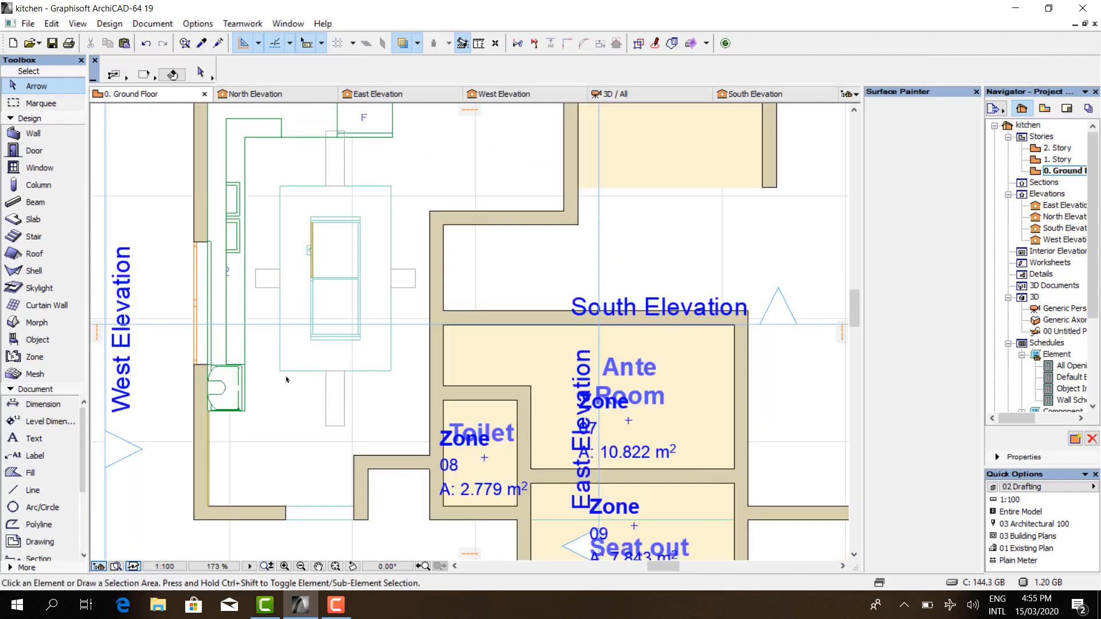
- Cut a rectangular hole in the ceiling slab along the 300 × 900 mm outline nearest the wall recess
click(329, 509)
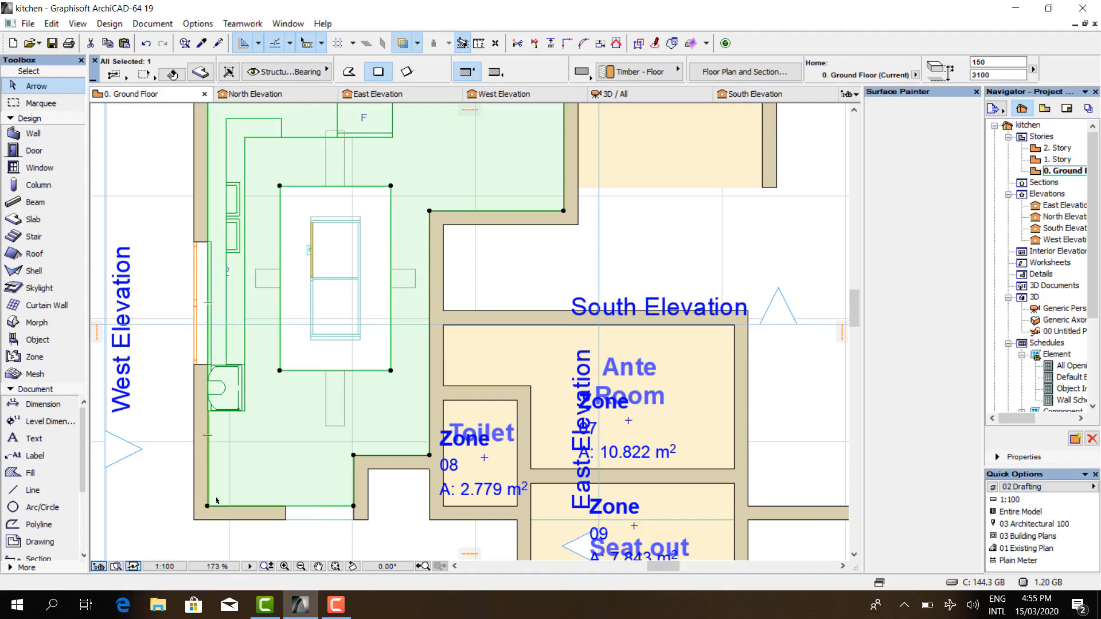
click(315, 507)
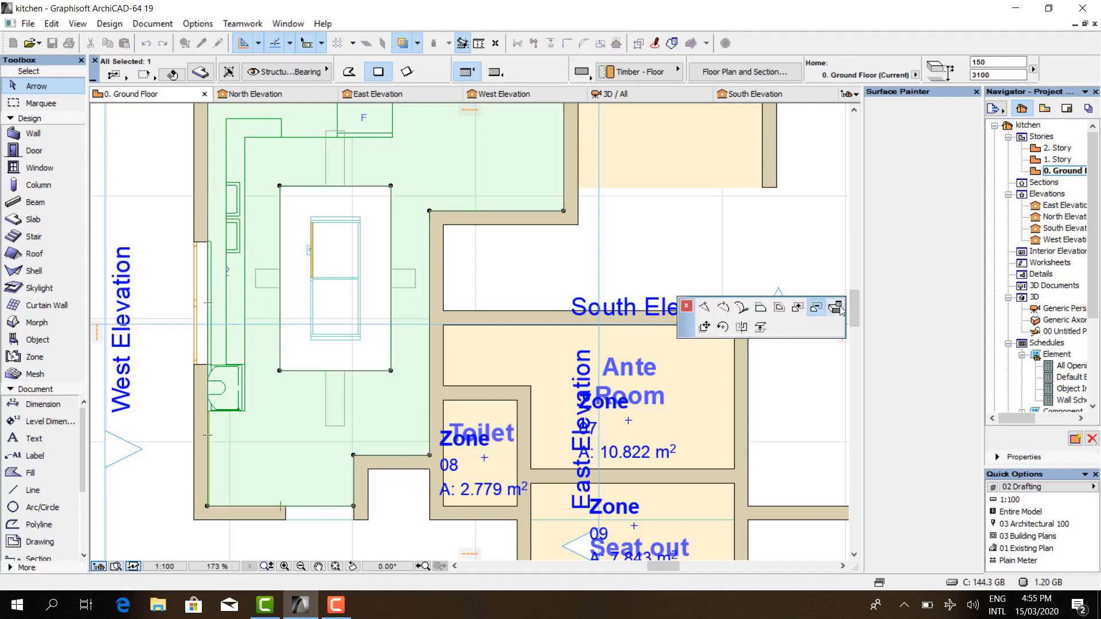
scroll(305, 379, up, 4)
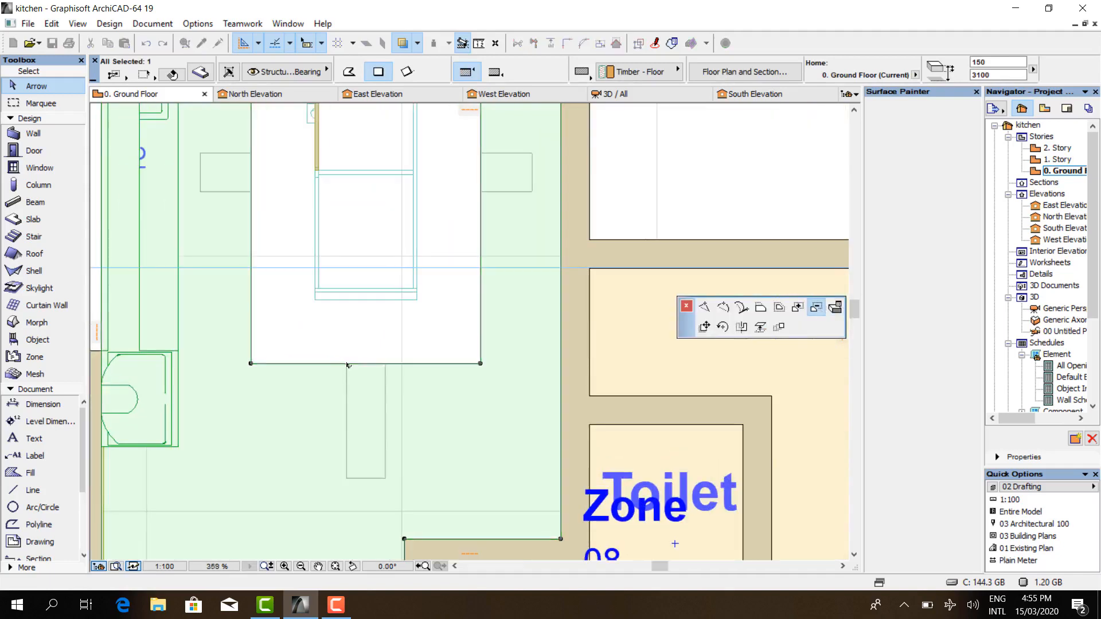
click(346, 364)
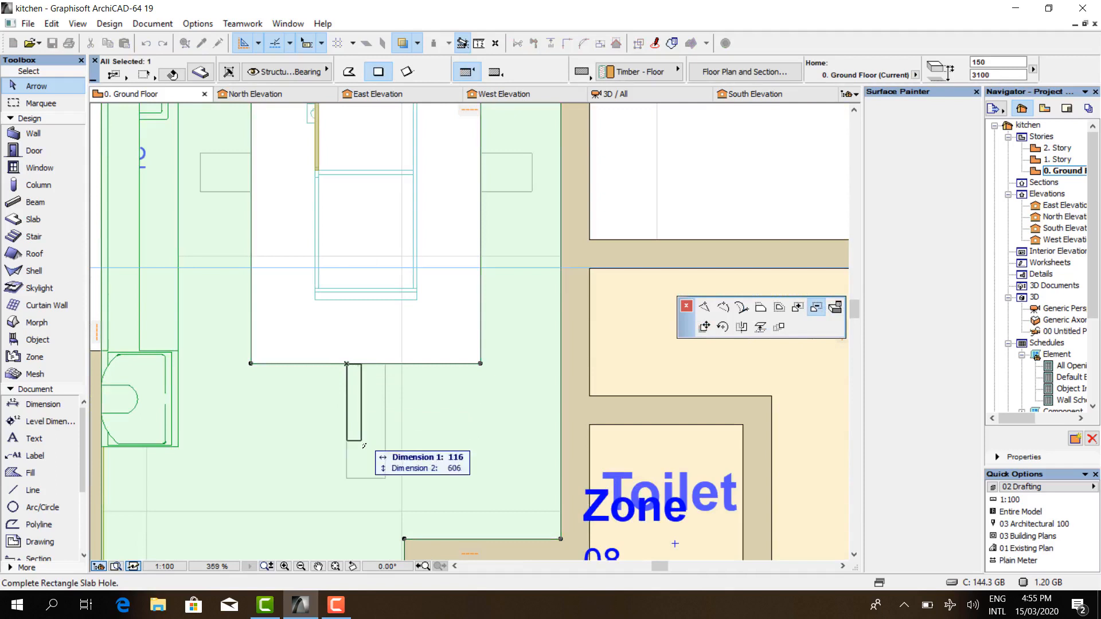
click(385, 478)
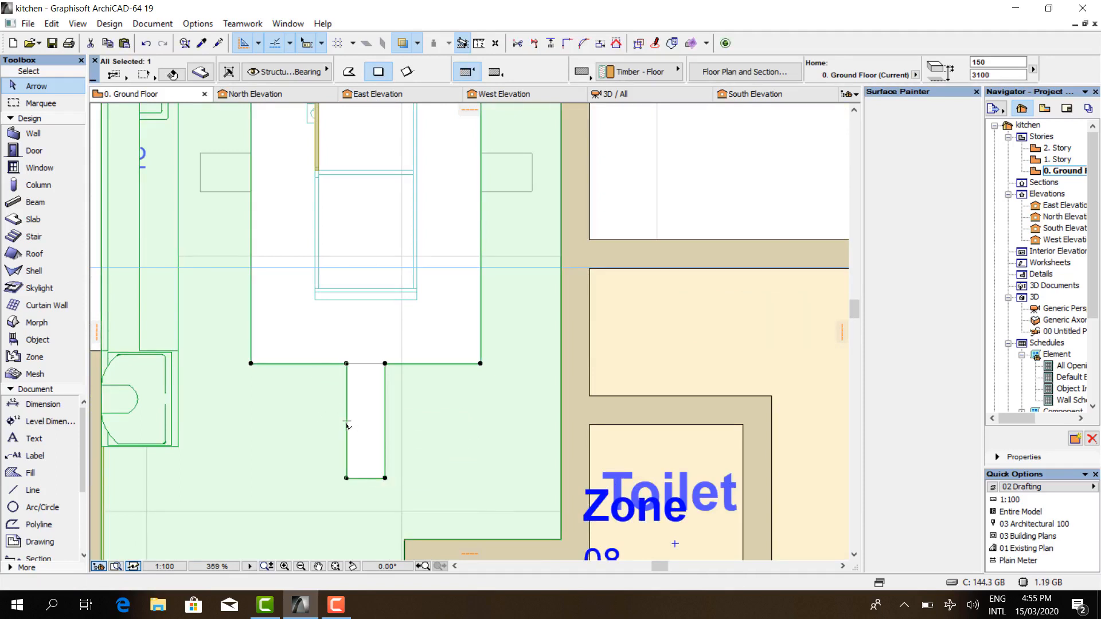
key(Escape)
- Cut a rectangular hole in the ceiling slab along the 400 × 300 mm outline on the sink side of the opening
click(346, 443)
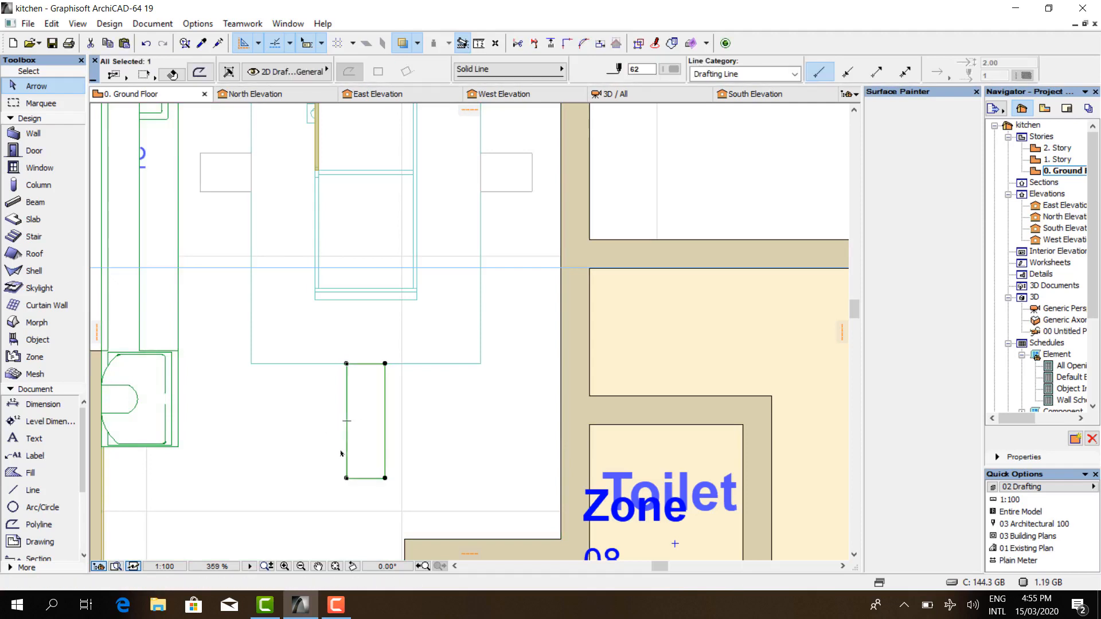
key(Escape)
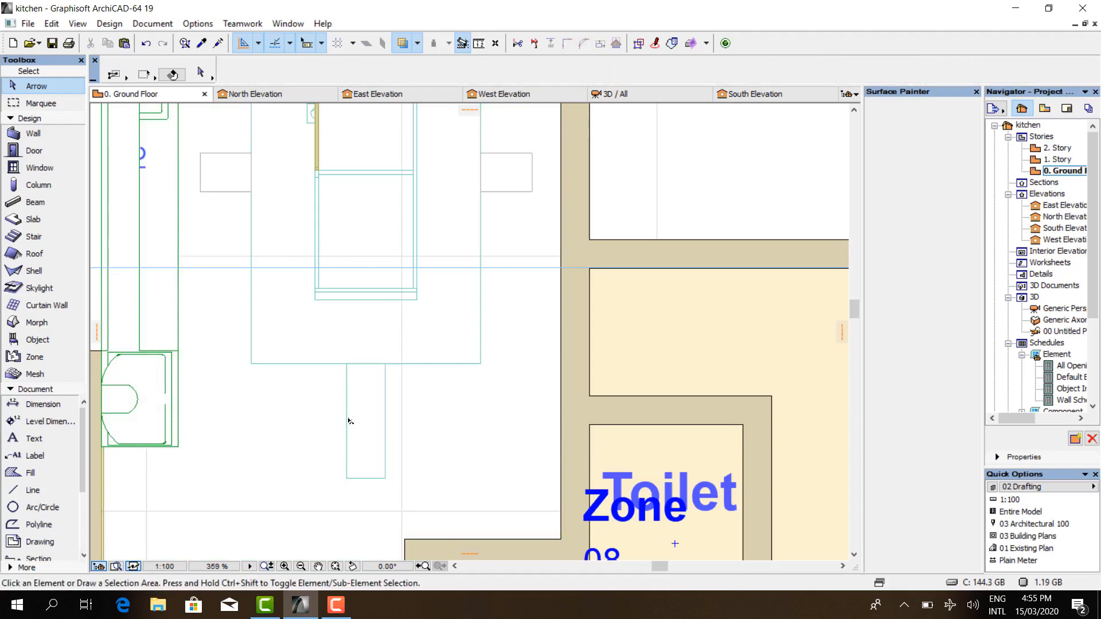
click(347, 423)
click(347, 422)
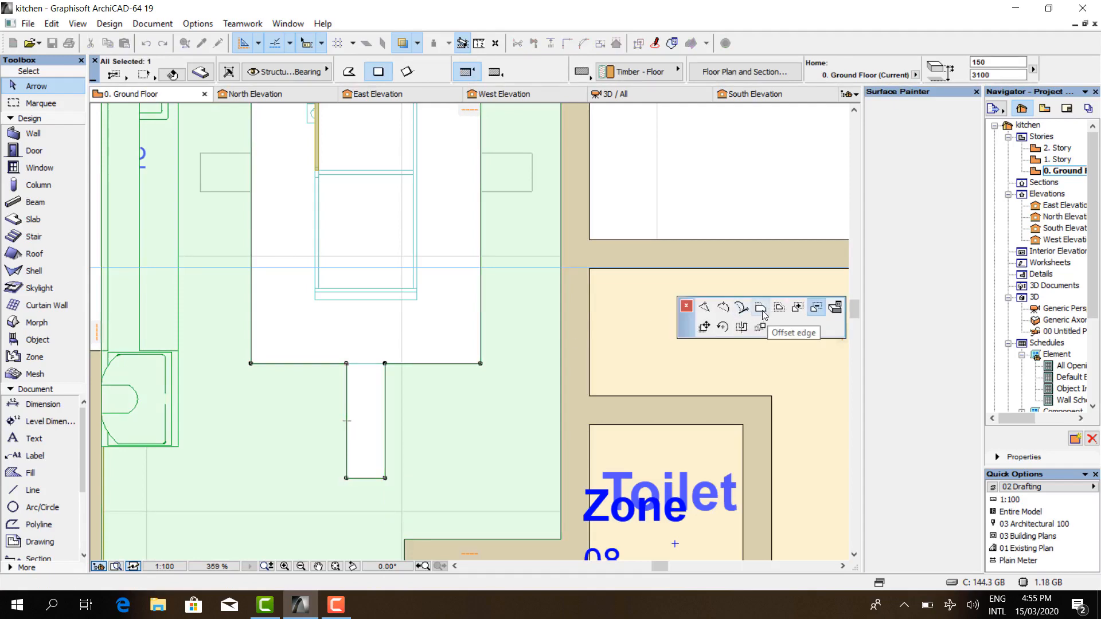
scroll(252, 309, down, 3)
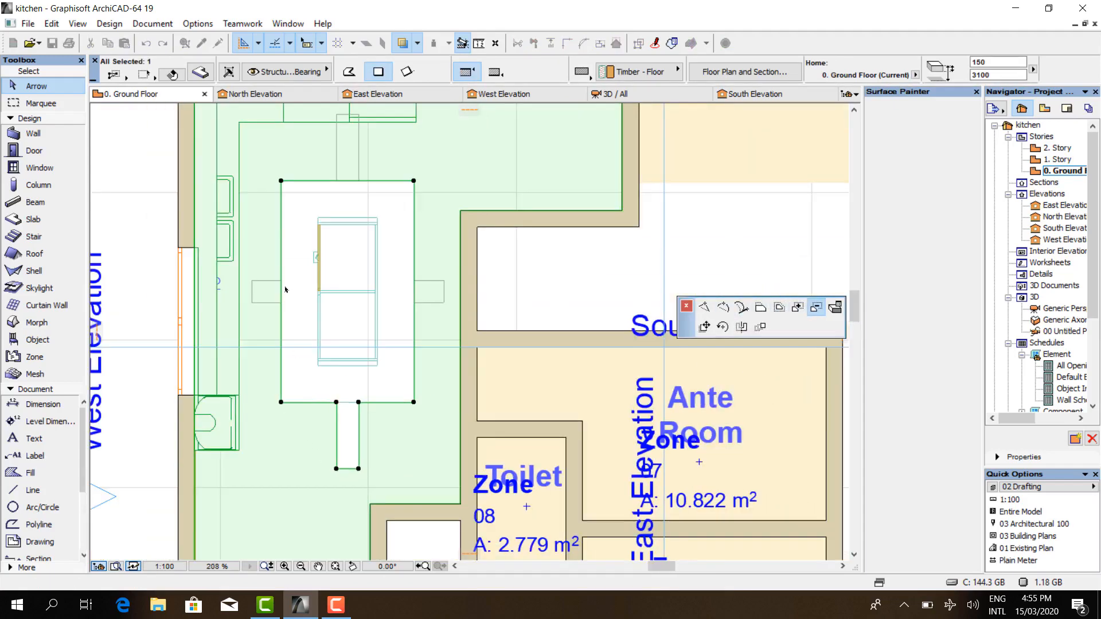
scroll(277, 287, up, 3)
click(284, 278)
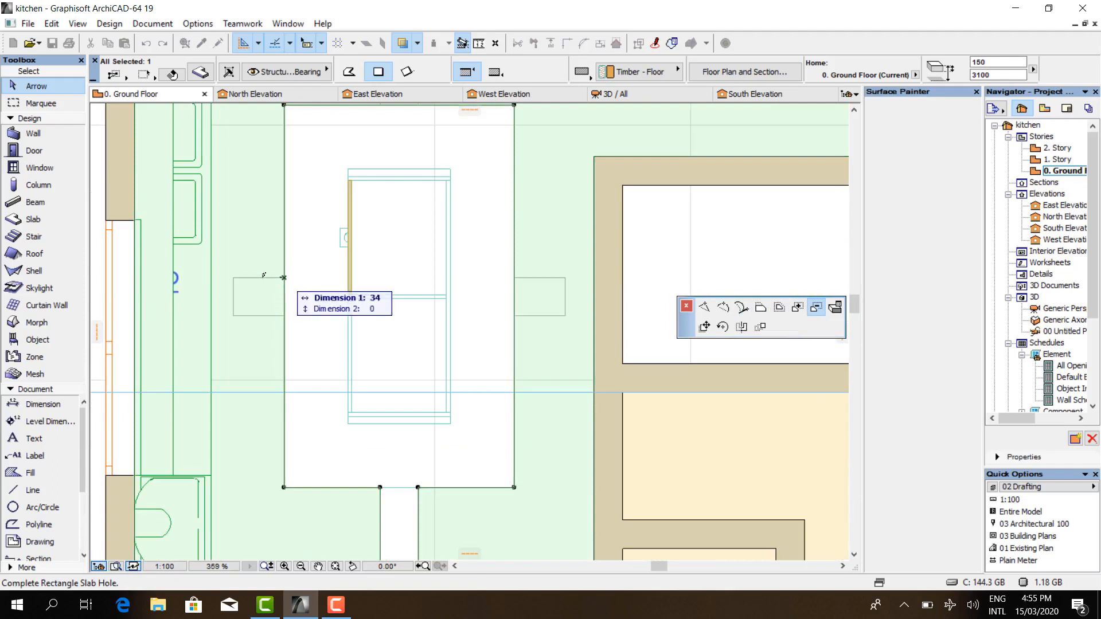
click(233, 315)
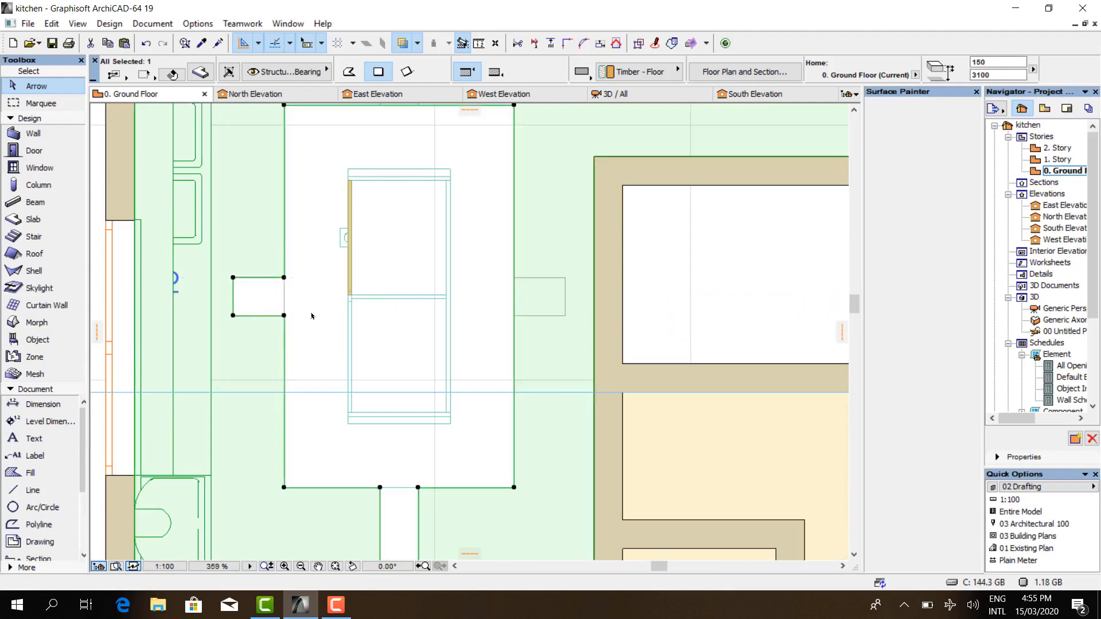
click(265, 316)
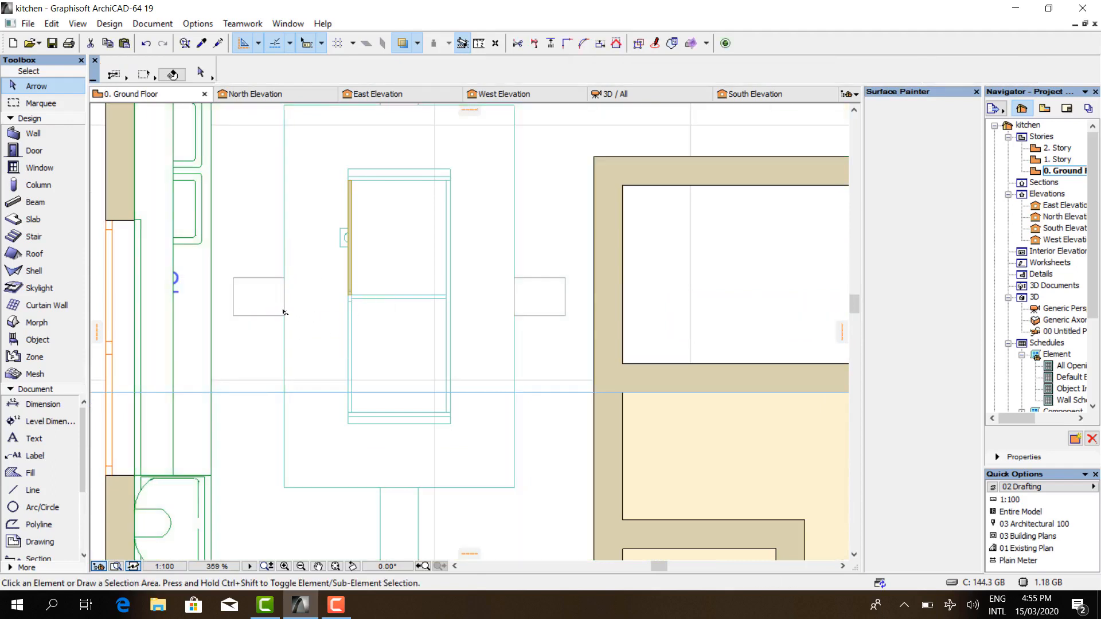
- Cut a rectangular hole in the ceiling slab along the 300 × 900 mm outline on the fridge side of the opening
click(290, 342)
click(262, 323)
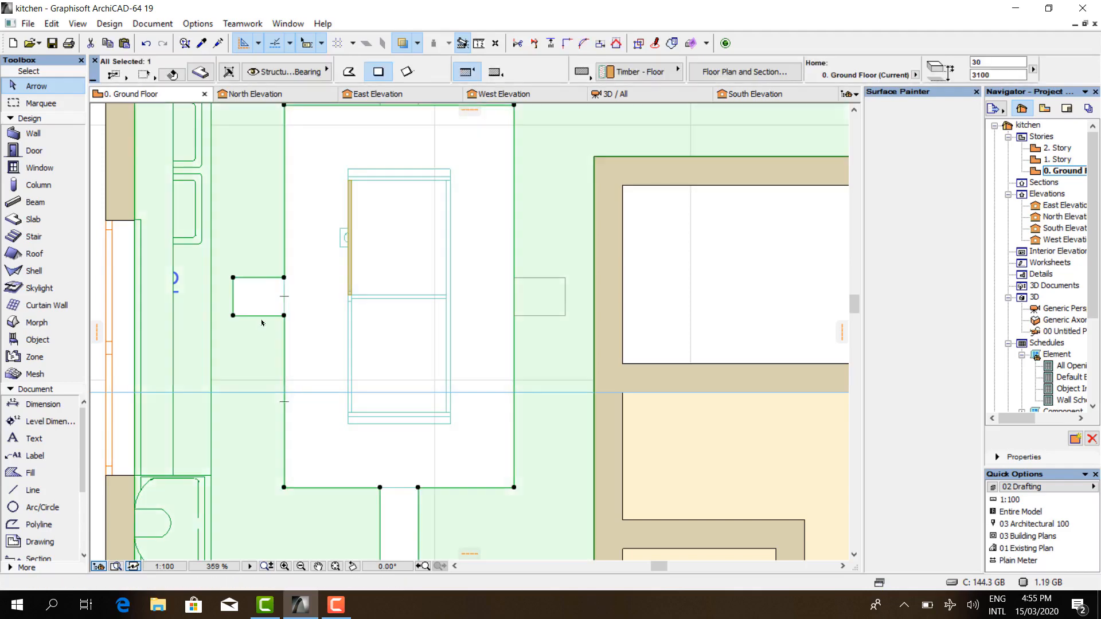
click(267, 317)
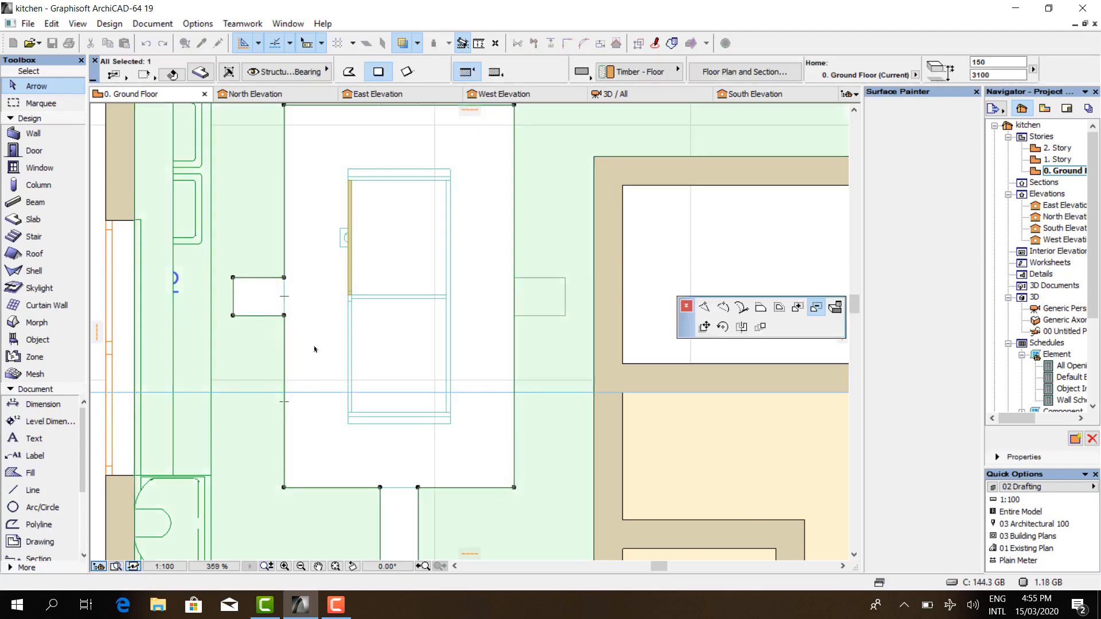
scroll(314, 348, down, 3)
scroll(347, 244, up, 3)
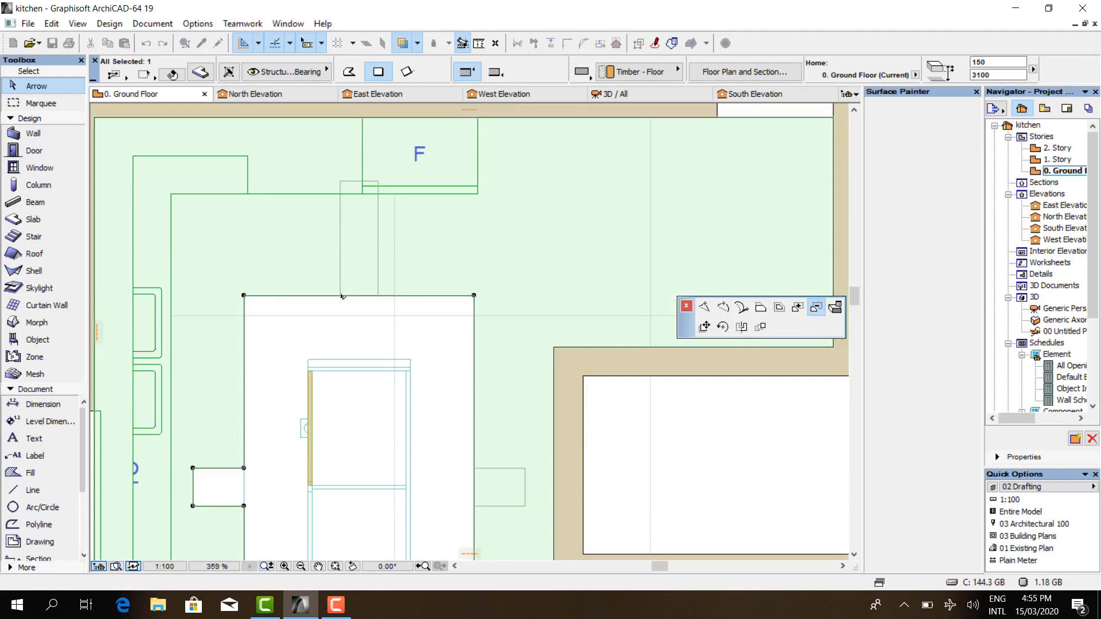
click(341, 296)
click(378, 181)
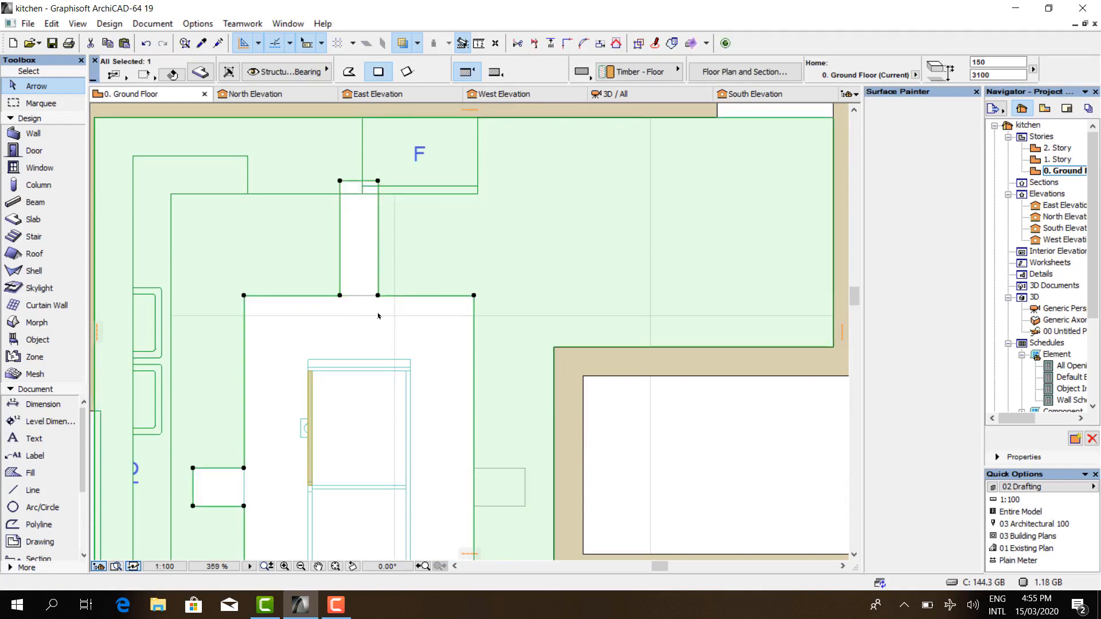
- Delete the 300 × 900 mm drafting outline on the fridge side of the opening
key(Escape)
click(416, 297)
key(Escape)
click(379, 275)
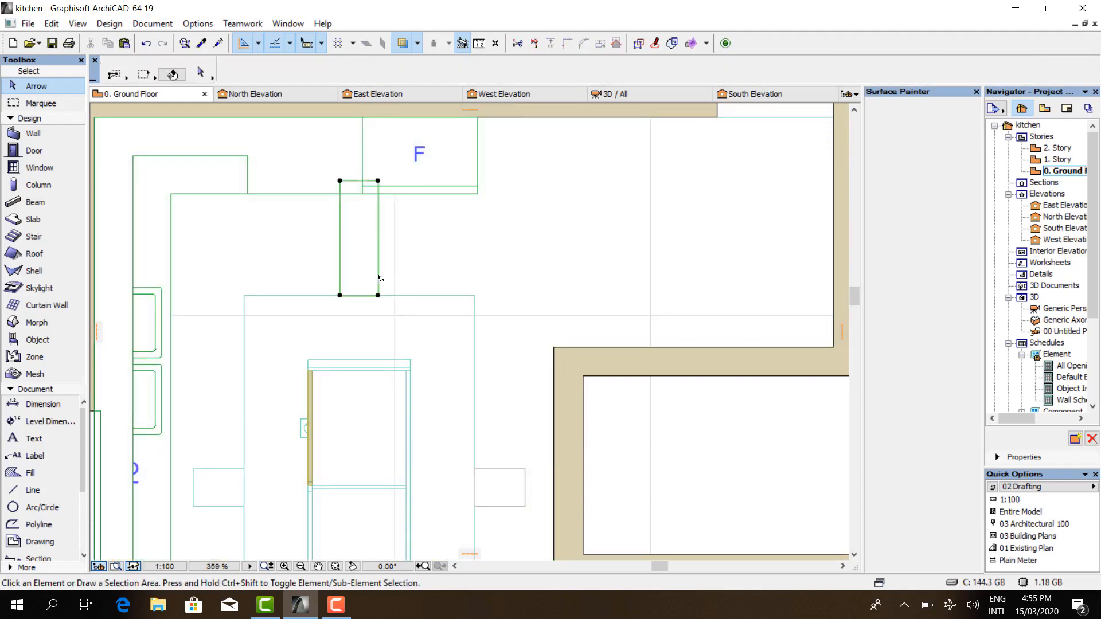
key(Escape)
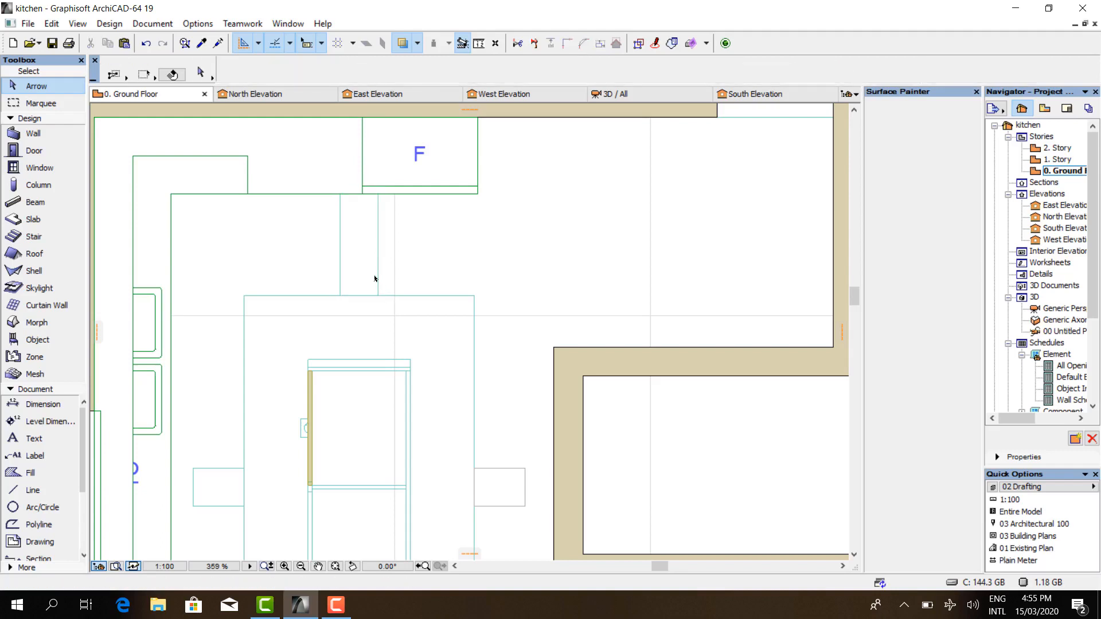
- Cut a rectangular hole in the ceiling slab along the 400 × 300 mm outline on the side opposite the sinks
click(381, 286)
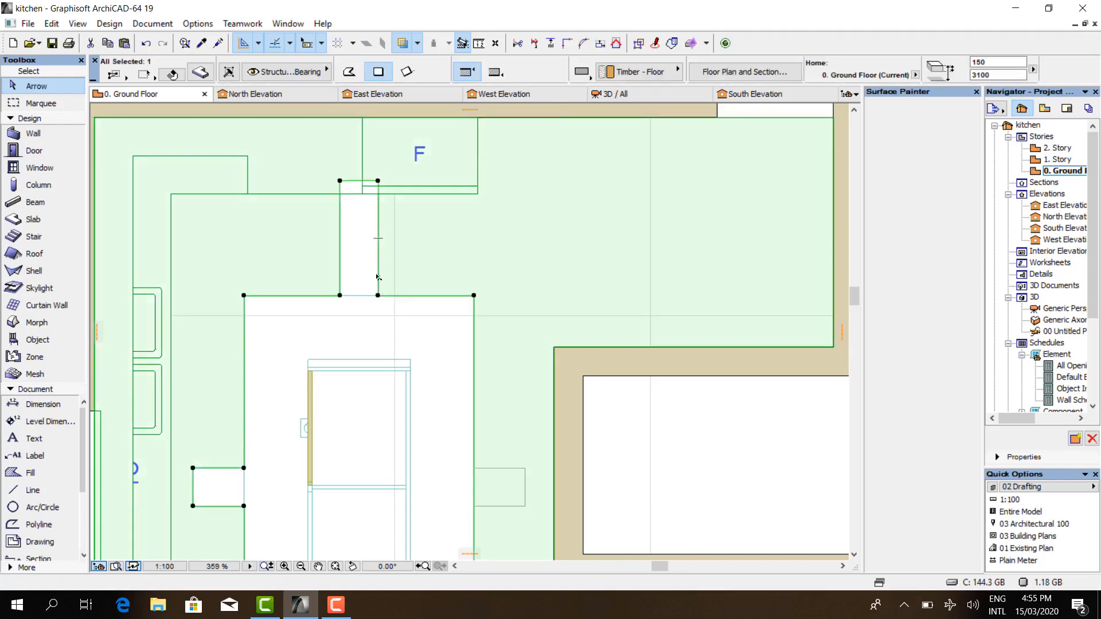
click(378, 277)
scroll(448, 426, down, 3)
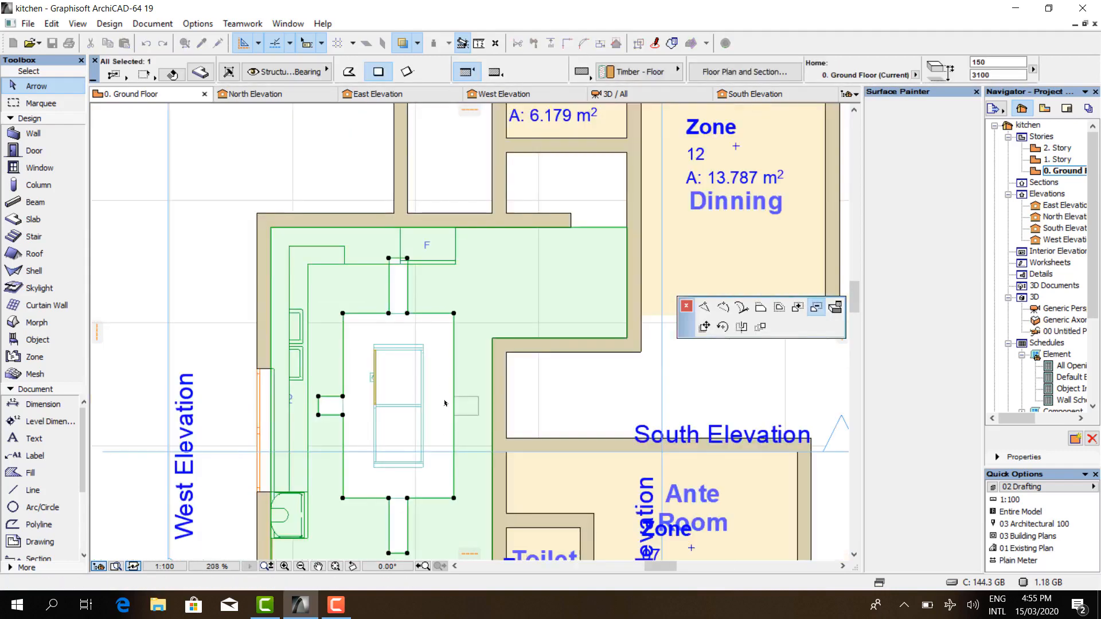
scroll(452, 402, up, 3)
click(453, 393)
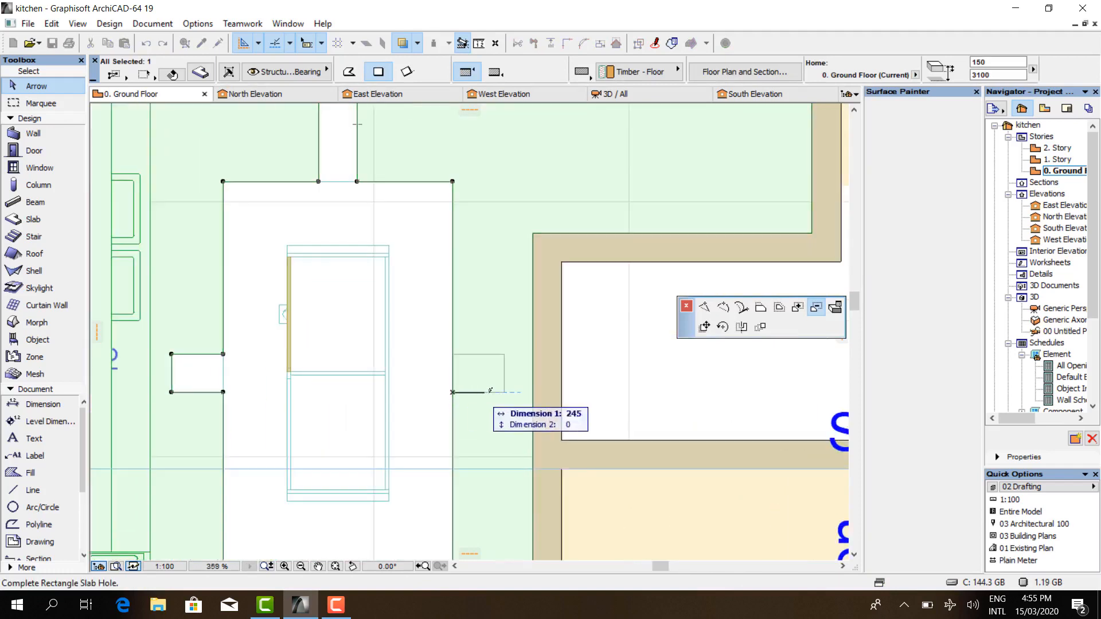
click(504, 355)
key(Escape)
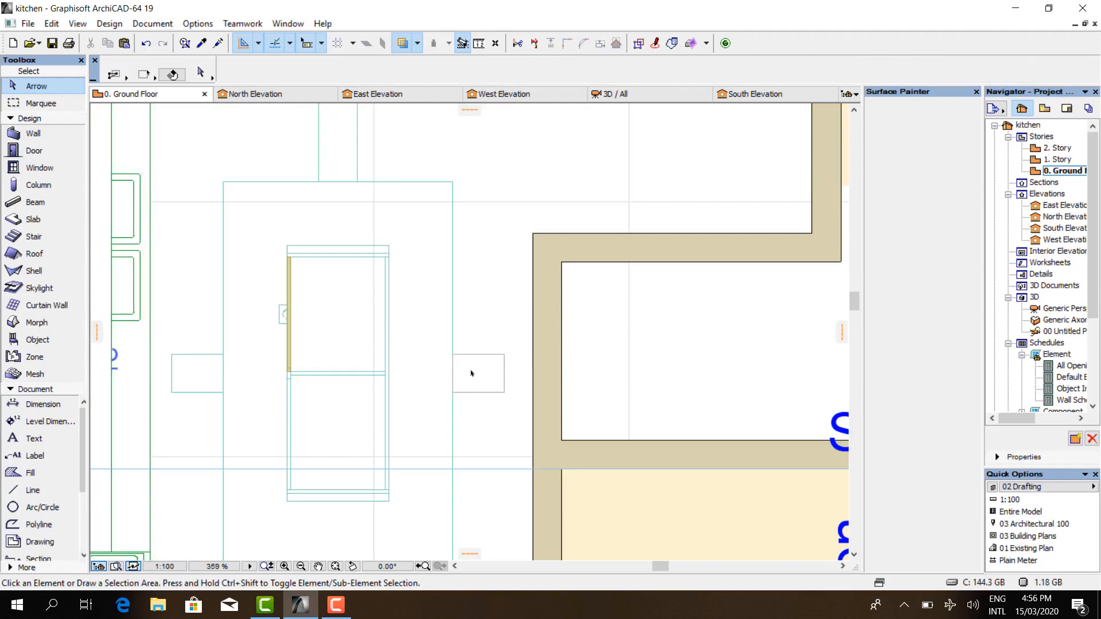
- Inspect the ceiling's four rectangular cut-outs from below in the 3D view
scroll(474, 370, up, 2)
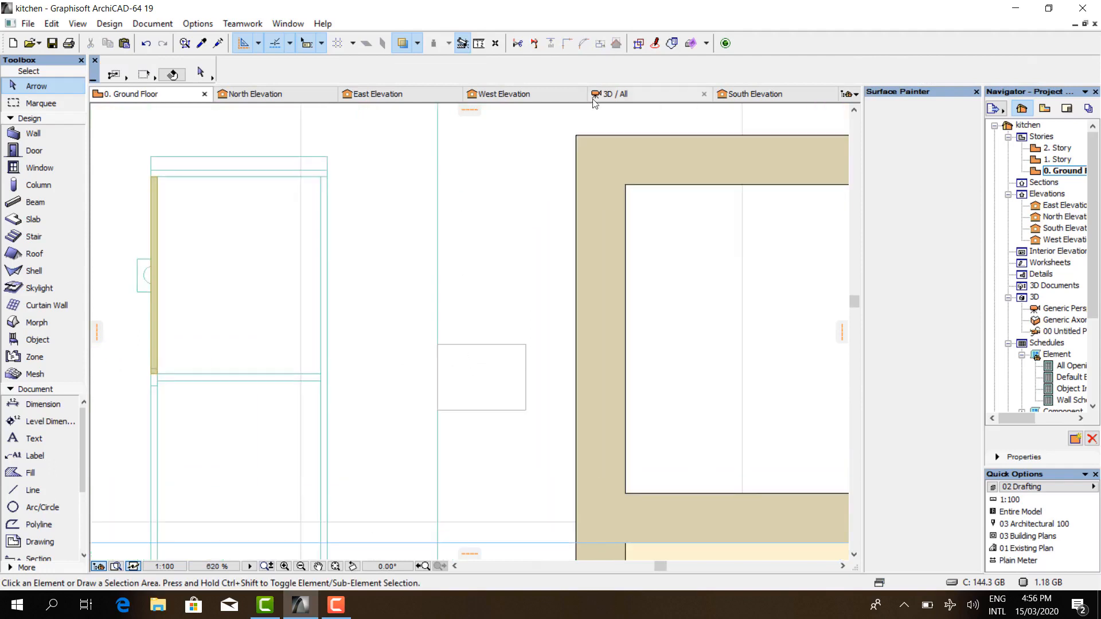
click(628, 93)
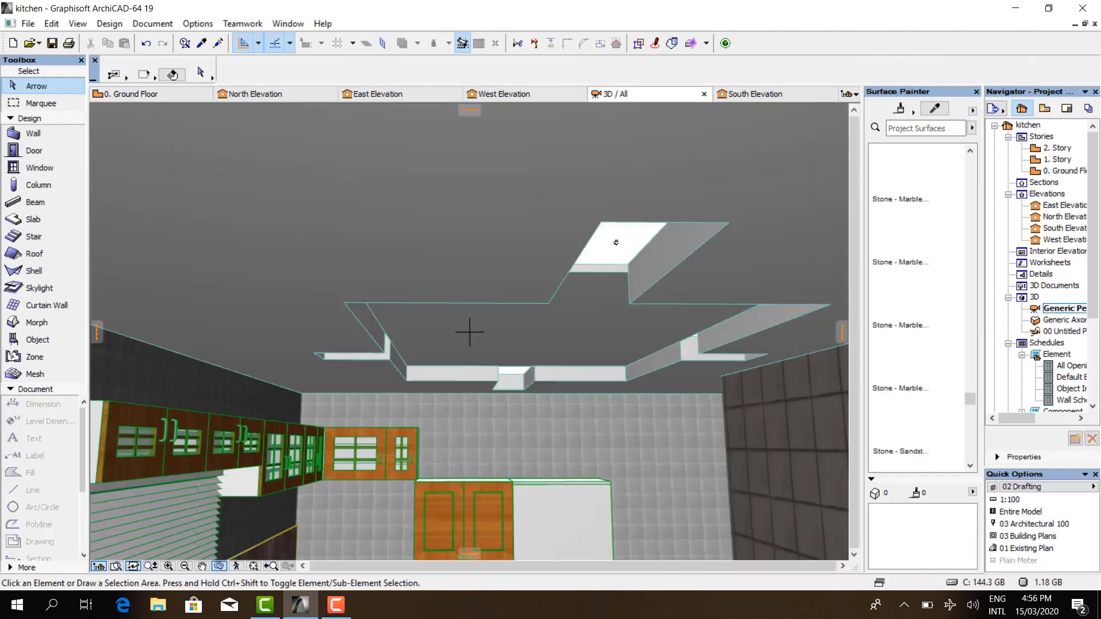
scroll(616, 242, up, 4)
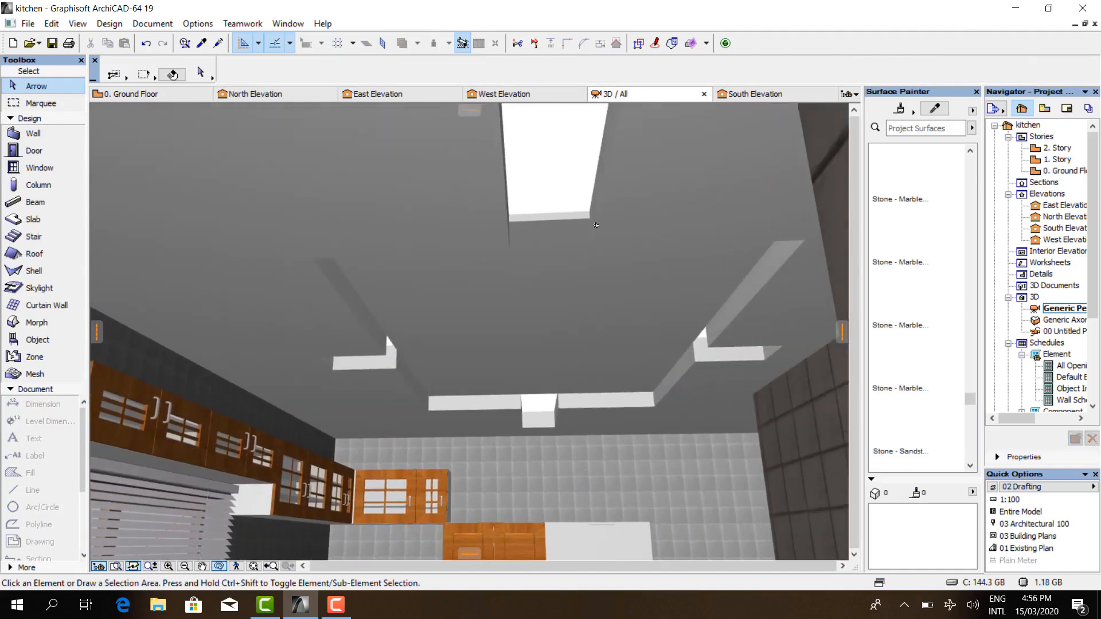
mouse_move(555, 234)
mouse_down()
mouse_move(578, 239)
mouse_move(565, 251)
mouse_up()
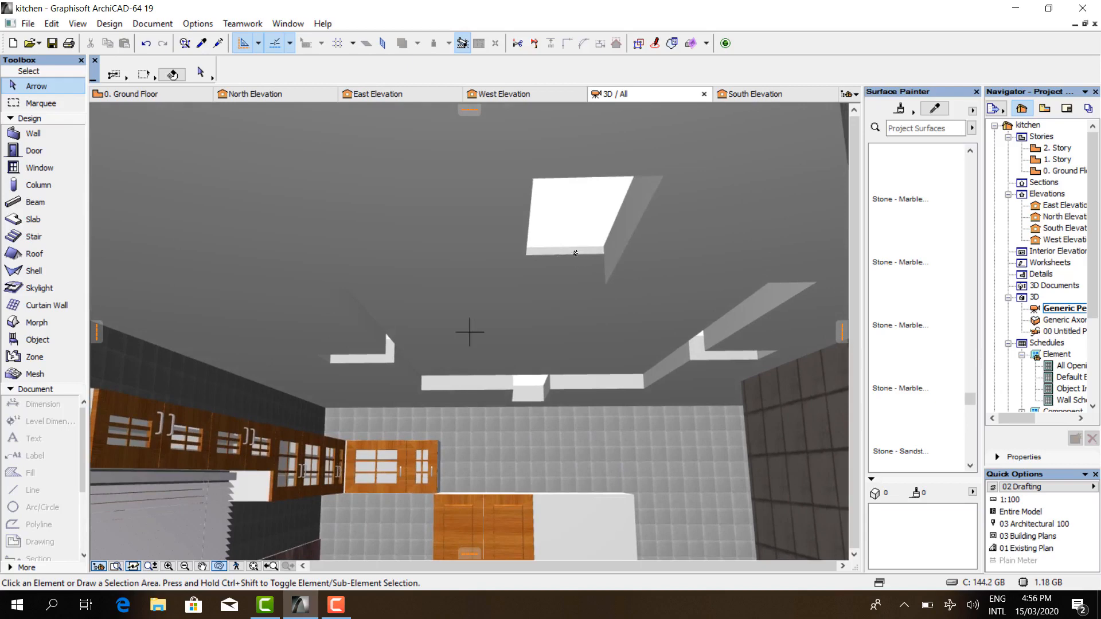
- Return to the ground floor plan and delete the 400 × 300 mm drafting outline opposite the sinks
click(153, 96)
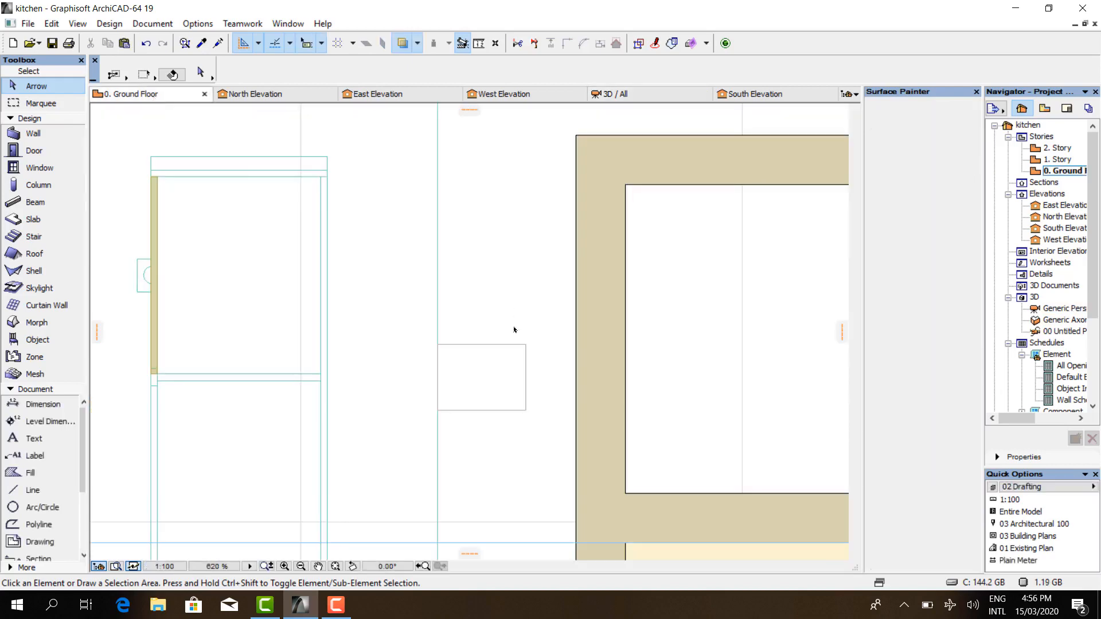
click(434, 374)
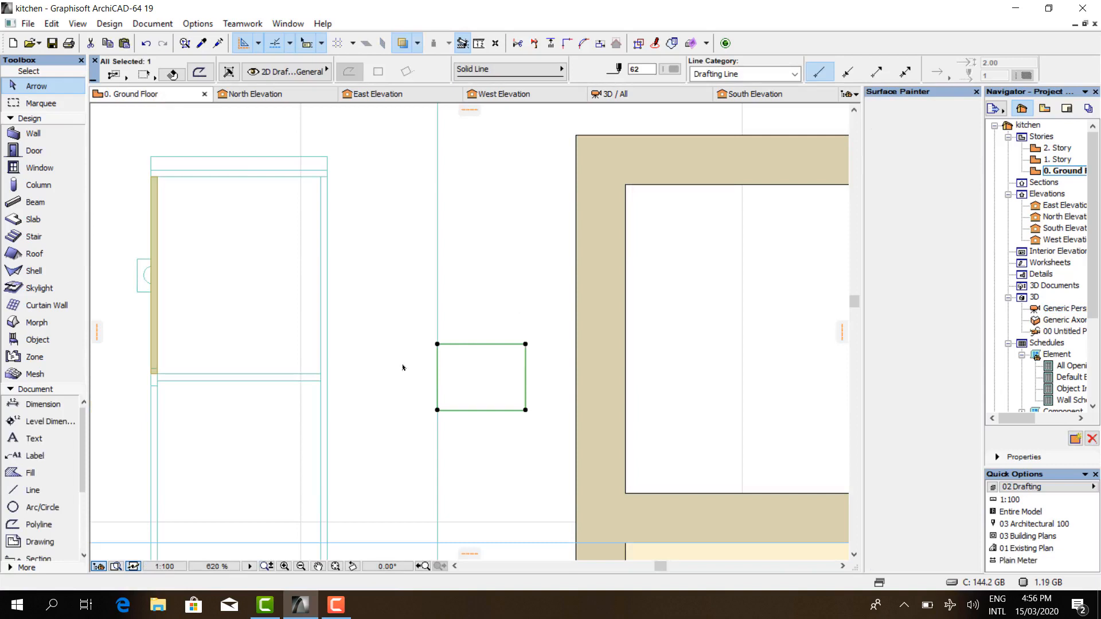
click(469, 353)
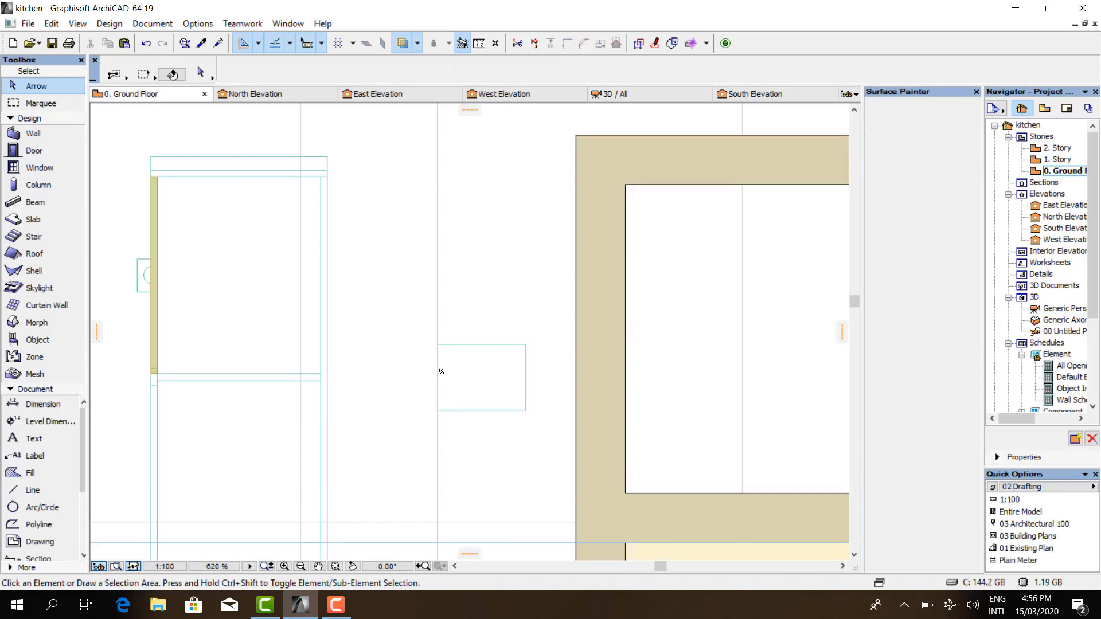
- Insert two nodes on the 30 mm inset slab's long edge opposite the sinks, at the corners of the 400 × 300 mm cut-out
click(439, 370)
scroll(439, 376, down, 5)
click(436, 371)
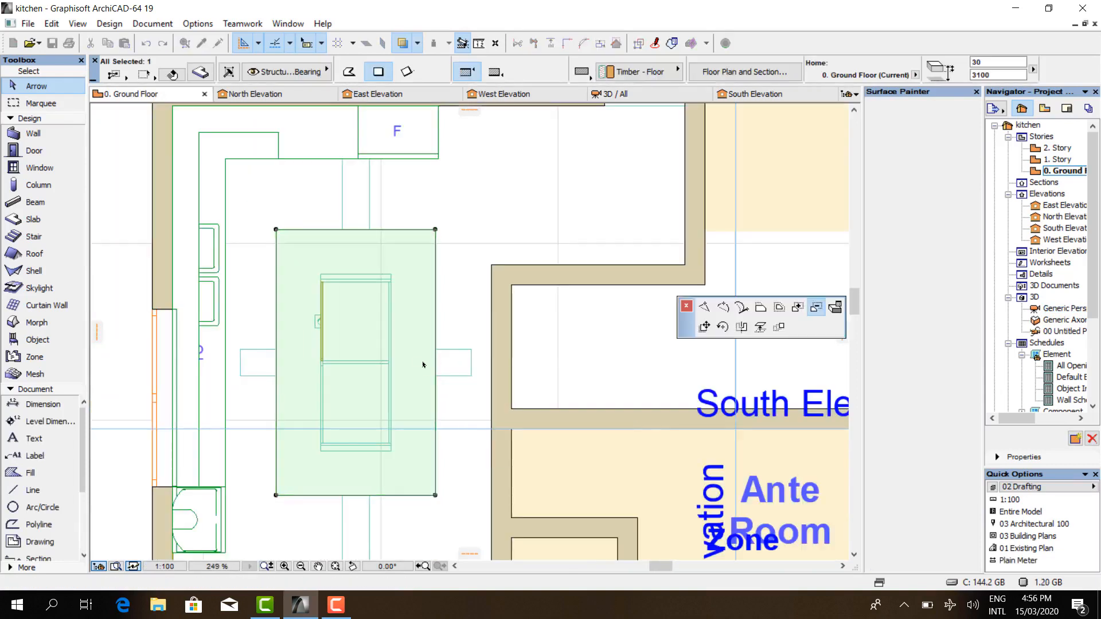
click(704, 308)
scroll(436, 351, up, 5)
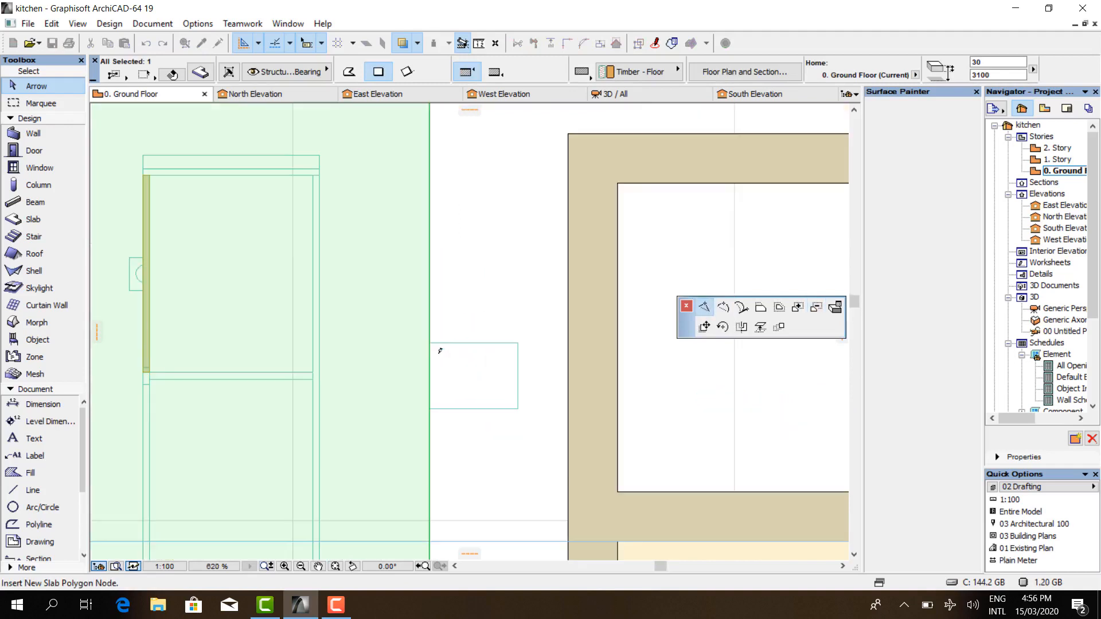
click(430, 342)
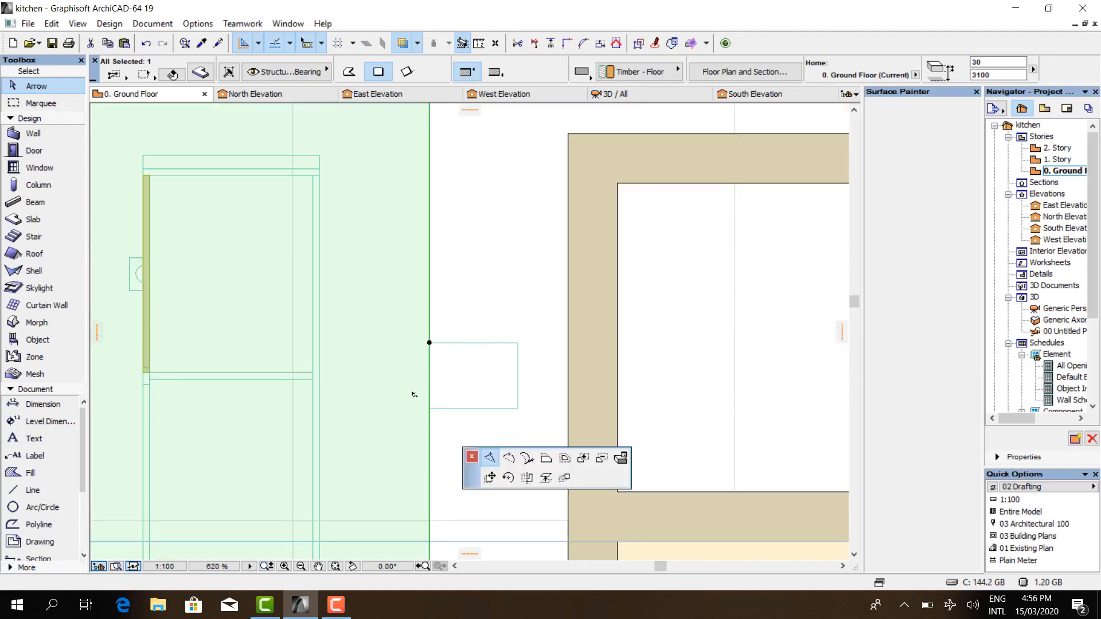
click(429, 409)
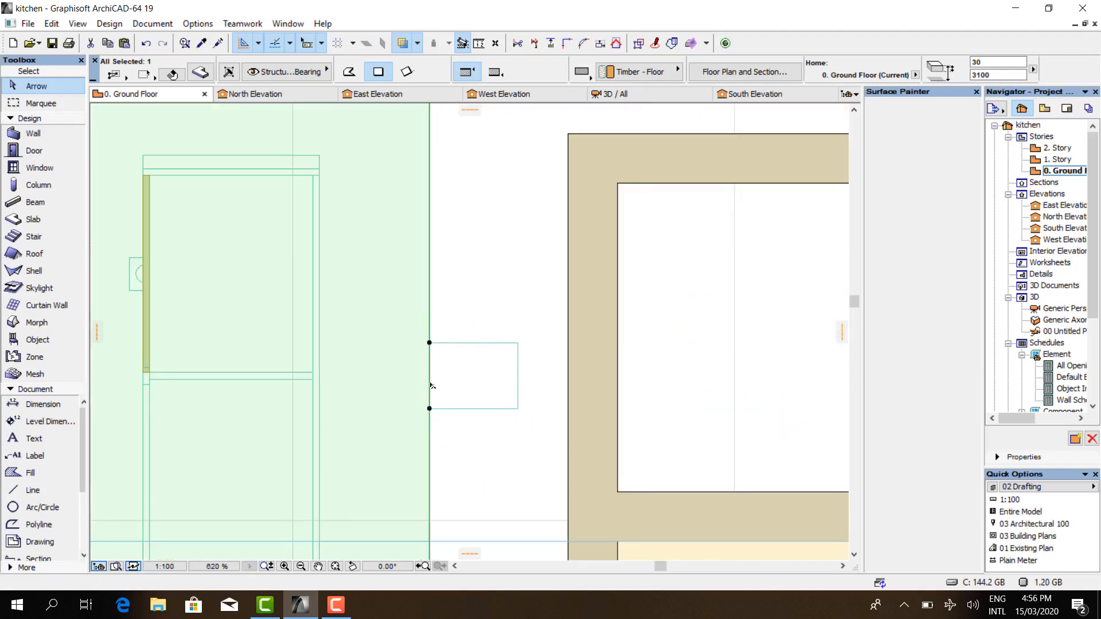
- Offset the inset slab's edge between the two new nodes outward to fill the 400 × 300 mm cut-out opposite the sinks
click(430, 385)
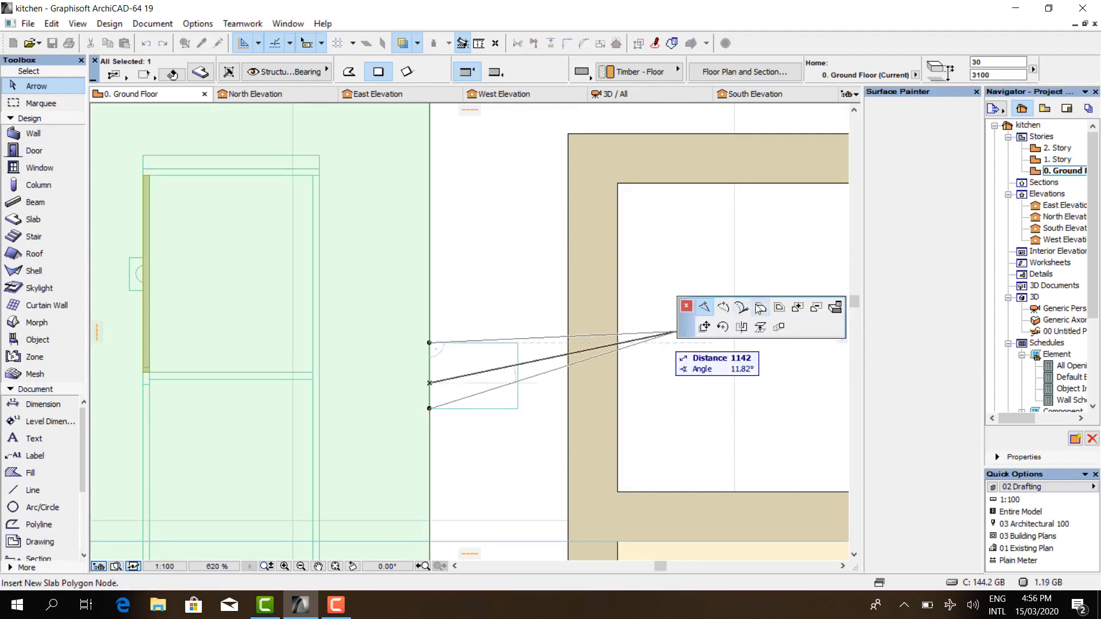
click(761, 308)
click(520, 416)
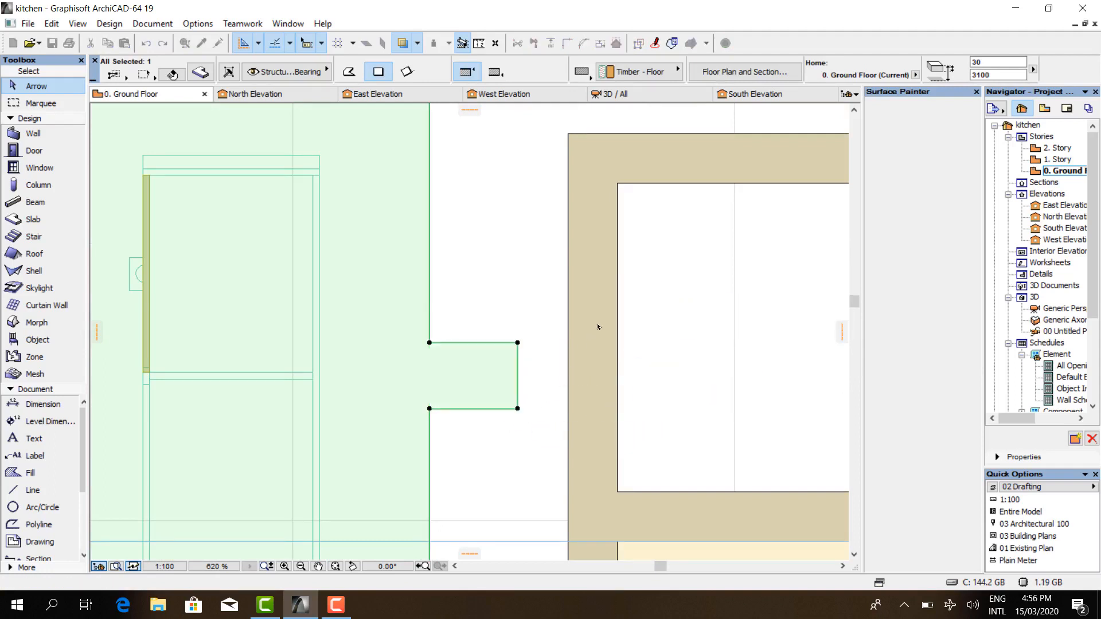
- Insert two nodes on the inset slab's sink-side edge at the corners of the 400 × 300 mm cut-out
scroll(591, 332, down, 4)
scroll(364, 345, up, 4)
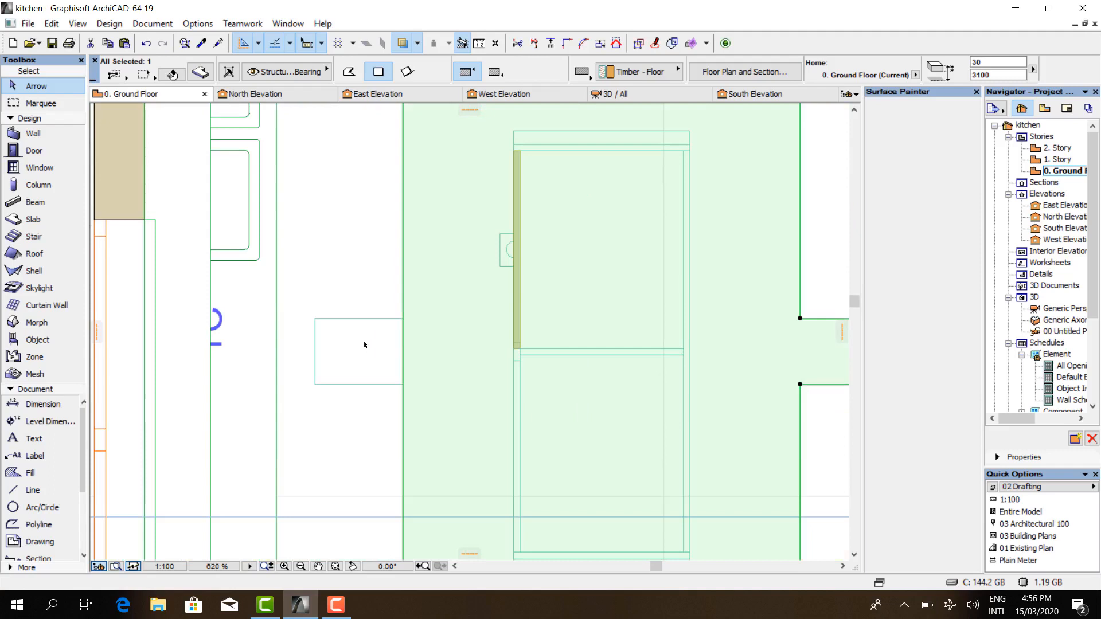
click(403, 371)
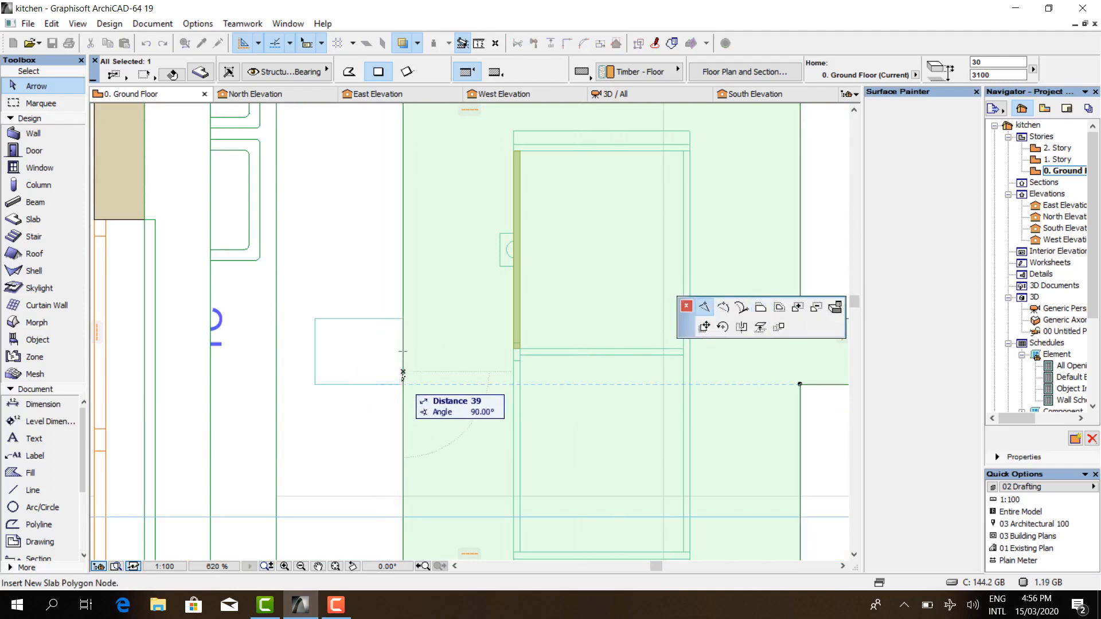
click(407, 361)
click(404, 365)
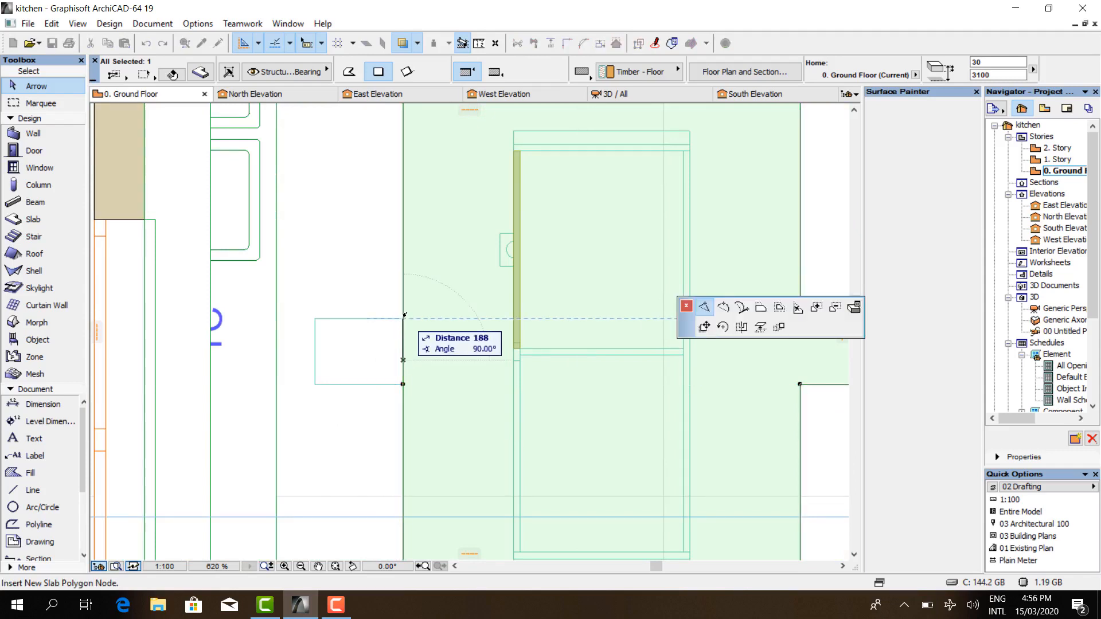
click(403, 319)
- Insert two nodes on the inset slab's fridge-side edge at the corners of the 300 × 900 mm cut-out
scroll(408, 411, down, 5)
scroll(474, 235, up, 5)
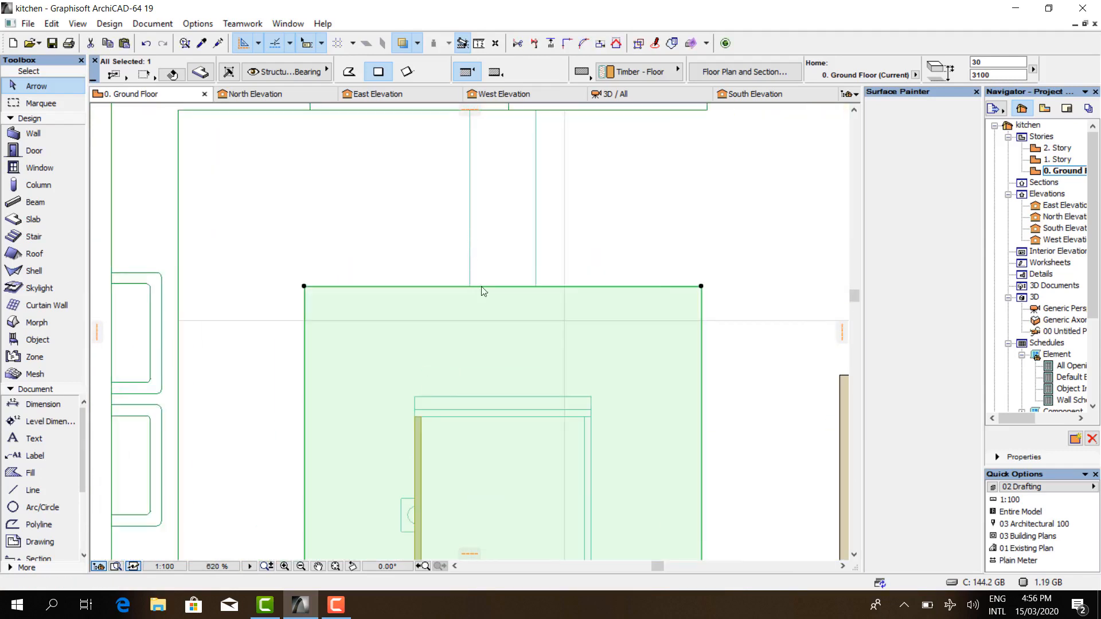
click(483, 286)
click(470, 286)
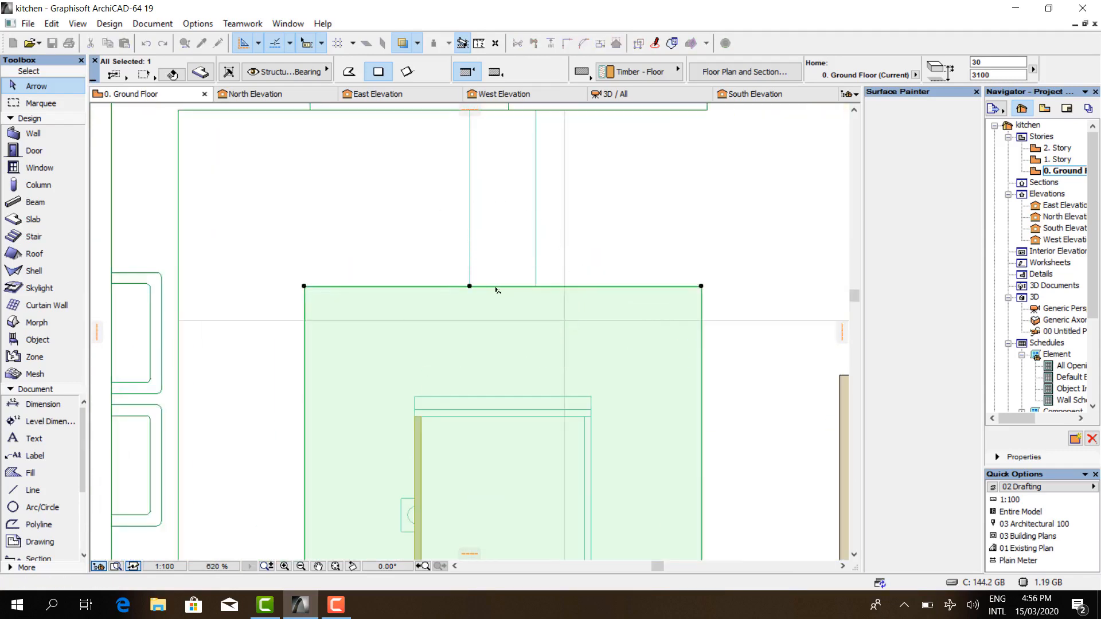
click(495, 286)
click(536, 286)
- Insert two nodes on the inset slab's short edge opposite the fridge, at the corners of the 300 × 900 mm cut-out
scroll(522, 234, down, 5)
scroll(514, 491, up, 5)
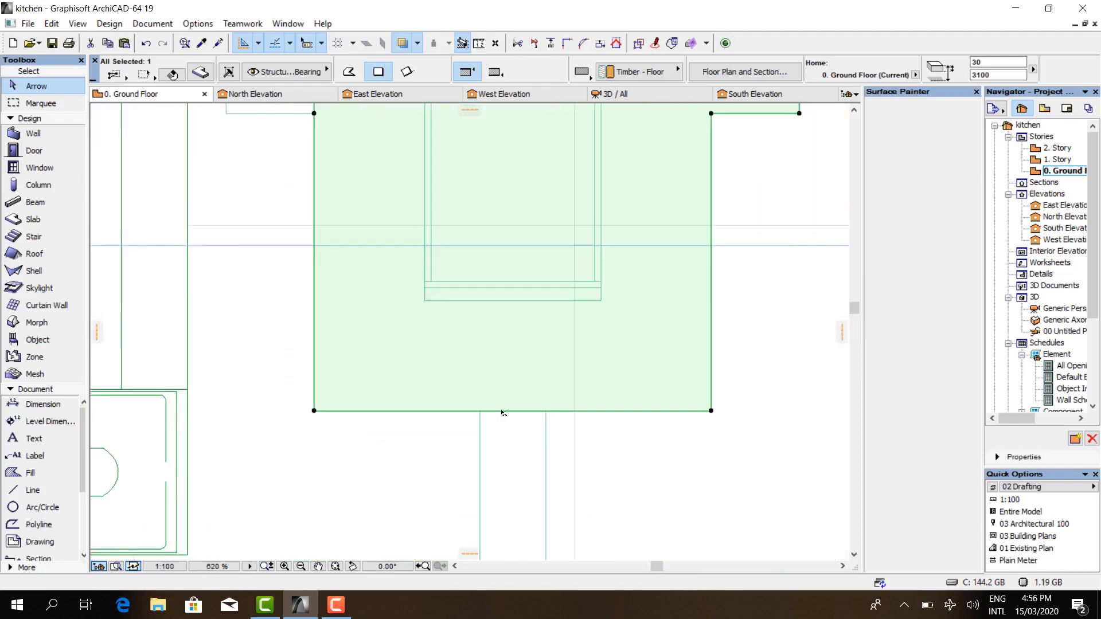
click(502, 411)
click(480, 410)
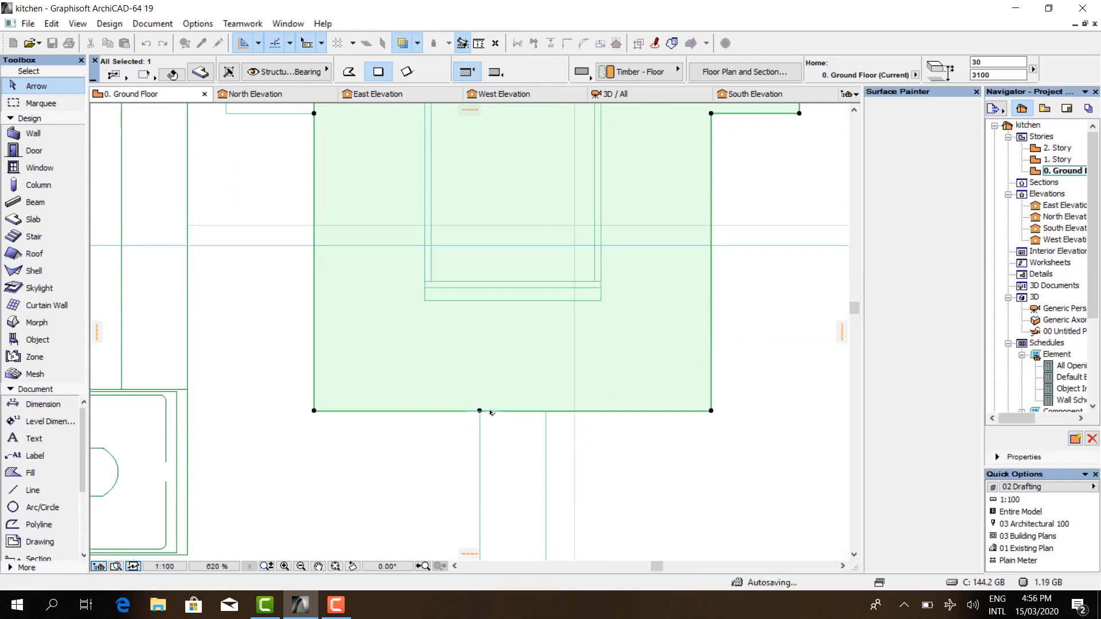
click(521, 410)
click(545, 410)
- Offset the short edge segment opposite the fridge outward 900 mm to fill its cut-out
click(517, 410)
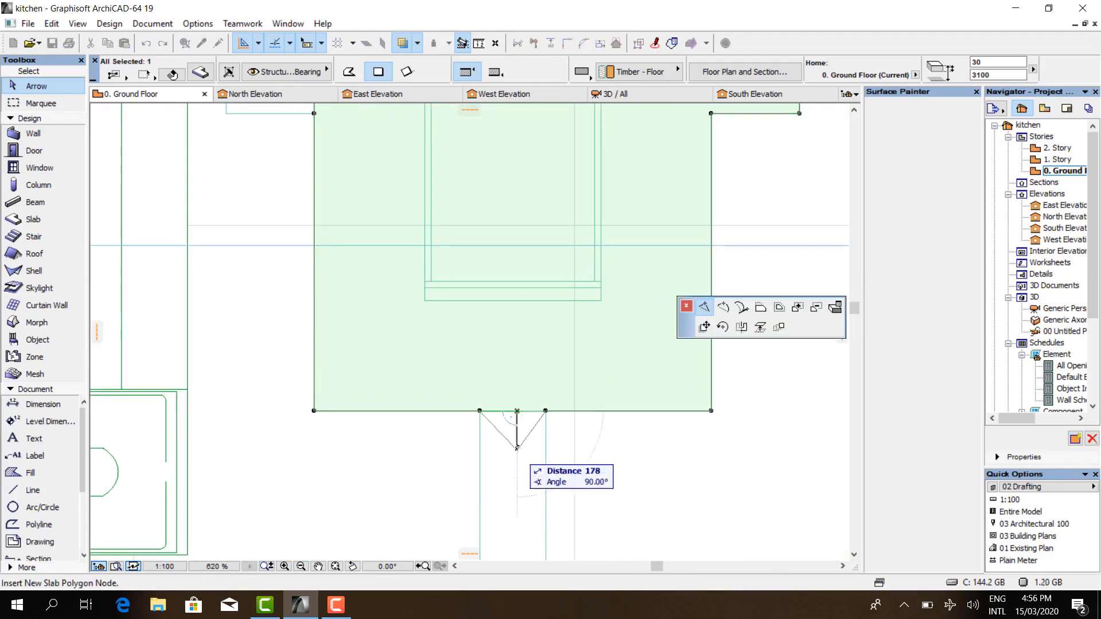
click(761, 309)
scroll(559, 251, down, 3)
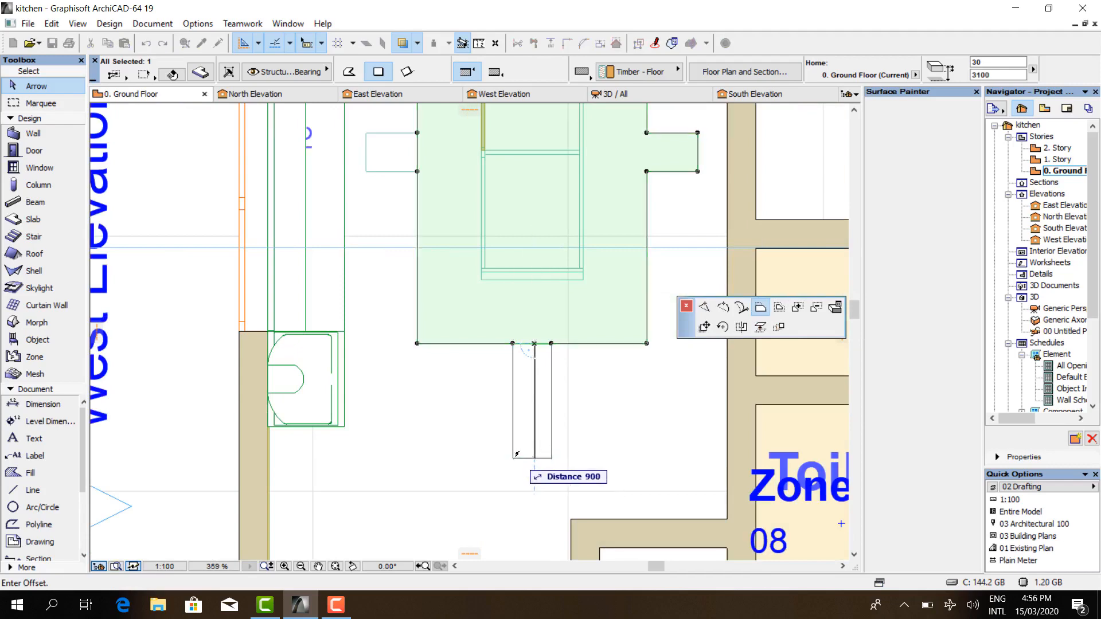
click(517, 454)
- Offset the inset slab's sink-side edge segment outward to fill the 400 × 300 mm cut-out
scroll(516, 453, down, 3)
scroll(485, 410, up, 4)
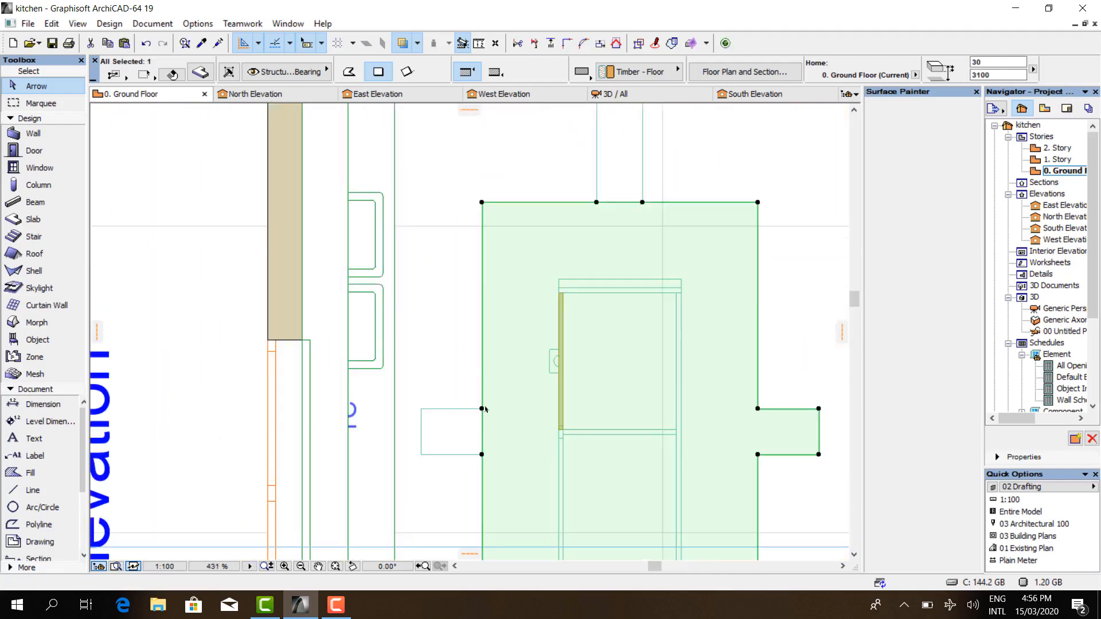
click(482, 424)
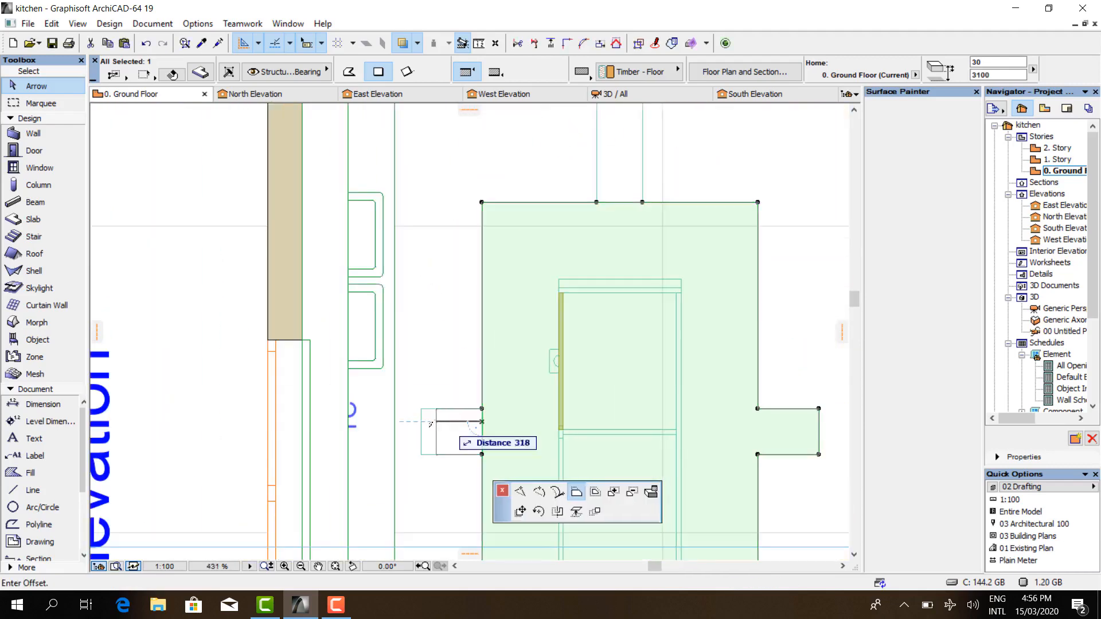
click(421, 454)
- Offset the inset slab's fridge-side edge segment outward to fill its cut-out, and inspect the ceiling in 3D
scroll(435, 494, down, 3)
scroll(524, 295, up, 3)
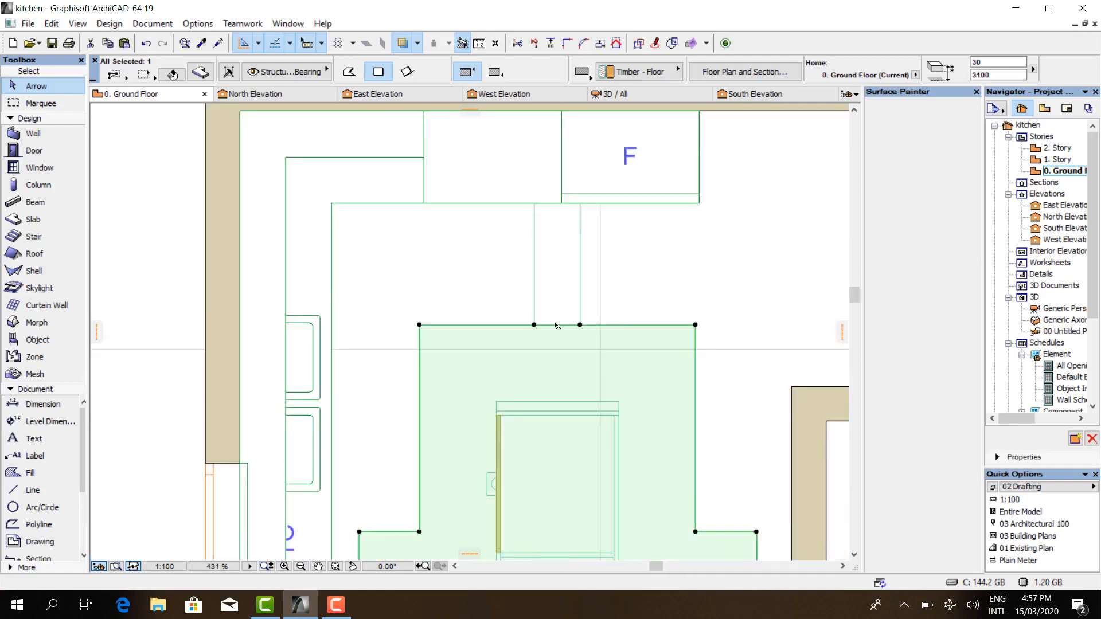
click(556, 325)
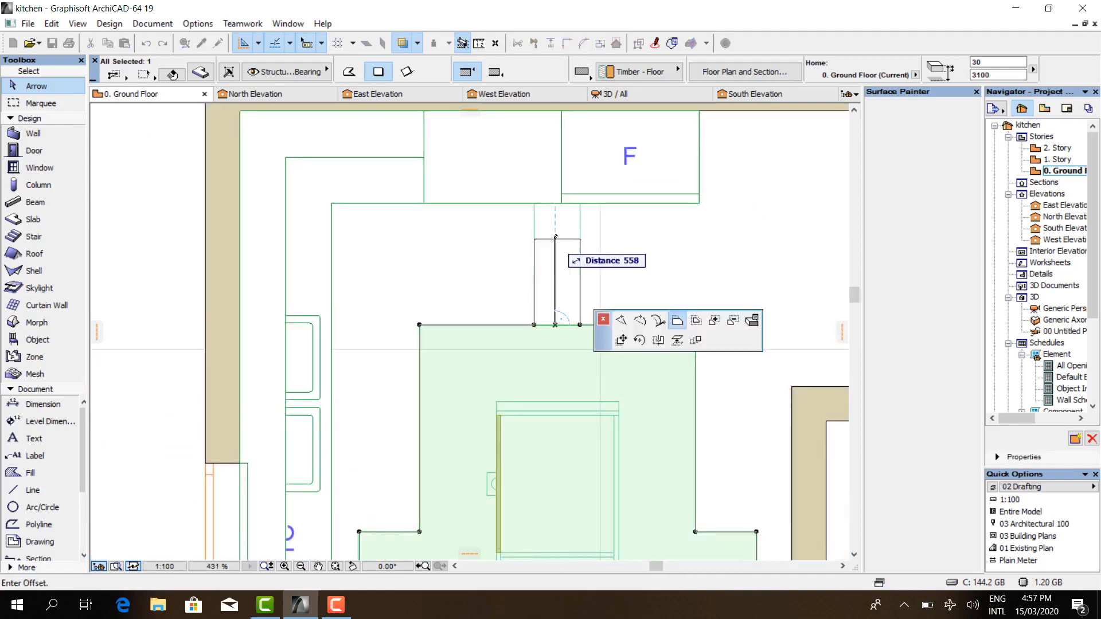
click(540, 203)
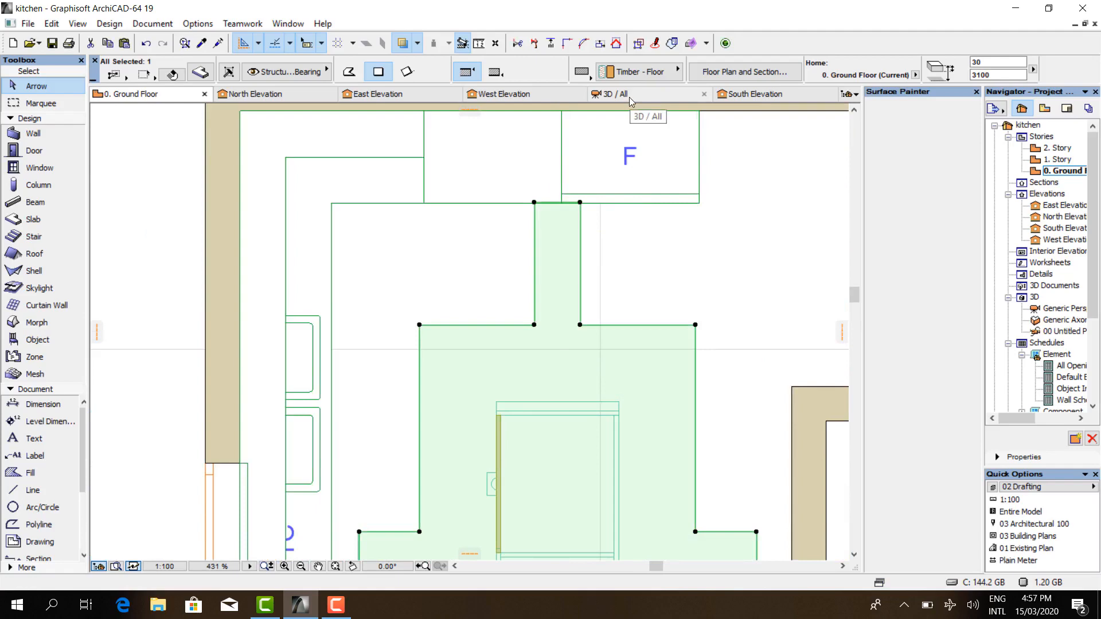
click(629, 98)
drag(590, 293, 539, 321)
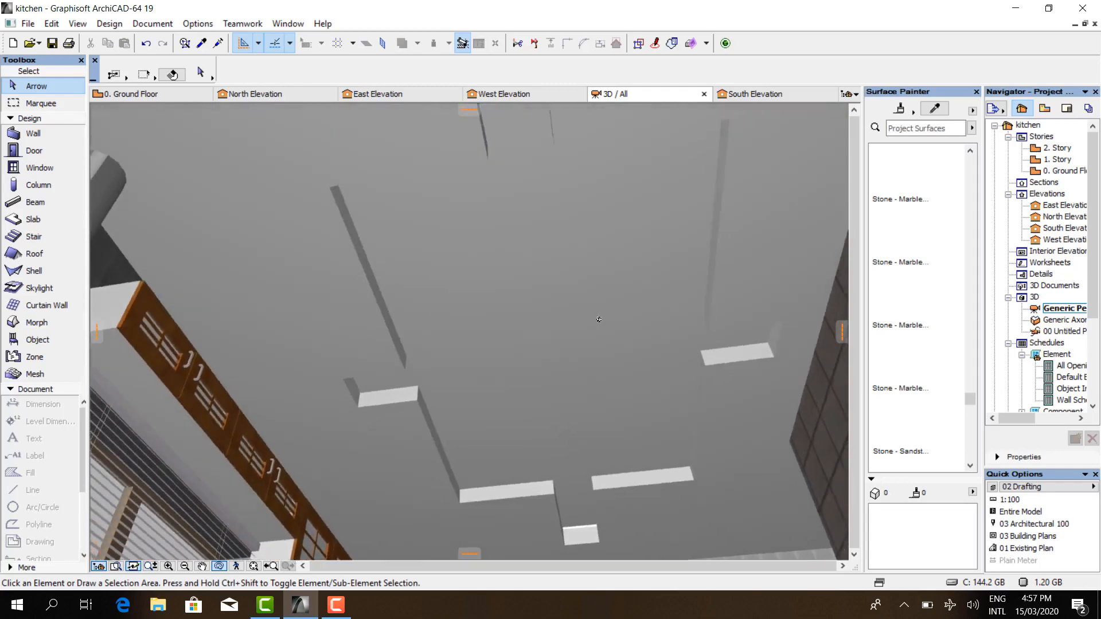
- Open the South Elevation and start a fill polygon at the corner where the ceiling underside meets the wall
key(F2)
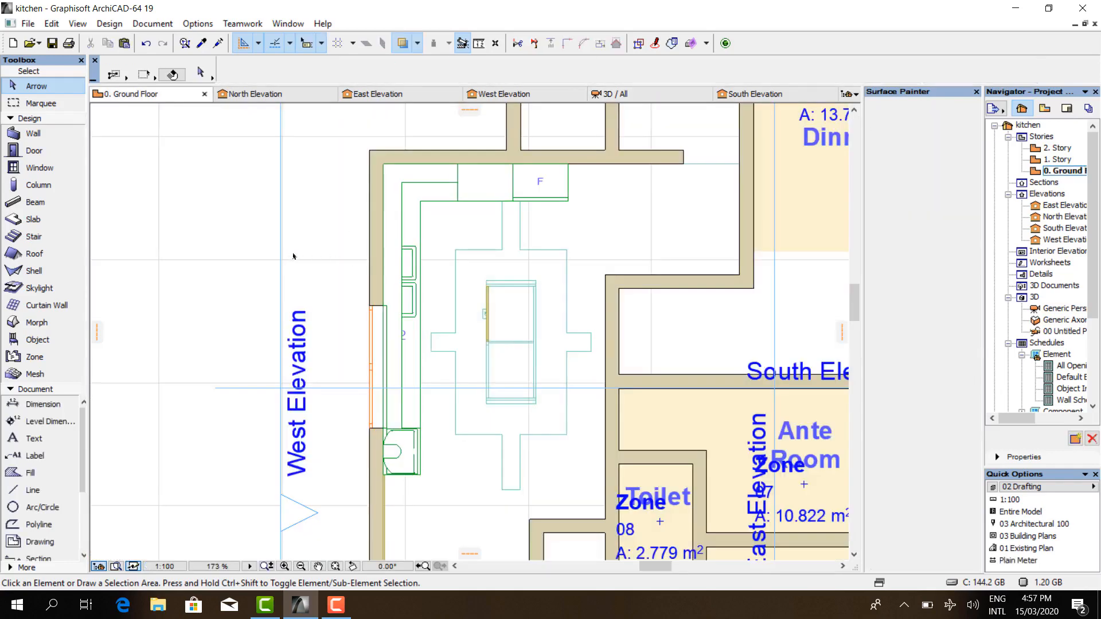
scroll(293, 257, down, 3)
scroll(530, 163, up, 4)
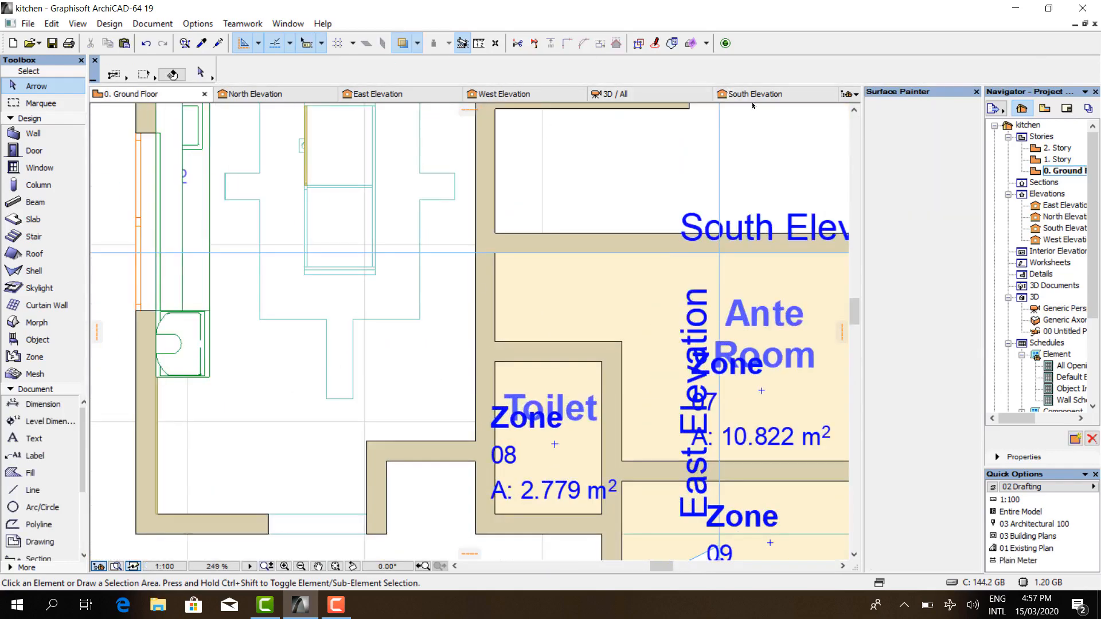
scroll(464, 237, down, 3)
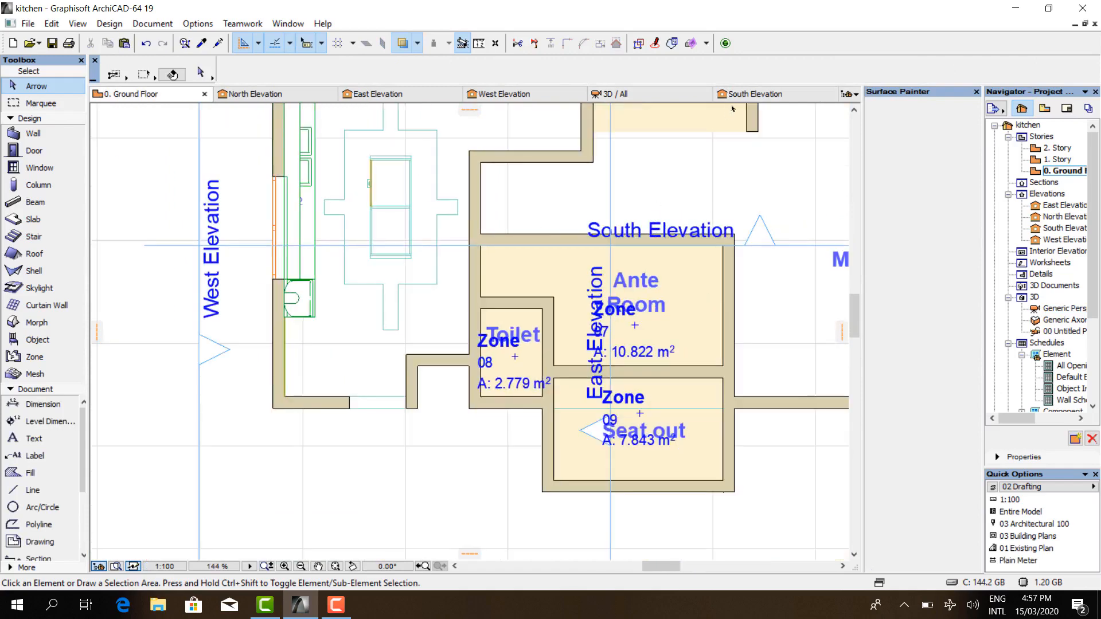
click(762, 95)
scroll(543, 314, up, 5)
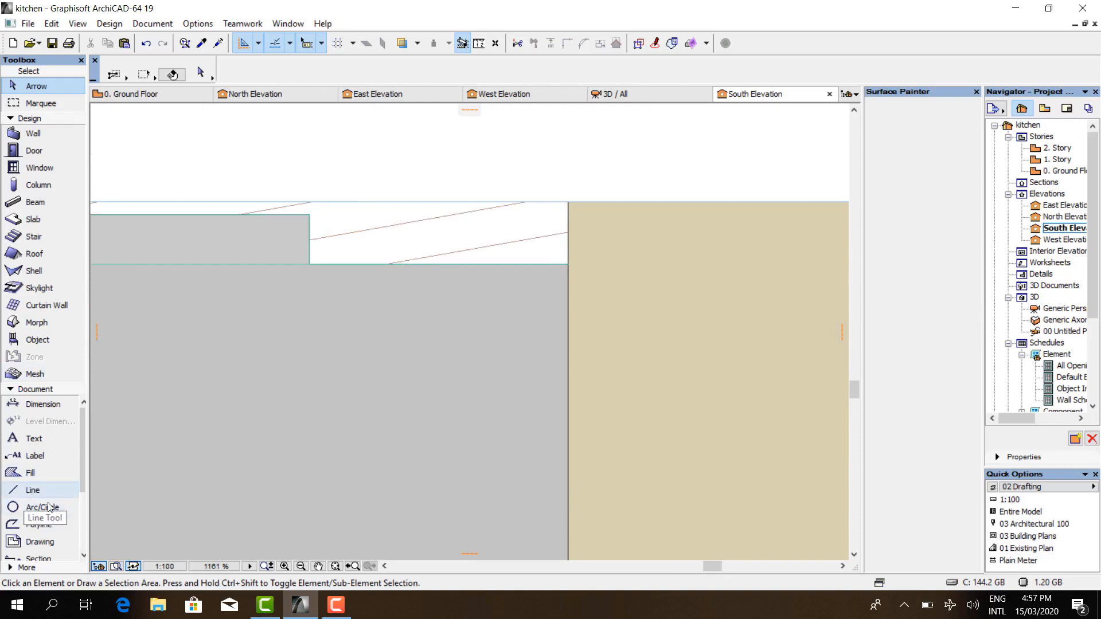
click(36, 479)
scroll(563, 269, up, 3)
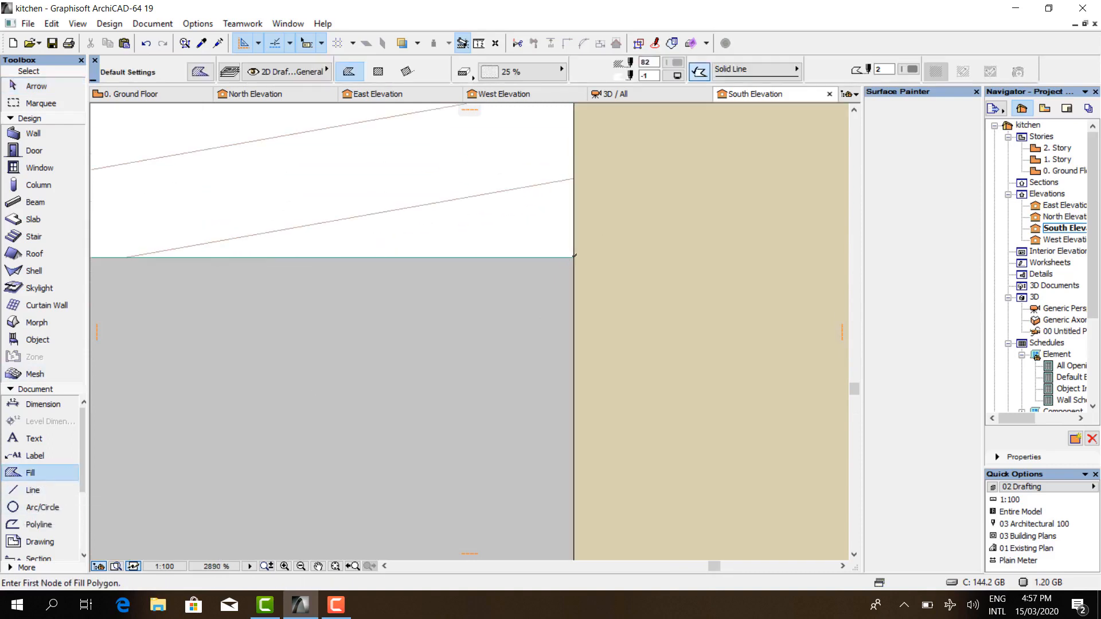
click(574, 257)
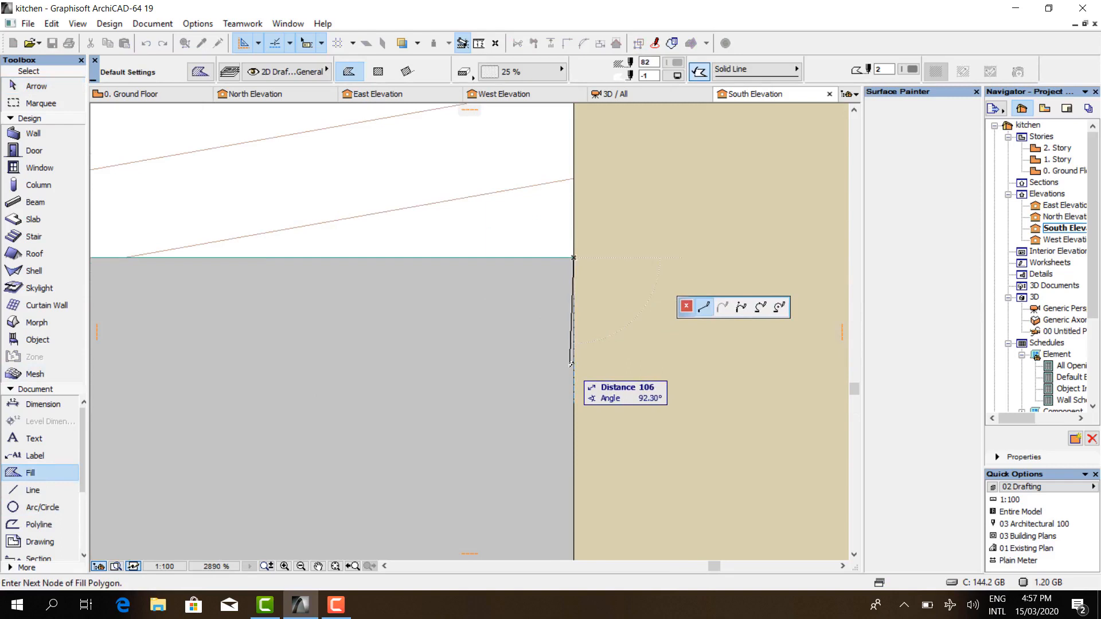
text(15)
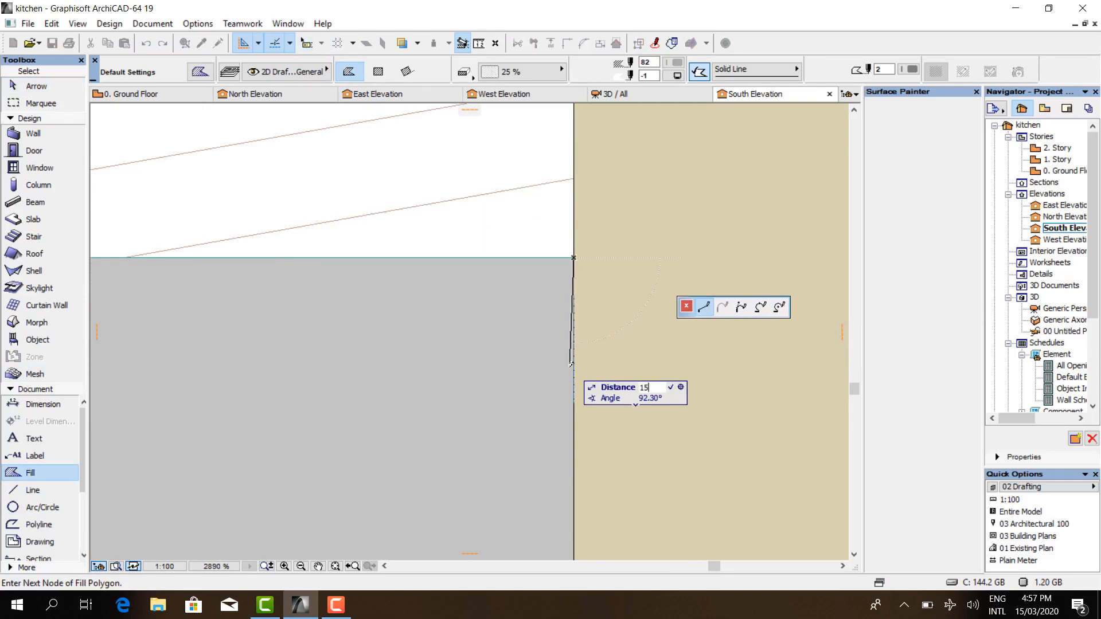
key(Return)
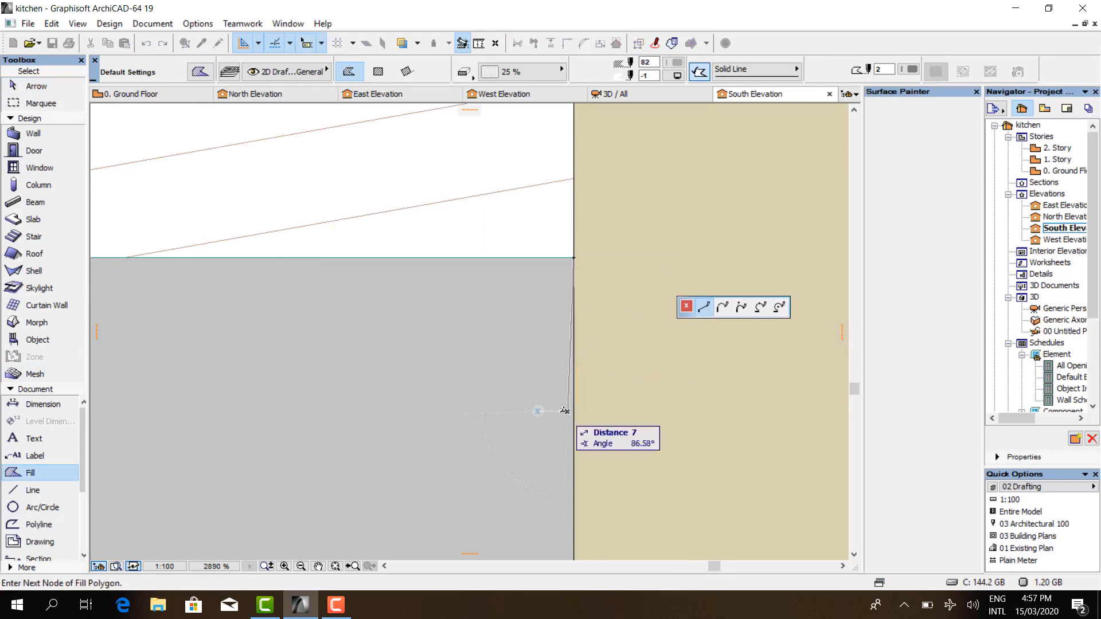
key(Escape)
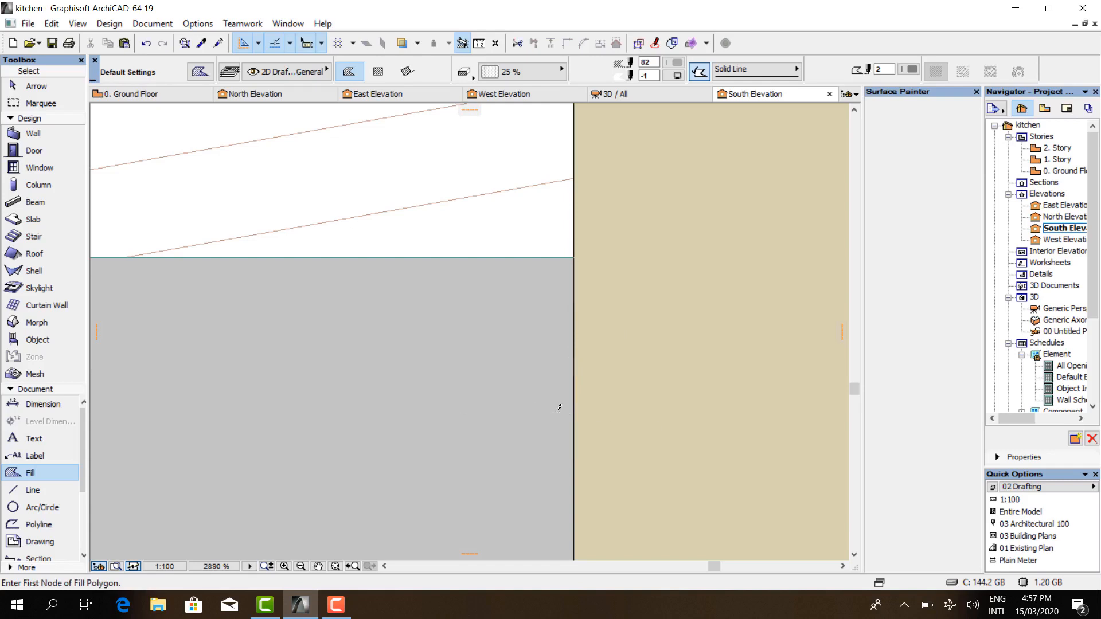
- Start the cornice fill from the ceiling-wall corner: 150 mm down the wall, 40 mm out, 50 mm up, 40 mm out and 10 mm up
click(573, 257)
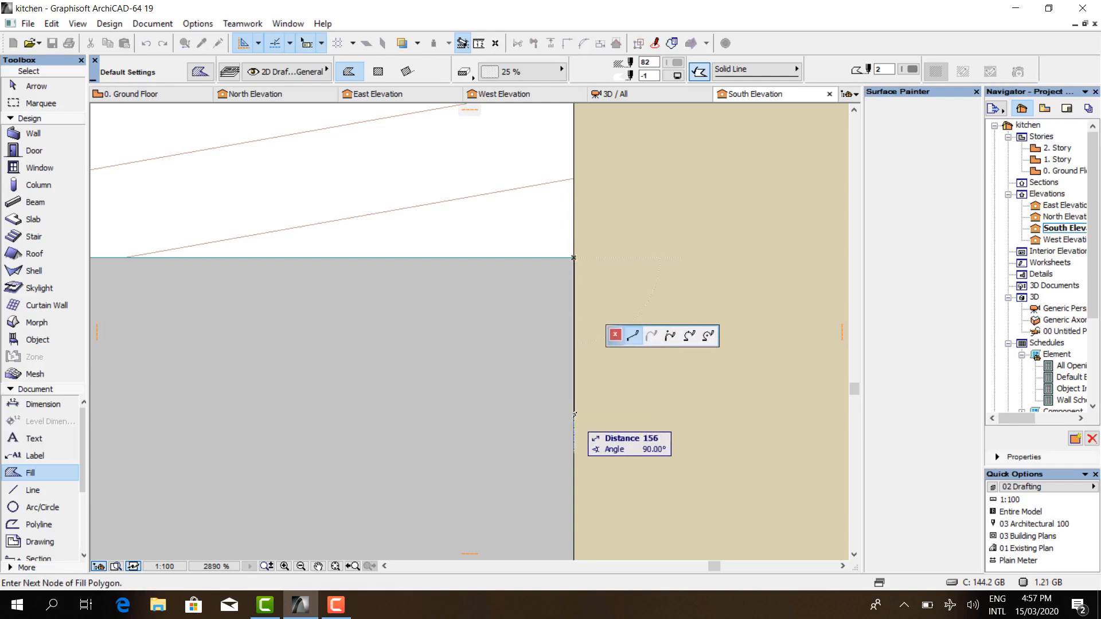
text(1)
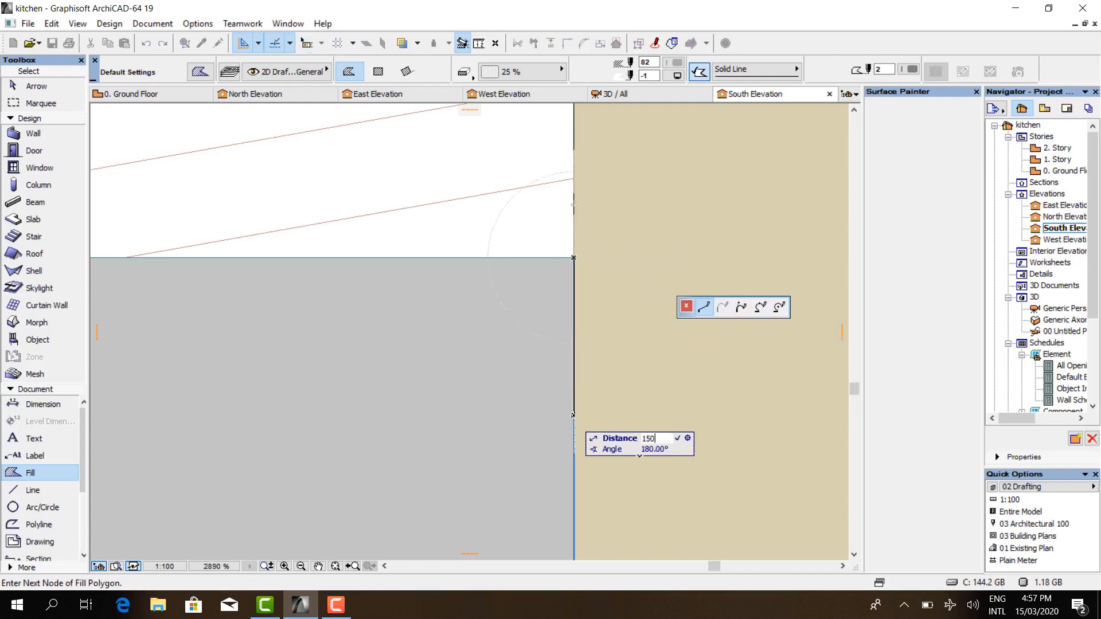
key(Return)
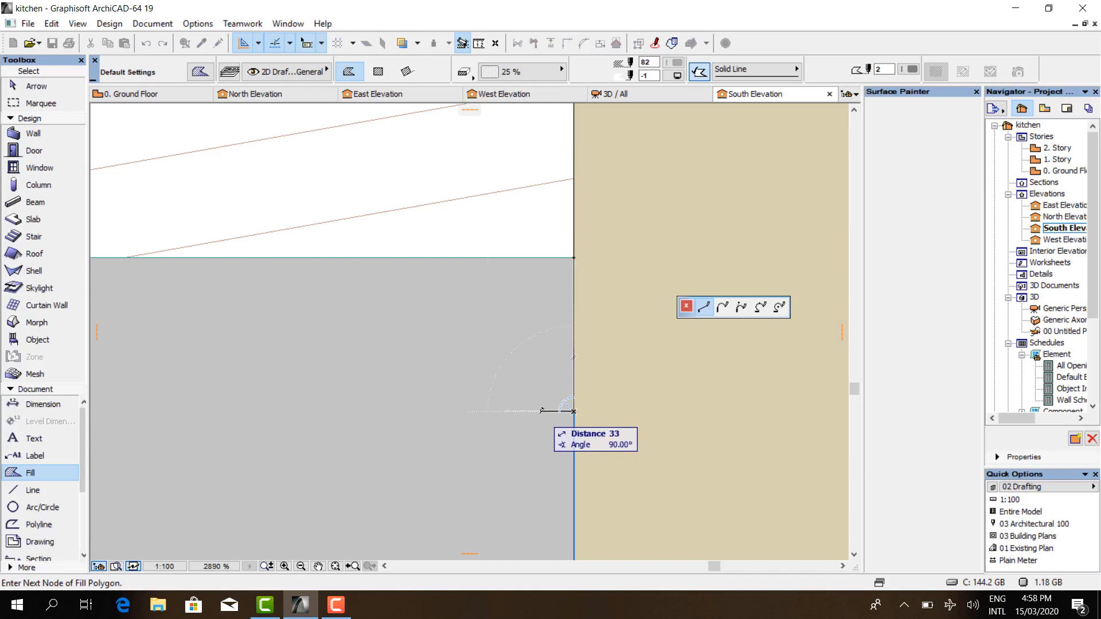
text(40)
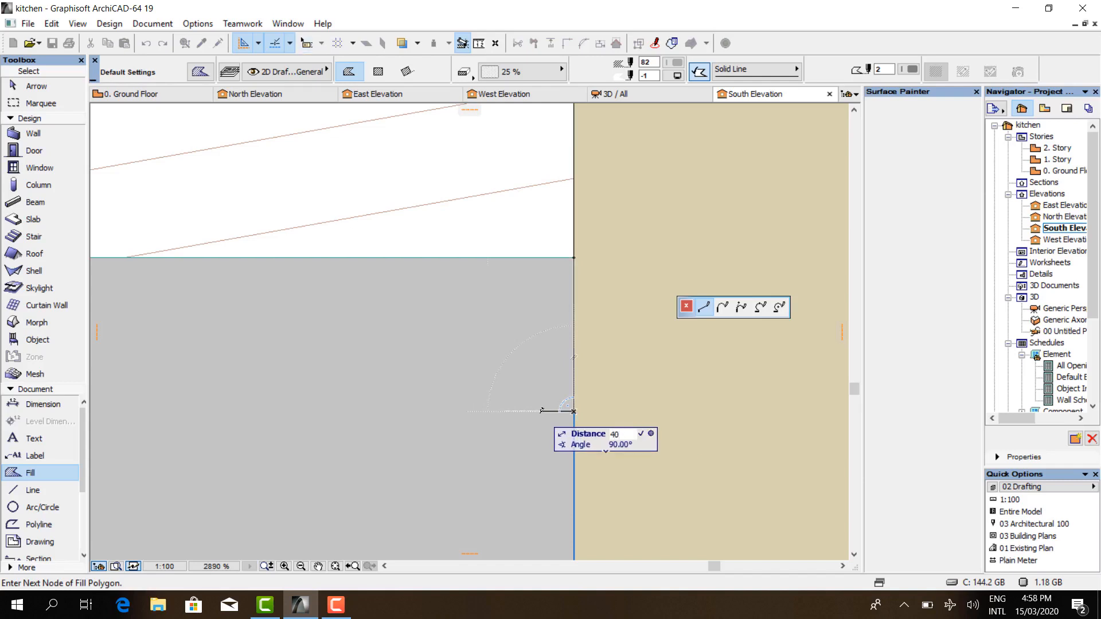
key(Return)
text(50)
key(Return)
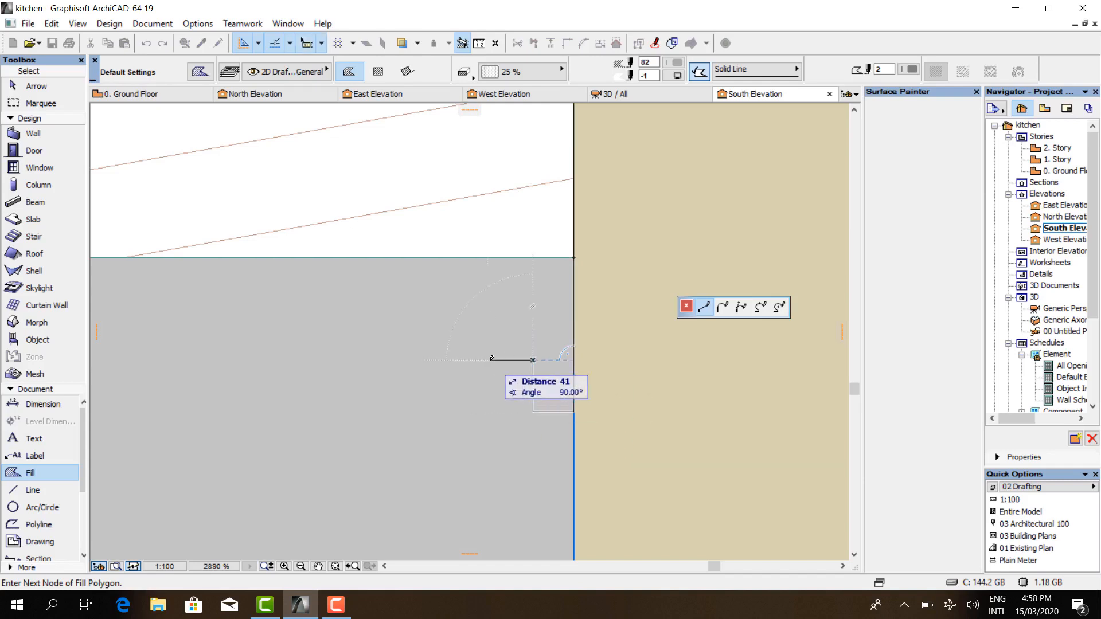
text(40)
key(Return)
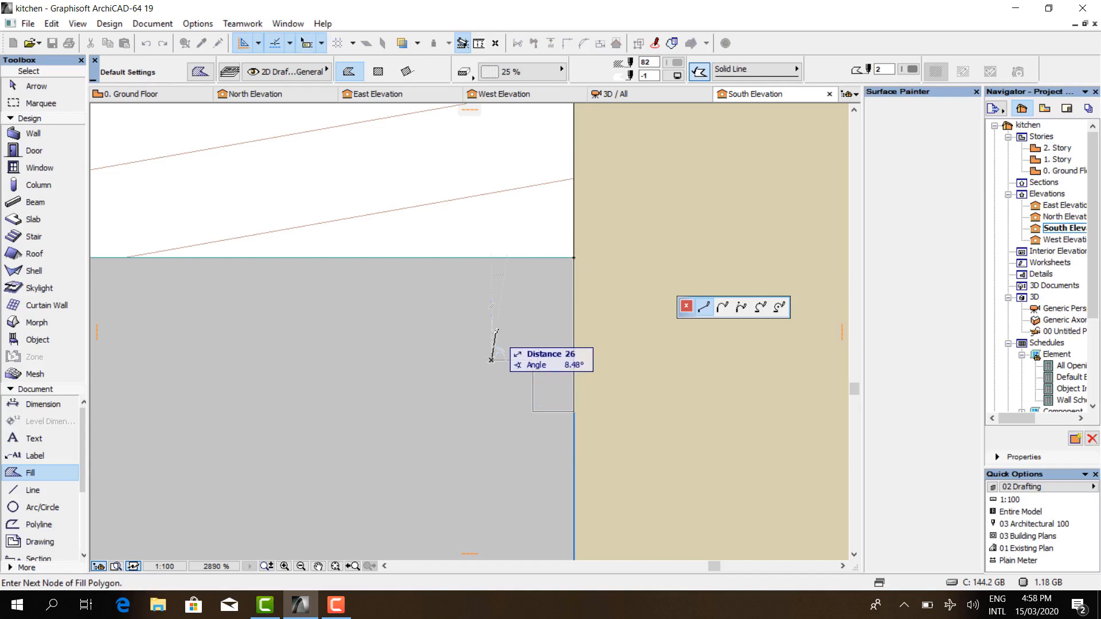
text(10)
key(Return)
- Complete the cornice fill with a quarter-round arc, a rise of about 29 mm and one more step to the ceiling, closing at the corner
click(723, 307)
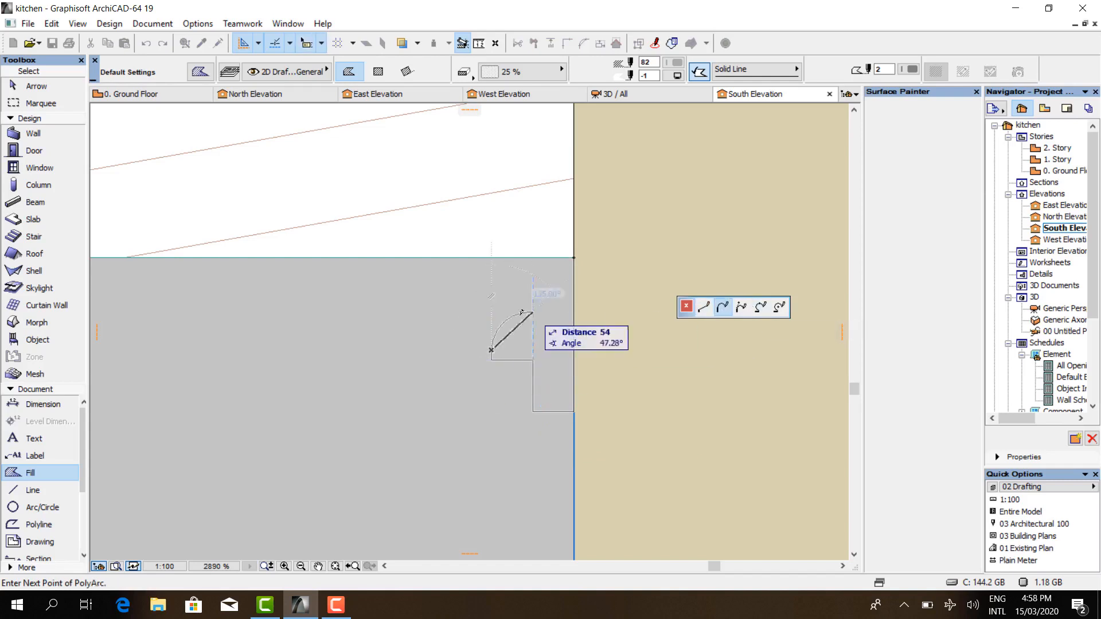
click(456, 314)
click(704, 307)
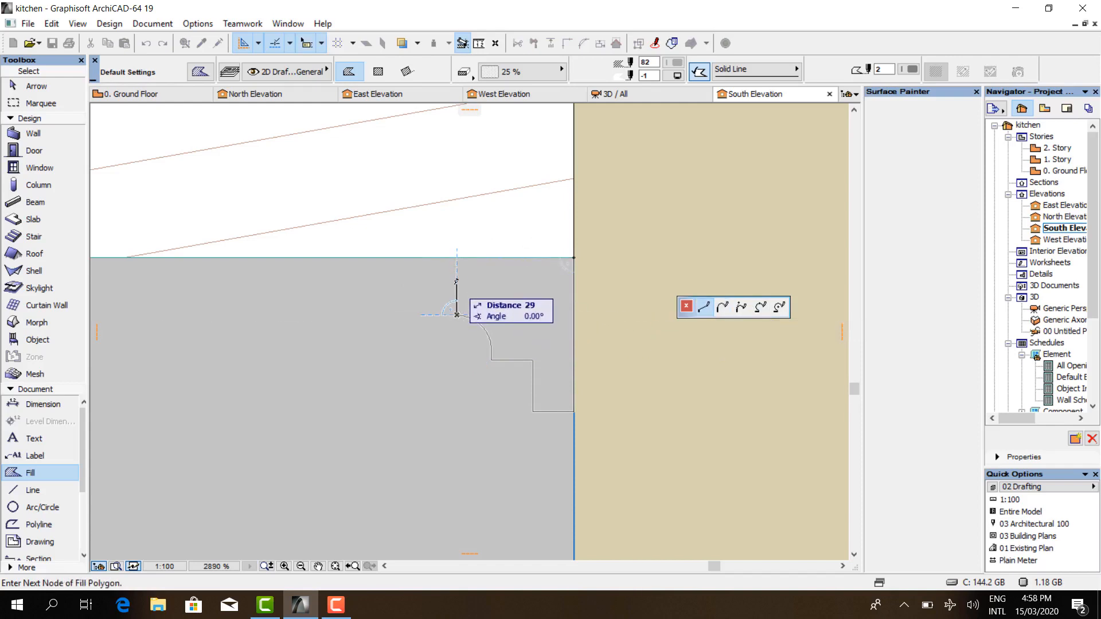
click(457, 284)
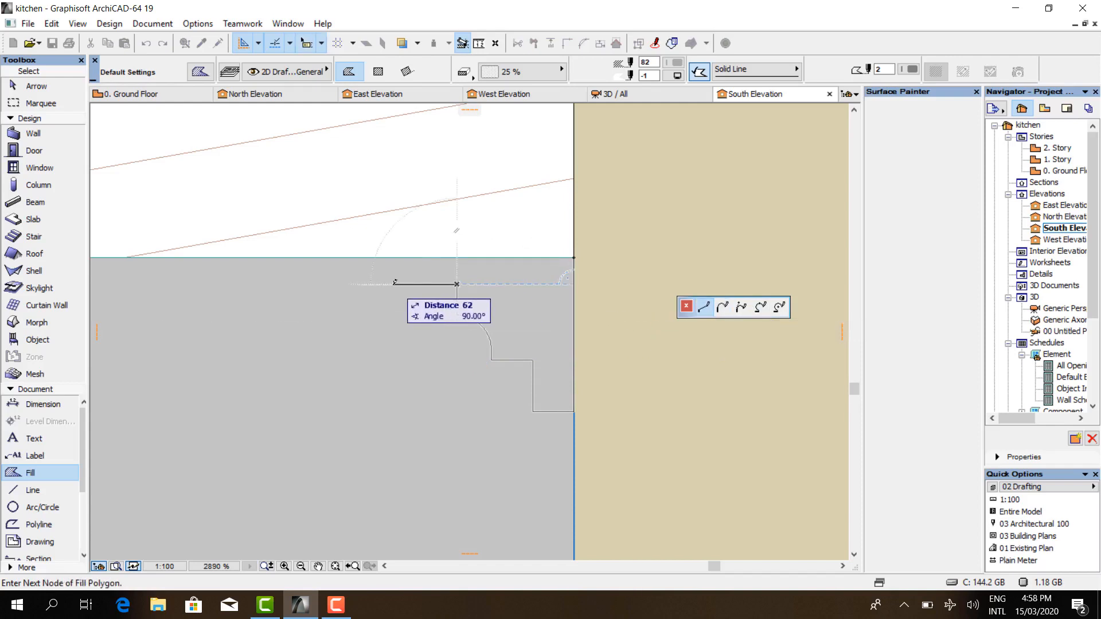
click(416, 284)
click(416, 262)
scroll(403, 264, up, 3)
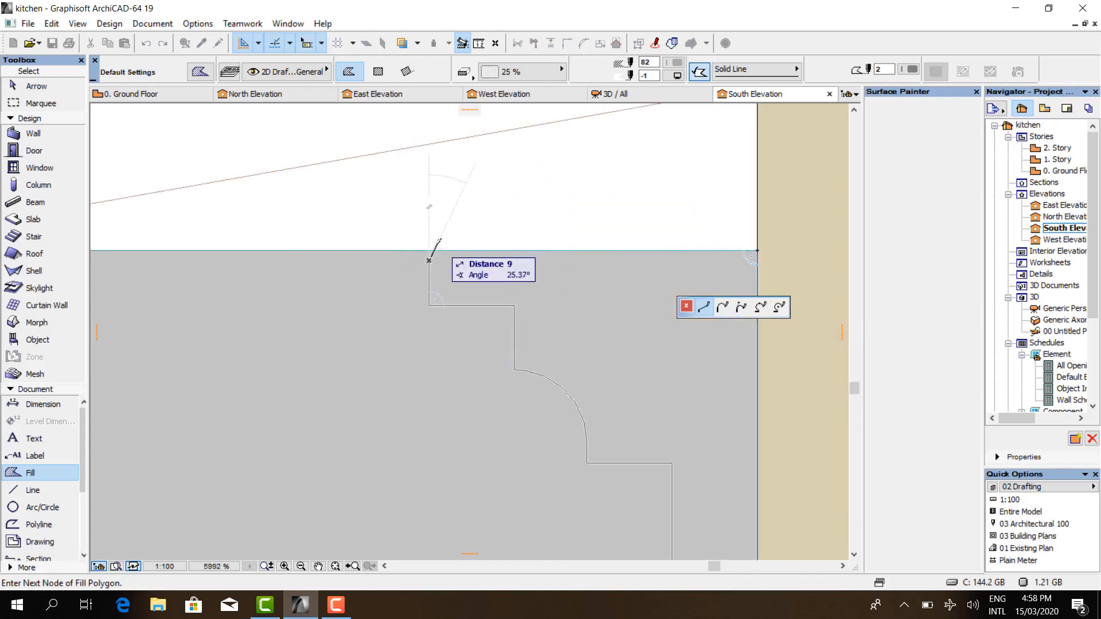
click(429, 251)
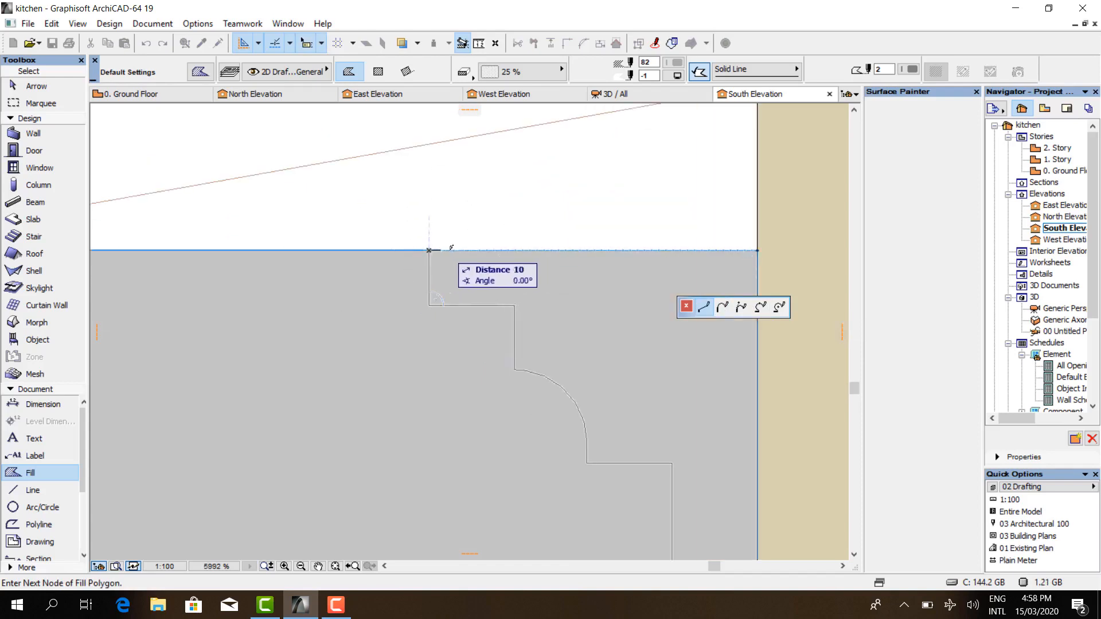
scroll(442, 246, down, 2)
click(624, 249)
scroll(405, 314, down, 6)
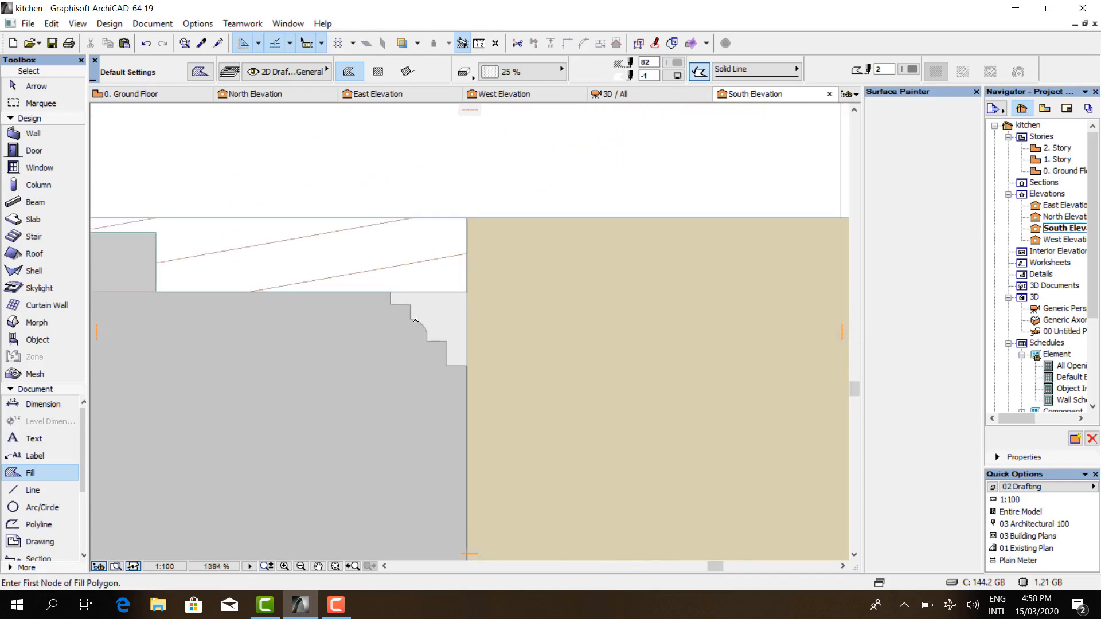
- Copy the finished cornice fill and add a new profile named "ceiling design" in the Profile Manager
key(shift)
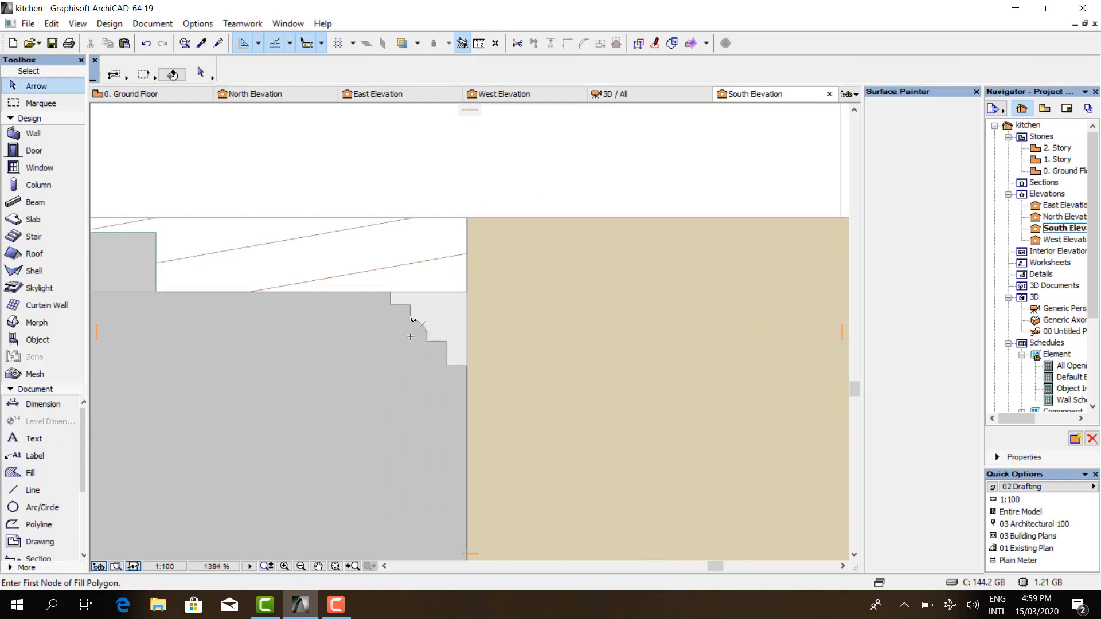
click(411, 320)
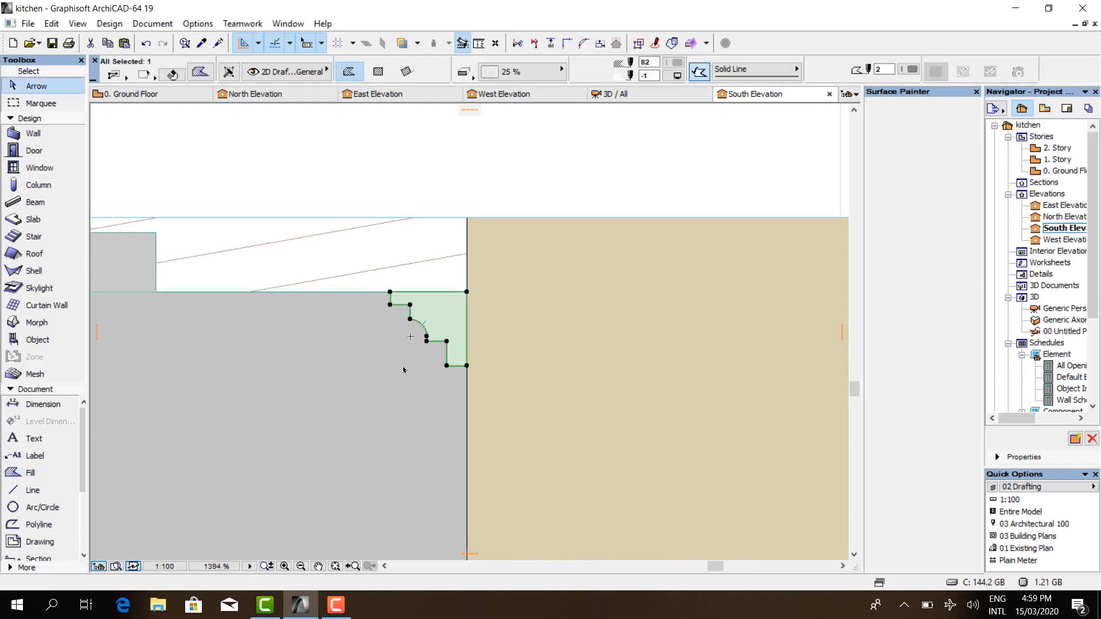
click(245, 24)
mouse_move(201, 24)
mouse_move(224, 46)
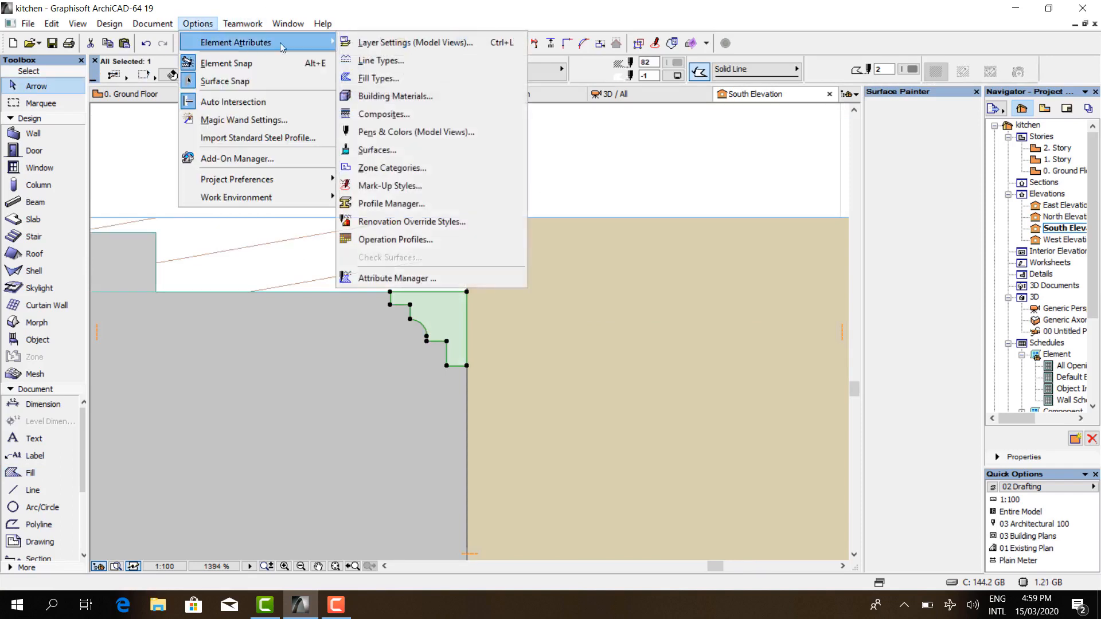
click(401, 203)
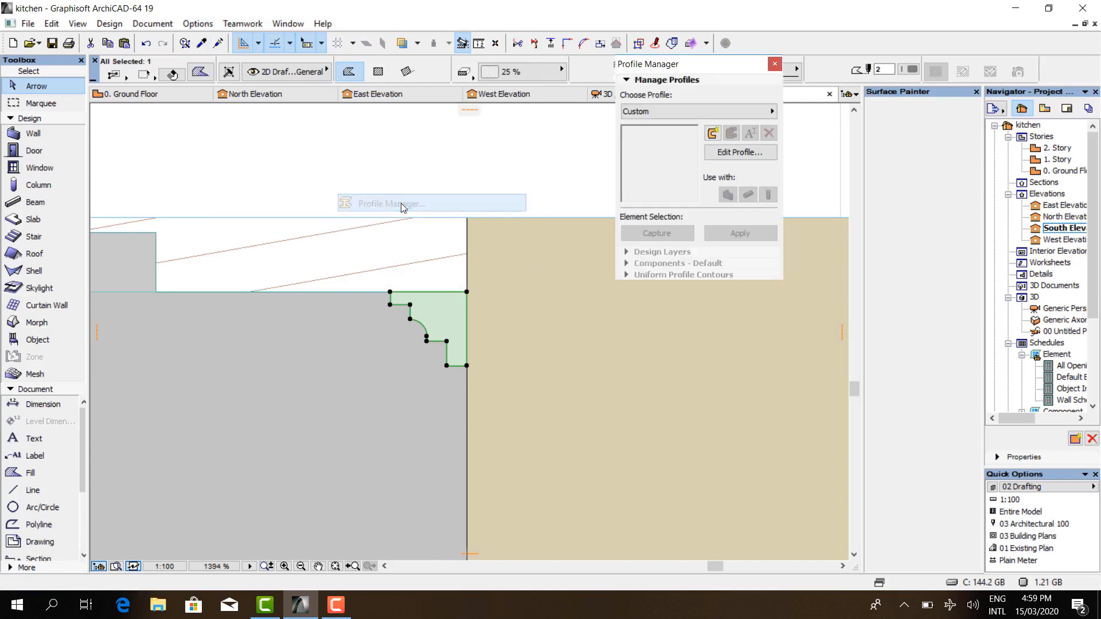
click(712, 134)
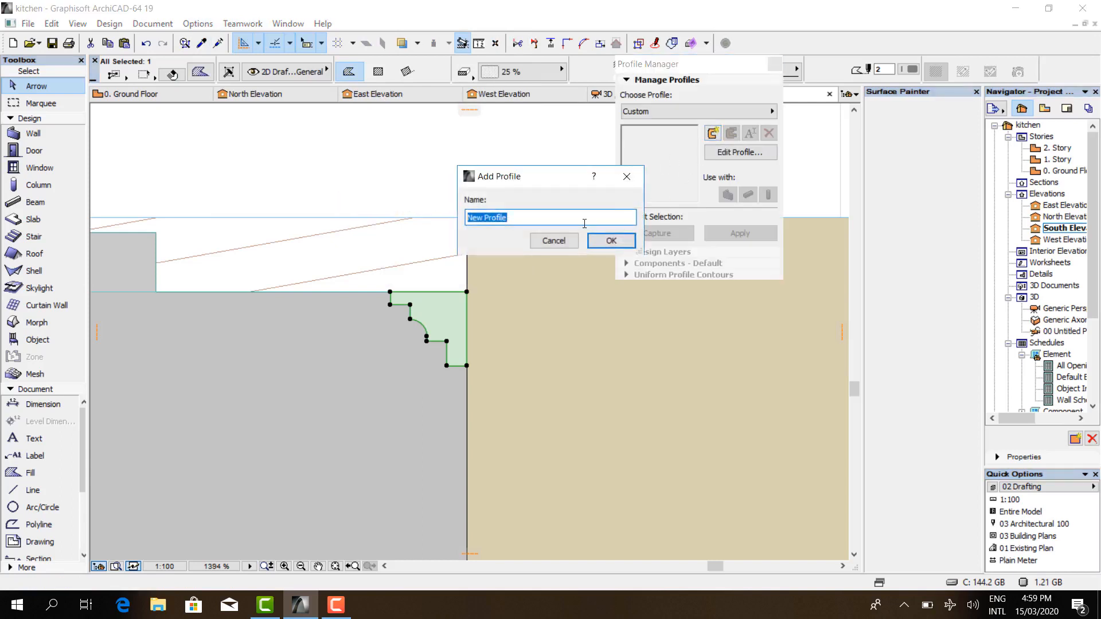
text(ceiling design)
key(Return)
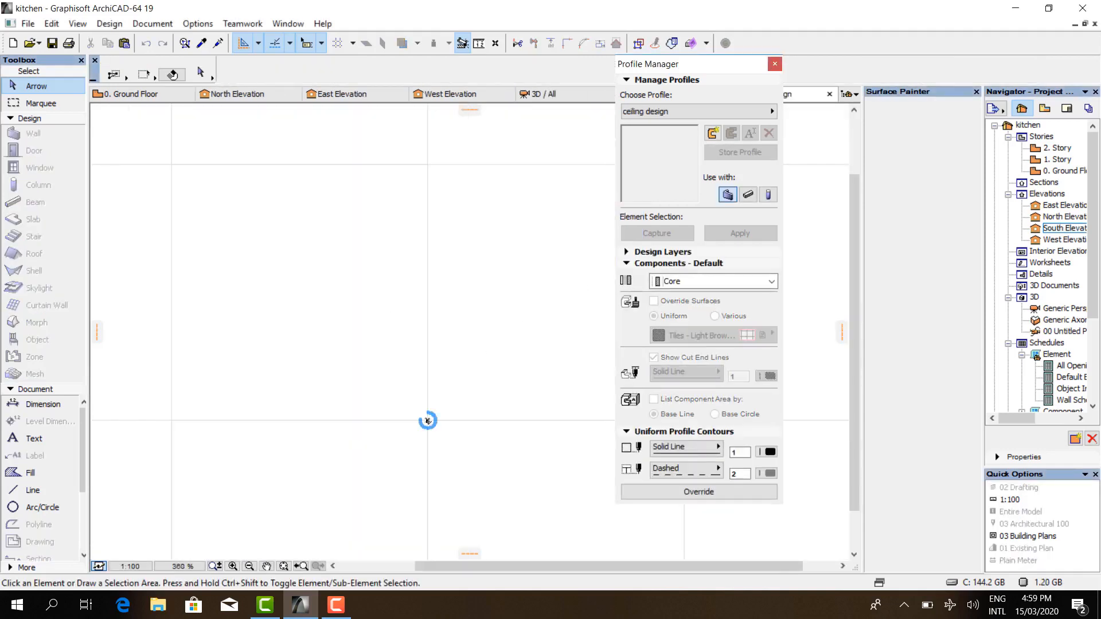
- Paste the copied cornice fill into the profile editor at its original location, keeping the current view
key(ctrl+v)
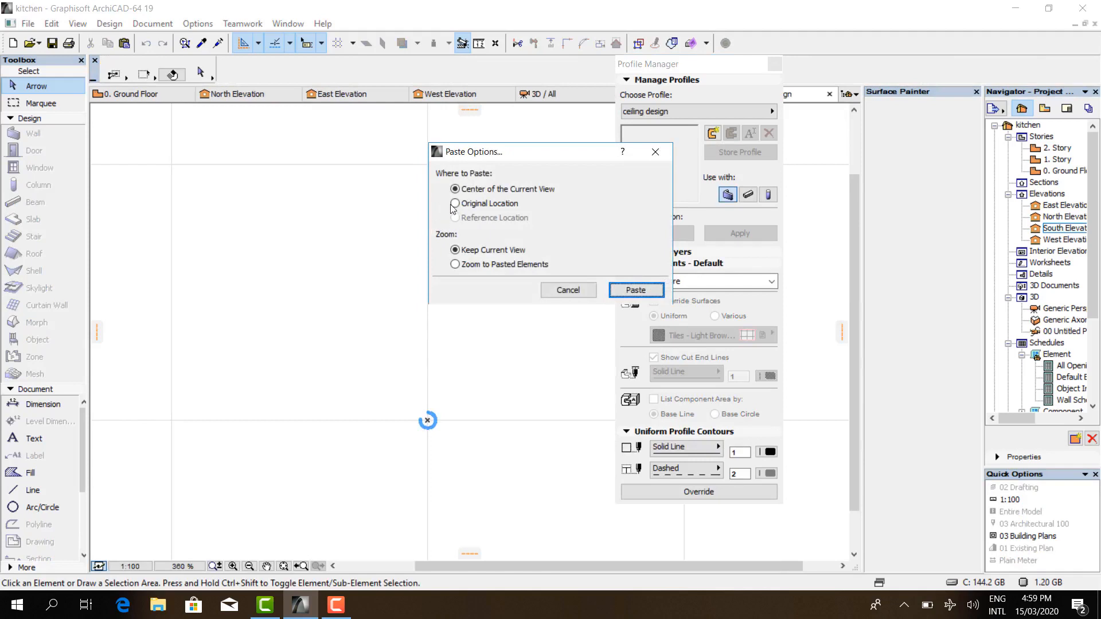
click(456, 204)
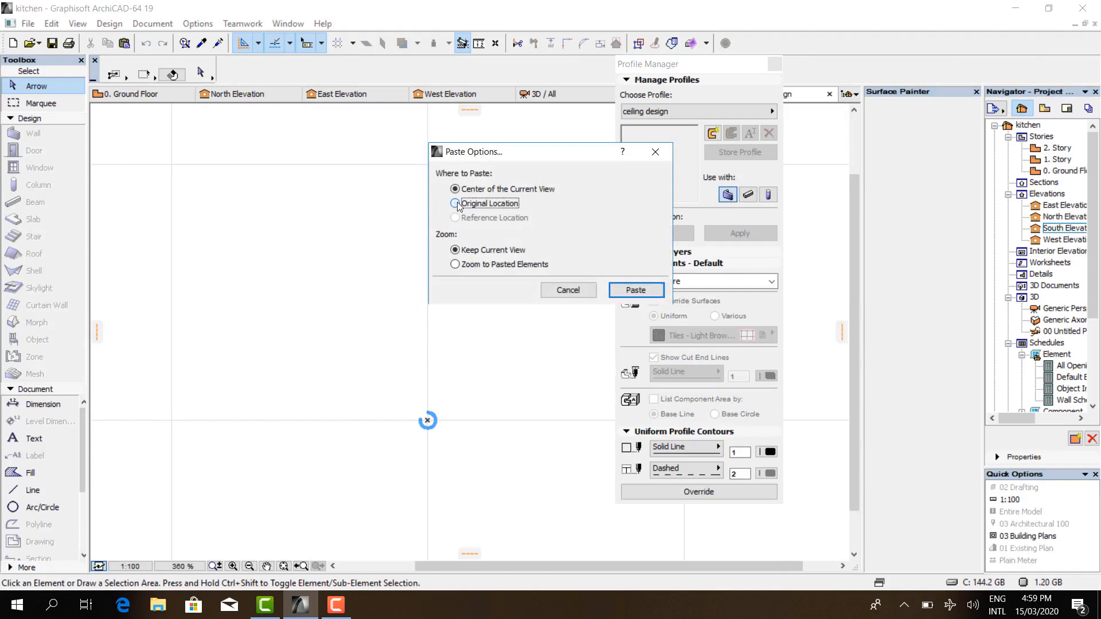
click(611, 291)
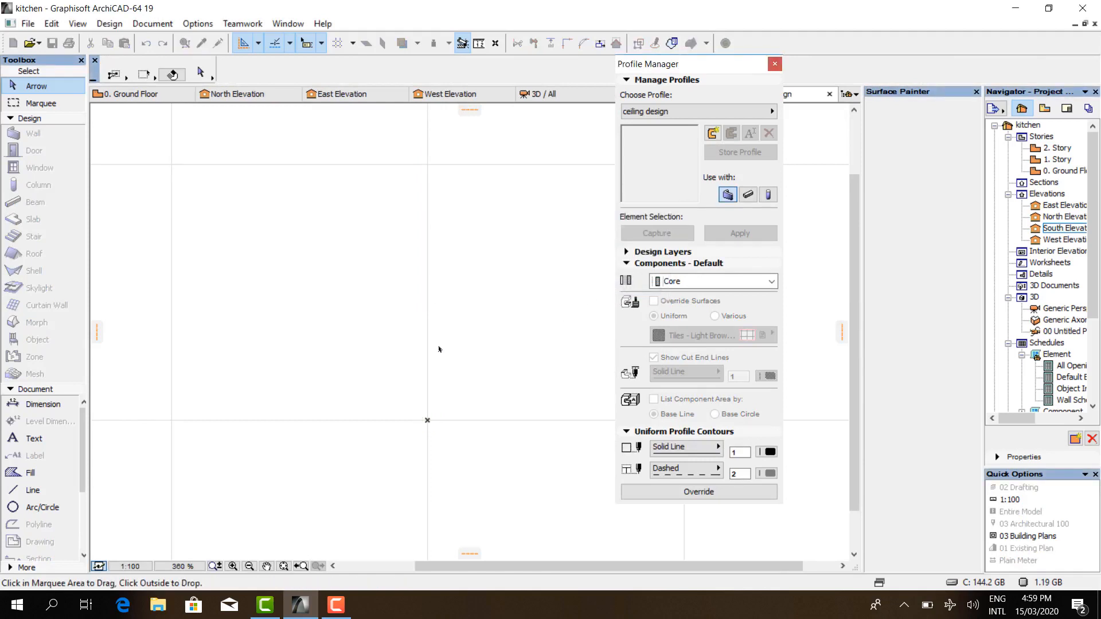
scroll(439, 349, down, 4)
scroll(400, 341, down, 4)
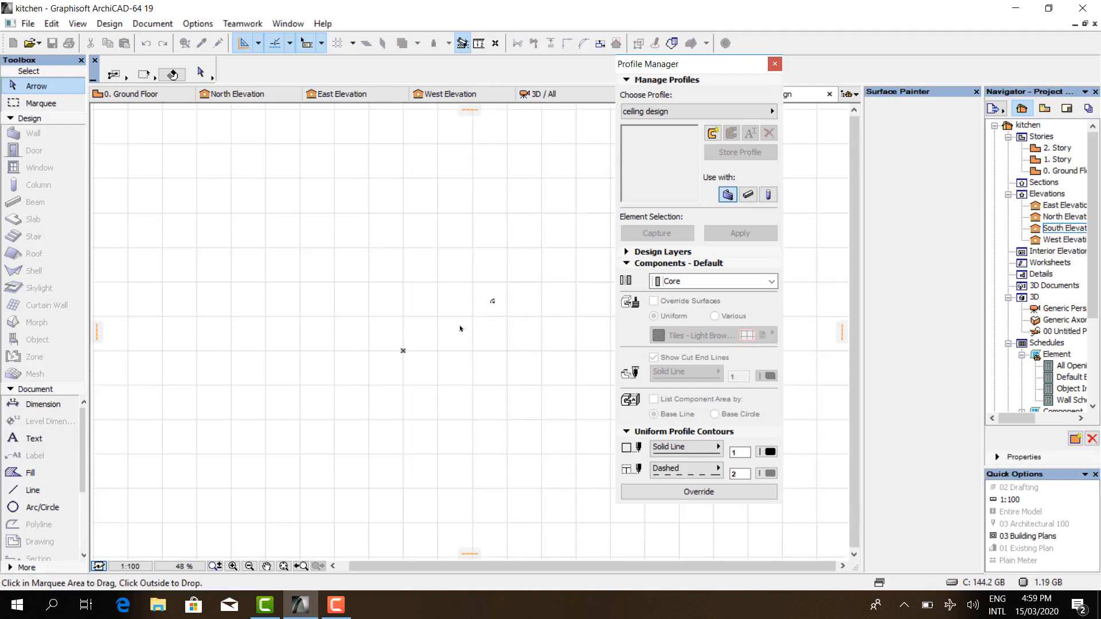
scroll(491, 303, up, 8)
scroll(471, 262, up, 3)
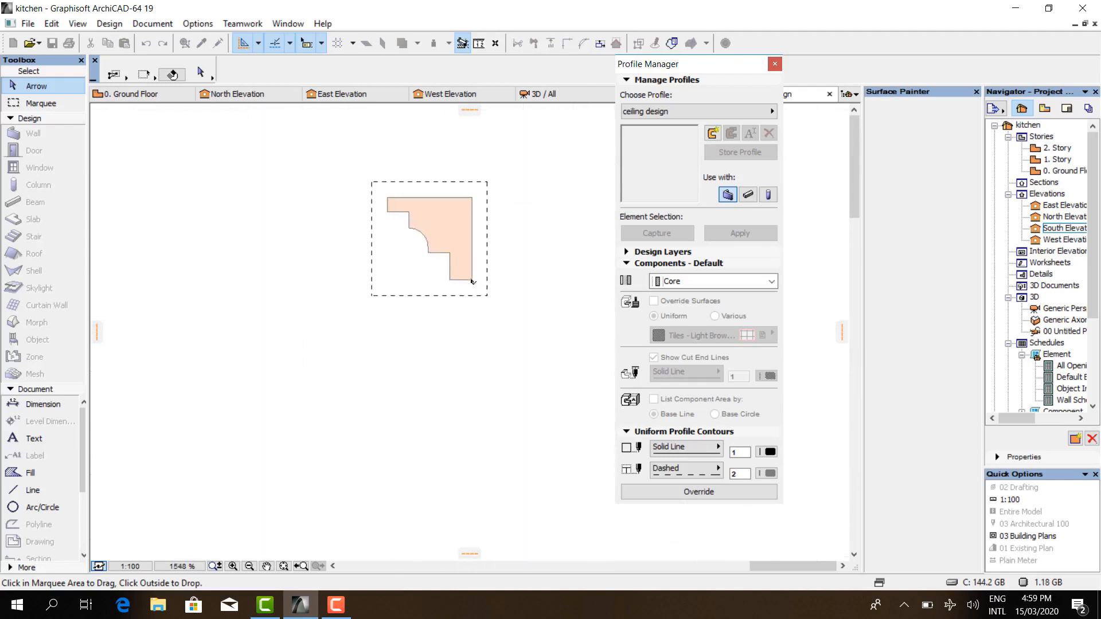
- Move the pasted cornice fill so its lower wall-side corner sits on the profile origin, and finish the paste
click(469, 281)
scroll(498, 272, down, 9)
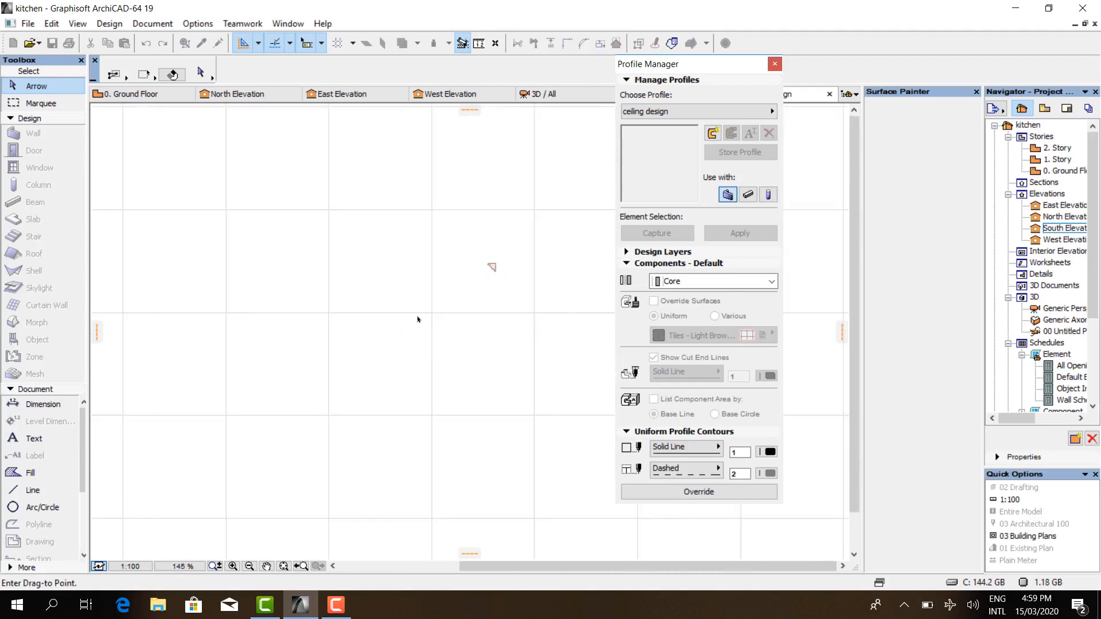
scroll(247, 396, up, 7)
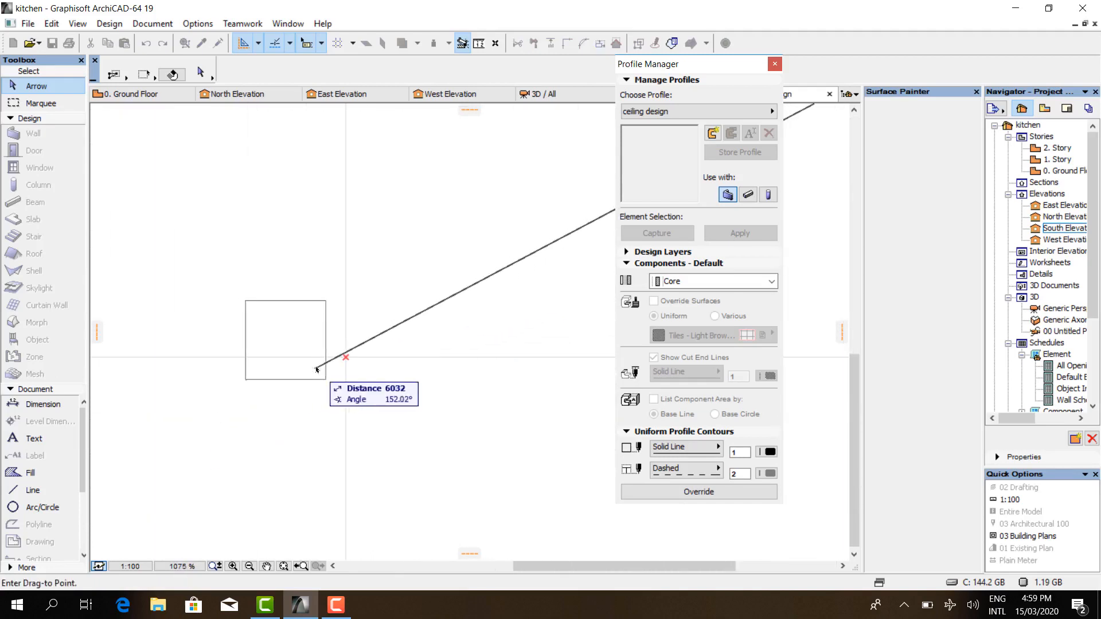
click(345, 357)
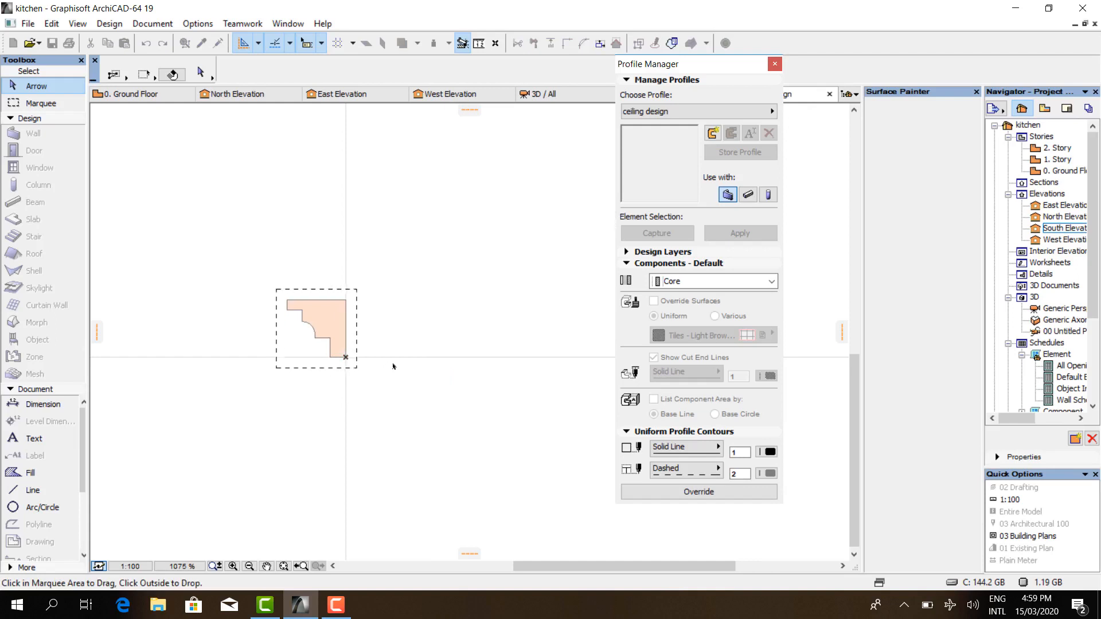
right_click(393, 365)
click(410, 397)
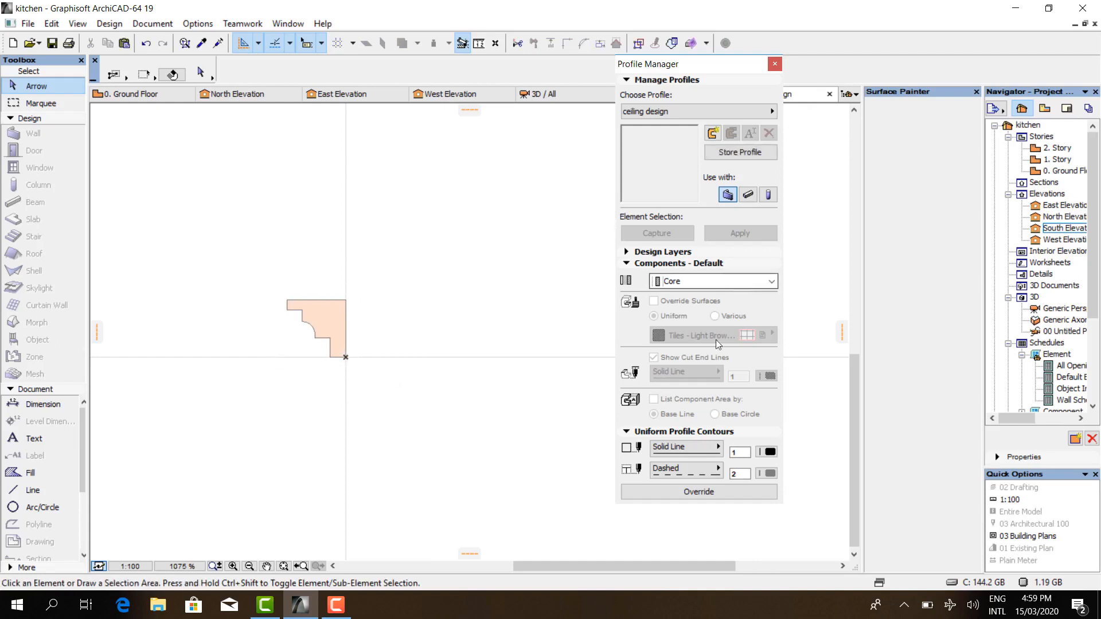
- Make the "ceiling design" profile usable with beams, store it, choose the Paint - Titanium White surface and close the Profile Manager
click(748, 195)
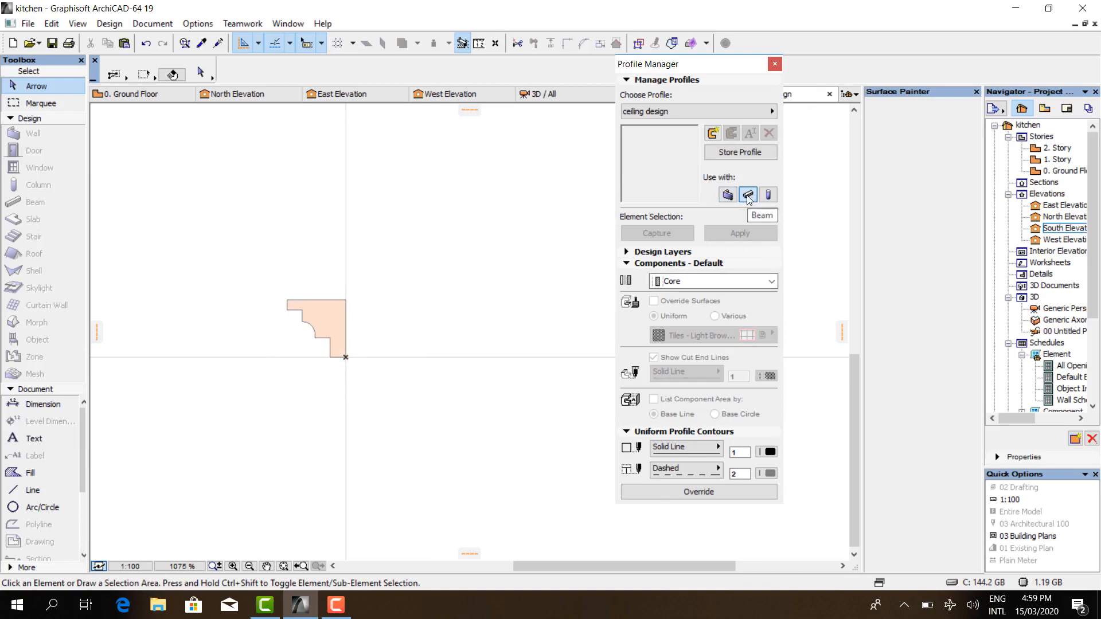
click(737, 154)
click(740, 335)
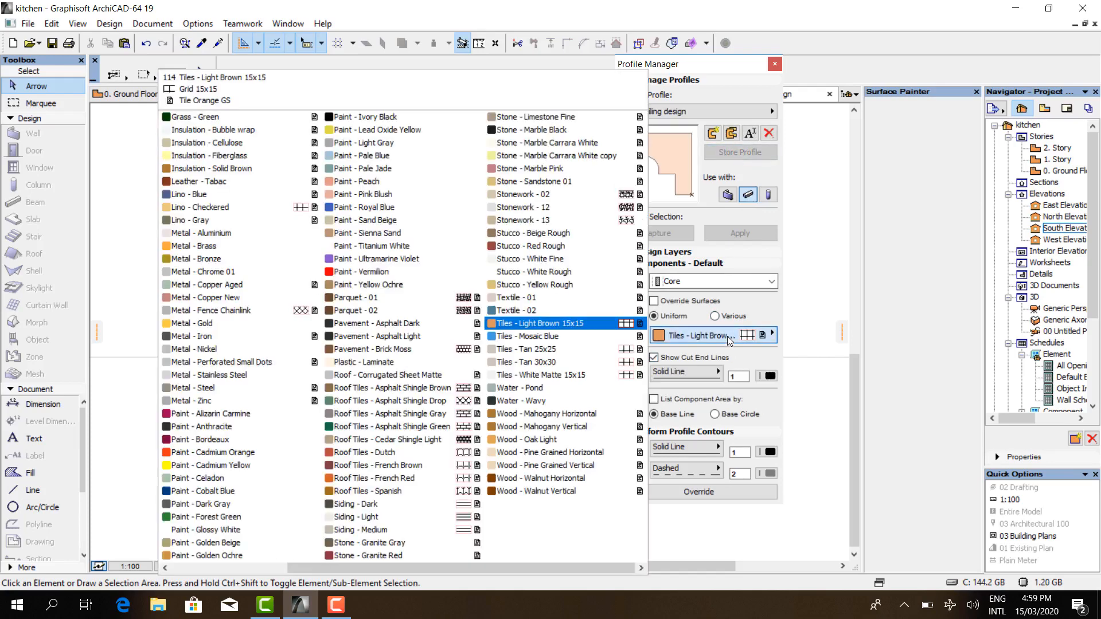
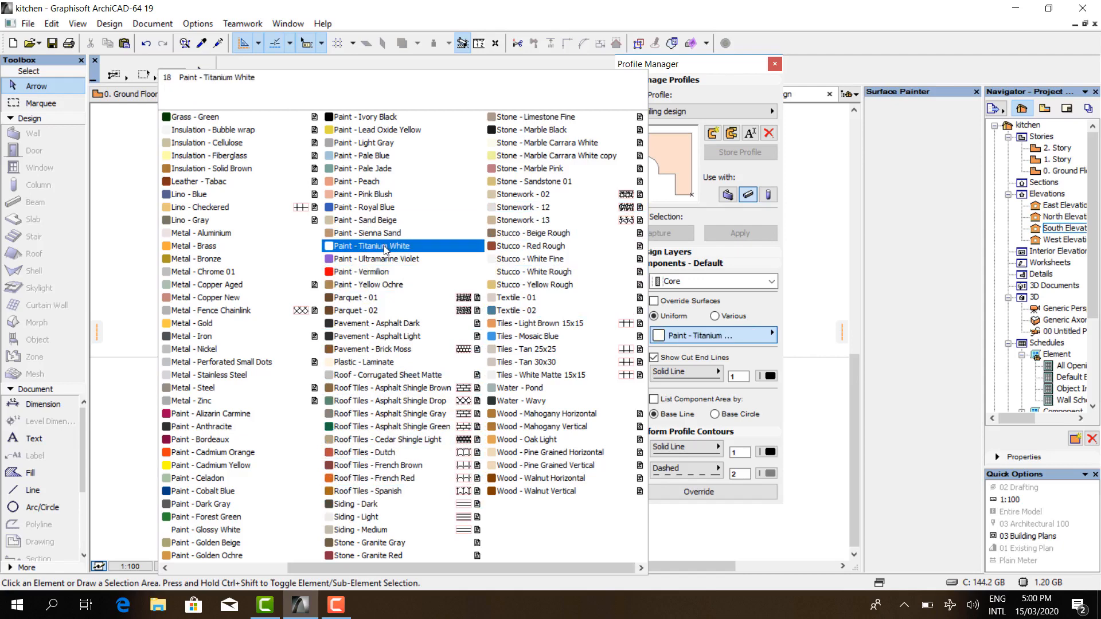
click(385, 248)
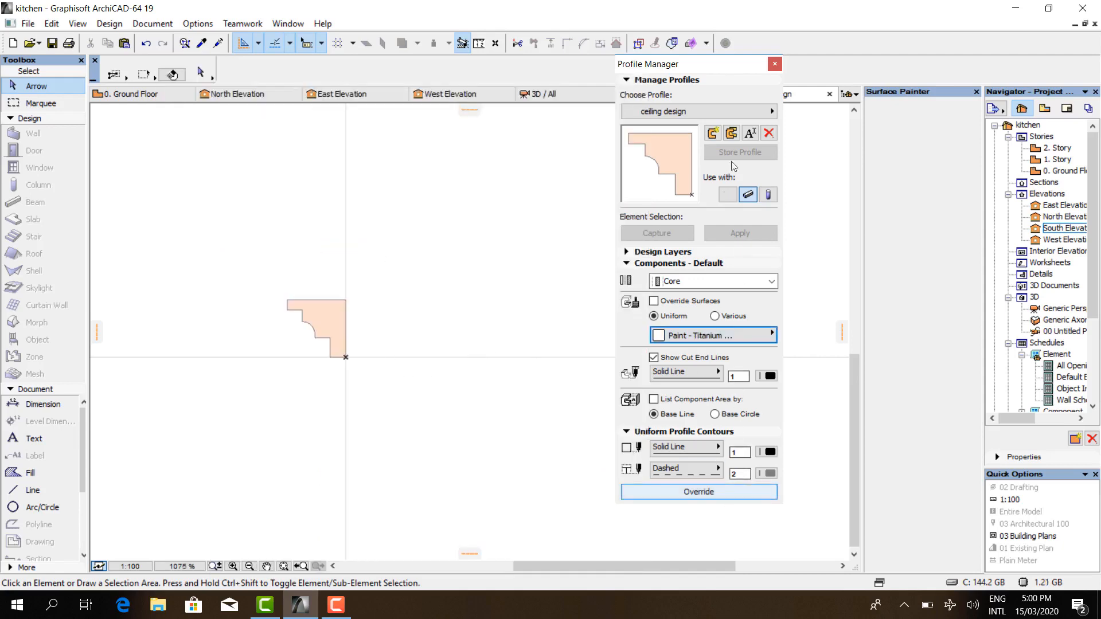
click(775, 64)
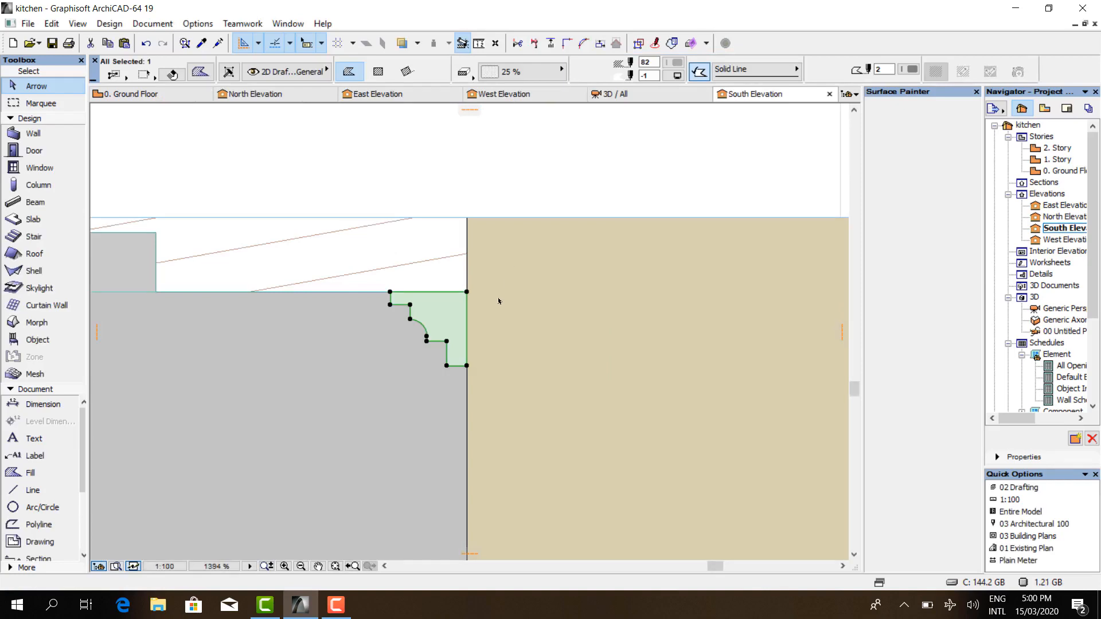
- Deselect the cornice fill, open the Ground Floor plan and start the Polyline tool with the multi-segment geometry method
key(Escape)
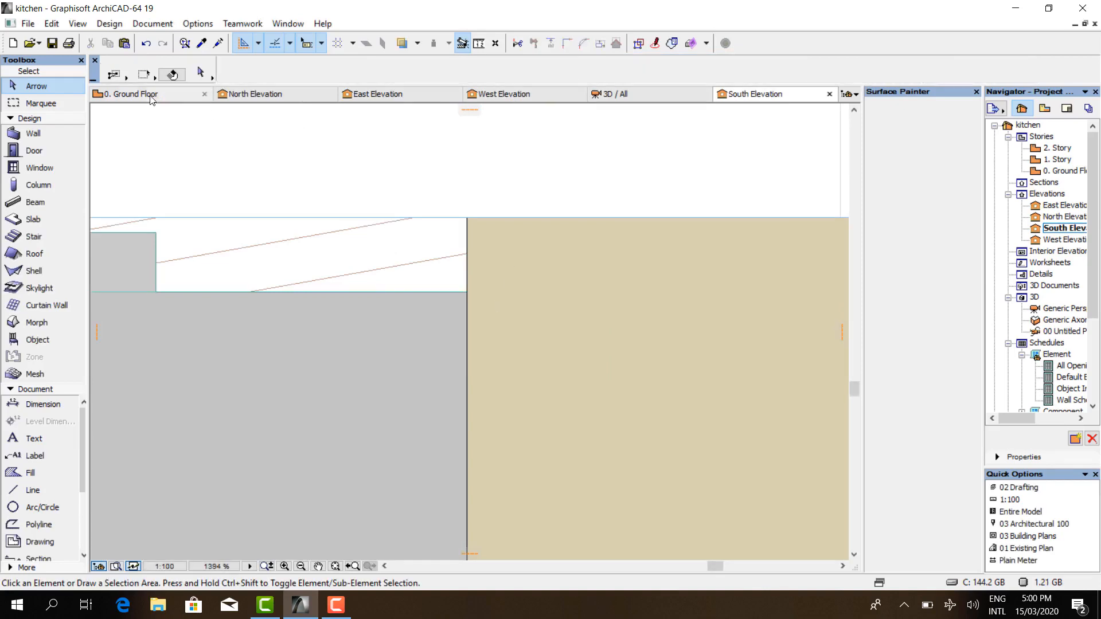
click(152, 99)
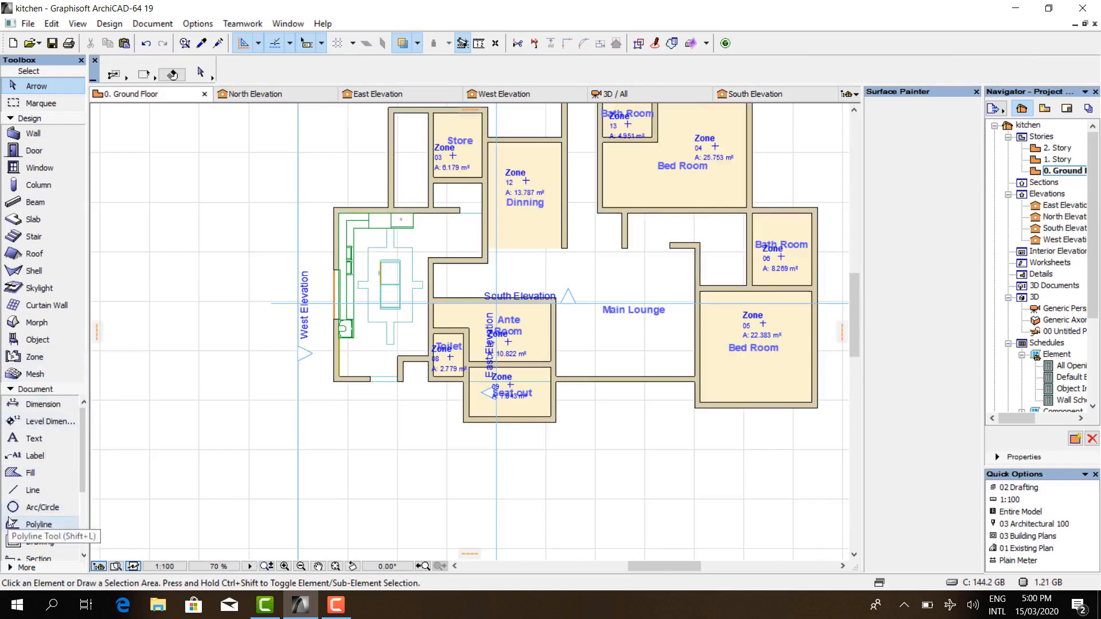
click(12, 523)
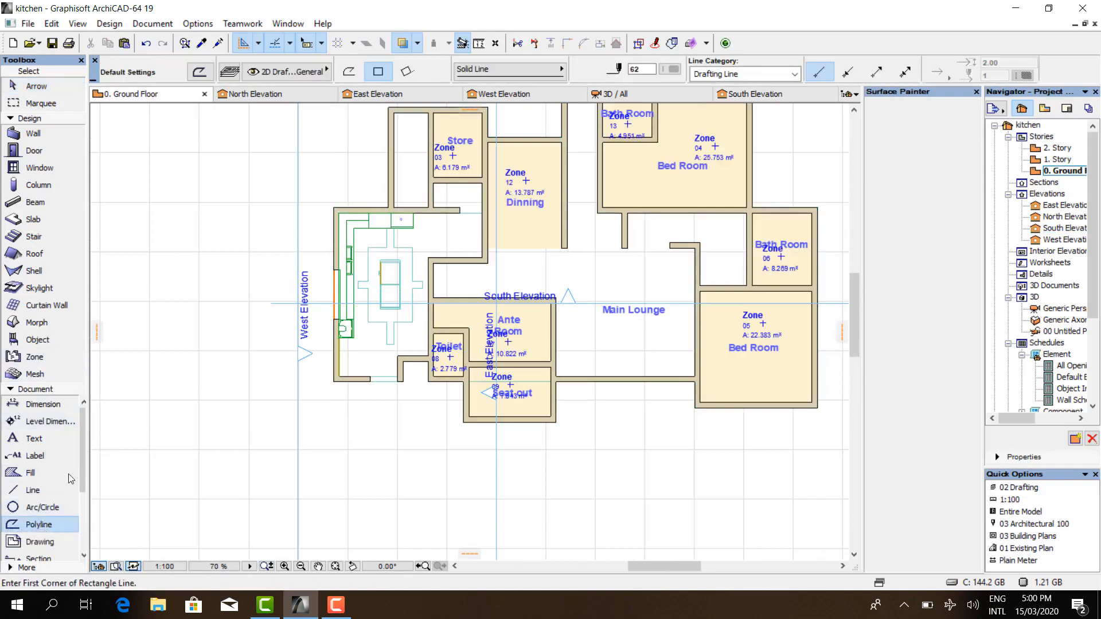
click(348, 72)
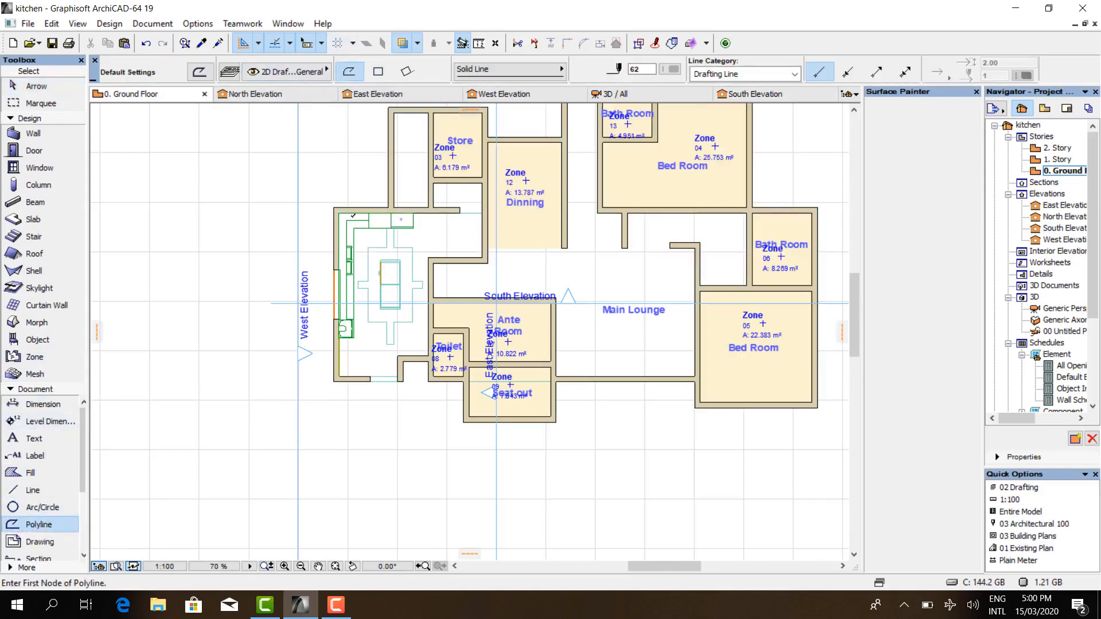
scroll(352, 216, up, 5)
click(326, 227)
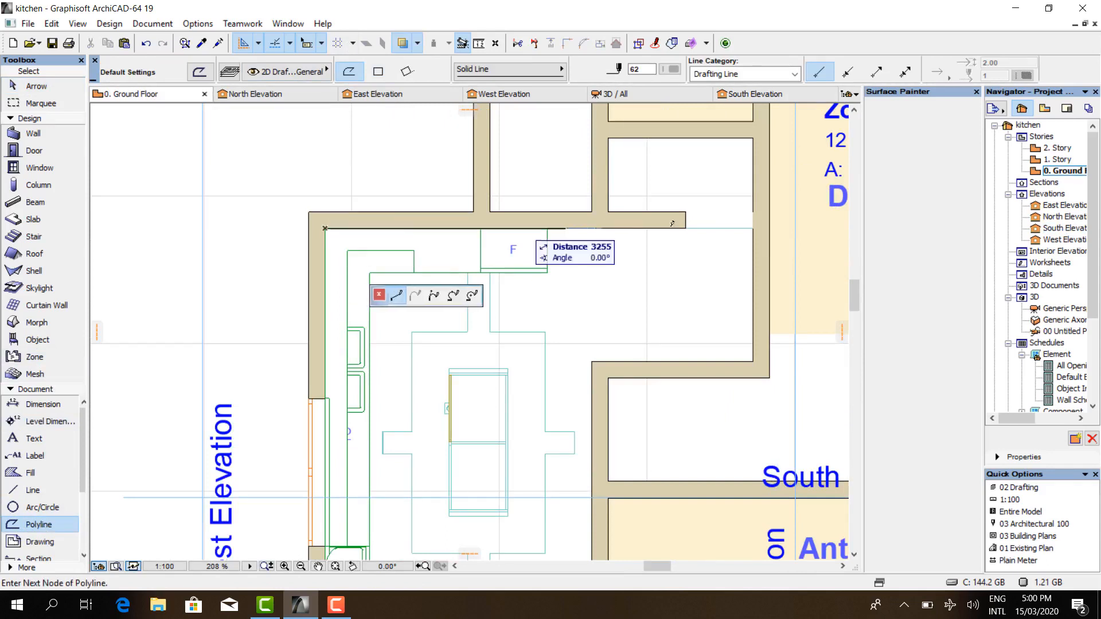
click(753, 228)
click(753, 361)
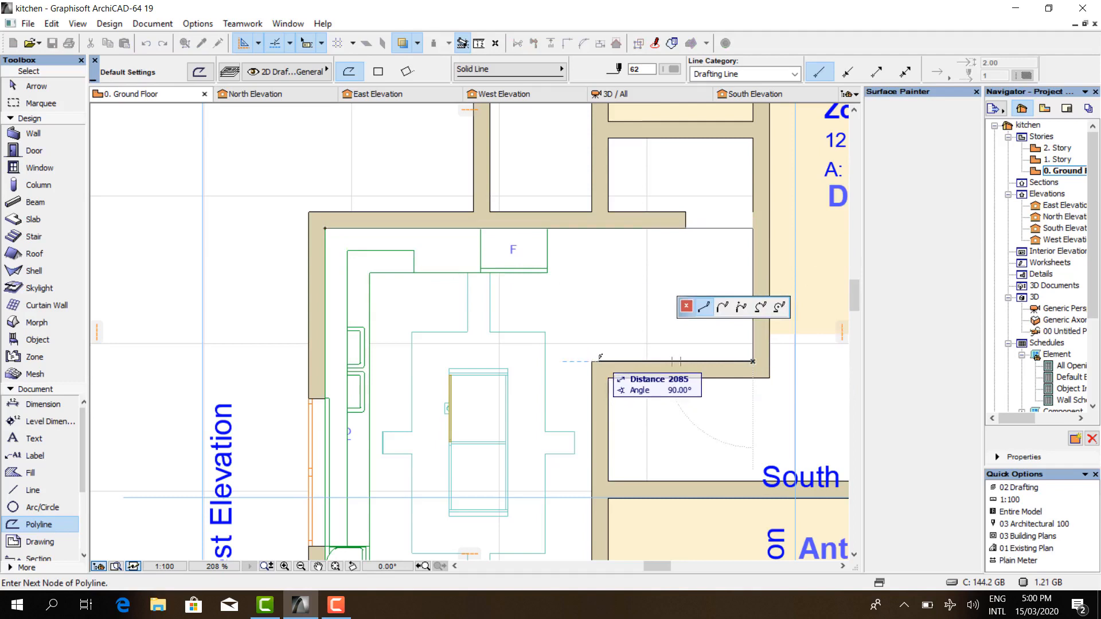
double_click(594, 362)
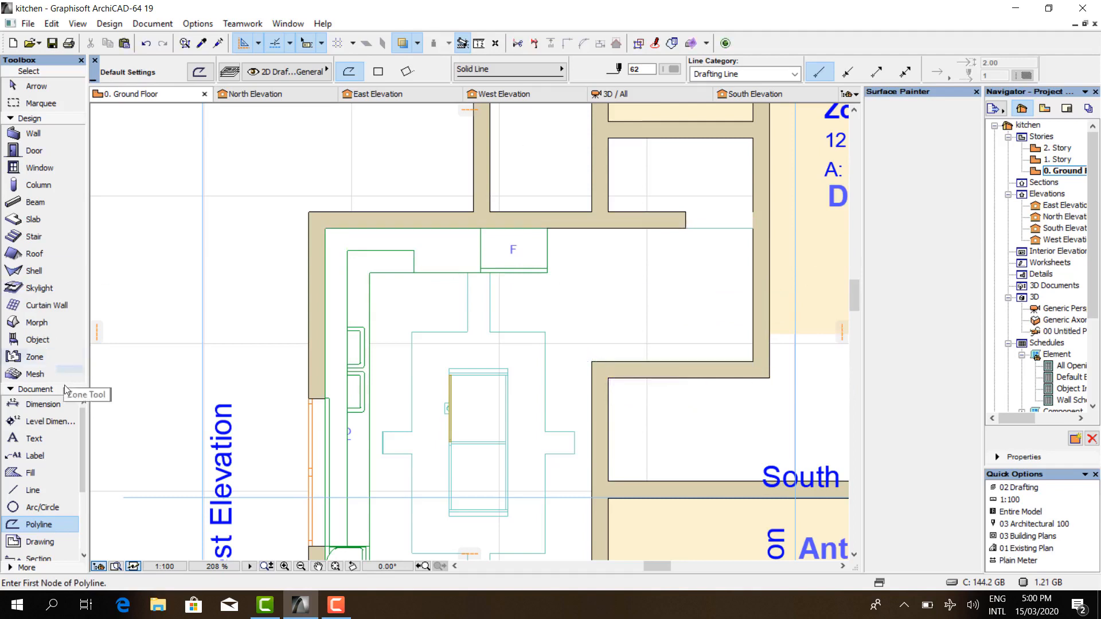
- Set the polyline pen to red pen 20 and trace the kitchen's inner wall faces clockwise from the upper-left corner to the doorway corner
click(673, 69)
click(935, 68)
click(325, 228)
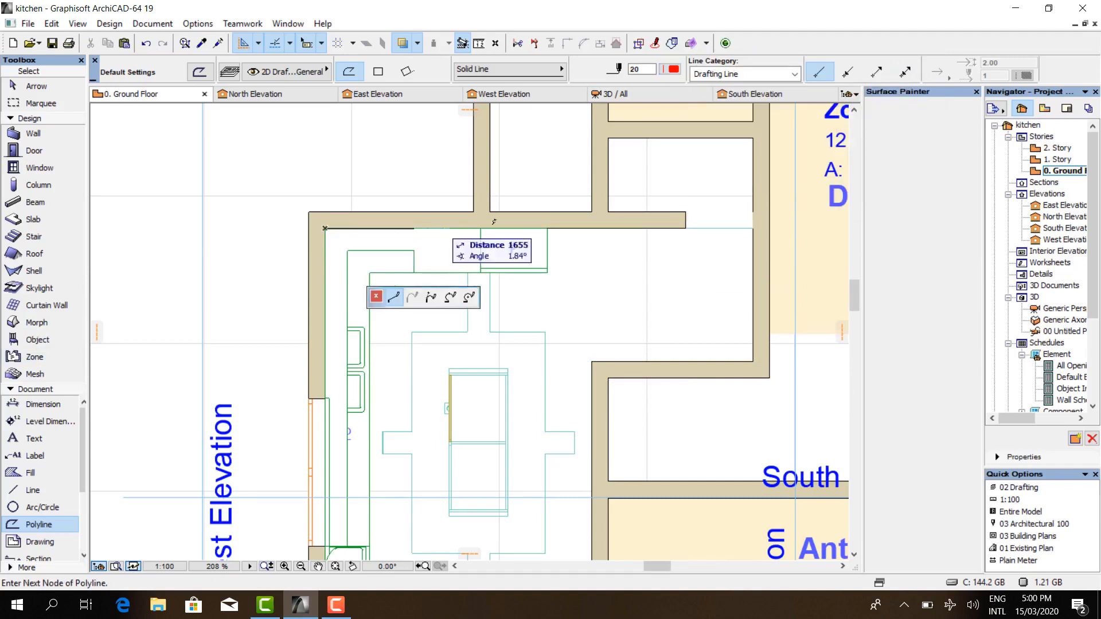
click(754, 228)
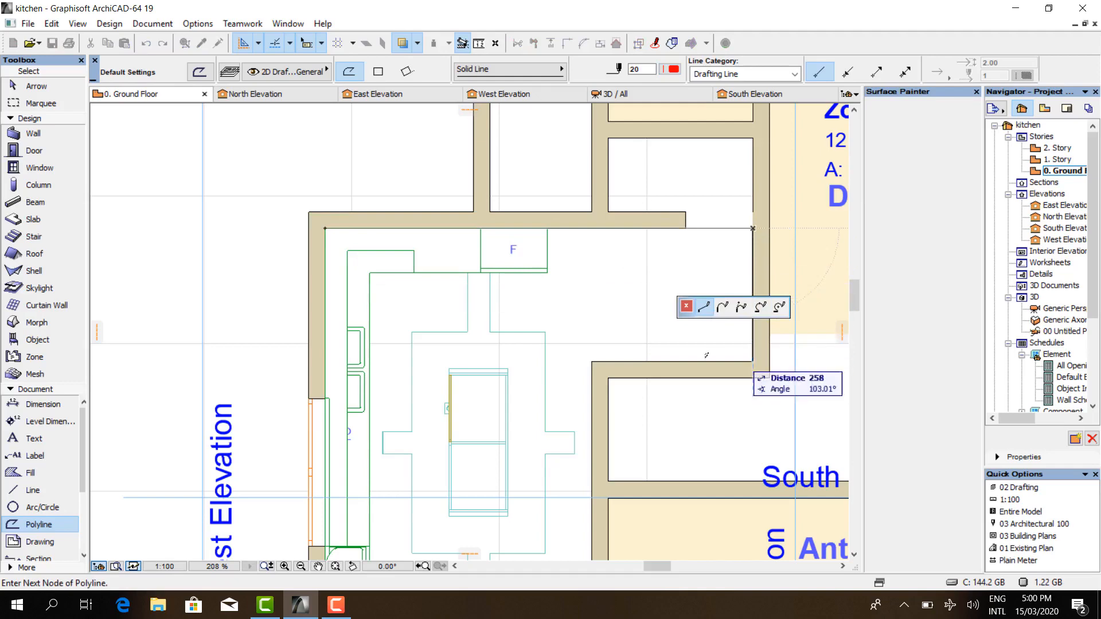
click(753, 361)
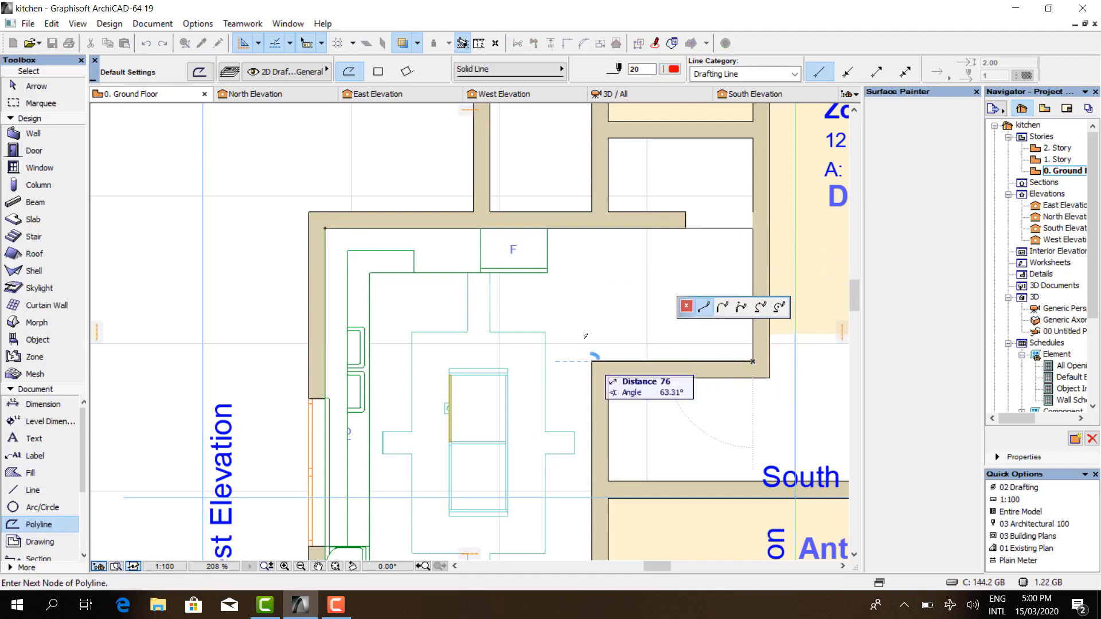
scroll(598, 355, down, 5)
scroll(593, 381, up, 5)
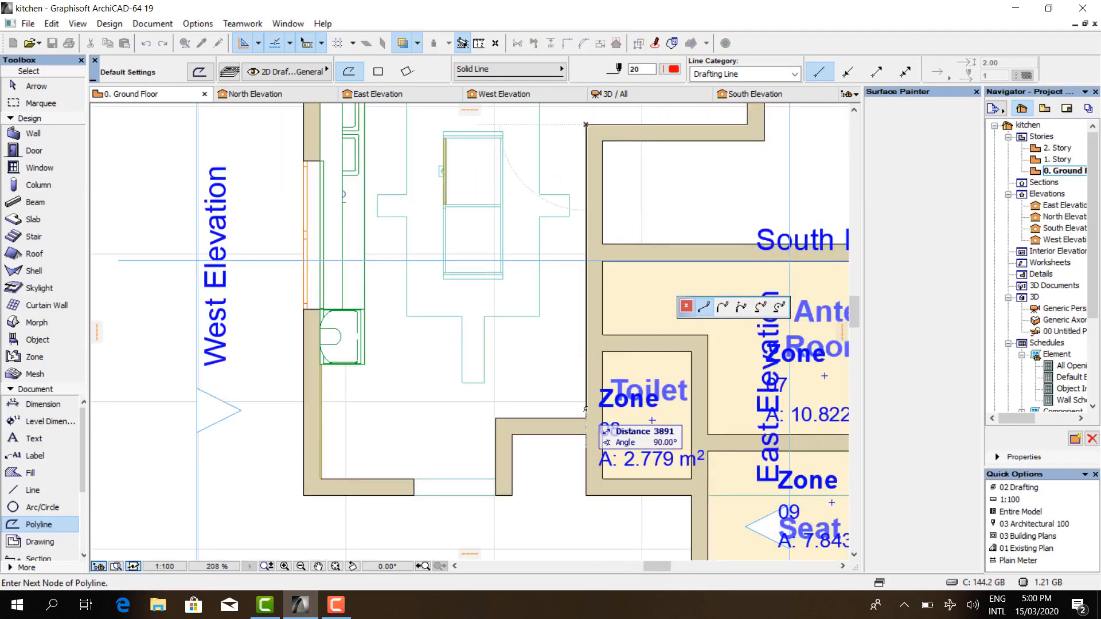
click(587, 419)
click(496, 418)
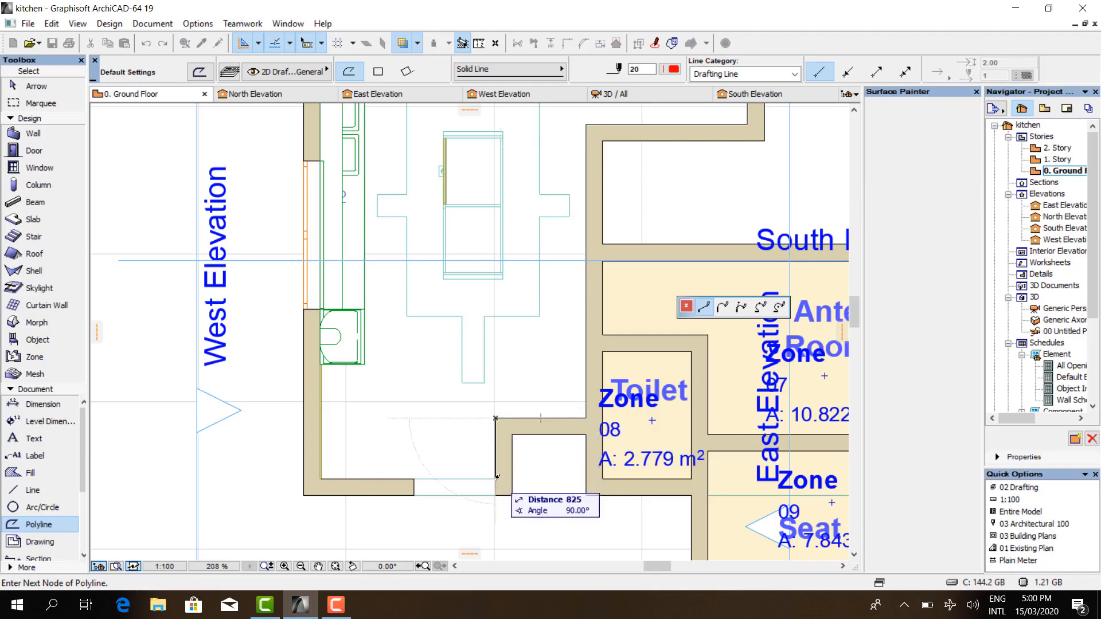
click(496, 478)
- Continue the red polyline to the kitchen's lower-left inner corner and close it at the upper-left starting corner
scroll(324, 476, down, 3)
scroll(338, 505, up, 5)
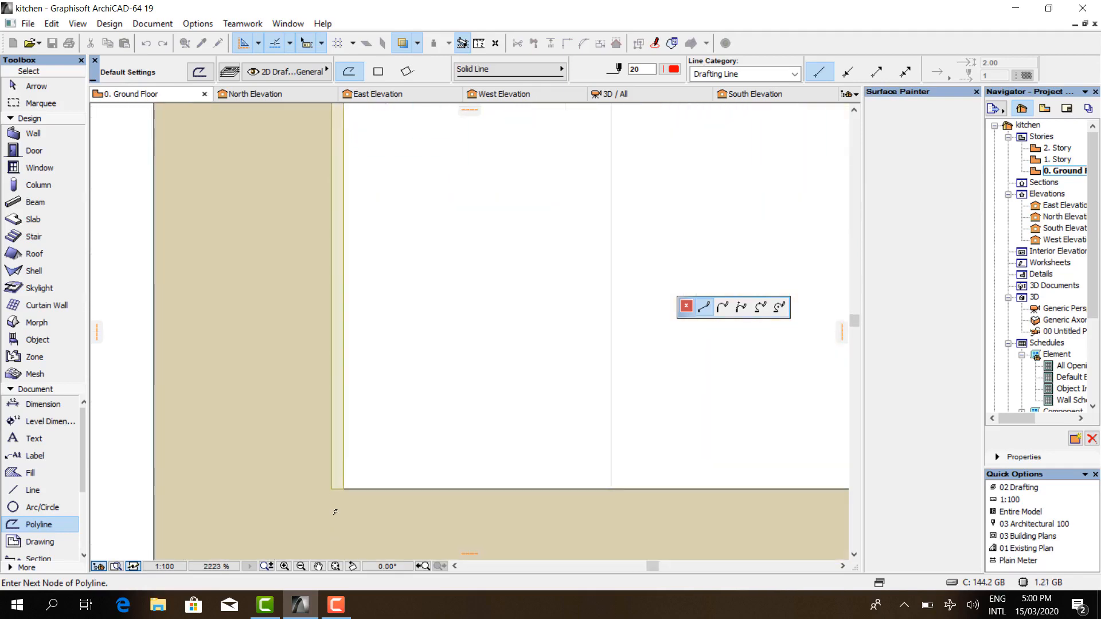
scroll(341, 521, down, 1)
click(340, 521)
scroll(340, 517, down, 5)
scroll(338, 192, up, 7)
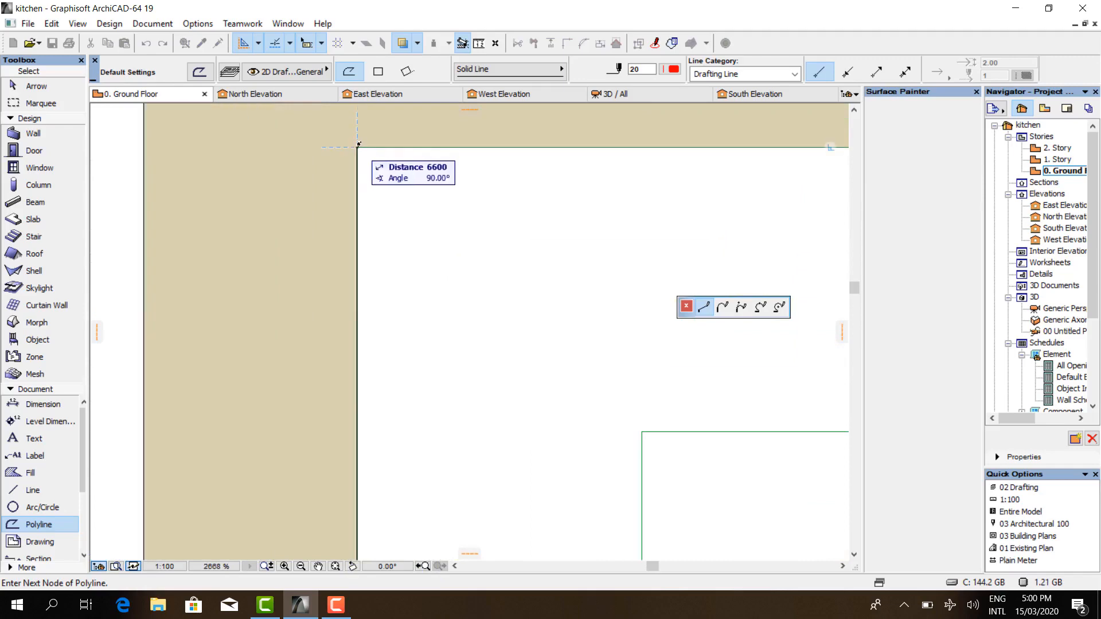
click(359, 147)
scroll(313, 159, down, 5)
scroll(314, 159, down, 5)
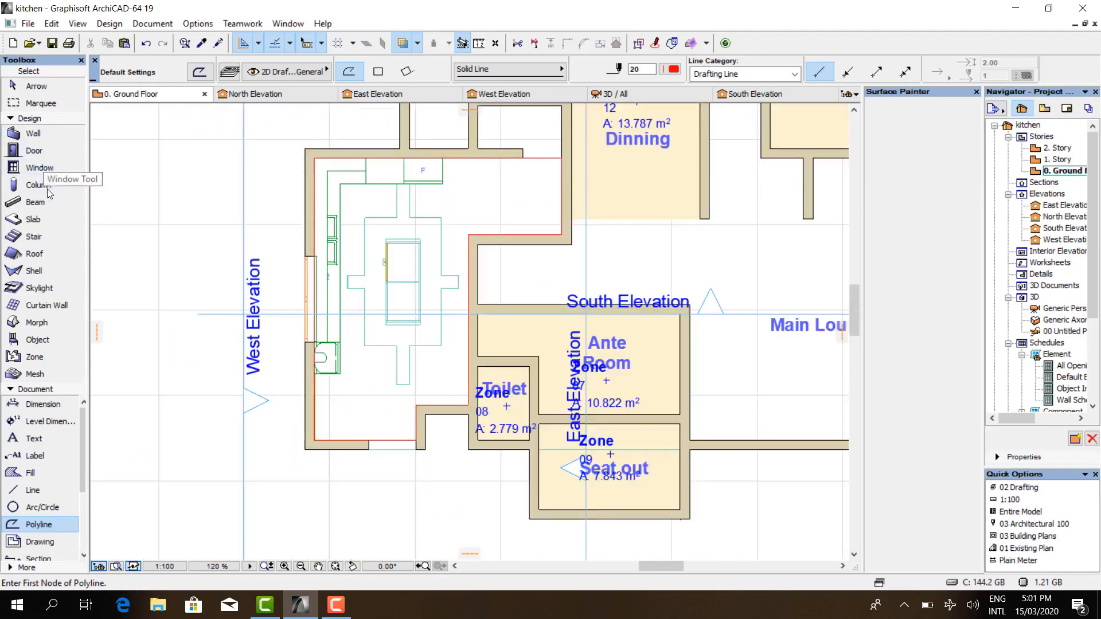
- In the beam default settings, make the beam horizontal and assign the "ceiling design" profile
click(36, 202)
click(200, 71)
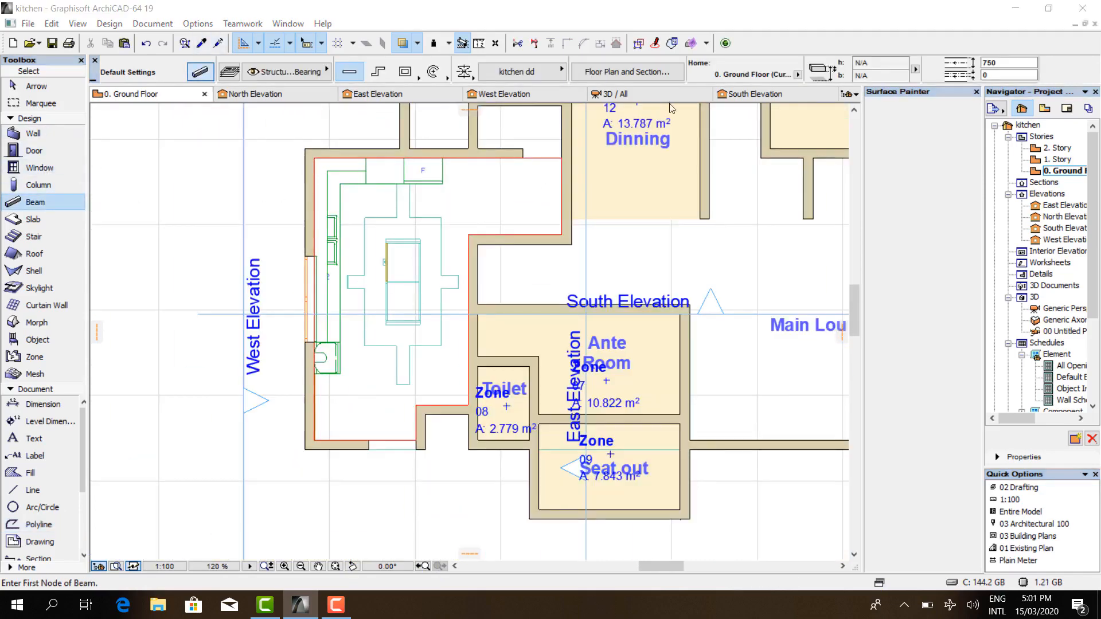
click(574, 156)
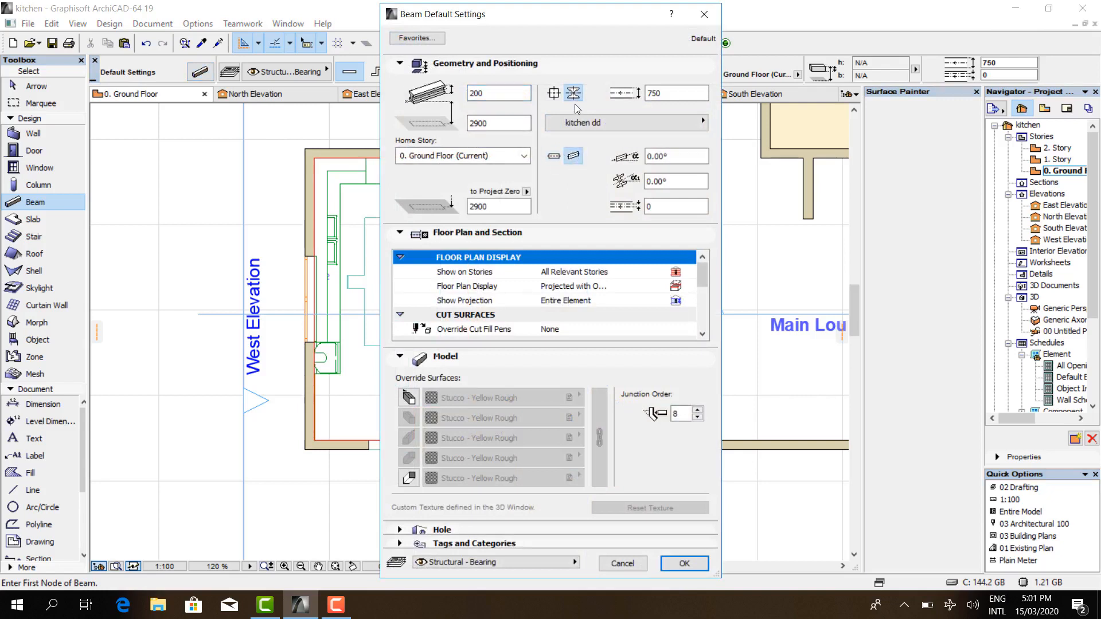
click(554, 157)
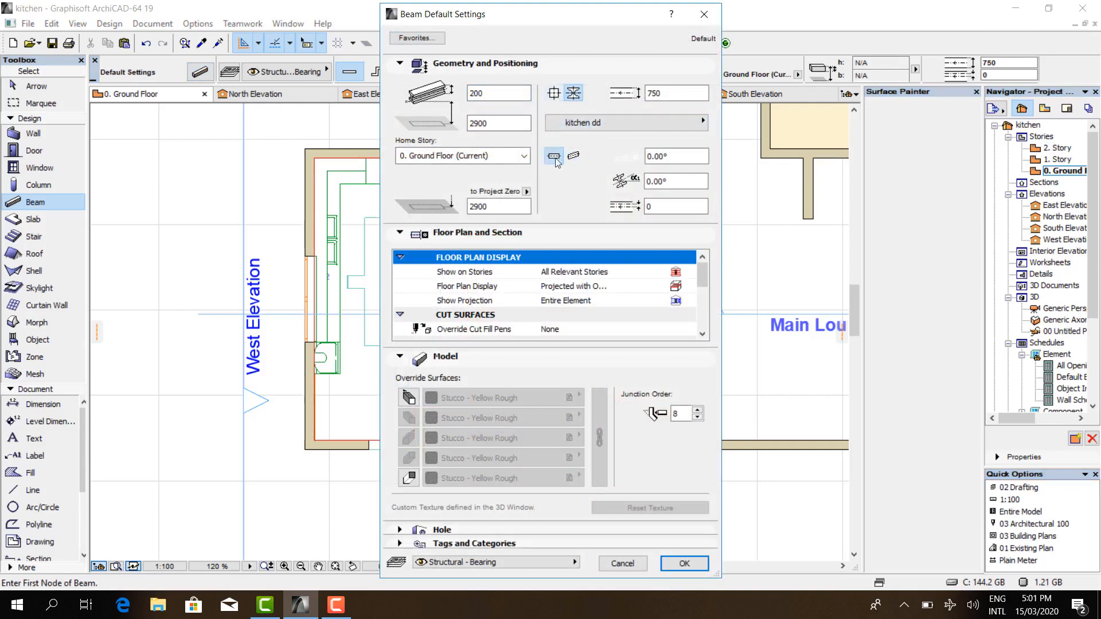
click(652, 128)
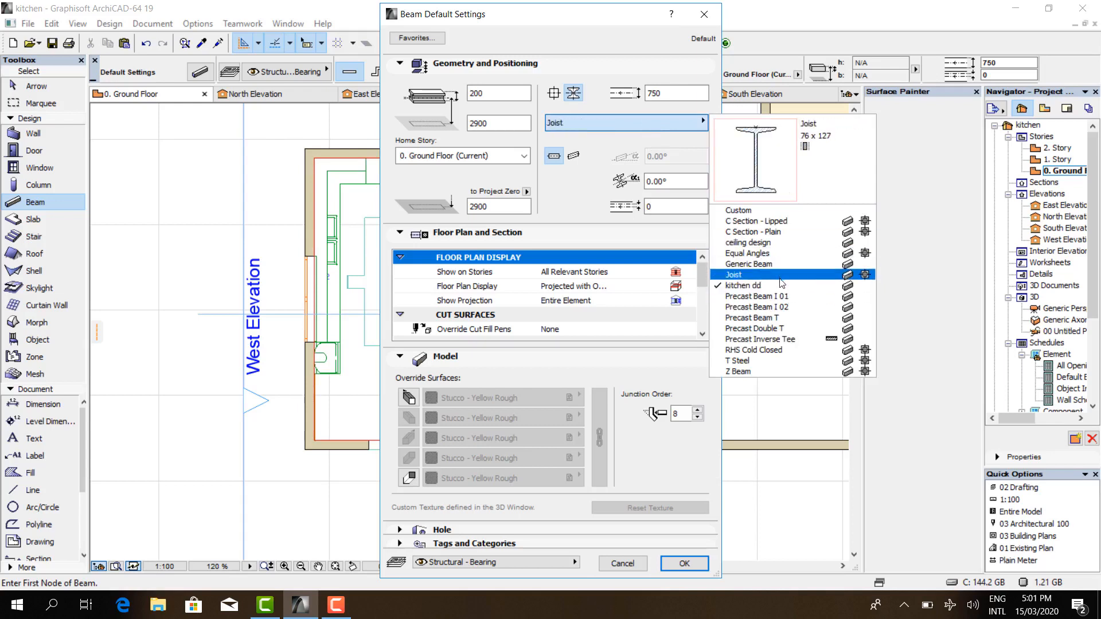
click(783, 247)
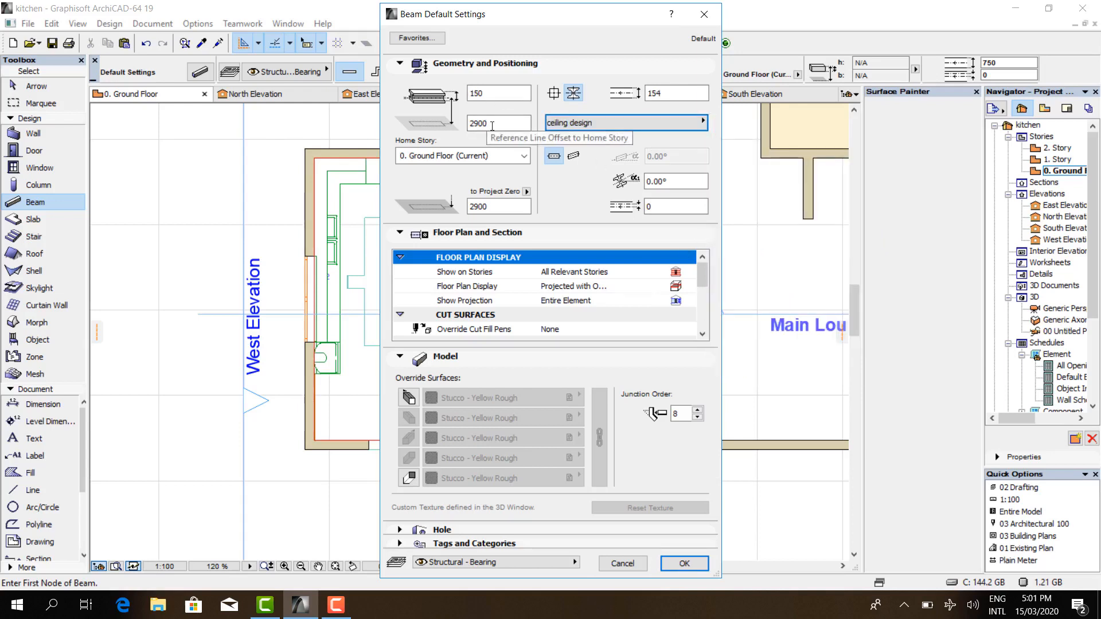
- Keep the reference line offset to the home story at 2900 and accept the beam default settings
click(472, 124)
drag(472, 125, 474, 130)
click(504, 125)
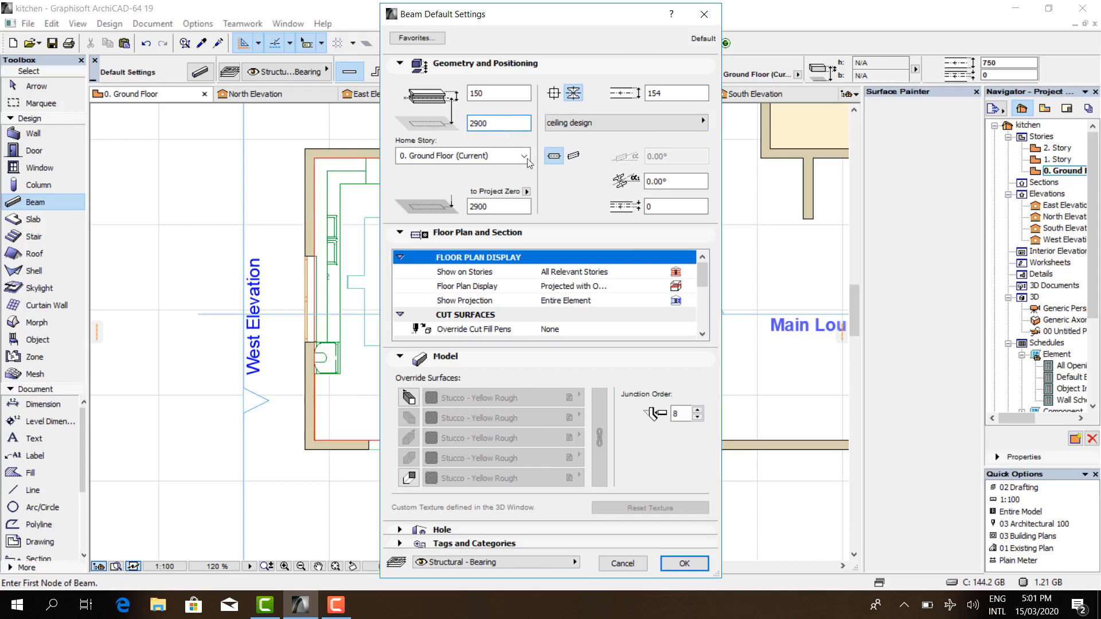
click(684, 564)
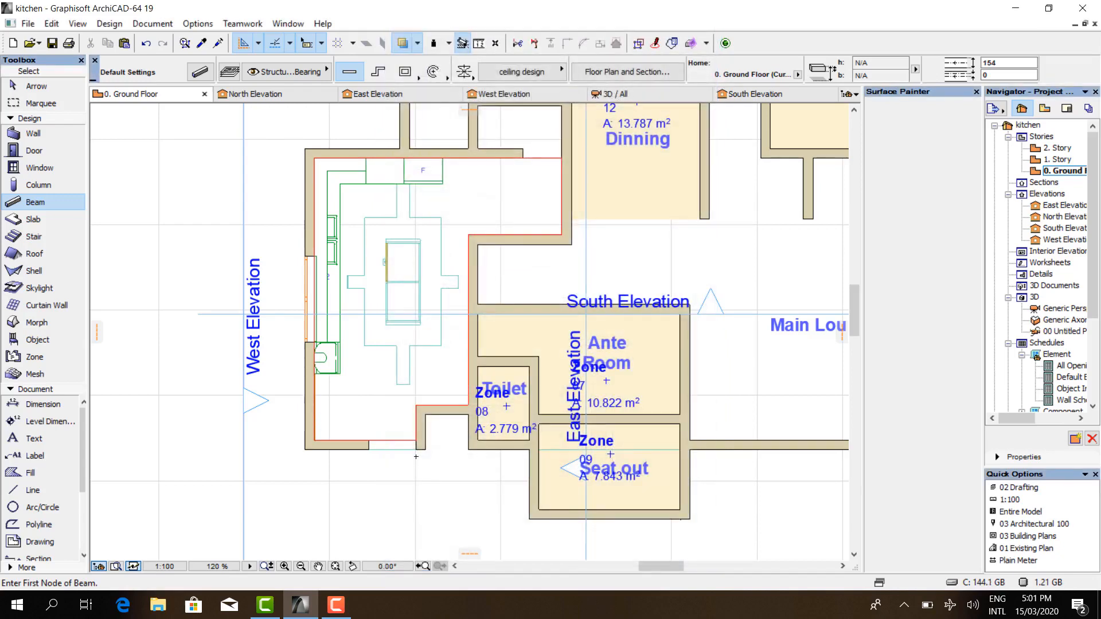
- Drag the red kitchen polyline out of the plan to the empty area below the Bed Room and deselect it
key(Escape)
click(405, 441)
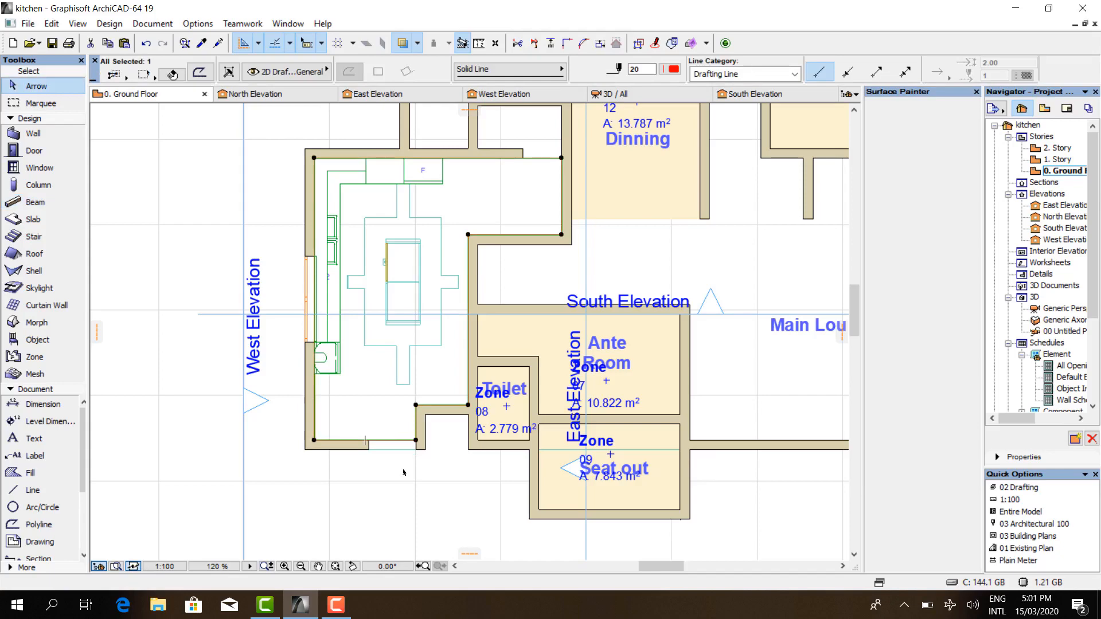
key(ctrl+d)
click(402, 446)
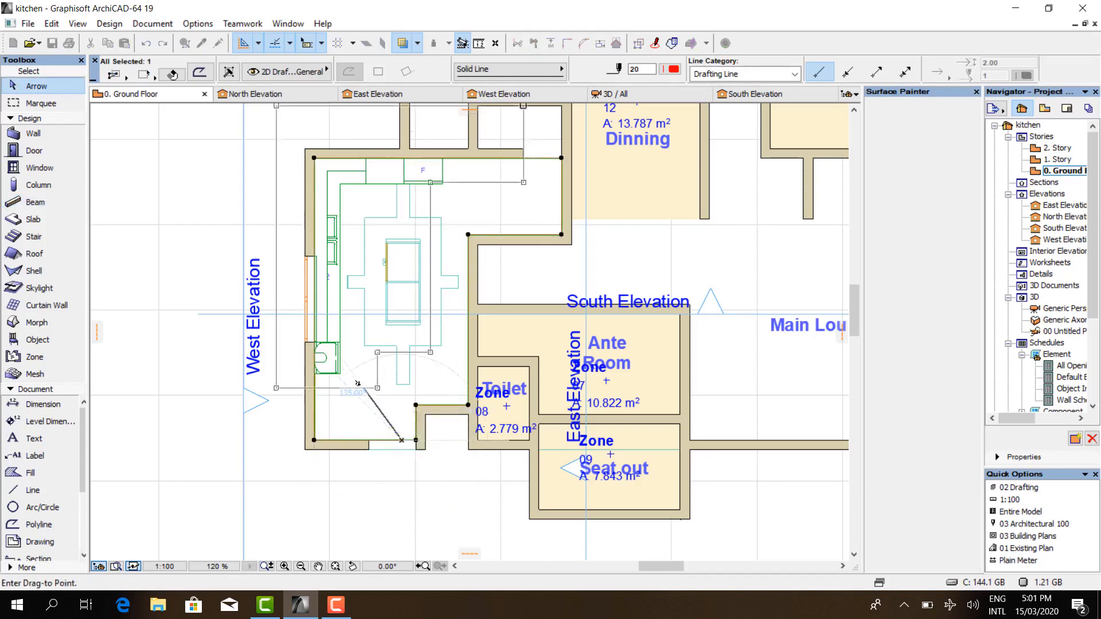
scroll(373, 390, down, 5)
click(511, 496)
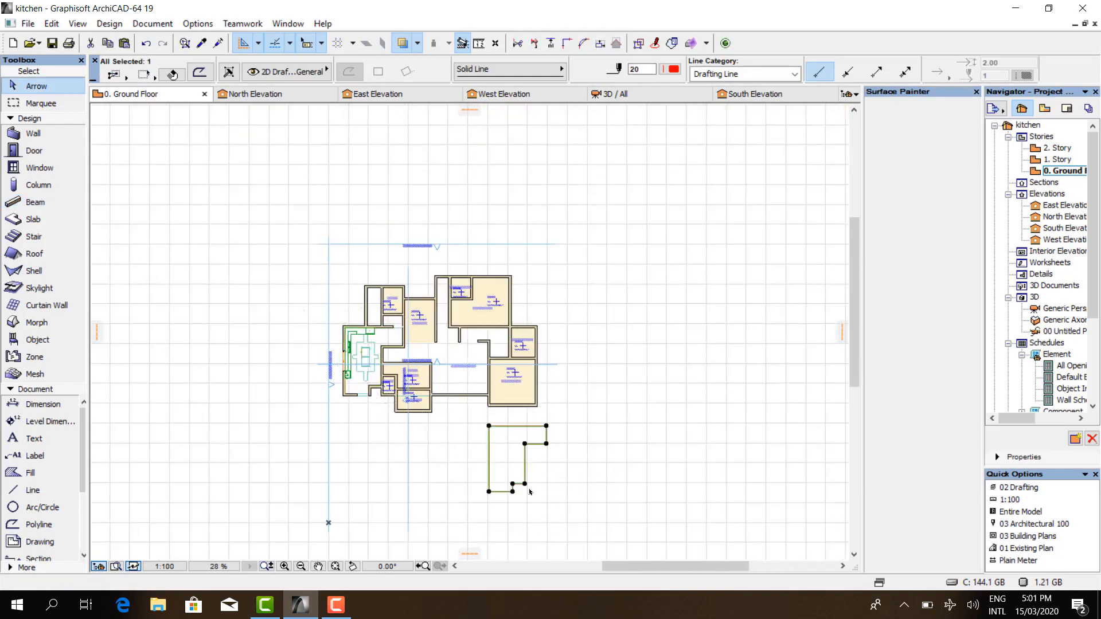
key(Escape)
scroll(511, 492, up, 4)
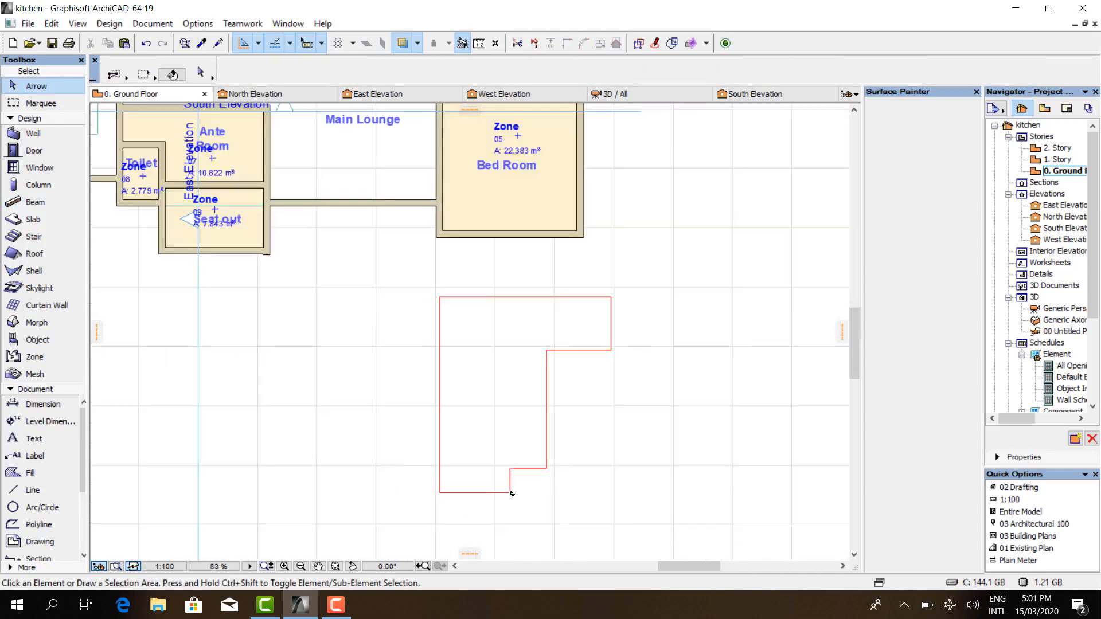
- Generate "ceiling design" beams along the whole relocated polyline with the Beam tool and Magic Wand
click(35, 202)
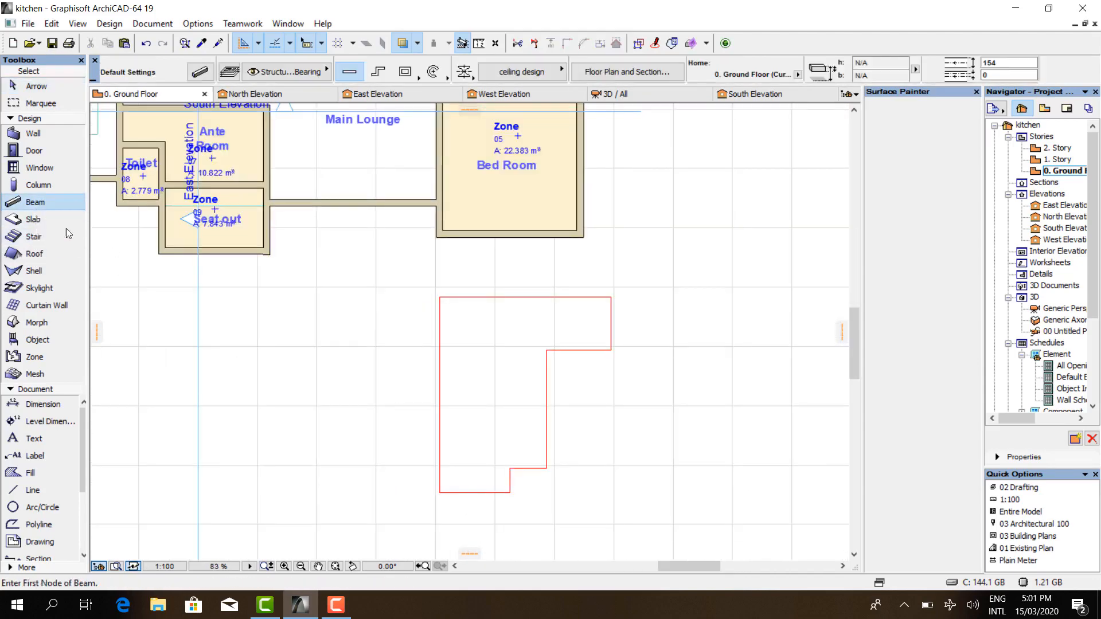
click(485, 492)
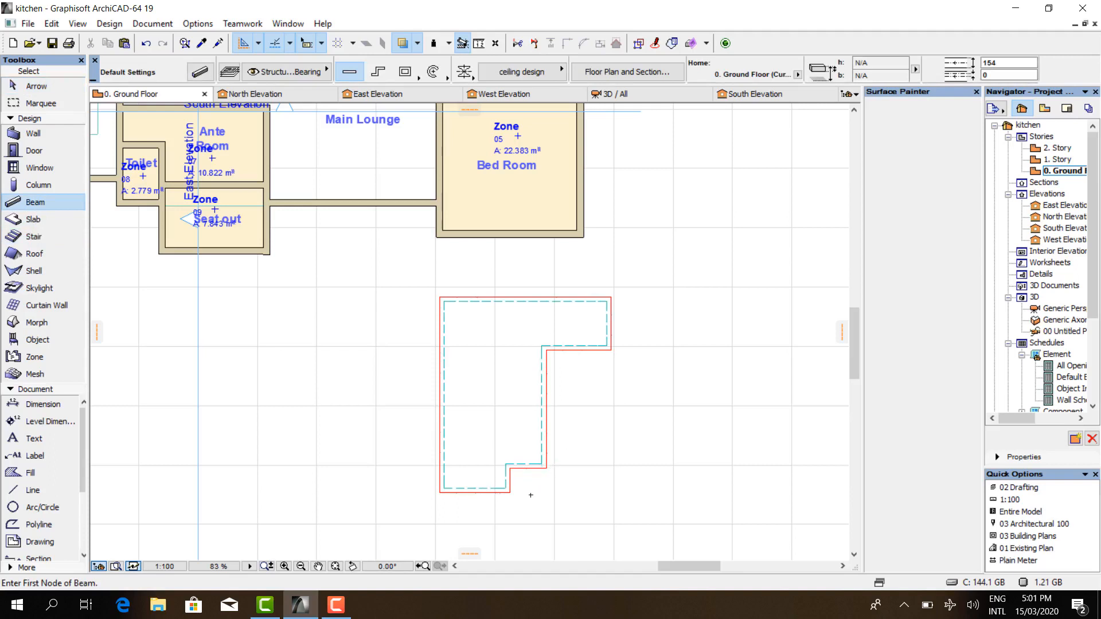
key(ctrl+z)
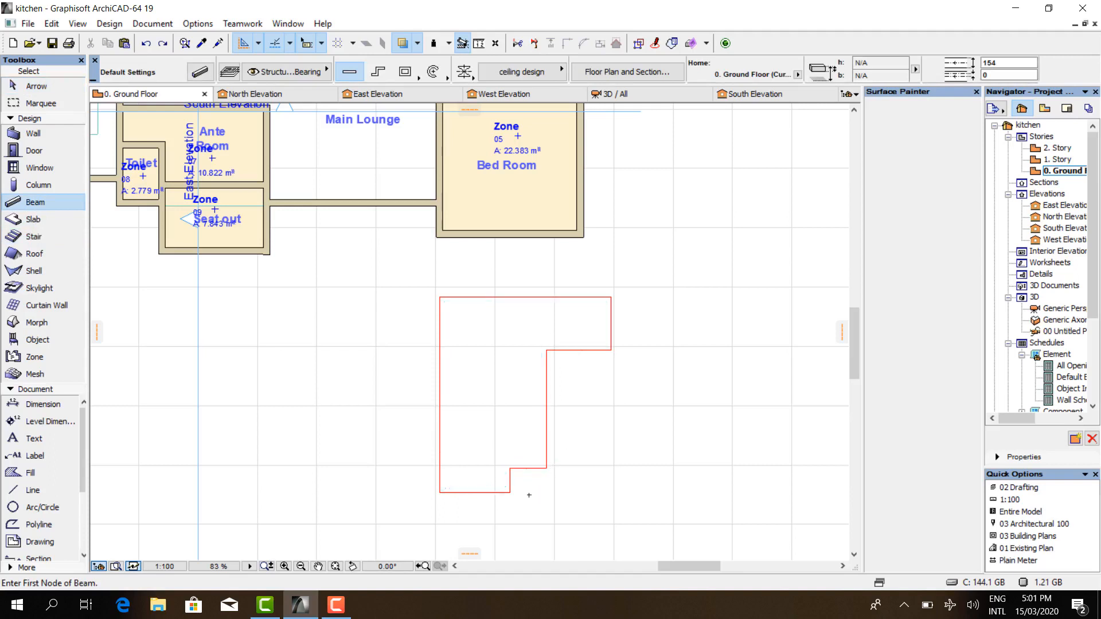
click(490, 494)
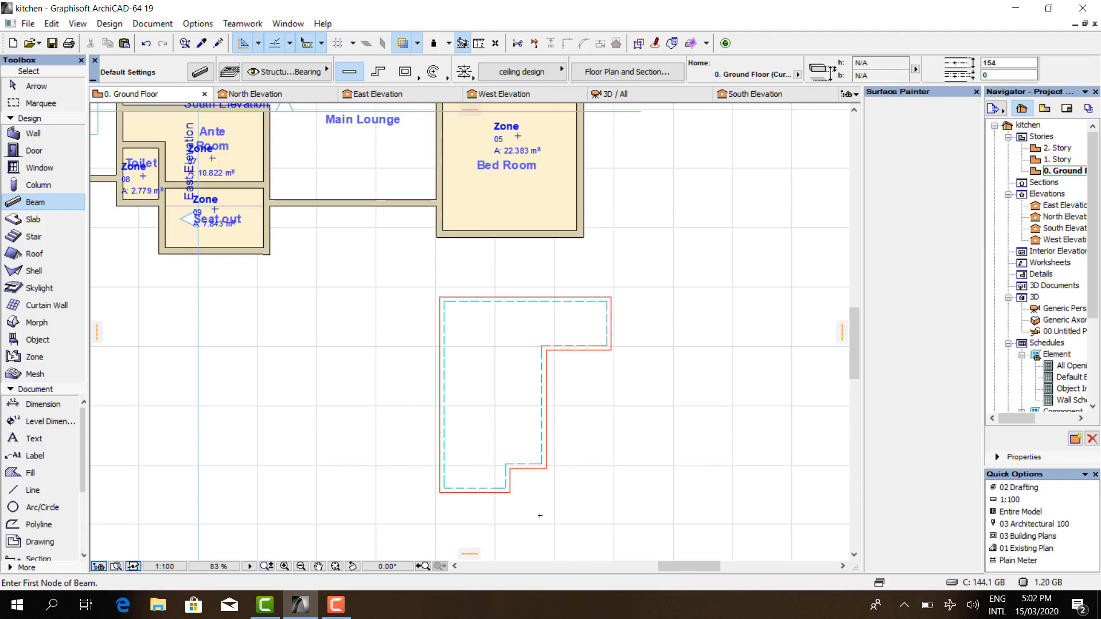
- Select all the beams and drag them by their lower-right outer corner onto the kitchen's inner corner beside the doorway
key(Escape)
click(508, 495)
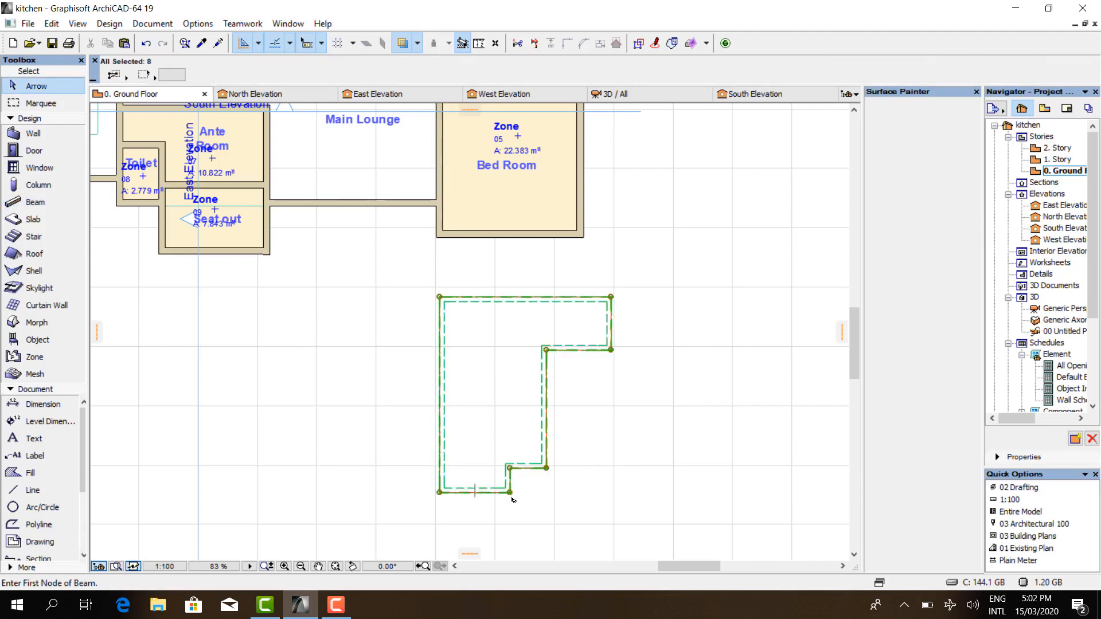
click(515, 503)
scroll(507, 492, up, 5)
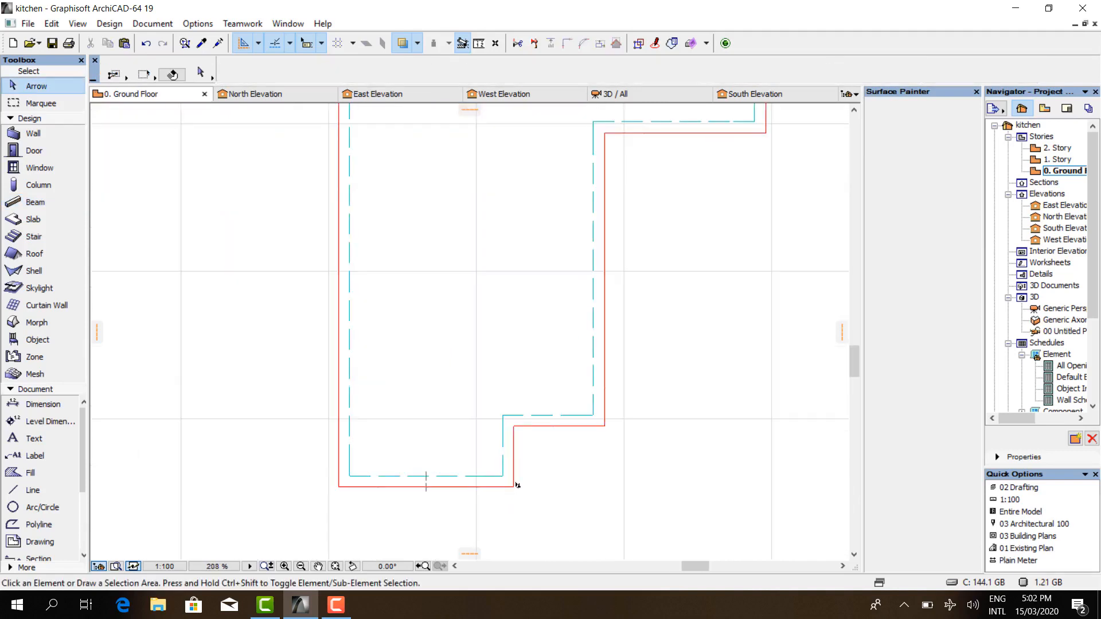
key(ctrl+a)
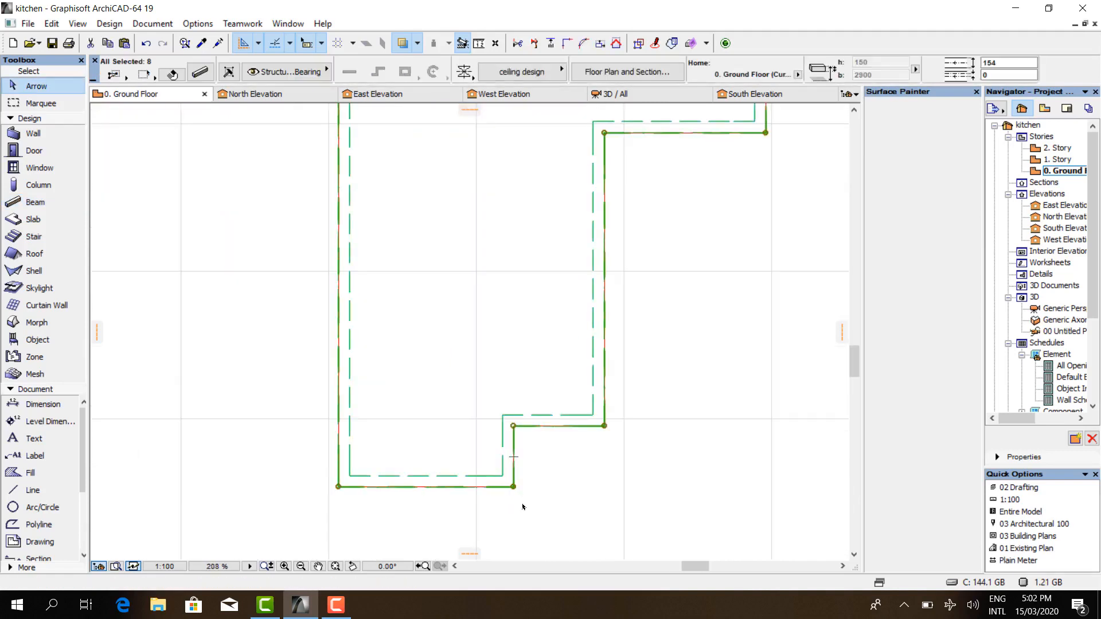
key(ctrl+d)
click(514, 487)
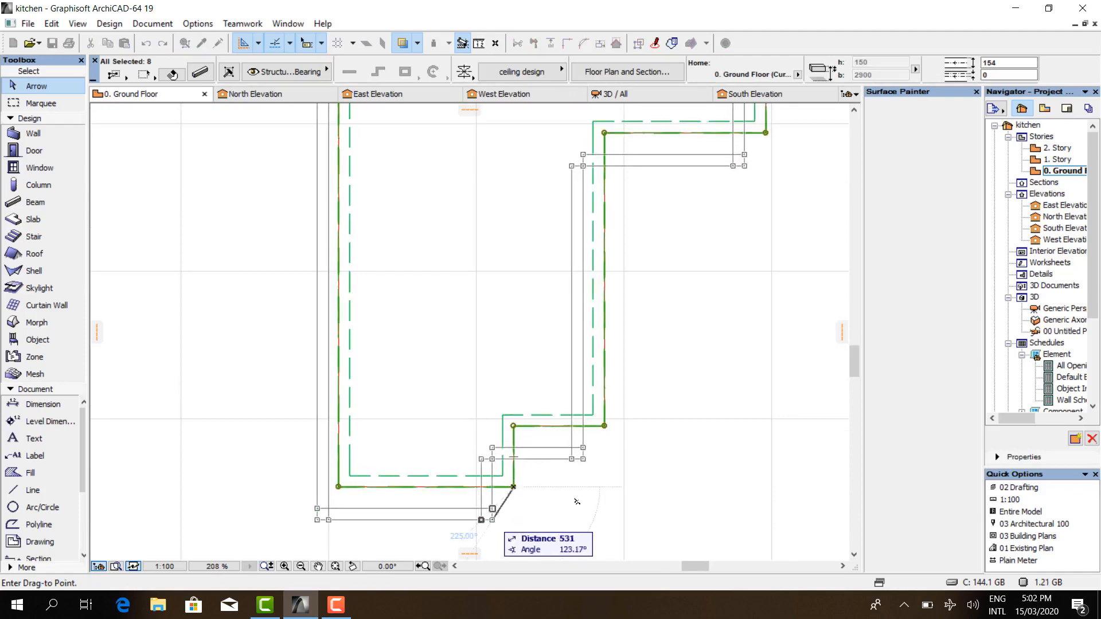
scroll(505, 476, down, 9)
scroll(352, 366, up, 10)
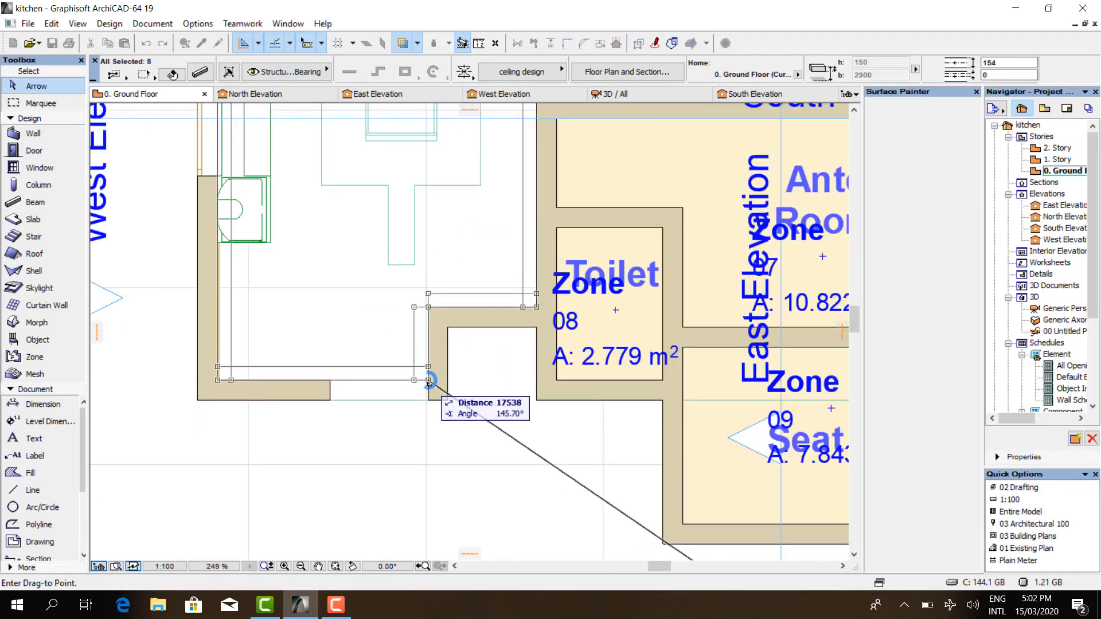
click(428, 381)
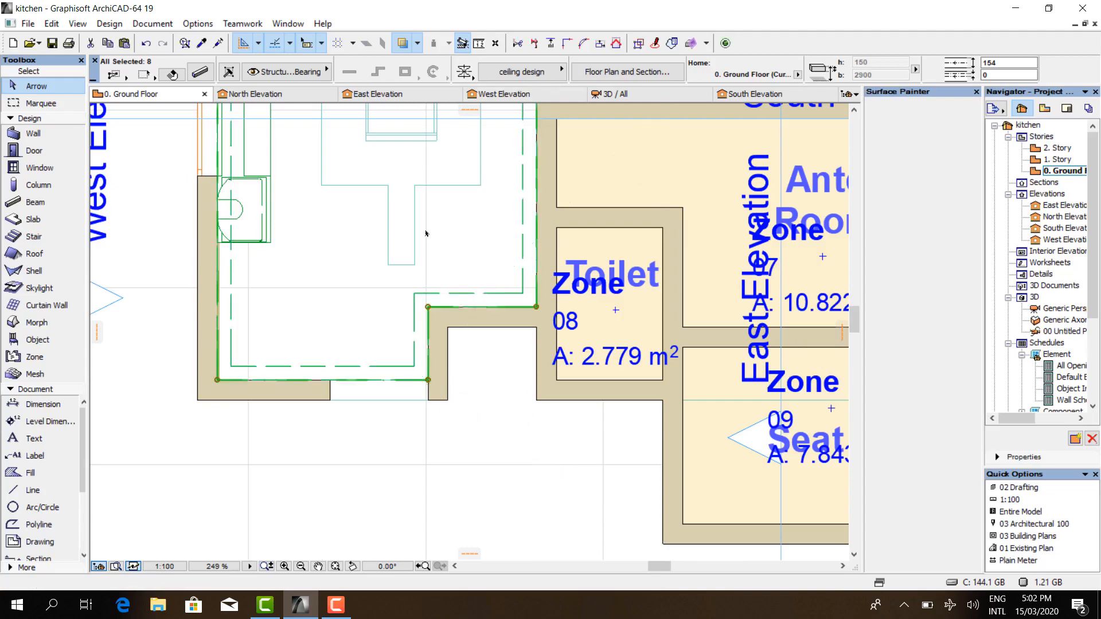
scroll(426, 234, down, 5)
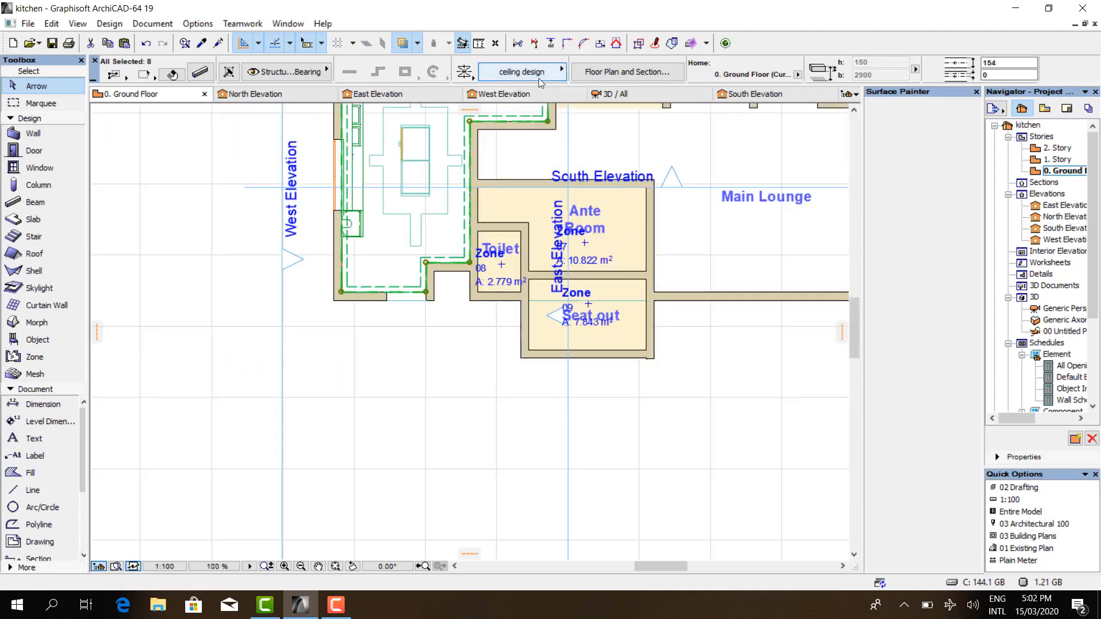
- Examine the cornice against the wall in the South Elevation and measure the height of its profile along the wall face
click(769, 94)
scroll(545, 348, down, 3)
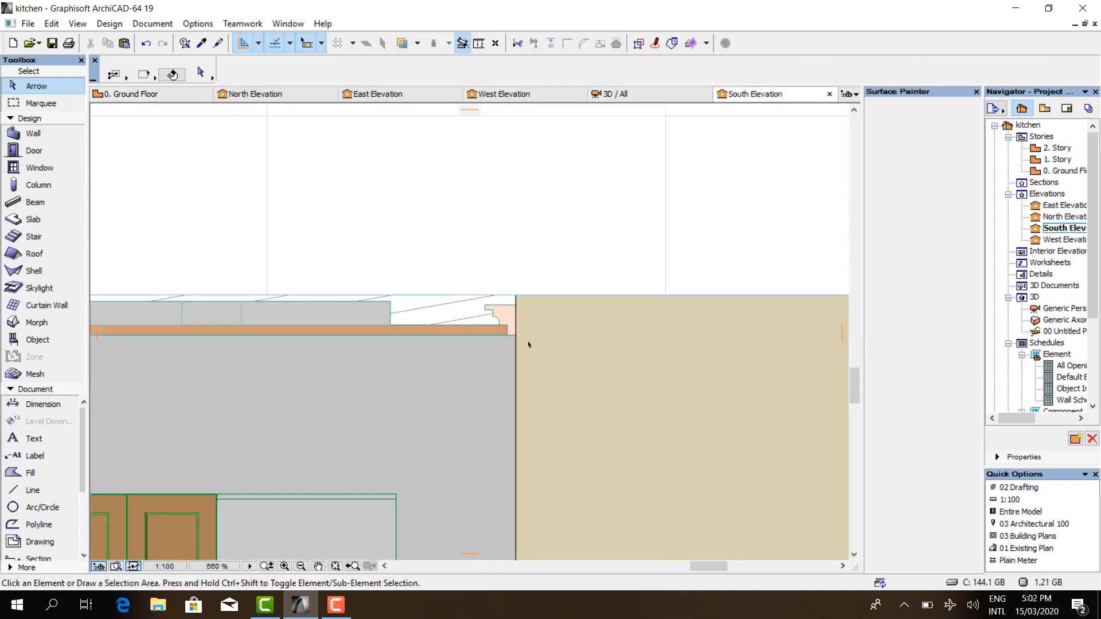
scroll(530, 336, down, 2)
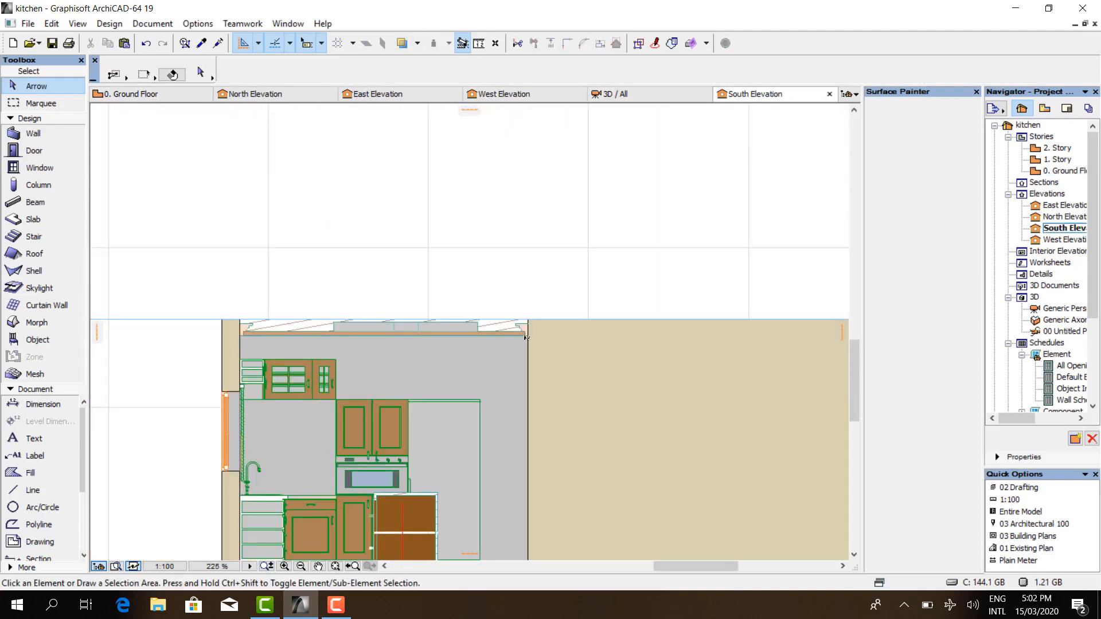
scroll(525, 303, up, 4)
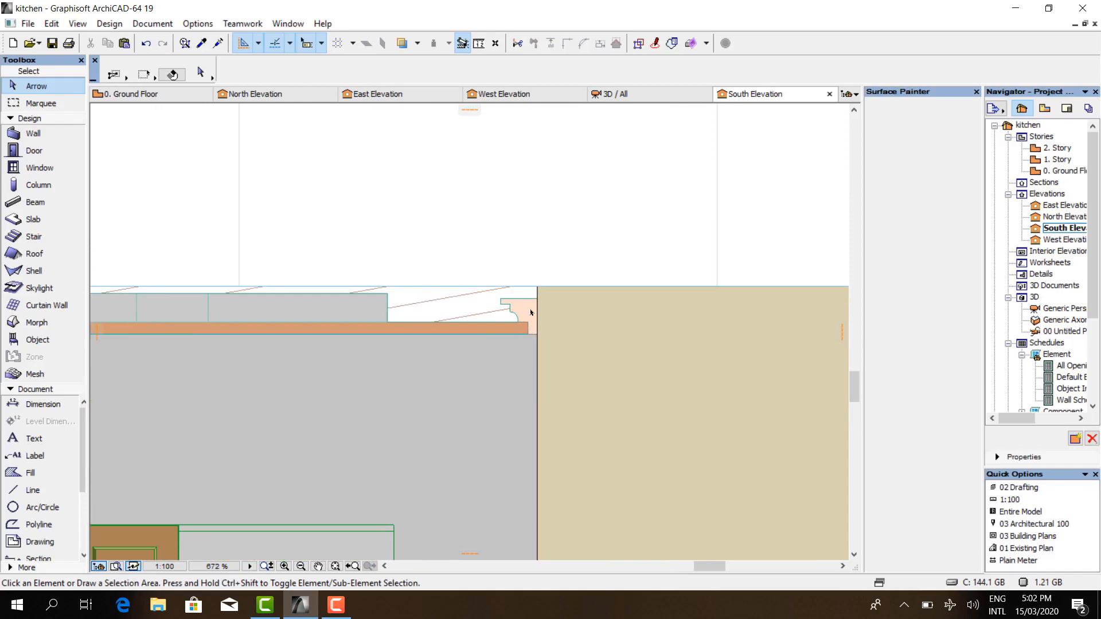
mouse_move(537, 316)
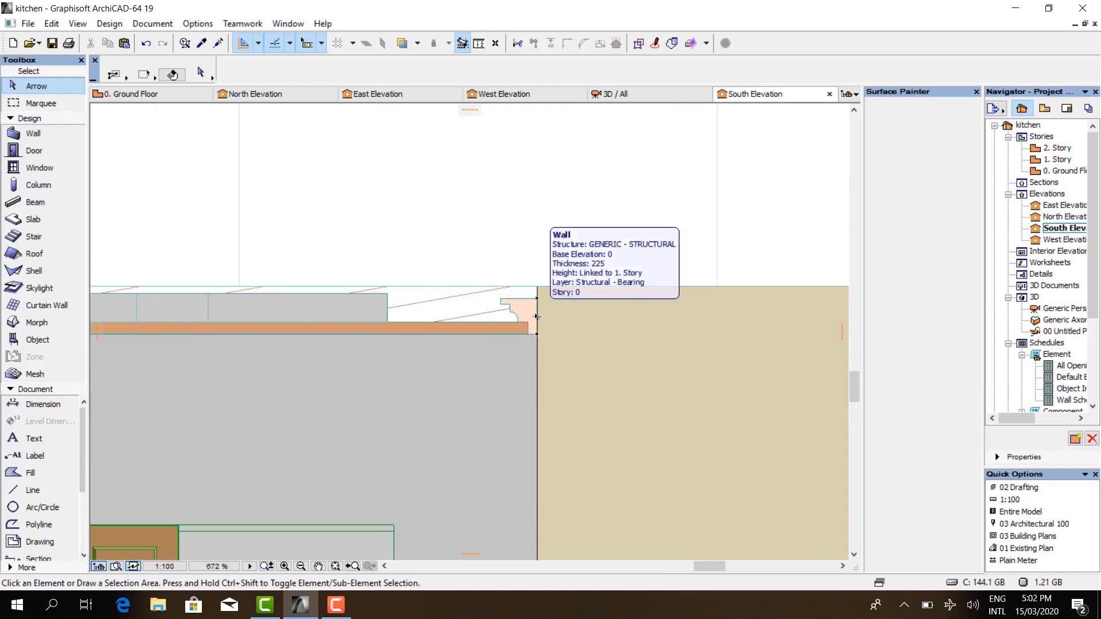
scroll(540, 311, up, 4)
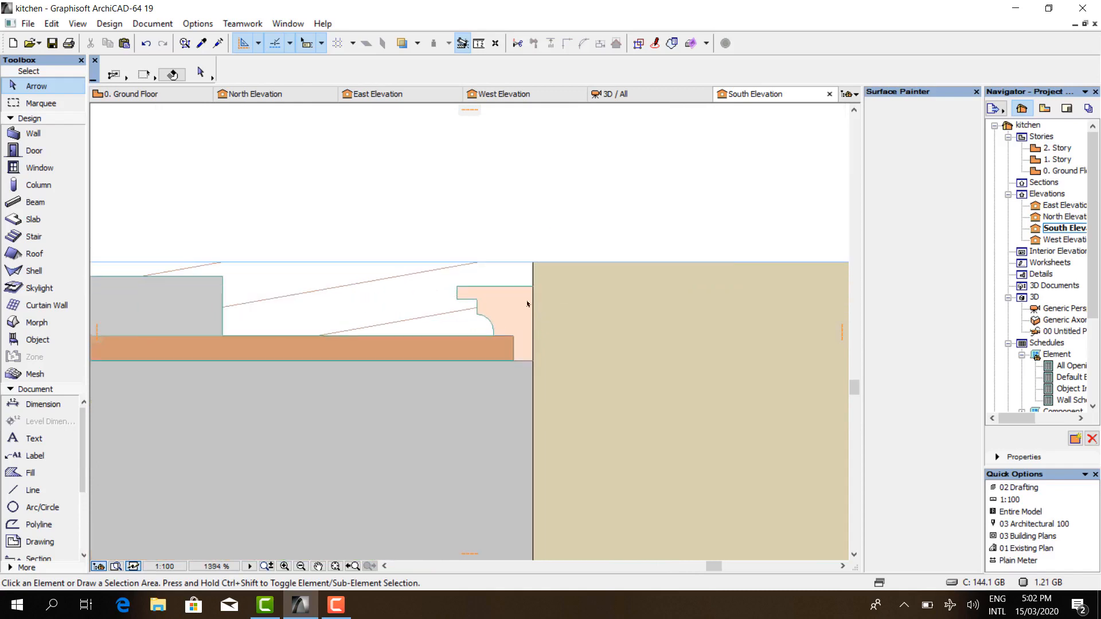
key(m)
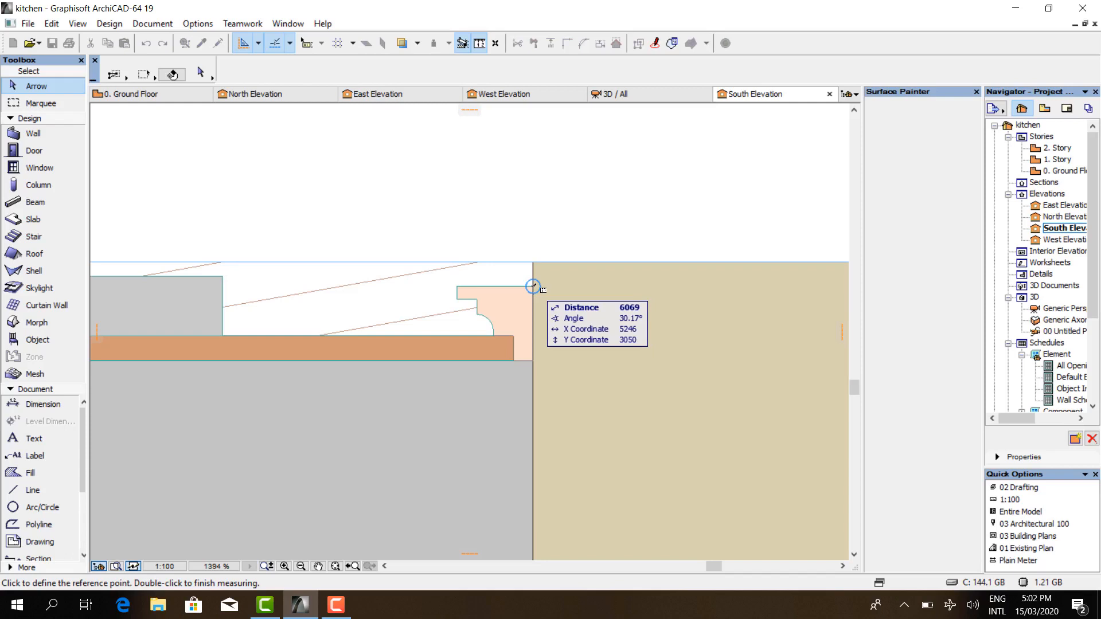
scroll(533, 285, down, 4)
scroll(533, 285, up, 3)
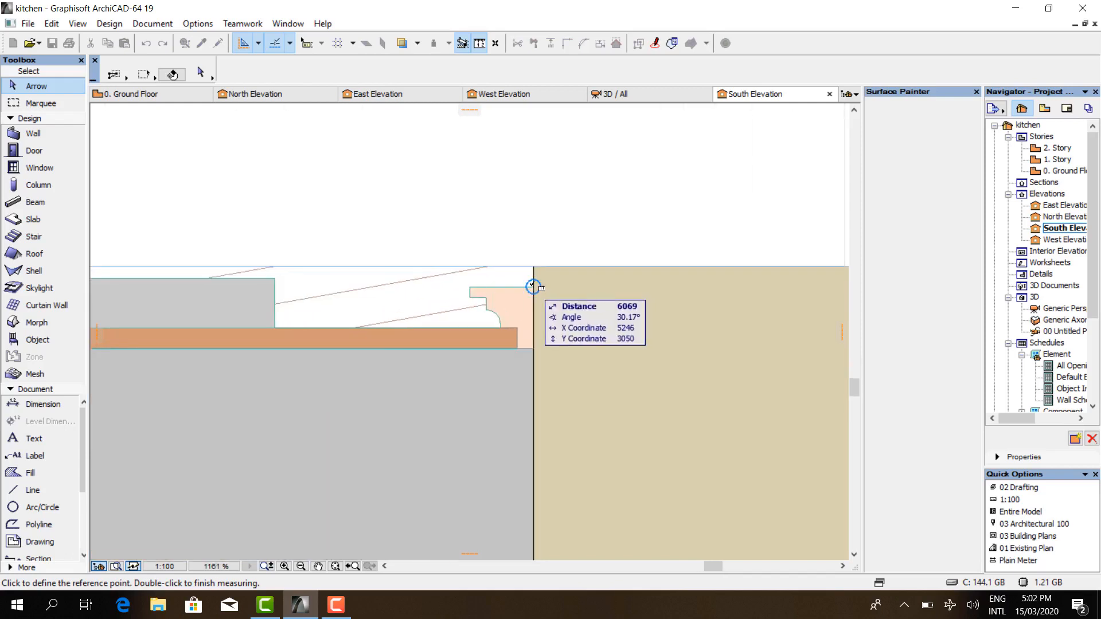
click(533, 286)
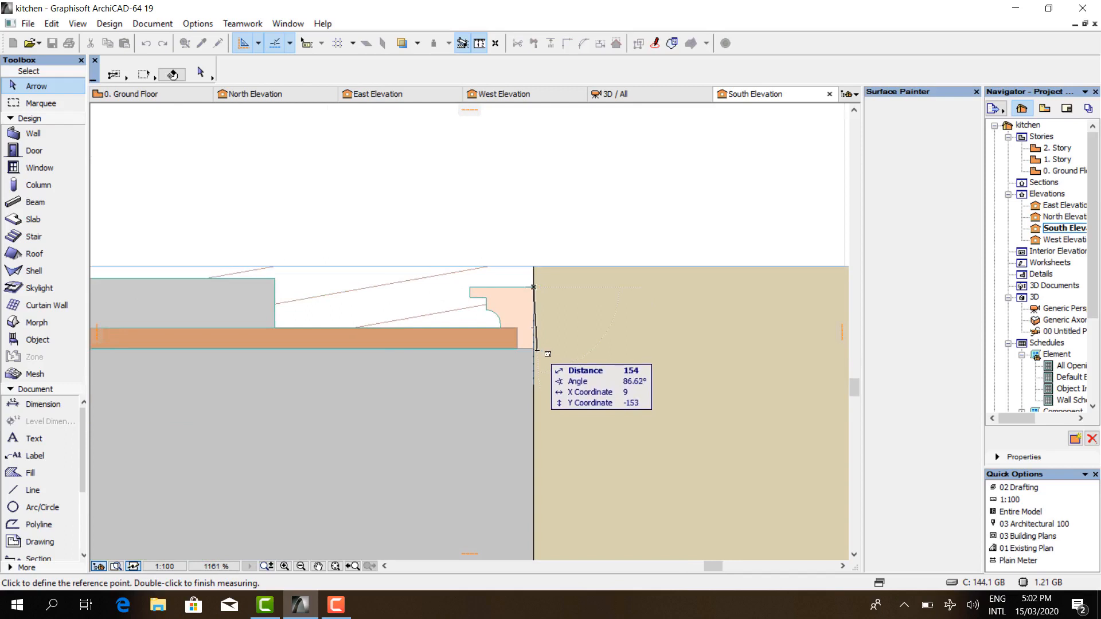
key(Escape)
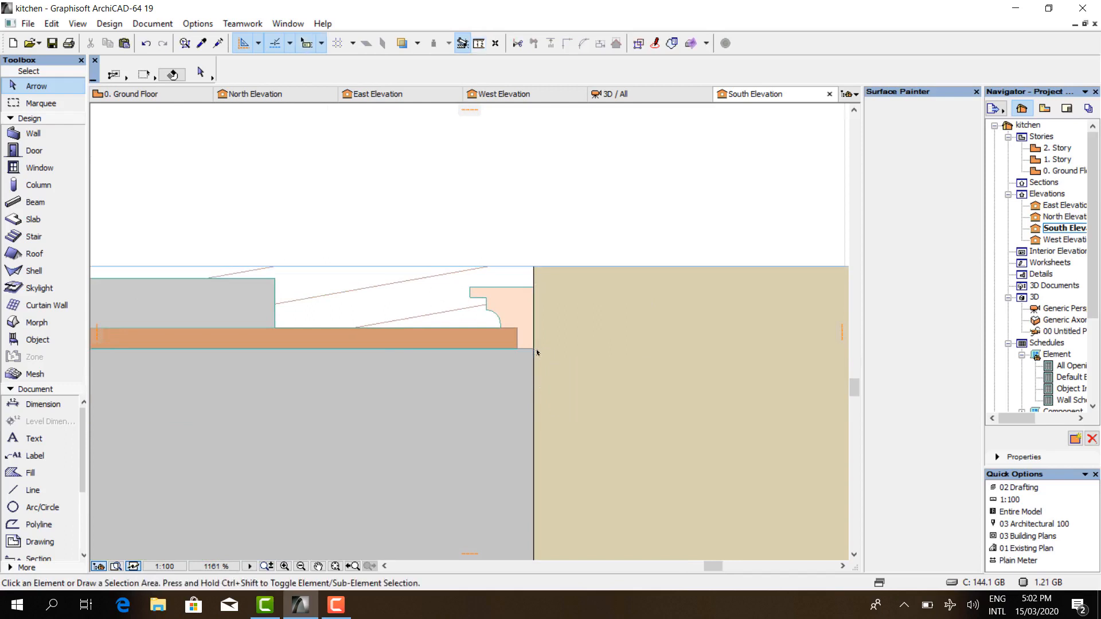
- Return to the Ground Floor plan and set the selected cornice beams' reference line offset to the home story to 2700
click(142, 98)
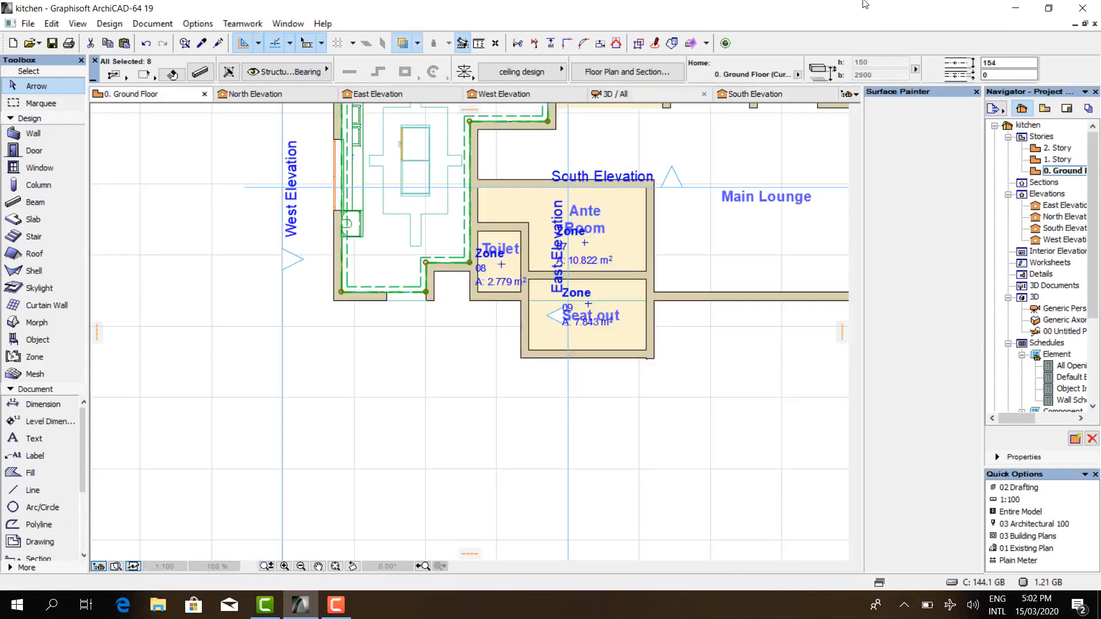
click(229, 72)
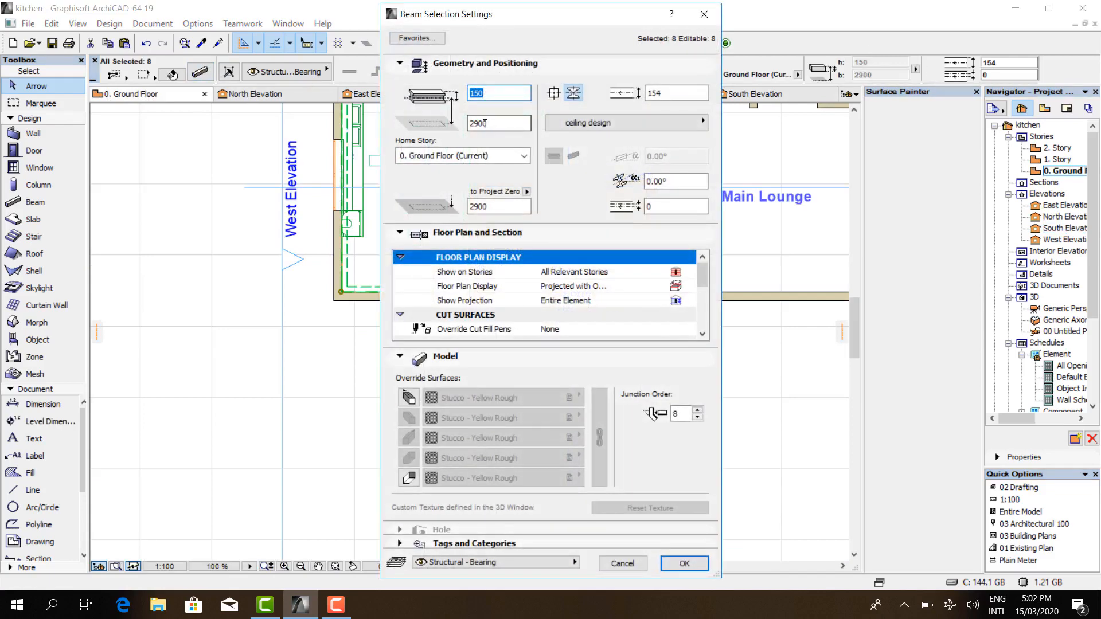
drag(485, 123, 475, 123)
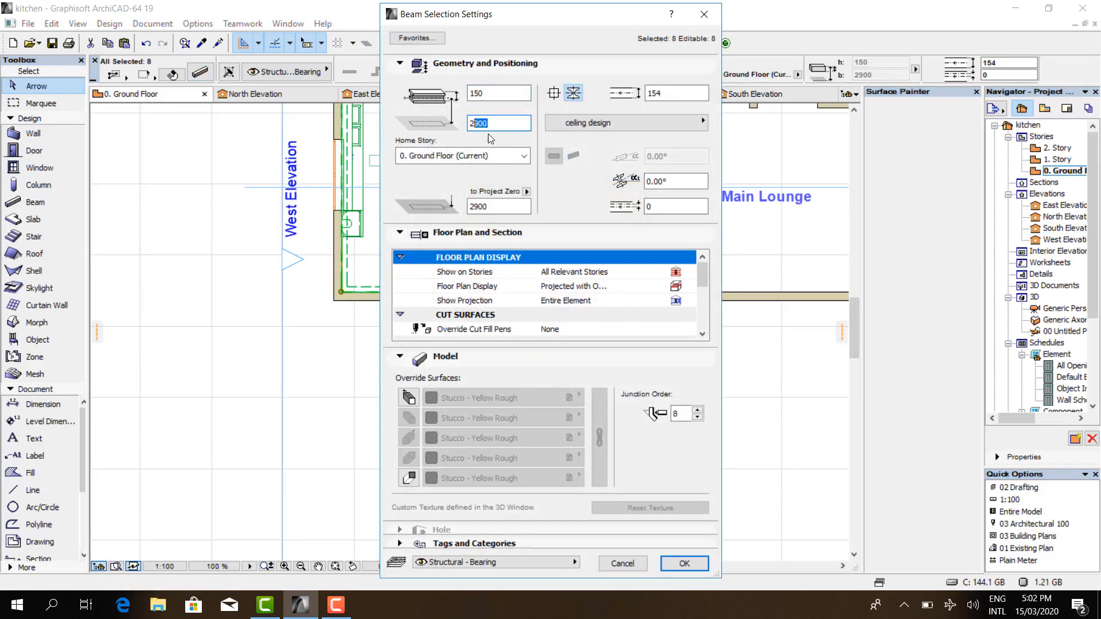
text(70)
click(684, 564)
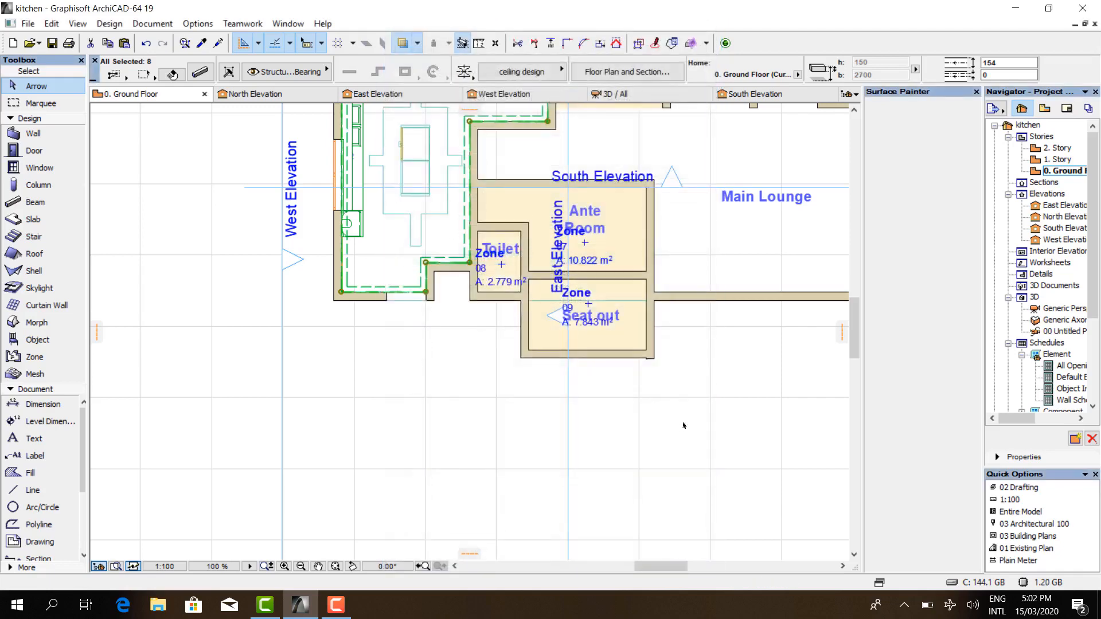
- In the South Elevation, measure the gap from the cornice's top corner at the wall up to the ceiling
click(756, 94)
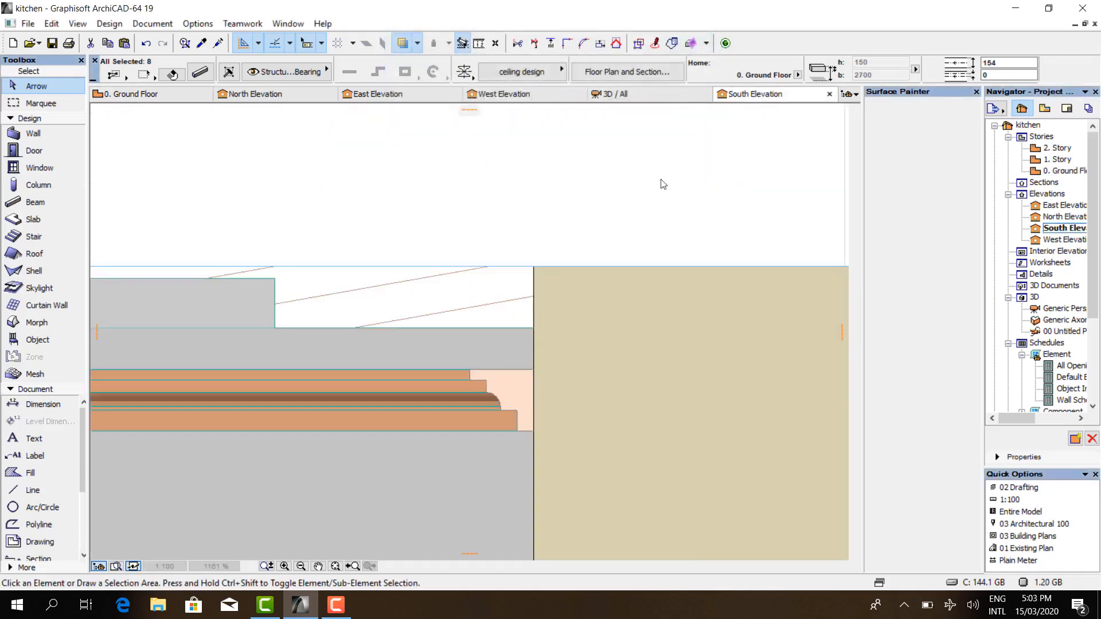
key(m)
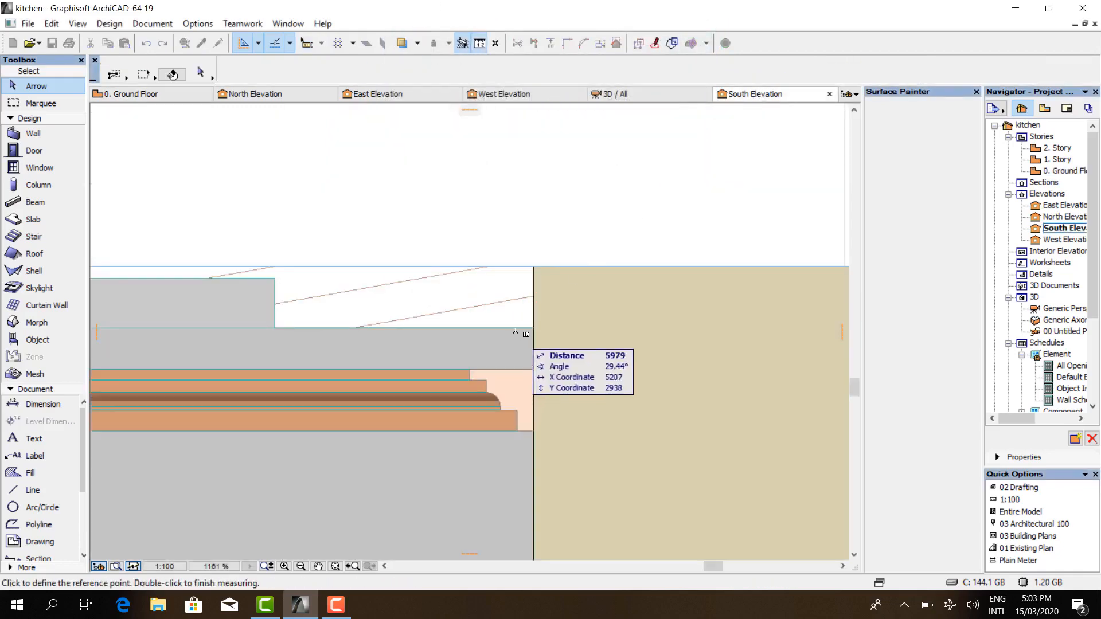
scroll(534, 360, up, 3)
click(536, 379)
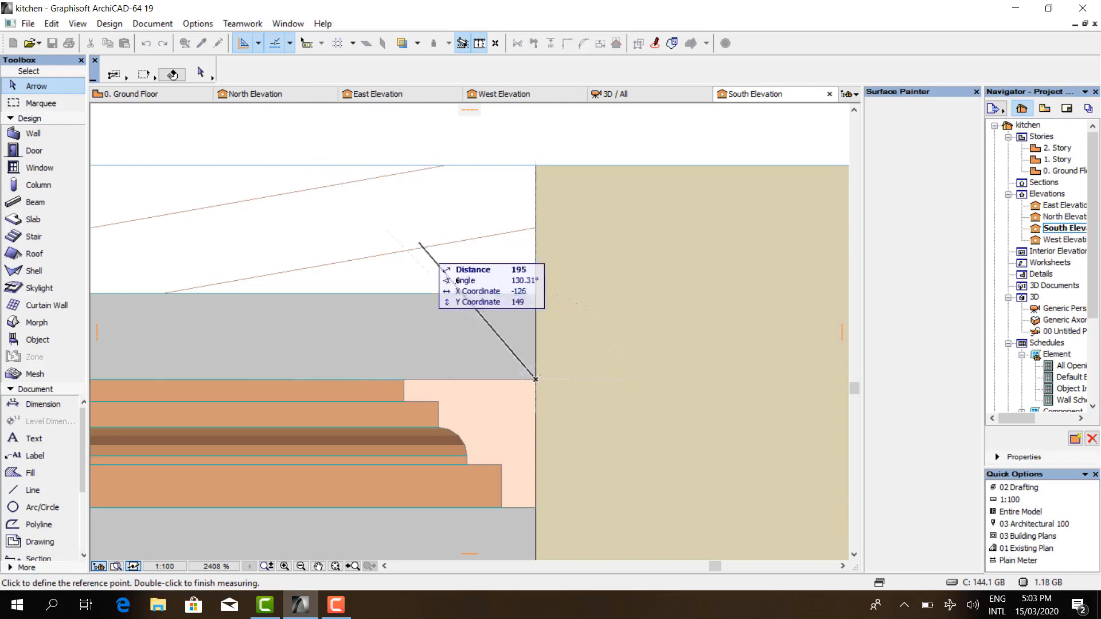
key(Escape)
- Set the cornice beams' reference line offset to 2800 from the Ground Floor plan and check their position in the South Elevation
click(140, 94)
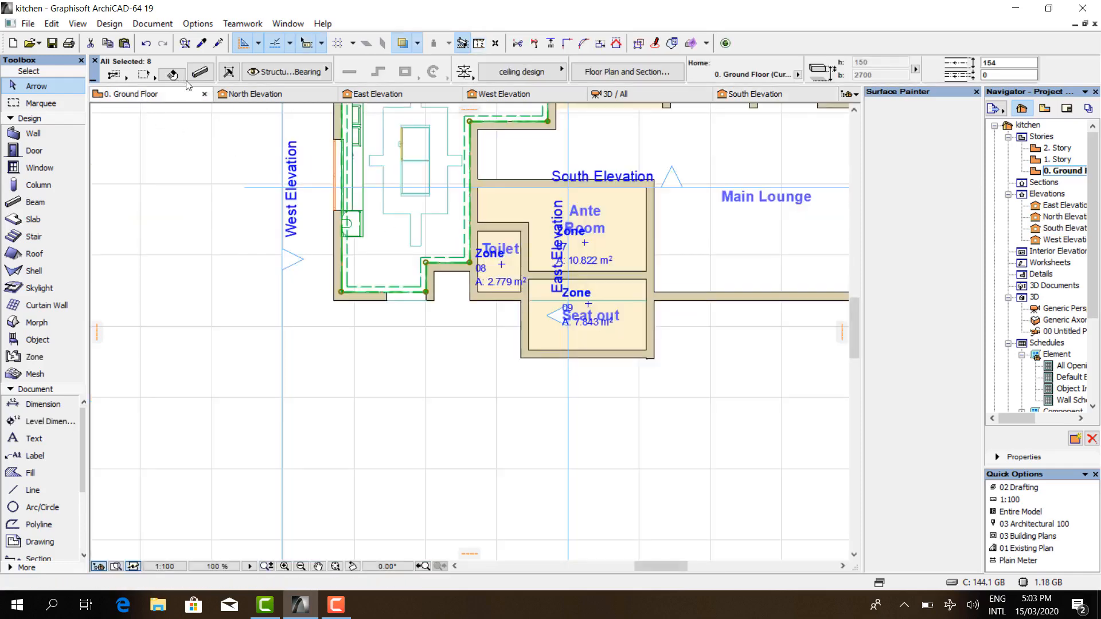
click(198, 74)
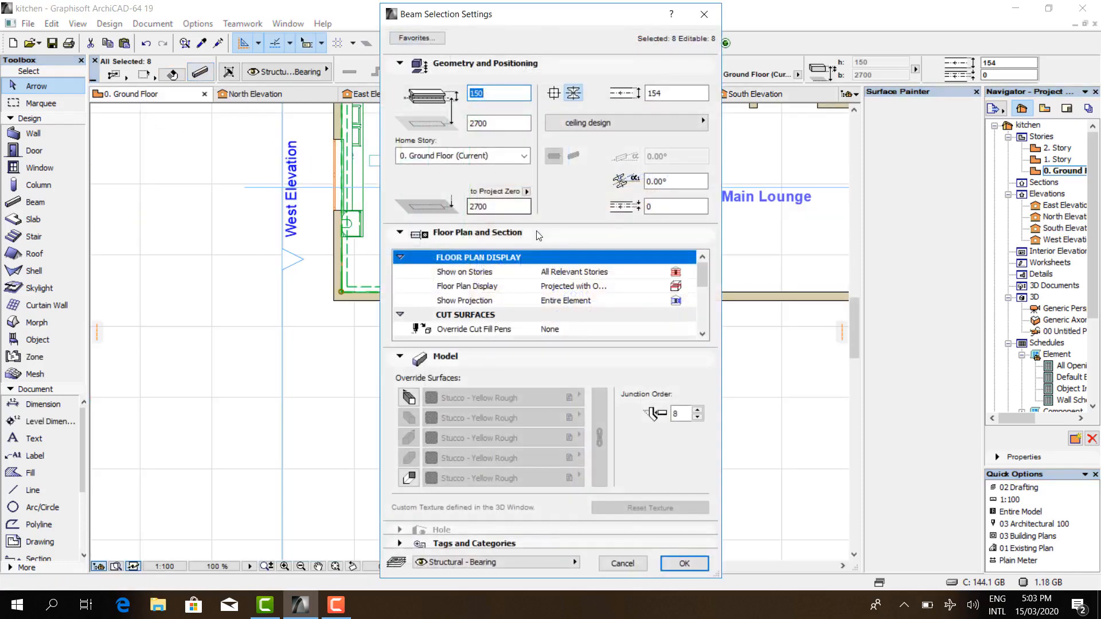
drag(491, 124, 474, 125)
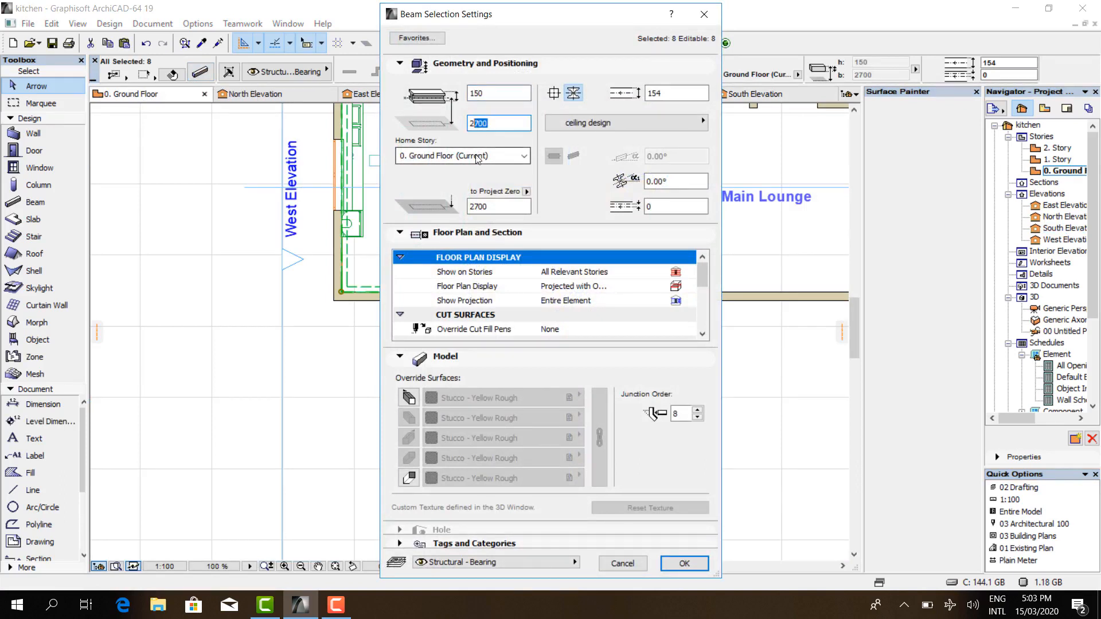
text(1)
click(683, 565)
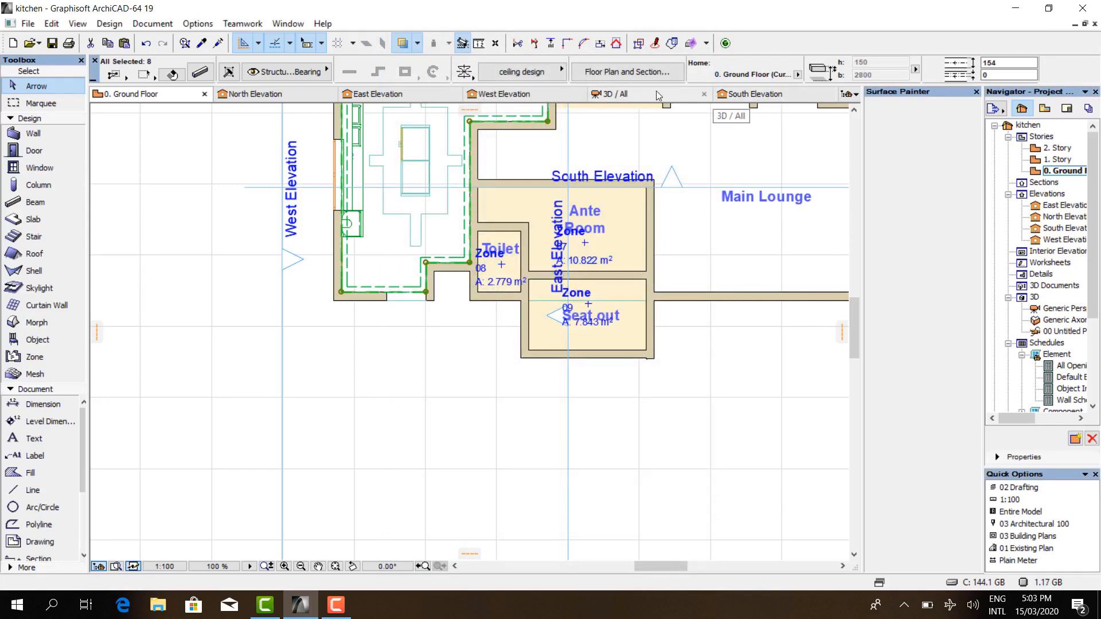
click(752, 95)
scroll(570, 283, down, 3)
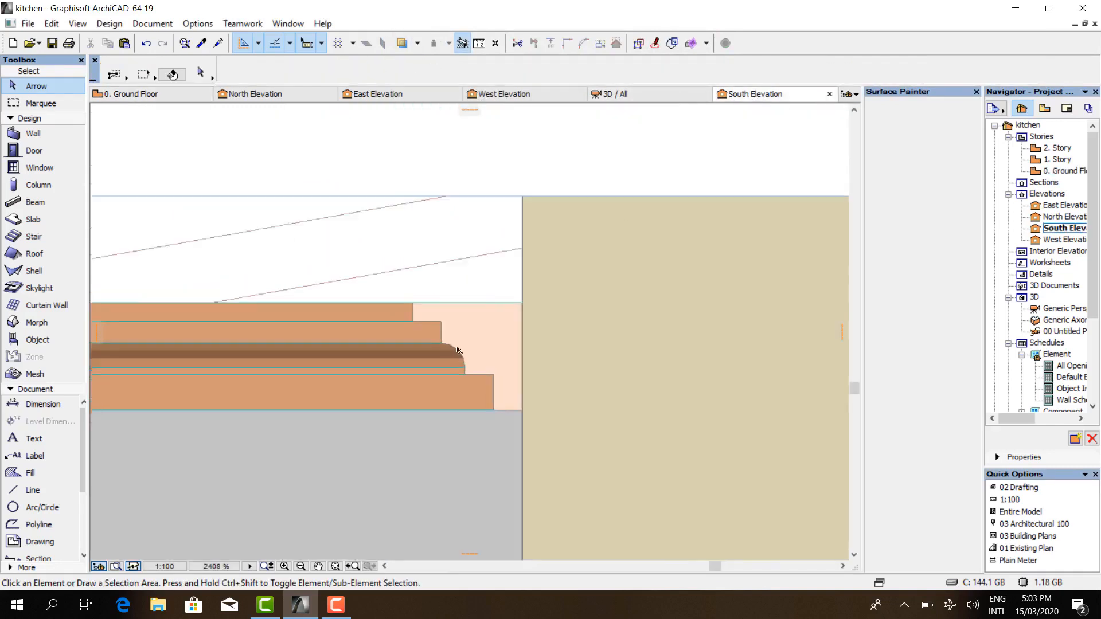
- Enable the two available surface overrides for the eight selected ceiling design beams on the ground floor and link them together
scroll(570, 282, down, 3)
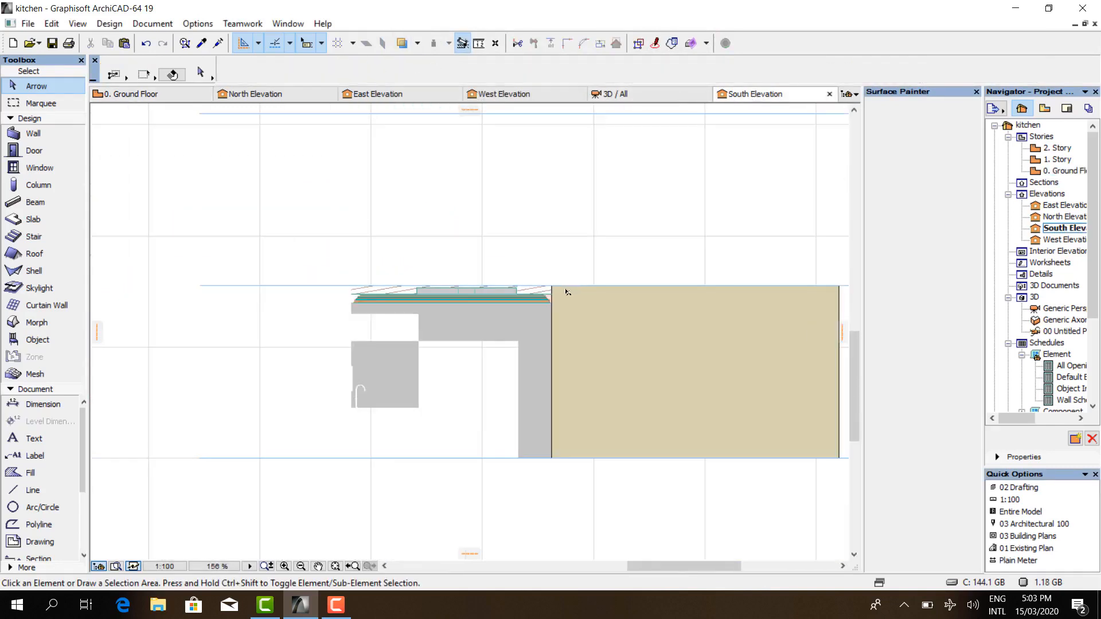
click(612, 96)
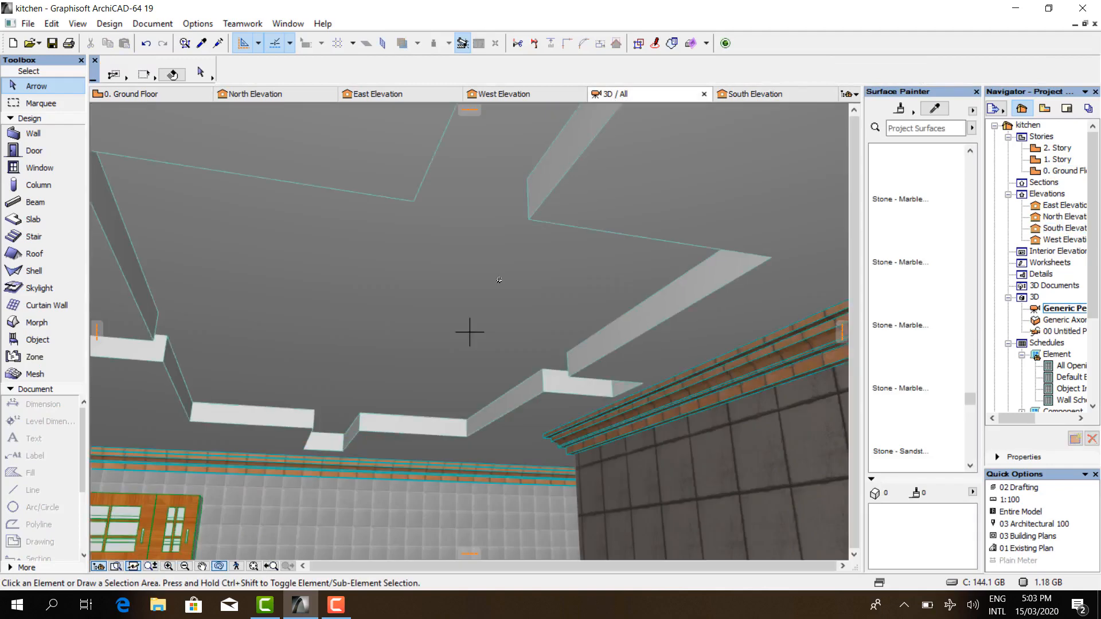
shift+middle_drag(499, 280, 582, 285)
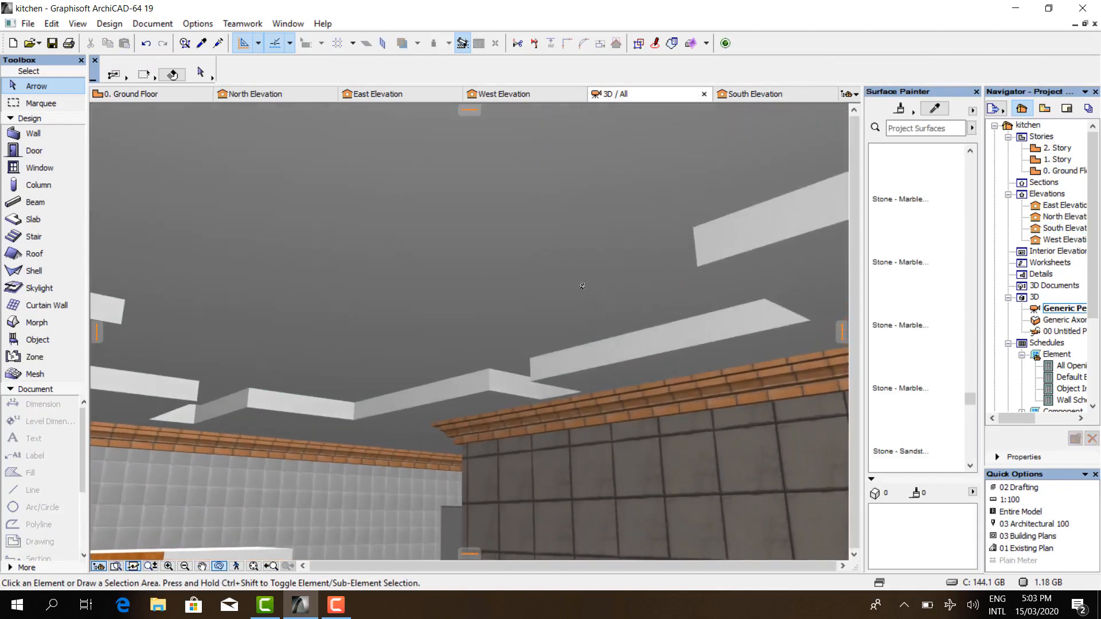
click(152, 94)
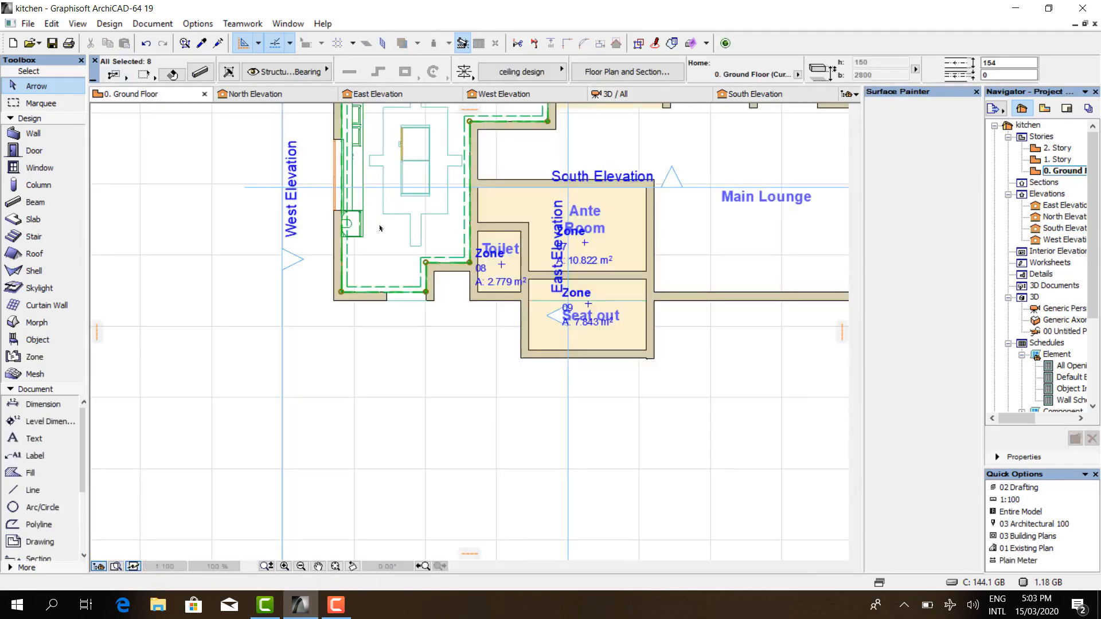
click(200, 72)
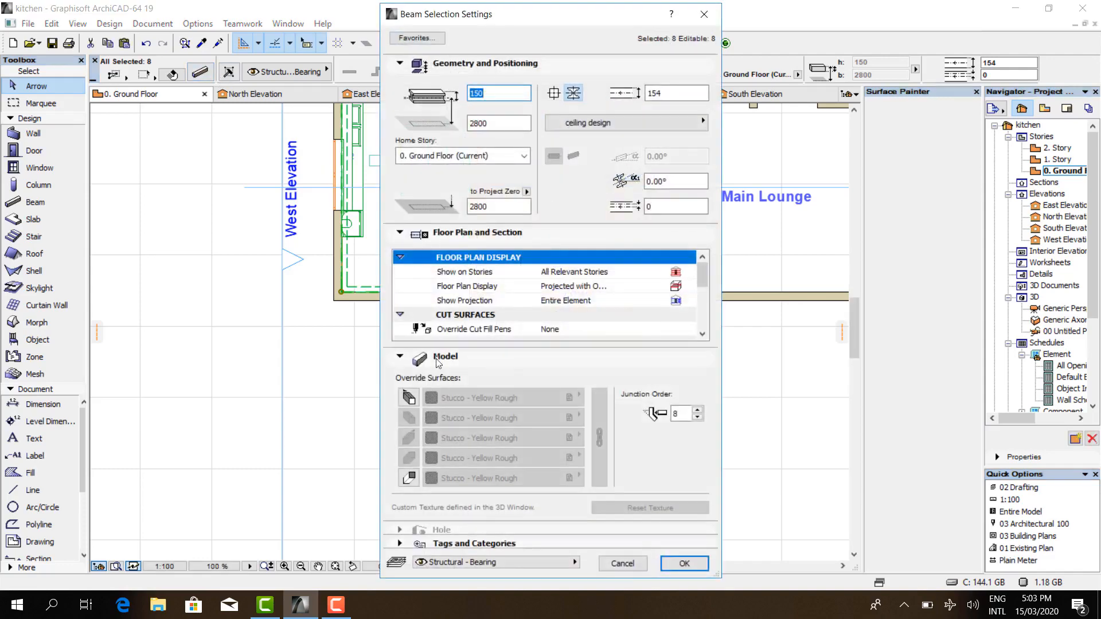
click(409, 398)
click(409, 477)
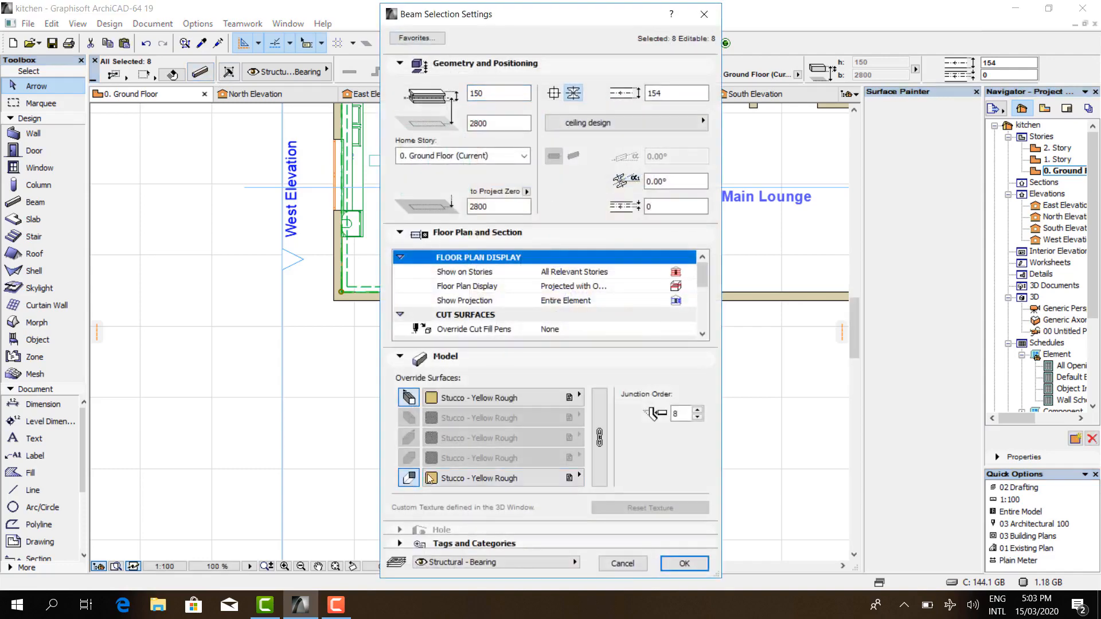
click(599, 438)
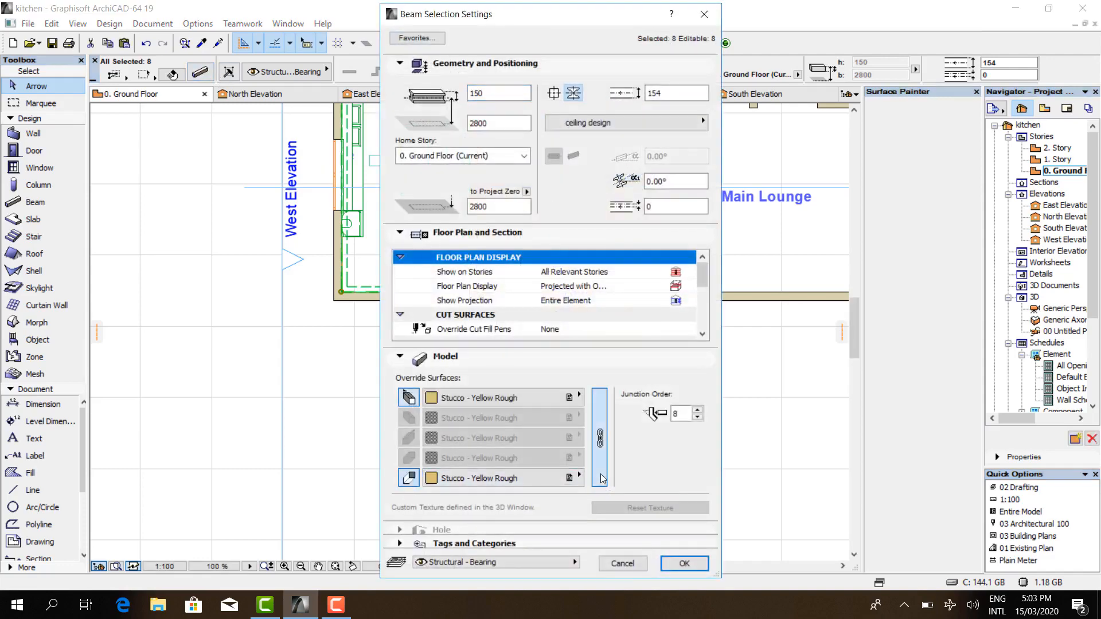
- Set the beams' linked override surfaces to Paint - Titanium White, check the cornice in 3D, and deselect the beams on the ground floor plan
click(528, 398)
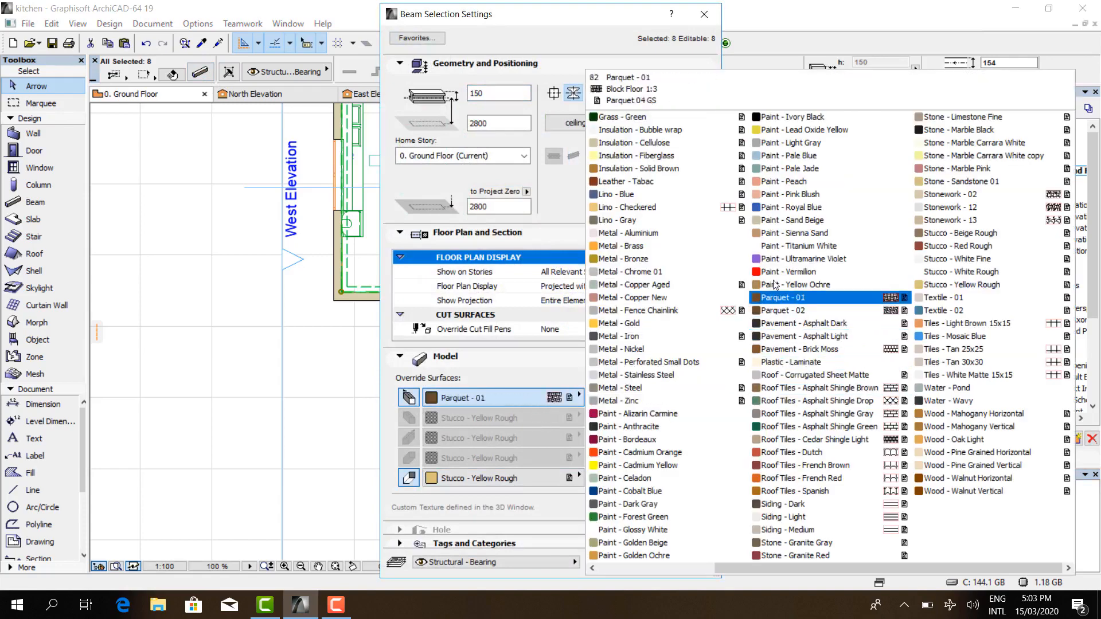
click(799, 246)
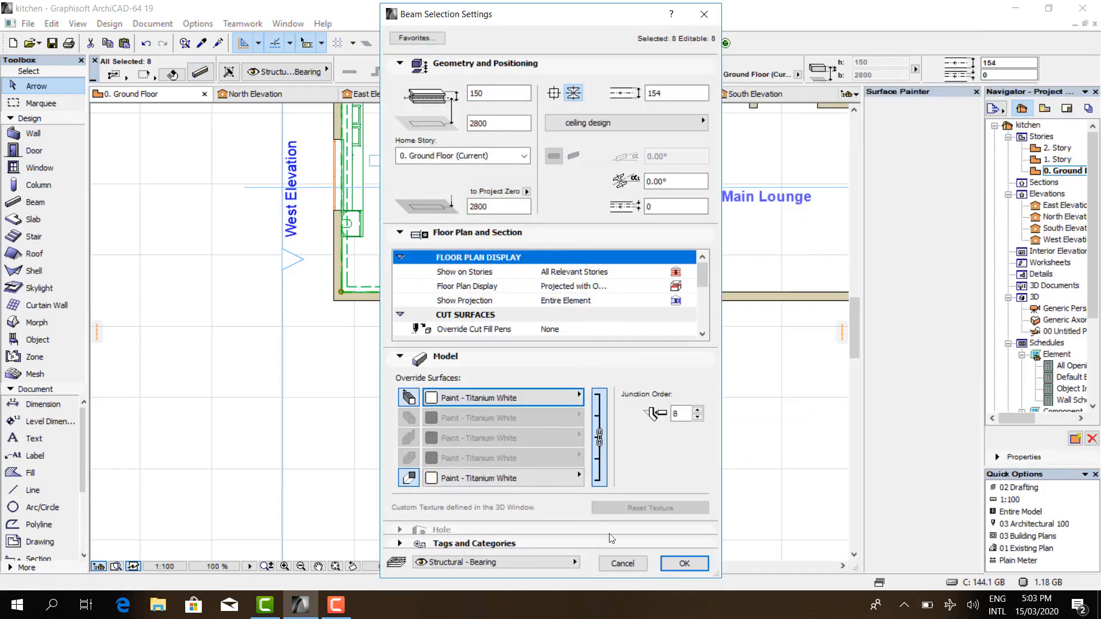
click(668, 564)
click(617, 94)
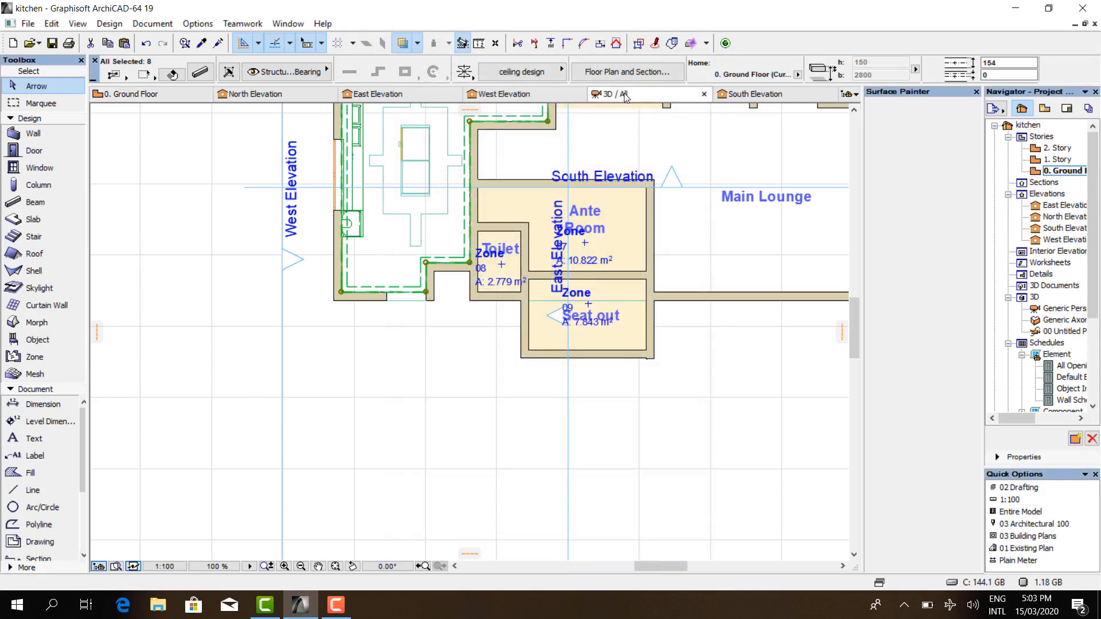
shift+middle_drag(542, 383, 203, 158)
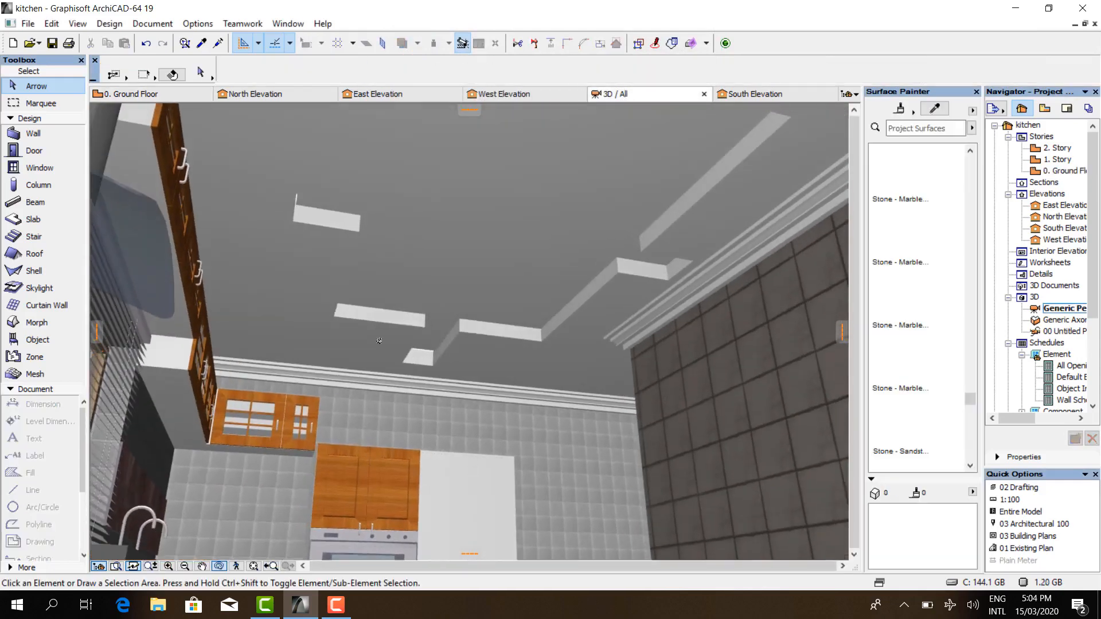
click(144, 93)
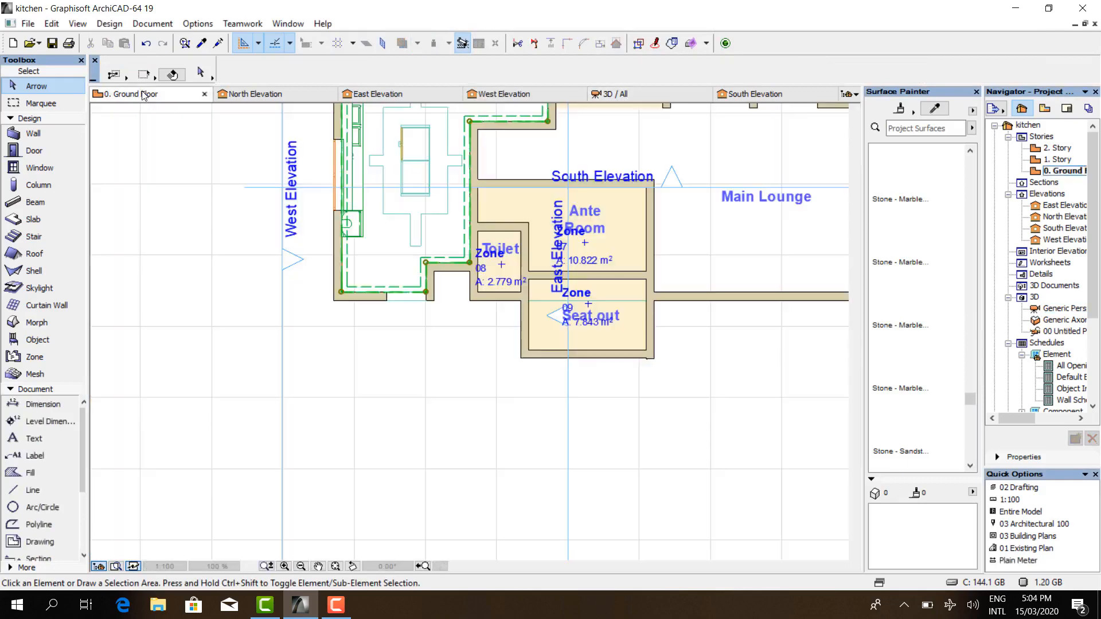
click(343, 361)
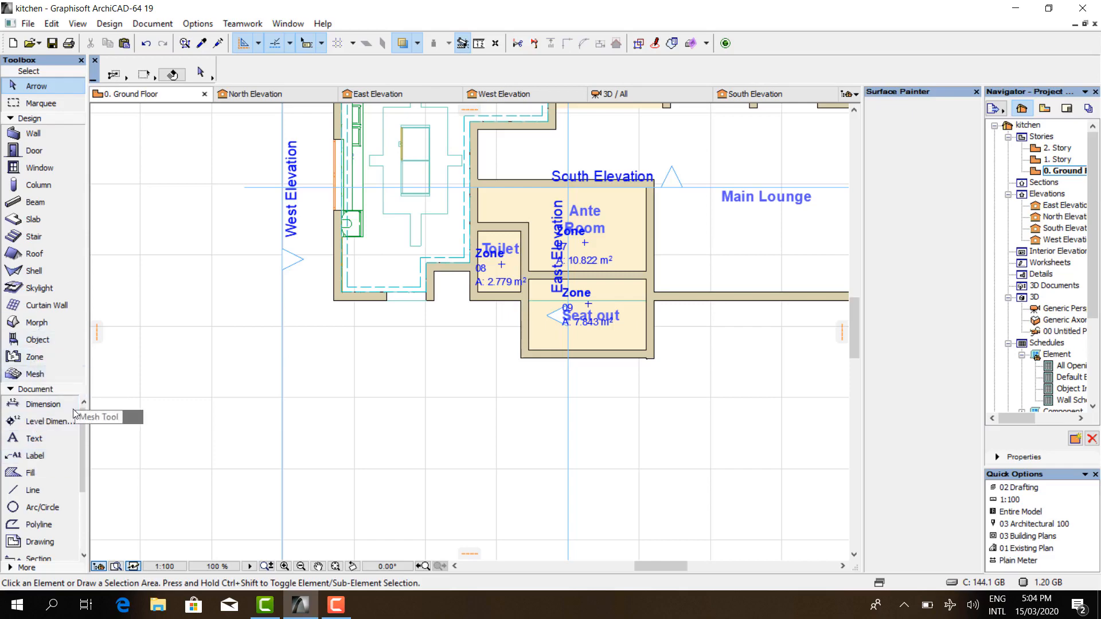
- Draw a circle with a radius of about 555 mm centred on the kitchen island, aligned with the cross-shaped ceiling outline
scroll(40, 424, down, 1)
scroll(339, 170, down, 2)
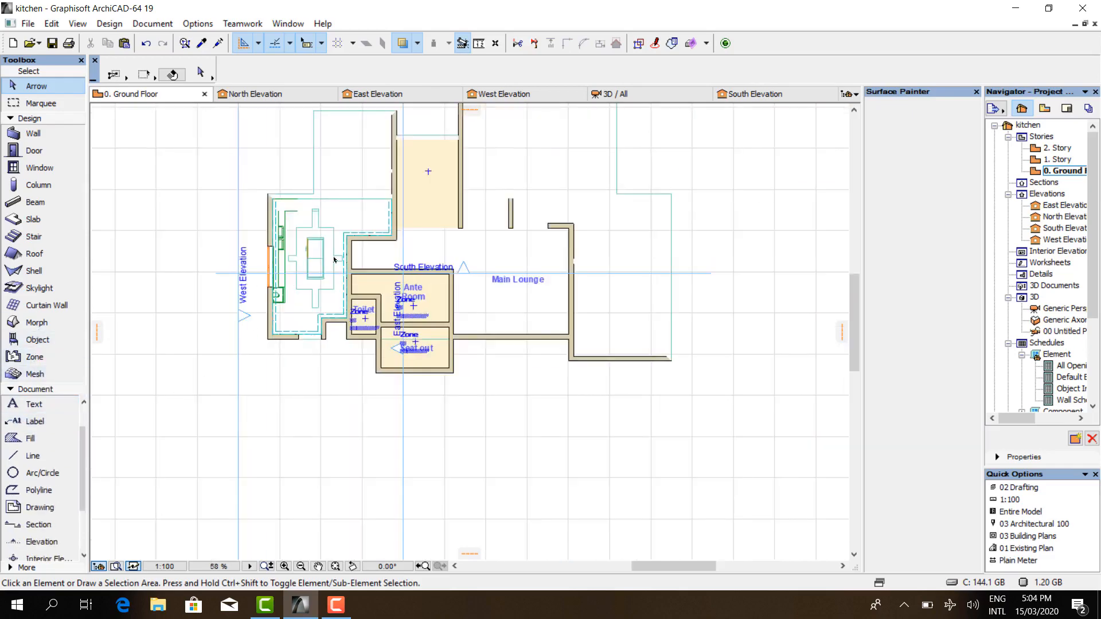
scroll(264, 275, up, 6)
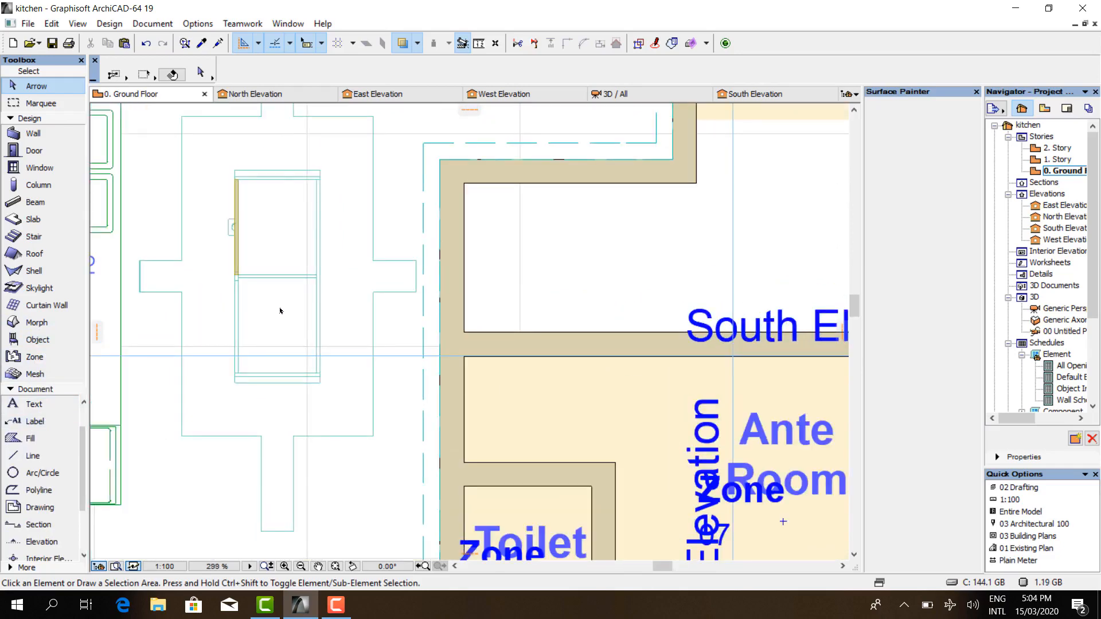
scroll(280, 311, down, 3)
scroll(281, 294, up, 3)
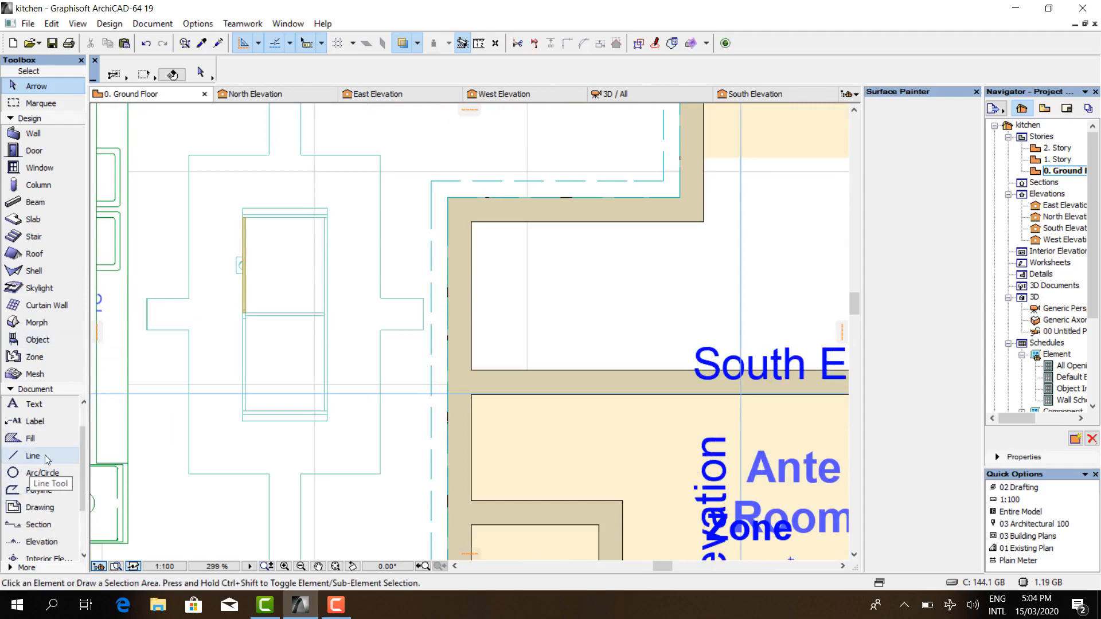
click(45, 476)
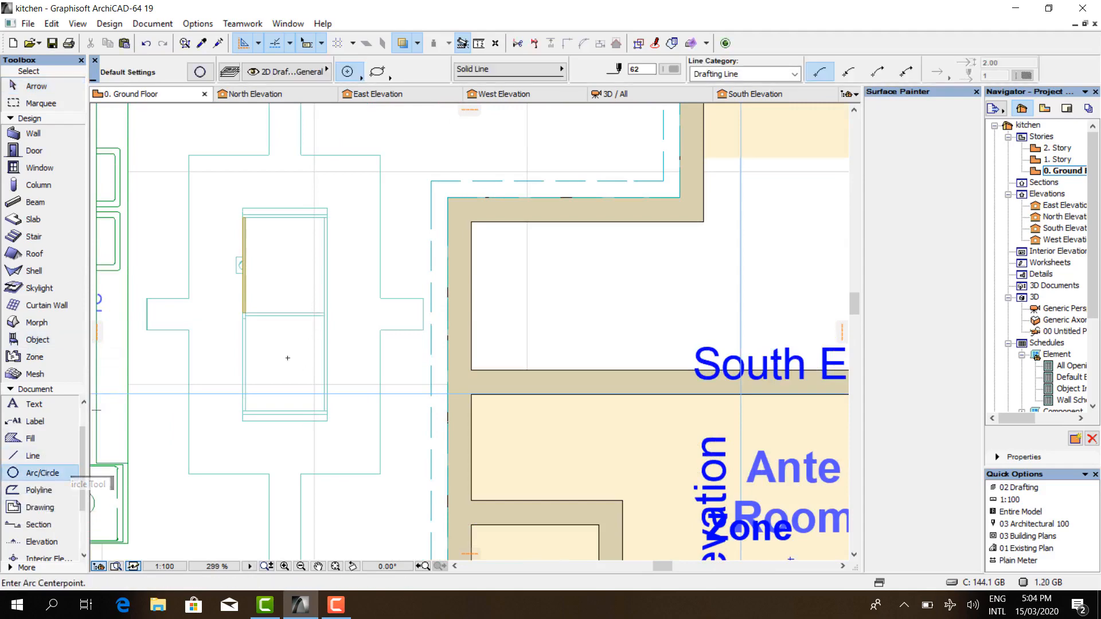
scroll(288, 358, down, 3)
click(272, 461)
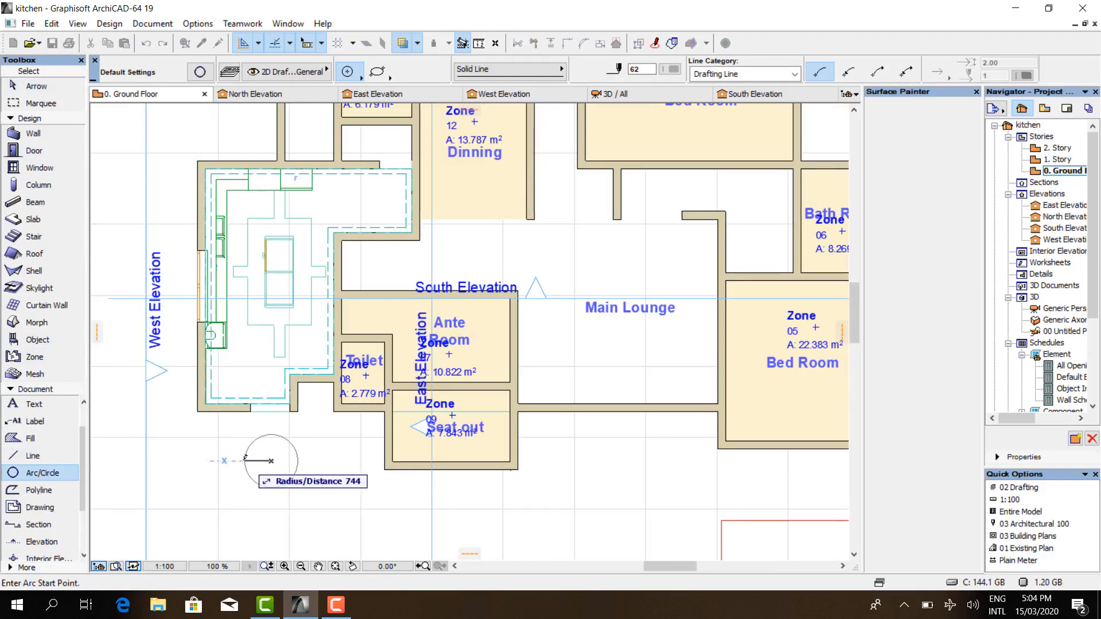
key(Escape)
scroll(266, 235, up, 3)
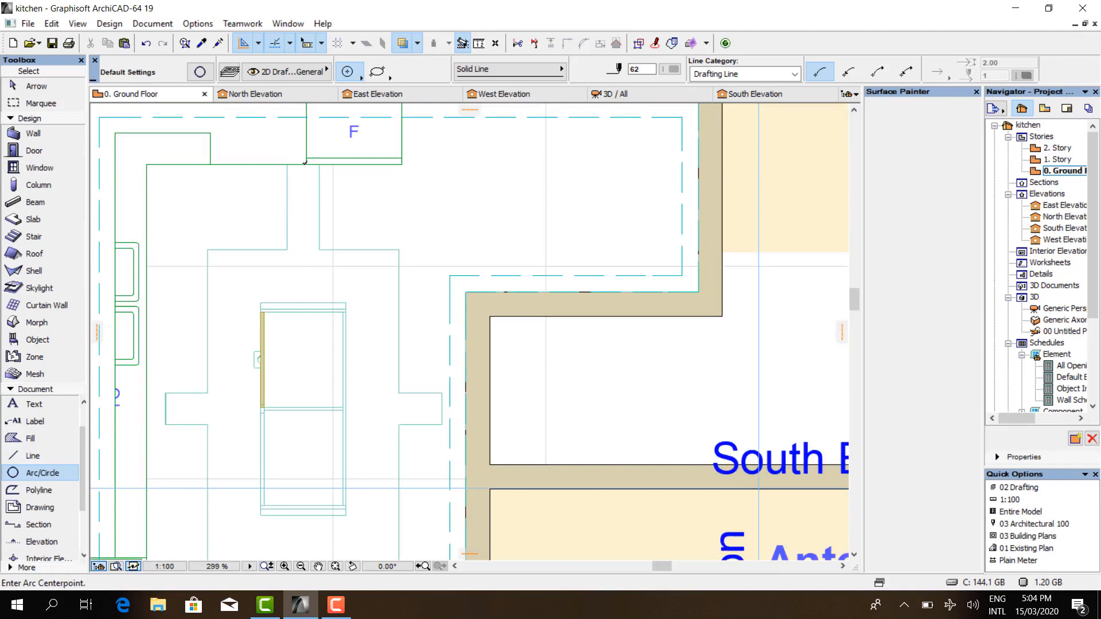
scroll(301, 376, down, 2)
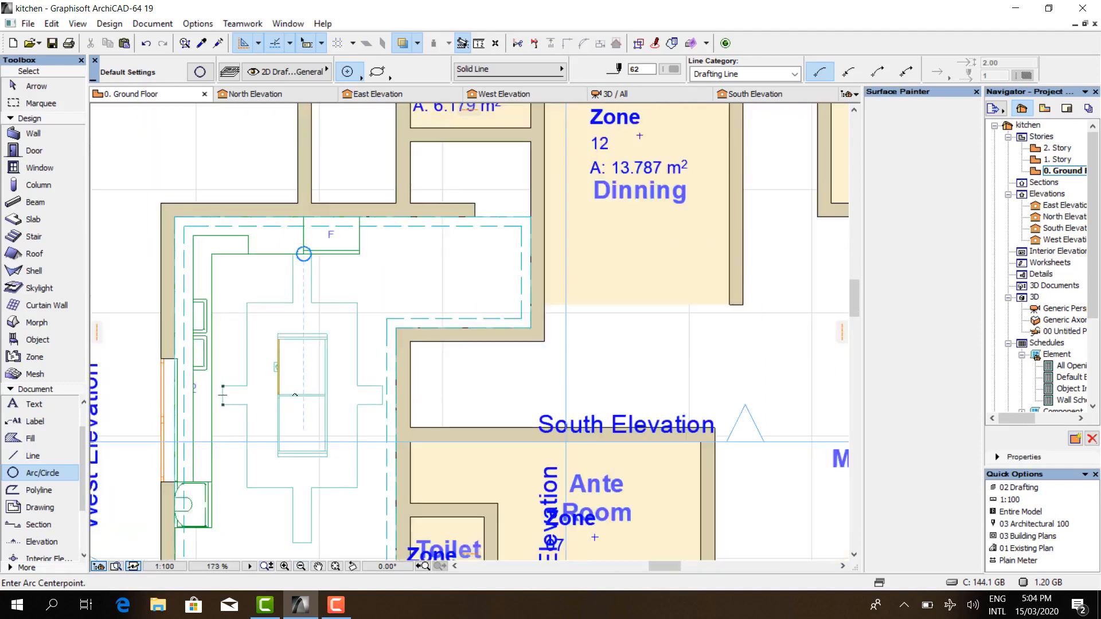
scroll(304, 395, up, 2)
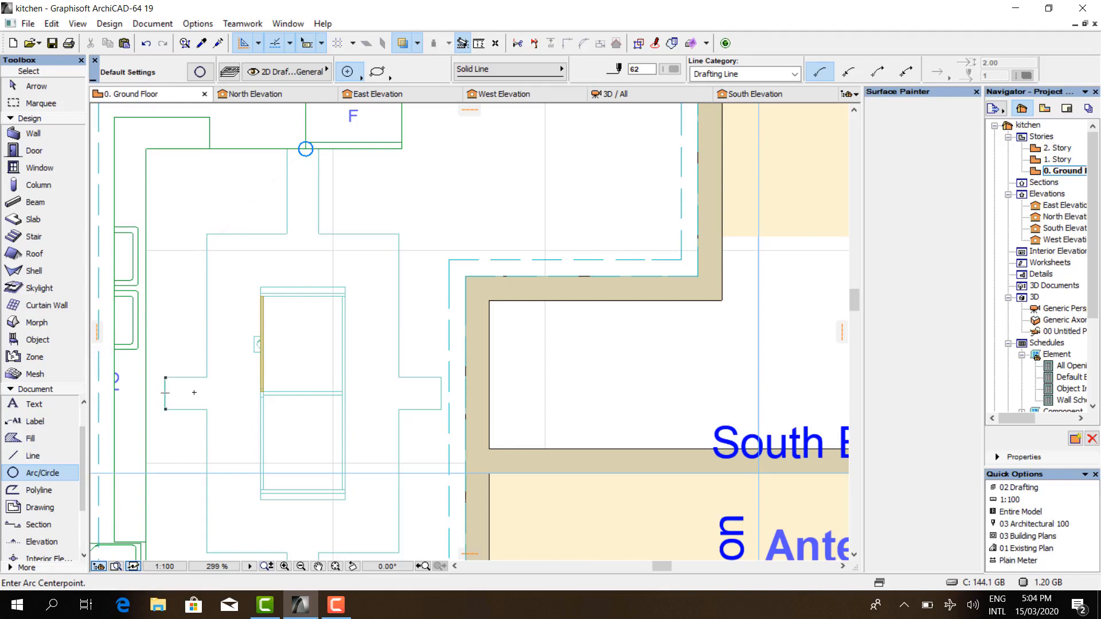
scroll(221, 388, down, 1)
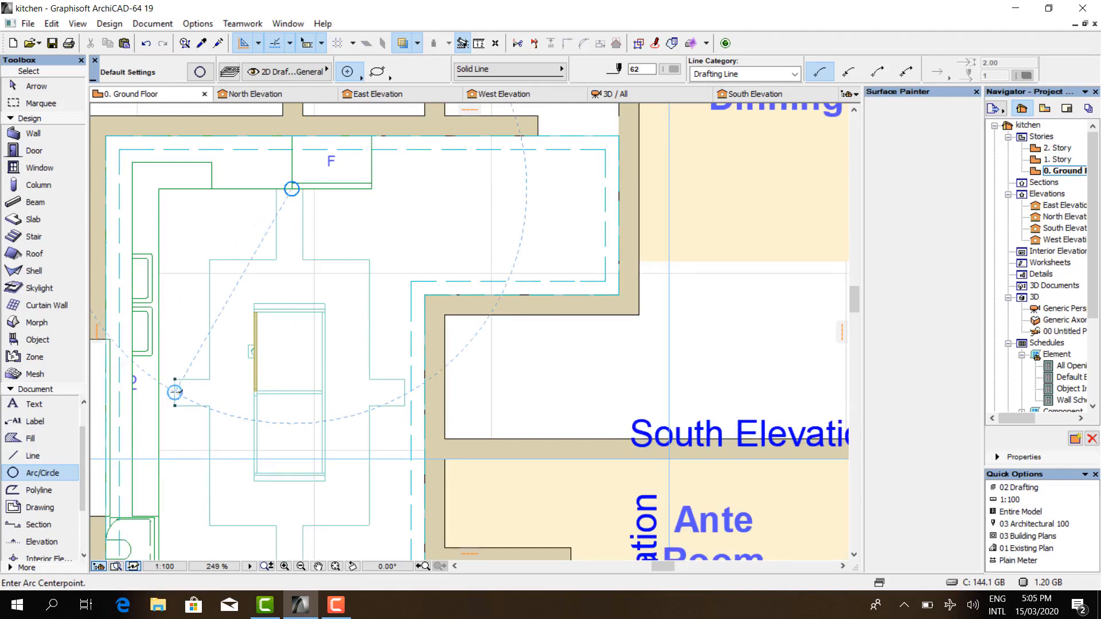
scroll(290, 394, up, 9)
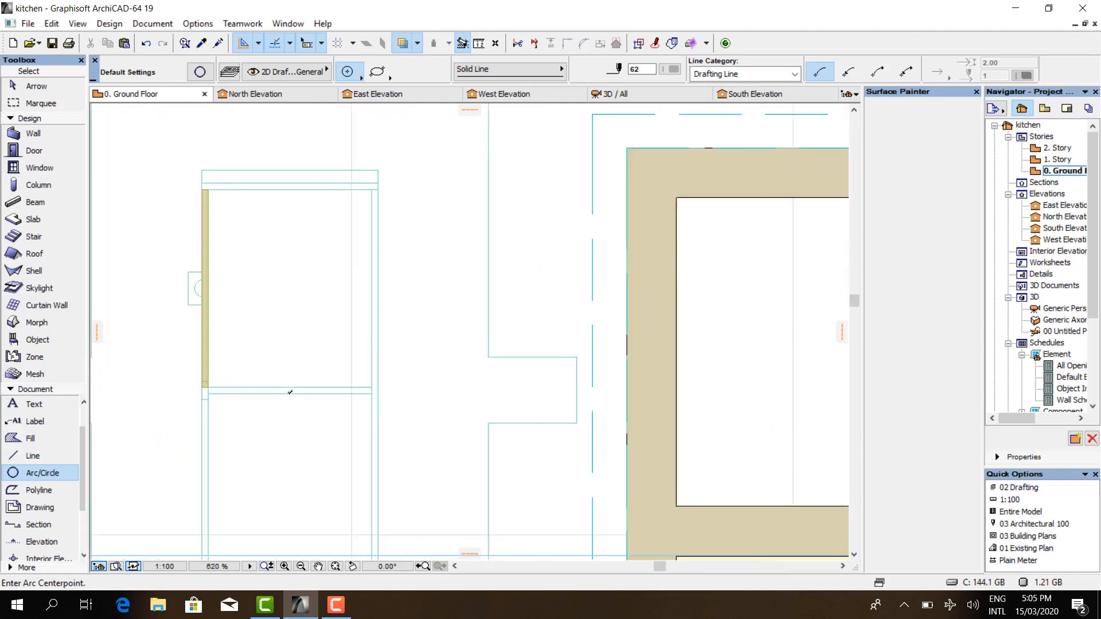
click(302, 389)
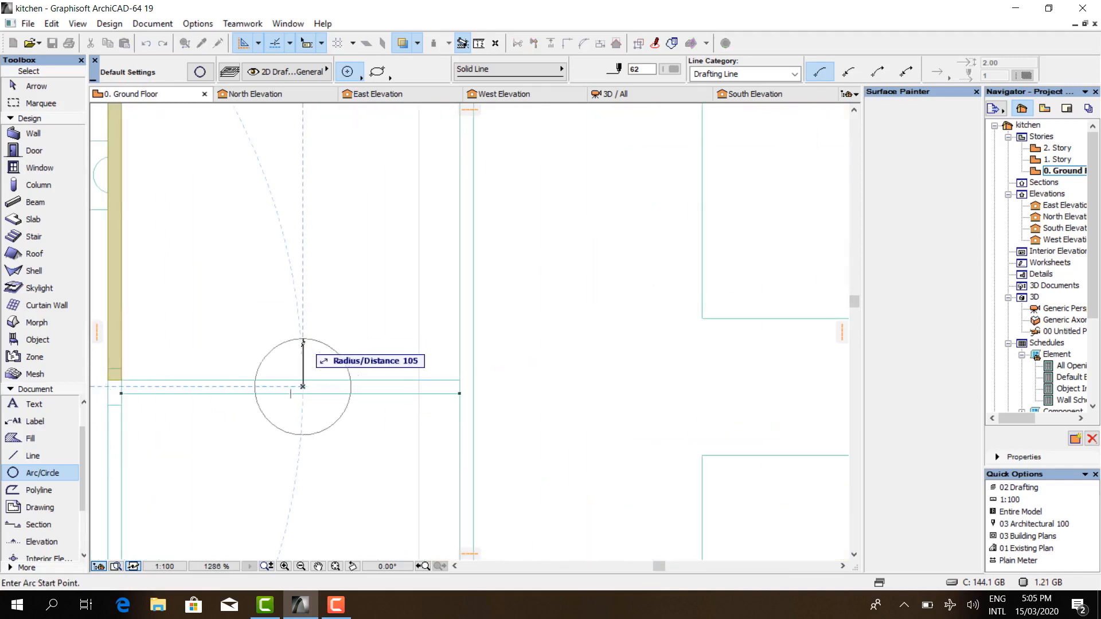
scroll(300, 347, down, 8)
scroll(304, 344, down, 1)
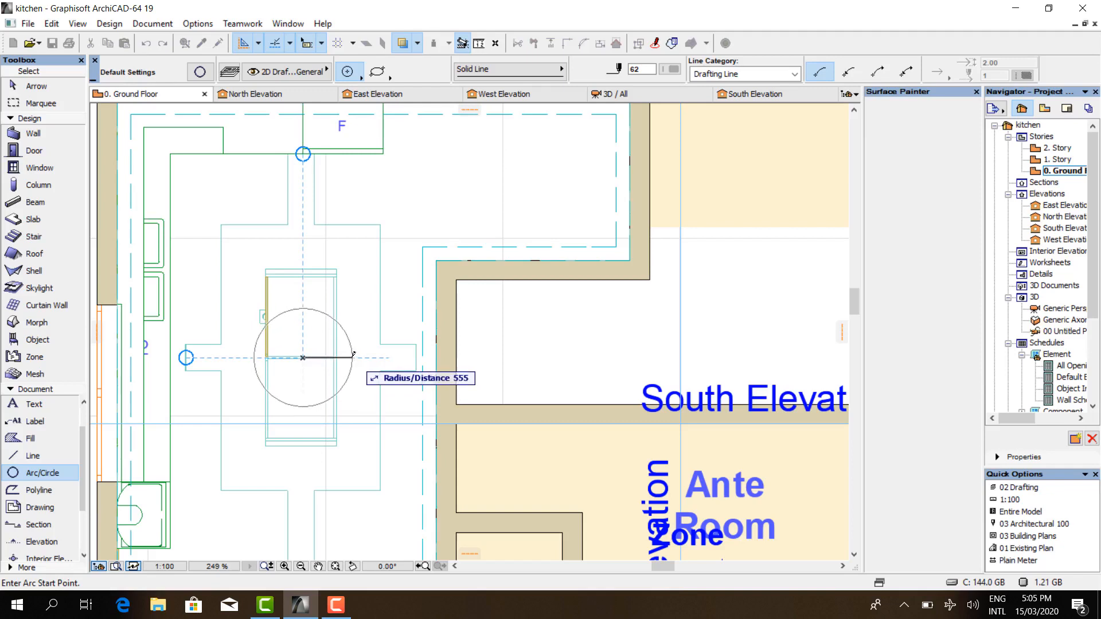
click(353, 355)
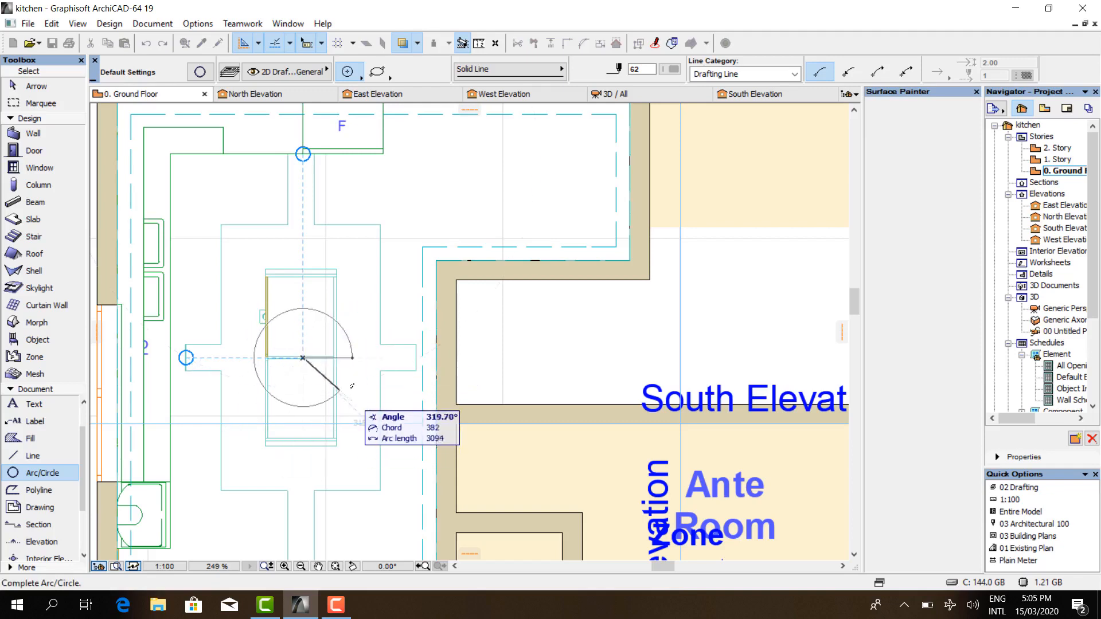
click(353, 355)
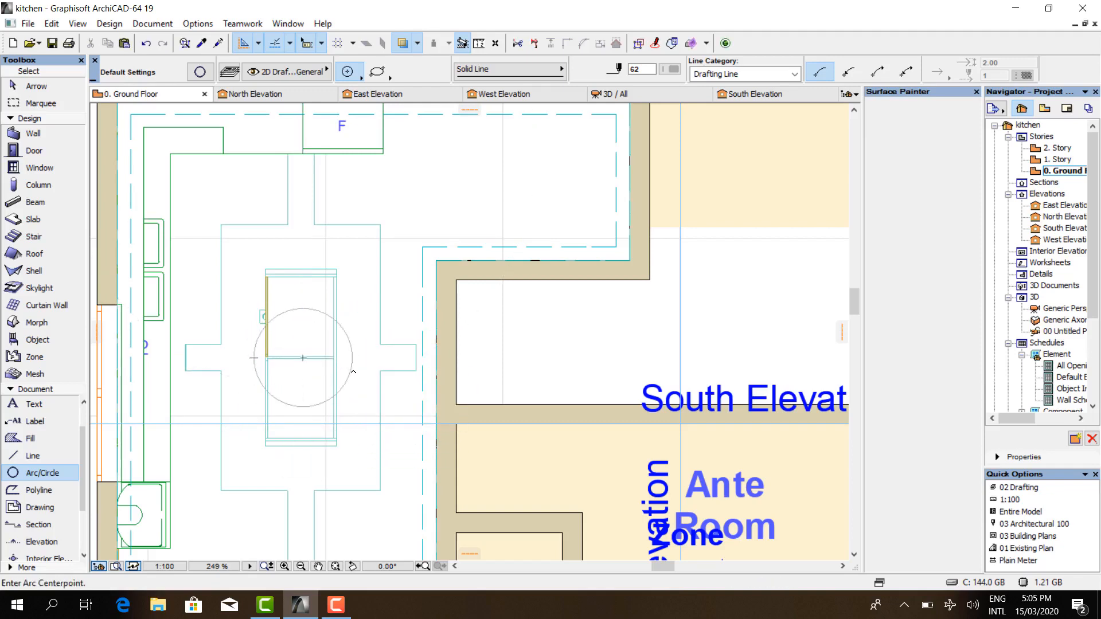
key(Escape)
click(350, 381)
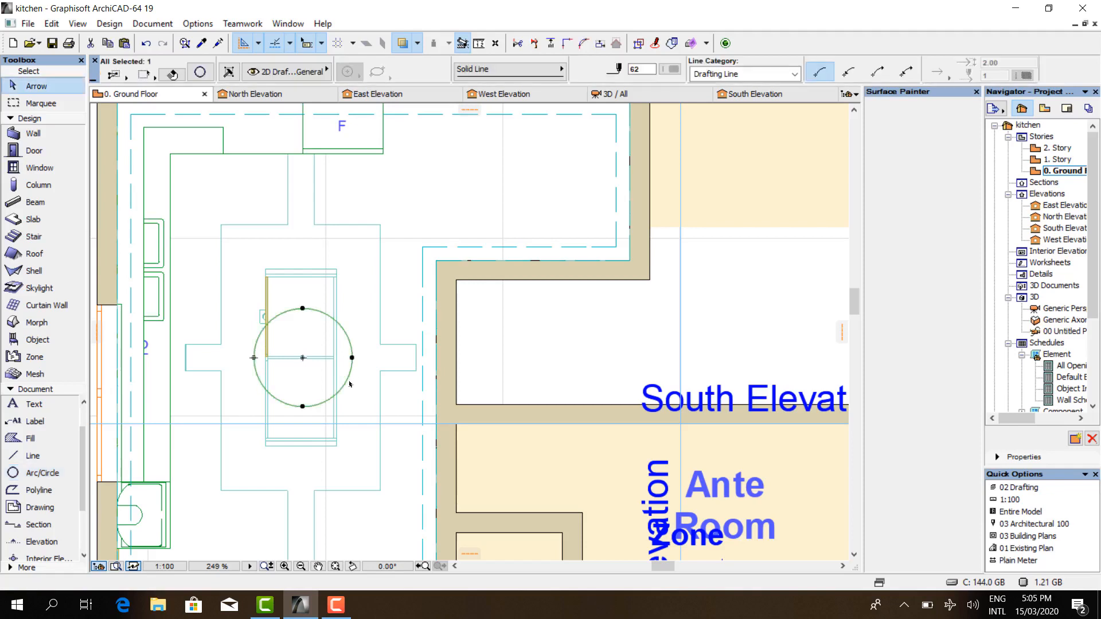
key(ctrl+d)
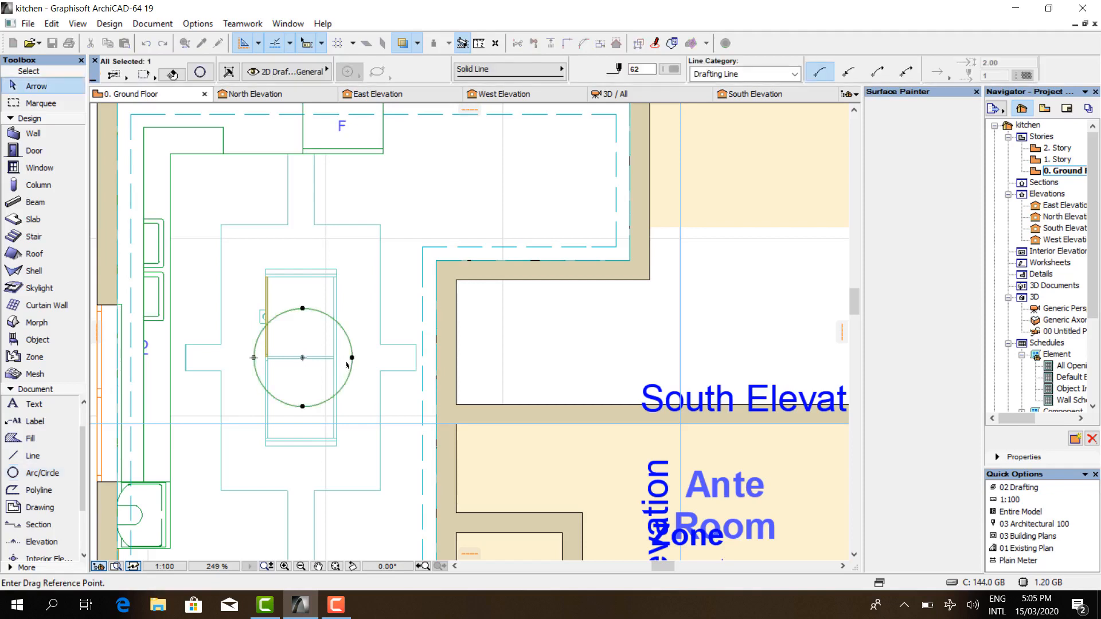
key(Escape)
key(Escape)
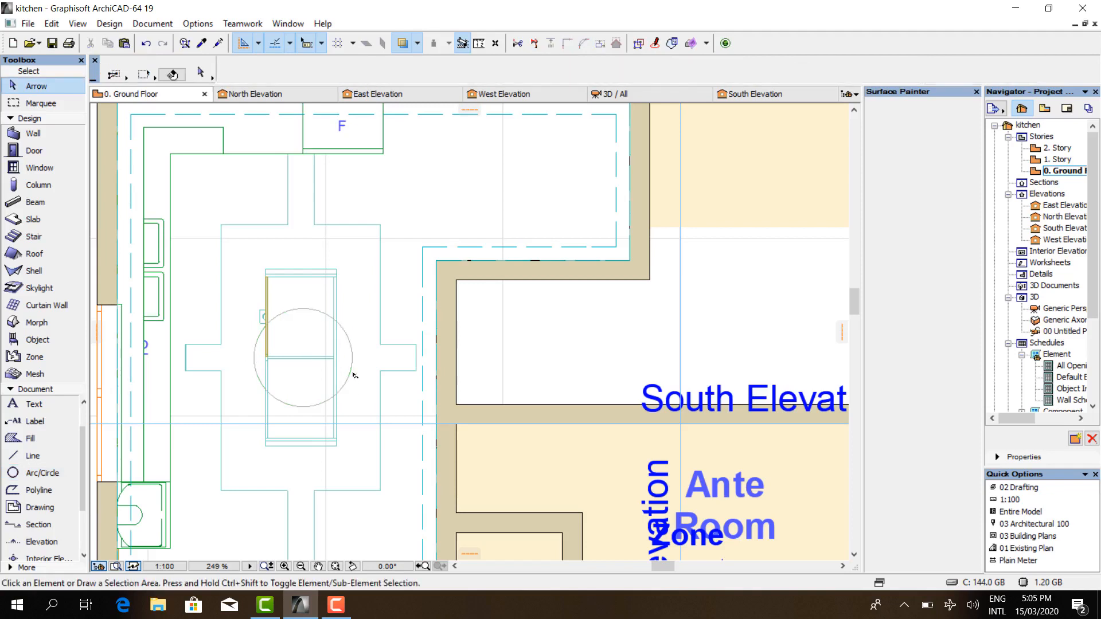
- Drag a copy of the circle by its centre to the empty area outside the building, straight below the kitchen on the plan
click(342, 392)
right_click(340, 370)
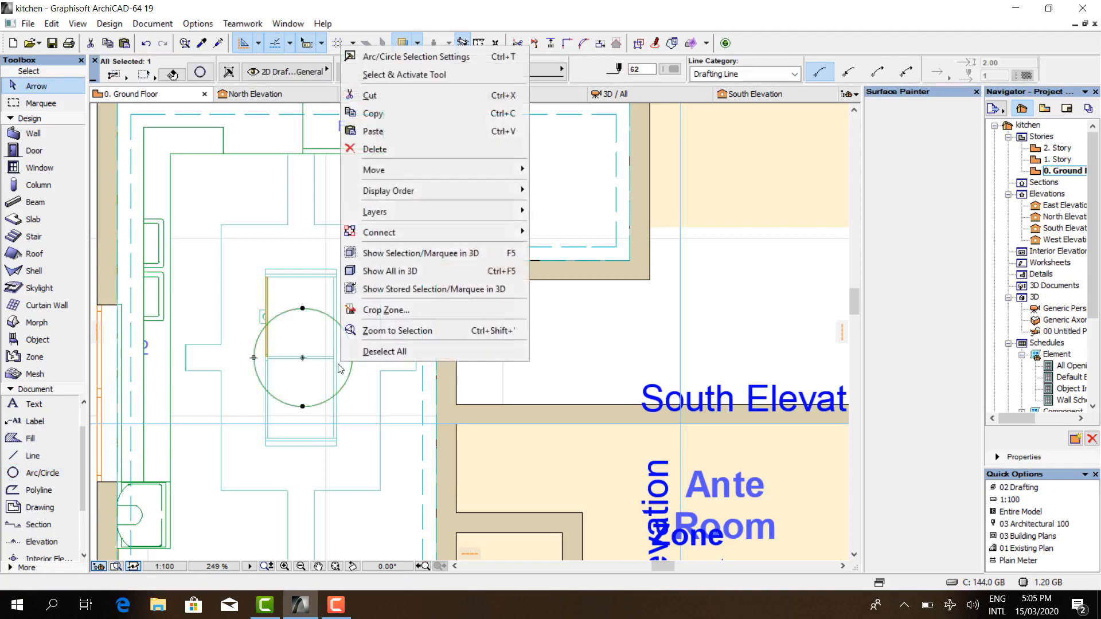
mouse_move(414, 172)
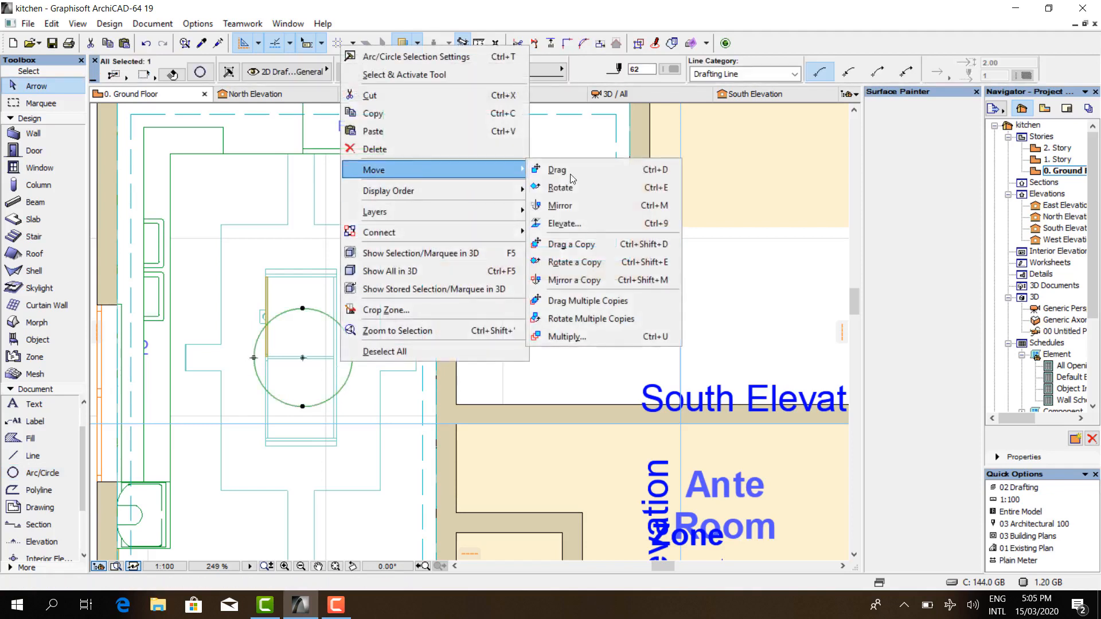
click(581, 246)
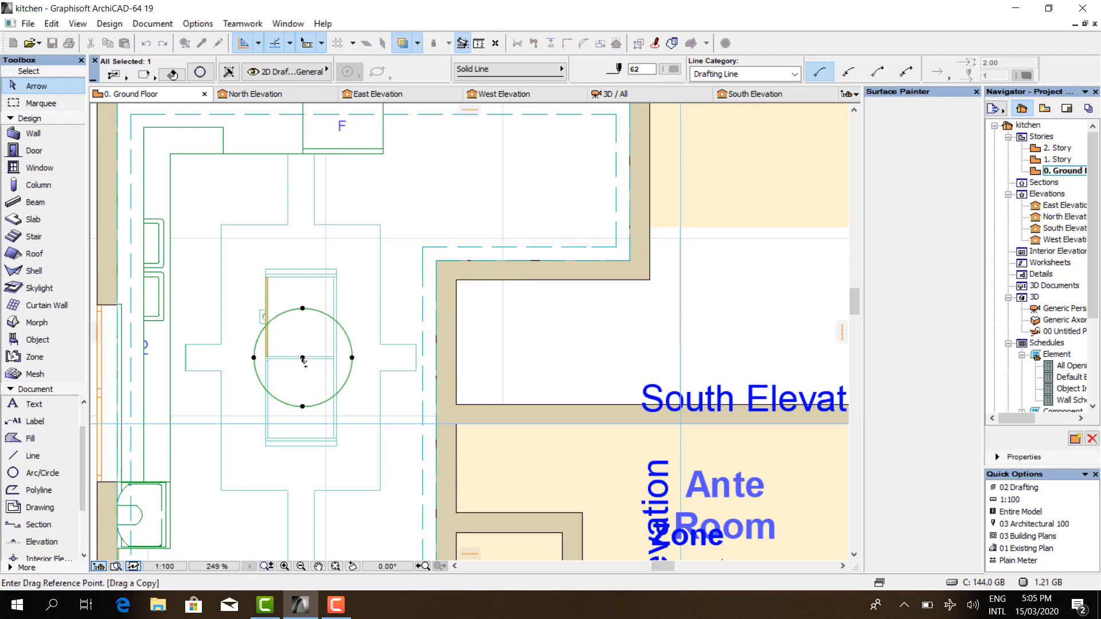
click(303, 360)
scroll(331, 262, down, 6)
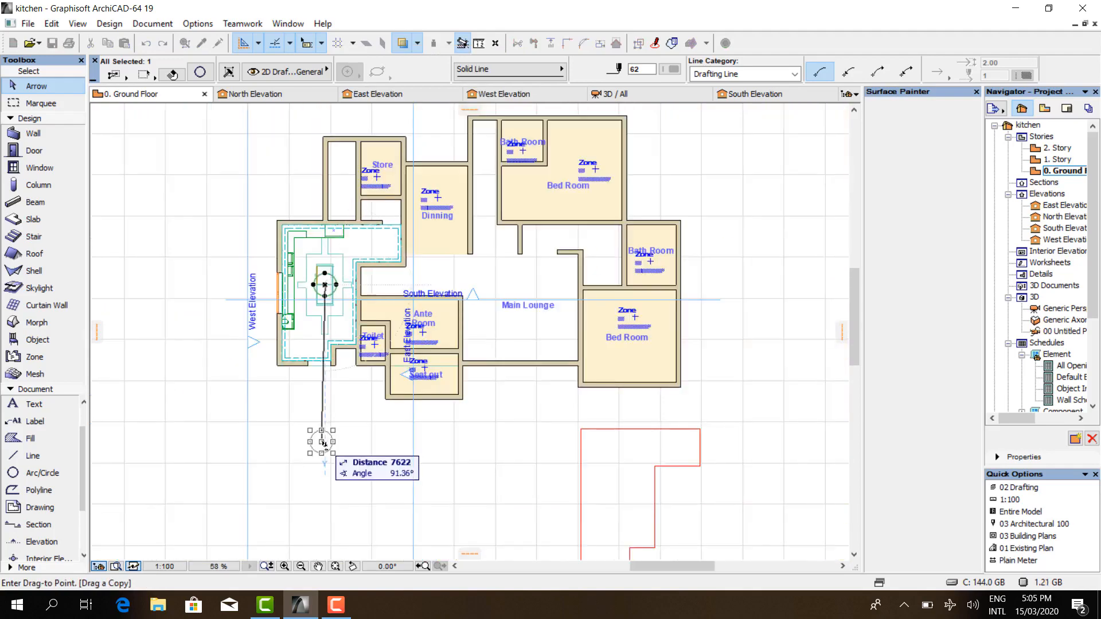
click(325, 434)
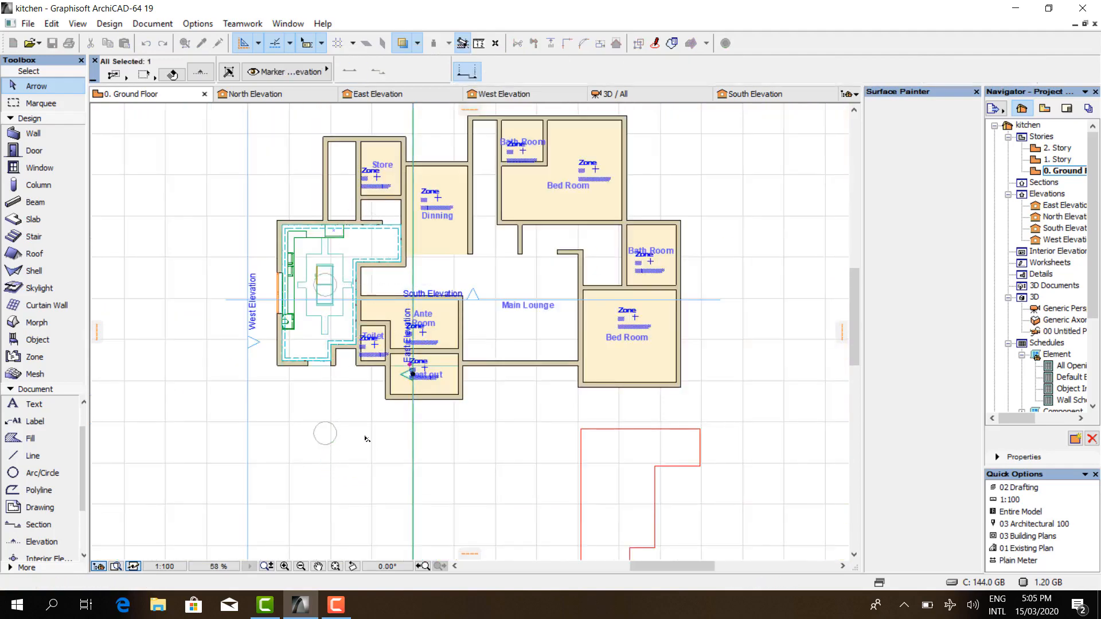
scroll(344, 437, up, 2)
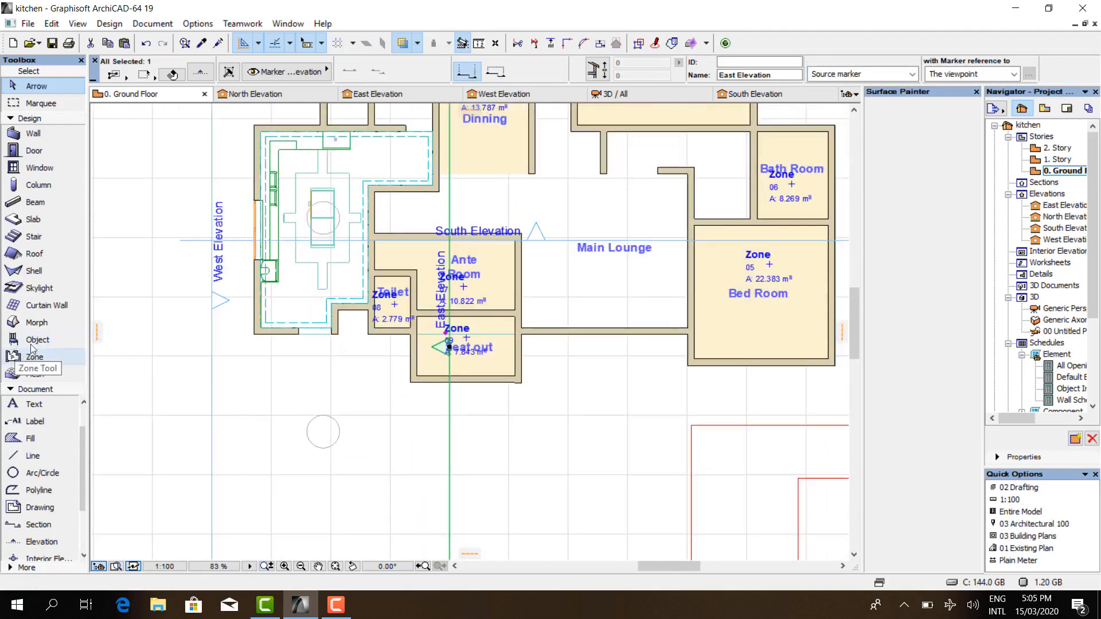
click(36, 323)
scroll(322, 429, up, 7)
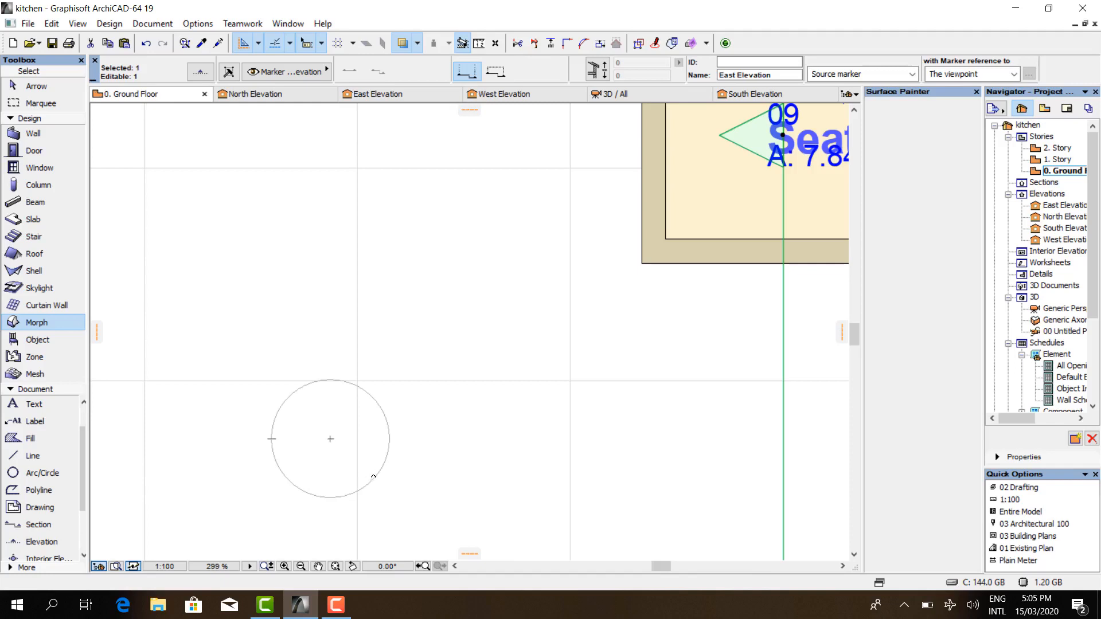
key(Escape)
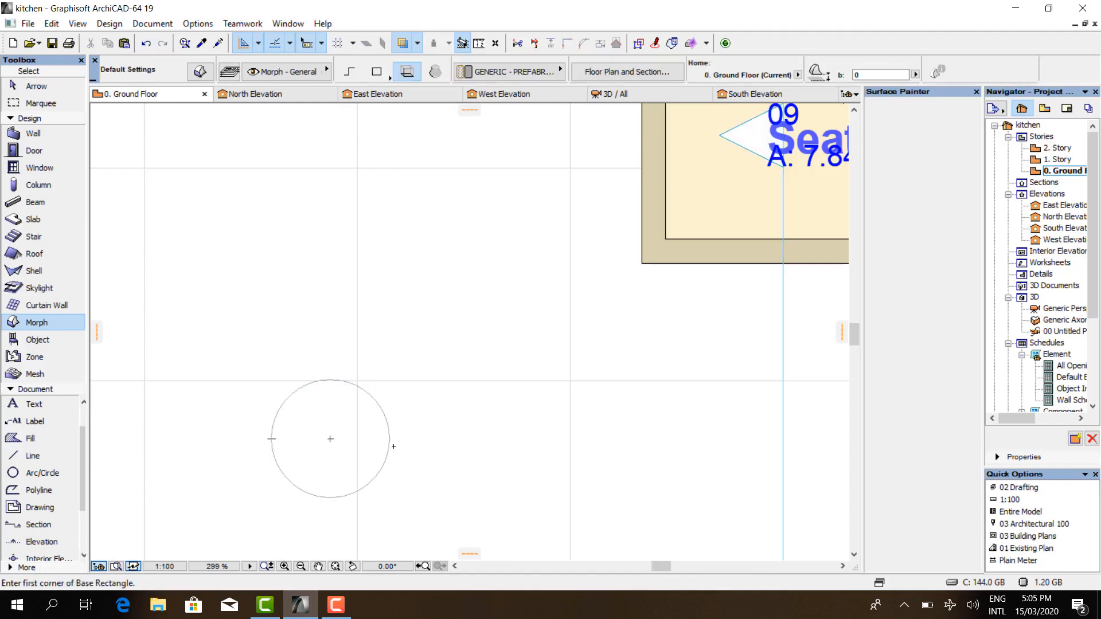
key(Escape)
- Multiply the circle below the kitchen into four incremental dragged copies, forming a horizontal row with small gaps, and deselect them
click(389, 449)
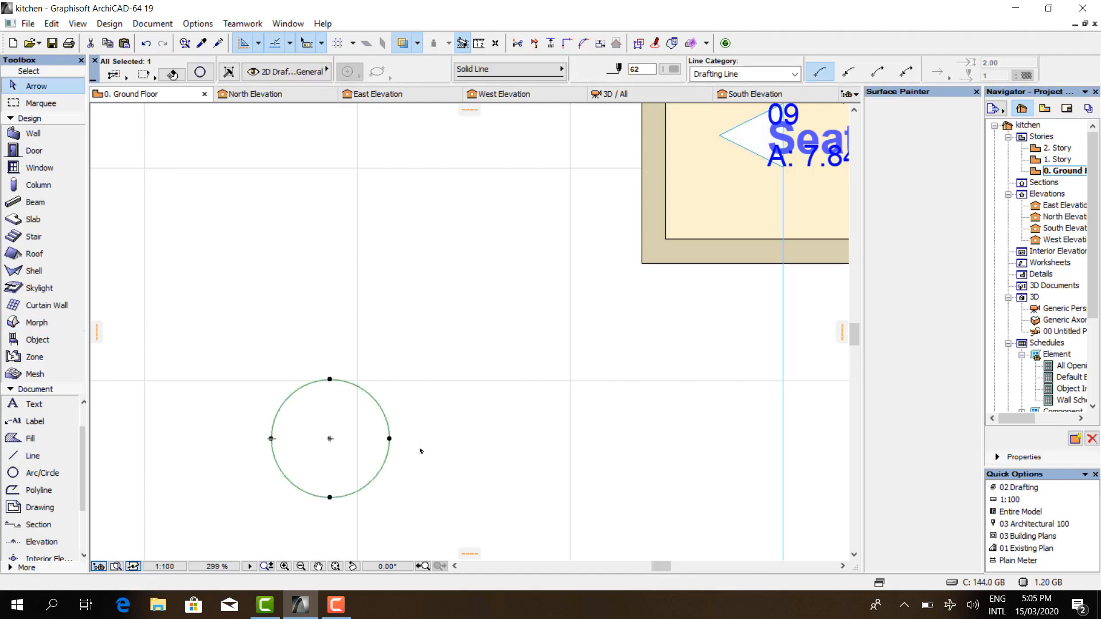
right_click(427, 451)
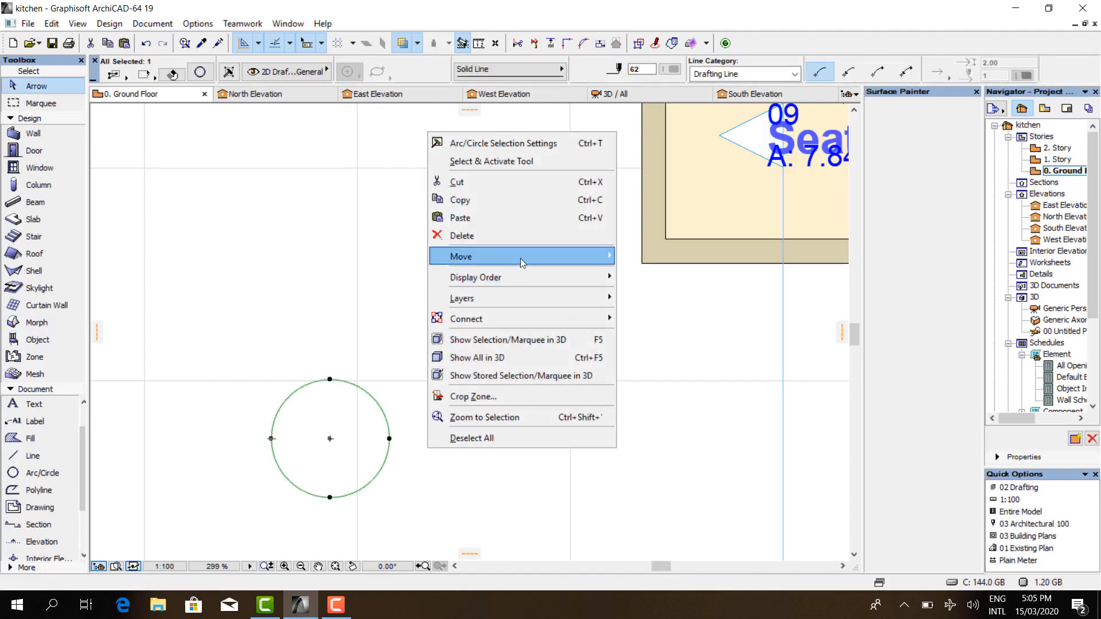
mouse_move(521, 261)
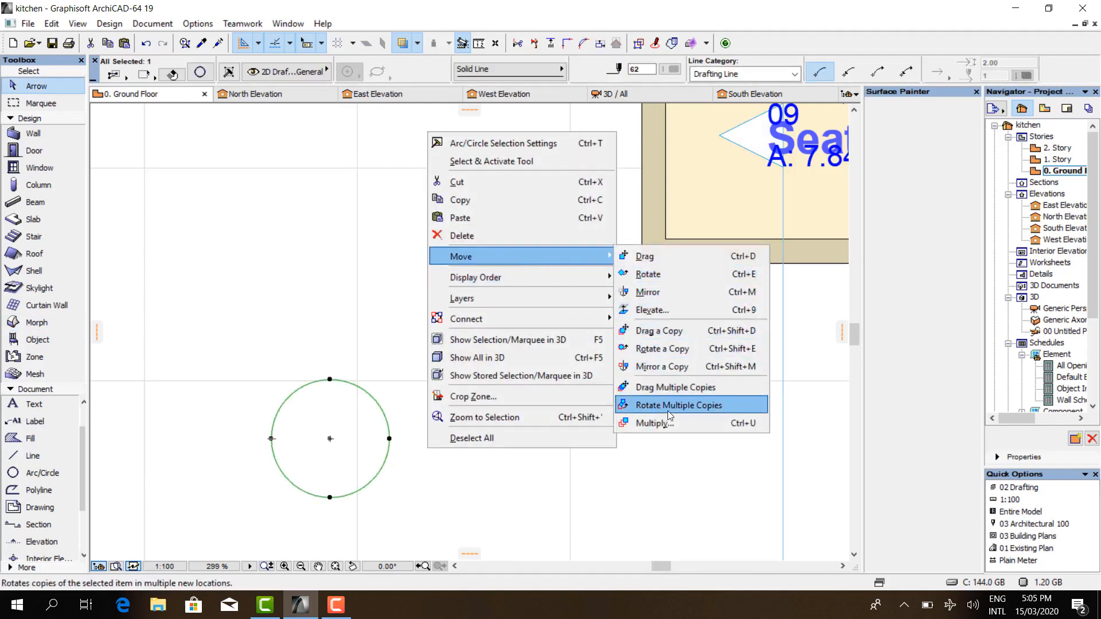
click(654, 423)
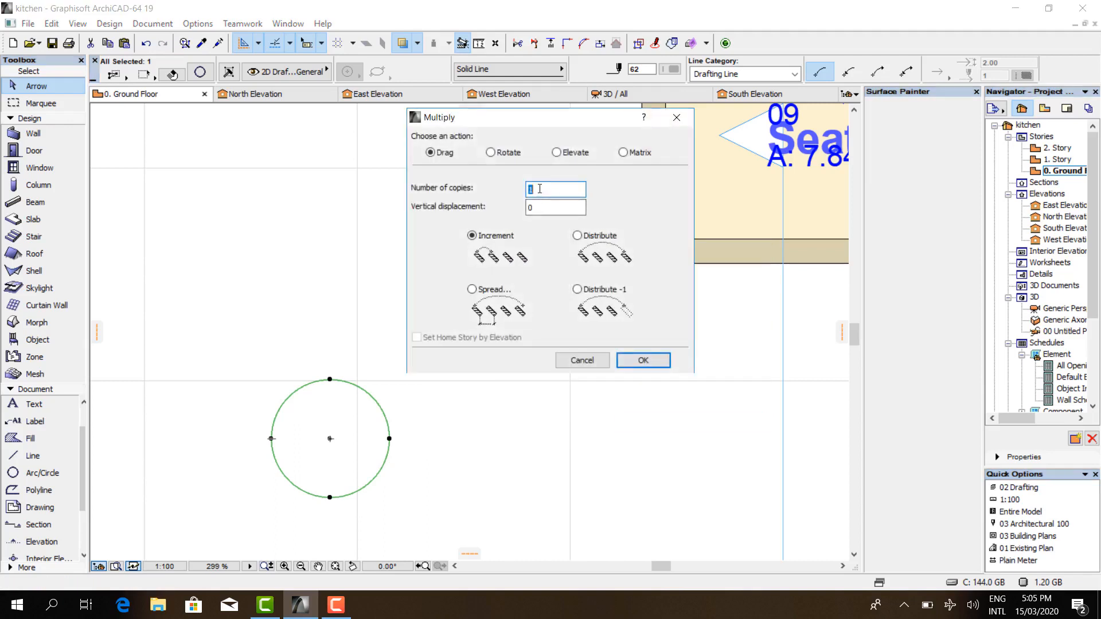
click(650, 363)
click(271, 444)
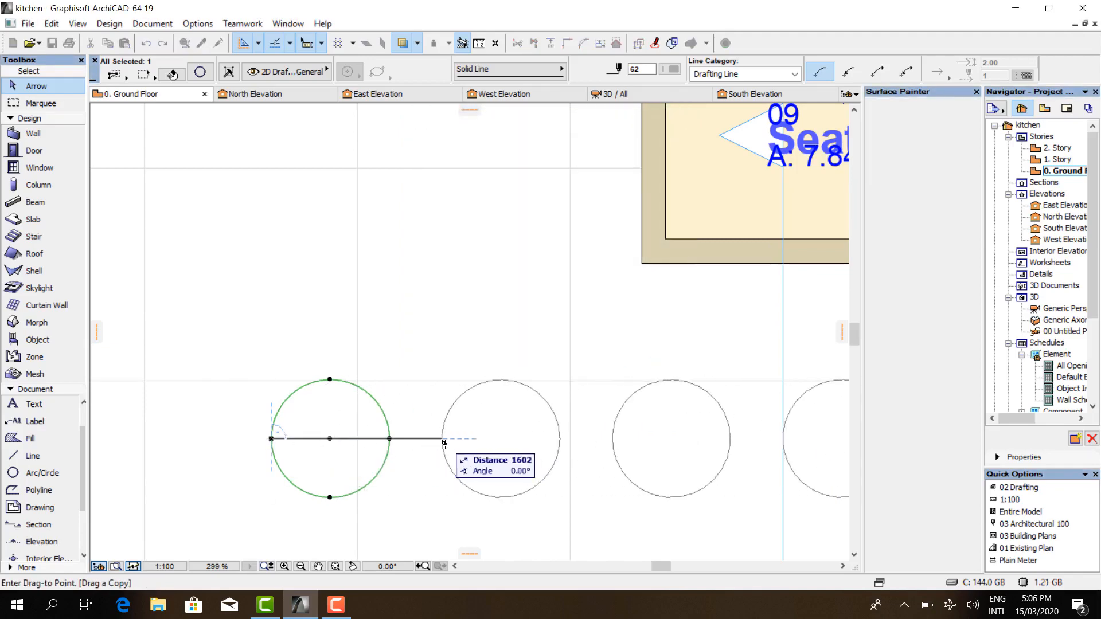
click(411, 440)
scroll(170, 433, down, 3)
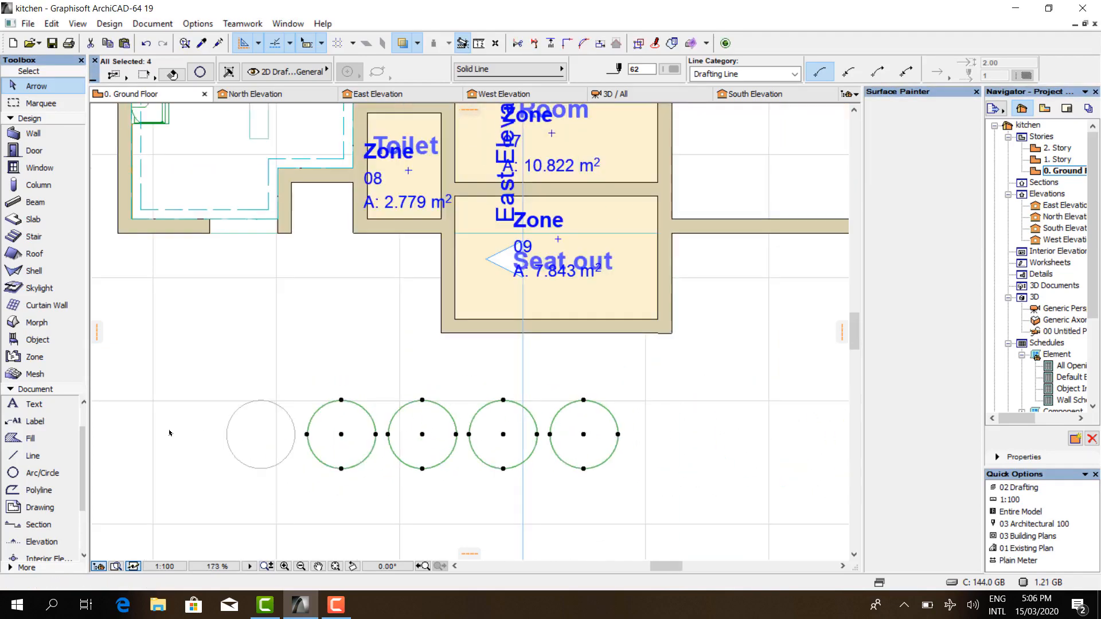
click(425, 497)
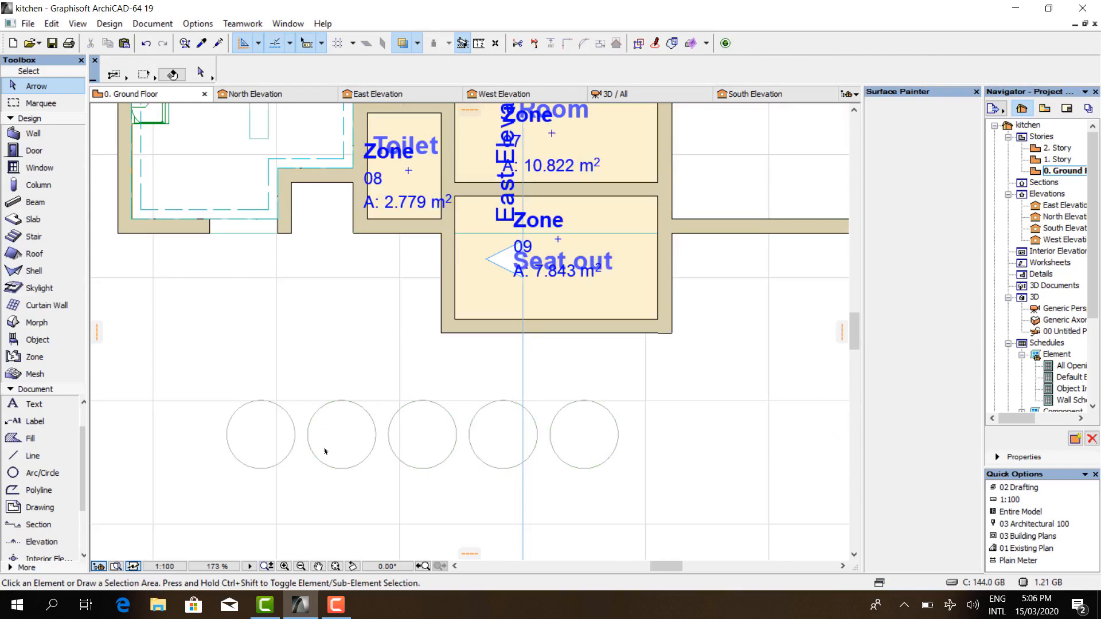
- Resize the second circle in the row to a radius of 505 mm
click(295, 443)
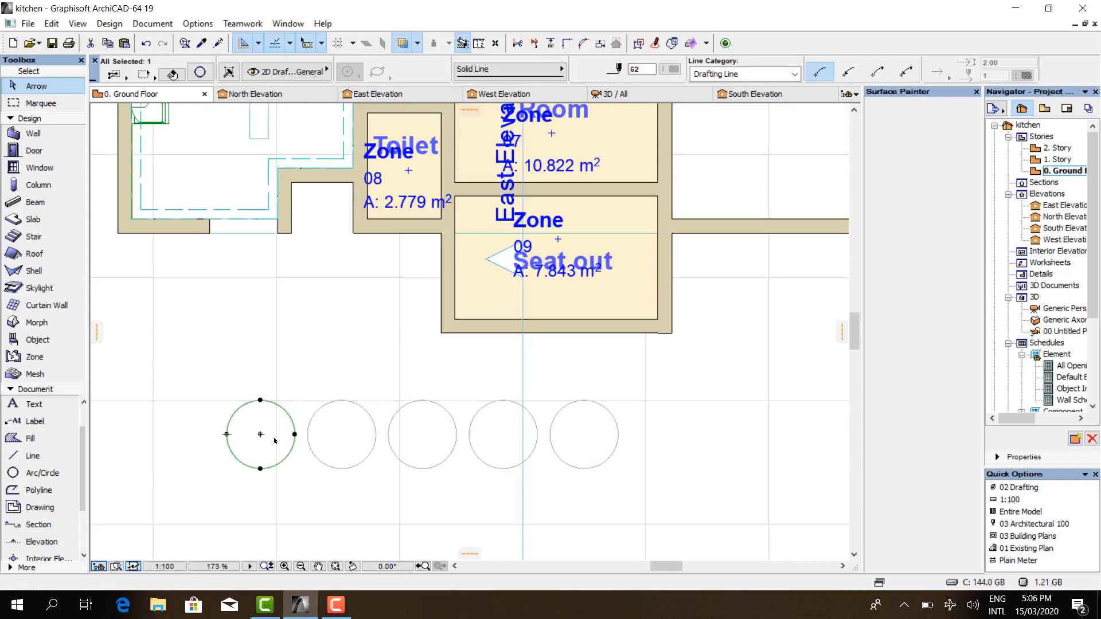
scroll(274, 441, up, 3)
click(451, 433)
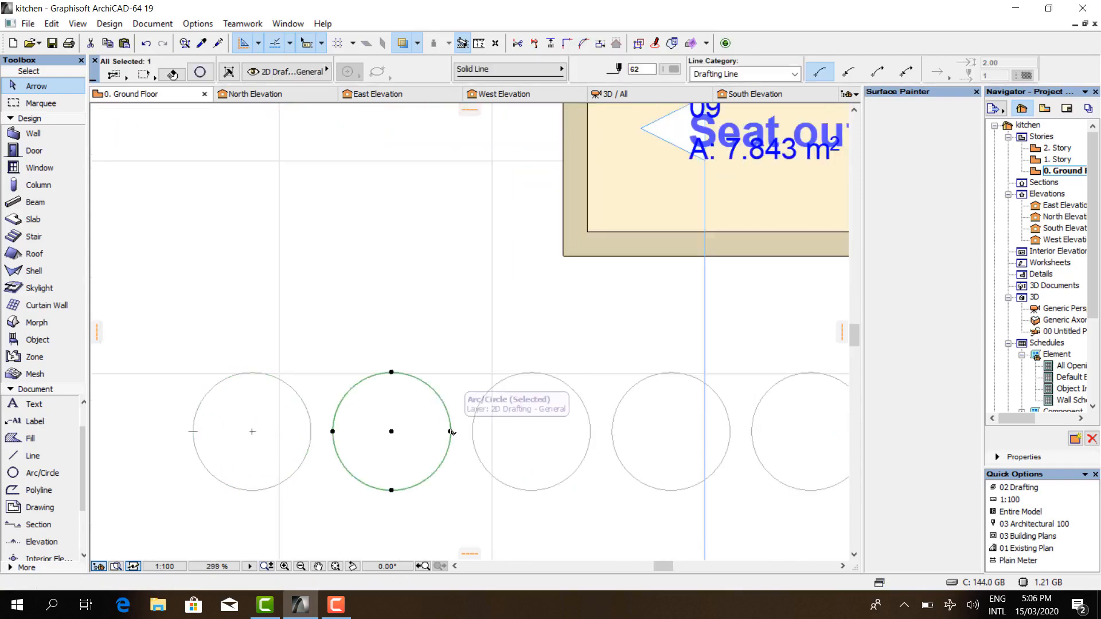
click(450, 432)
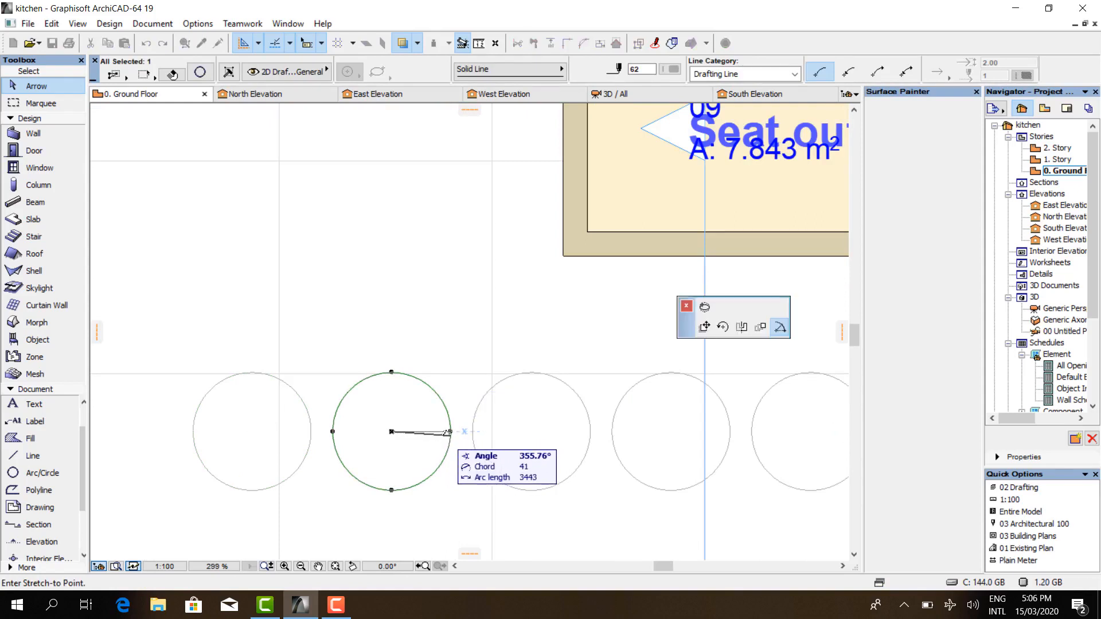
key(Escape)
scroll(450, 430, up, 1)
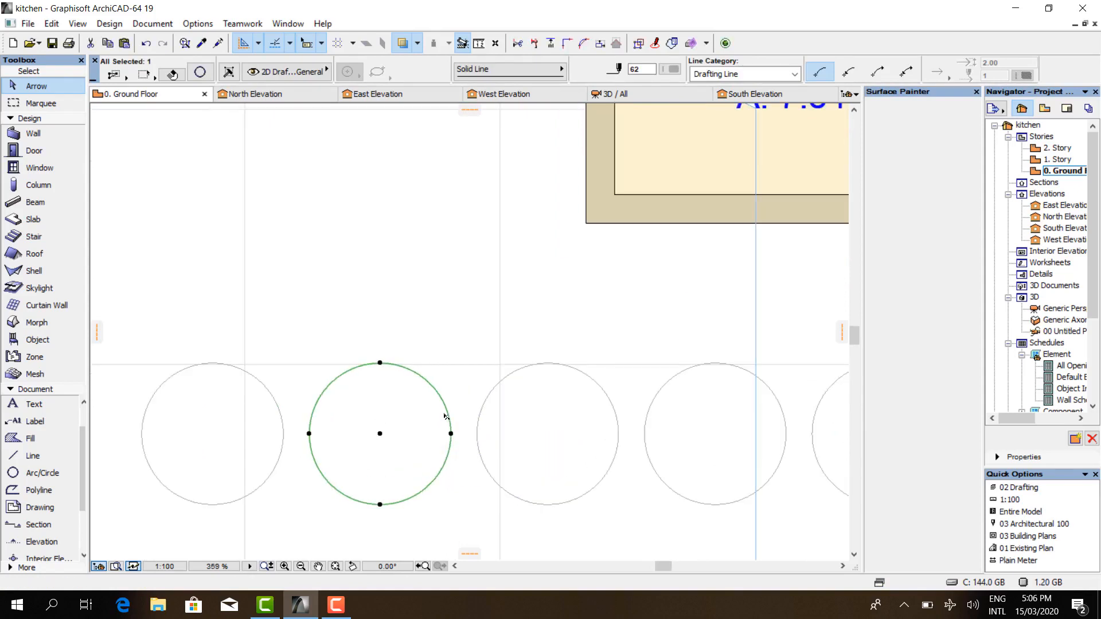
click(452, 448)
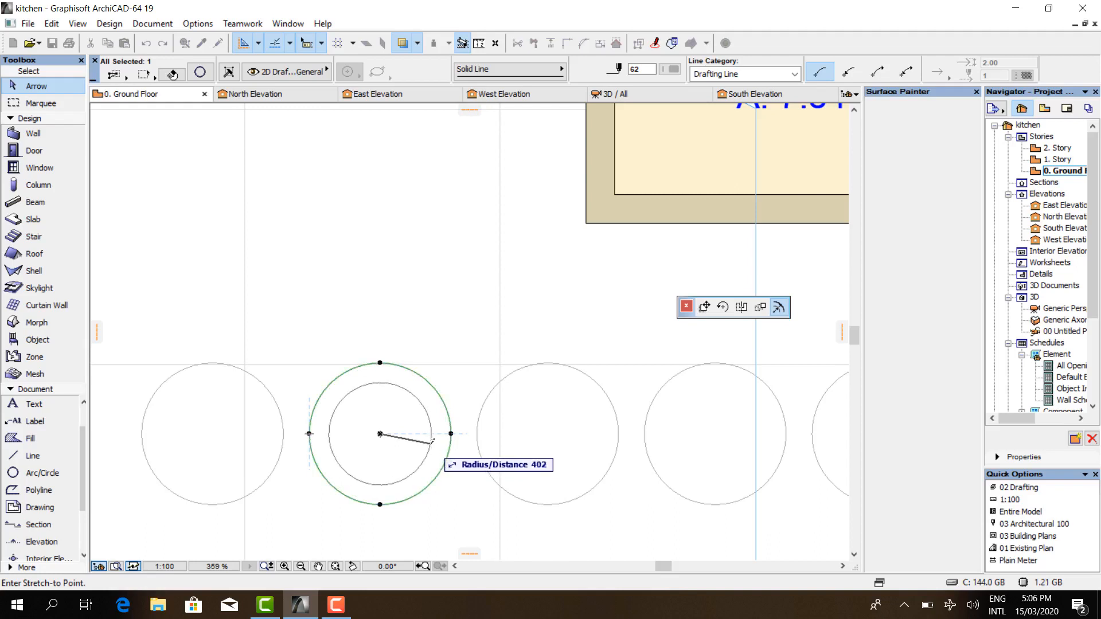
text(5)
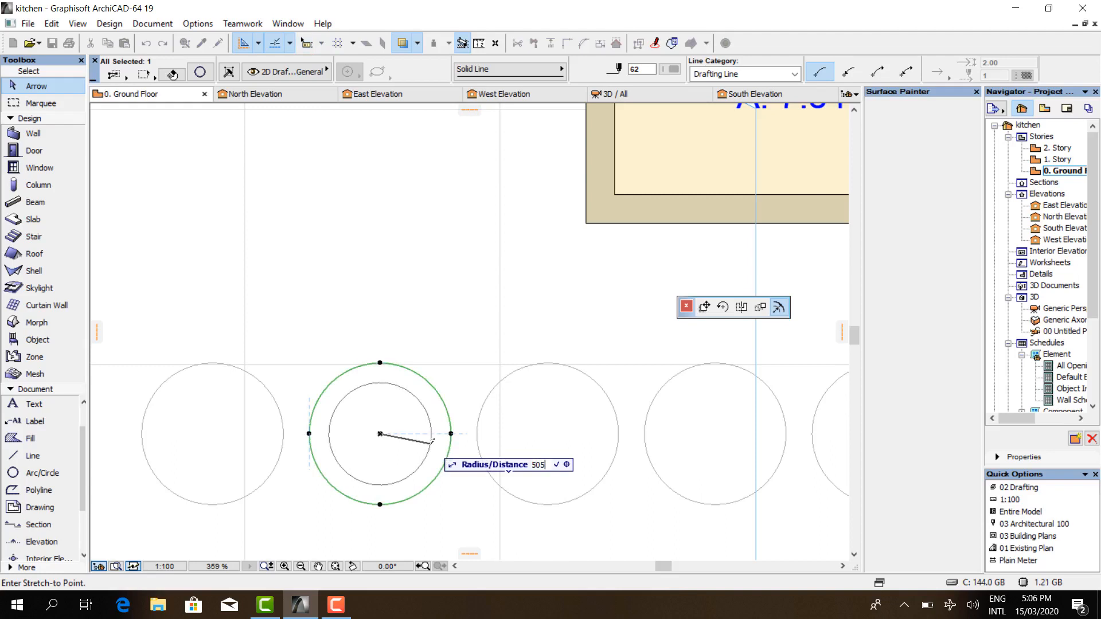
text(05)
key(Return)
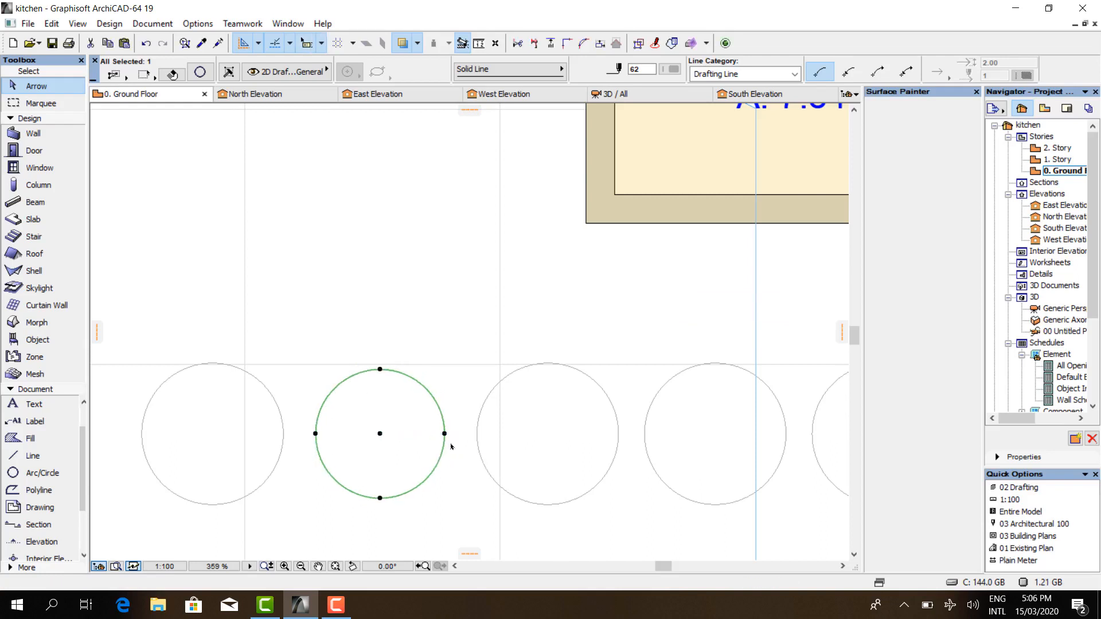
- Resize the third circle in the row to a radius of 455 mm
click(616, 452)
click(618, 433)
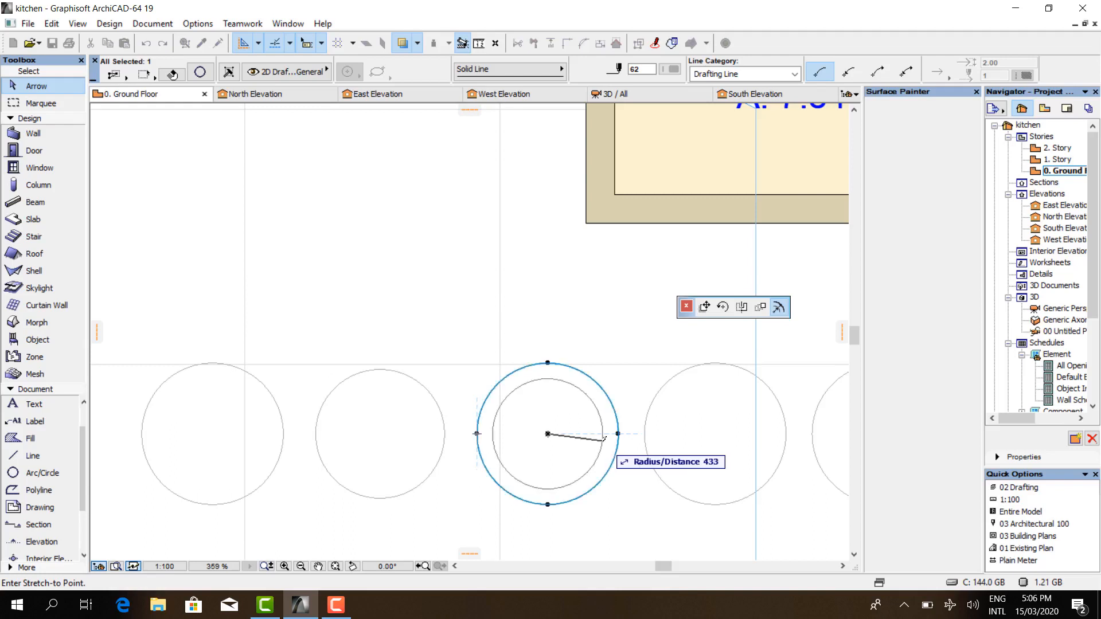
text(455)
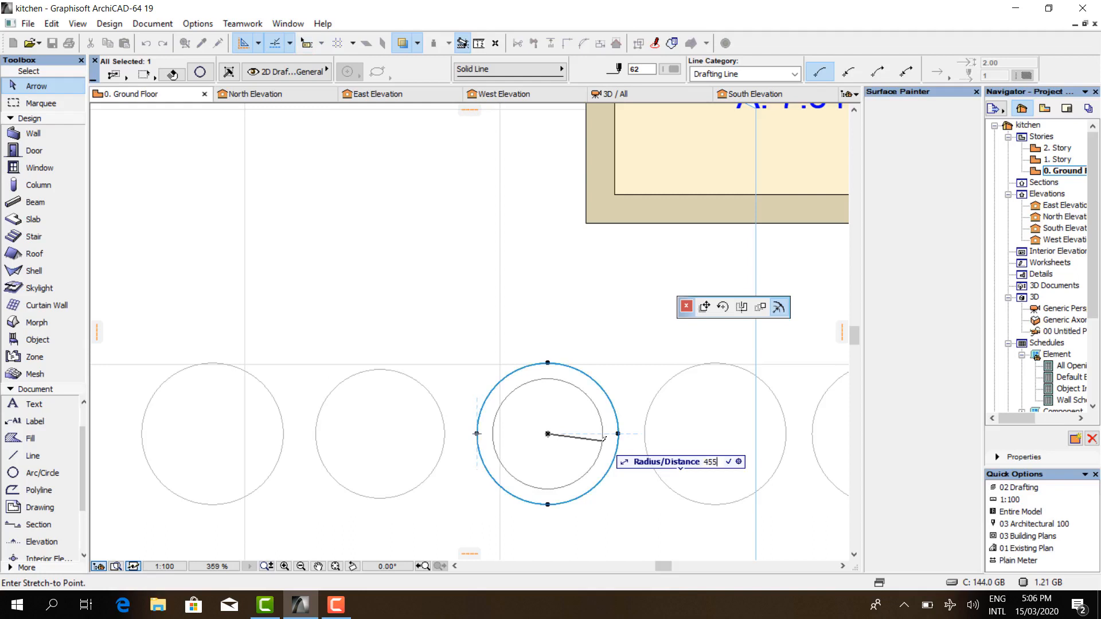
key(Return)
- Resize the fourth circle in the row to a radius of 355 mm and deselect it
scroll(487, 449, down, 2)
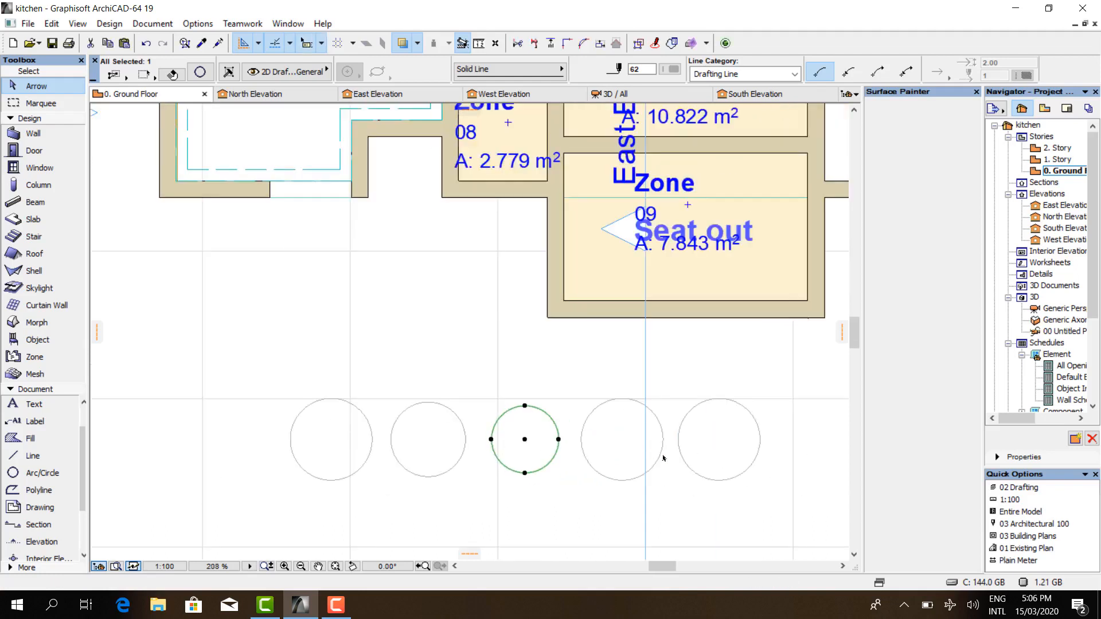
scroll(663, 458, up, 3)
click(664, 449)
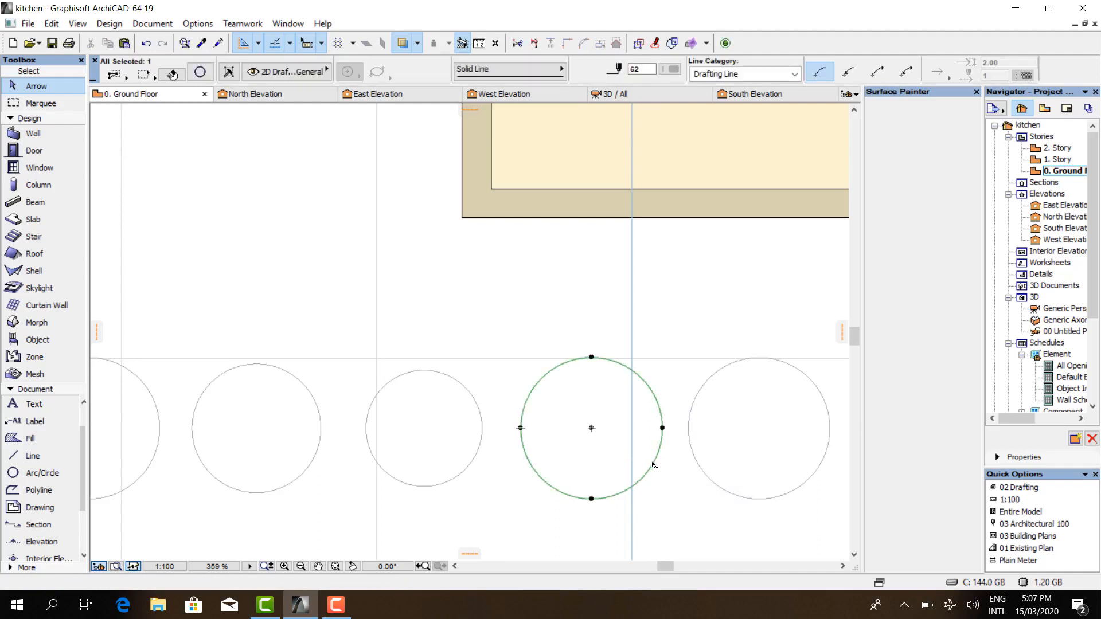
click(654, 465)
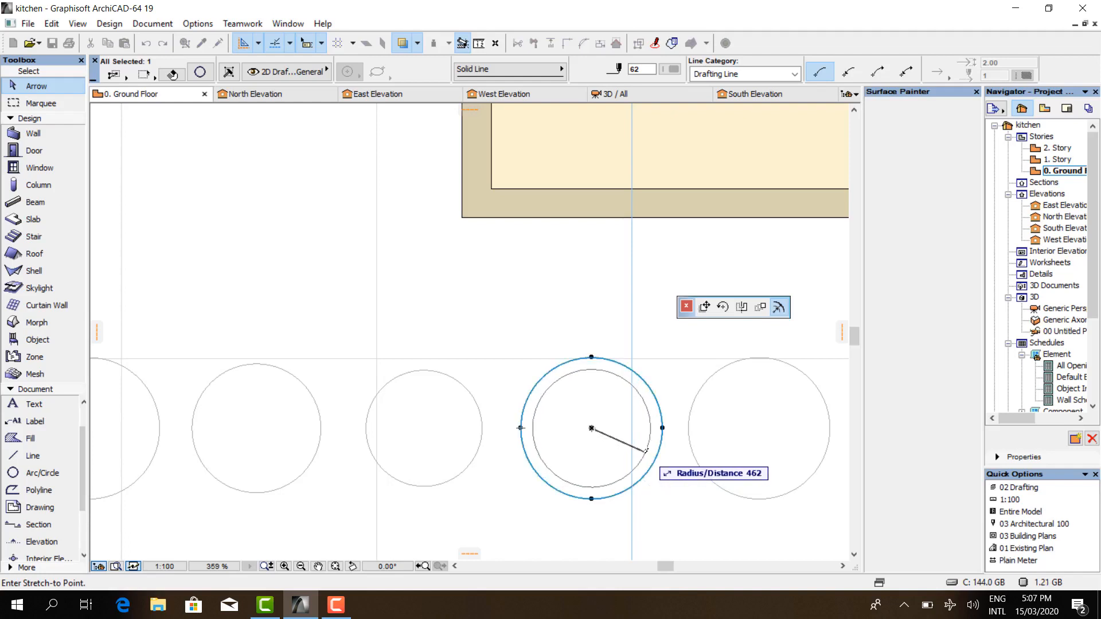
text(355)
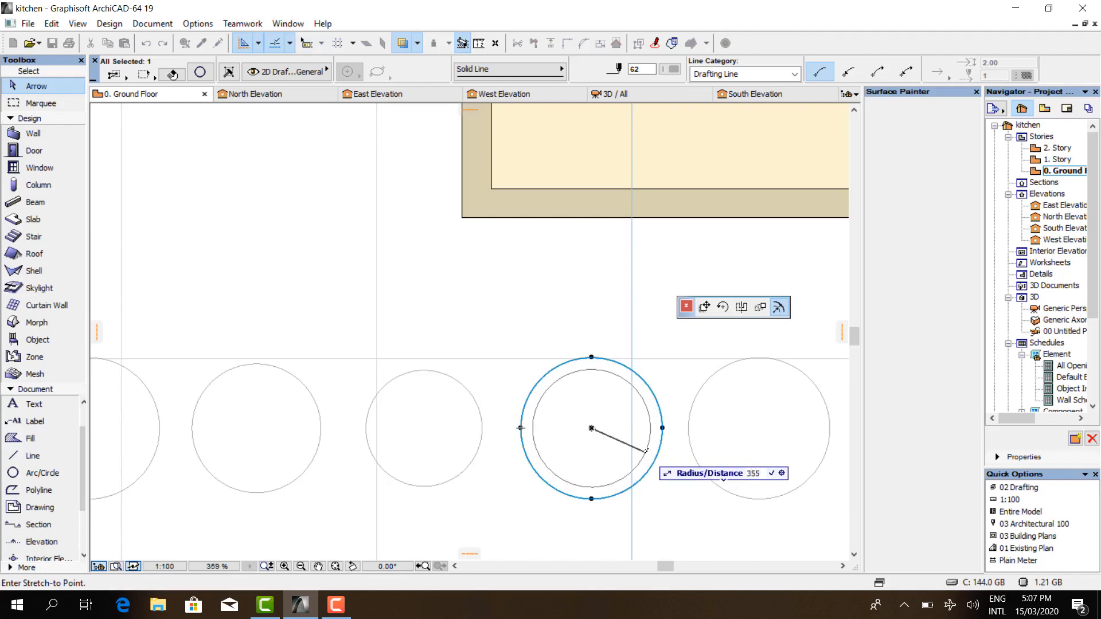
key(Return)
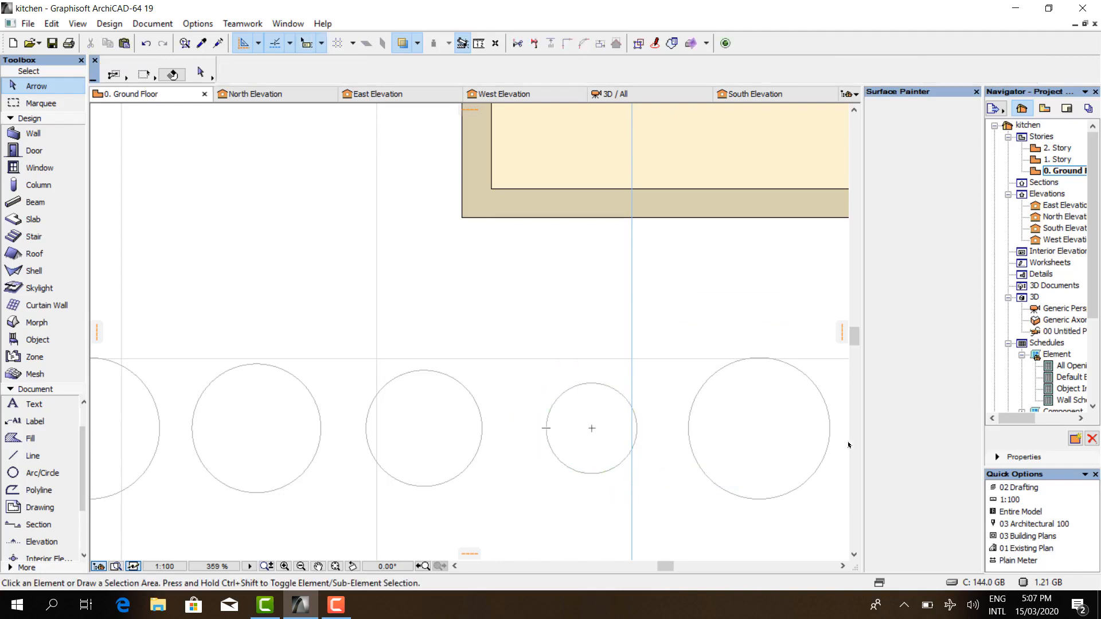
- Resize the fifth circle in the row to a radius of 305 mm and deselect it
scroll(848, 445, down, 3)
click(729, 469)
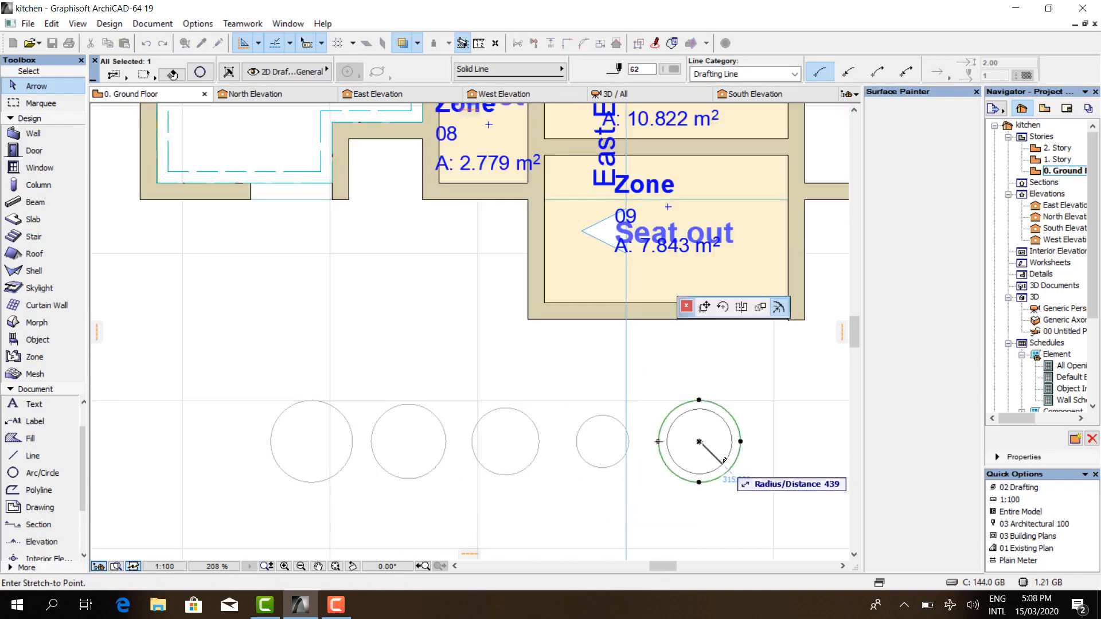
text(305)
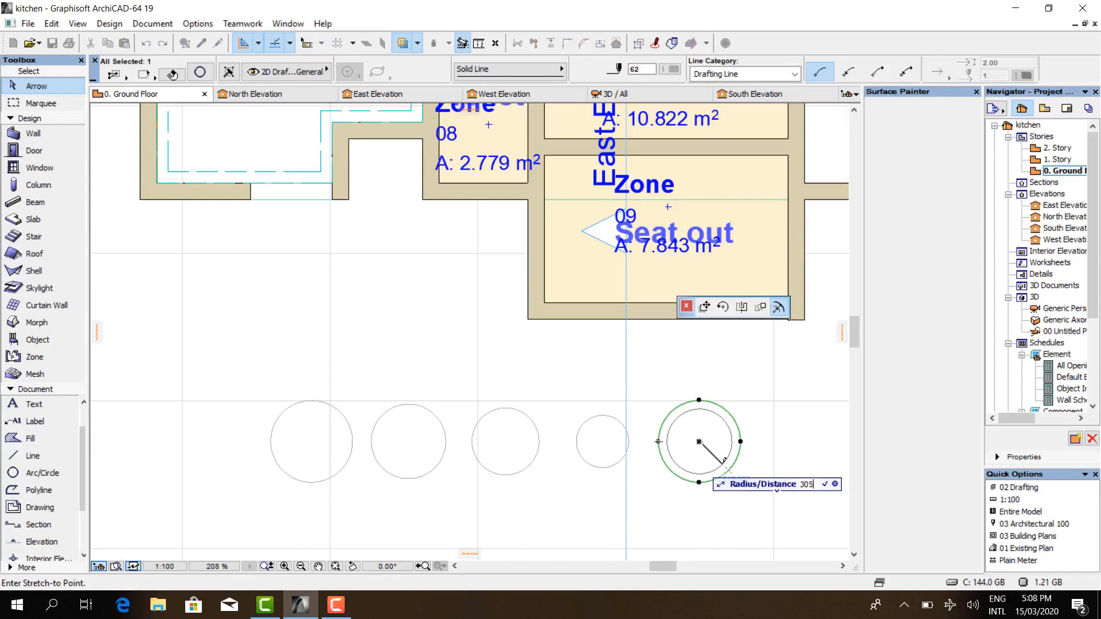
key(Return)
click(708, 479)
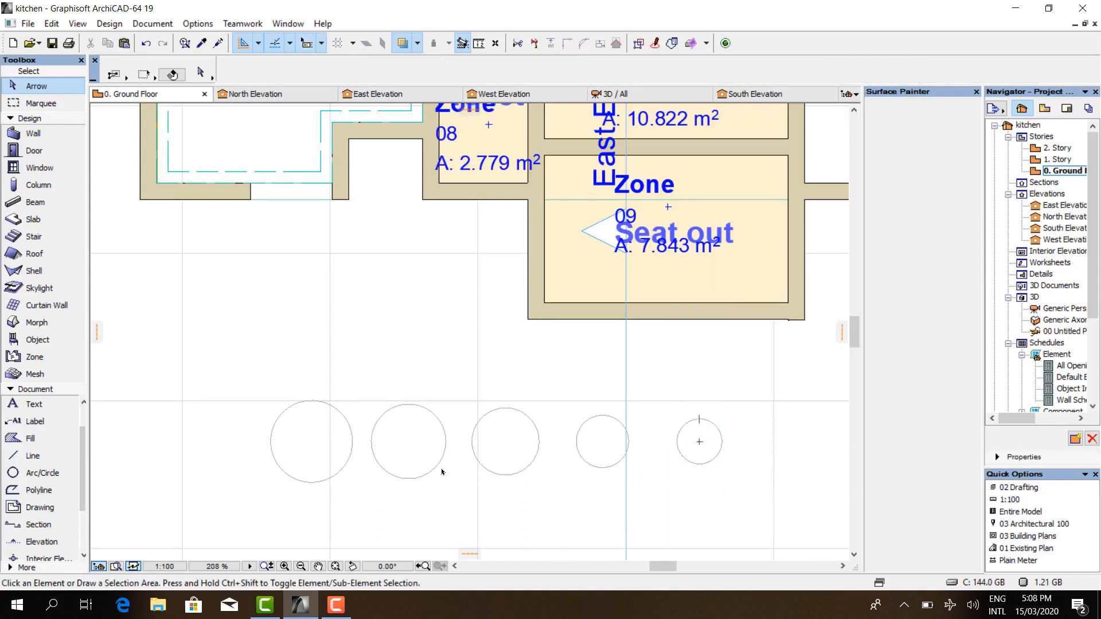
scroll(340, 473, up, 3)
click(343, 470)
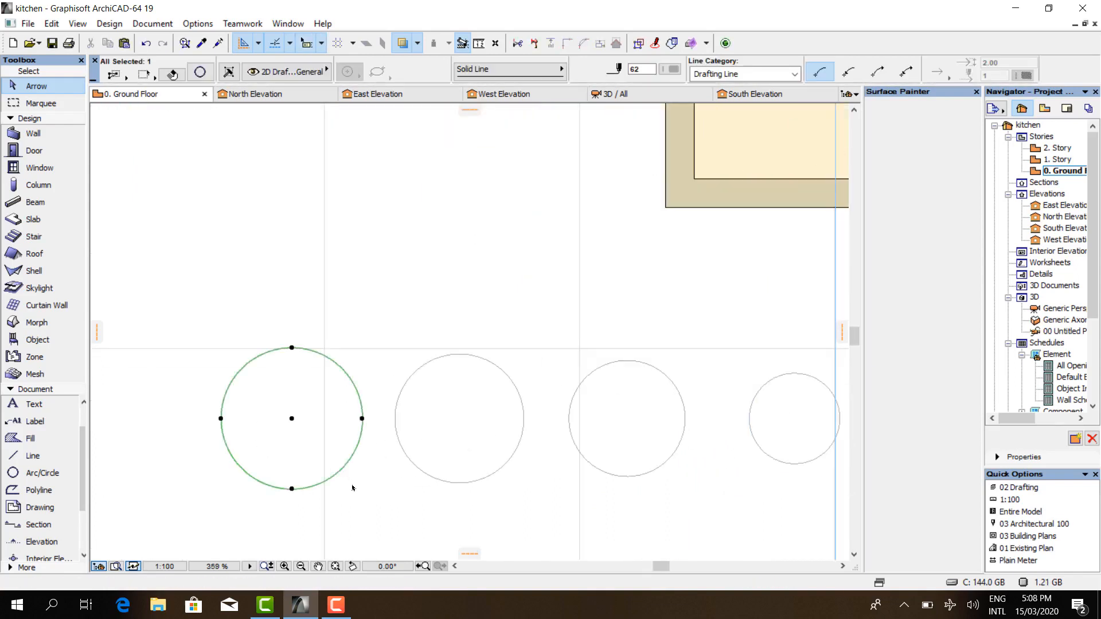
scroll(274, 393, down, 3)
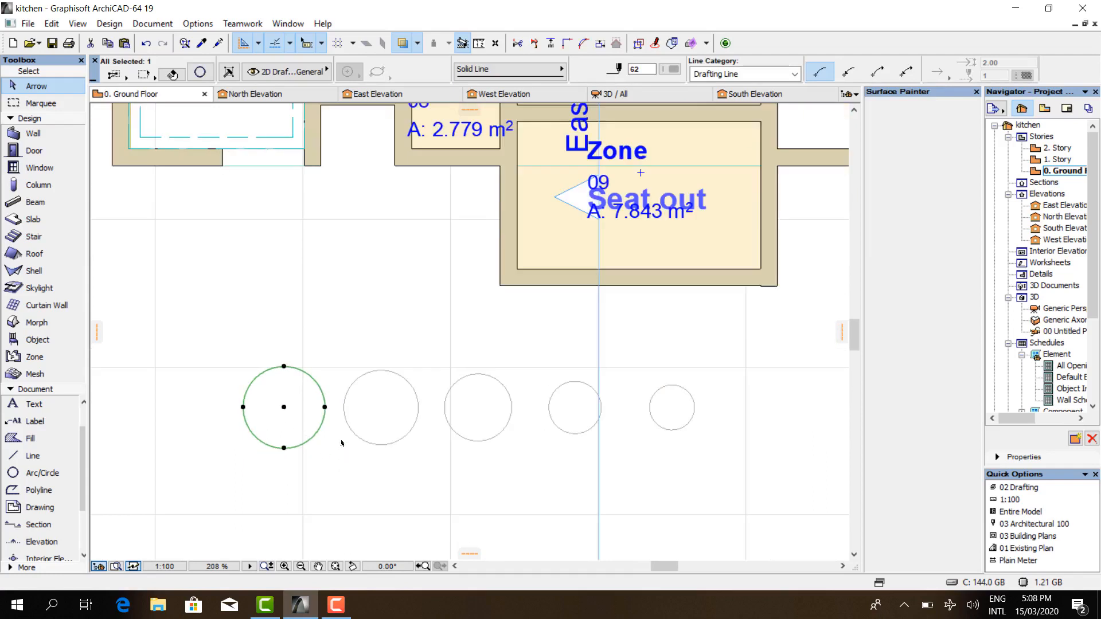
click(305, 455)
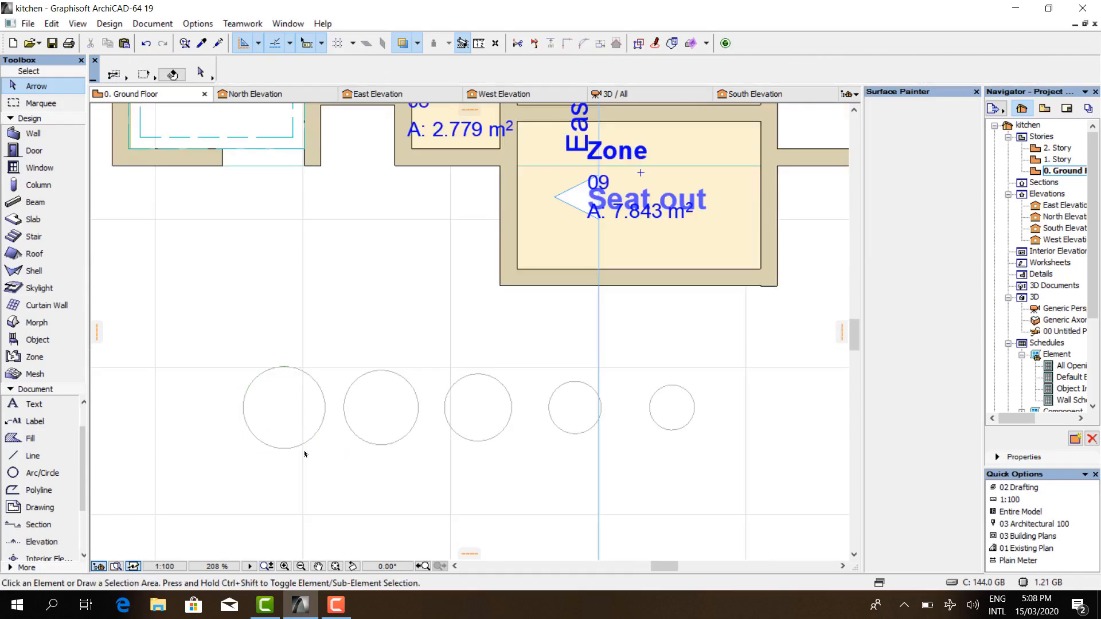
- Create a flat morph from each of the five circles in the row with the Magic Wand
click(36, 323)
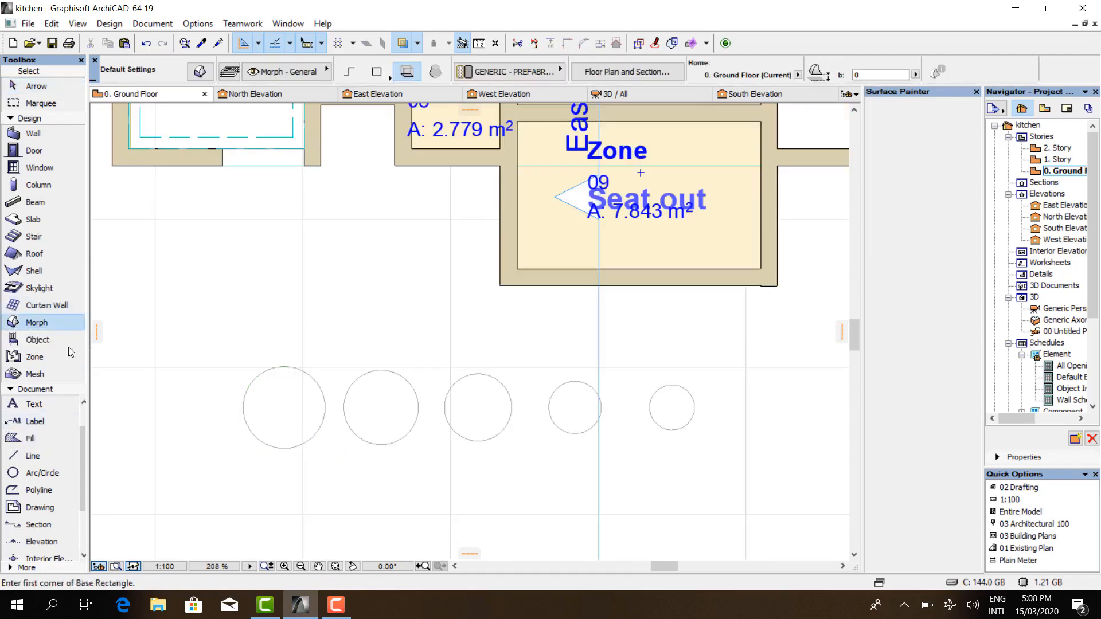
click(285, 449)
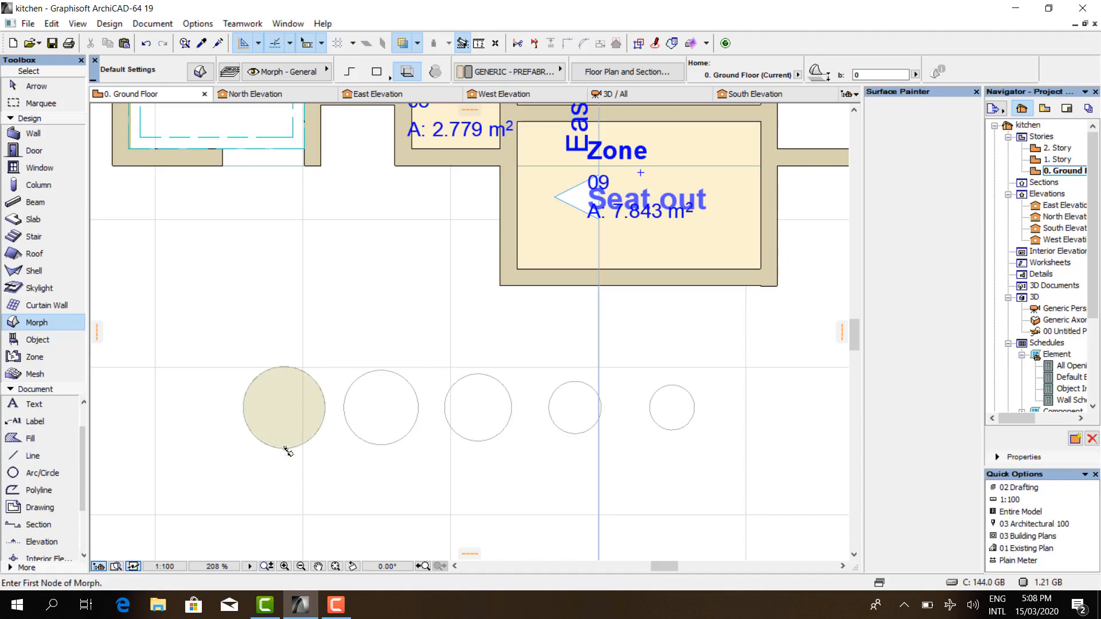
click(389, 446)
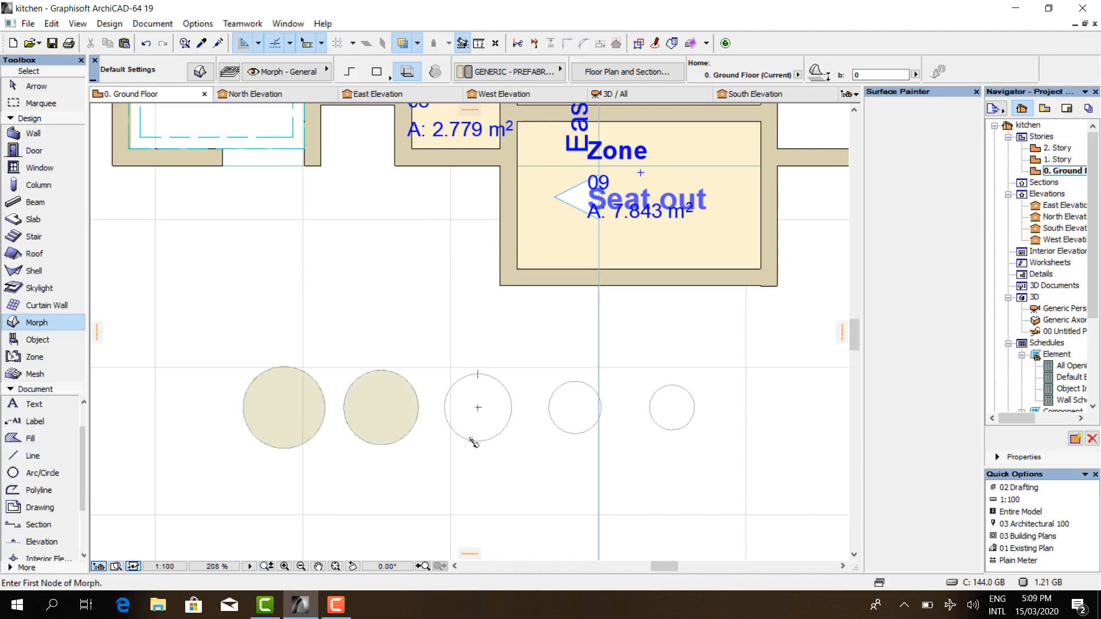
click(479, 443)
click(572, 435)
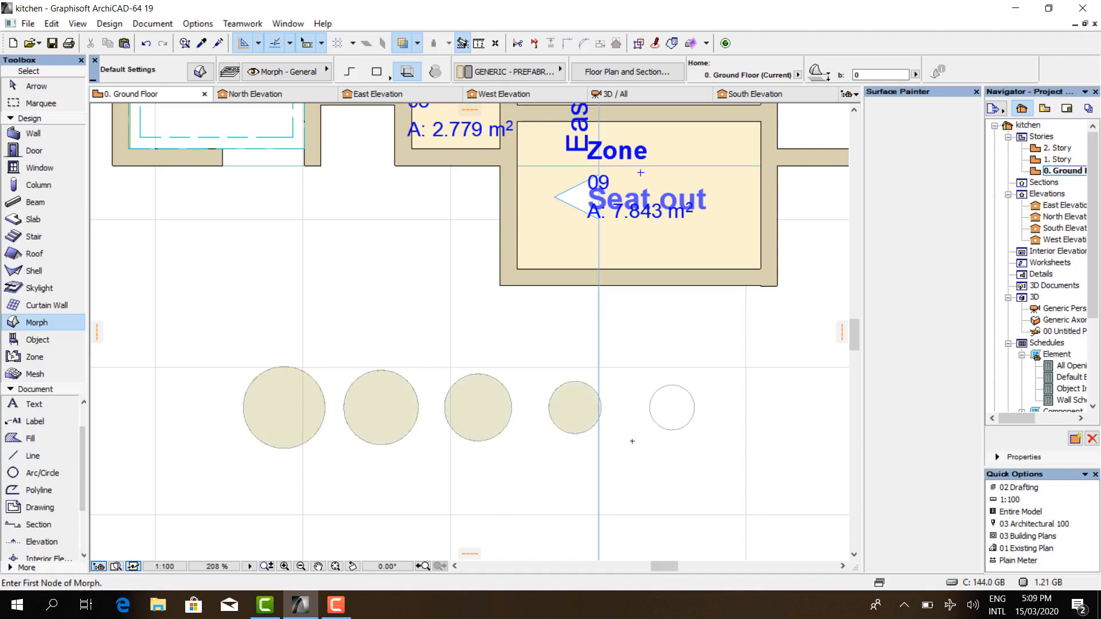
click(663, 431)
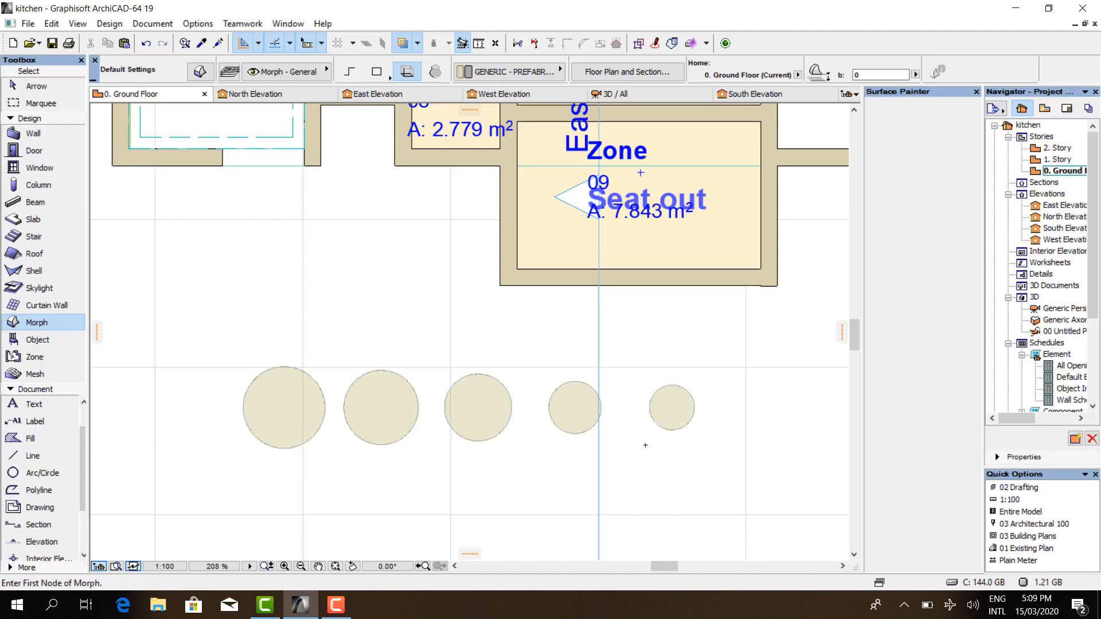
- Open the 3D view and bring the row of flat circular morphs outside the building into view
key(Escape)
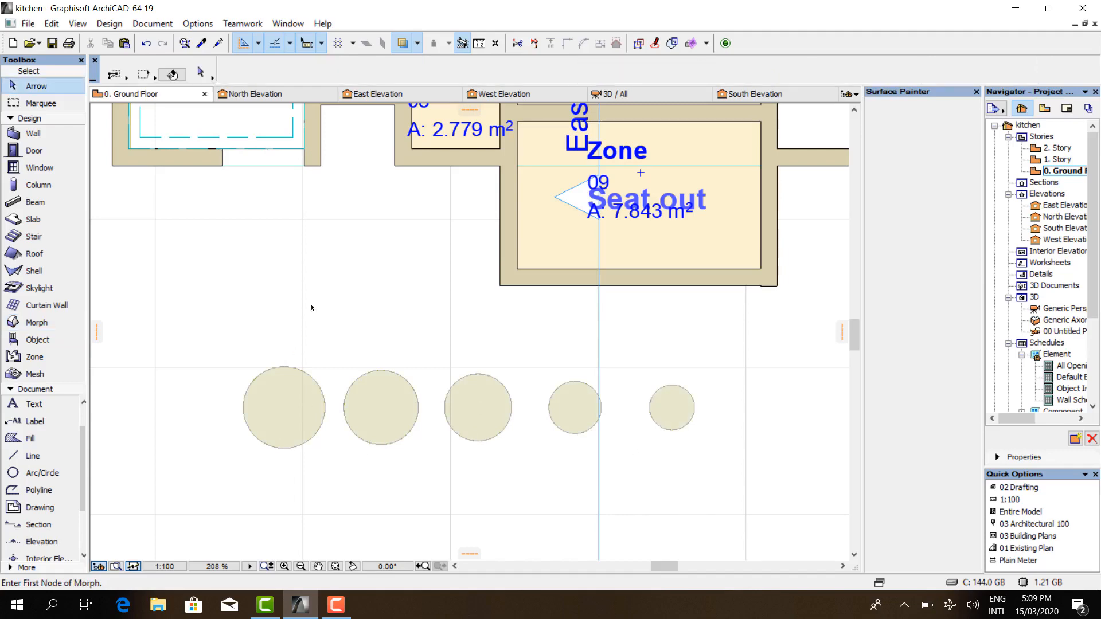
click(641, 98)
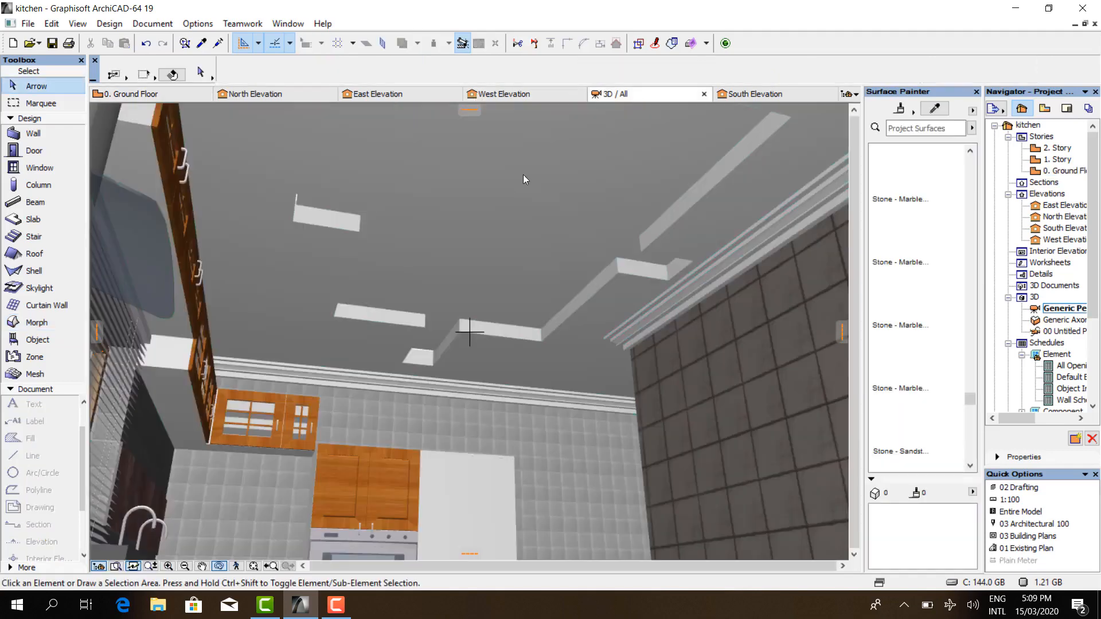
scroll(338, 381, down, 5)
drag(337, 381, 350, 242)
drag(490, 464, 551, 487)
scroll(566, 490, up, 5)
scroll(565, 494, up, 5)
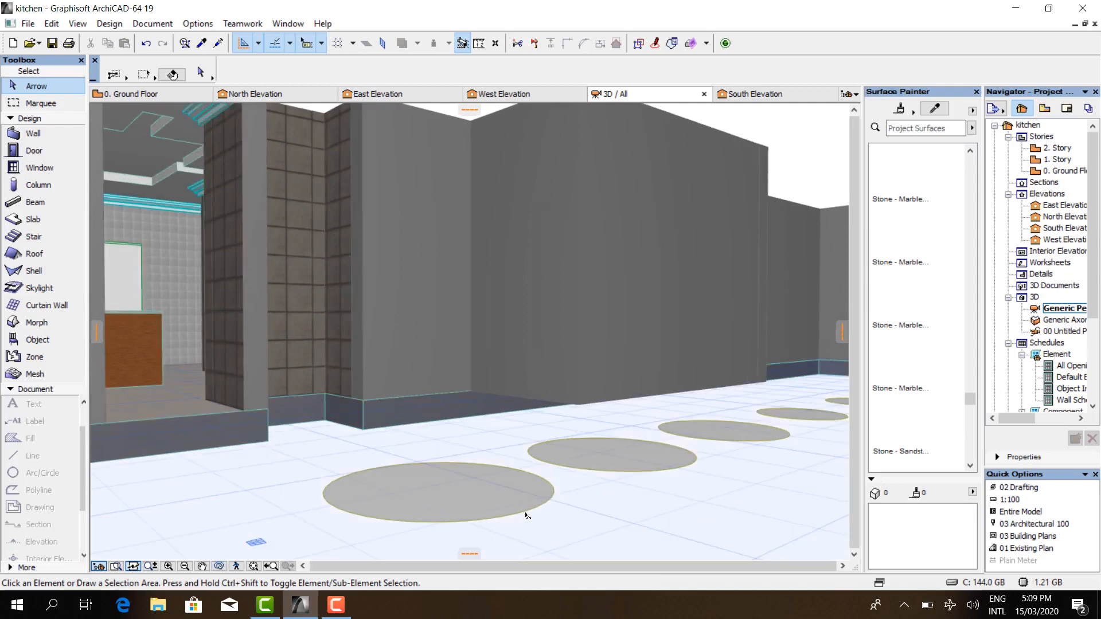
click(523, 513)
click(519, 513)
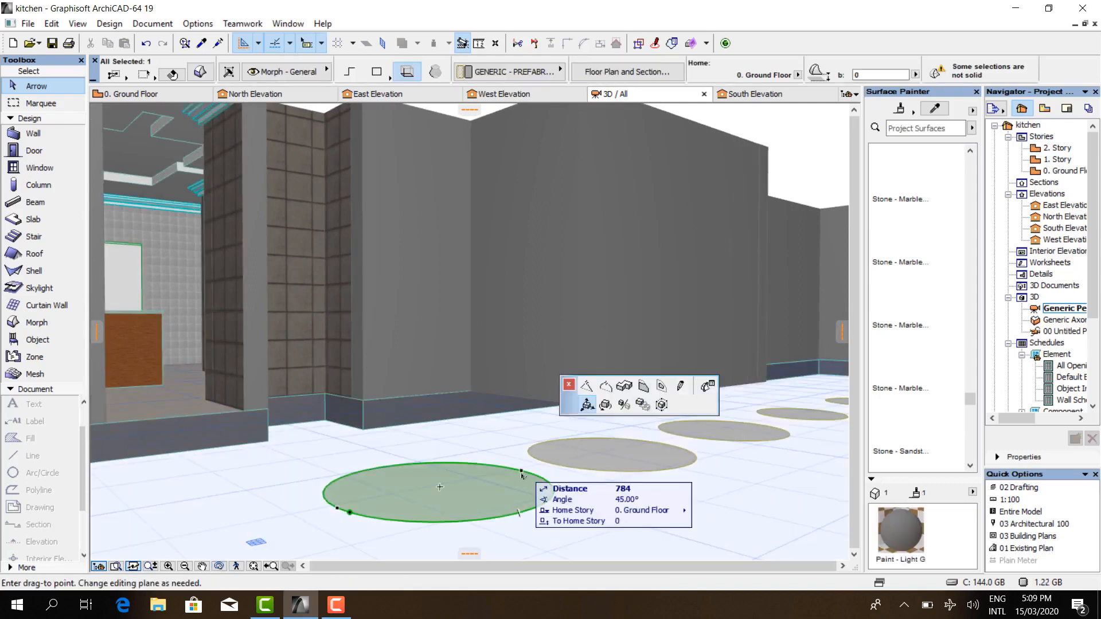
click(623, 385)
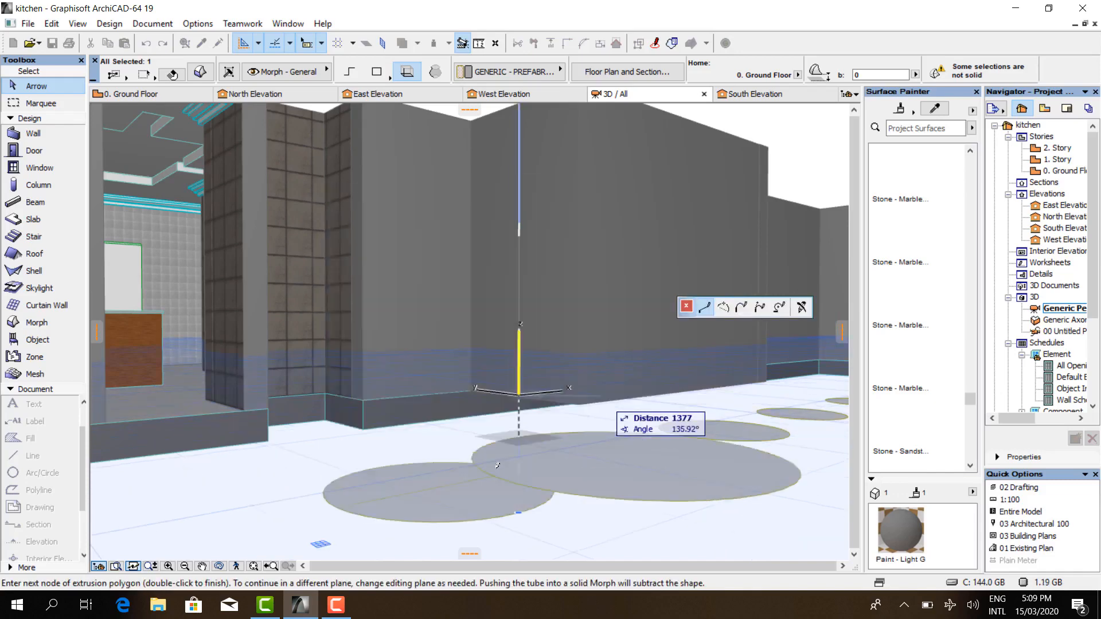
key(Escape)
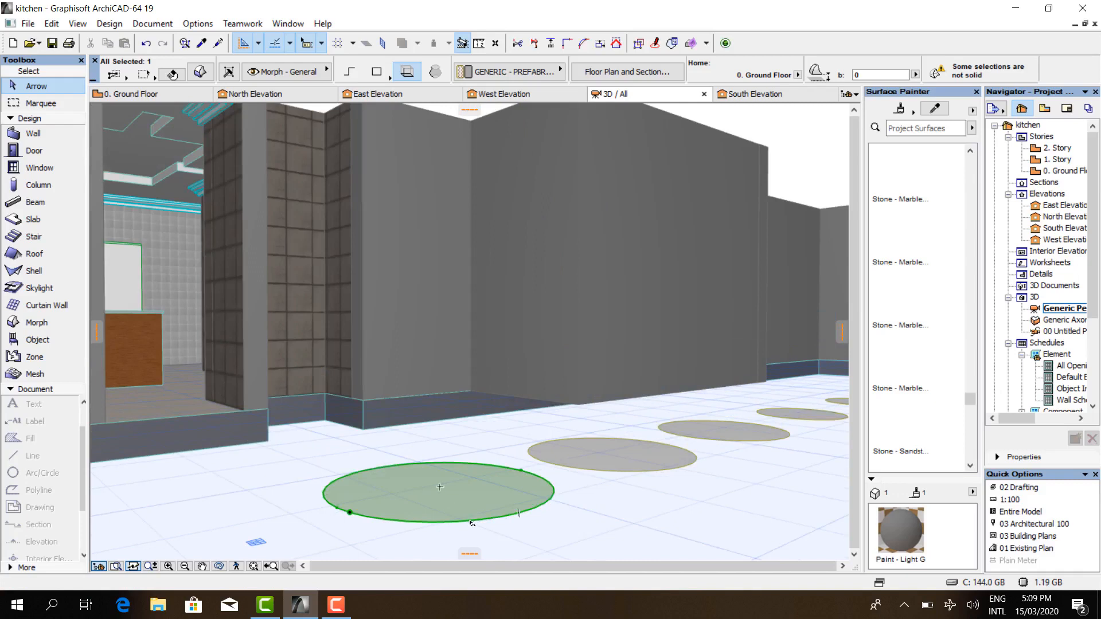
- Extrude the first and largest circular morph upward by 50 mm with Push/Pull
click(472, 522)
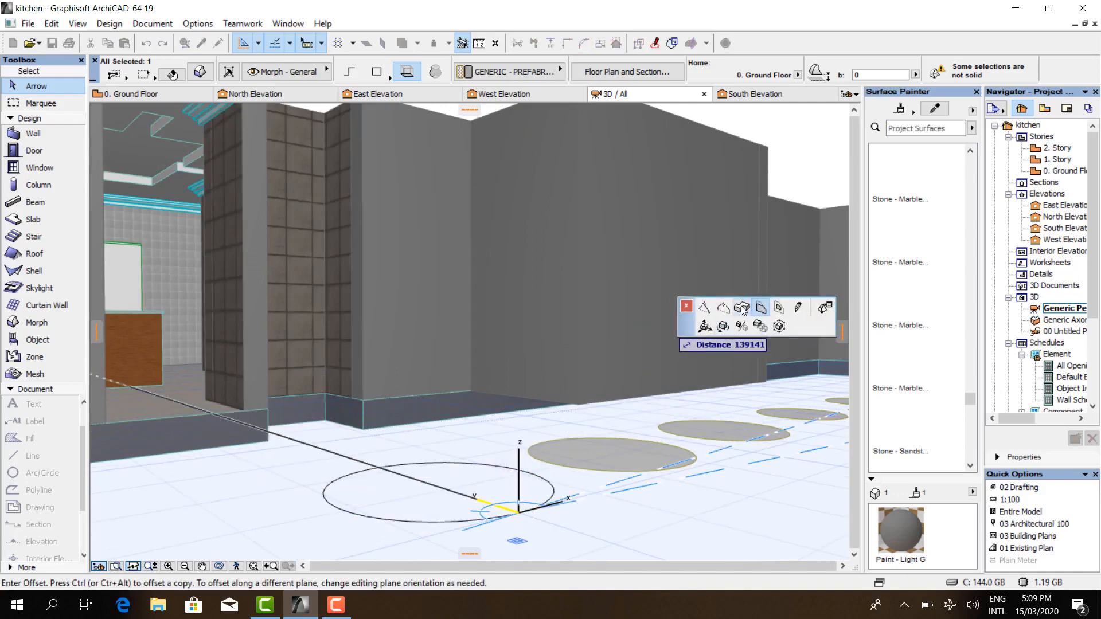
click(741, 307)
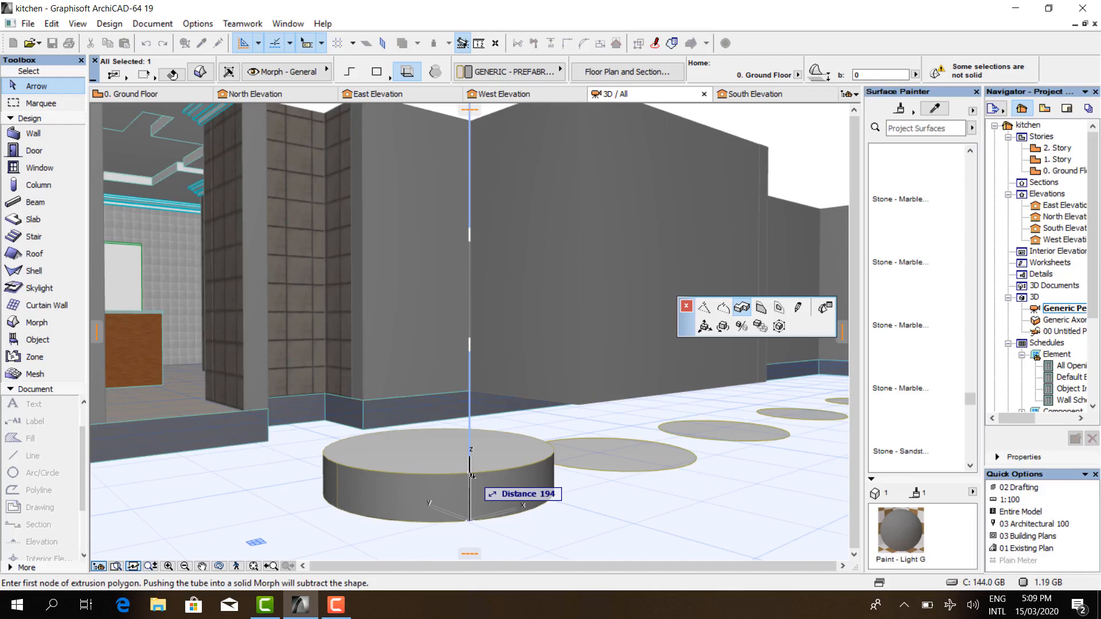
text(5)
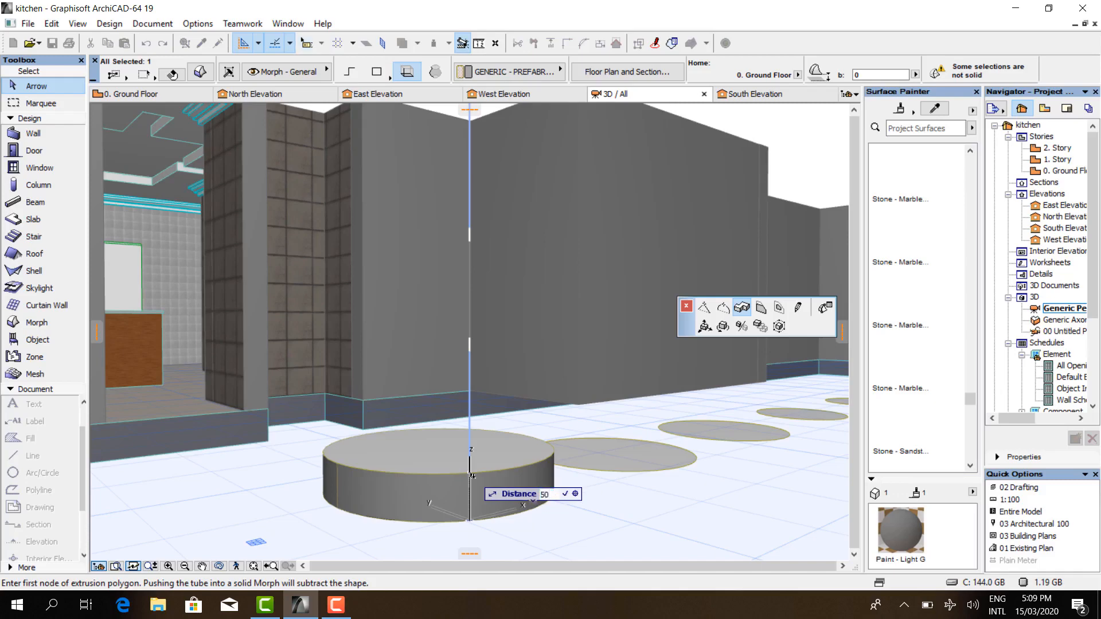
text(0)
key(Return)
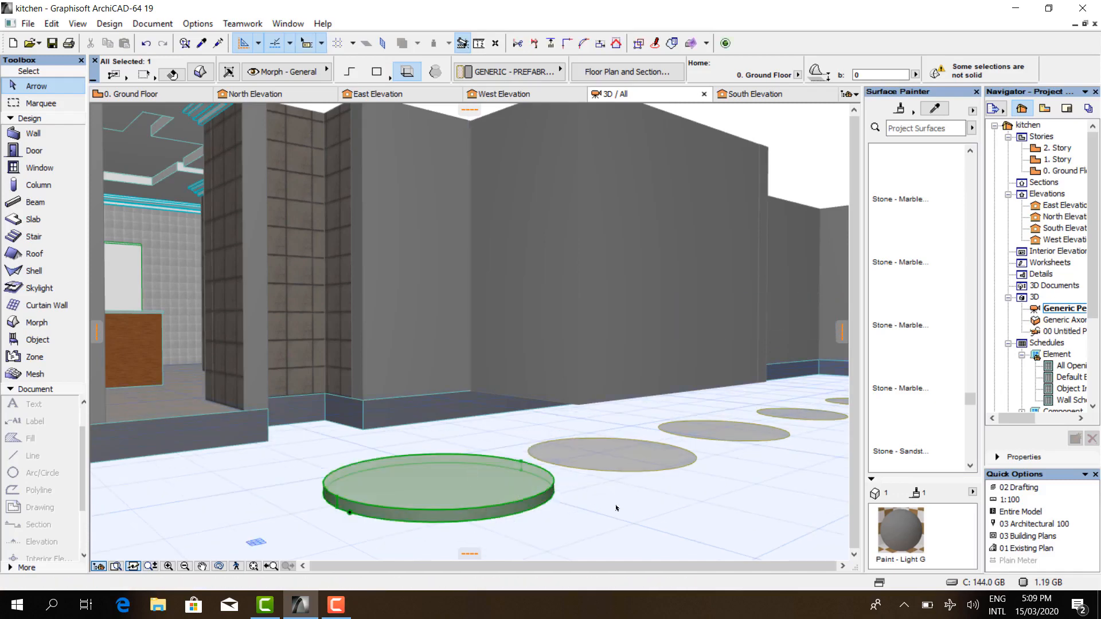
- Extrude the second circular morph in the row upward by 50 mm
click(638, 474)
click(610, 453)
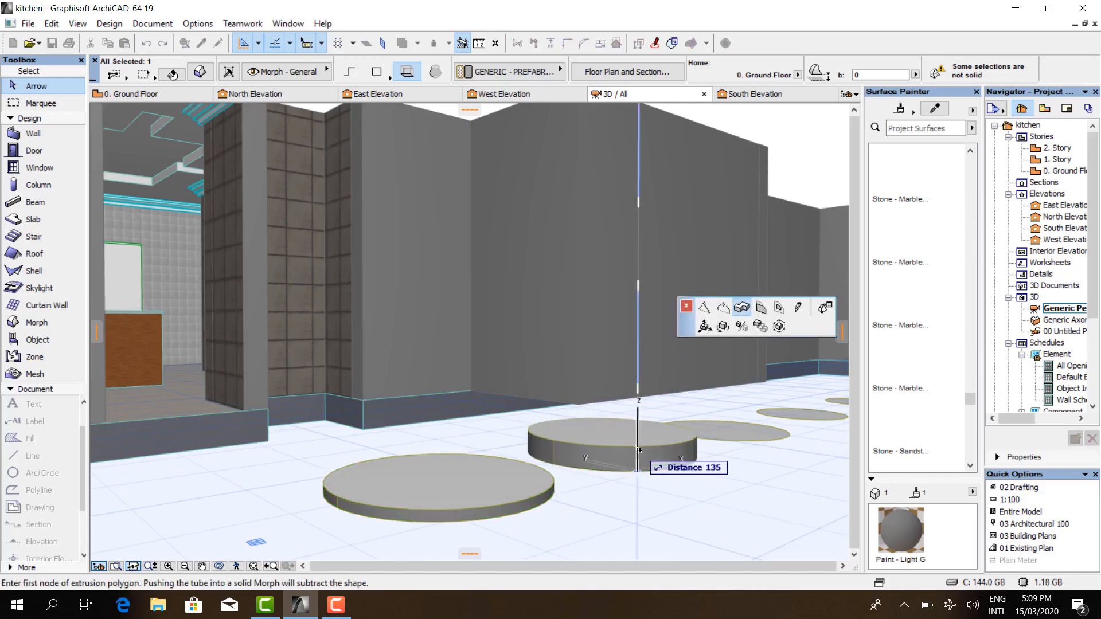
text(50)
key(Return)
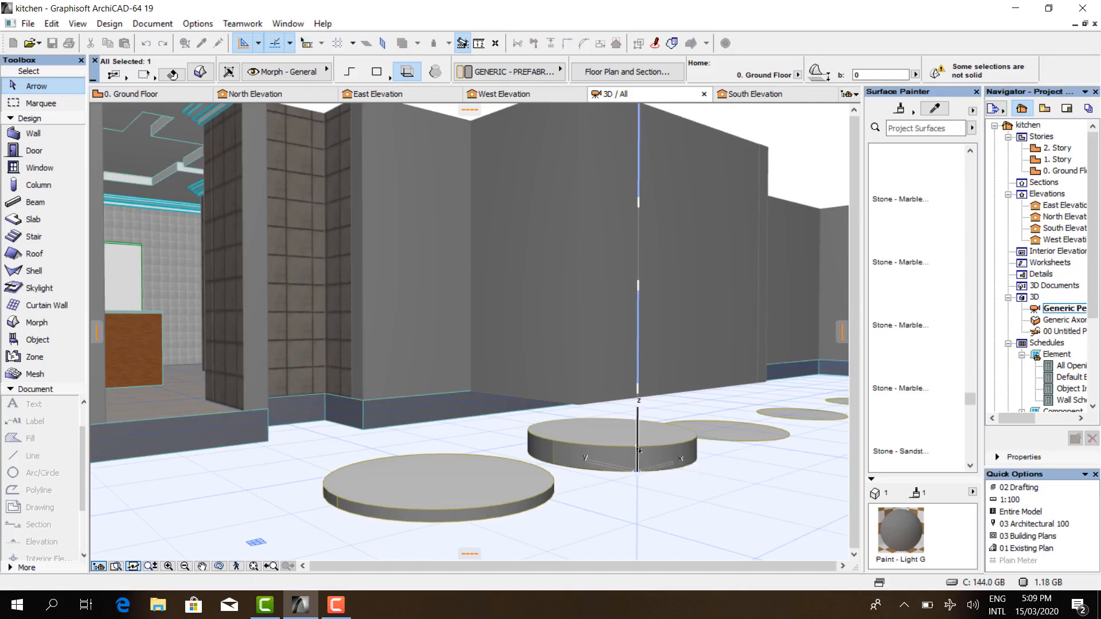
- Extrude the third circular morph in the row upward by 50 mm
scroll(394, 546, down, 3)
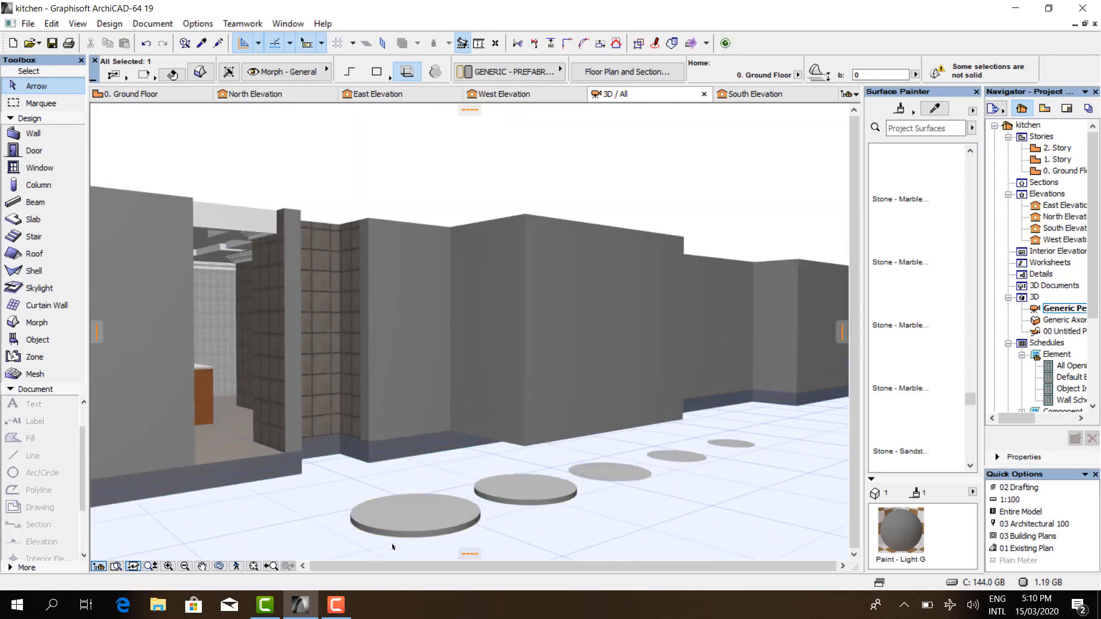
scroll(624, 471, up, 4)
click(624, 468)
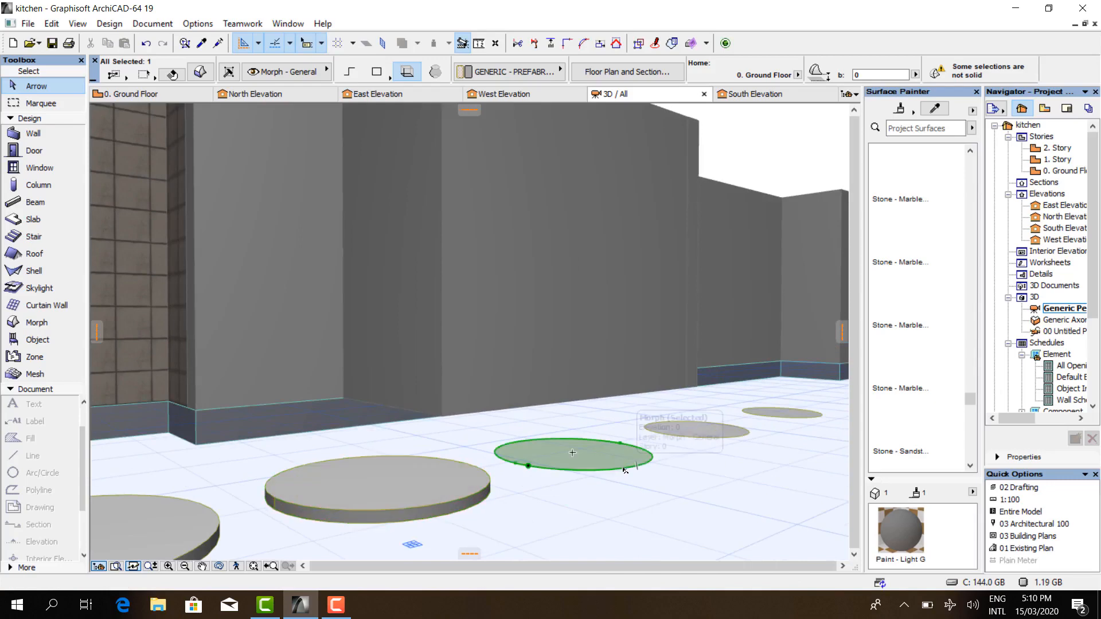
click(624, 455)
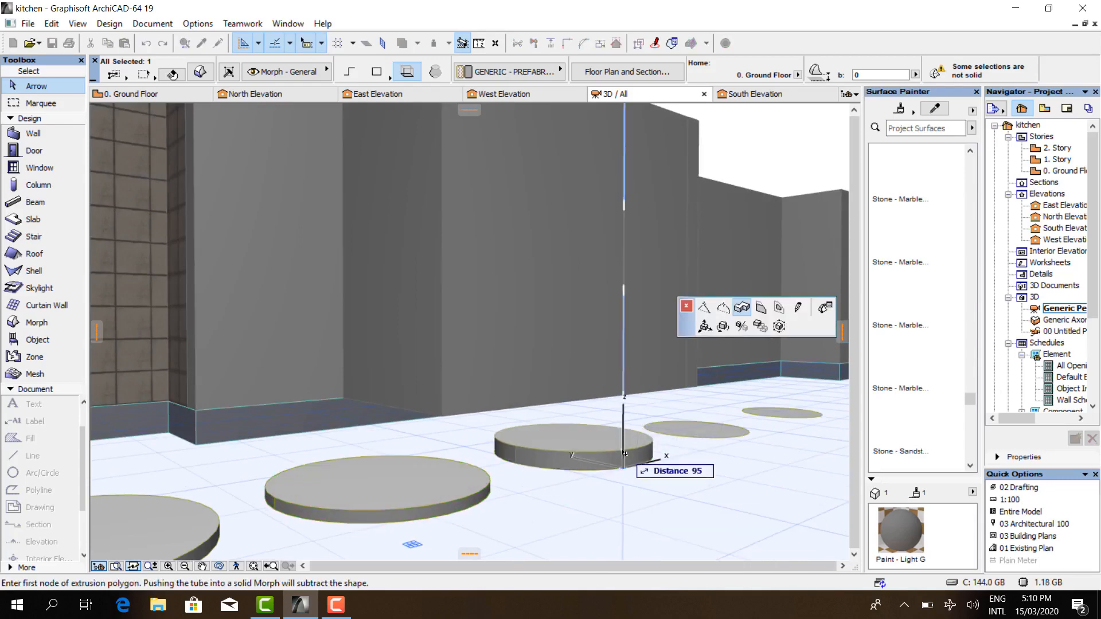
text(50)
key(Return)
- Extrude the fourth circular morph in the row upward by 50 mm
scroll(660, 473, down, 3)
scroll(637, 471, up, 4)
click(635, 471)
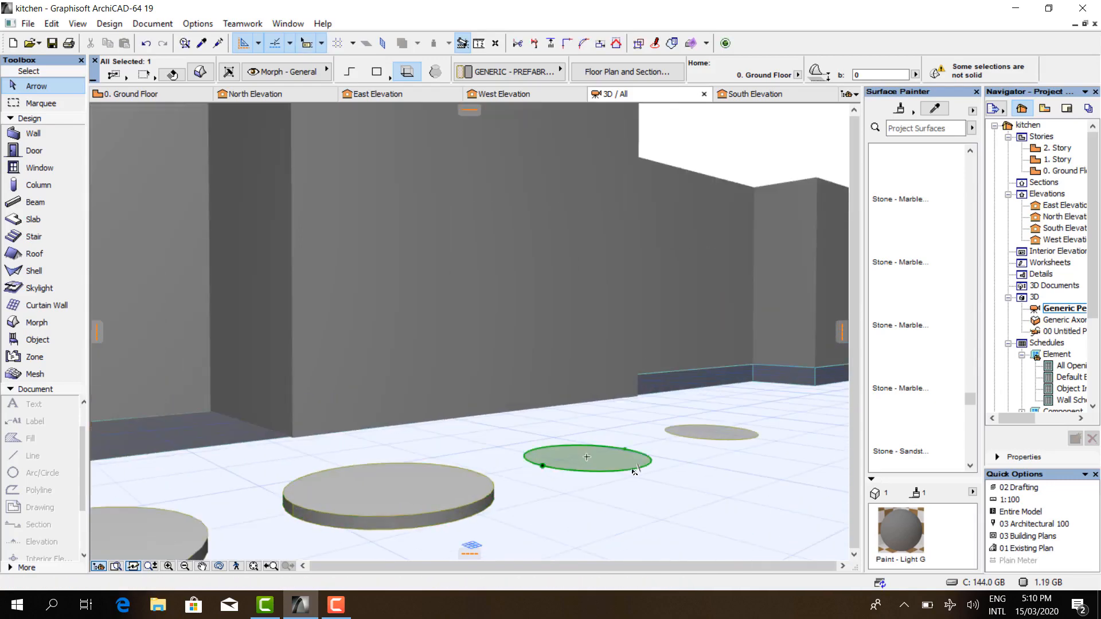
click(634, 463)
key(BackSpace)
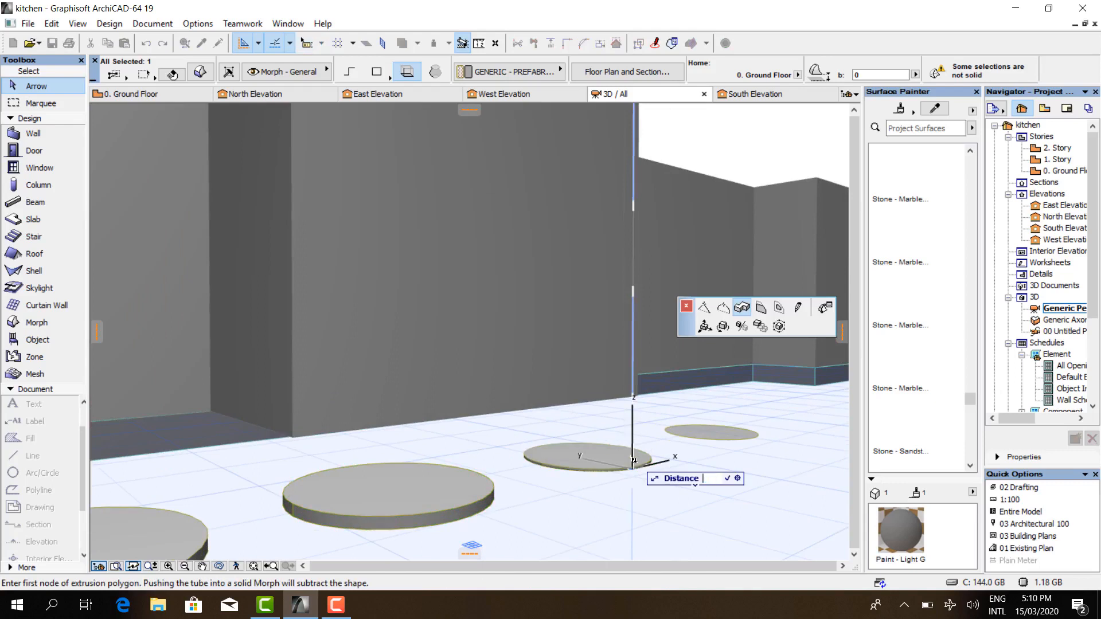
key(Return)
key(Return)
- Extrude the fifth and smallest circular morph in the row upward by 50 mm
scroll(724, 453, up, 3)
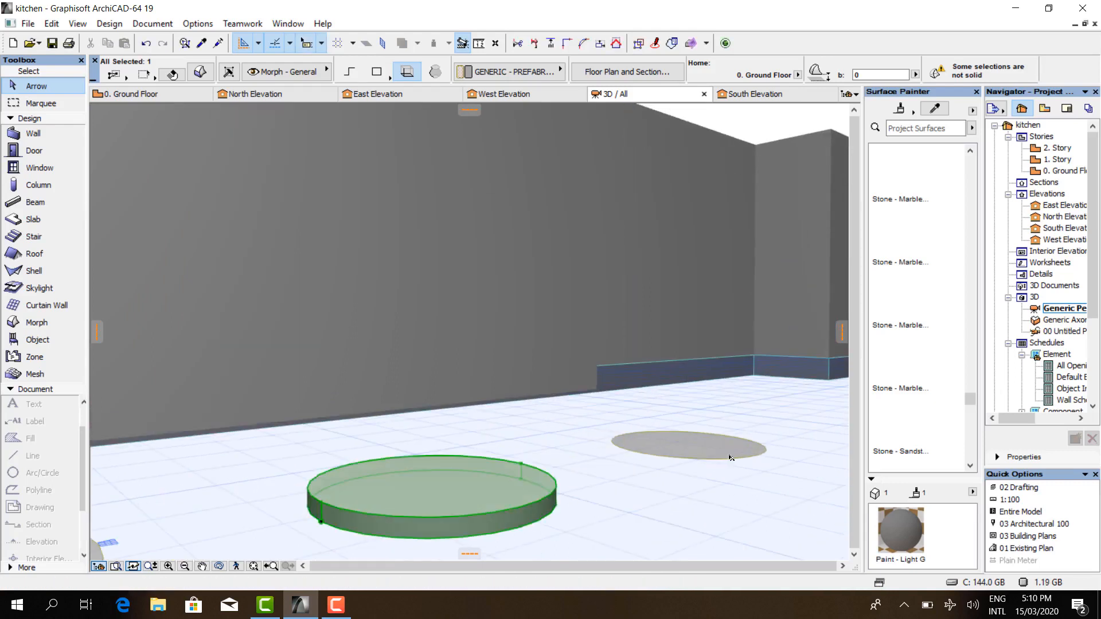
click(728, 460)
click(728, 460)
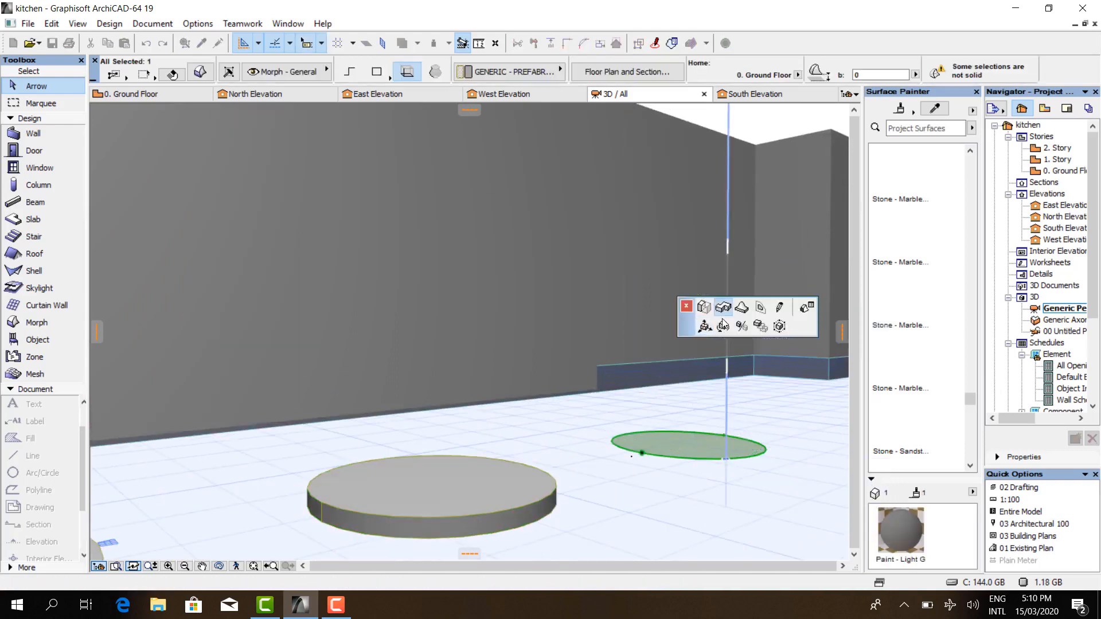
text(50)
key(Return)
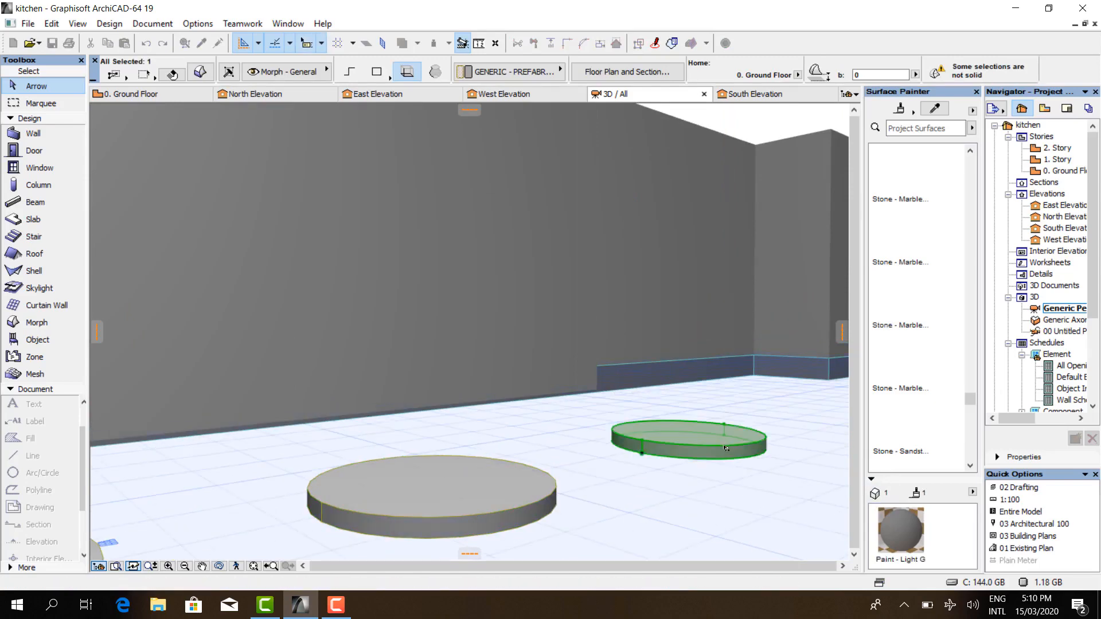
- In the ground floor plan, move the South Elevation line out of the building to just below the row of circles
scroll(637, 462, down, 3)
key(F2)
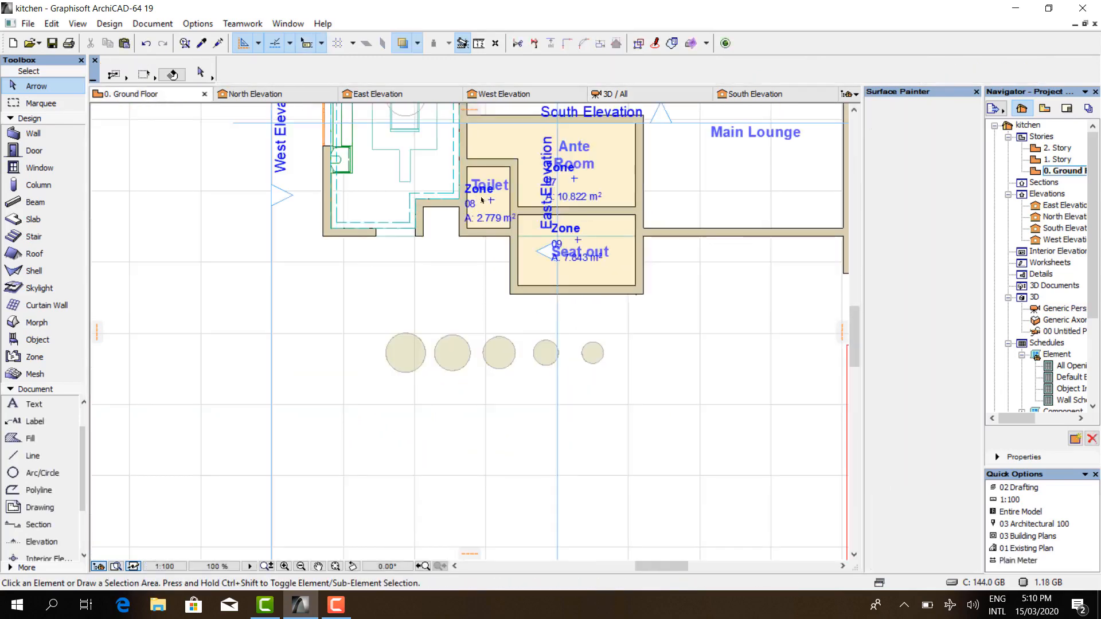
scroll(439, 192, down, 2)
scroll(351, 207, up, 3)
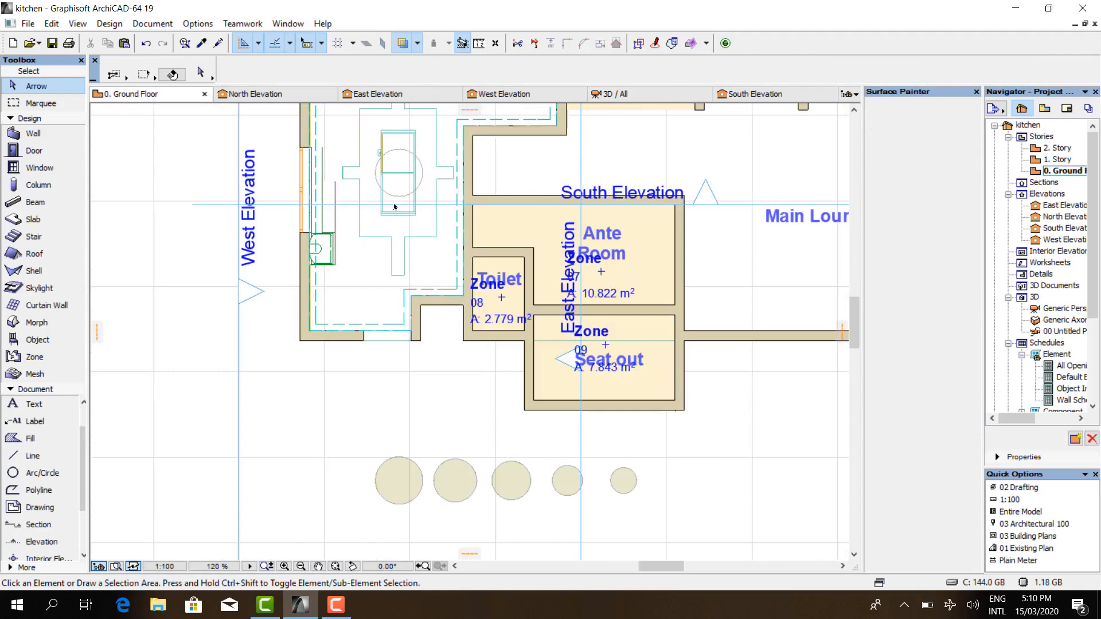
click(351, 205)
click(351, 205)
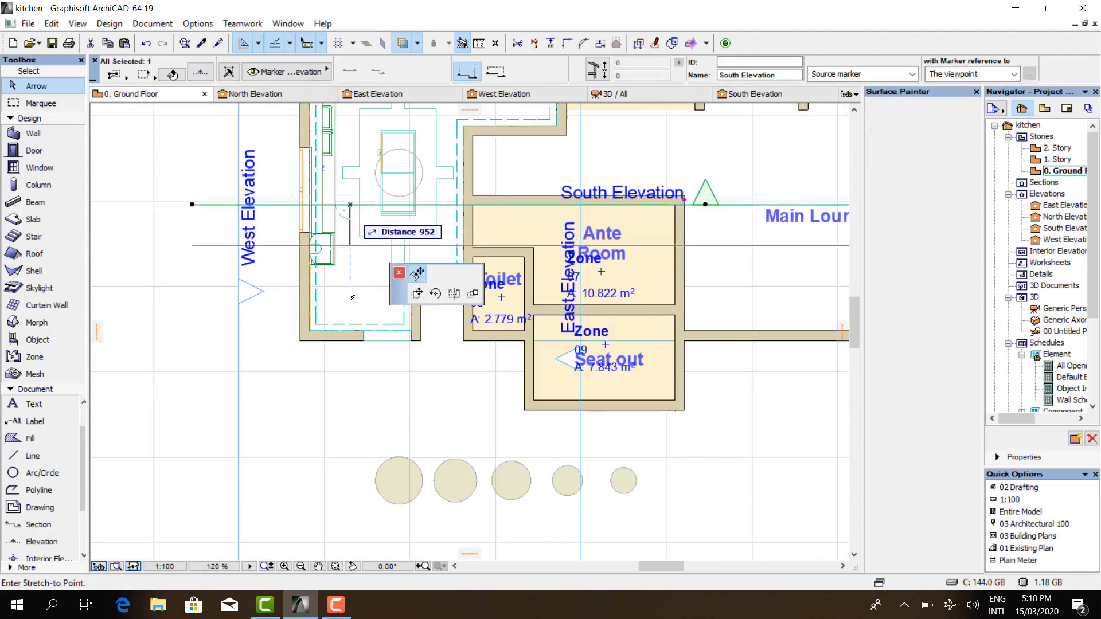
click(351, 525)
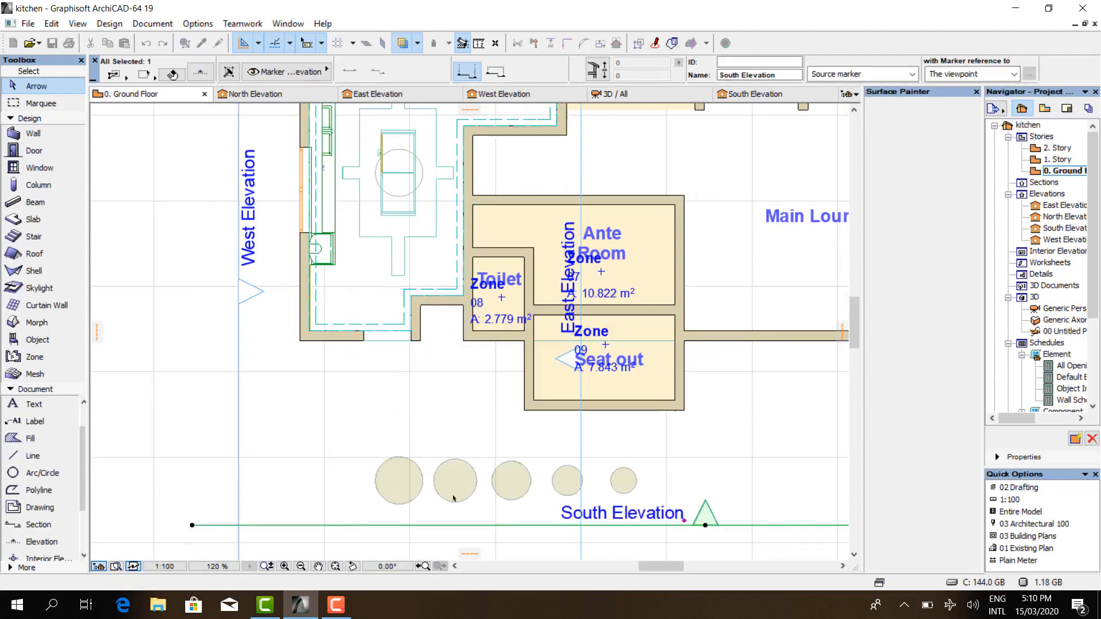
- In the South Elevation, lower the second disc by 50 mm so its top meets the base level of the first disc
click(772, 94)
scroll(453, 459, down, 2)
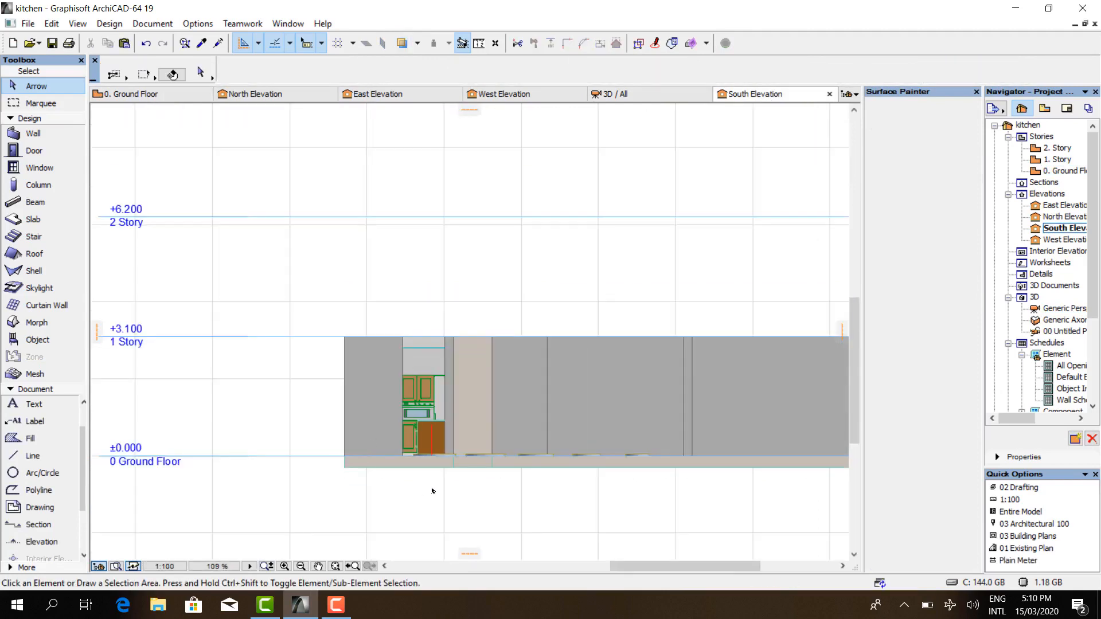
scroll(448, 459, up, 8)
scroll(450, 431, down, 2)
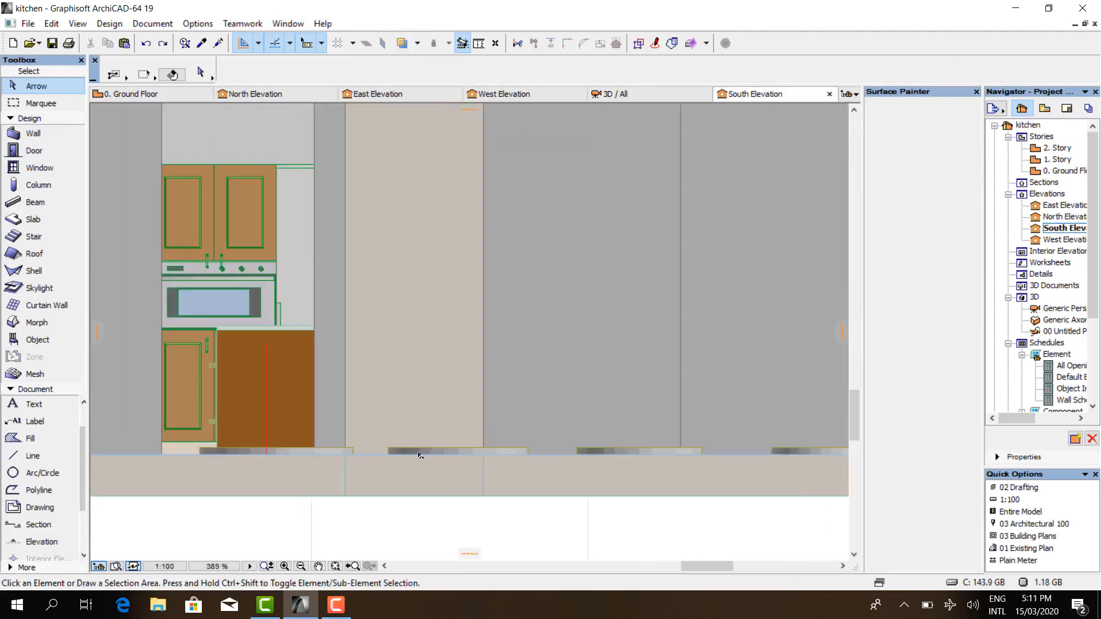
click(417, 451)
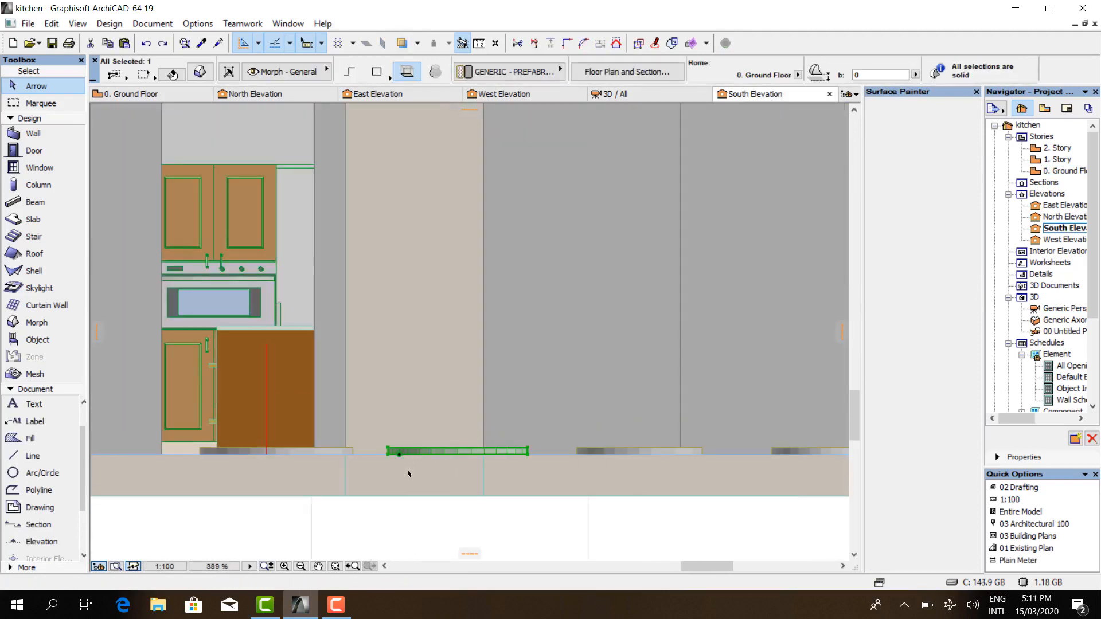
key(ctrl+d)
scroll(364, 482, up, 4)
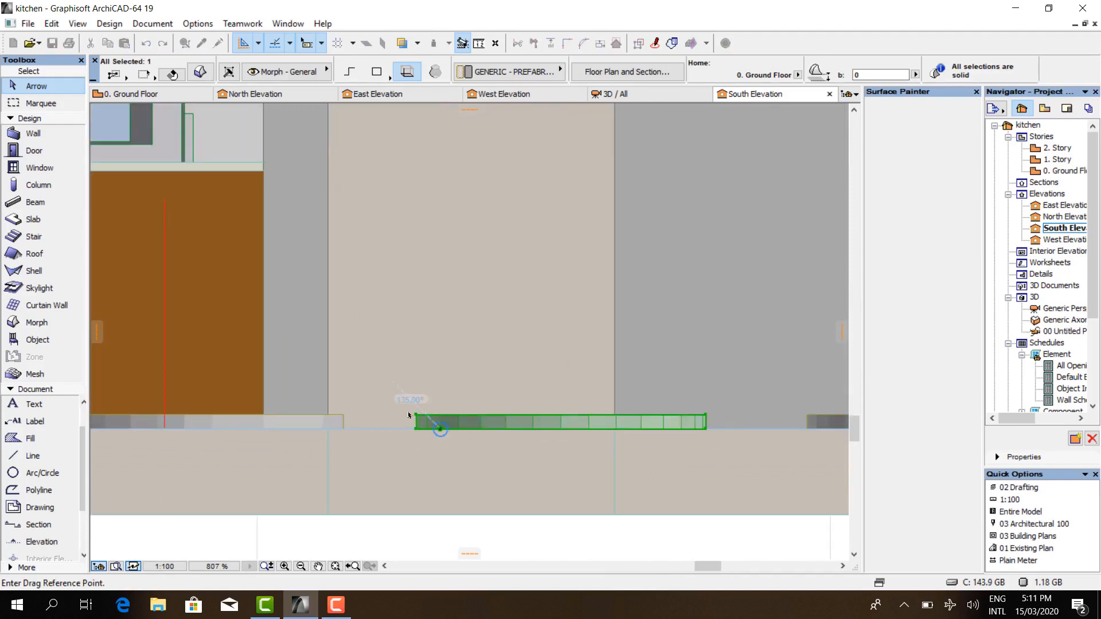
click(416, 425)
click(417, 429)
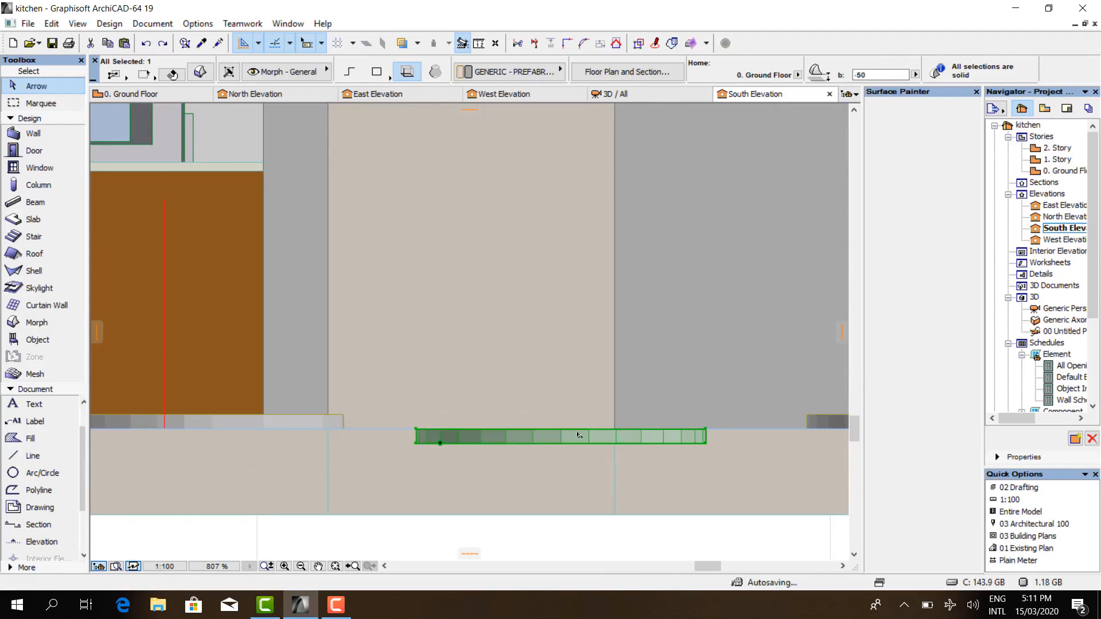
- Lower the third disc vertically so its top lines up with the underside of the second disc
middle_drag(740, 432, 447, 434)
click(605, 425)
key(ctrl+d)
click(514, 417)
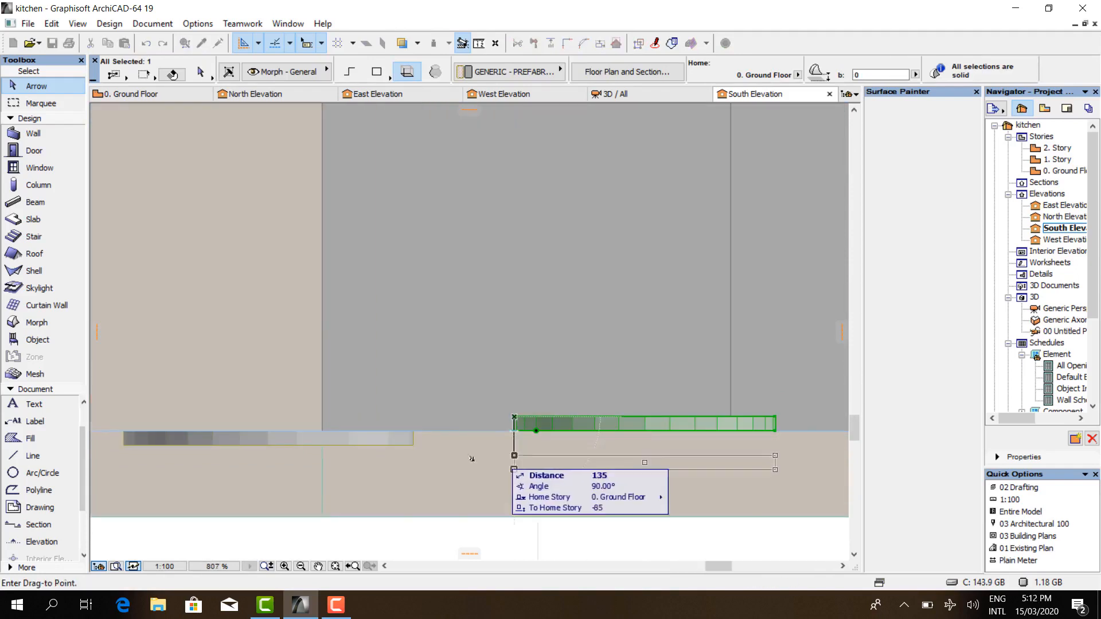
shift+click(413, 446)
- Lower the fourth disc vertically so its top lines up with the underside of the third disc
scroll(410, 450, down, 3)
middle_drag(771, 438, 524, 447)
click(524, 446)
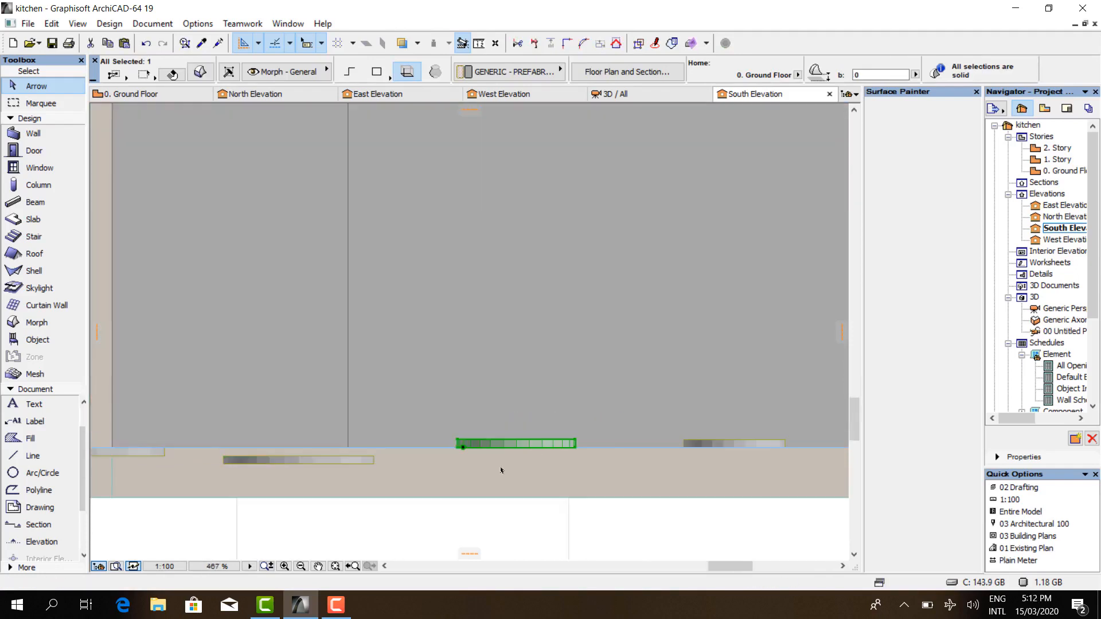
key(ctrl+d)
click(458, 440)
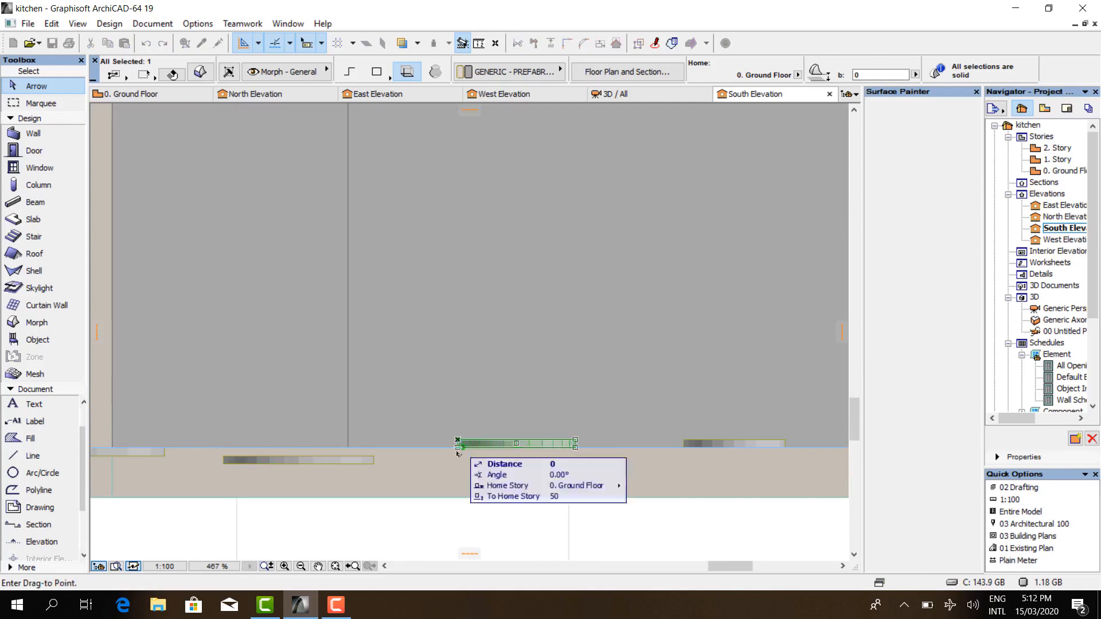
shift+click(375, 464)
- Lower the fifth disc vertically so its top lines up with the underside of the fourth disc
click(705, 444)
key(ctrl+d)
click(684, 442)
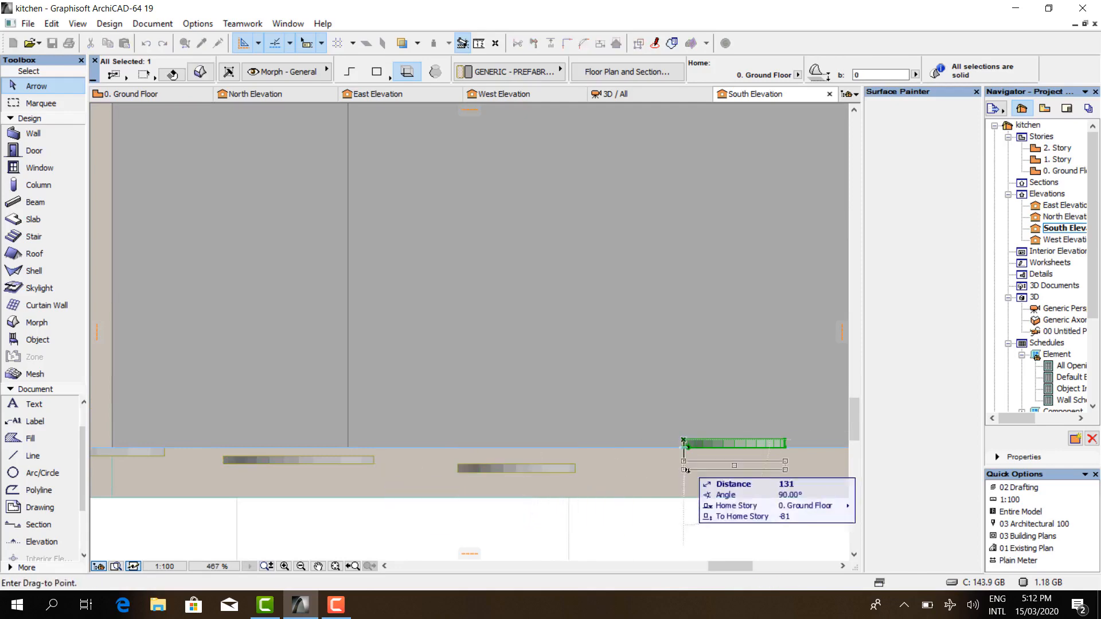
shift+click(576, 474)
- Return to the Ground Floor plan and bring the row of five discs into view
scroll(420, 460, down, 5)
click(151, 96)
scroll(499, 497, up, 4)
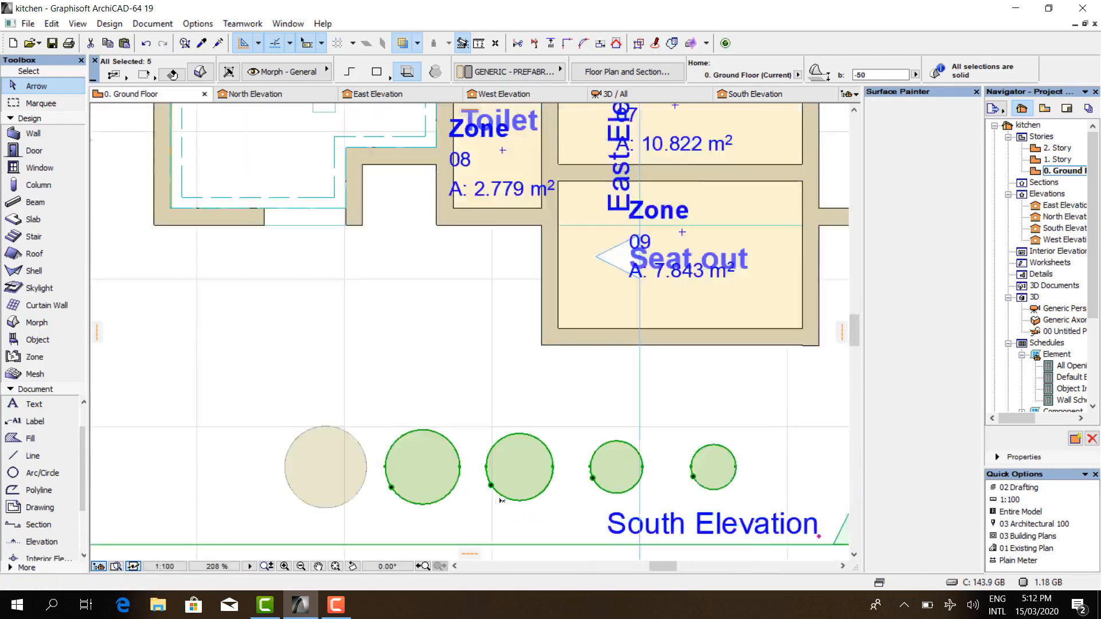
- Try to move the second disc's 2D circle outline onto the centre of the first disc
click(448, 438)
click(448, 437)
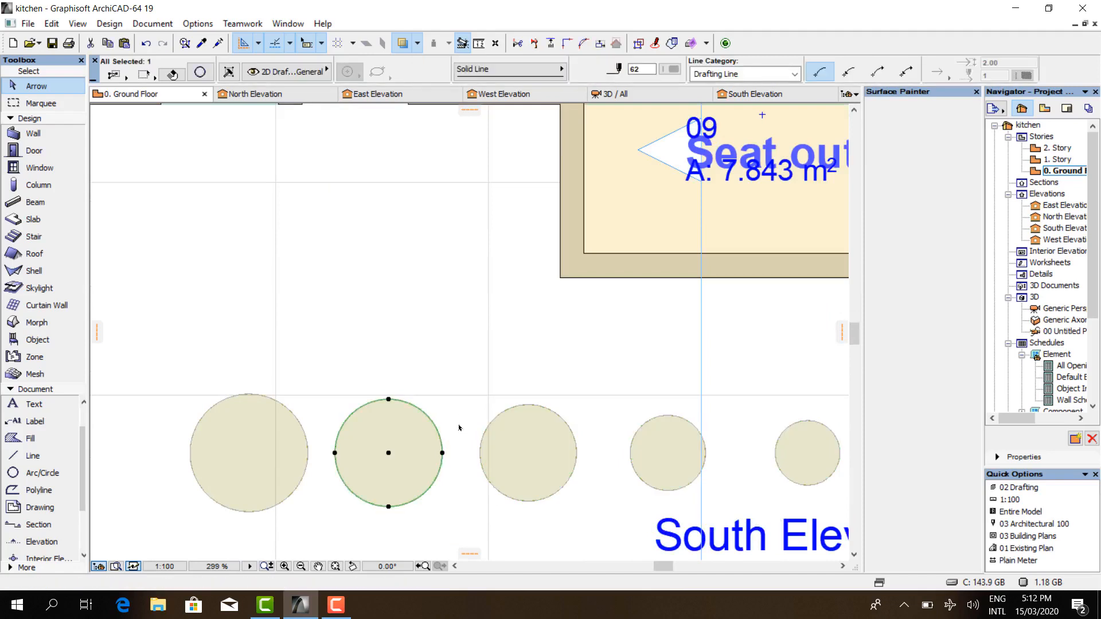
key(ctrl+d)
click(389, 454)
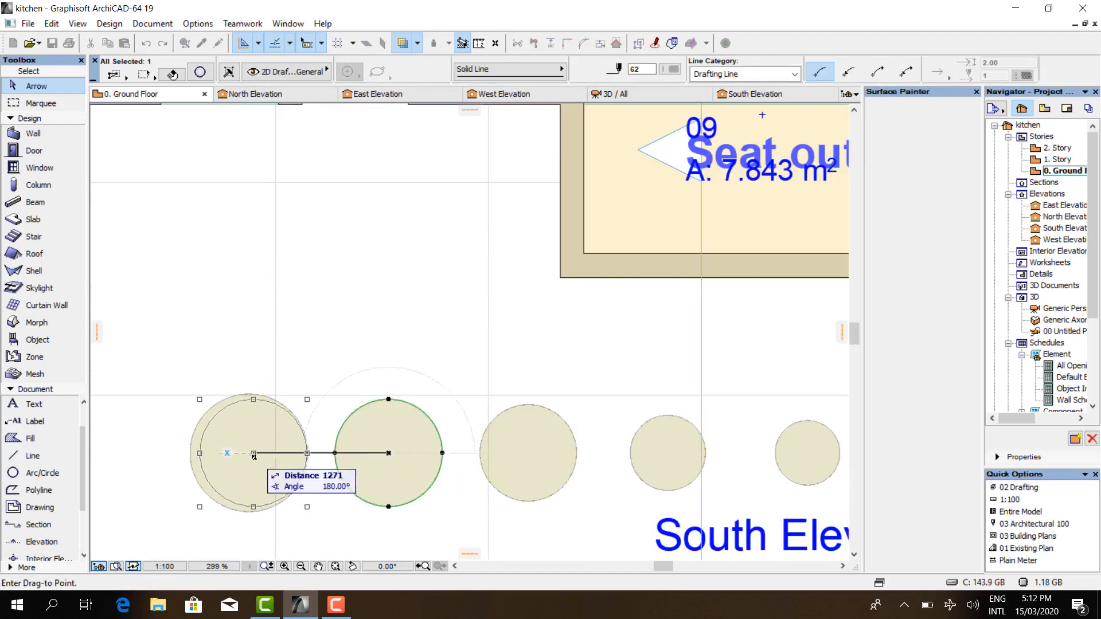
click(249, 454)
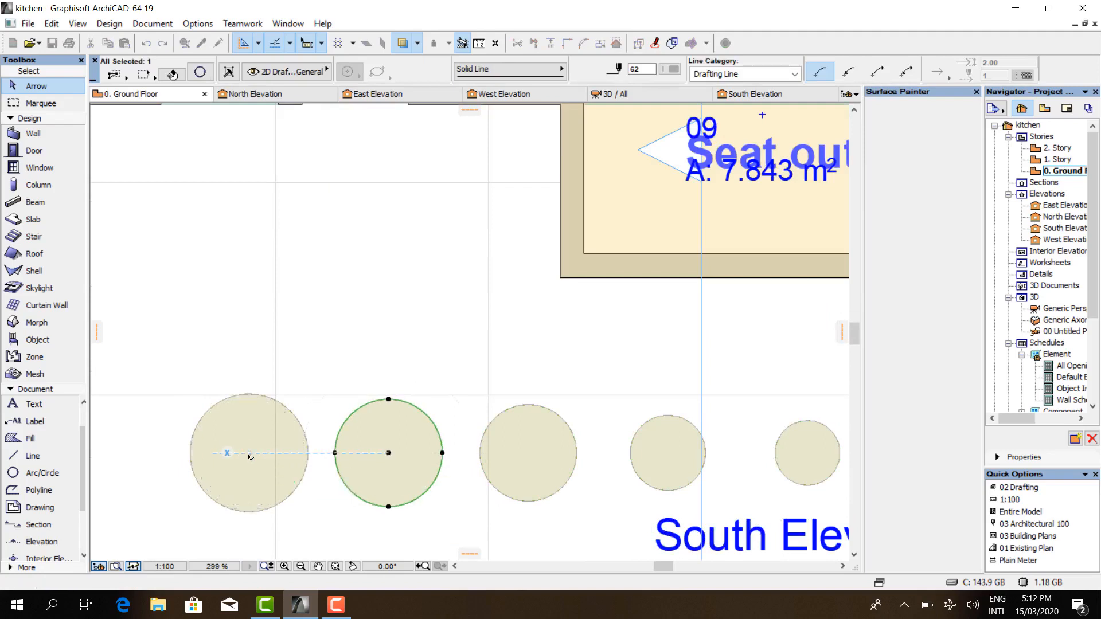
- Try to drag the second morph disc onto the first disc, then cancel and undo the circle outline's move
click(447, 478)
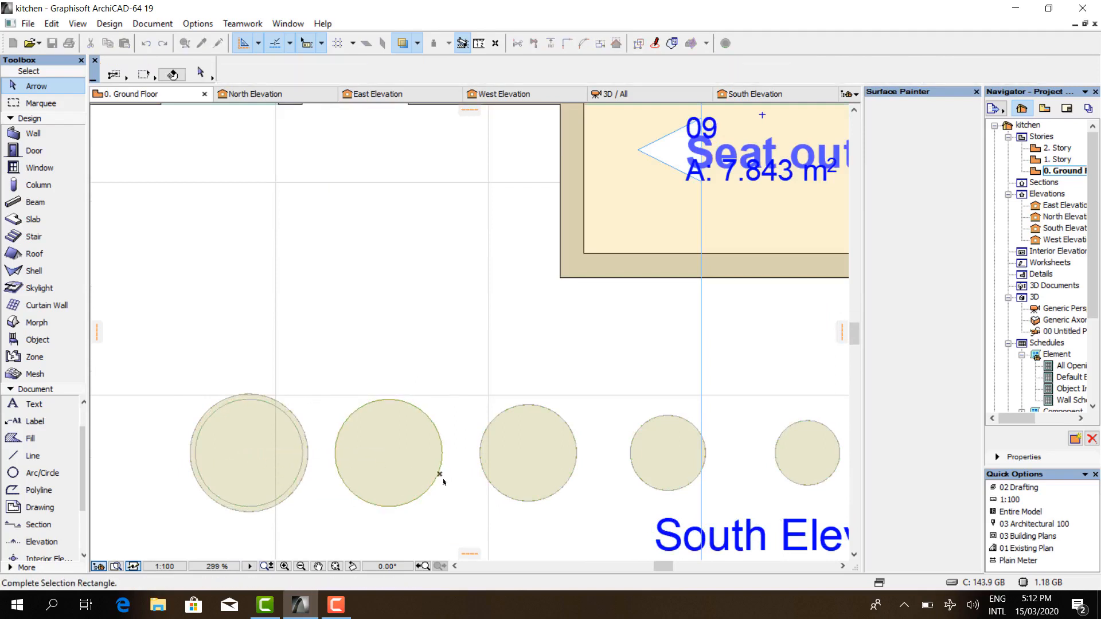
click(425, 485)
key(ctrl+d)
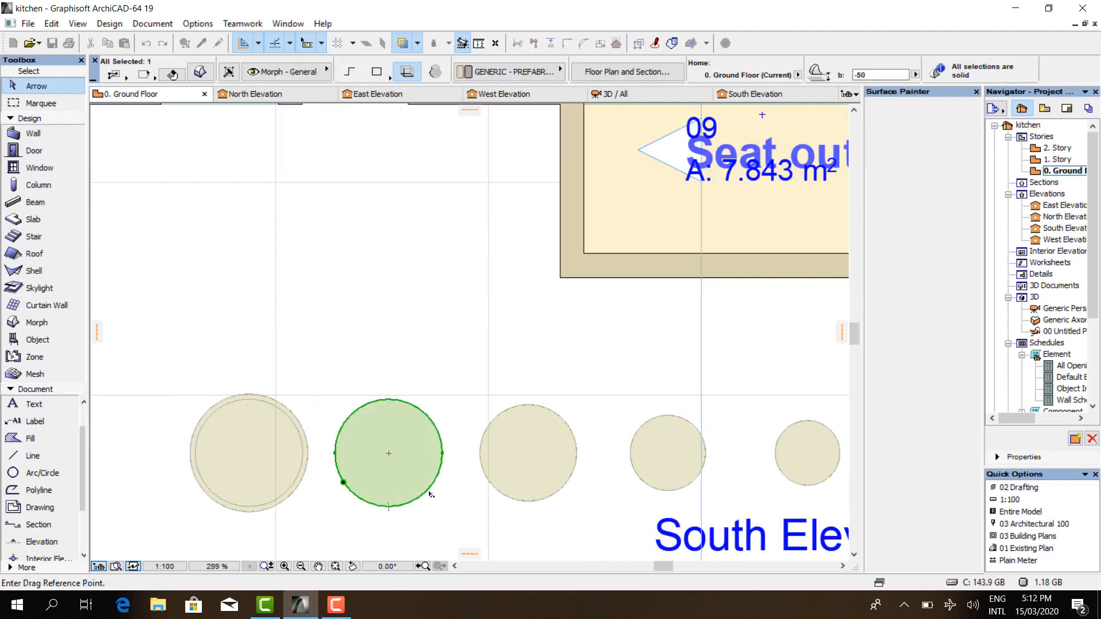
click(389, 454)
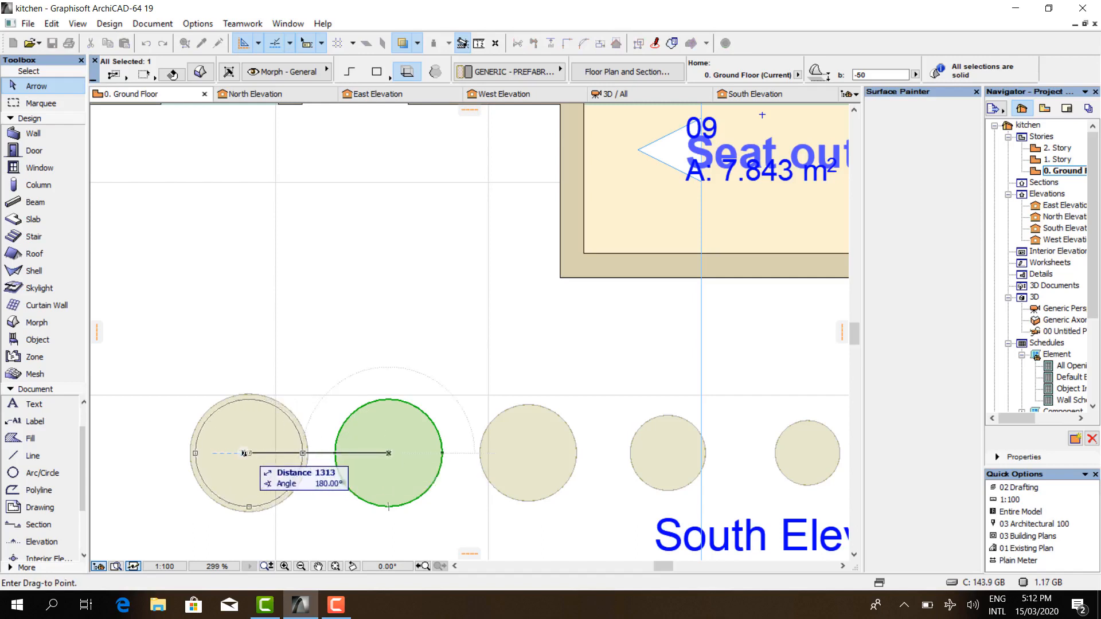
scroll(248, 454, up, 3)
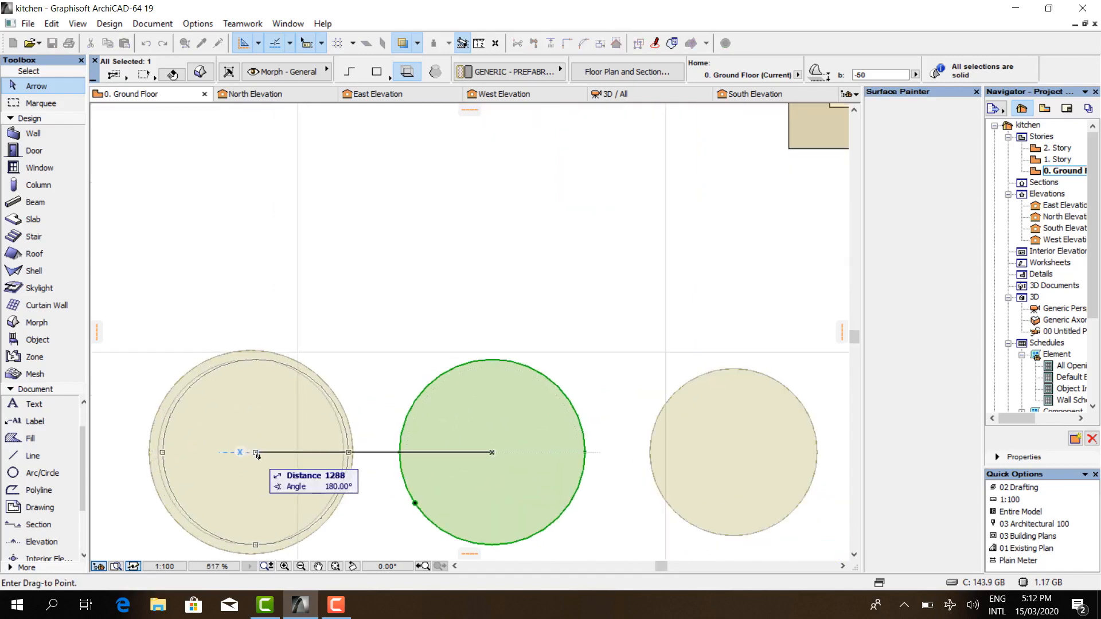
key(Escape)
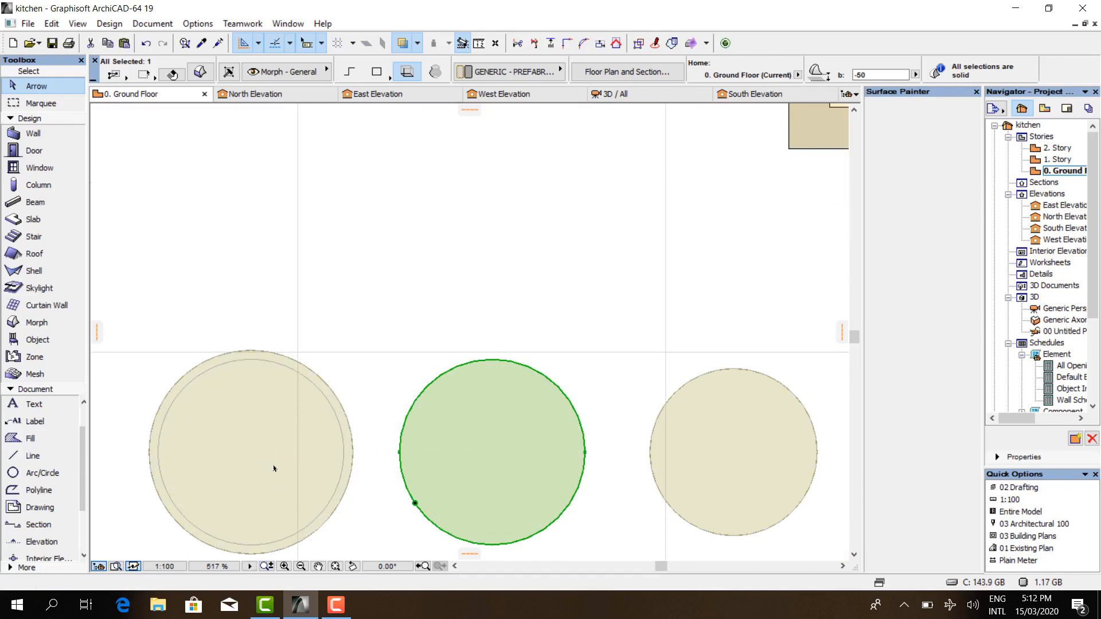
key(ctrl+z)
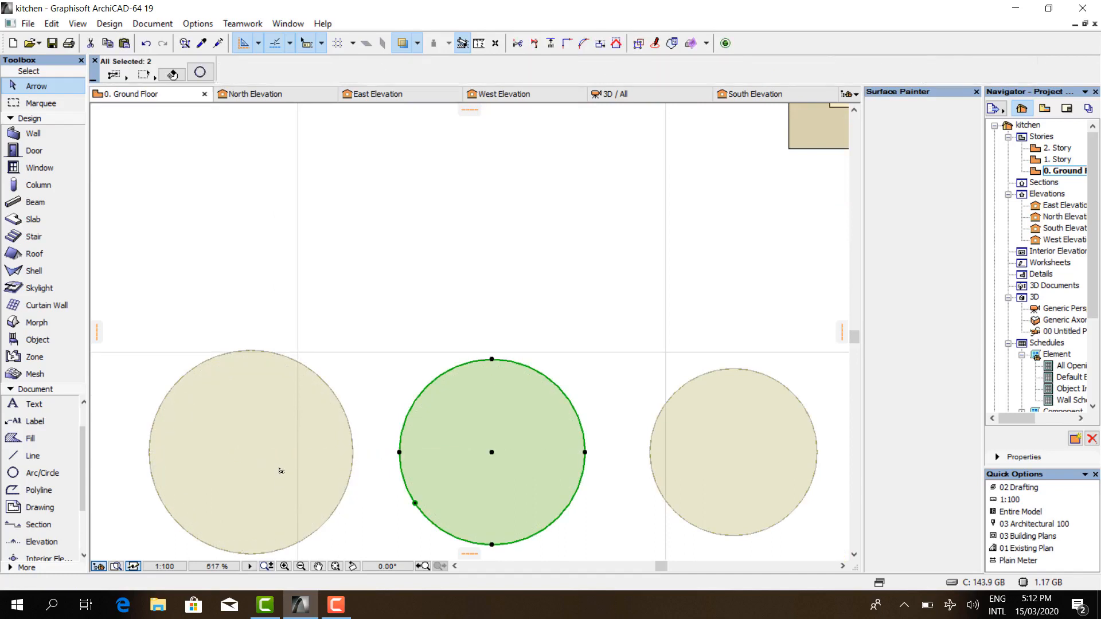
- Delete the 2D drafting circles around the second and first discs, keeping the morphs
click(368, 362)
click(407, 410)
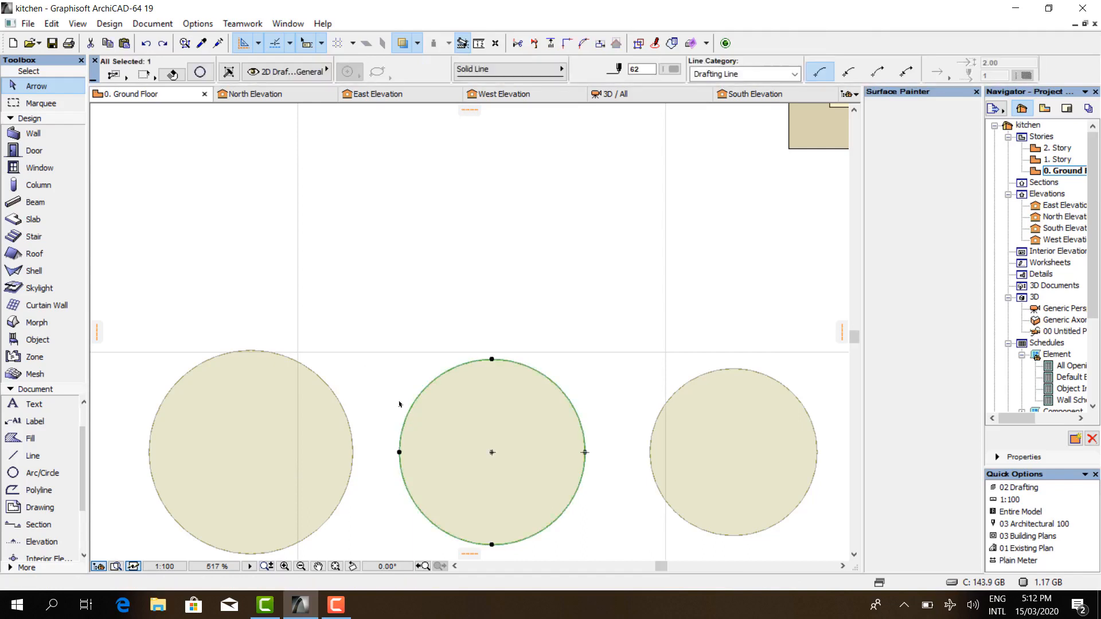
click(404, 407)
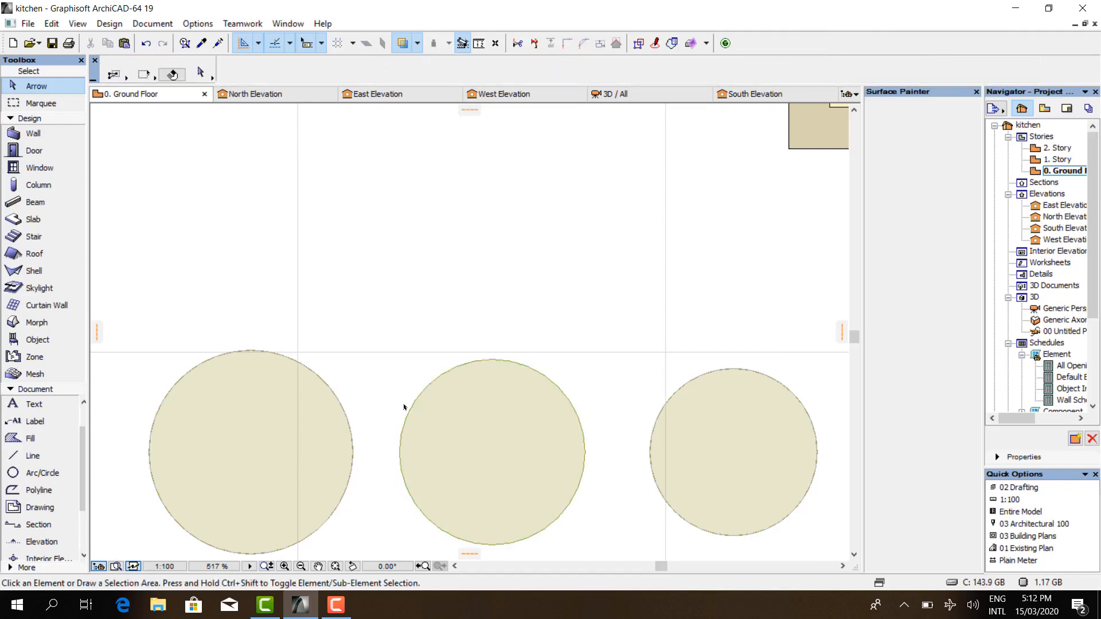
click(354, 452)
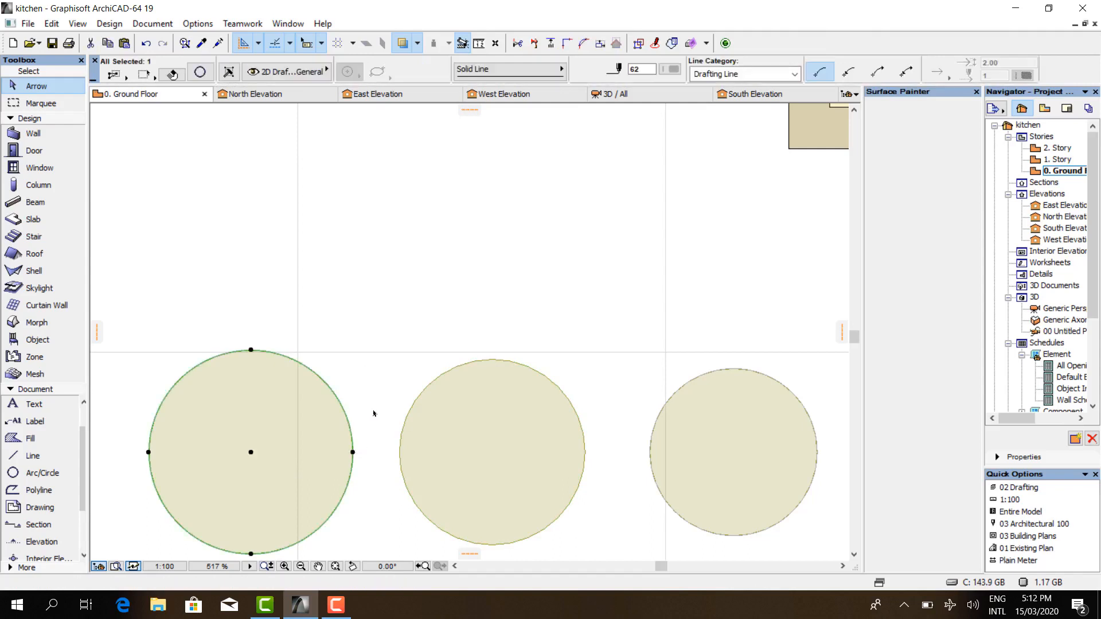
click(373, 413)
- Delete the 2D drafting circles around the third, fourth and fifth discs, keeping the morphs
click(652, 455)
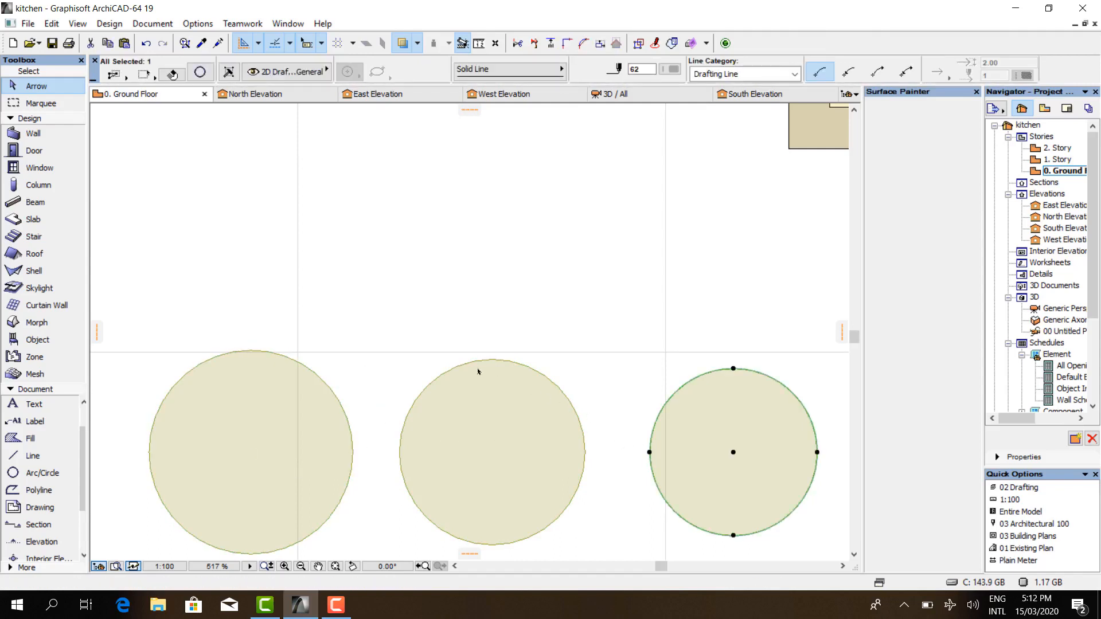
scroll(405, 403, down, 5)
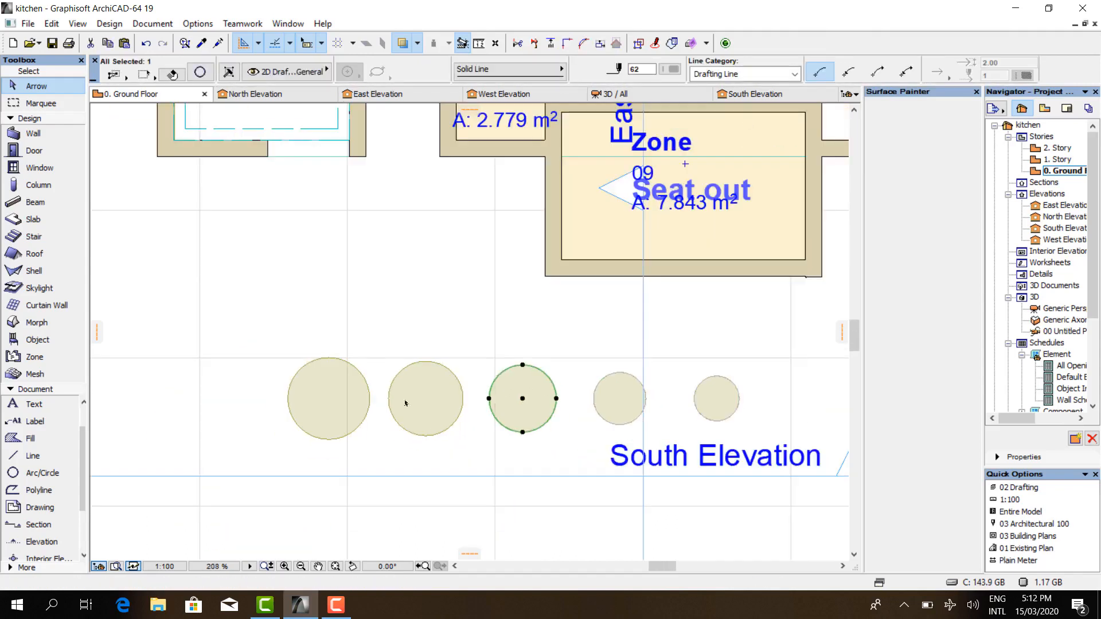
click(629, 430)
click(630, 432)
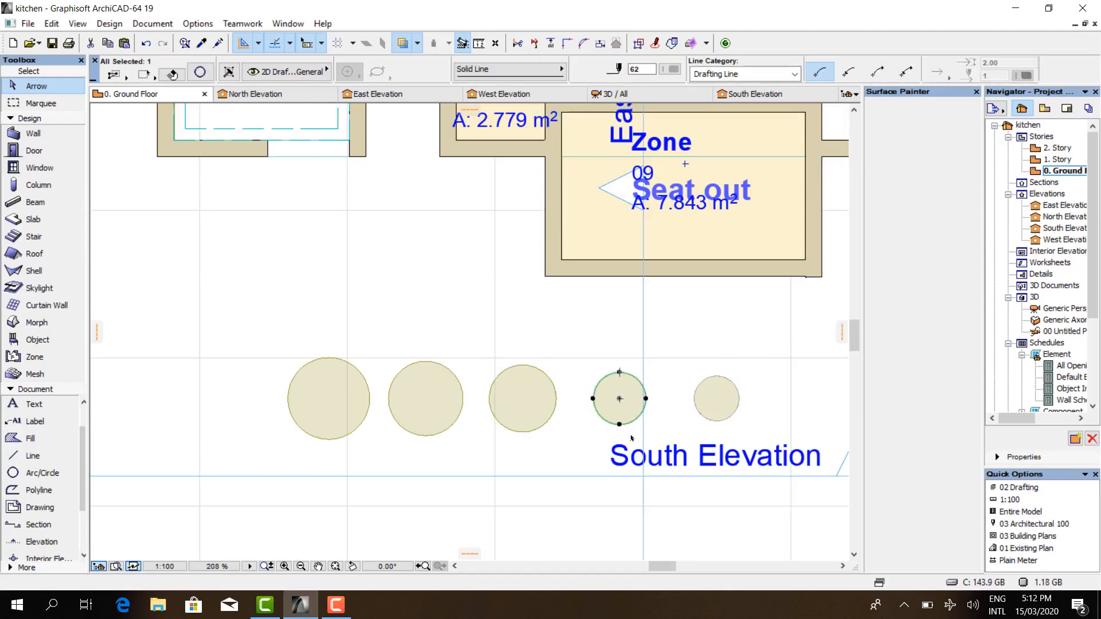
click(631, 438)
click(707, 425)
click(688, 431)
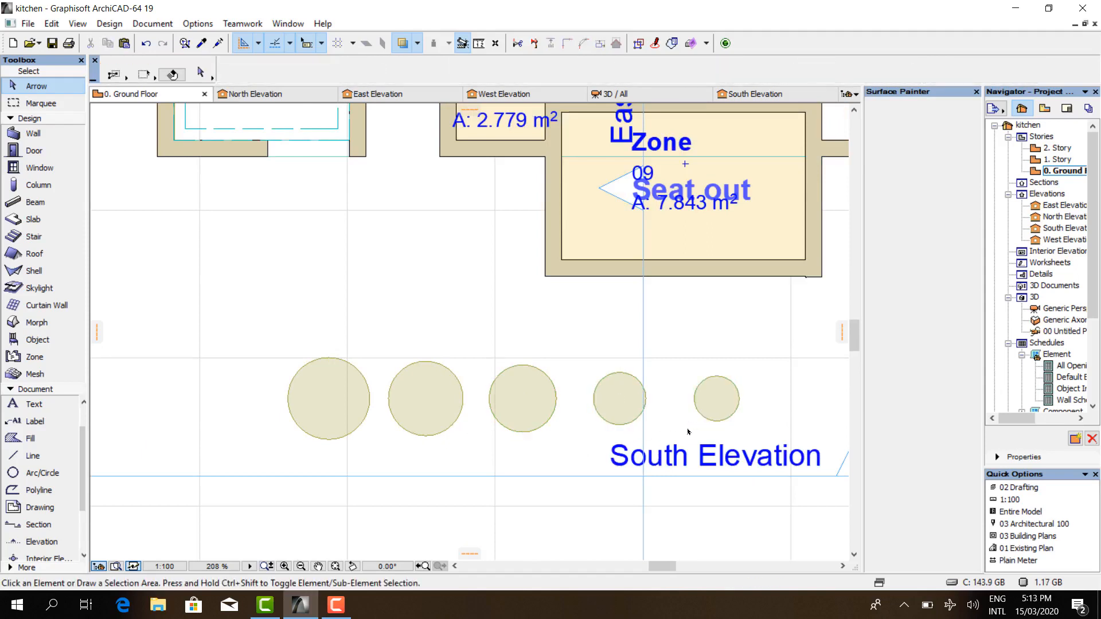
- Try to move the second morph disc by its centre onto the first disc, then undo the move
click(412, 436)
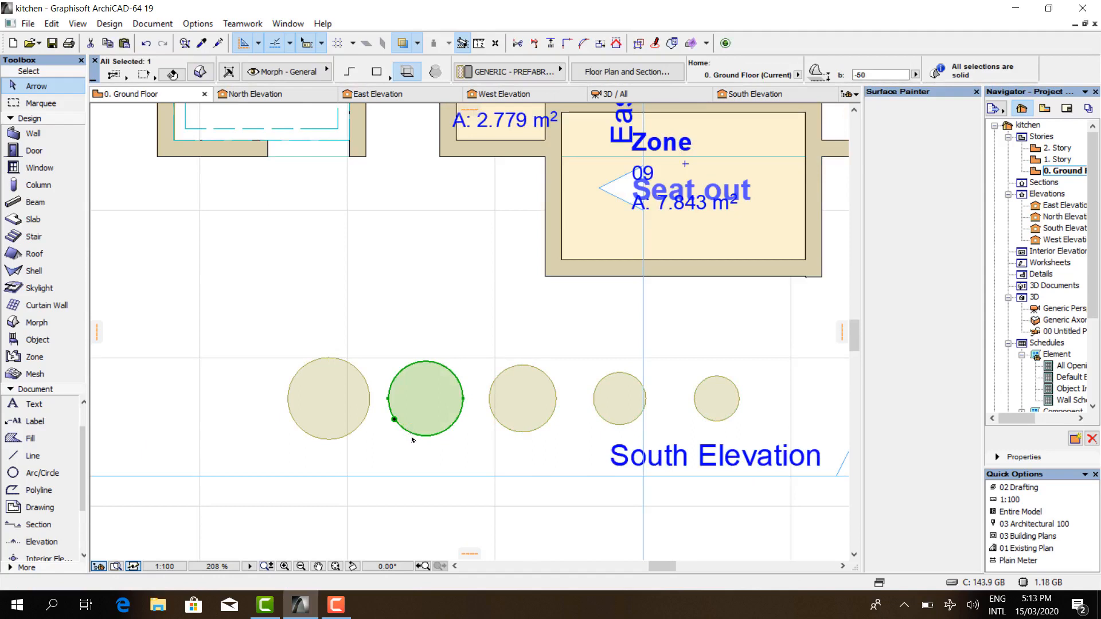
key(ctrl+d)
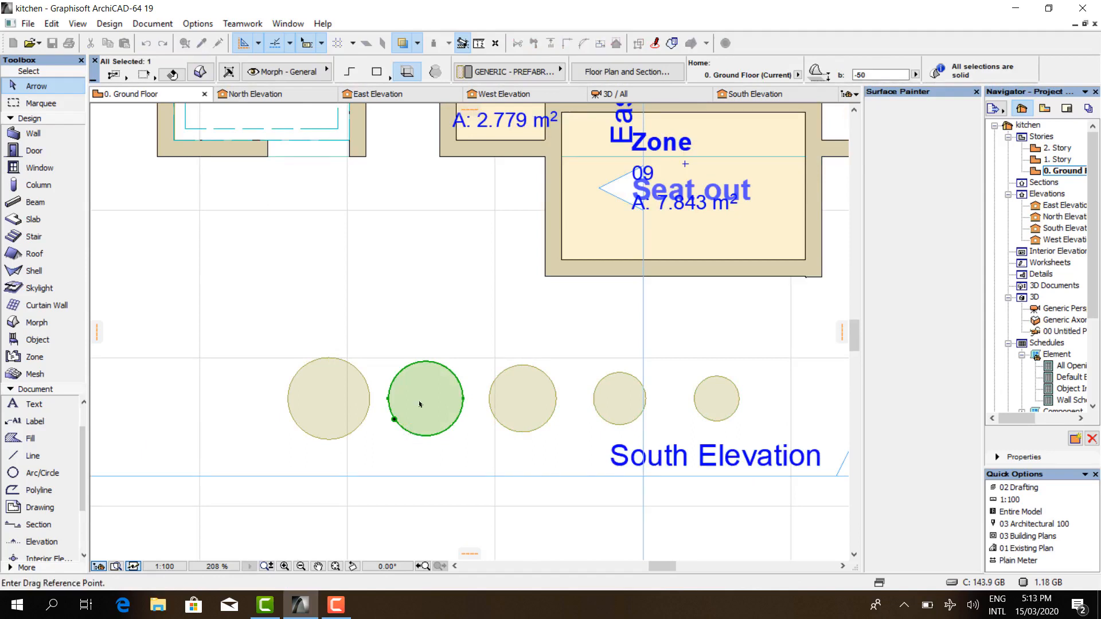
scroll(424, 398, up, 2)
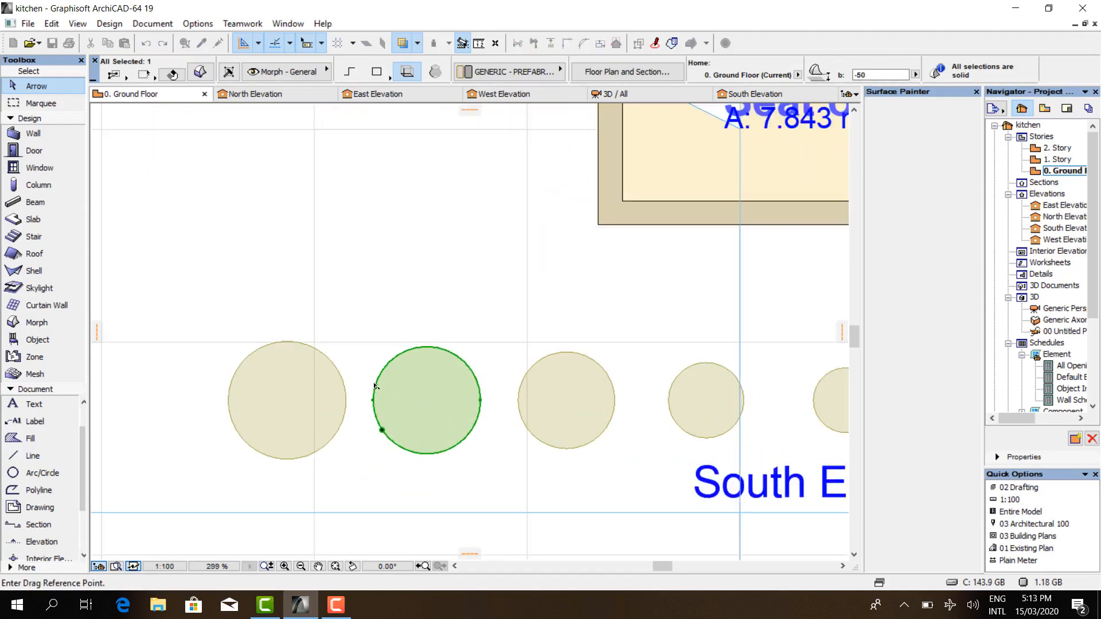
click(426, 400)
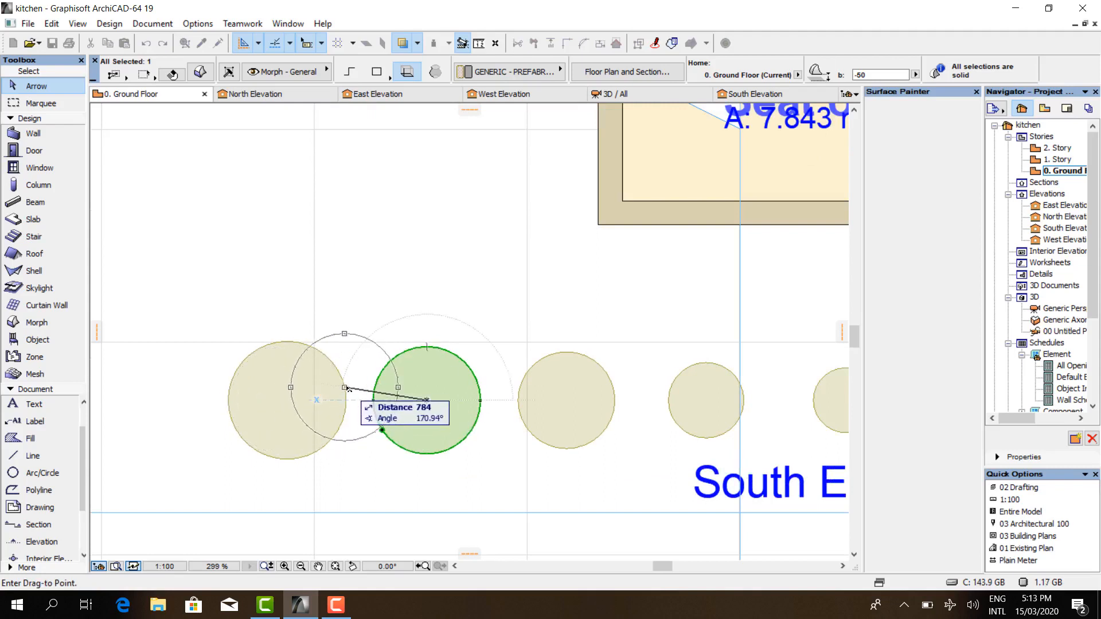
click(283, 400)
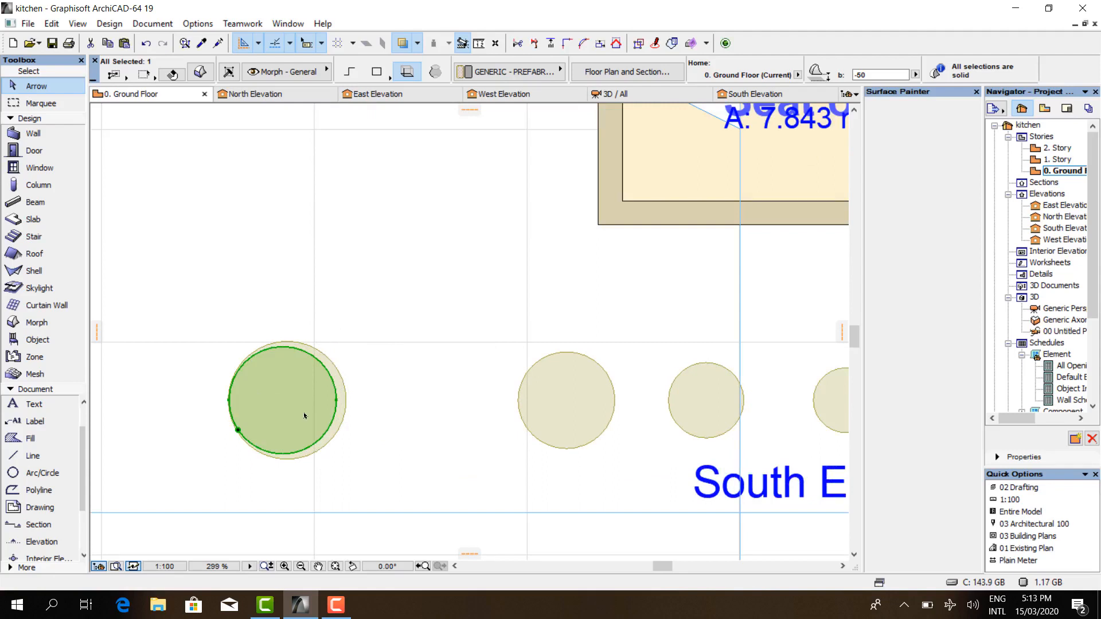
key(ctrl+z)
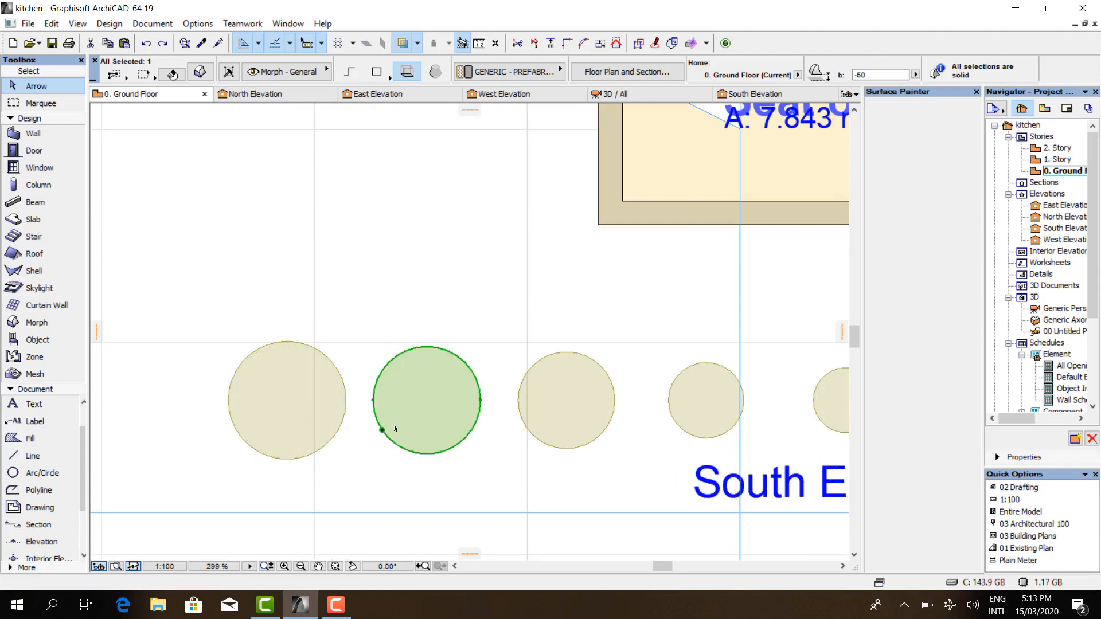
- Move the second morph disc from its centre to the exact centre of the first disc
key(ctrl+d)
scroll(397, 409, up, 3)
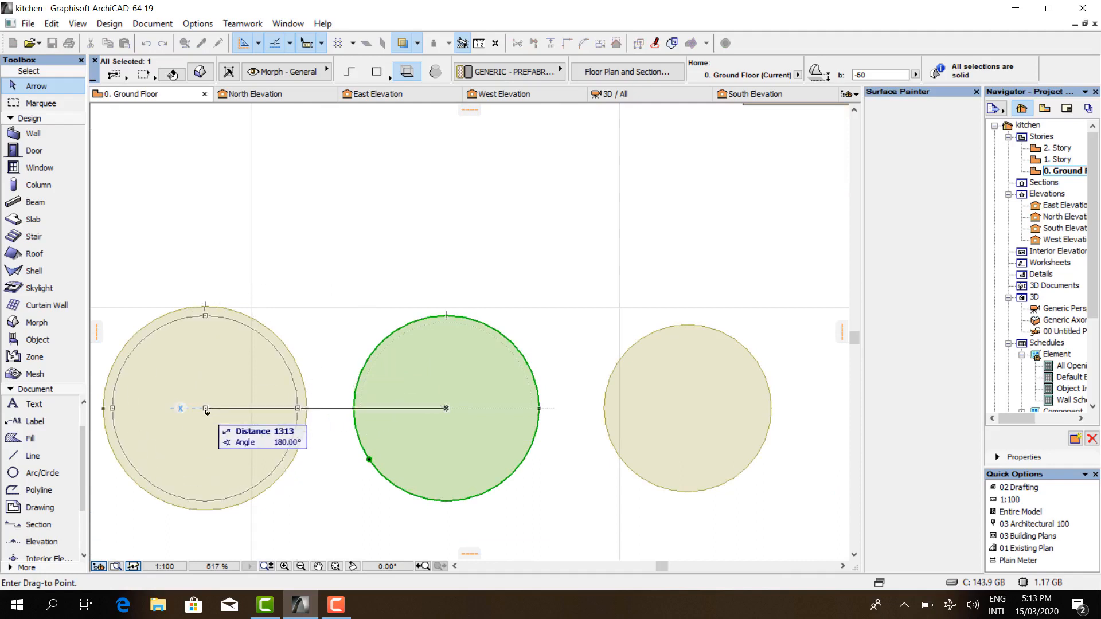
click(204, 408)
- Move the third morph disc by its centre so it is concentric with the first two discs
click(599, 453)
key(ctrl+d)
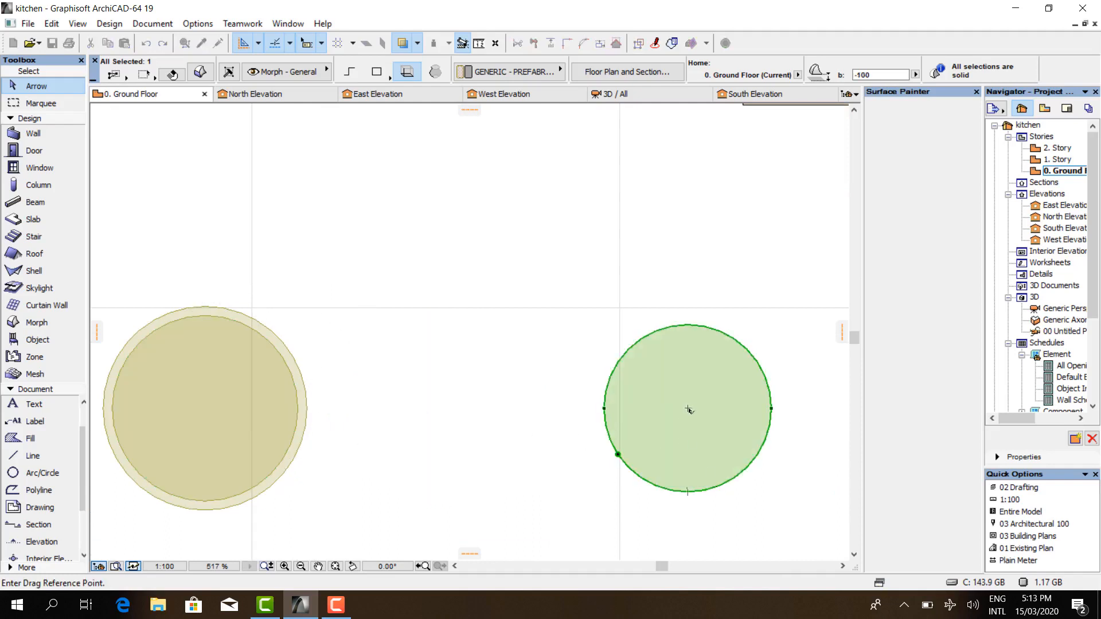
click(689, 410)
click(205, 408)
- Move the fourth morph disc by its centre so it is concentric with the stacked discs
scroll(300, 436, down, 2)
click(661, 434)
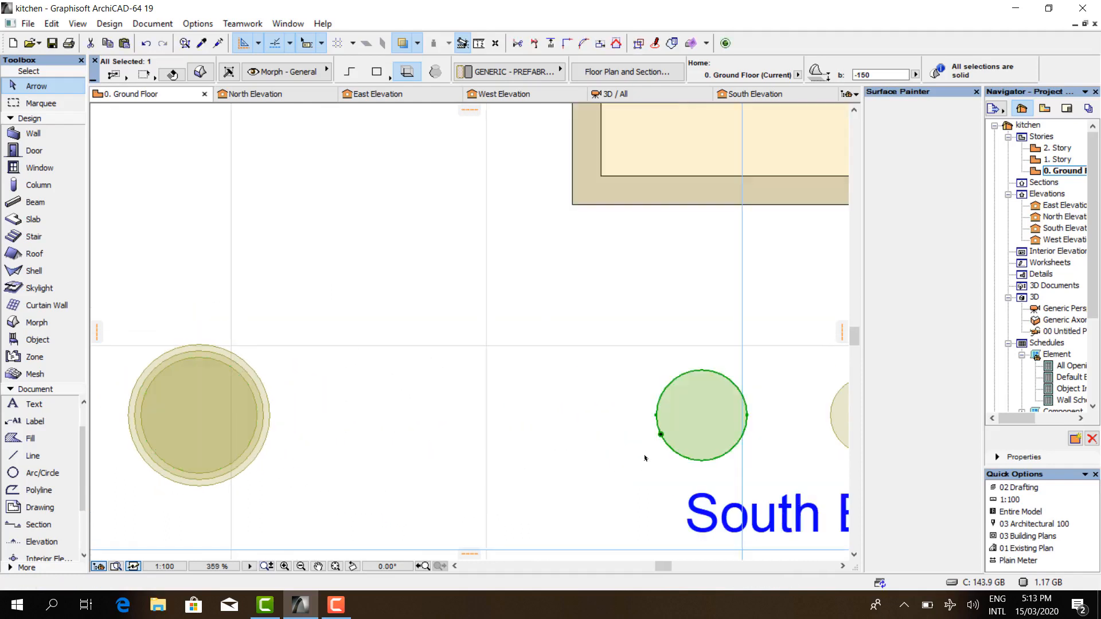
key(ctrl+d)
click(703, 416)
scroll(192, 416, up, 2)
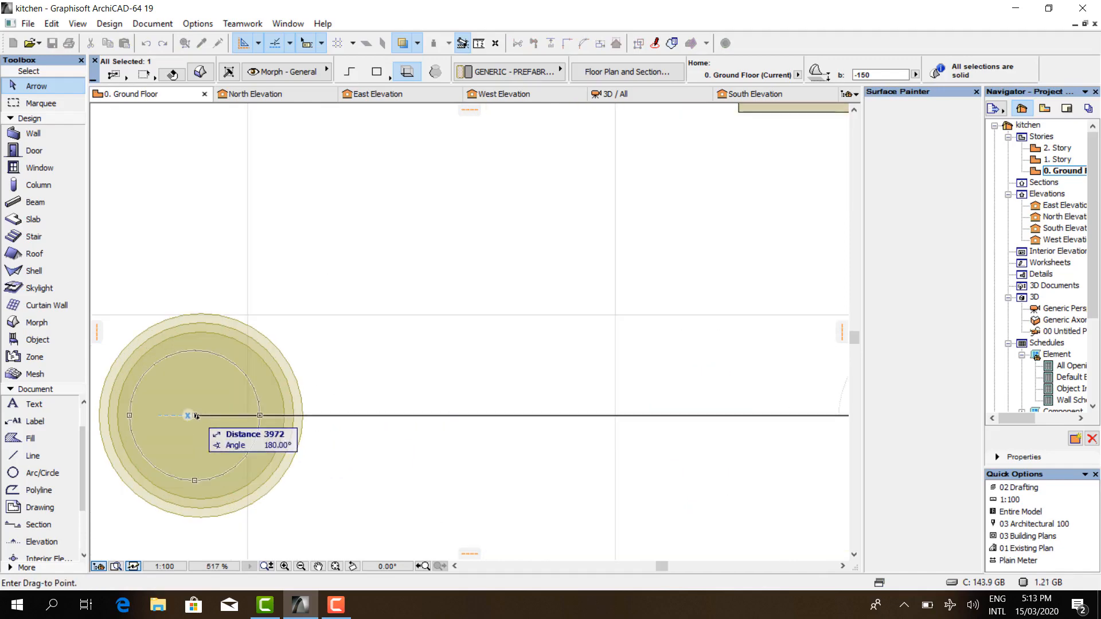
click(202, 418)
- Move the fifth, smallest morph disc by its centre onto the centre of the stack and deselect it
scroll(202, 418, down, 2)
click(496, 426)
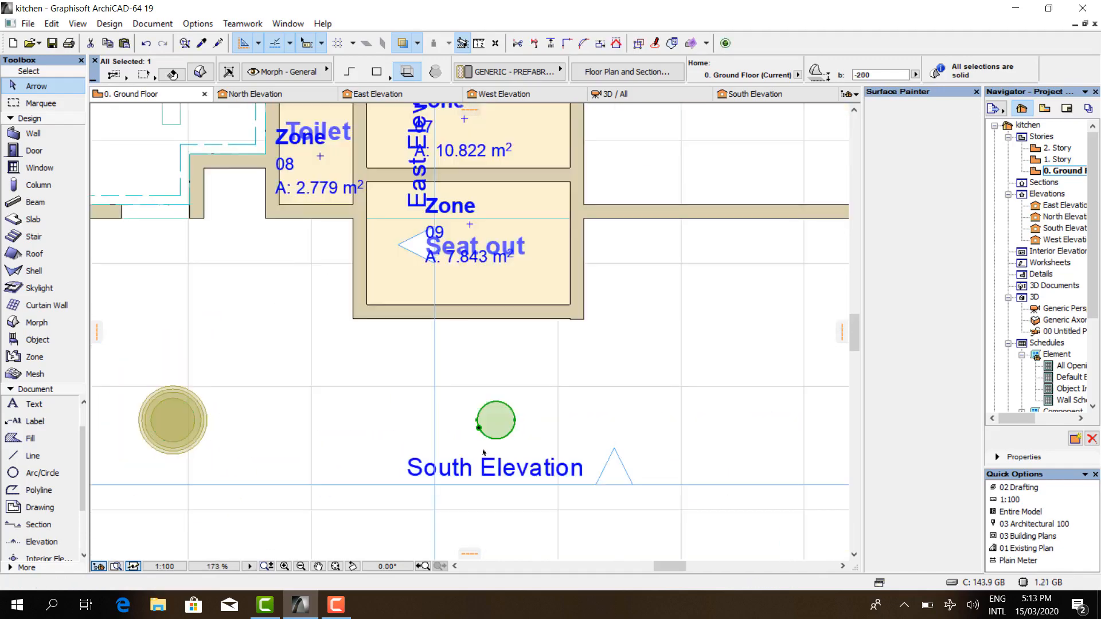
key(ctrl+d)
scroll(503, 433, up, 2)
click(482, 397)
scroll(482, 397, down, 2)
scroll(307, 398, up, 2)
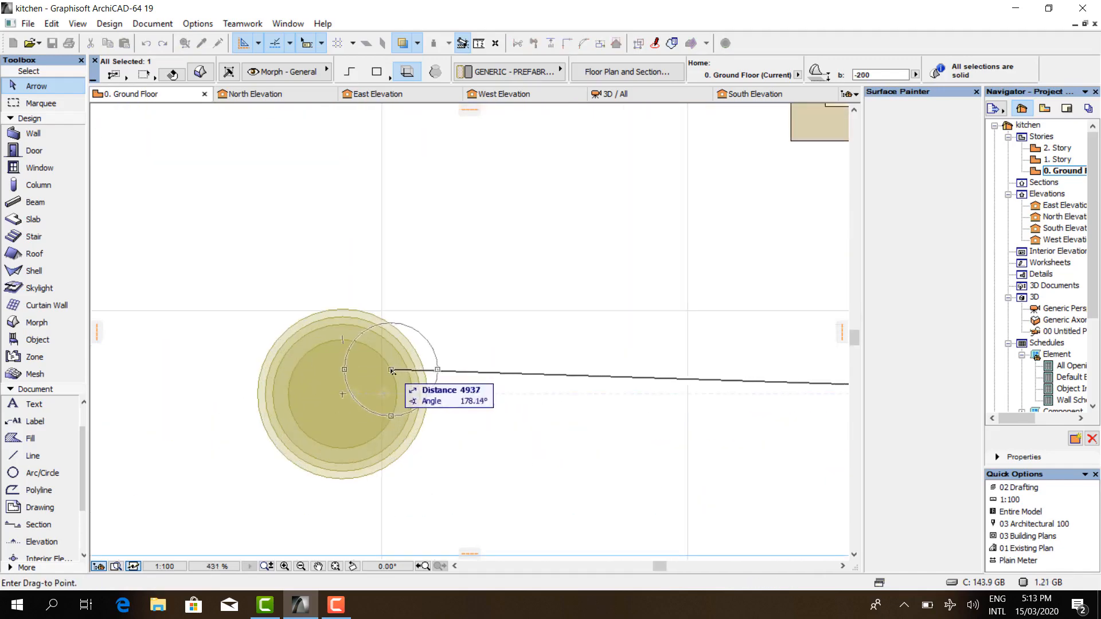
click(342, 394)
click(716, 115)
- Examine the stacked discs in the South Elevation and their position on the Ground Floor plan
click(755, 93)
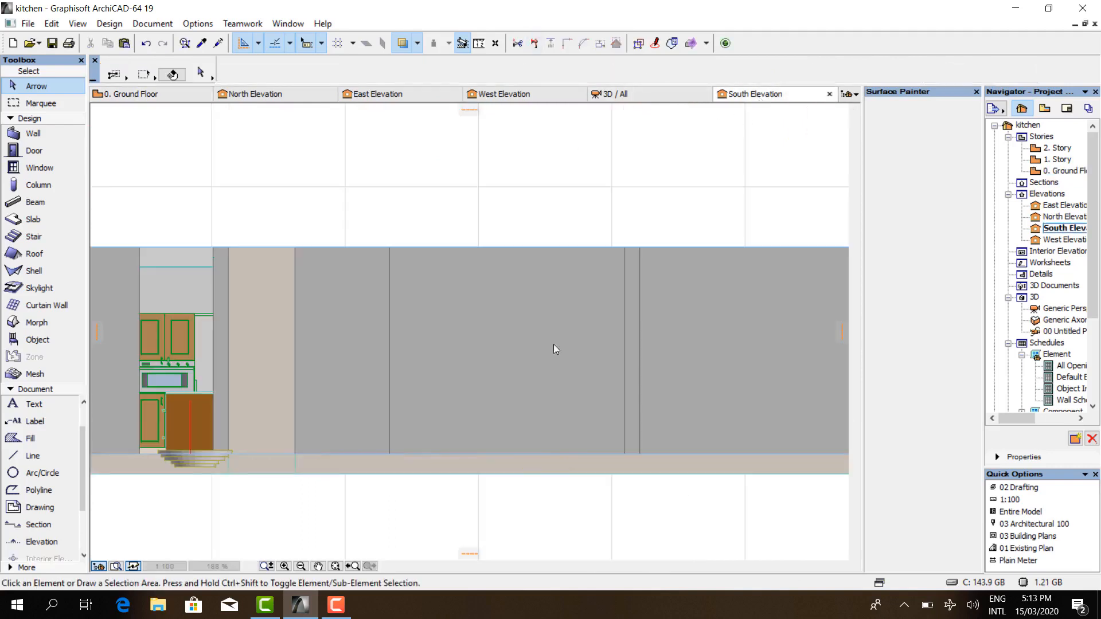
scroll(553, 344, up, 2)
drag(356, 419, 199, 490)
key(Escape)
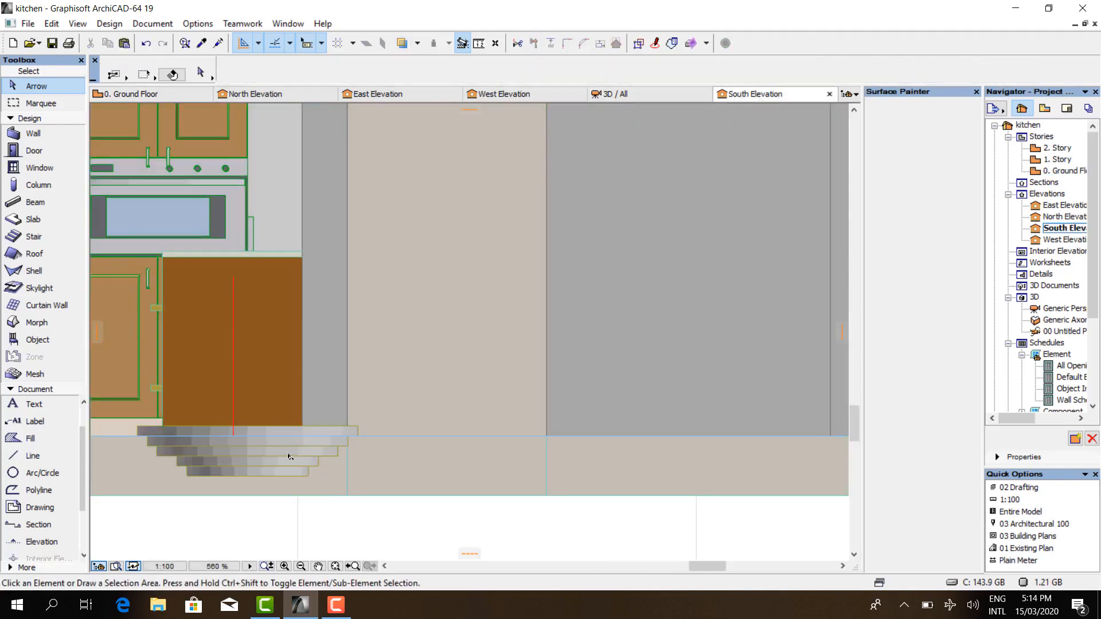
key(ctrl+Tab)
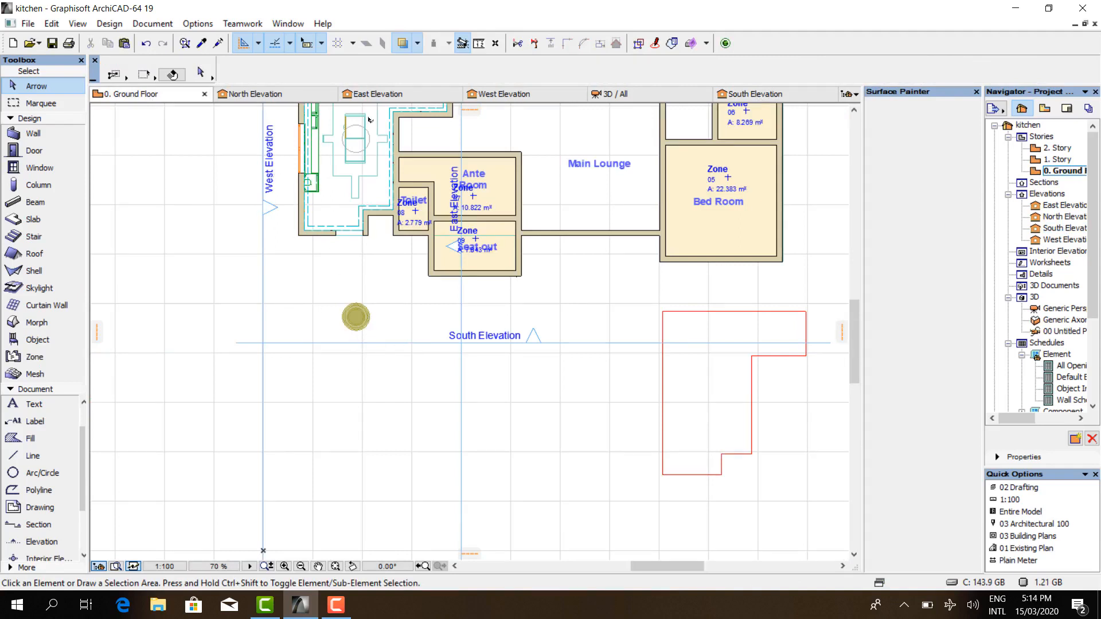
- Move the five stacked discs straight up in the West Elevation to a base height of about 1276 mm
click(498, 94)
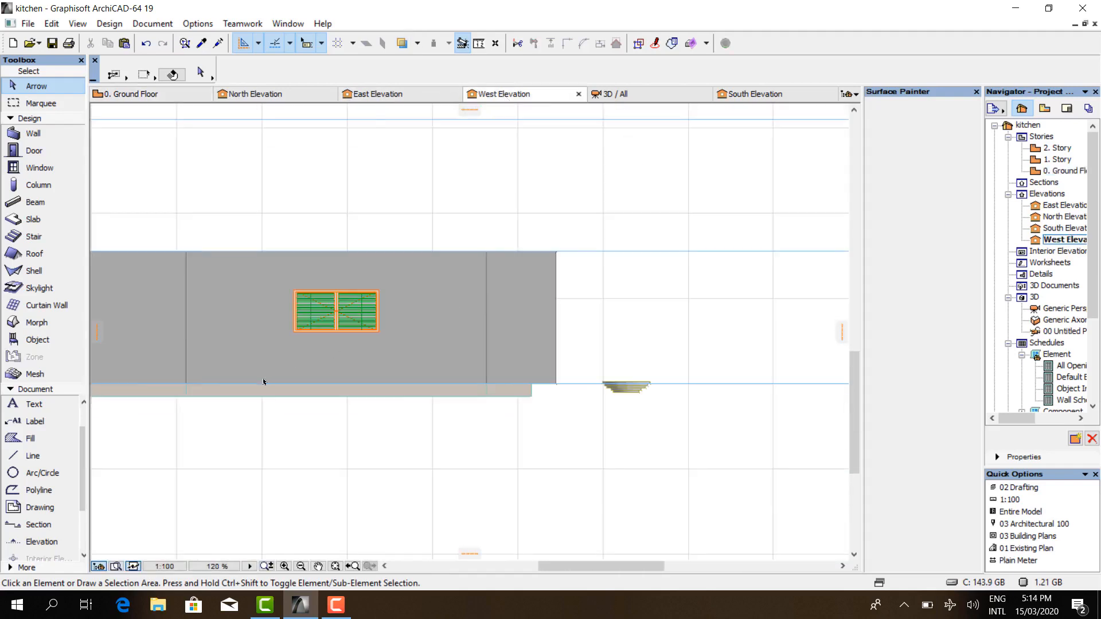
scroll(499, 376, up, 5)
drag(488, 369, 342, 448)
key(ctrl+d)
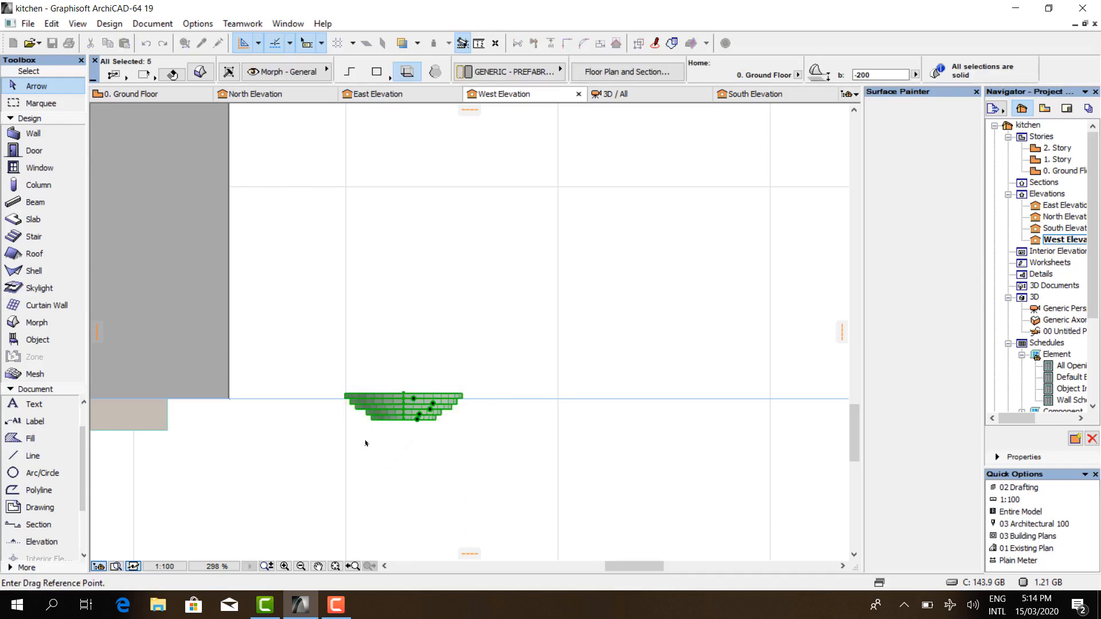
click(417, 420)
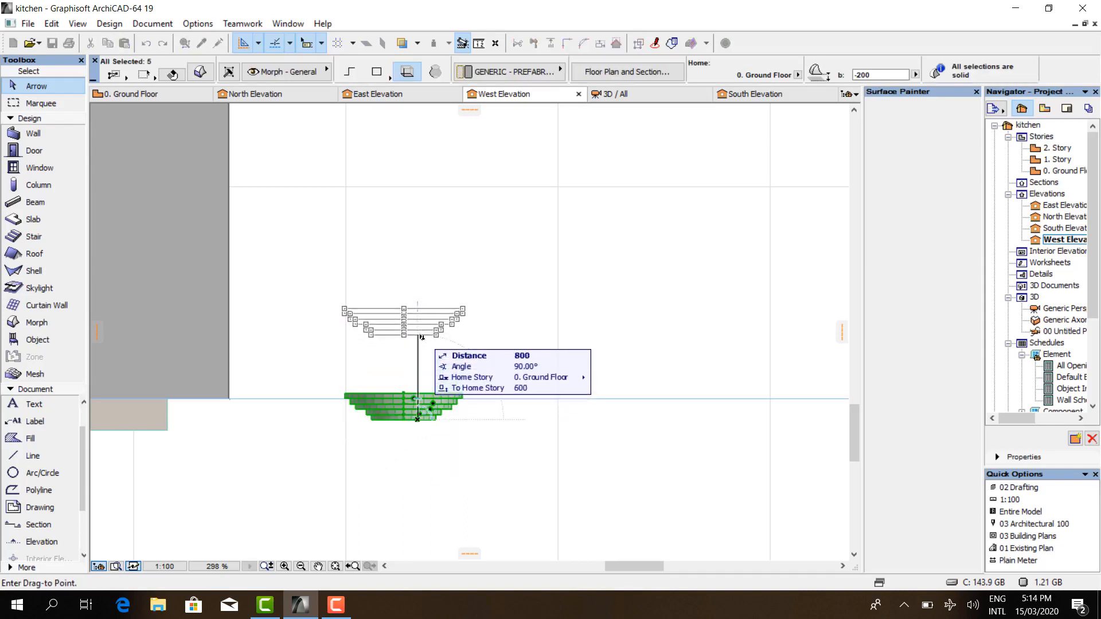
click(418, 259)
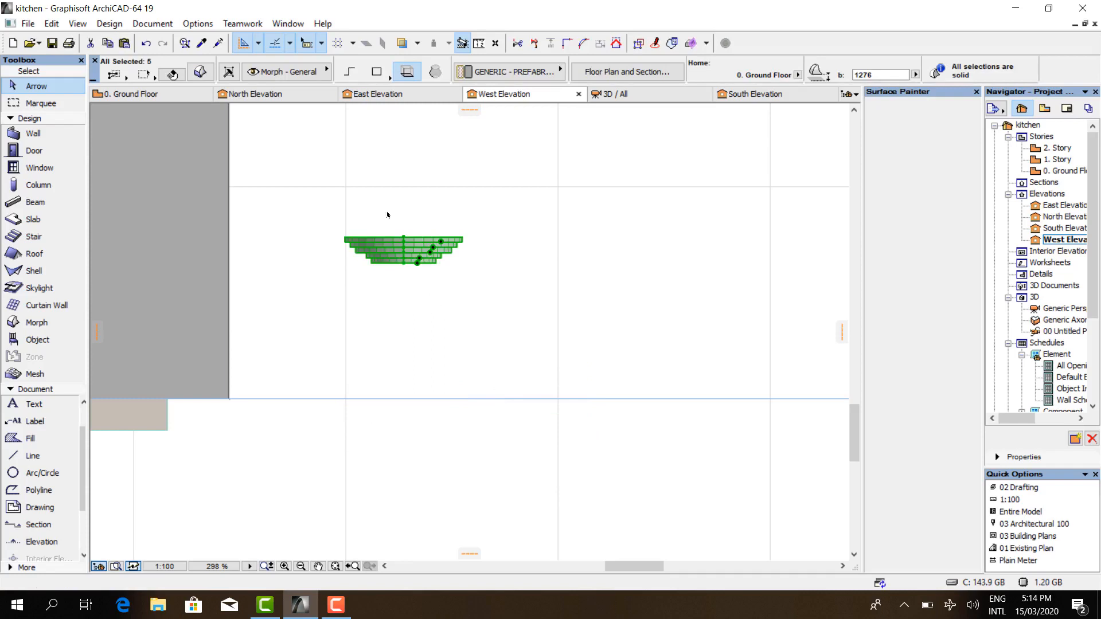
- Set the edges of the five selected morph discs to Soft
scroll(370, 195, up, 3)
scroll(370, 195, up, 1)
scroll(604, 324, up, 3)
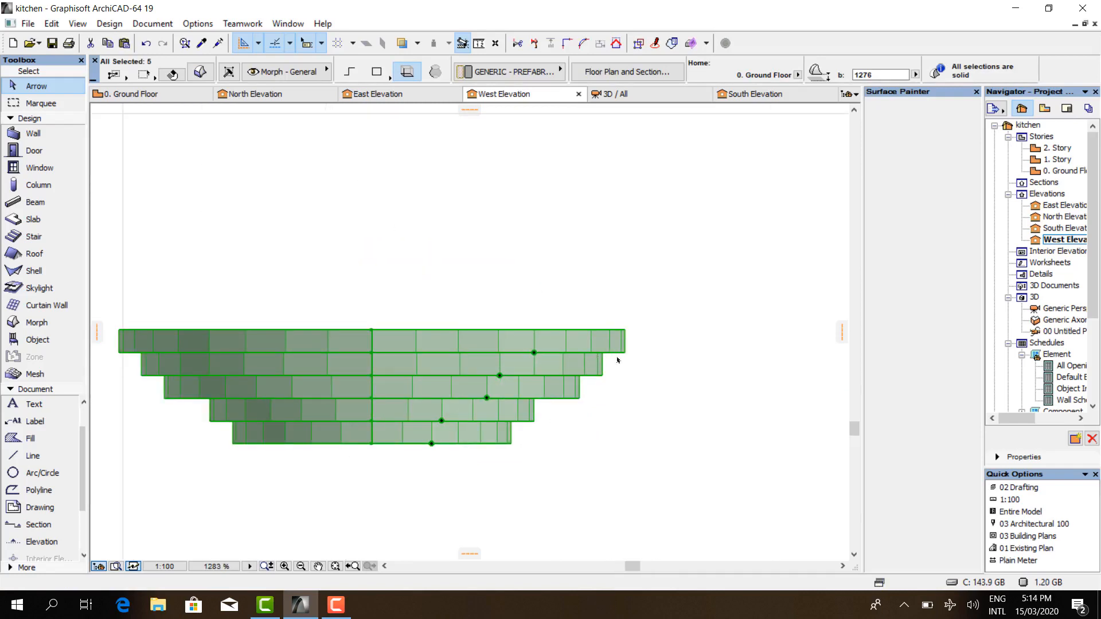
scroll(584, 326, down, 2)
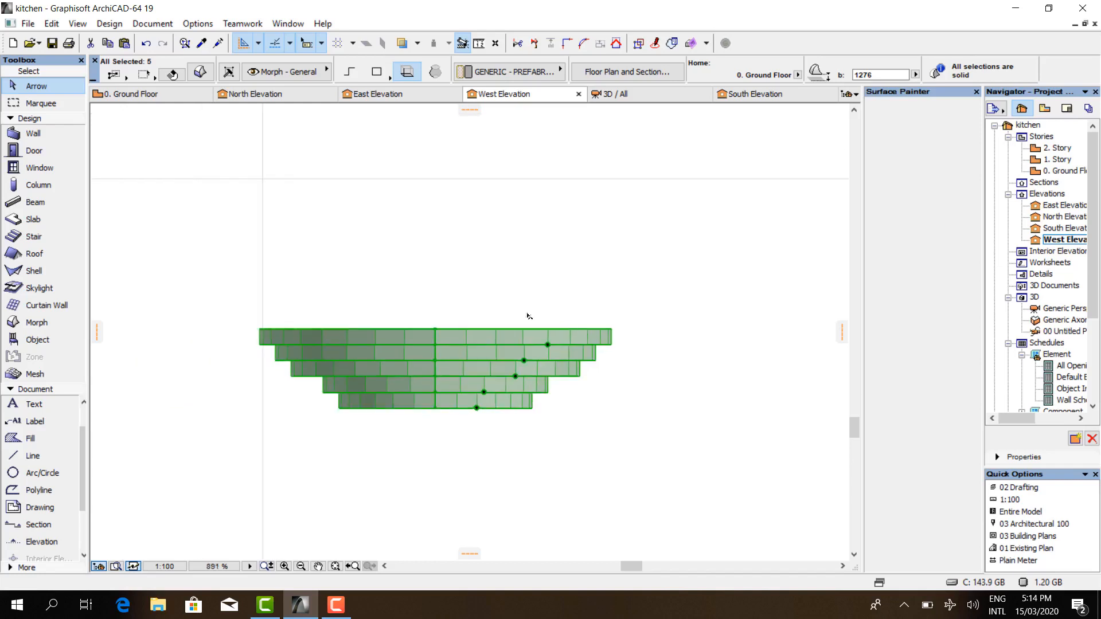
scroll(500, 320, up, 2)
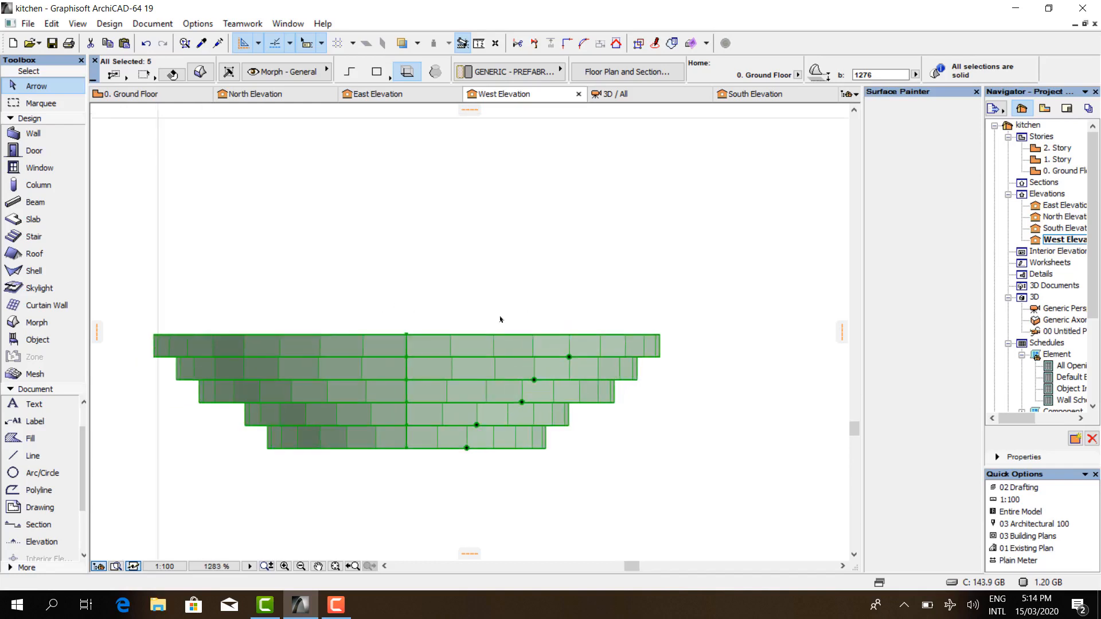
click(200, 71)
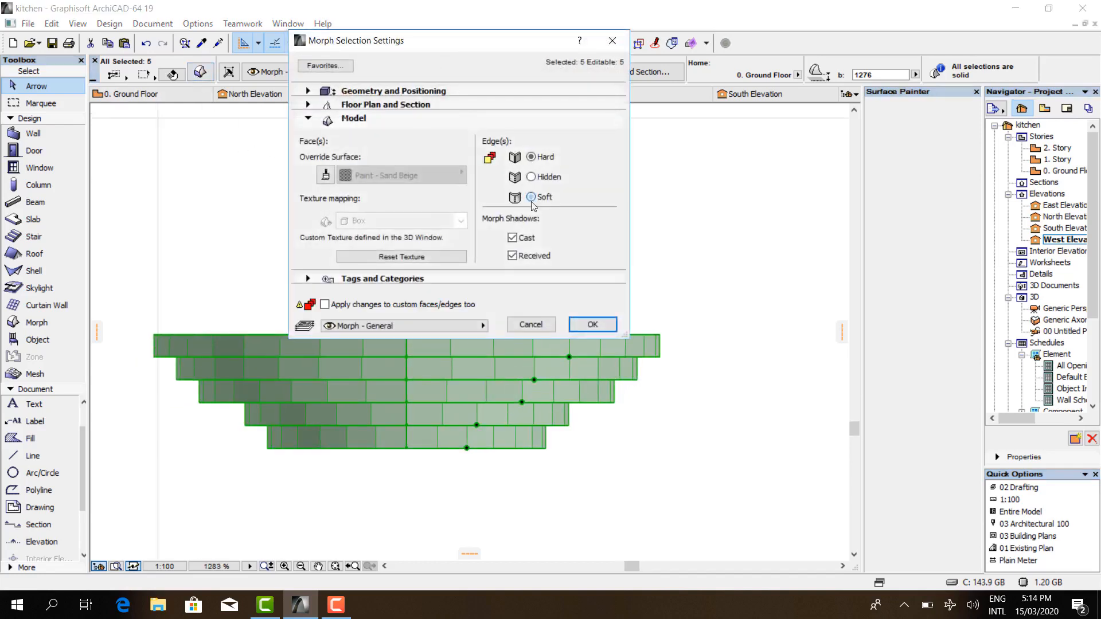
click(593, 324)
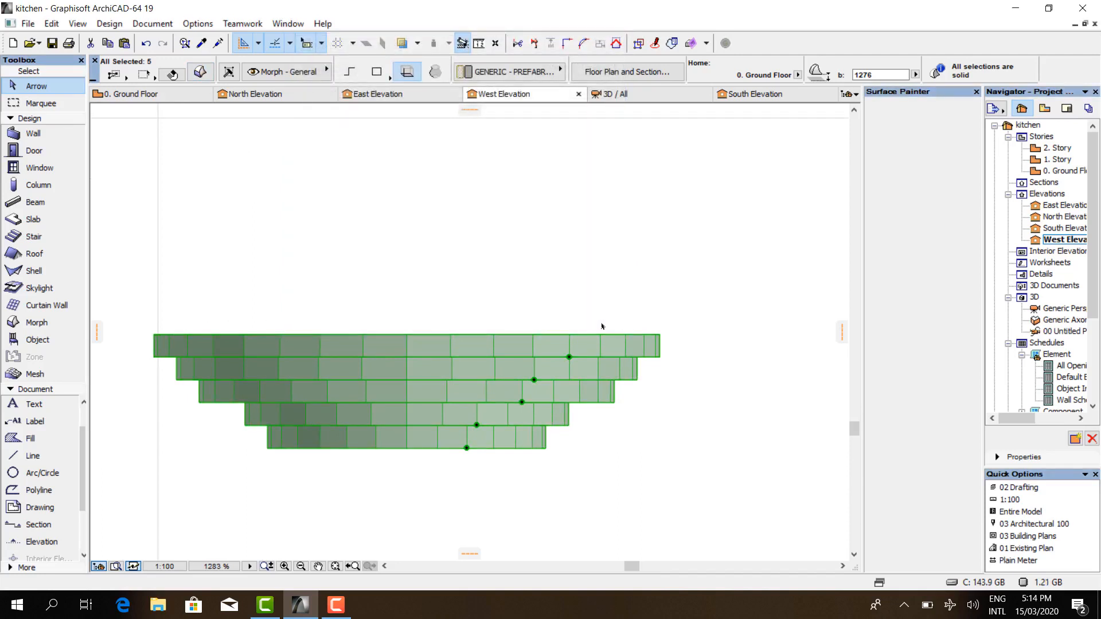
- Examine the smoothed disc stack from below in 3D, and its position on the Ground Floor plan and South Elevation
click(651, 94)
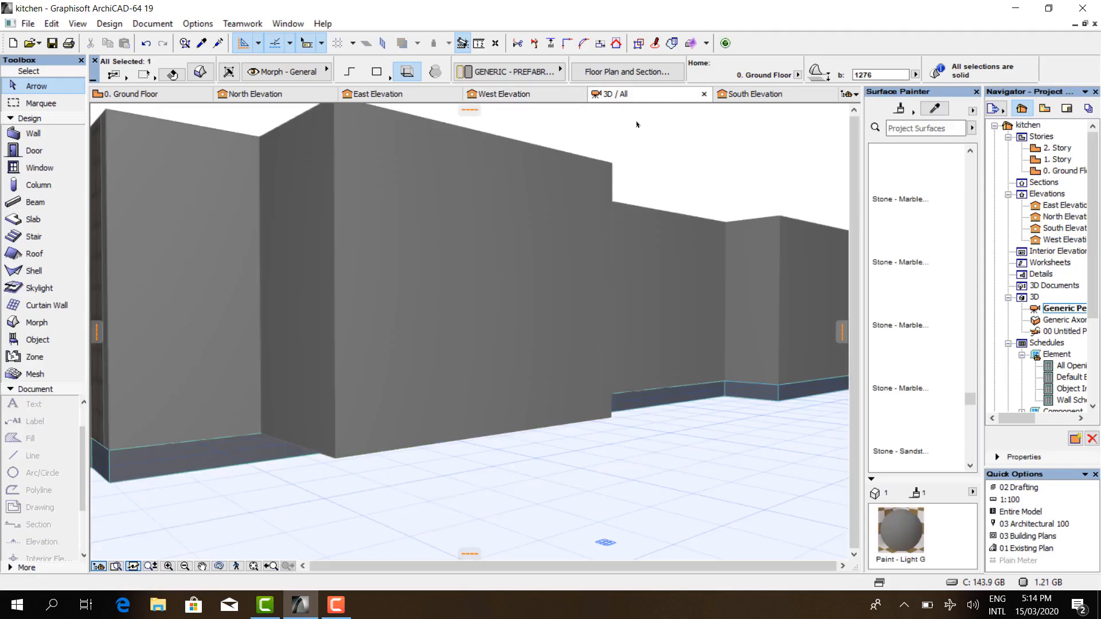
scroll(357, 407, down, 6)
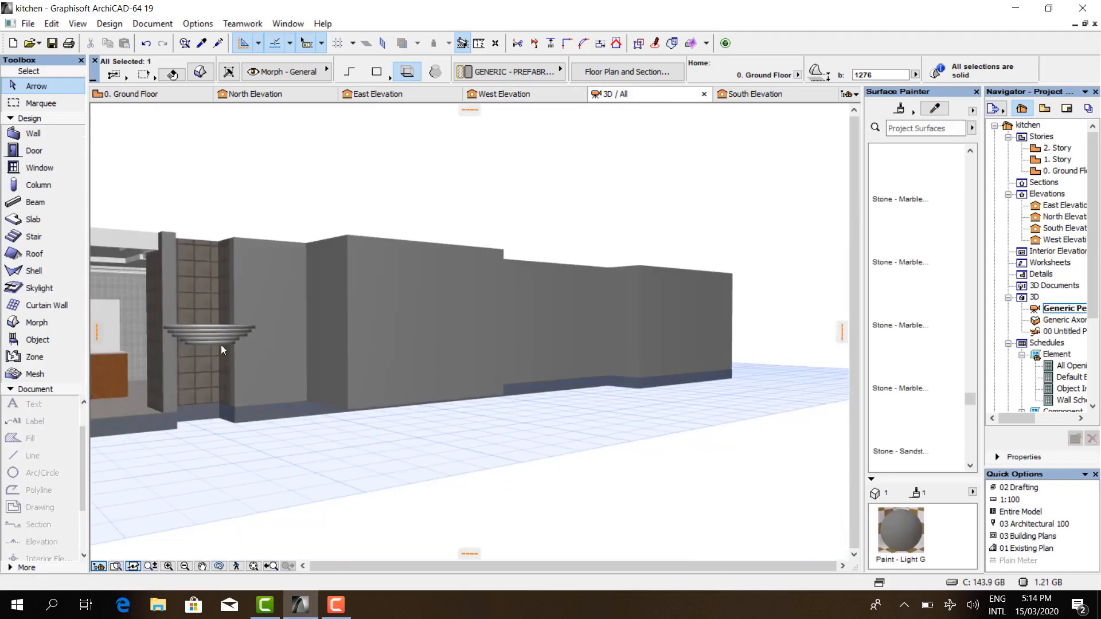
scroll(115, 321, up, 5)
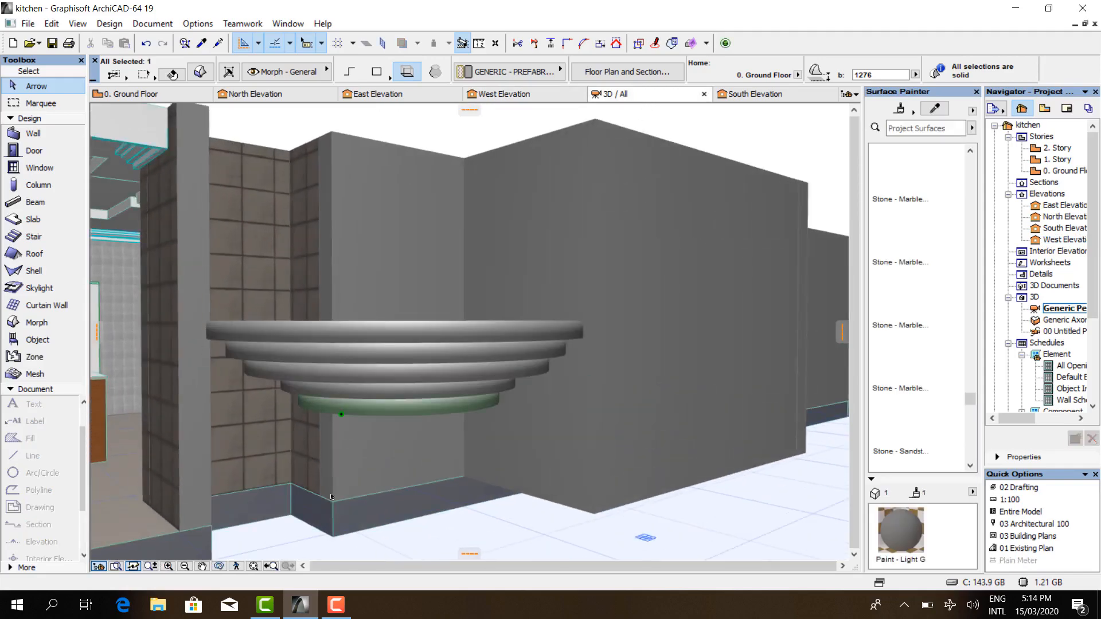
key(o)
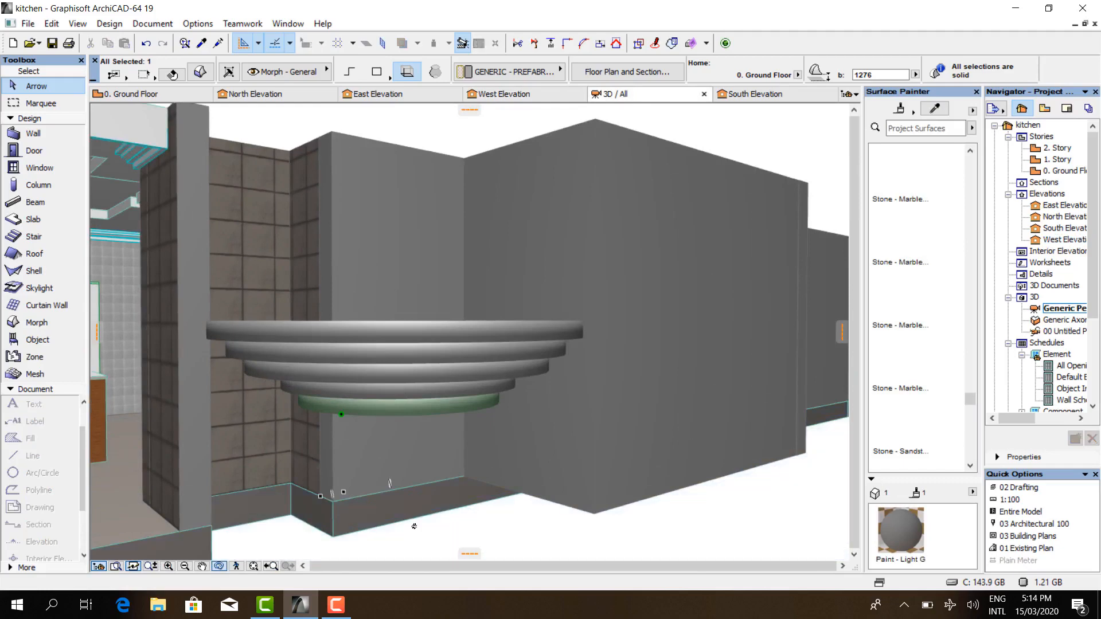
drag(414, 524, 310, 516)
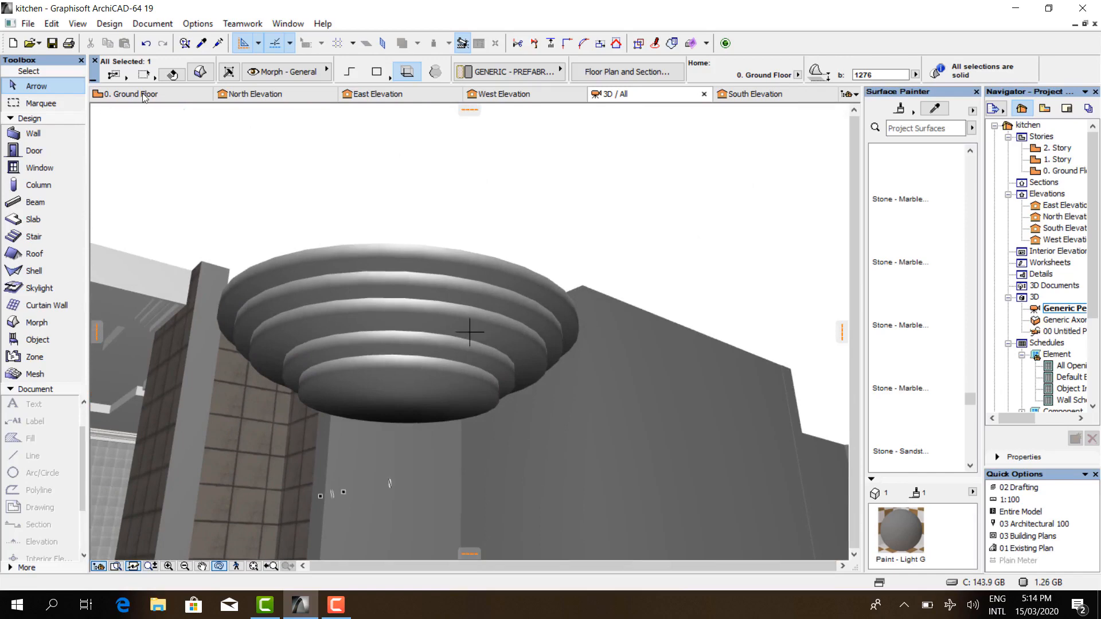
click(146, 93)
scroll(355, 321, up, 5)
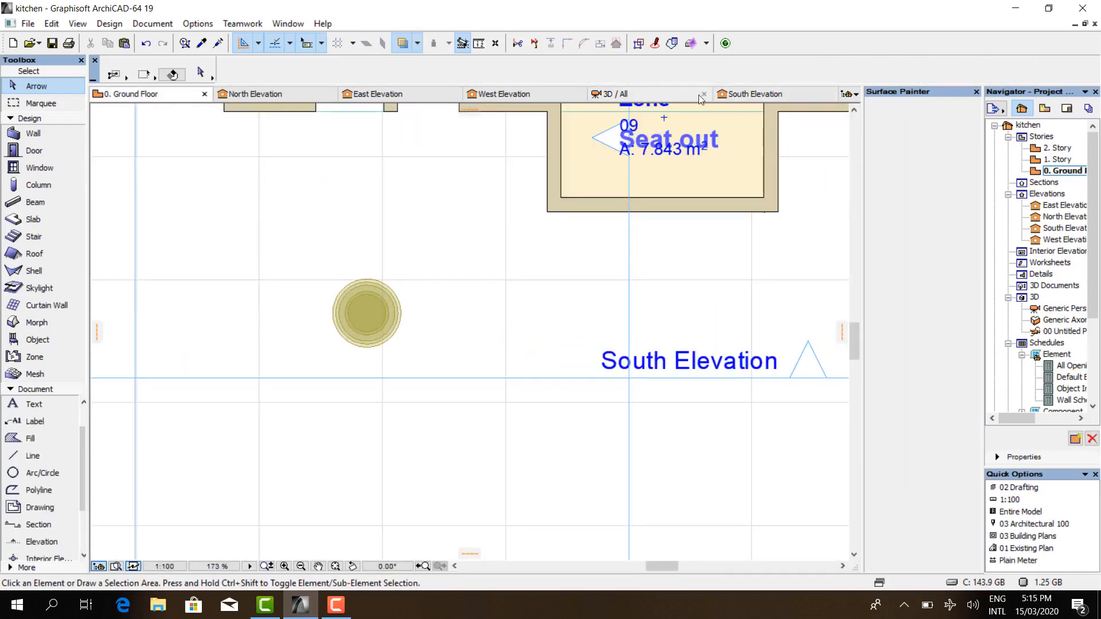
click(755, 94)
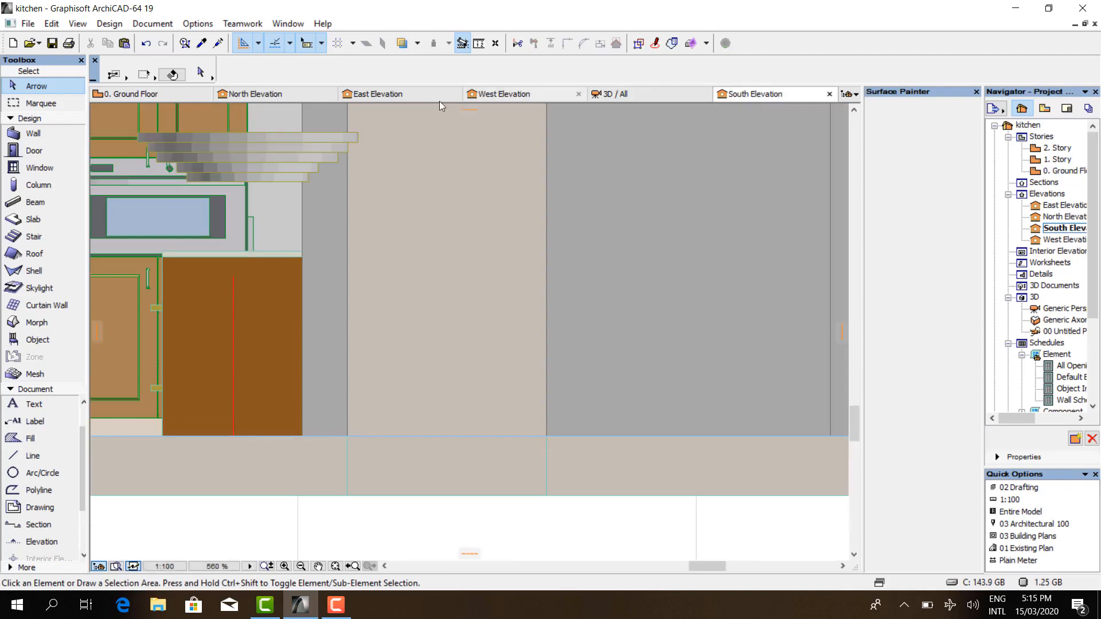
- Merge the five selected discs into one morph with a Boolean Union in the West Elevation, and deselect it
click(491, 94)
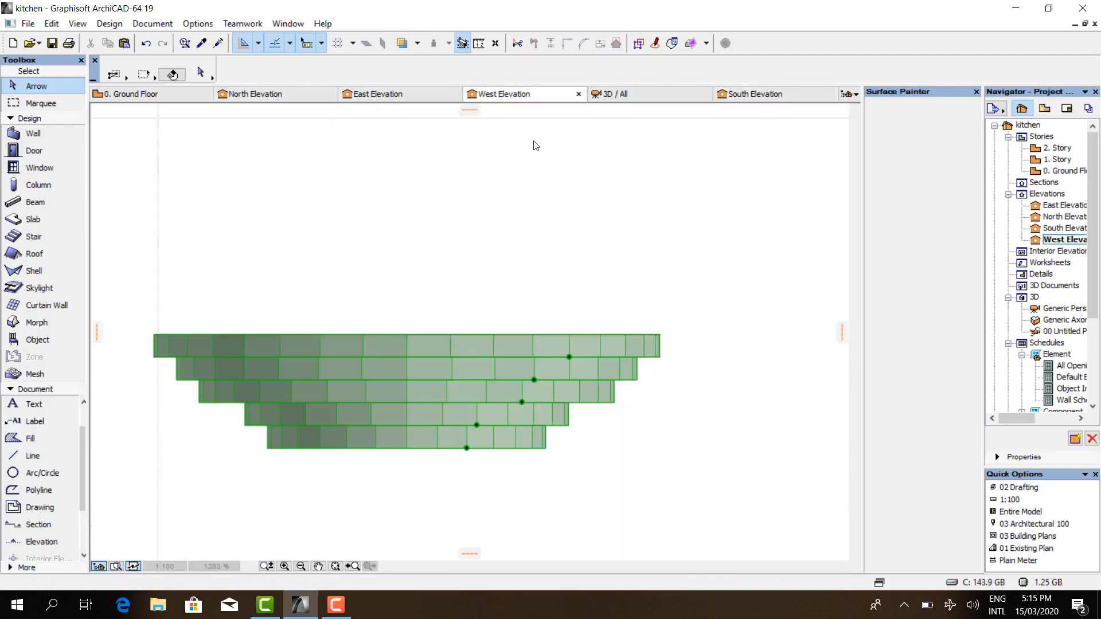
right_click(501, 222)
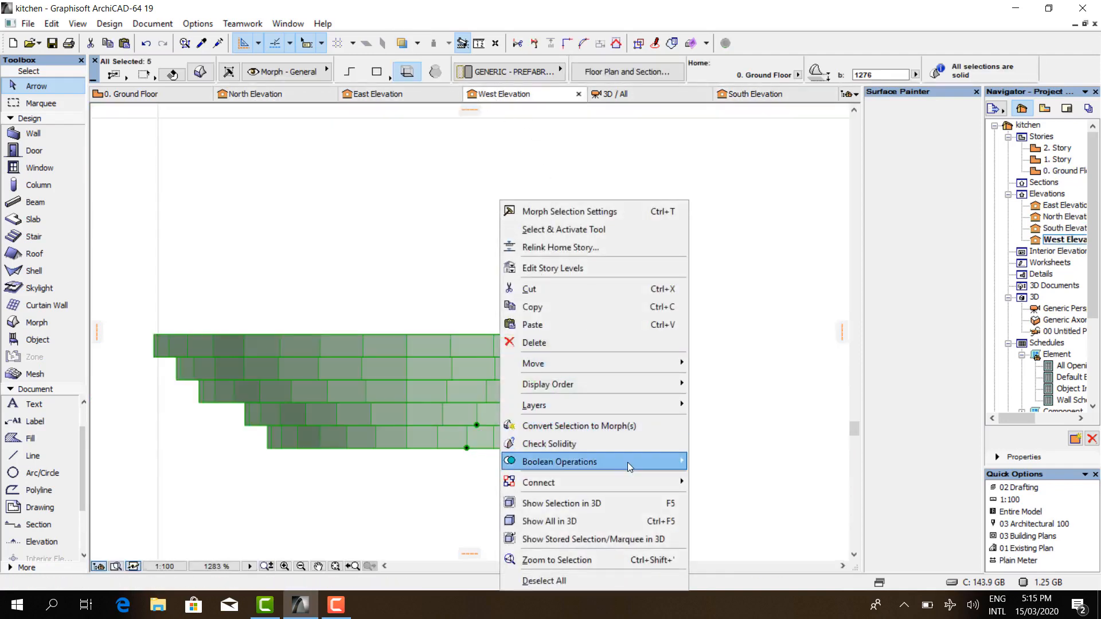
mouse_move(627, 463)
click(713, 462)
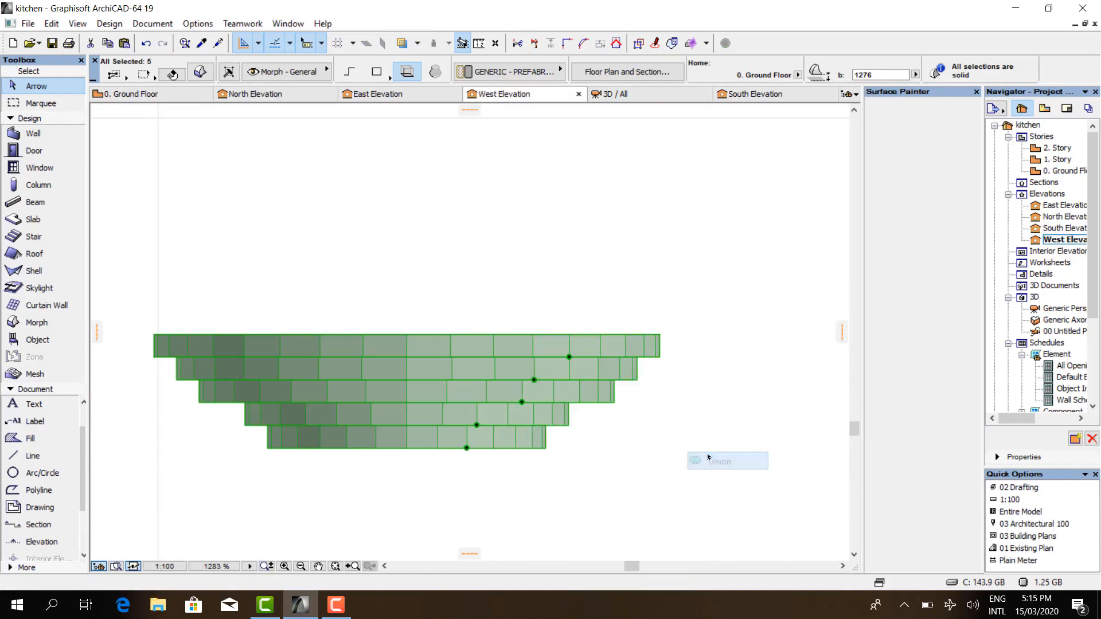
click(657, 356)
click(692, 319)
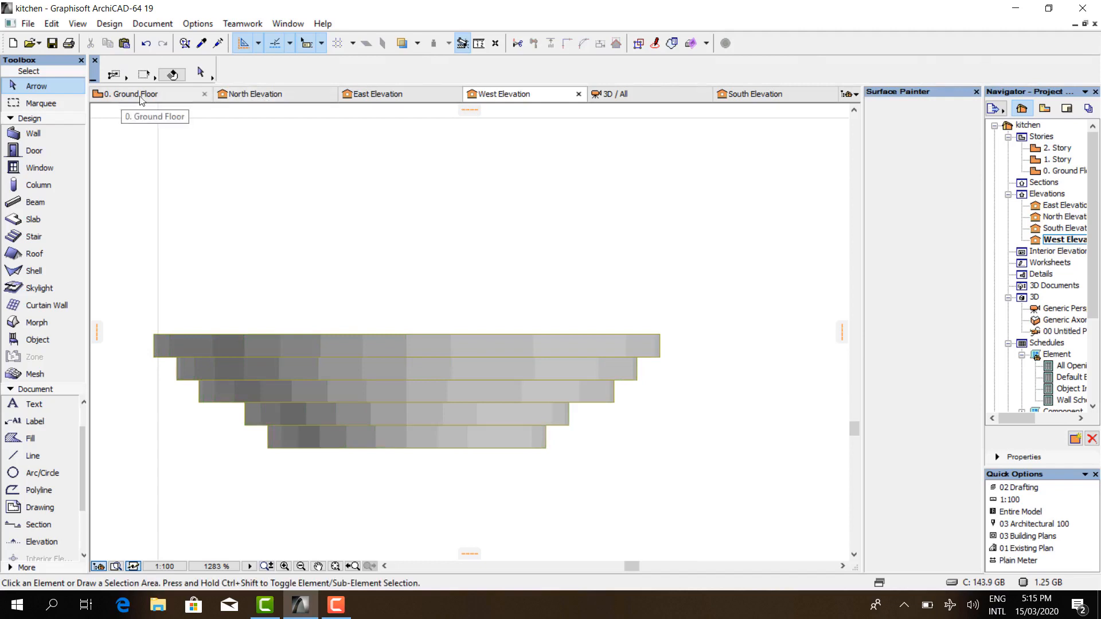
- Move the merged disc morph by its centre onto the centre of the kitchen ceiling circle on the Ground Floor plan
scroll(504, 229, down, 10)
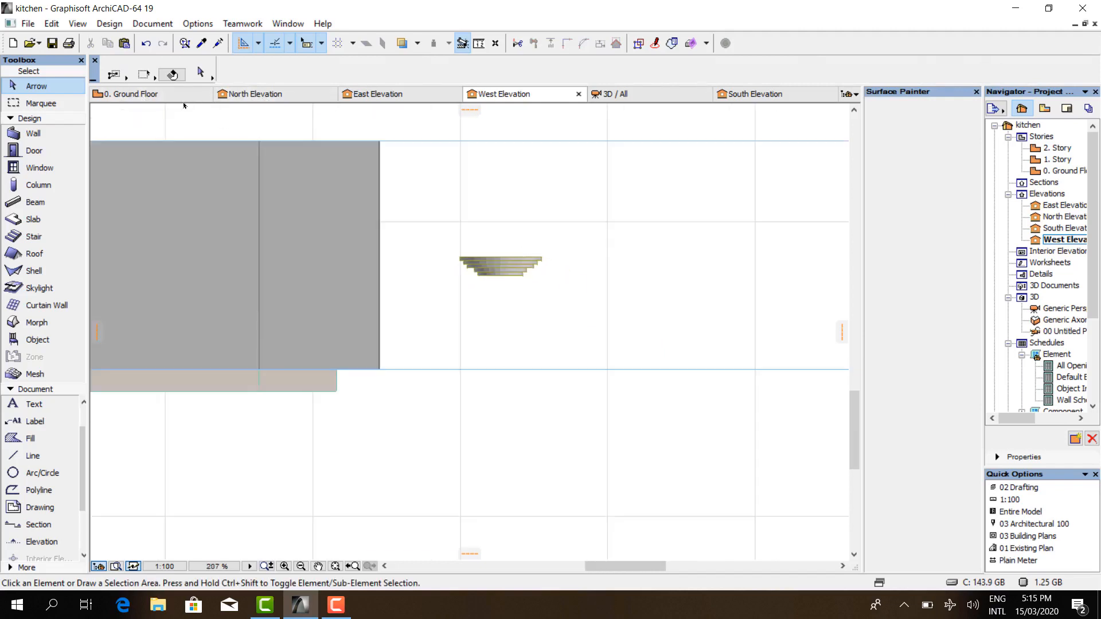
click(169, 96)
scroll(482, 354, down, 4)
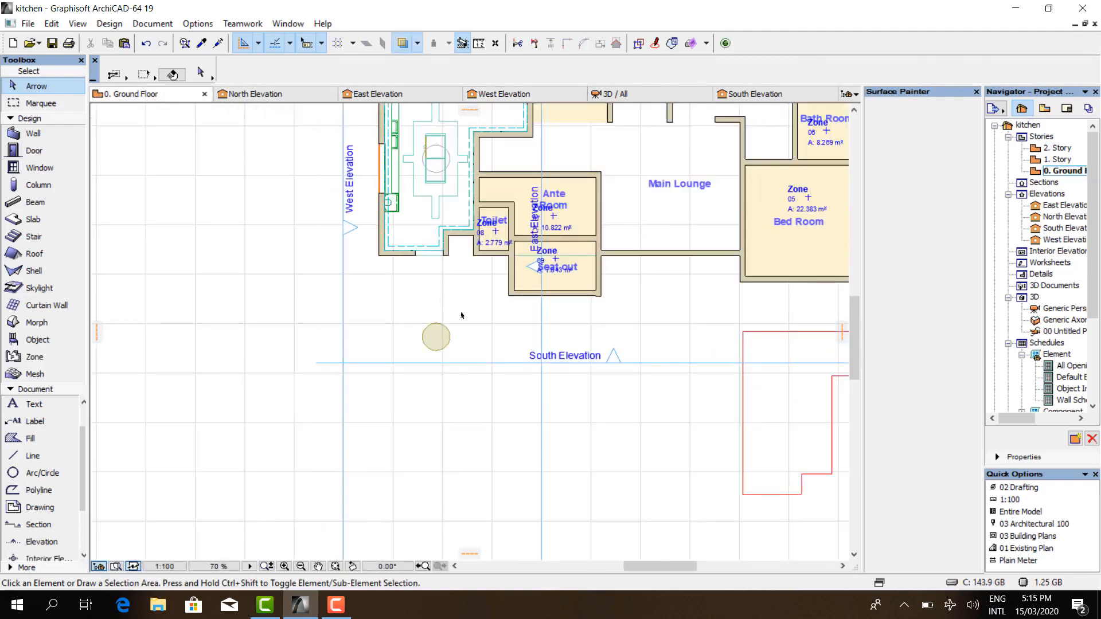
drag(466, 313, 410, 367)
scroll(439, 338, up, 7)
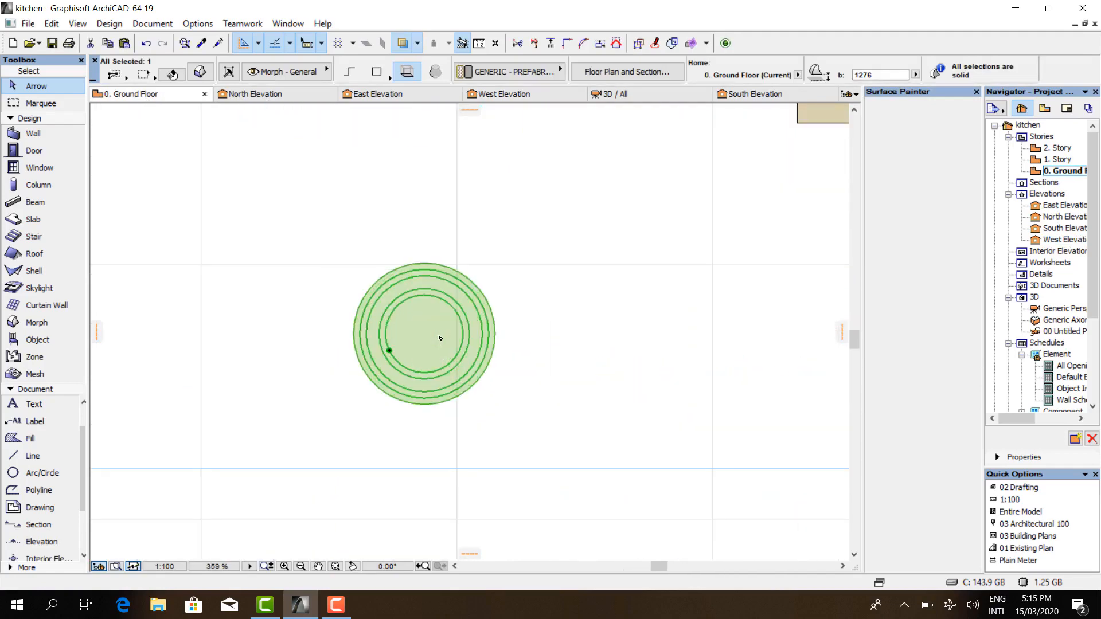
key(ctrl+d)
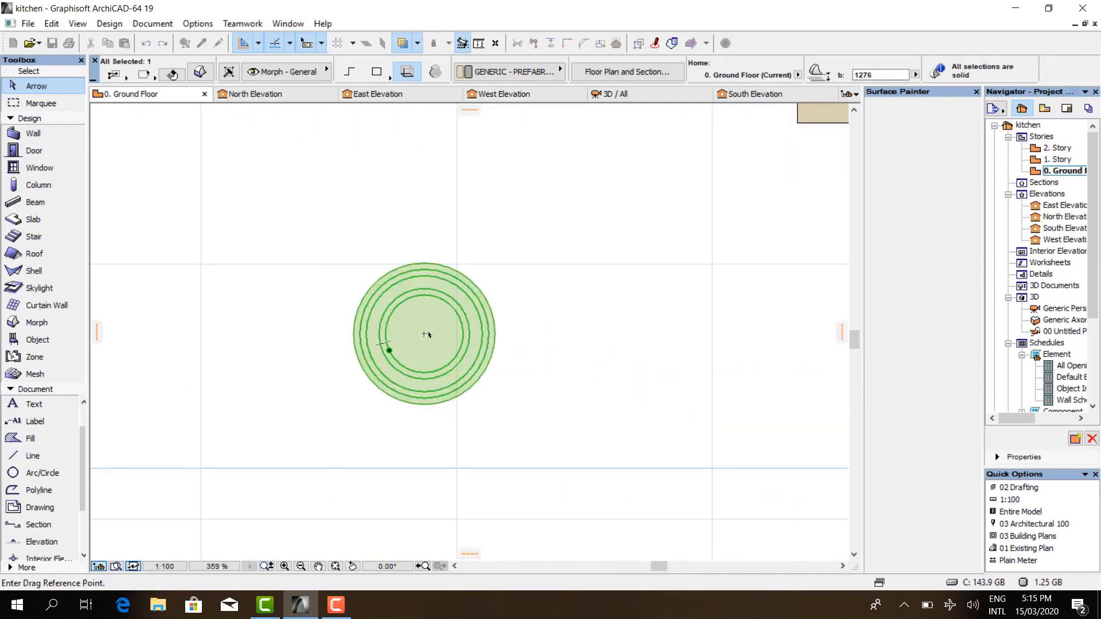
click(425, 335)
scroll(402, 402, down, 6)
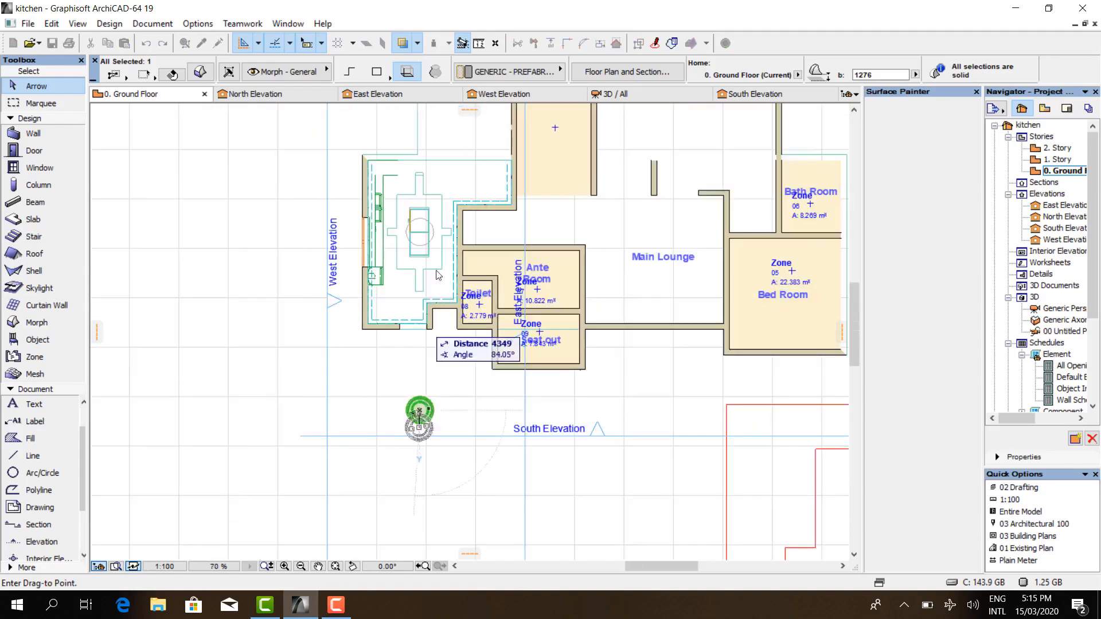
scroll(423, 224, up, 4)
scroll(423, 224, up, 6)
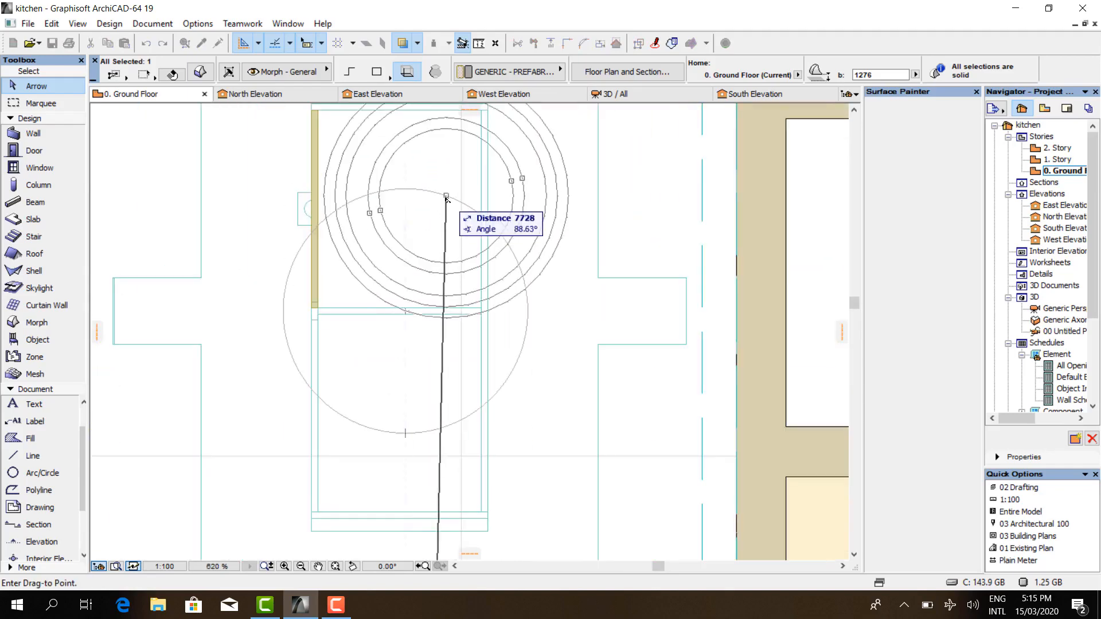
click(405, 312)
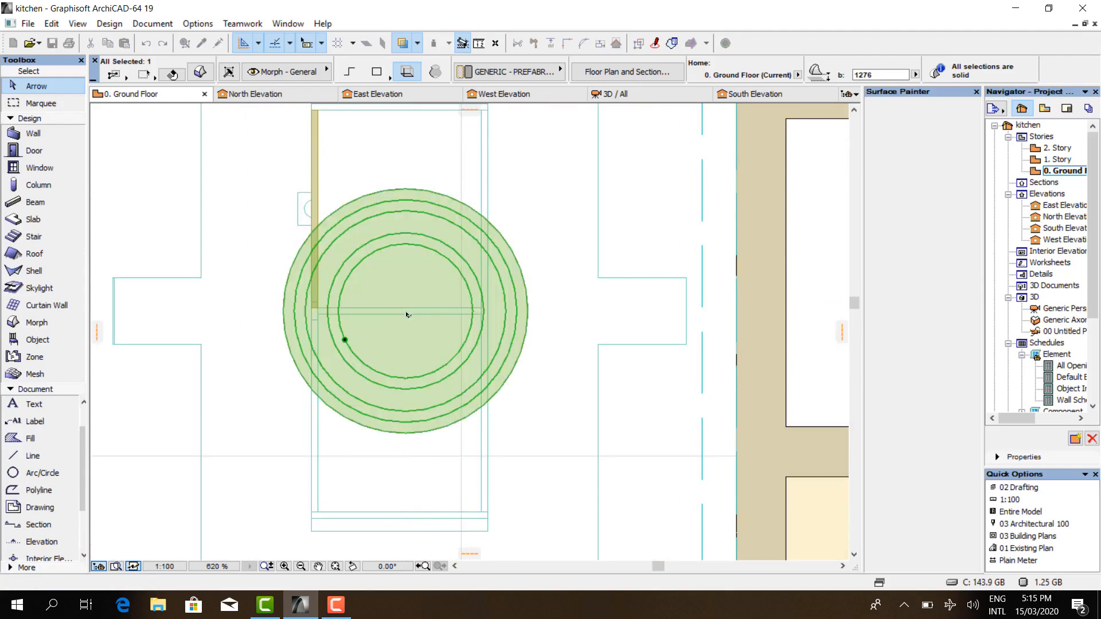
- Move the South Elevation line about 7 m north so it crosses the kitchen just south of the disc morph
scroll(352, 294, down, 7)
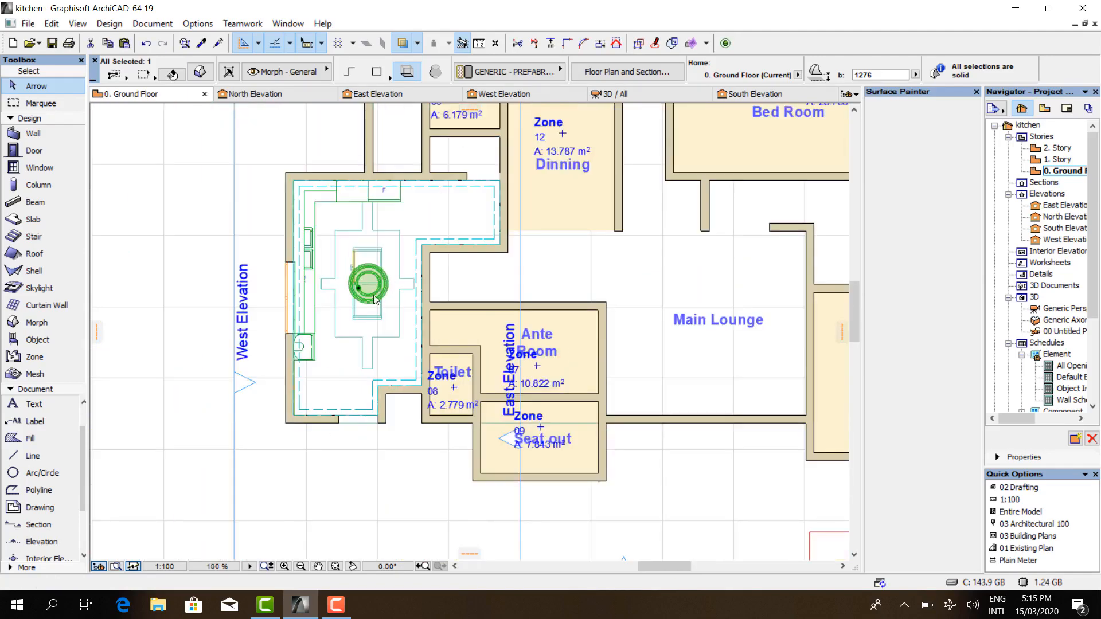
scroll(384, 429, down, 3)
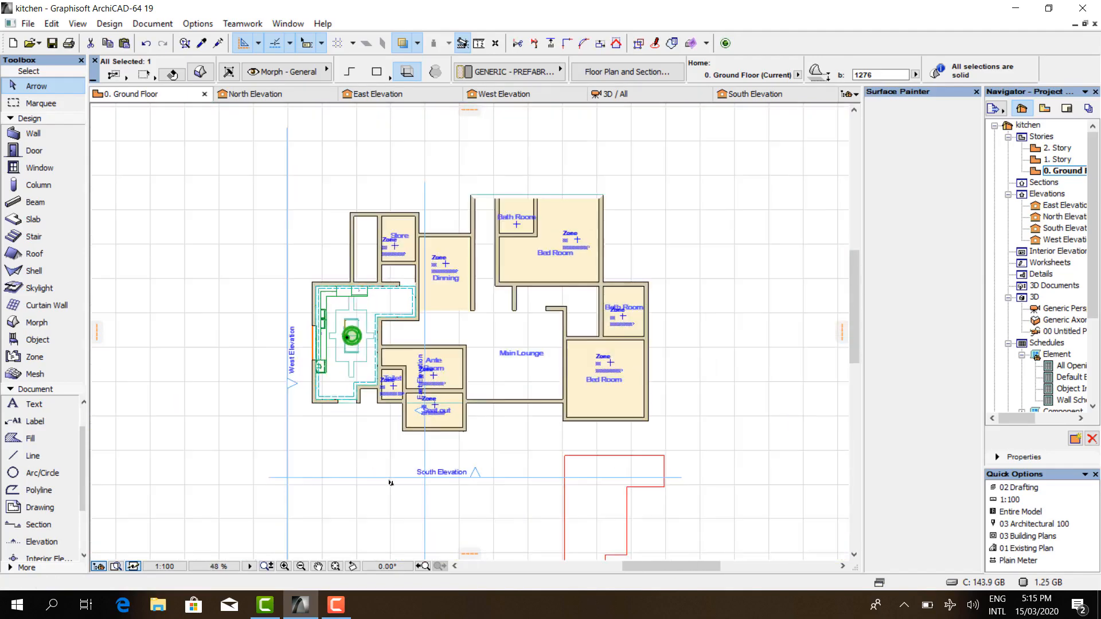
click(385, 478)
click(385, 478)
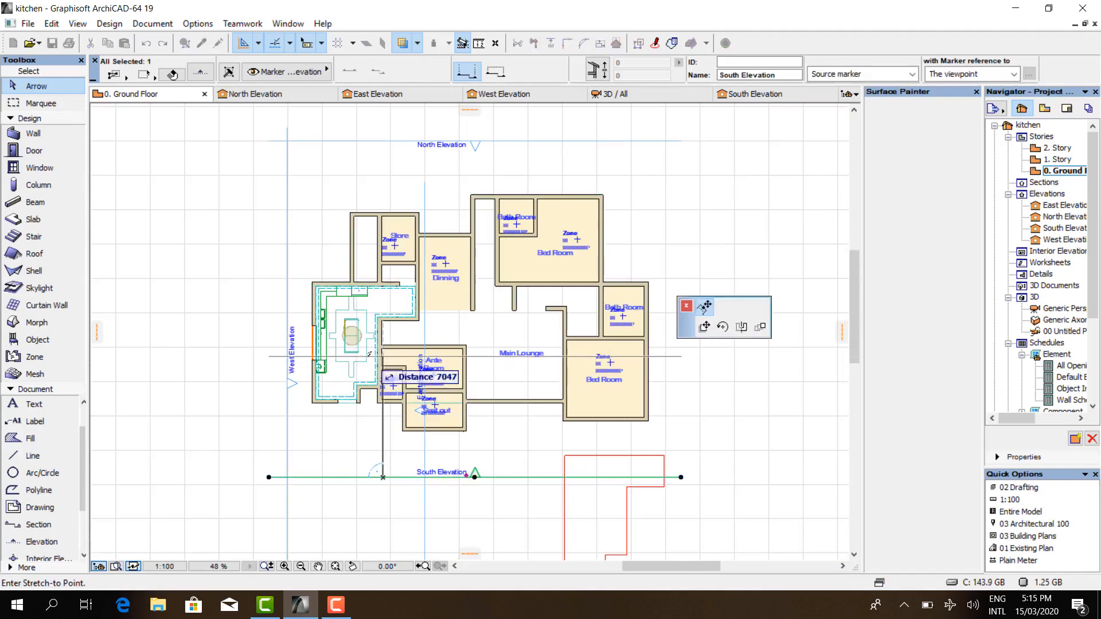
click(384, 355)
scroll(359, 365, up, 1)
scroll(356, 362, up, 10)
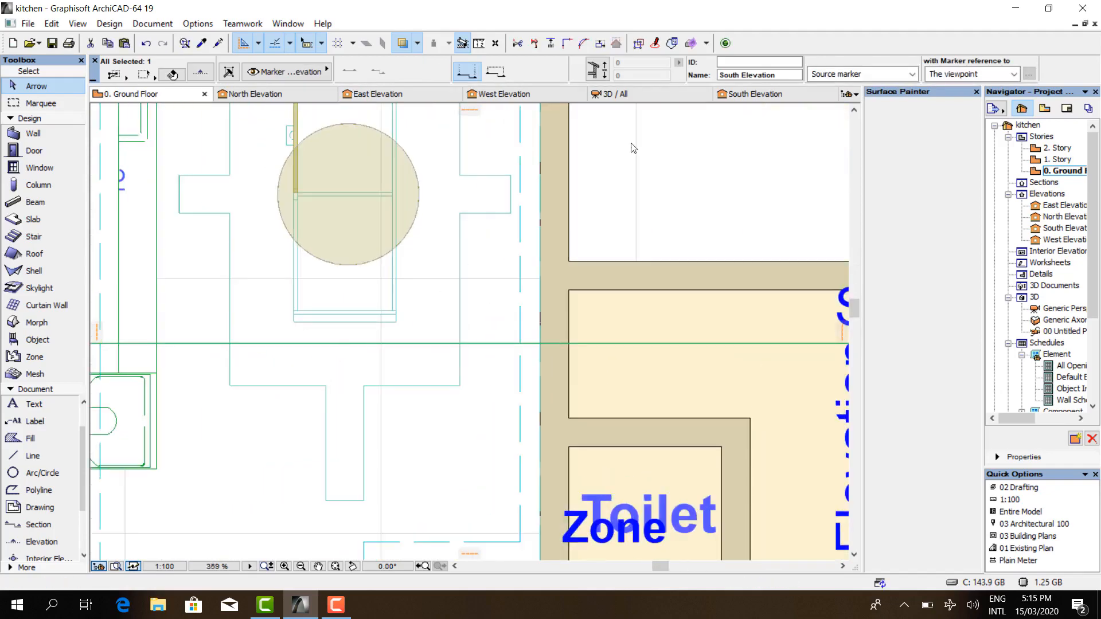
- In the South Elevation, raise the merged disc morph vertically by its top edge onto the underside of the ceiling recess, at base height 2820
click(745, 96)
scroll(457, 391, down, 3)
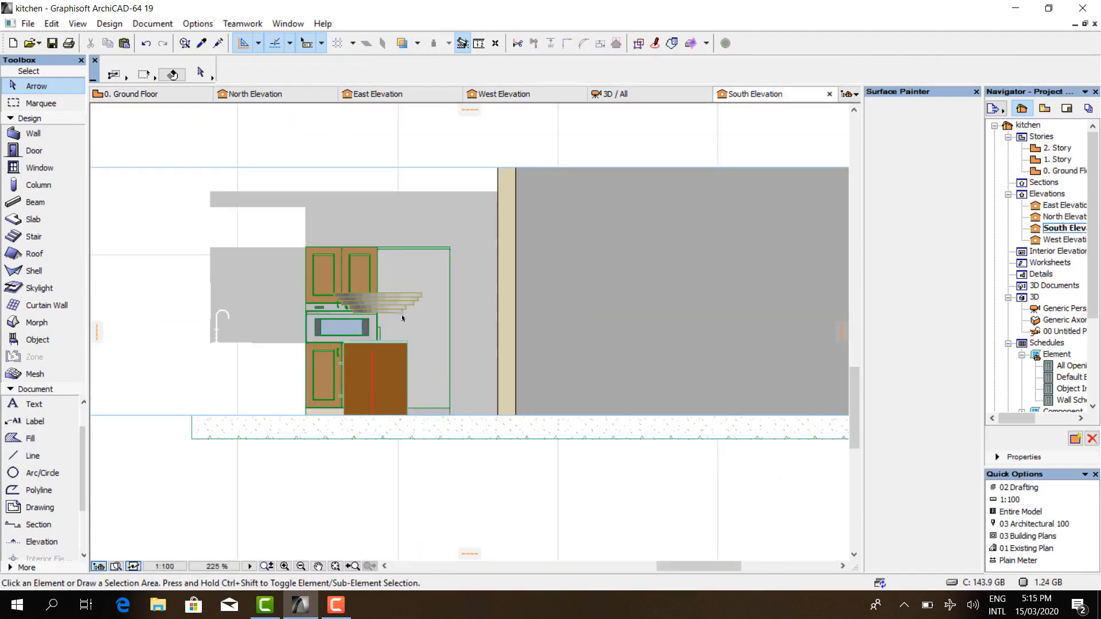
scroll(400, 290, up, 3)
click(413, 281)
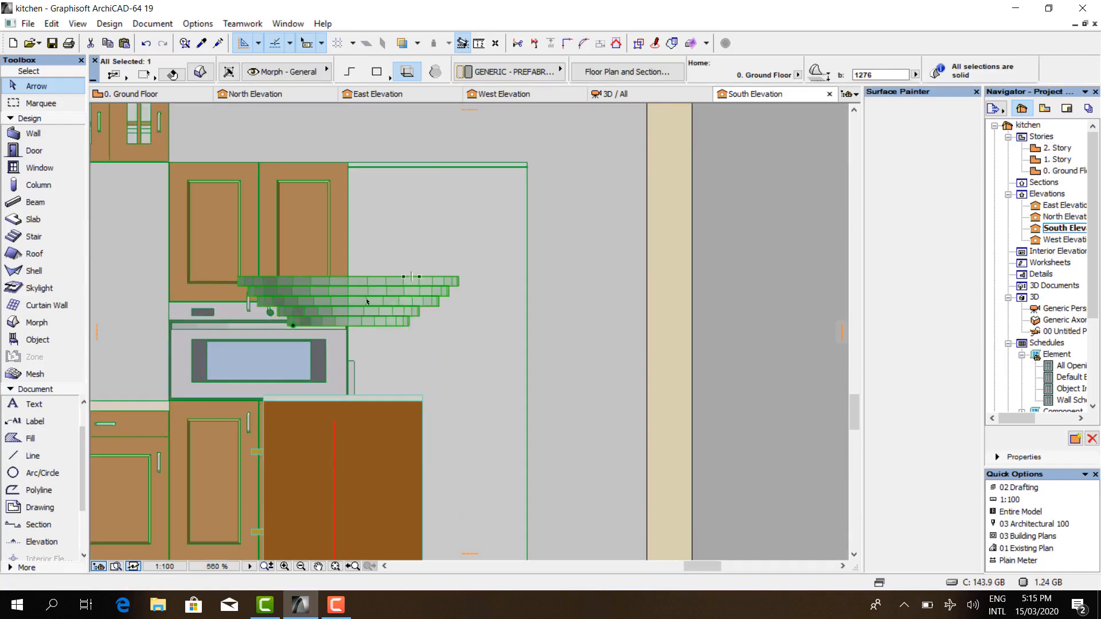
scroll(353, 262, up, 3)
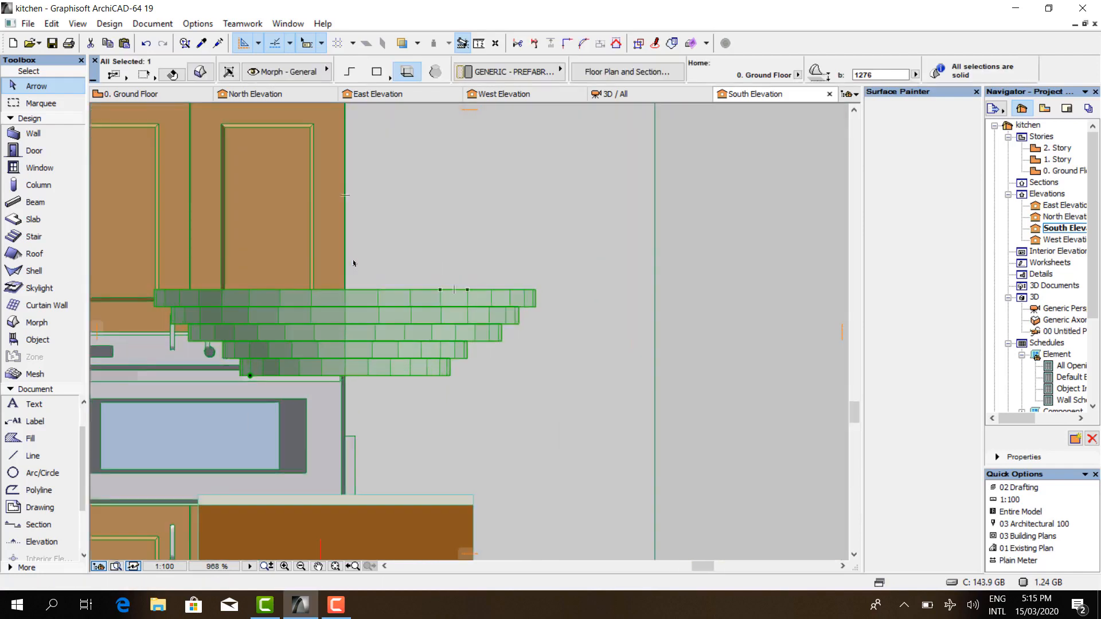
key(ctrl+d)
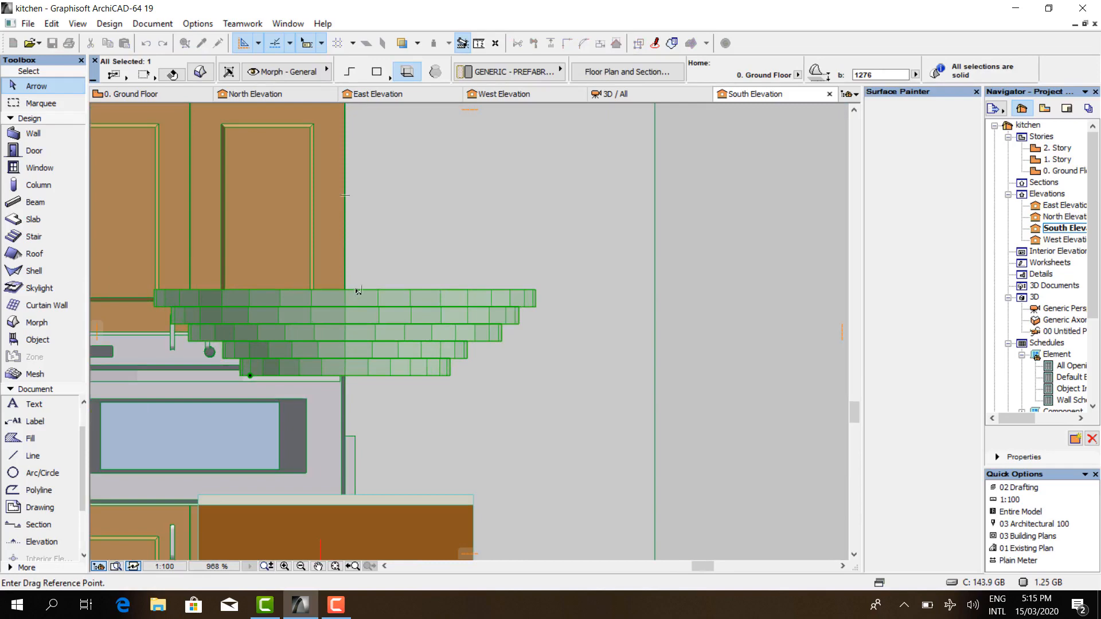
click(361, 290)
scroll(361, 290, down, 5)
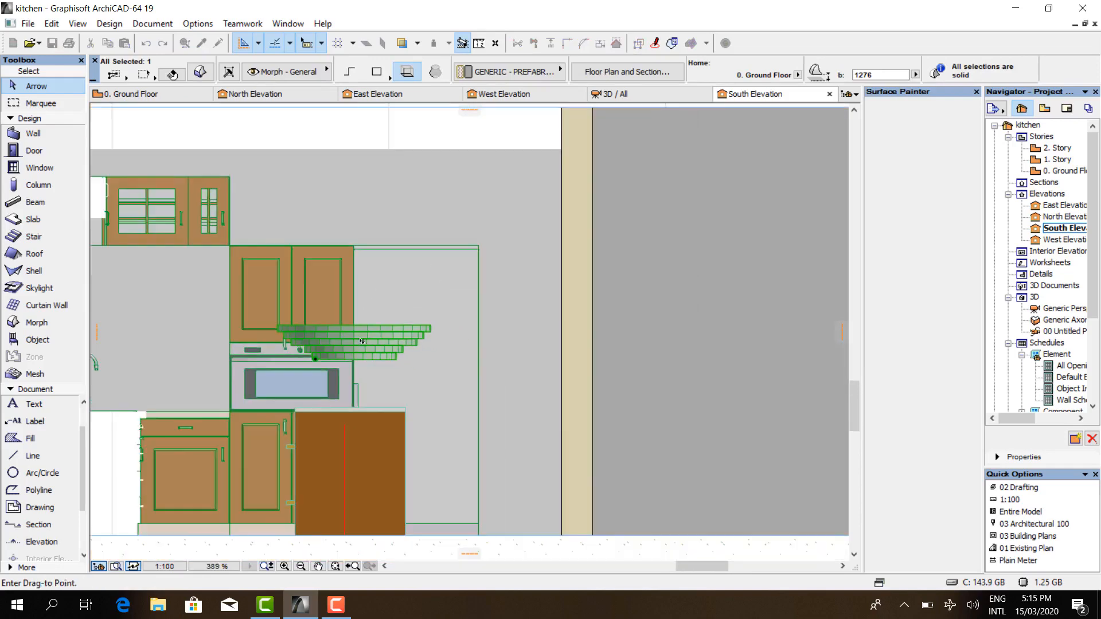
scroll(360, 324, down, 1)
scroll(361, 186, up, 8)
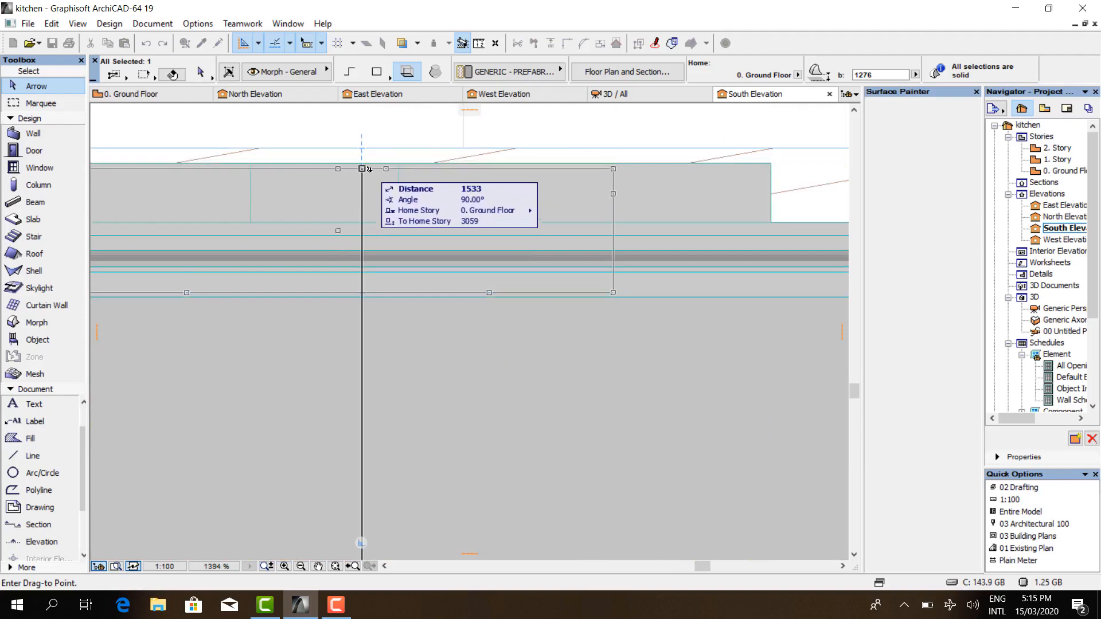
click(363, 164)
scroll(429, 292, down, 4)
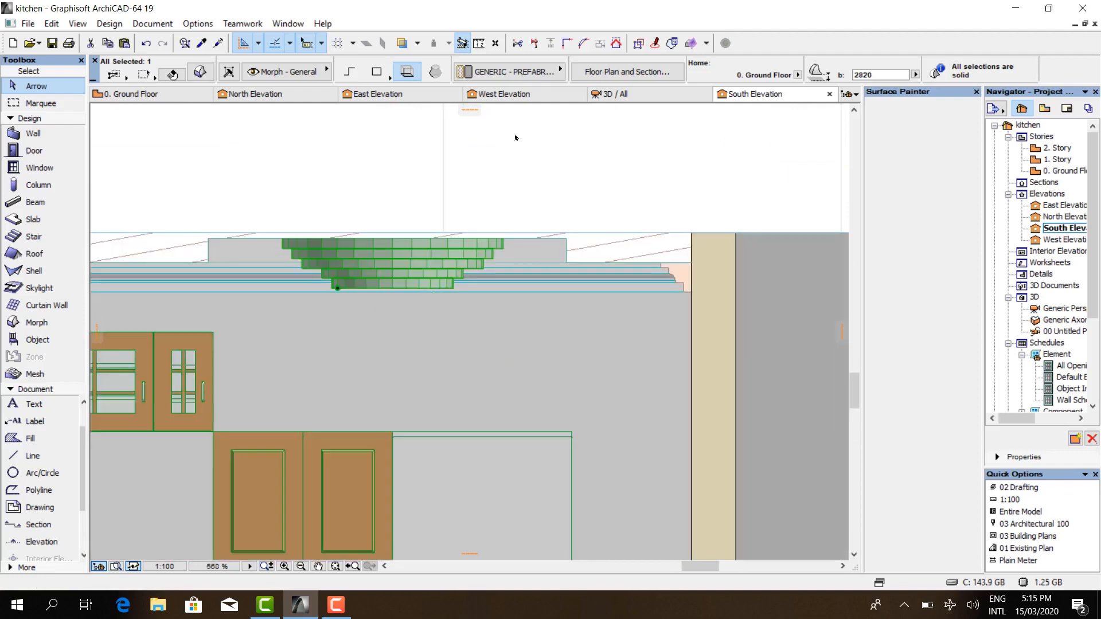
- Override the raised disc morph's surface with Paint - Titanium White and inspect the ceiling centrepiece in 3D from inside the kitchen
click(611, 94)
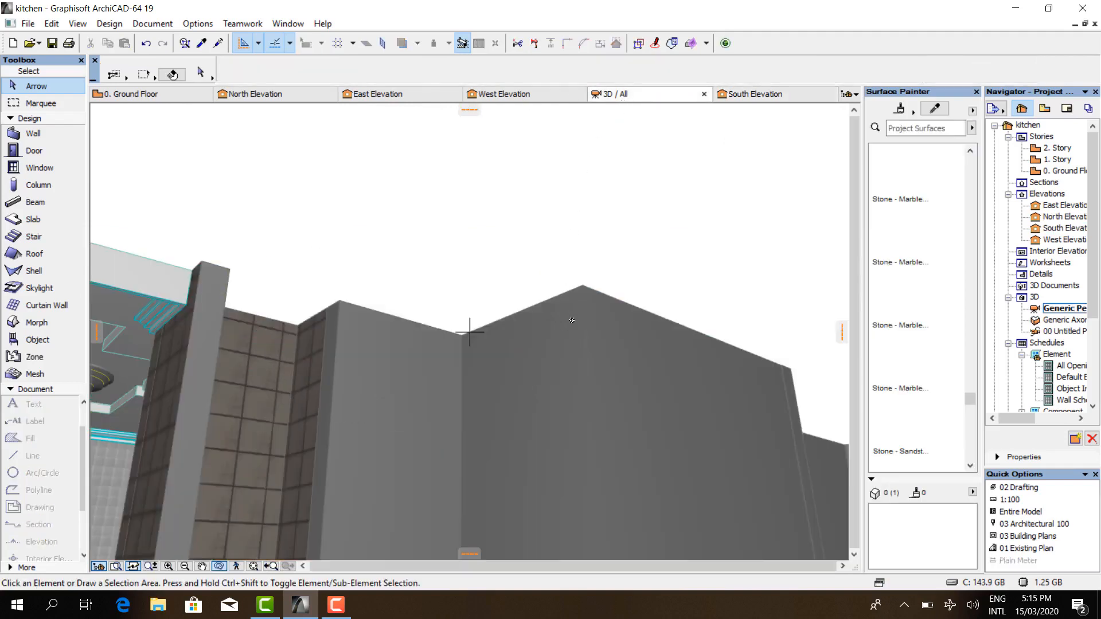
shift+middle_drag(647, 248, 396, 341)
shift+middle_drag(724, 226, 450, 306)
scroll(381, 349, up, 8)
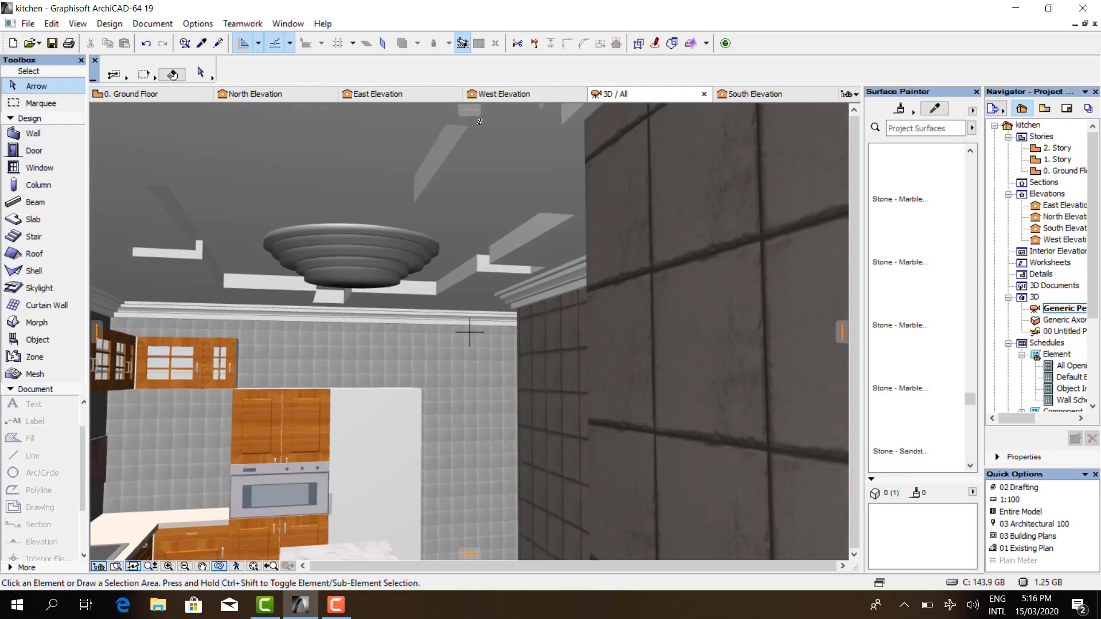
click(765, 96)
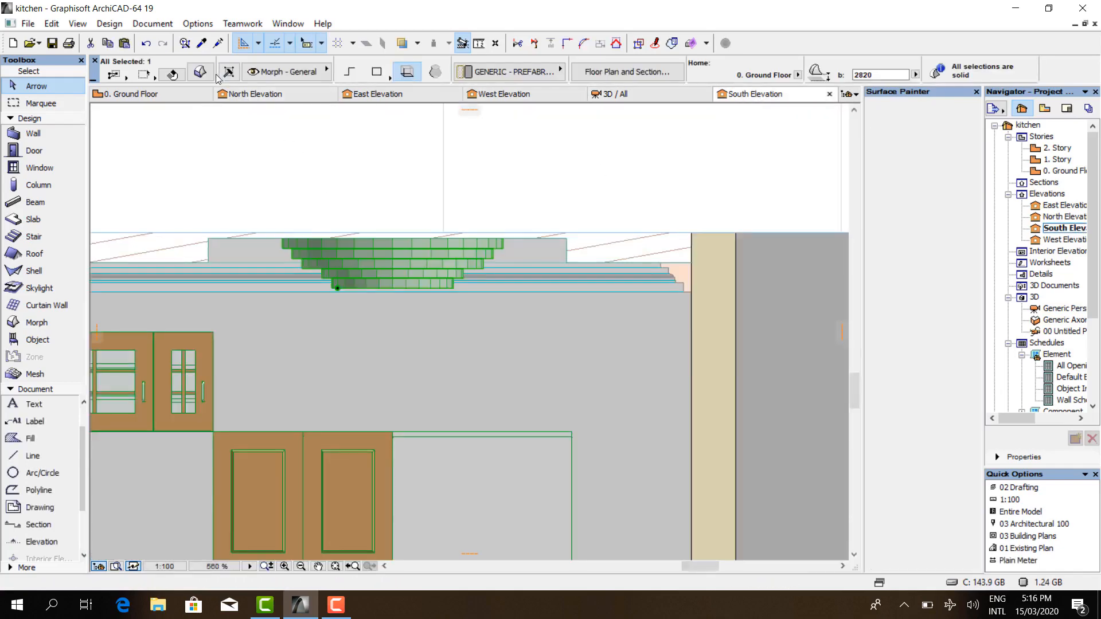
click(207, 72)
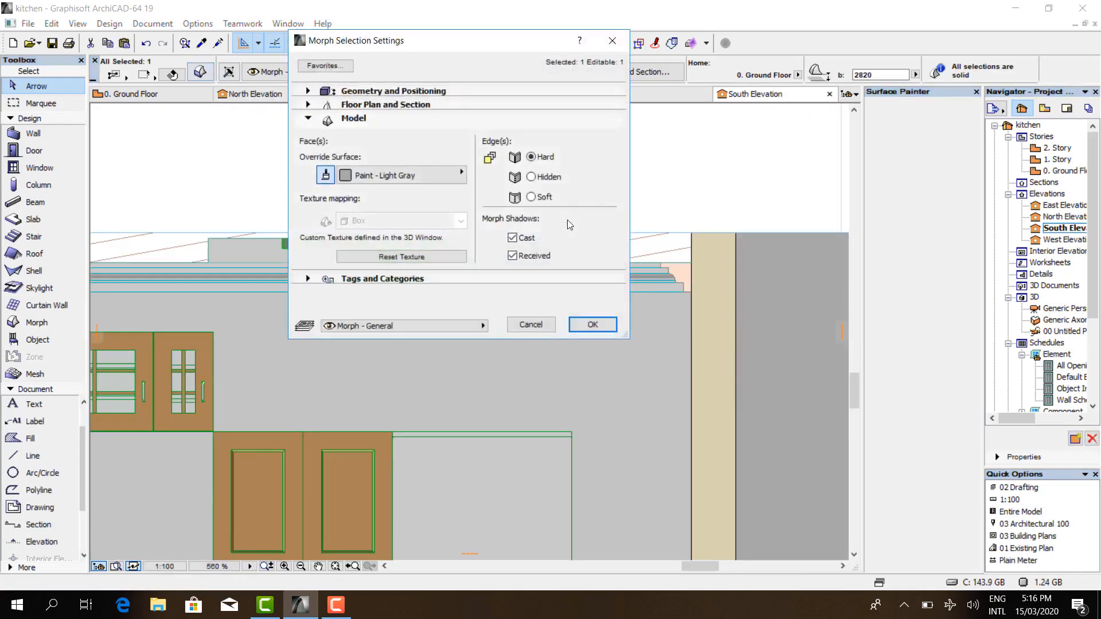
click(427, 174)
scroll(717, 373, down, 2)
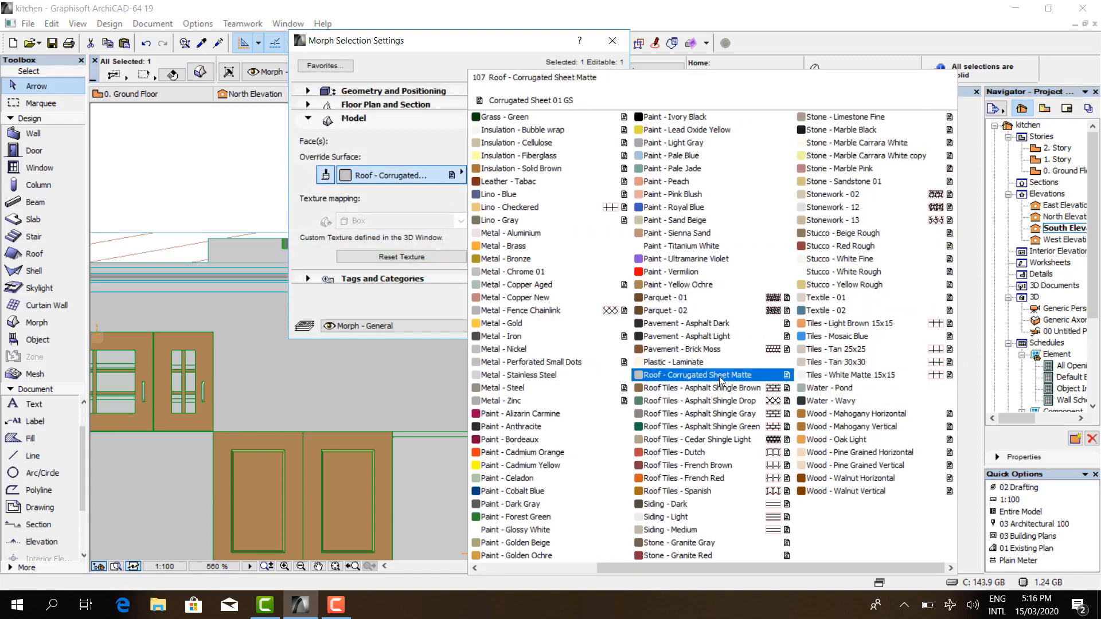
click(689, 246)
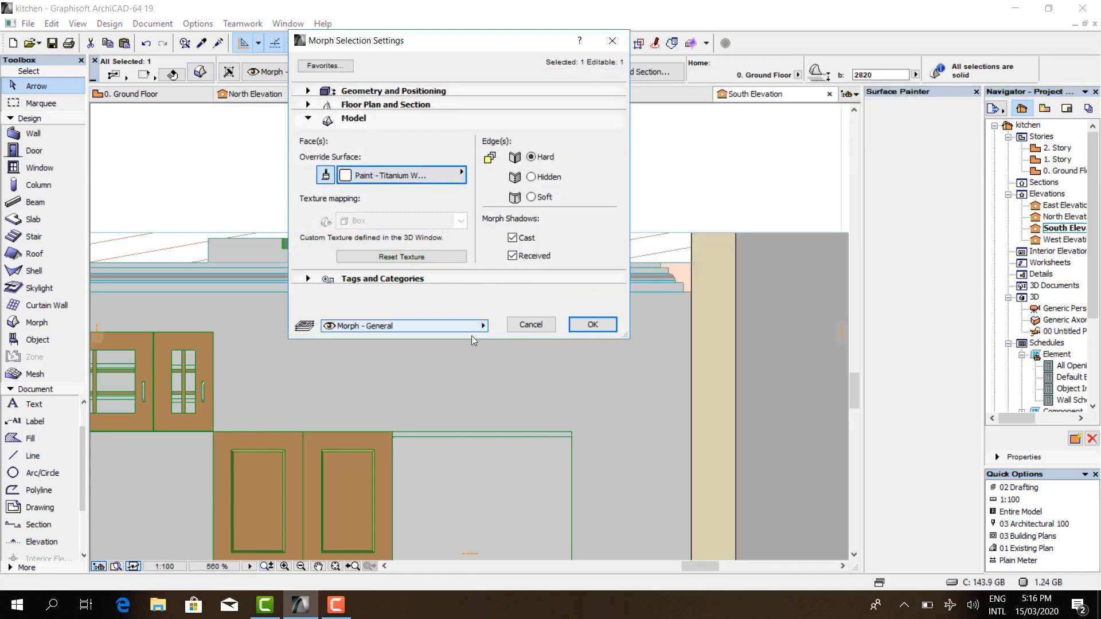
click(588, 323)
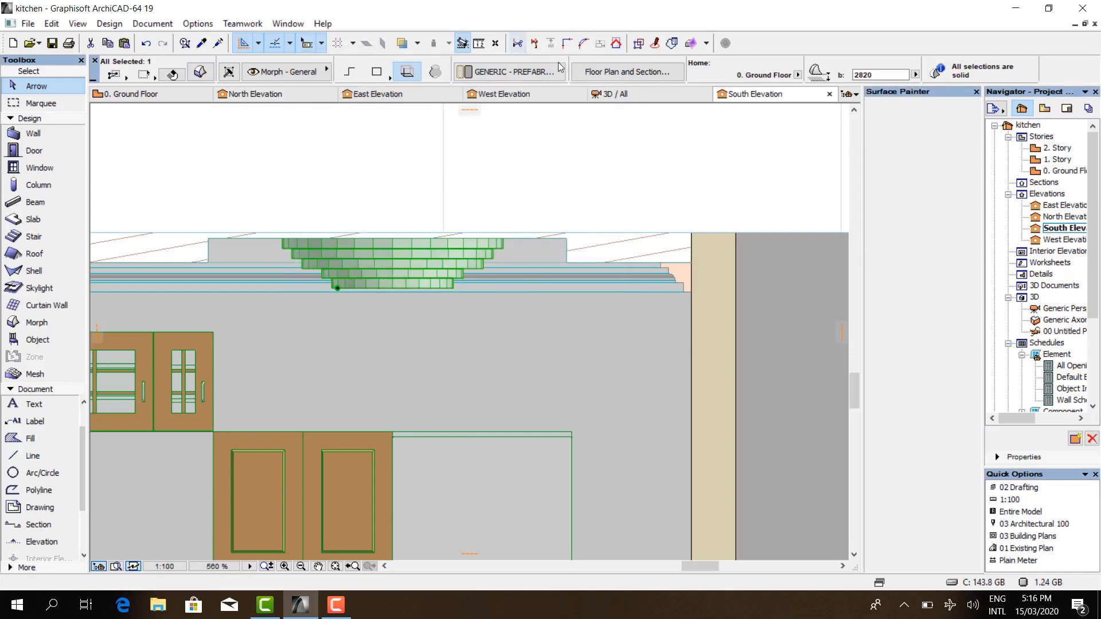
click(649, 99)
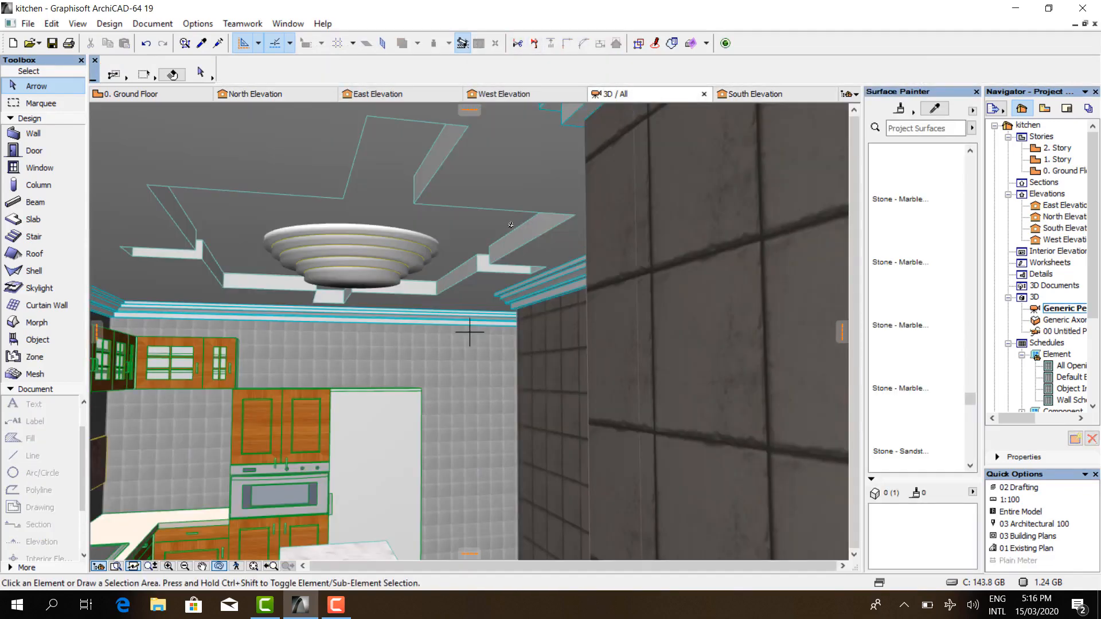
shift+middle_drag(470, 331, 254, 142)
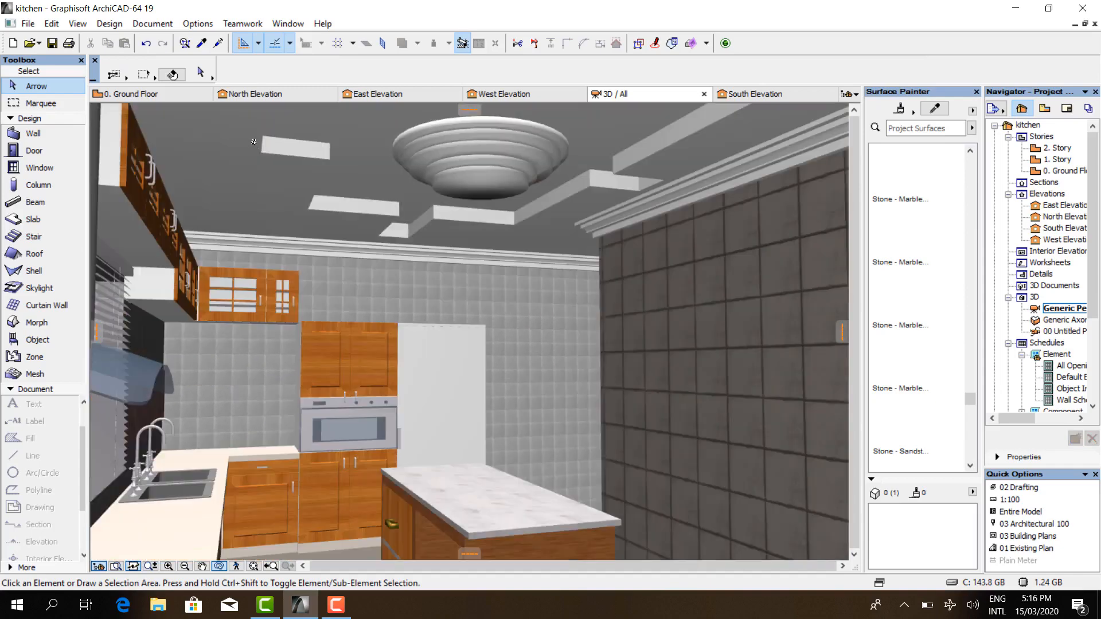
- Return to the Ground Floor plan and deselect the South Elevation line
click(160, 98)
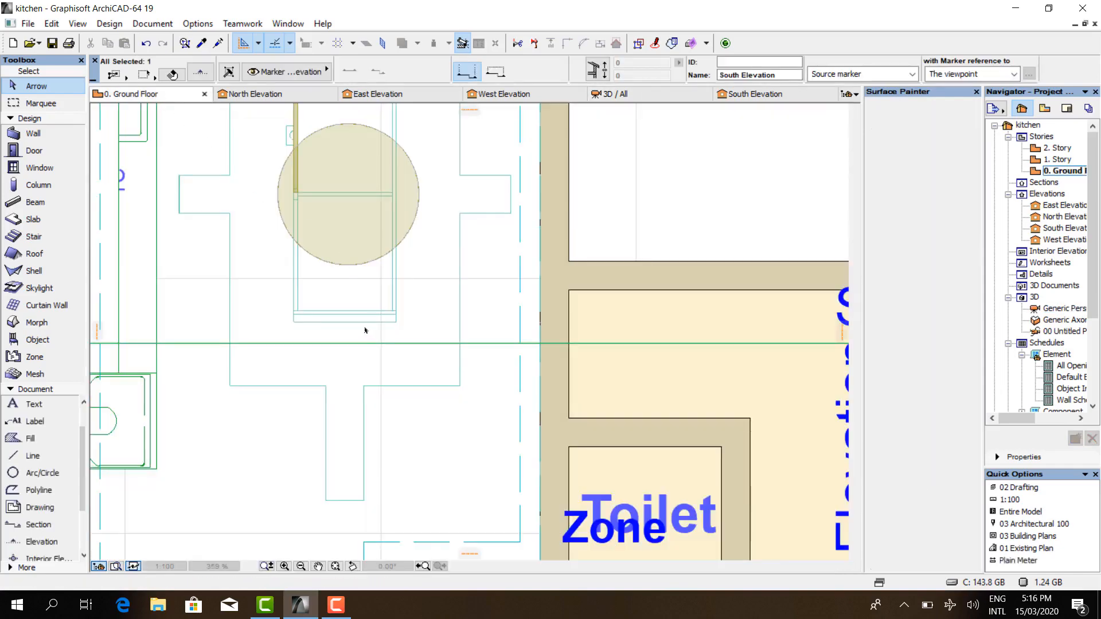
scroll(389, 344, down, 4)
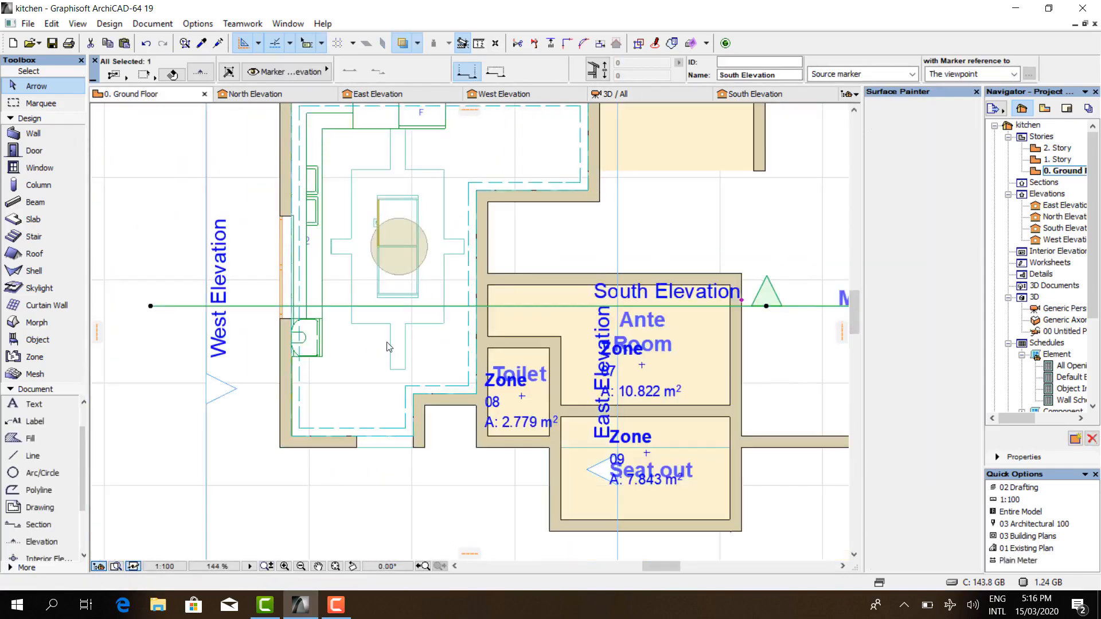
scroll(394, 347, up, 3)
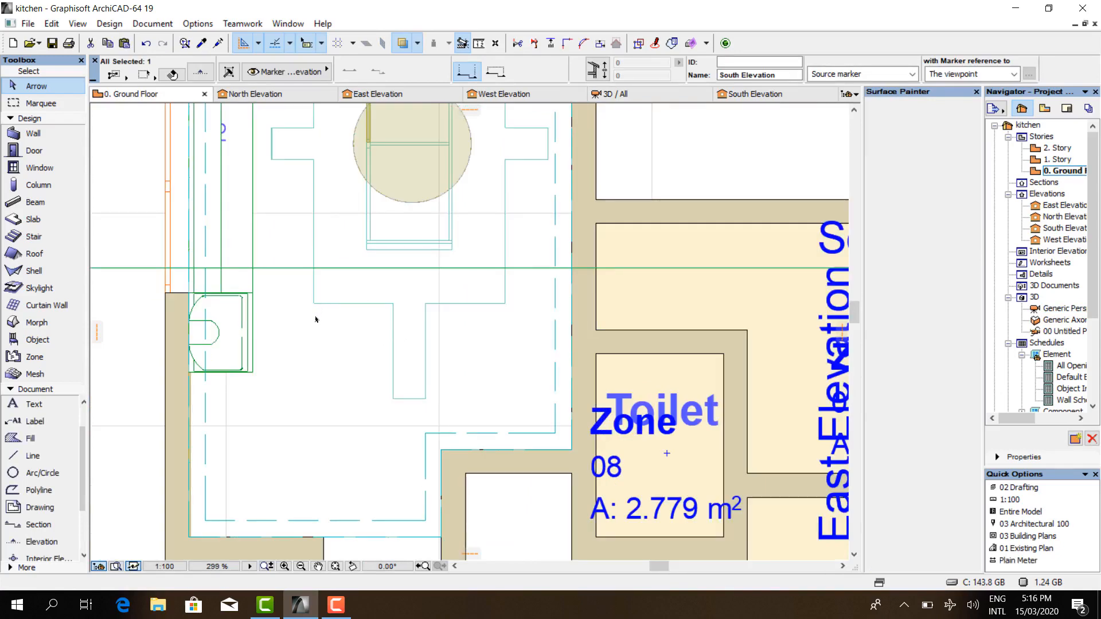
scroll(311, 340, down, 4)
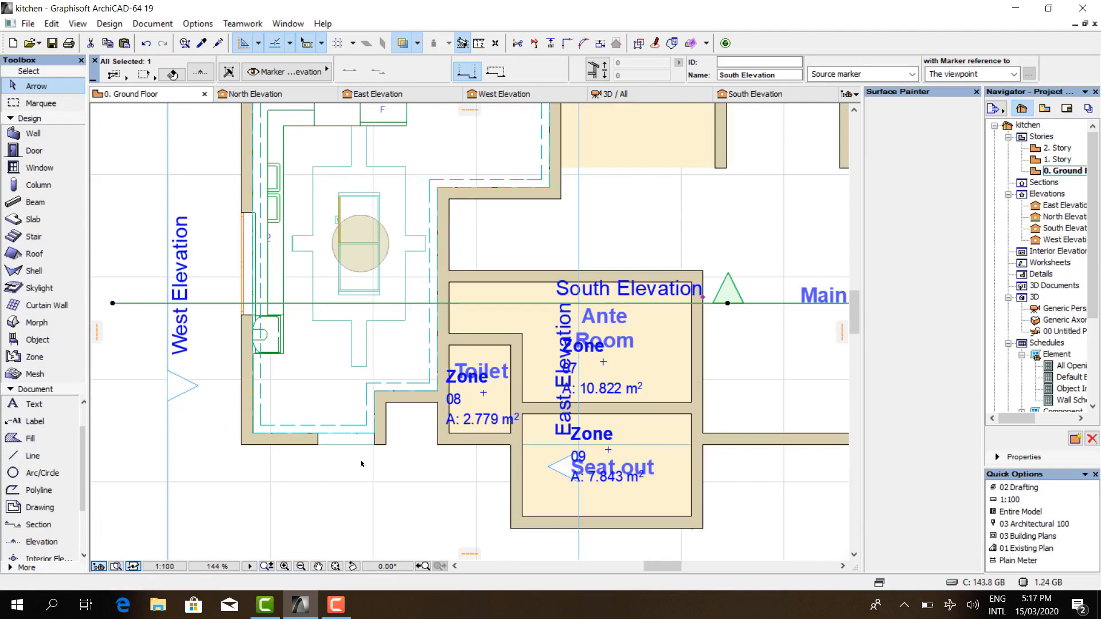
click(345, 476)
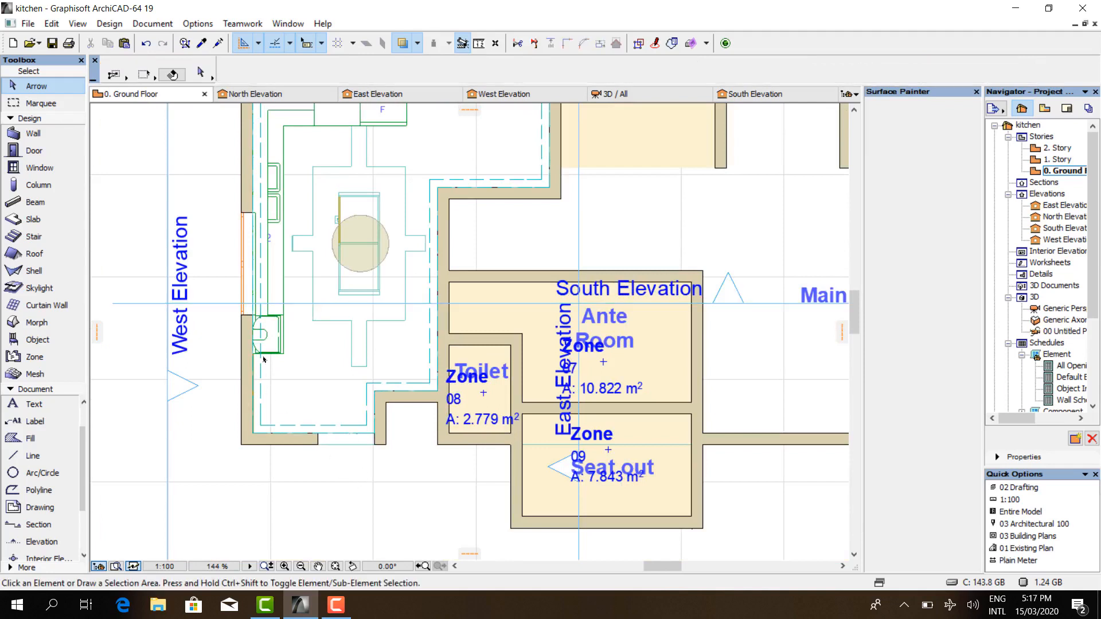
- Create a new complex profile named "light" in the Profile Manager
click(159, 25)
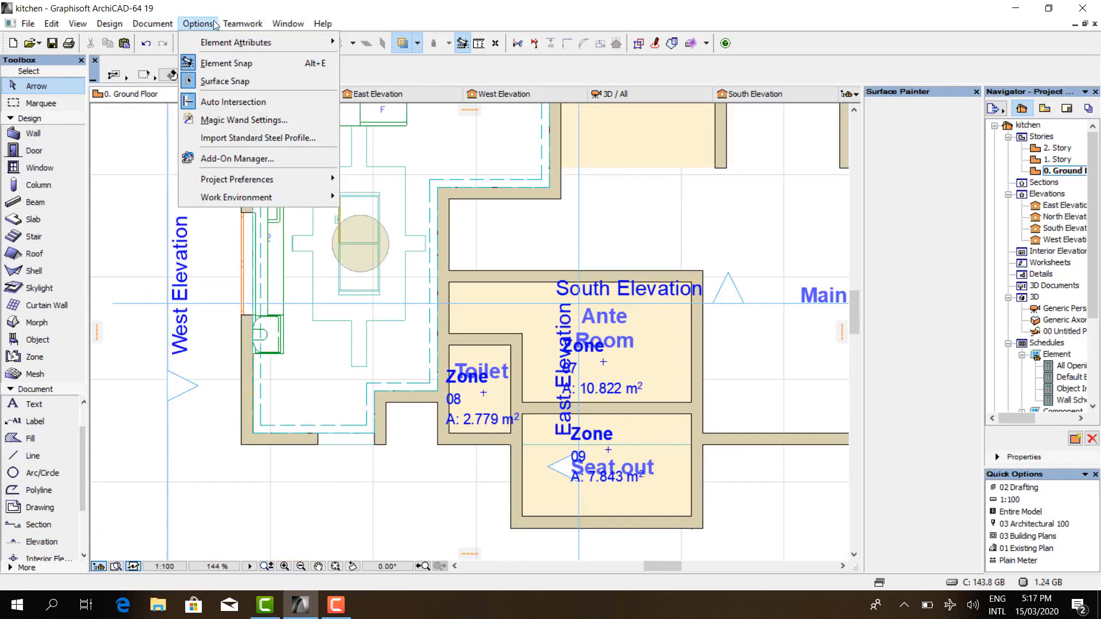
mouse_move(198, 23)
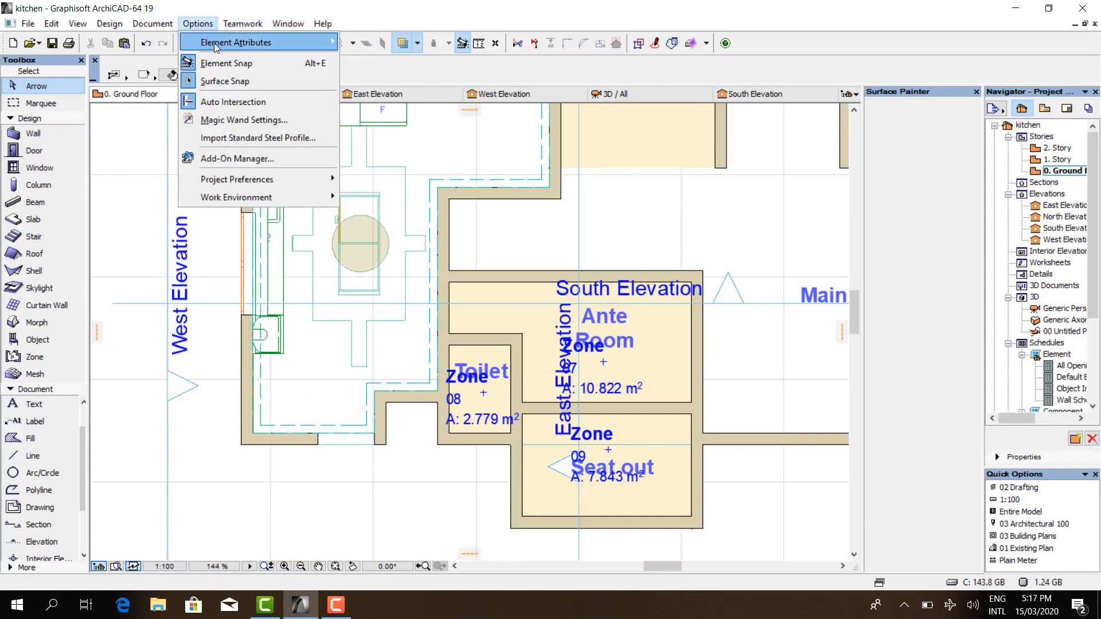
mouse_move(239, 43)
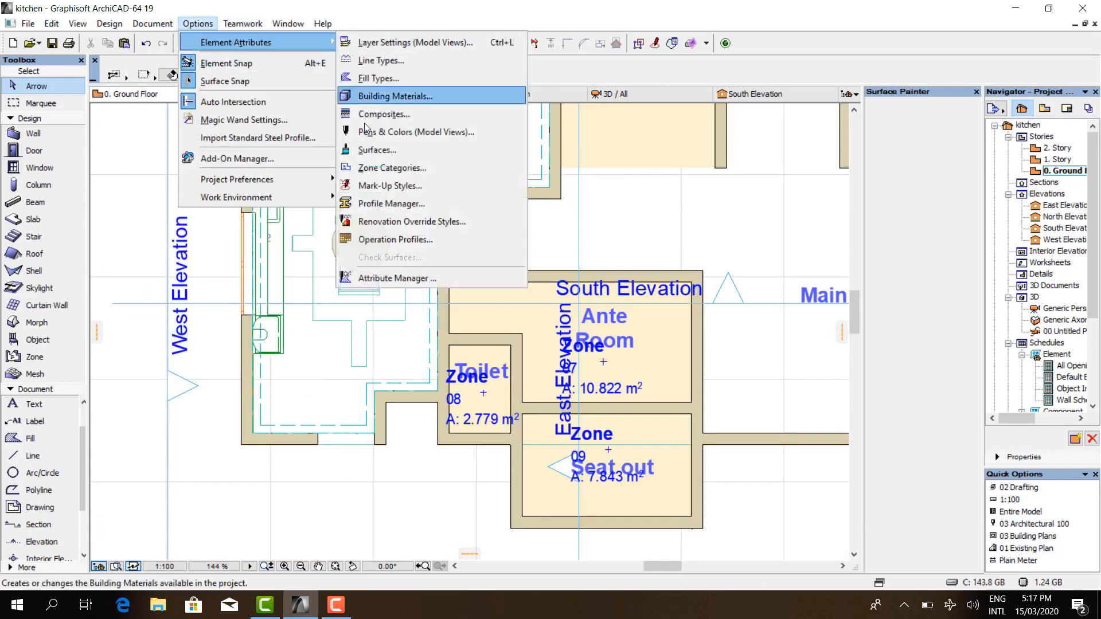
click(434, 205)
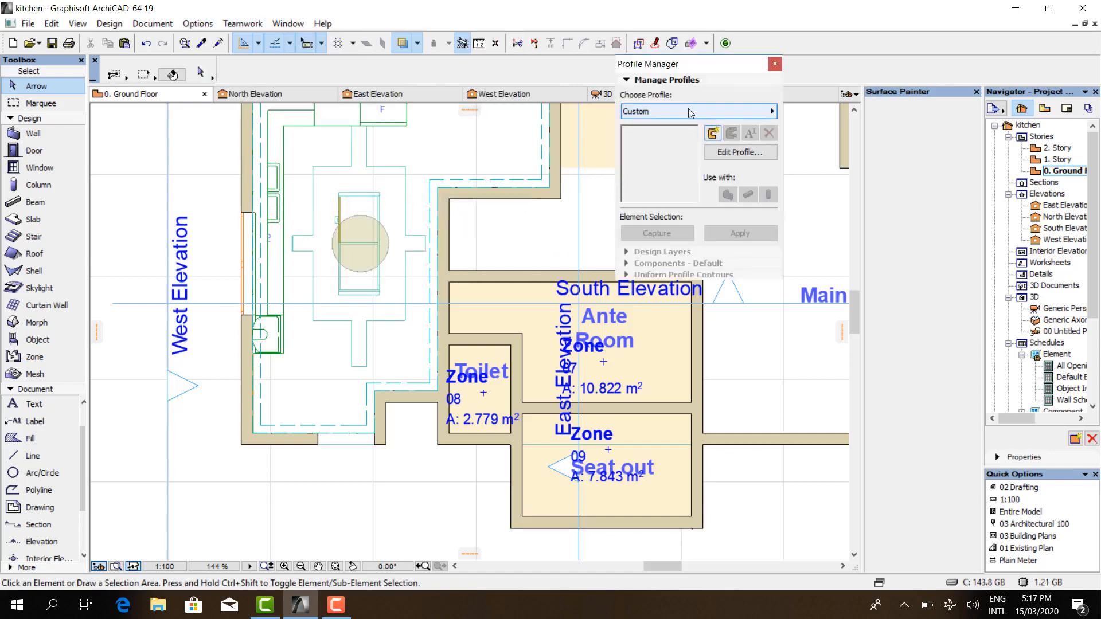
click(712, 133)
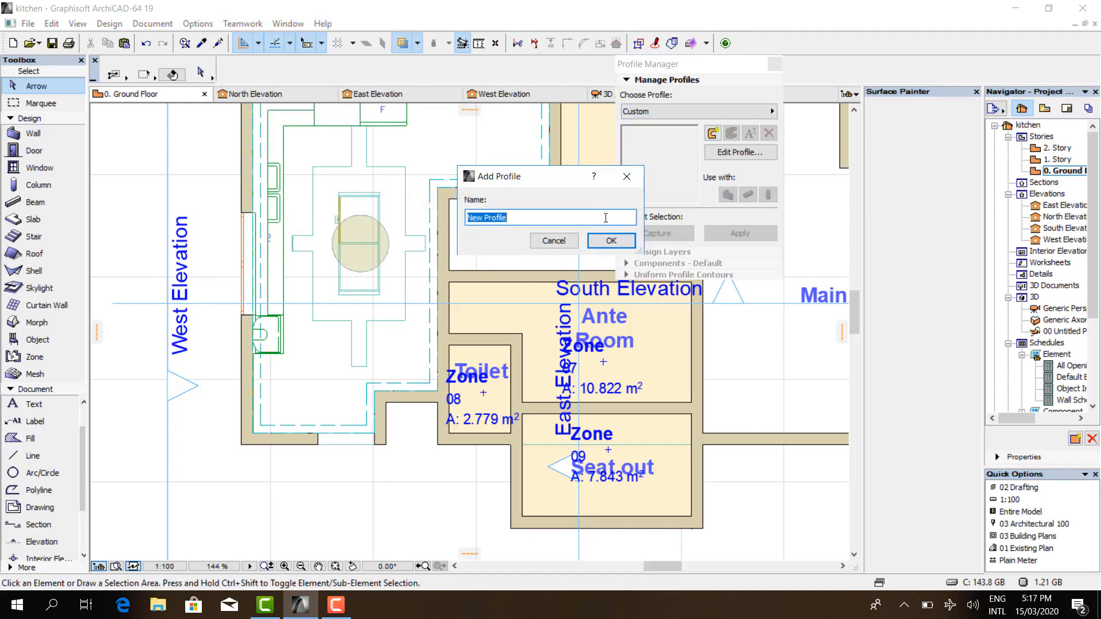
text(light)
click(589, 237)
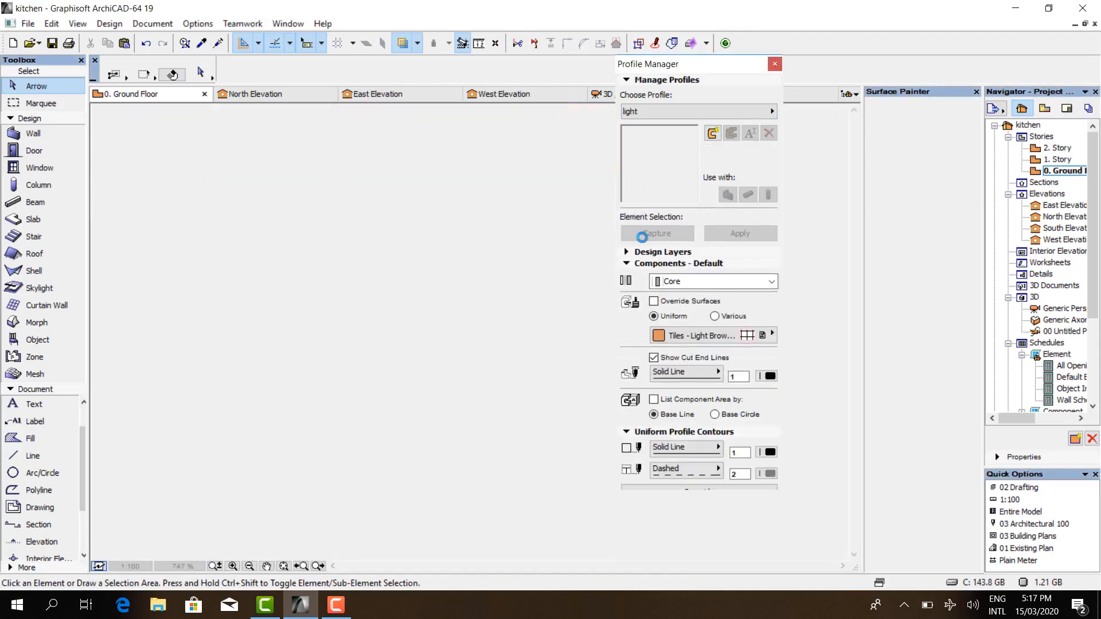
- Draw a narrow upright rectangular fill 15 mm wide in the profile editor, with its lower-left corner on the origin
scroll(325, 319, down, 4)
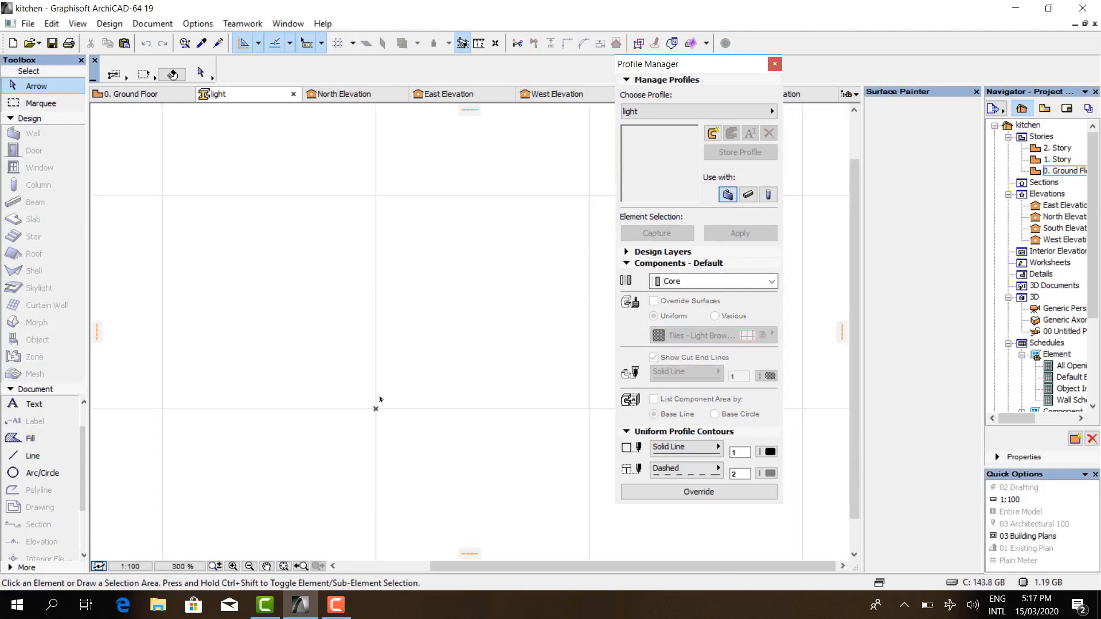
click(30, 438)
scroll(383, 399, up, 2)
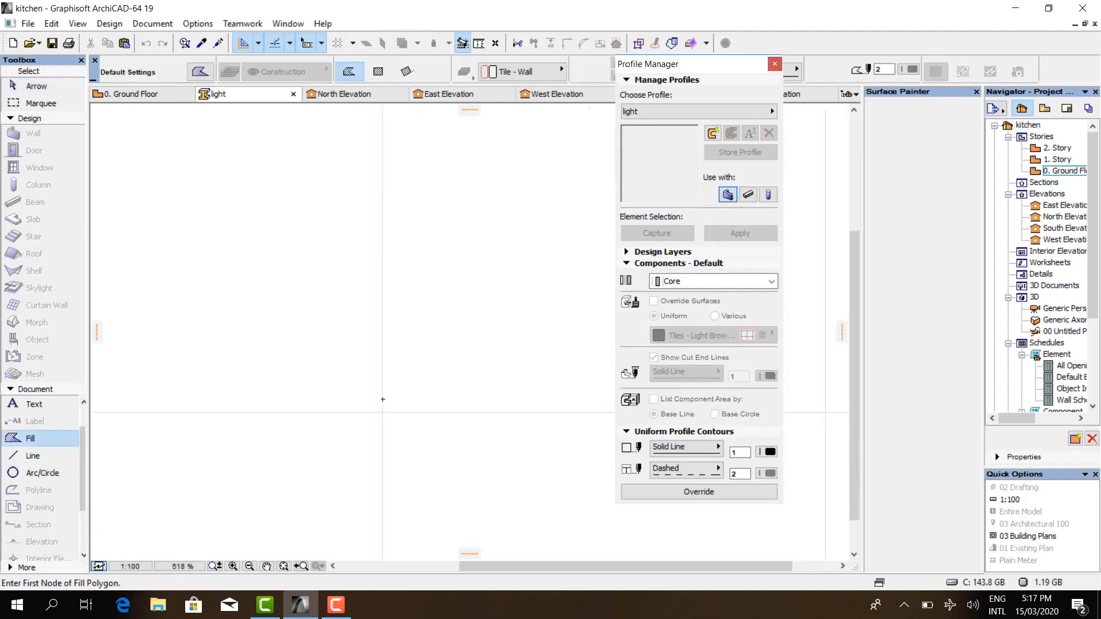
scroll(384, 404, up, 2)
click(383, 415)
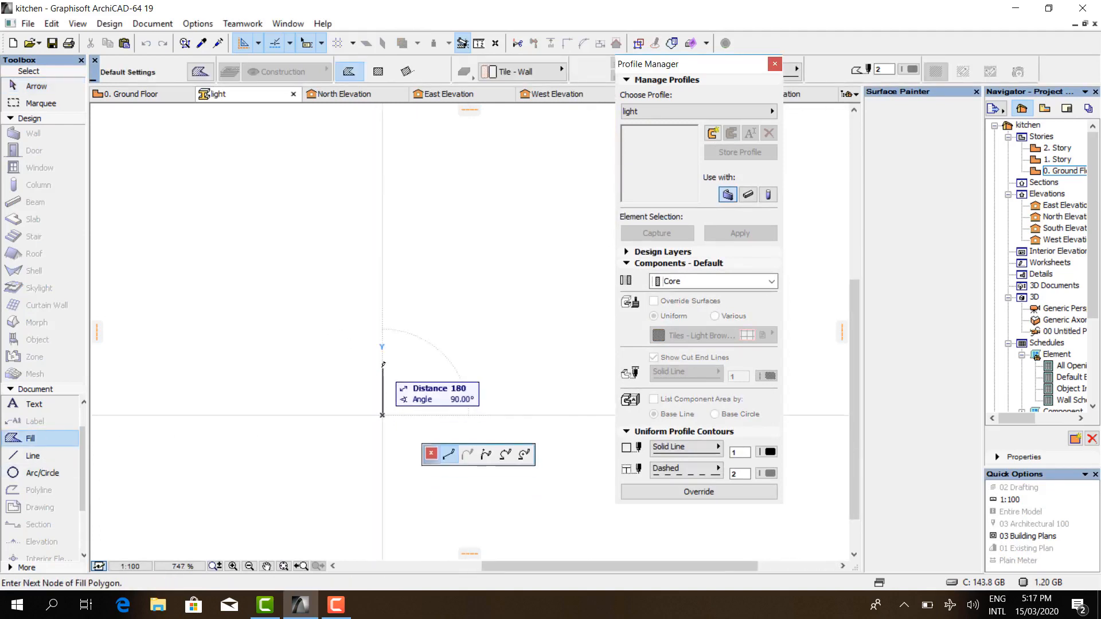
click(382, 389)
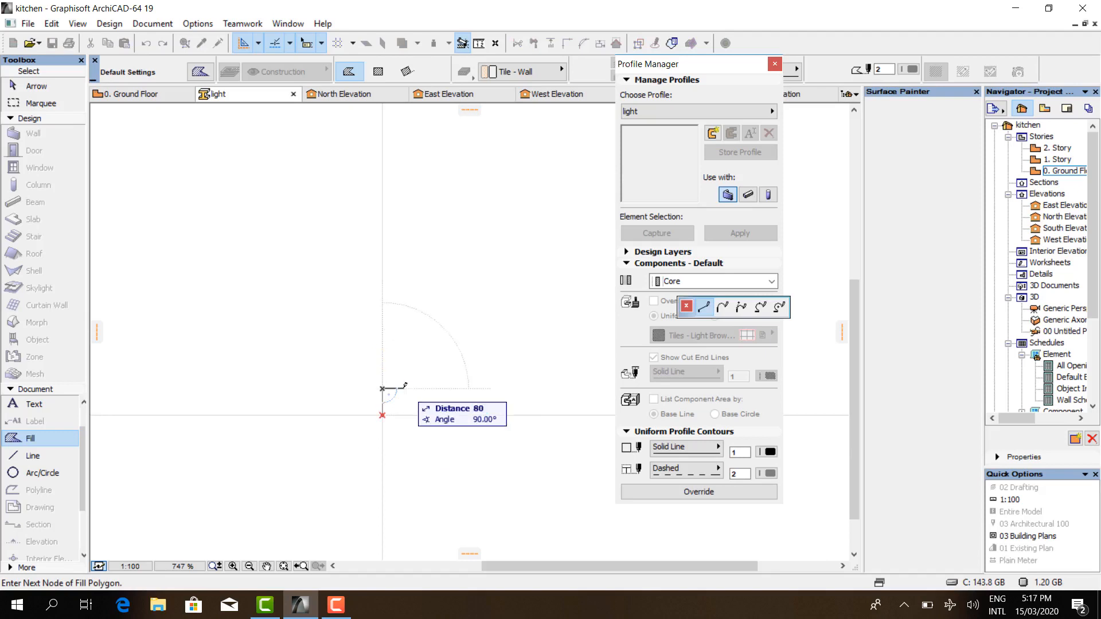
text(15)
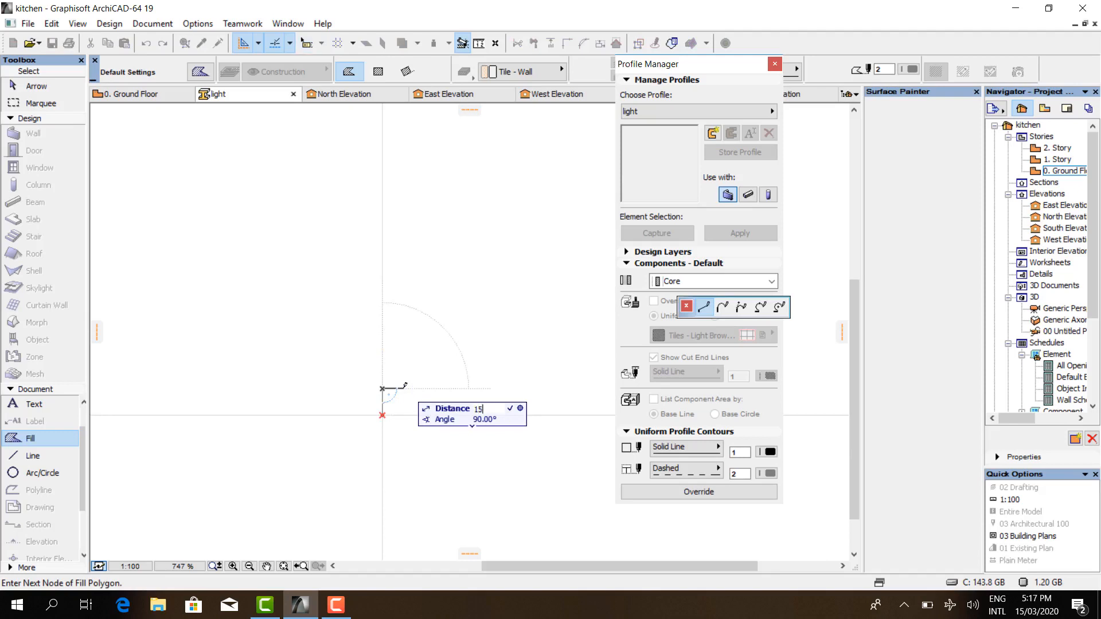
key(Return)
scroll(389, 410, up, 4)
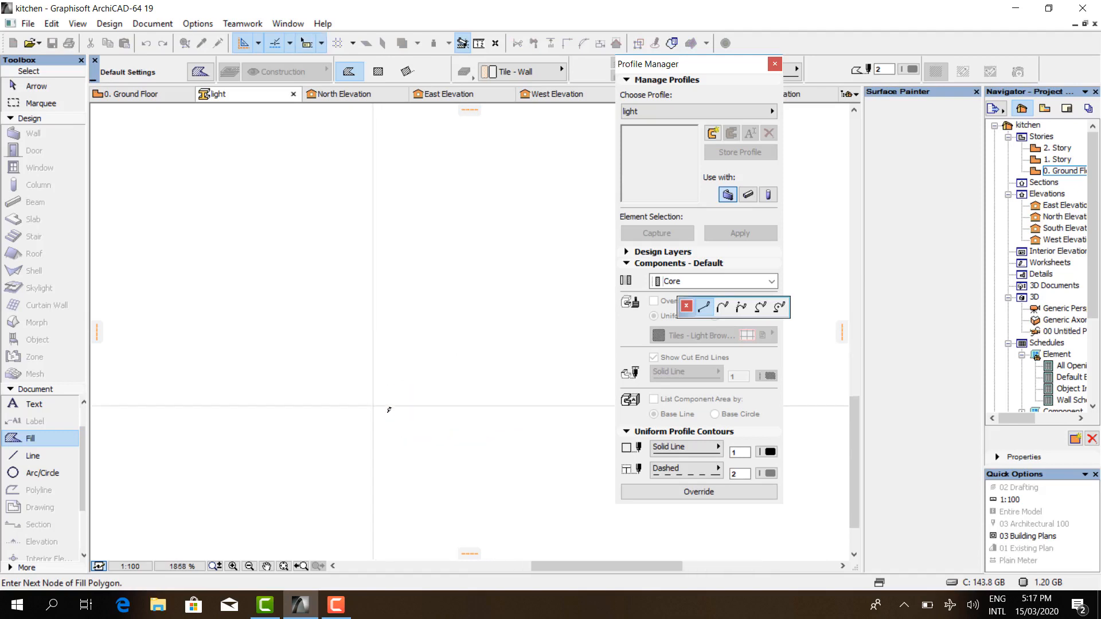
click(383, 406)
click(372, 406)
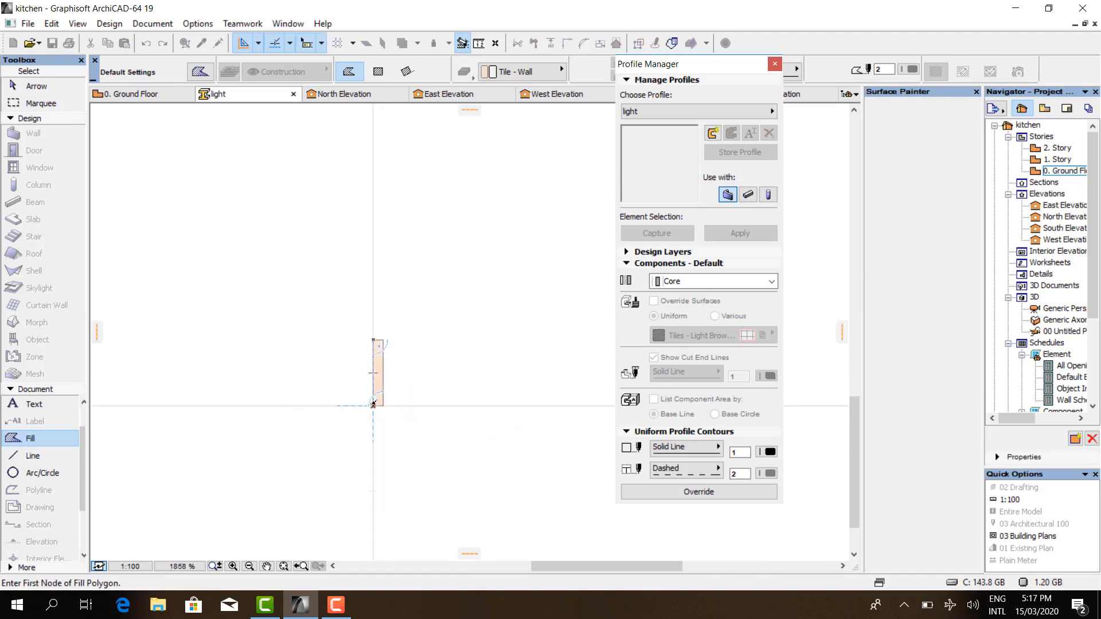
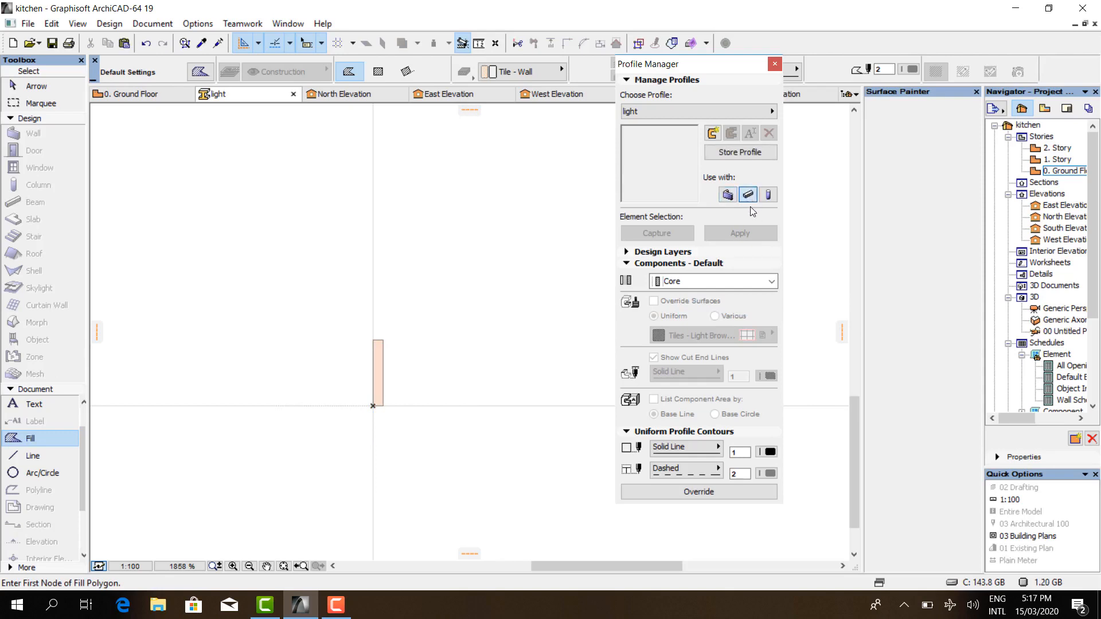
- Store the "light" profile, set the default component surface to Glass - Lamp, and return to the Ground Floor plan
click(729, 152)
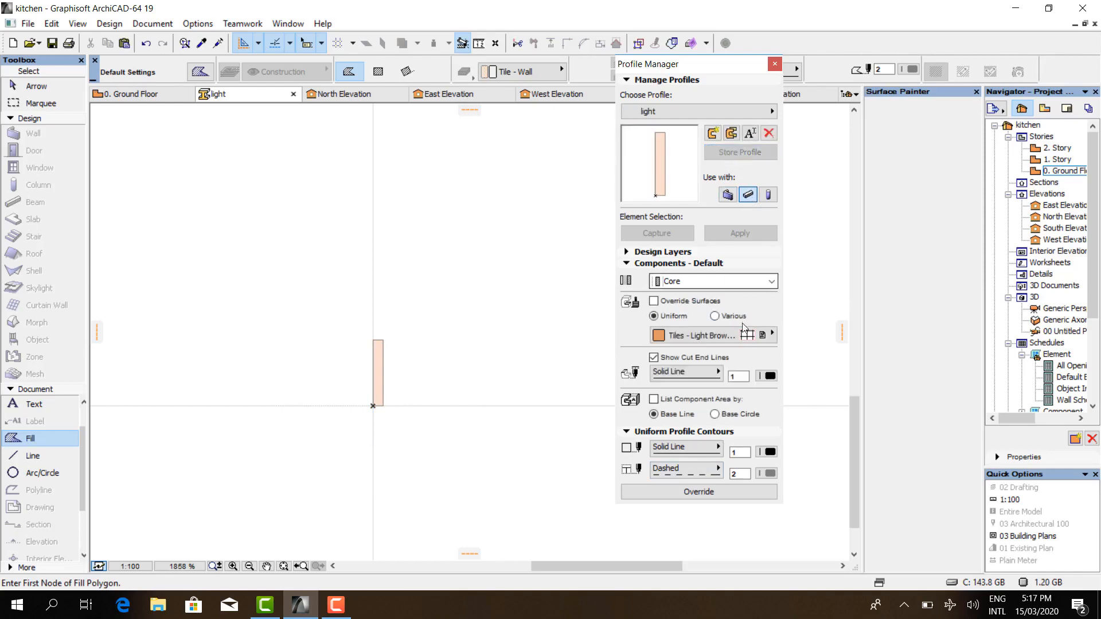
click(725, 336)
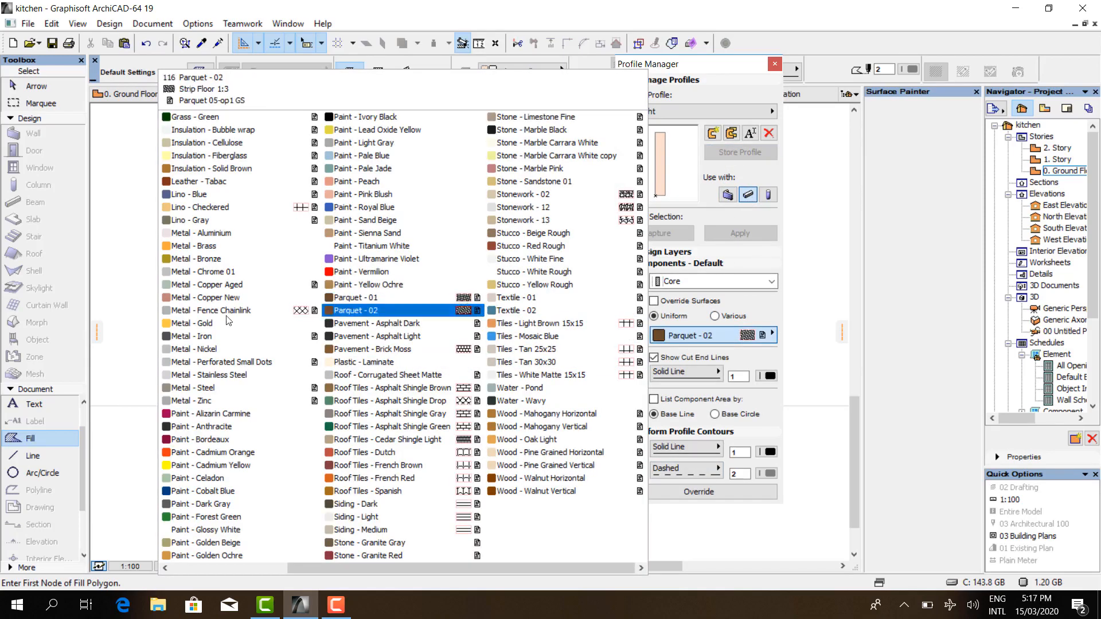
scroll(224, 428, up, 1)
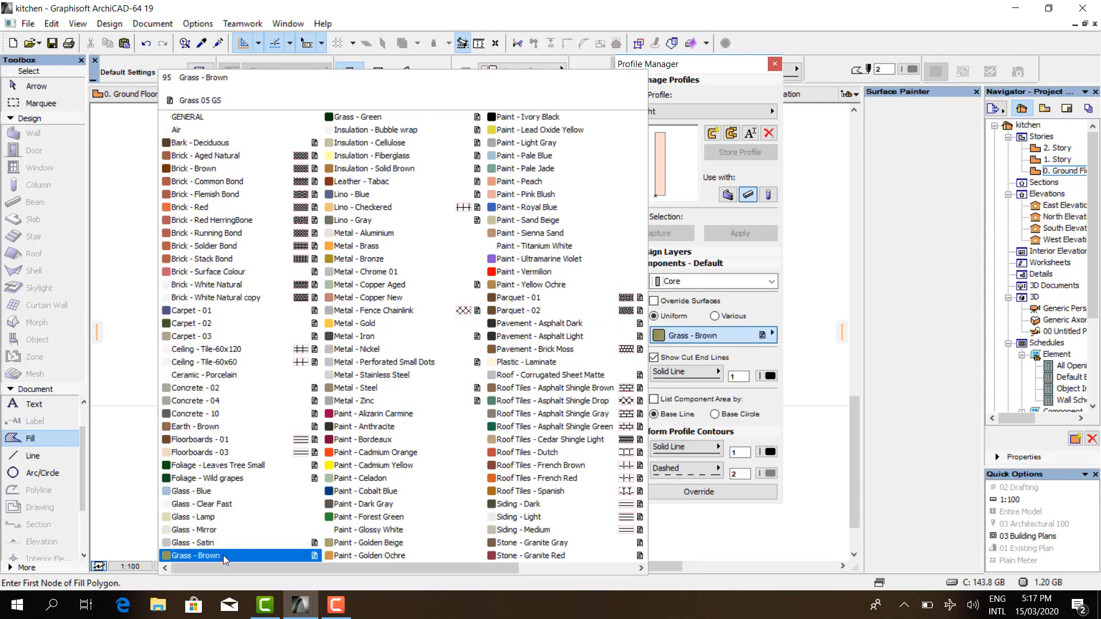
click(224, 519)
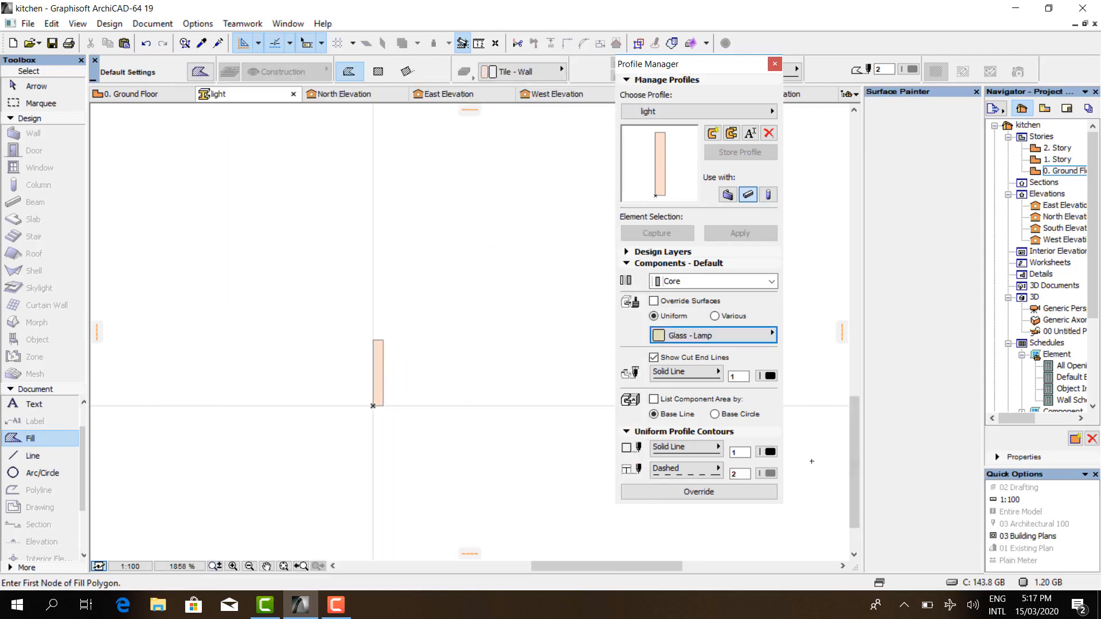
click(775, 64)
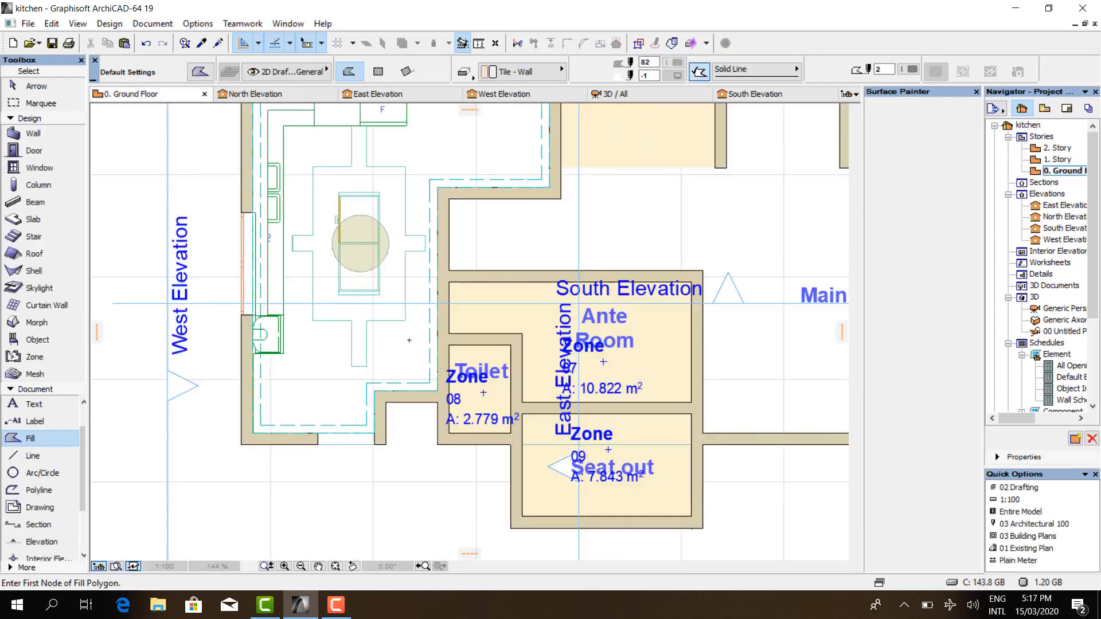
key(Escape)
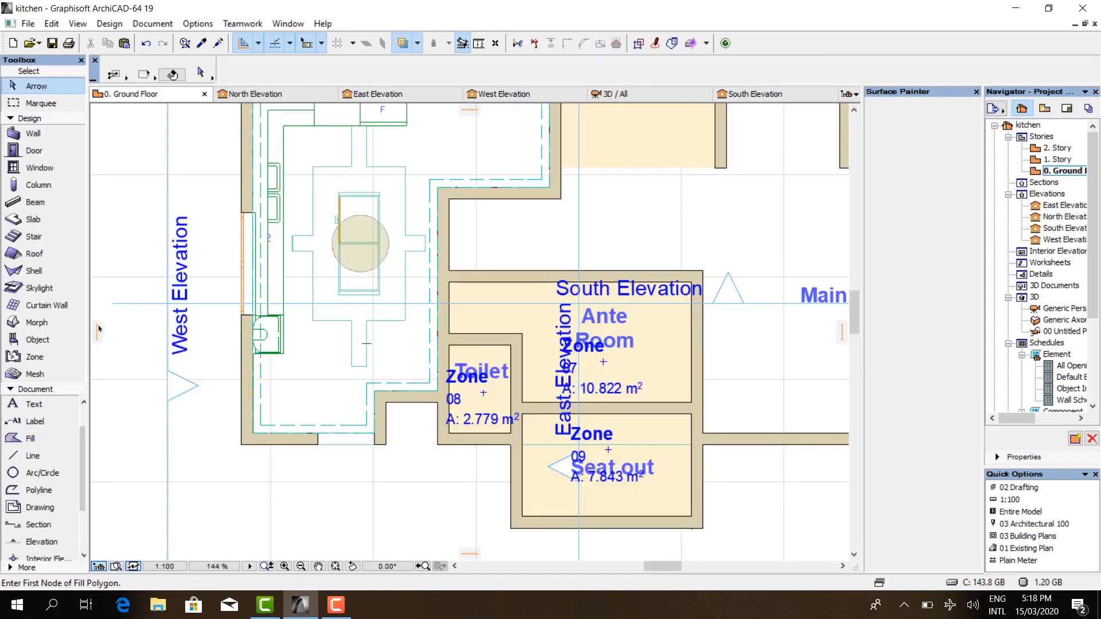
- Set the beam defaults to the "light" profile with a base elevation of 2800 mm to the home story
click(49, 201)
click(199, 72)
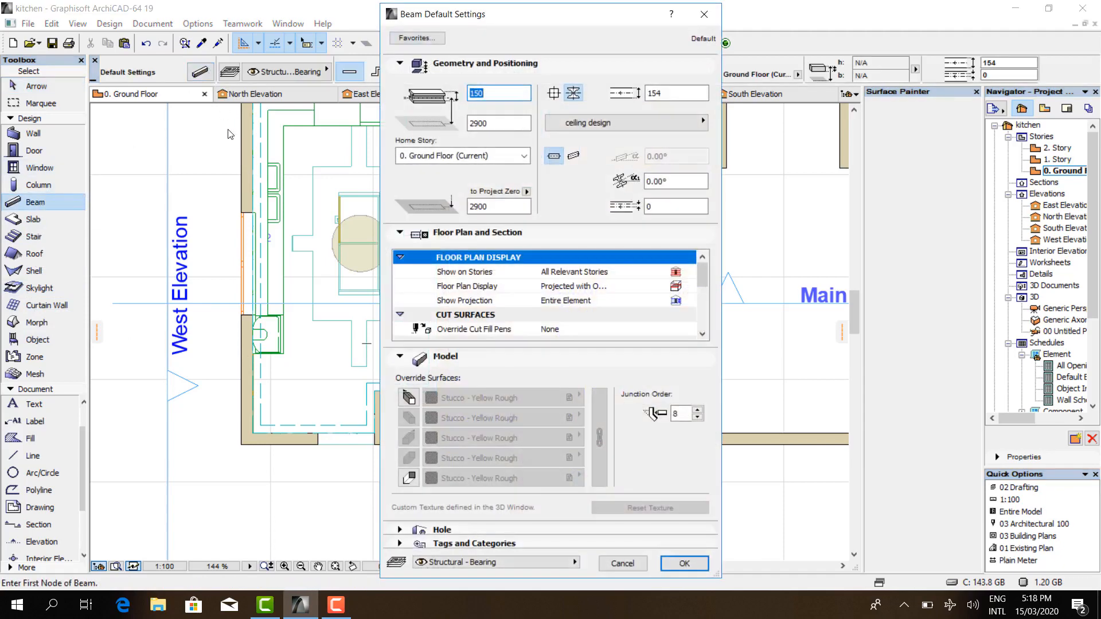
drag(491, 123, 479, 124)
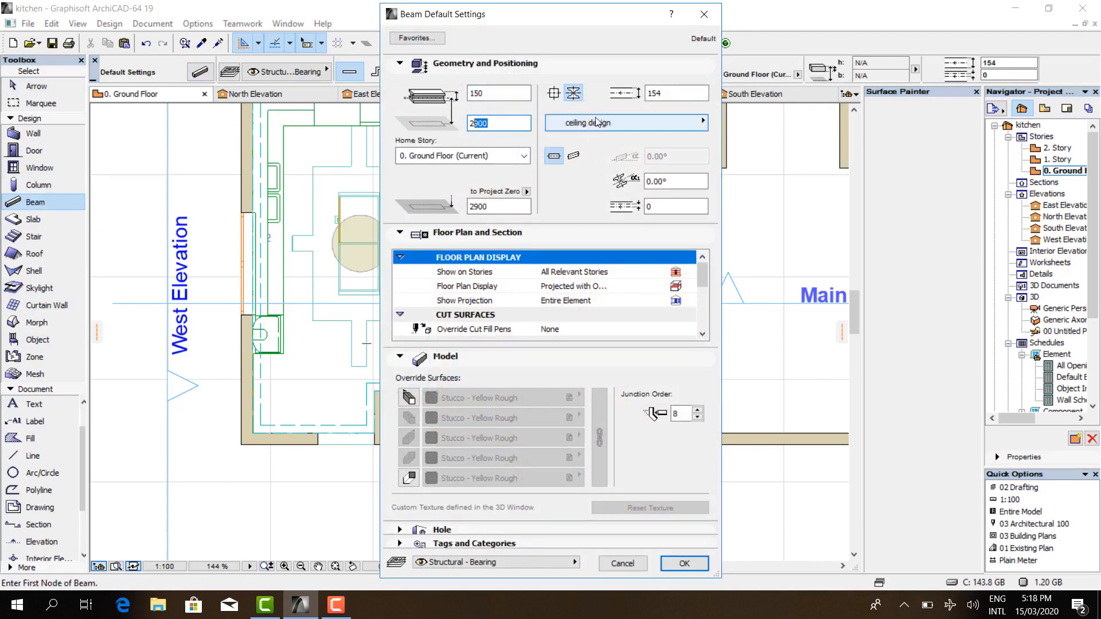
click(622, 123)
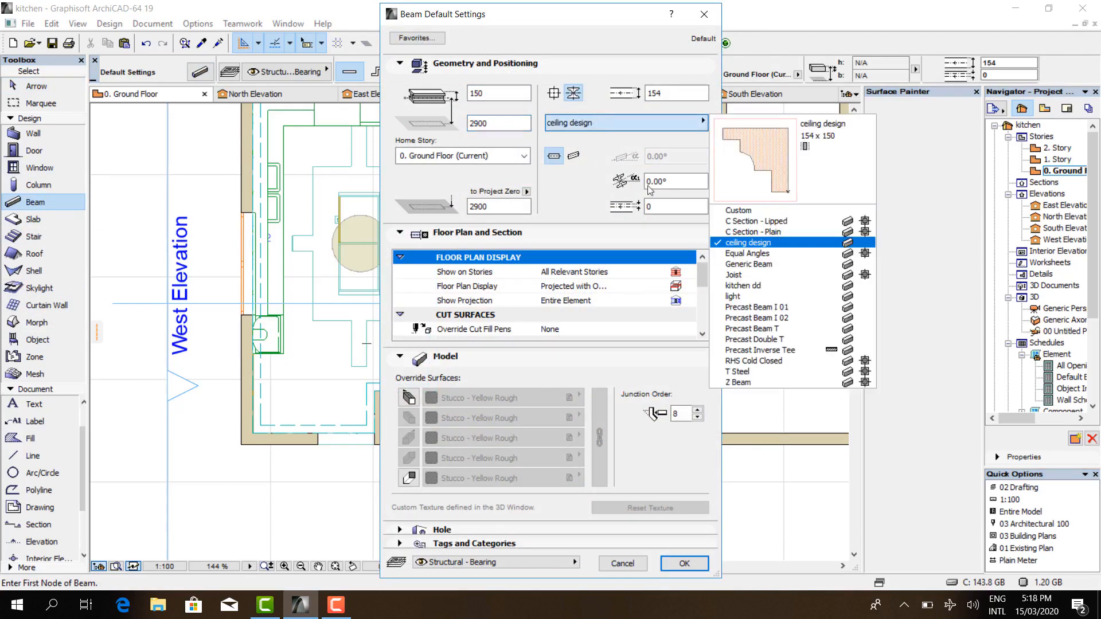
click(767, 300)
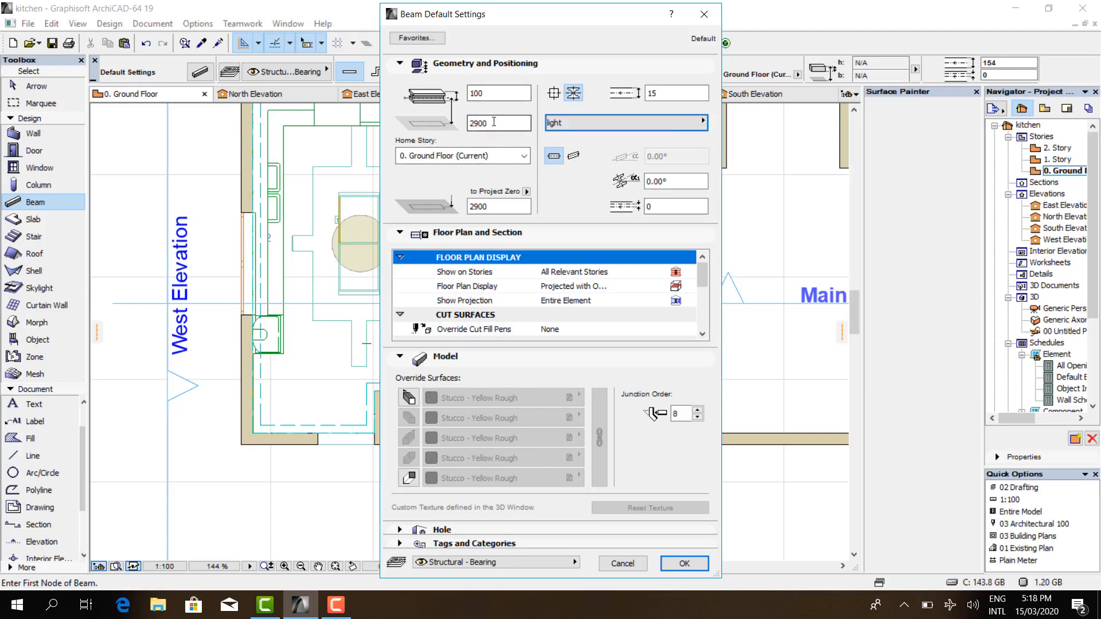
drag(488, 123, 479, 122)
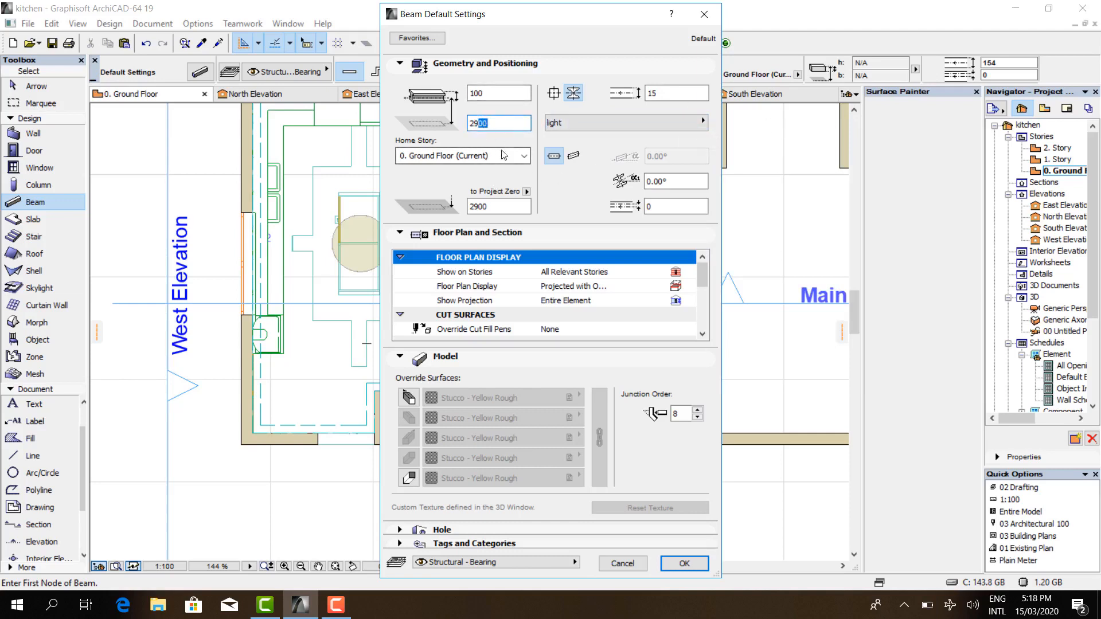
drag(495, 126, 475, 121)
text(8)
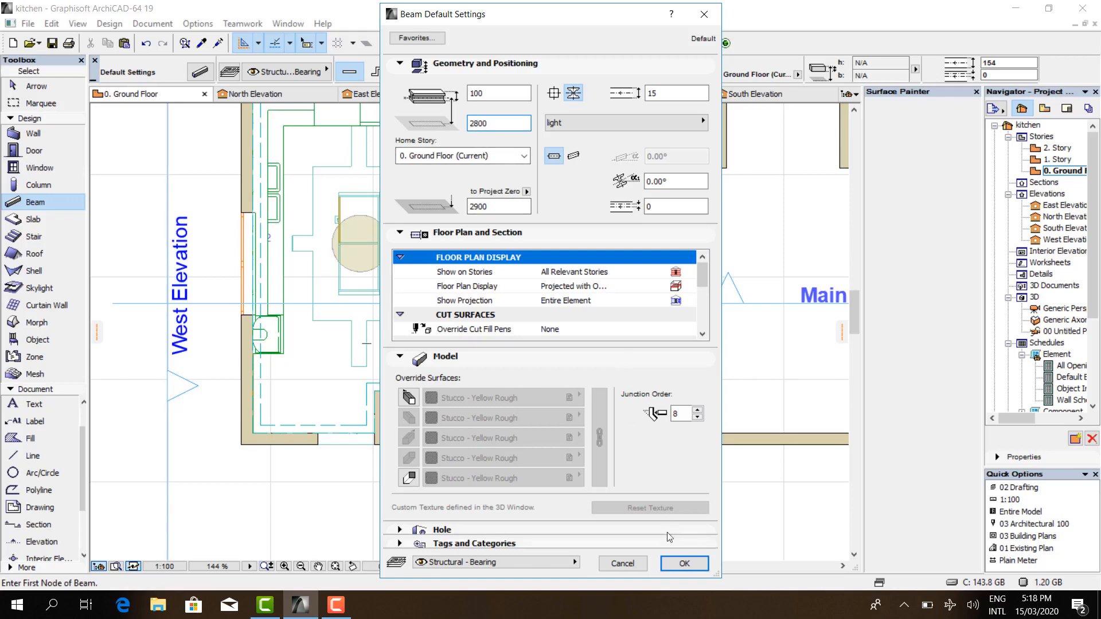
click(685, 564)
- Reopen the "light" complex profile for editing from the Profile Manager
scroll(349, 350, up, 5)
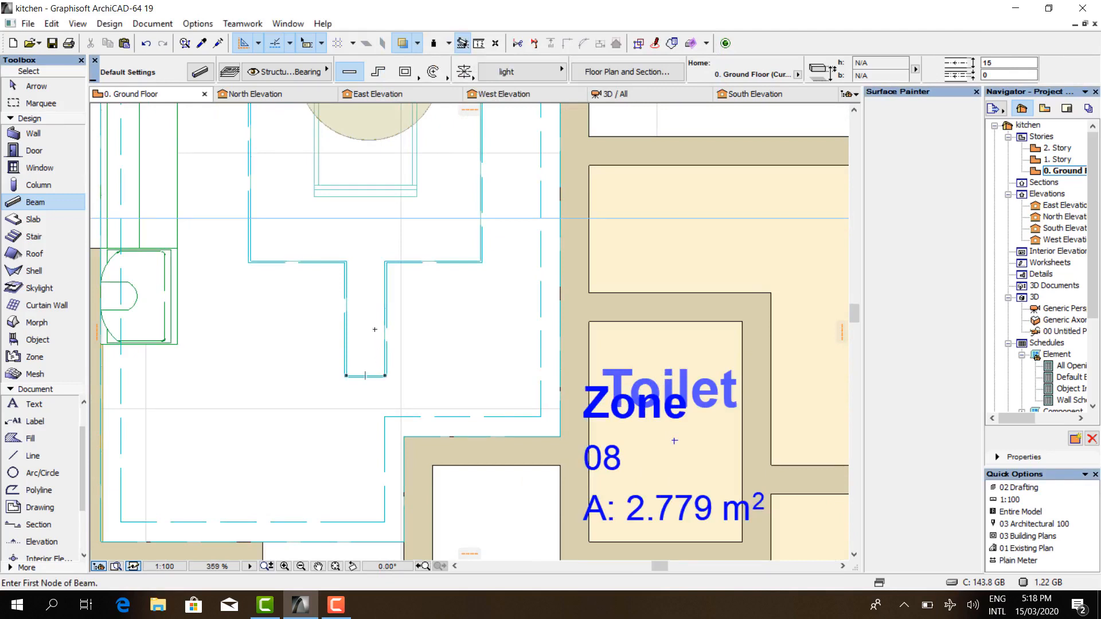
scroll(369, 367, up, 5)
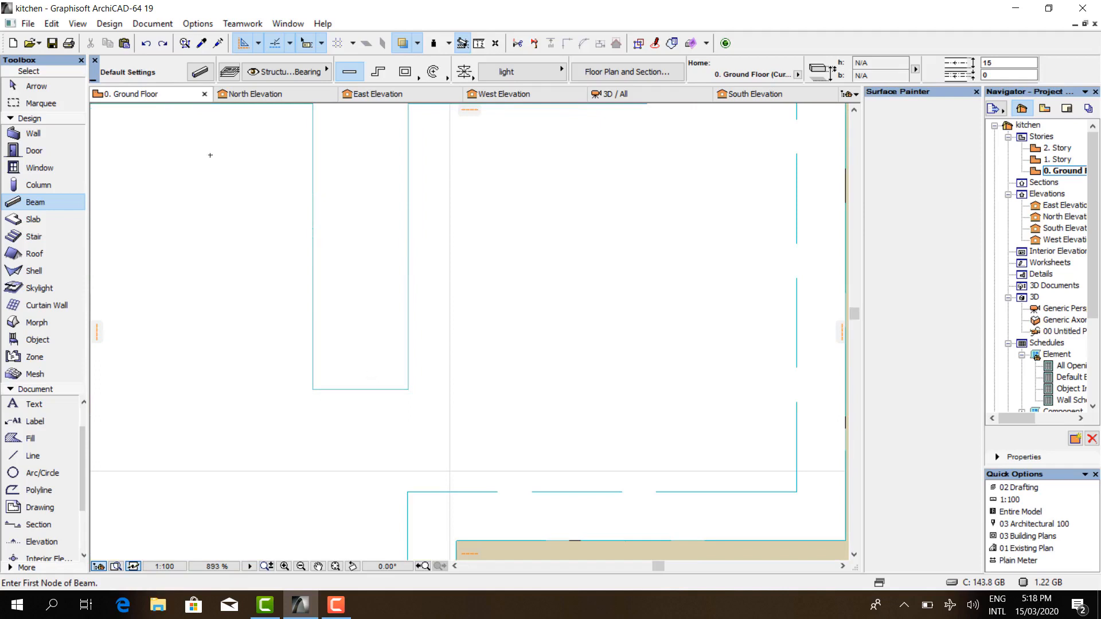
click(202, 24)
mouse_move(229, 42)
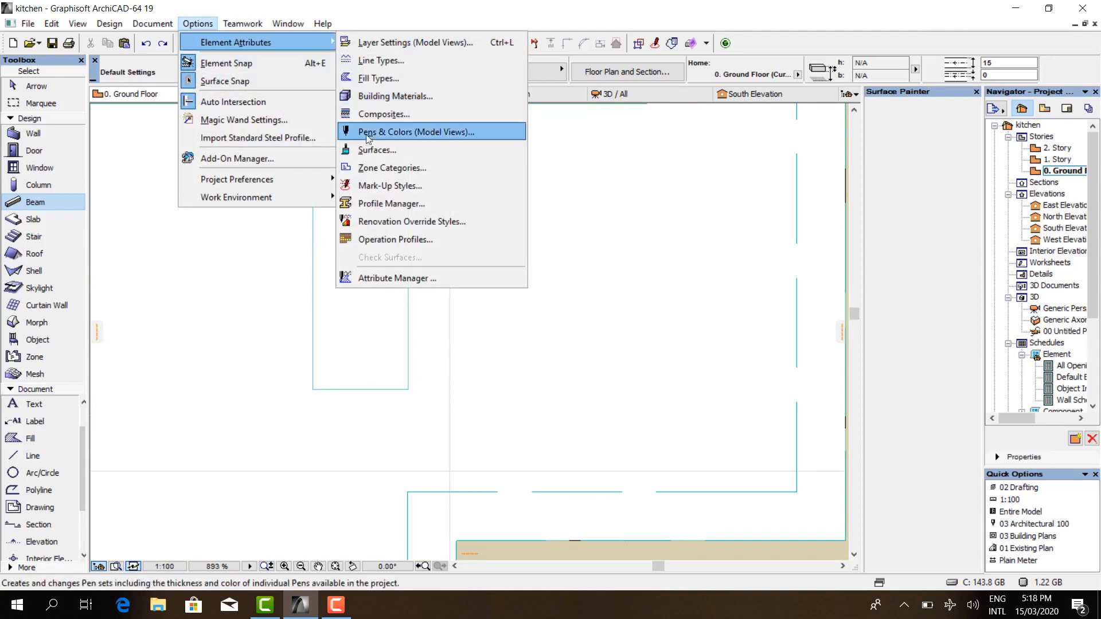
click(392, 204)
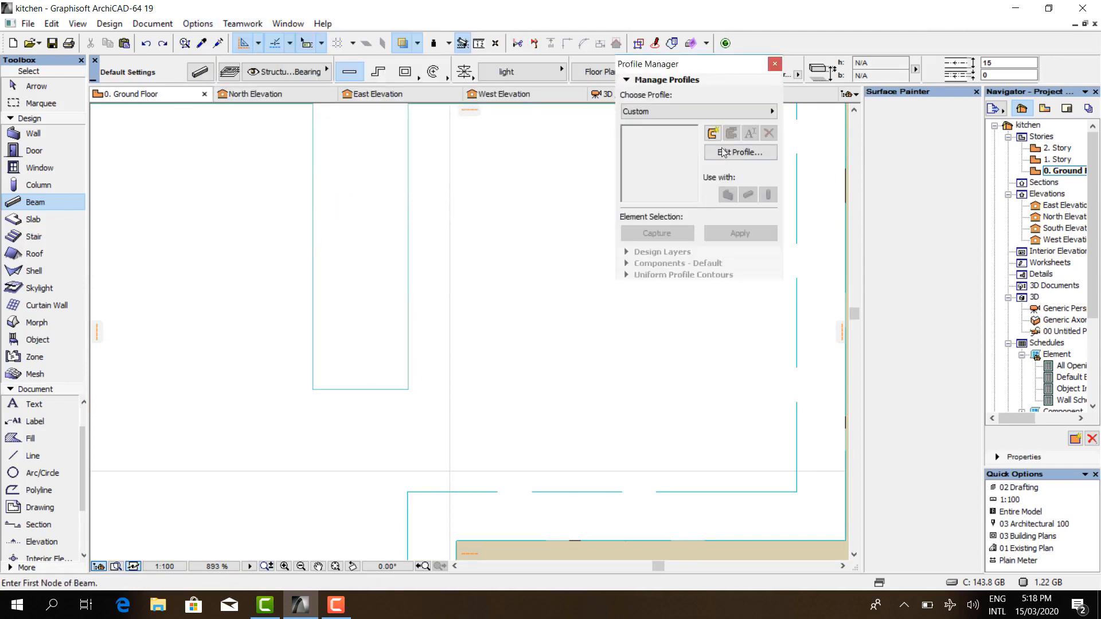
click(711, 115)
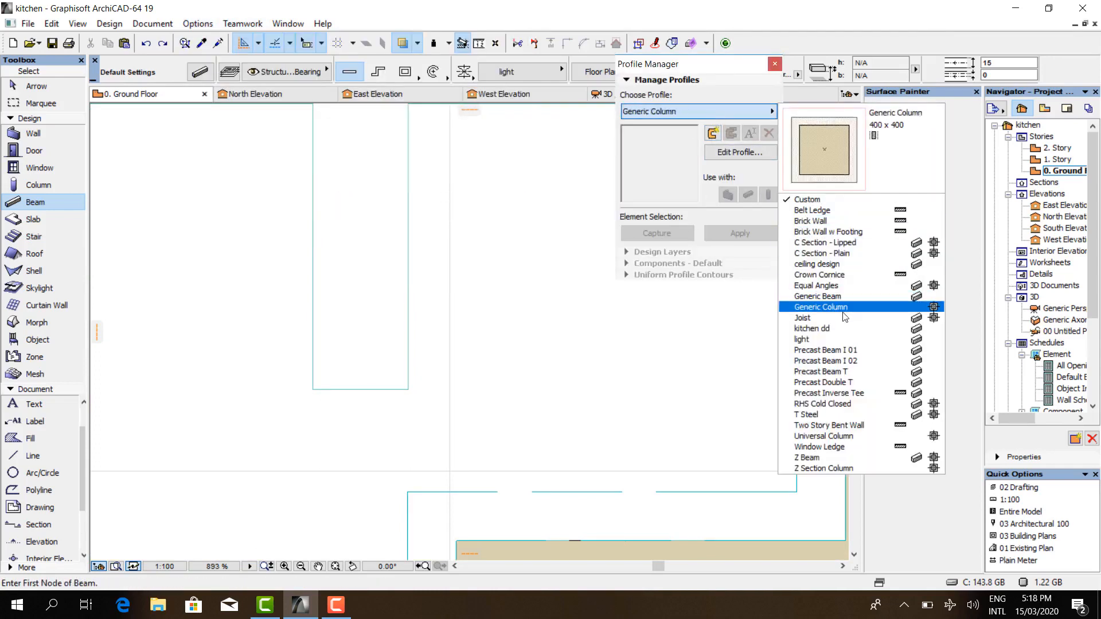
click(844, 339)
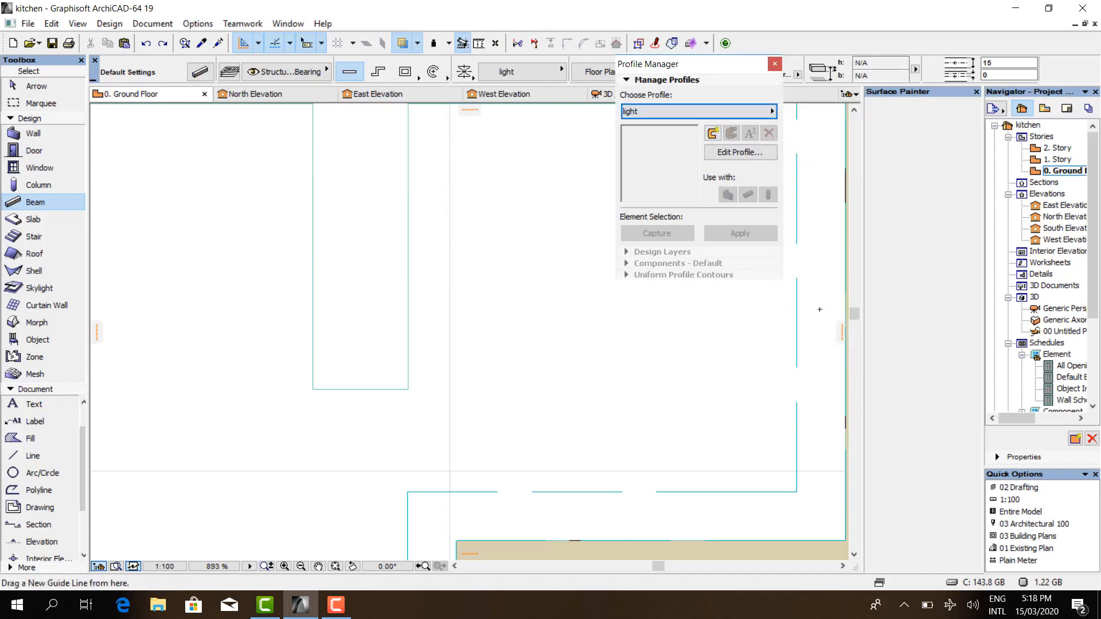
click(721, 153)
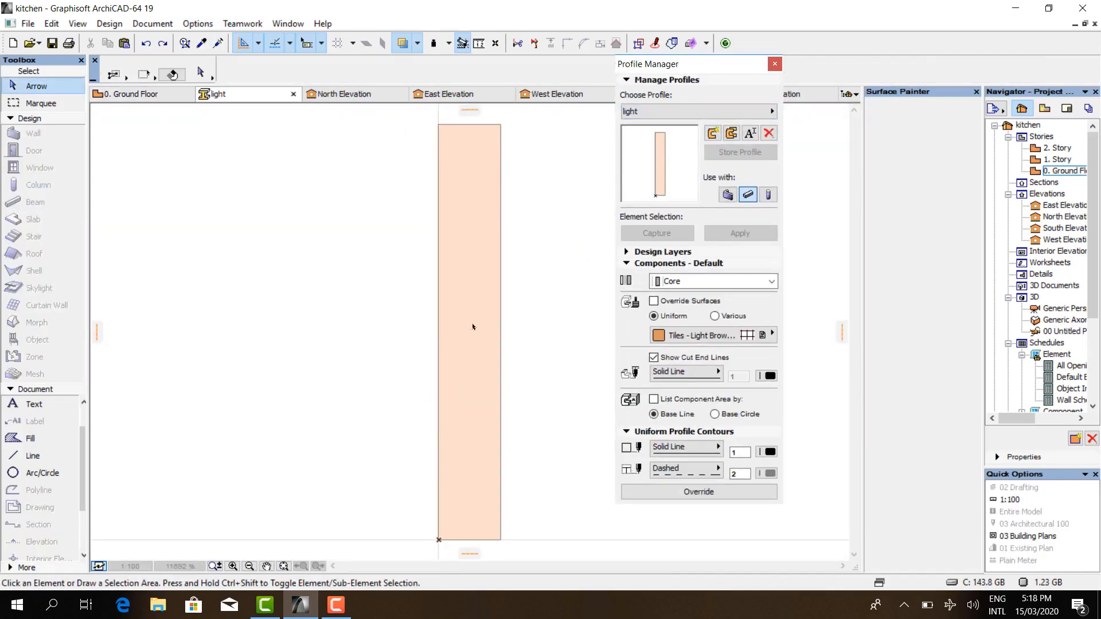
- Move the rectangular fill sideways by its own width so its lower-right corner sits on the origin, and store the profile
click(475, 432)
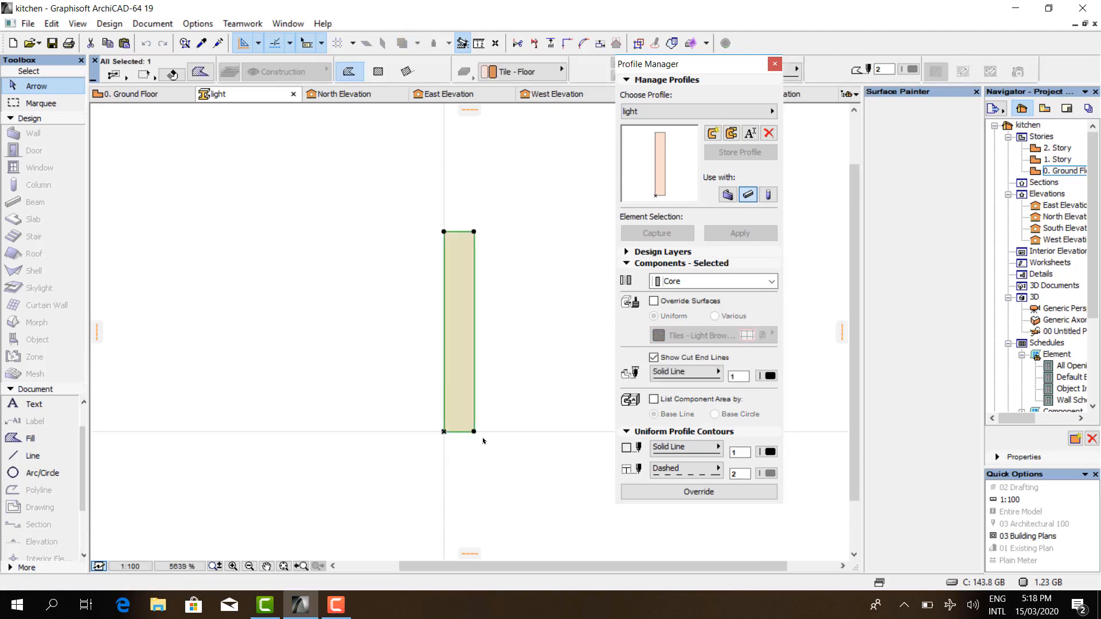
key(ctrl+d)
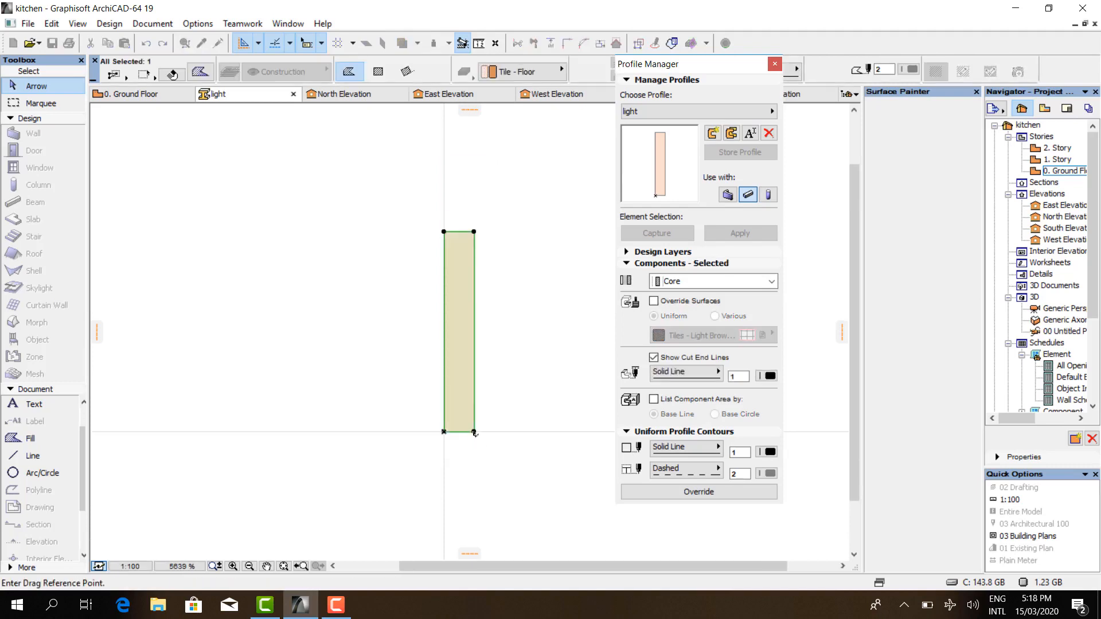
click(474, 432)
click(444, 432)
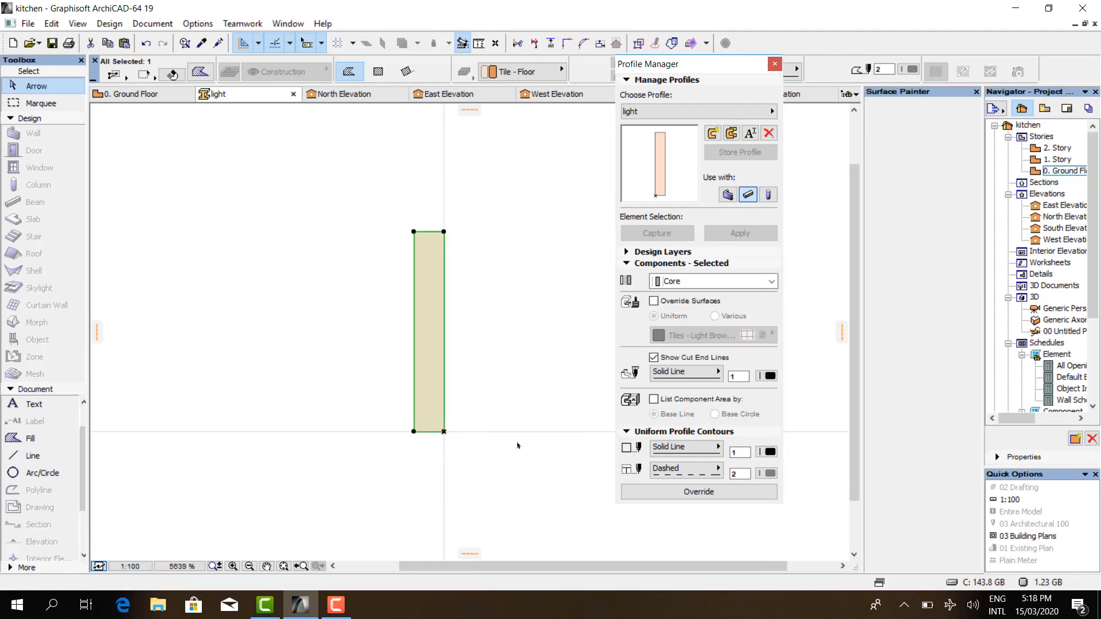
click(774, 65)
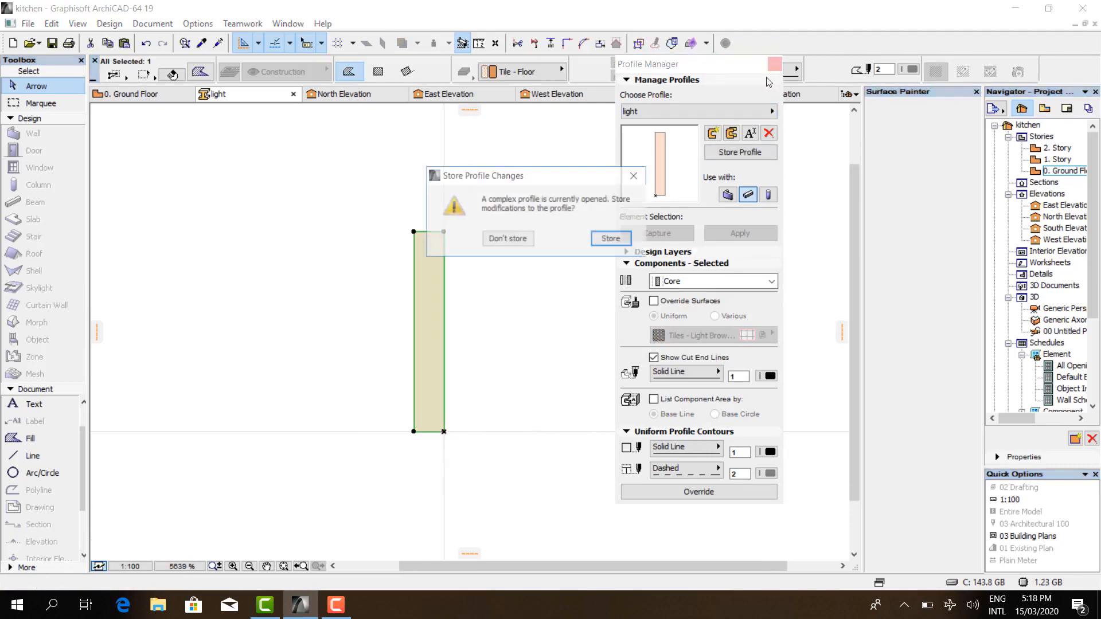
click(614, 239)
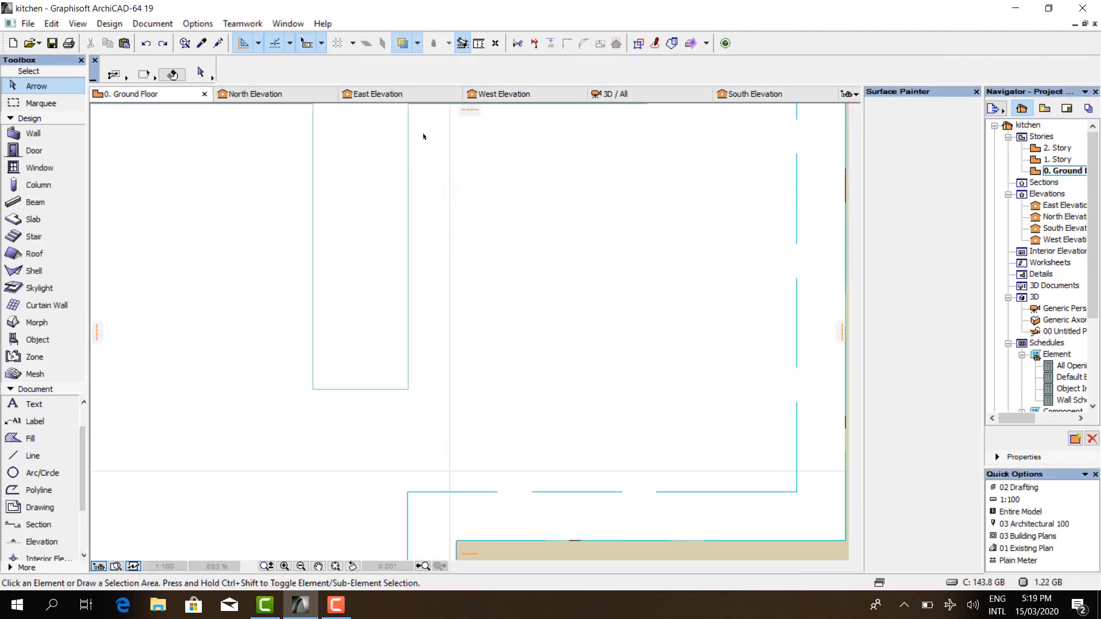
- Place "light" profile beams along the whole outline of the cross-shaped kitchen ceiling recess and check the ceiling in 3D
click(49, 209)
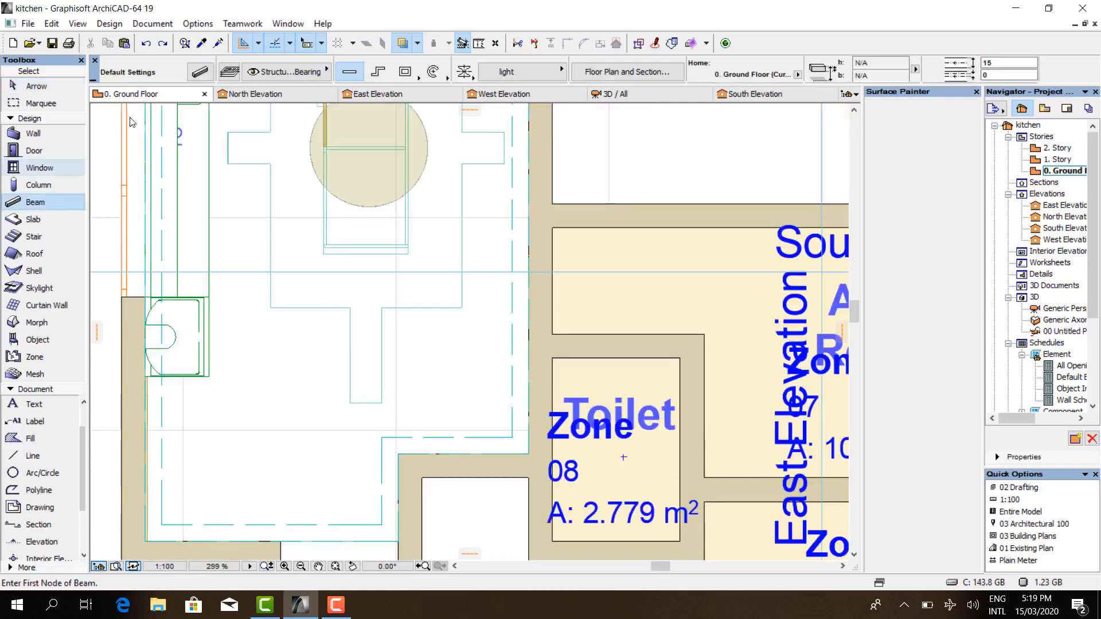
click(195, 78)
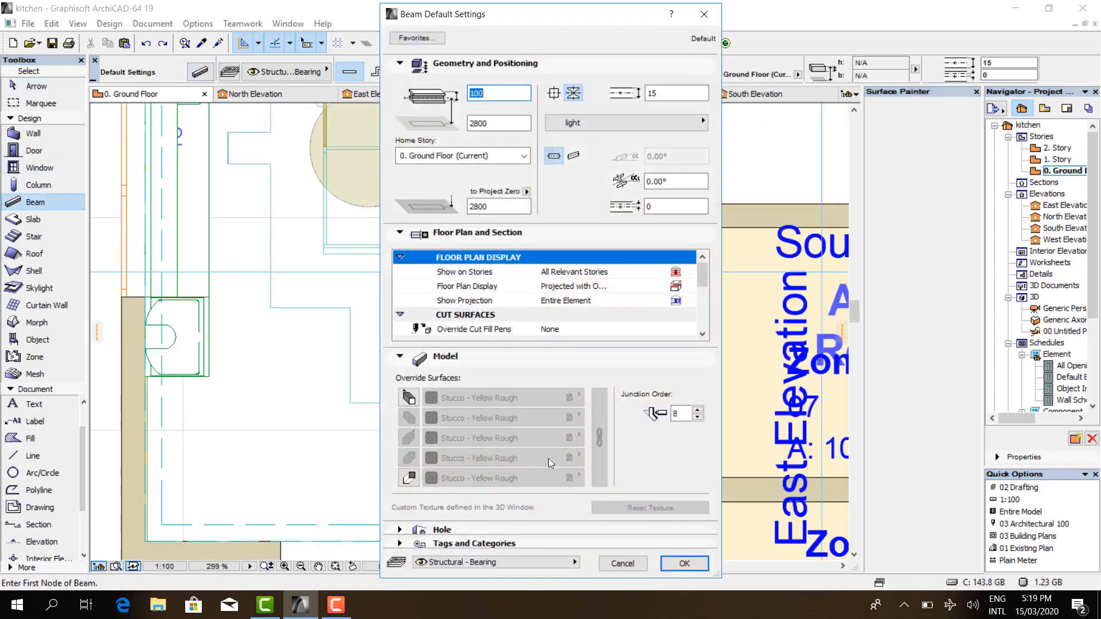
click(684, 563)
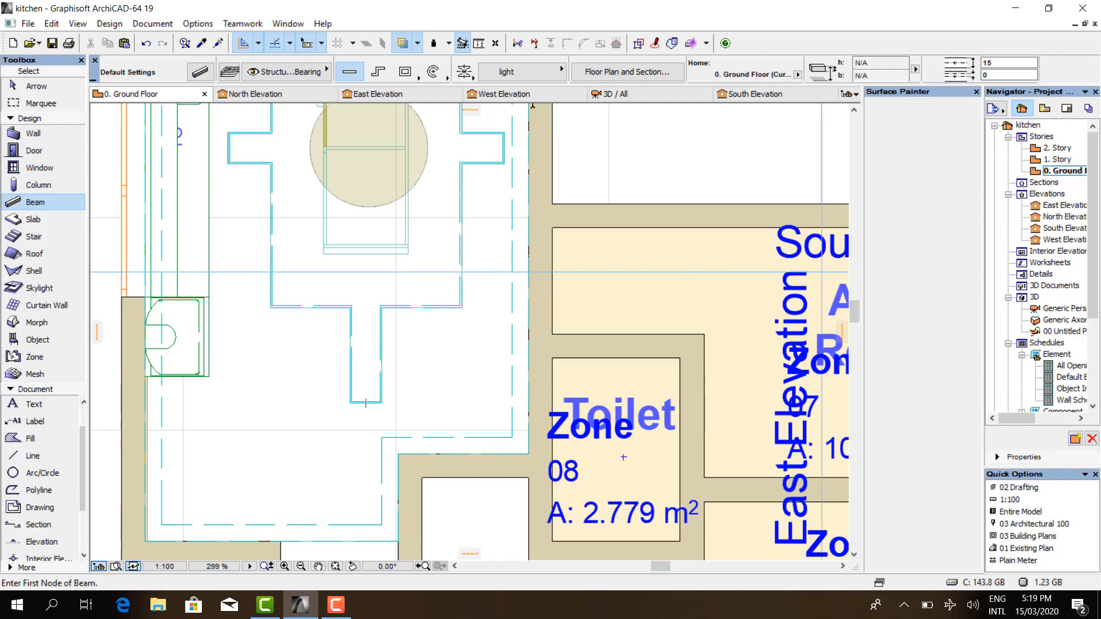
click(625, 95)
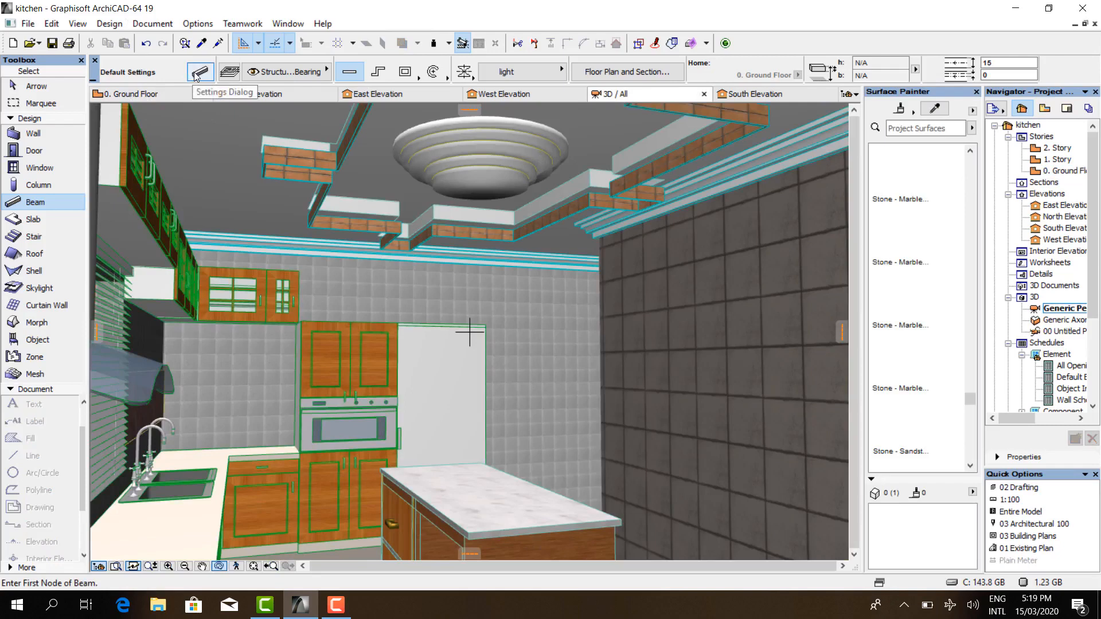
click(175, 94)
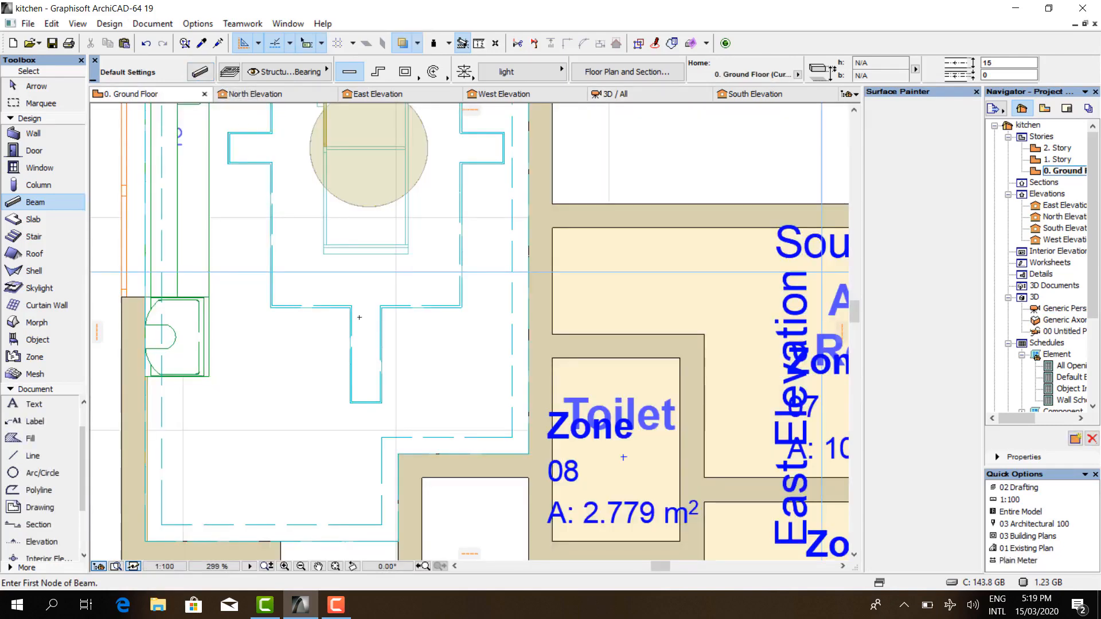
- Select all the "light" profile beams around the ceiling recess and override their side and end surfaces with Glass - Lamp
key(Escape)
scroll(344, 306, up, 4)
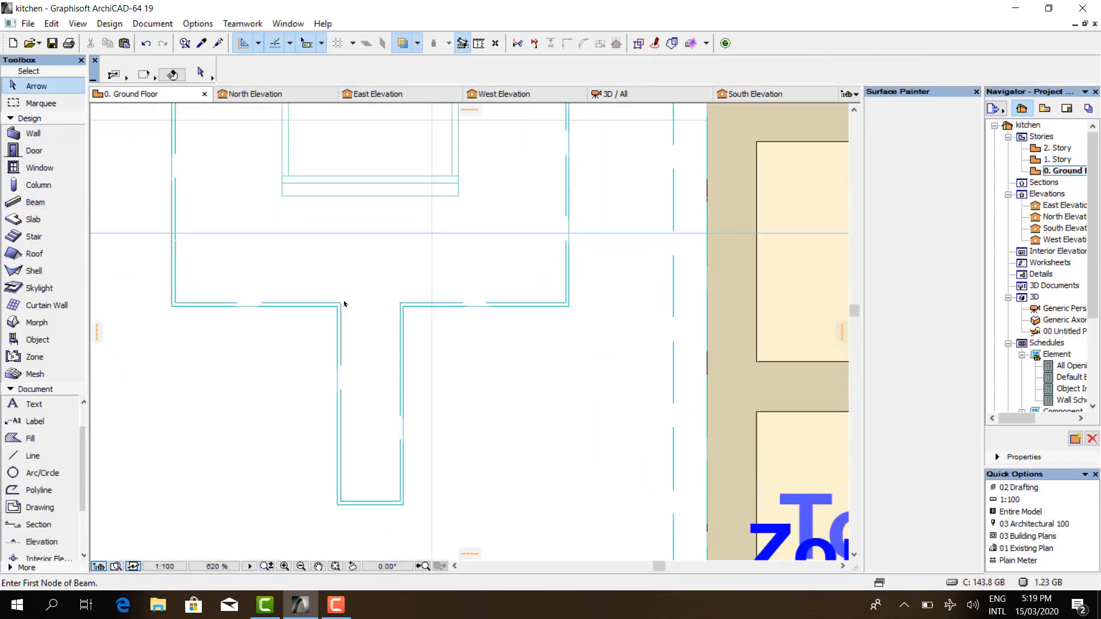
key(ctrl+a)
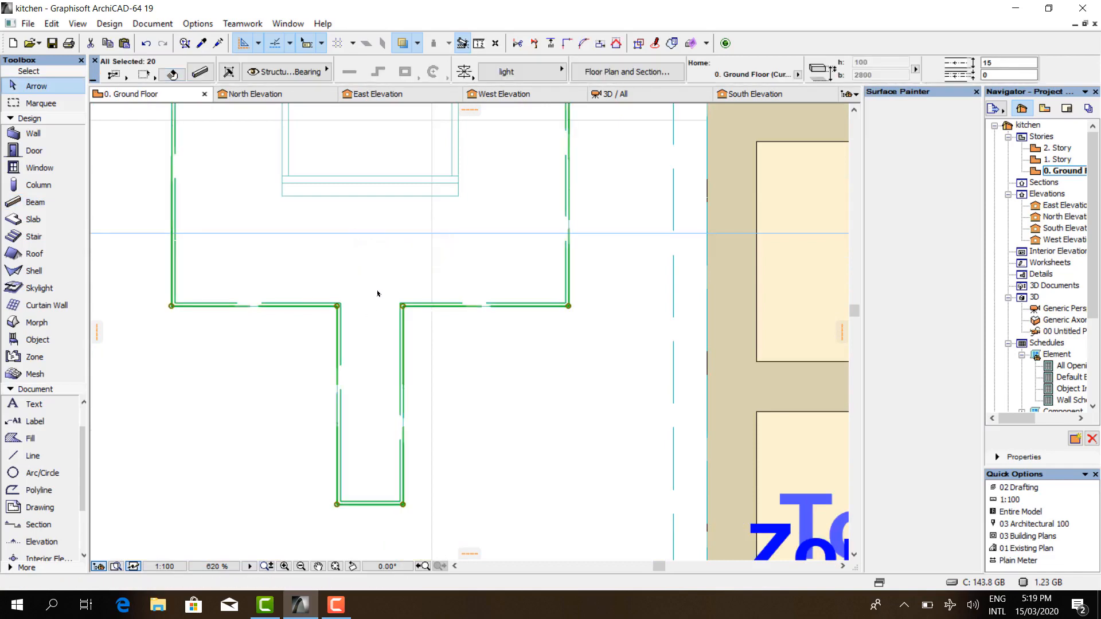
click(200, 71)
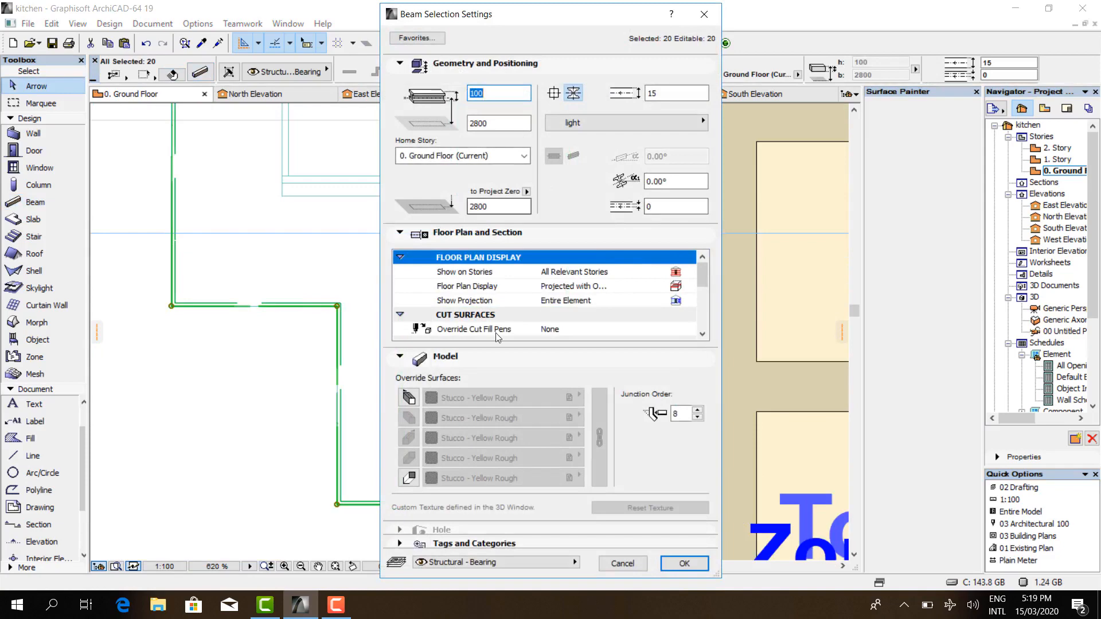
click(409, 397)
click(409, 478)
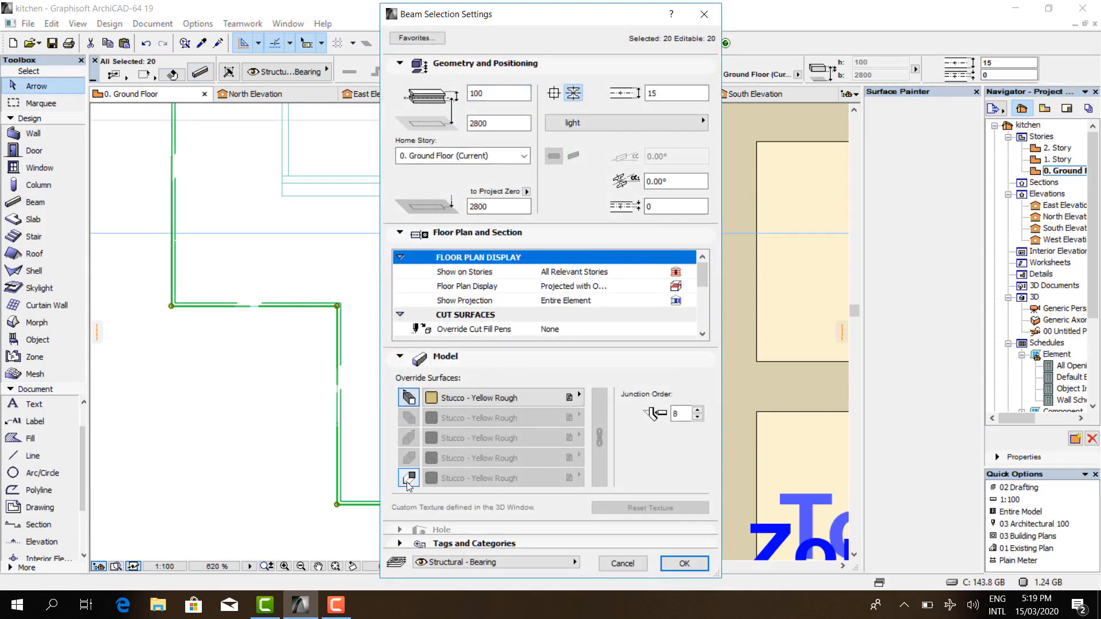
click(537, 401)
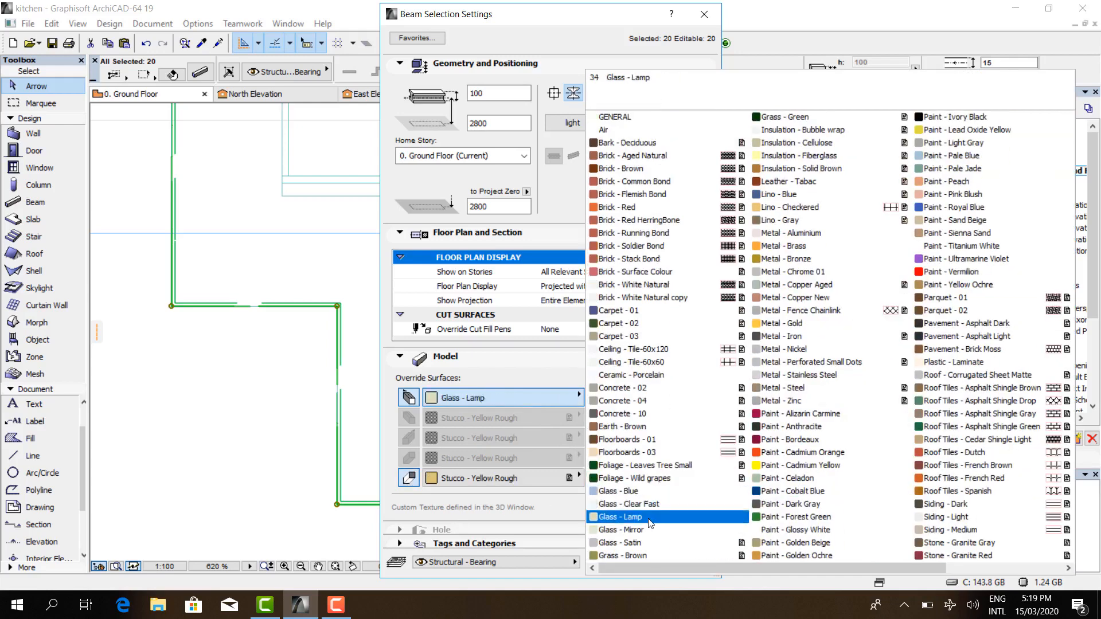
click(650, 519)
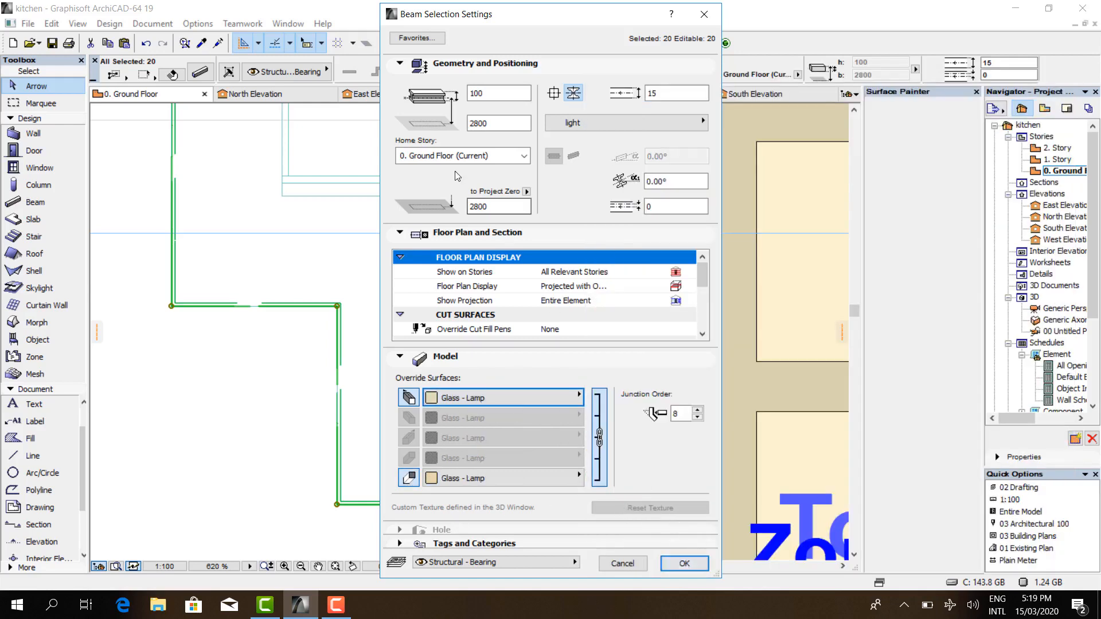
- Set the selected beams' base elevation to 2970 mm and inspect the kitchen ceiling in 3D
drag(491, 122, 477, 121)
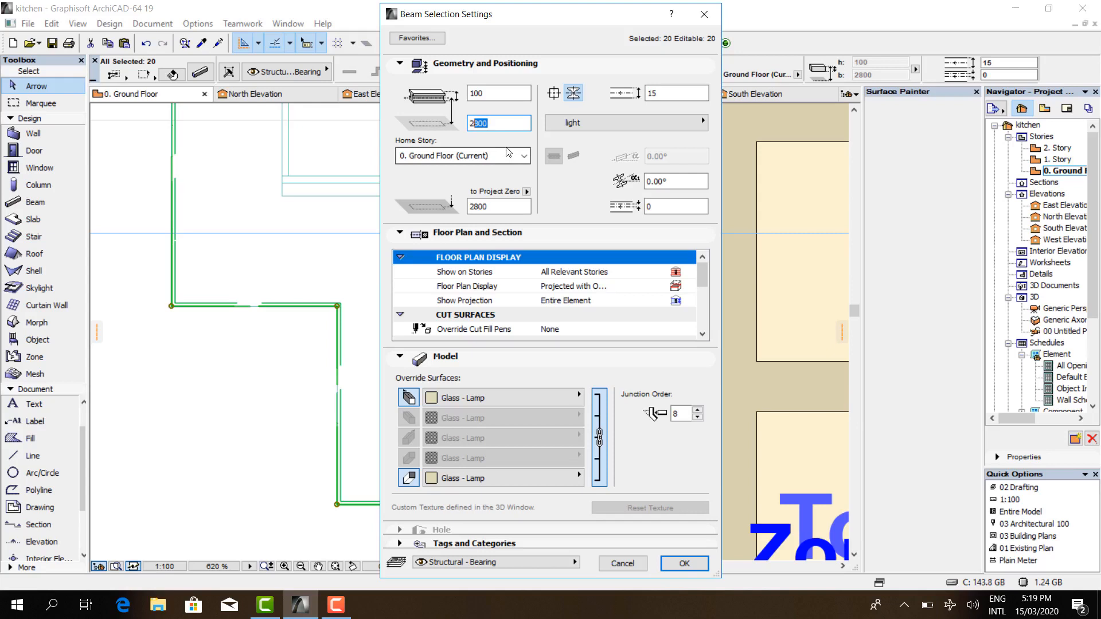
text(97)
click(685, 564)
click(639, 94)
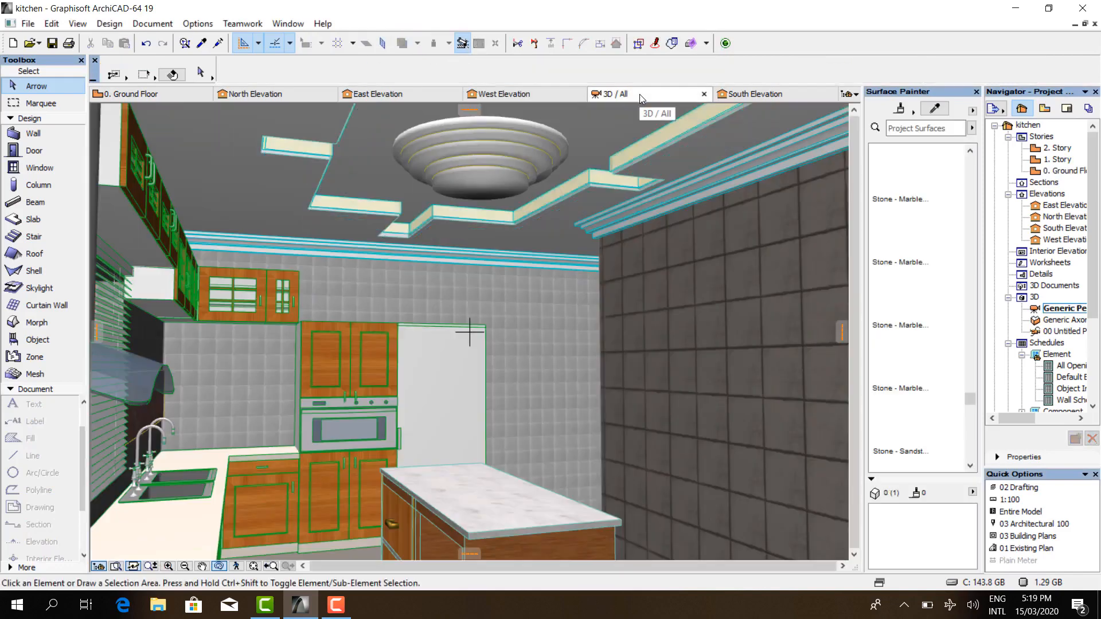
key(Escape)
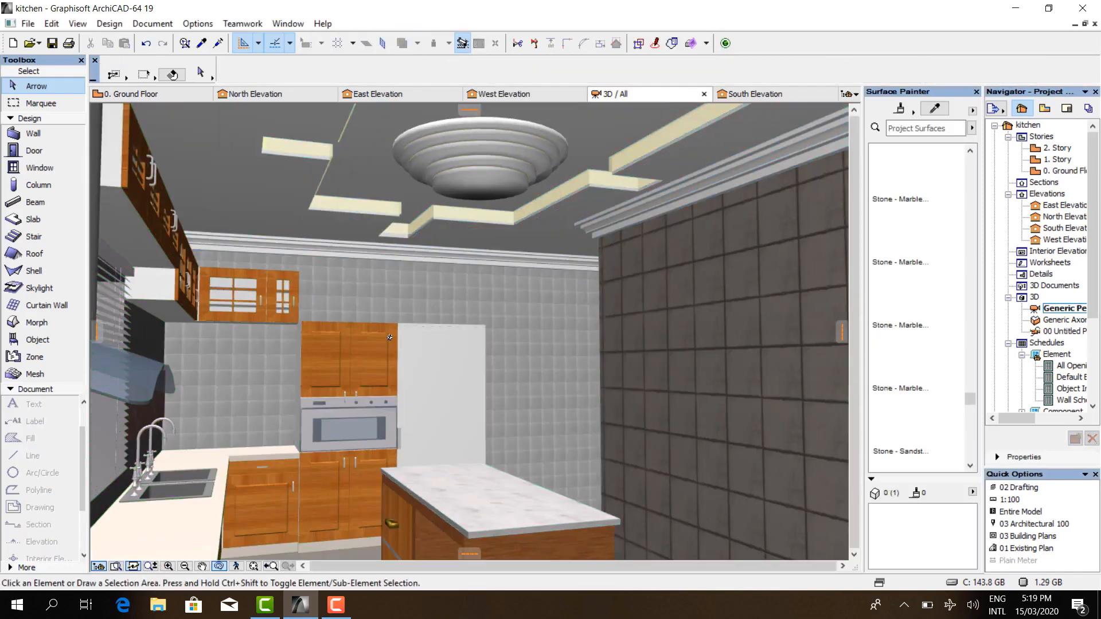
shift+middle_drag(550, 331, 535, 351)
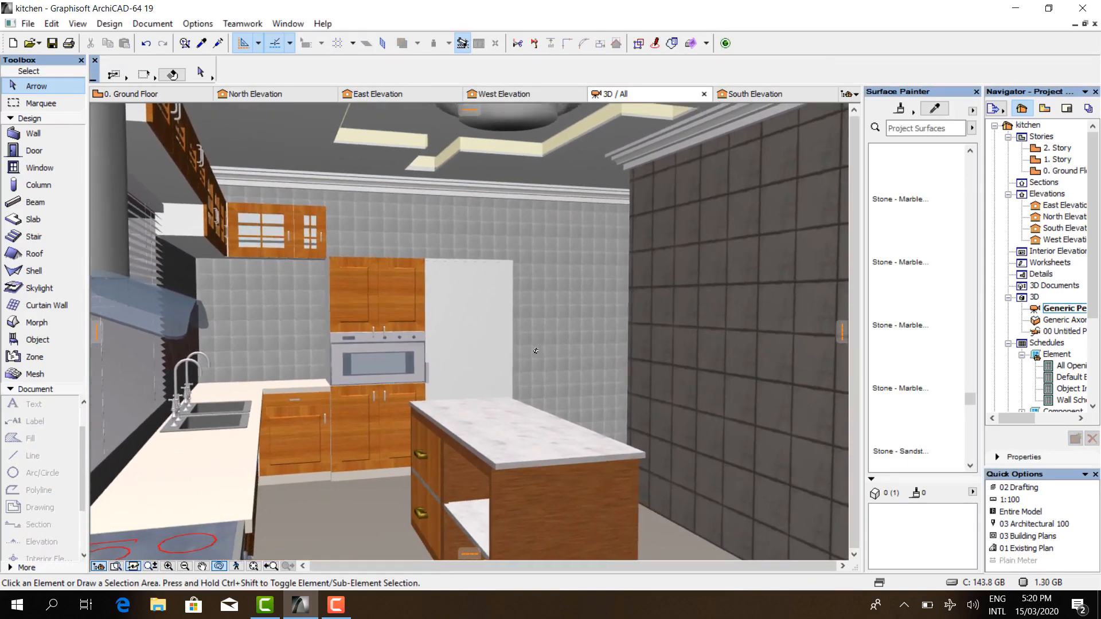
shift+middle_drag(315, 368, 297, 372)
shift+middle_drag(467, 332, 159, 148)
- Return to the Ground Floor plan and deselect the ceiling beams
click(149, 94)
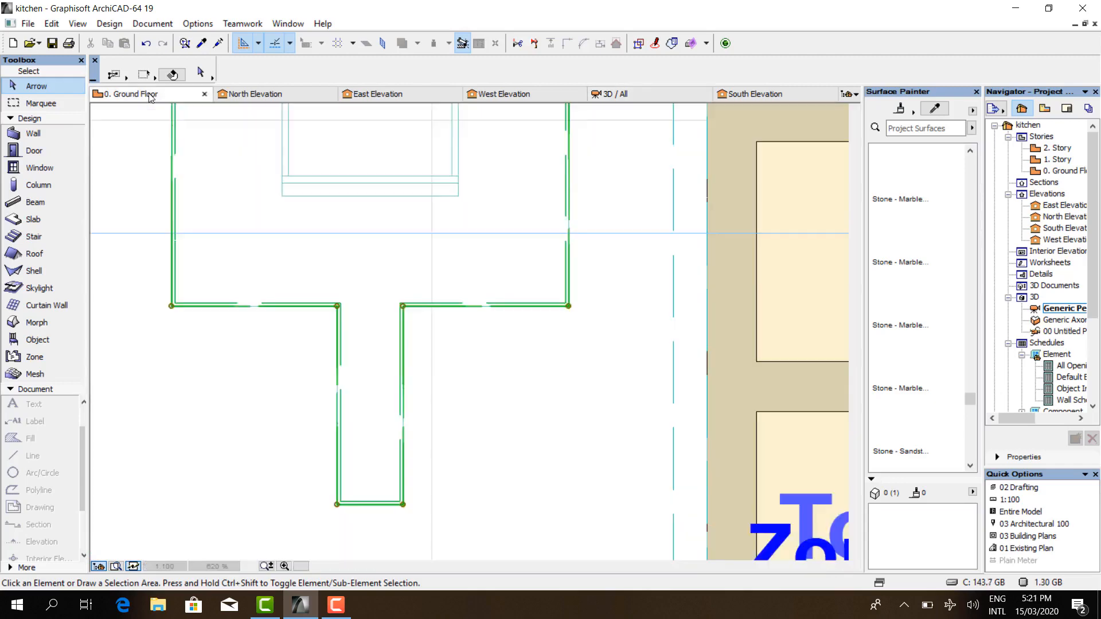
scroll(254, 376, down, 3)
scroll(255, 375, down, 2)
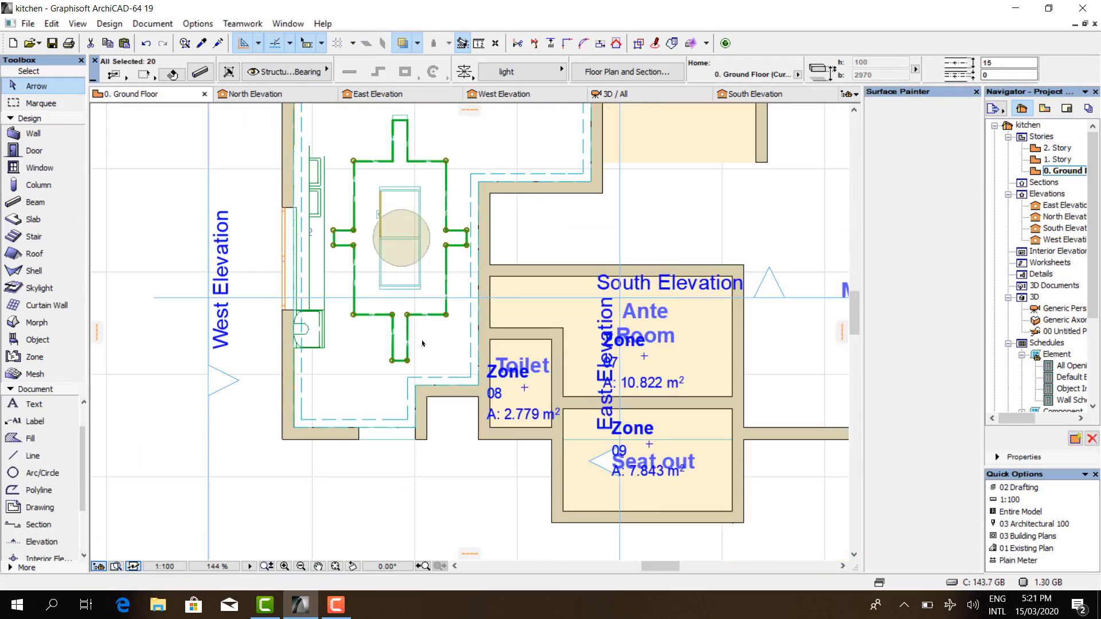
drag(98, 333, 101, 333)
click(156, 333)
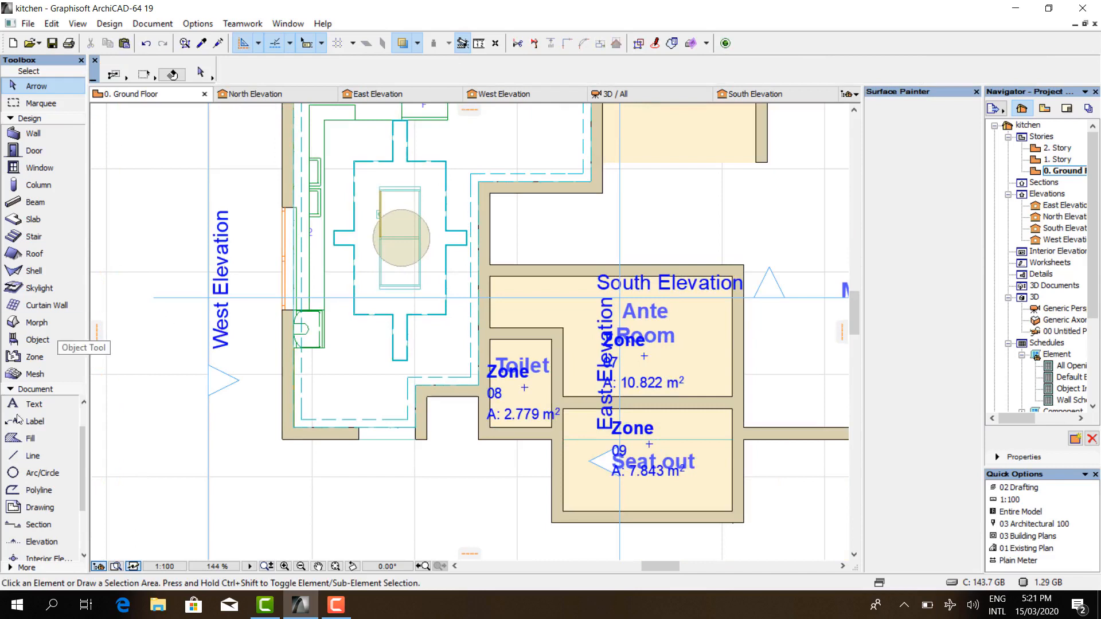
- Activate the Lamp tool and browse the Interior Lamps 19 library folder in its default settings
click(40, 389)
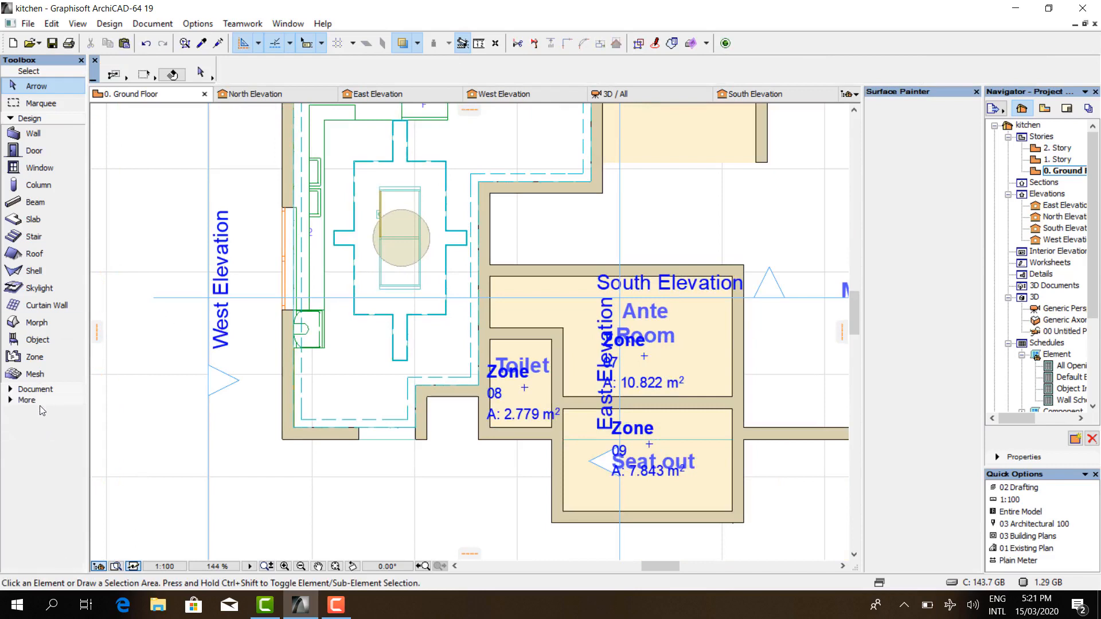
click(40, 401)
click(34, 206)
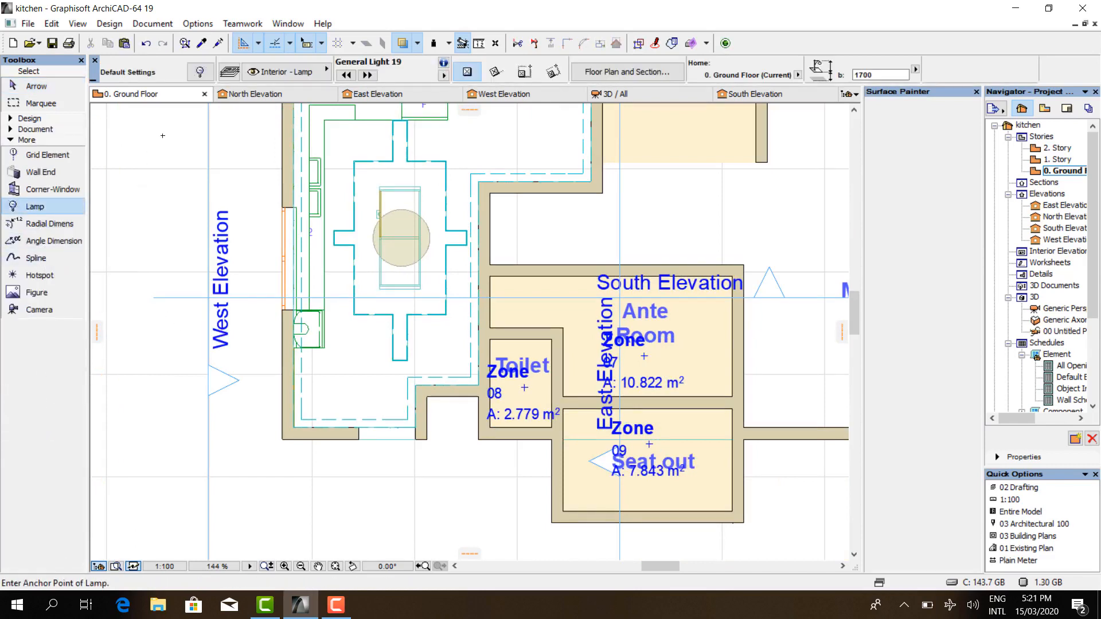
click(200, 72)
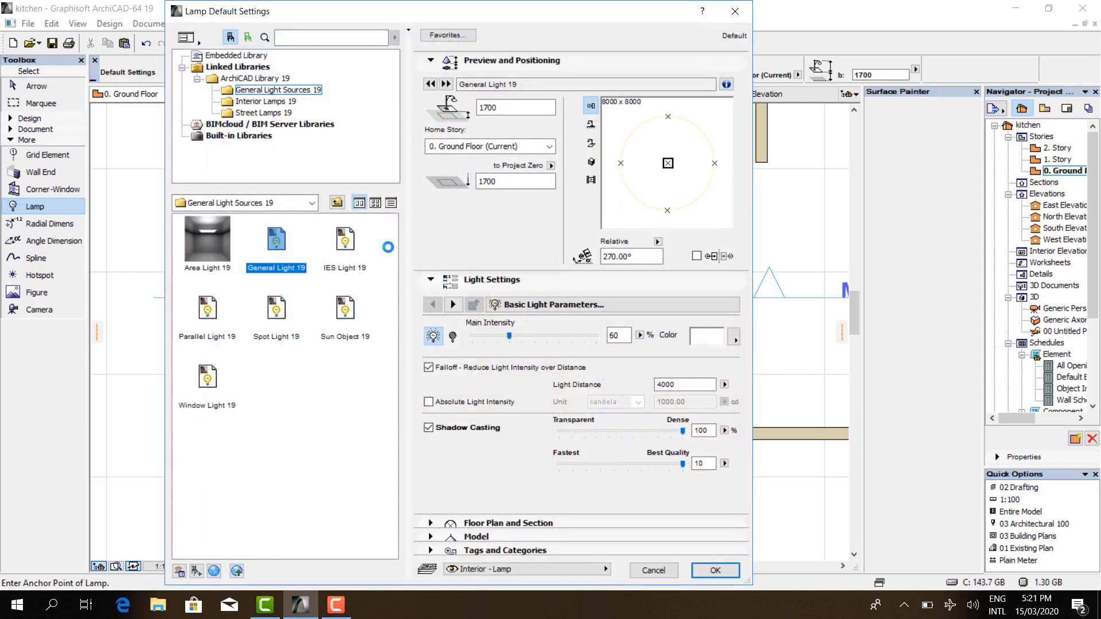
click(273, 103)
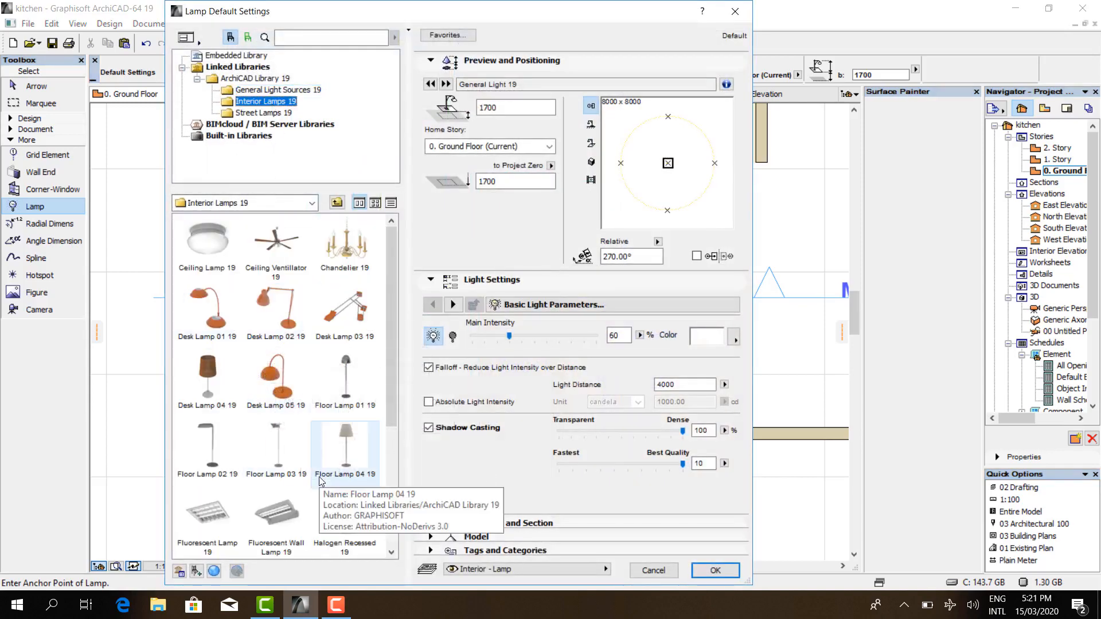
click(735, 11)
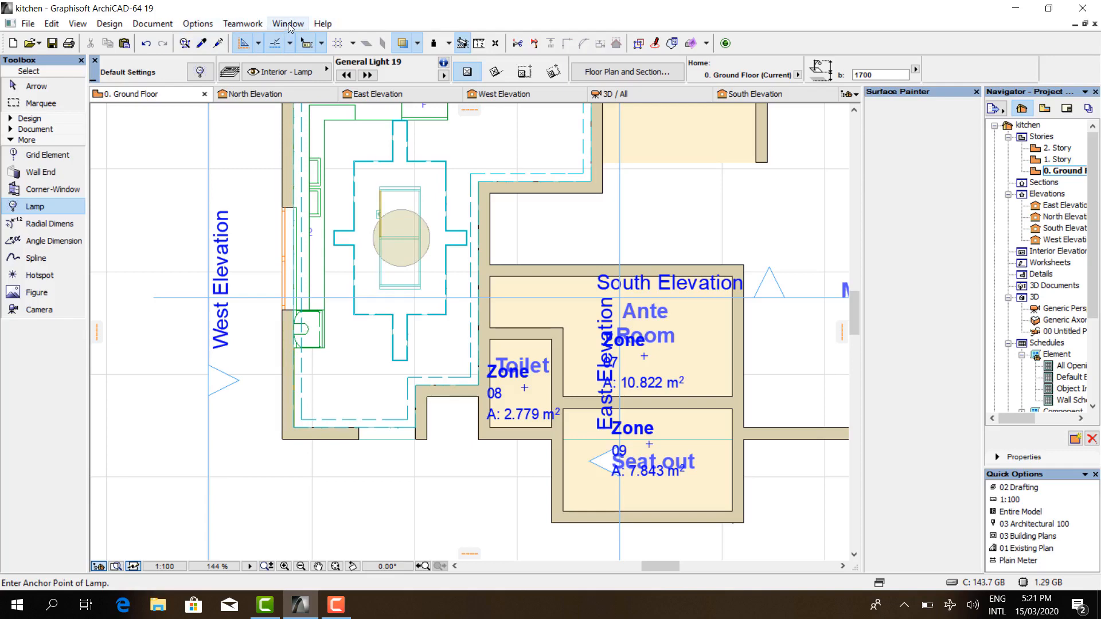
- Browse for an external light file in the archi objects folder of the Documents library from the lamp default settings
click(196, 78)
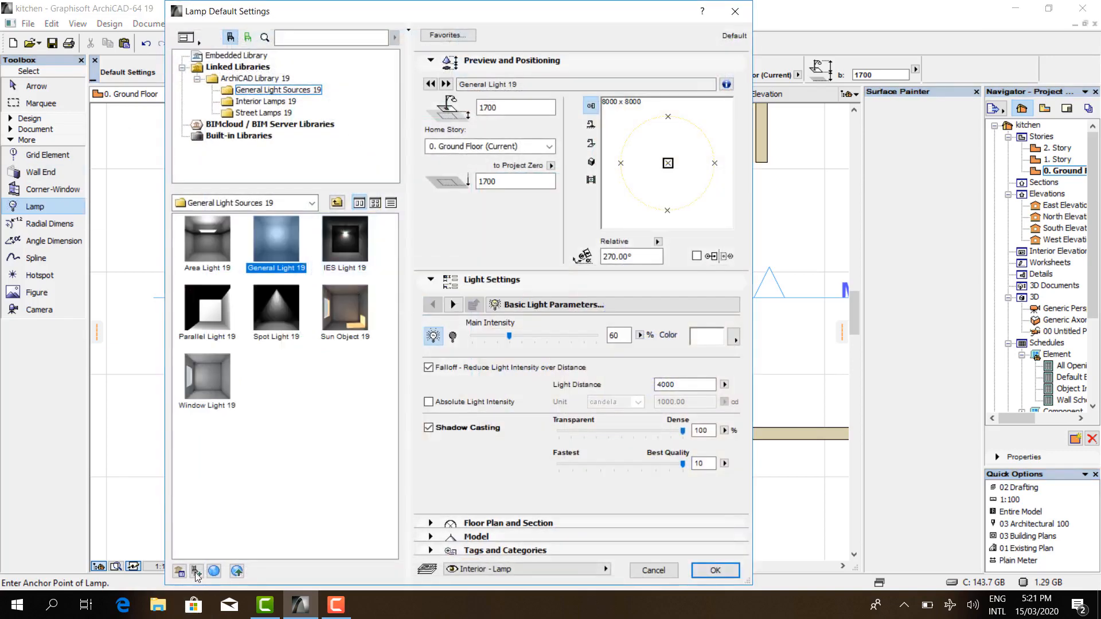
click(195, 571)
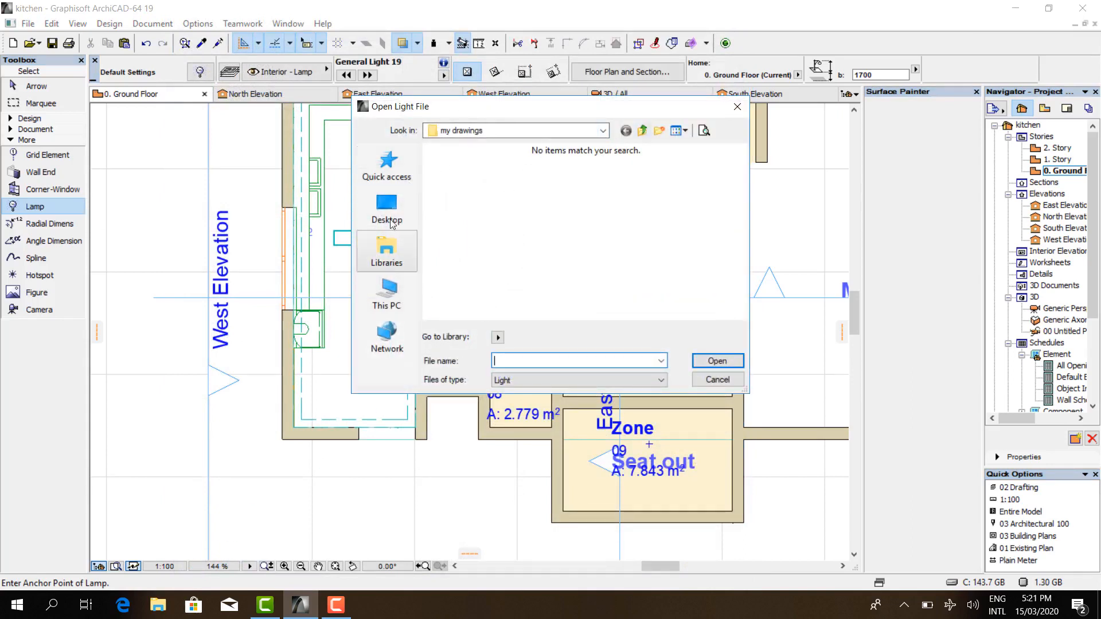
click(401, 251)
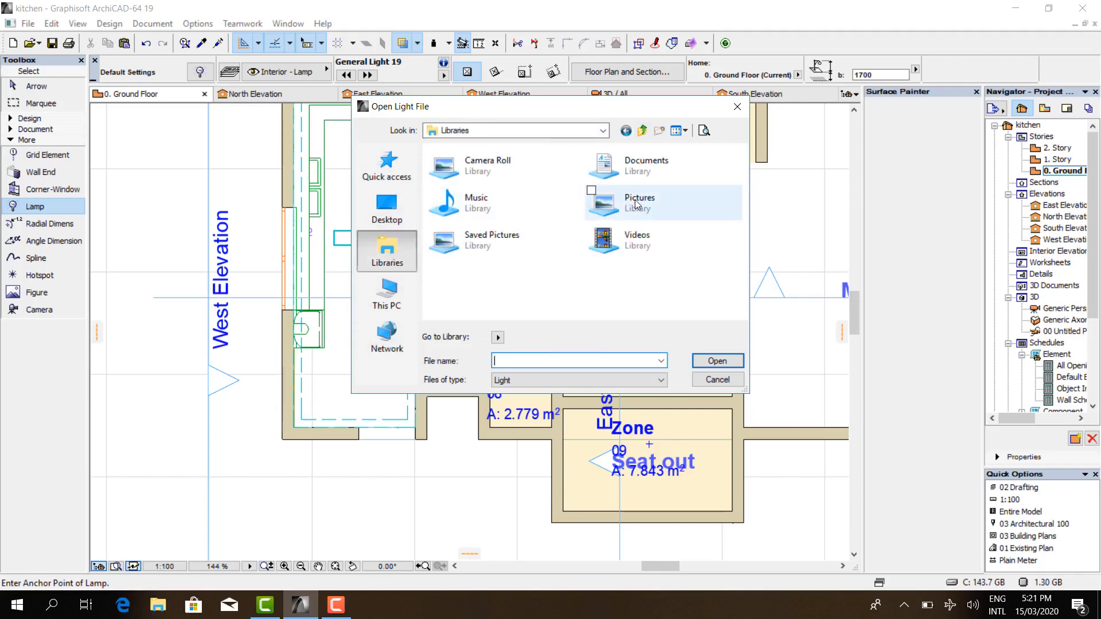
double_click(646, 165)
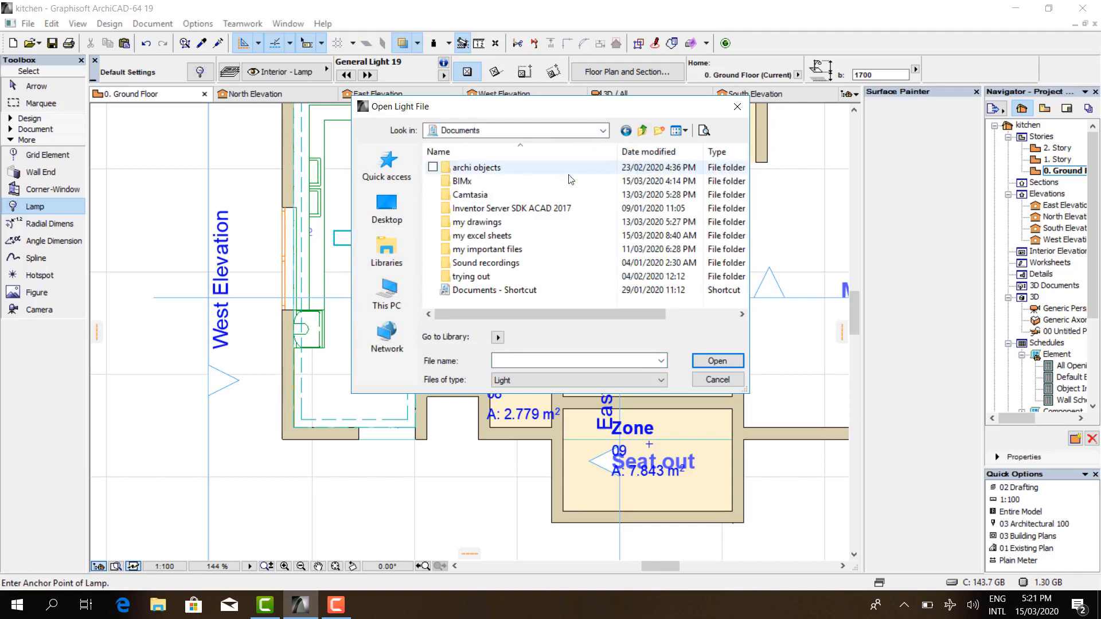
double_click(523, 172)
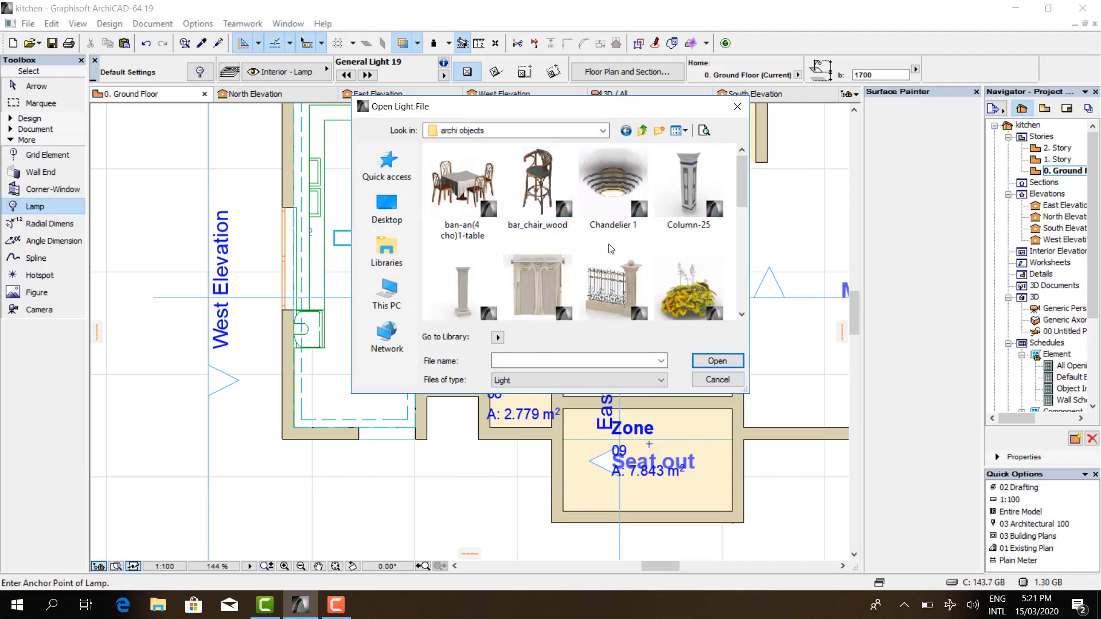
- Look through the archi objects folder and try to load Luster 12 as a lamp
scroll(611, 249, down, 5)
scroll(609, 247, down, 3)
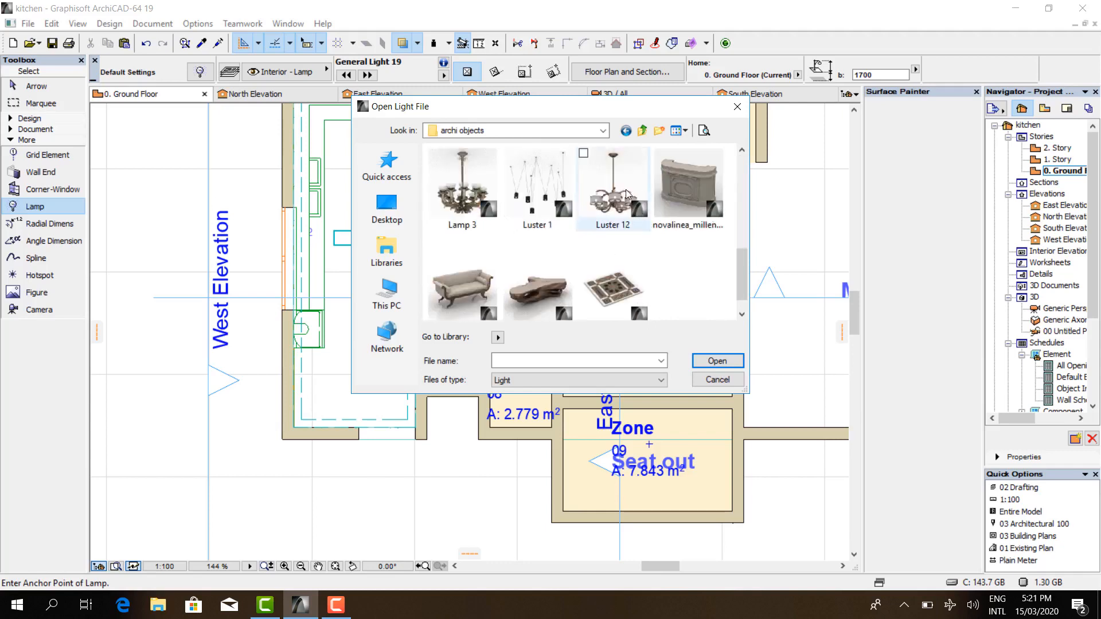
scroll(629, 179, up, 2)
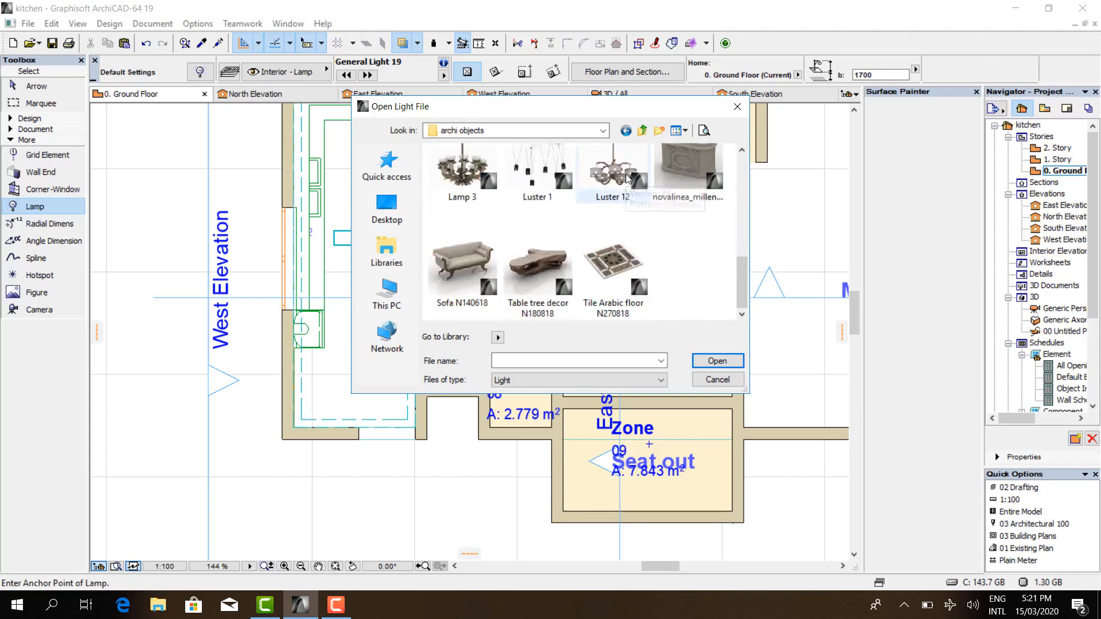
scroll(626, 178, up, 4)
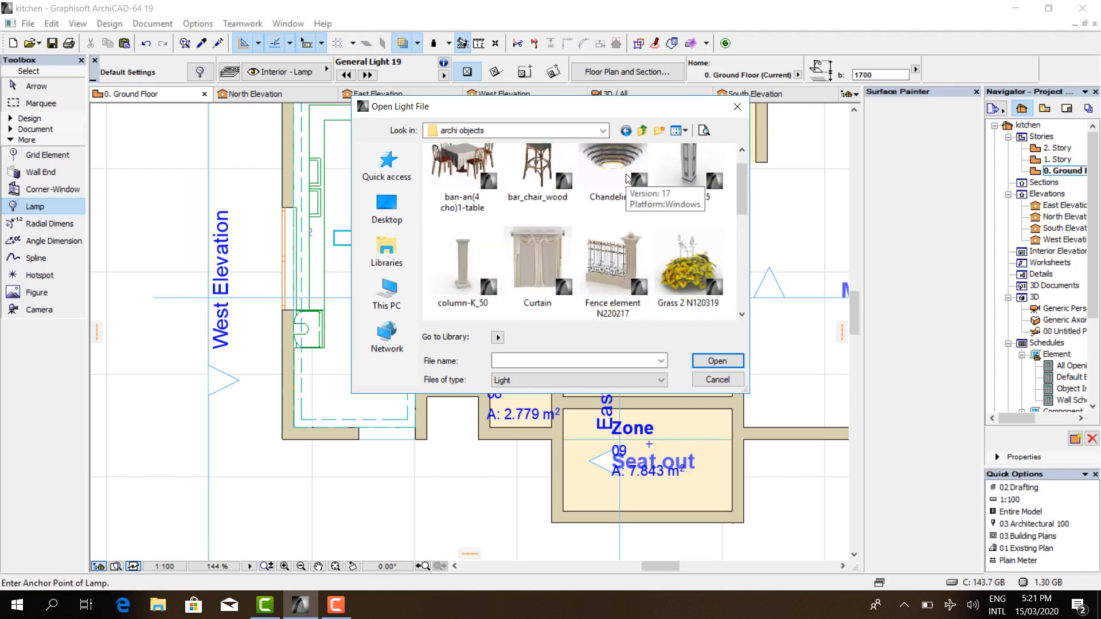
scroll(626, 177, down, 6)
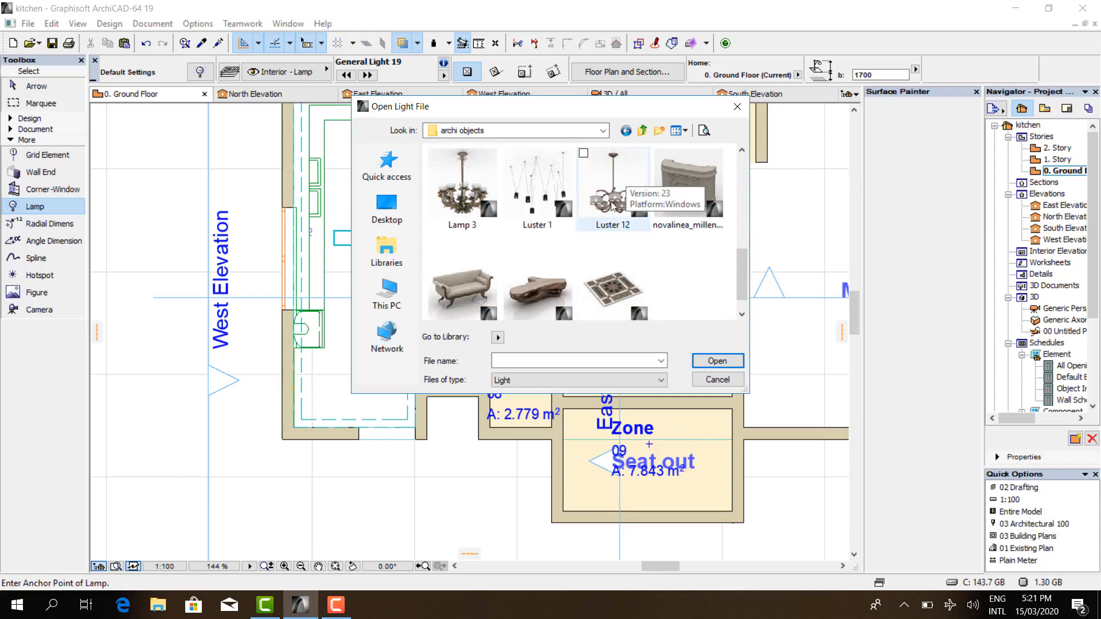
click(617, 185)
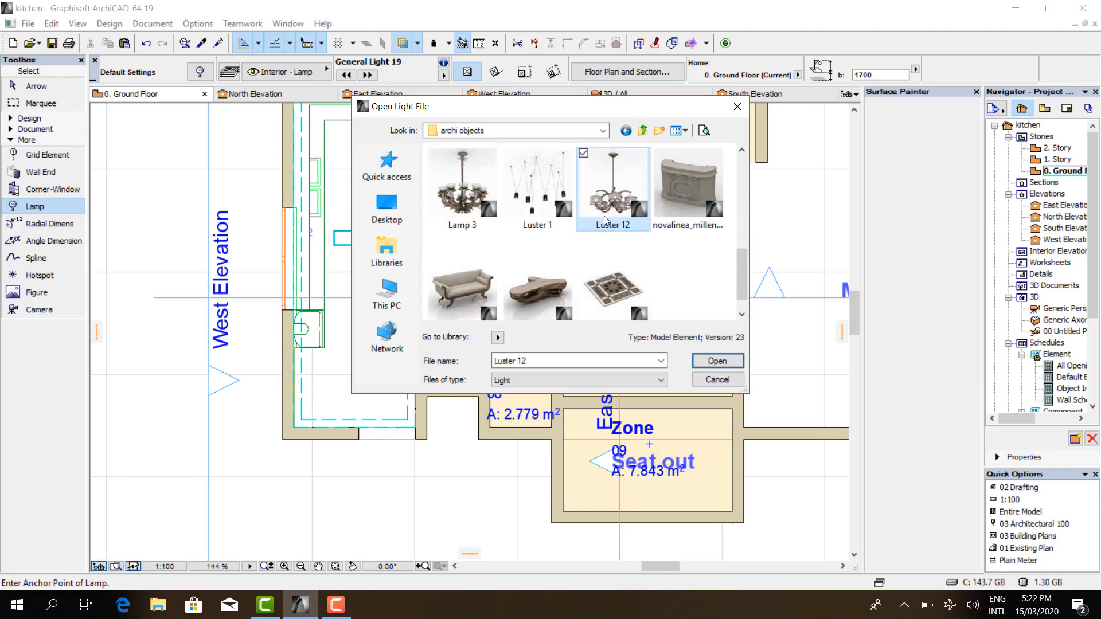
click(717, 361)
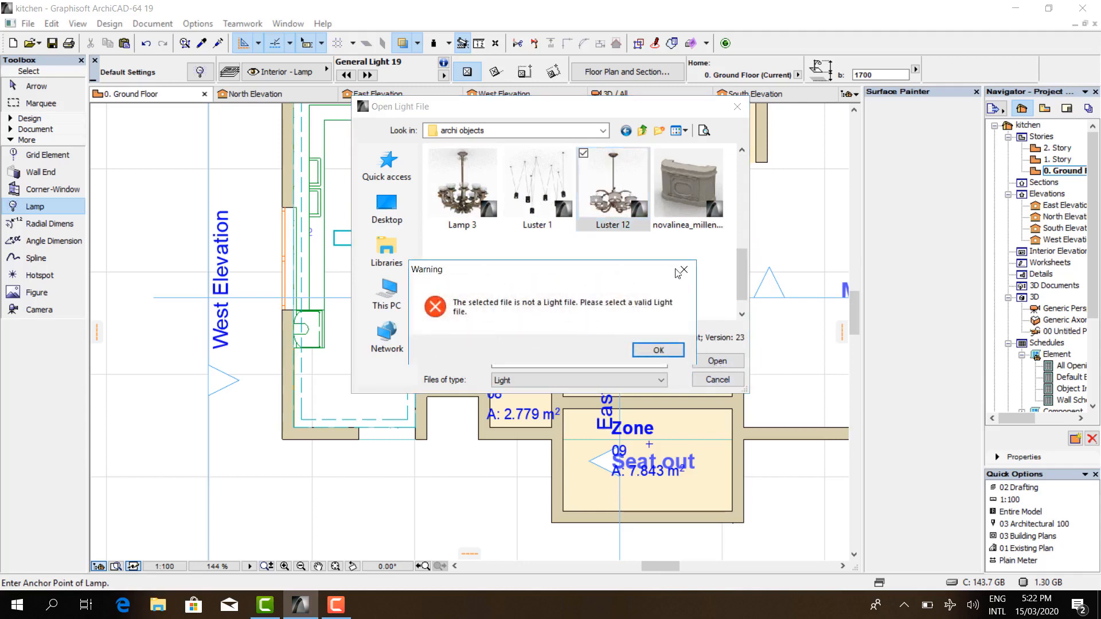
click(659, 350)
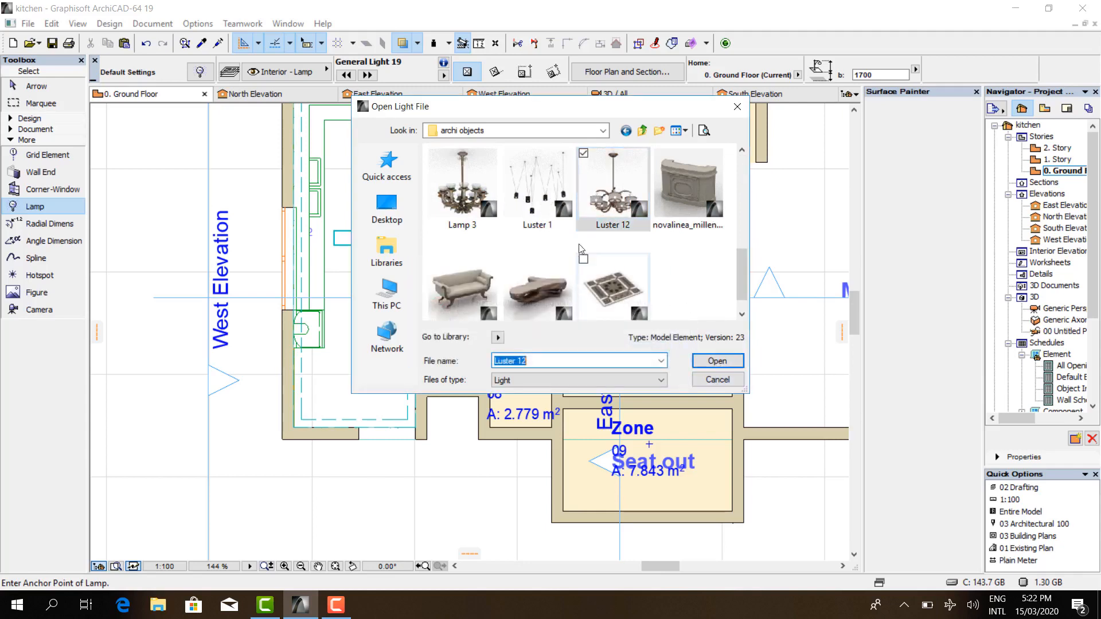
- Try to load Lamp 3 as a lamp and close the light file browser
click(490, 207)
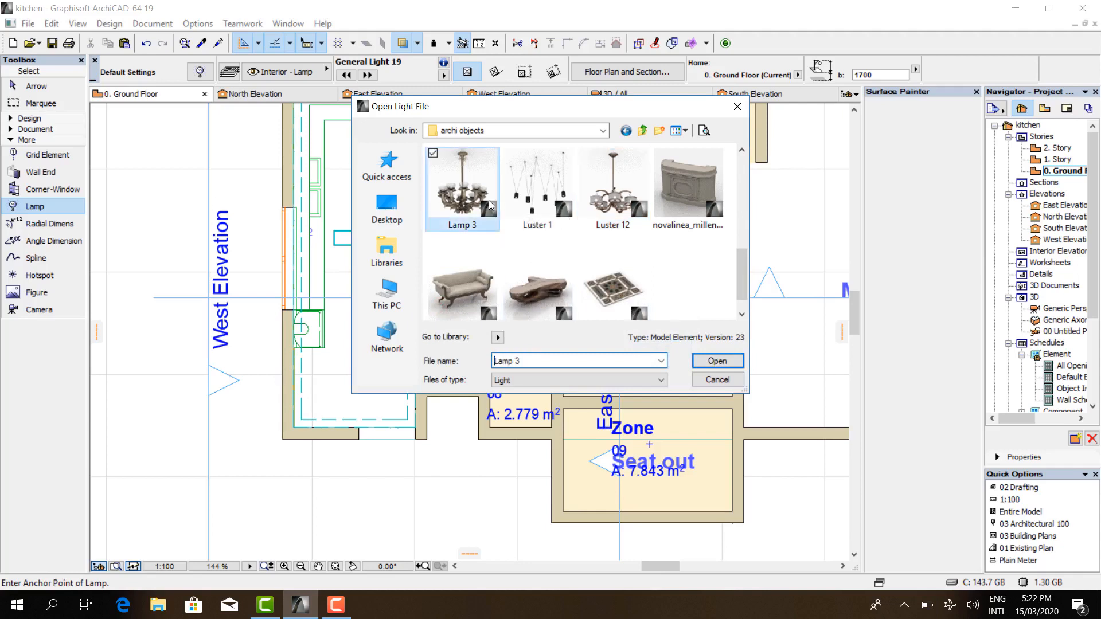
click(724, 363)
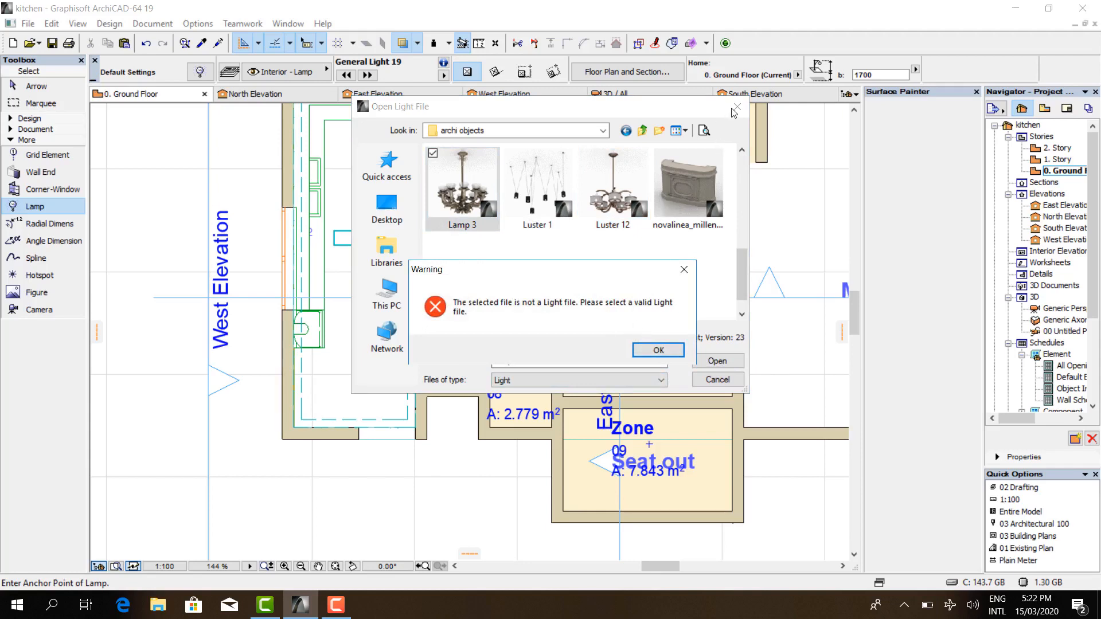
click(658, 351)
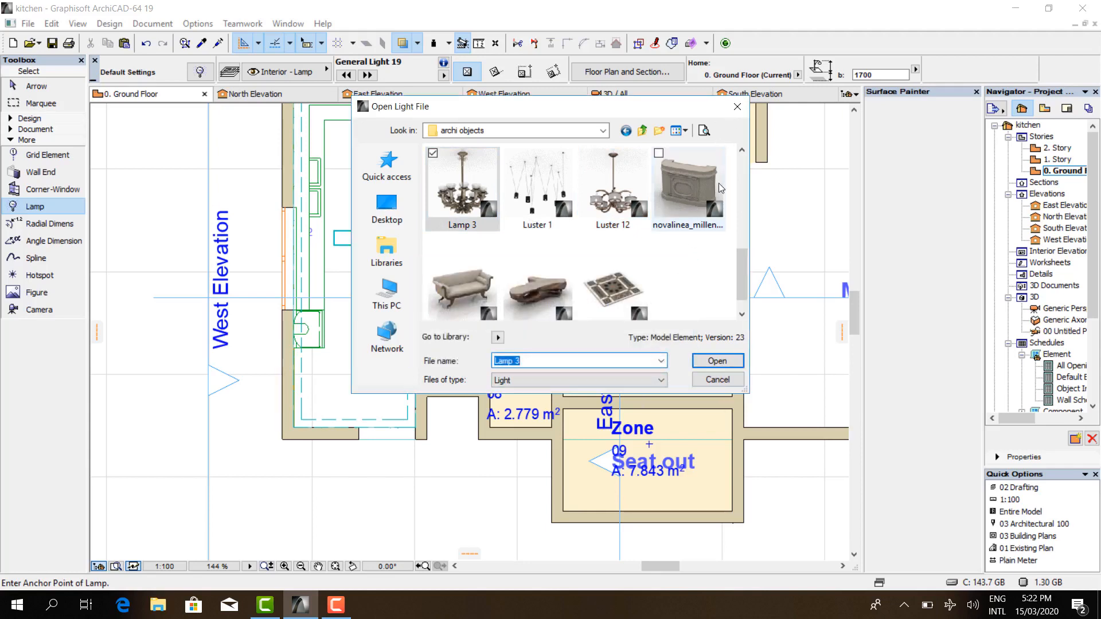
click(738, 107)
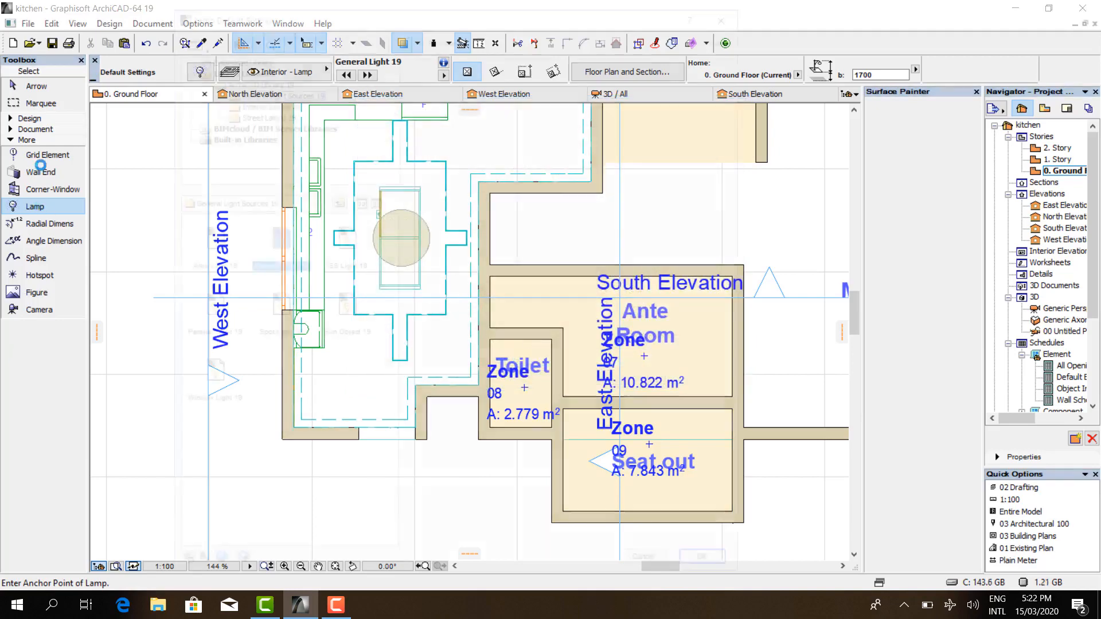
- Dismiss the lamp default settings and open the default settings of the Object tool
double_click(37, 207)
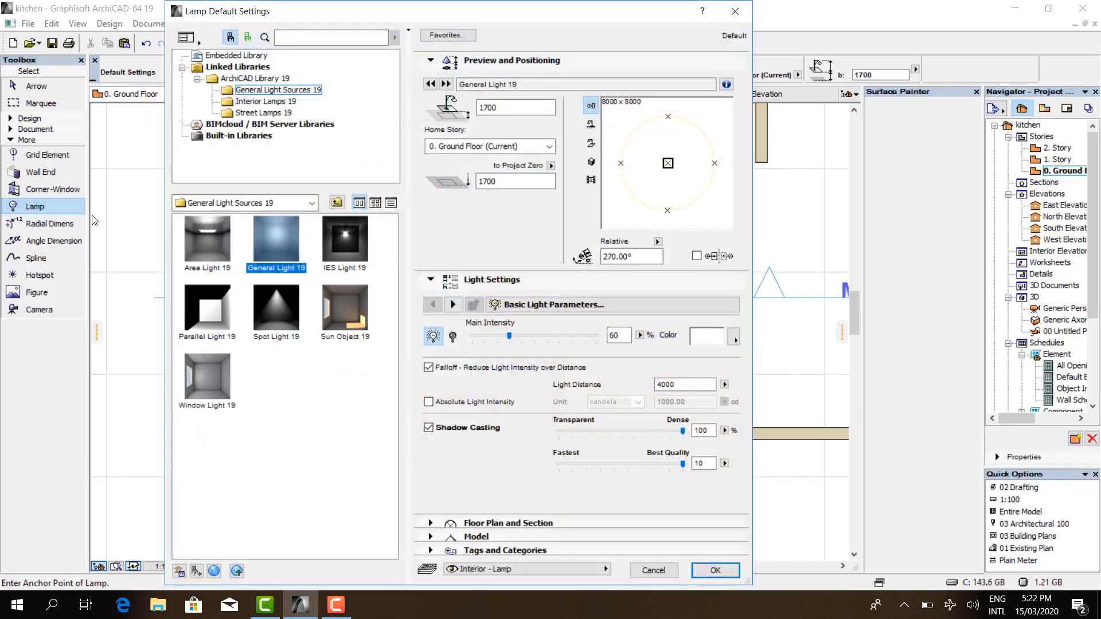
click(735, 11)
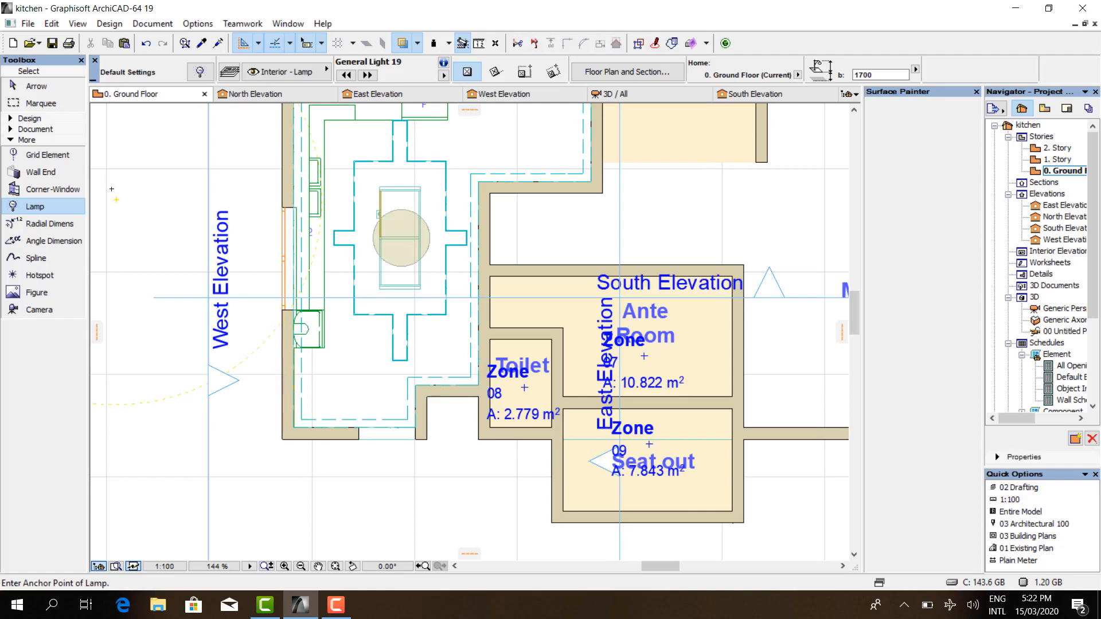
click(39, 130)
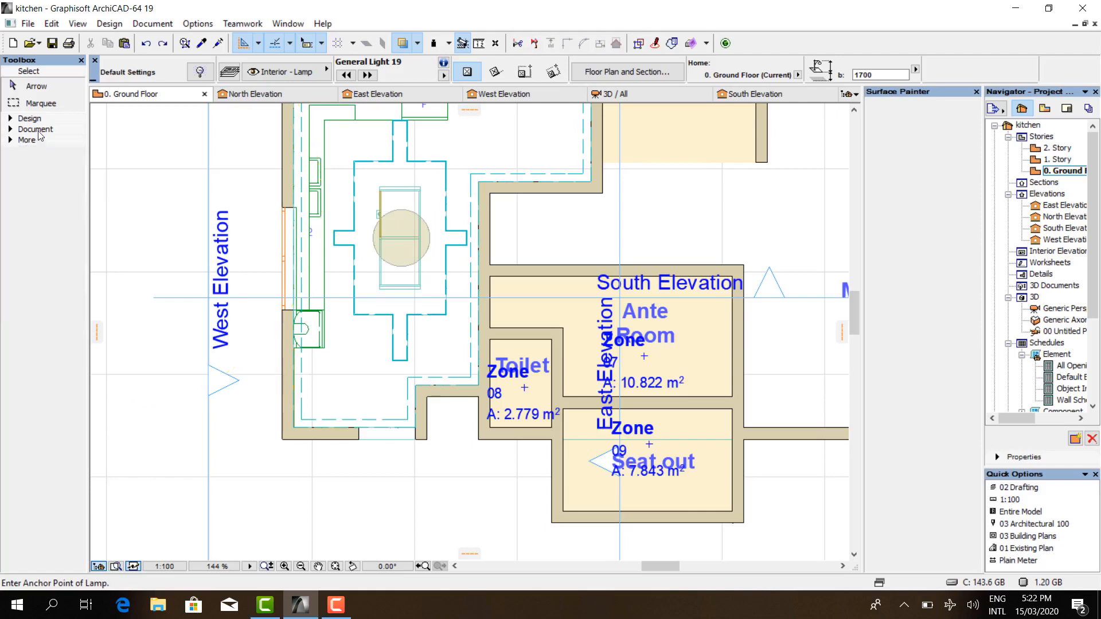
click(38, 119)
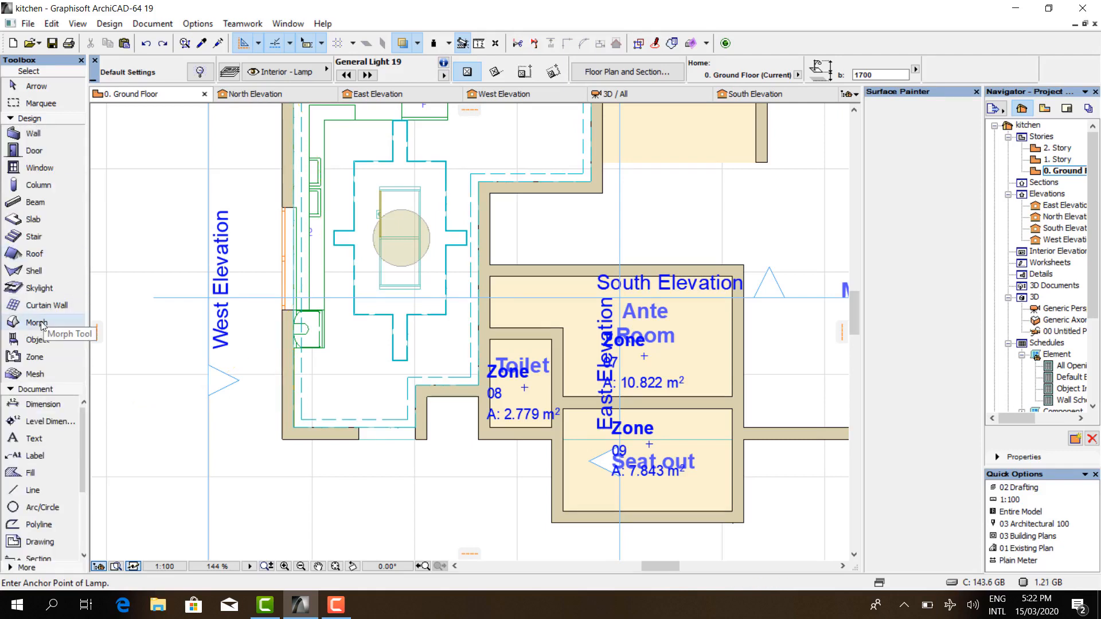
click(38, 340)
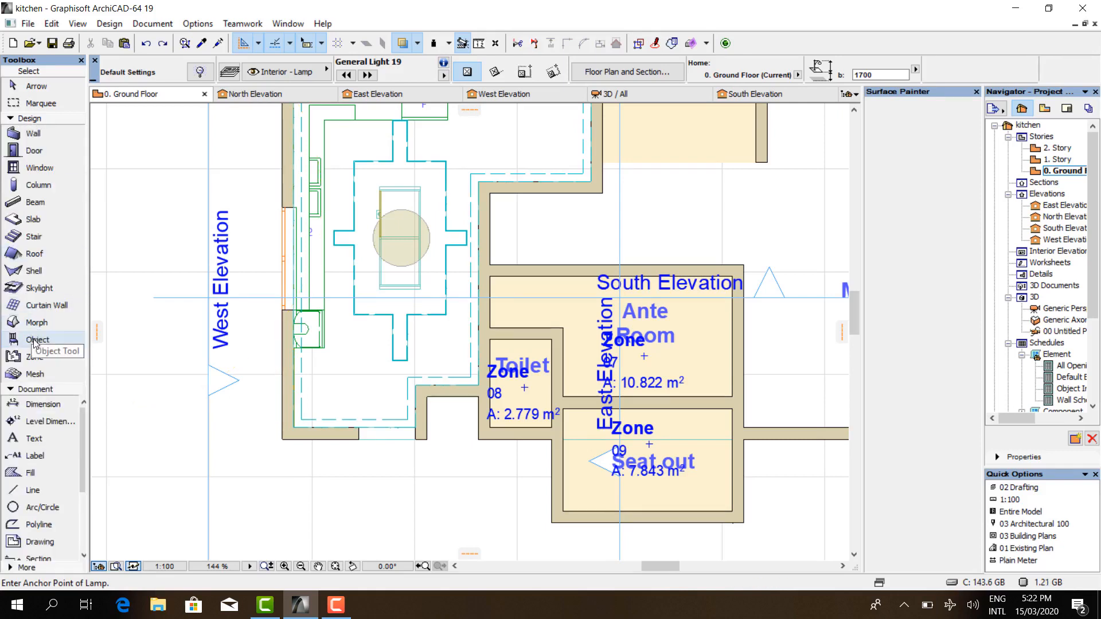
click(200, 79)
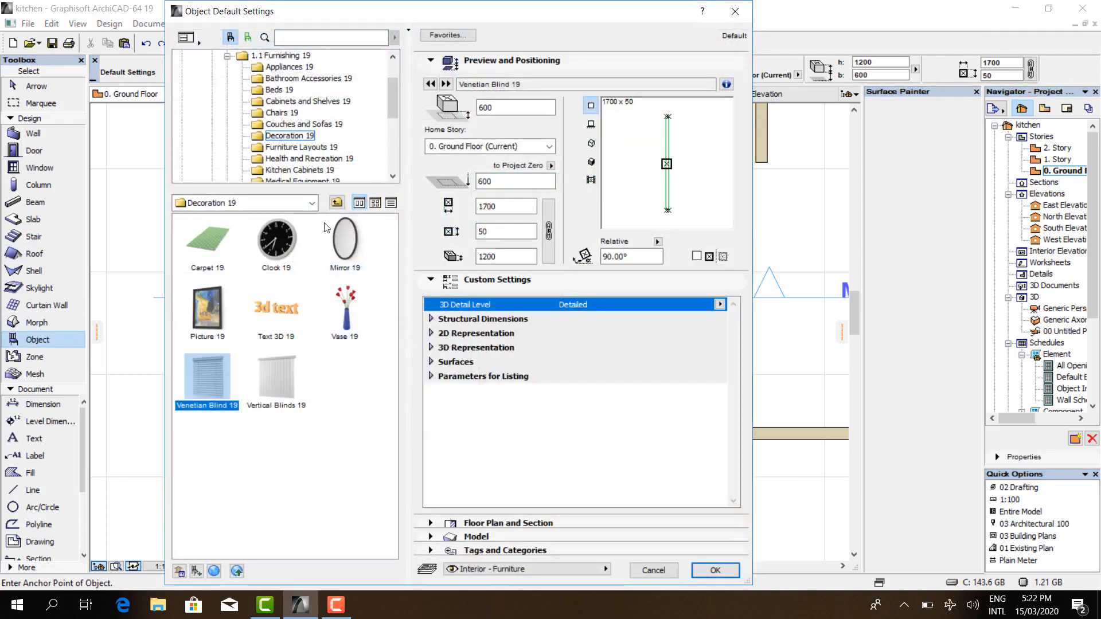
- Load the Luster 12 chandelier as an object from the archi objects folder in the Documents library
click(196, 572)
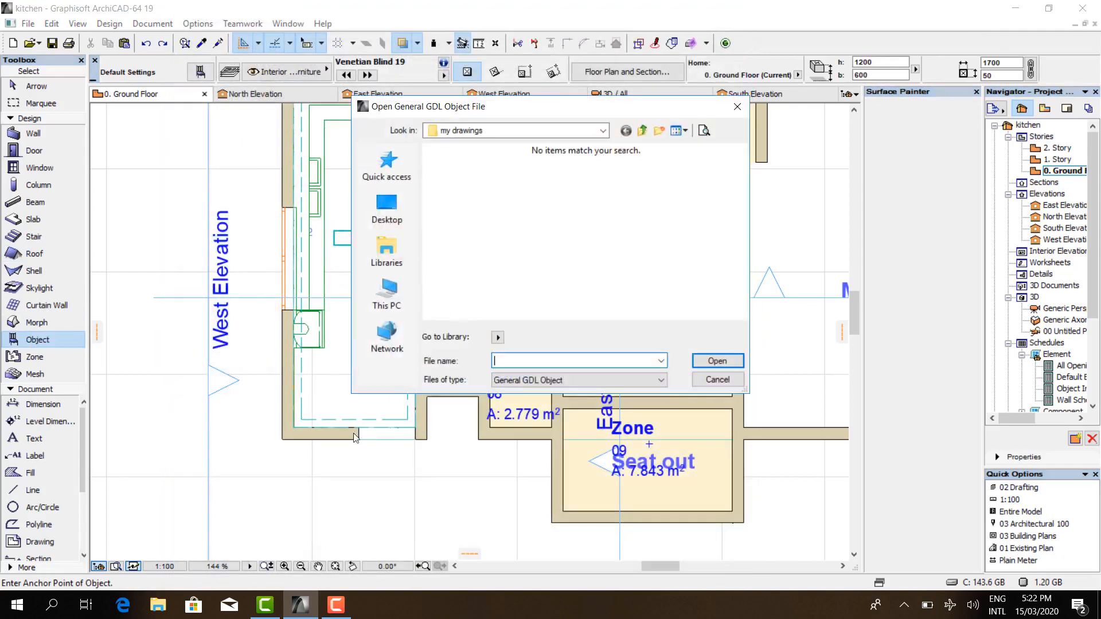
click(387, 251)
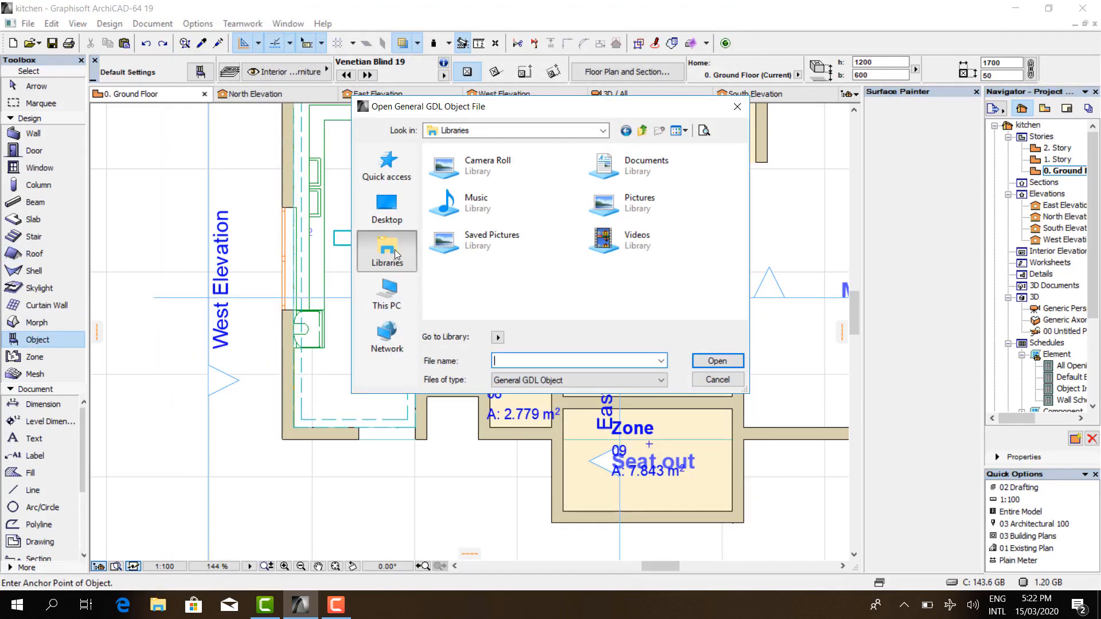
double_click(650, 171)
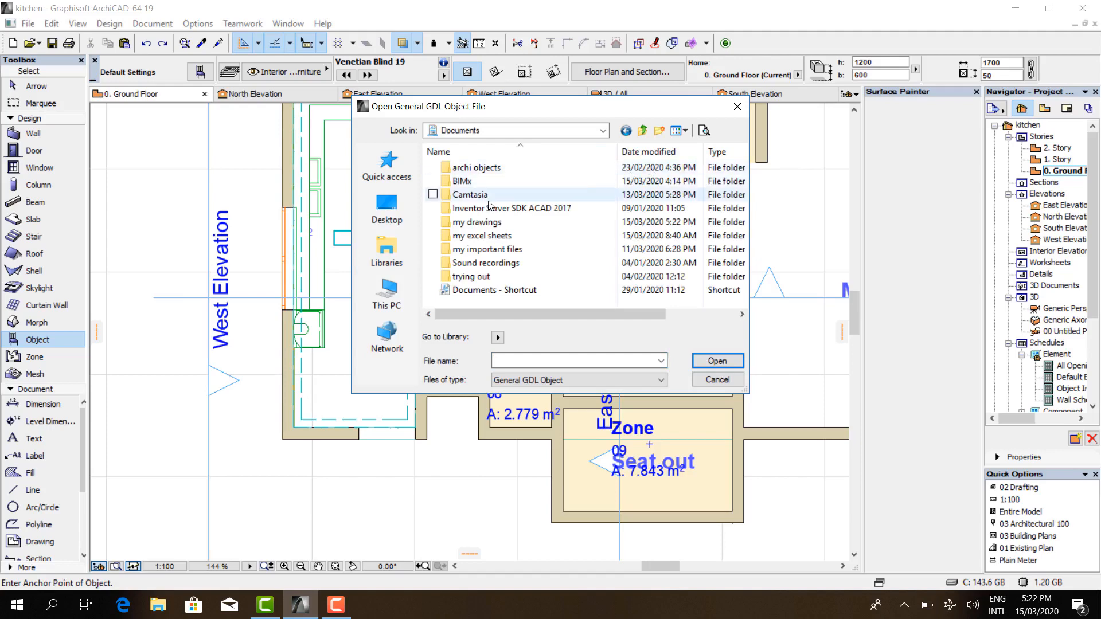
double_click(491, 171)
scroll(574, 229, down, 10)
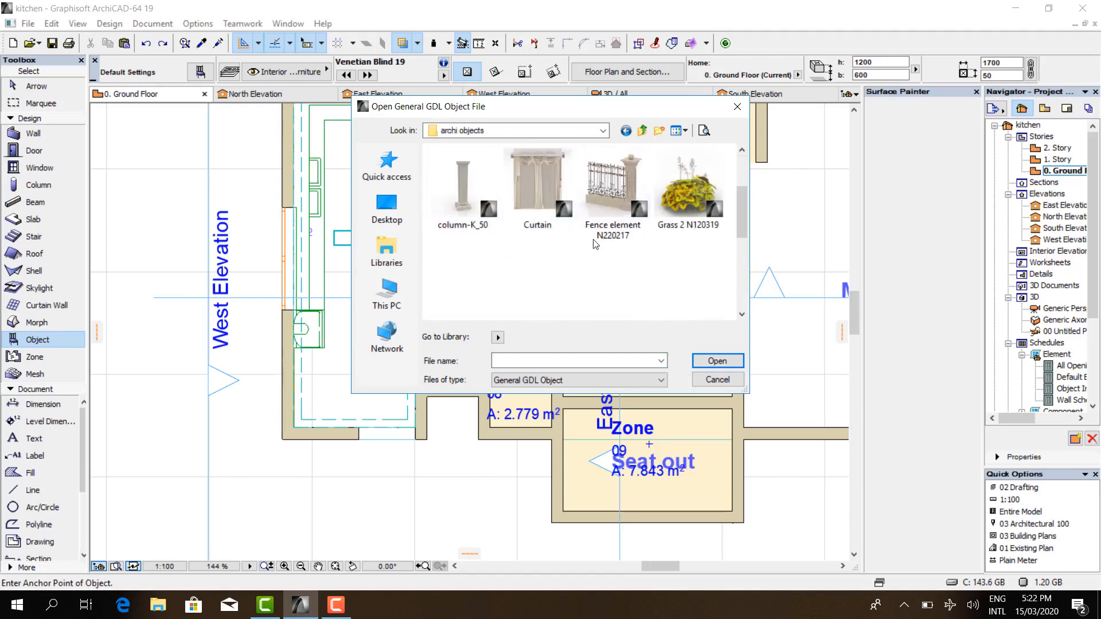
click(618, 202)
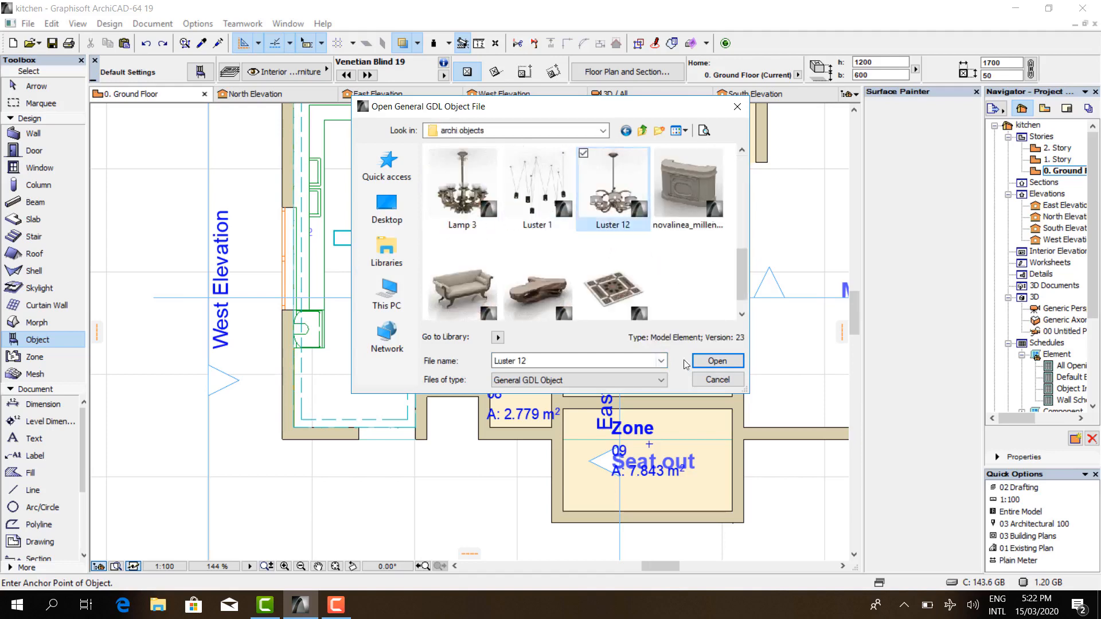
click(711, 361)
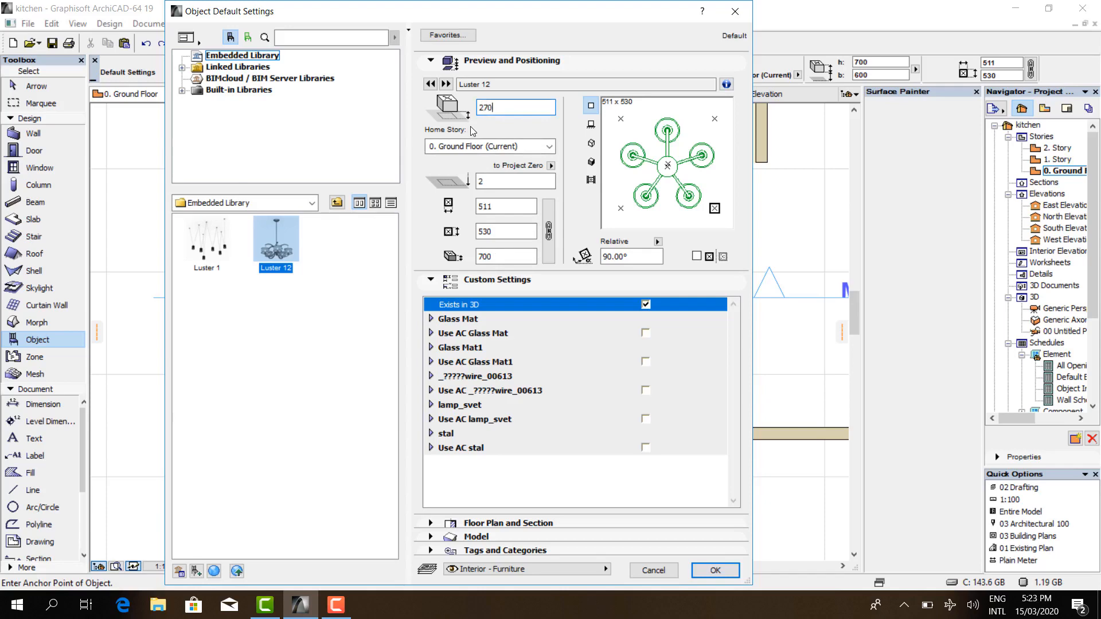
- Set the Luster 12 base elevation to 2700 and place the chandelier at the round ceiling feature above the kitchen island
click(723, 571)
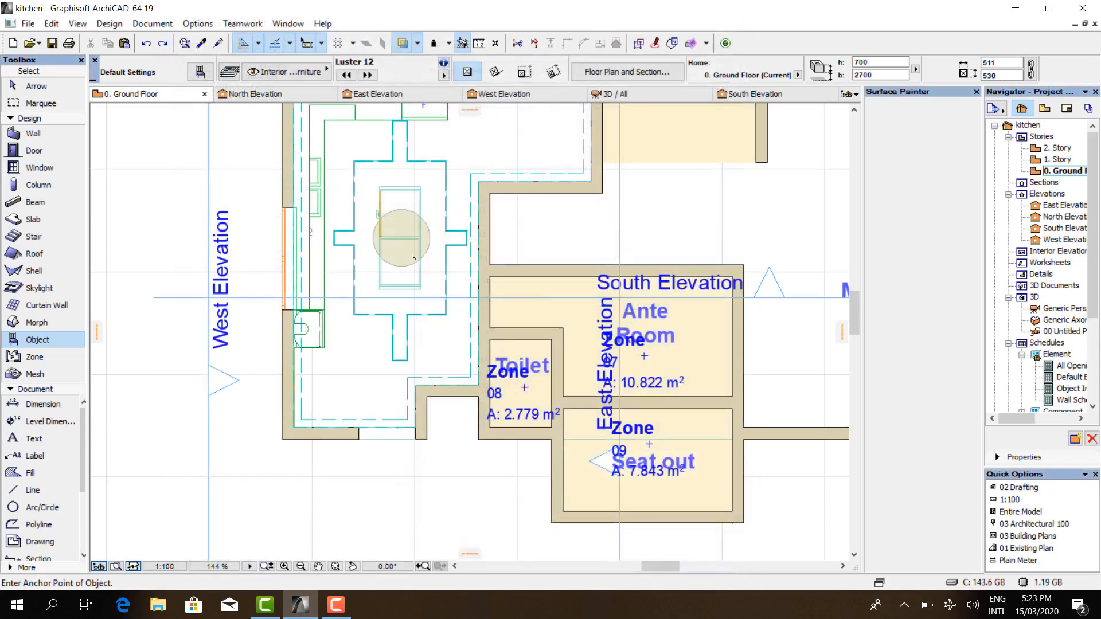
scroll(413, 259, up, 4)
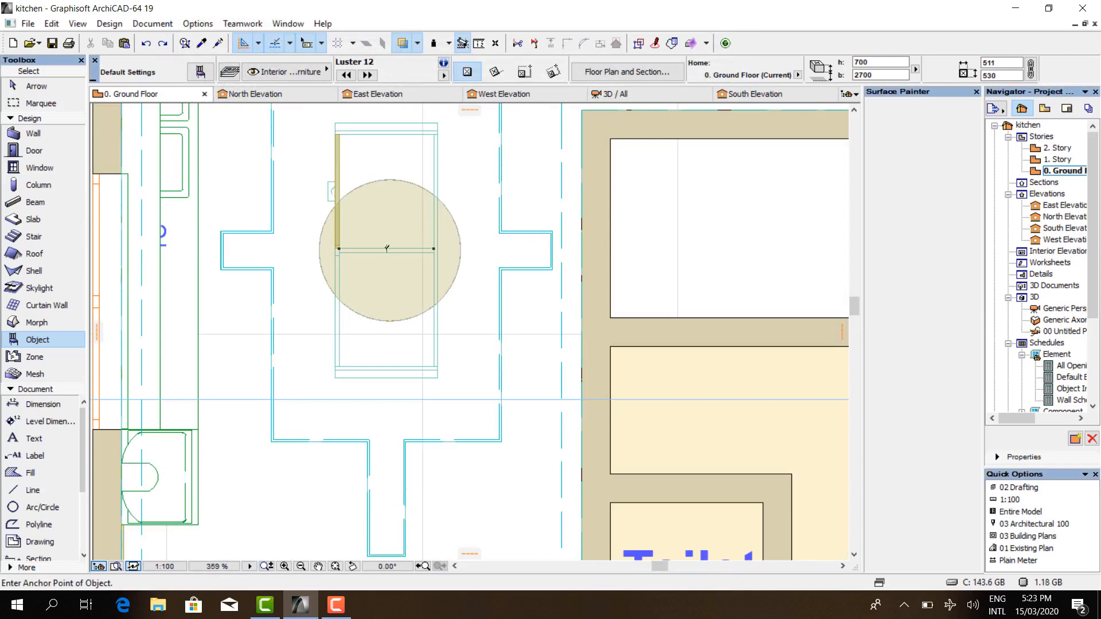
scroll(387, 248, up, 3)
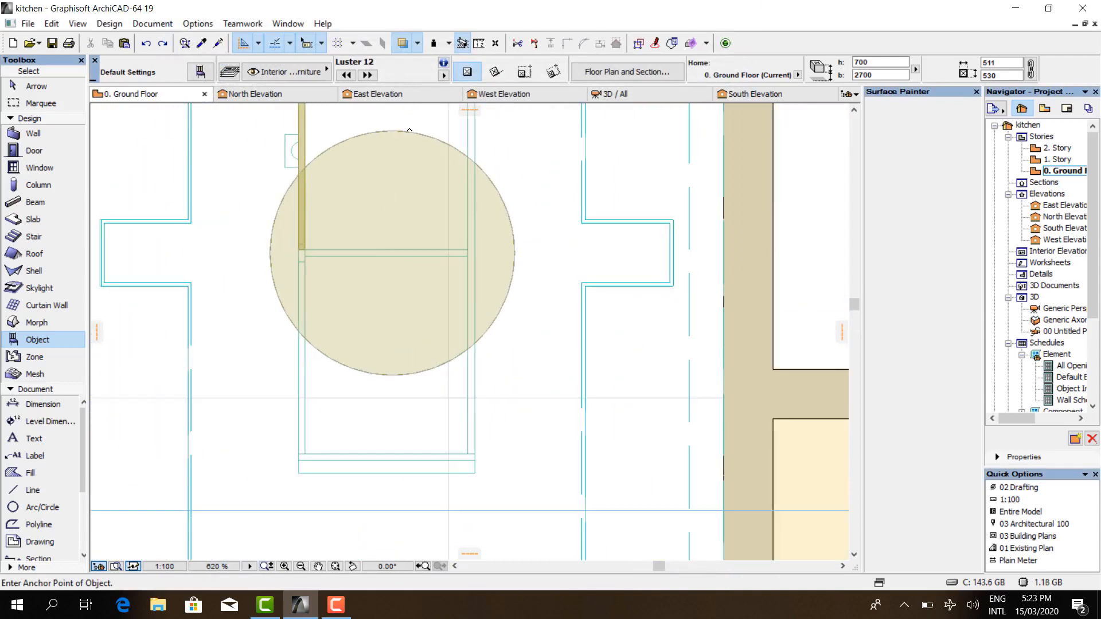
click(393, 253)
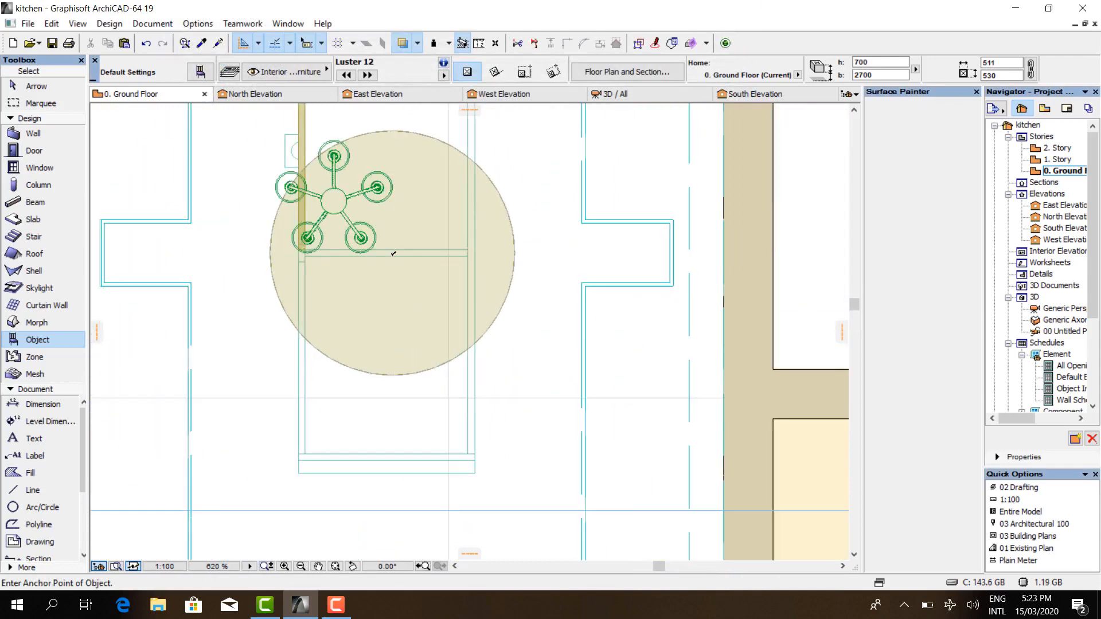
key(Escape)
click(332, 281)
key(Escape)
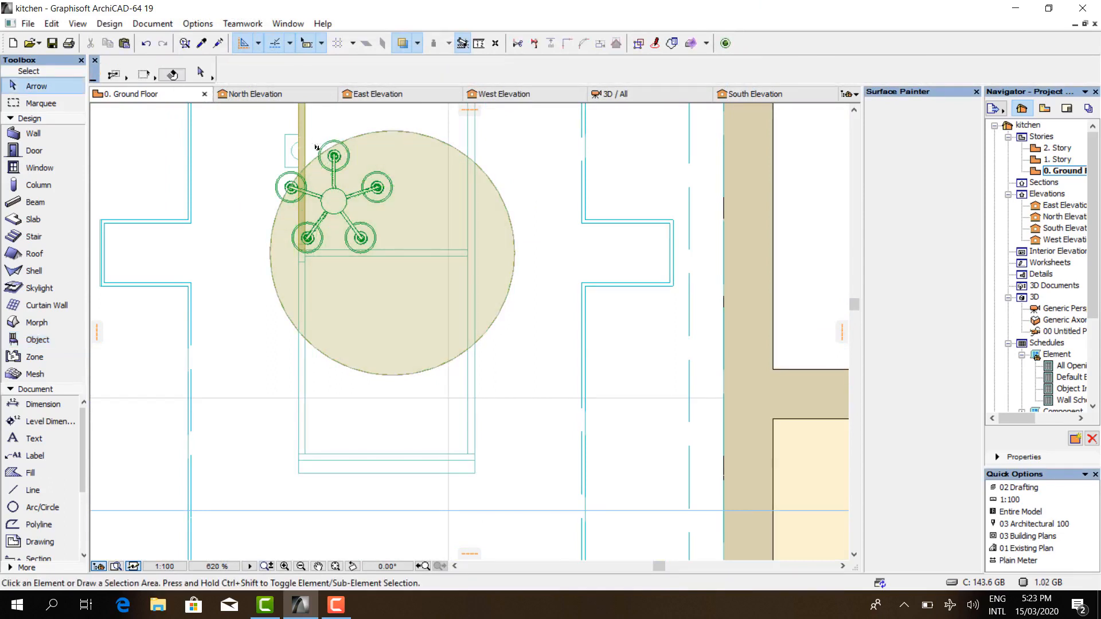
- Select only the Luster 12 chandelier among the overlapping elements and move it by its hub to the centre of the round ceiling feature
click(280, 197)
scroll(255, 205, up, 3)
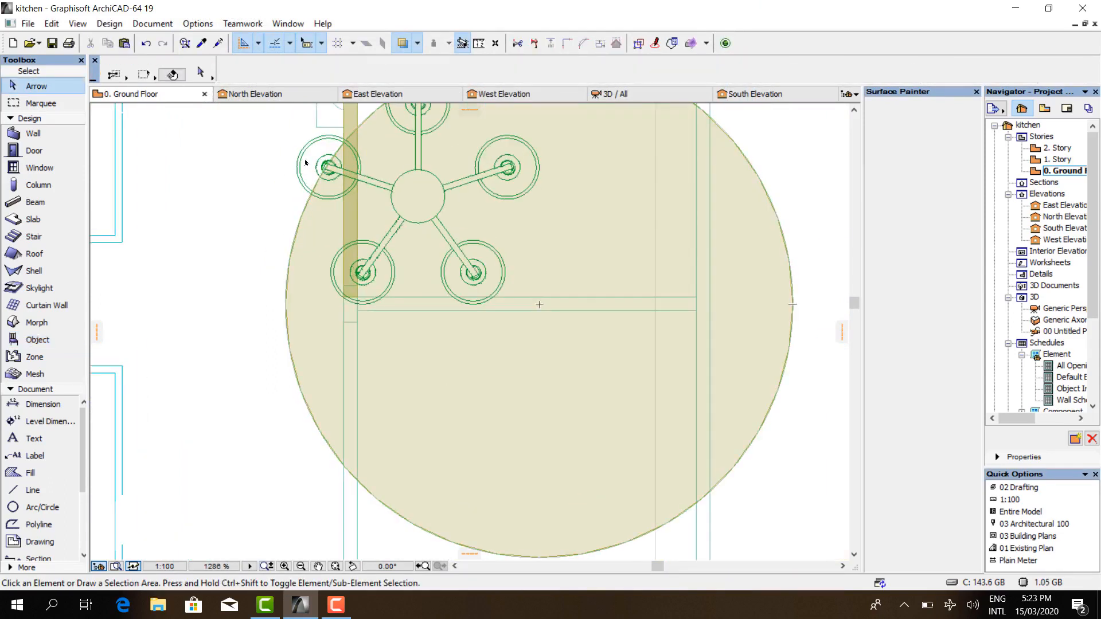
click(268, 187)
drag(769, 132, 415, 264)
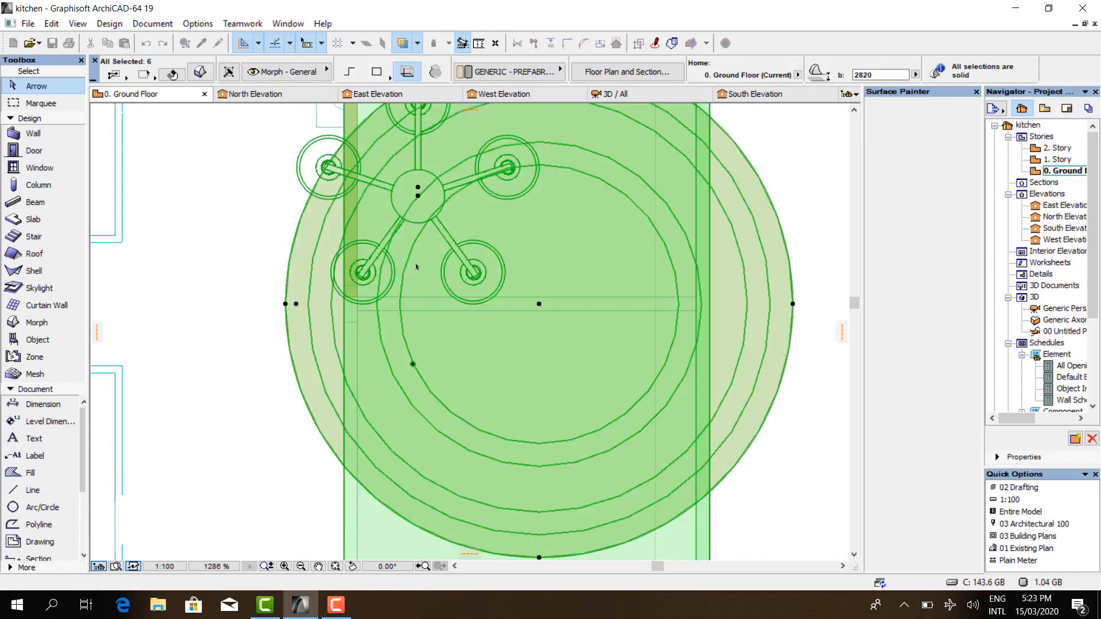
scroll(383, 265, down, 5)
click(514, 179)
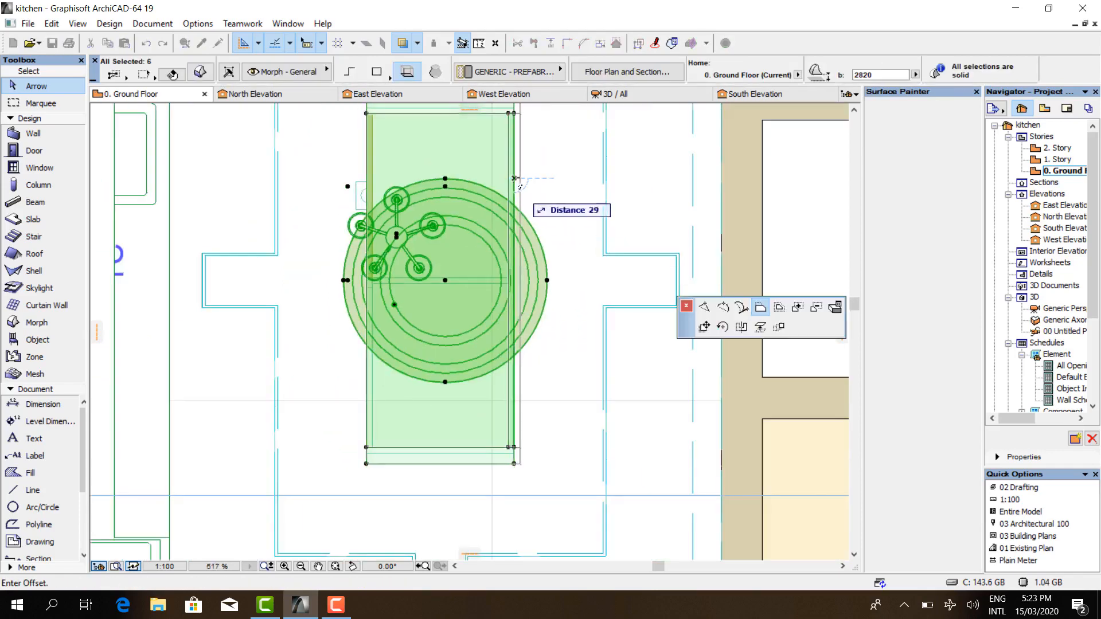
key(Escape)
shift+click(515, 187)
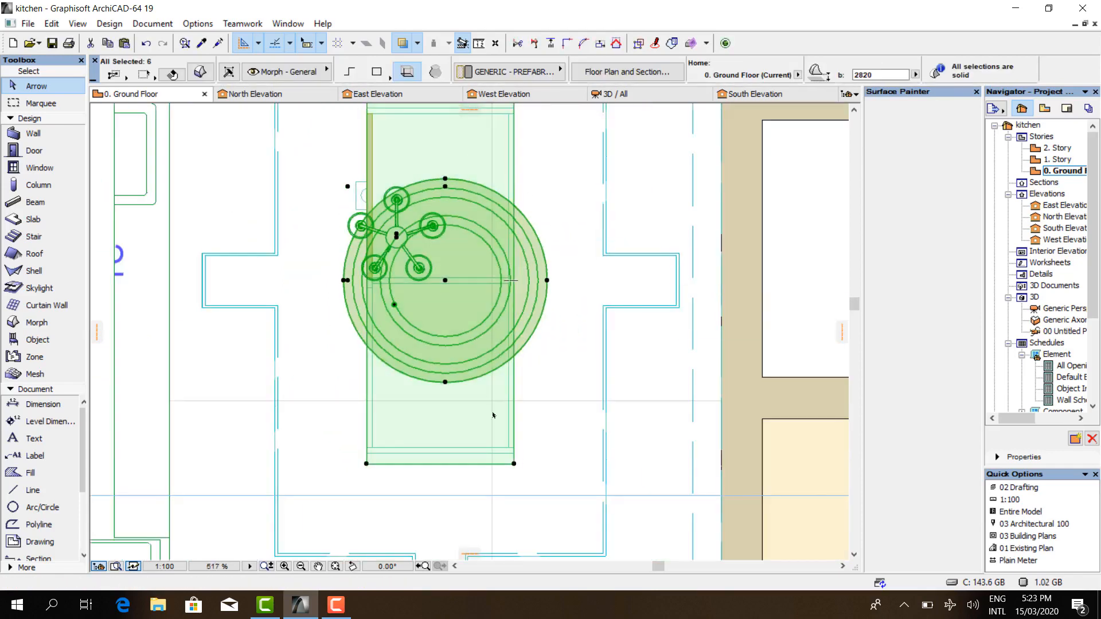
shift+click(494, 415)
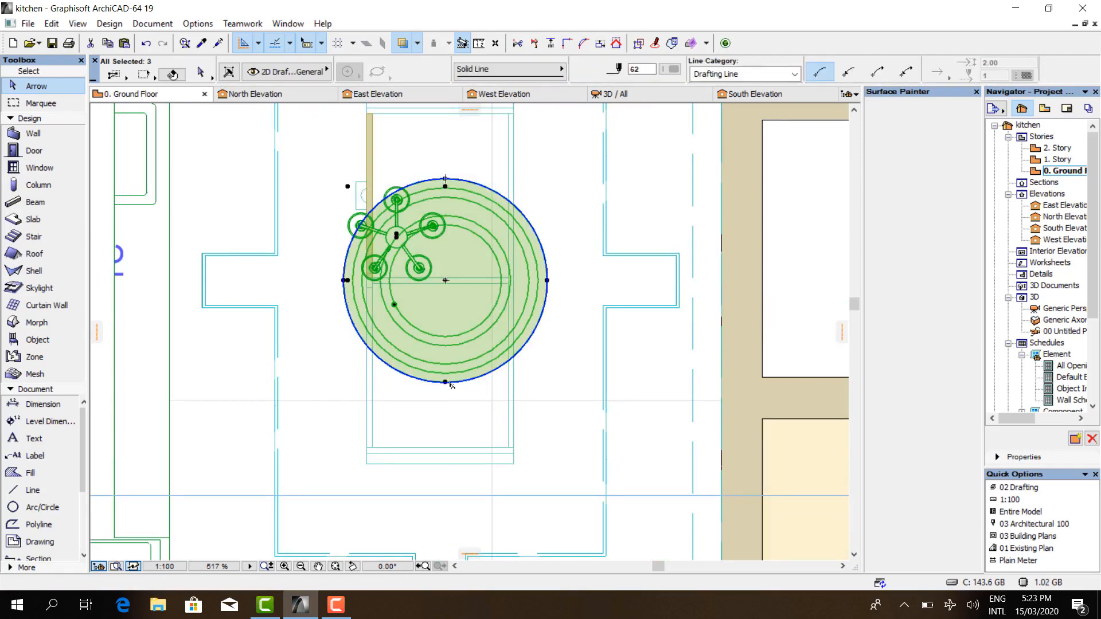
shift+click(452, 385)
shift+click(445, 380)
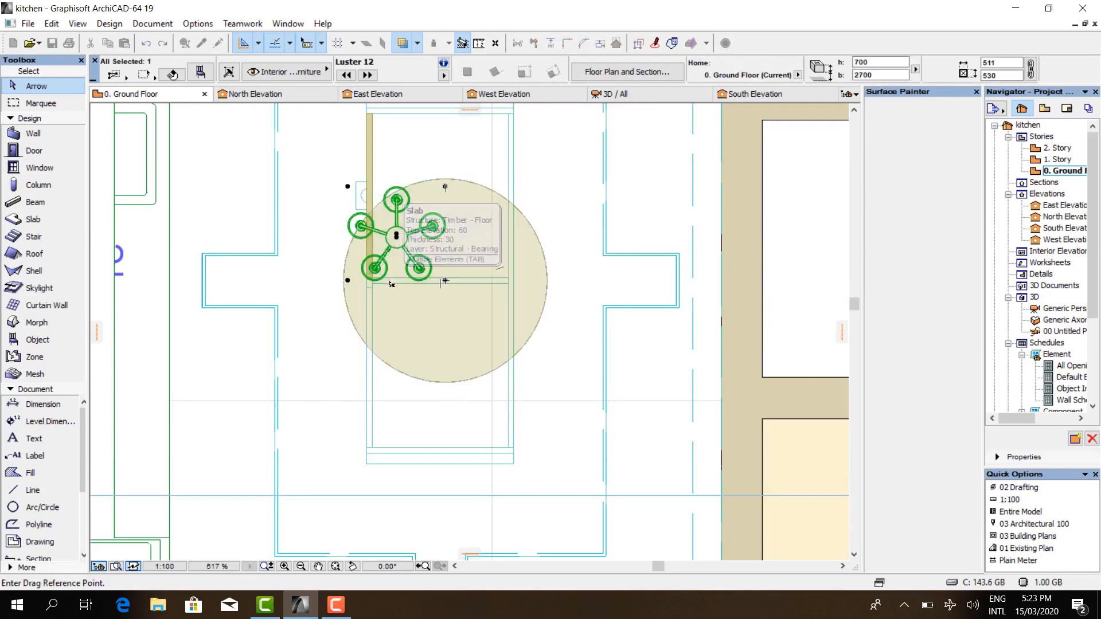
scroll(395, 247, up, 5)
click(396, 235)
scroll(396, 235, down, 2)
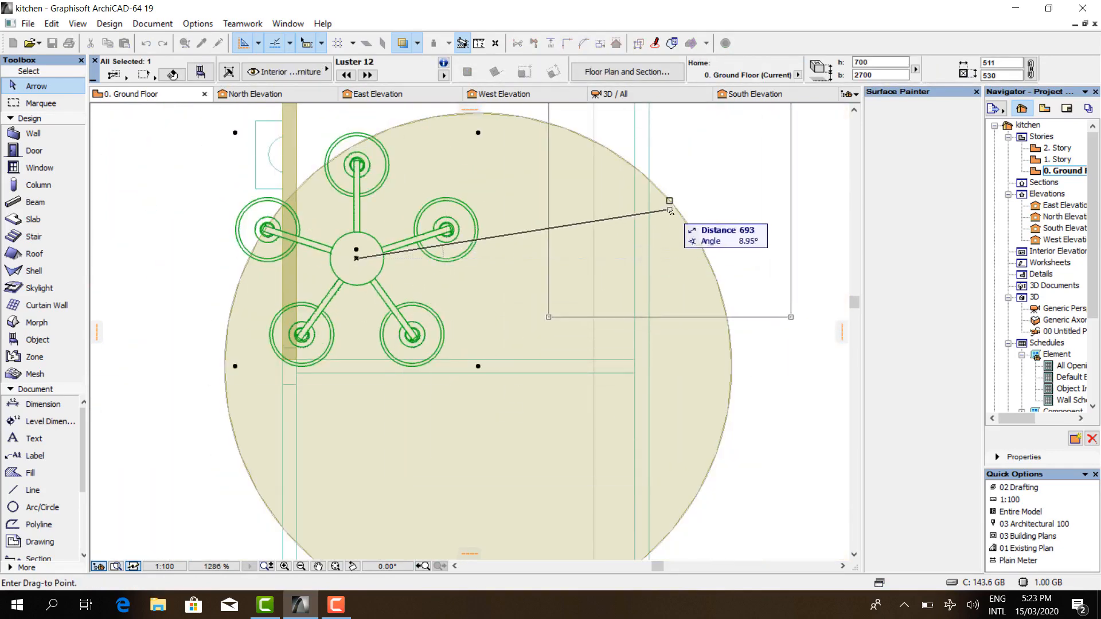
scroll(424, 401, down, 2)
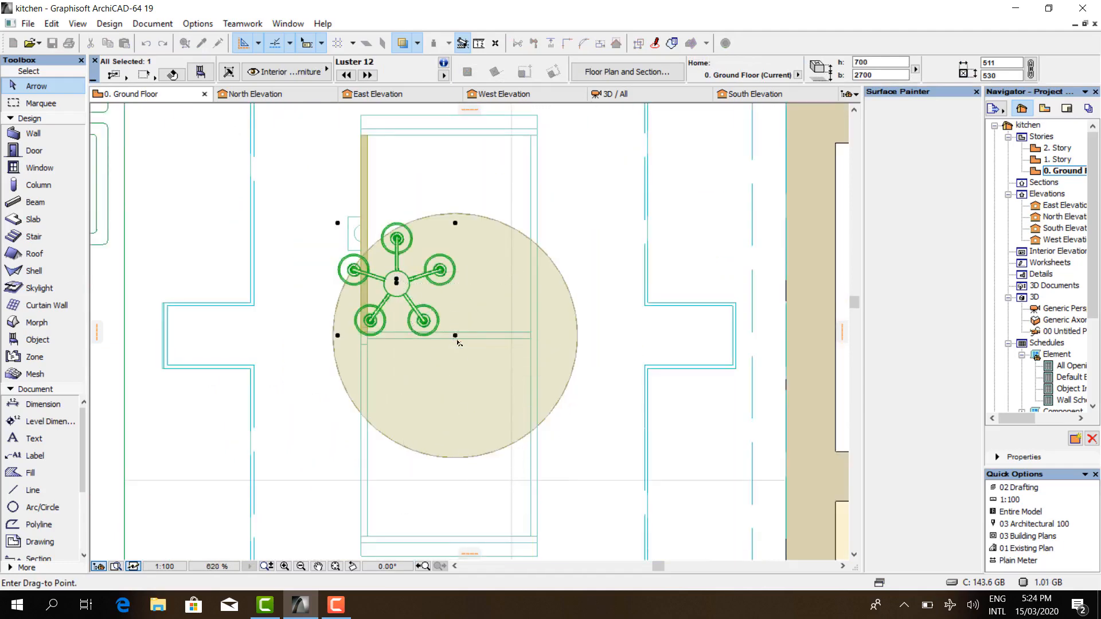
scroll(459, 343, up, 2)
scroll(467, 319, down, 5)
- In the South Elevation, move the chandelier straight down 580 mm so its top meets the underside of the lowest round ceiling tier
click(617, 95)
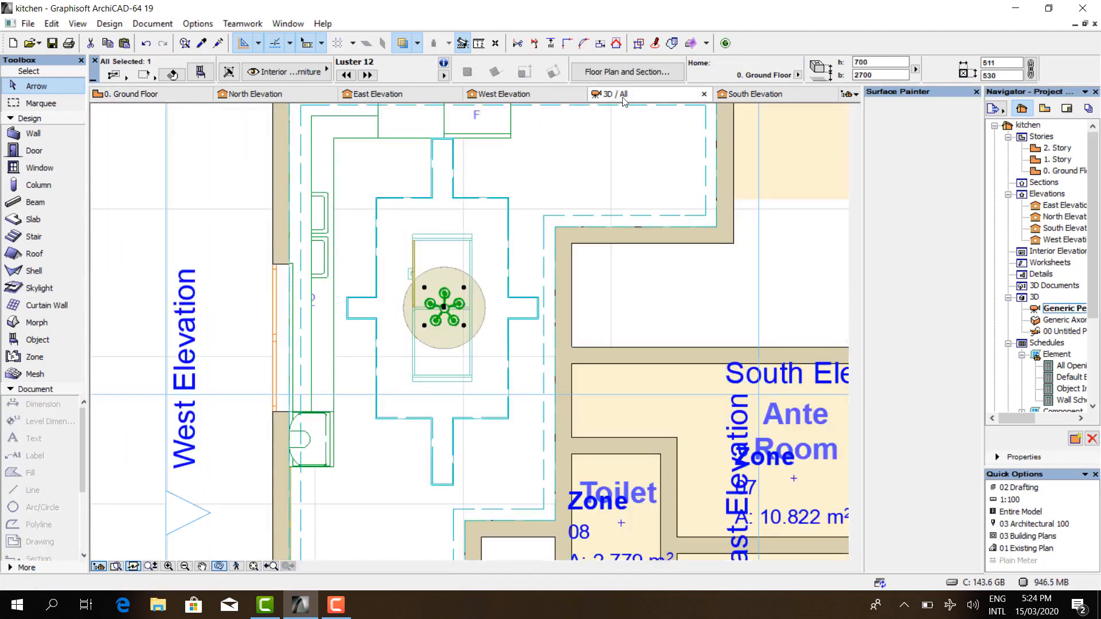
drag(546, 324, 562, 241)
click(171, 97)
scroll(442, 214, down, 3)
click(756, 95)
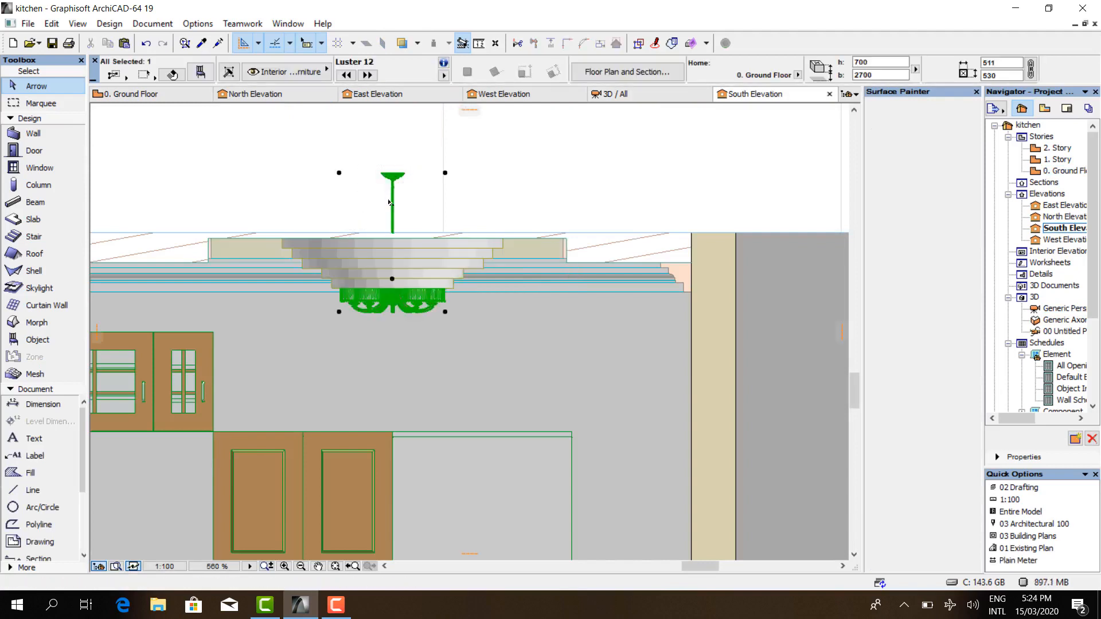
click(445, 173)
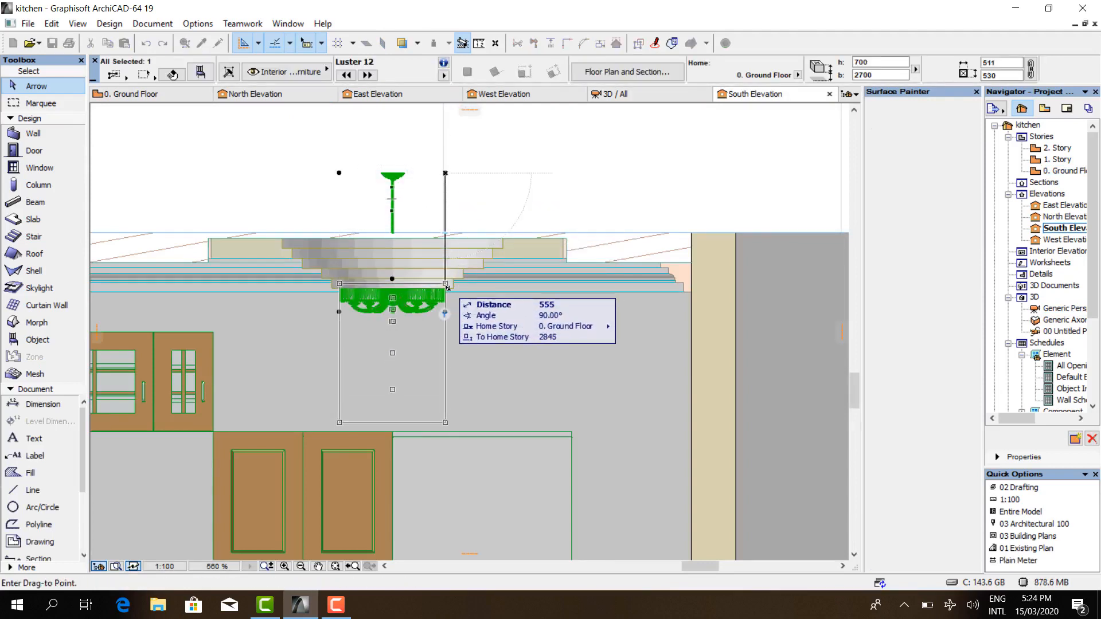
scroll(449, 290, up, 3)
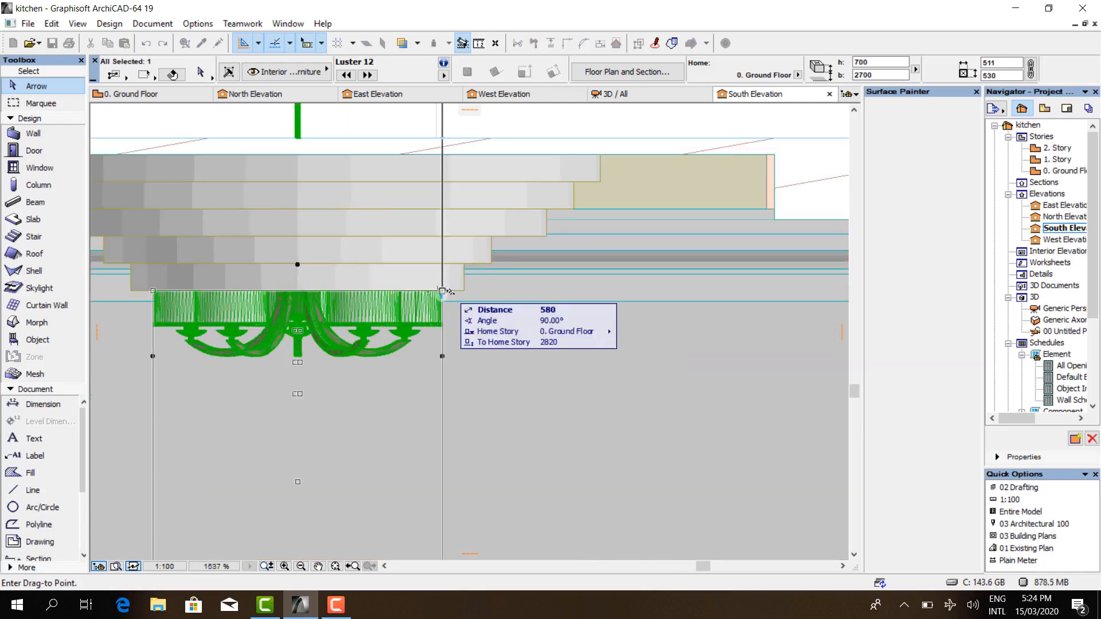
click(449, 291)
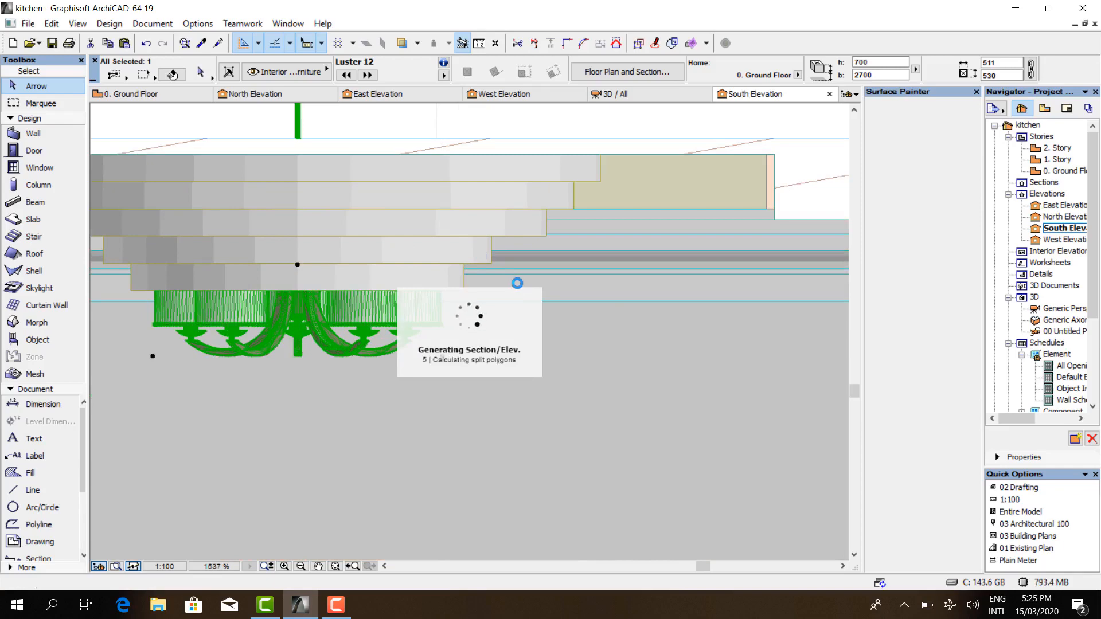
- Deselect the chandelier and inspect how it hangs from the kitchen ceiling in the 3D view
click(144, 95)
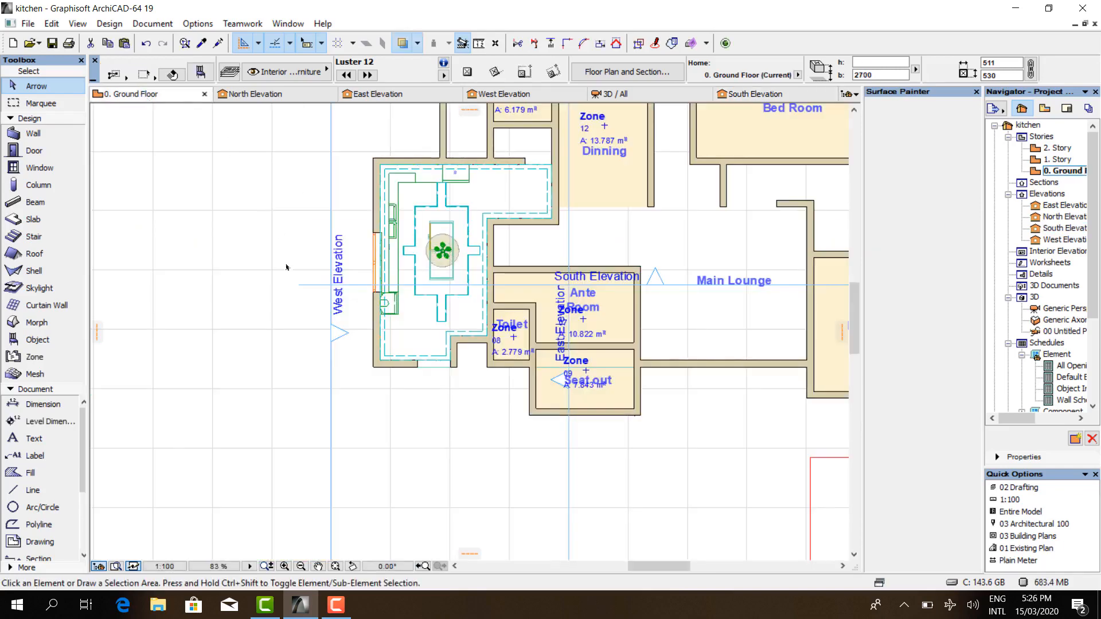
click(287, 267)
click(655, 94)
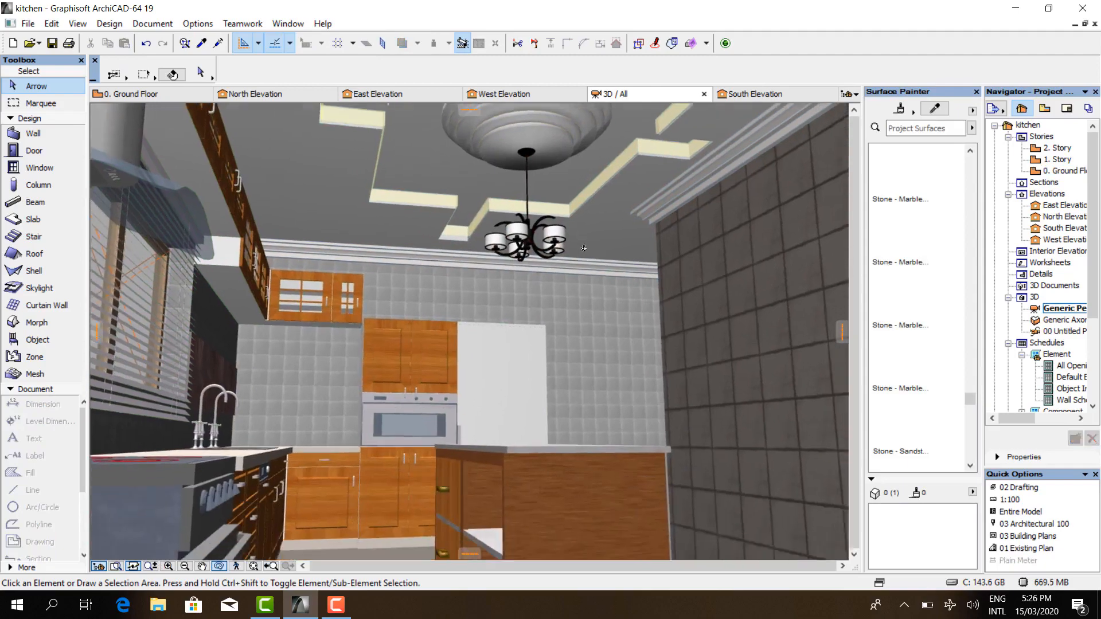
drag(584, 248, 602, 254)
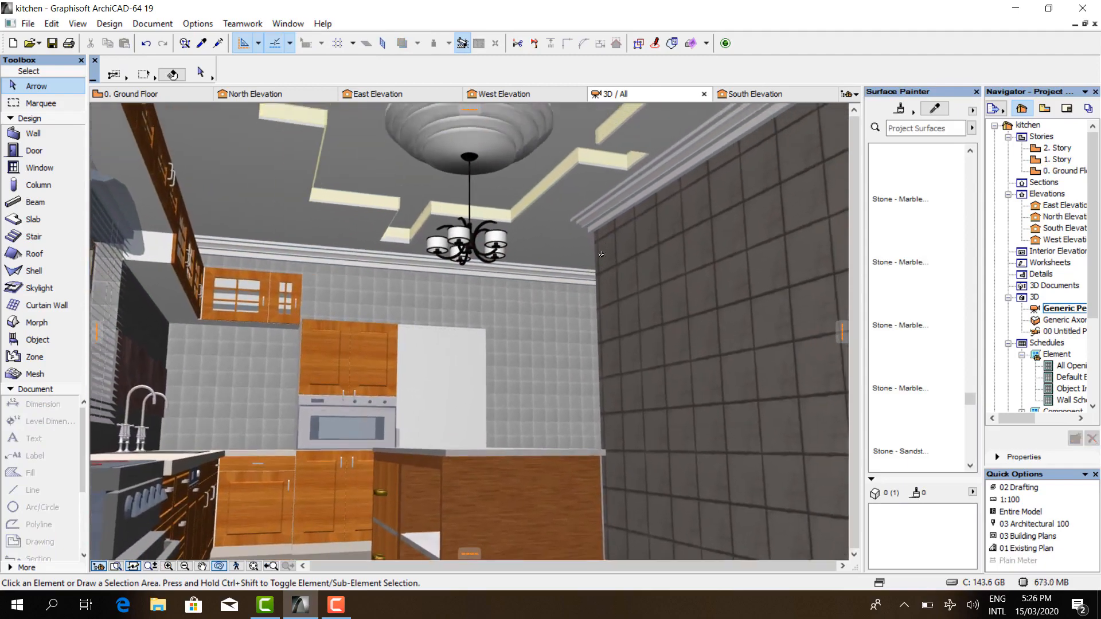
drag(513, 301, 489, 295)
- Give Ceiling Lamp 19 a square 400 × 400 style and place one near the upper-left corner of the kitchen ceiling on the ground floor plan
click(150, 97)
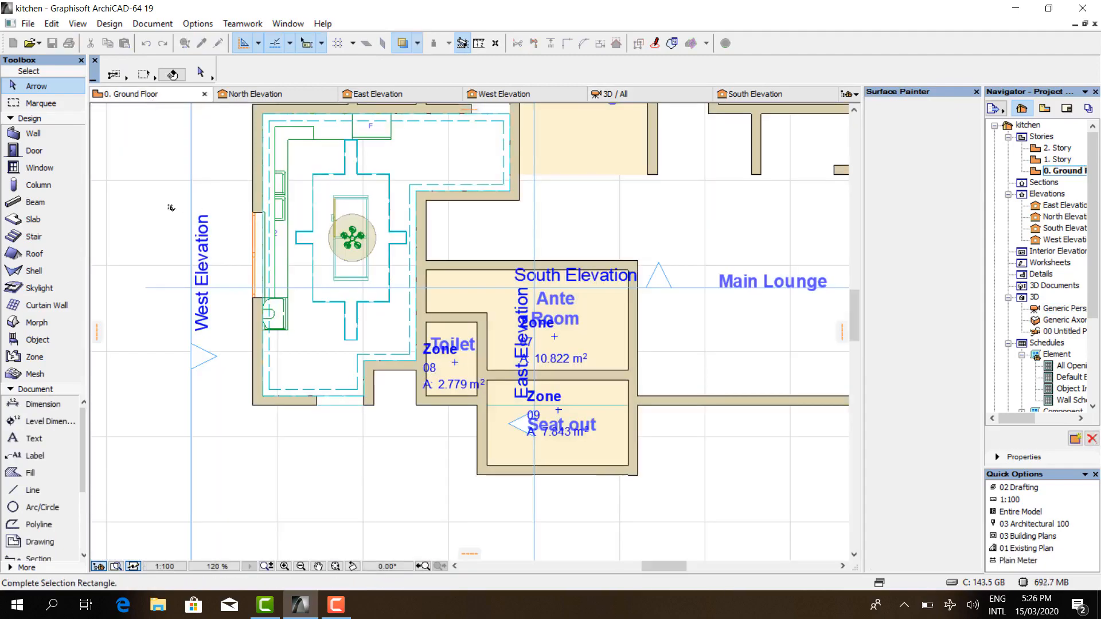
scroll(29, 516, down, 3)
click(27, 566)
double_click(34, 206)
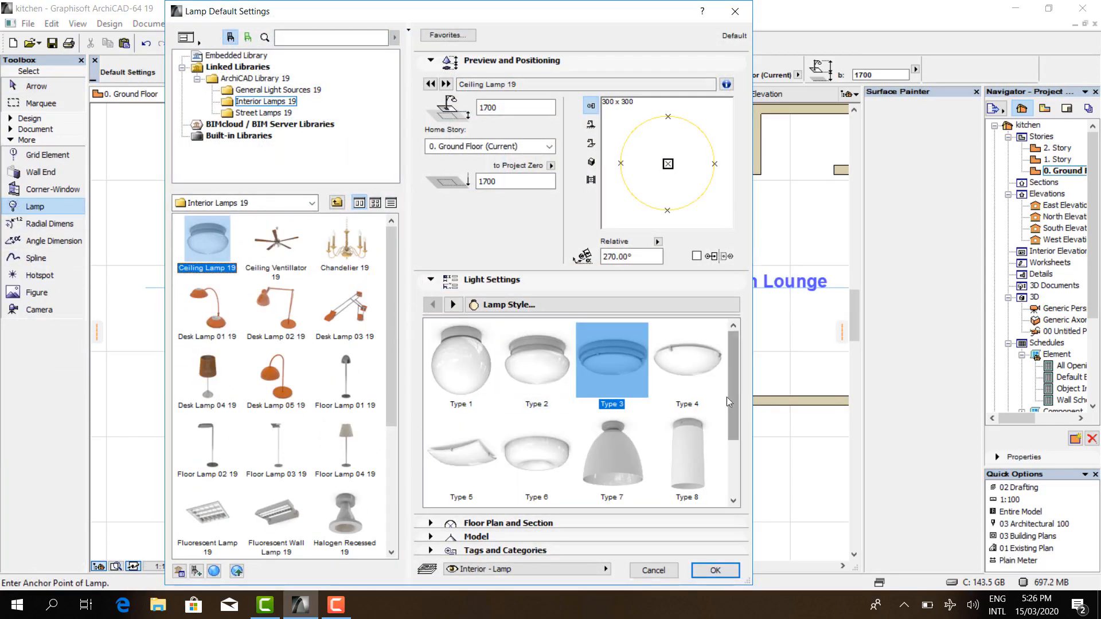
scroll(727, 397, down, 2)
click(462, 453)
click(453, 304)
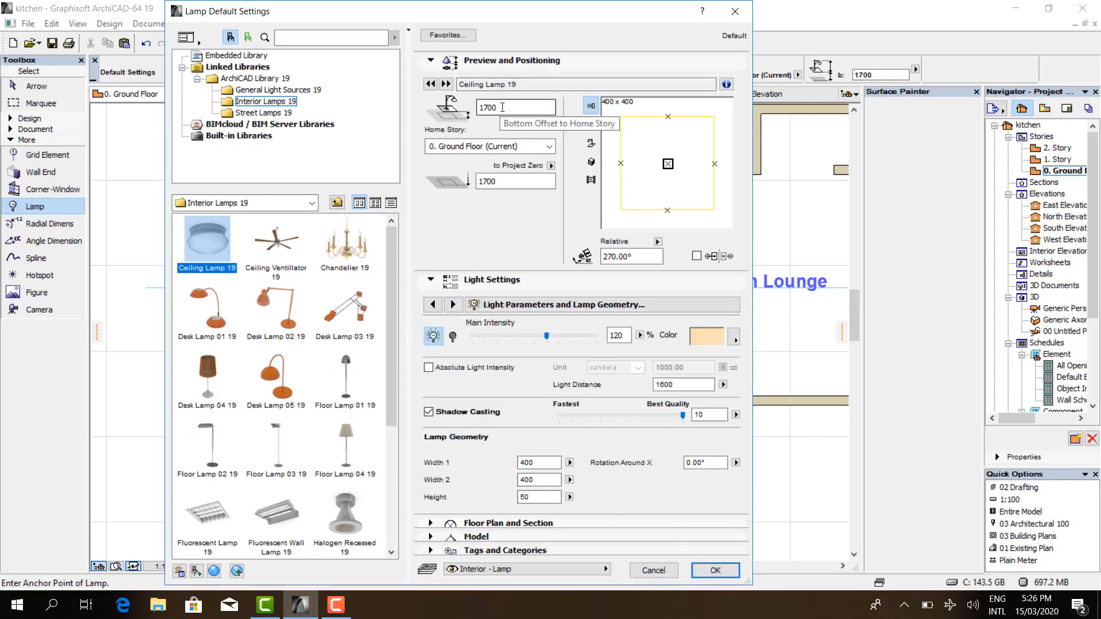
click(715, 571)
scroll(310, 164, up, 4)
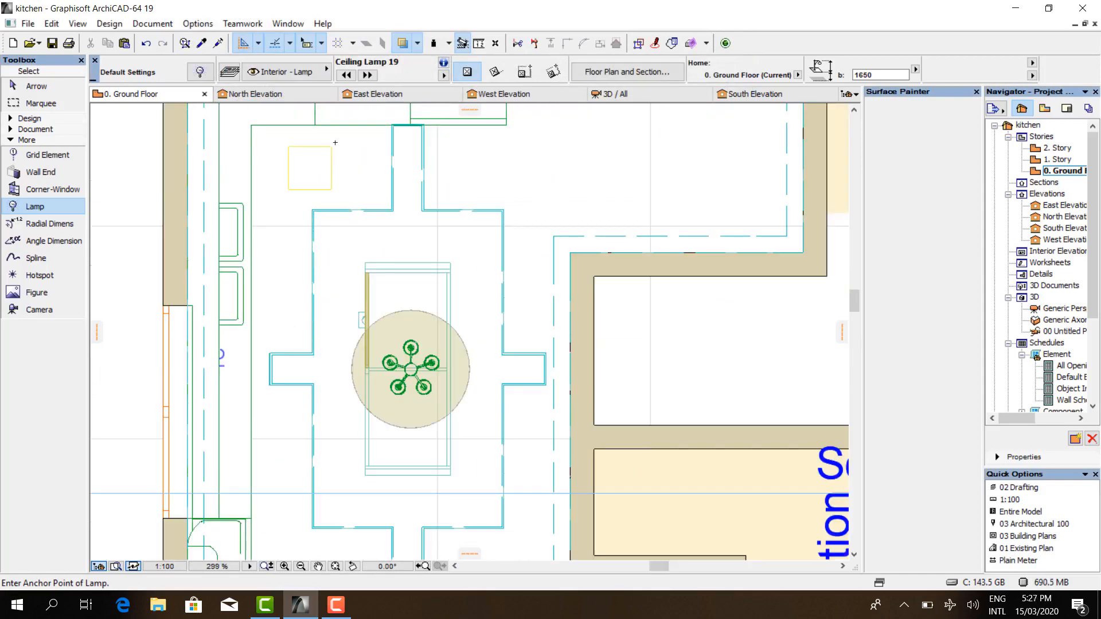
- Move the South Elevation line up the plan past the chandelier to just below the ceiling lamp
click(617, 94)
click(167, 94)
key(Escape)
scroll(431, 212, down, 3)
click(468, 339)
click(467, 339)
click(467, 196)
- In the South Elevation, move the ceiling lamp straight up so its top meets the underside of the kitchen ceiling
click(746, 95)
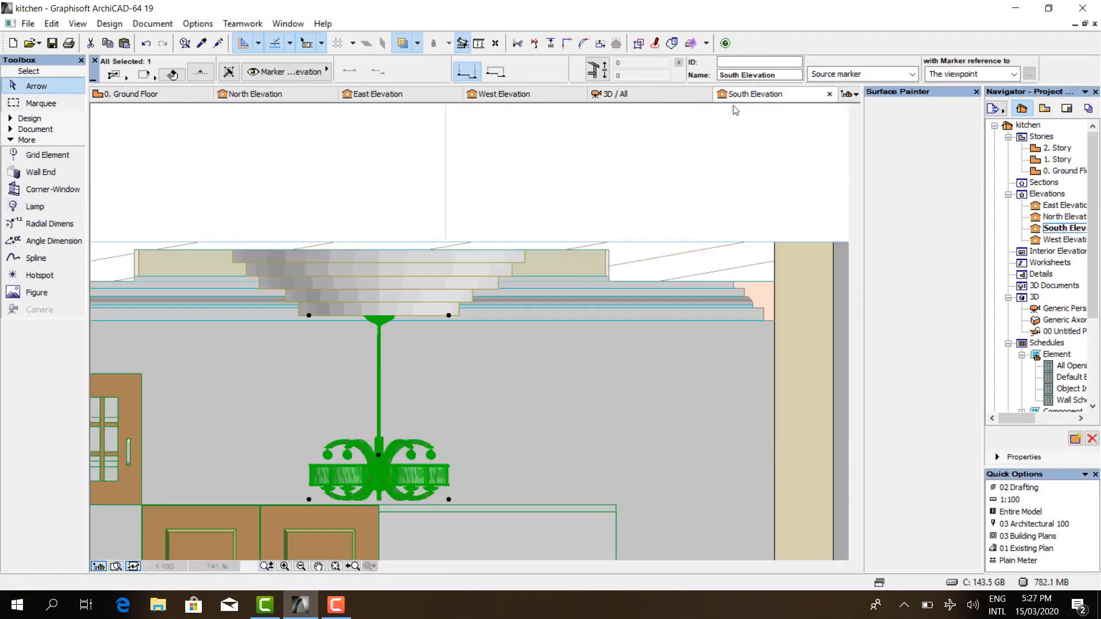
scroll(653, 286, down, 3)
scroll(301, 491, up, 4)
click(336, 470)
key(ctrl+d)
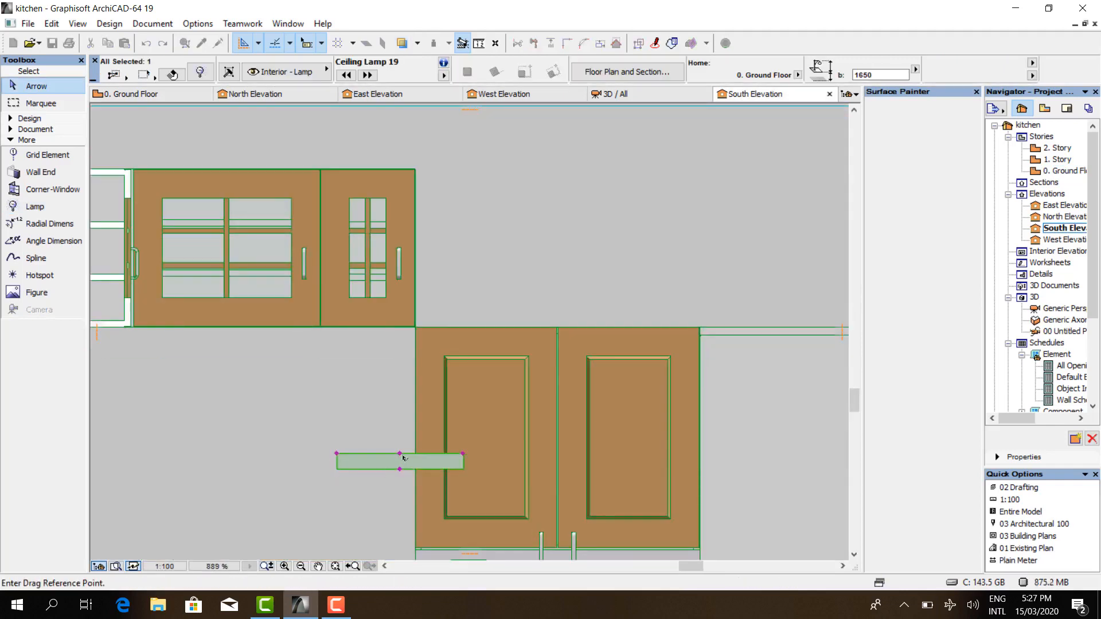
click(400, 454)
scroll(399, 386, down, 4)
scroll(401, 234, up, 5)
click(396, 214)
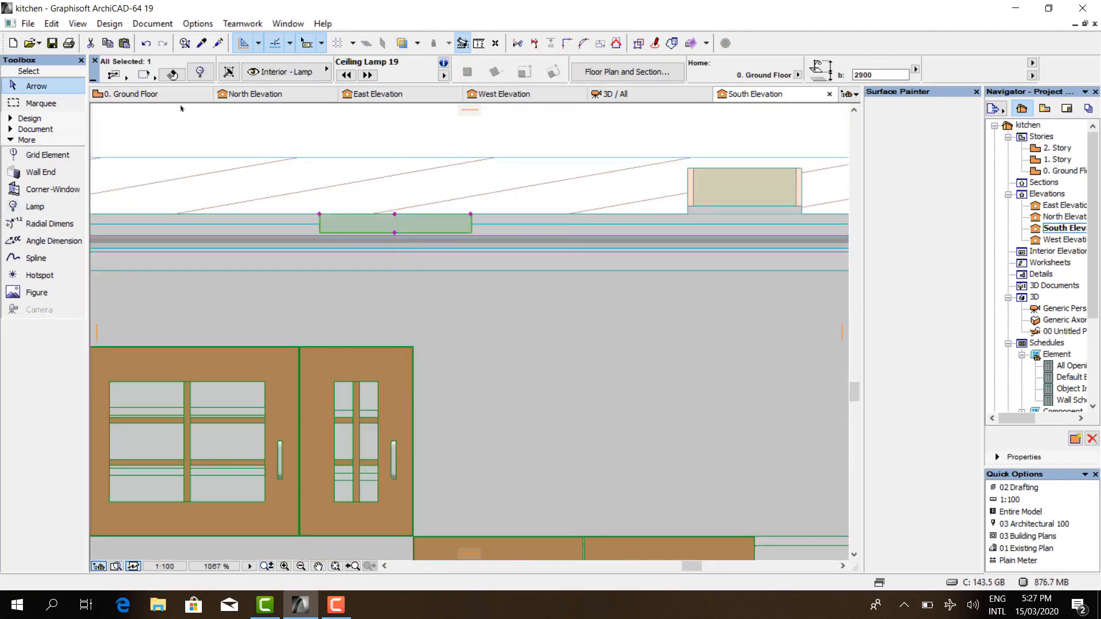
- Reduce both plan widths of the ceiling lamp on the ground floor plan
click(167, 94)
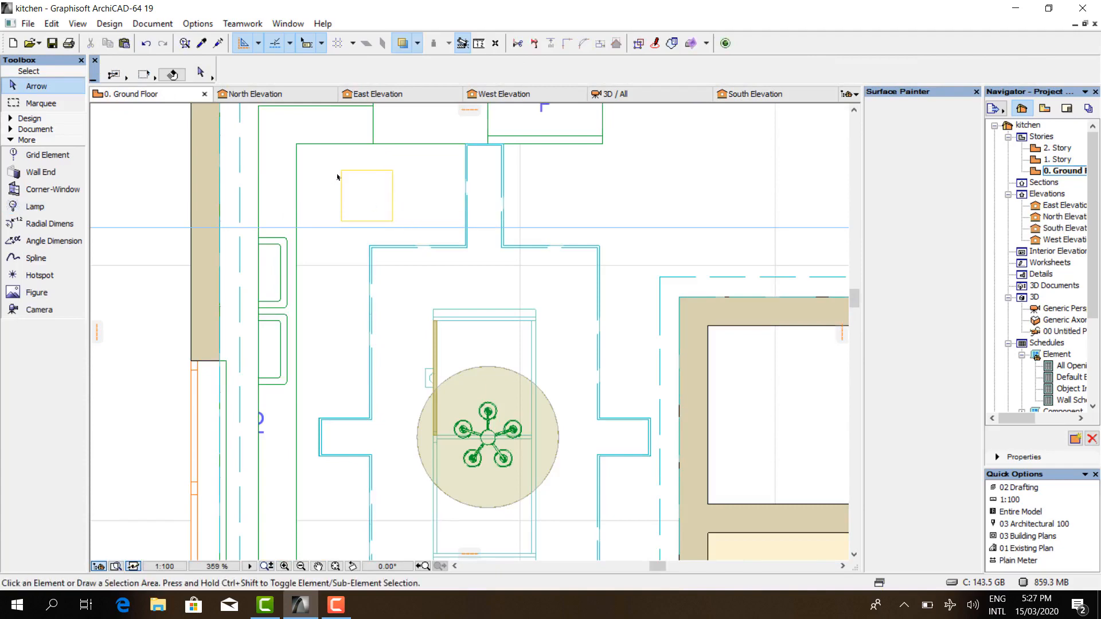
double_click(394, 185)
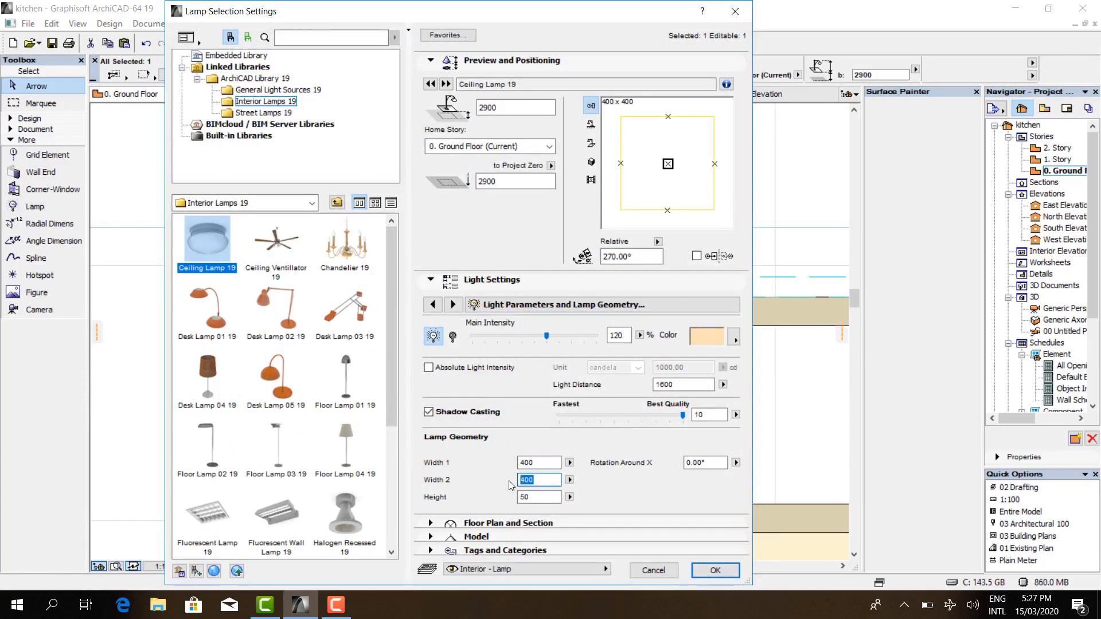
click(545, 496)
click(714, 572)
scroll(423, 268, down, 3)
scroll(401, 248, up, 3)
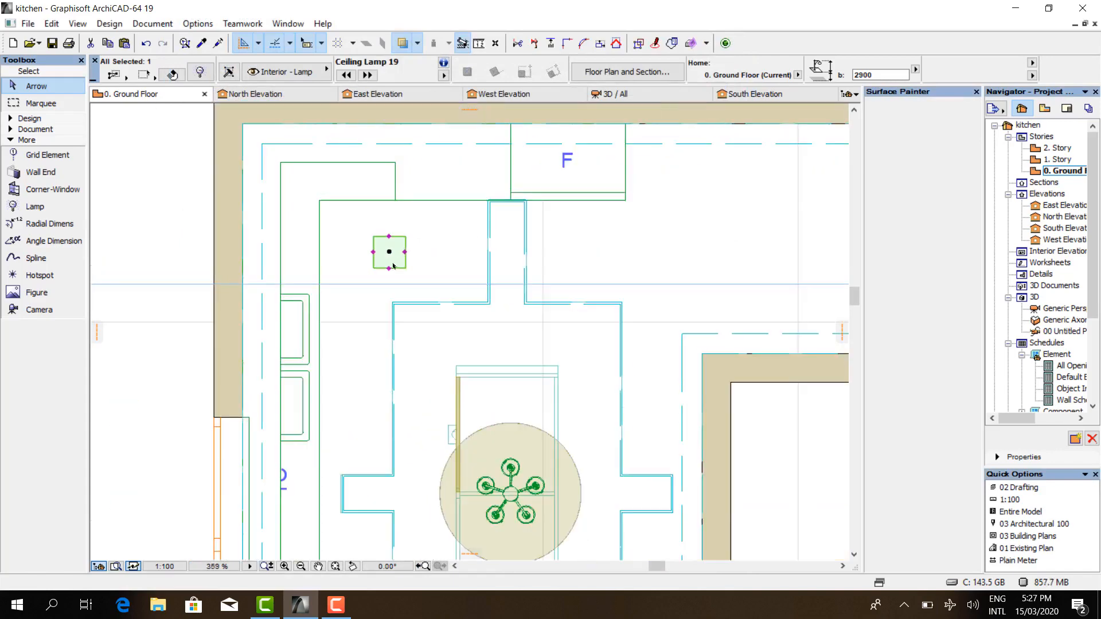
- Copy the ceiling lamp horizontally about 1827 mm to the opposite side of the upper beam recess
right_click(394, 266)
click(402, 452)
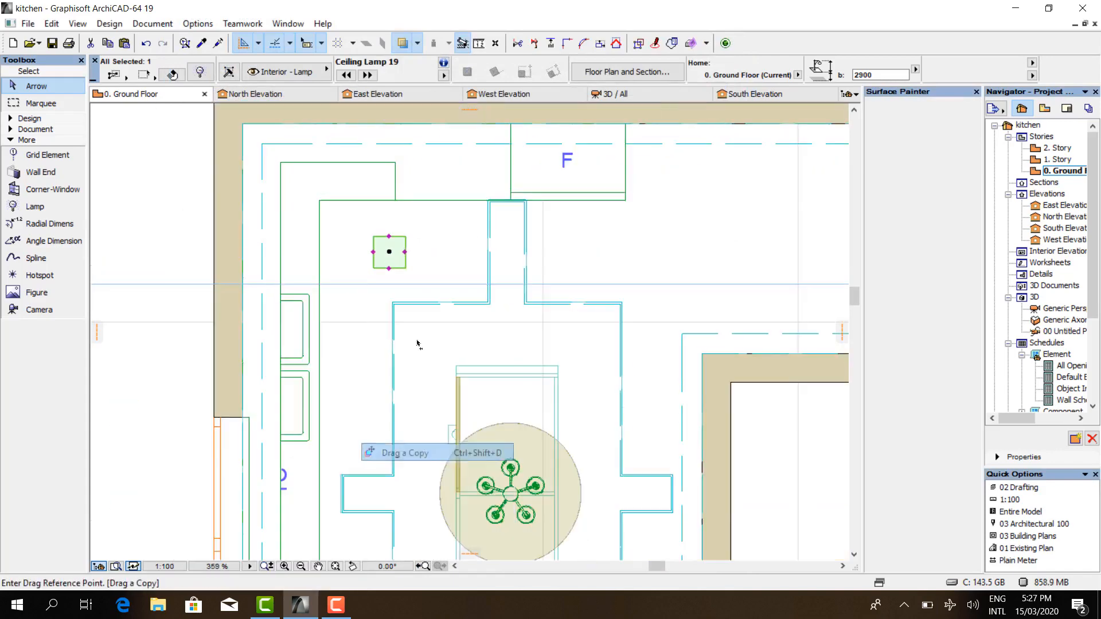
click(389, 253)
scroll(390, 253, down, 2)
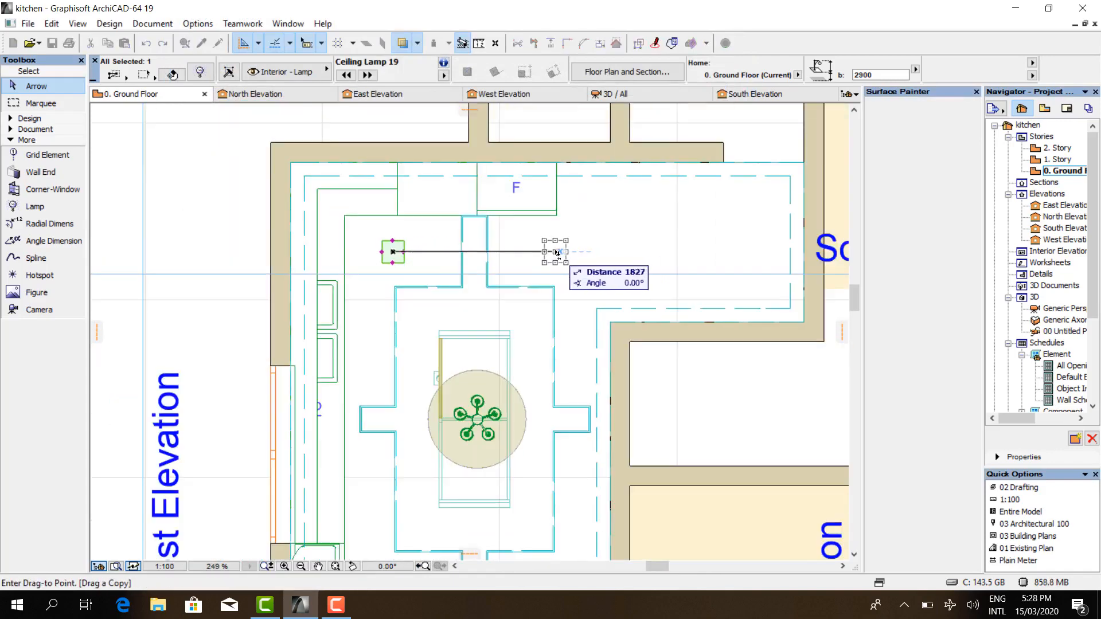
click(555, 252)
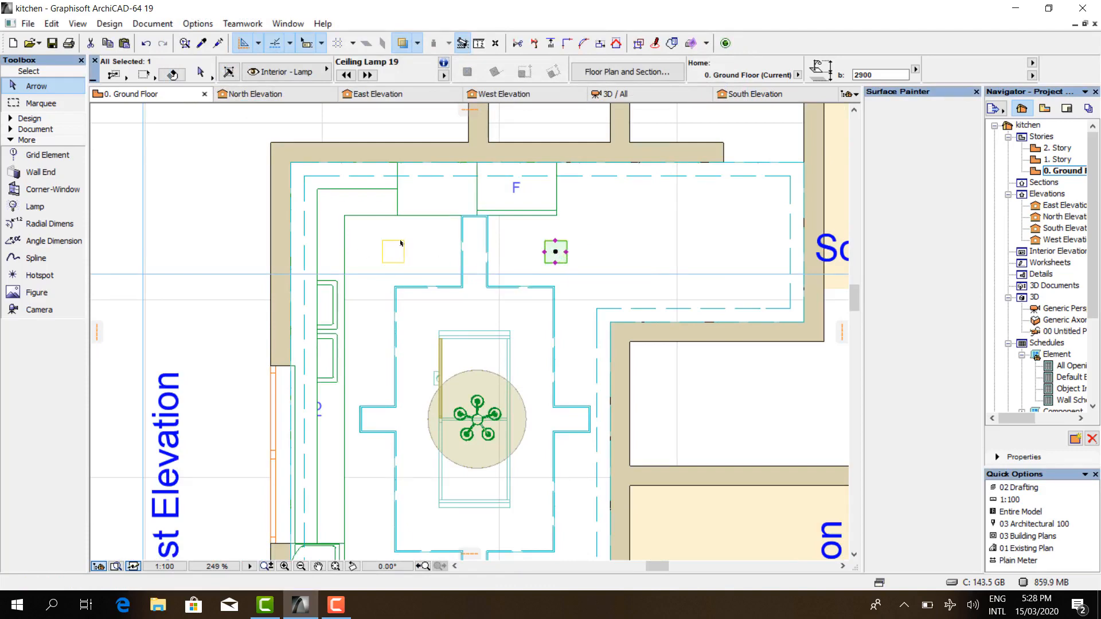
- Select both ceiling lamps and copy them straight down the plan, one on each side of the lower beam recess
shift+click(396, 258)
right_click(395, 258)
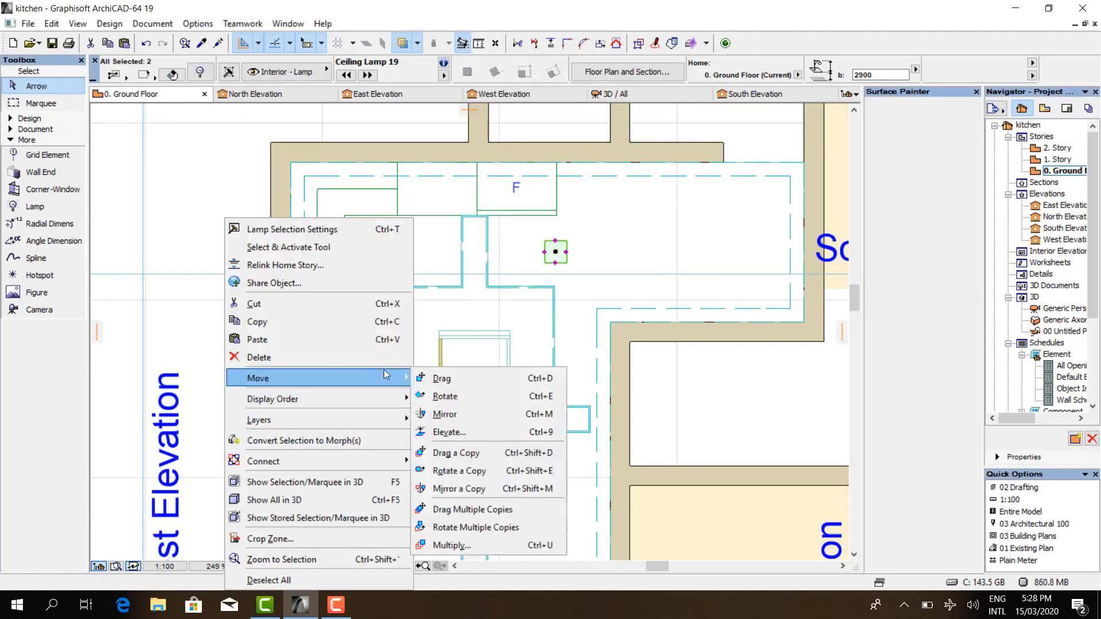
click(459, 453)
scroll(556, 241, down, 2)
click(555, 234)
scroll(555, 459, up, 2)
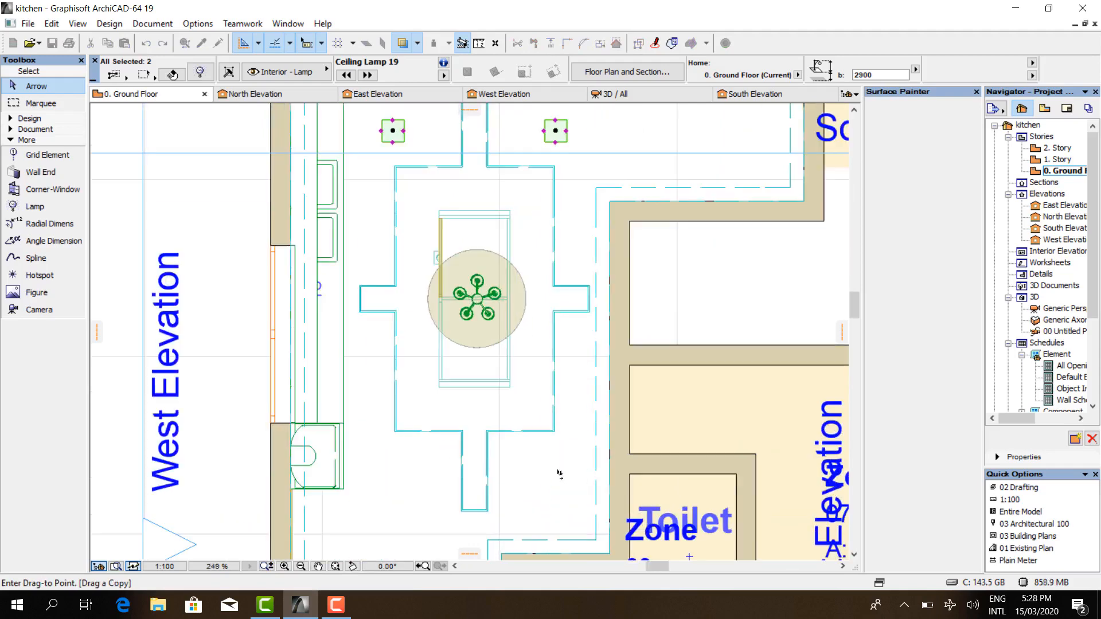
click(557, 482)
- In the 3D view, override the kitchen floor slab's surfaces with Floorboards - 01 and deselect the slab
click(631, 95)
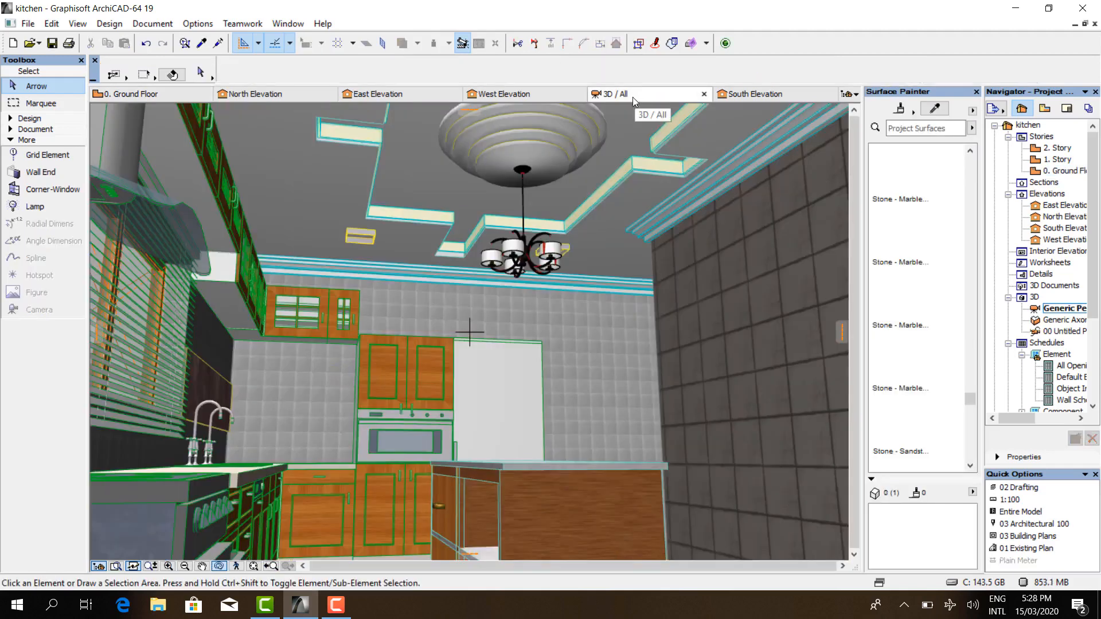
mouse_move(605, 274)
shift+middle_down()
mouse_move(609, 304)
mouse_move(594, 279)
shift+middle_up()
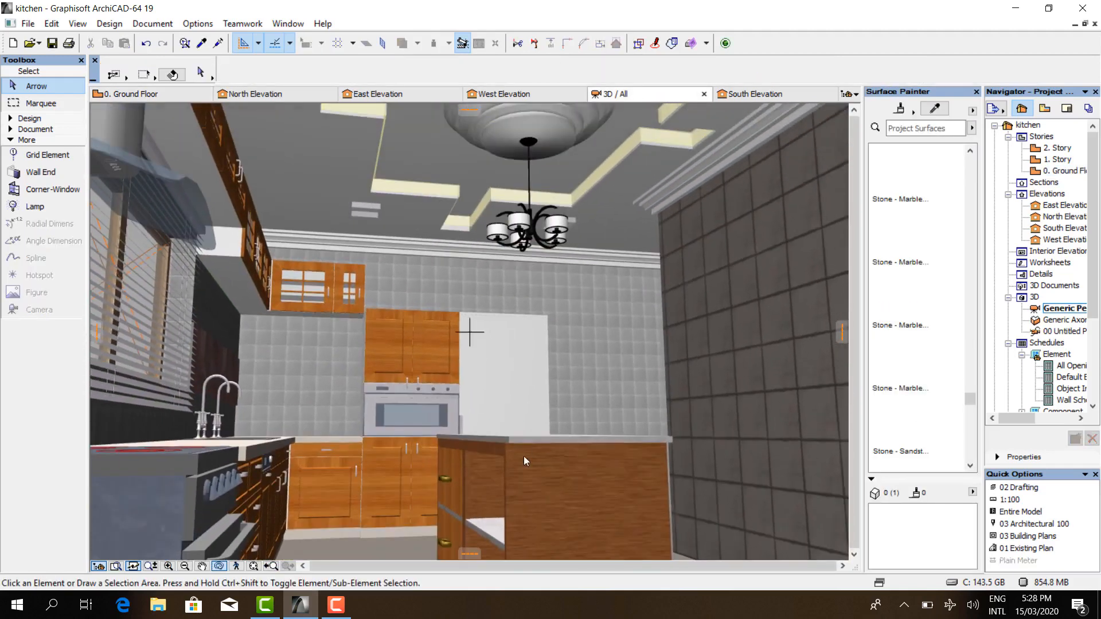
scroll(525, 457, down, 3)
shift+middle_drag(524, 457, 543, 442)
double_click(543, 442)
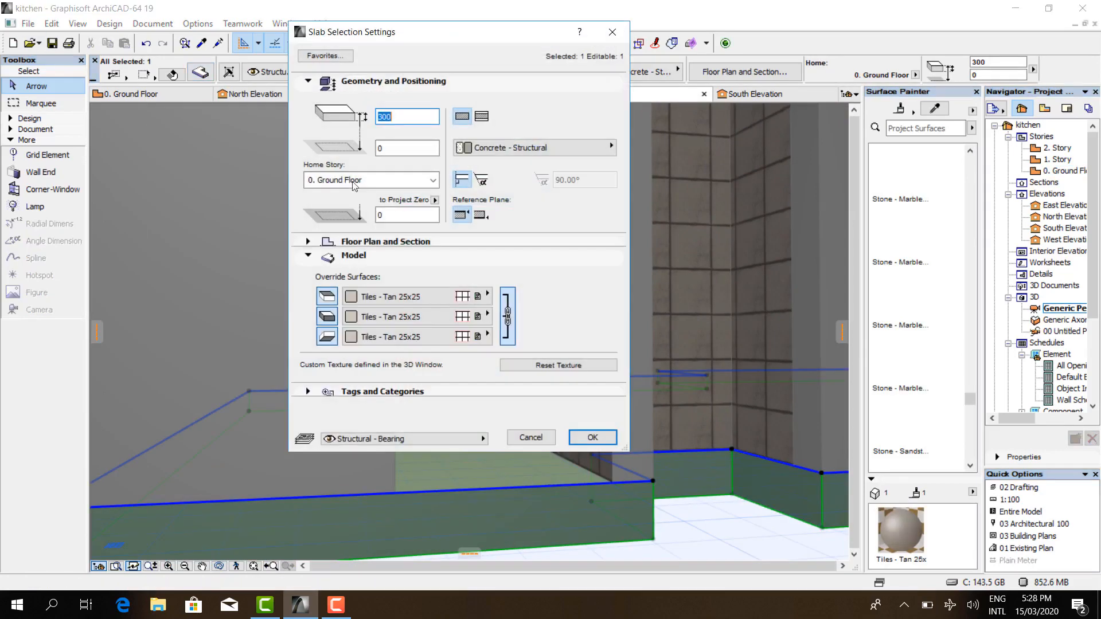
click(435, 320)
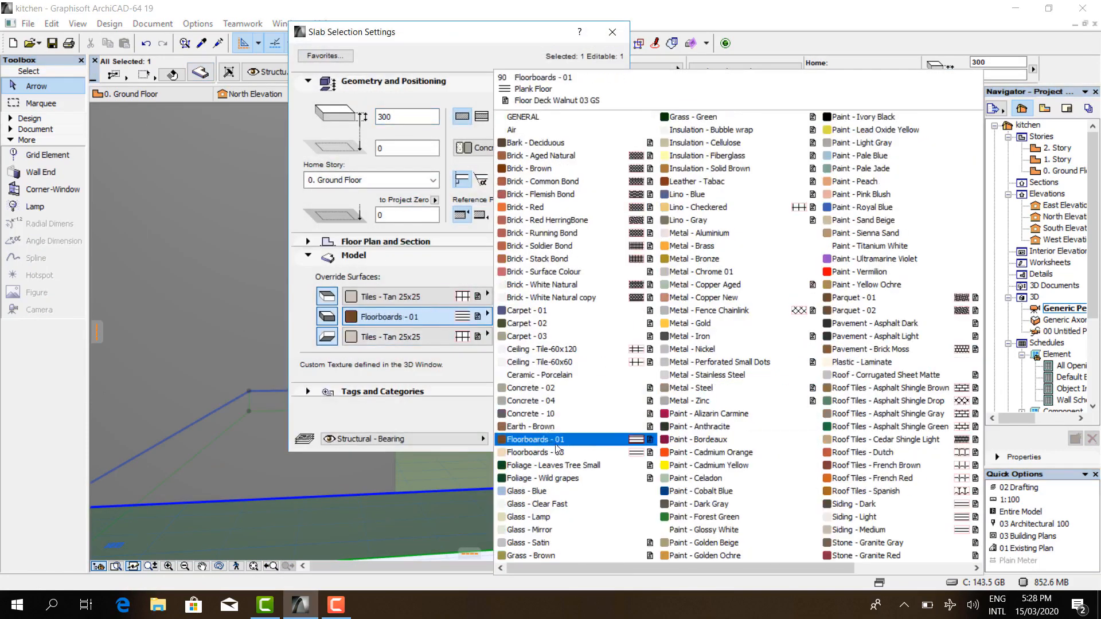
click(553, 441)
click(579, 437)
scroll(470, 391, up, 3)
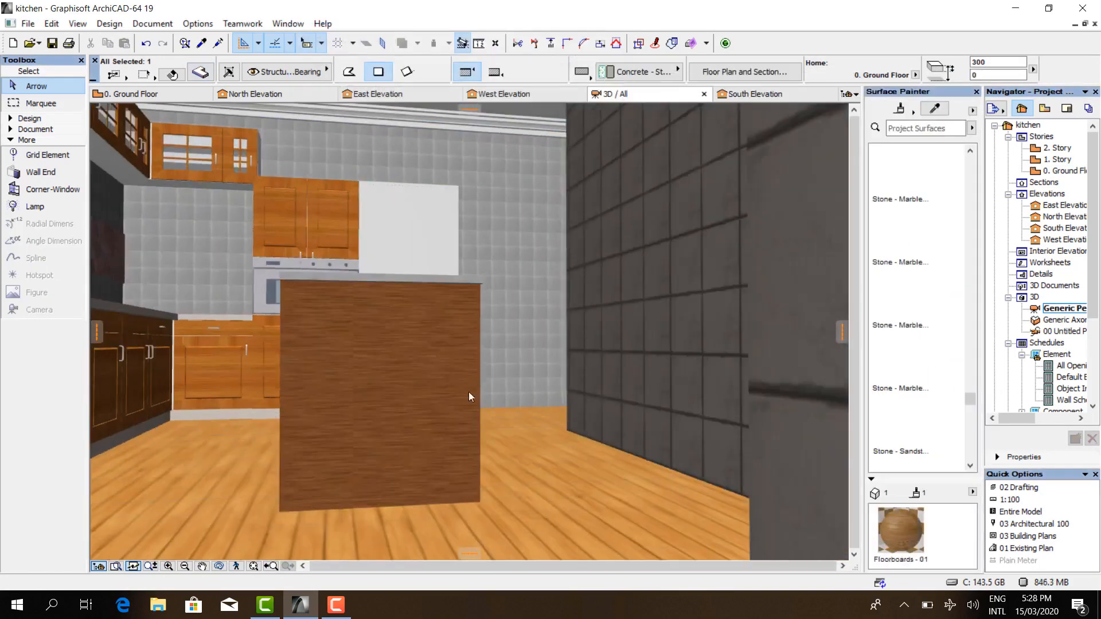
scroll(513, 405, down, 2)
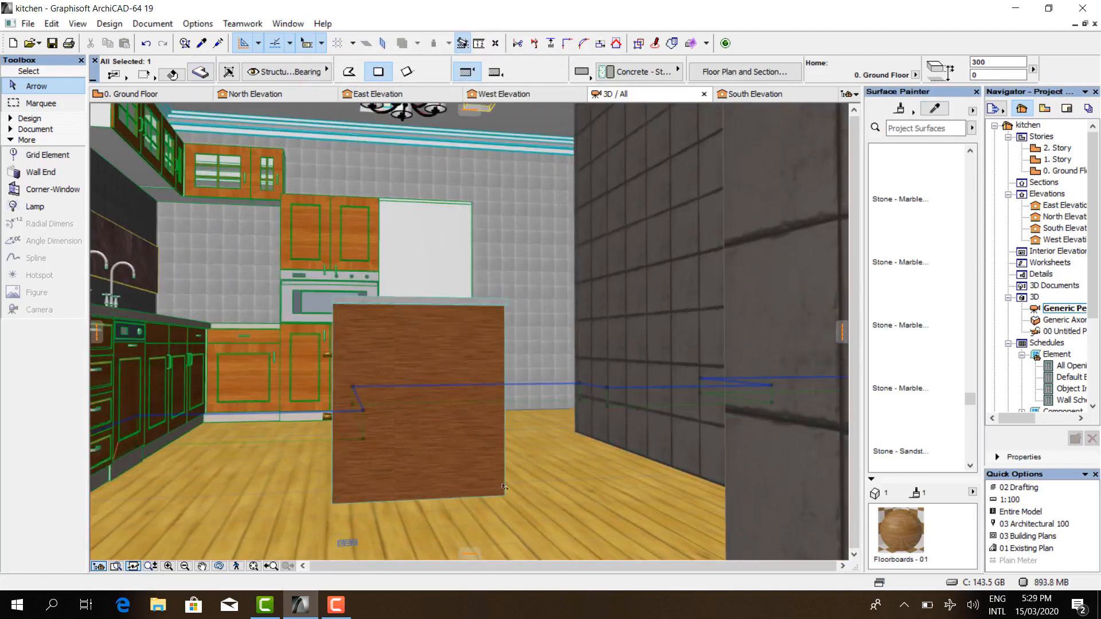
click(527, 481)
shift+middle_drag(526, 481, 712, 453)
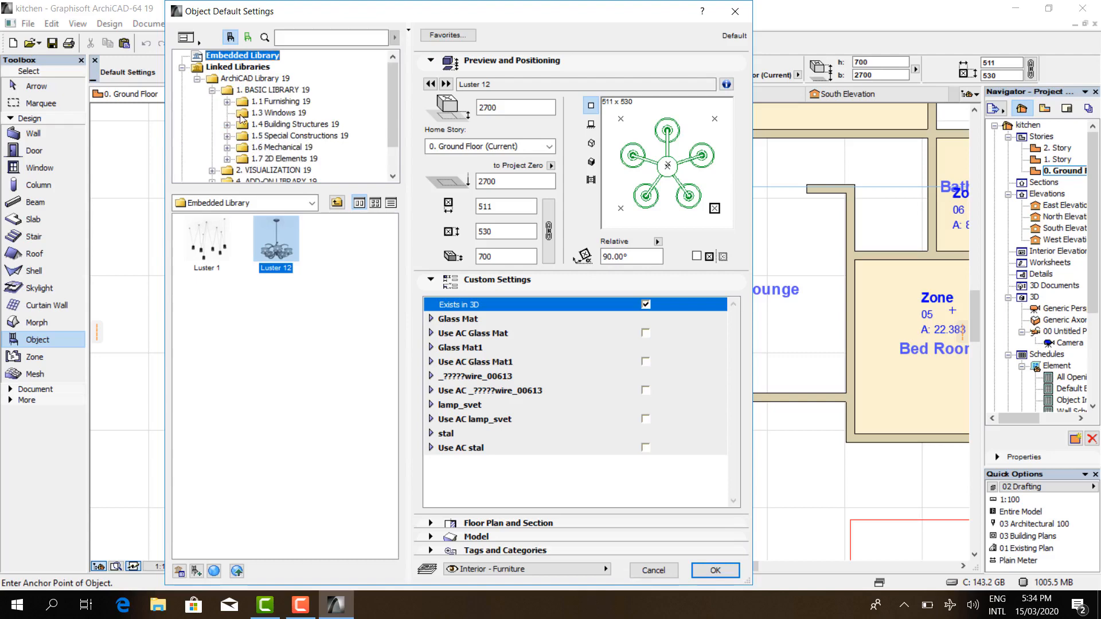
- Browse the Furnishing 19 object folders, including Health and Recreation, Chairs, Kitchen Cabinets, Office Equipment and Tables, for a kitchen accessory
click(227, 100)
click(310, 158)
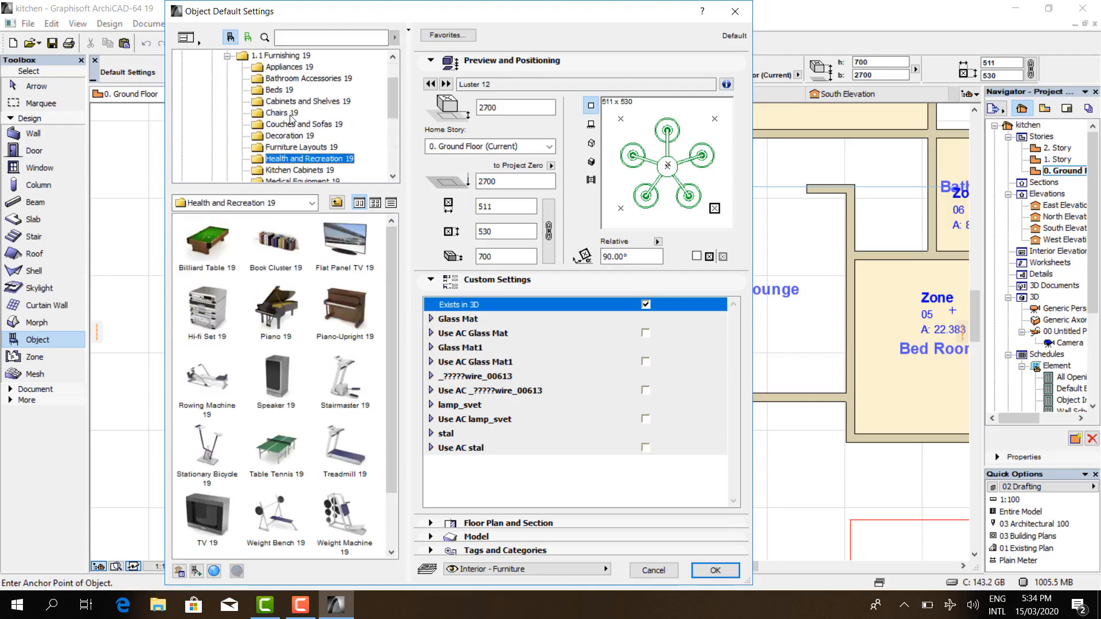
click(281, 113)
click(295, 171)
scroll(295, 170, down, 1)
click(292, 148)
click(292, 160)
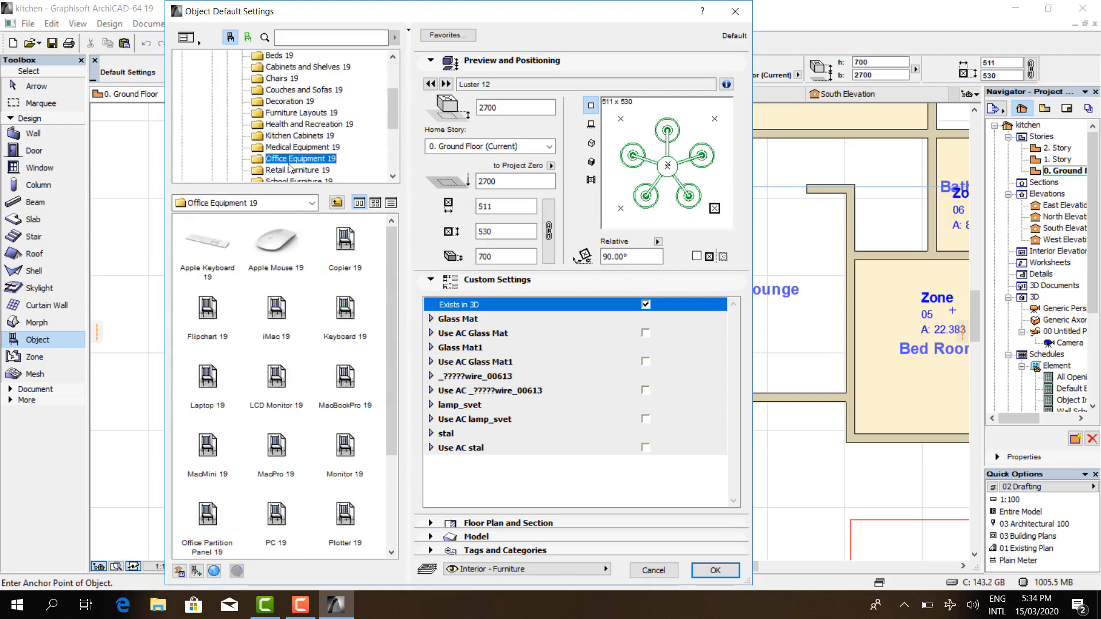
click(290, 170)
scroll(291, 170, down, 1)
click(291, 159)
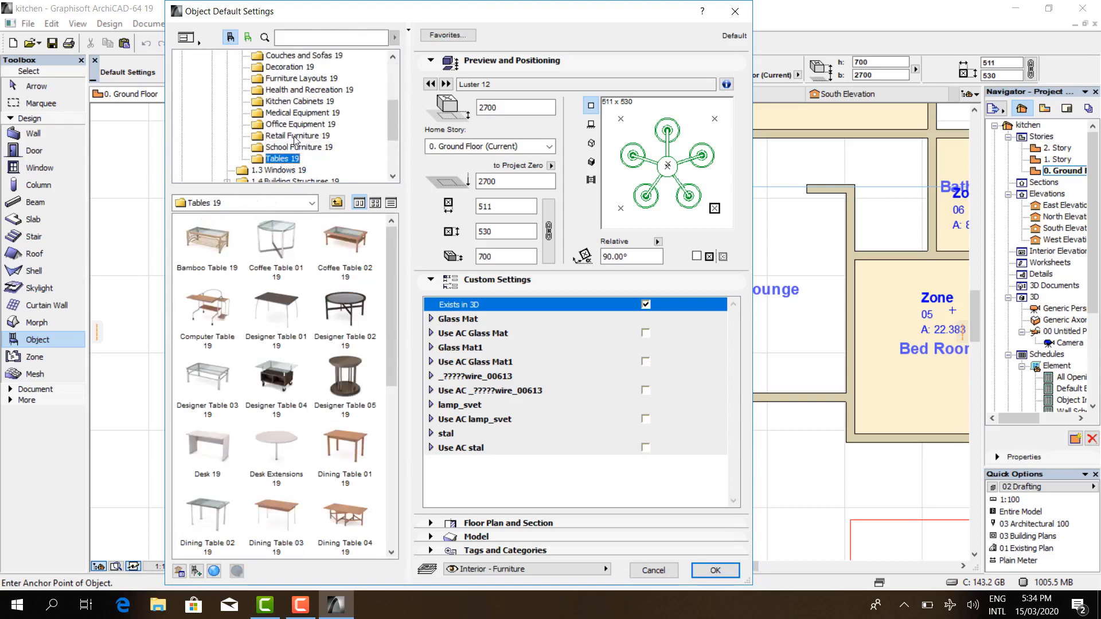
scroll(295, 132, up, 3)
- Set Tea Kettle 19 from Appliances 19 to base elevation 900 and depth 300, and place it on the cooker in plan
click(289, 102)
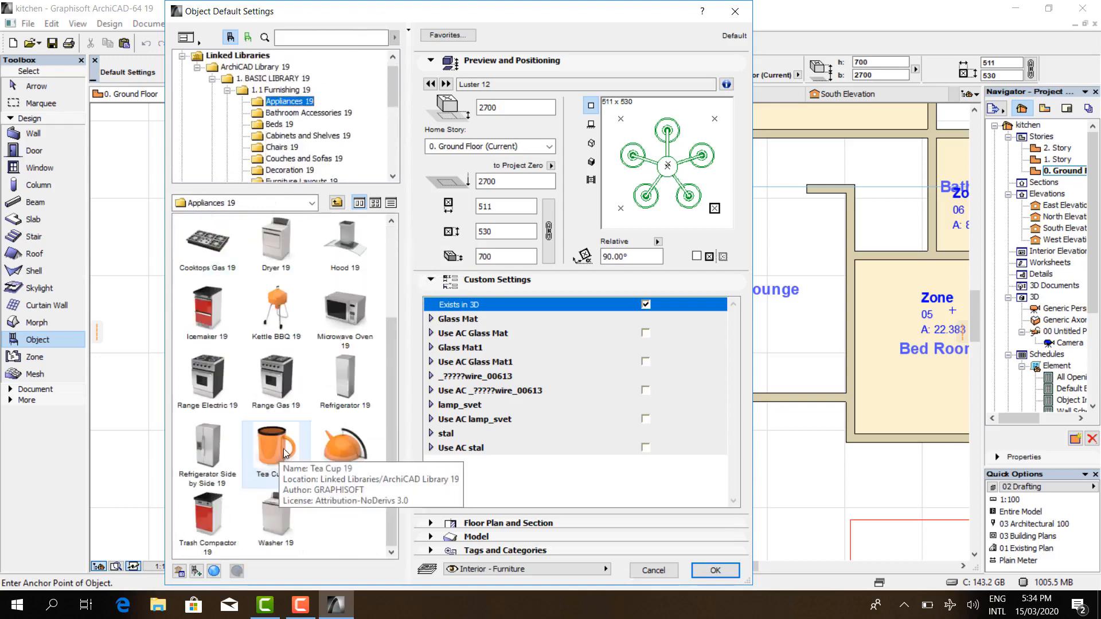
click(345, 450)
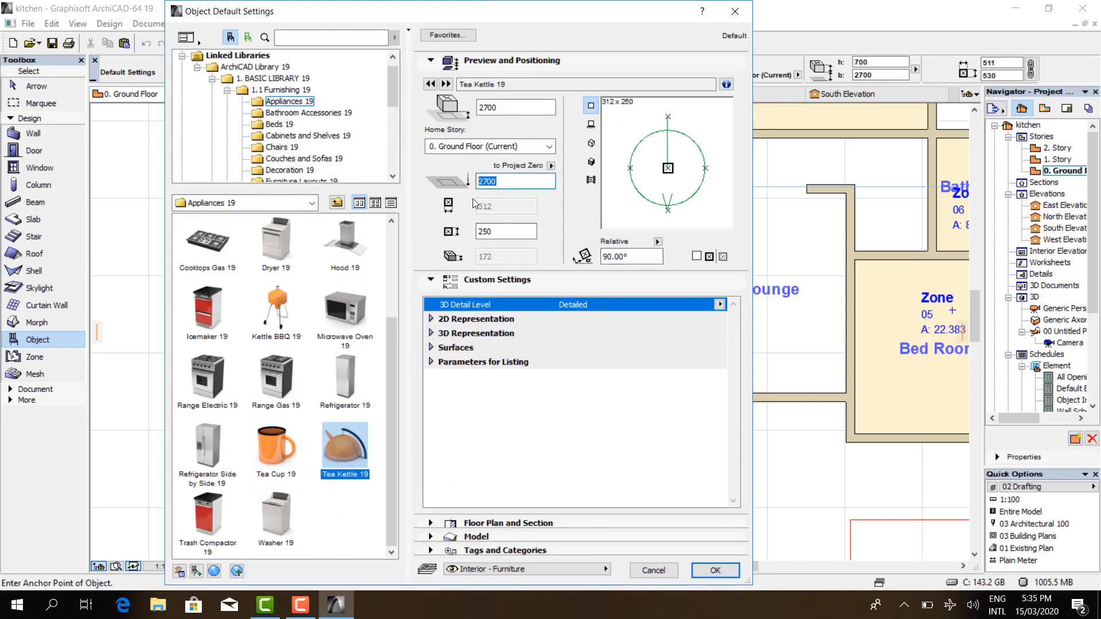
text(900)
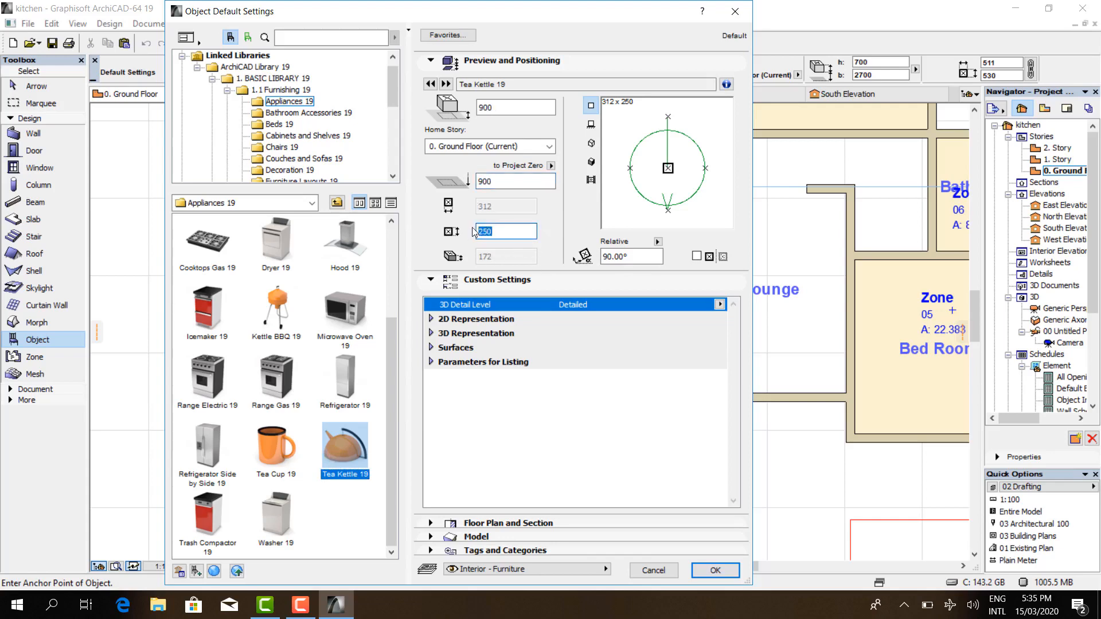
click(715, 571)
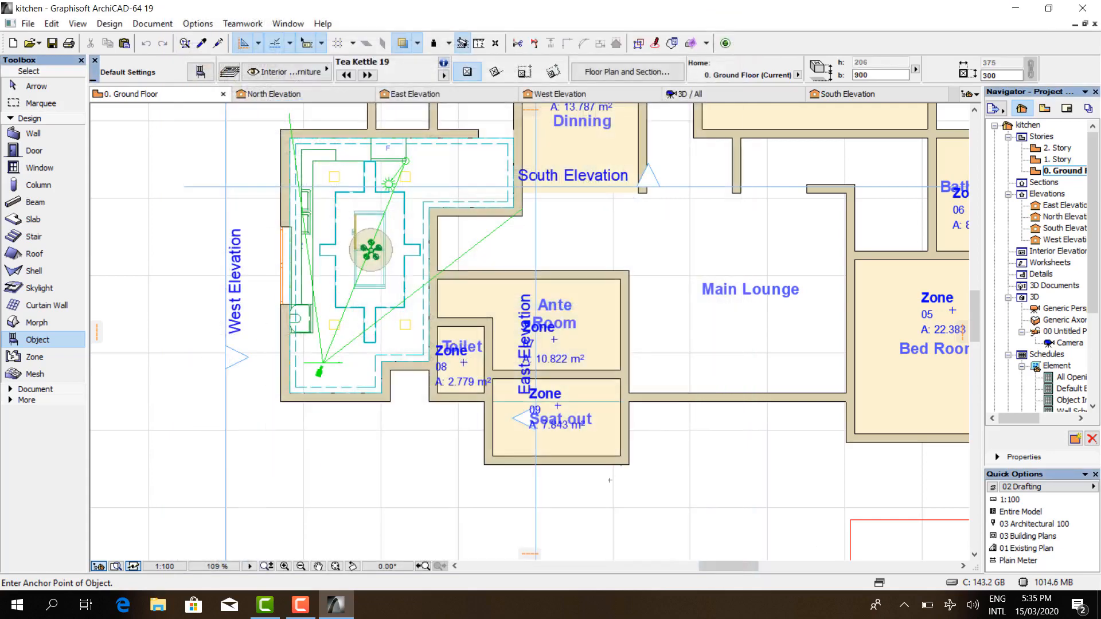
scroll(322, 283, up, 5)
scroll(323, 283, down, 2)
scroll(322, 283, down, 4)
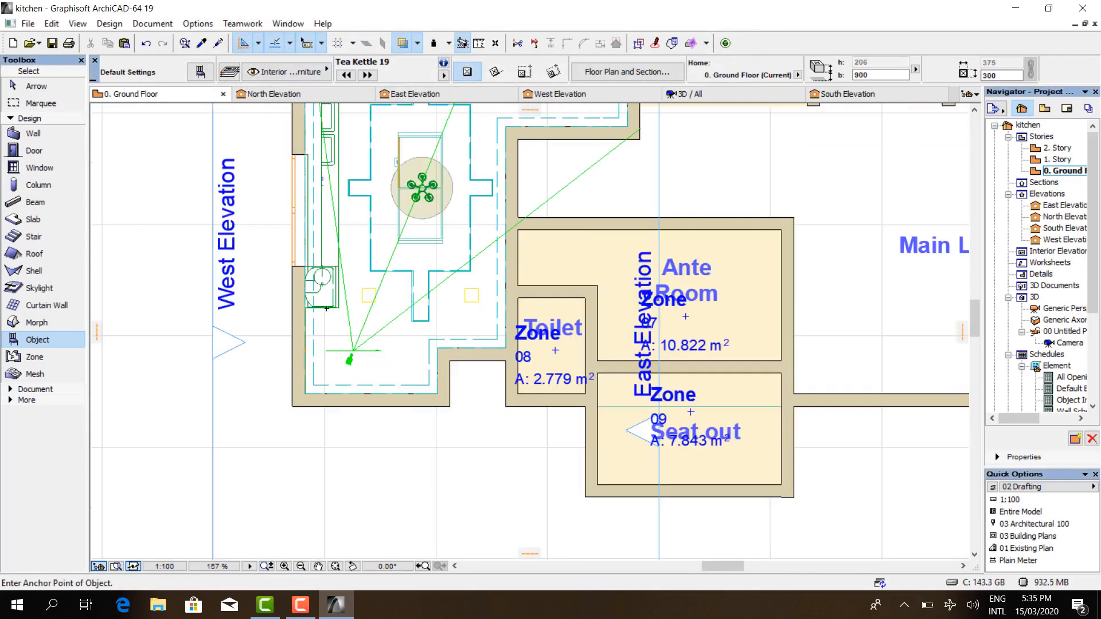
- Move the East Elevation line across the plan to just in front of the cooker and kitchen counter
key(Escape)
click(658, 513)
click(658, 513)
click(349, 482)
- In the East Elevation, select the tea kettle and shift it slightly sideways towards the middle of the cooker
click(415, 94)
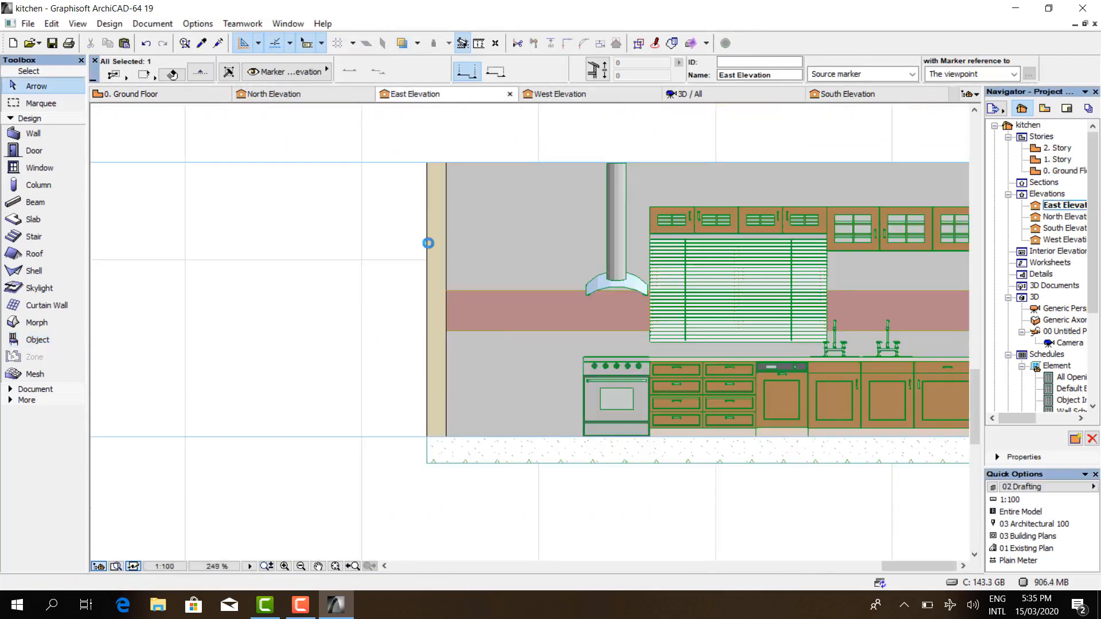
scroll(668, 344, up, 5)
click(527, 284)
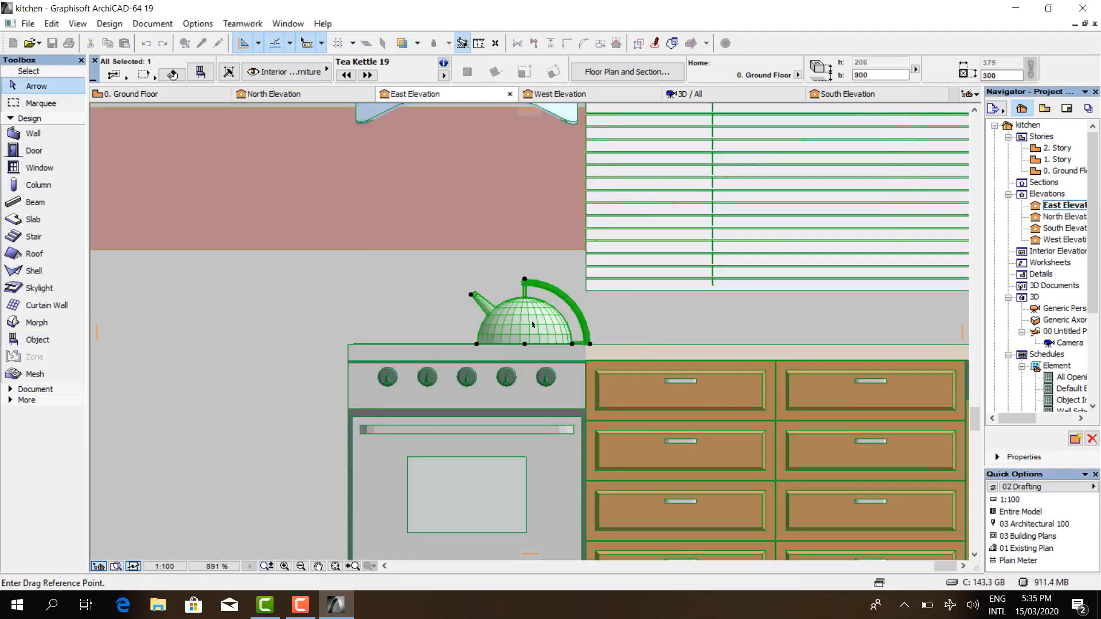
drag(525, 282, 511, 282)
- Rotate the tea kettle in plan a quarter turn clockwise about its centre so its spout points towards the wall behind the cooker
click(694, 94)
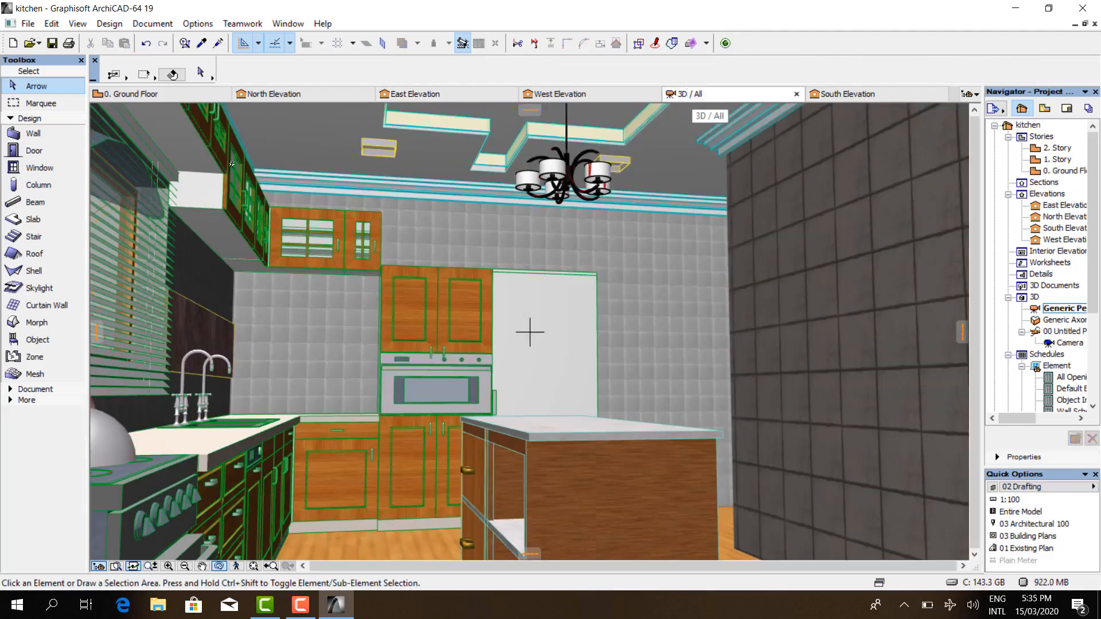
scroll(316, 287, up, 8)
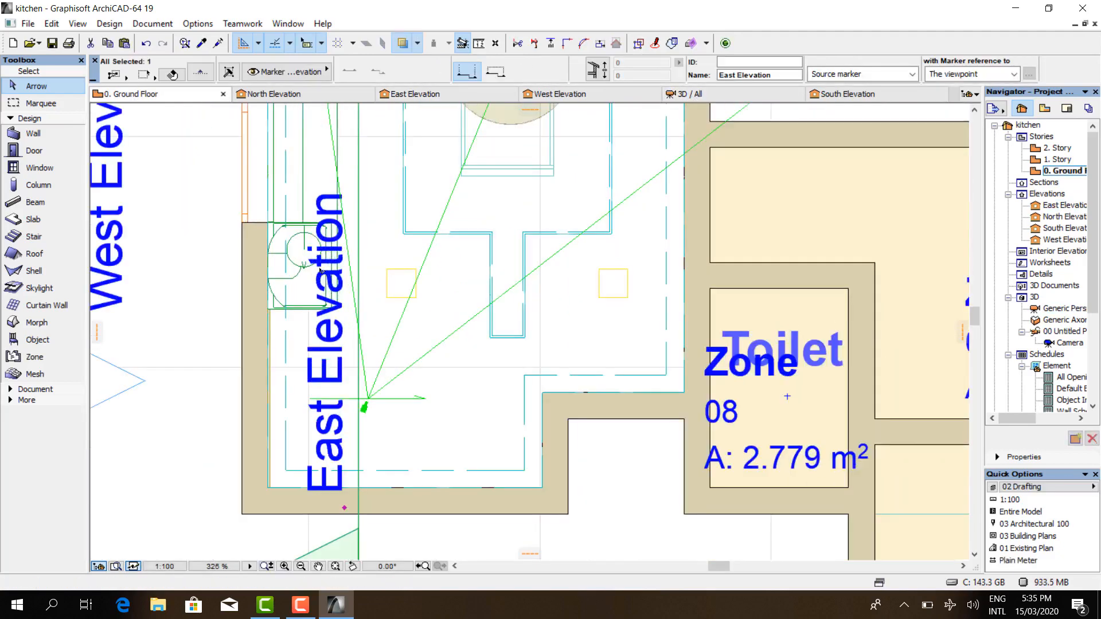
click(323, 308)
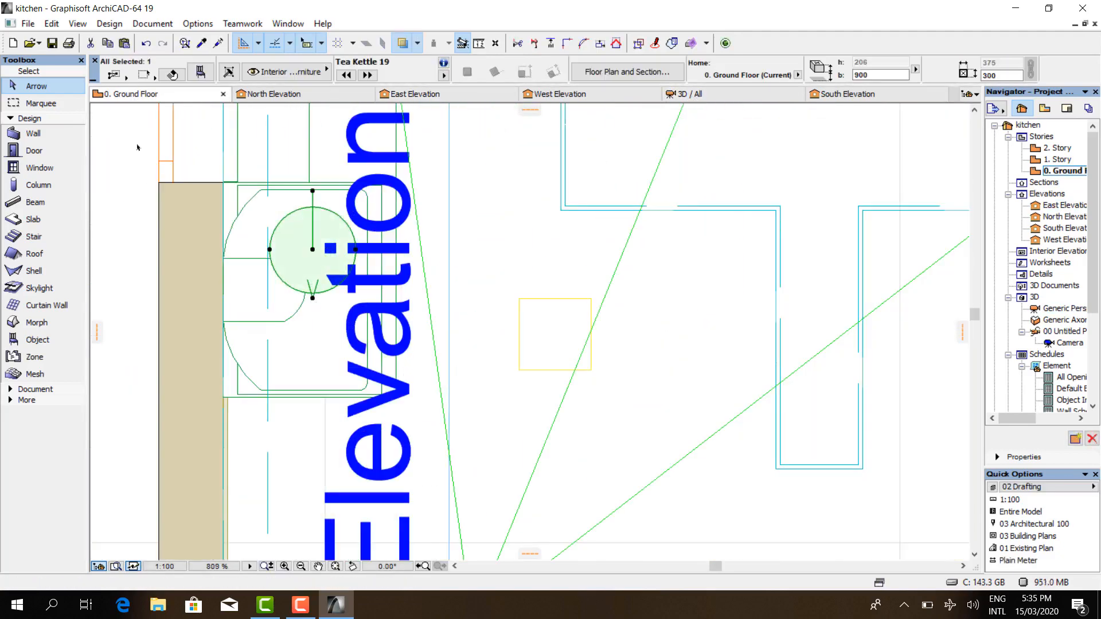
right_click(125, 261)
mouse_move(247, 384)
click(353, 396)
click(313, 249)
click(313, 309)
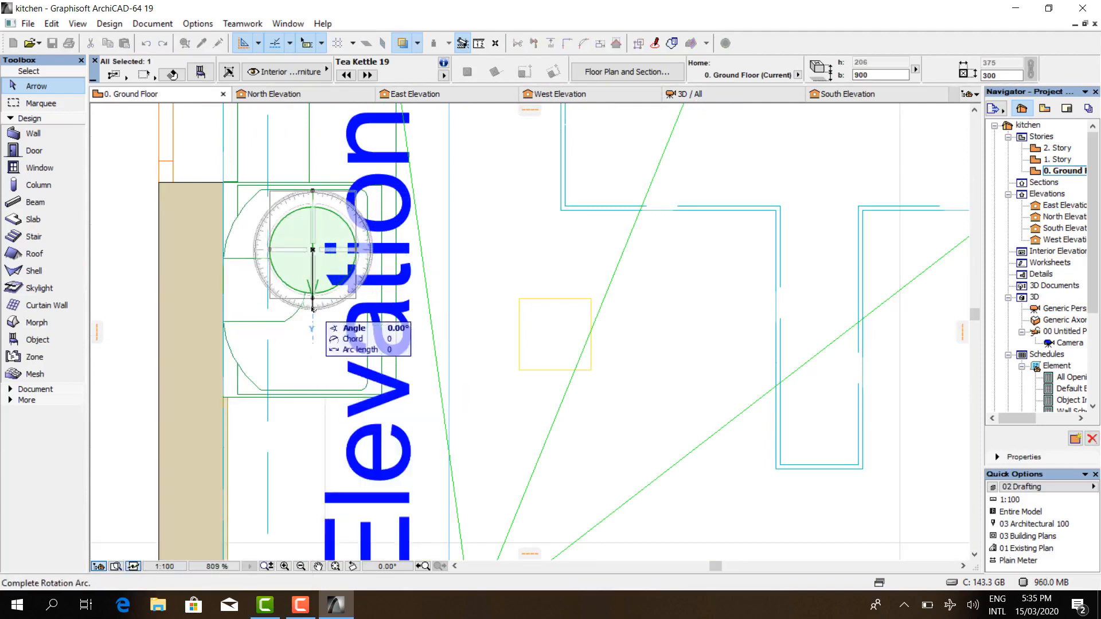
click(269, 250)
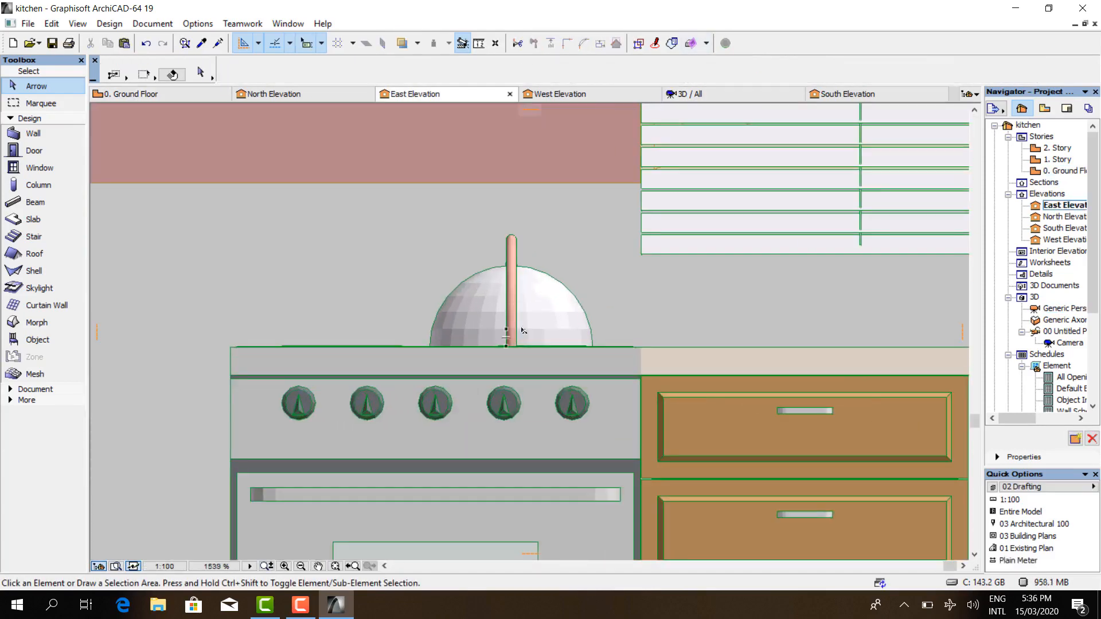
- Raise the tea kettle in the East Elevation so its base rests on the burner surface, and check it in 3D
click(523, 331)
scroll(593, 346, up, 4)
scroll(592, 360, up, 2)
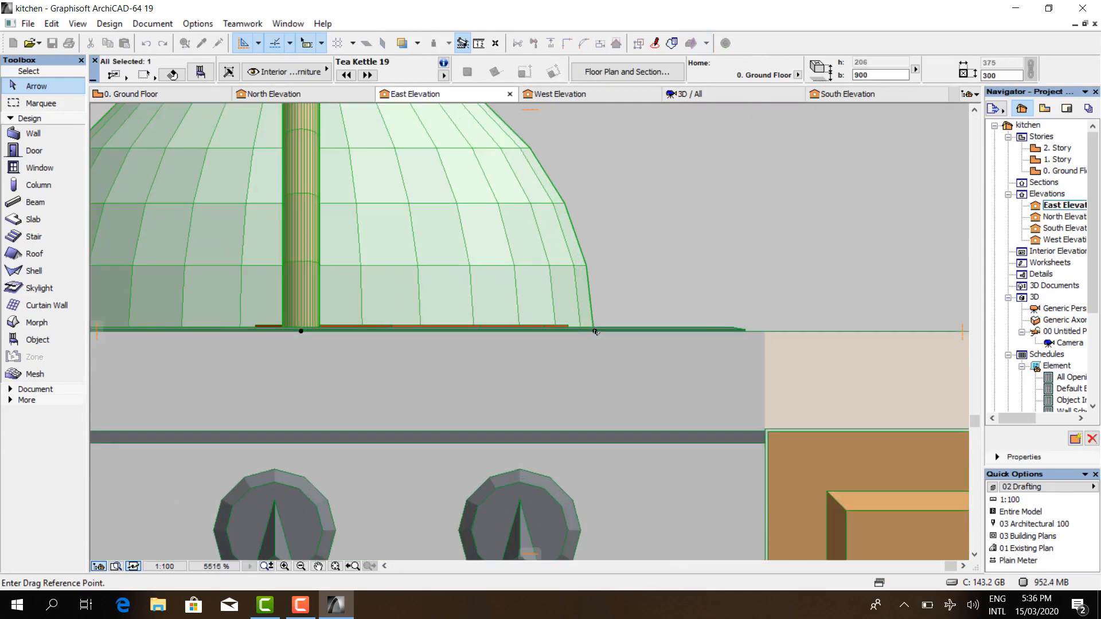
click(596, 329)
scroll(597, 328, up, 4)
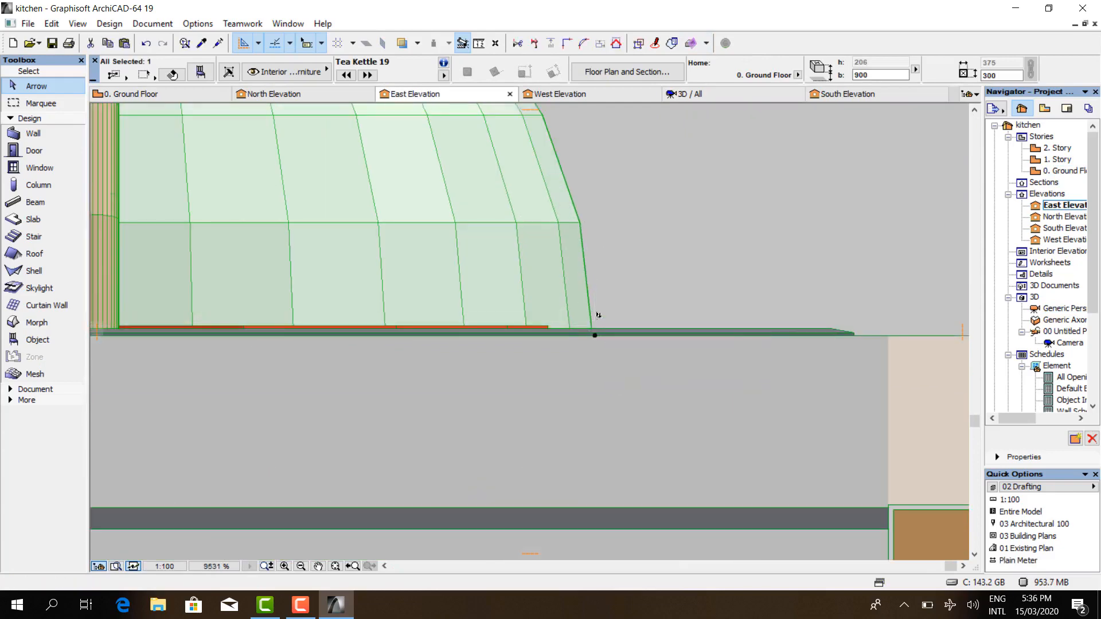
scroll(596, 326, up, 3)
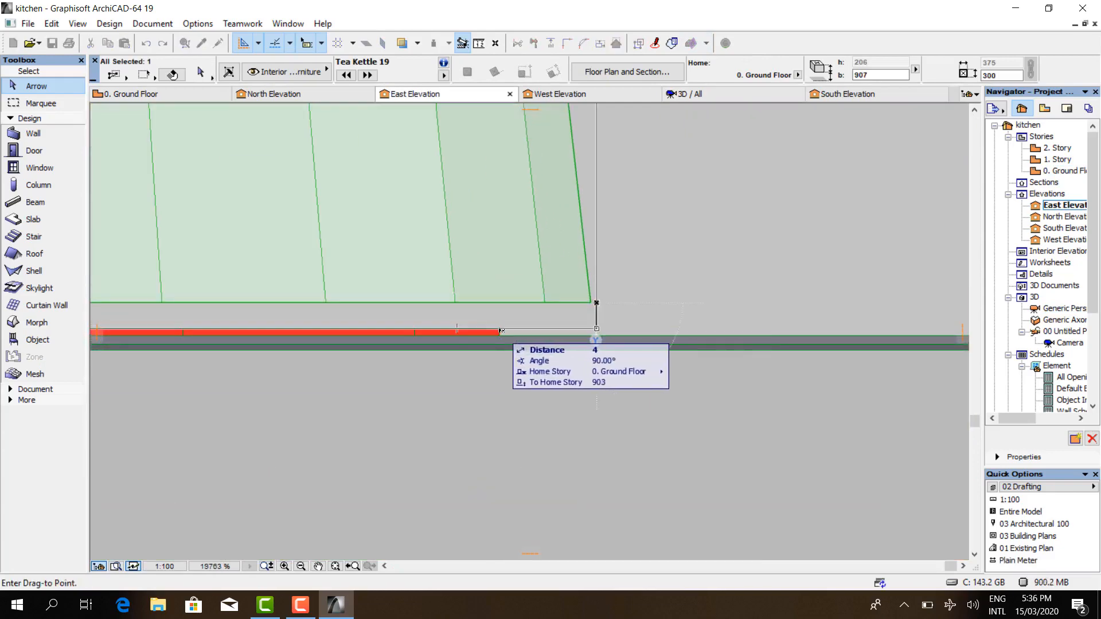
scroll(597, 322, down, 10)
click(706, 96)
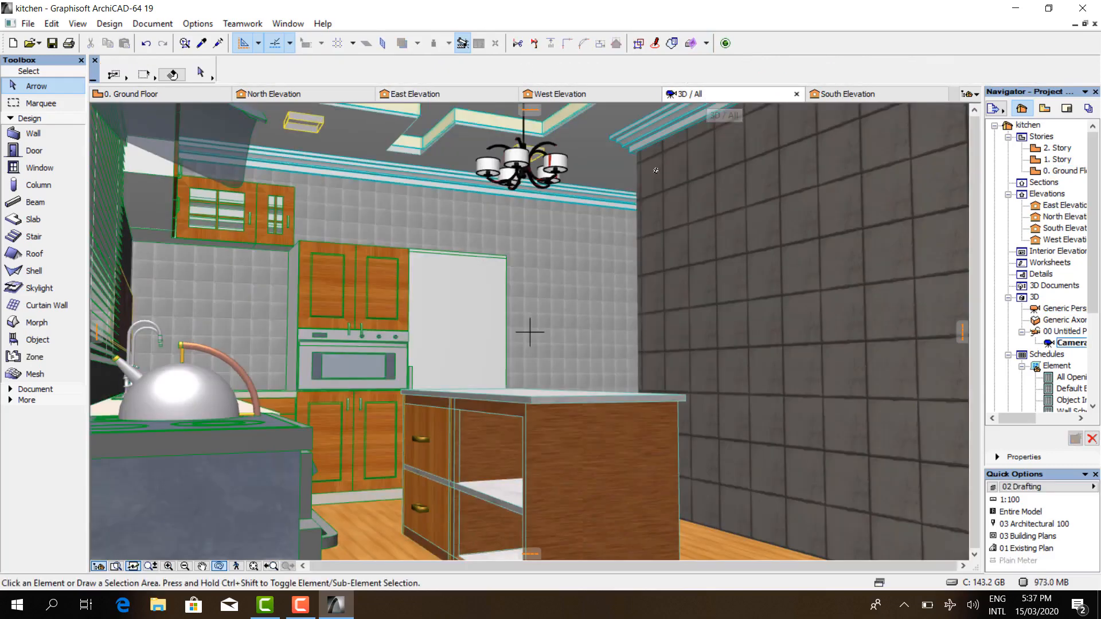
- Place Blender 19 from Appliances 19 at base elevation 900 on the short counter near the kitchen corner
click(151, 99)
scroll(433, 307, down, 2)
key(Escape)
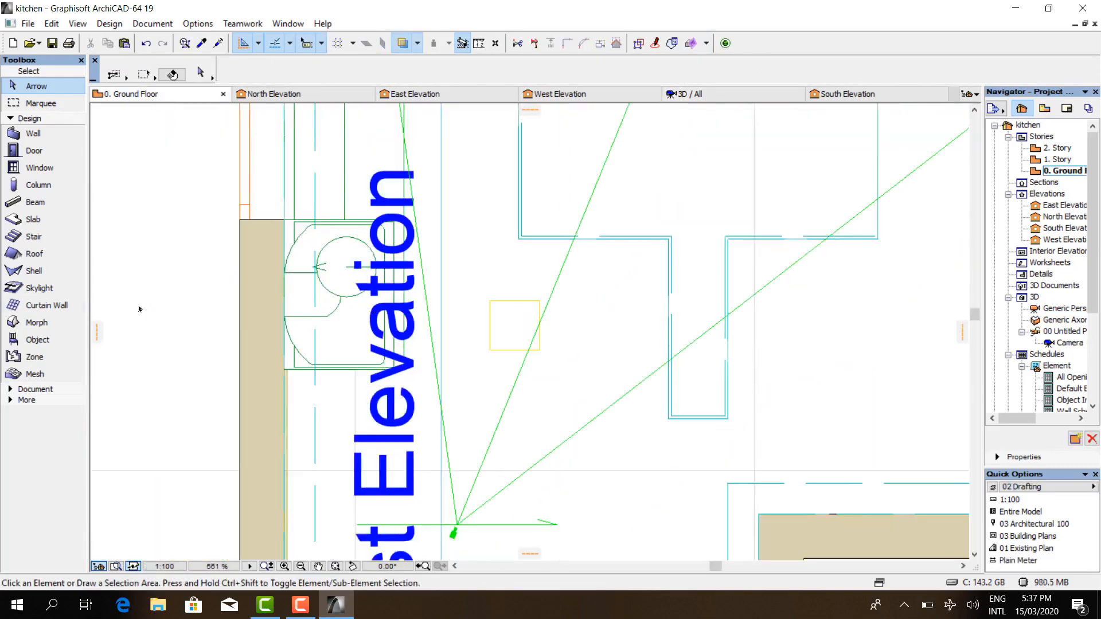
click(42, 341)
click(201, 76)
scroll(350, 467, up, 3)
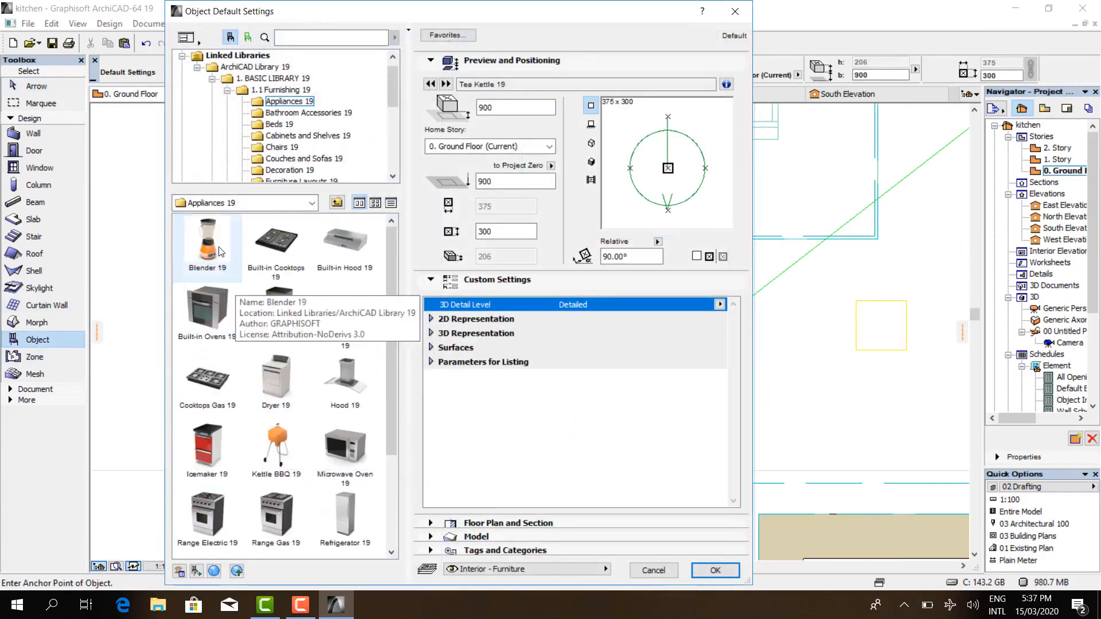
click(208, 243)
click(715, 570)
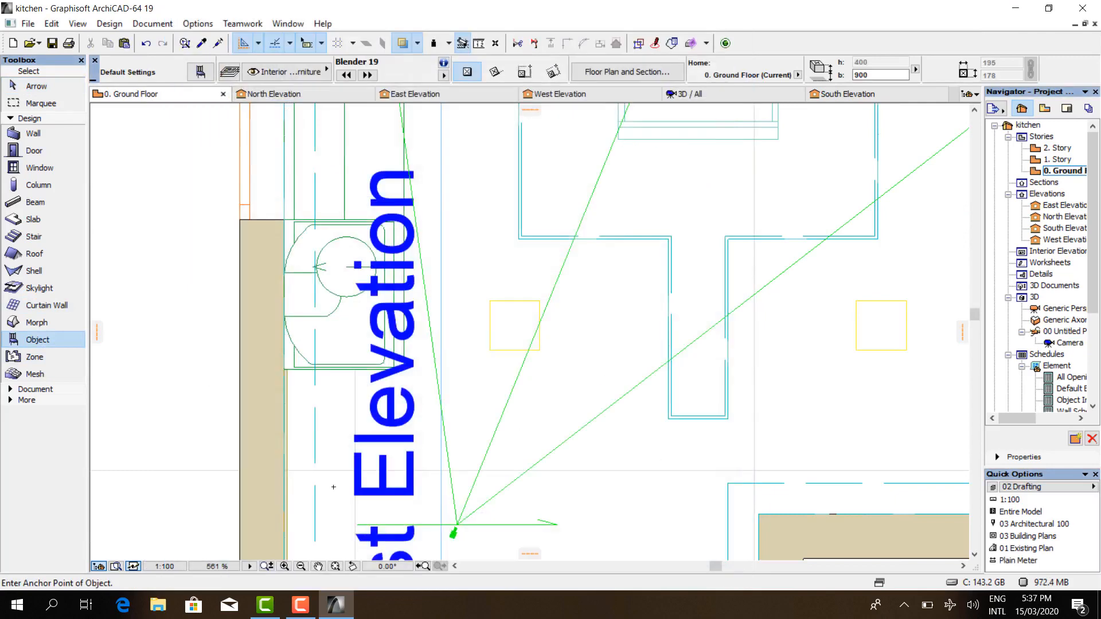
scroll(328, 295, up, 5)
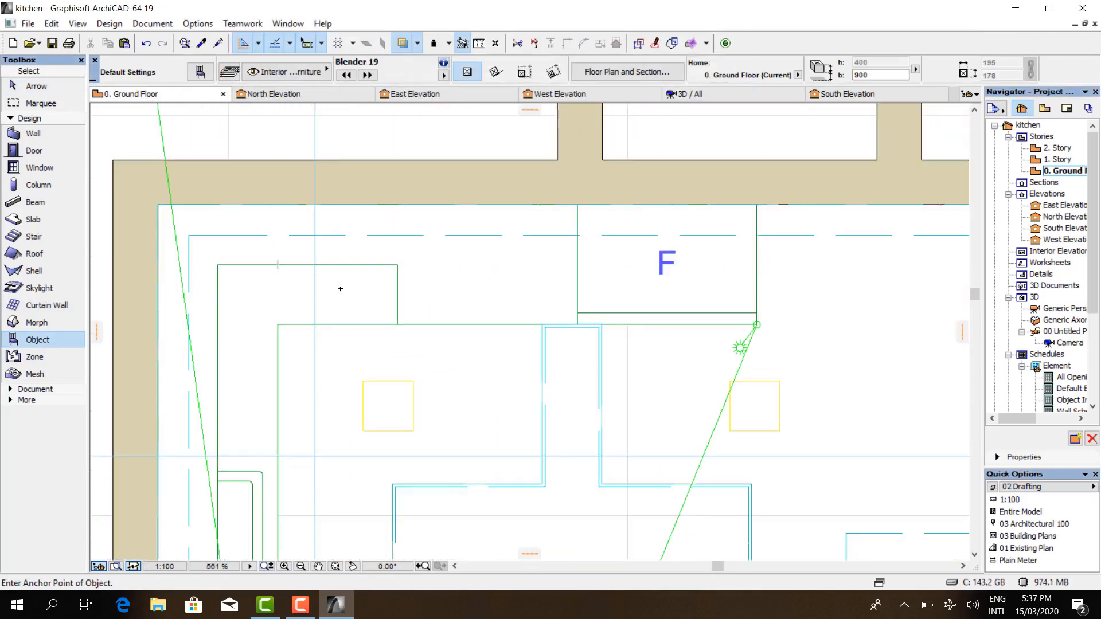
click(696, 94)
click(127, 98)
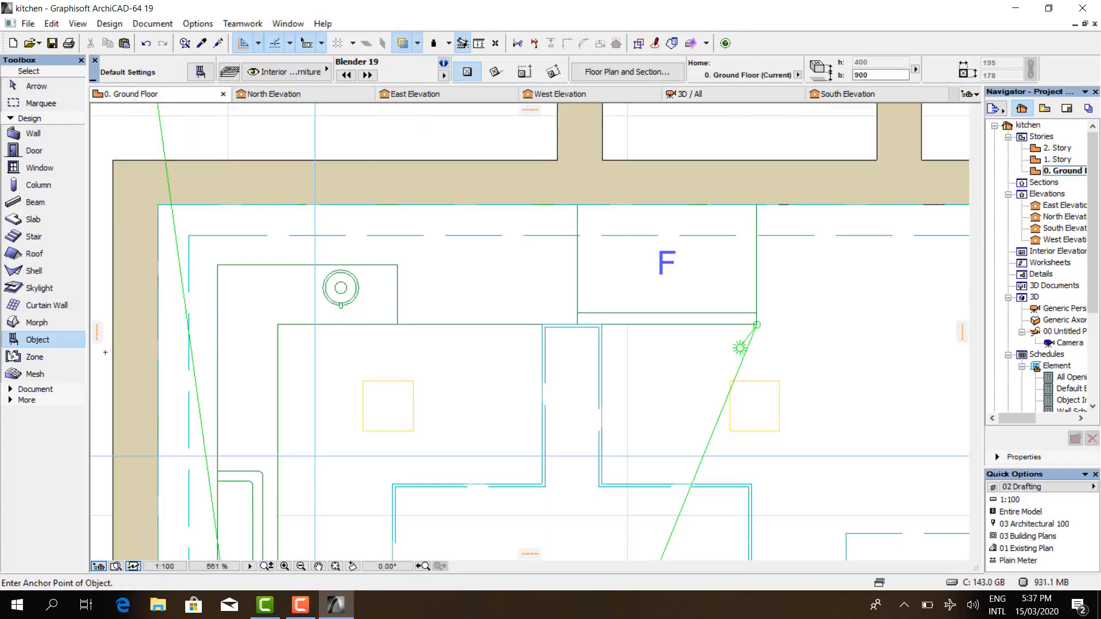
- Place Microwave Oven 19, sized 550 by 350 by 350 at base elevation 900, in plan between the blender and the fridge
scroll(505, 216, down, 5)
scroll(505, 380, up, 4)
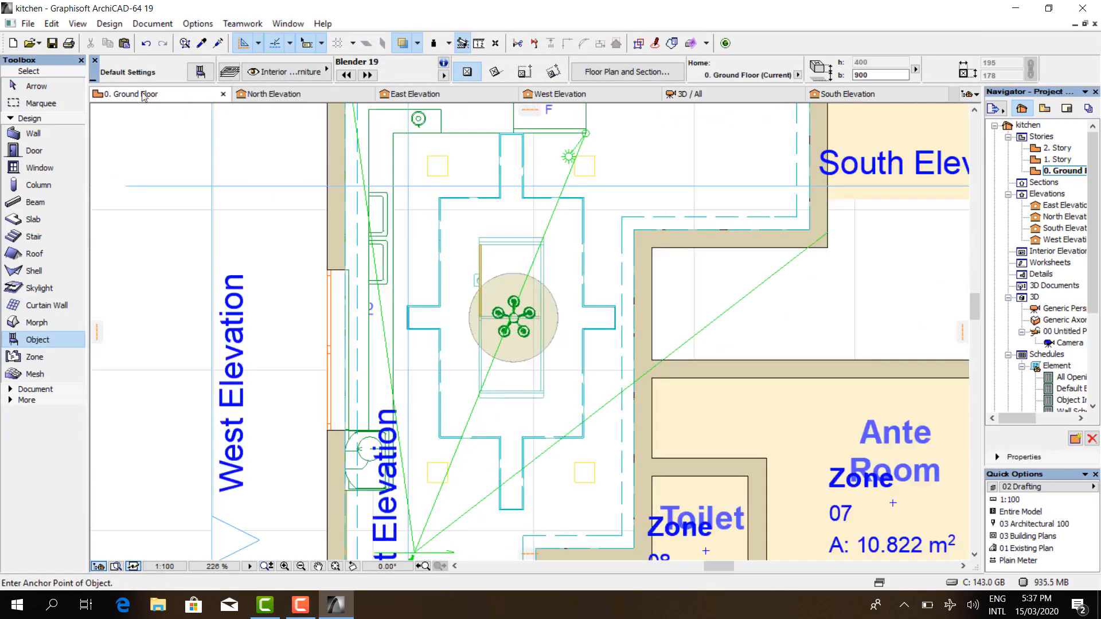
click(201, 71)
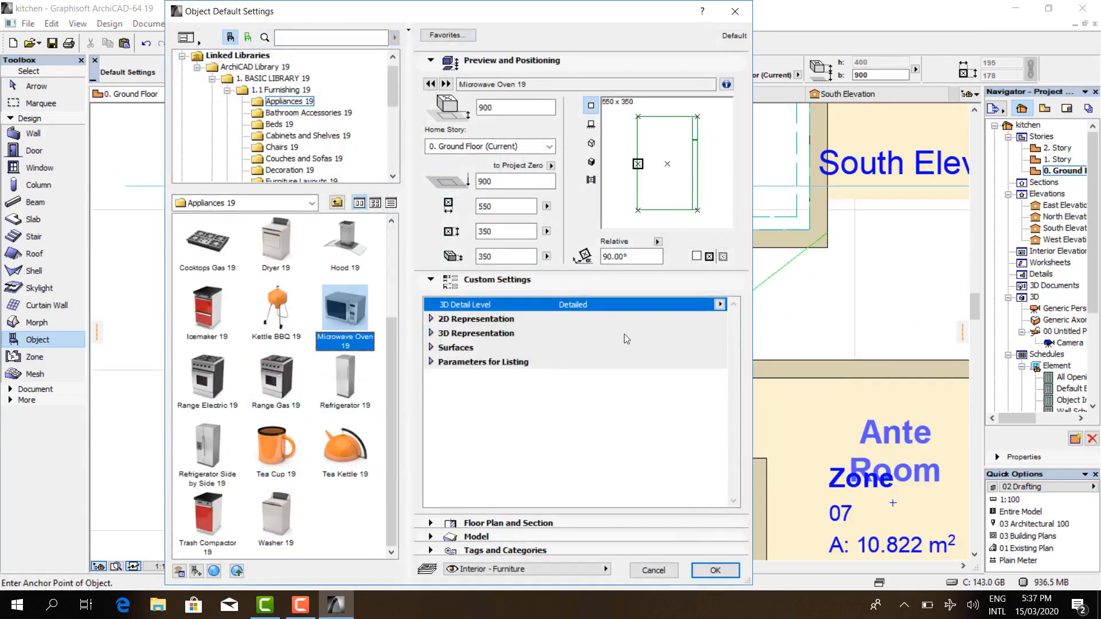
click(623, 143)
click(624, 139)
click(715, 573)
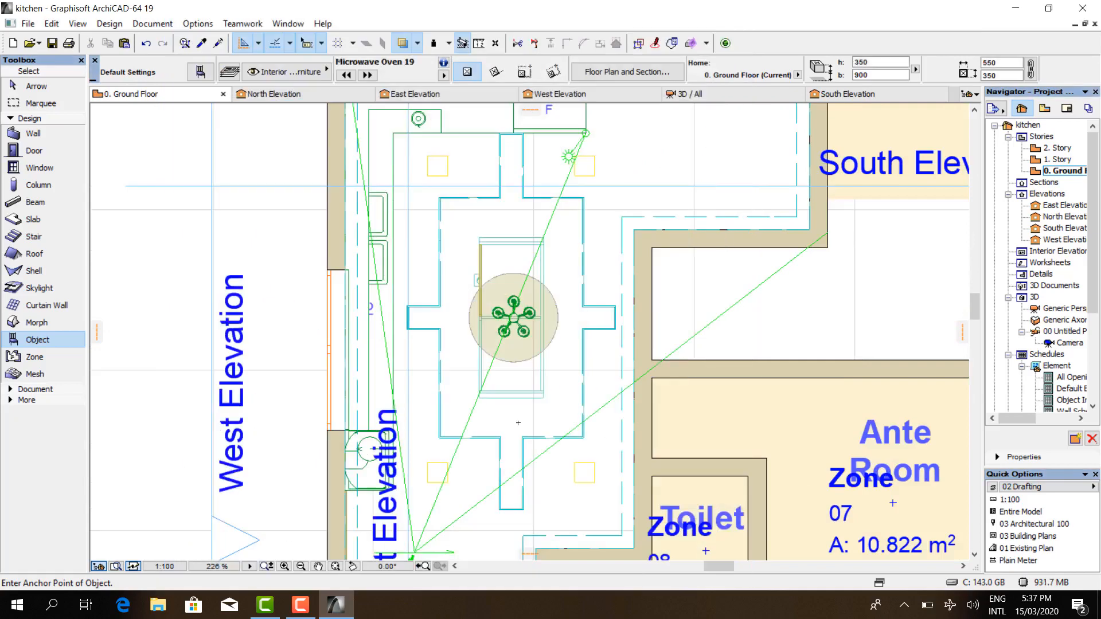
scroll(508, 424, down, 3)
scroll(489, 238, up, 6)
click(494, 266)
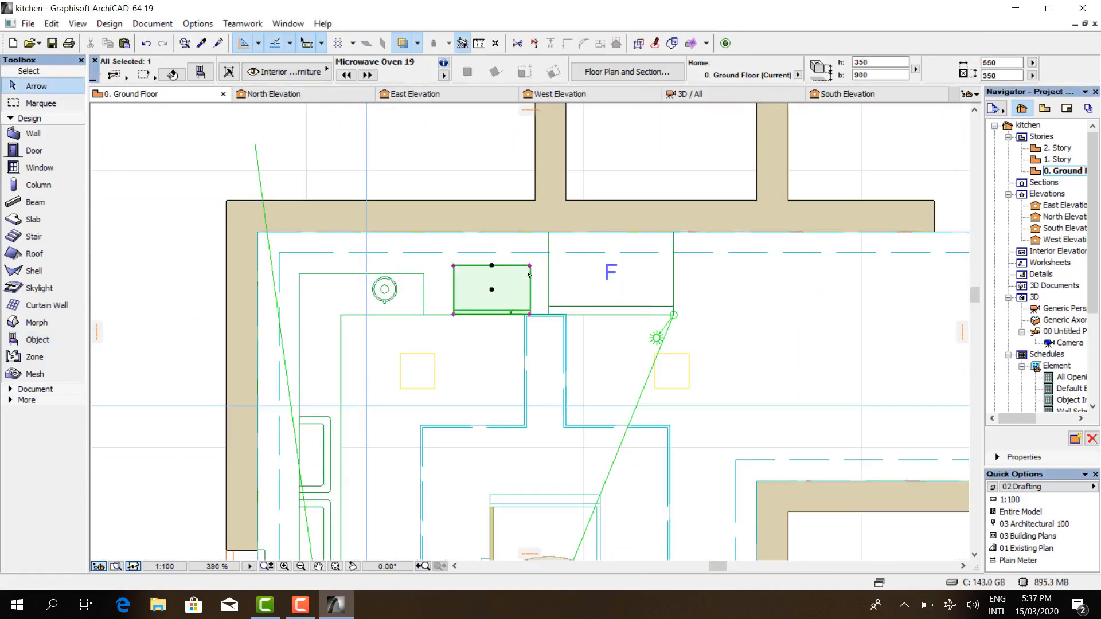
- Move the microwave oven back against the wall and across to the corner of the kitchen counter
scroll(526, 277, up, 3)
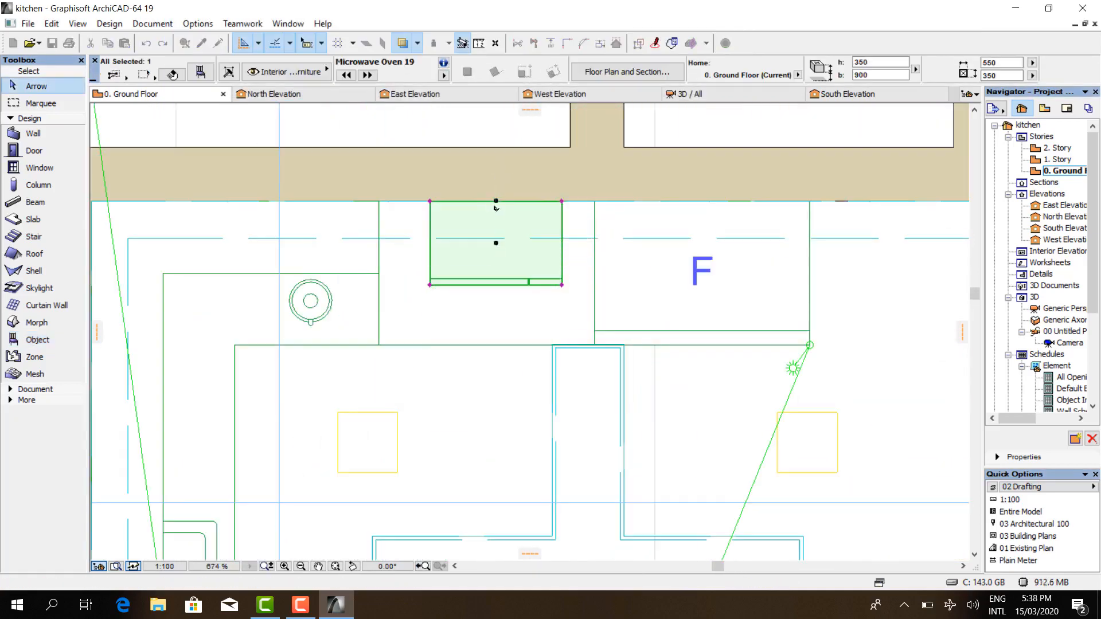
click(728, 95)
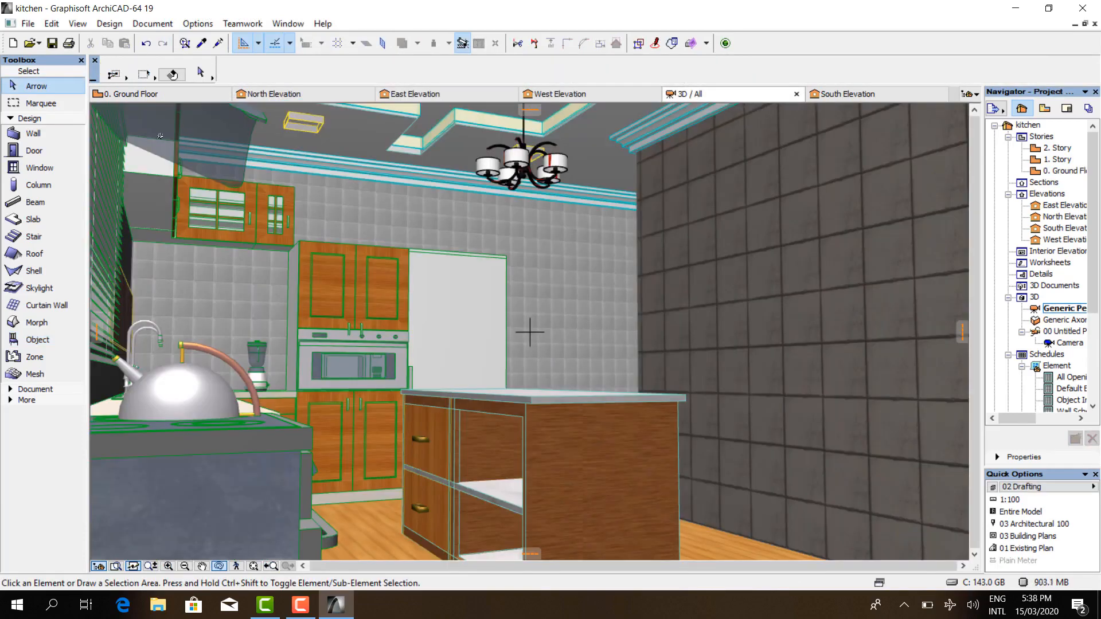
key(F2)
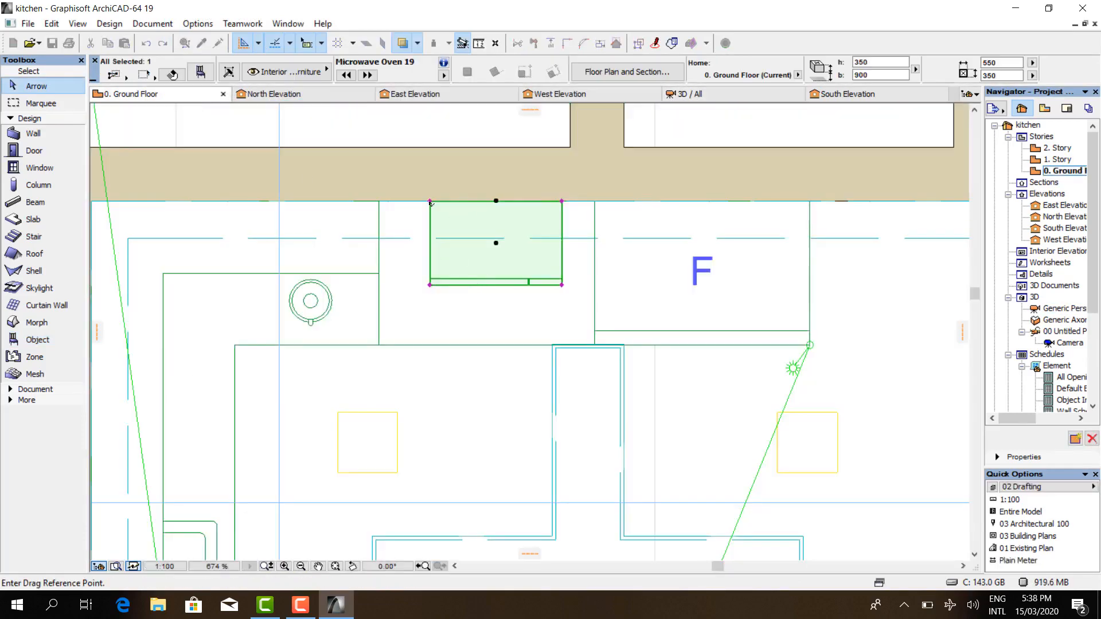
click(430, 201)
click(156, 202)
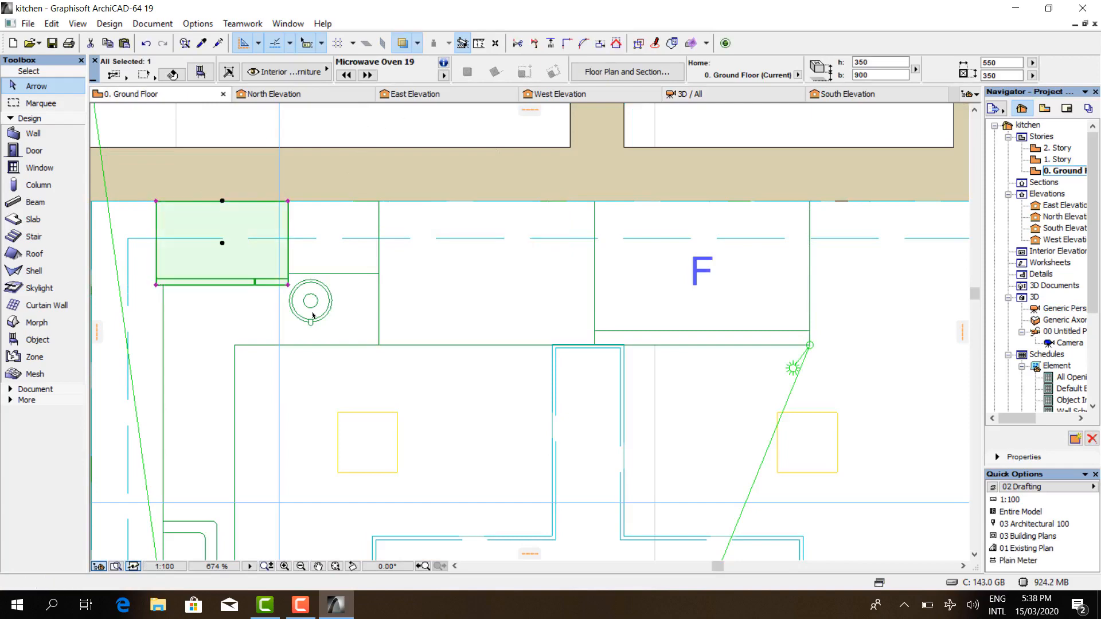
- Shift the blender slightly away from the microwave oven and back towards the wall
click(310, 301)
key(ctrl+d)
click(310, 301)
click(334, 287)
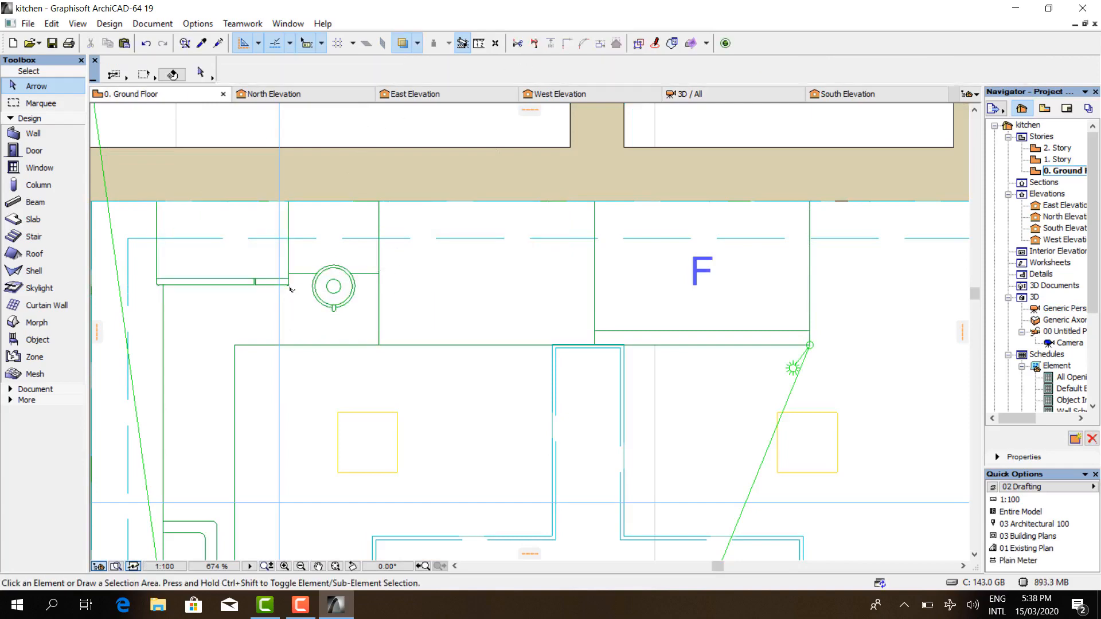
- Nudge the microwave oven slightly forward from the wall
click(289, 285)
key(ctrl+d)
click(289, 285)
click(295, 310)
- Frame the kettle, wall cabinets and island in the 3D perspective and open the PhotoRendering settings
click(691, 94)
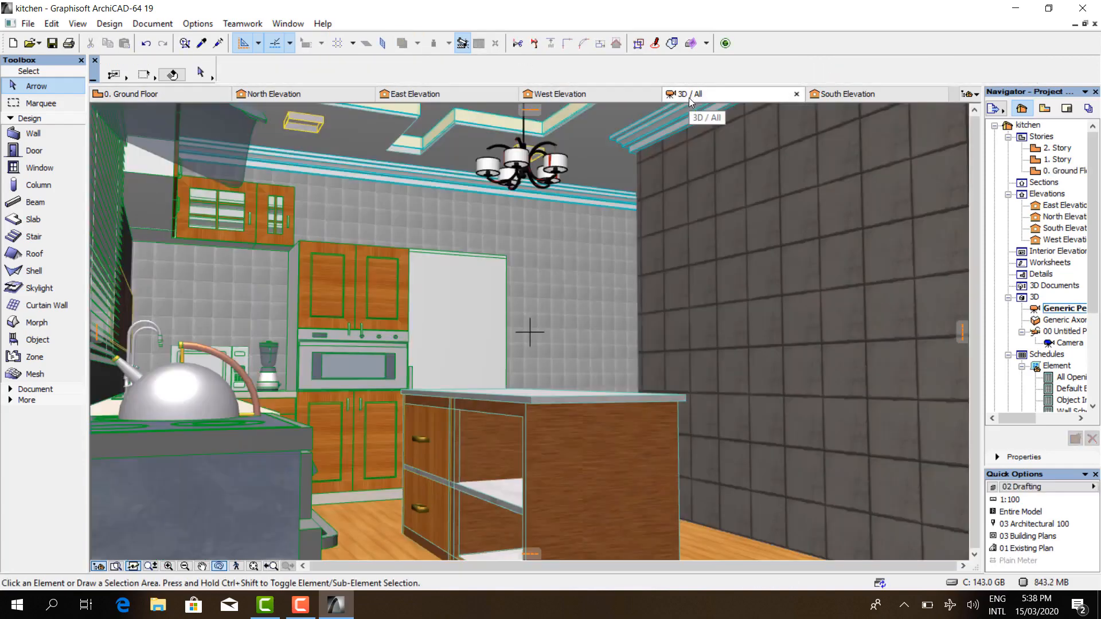
drag(571, 290, 717, 317)
drag(536, 362, 577, 371)
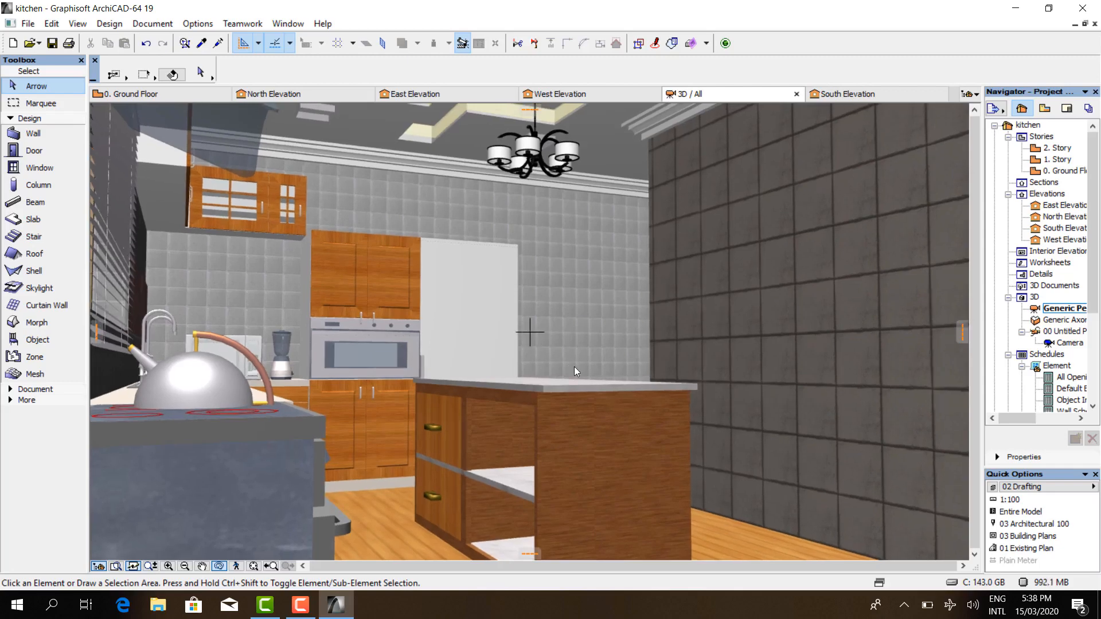
click(151, 24)
mouse_move(241, 280)
click(350, 335)
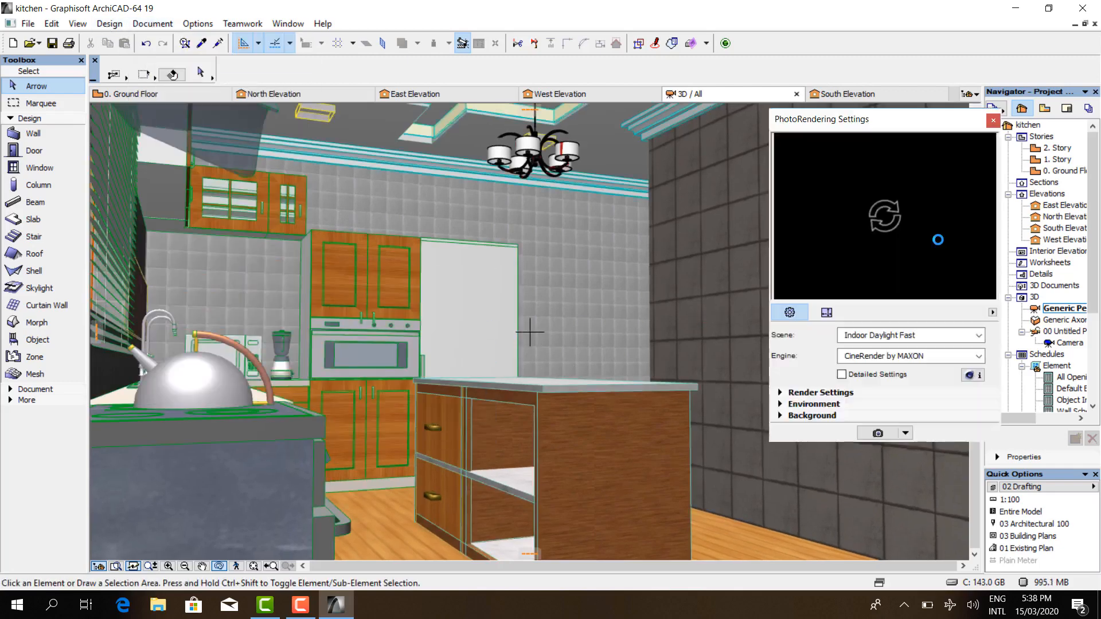
- Review the available rendering scenes and set the second quality option in the render settings to High
click(965, 335)
click(965, 332)
click(965, 332)
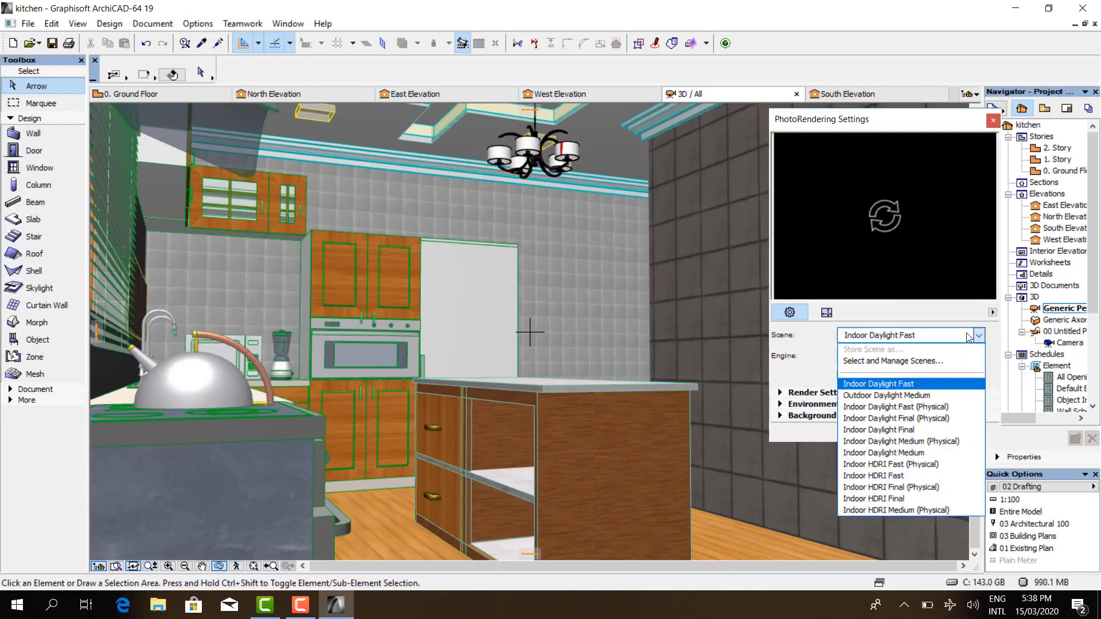
click(978, 337)
click(801, 393)
click(926, 379)
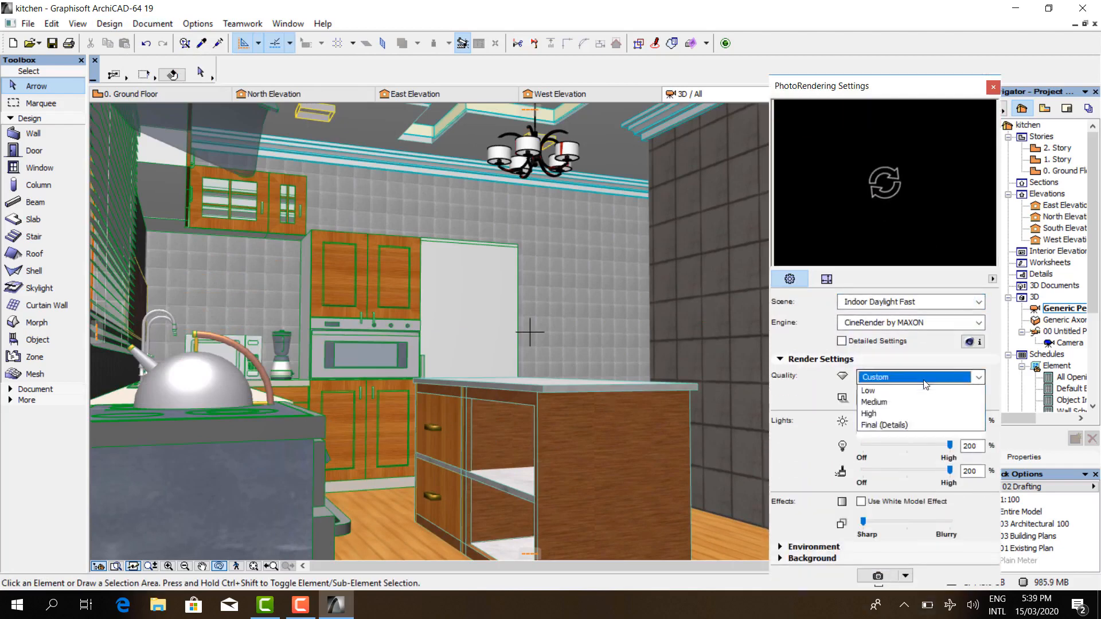
click(926, 380)
click(898, 400)
click(934, 445)
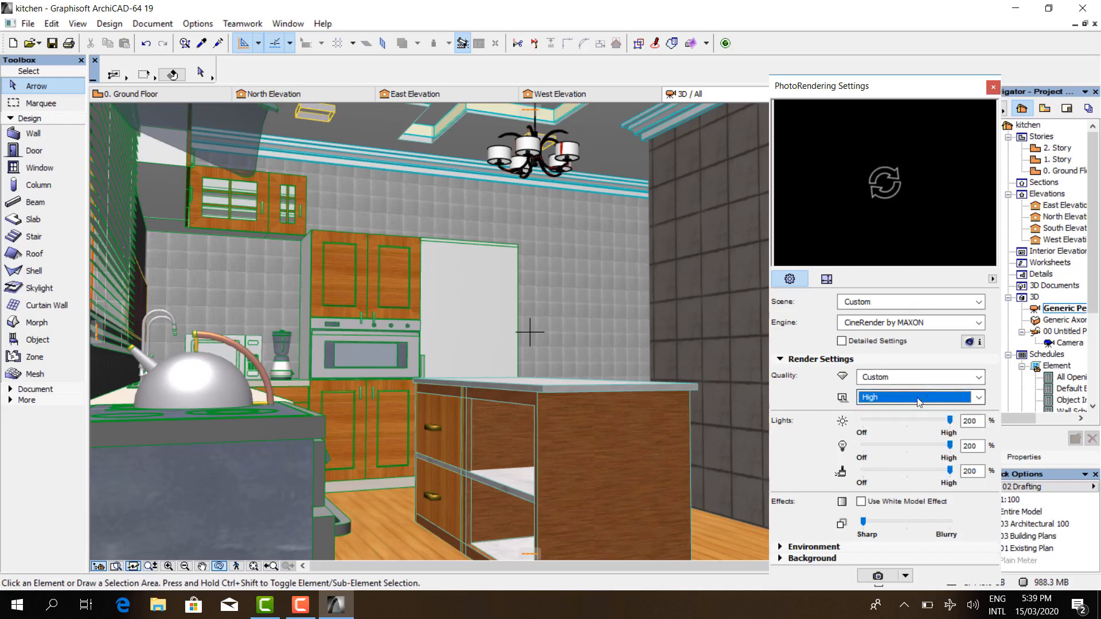
- Review the rendering's environment and background settings, and refresh the render preview
click(803, 547)
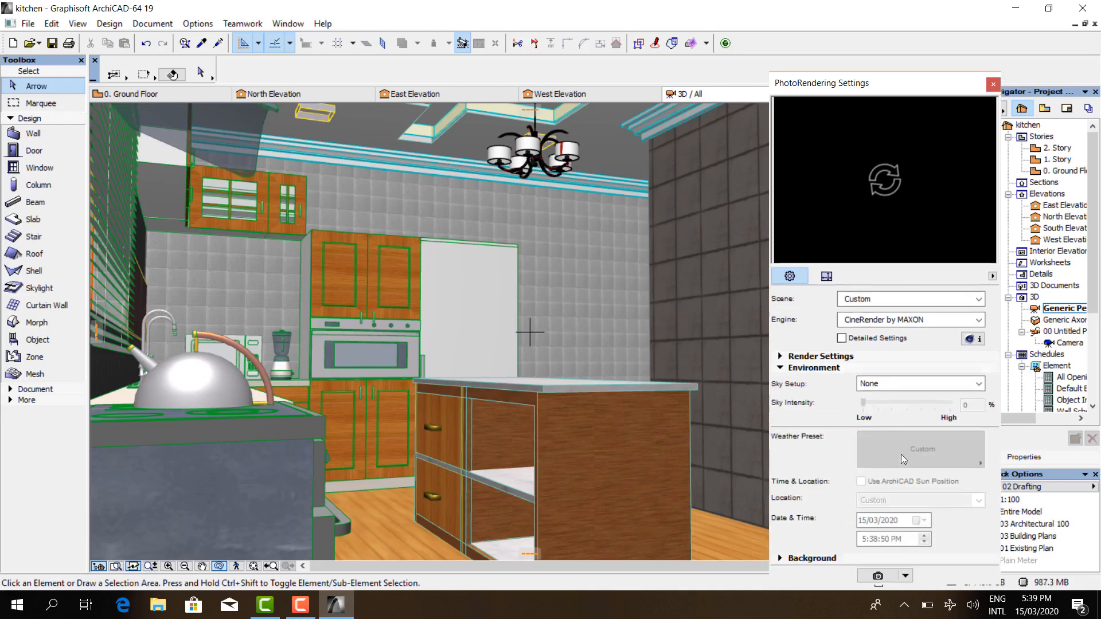
click(808, 559)
click(814, 367)
click(821, 356)
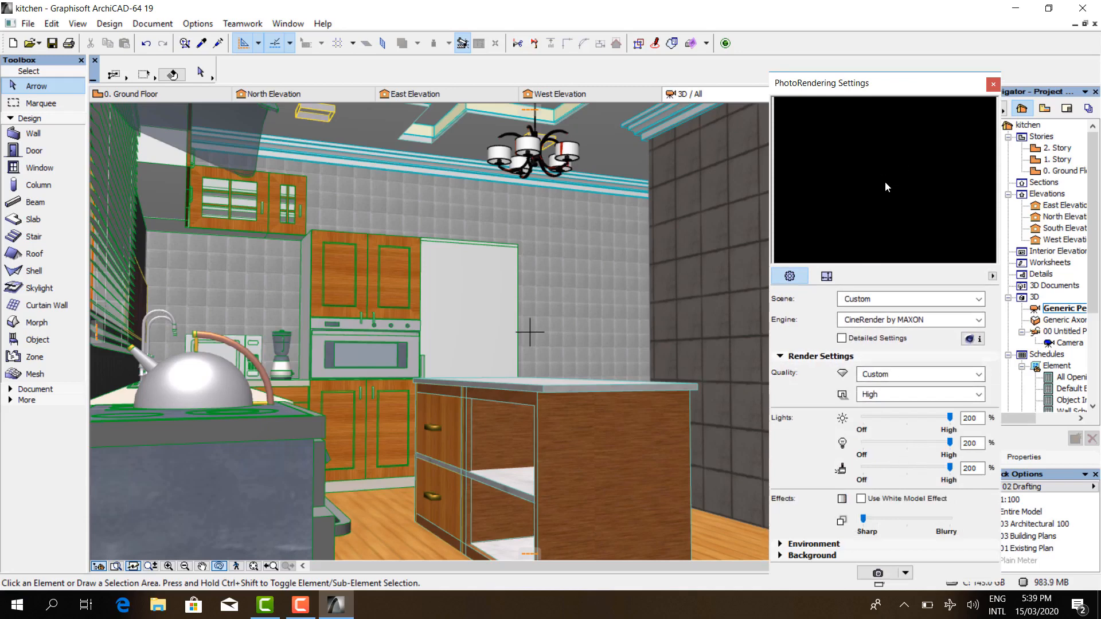
click(886, 181)
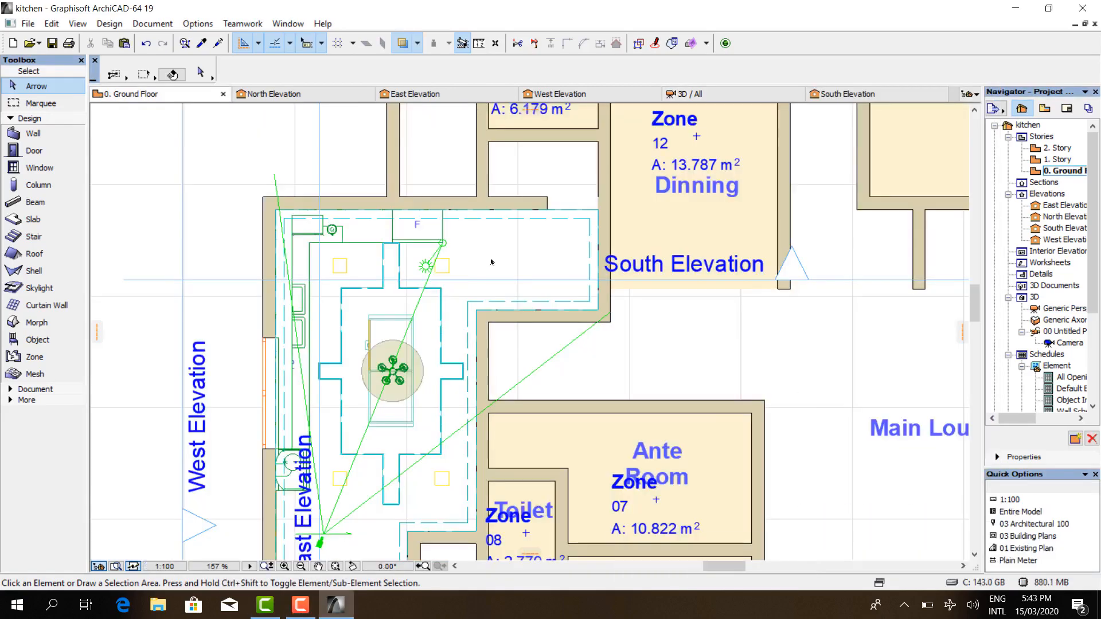
- Select all four square ceiling lamps in plan and set their main light intensity to 120%
click(345, 270)
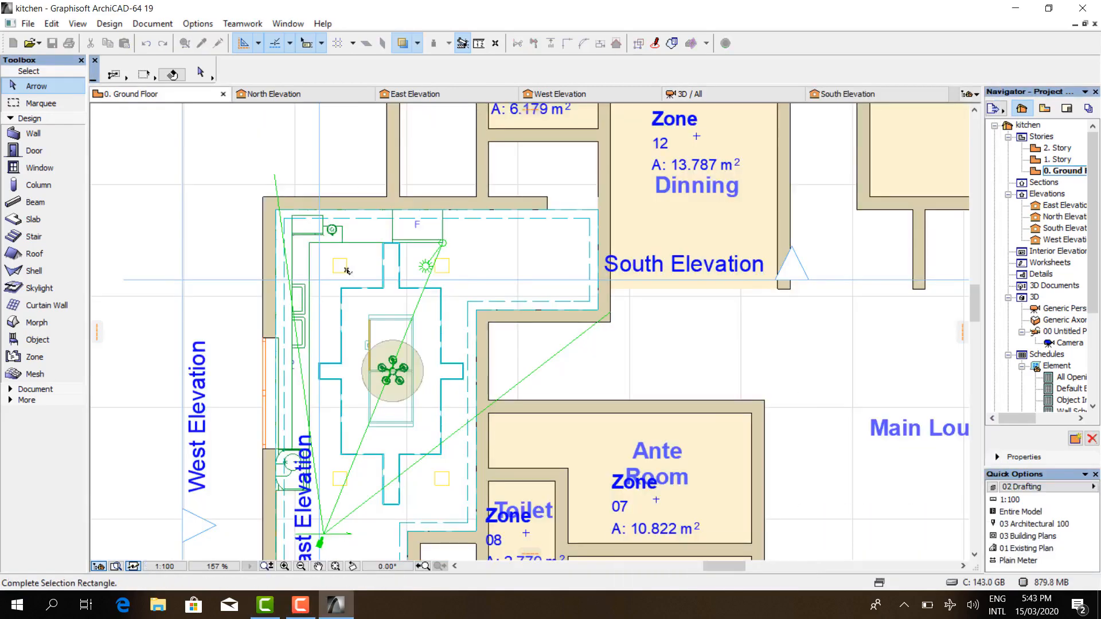
scroll(421, 267, up, 5)
shift+click(489, 277)
shift+click(458, 273)
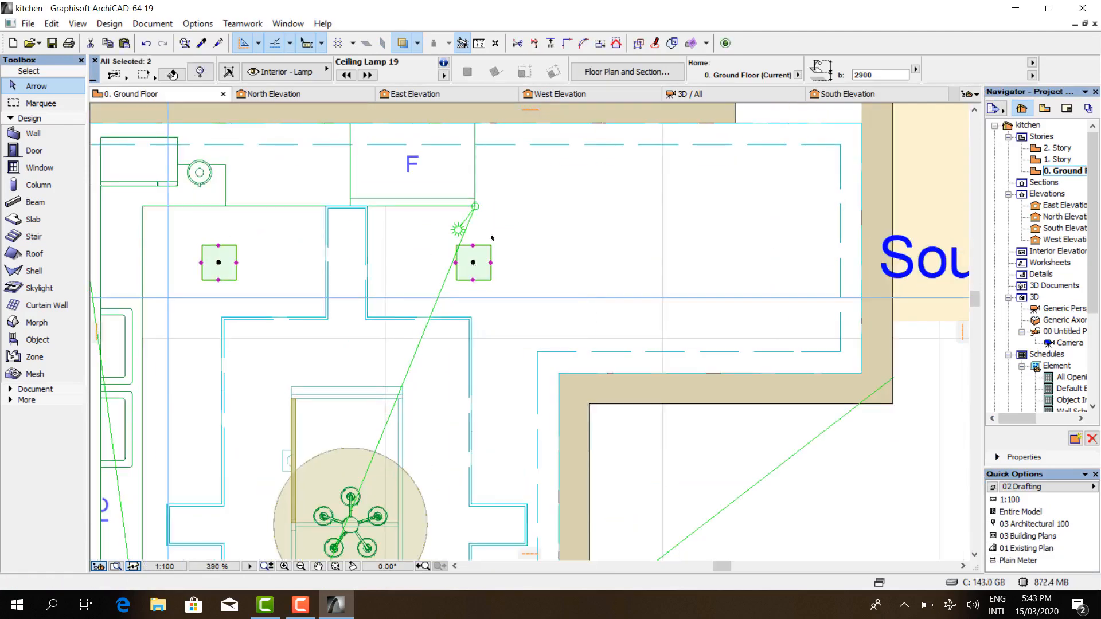
scroll(499, 240, down, 7)
scroll(435, 370, up, 7)
shift+click(443, 374)
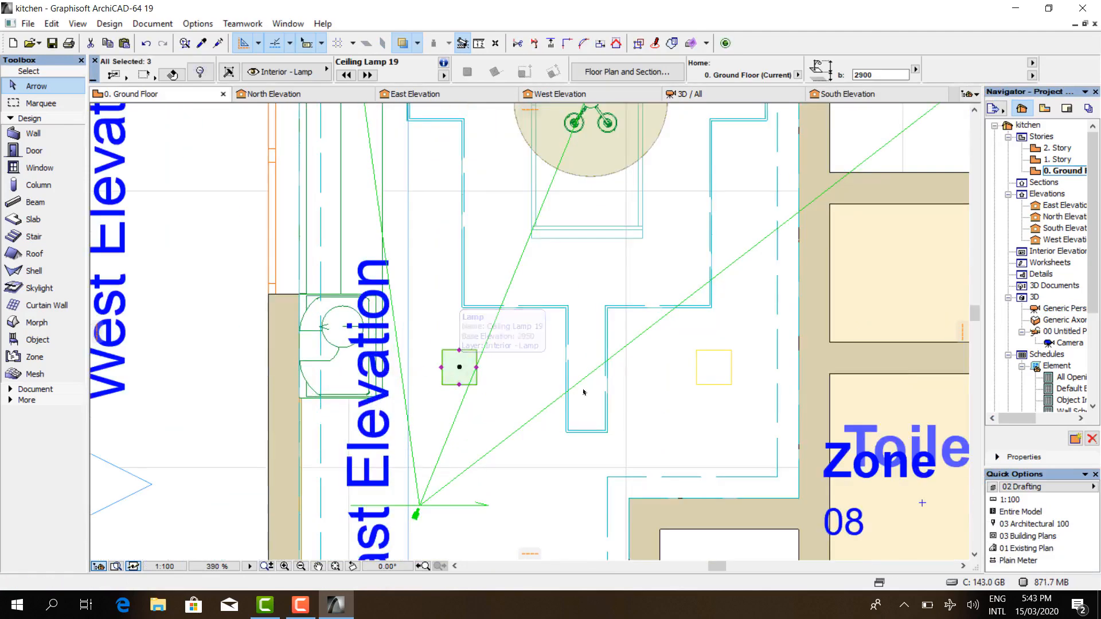
shift+click(713, 371)
key(ctrl+t)
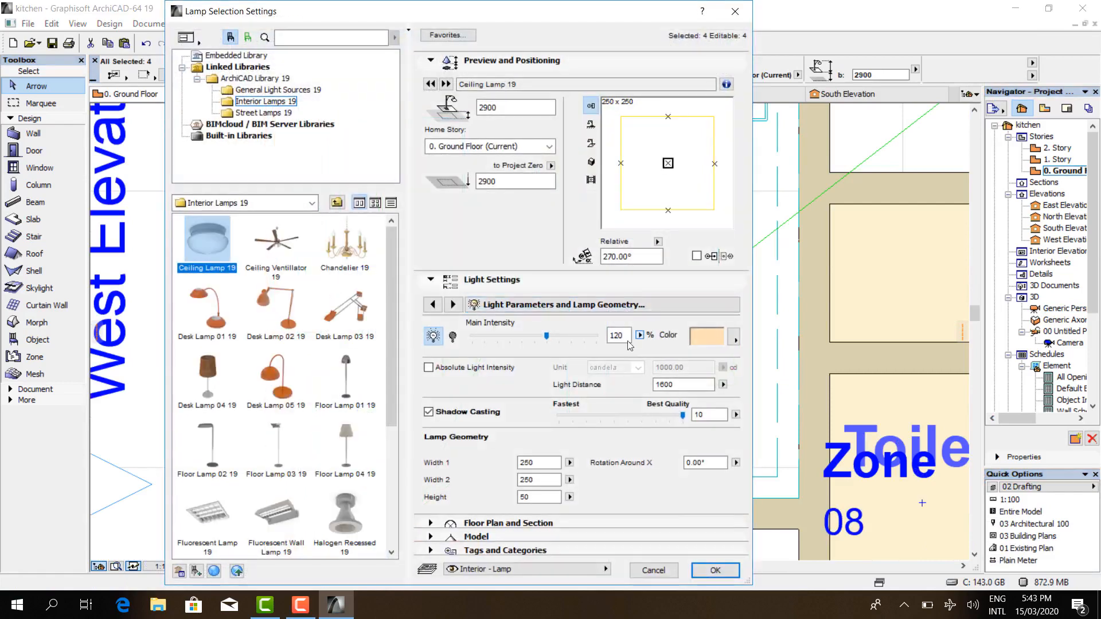
click(712, 570)
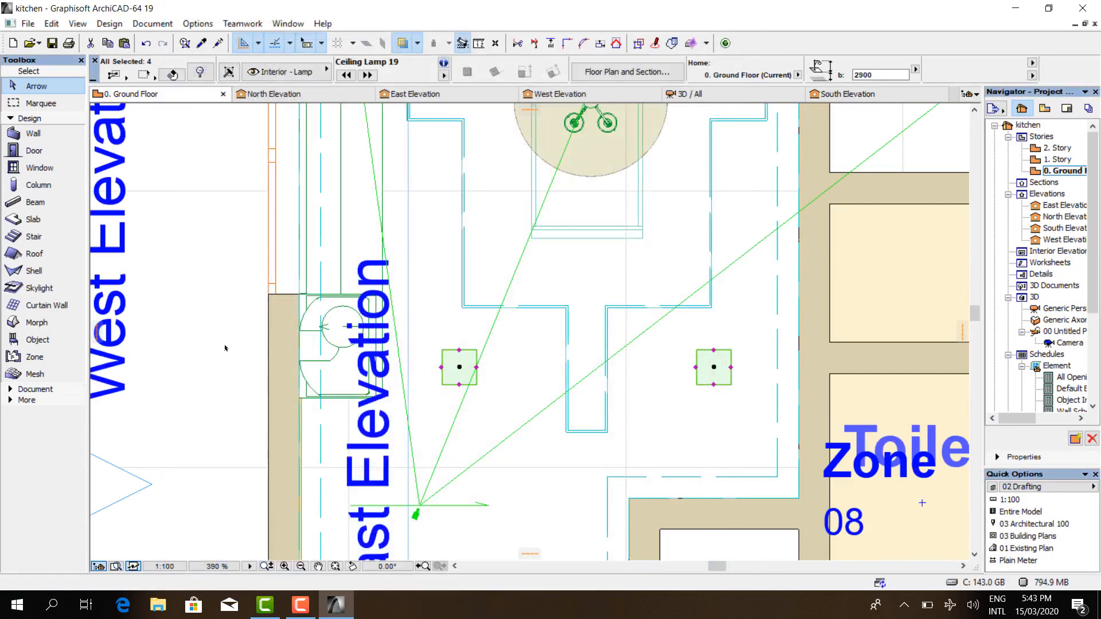
- Start a photorealistic rendering of the kitchen from the 3D perspective view
click(696, 95)
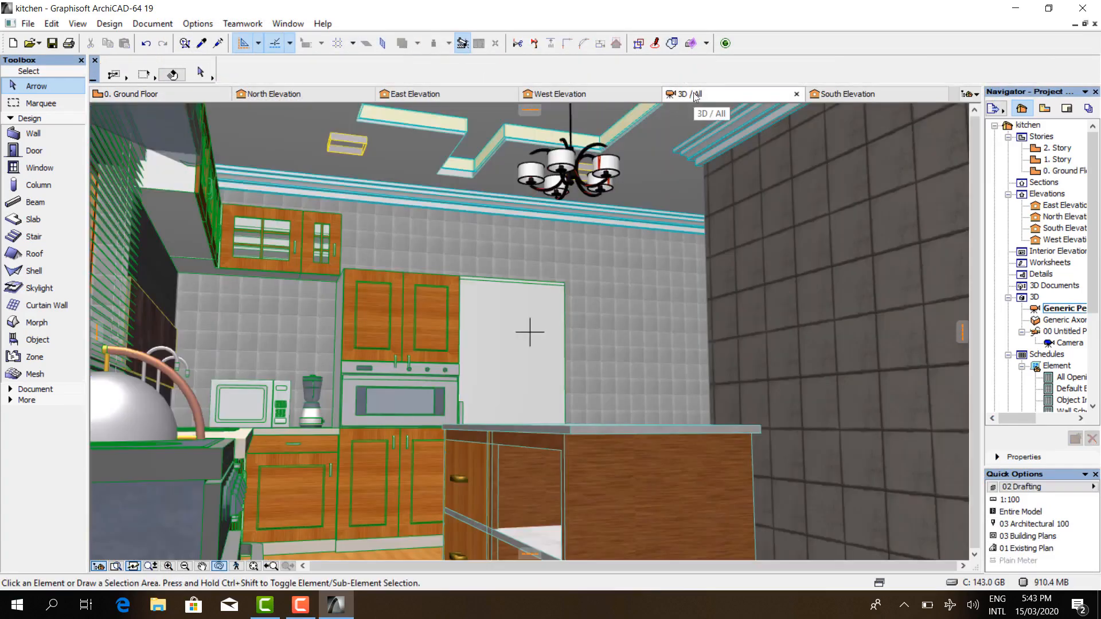
click(152, 24)
mouse_move(183, 281)
click(355, 281)
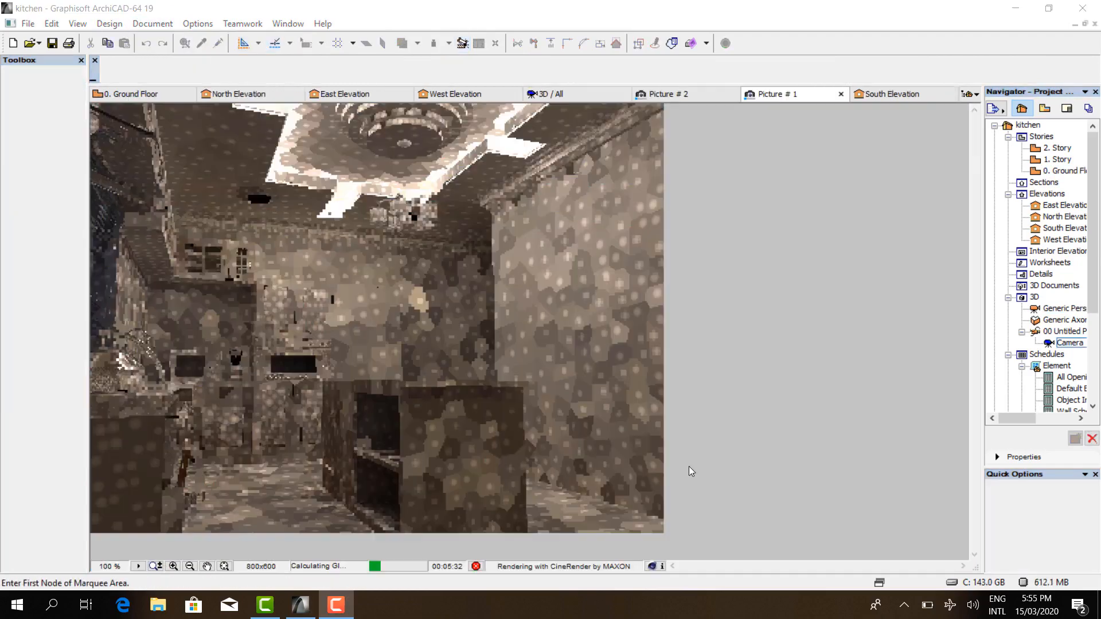